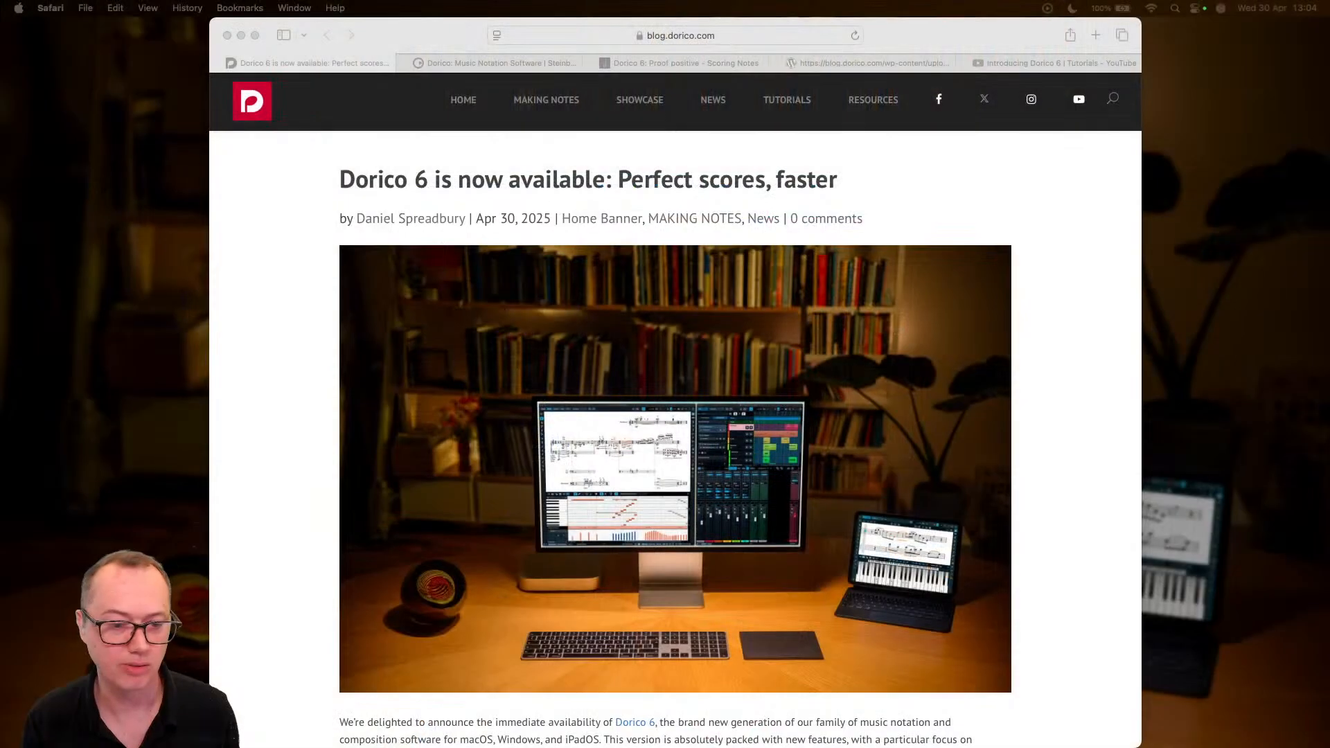
- Look through the Steinberg Dorico page, the Scoring Notes review and the contents of the Dorico 6 version history
left_click(273, 274)
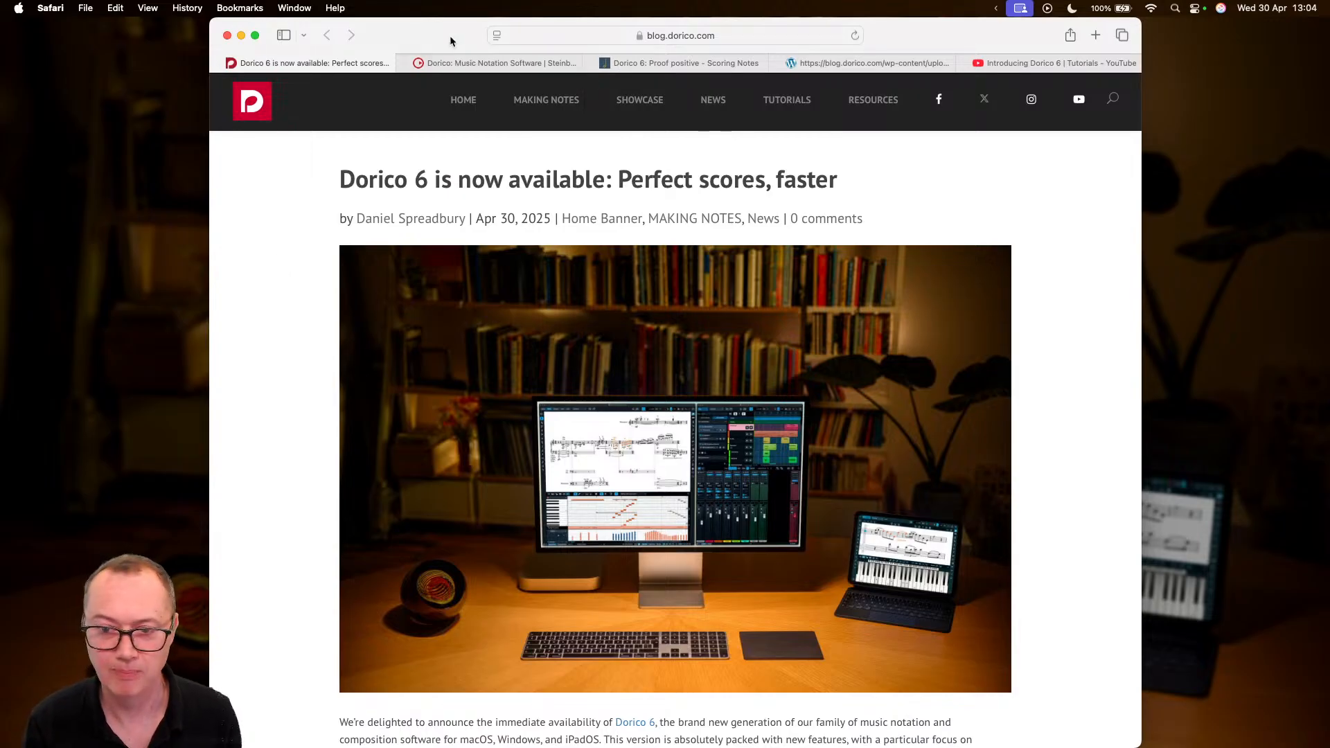
left_click(457, 64)
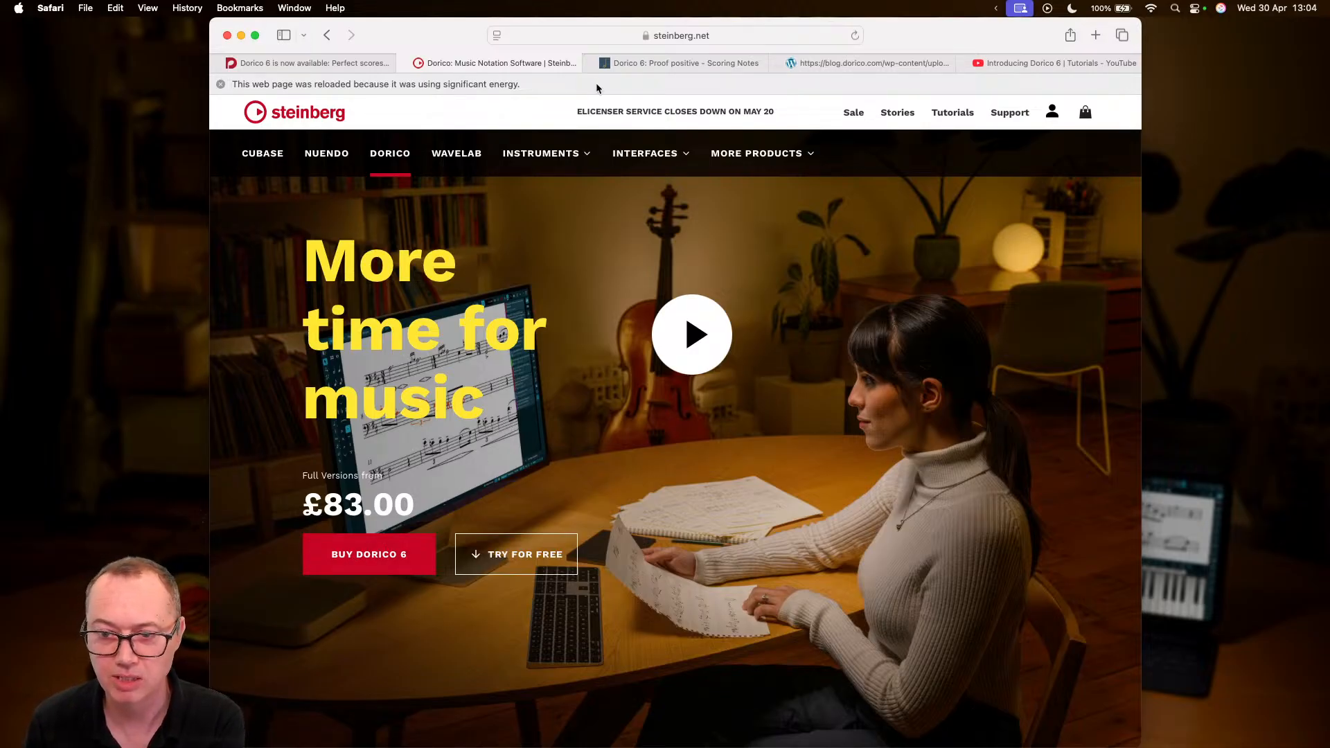
left_click(647, 64)
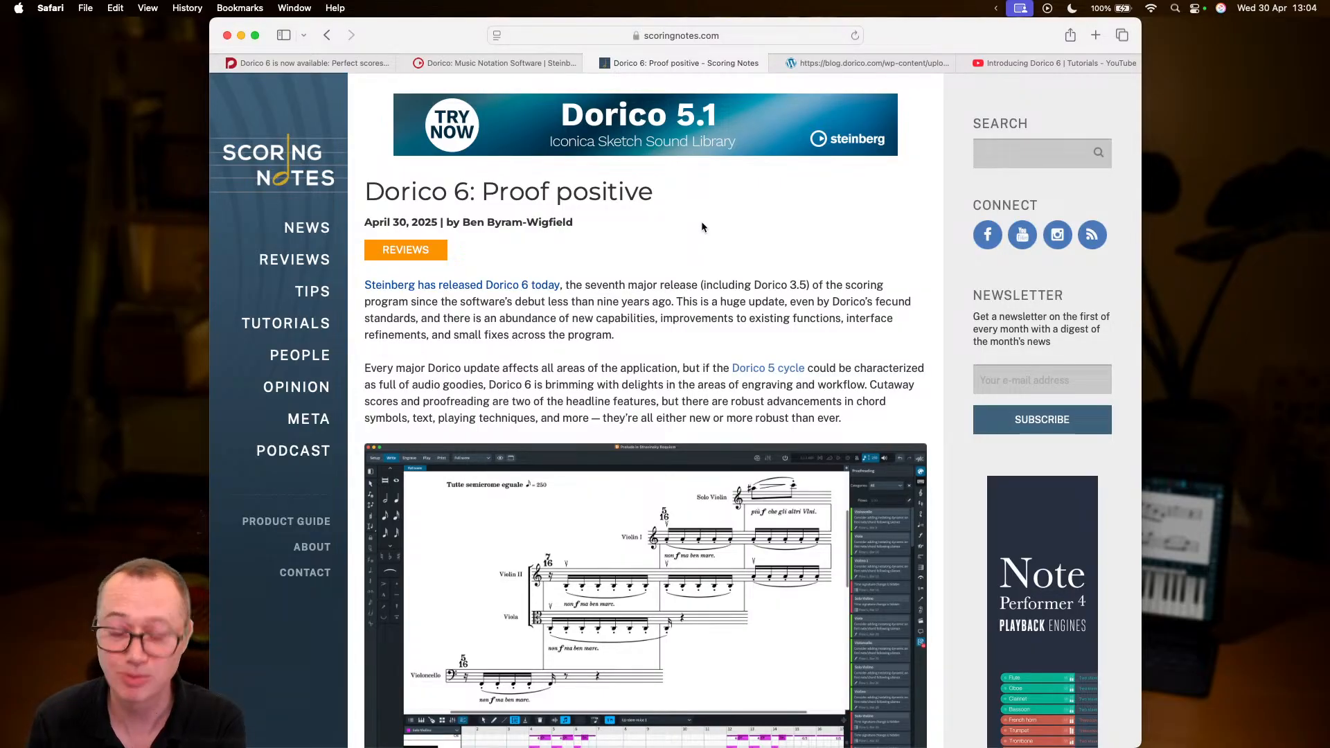
left_click(877, 65)
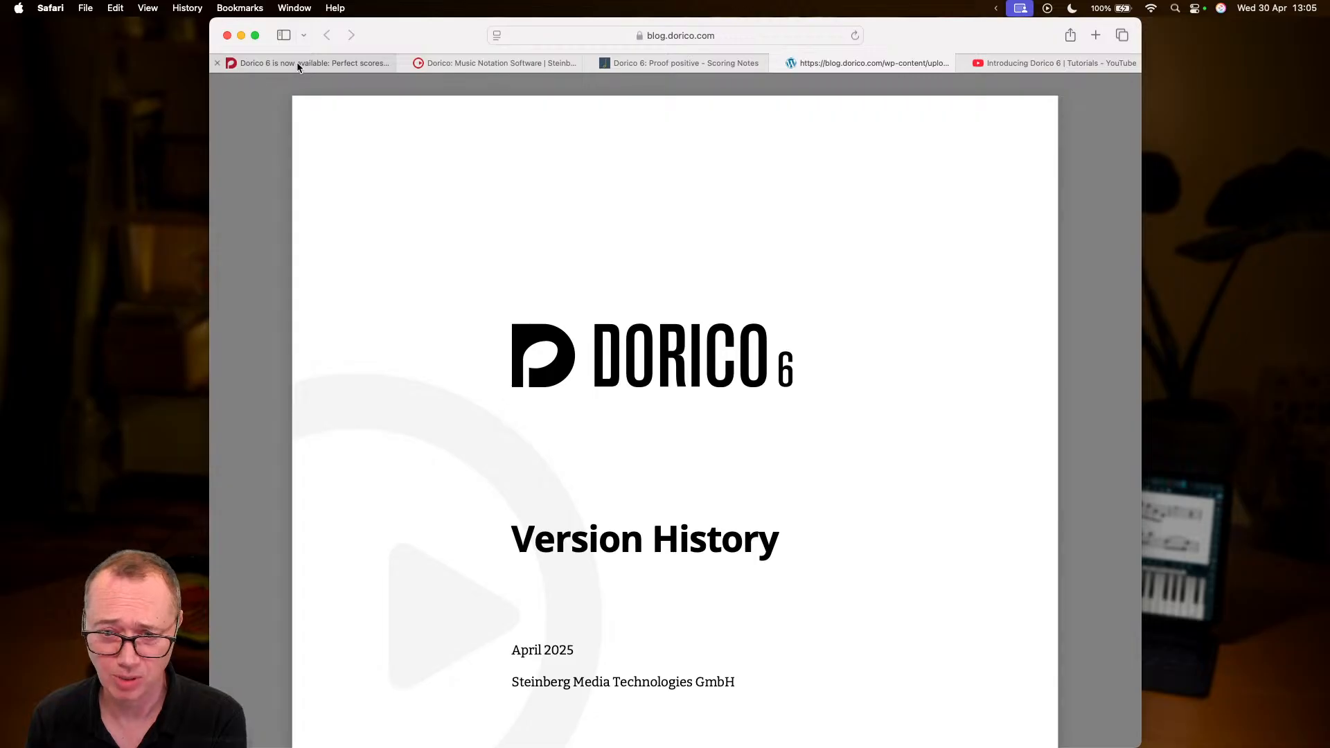
scroll(903, 345, "down", 15)
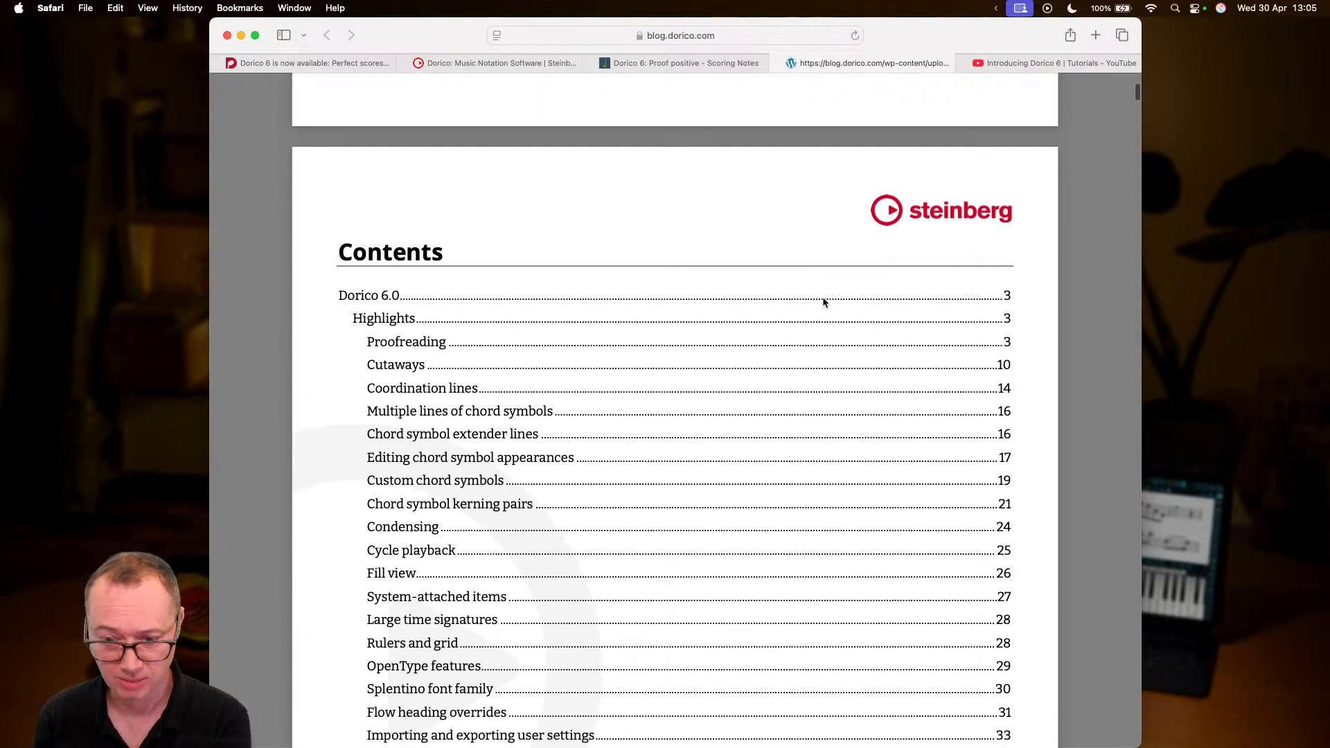
scroll(823, 303, "down", 3)
scroll(822, 304, "up", 5)
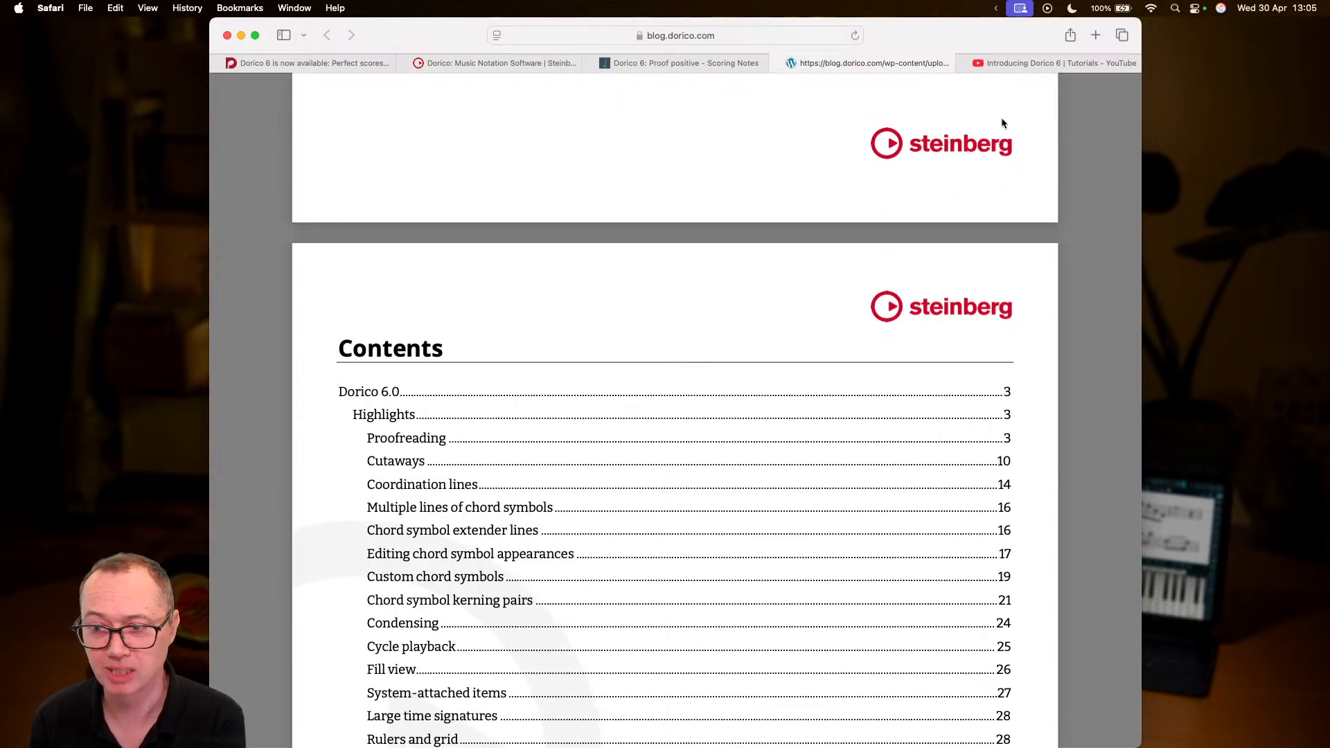
- Browse the list of videos in the Introducing Dorico 6 tutorials playlist on YouTube
left_click(1018, 63)
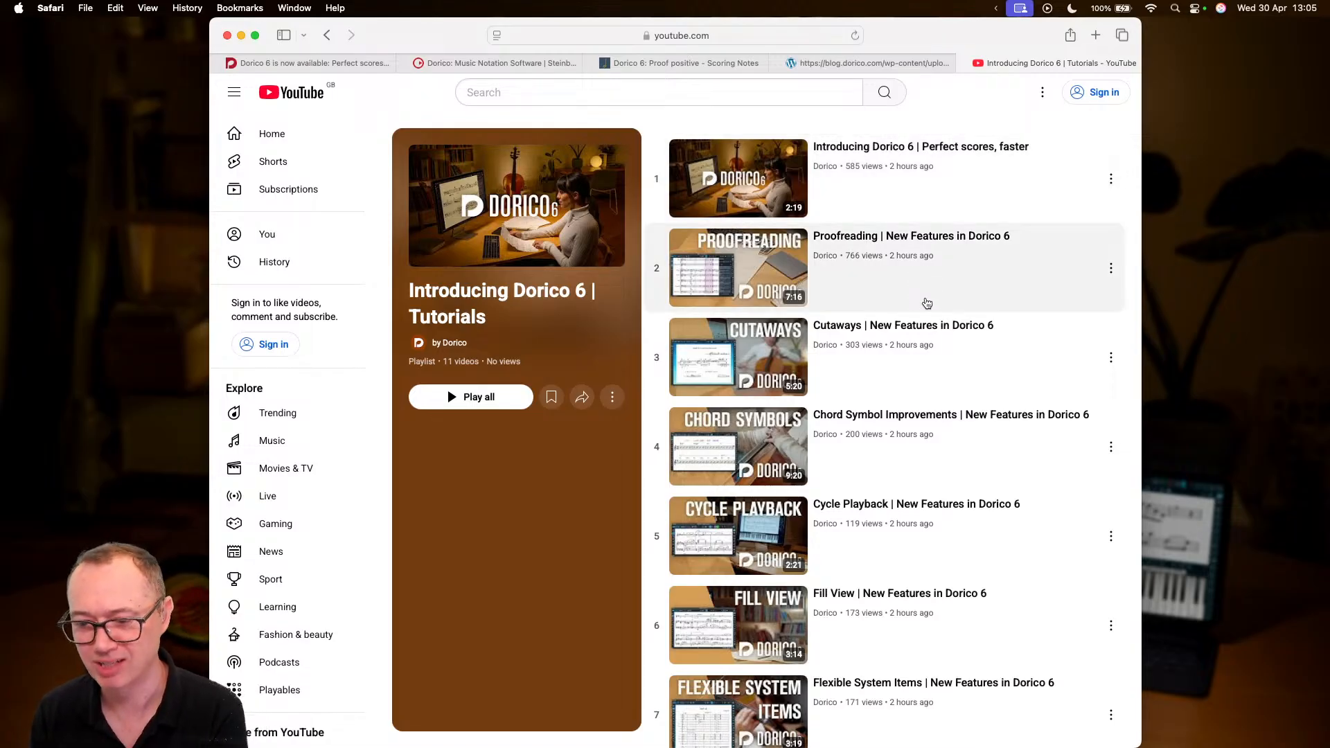
scroll(929, 344, "down", 4)
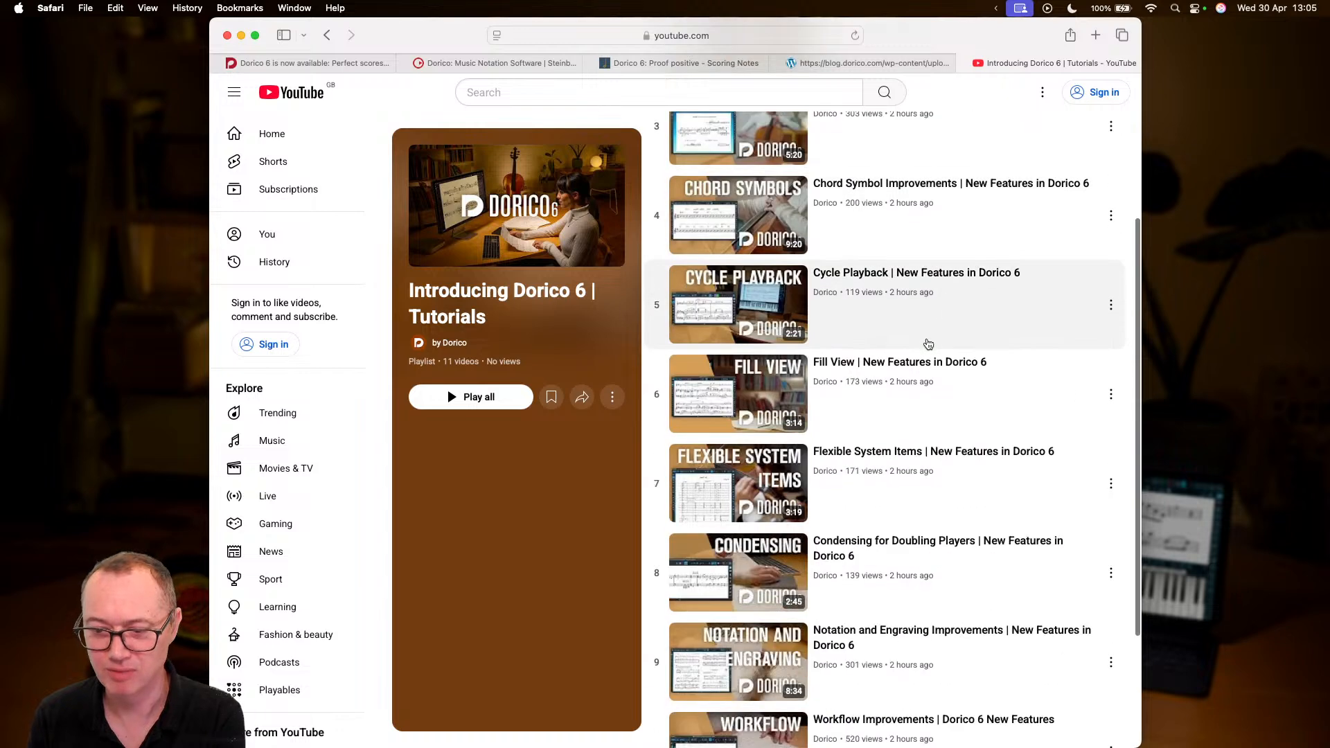
scroll(928, 345, "up", 4)
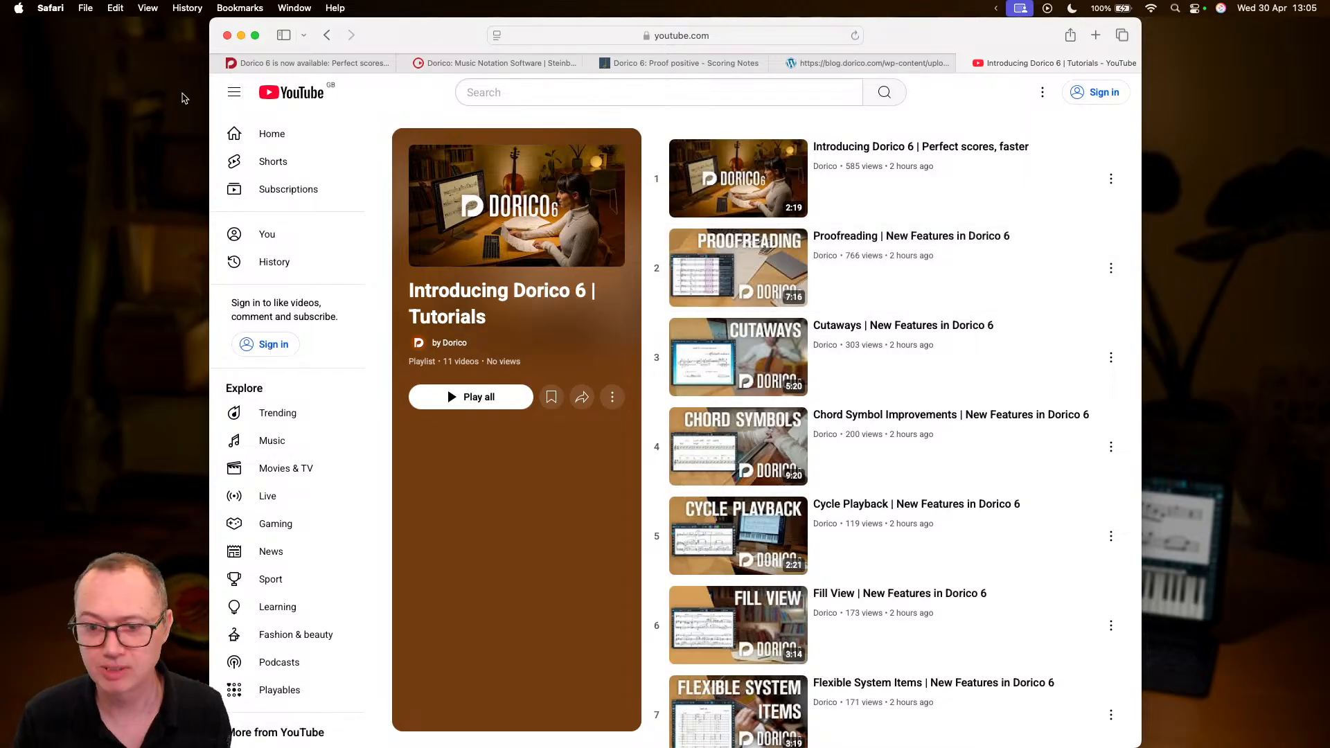
- Switch to Dorico's Steinberg Hub and look through its What's New, Learn and Create New pages
left_click_drag(396, 34, 411, 31)
key("super+Tab")
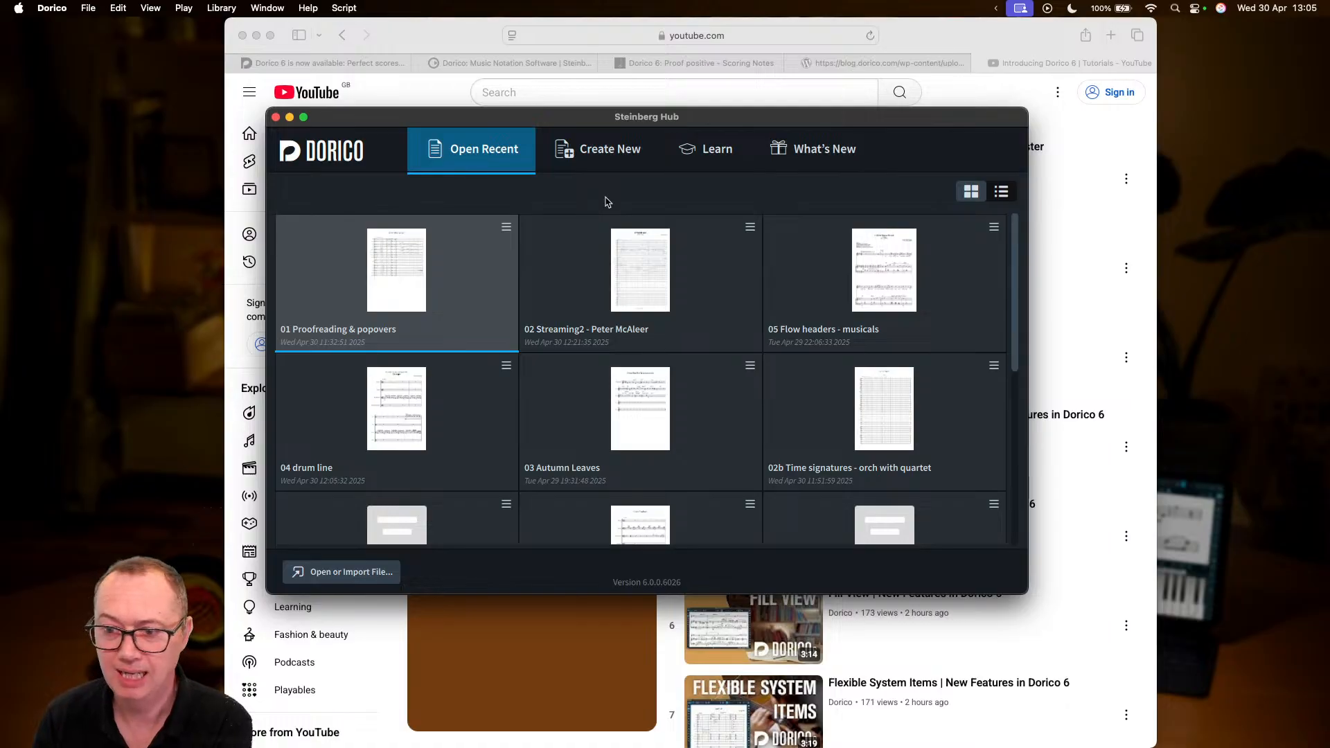
left_click(810, 147)
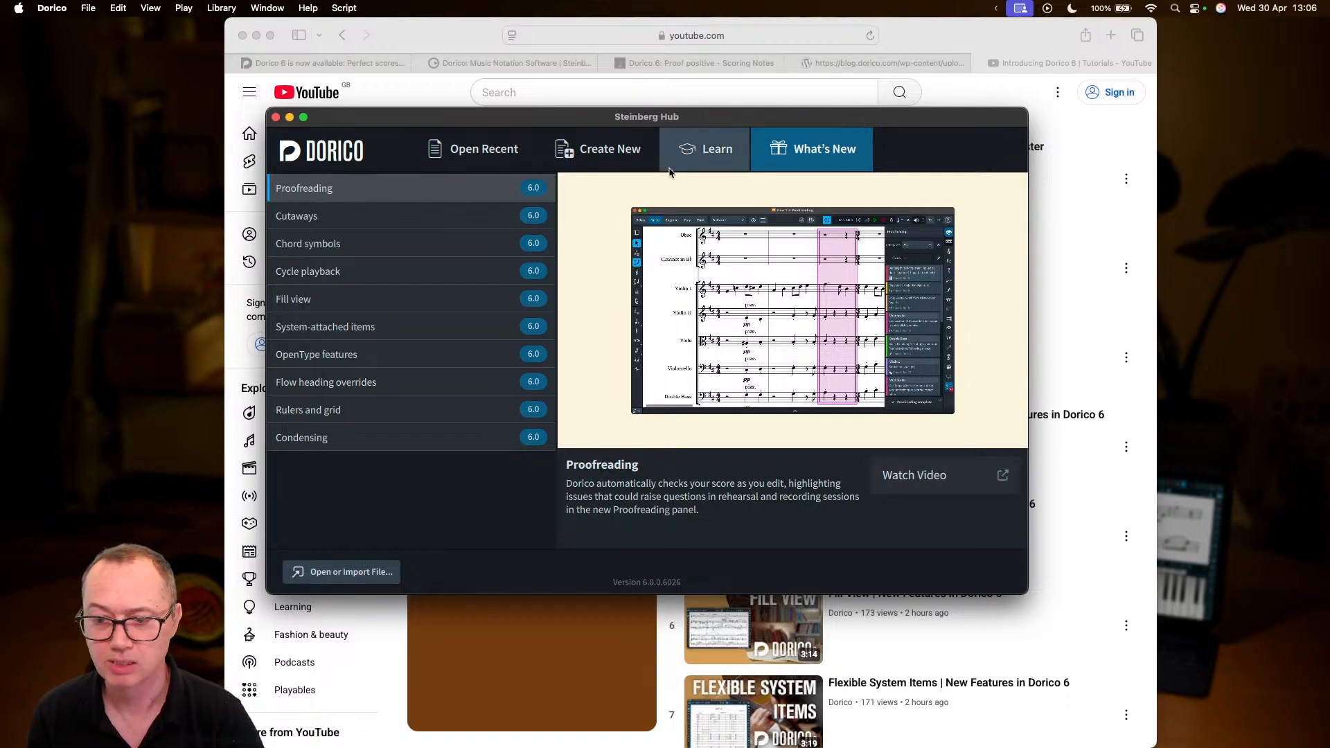
left_click(688, 152)
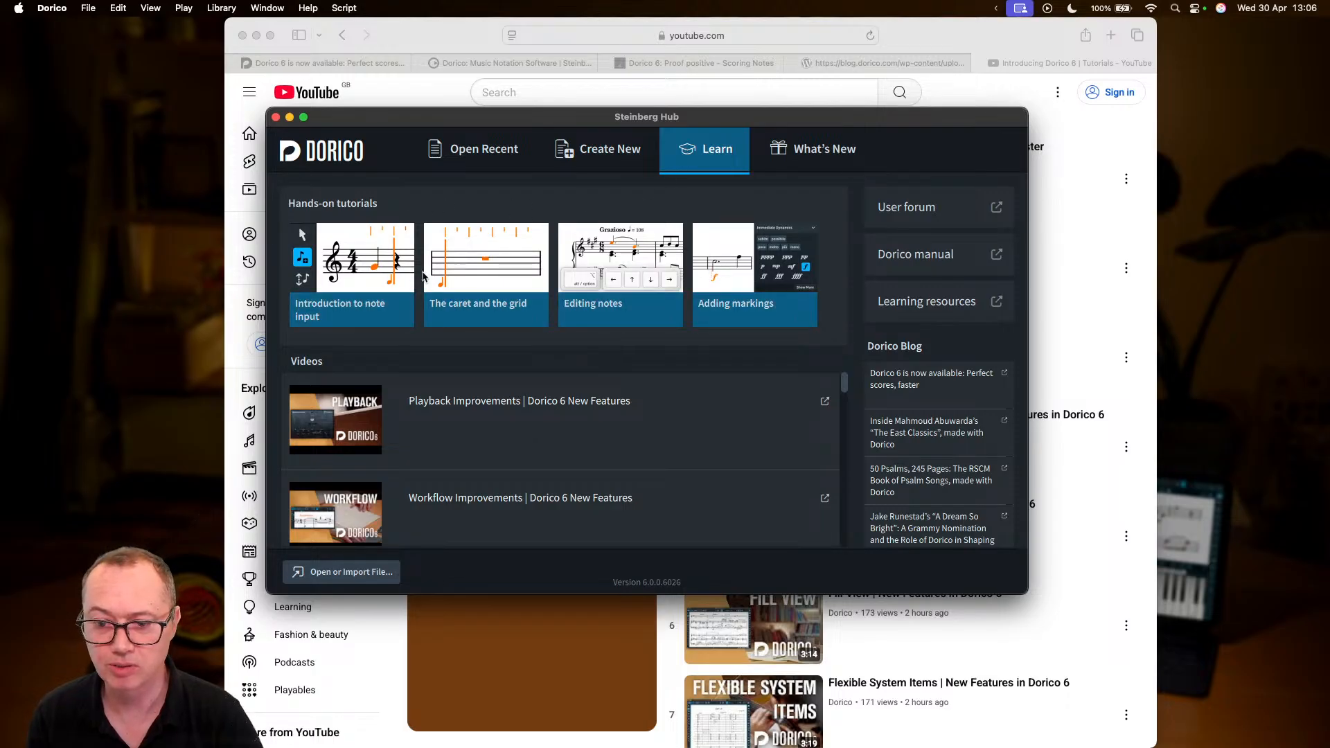
scroll(701, 466, "down", 5)
scroll(701, 464, "up", 5)
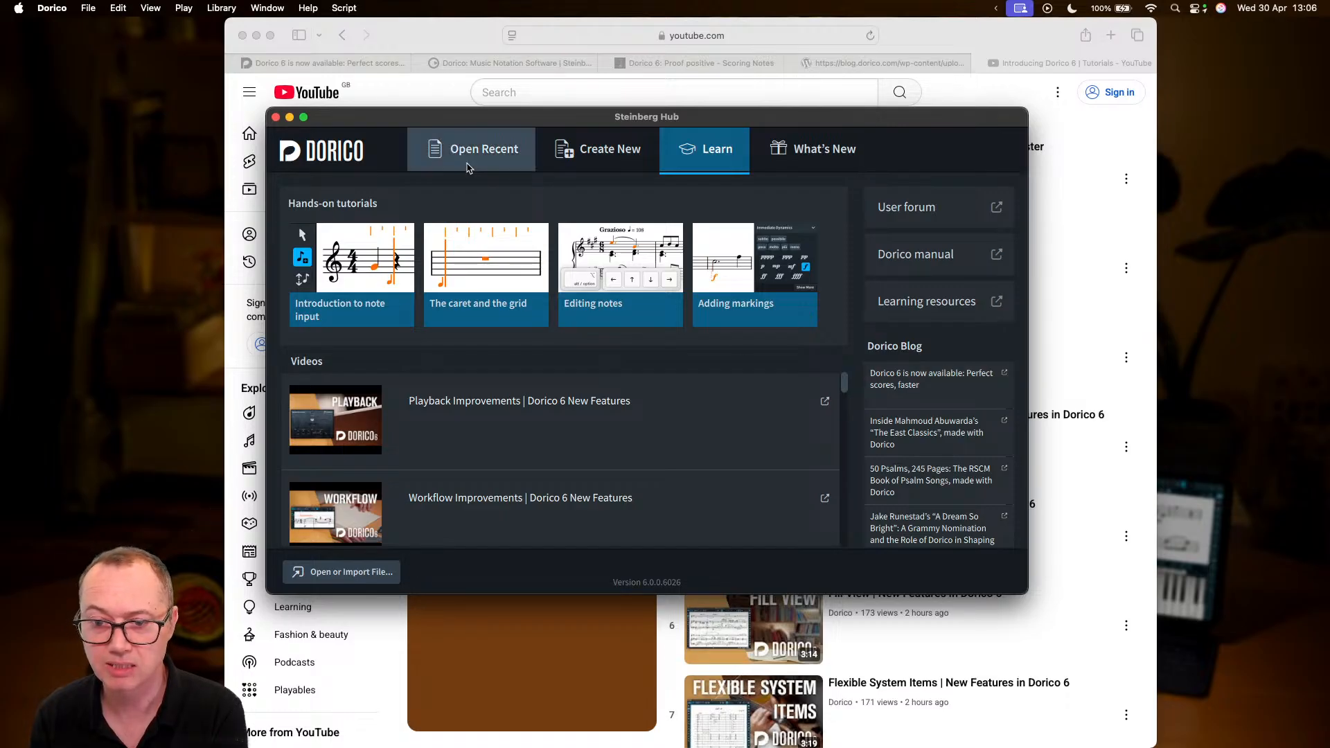
left_click(580, 161)
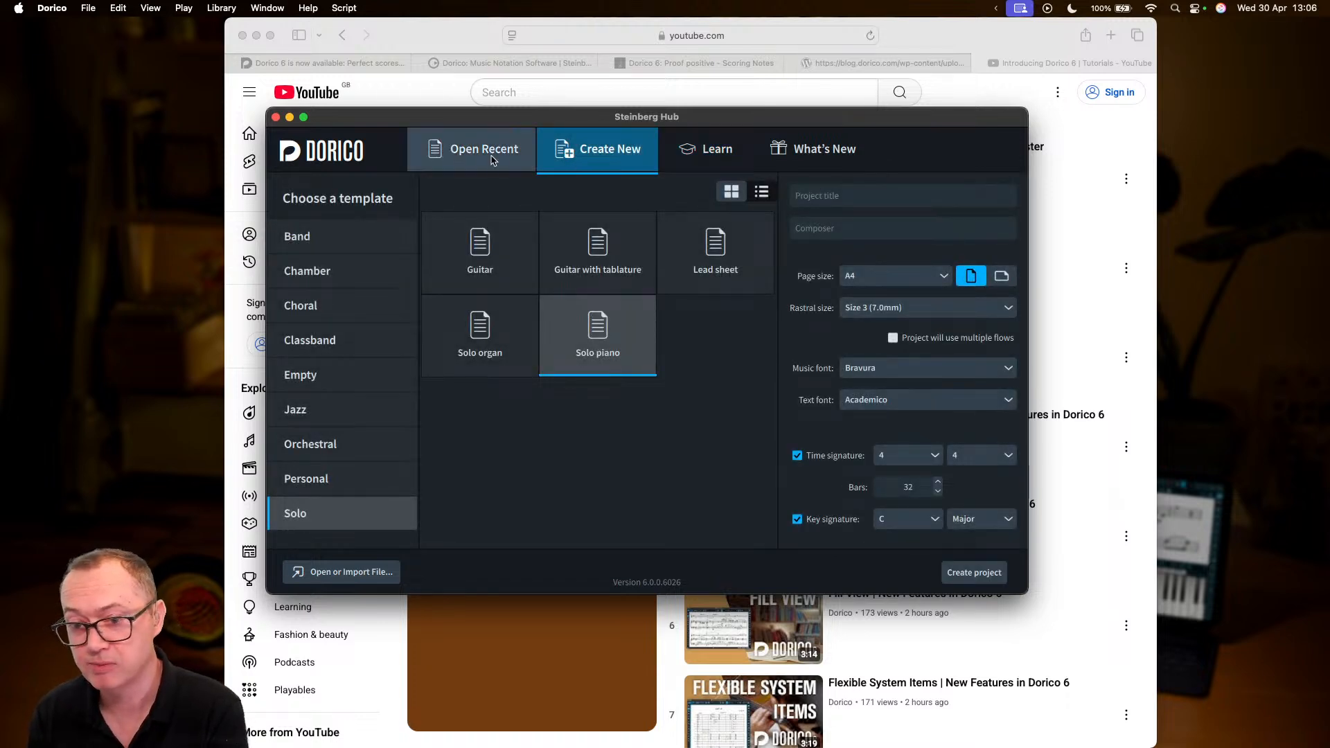
- Return to the recent projects and preview the enlarged thumbnails of 01 Proofreading & popovers and the Streaming2 project
left_click(469, 155)
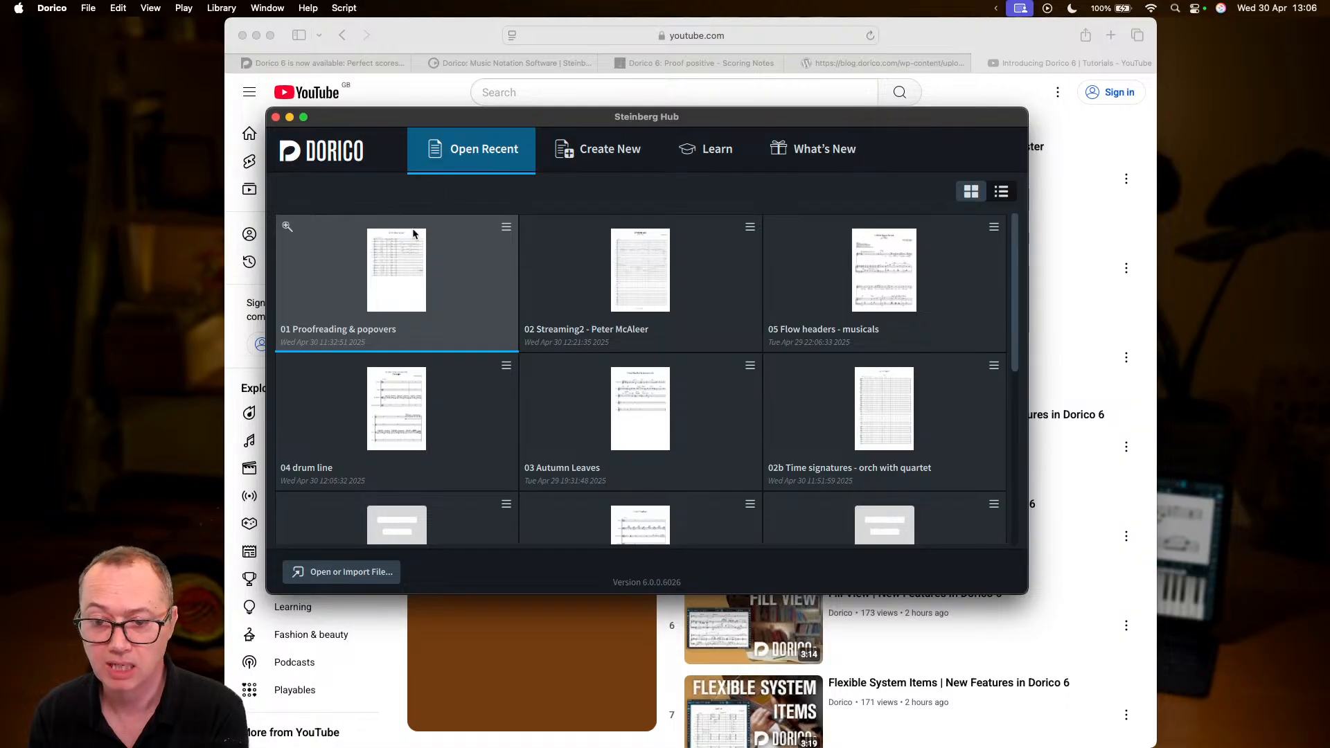
left_click(286, 228)
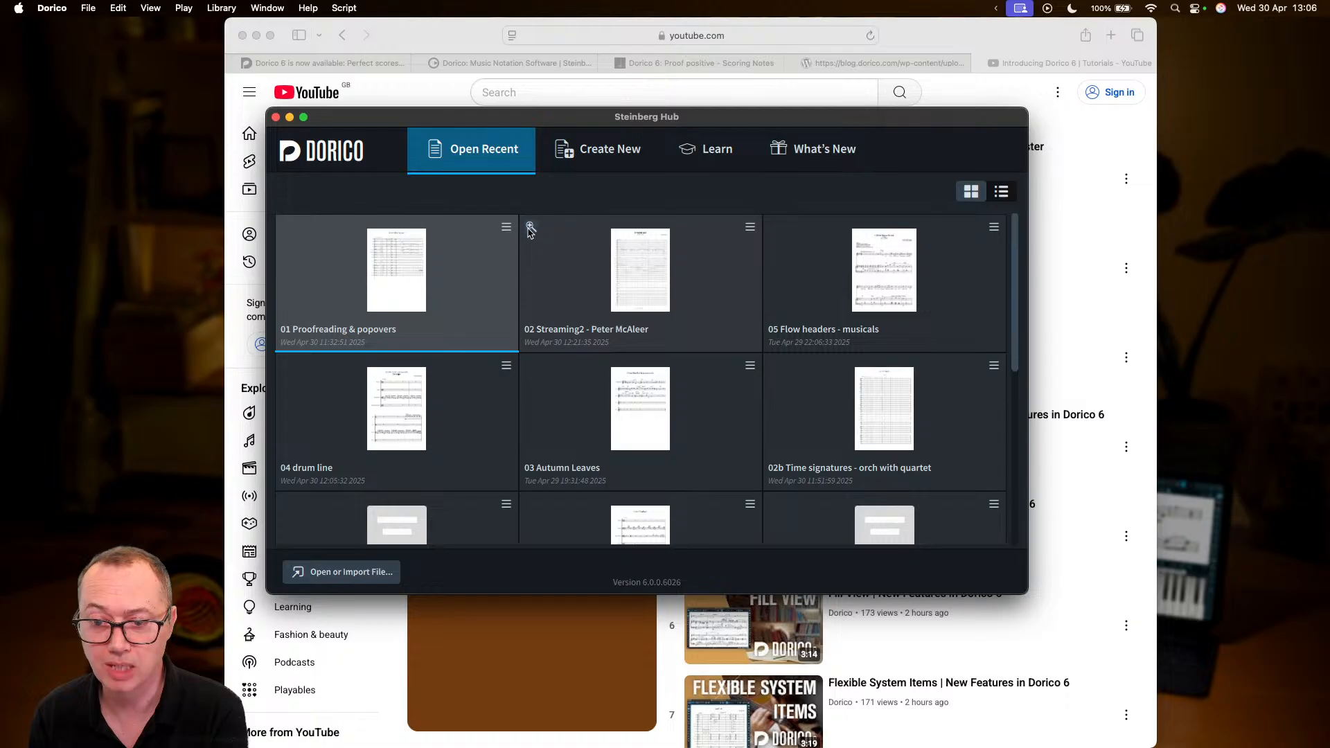
mouse_move(531, 231)
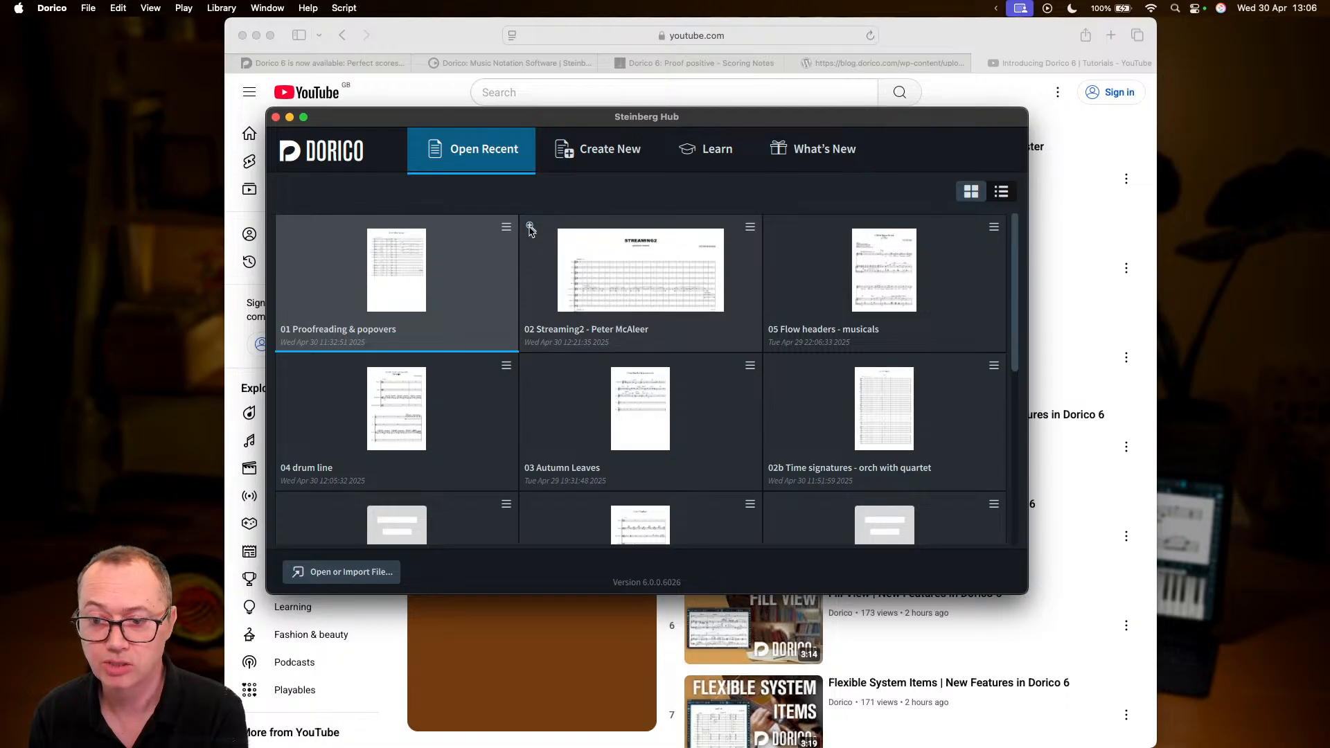
left_click(530, 231)
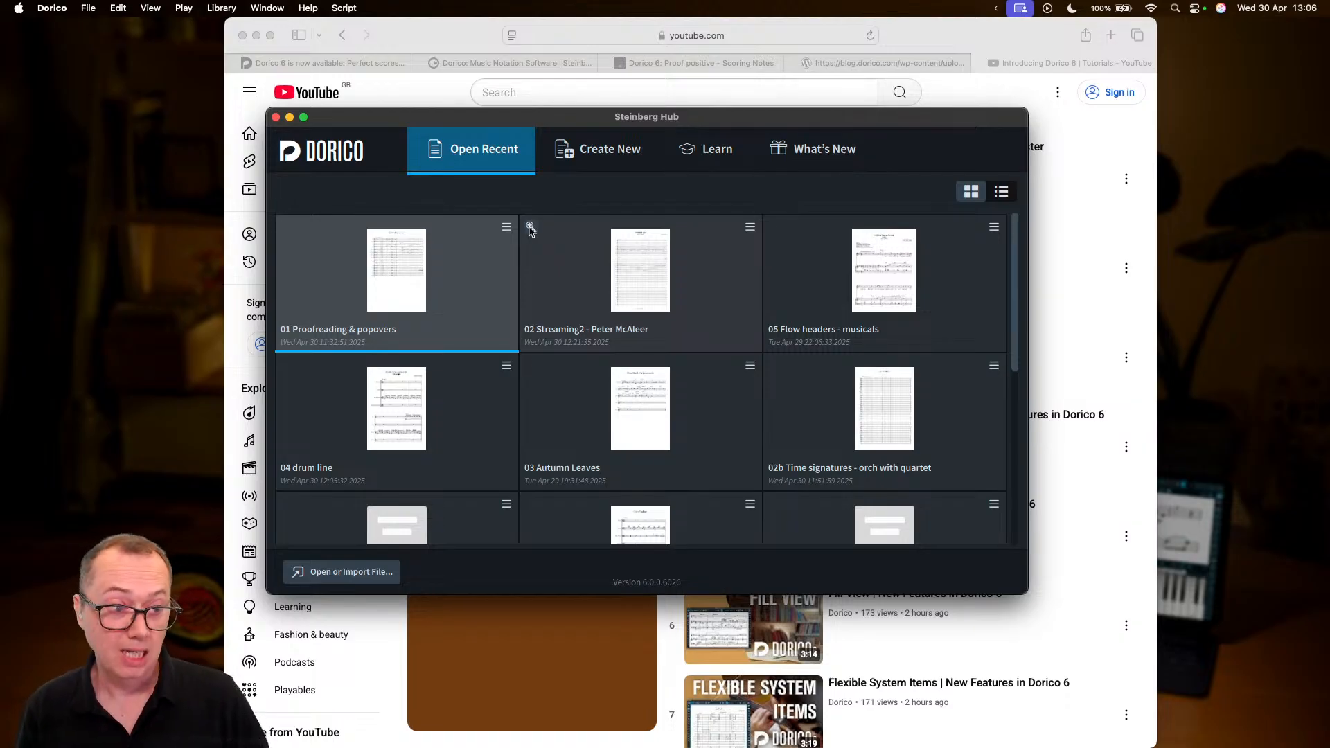
- Open the recent project 01 Proofreading & popovers and view the top of its first score page
double_click(382, 266)
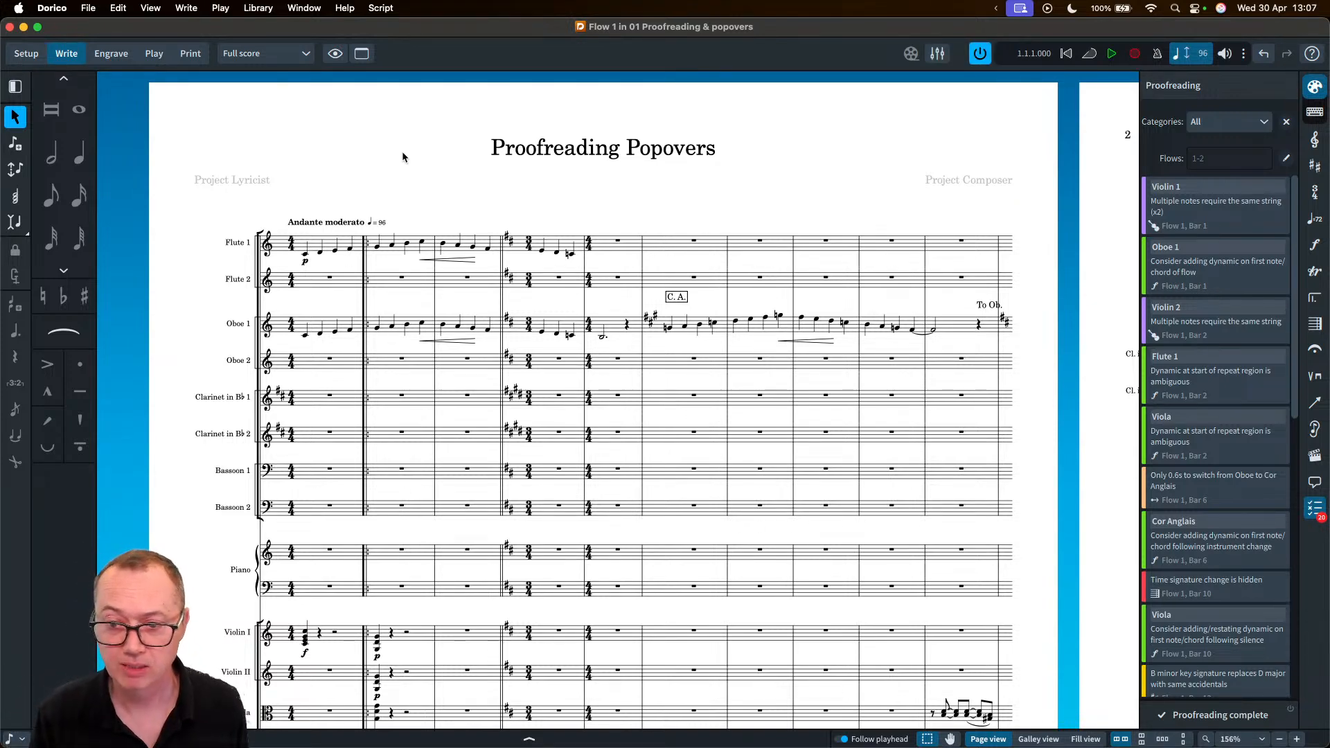
scroll(401, 151, "up", 4)
scroll(401, 151, "left", 2)
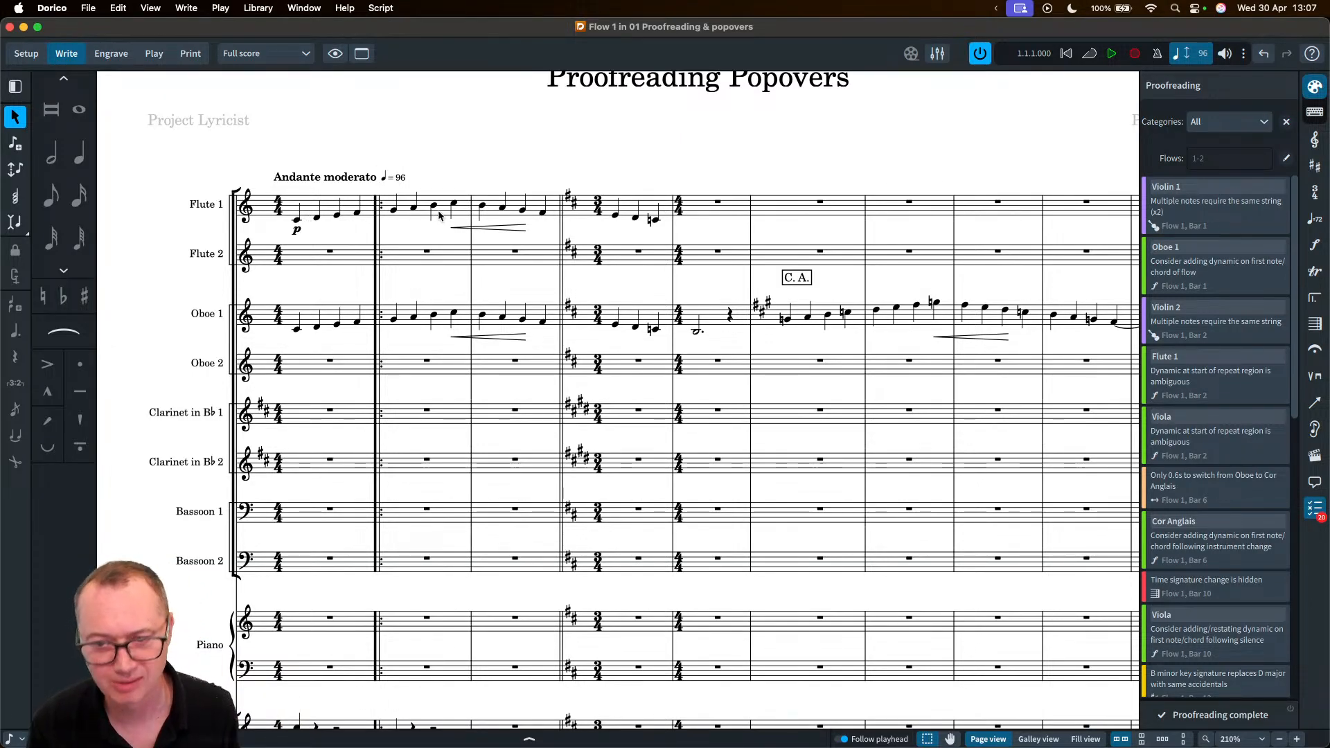
scroll(438, 215, "down", 3)
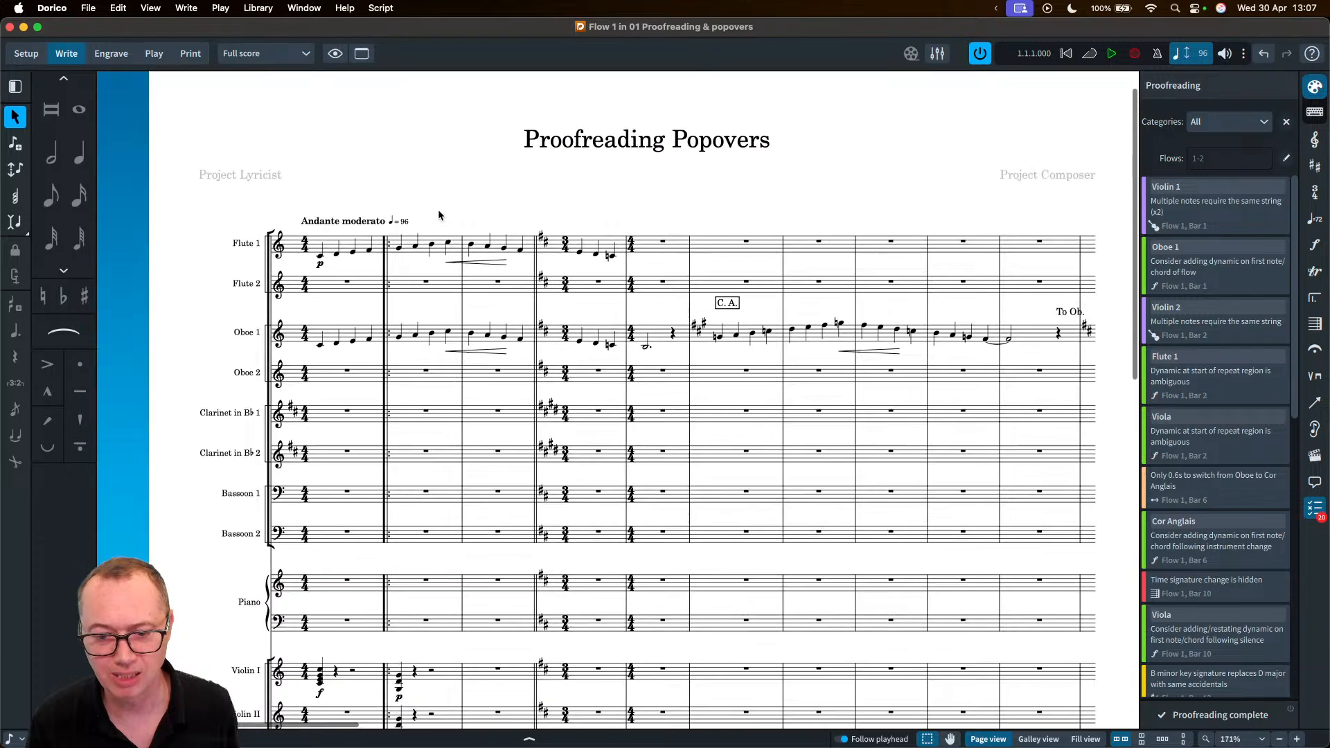
scroll(438, 215, "down", 5)
scroll(438, 215, "up", 8)
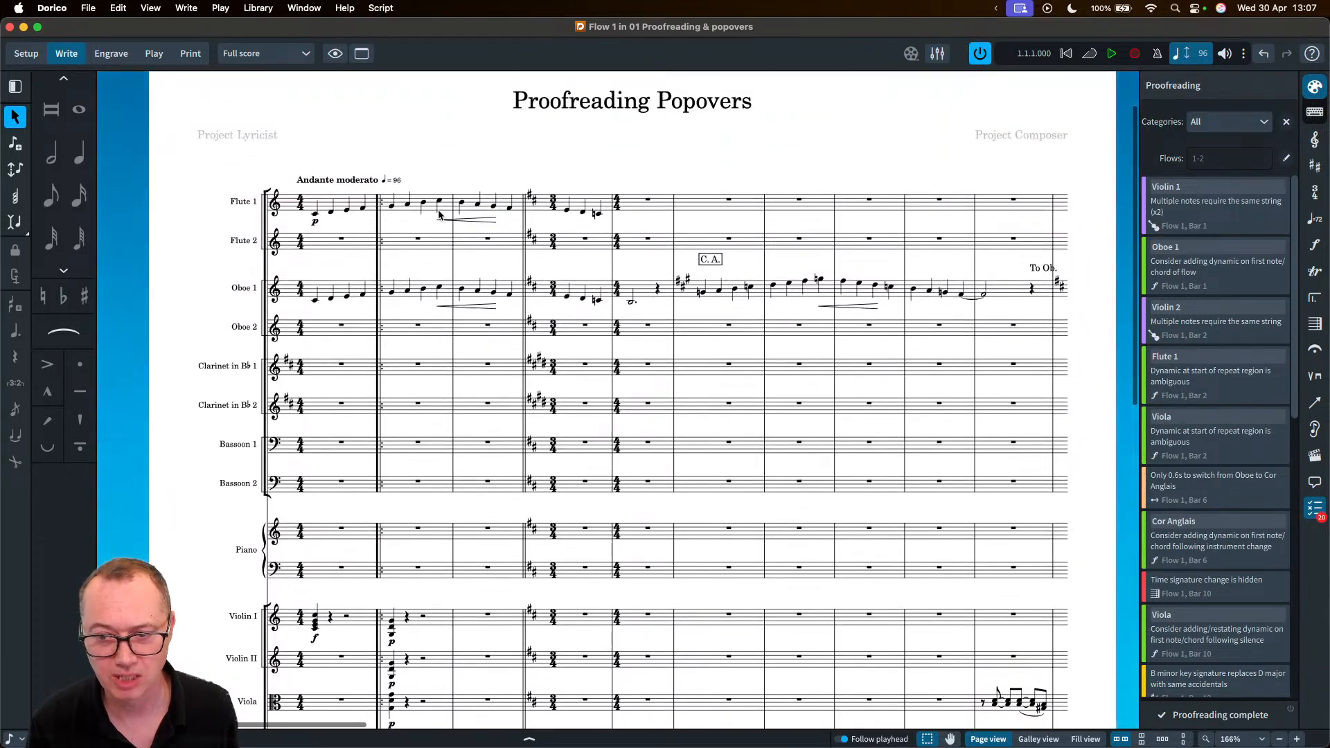
scroll(436, 213, "up", 1)
scroll(437, 213, "up", 1)
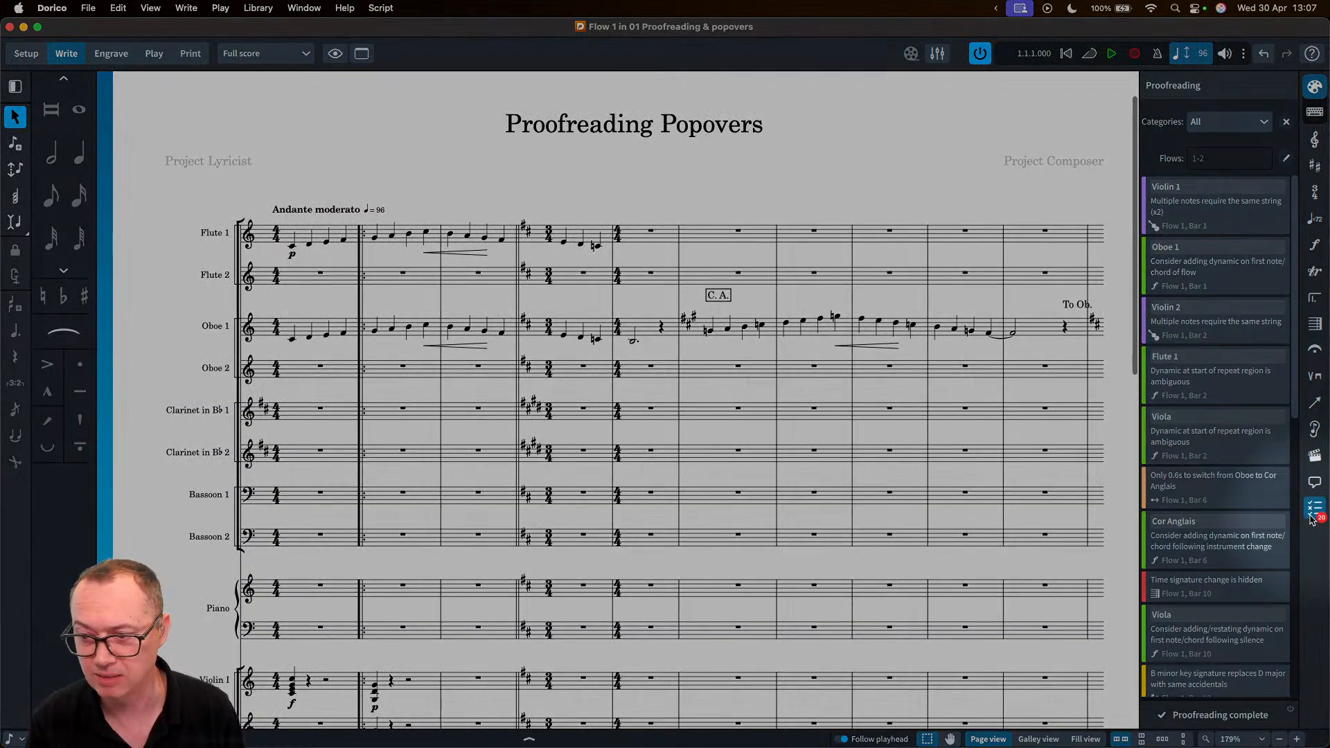
- Hide the Proofreading panel and show it again
left_click(1312, 519)
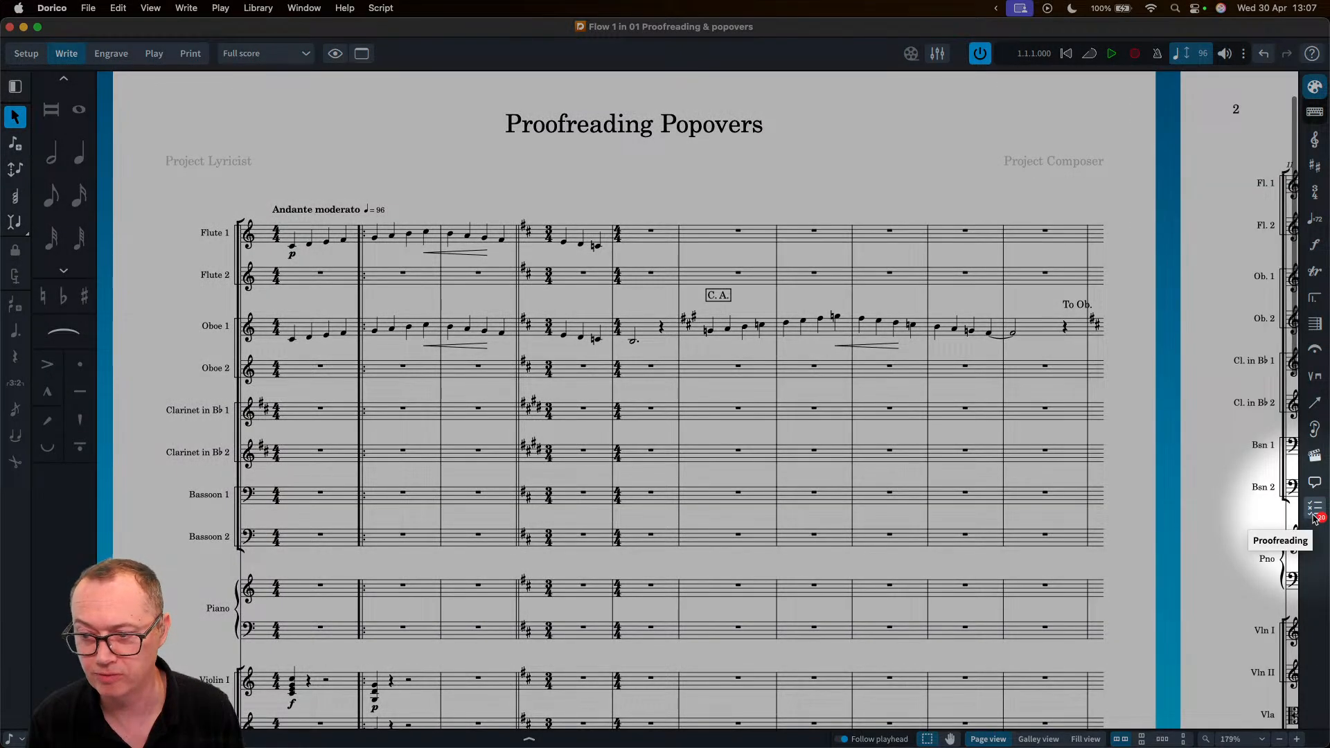
left_click(1315, 518)
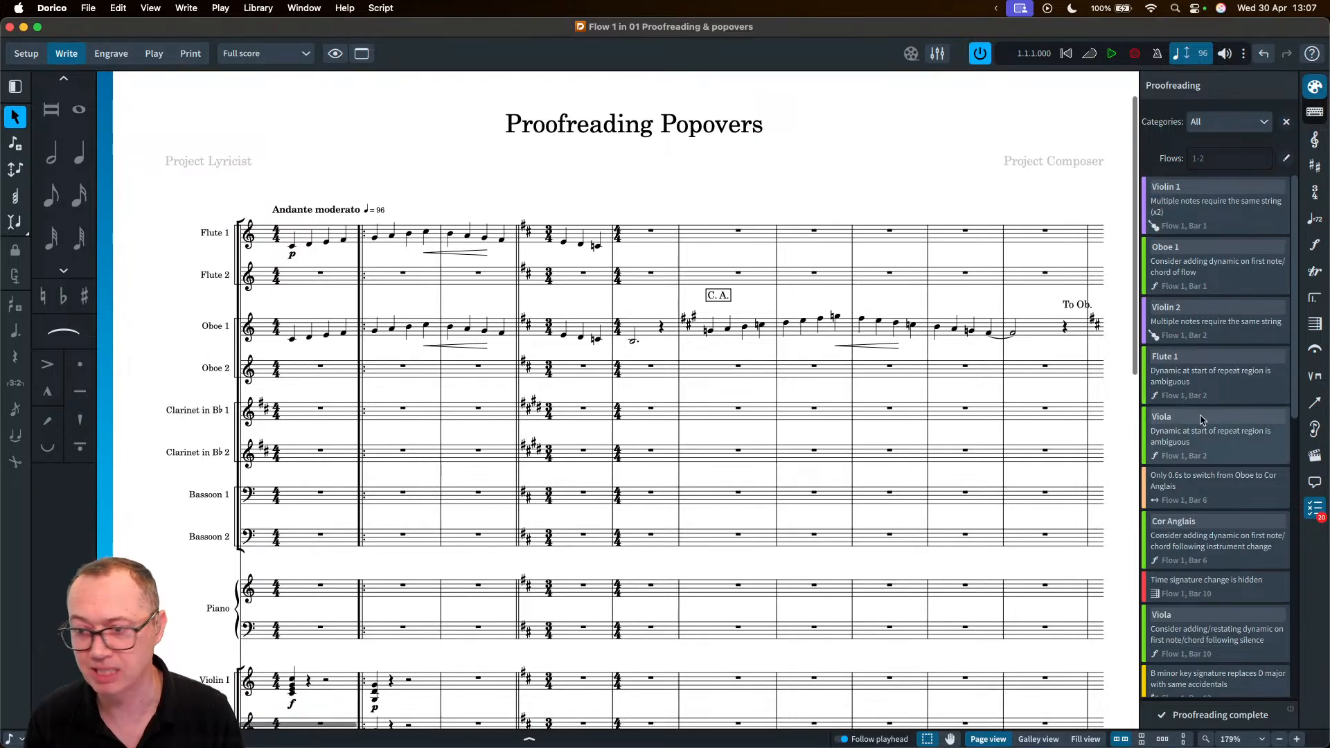
- Add a p dynamic to the first note of Oboe 1 in bar 1 to address its missing-dynamic issue
left_click(1222, 277)
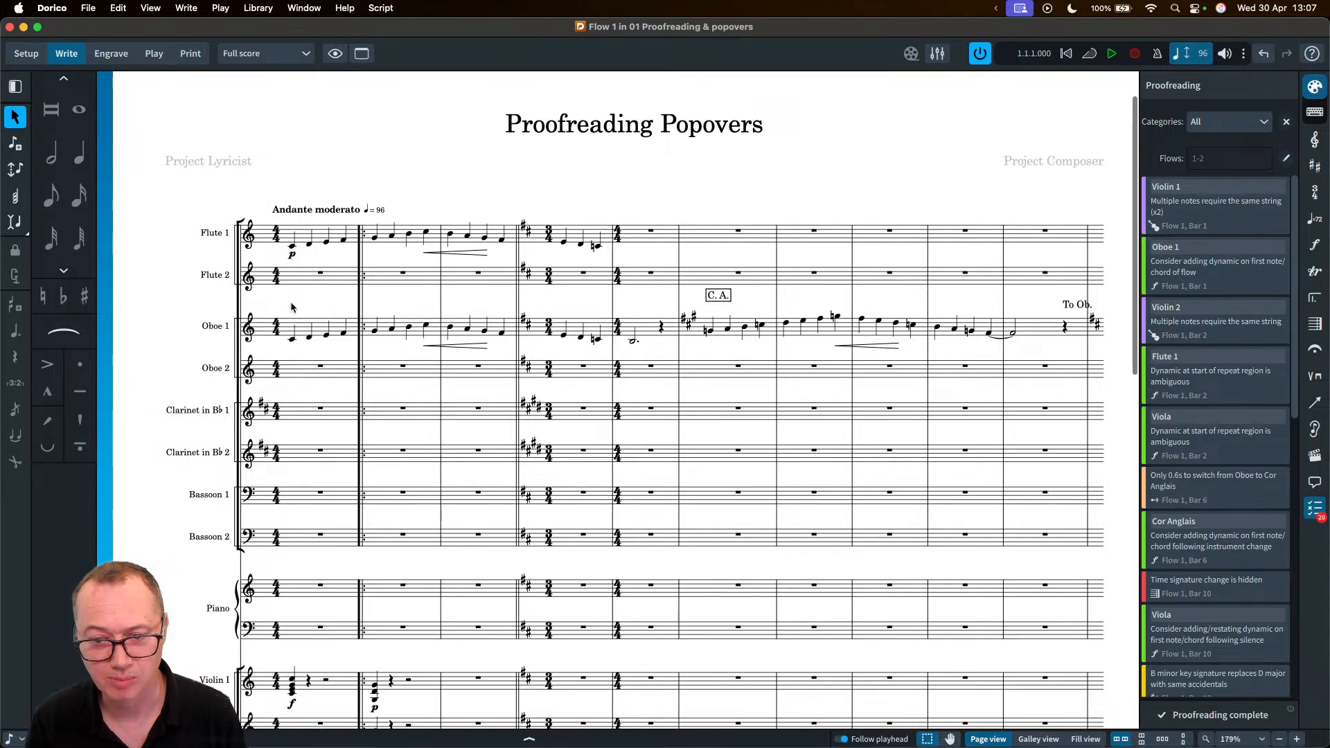
left_click(291, 341)
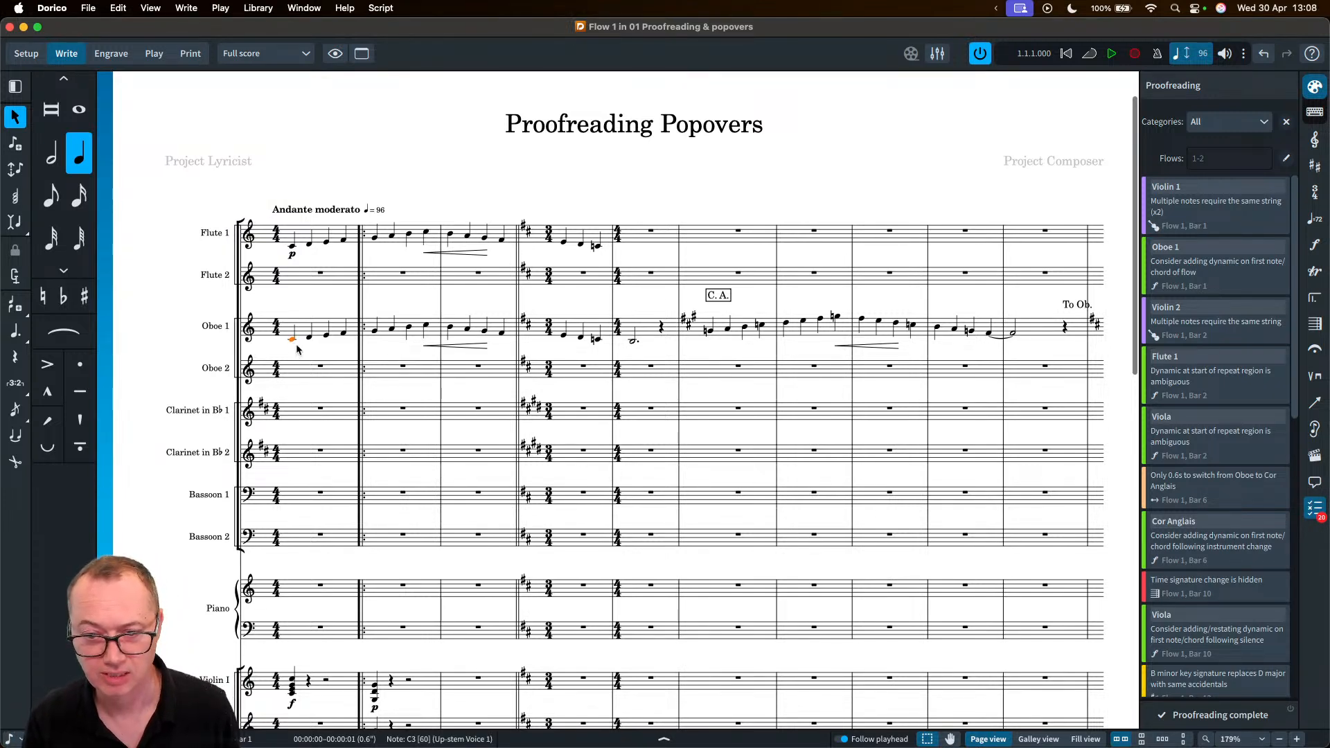
key("shift+d")
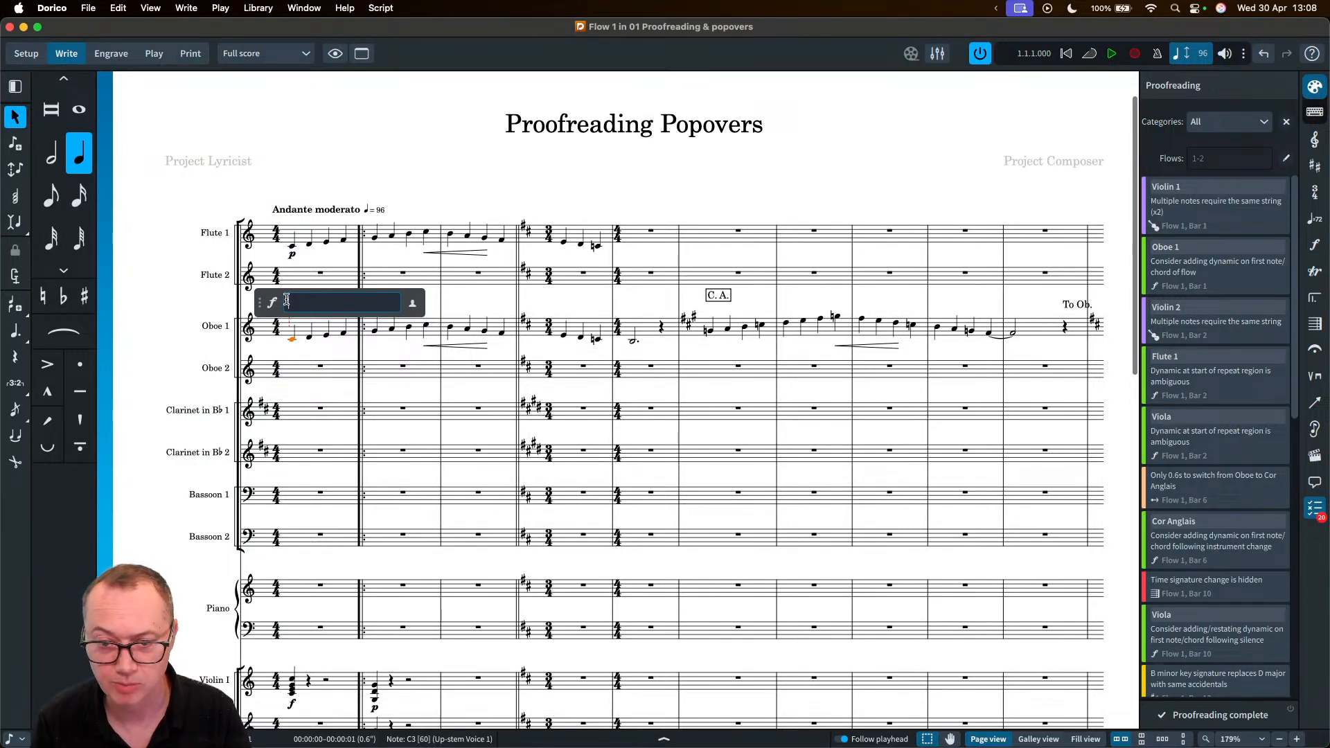
mouse_move(260, 307)
left_mouse_down()
mouse_move(266, 274)
mouse_move(256, 368)
mouse_move(271, 302)
left_mouse_up()
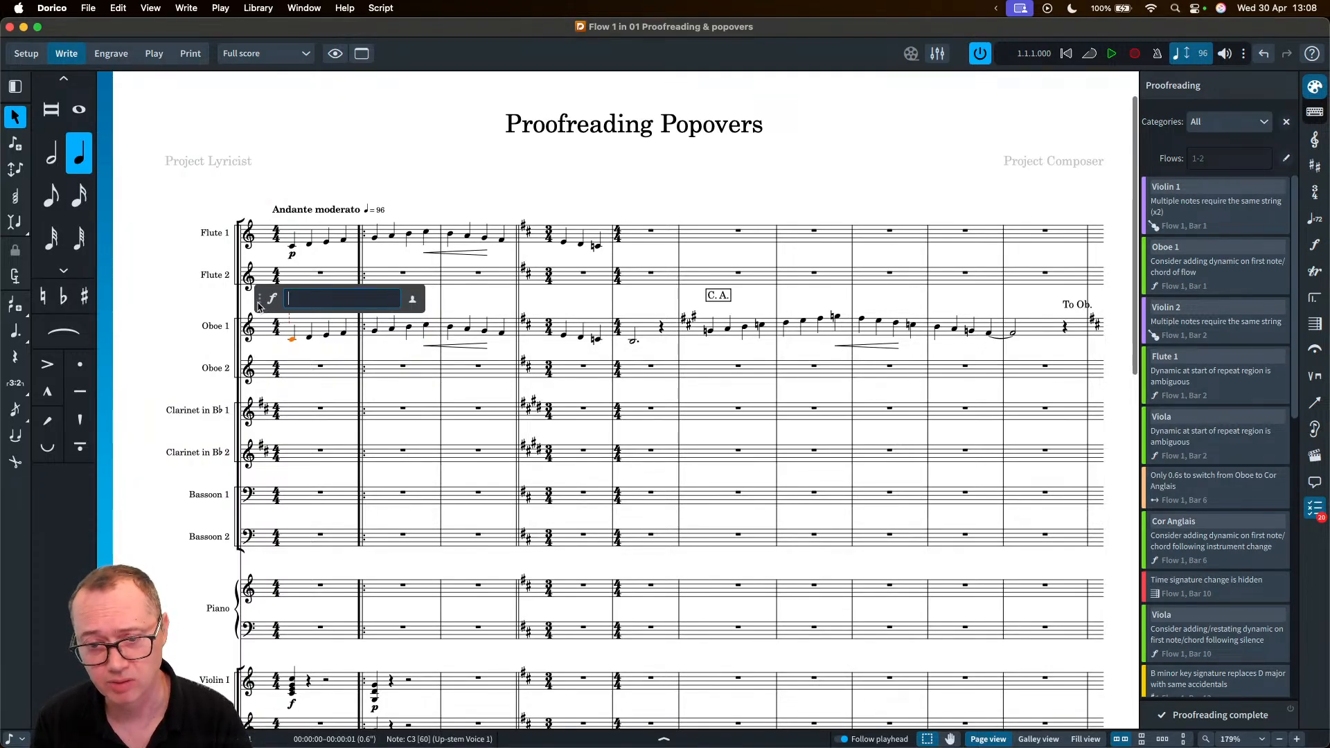
mouse_move(259, 307)
left_mouse_down()
mouse_move(260, 276)
mouse_move(264, 304)
left_mouse_up()
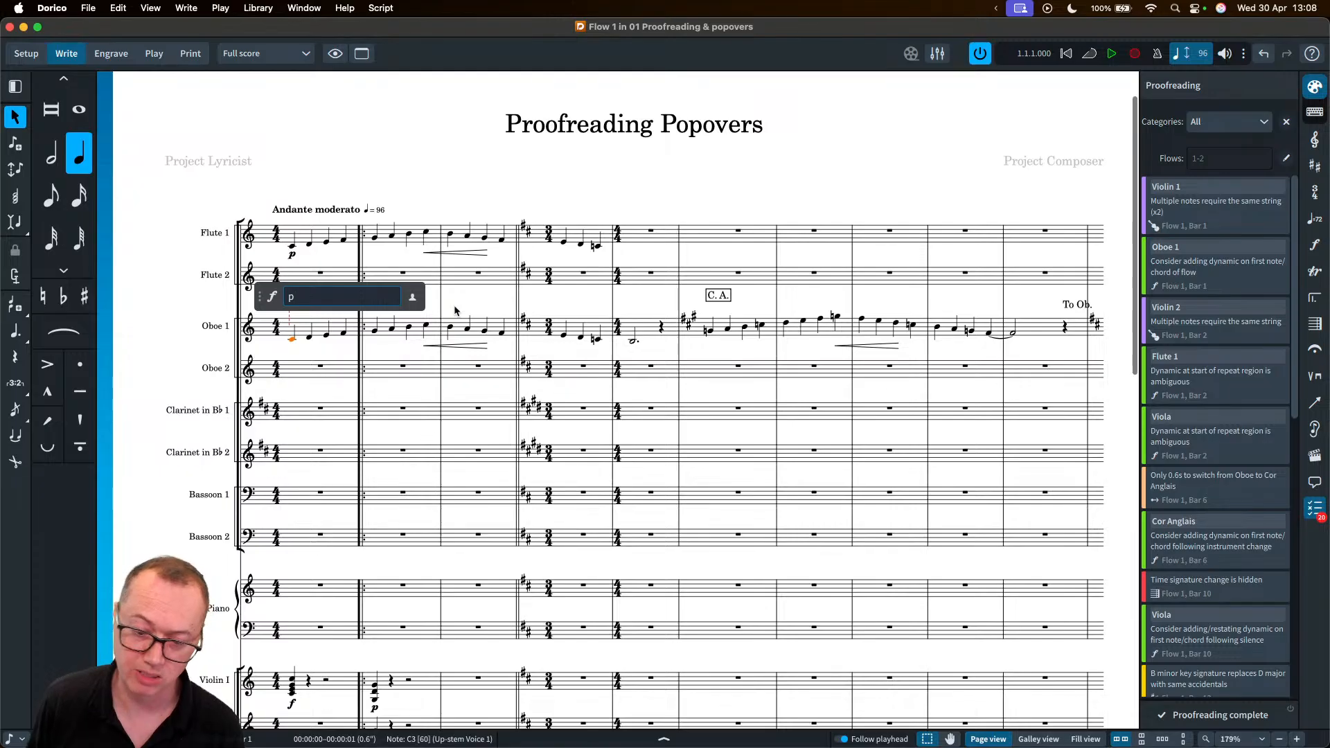
key("Return")
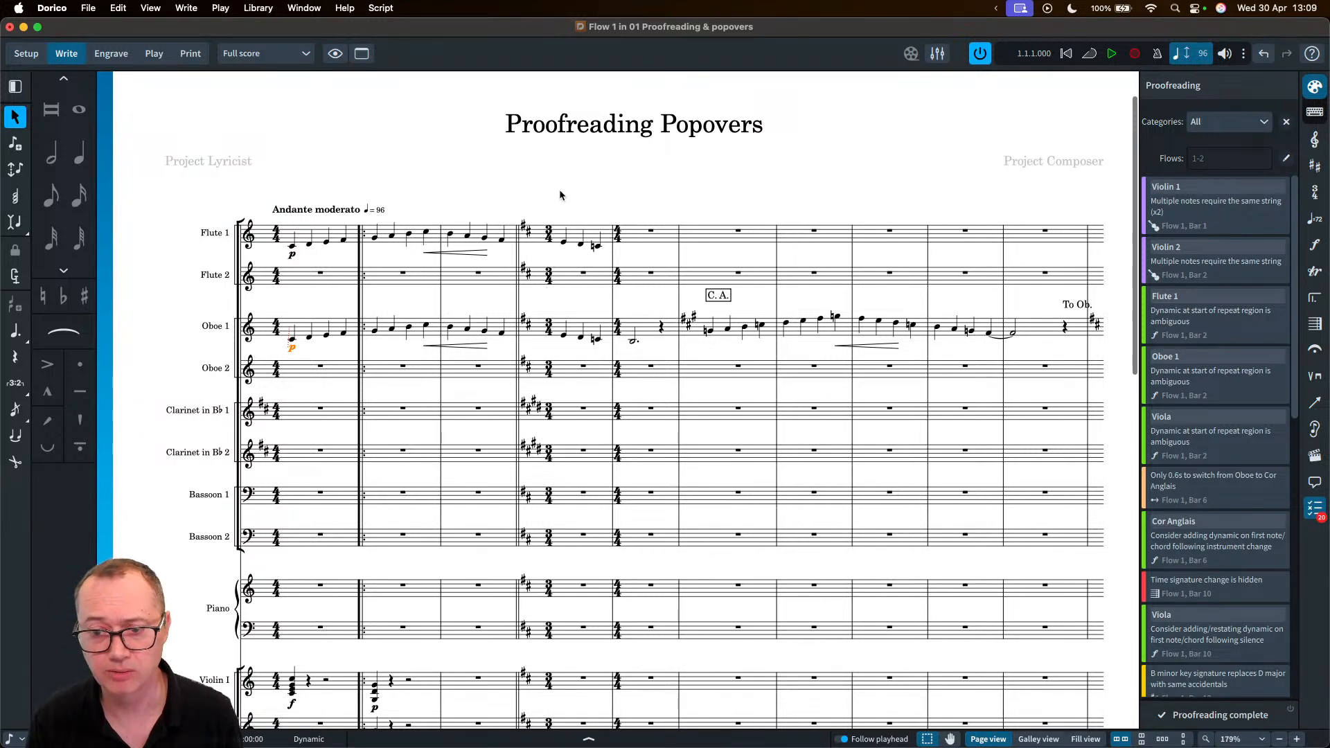
- Open the 3/4 time signature in bar 4 for editing and dismiss its popover
left_click(550, 235)
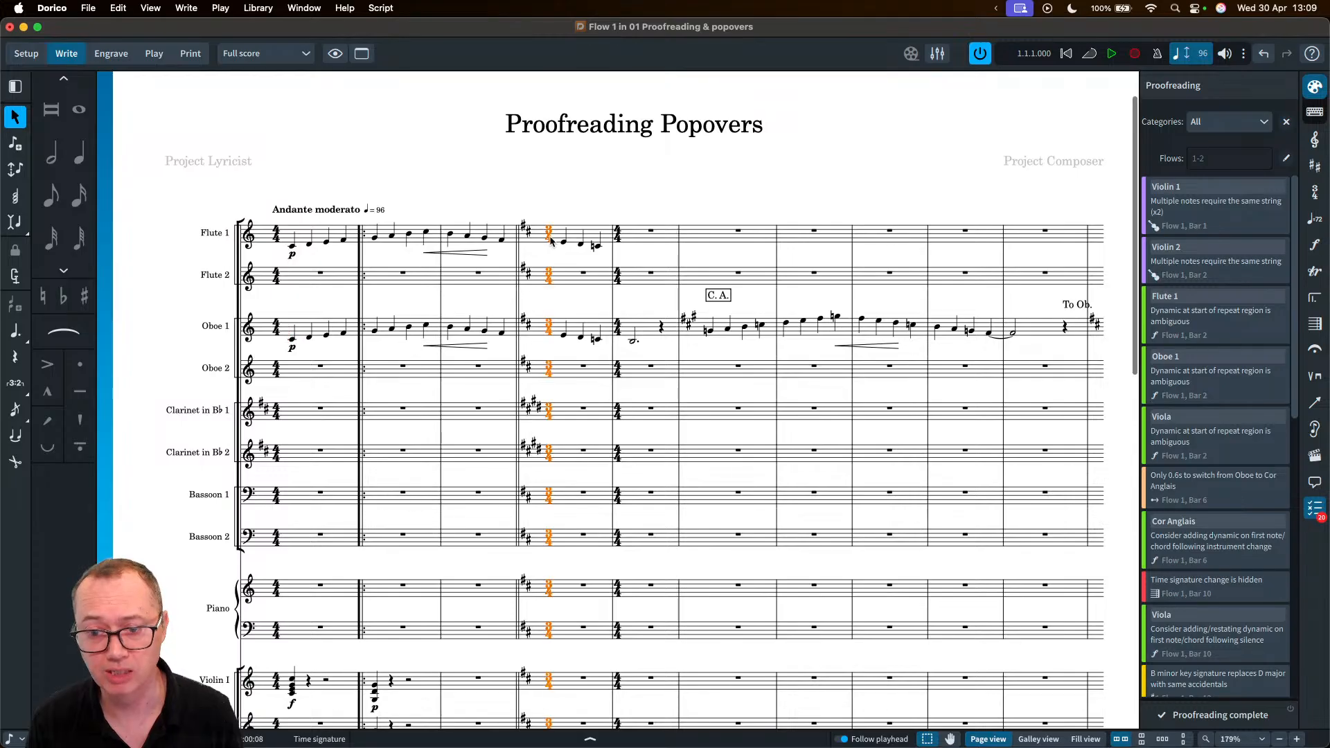
key("shift+m")
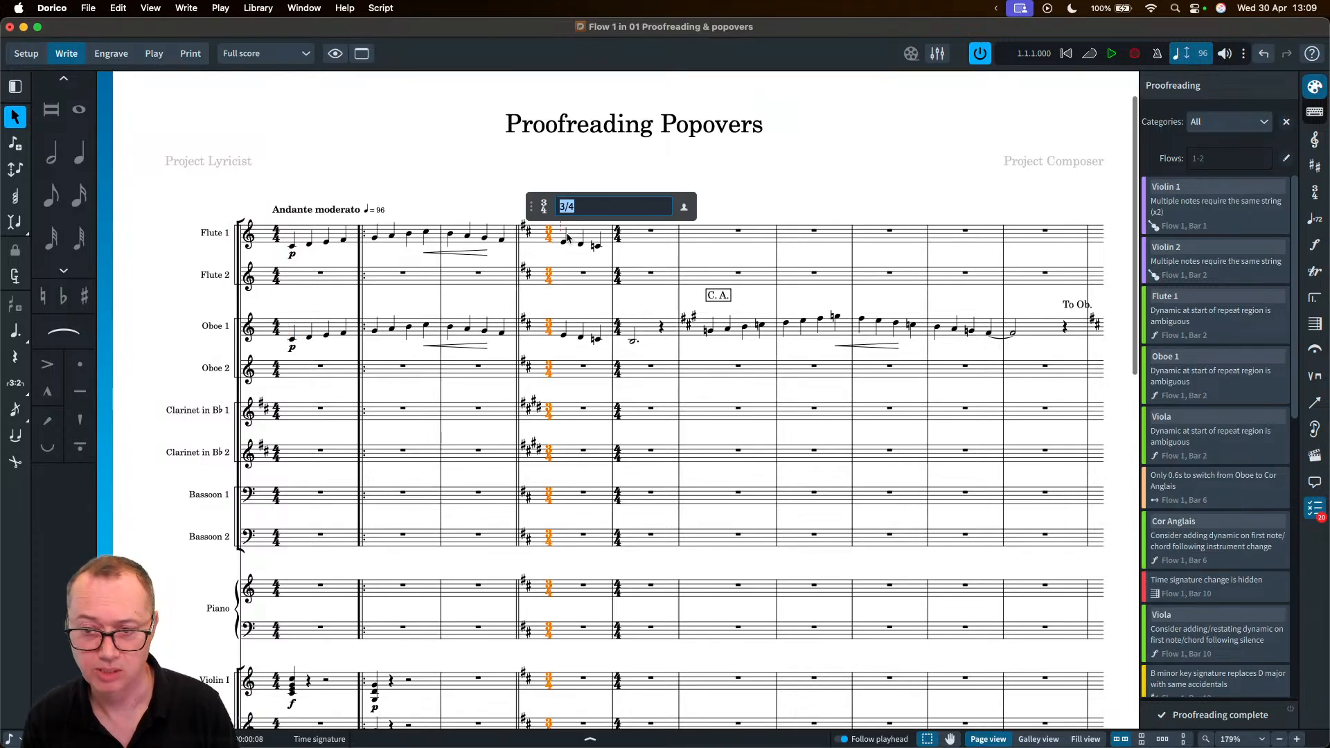
left_click(685, 208)
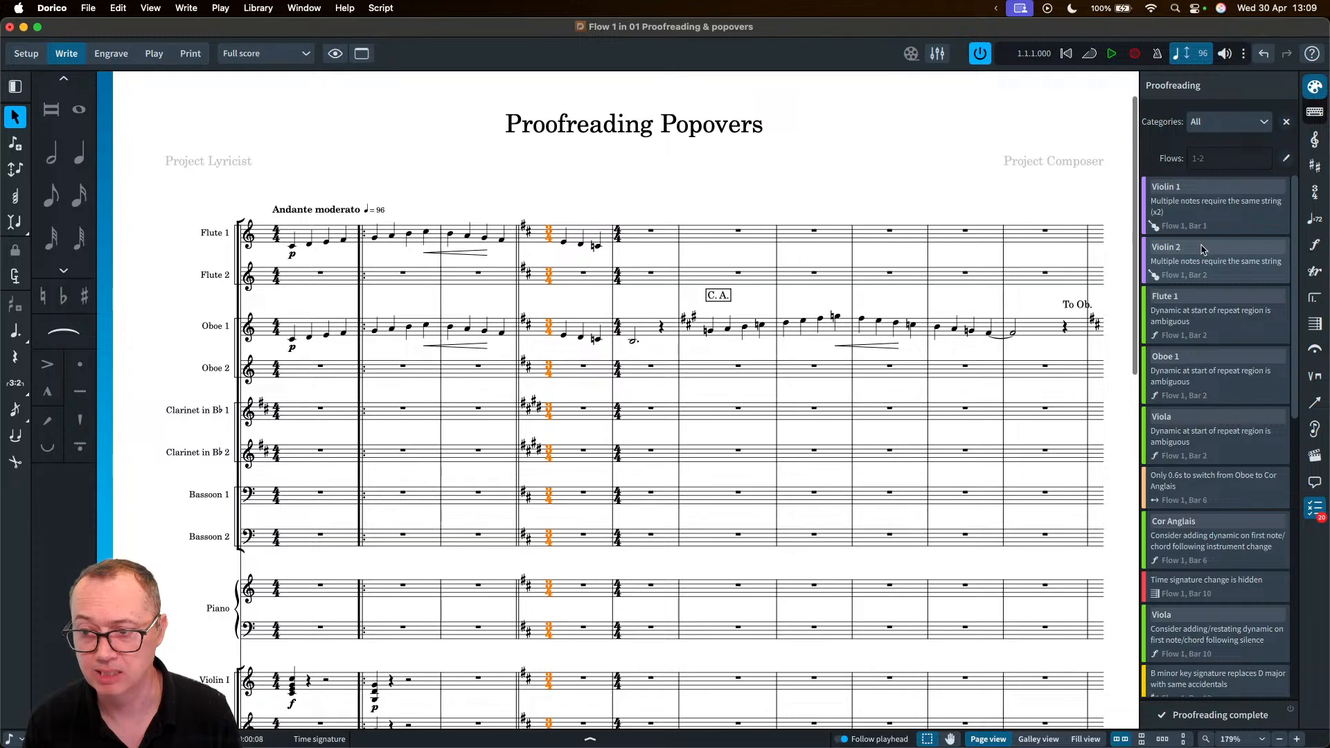
- Locate the proofreading issues for Violin 1 in bar 1, Violin 2 in bar 2 and the Oboe to Cor Anglais switch in bar 6
left_click(1217, 211)
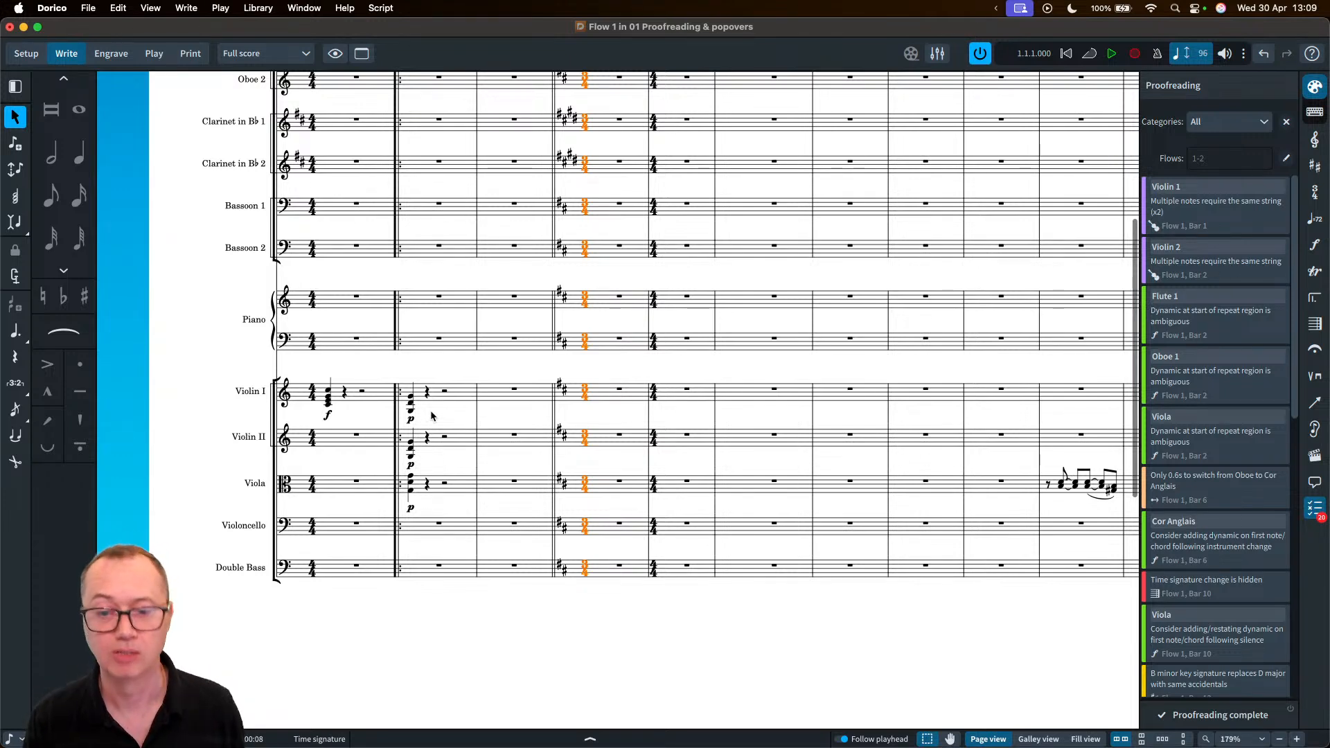
left_click(1200, 260)
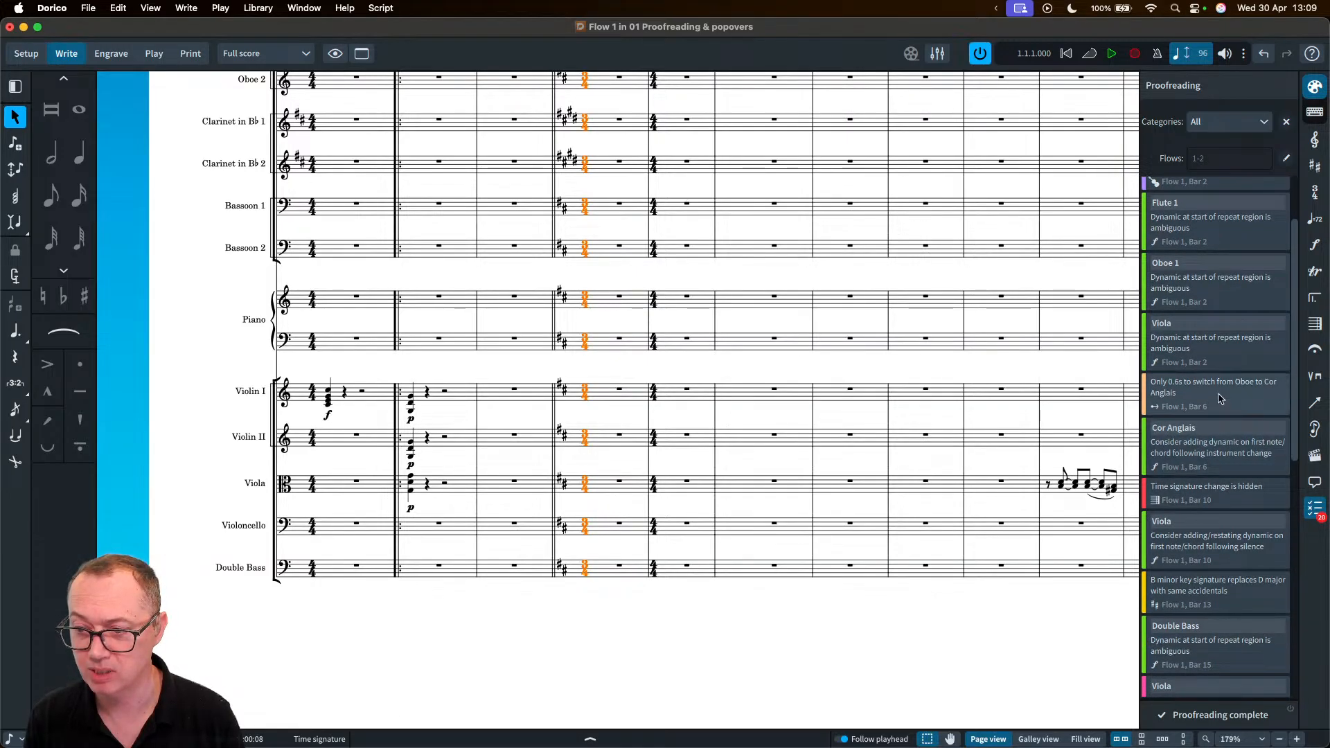
left_click(1221, 396)
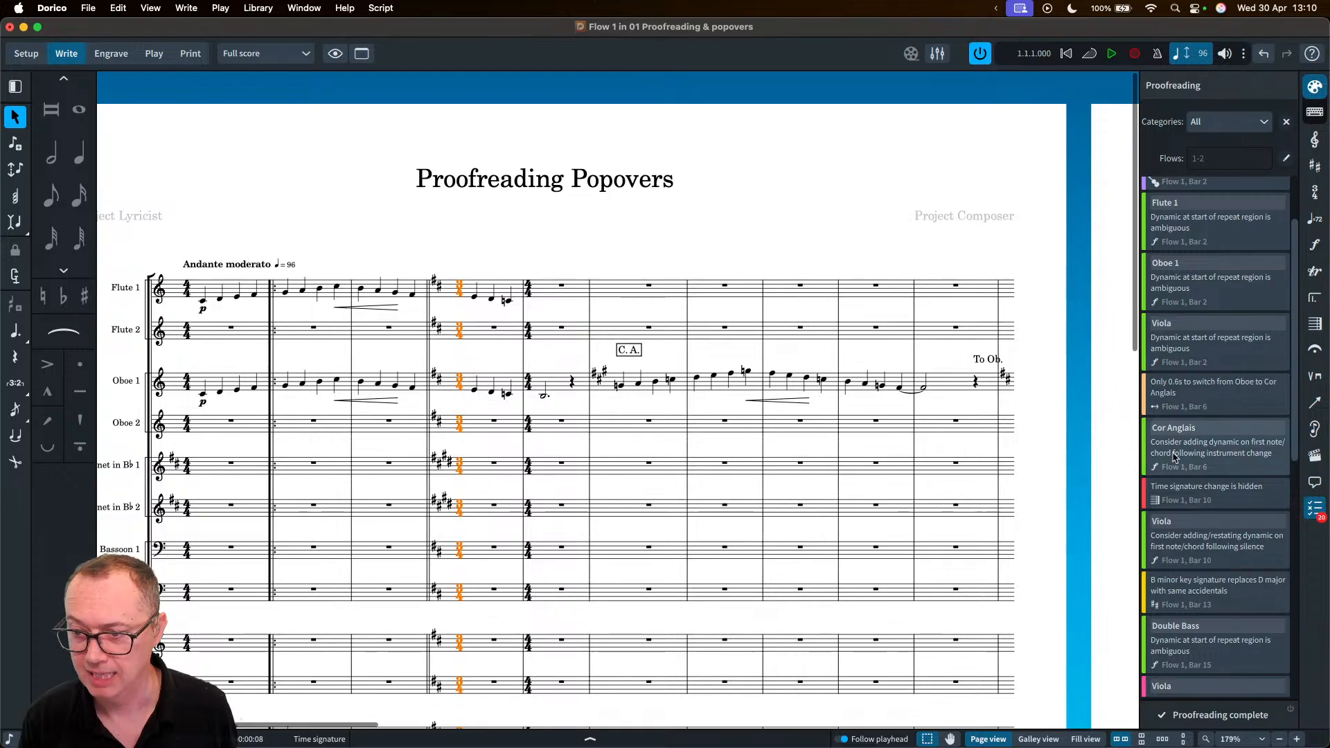
- Locate the hidden time signature issue in bar 10, then show the signposts to inspect it and hide them again
left_click(1225, 491)
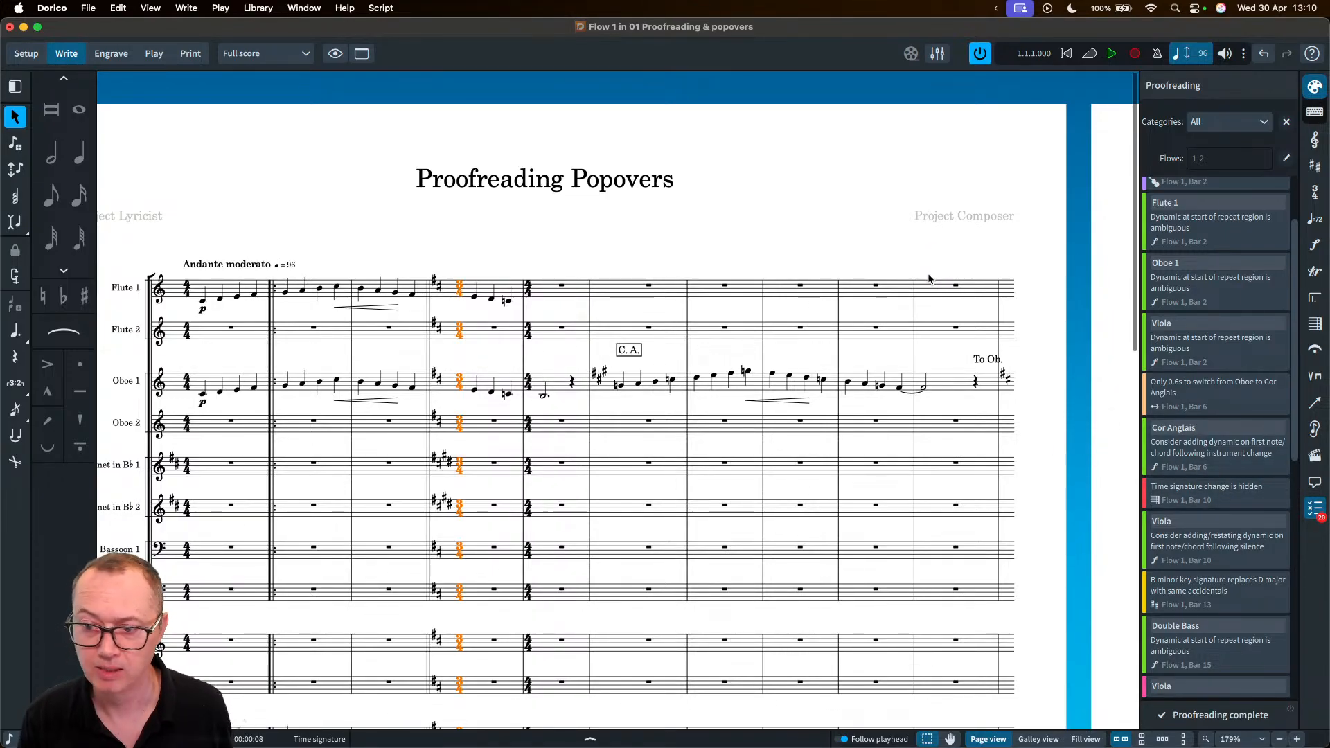
scroll(932, 280, "right", 2)
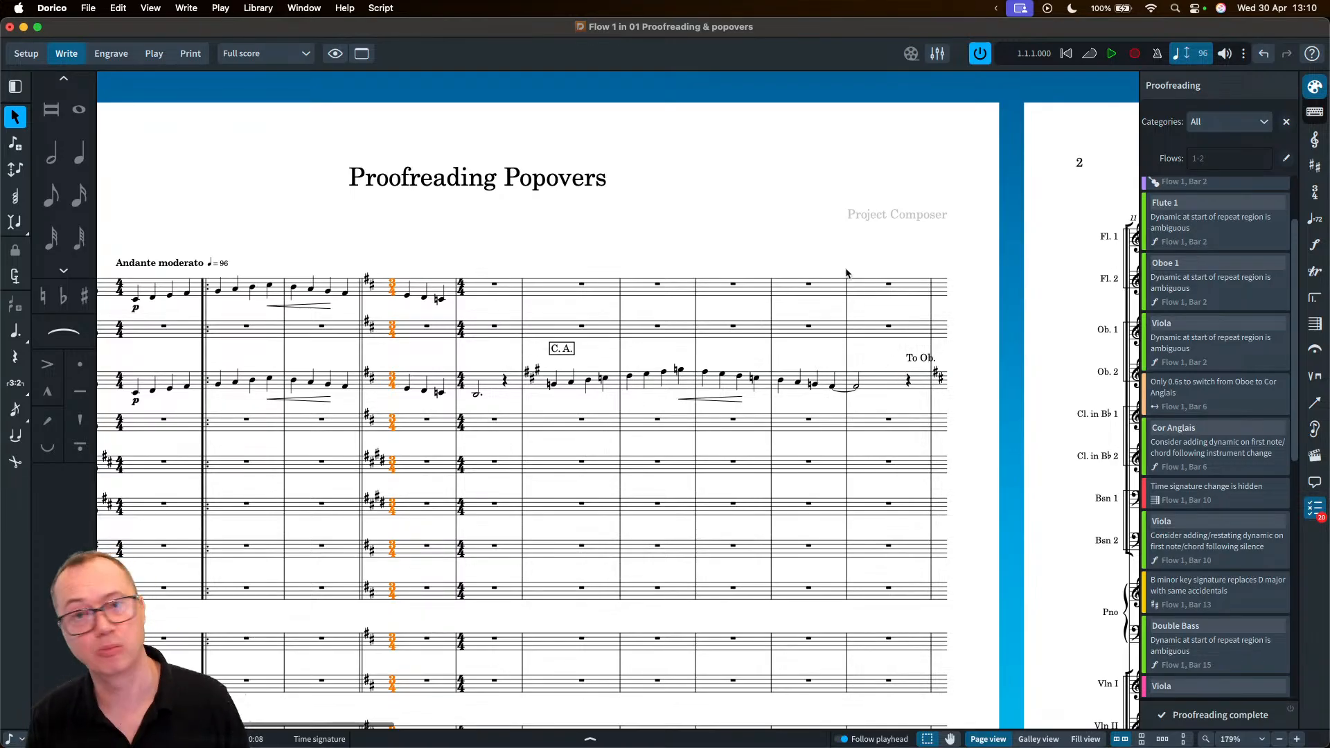
key("alt+super+s")
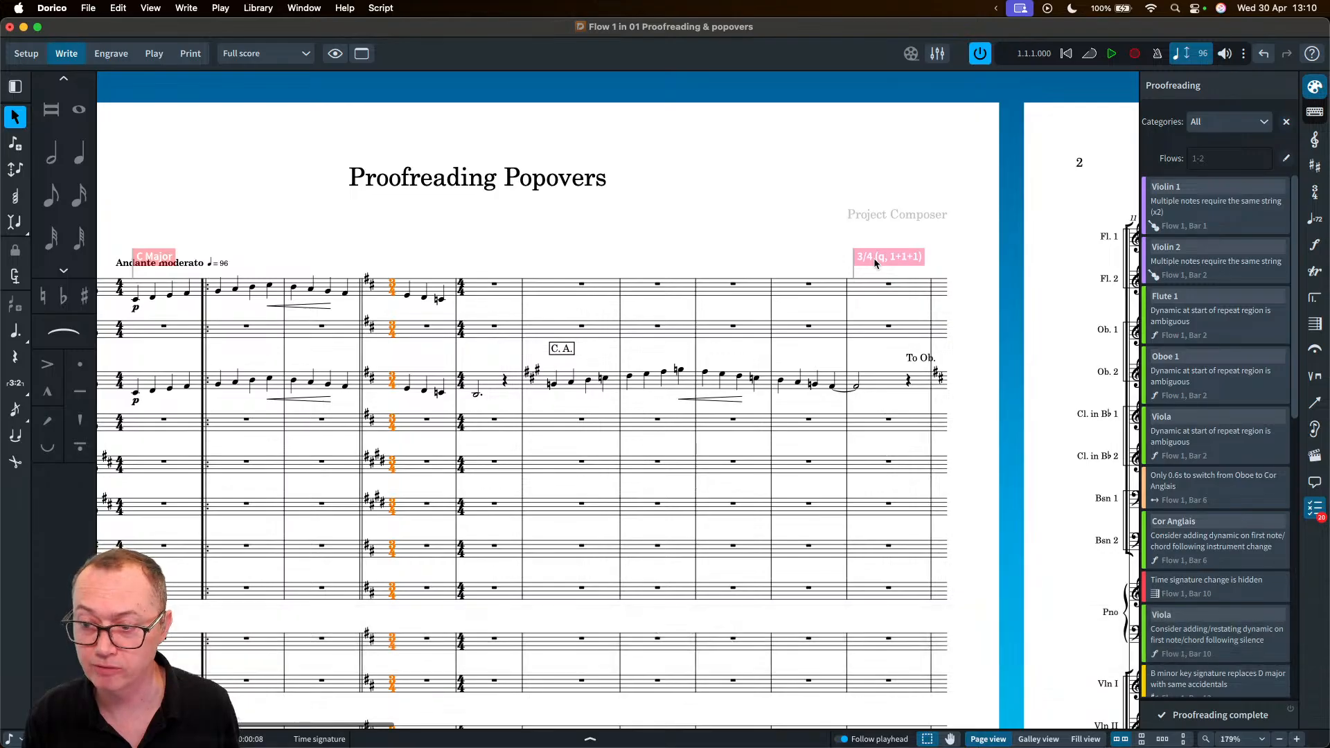
key("alt+super+s")
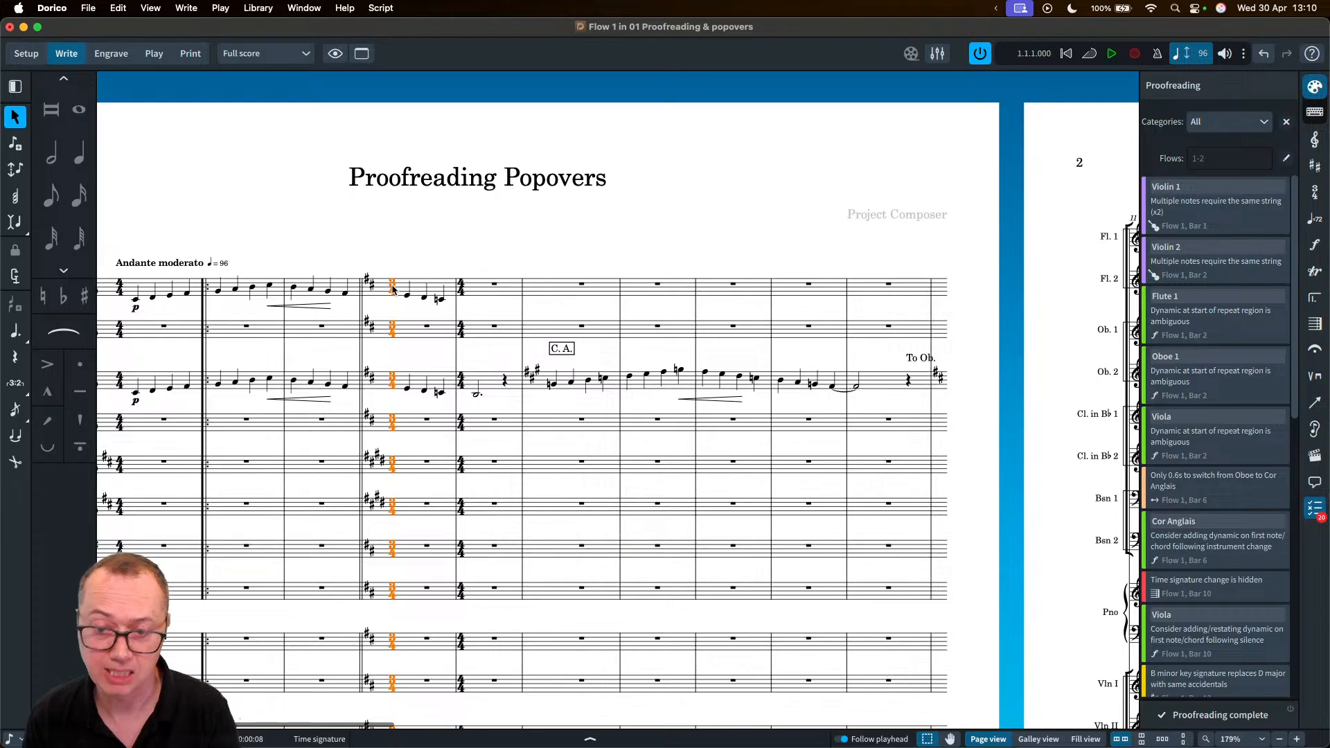
- Delete the 3/4 time signature in bar 4, inspect the bar-length issue for that bar, and undo the deletion
key("Delete")
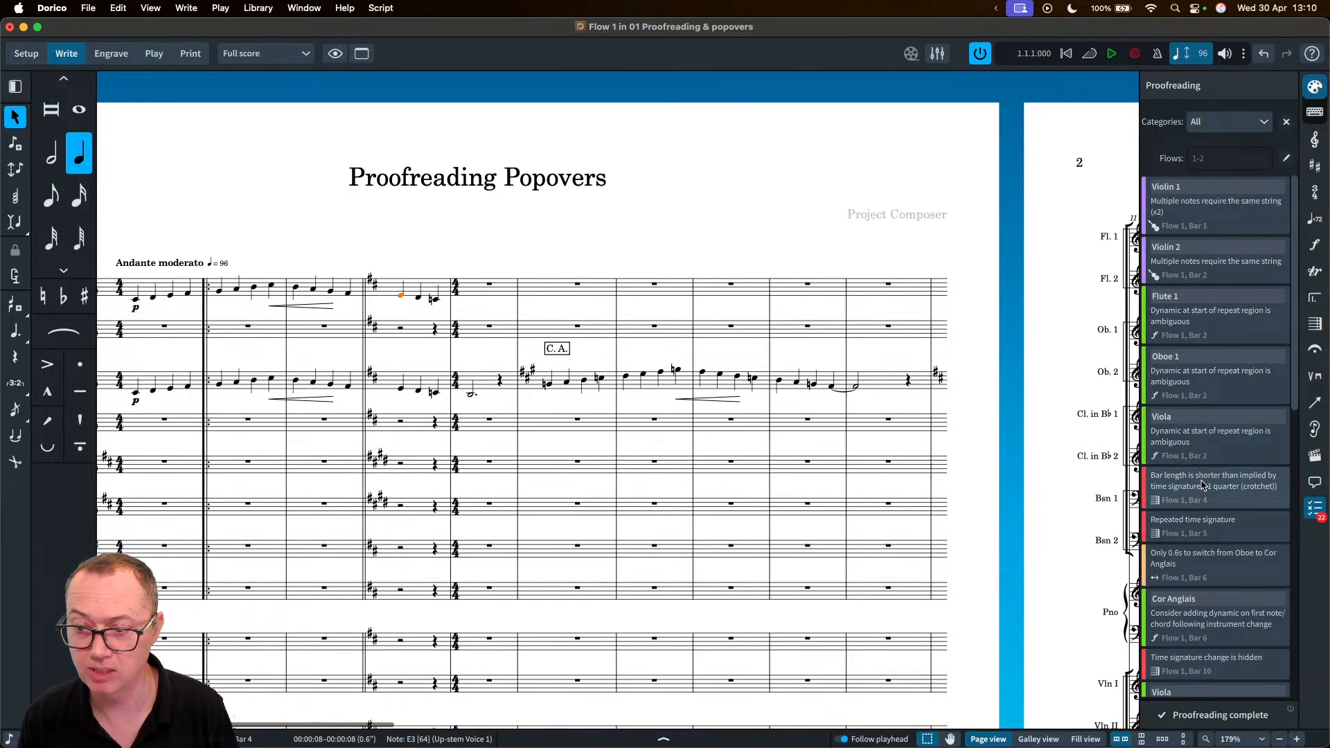
left_click(1202, 485)
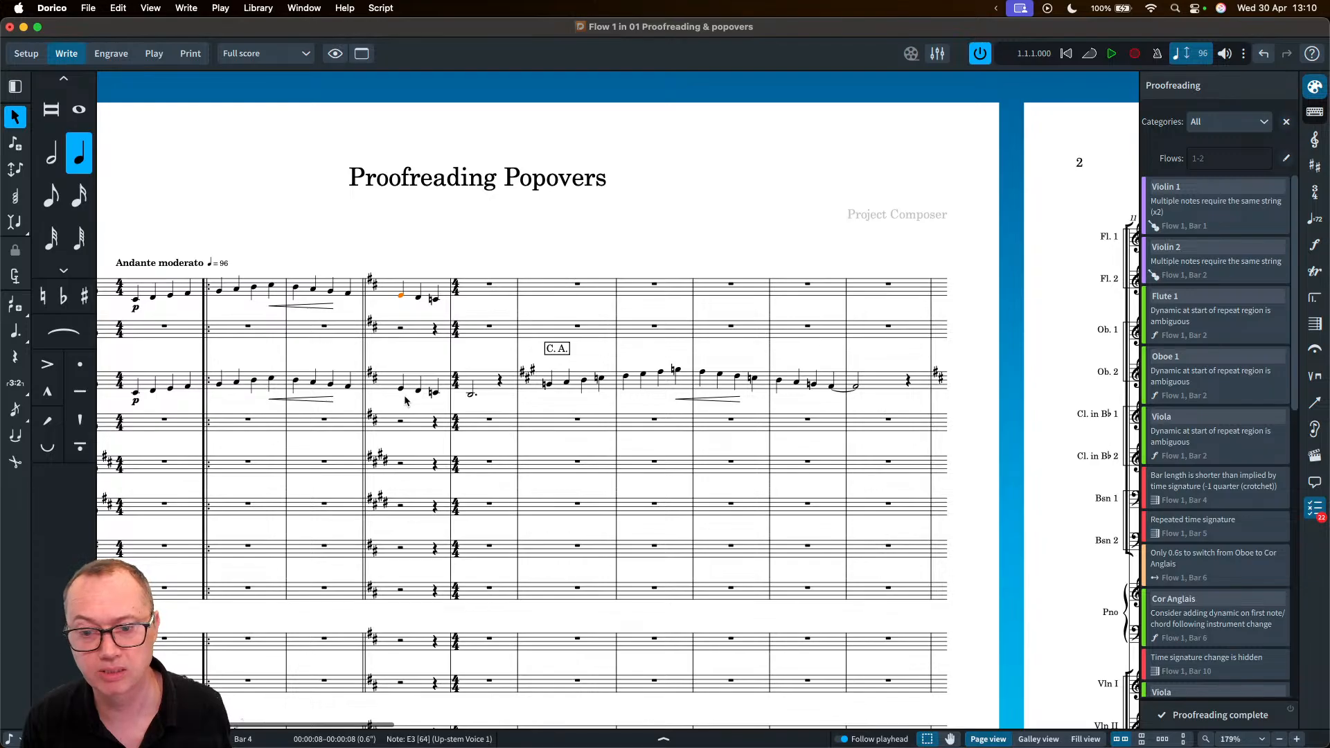
scroll(409, 399, "down", 1)
scroll(409, 400, "left", 1)
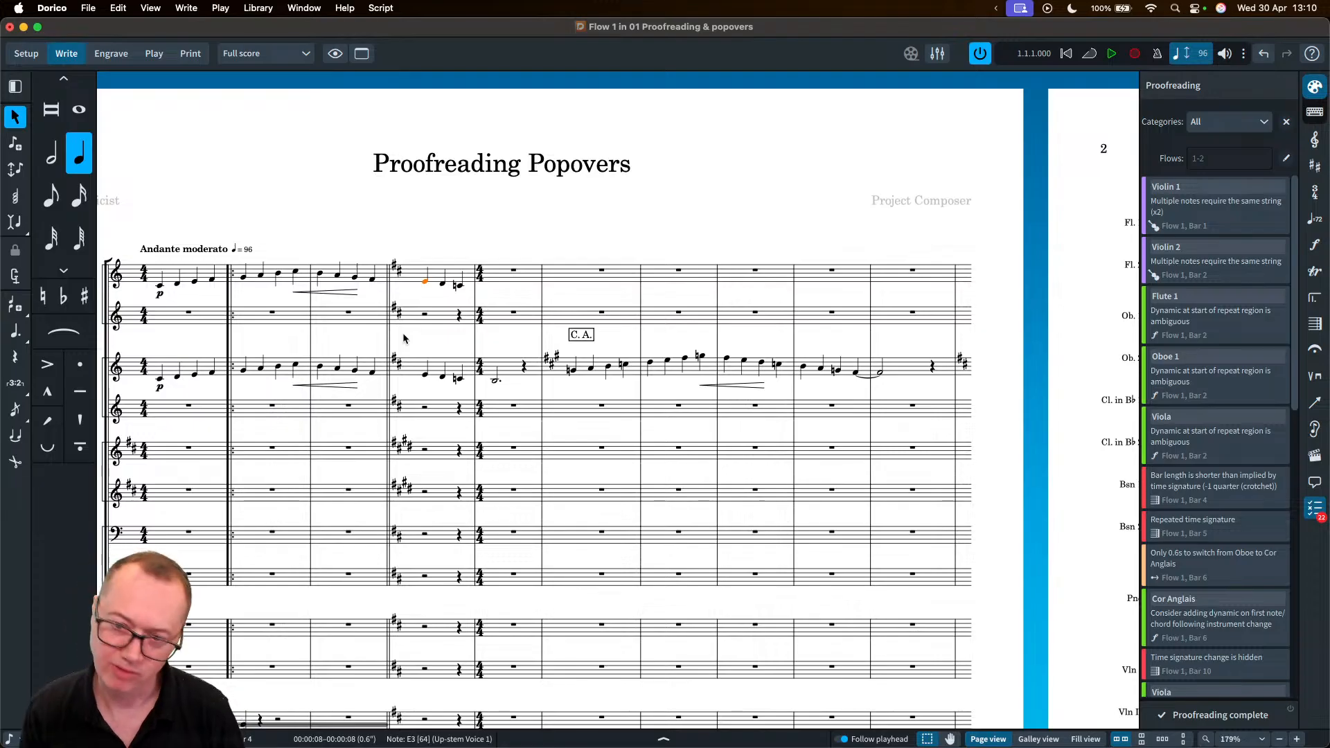
key("super+z")
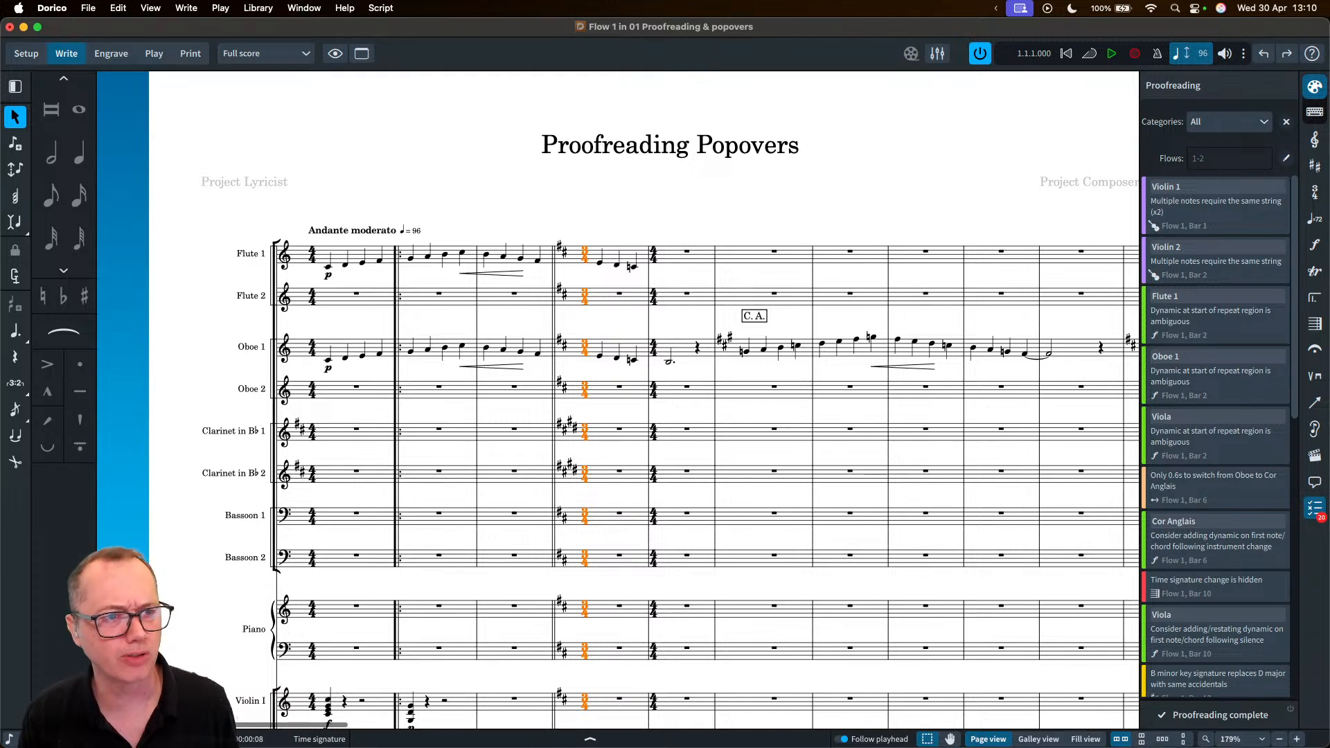
- Open the lyrics popover on Flute 1's first note and switch the line to 1, to 1* and back to 1
left_click(330, 269)
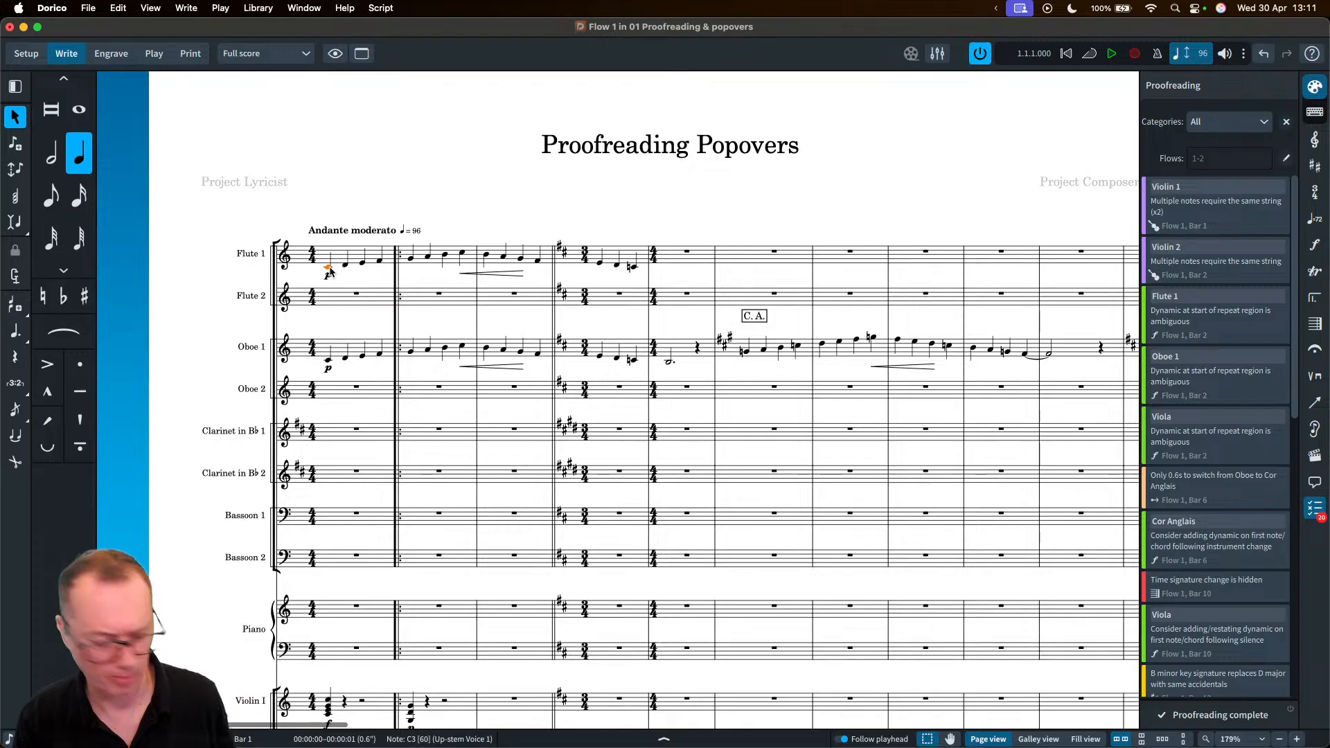
key("shift+l")
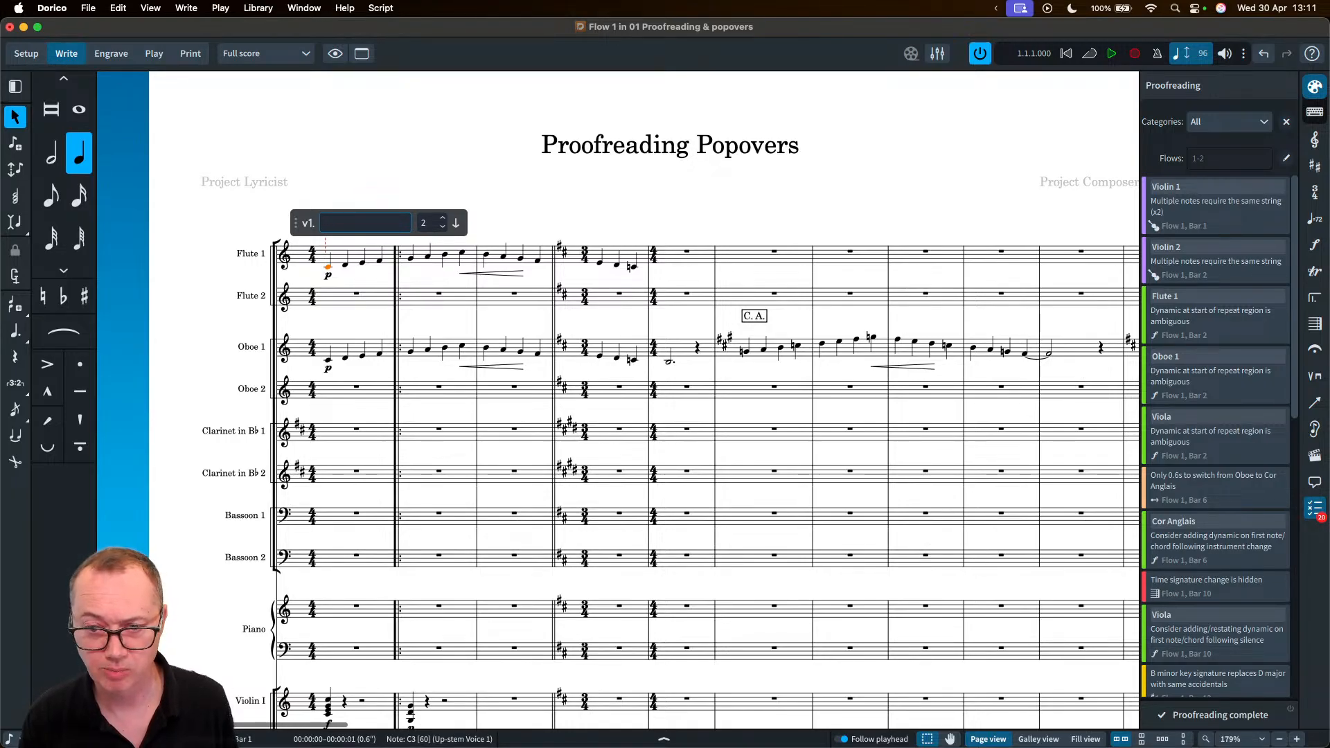
key("Up")
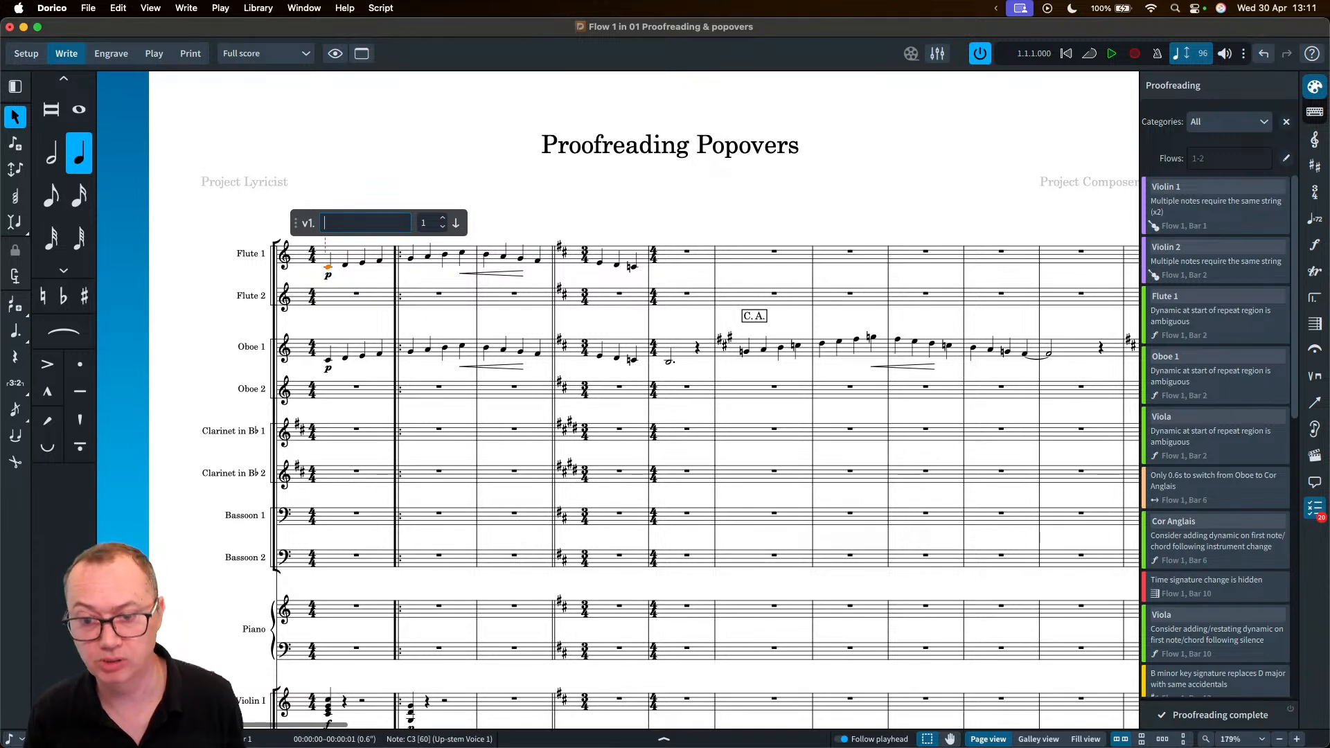
key("alt+Down")
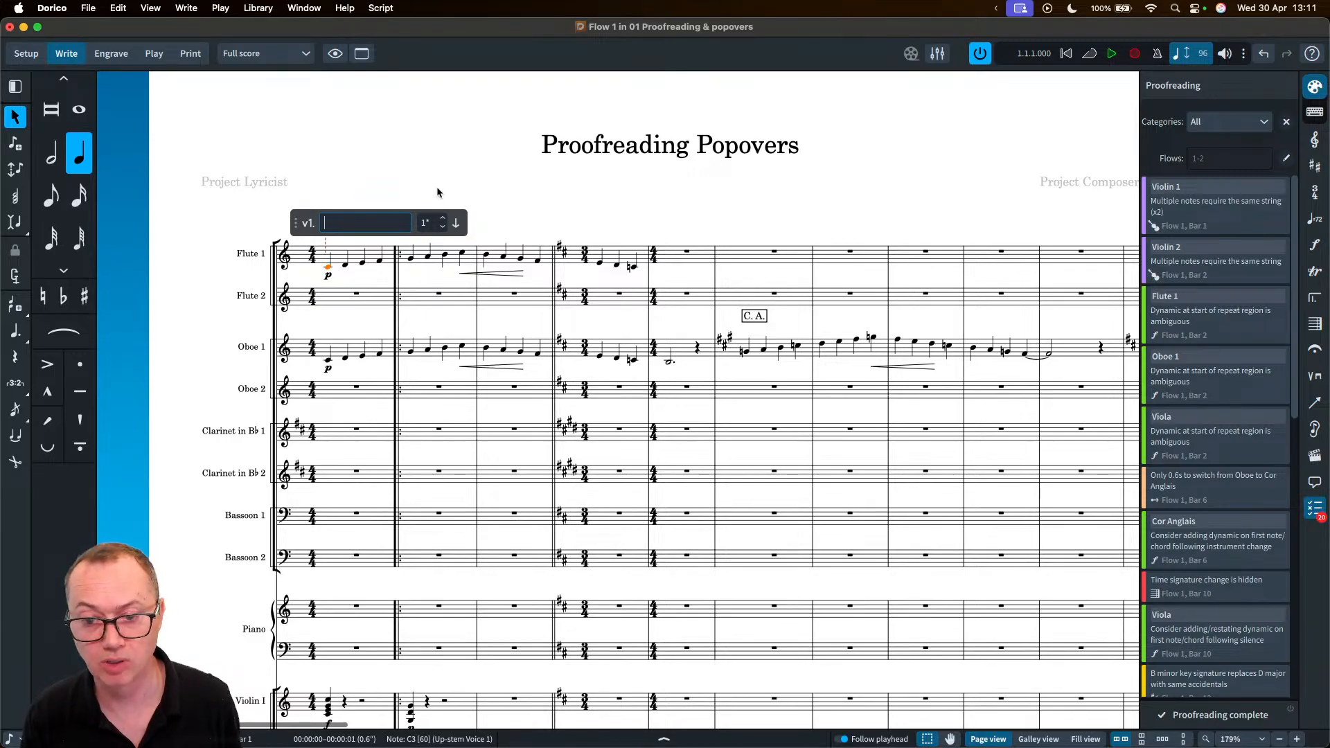
key("alt+Up")
- Toggle the lyric line's placement between above and below the staff several times, and dismiss the popover without entering lyrics
key("alt+shift+Down")
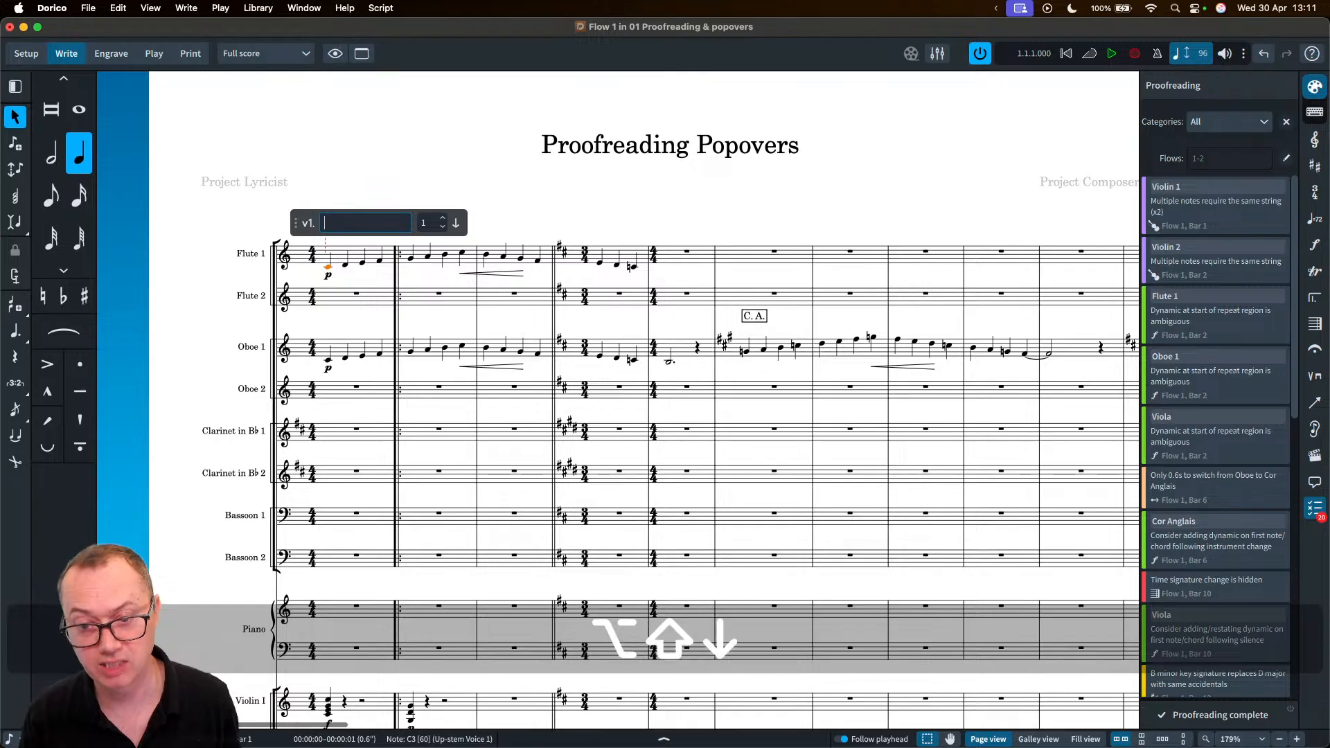
key("alt+shift+Up")
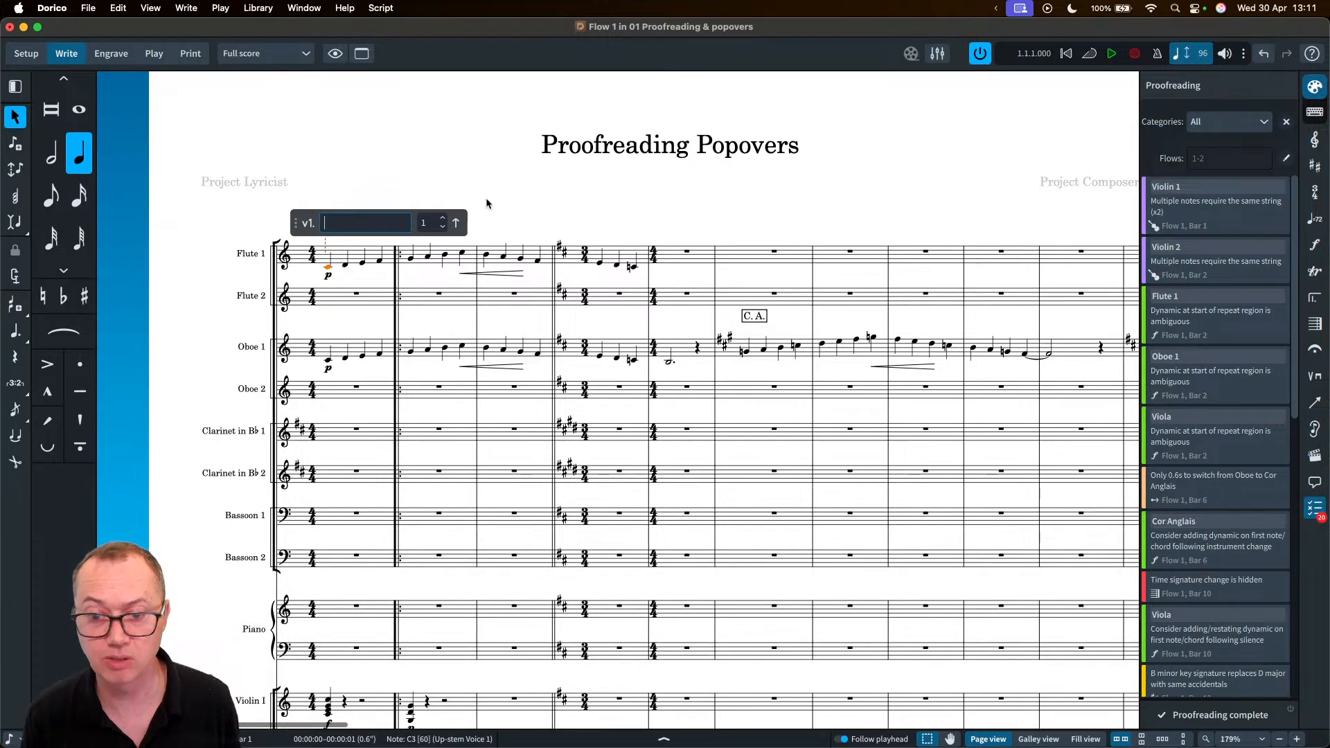
key("alt+shift+Down")
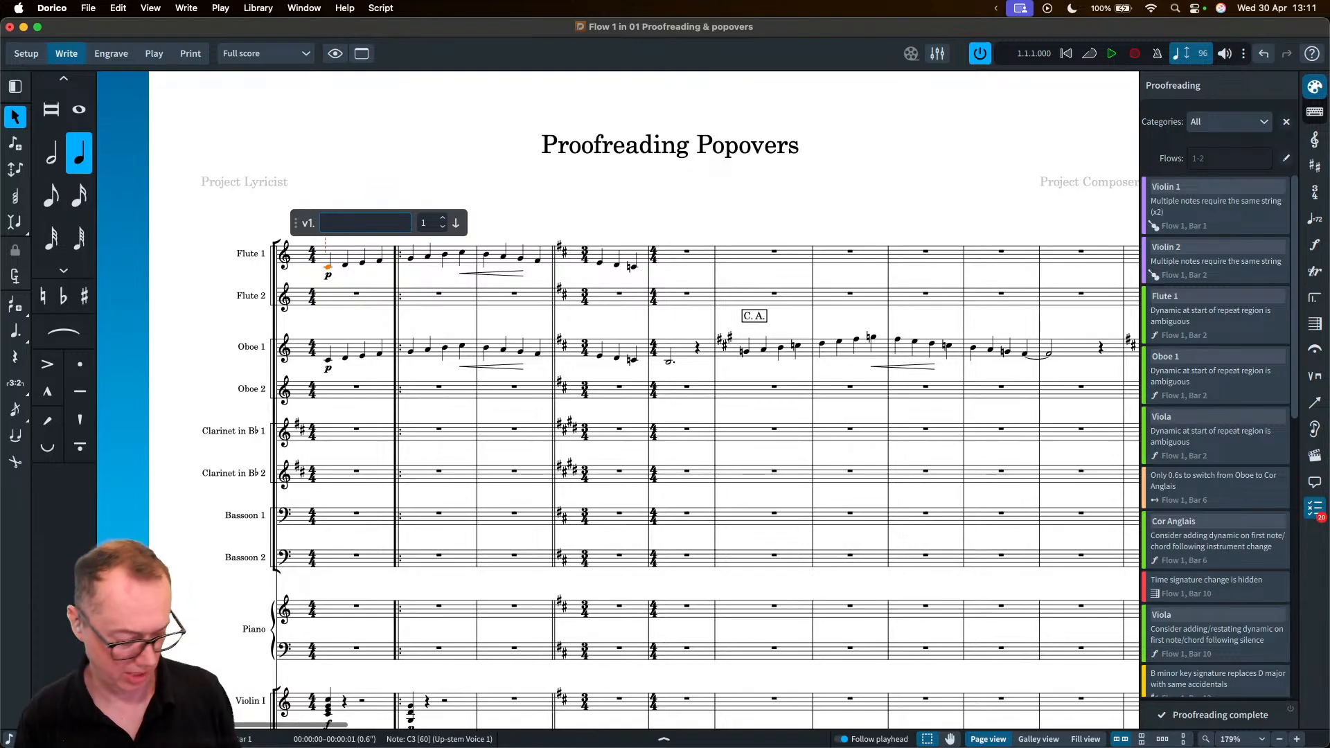
key("alt+shift+Up")
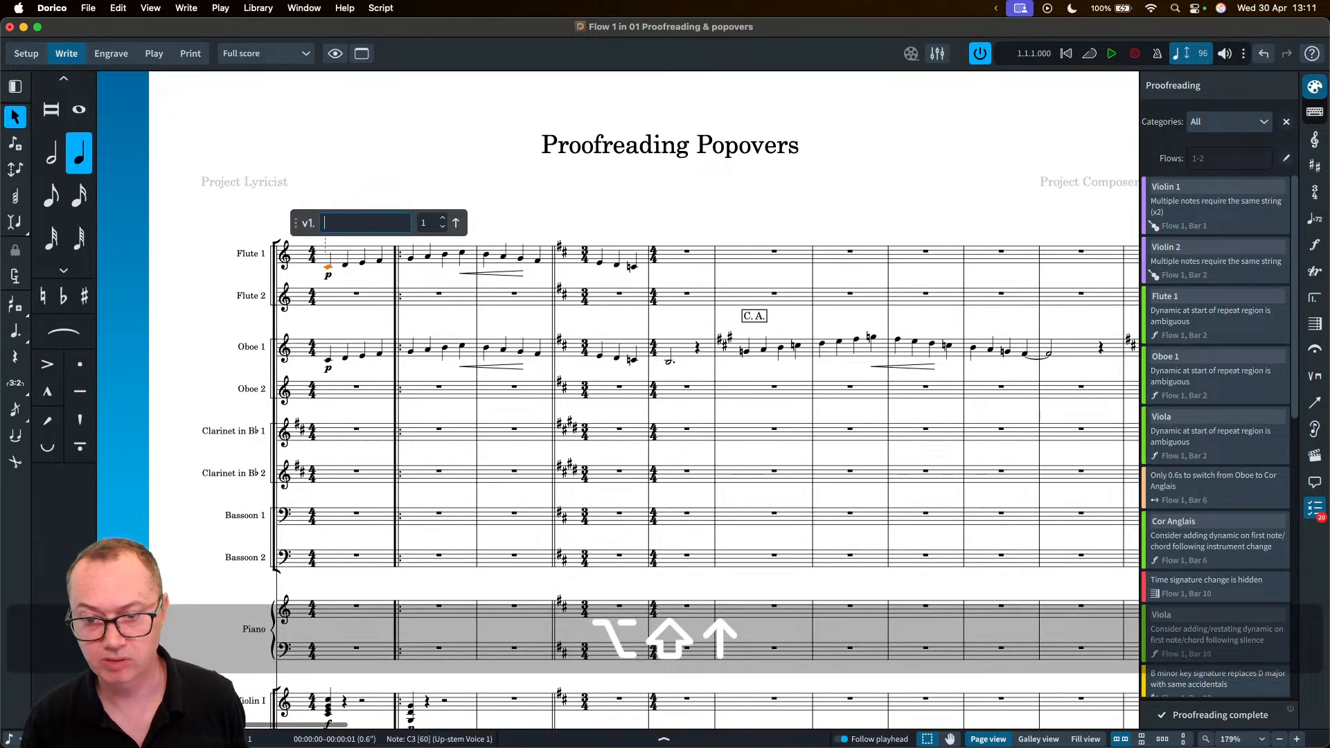
key("alt+shift+Down")
key("alt+shift+Up")
key("alt+shift+Down")
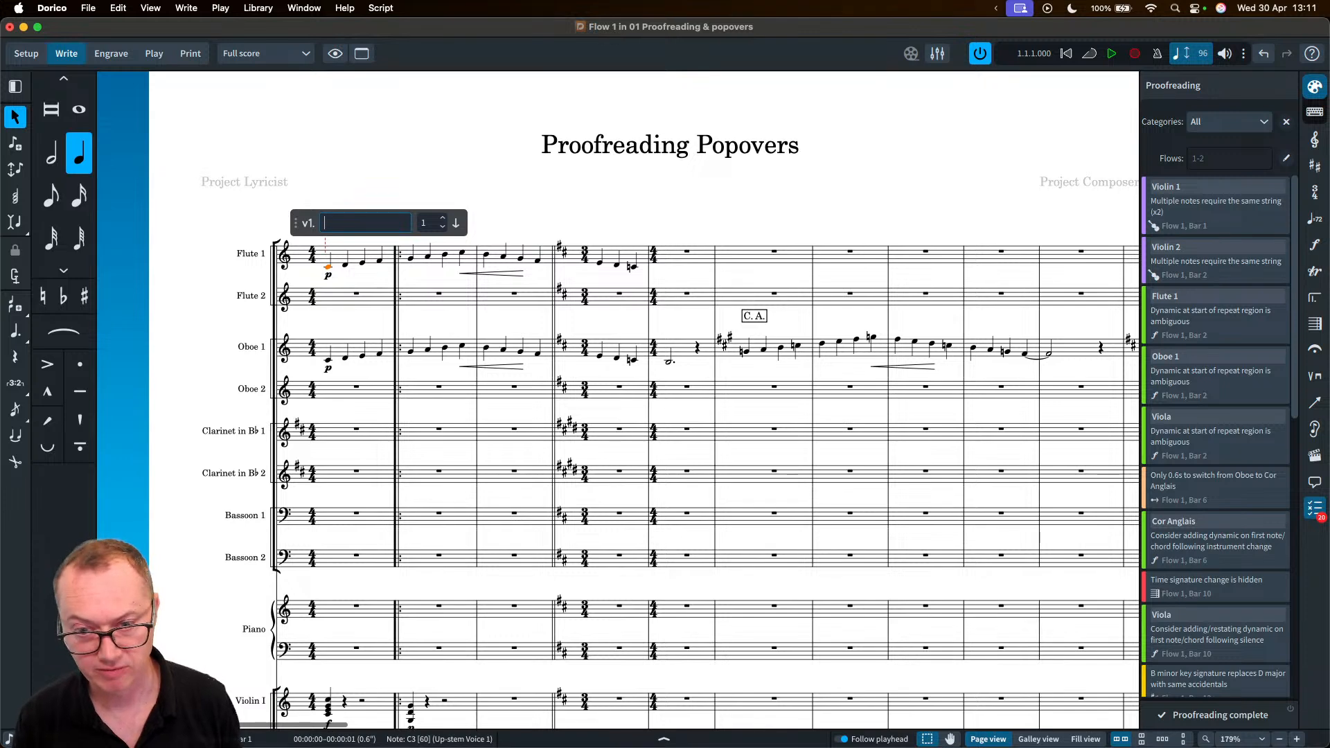
key("Escape")
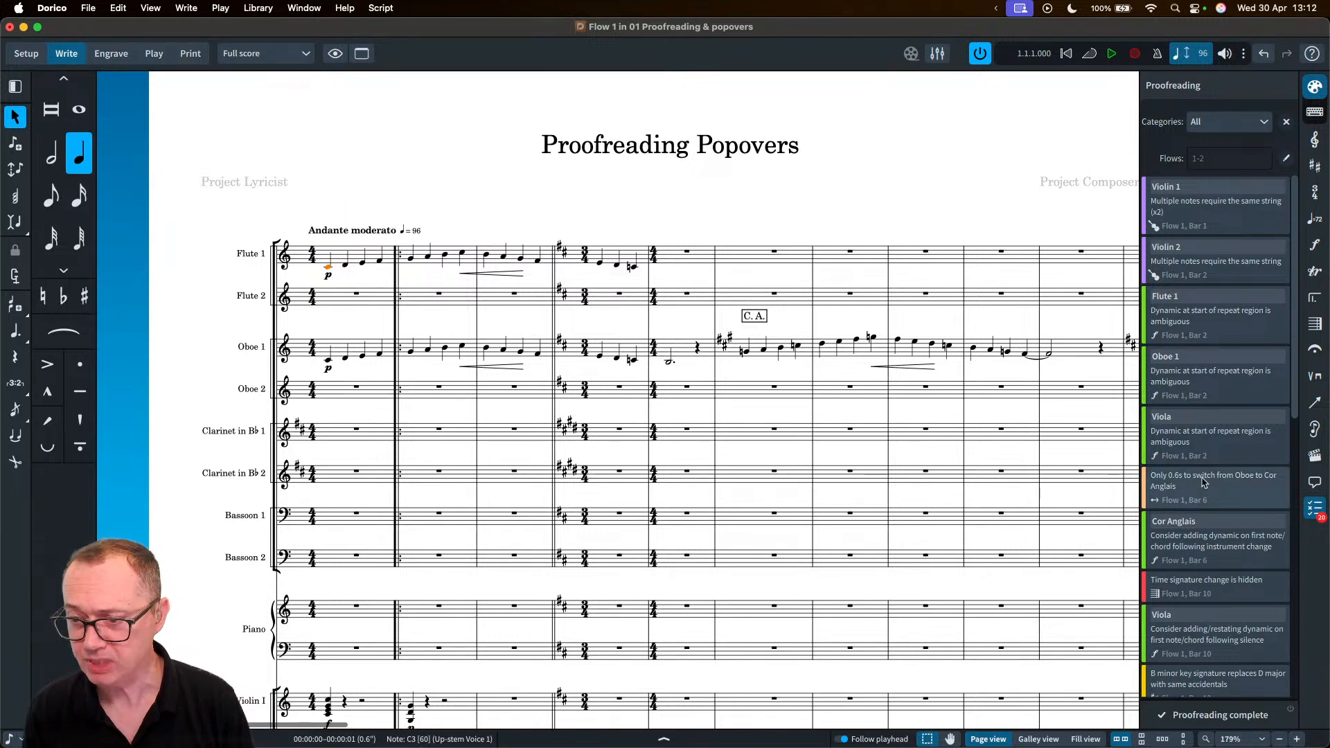
- Locate the B minor key signature issue in bar 13 and compare that key signature with the earlier D major one
scroll(1205, 483, "down", 5)
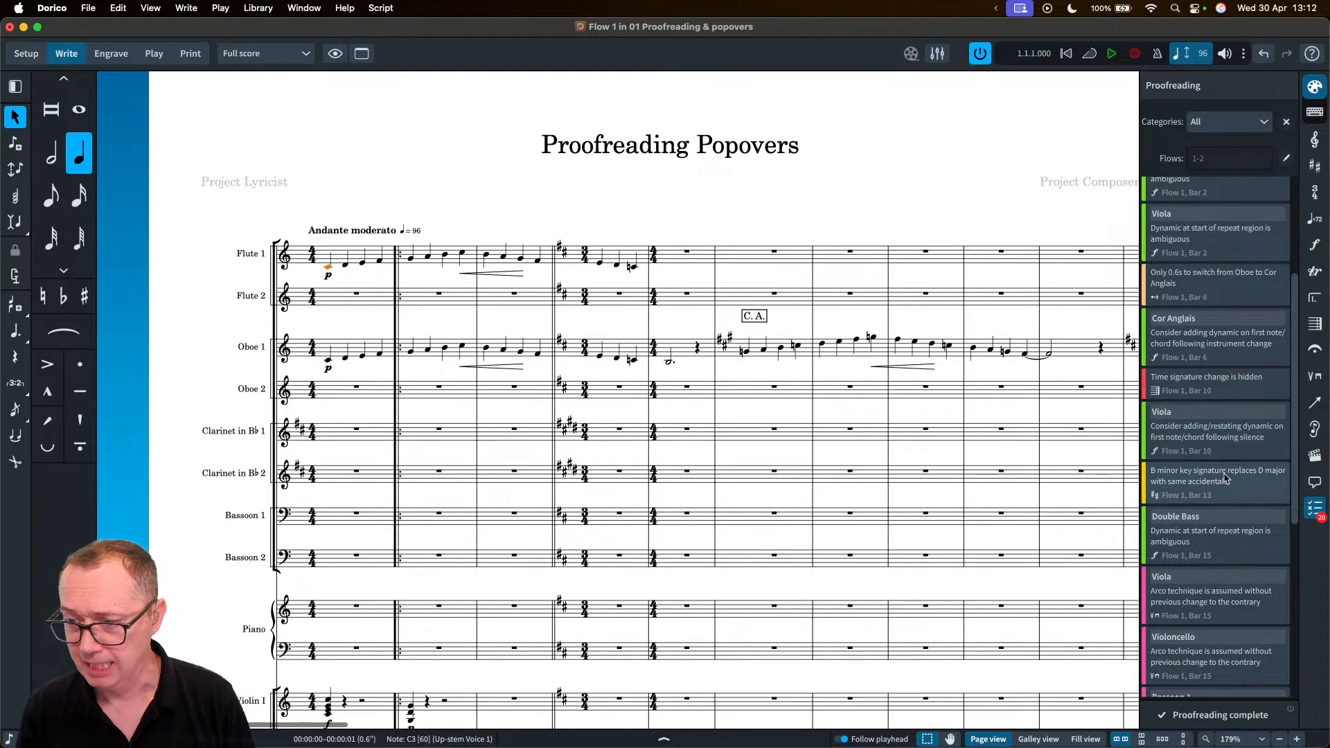
left_click(1225, 483)
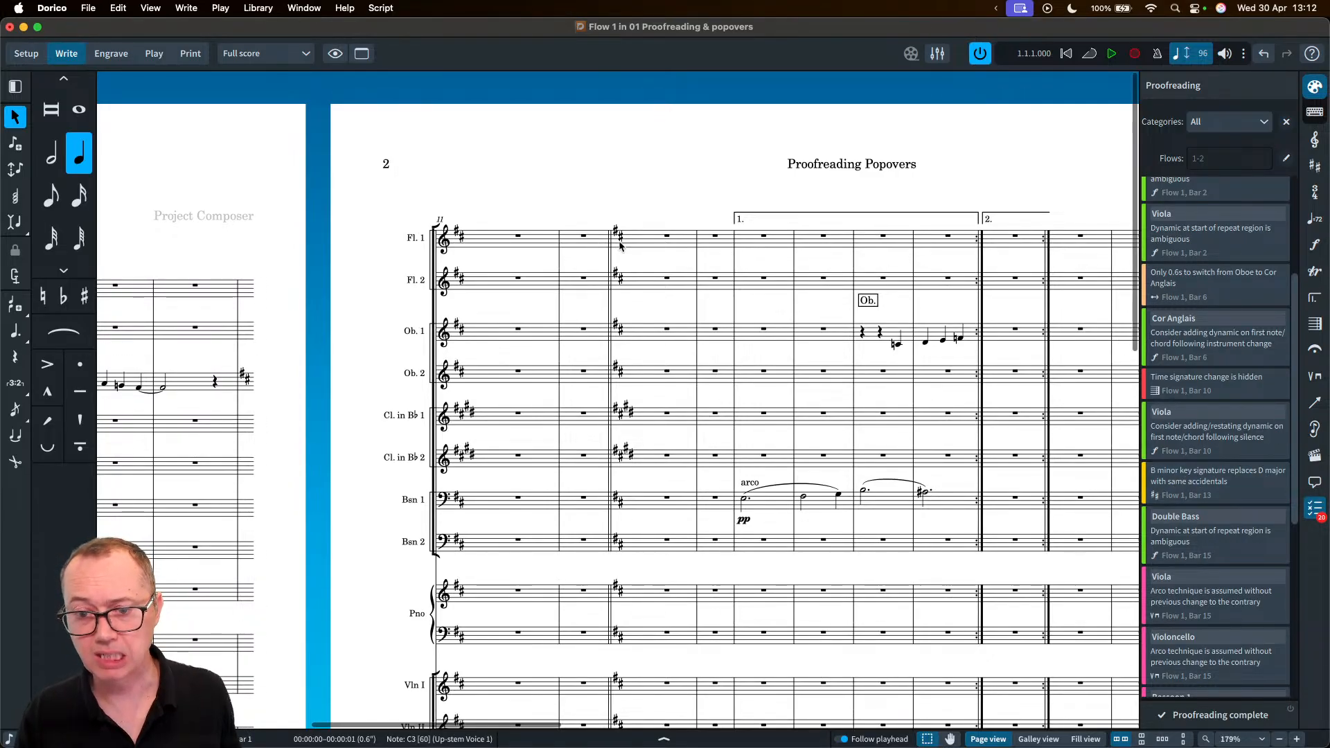
scroll(620, 246, "left", 5)
scroll(620, 246, "left", 5)
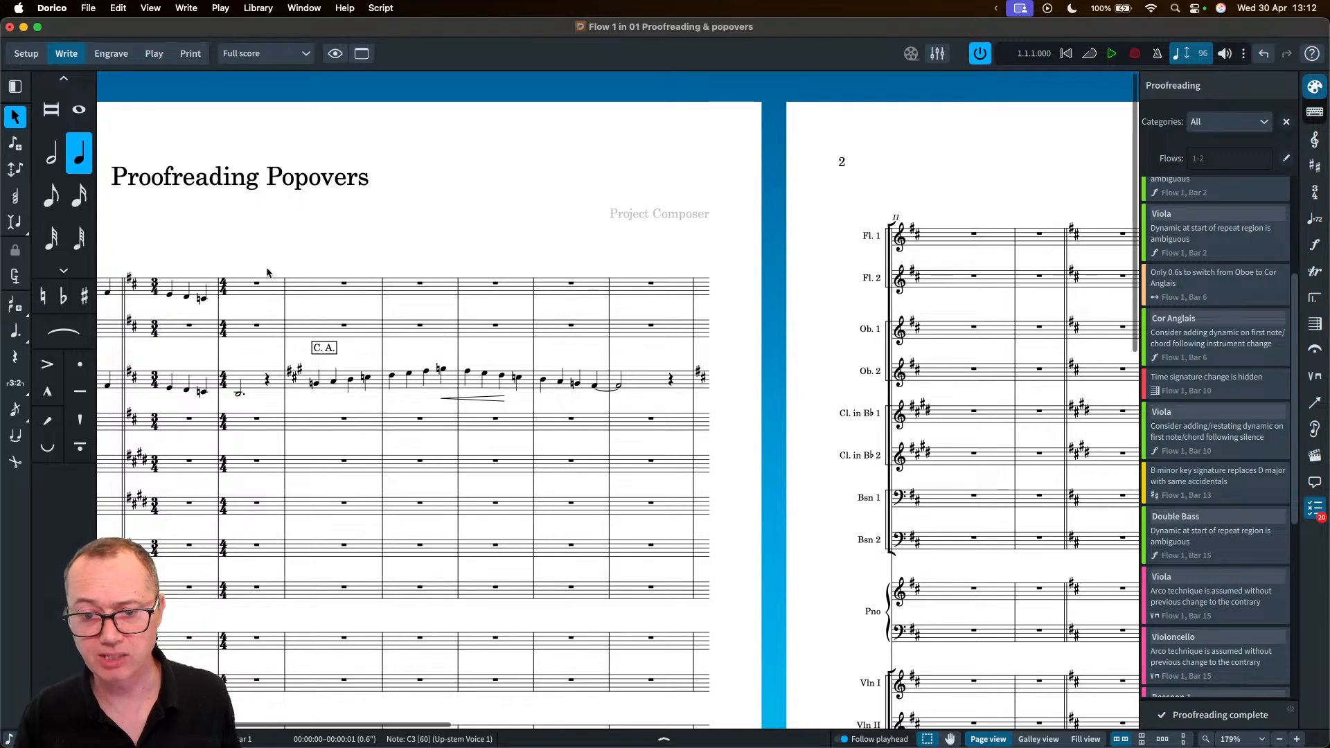
scroll(817, 249, "right", 5)
scroll(817, 249, "right", 3)
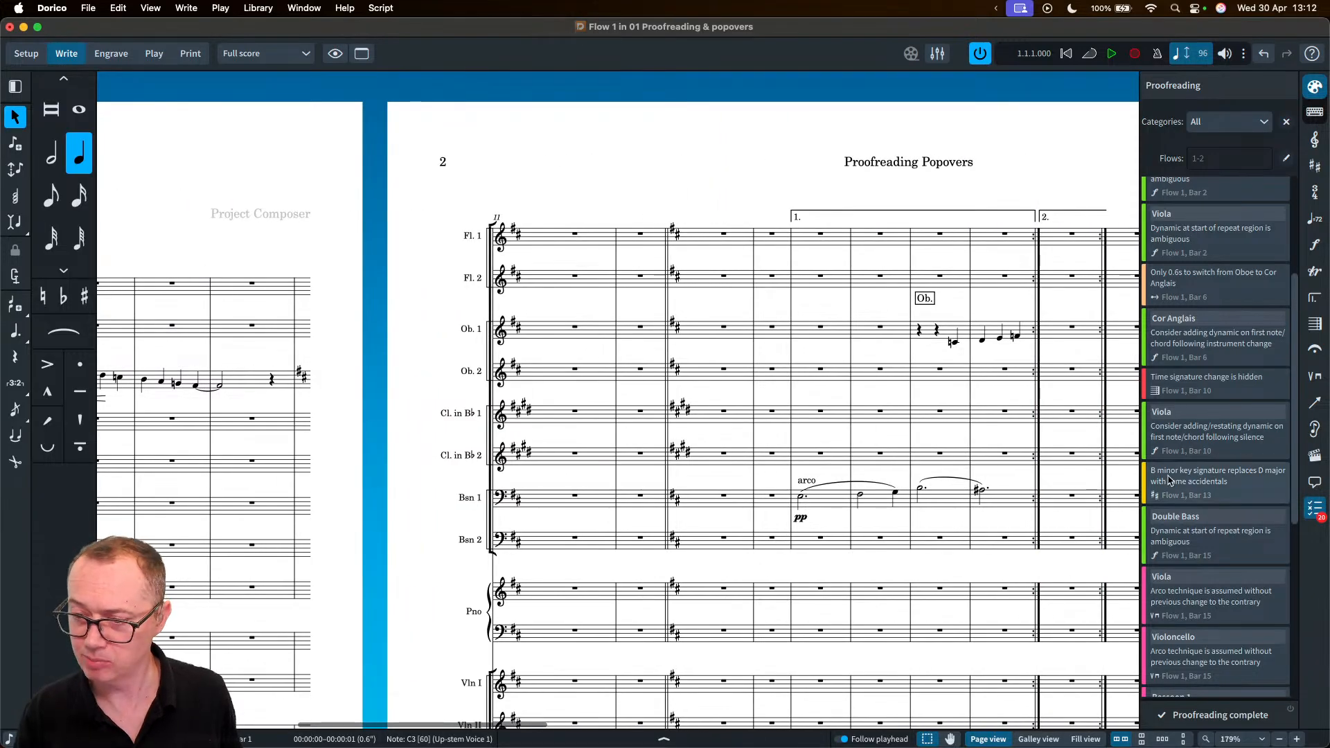
- Locate the Viola and Violoncello assumed-arco issues in bar 15 and examine those playing techniques in the score
scroll(1217, 548, "down", 2)
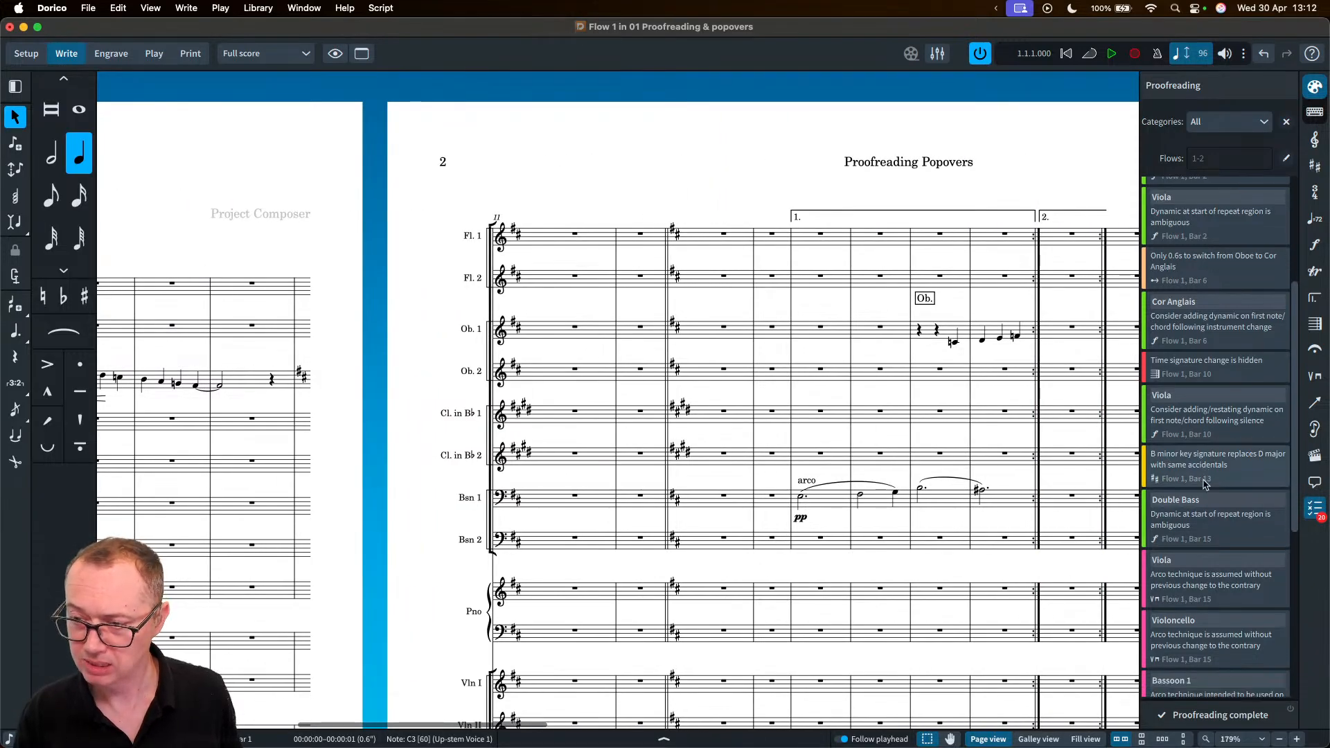
left_click(1217, 562)
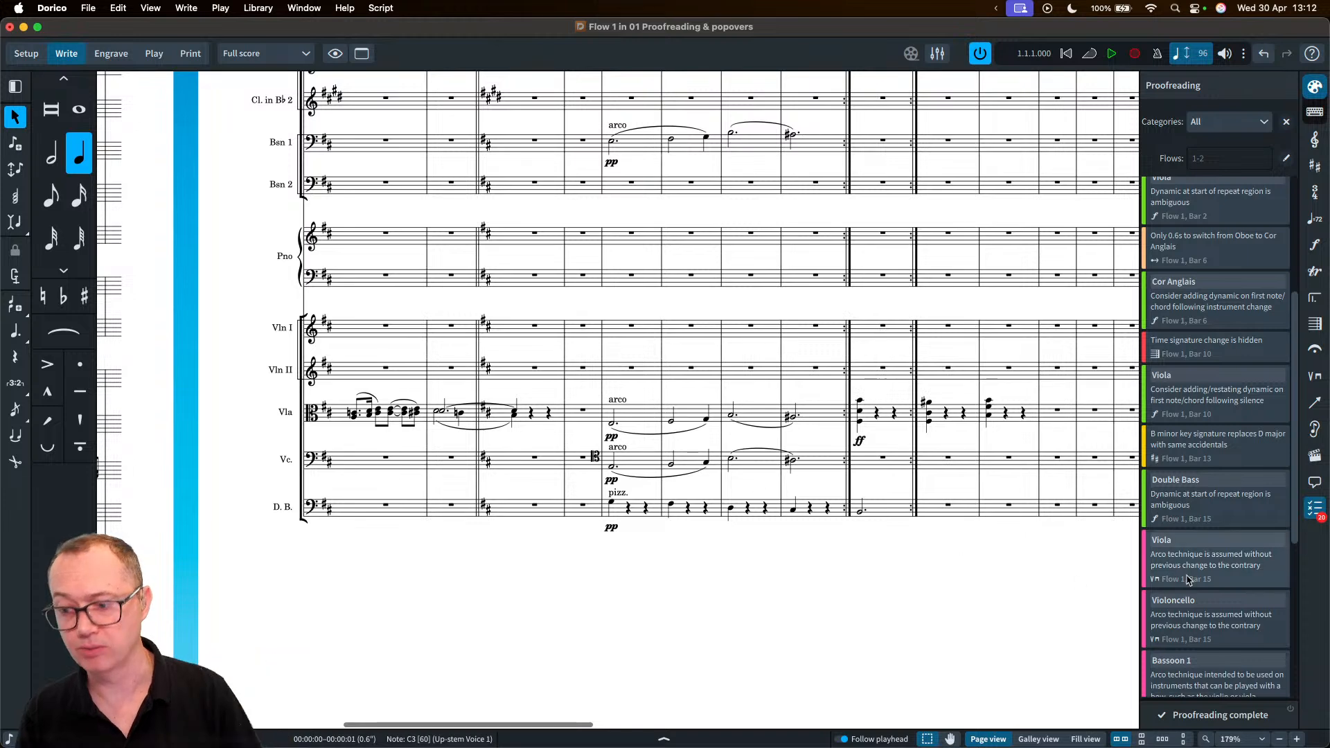
left_click(1224, 616)
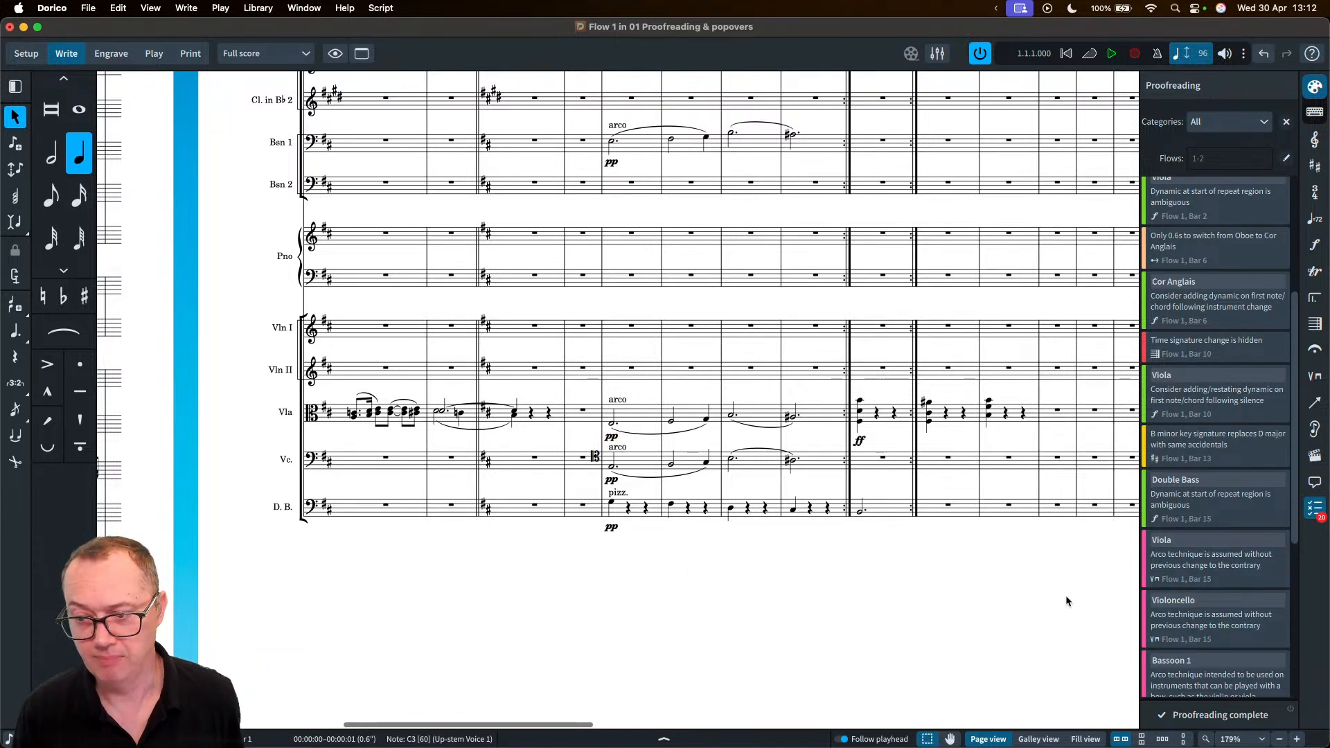
scroll(633, 545, "left", 2)
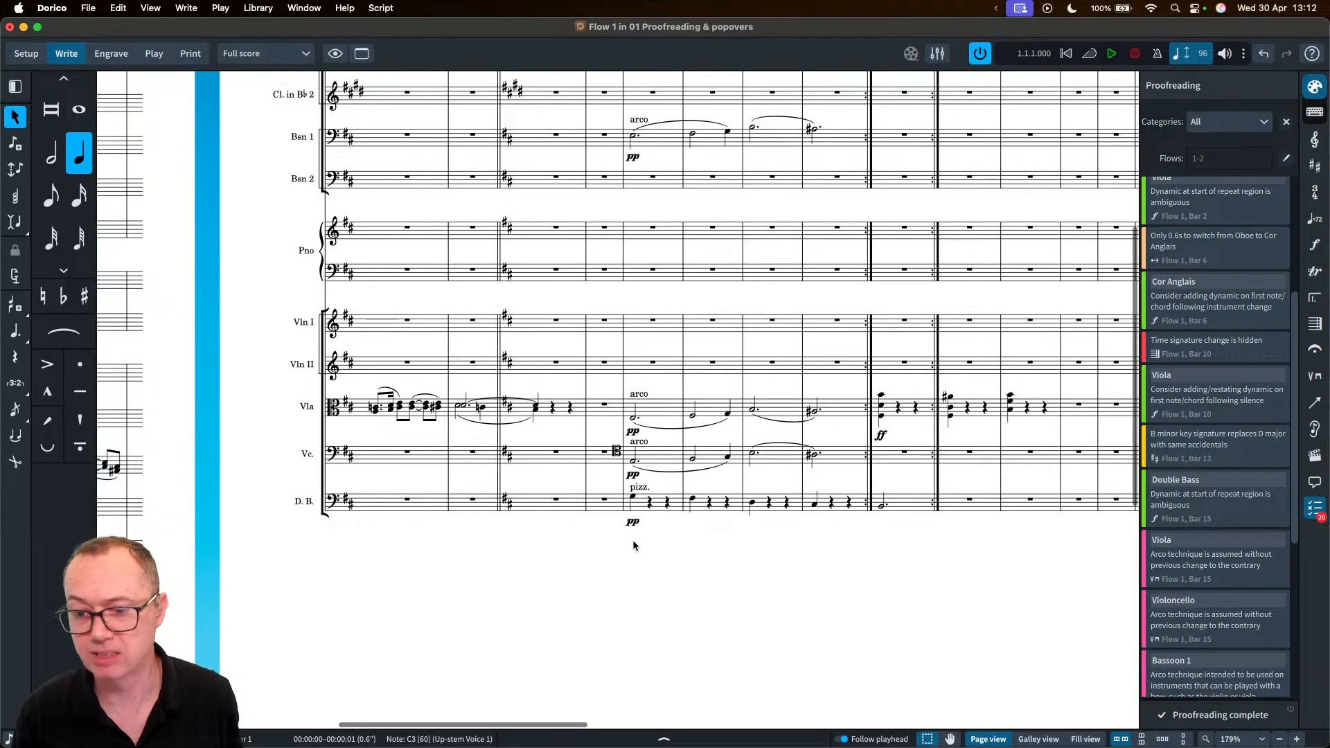
scroll(633, 546, "right", 3)
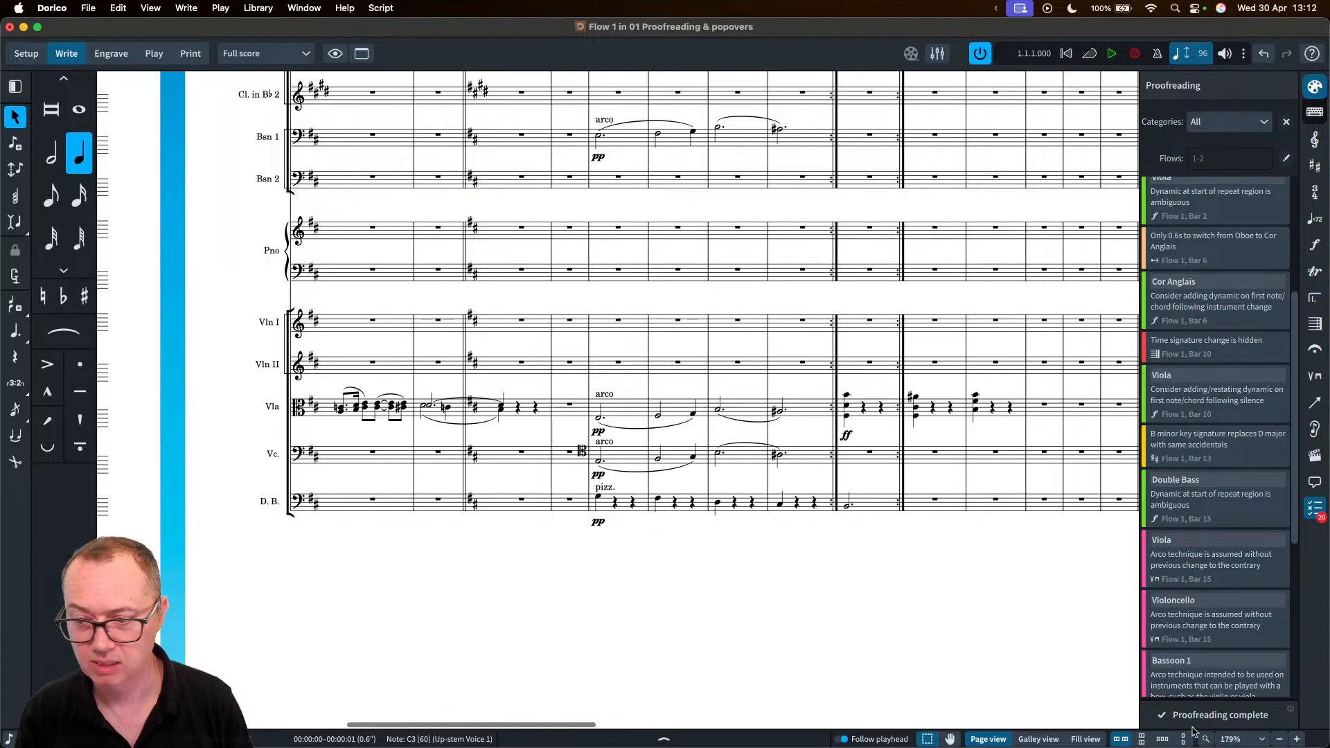
- Locate the Bassoon 1 arco issue in bar 15 and look through the remaining proofreading issues up to the Double Bass pizzicato ones
scroll(1215, 649, "down", 2)
left_click(1218, 644)
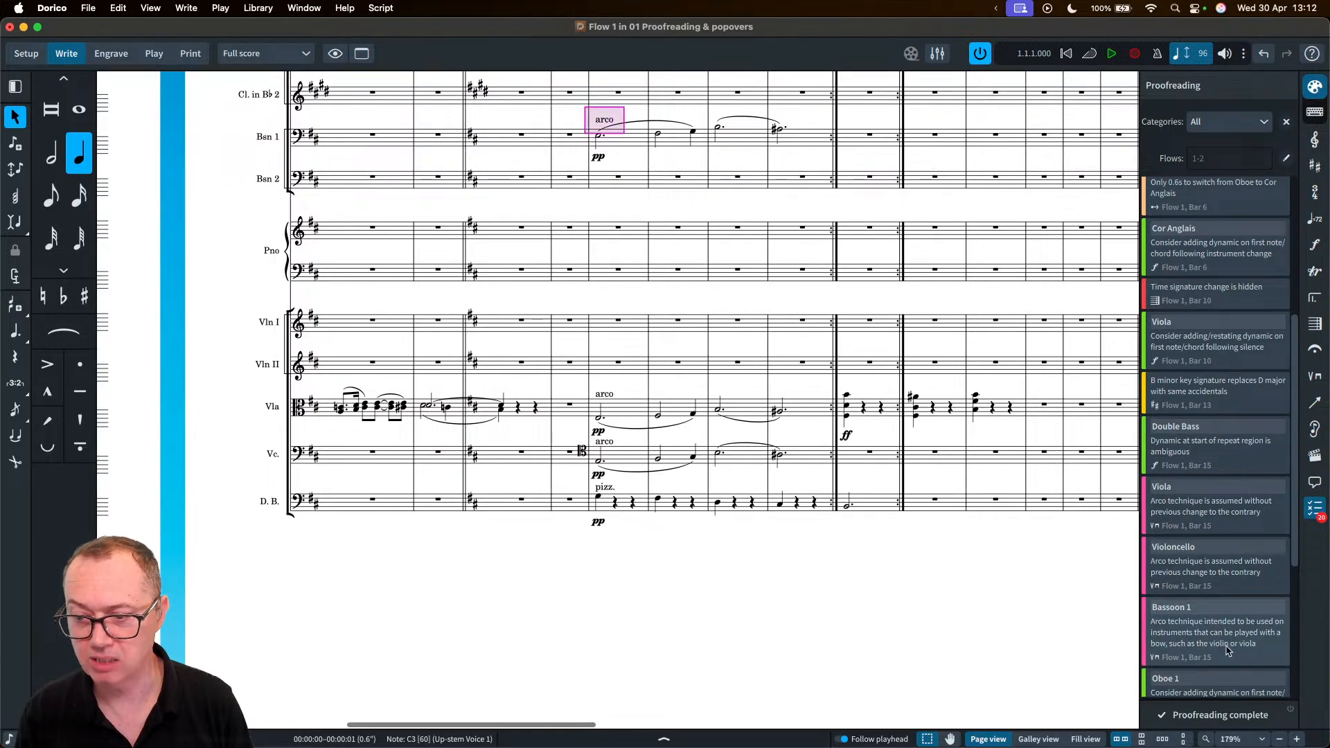
scroll(813, 424, "up", 2)
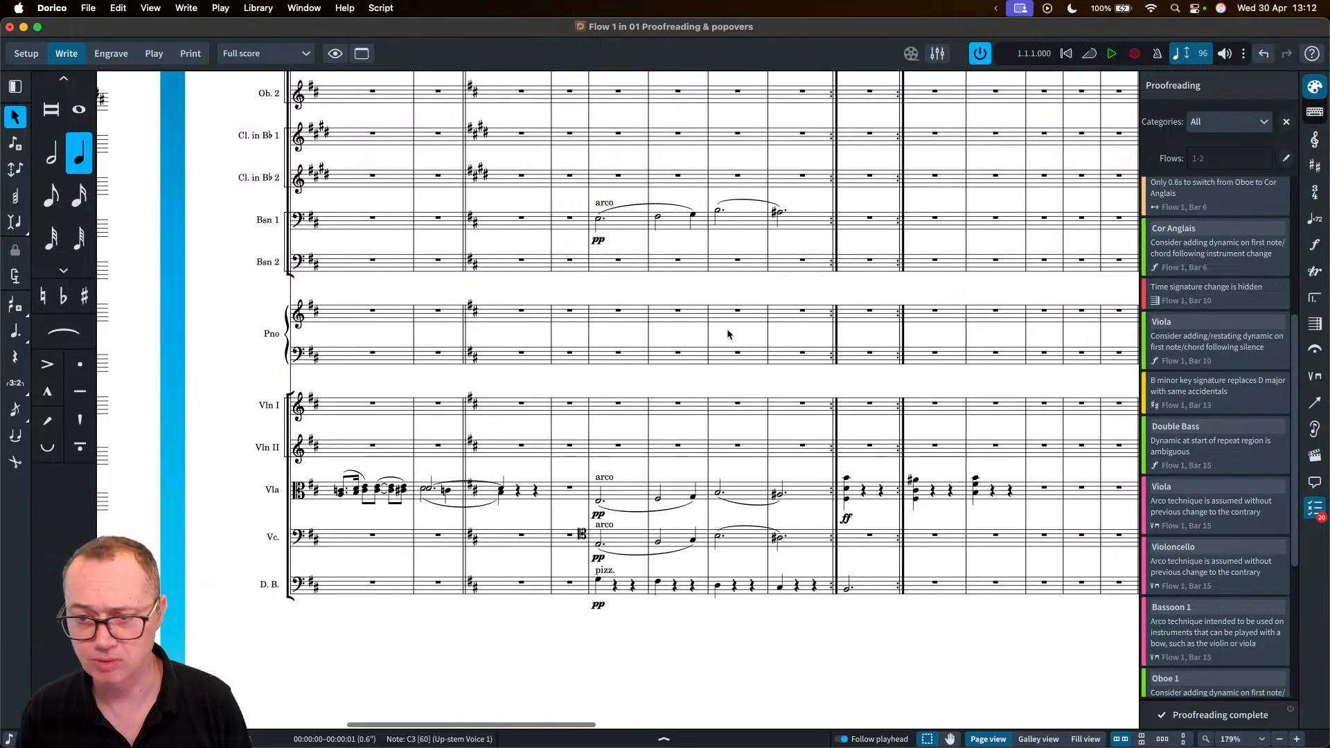
left_click(1210, 633)
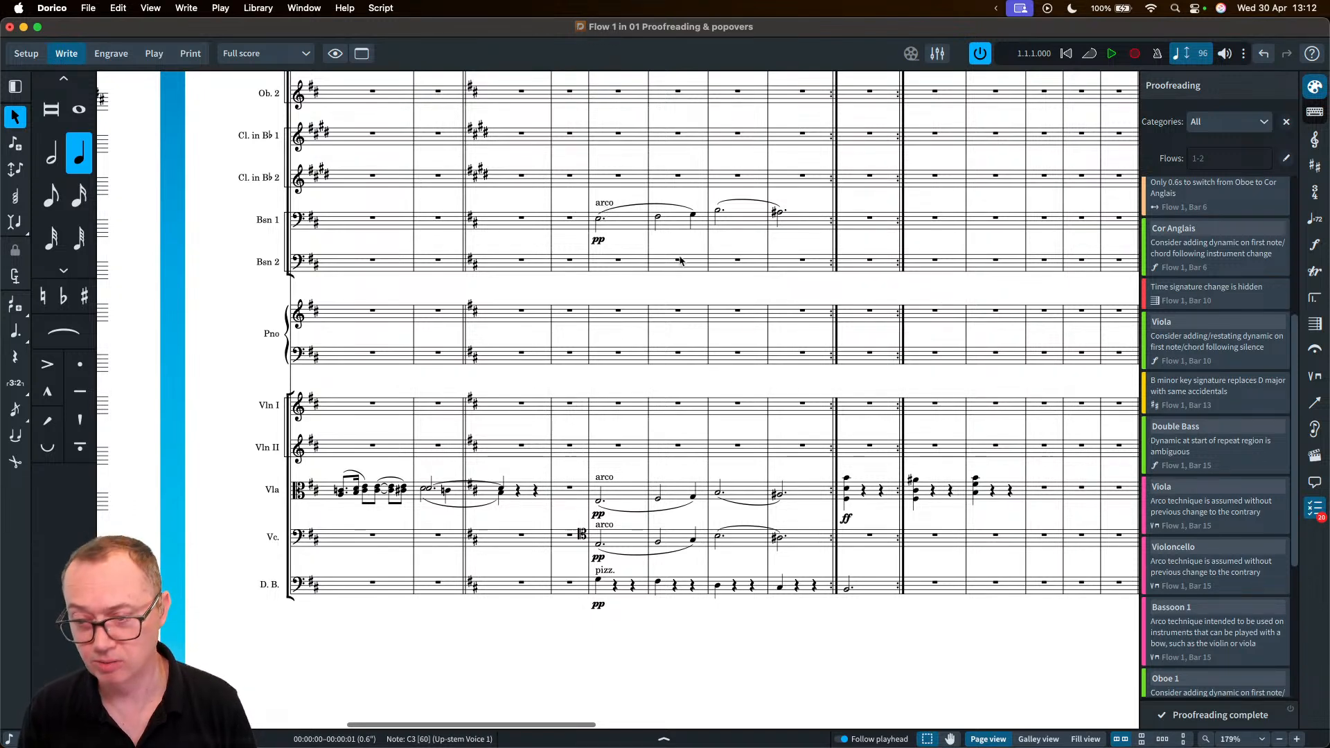
scroll(1221, 653, "down", 5)
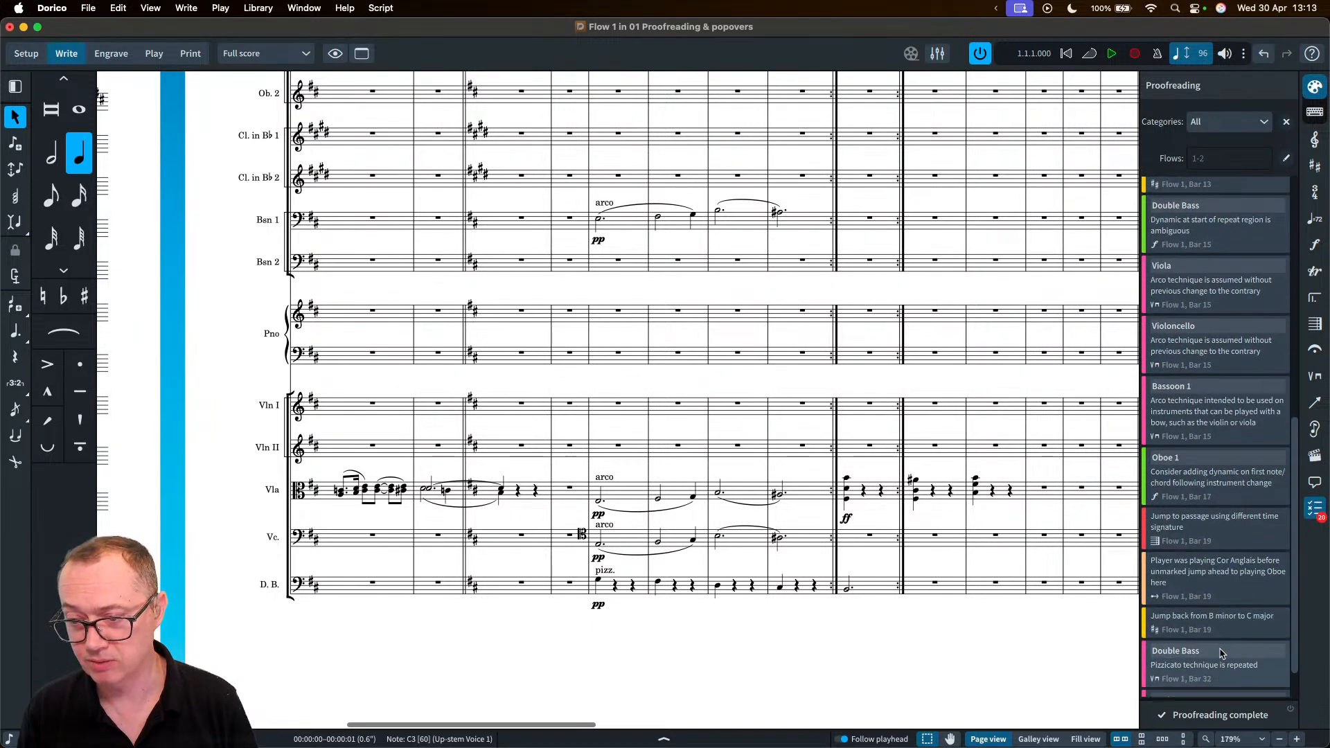
scroll(1220, 653, "down", 1)
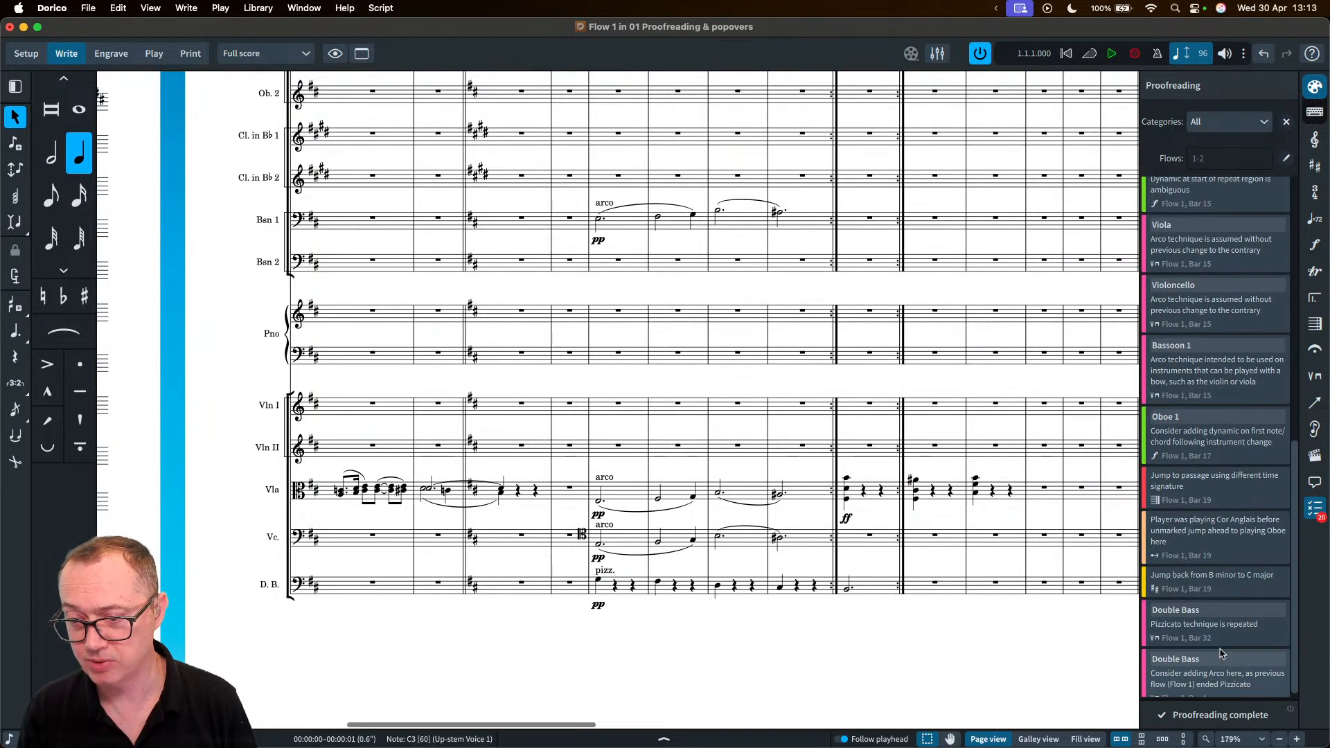
- Locate the bar 19 issues about the jump to a different time signature and the jump back from B minor to C major
left_click(1216, 485)
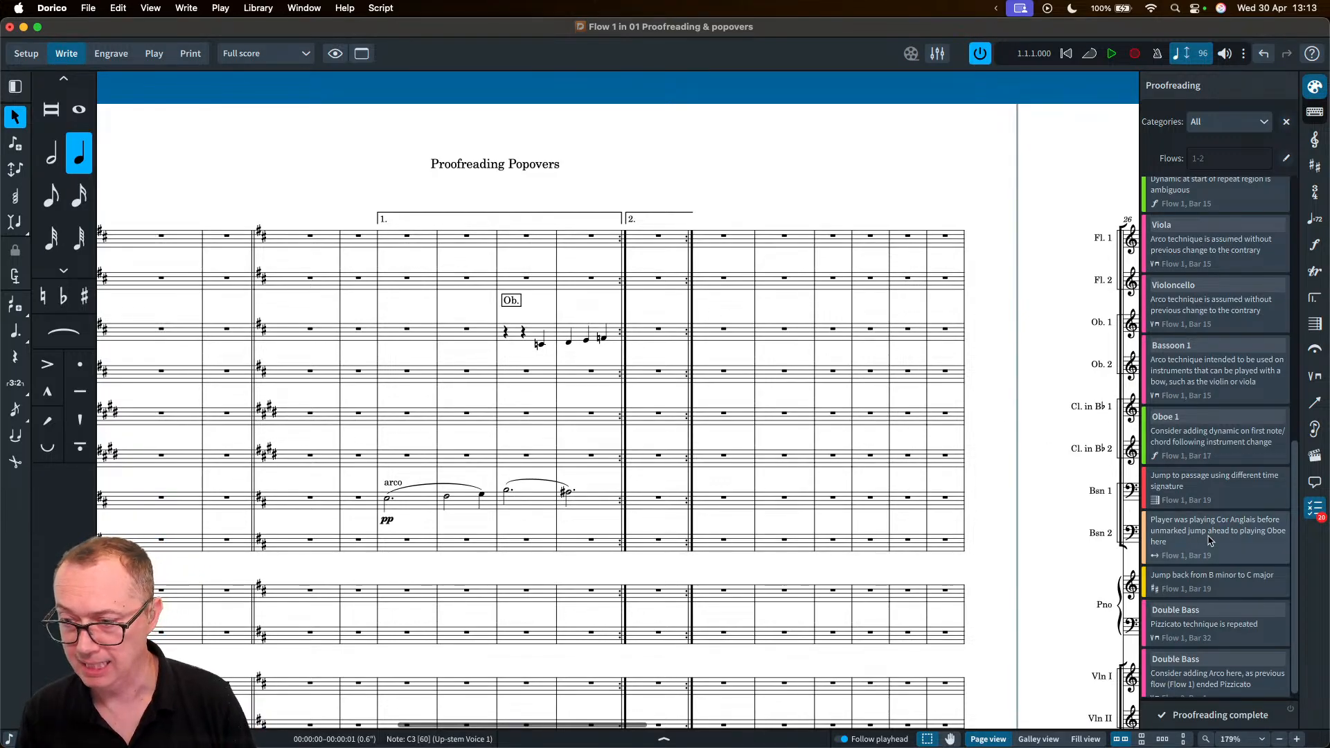
scroll(1244, 547, "down", 1)
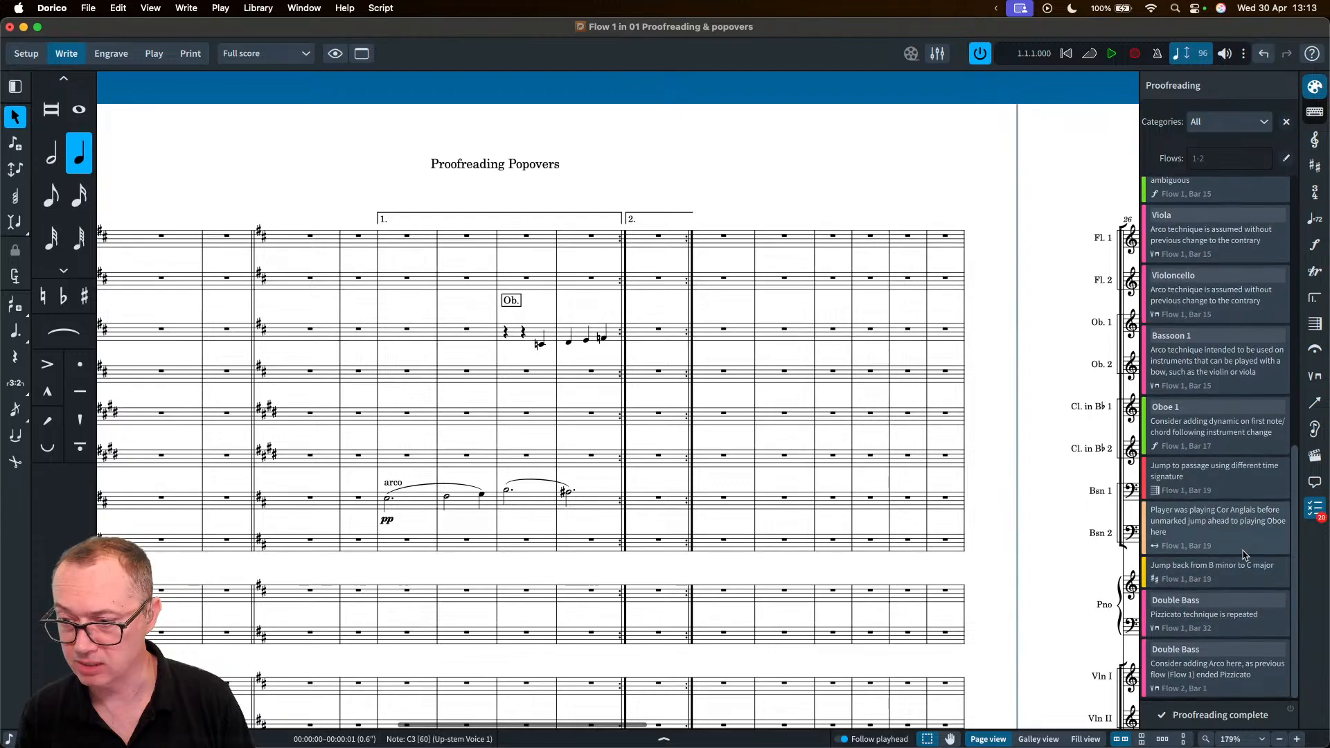
left_click(1242, 576)
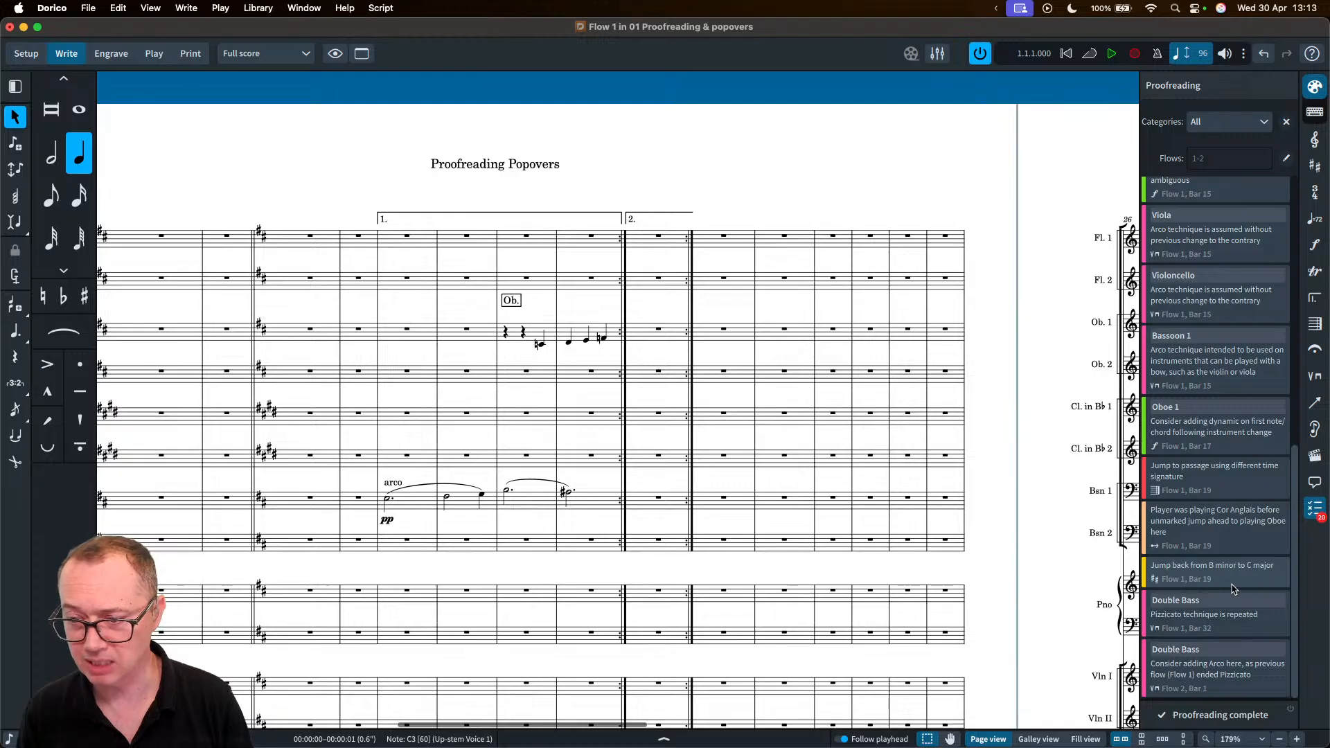
- Locate the repeated Double Bass pizzicato issue in bar 32 and compare that marking with the earlier pizzicato in bar 15
left_click(1239, 624)
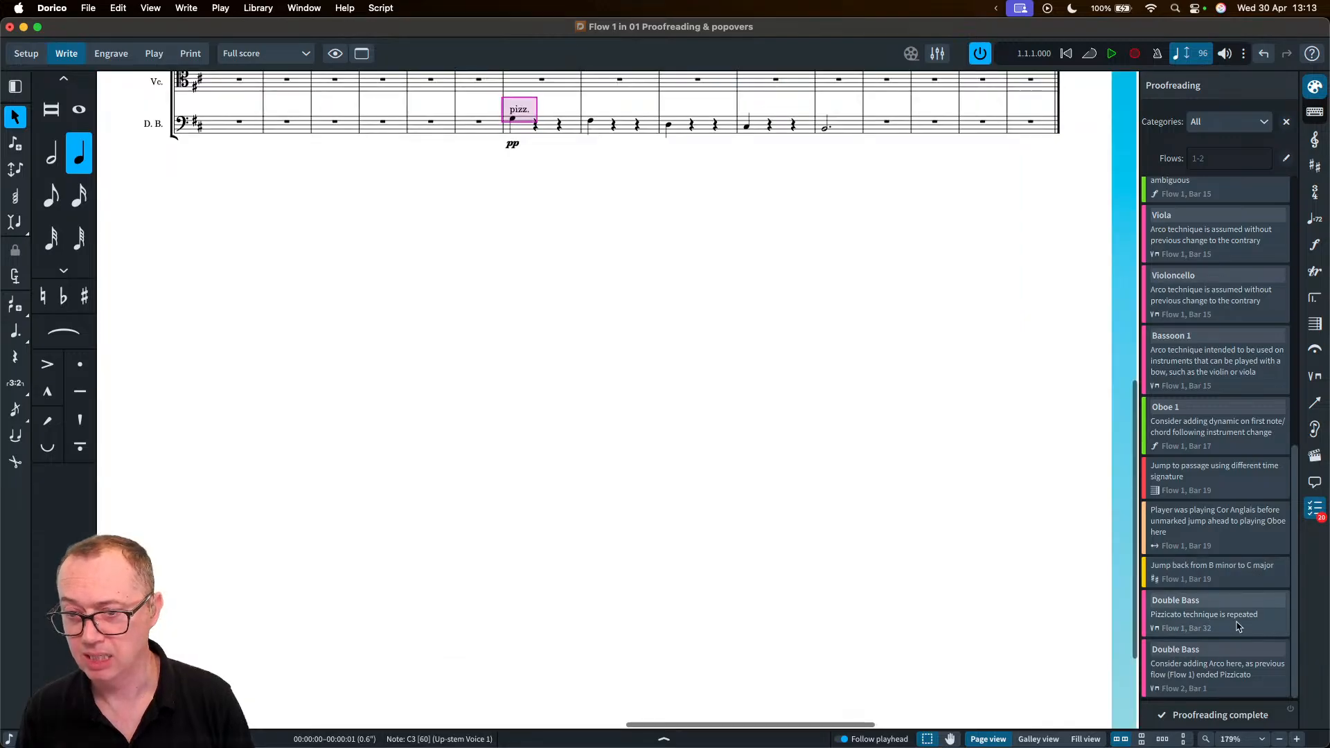
scroll(842, 528, "up", 4)
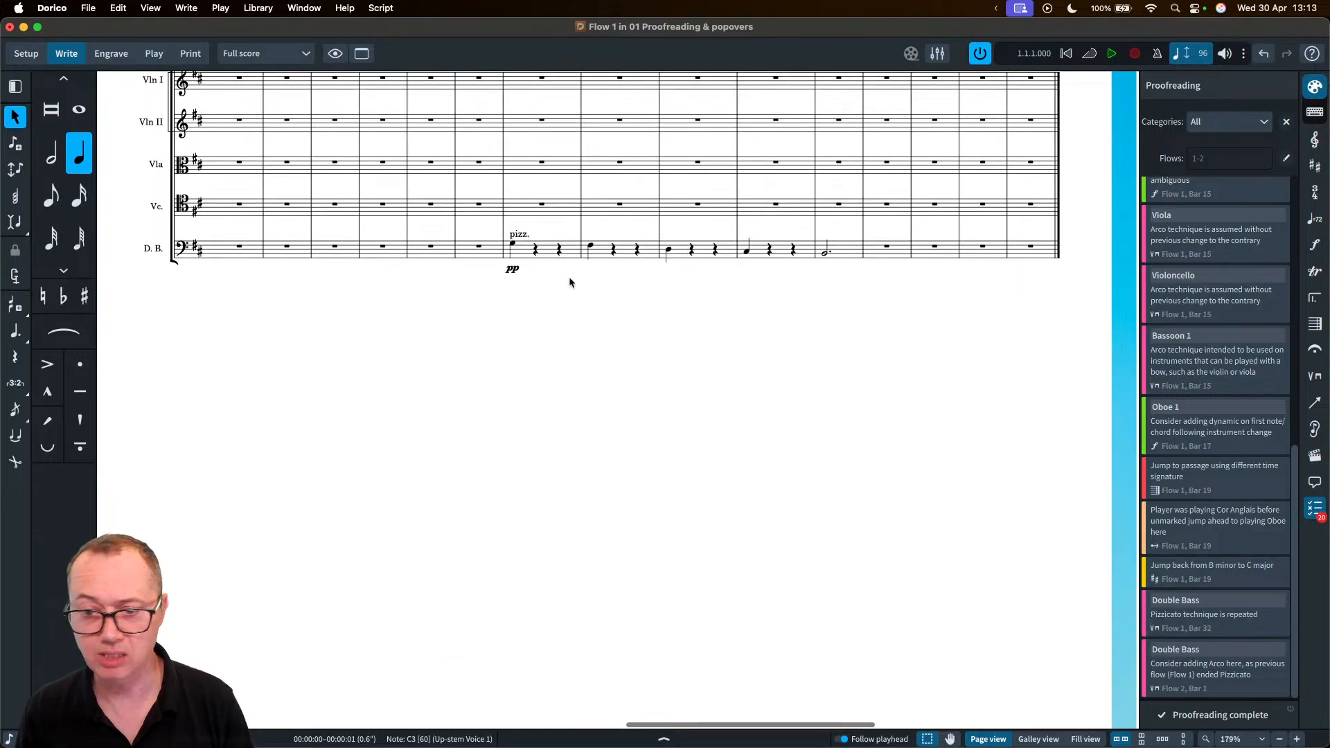
scroll(570, 288, "up", 3)
scroll(570, 289, "right", 5)
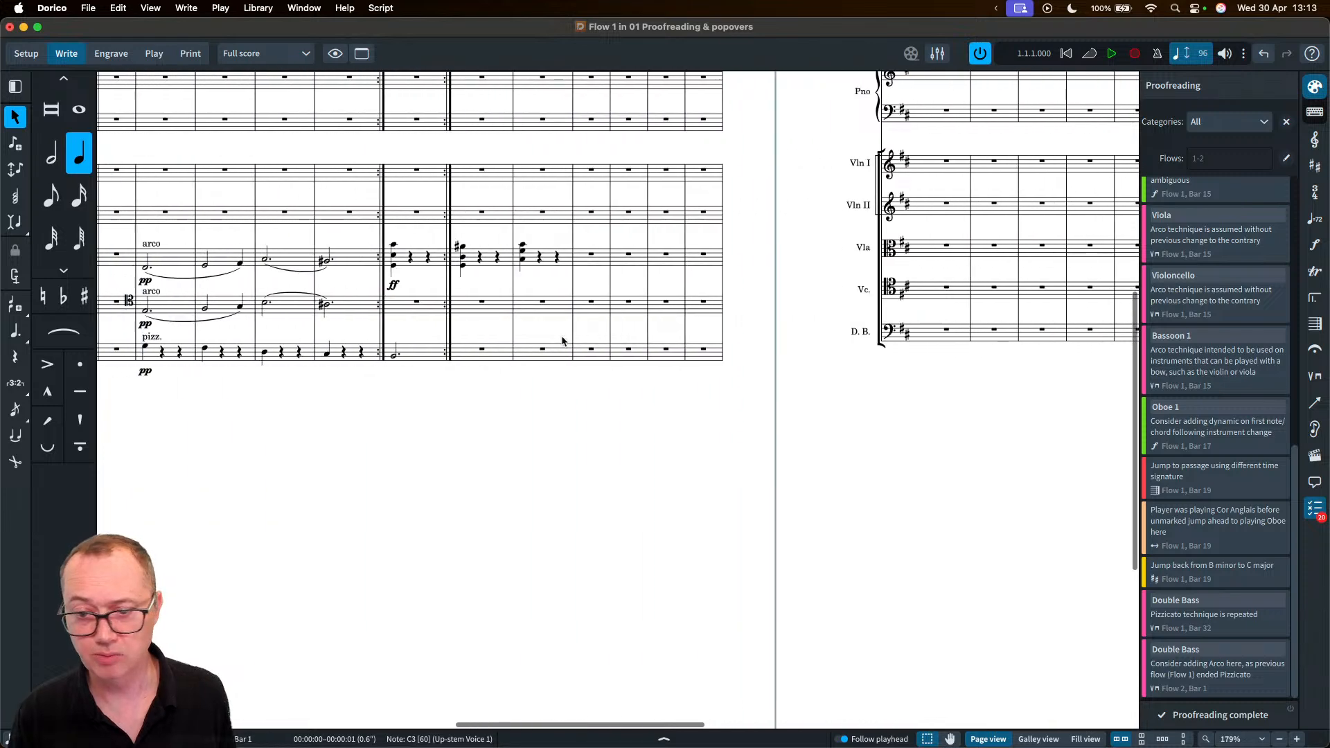
scroll(562, 341, "left", 1)
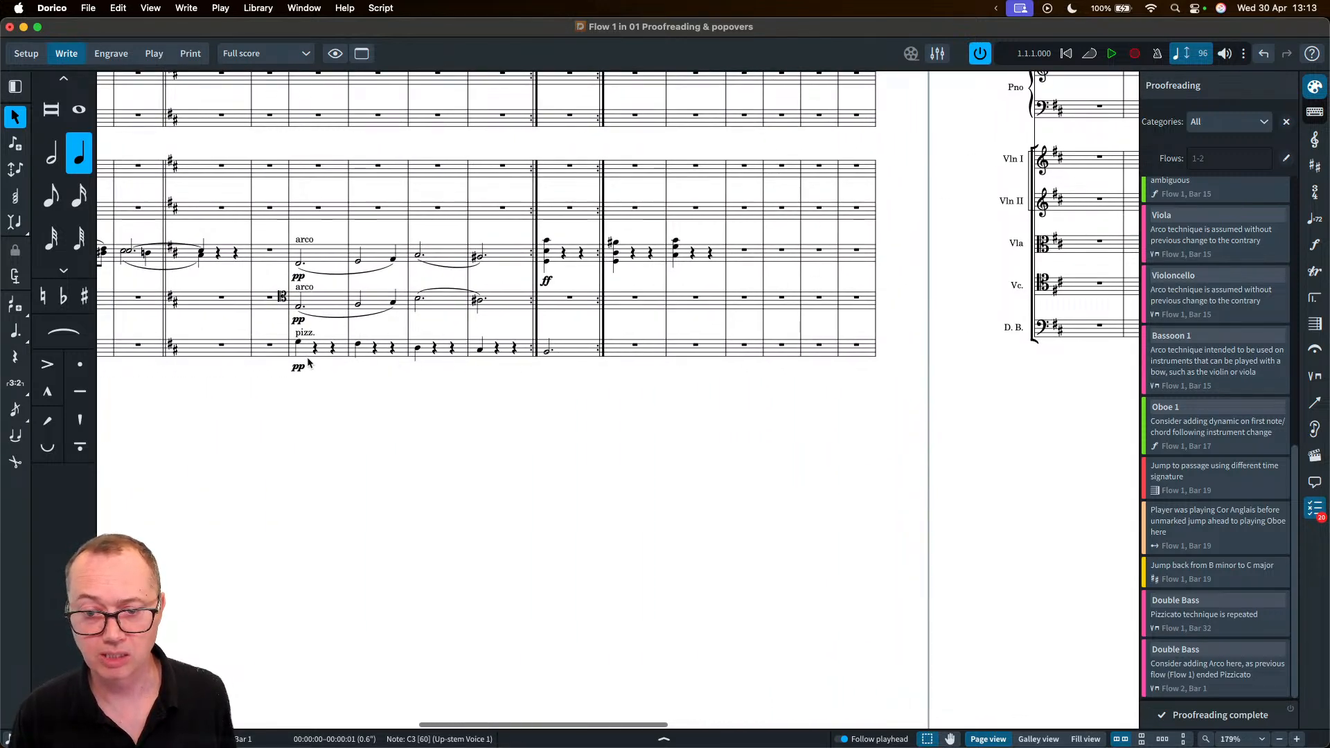
scroll(440, 368, "right", 10)
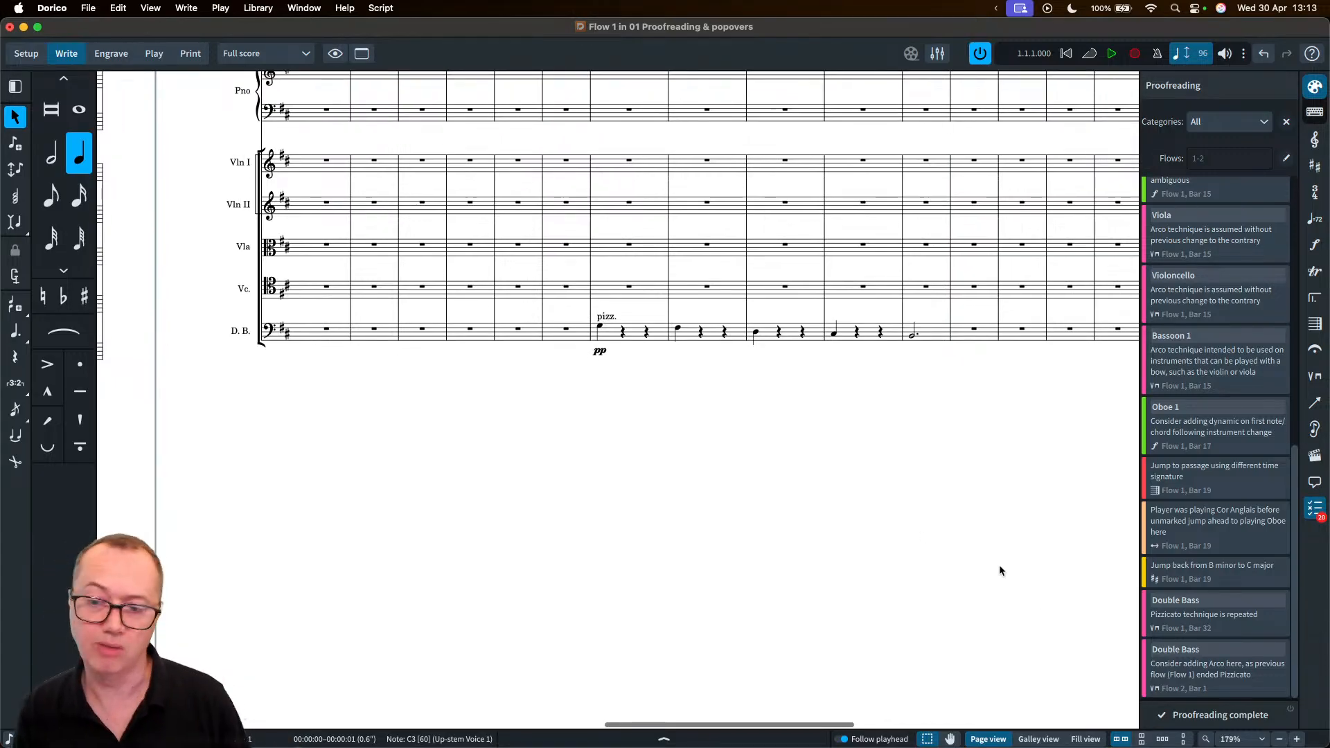
- Look back through the issue list, then locate the Double Bass arco suggestion in Flow 2, bar 1, and examine that flow's opening
scroll(1238, 423, "up", 5)
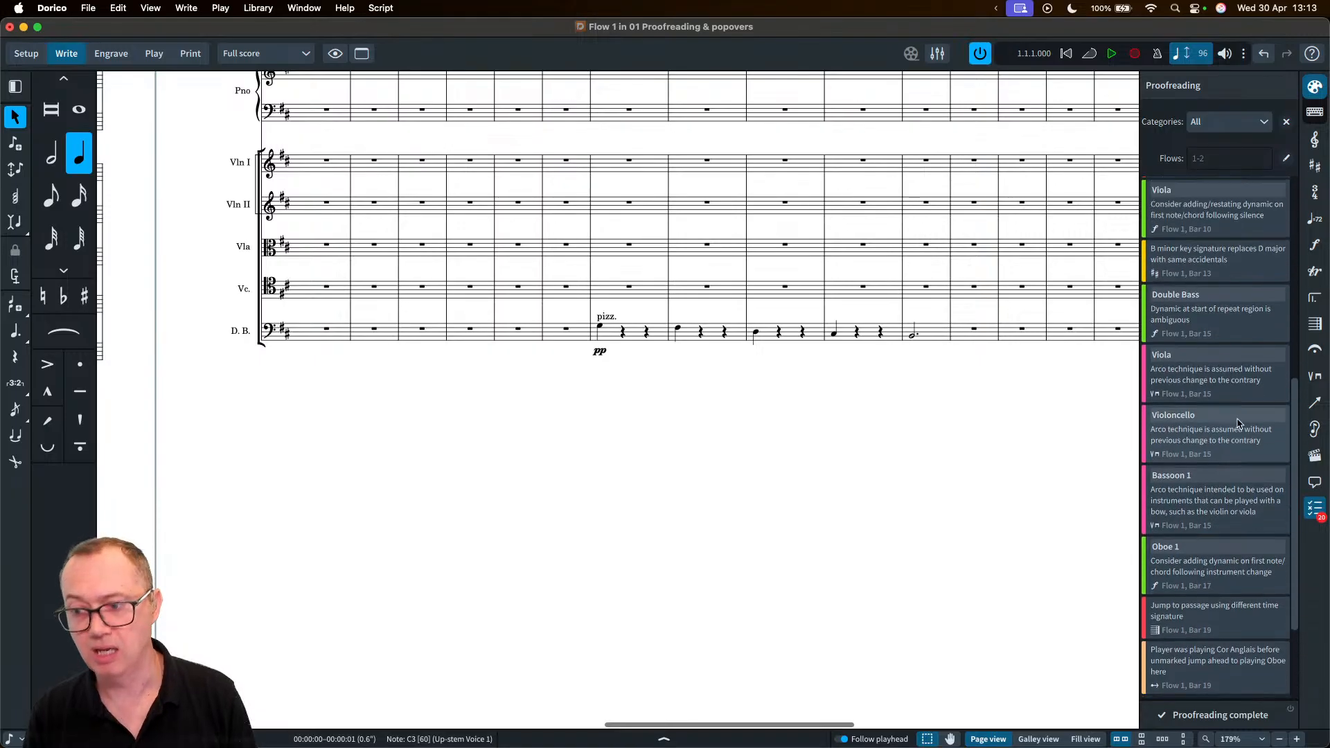
scroll(1238, 423, "up", 5)
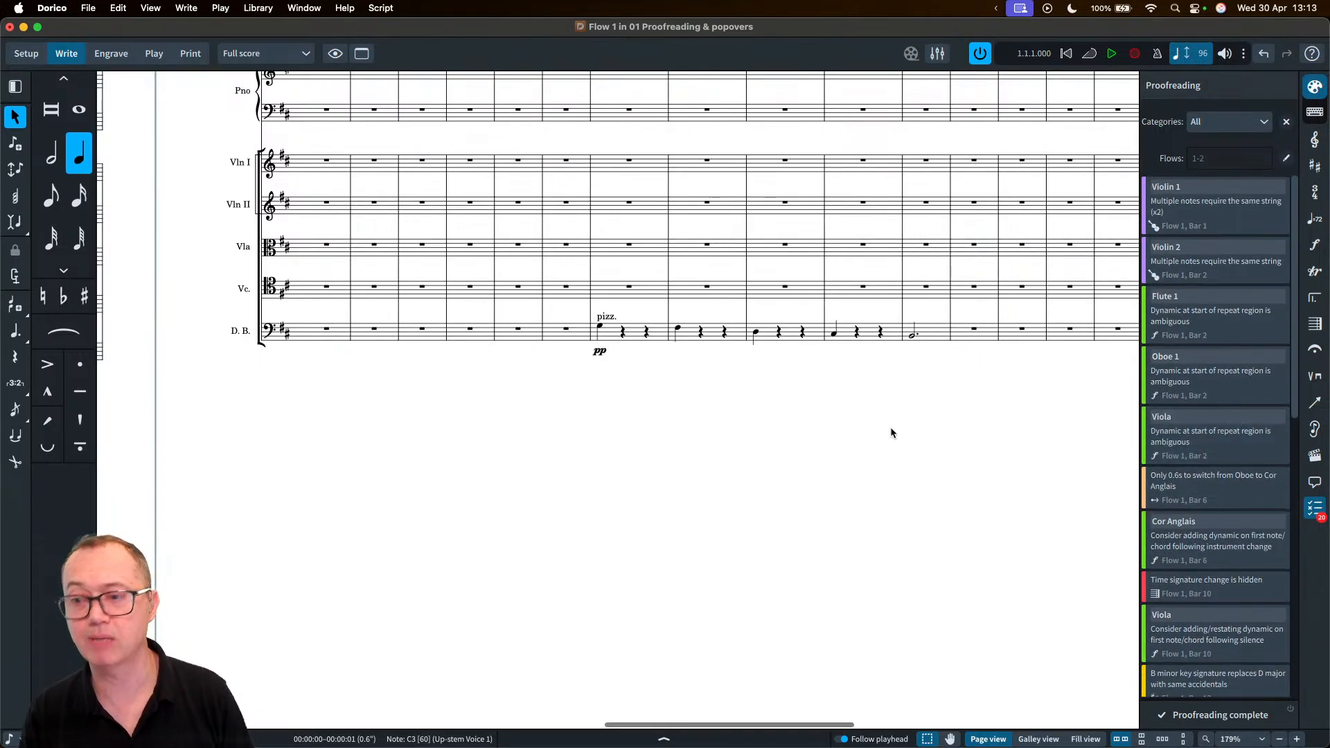
scroll(701, 449, "up", 10)
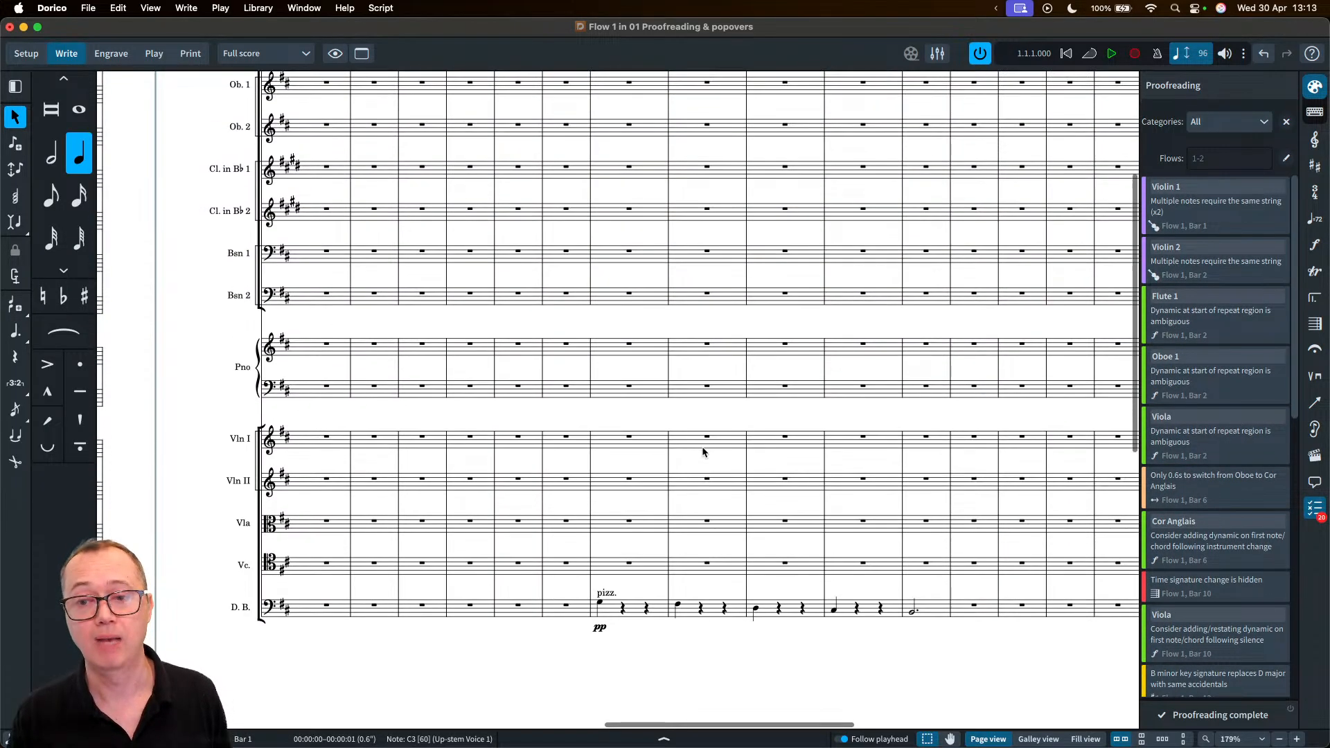
scroll(702, 452, "left", 15)
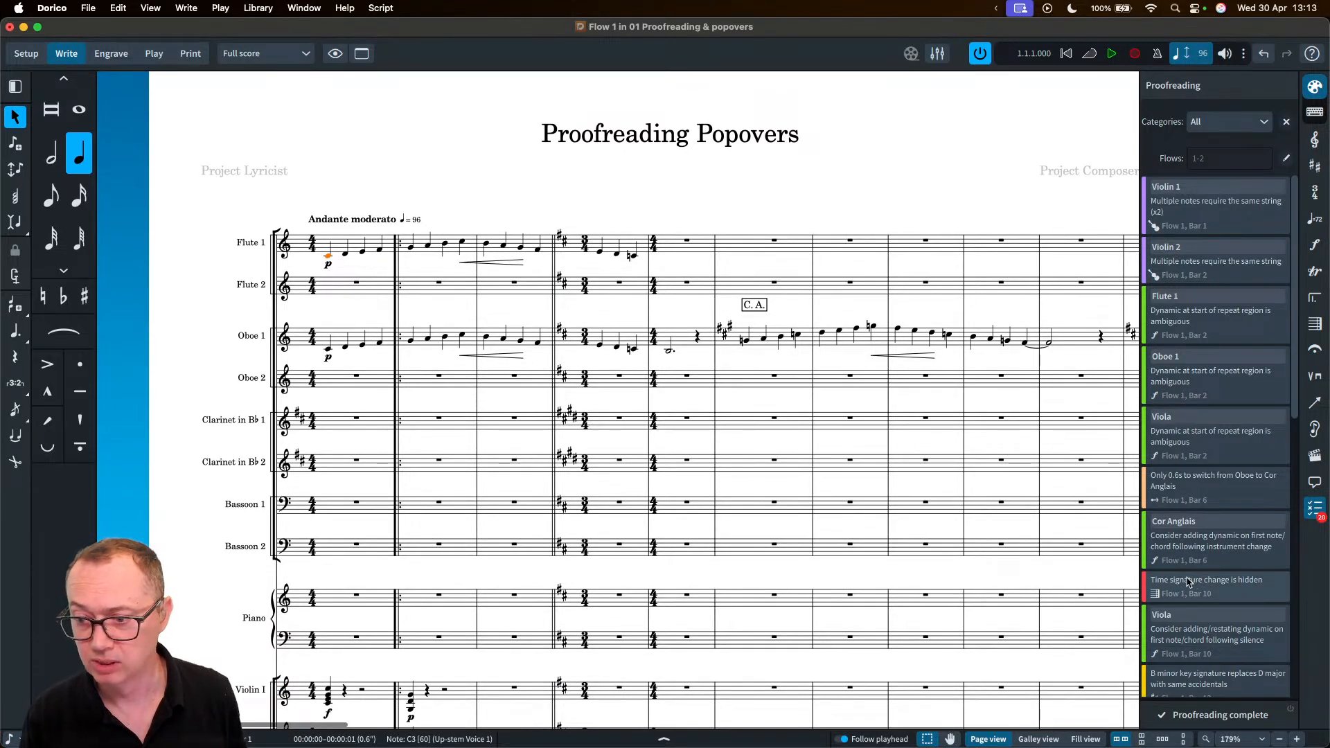
scroll(1192, 585, "down", 10)
left_click(1202, 668)
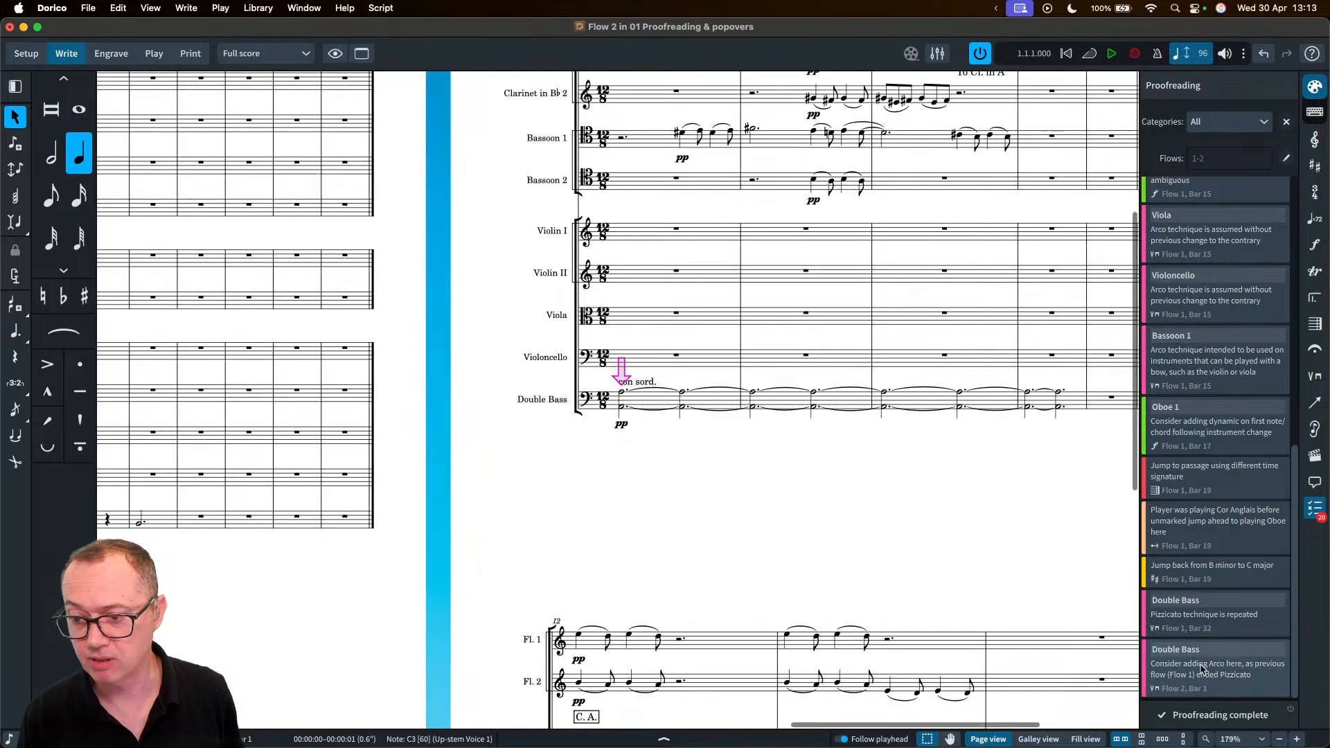
scroll(708, 443, "up", 5)
scroll(662, 201, "up", 1)
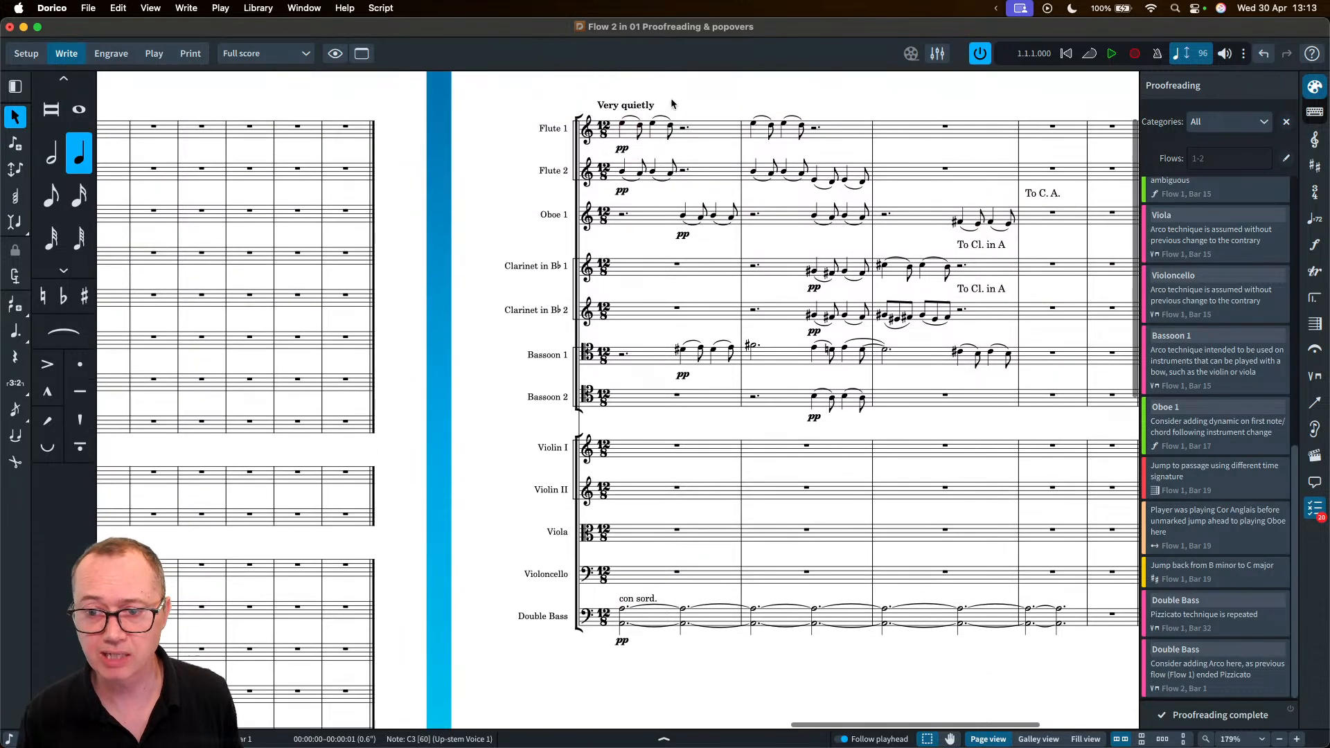
scroll(654, 484, "down", 3)
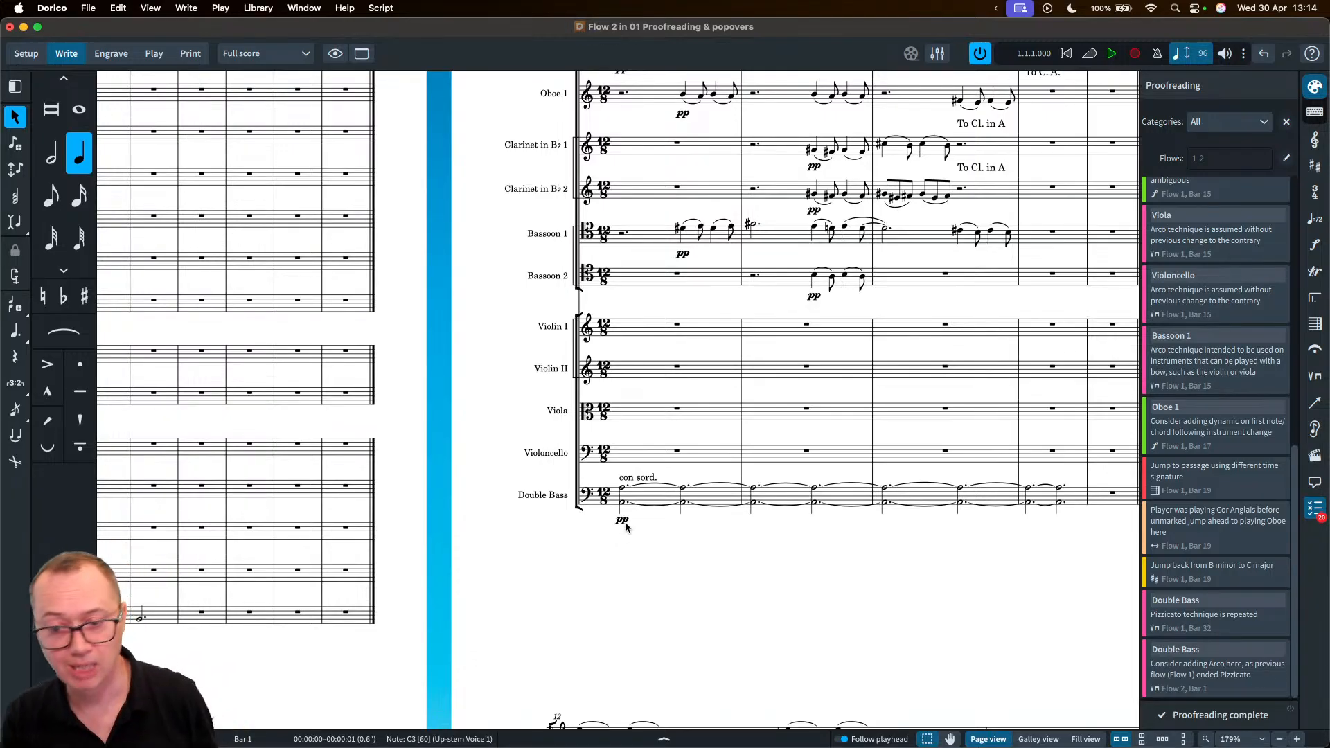
scroll(626, 524, "up", 3)
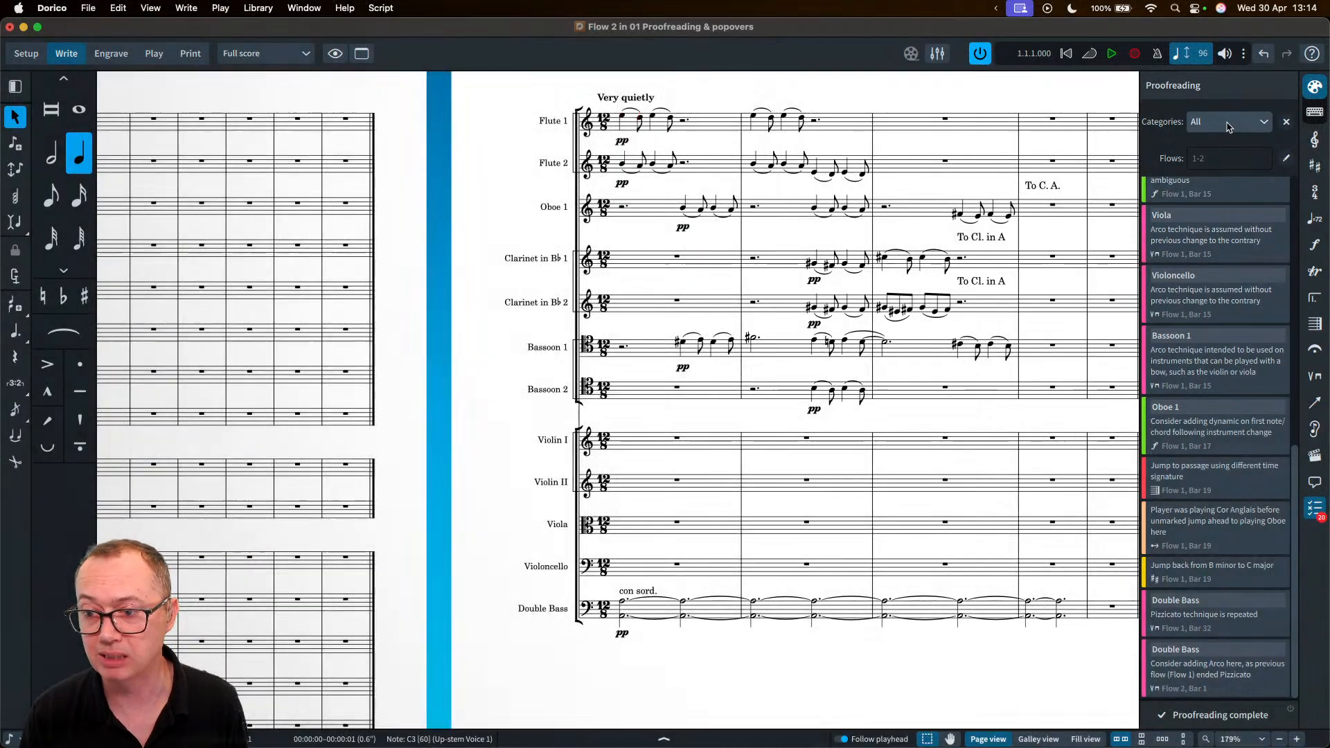
- Exclude the Suggested dynamics category from proofreading and include it again, looking through the other available categories
left_click(1212, 126)
scroll(1175, 183, "down", 5)
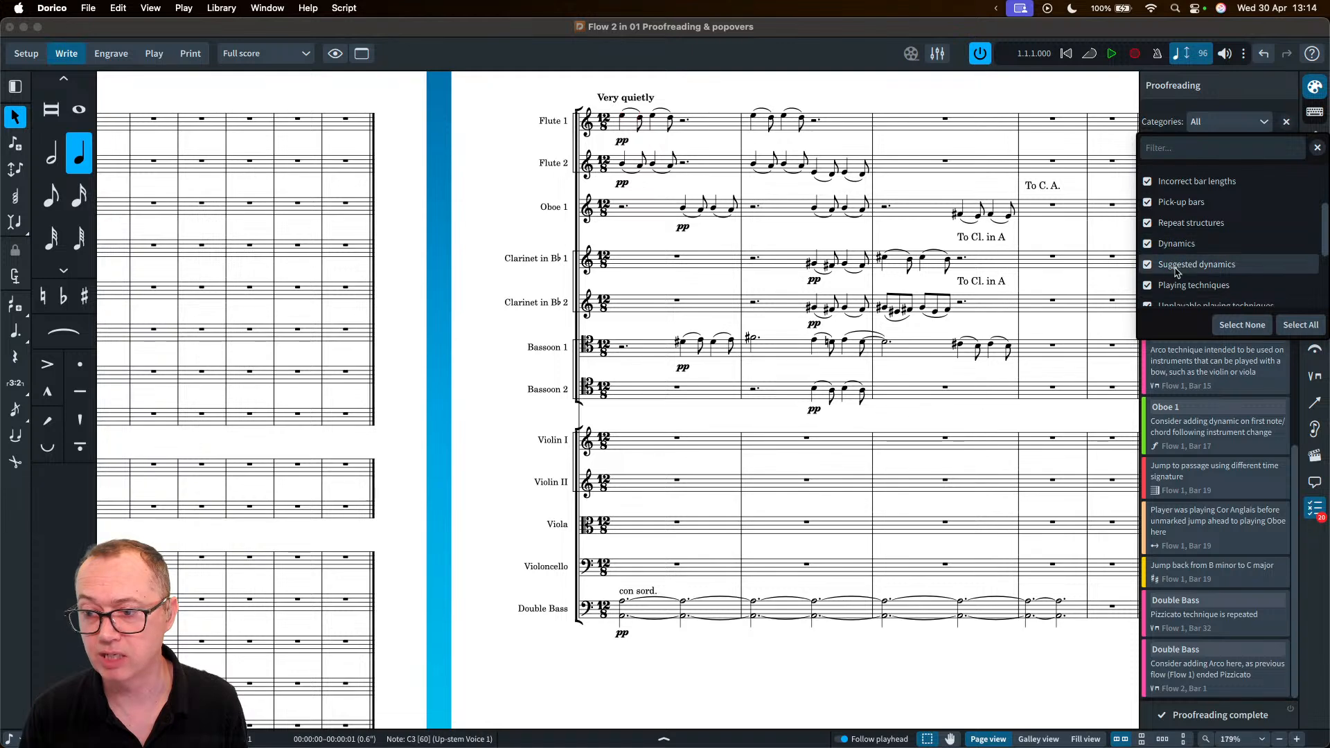
left_click(1146, 265)
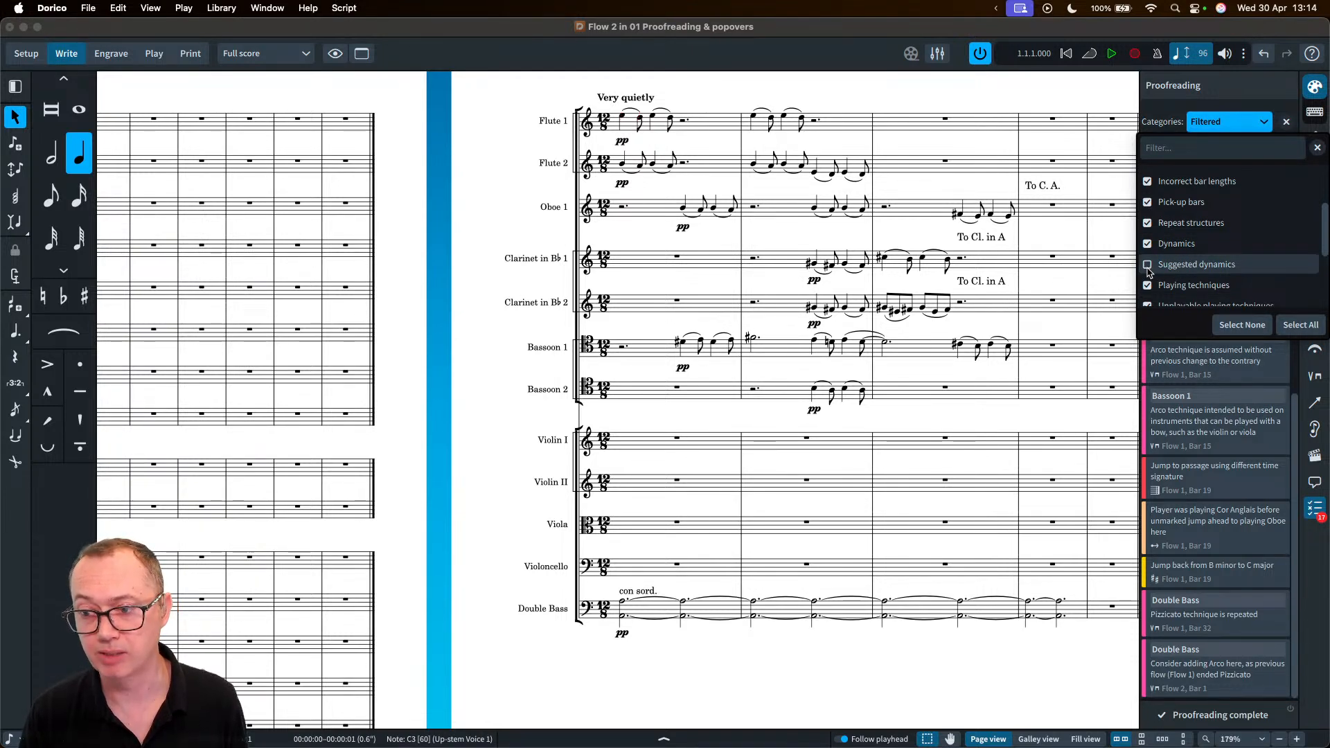
left_click(1147, 266)
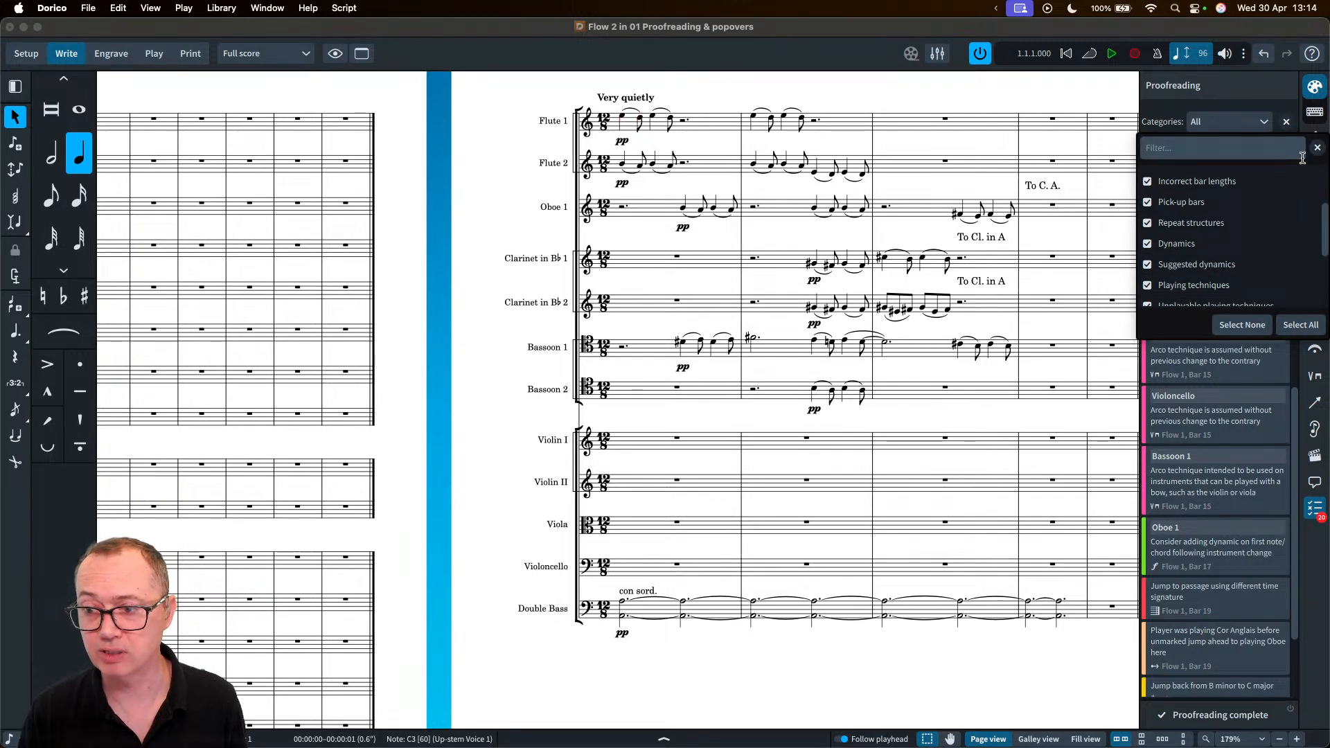
scroll(1294, 231, "down", 3)
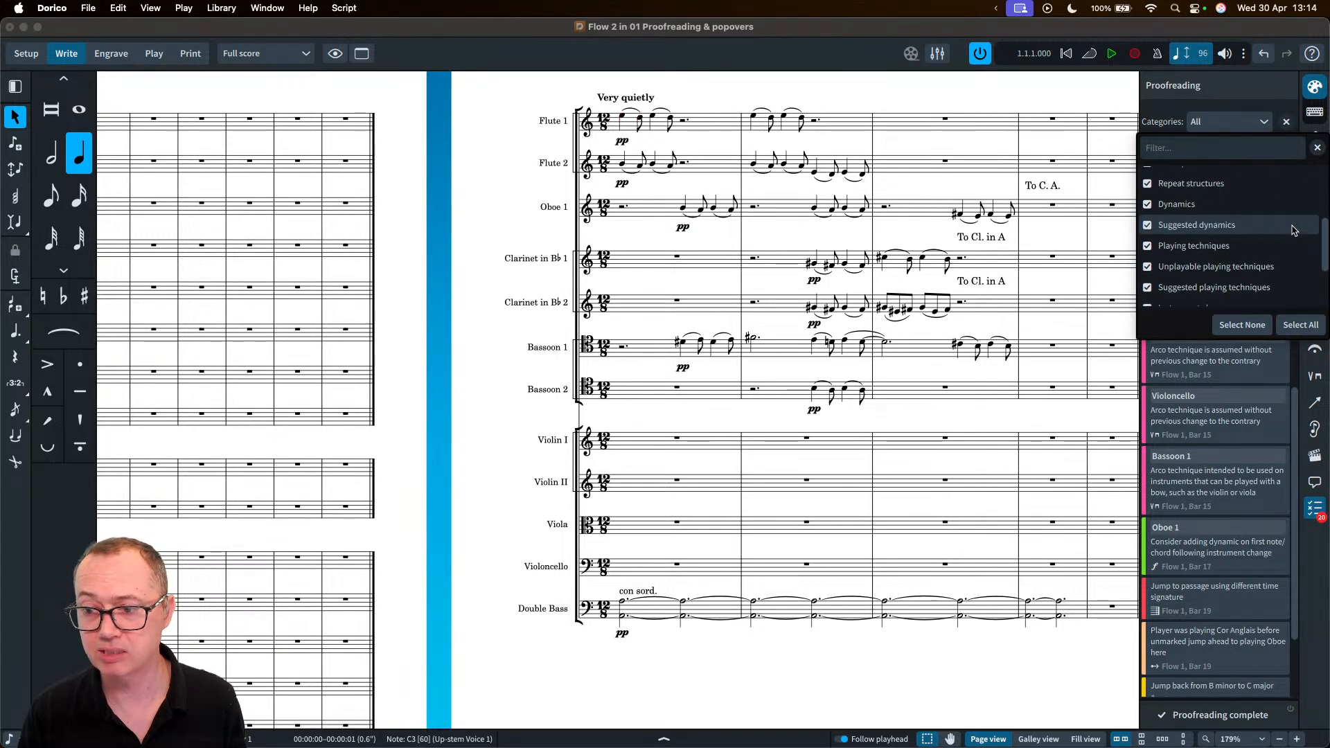
scroll(1294, 231, "up", 5)
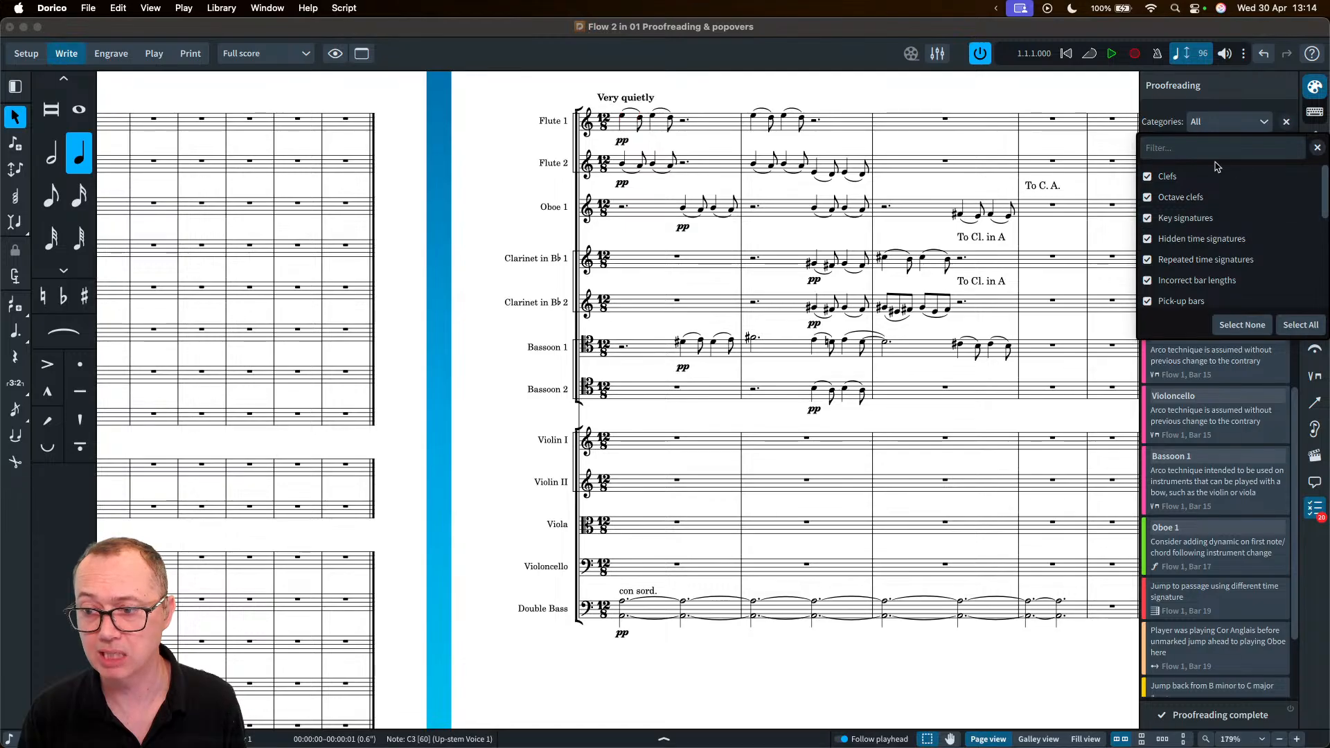
left_click(1155, 115)
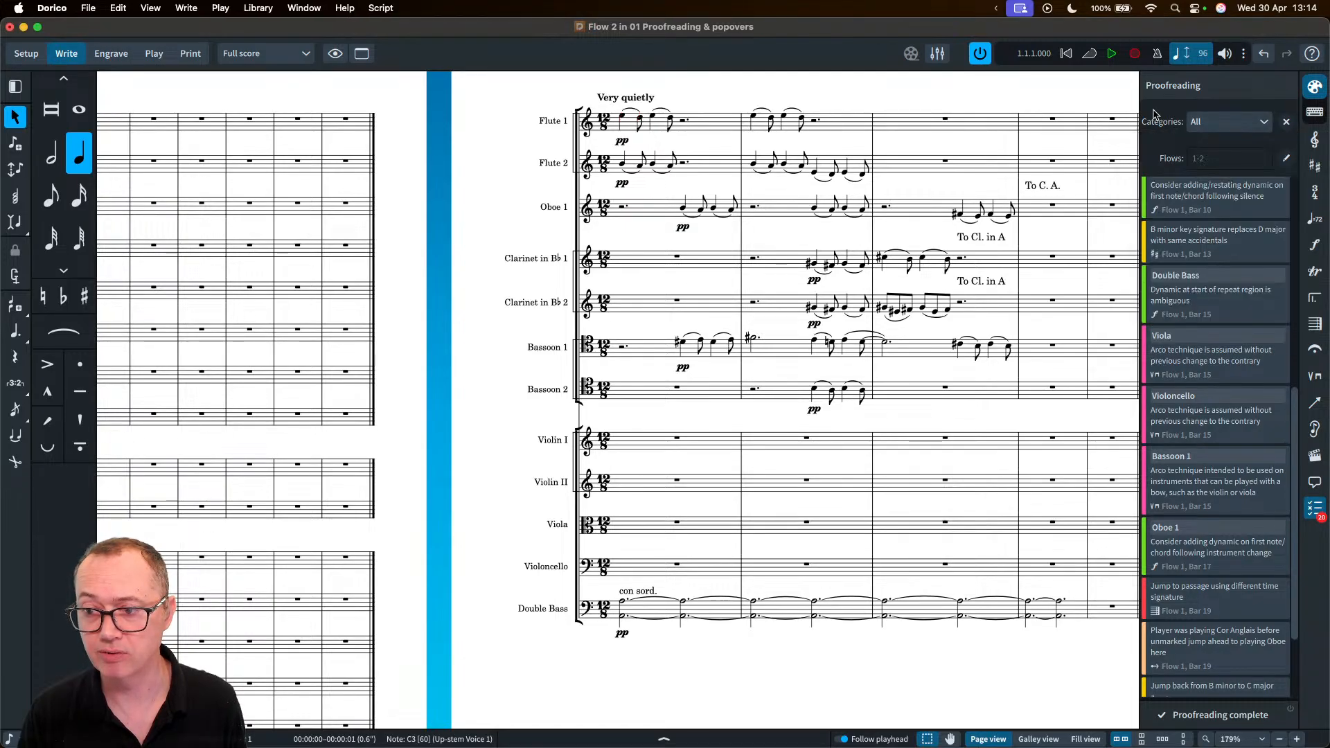
- Exclude Flow 1 from the proofreading results and include it again
left_click(1286, 160)
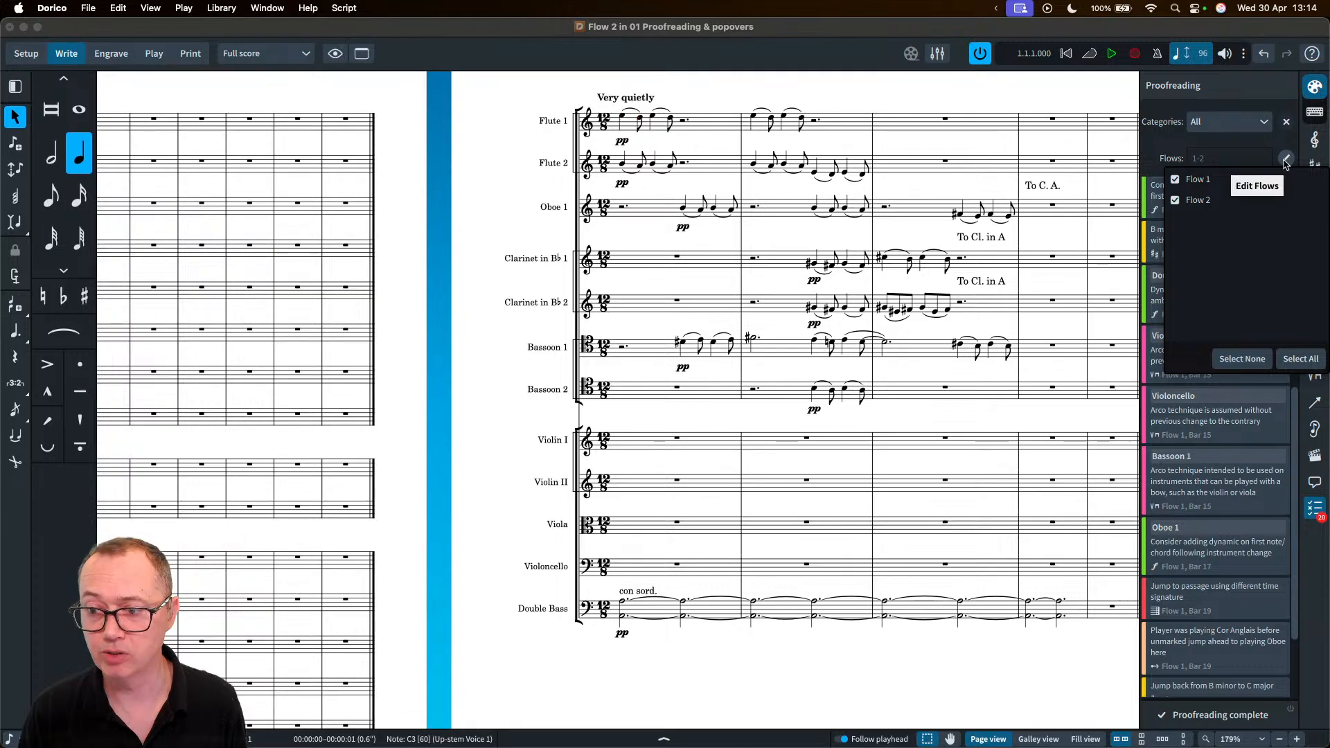
left_click(1174, 181)
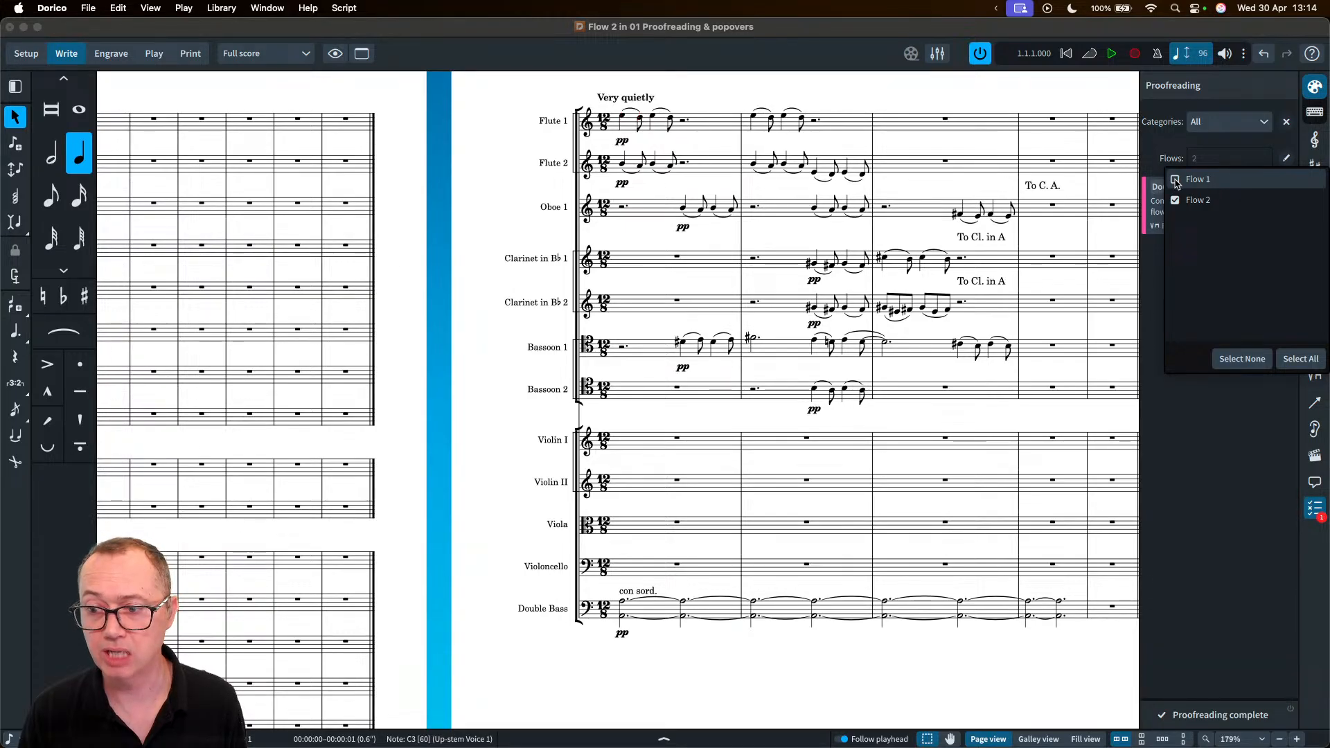
left_click(1174, 180)
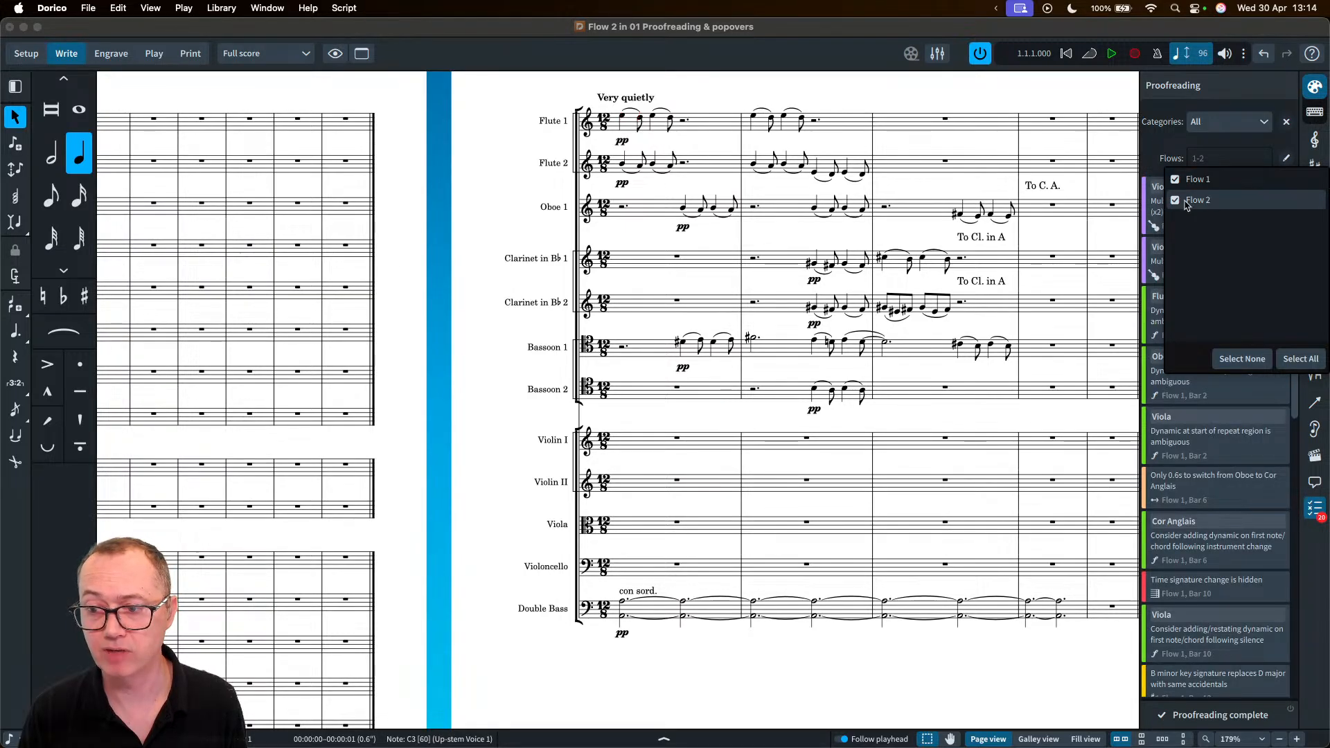
left_click(1170, 154)
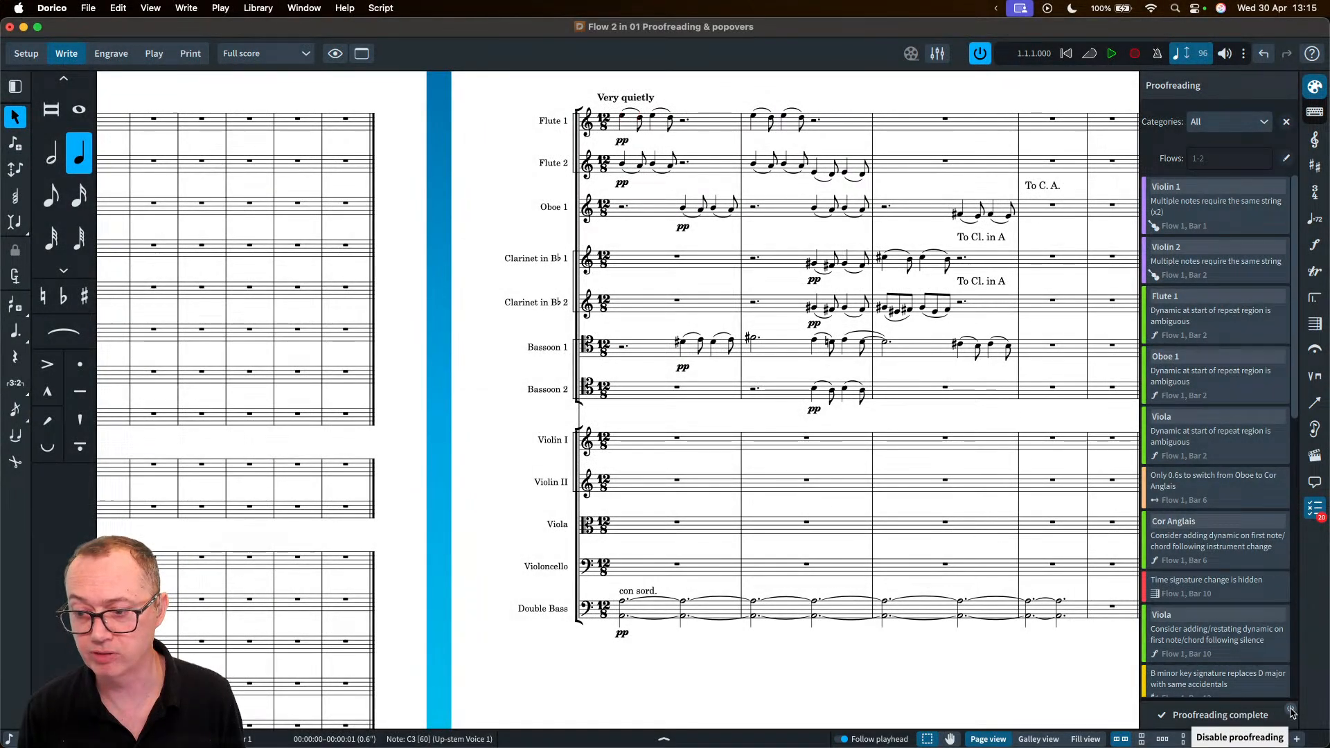
- Disable proofreading for the project and enable it again
left_click(1289, 711)
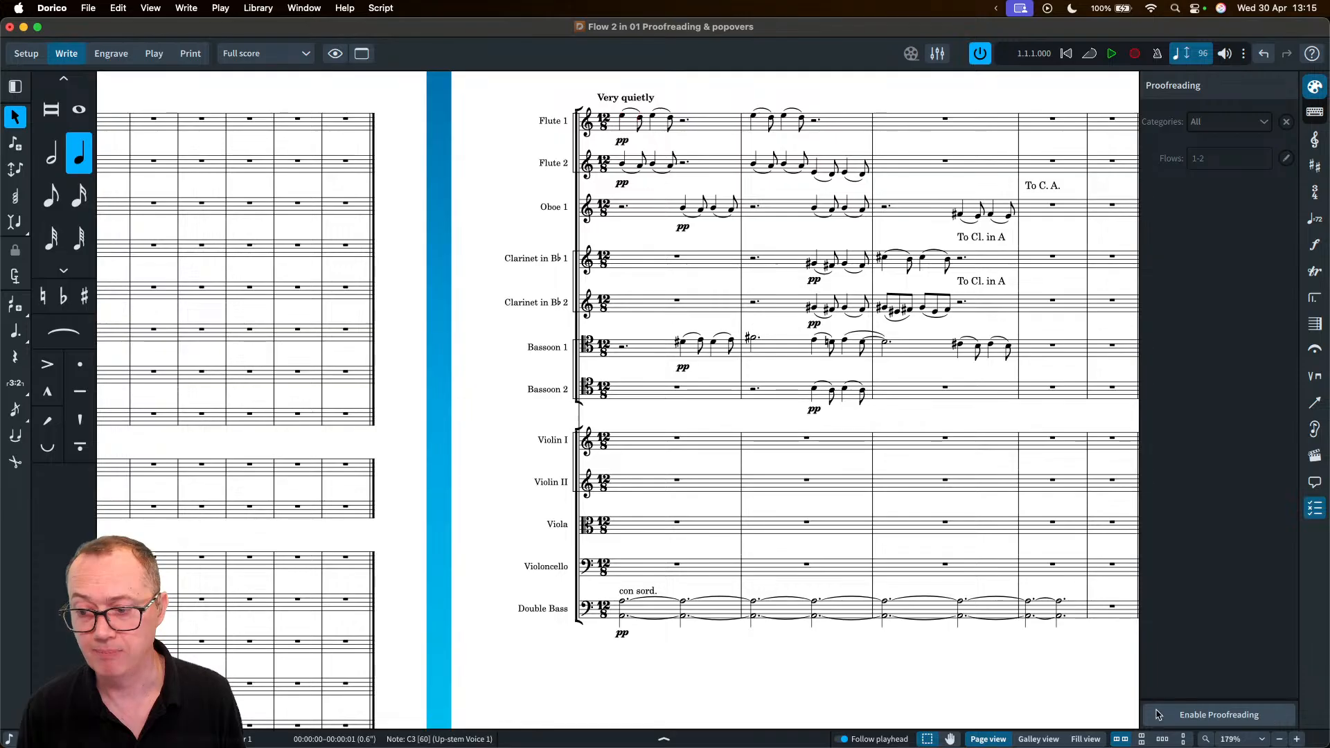
left_click(1239, 716)
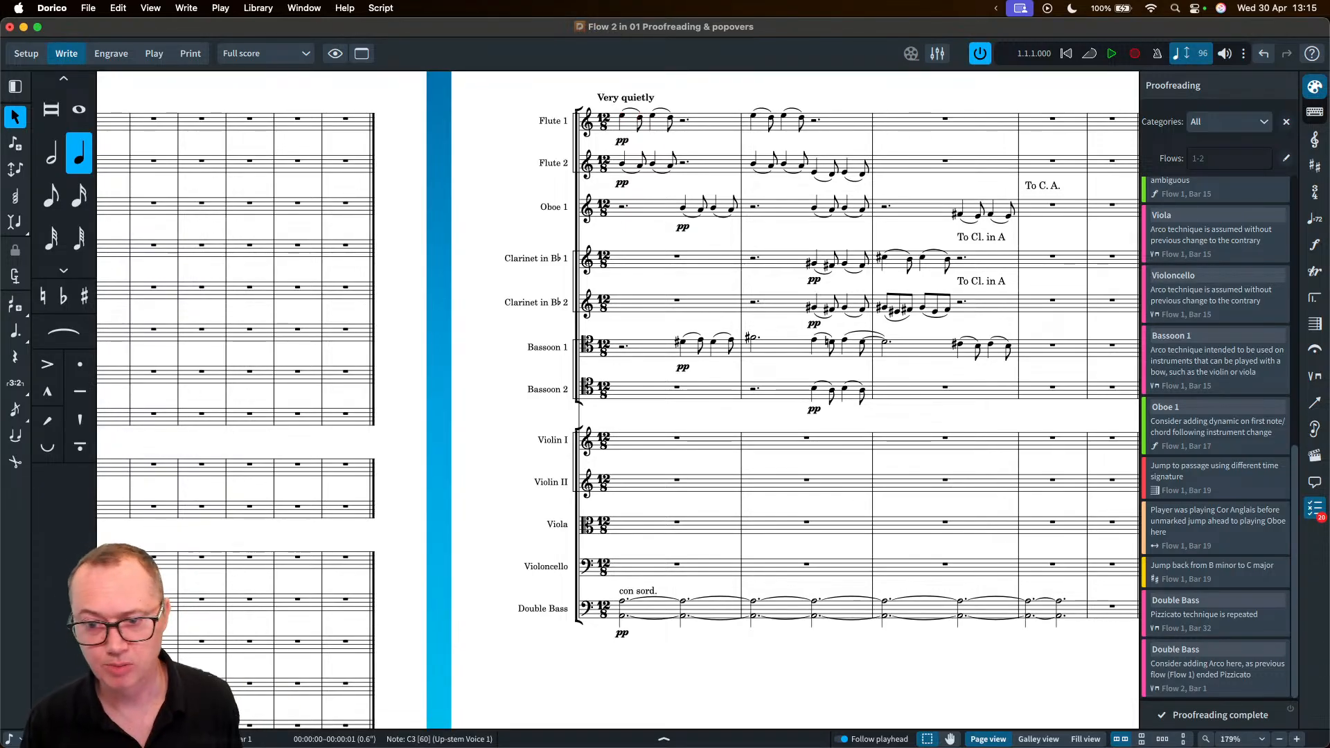
- Open the popover of the Andante moderato tempo mark at the start of Flow 1 and dismiss it without changes
scroll(476, 205, "up", 2)
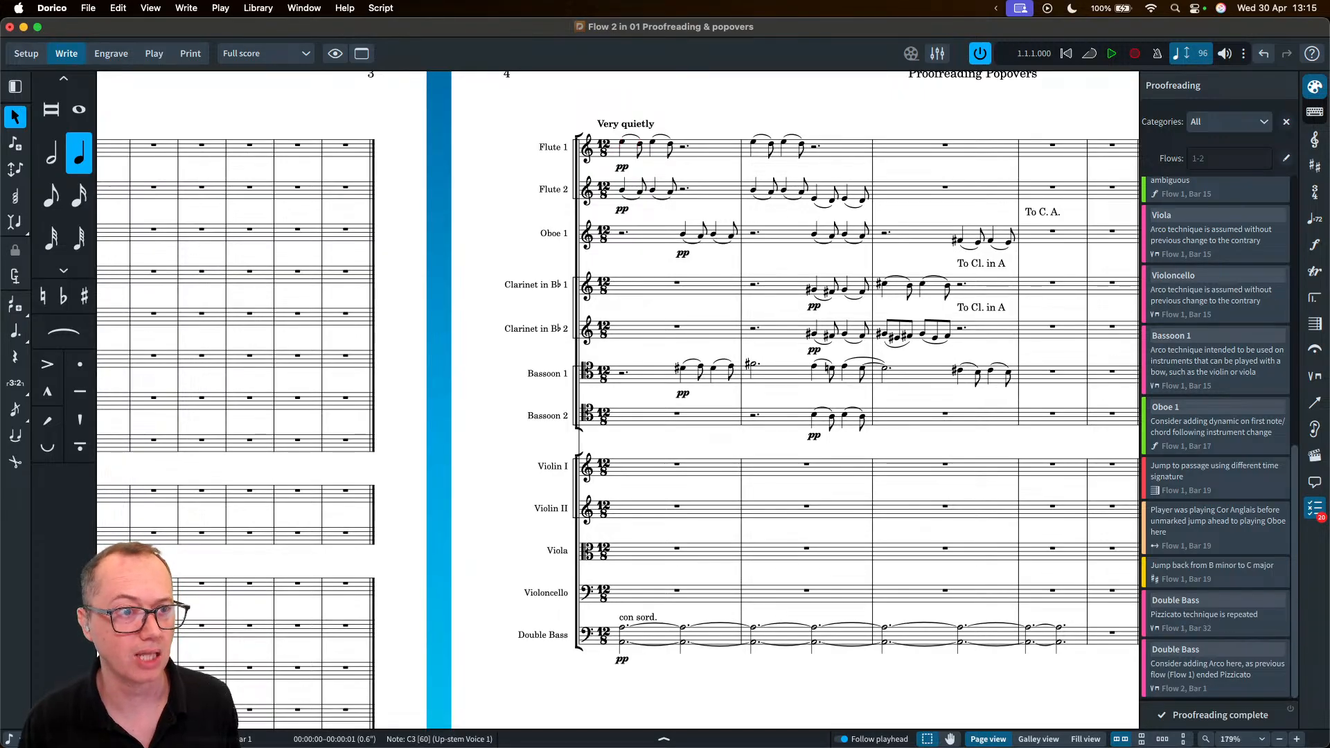
scroll(301, 108, "left", 10)
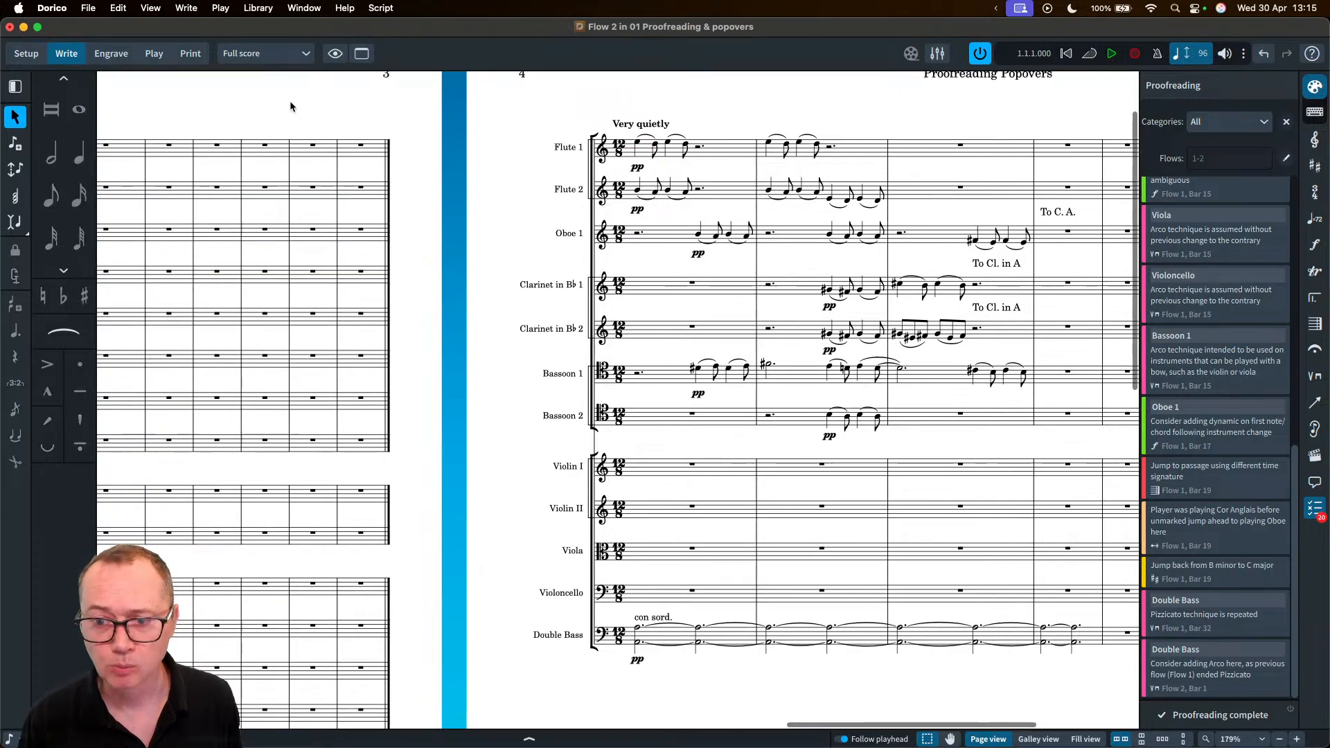
scroll(291, 159, "left", 5)
left_click(287, 174)
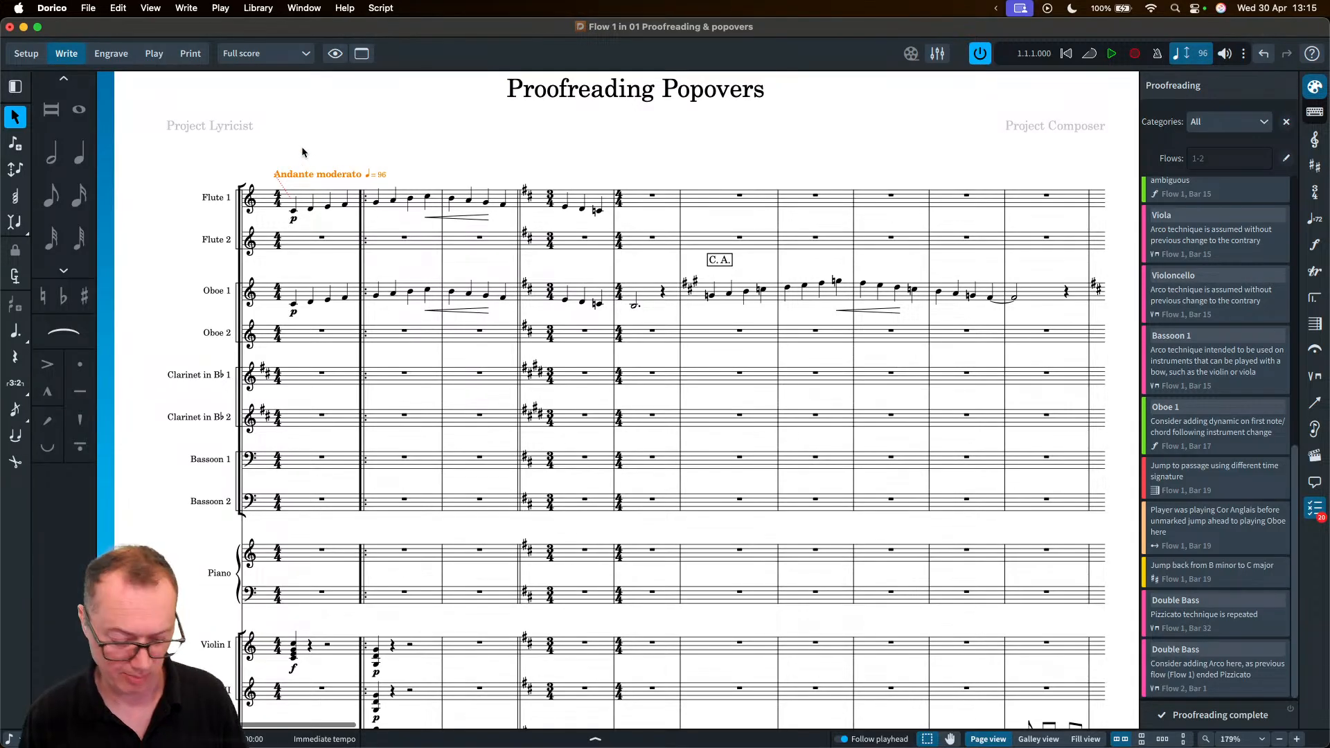
key("Return")
key("Escape")
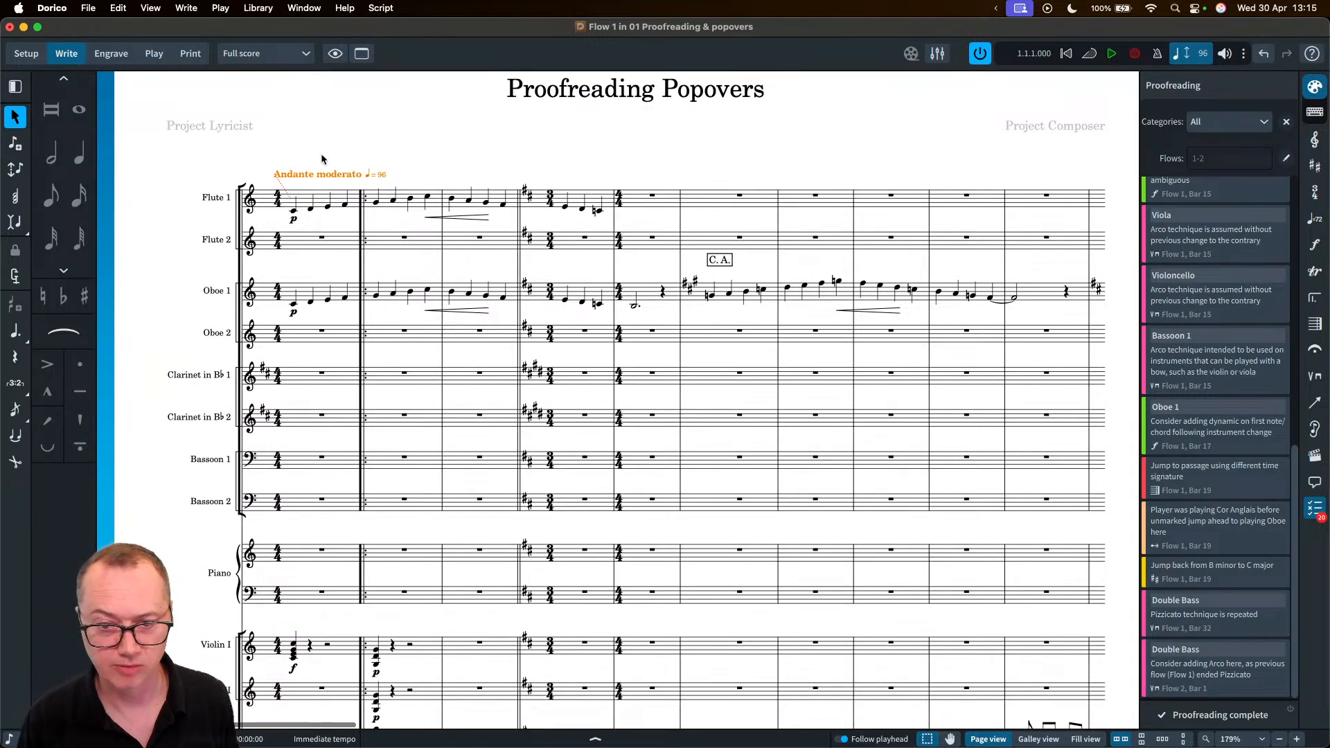
- Review the Tempo (Gradual), Tempo (Immediate) and Tempo (Metronome Mark) paragraph styles, leave without changes and deselect the tempo mark
scroll(321, 153, "up", 5)
scroll(320, 153, "left", 2)
left_click(257, 8)
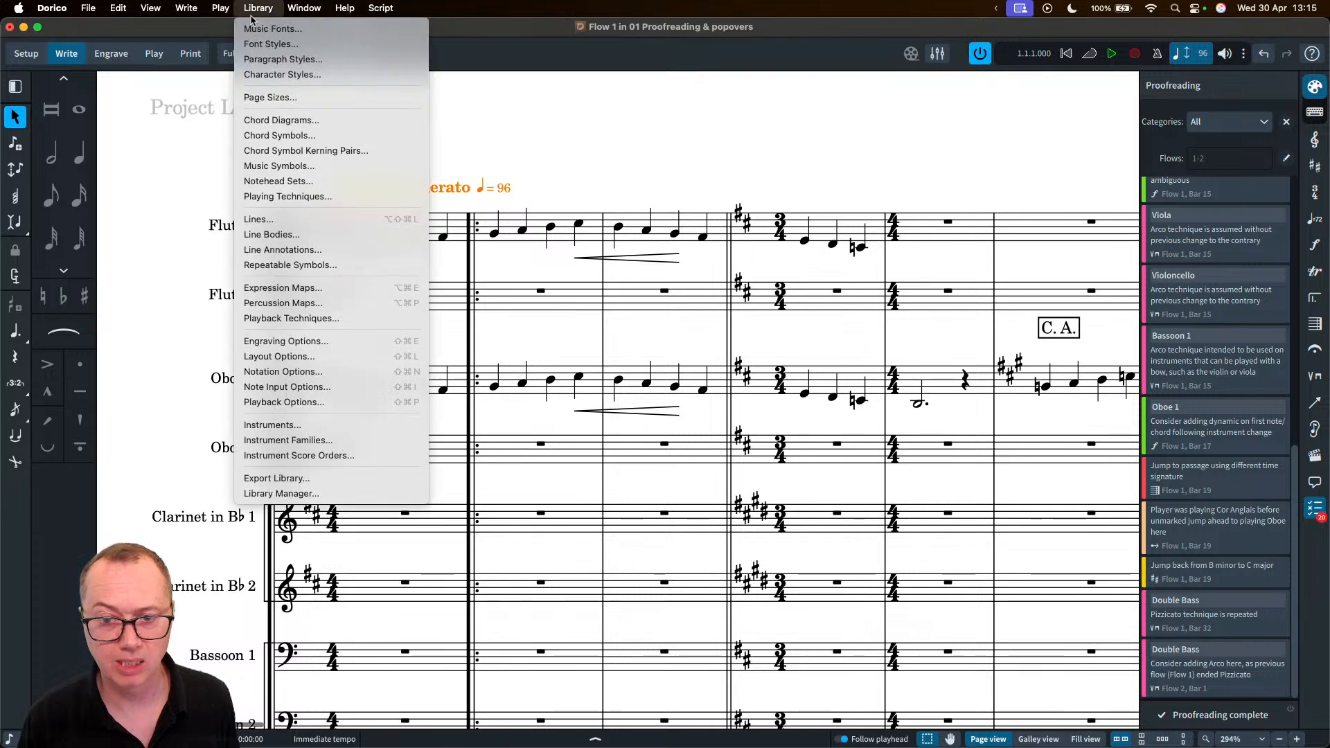
left_click(263, 61)
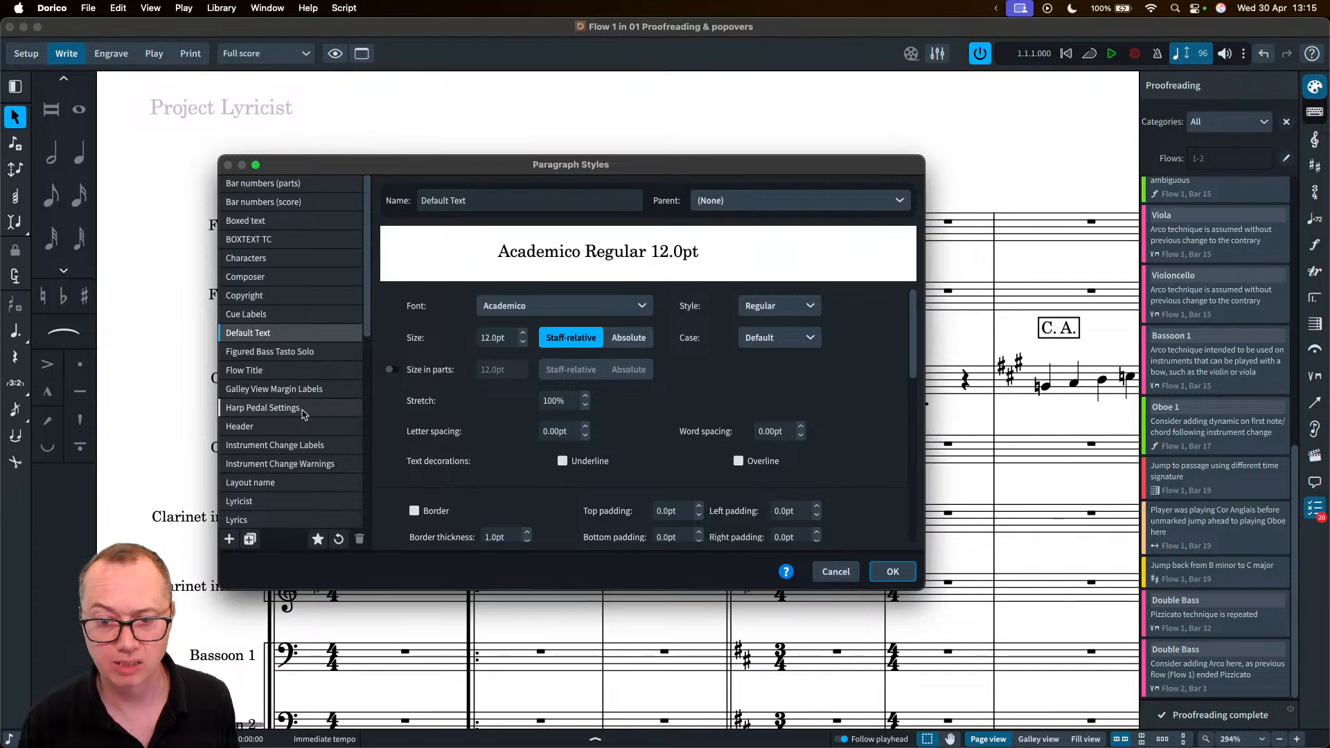
scroll(280, 416, "down", 10)
left_click(280, 465)
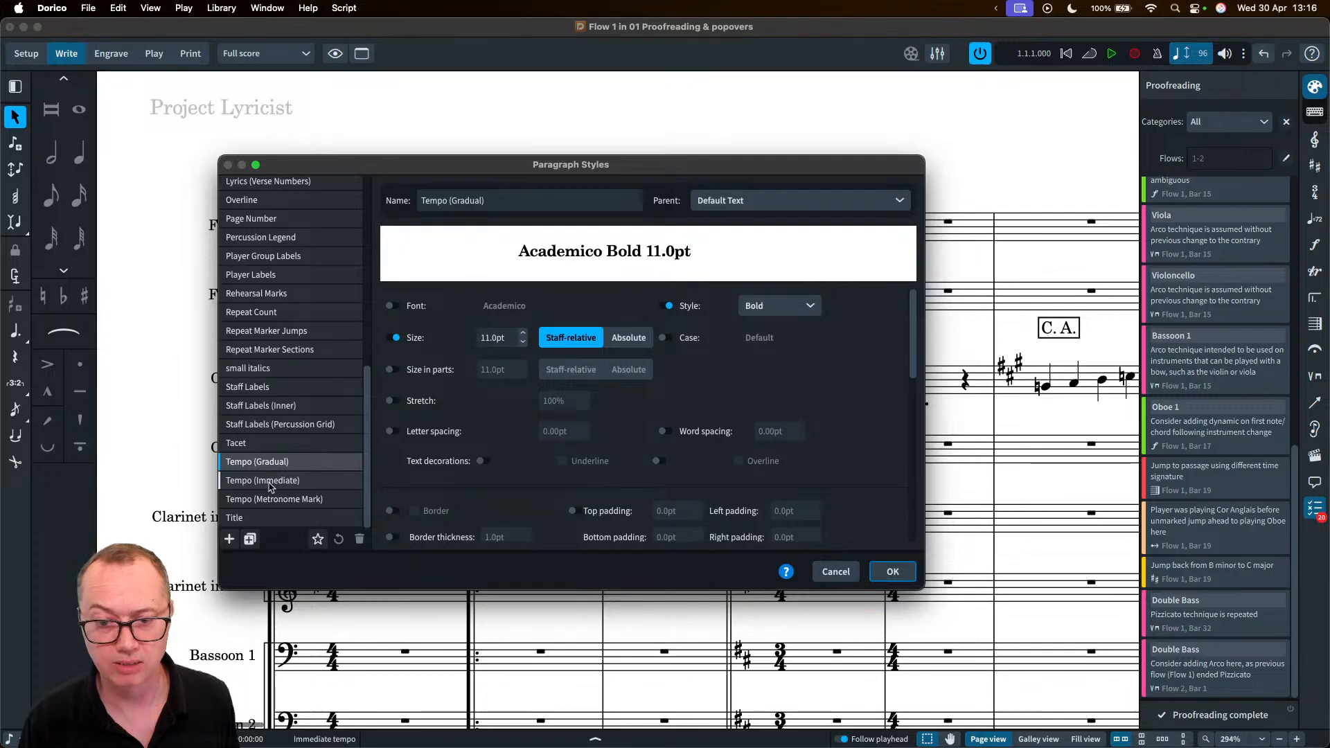
left_click(271, 482)
left_click(272, 500)
left_click(272, 482)
left_click(272, 469)
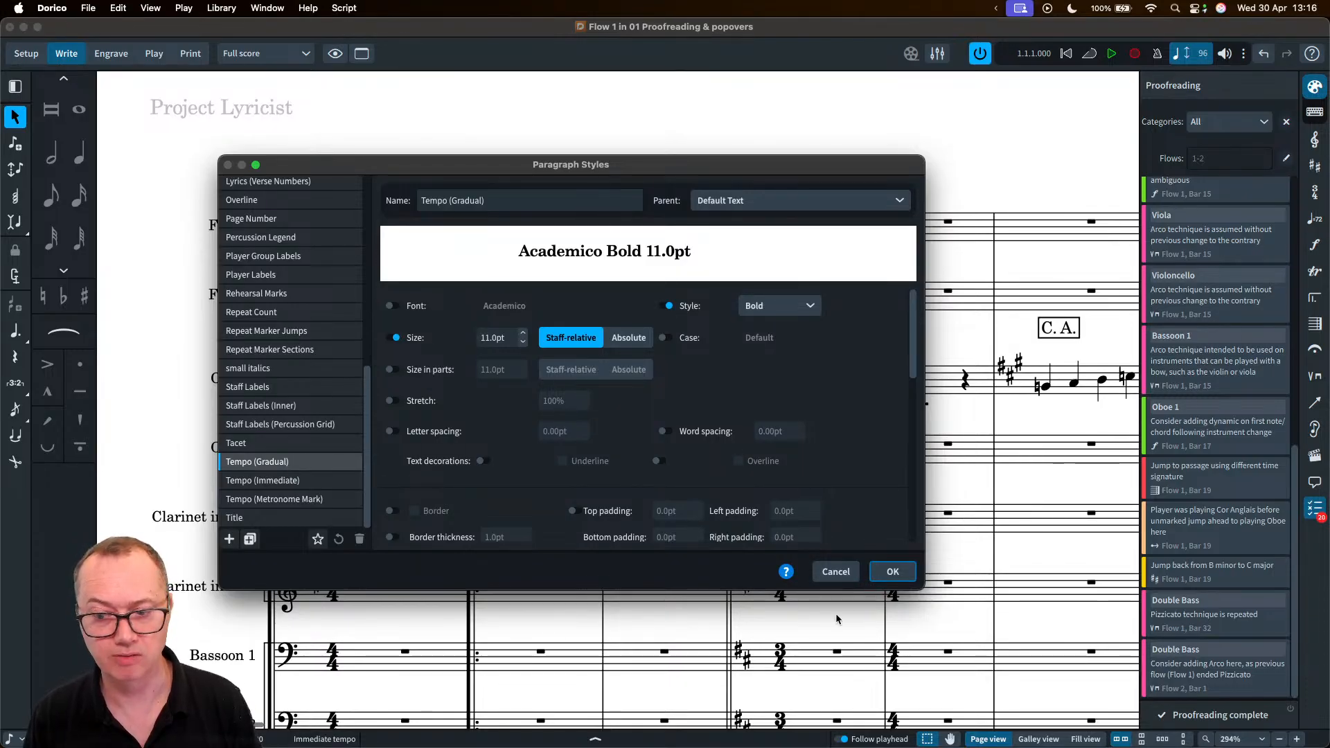
left_click(836, 572)
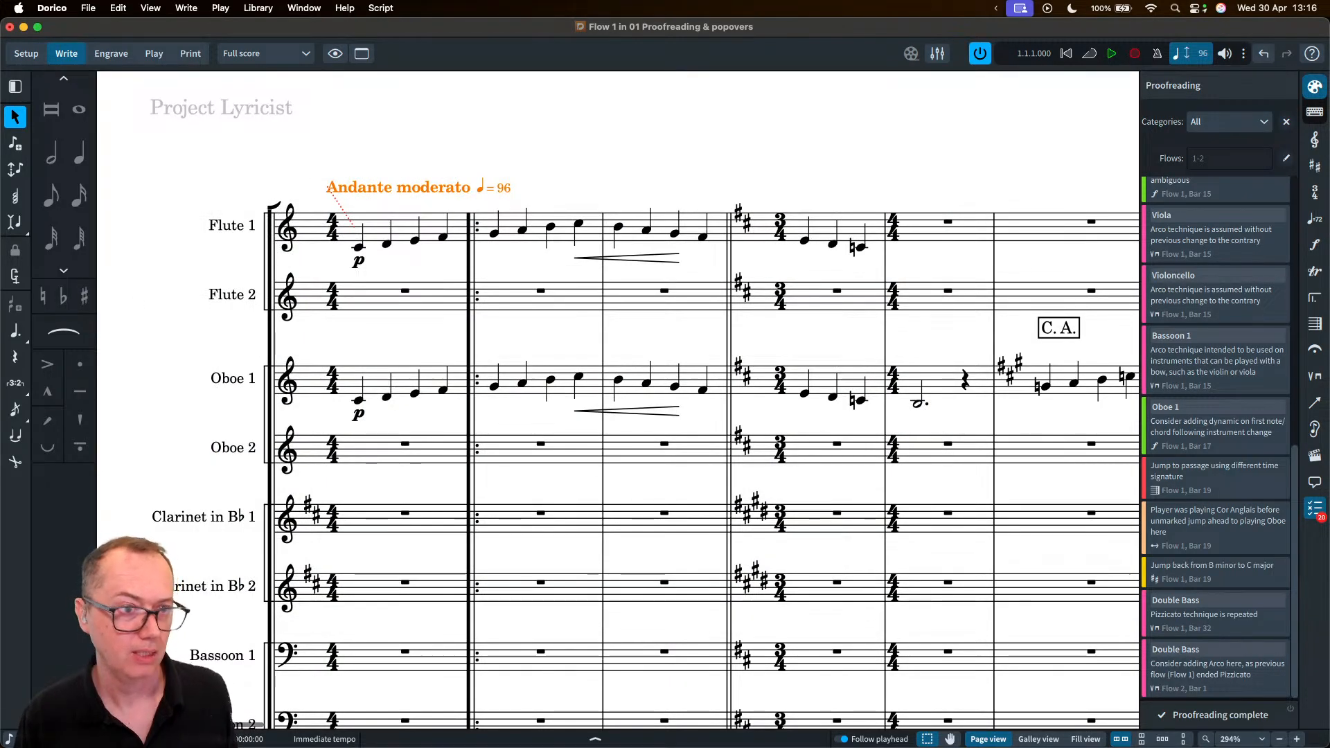
key("Escape")
- Open Project Info from the Project Composer placeholder on the first page and close it without changes
scroll(493, 150, "down", 5)
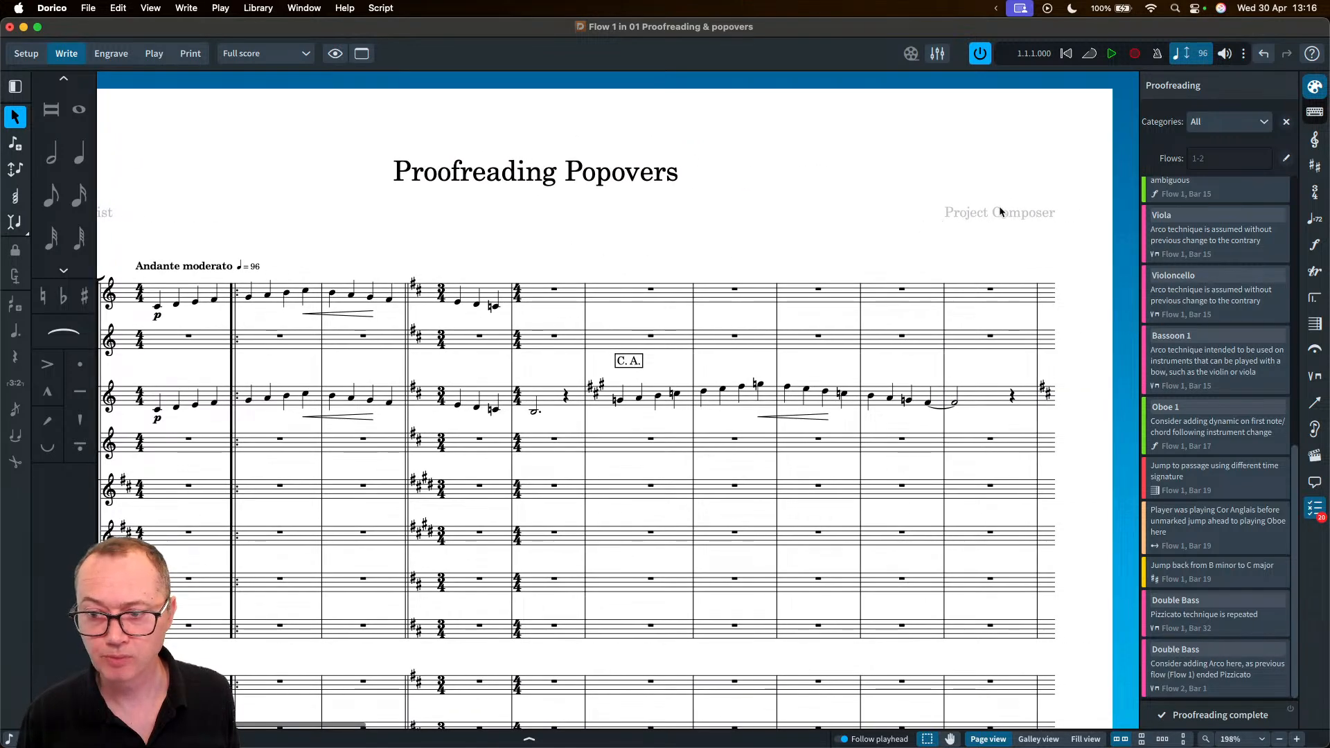
scroll(467, 197, "left", 4)
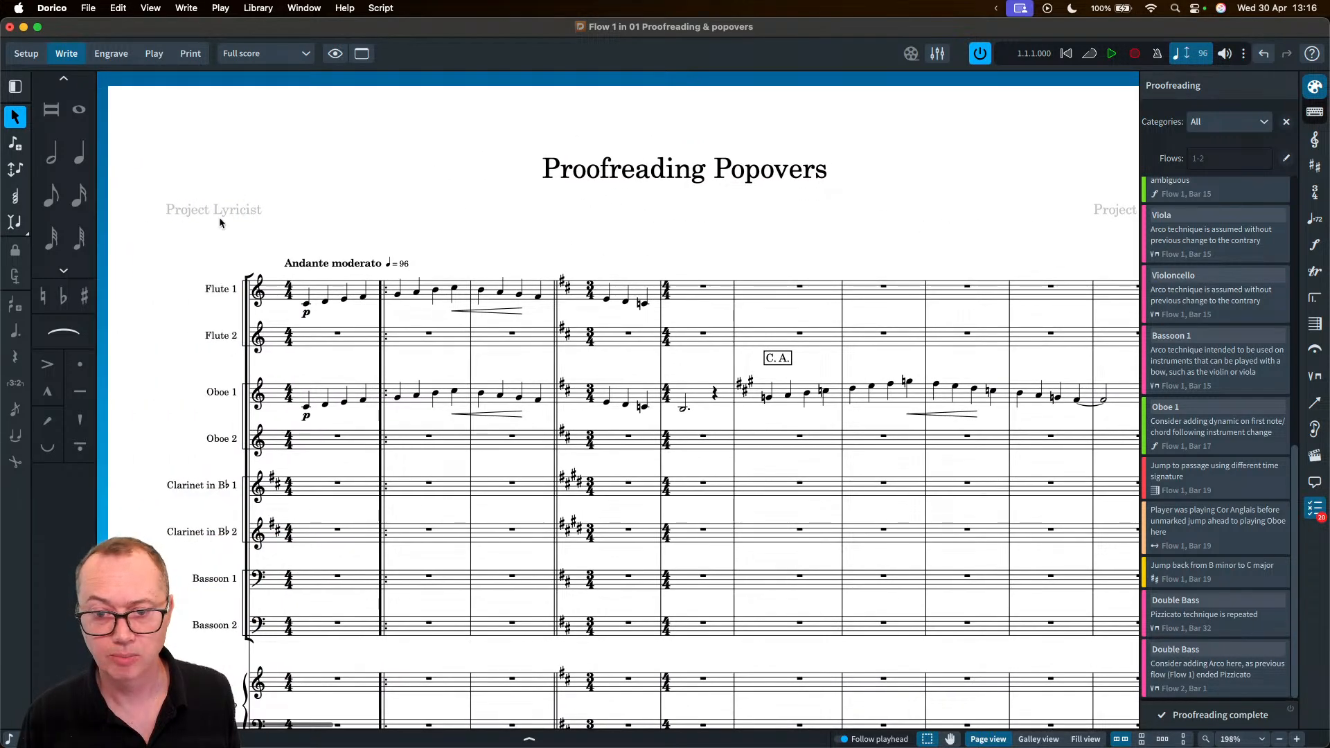
scroll(219, 218, "right", 4)
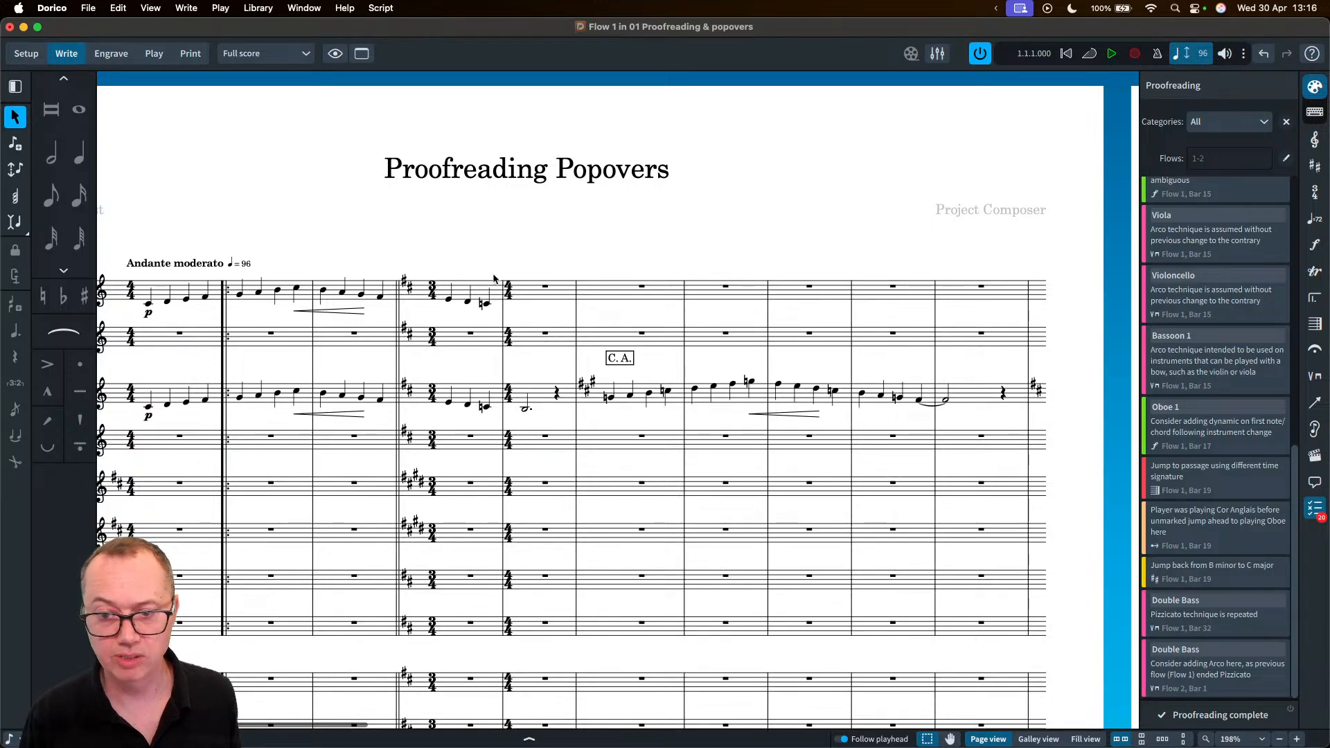
scroll(801, 248, "right", 2)
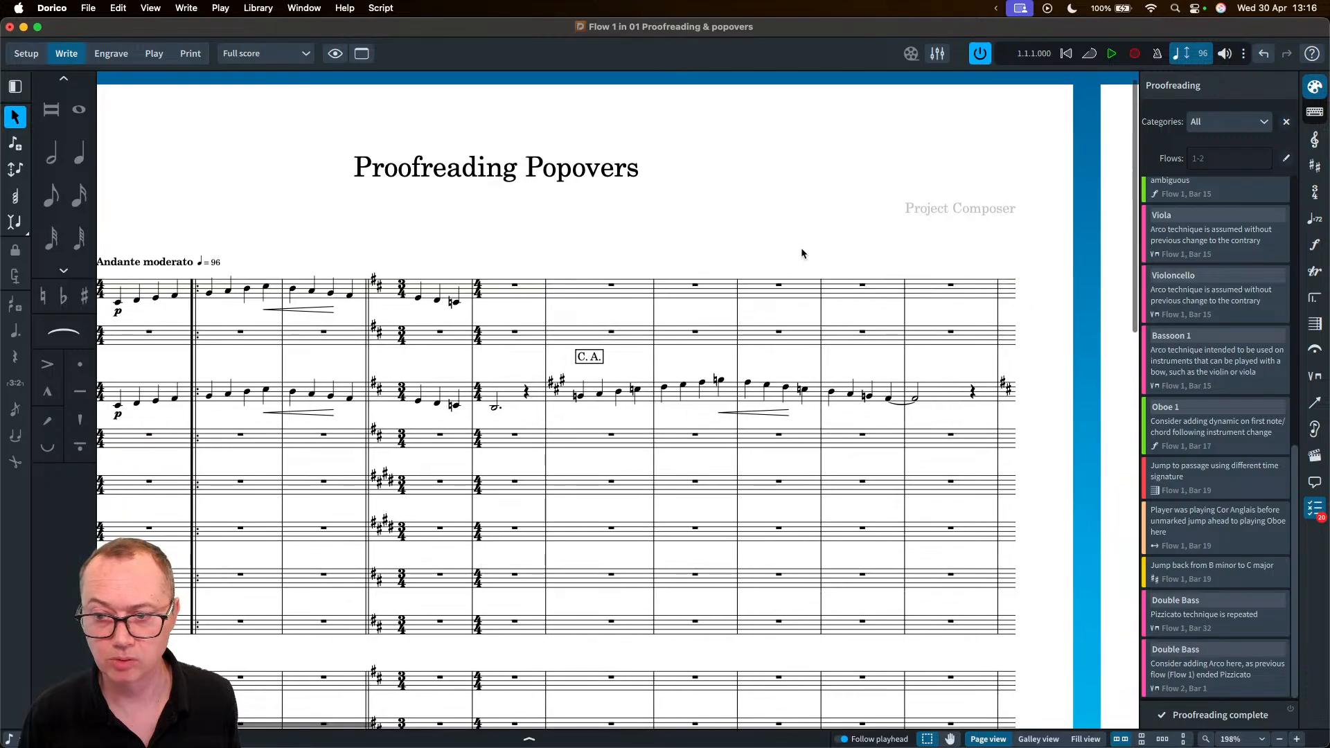
scroll(801, 248, "right", 1)
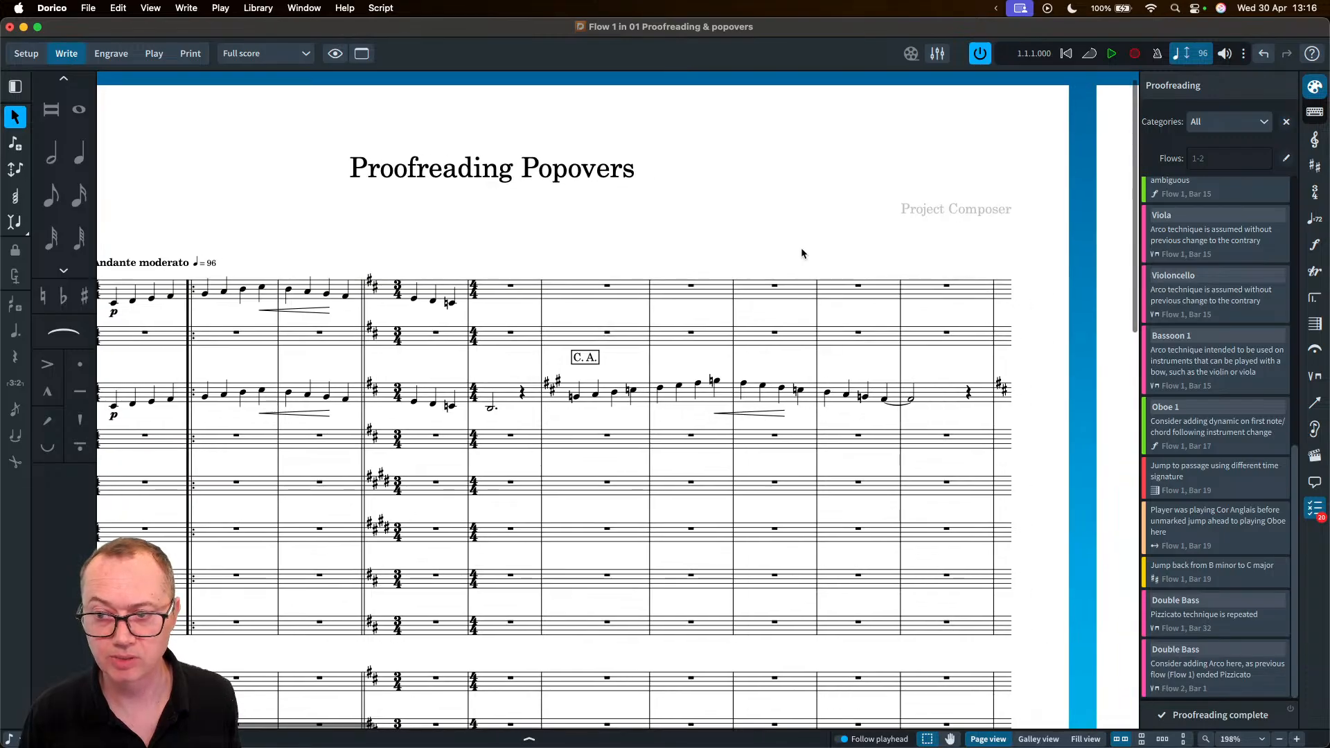
double_click(941, 210)
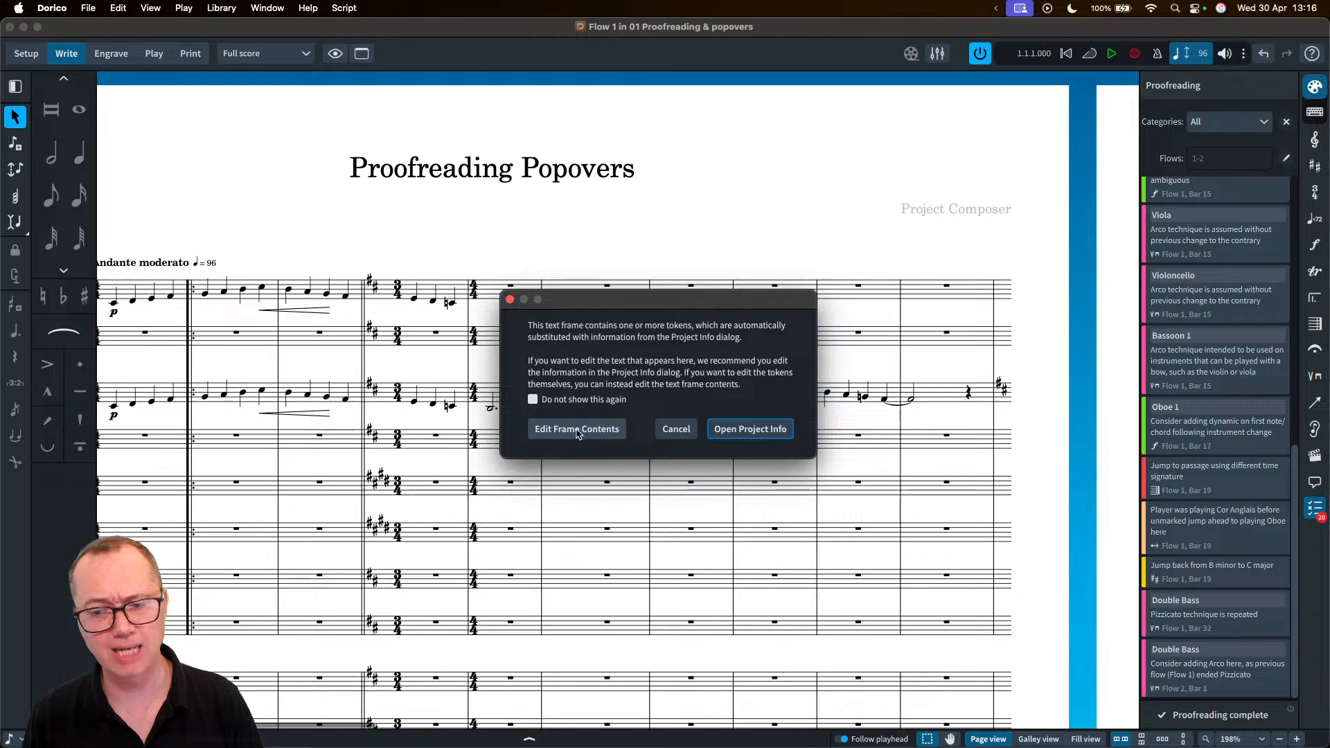
left_click(745, 429)
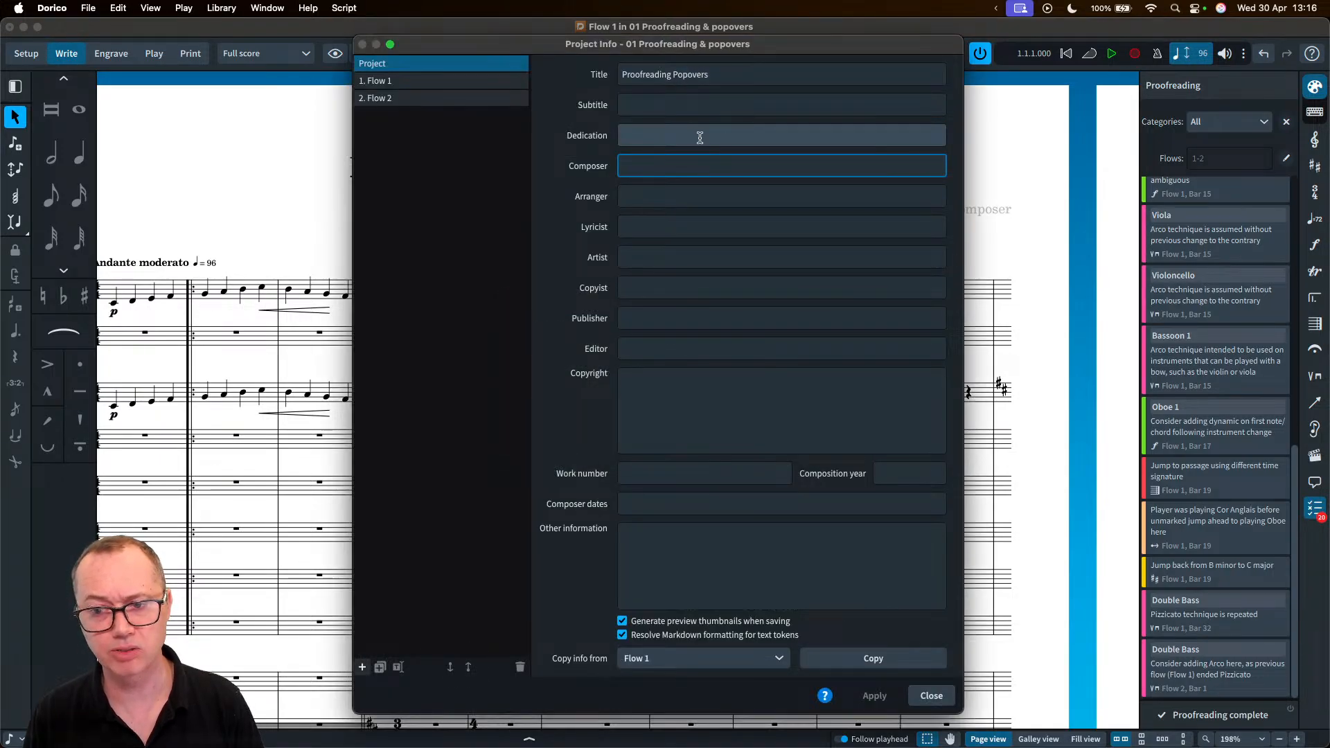
left_click(928, 695)
left_click(88, 8)
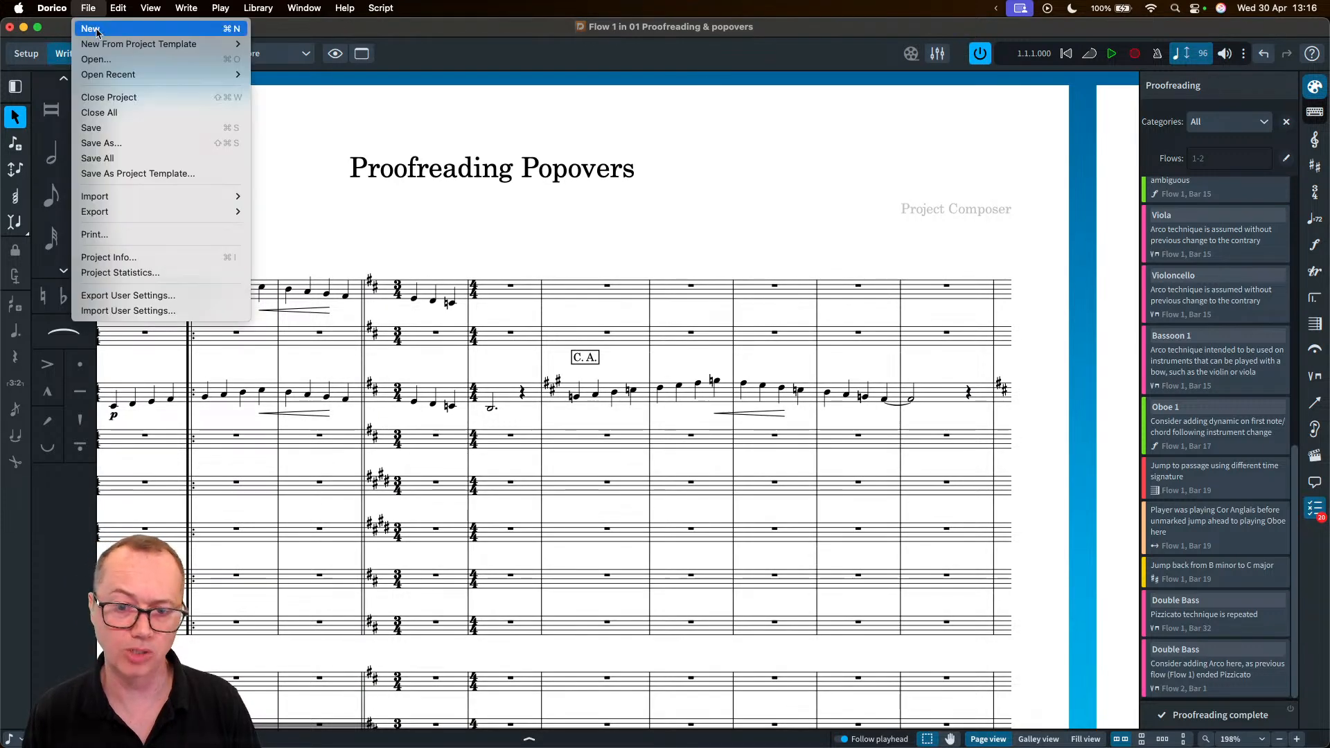
left_click(351, 234)
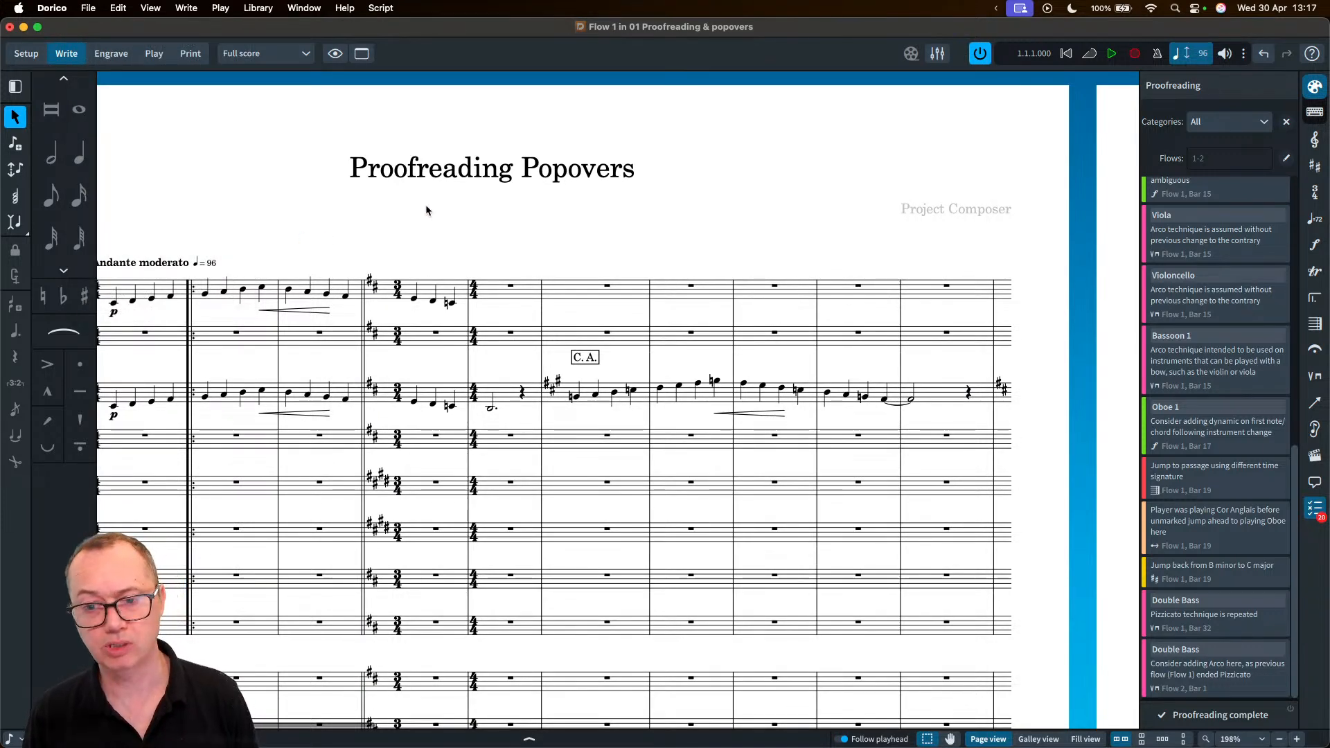
- Enter the composer's name in Project Info, opened from the composer placeholder on the first page
scroll(426, 206, "left", 5)
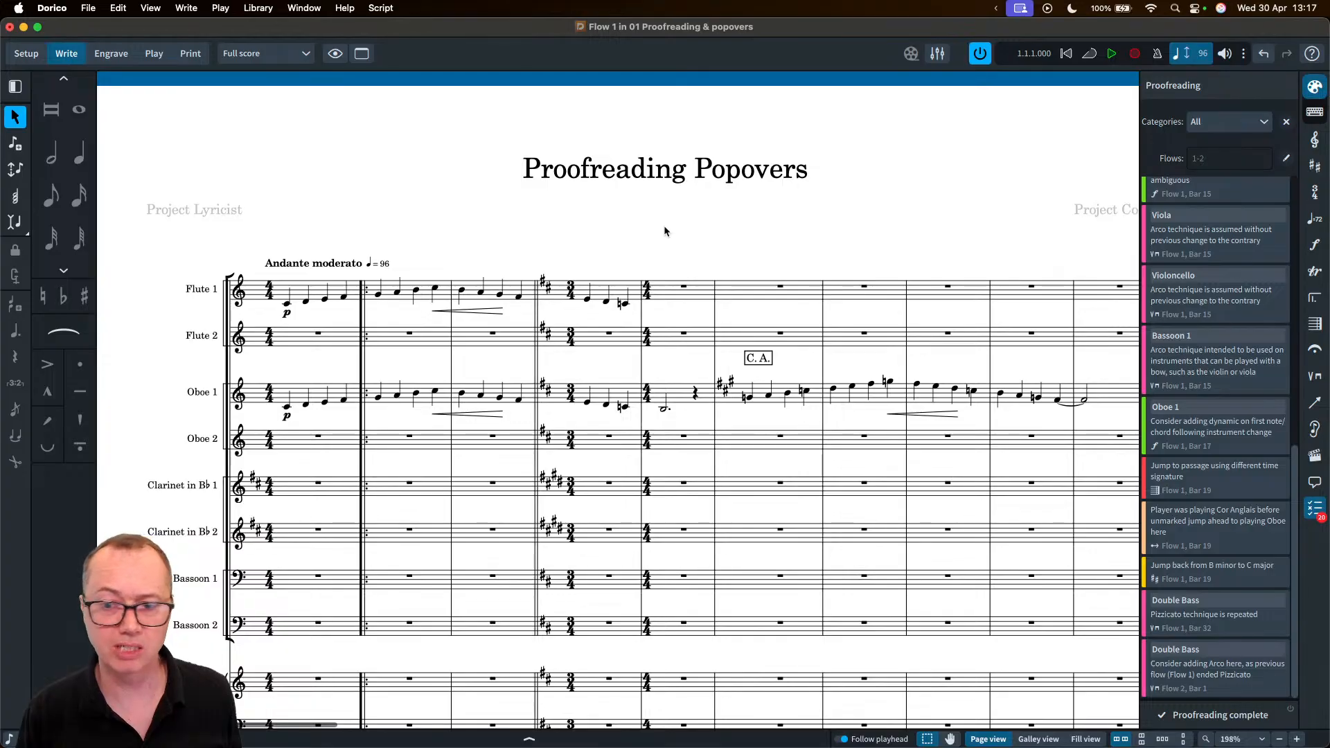
scroll(891, 220, "right", 5)
double_click(893, 211)
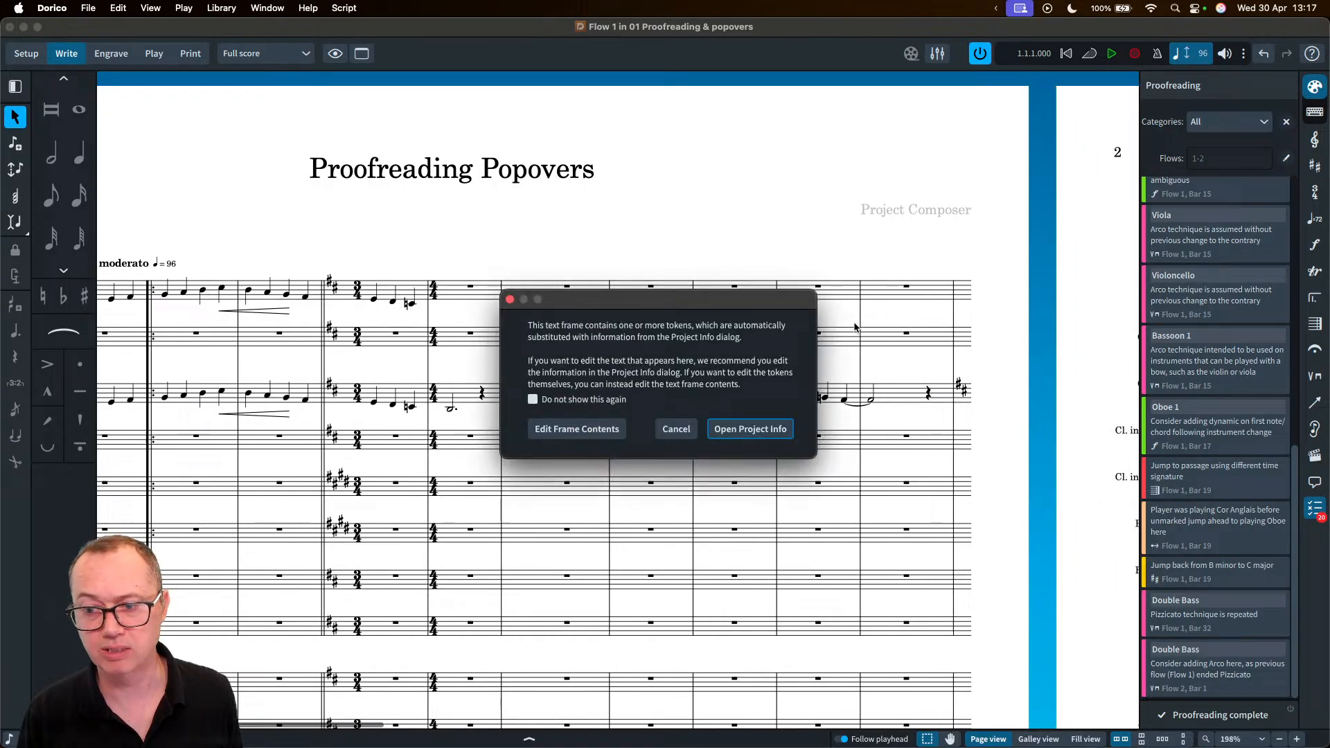
left_click(766, 437)
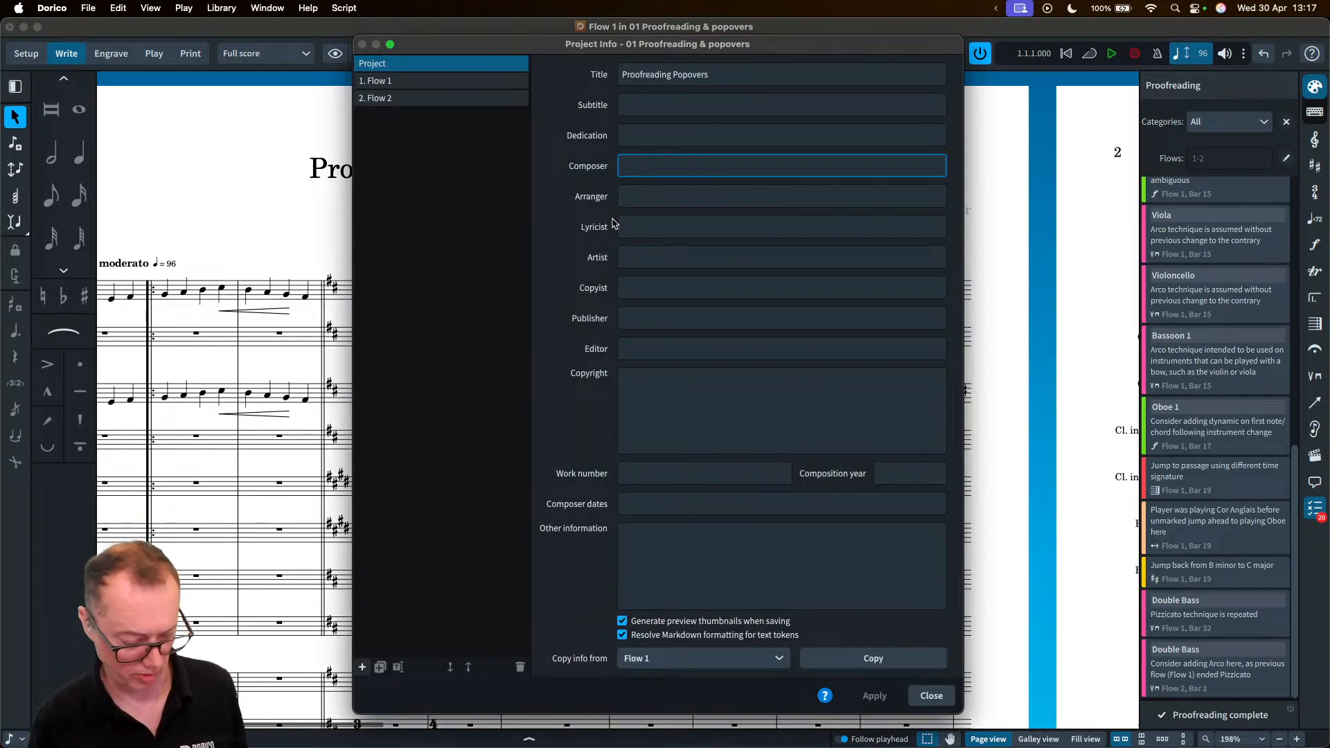
type("John")
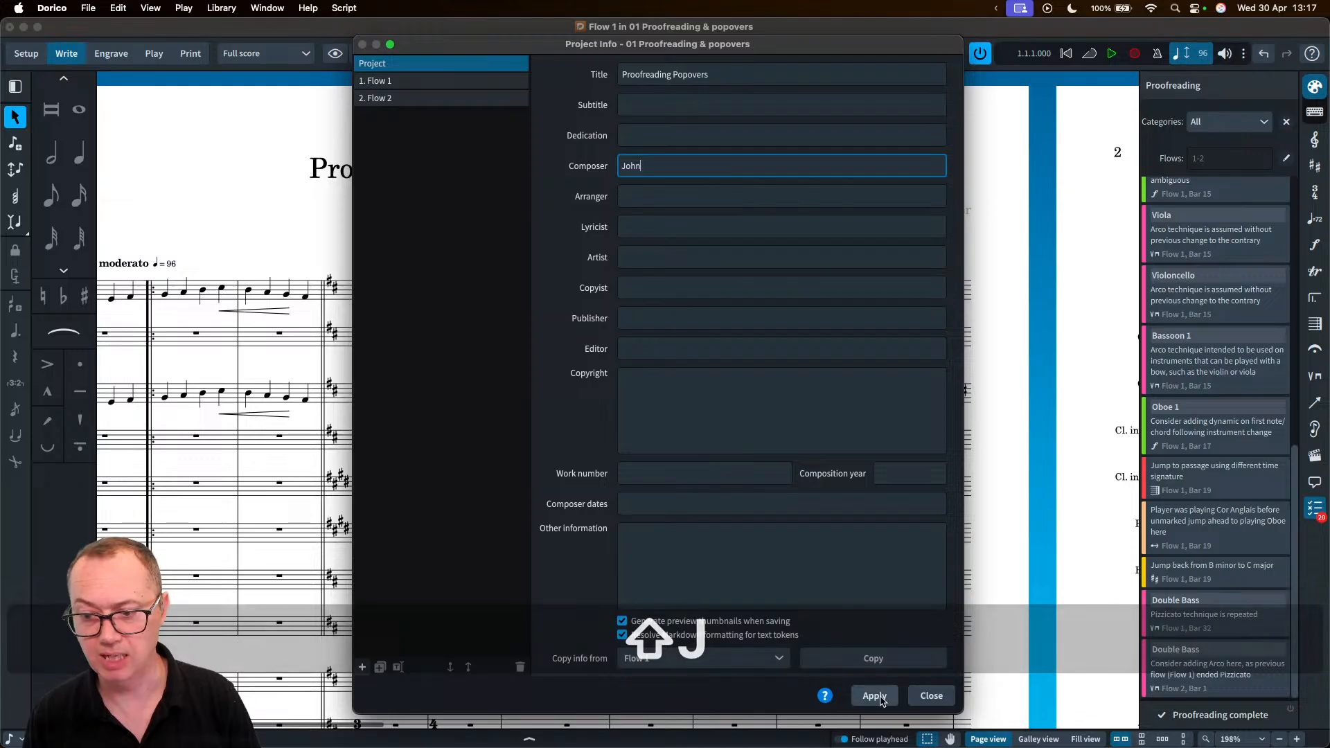
left_click(932, 697)
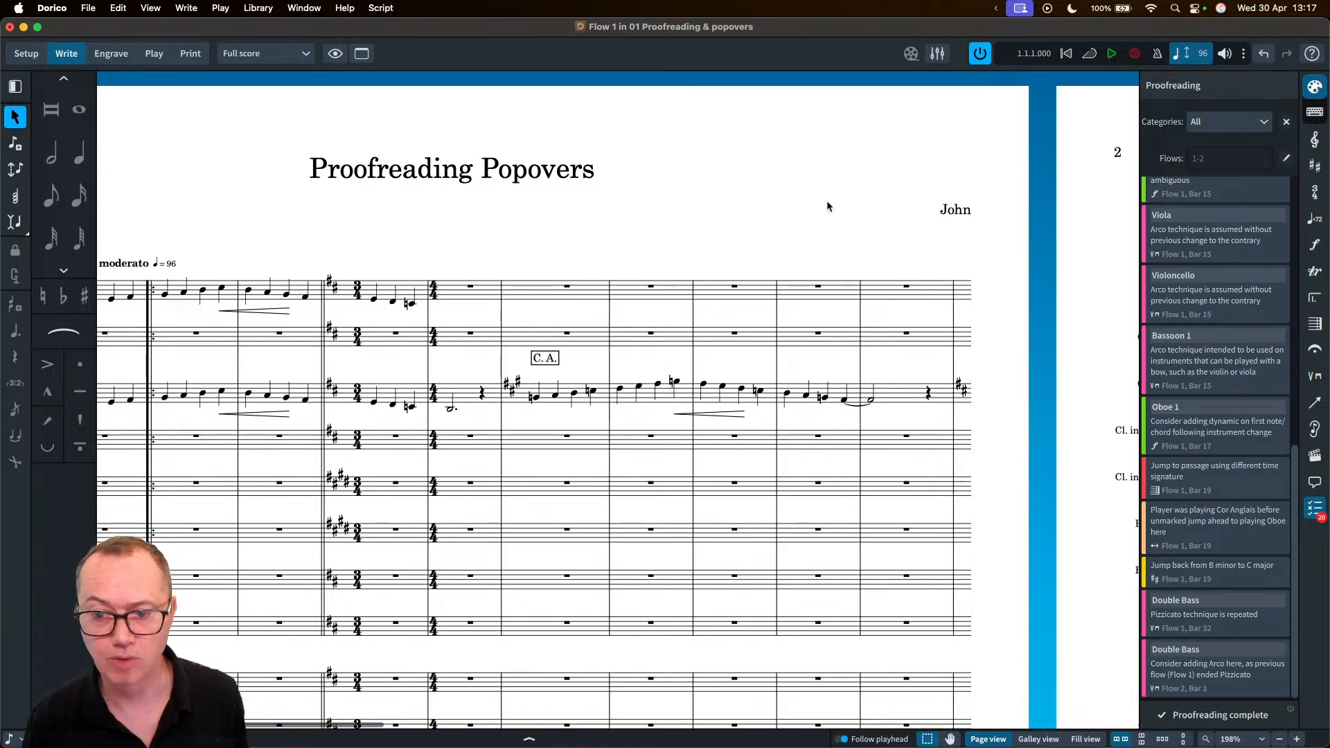
- Open the instrument name settings from the Flute 1 and Clarinet in B♭ 1 staff labels and cancel both without changes
scroll(640, 225, "left", 5)
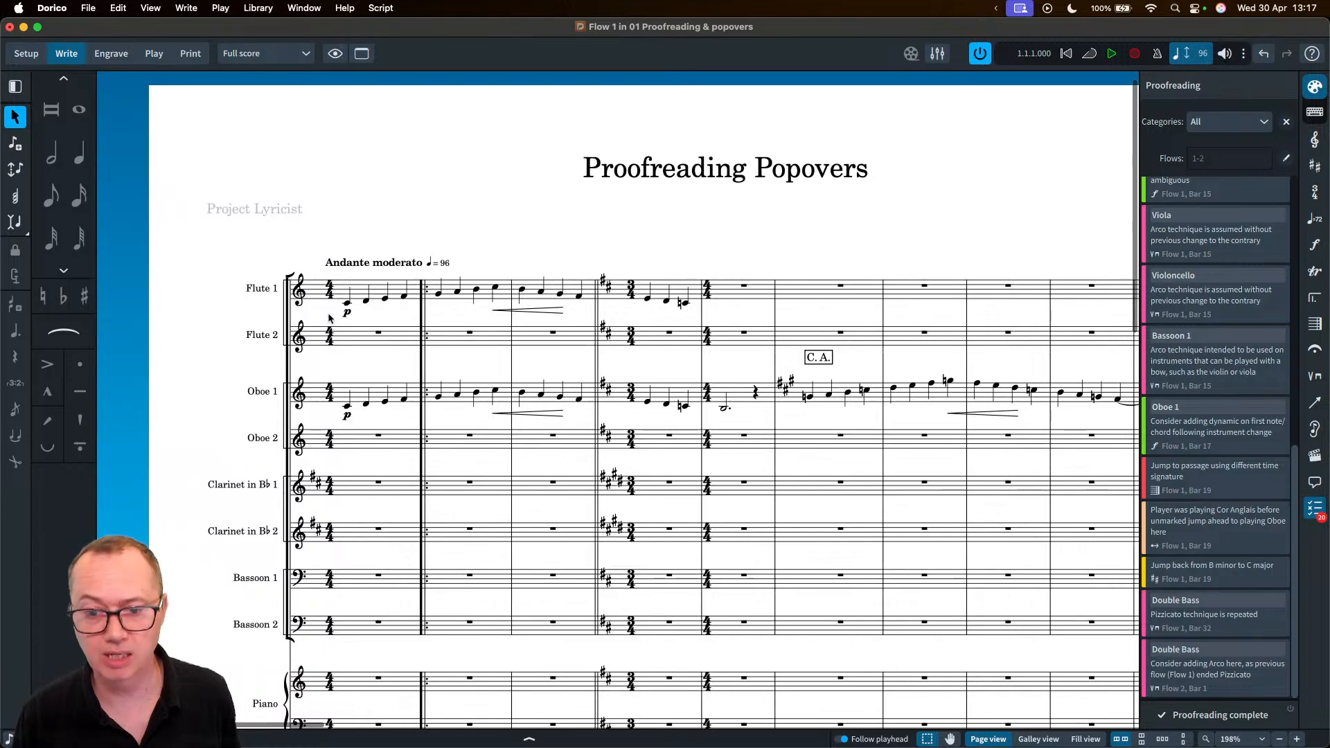
scroll(260, 292, "up", 1)
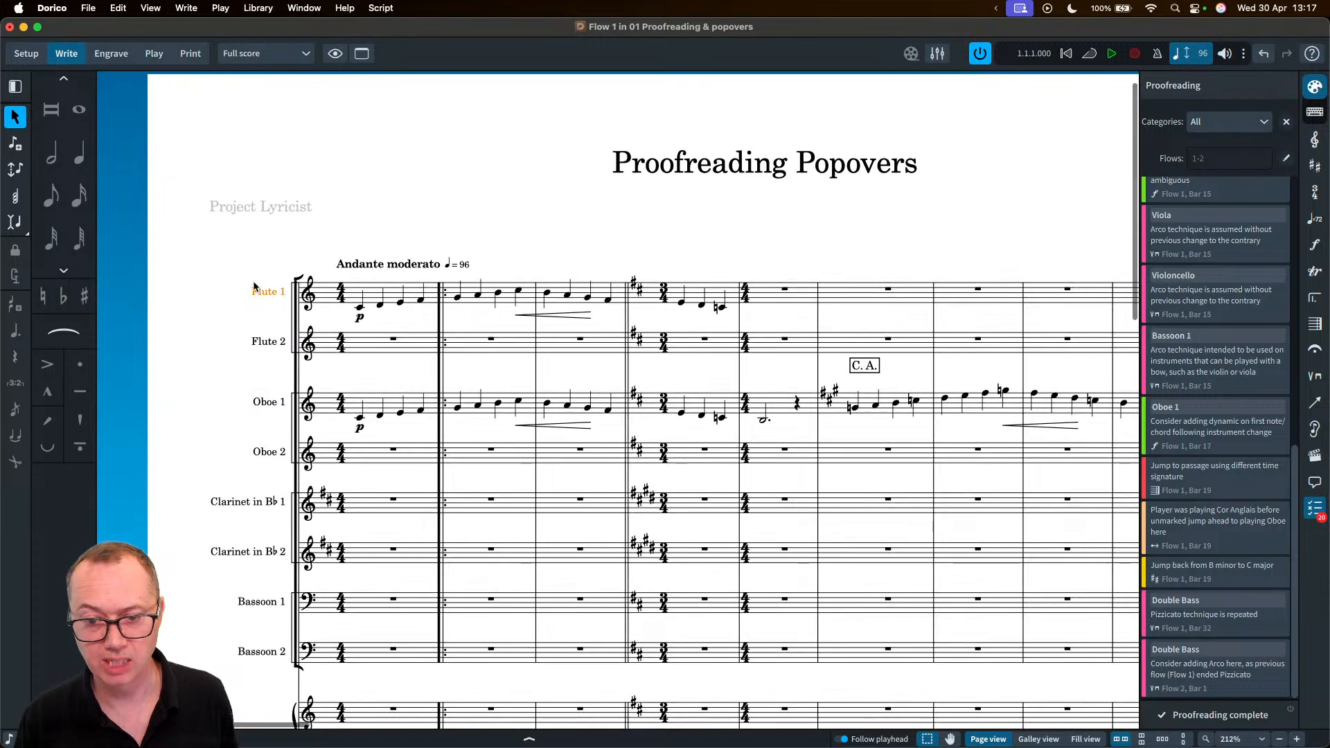
double_click(259, 293)
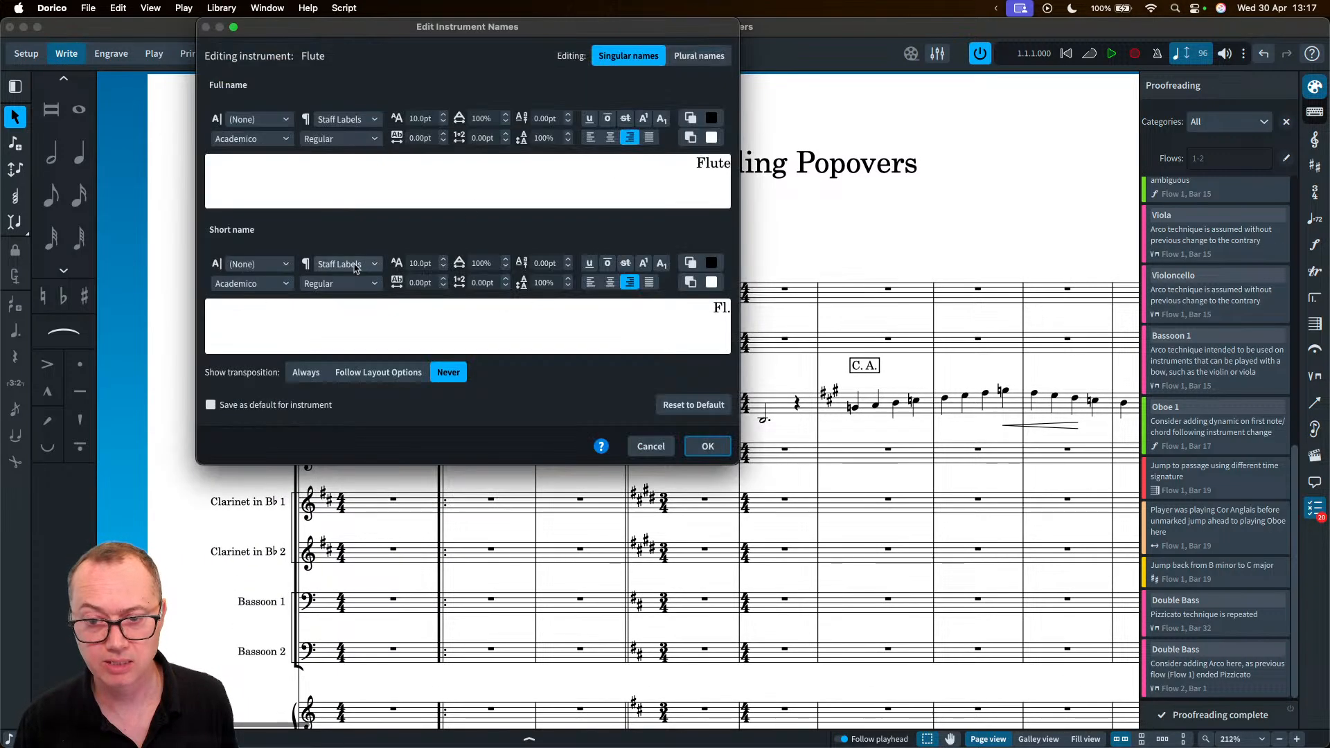
left_click(651, 446)
double_click(256, 501)
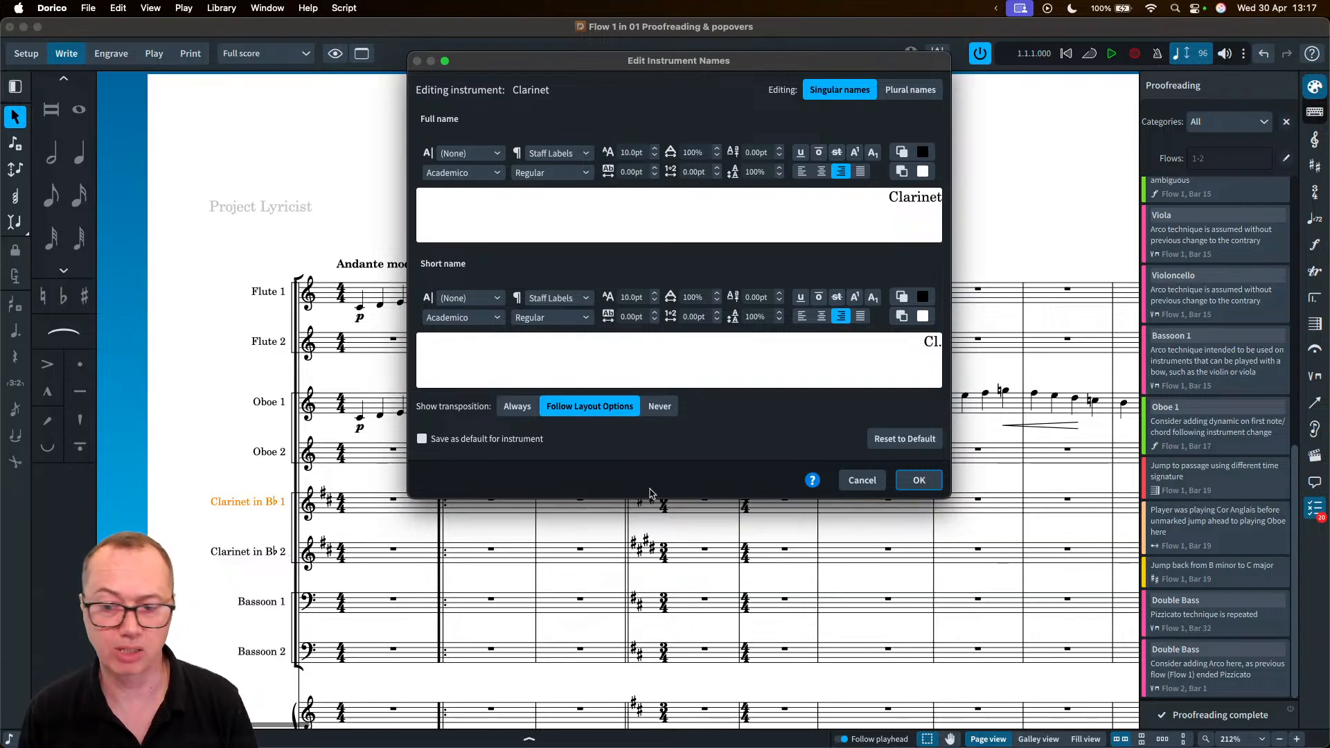
left_click(863, 481)
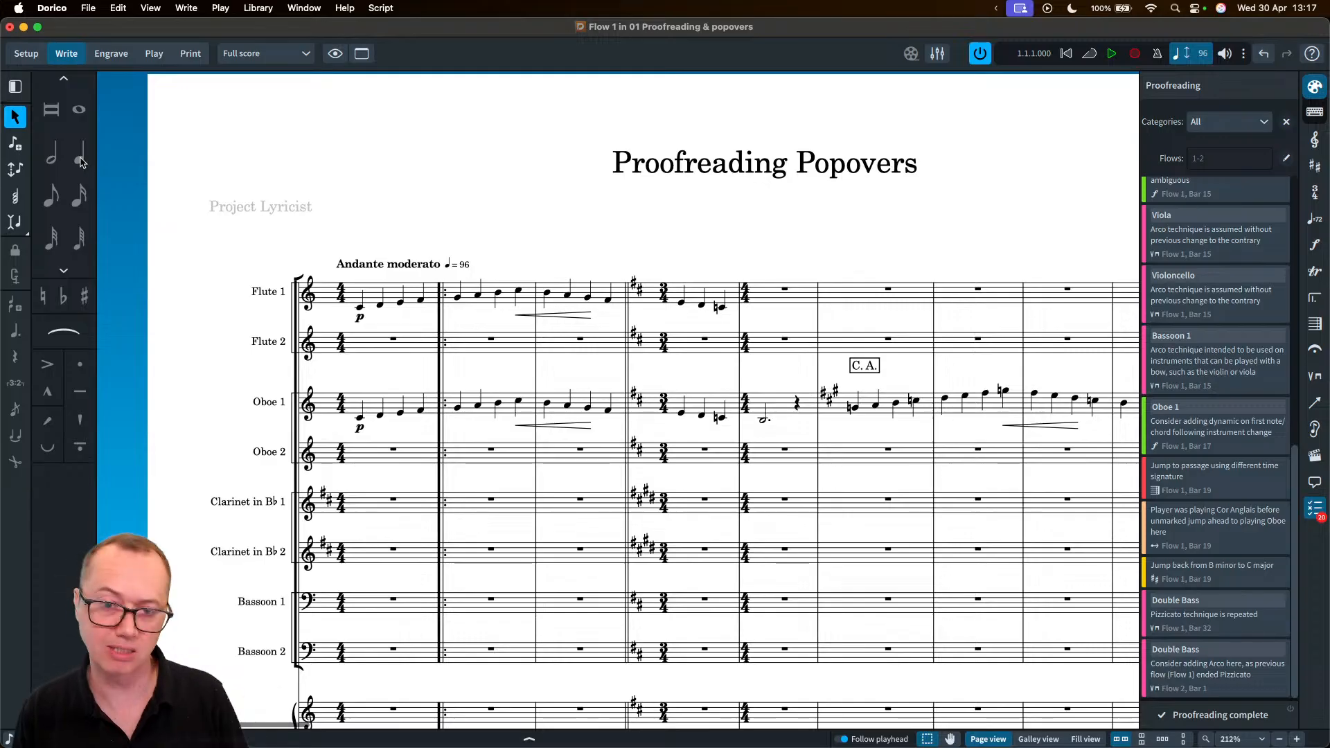
- View the instruments held by the first clarinet player in Setup mode and return to Write mode
left_click(26, 53)
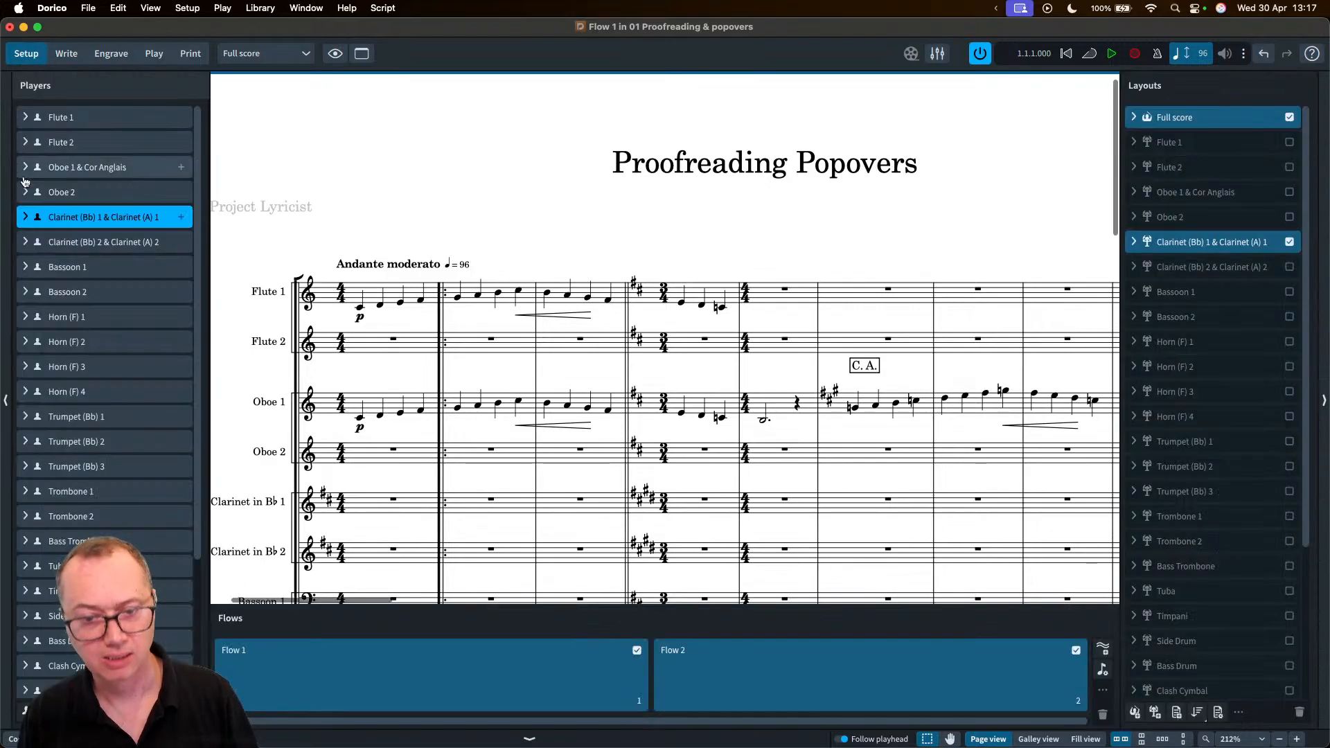
left_click(26, 219)
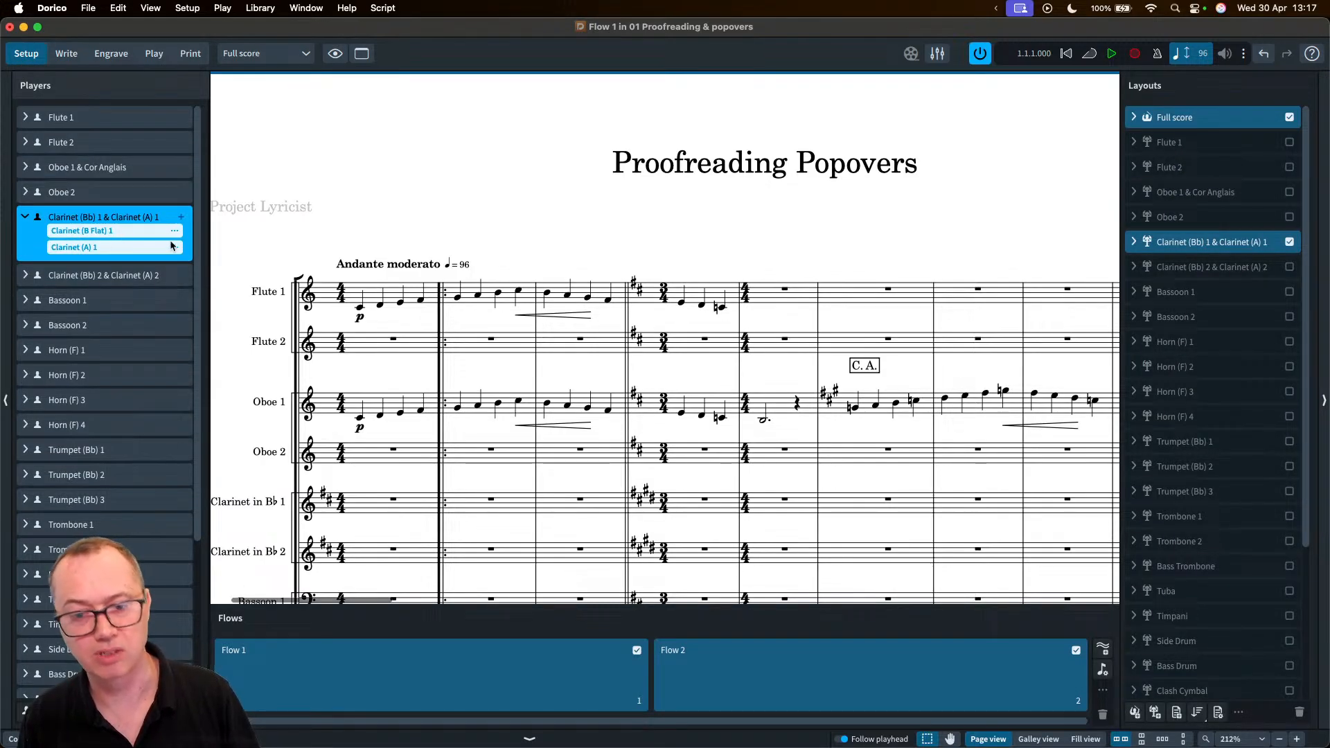
left_click(26, 217)
left_click(66, 61)
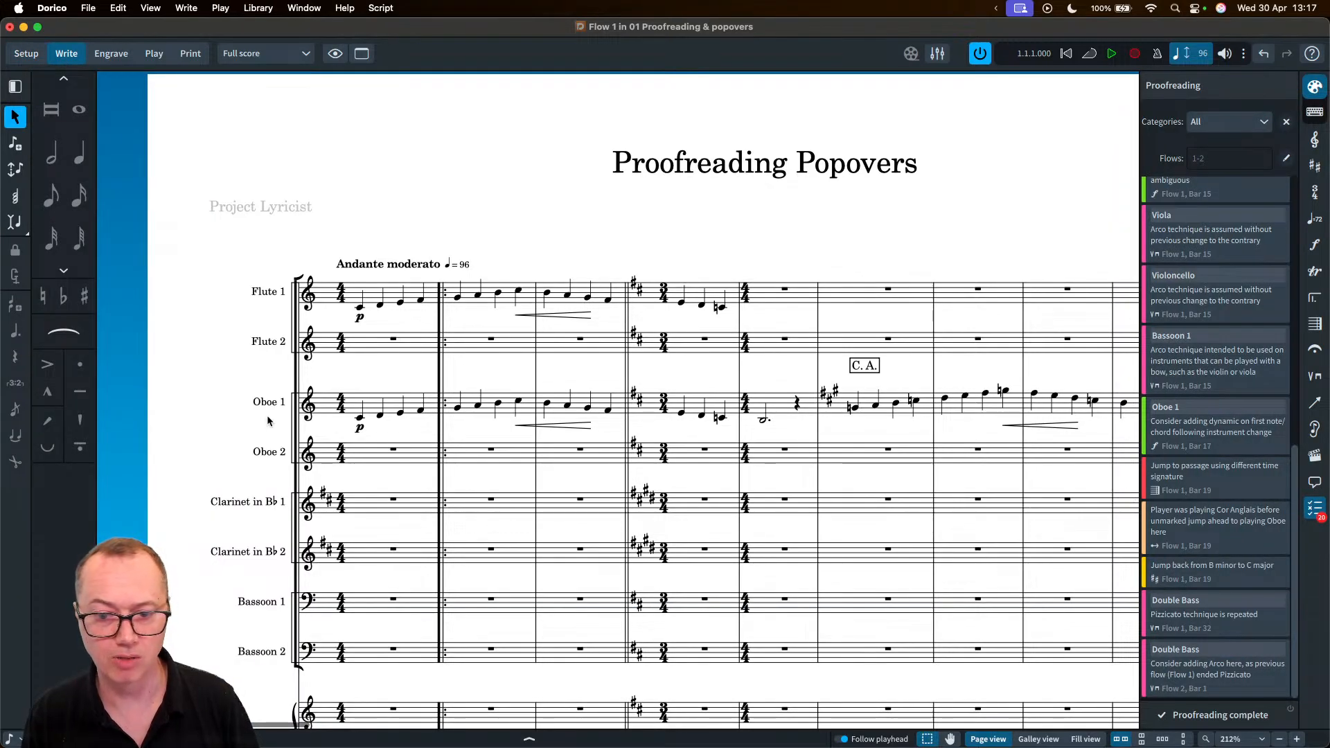
- Select the Oboe 1 staff label in Flow 1 and examine the staves at the start of Flow 2 on page 4
double_click(268, 409)
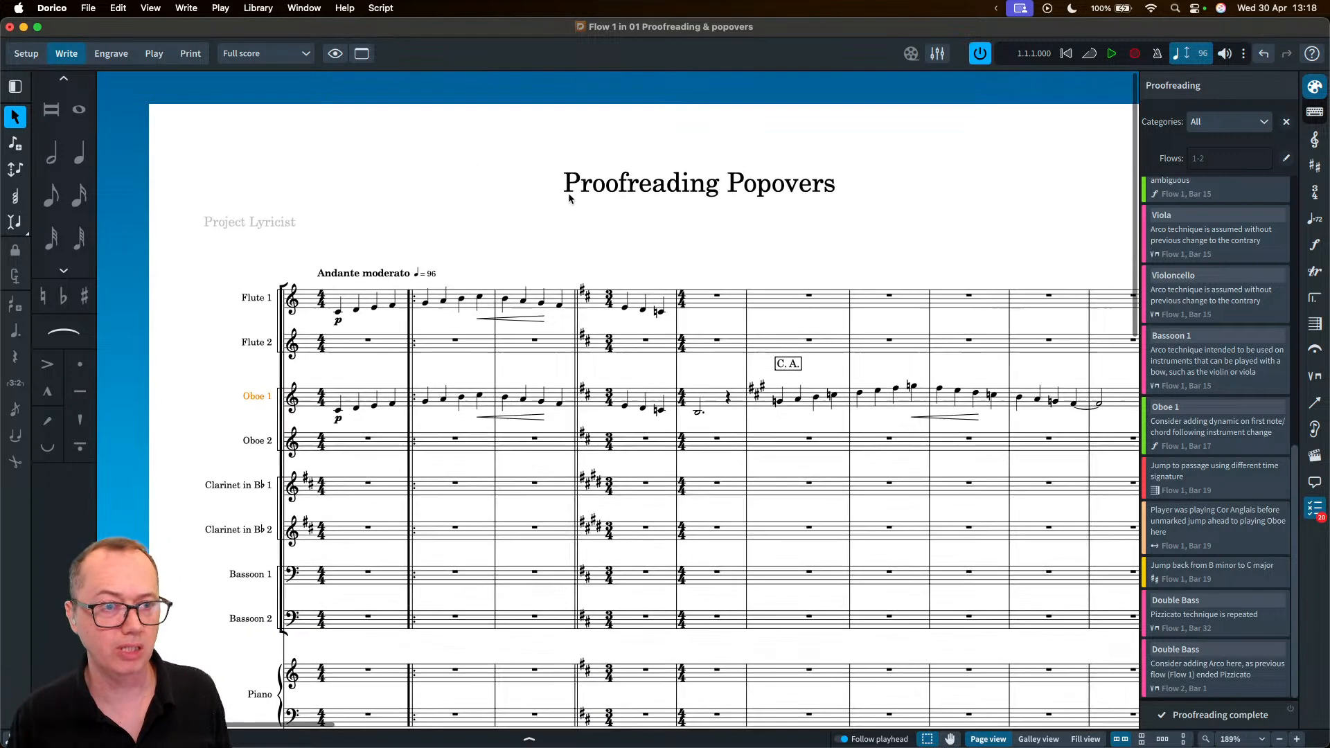
scroll(568, 198, "right", 20)
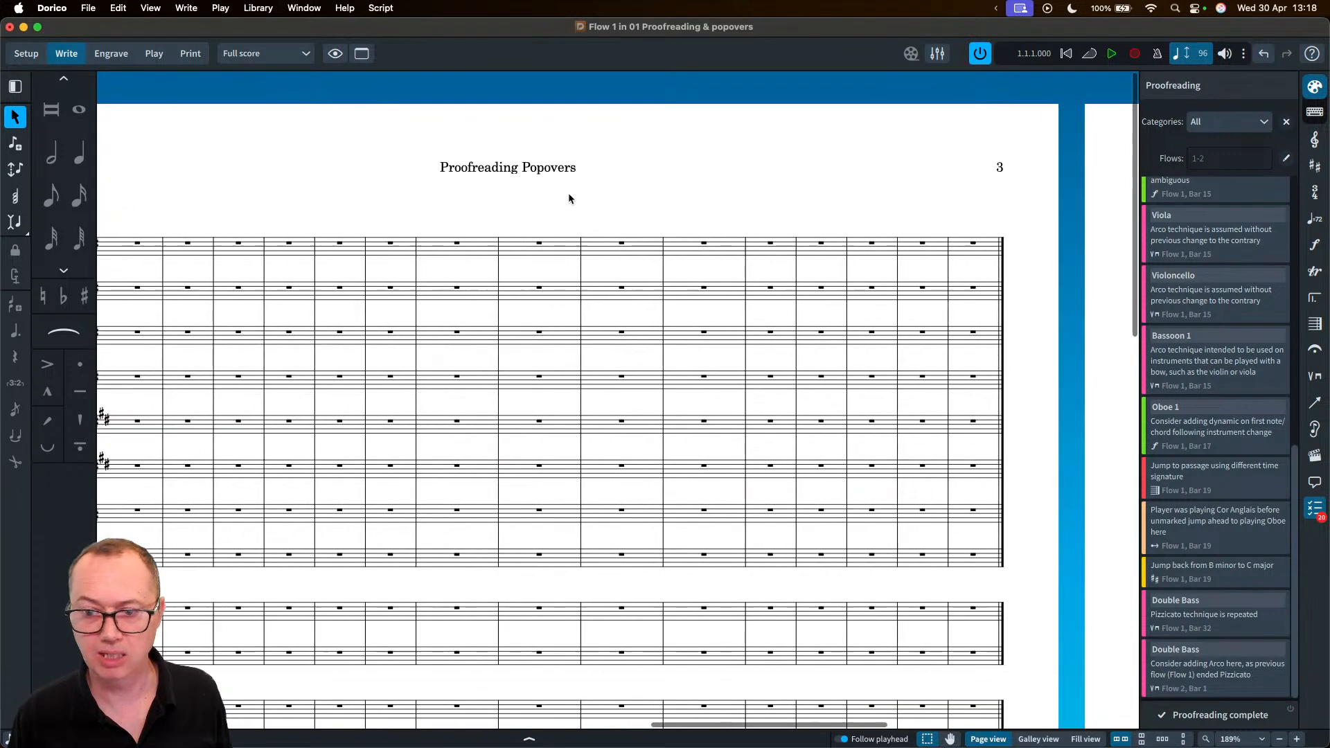
scroll(569, 198, "right", 15)
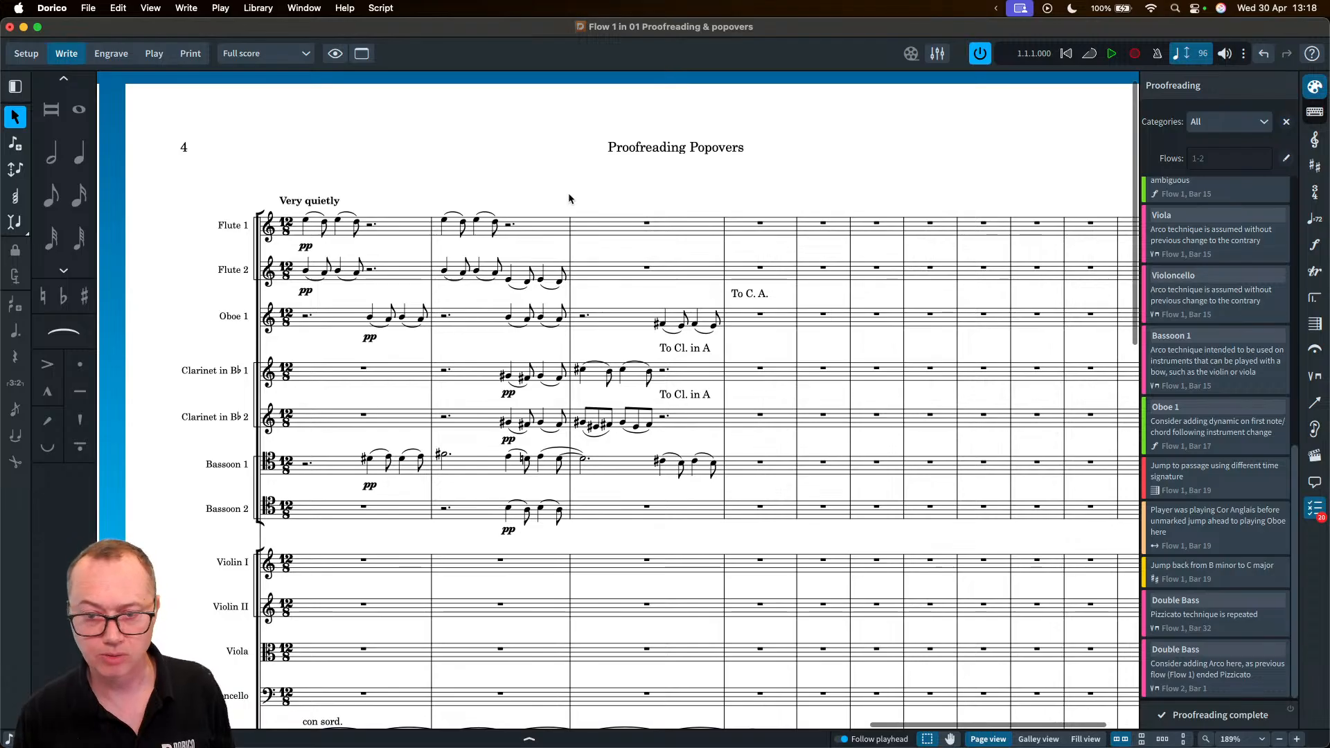
scroll(562, 191, "down", 2)
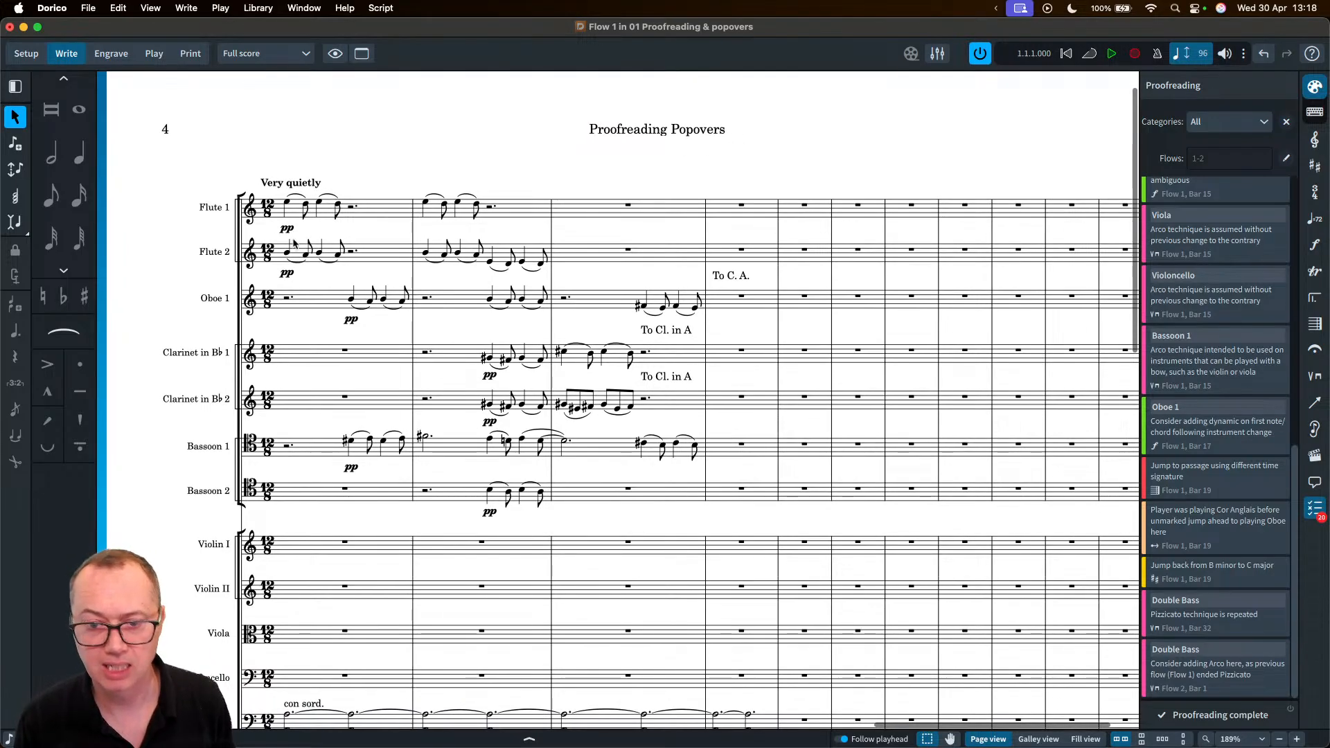
scroll(295, 235, "down", 3)
scroll(295, 232, "down", 1)
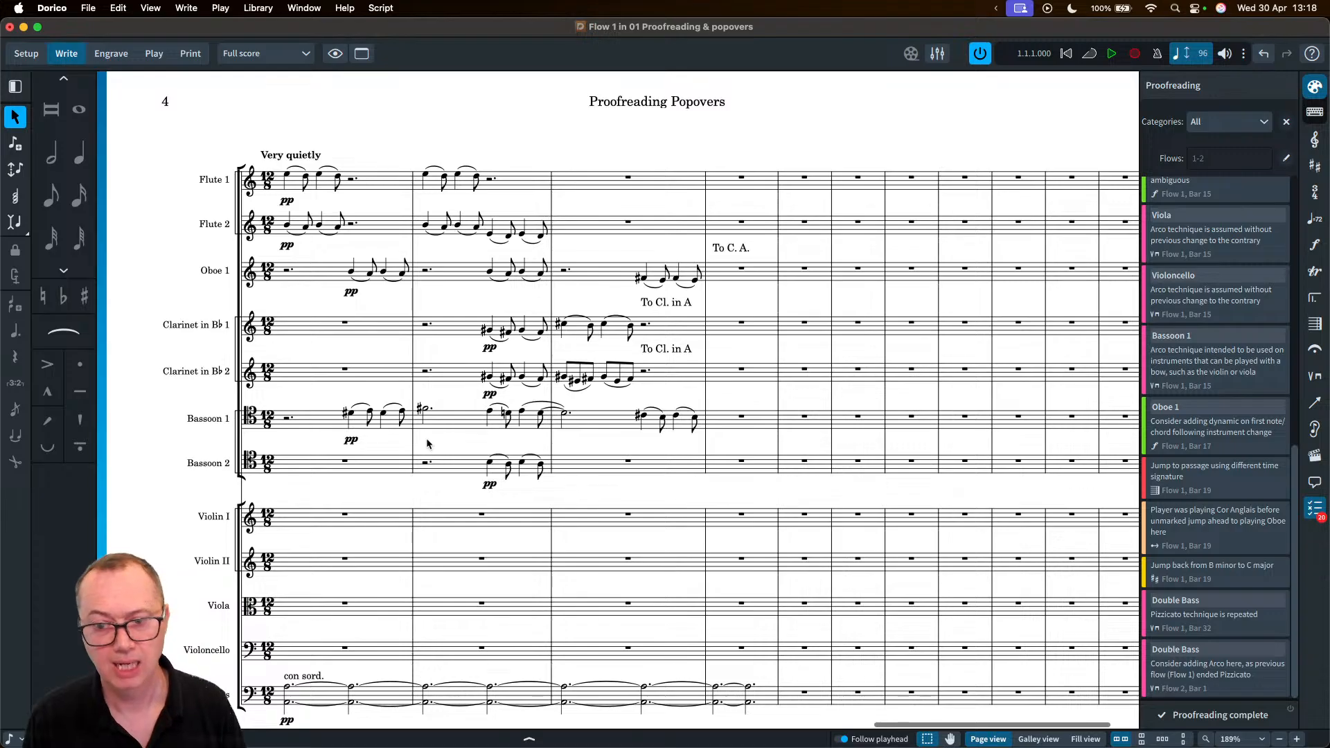
- Check the player list in Setup mode and return to the start of Flow 2 in Write mode
left_click(26, 54)
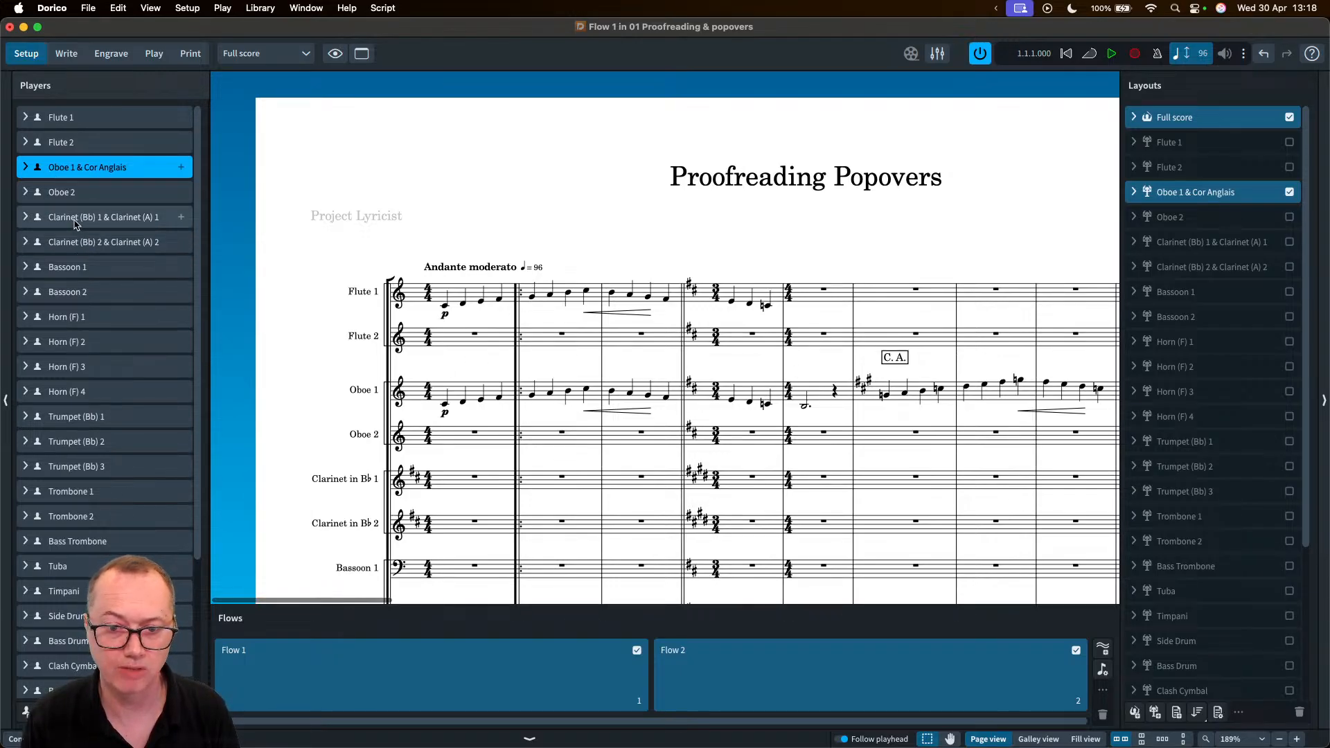
left_click(69, 55)
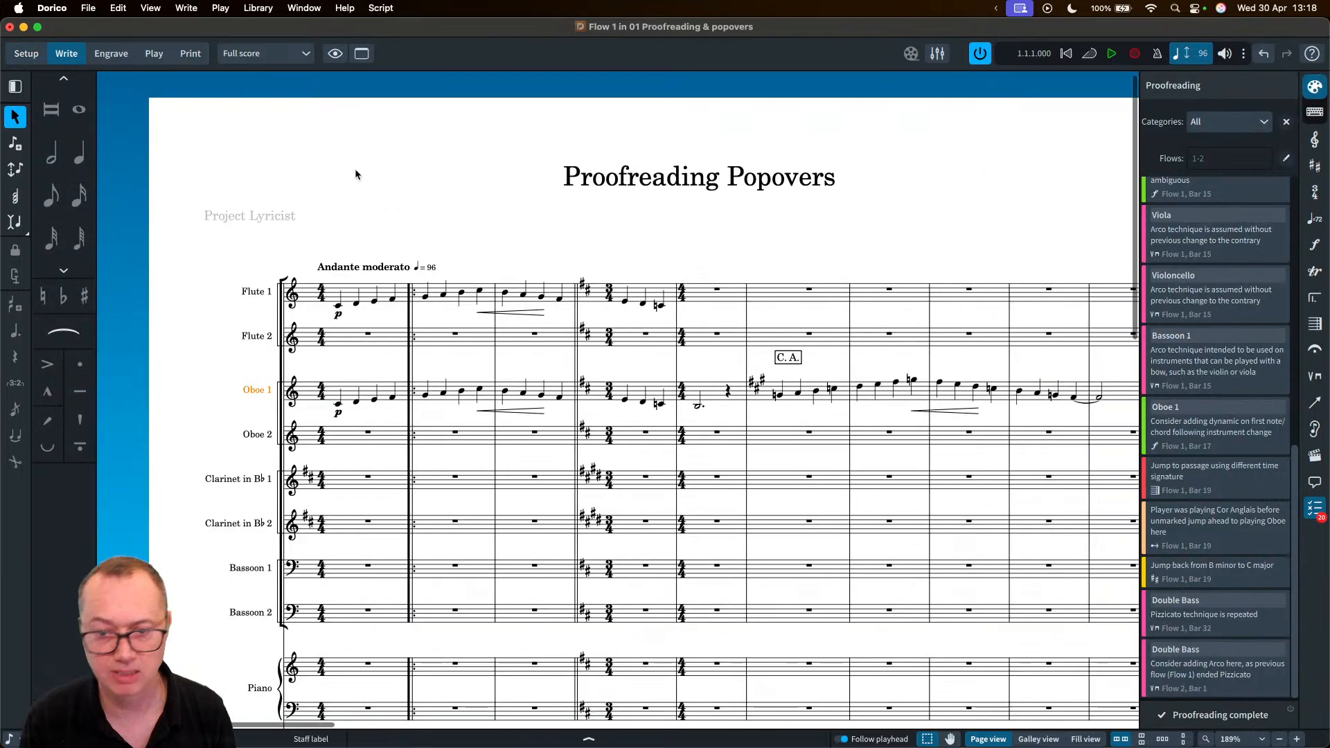
scroll(356, 174, "right", 20)
scroll(356, 174, "left", 1)
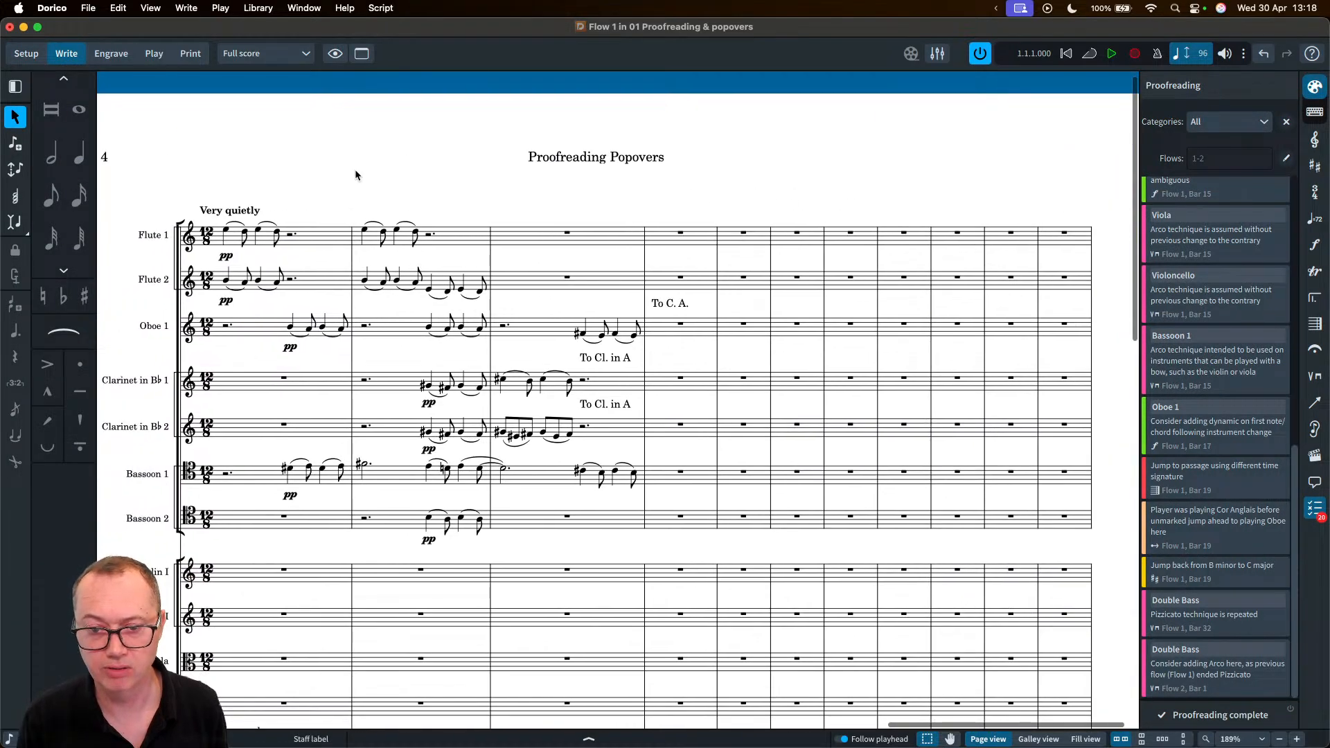
- Turn on condensing for the full score and examine the clarinet instrument change labels across both systems of Flow 2
left_click(356, 175)
key("shift+super+c")
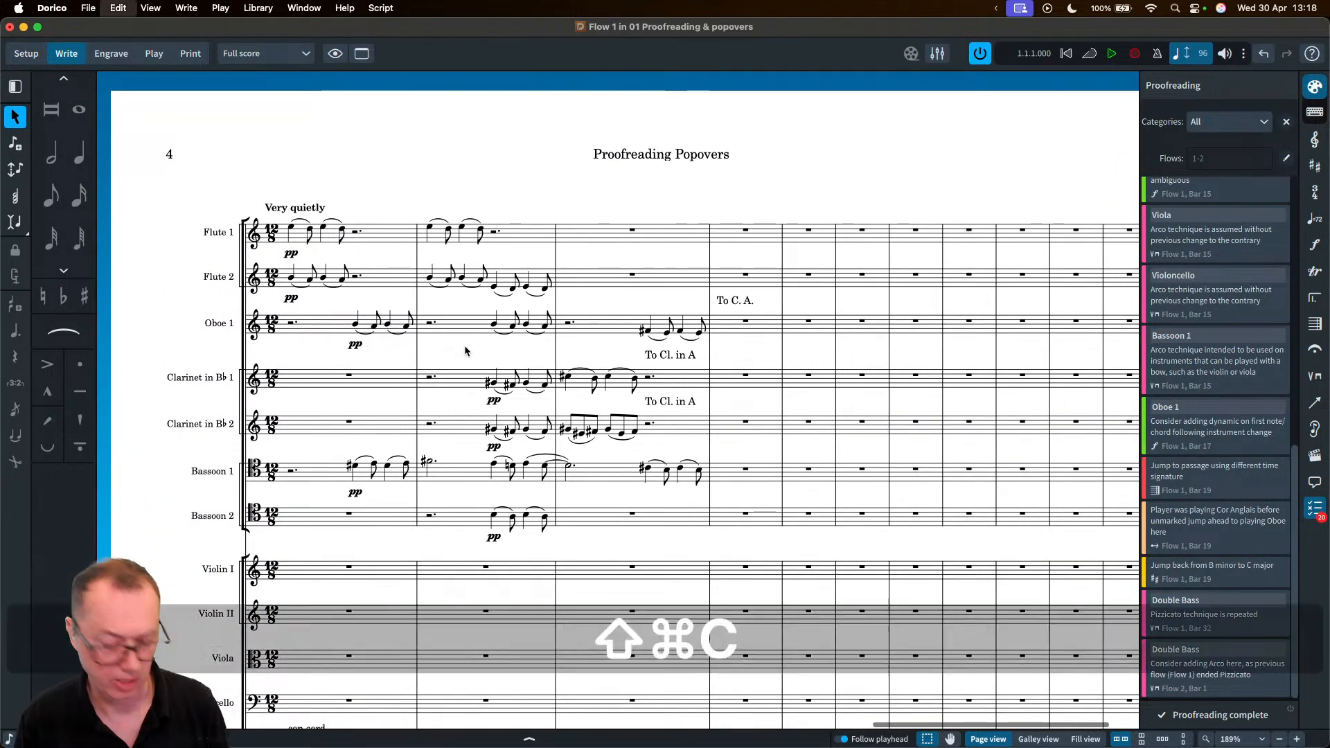
scroll(465, 354, "left", 3)
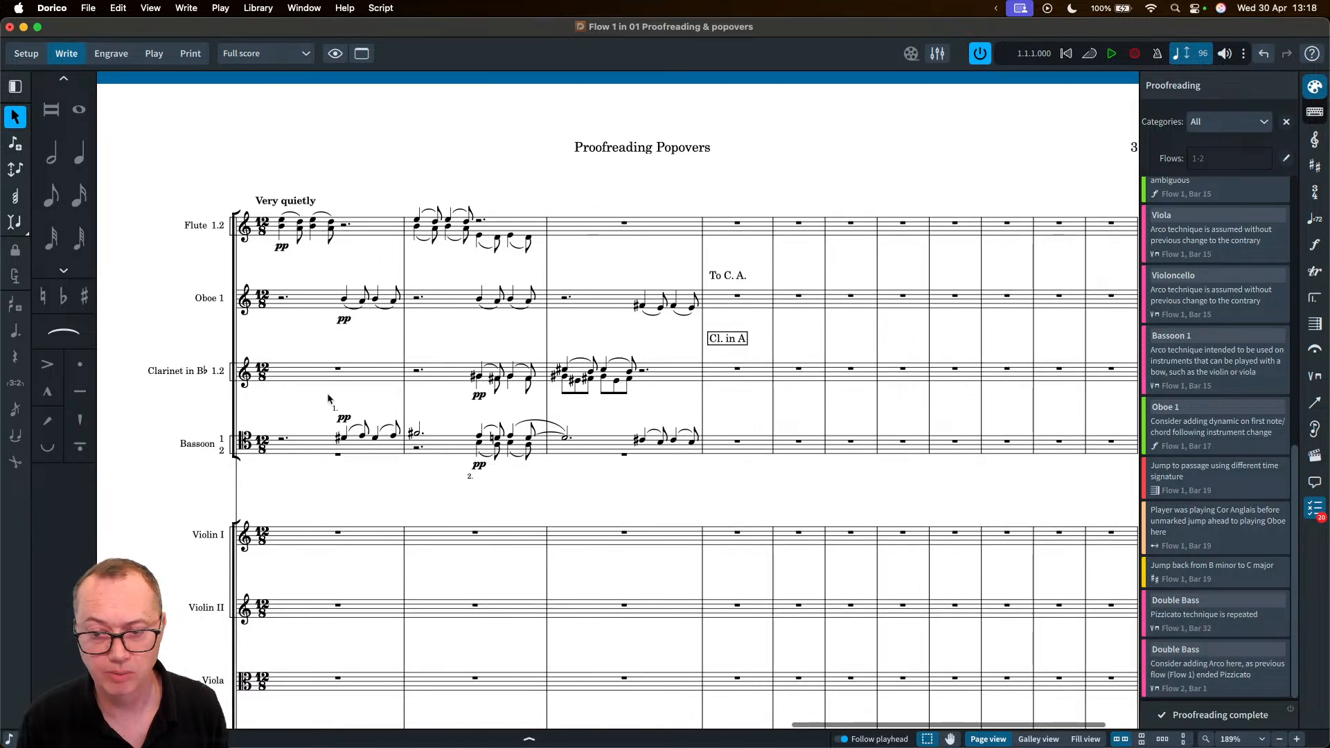
scroll(337, 397, "down", 10)
scroll(337, 397, "down", 3)
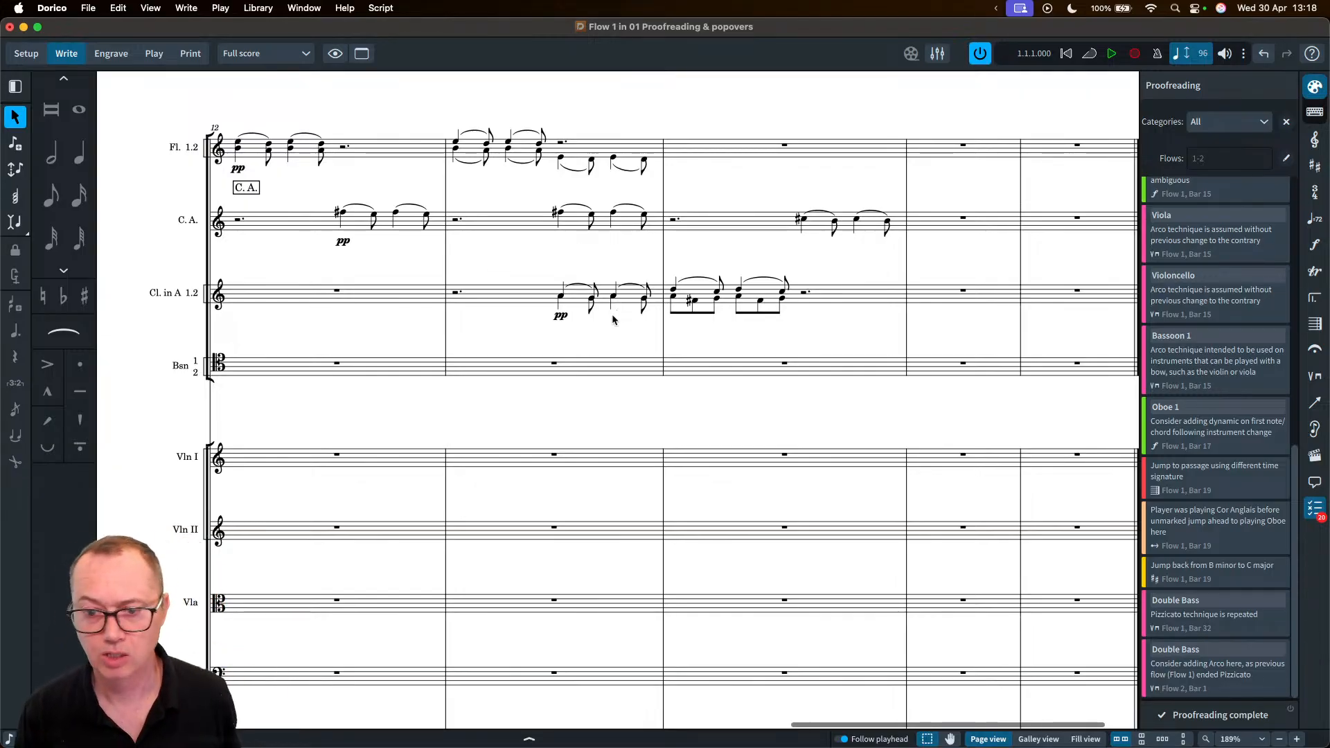
scroll(613, 320, "up", 7)
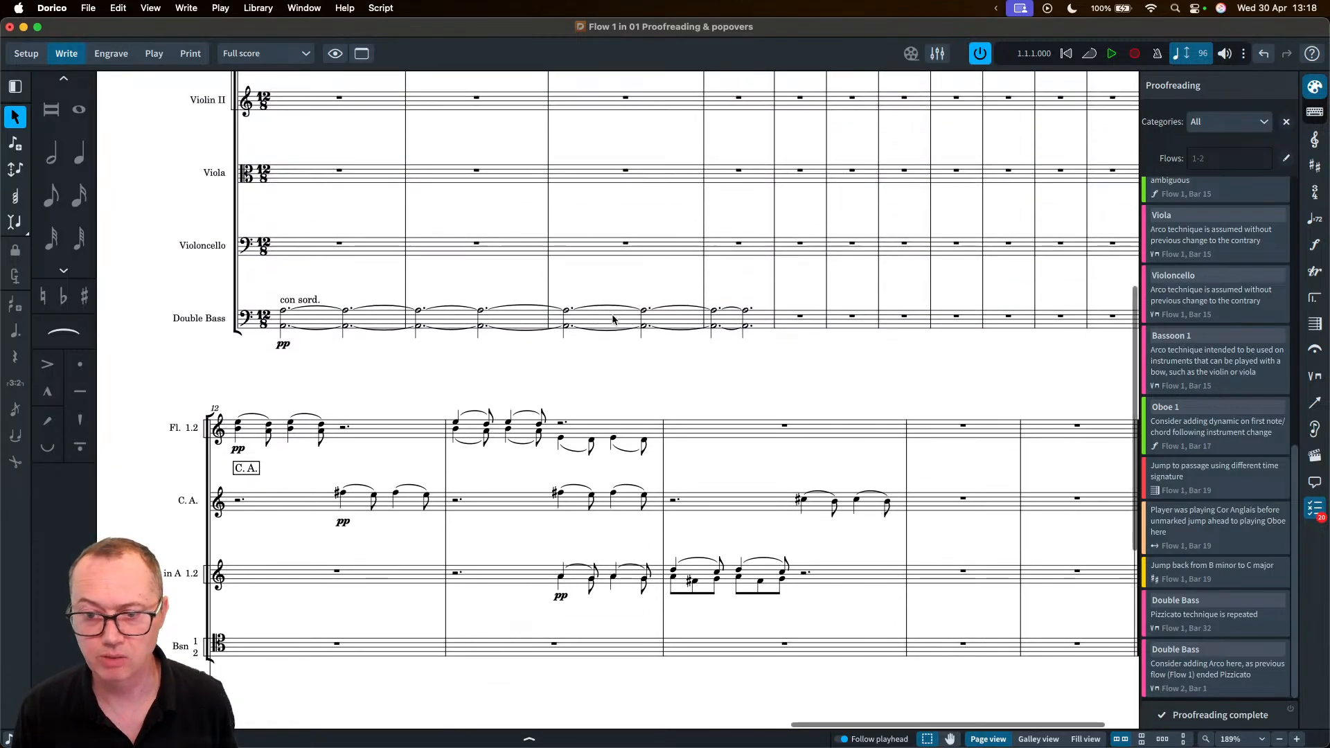
scroll(612, 320, "up", 4)
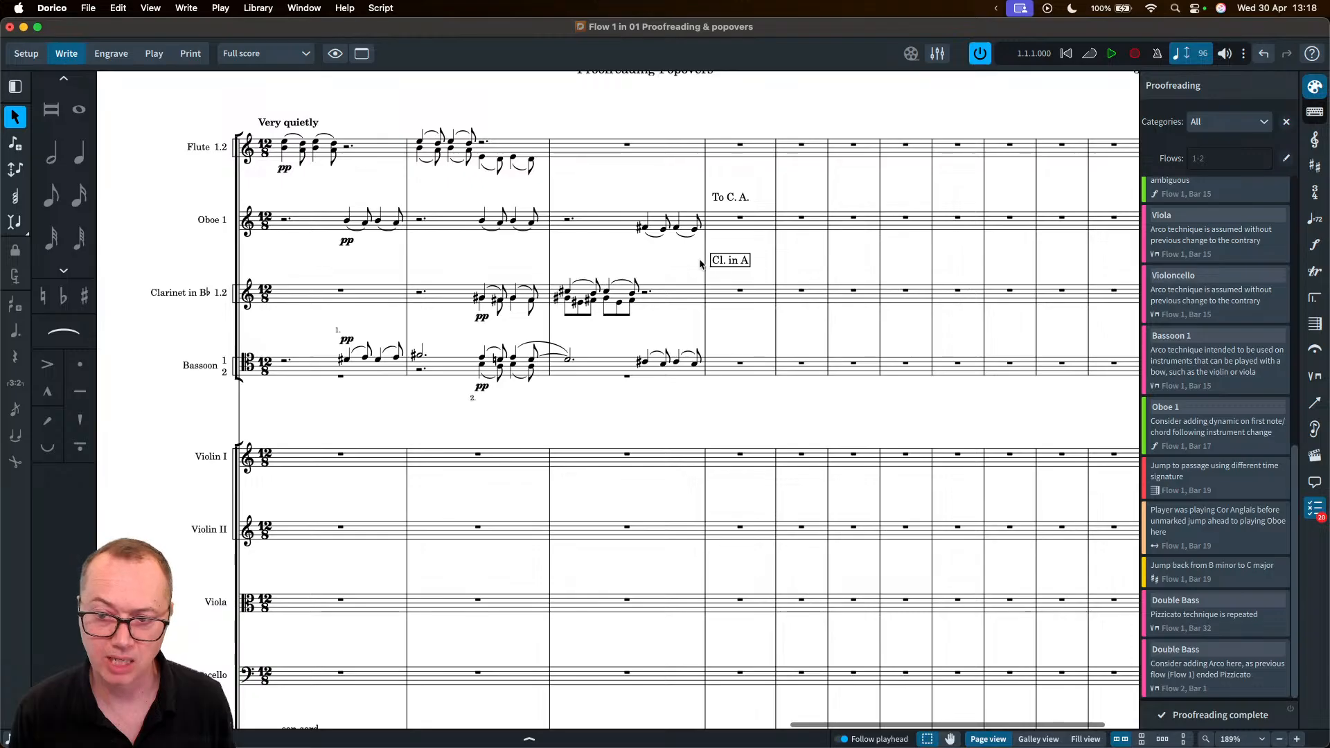
- Turn on showing only the change of transposition when instruments match for the Full score layout and apply it
key("shift+super+l")
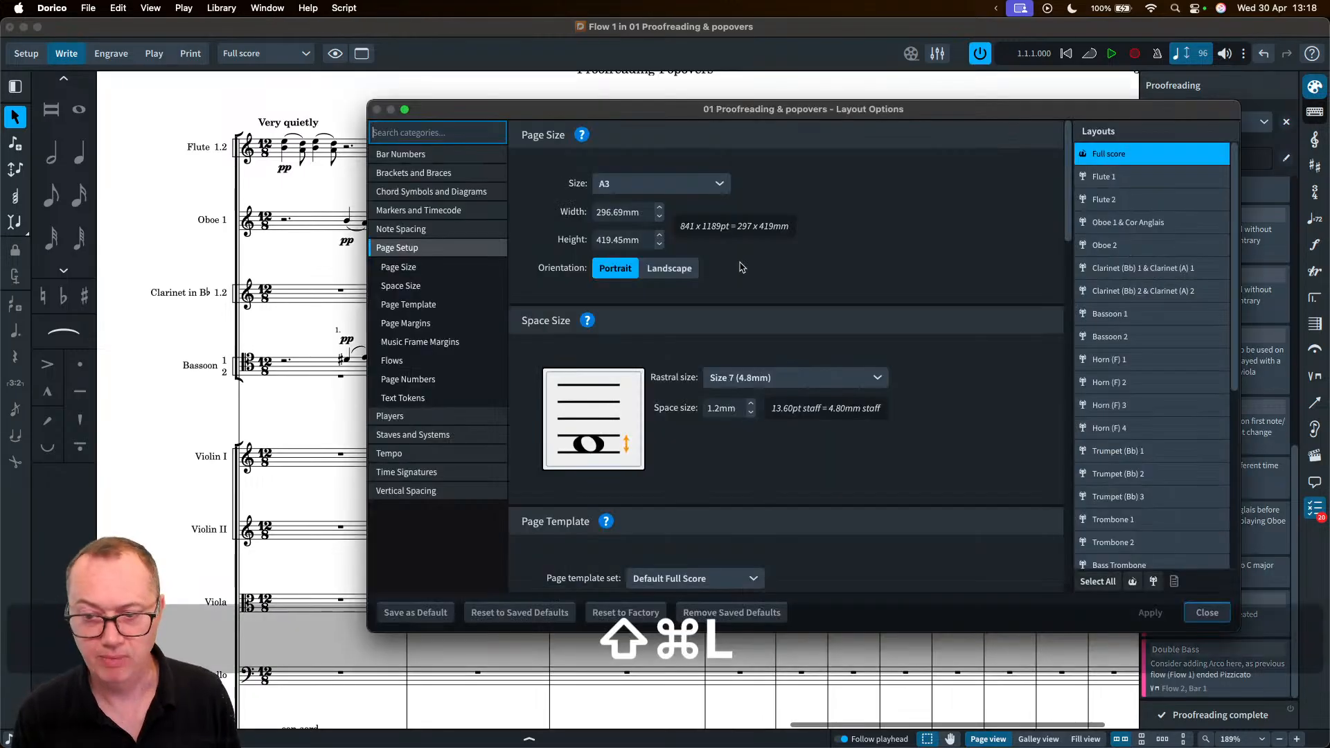
left_click(419, 416)
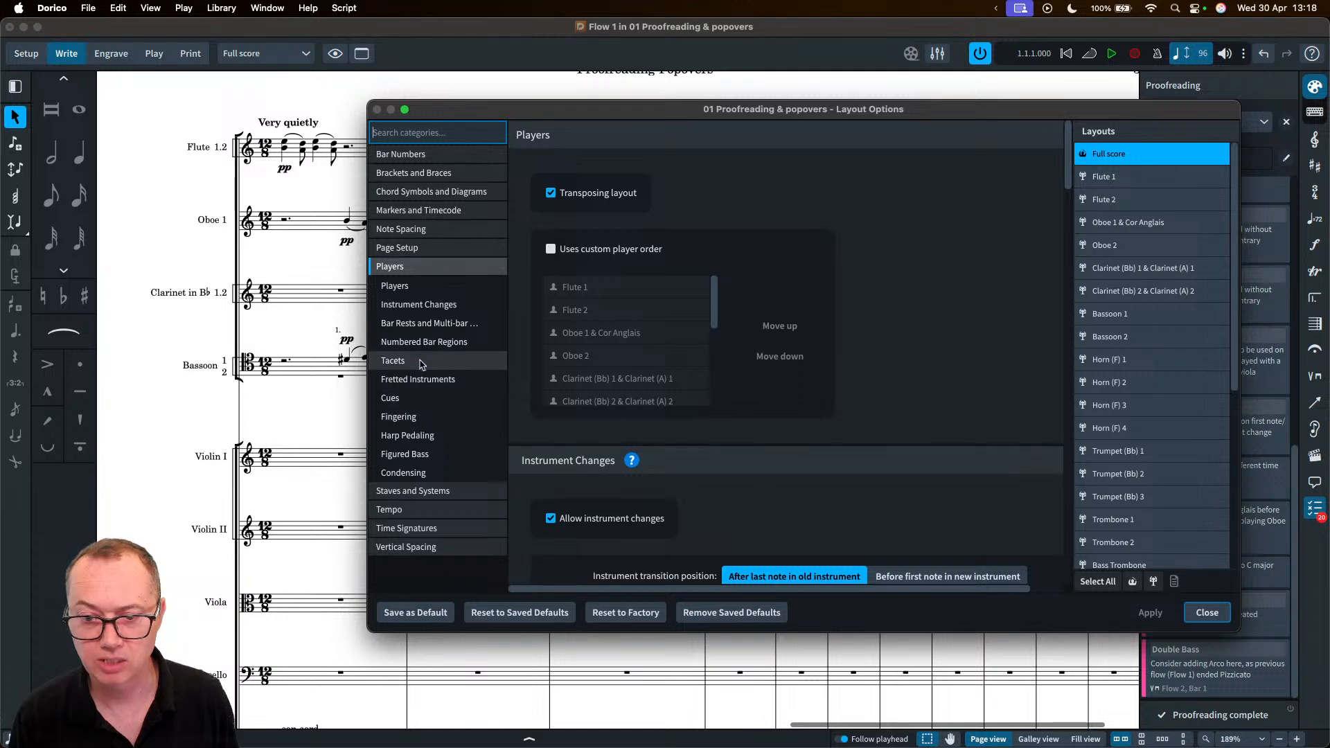
left_click(439, 306)
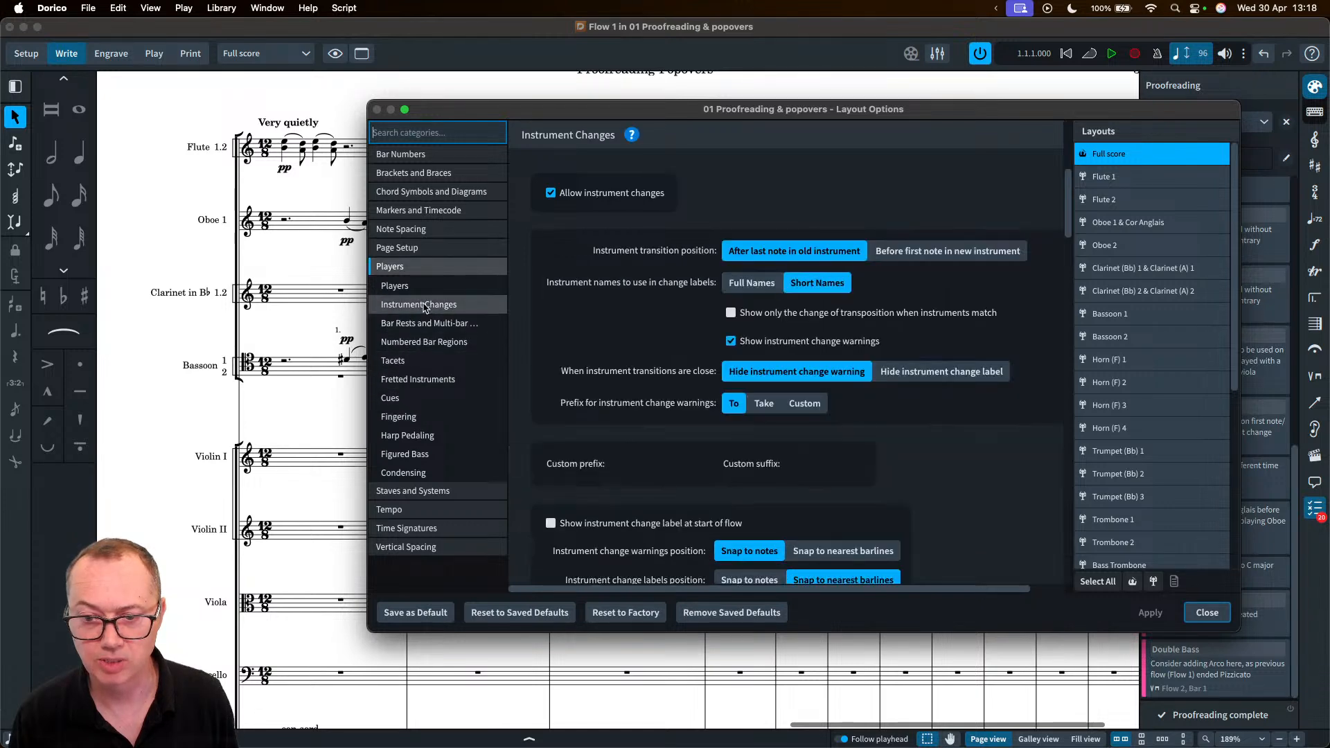
left_click(824, 316)
left_click(1150, 612)
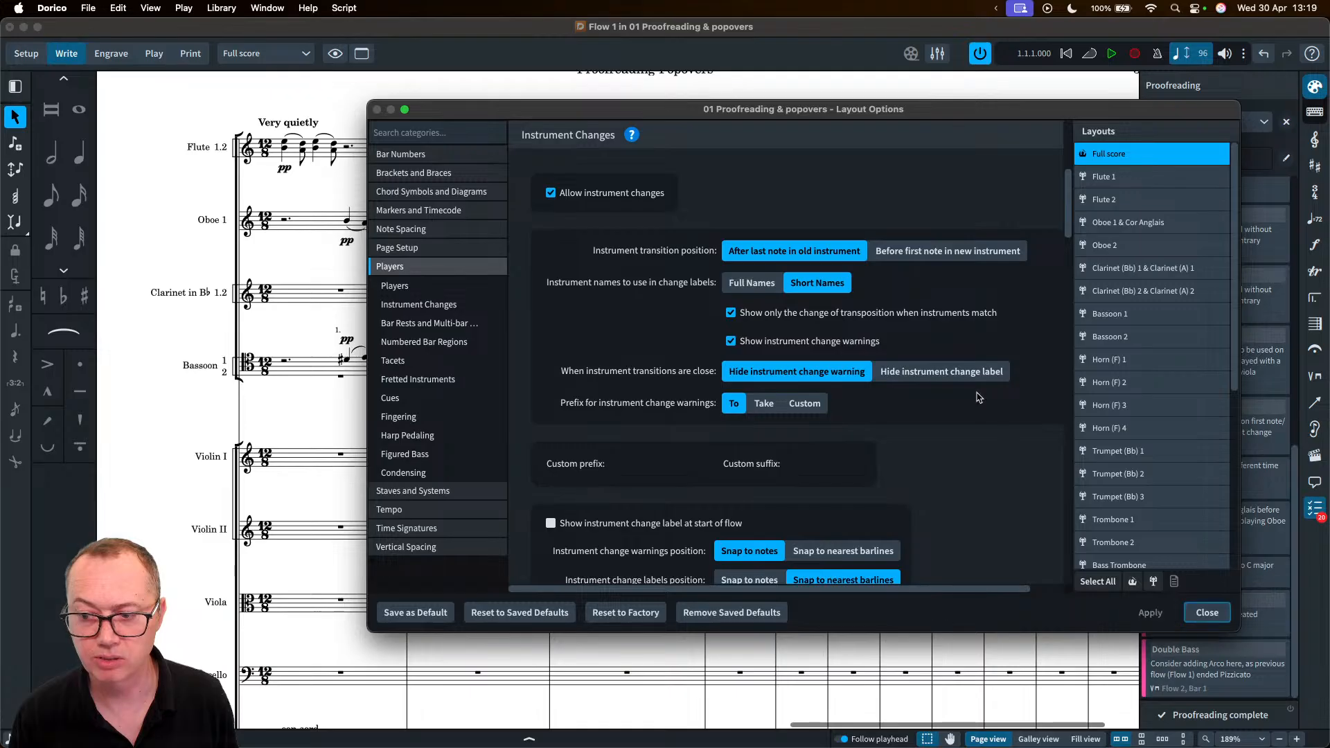
- Turn the transposition-only change label option back off for the Full score layout, apply it and close the layout options
left_click_drag(752, 111, 734, 152)
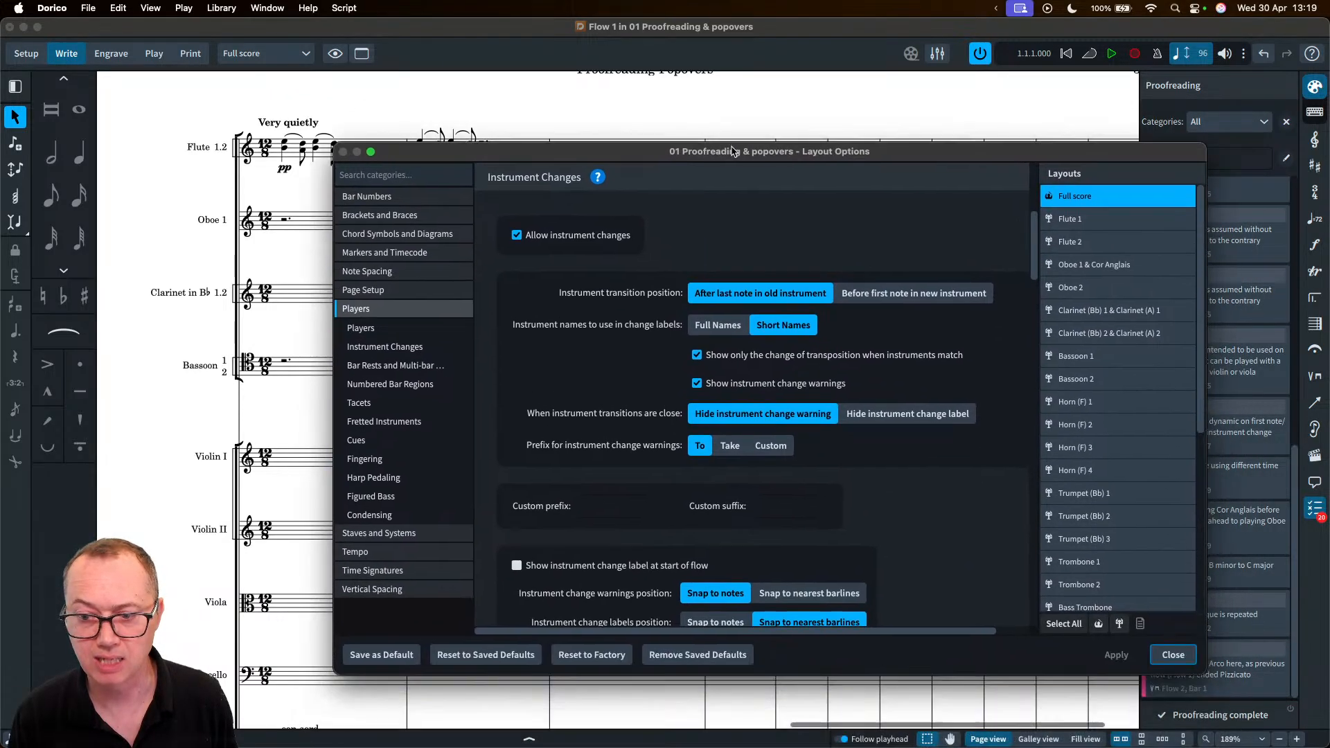
left_click(727, 355)
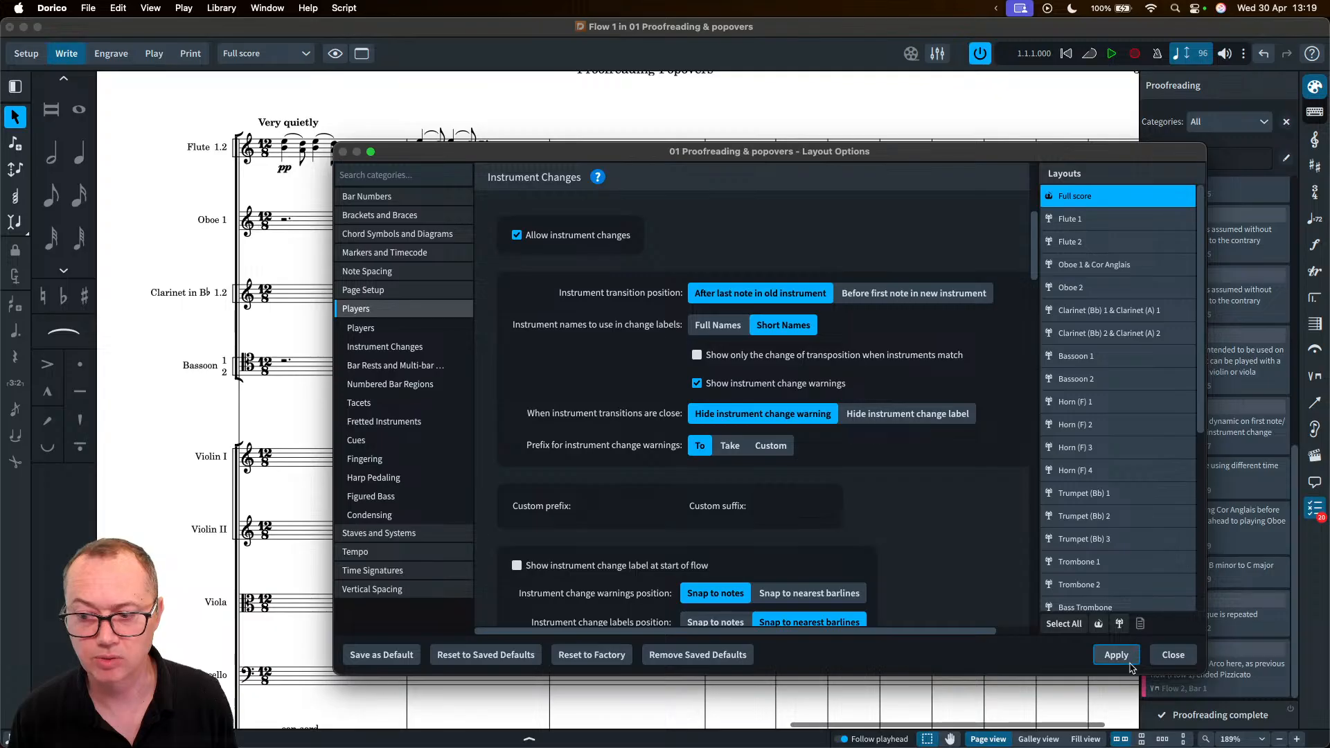
left_click(1116, 655)
left_click(1173, 654)
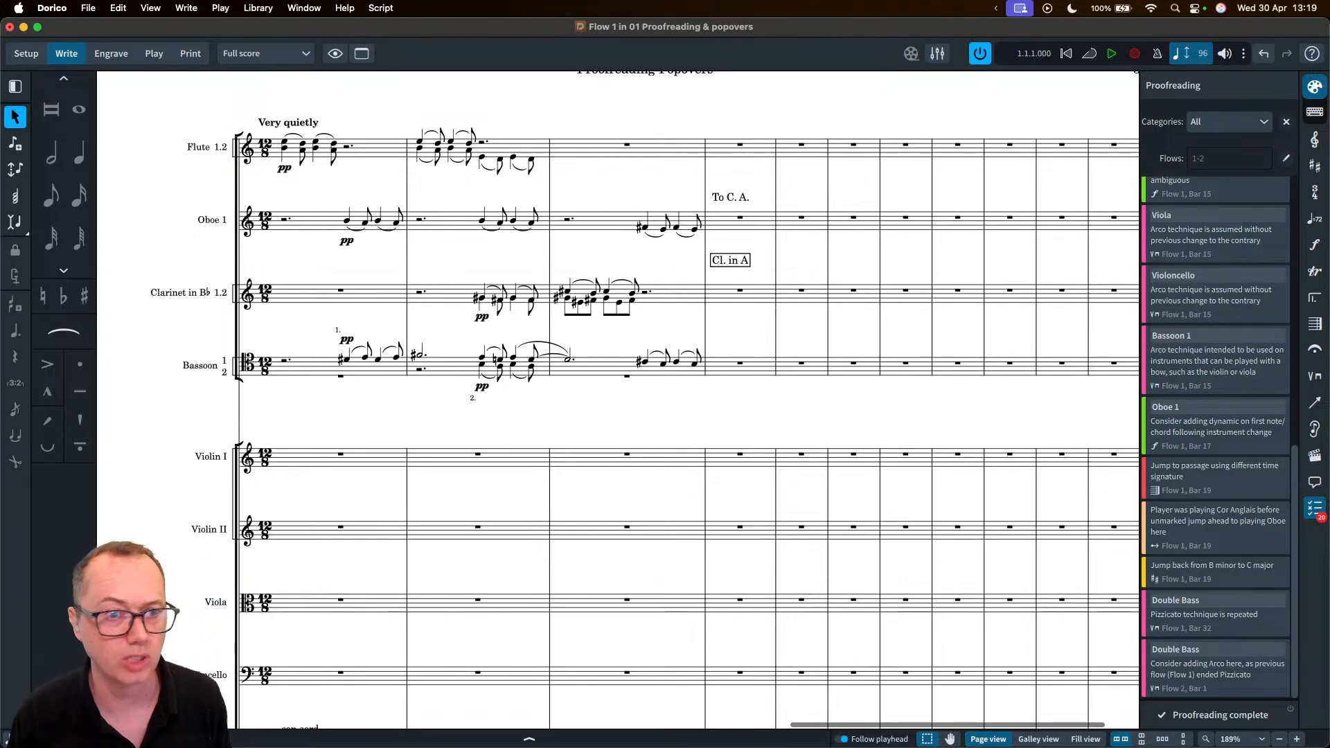
- Return to the first page of Flow 1 and switch to the 02 Streaming2 project
scroll(572, 248, "up", 3)
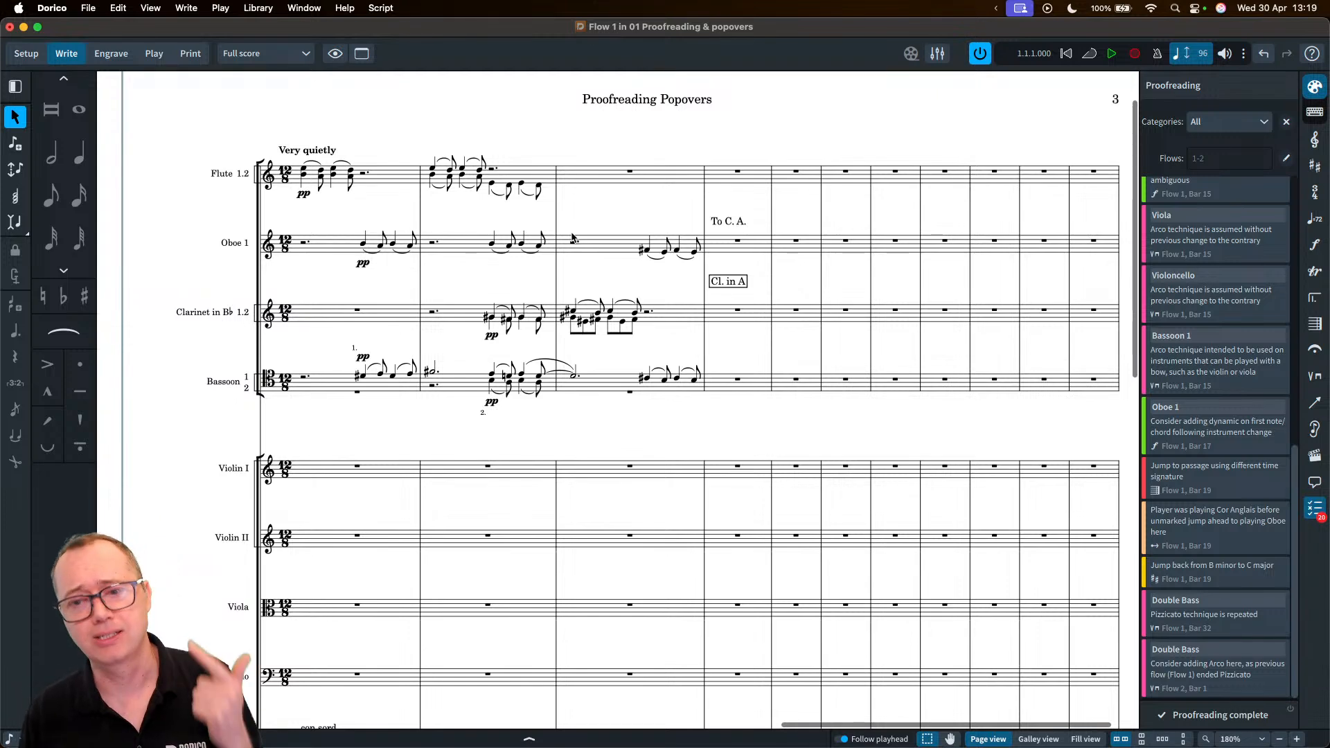
scroll(440, 130, "left", 20)
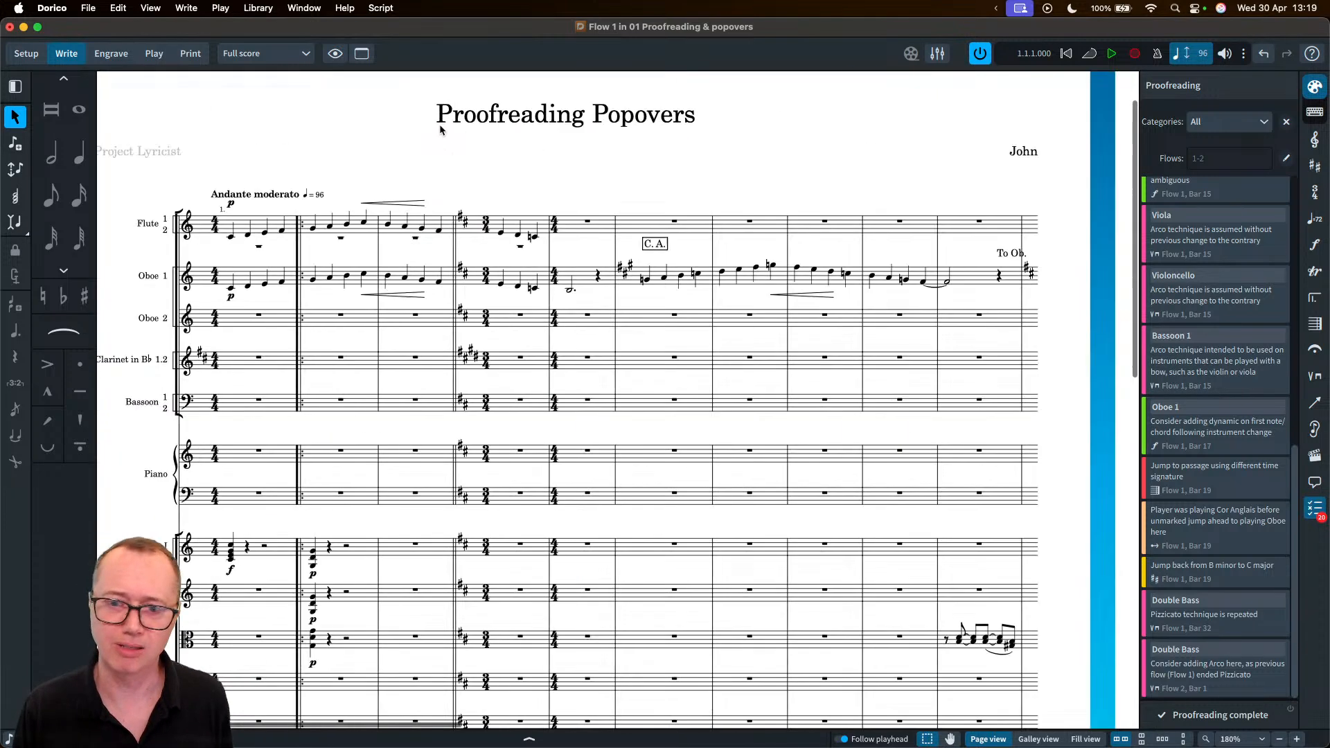
scroll(1008, 137, "right", 2)
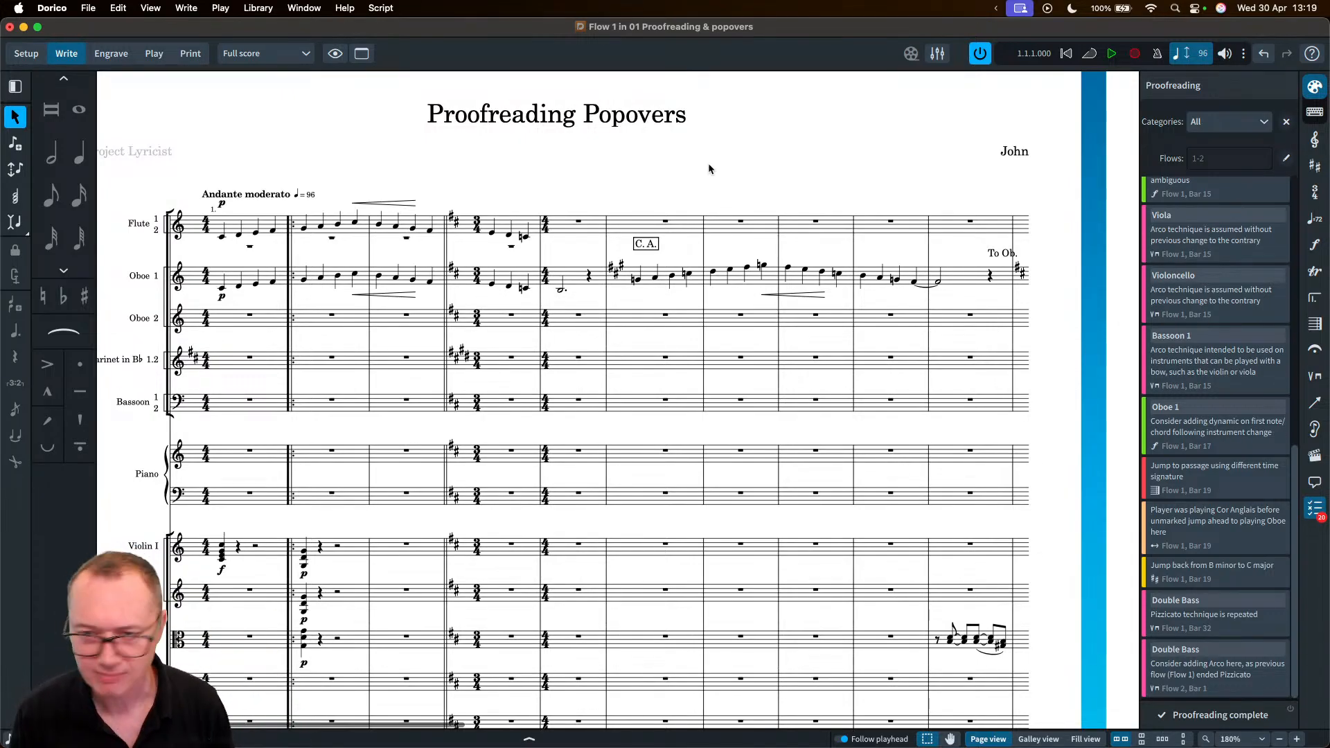
key("super+Tab")
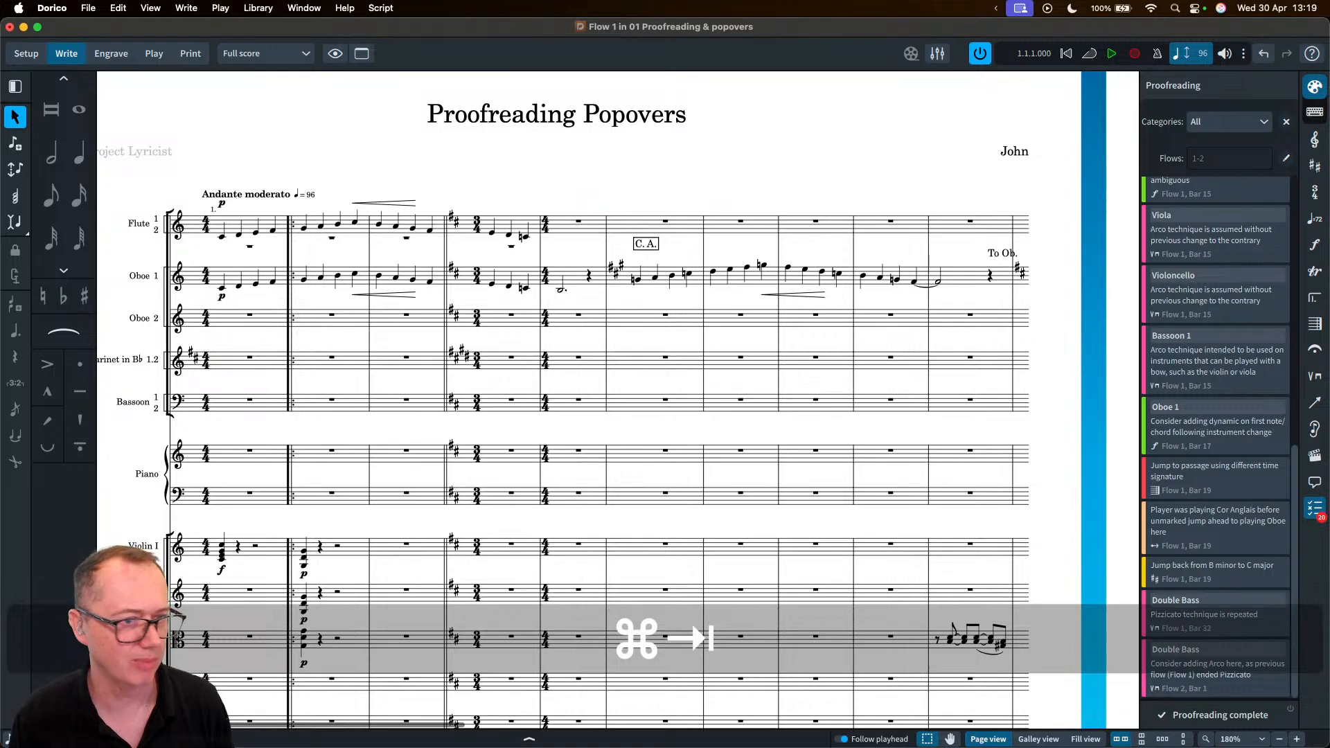
key("shift+super+Tab")
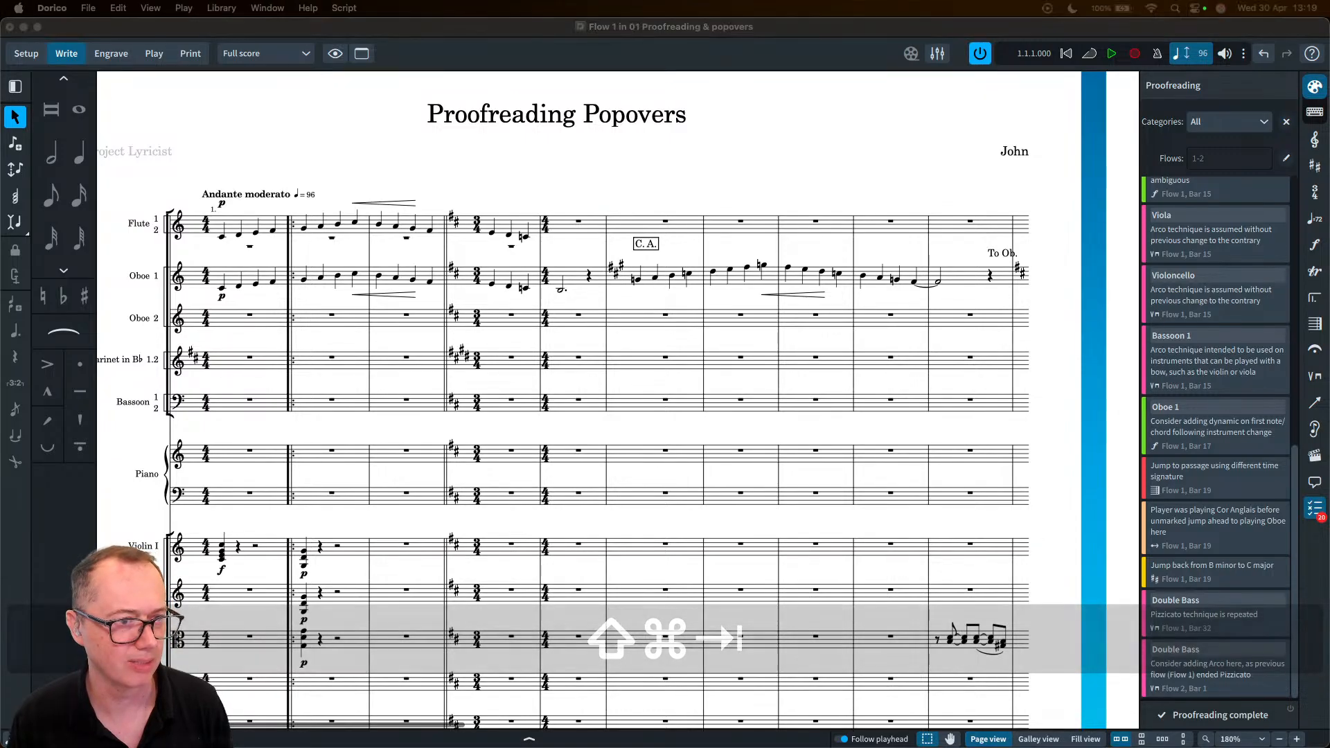
left_click_drag(0, 41, 435, 165)
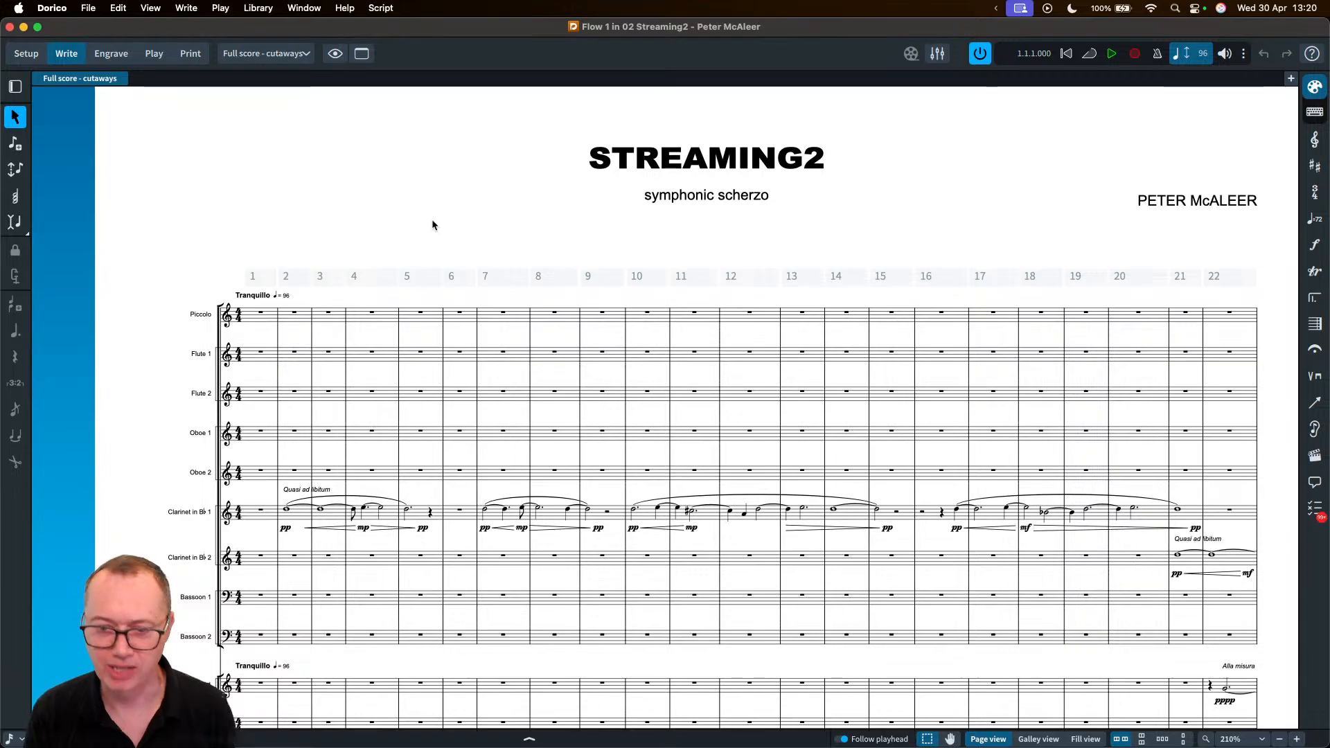
- Examine the empty and sounding staves on the first page of Streaming2, from the woodwinds down to the percussion
scroll(395, 220, "right", 2)
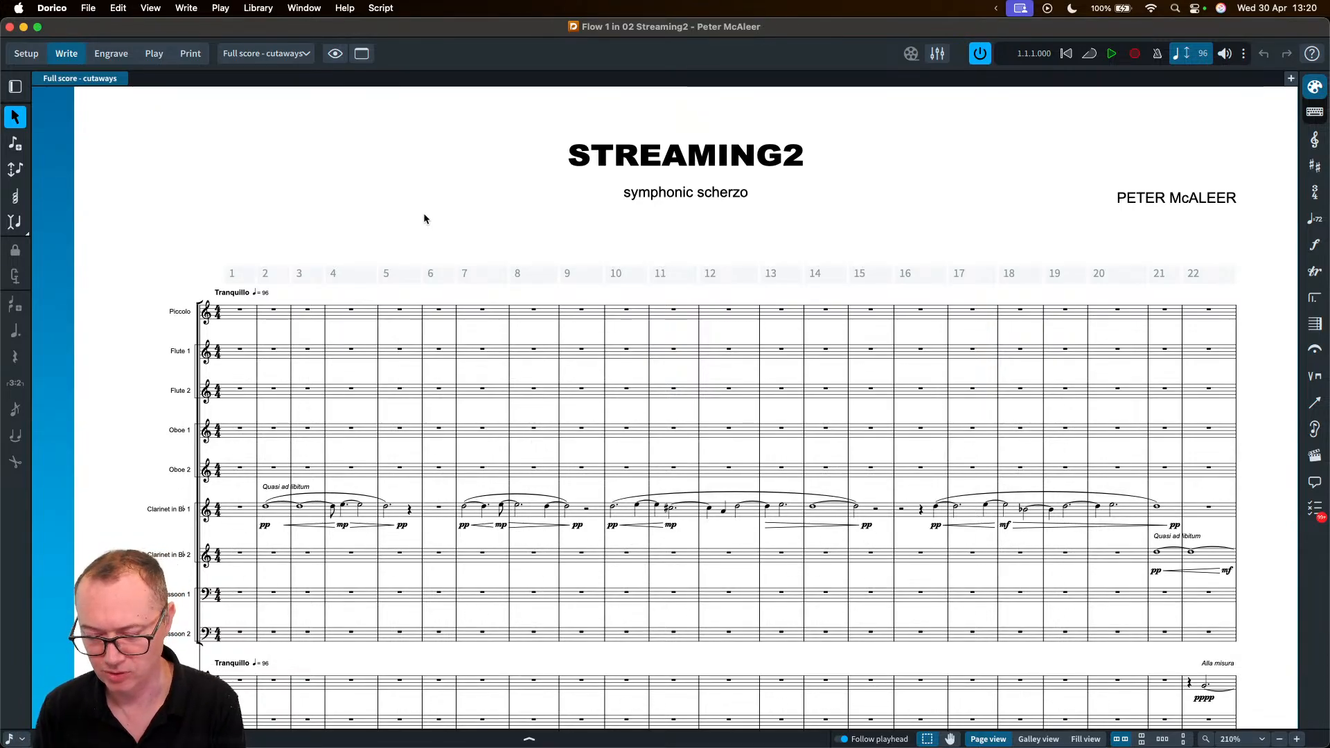
scroll(424, 215, "down", 1)
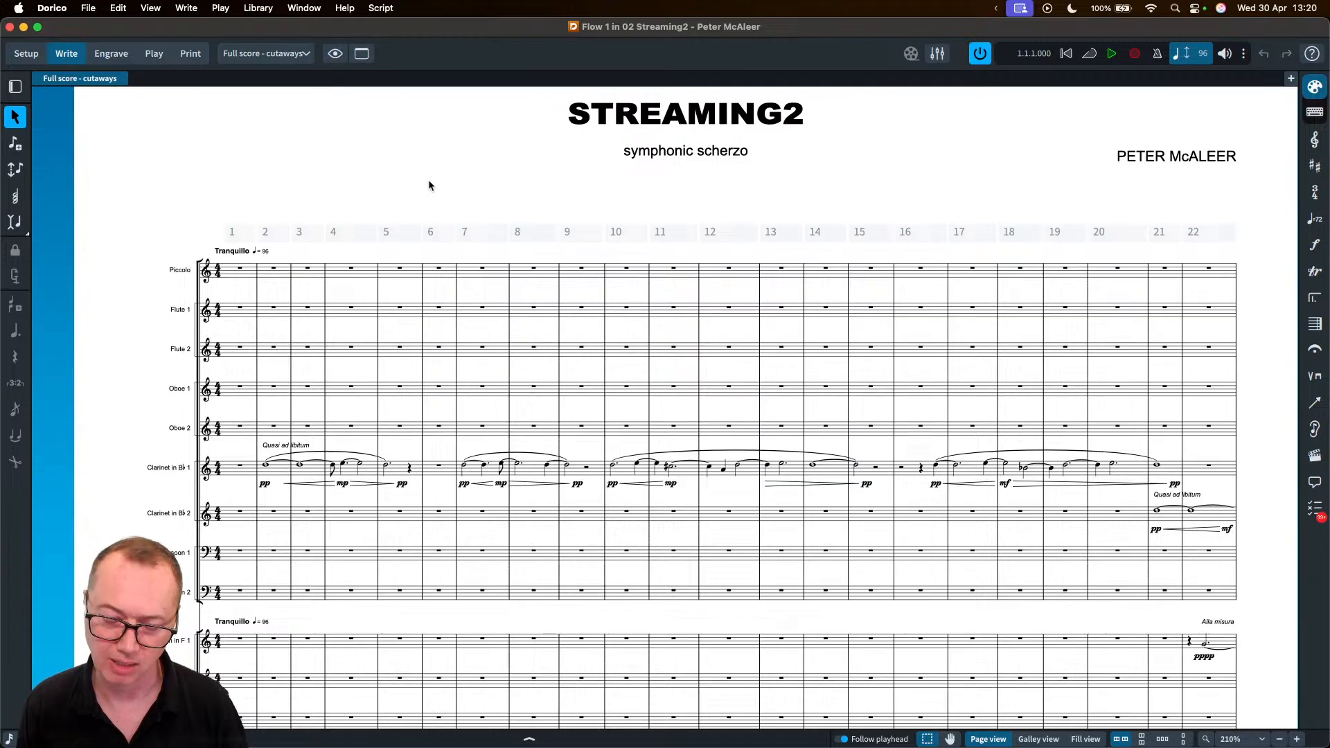
scroll(428, 182, "down", 5)
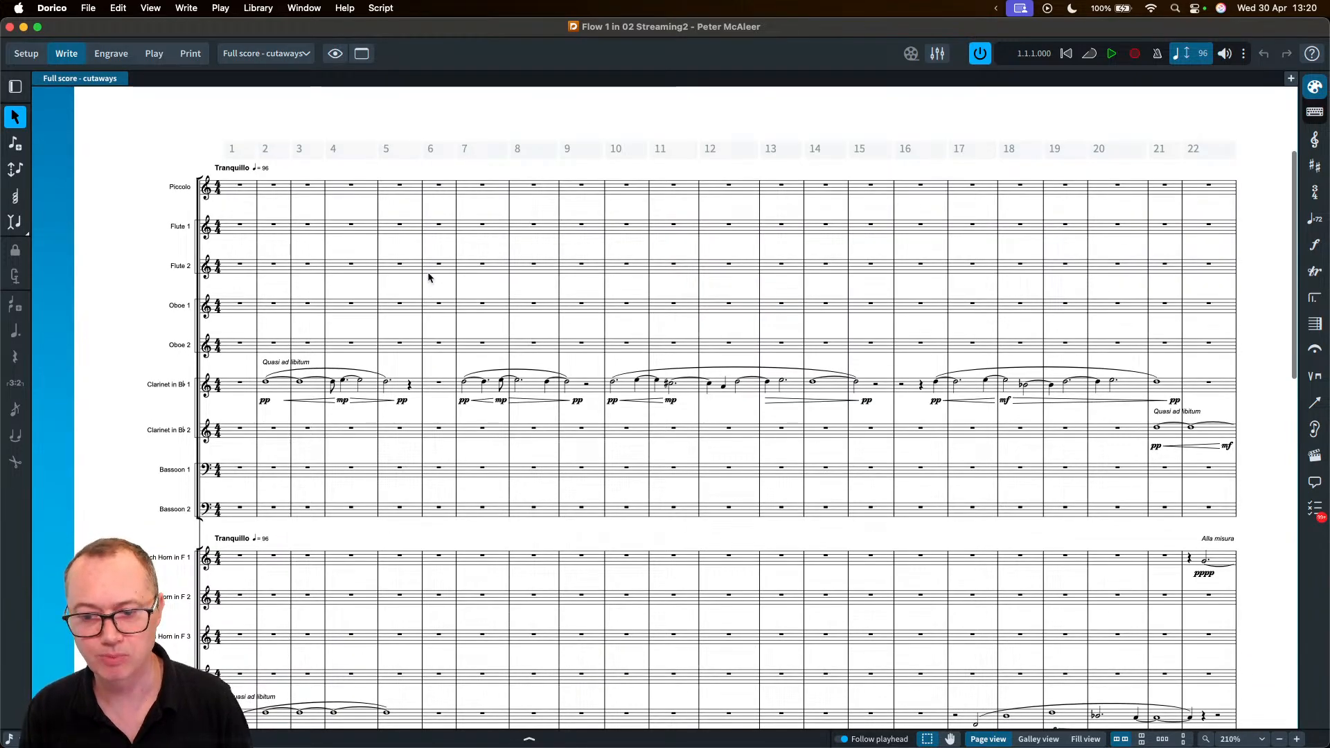
scroll(428, 277, "down", 4)
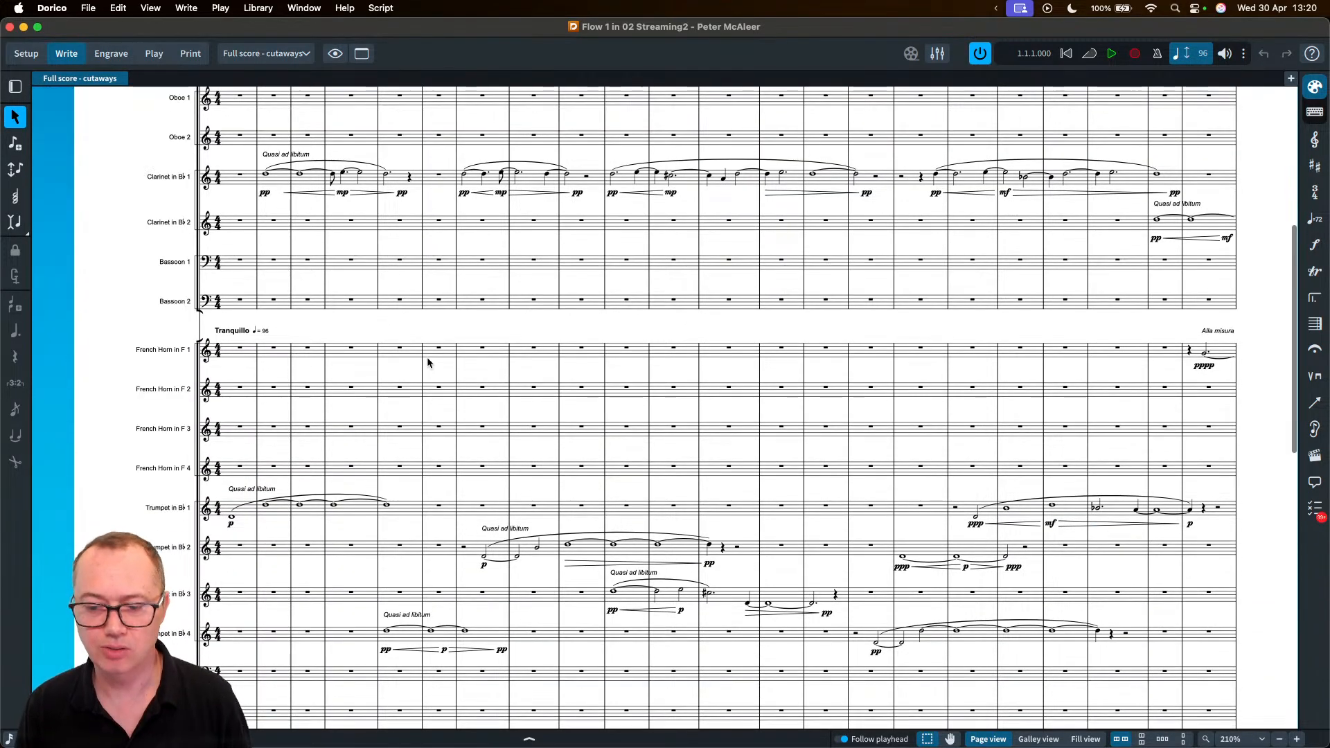
scroll(429, 361, "down", 9)
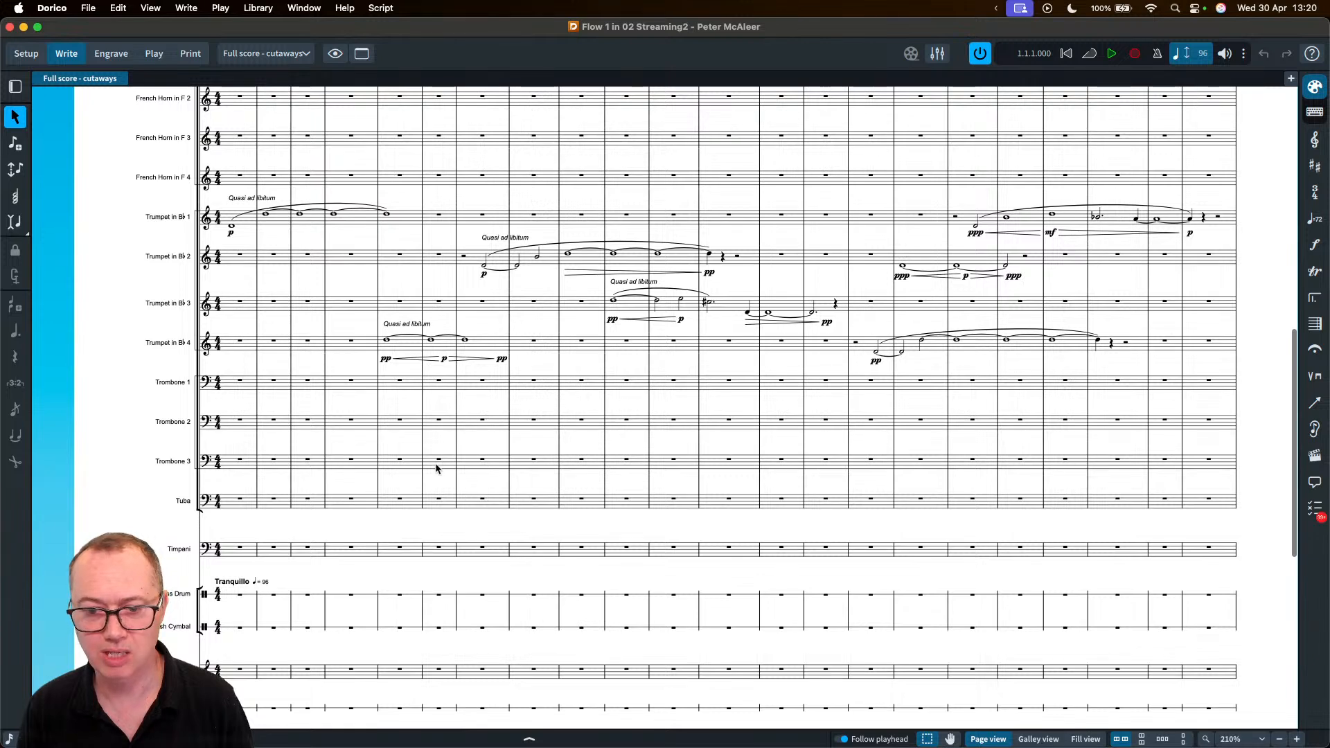
scroll(436, 466, "down", 4)
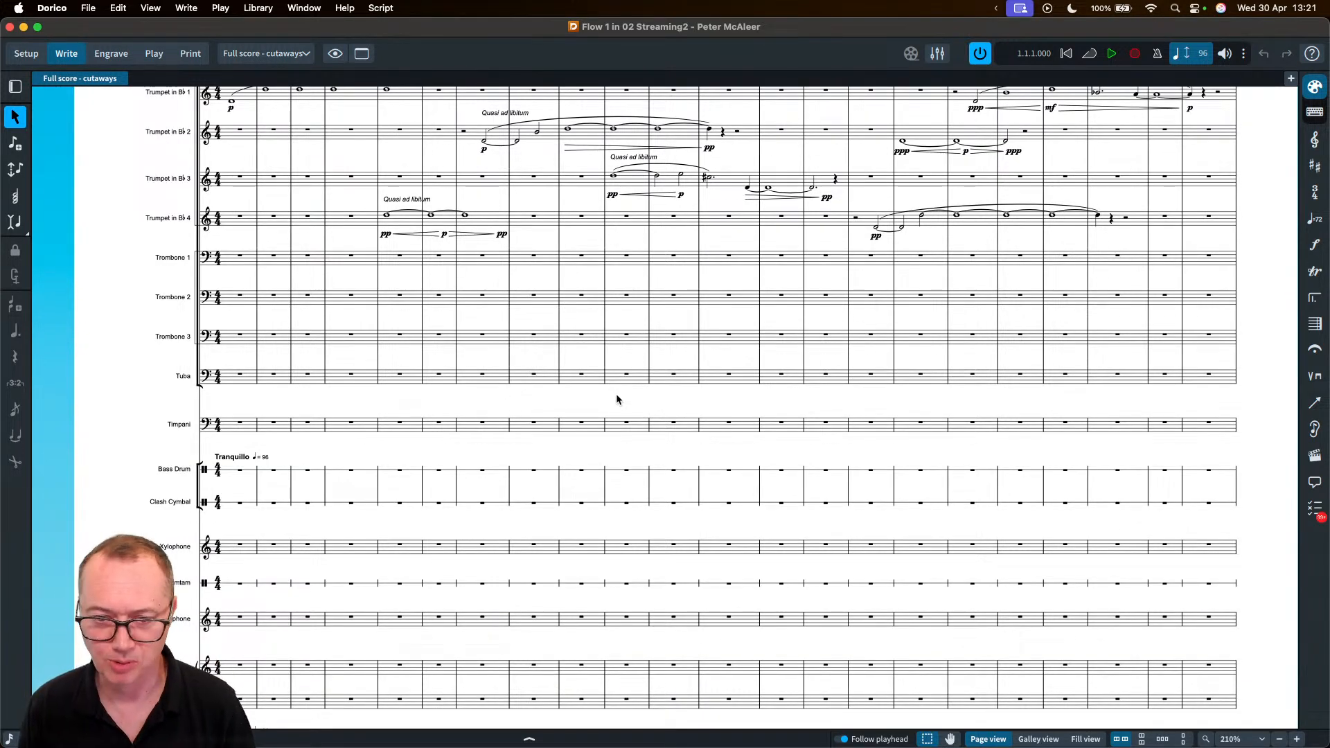
scroll(616, 397, "down", 2)
scroll(616, 400, "up", 3)
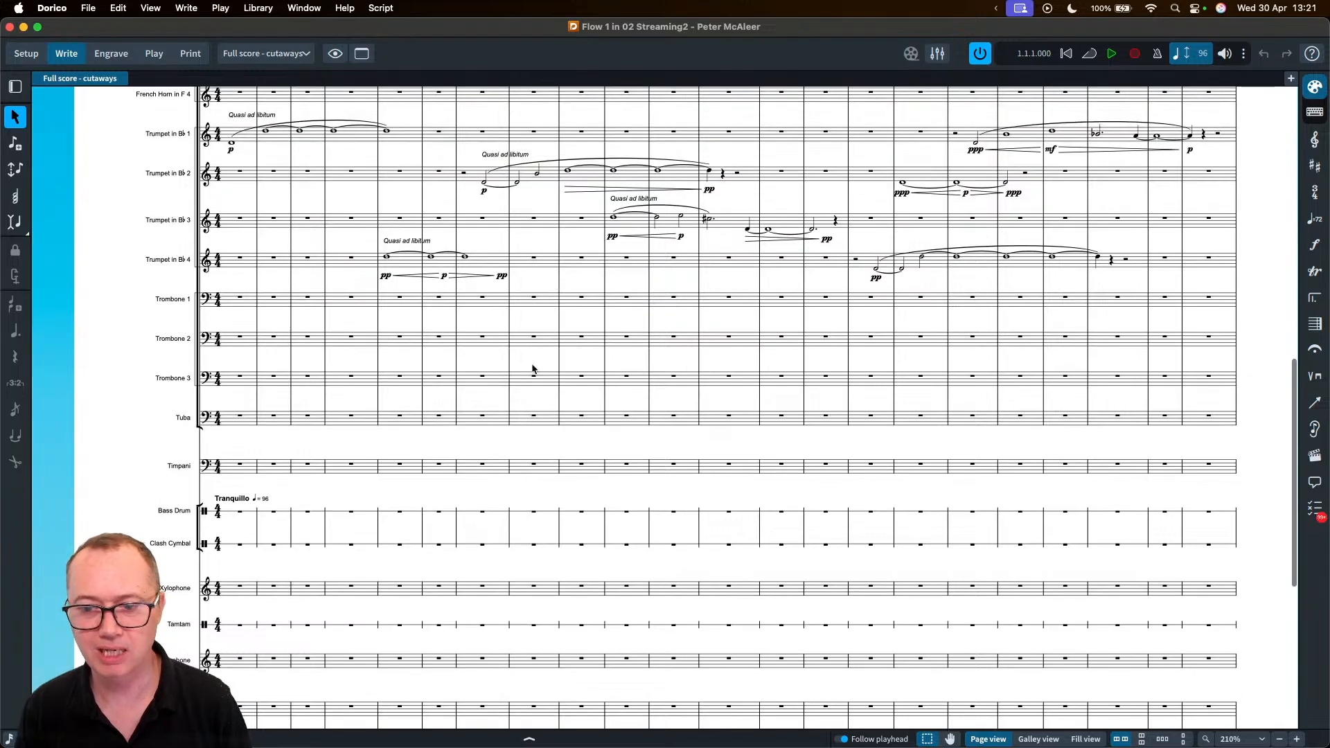
scroll(689, 343, "up", 8)
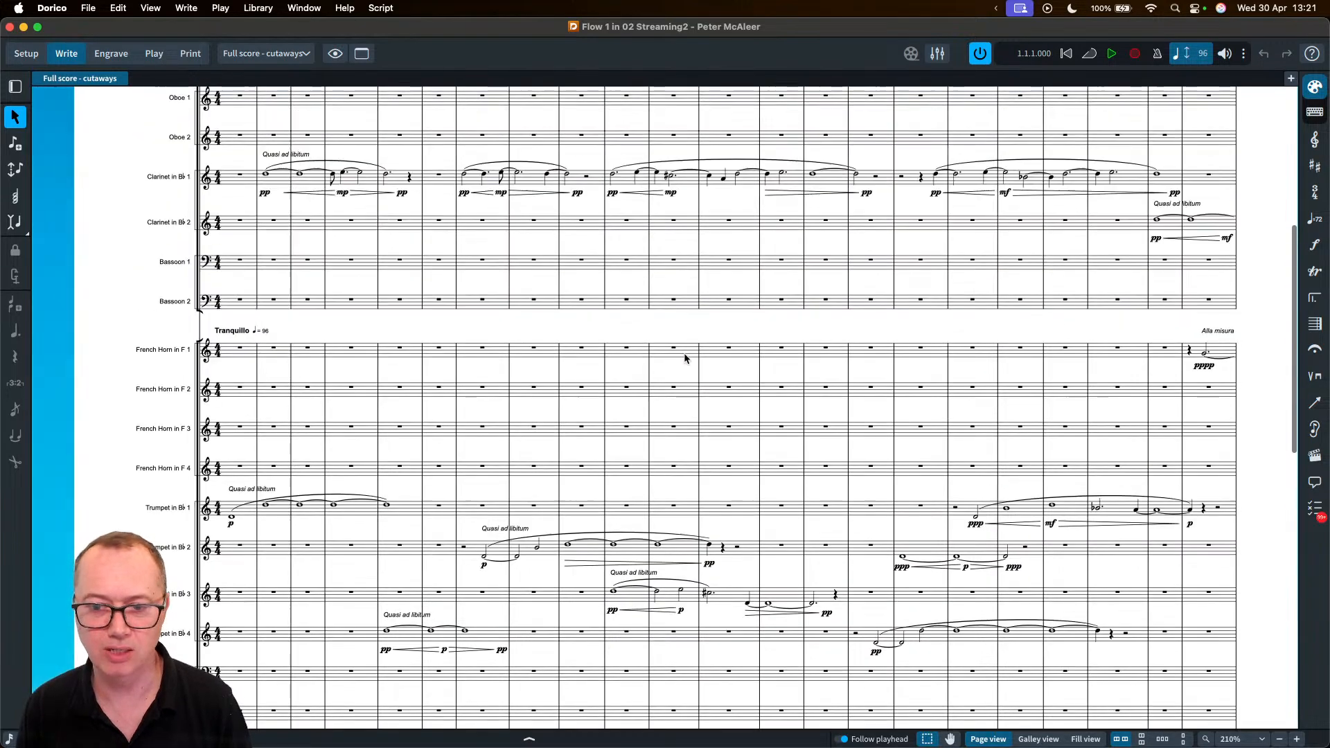
scroll(680, 365, "up", 4)
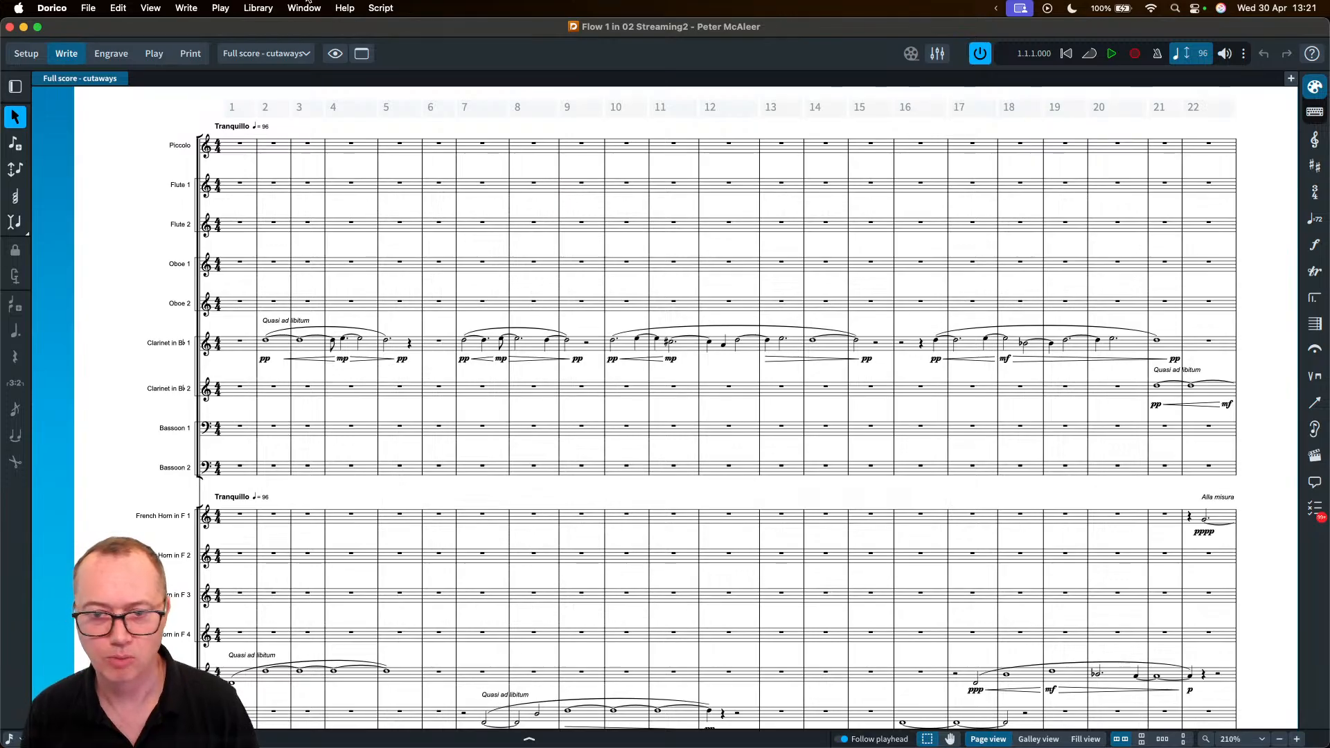
- Turn on automatically cutting staves away in empty bars for the Full score - cutaways layout and view more of the score
left_click(251, 9)
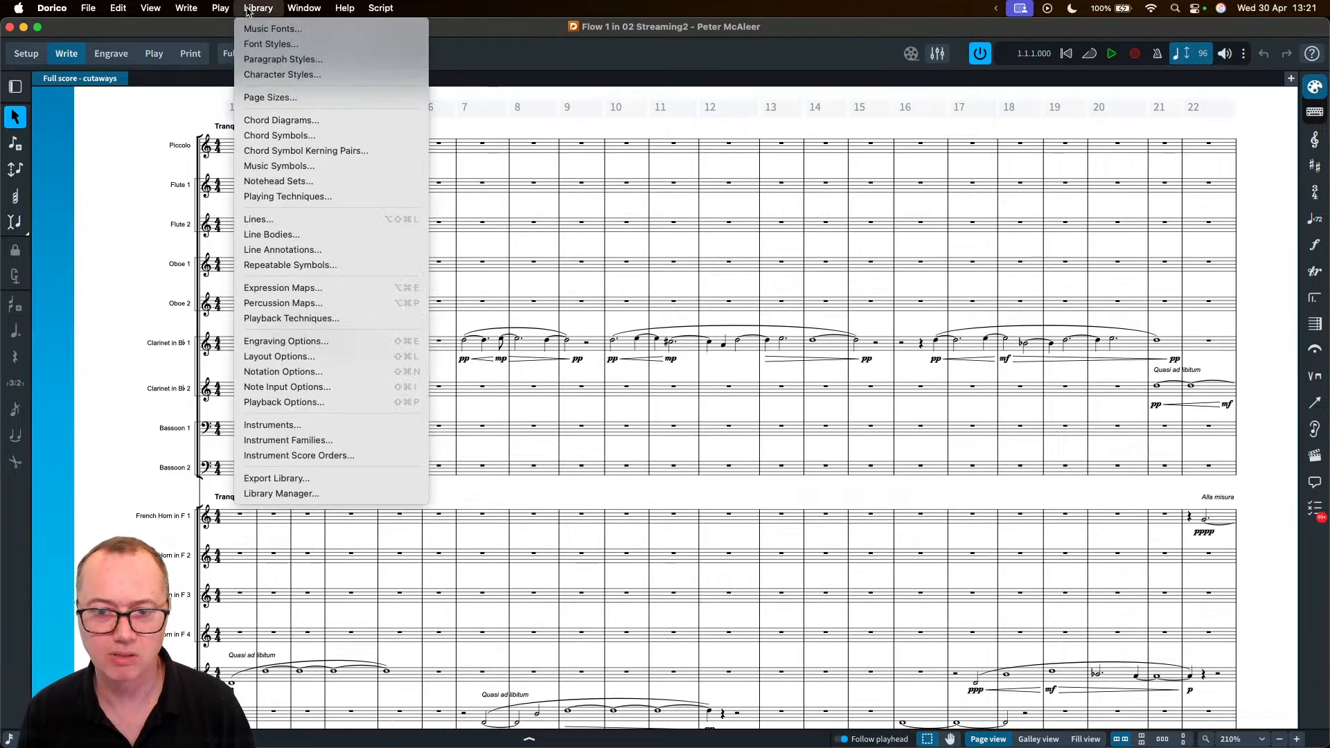
left_click(284, 356)
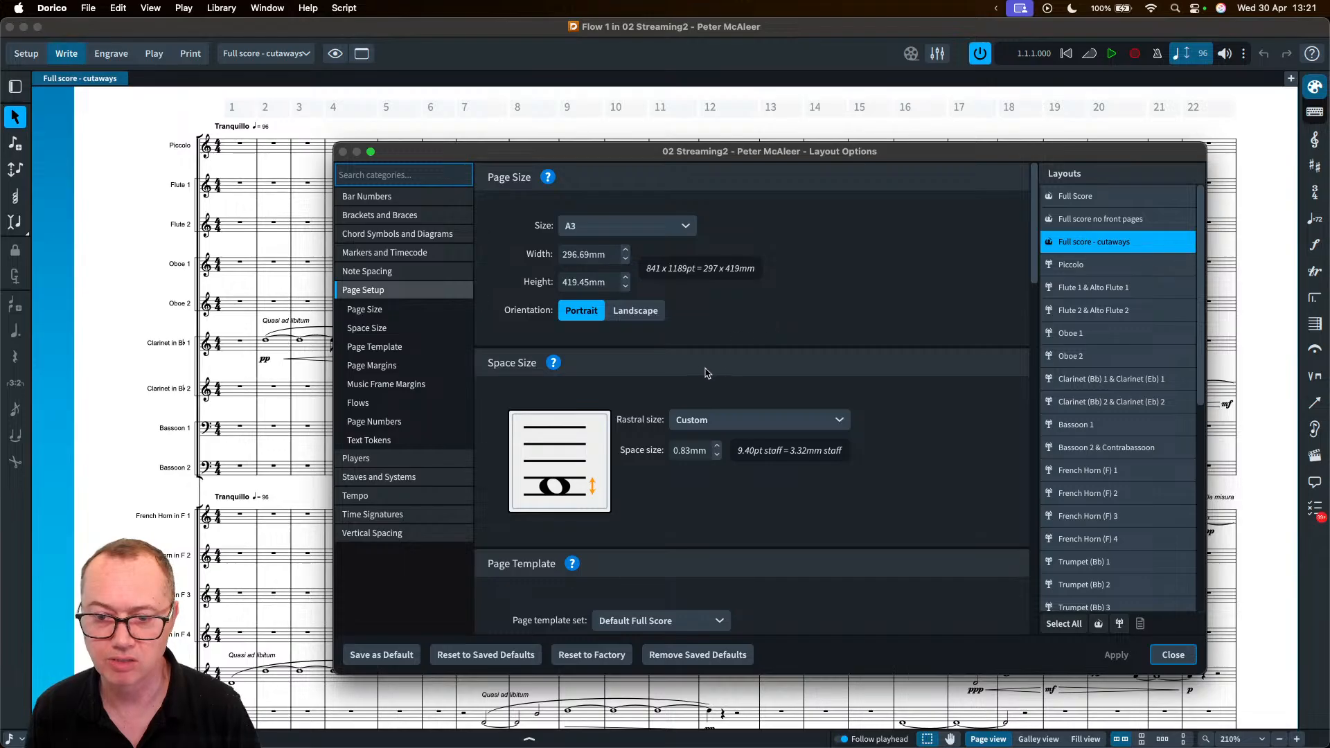
left_click(401, 477)
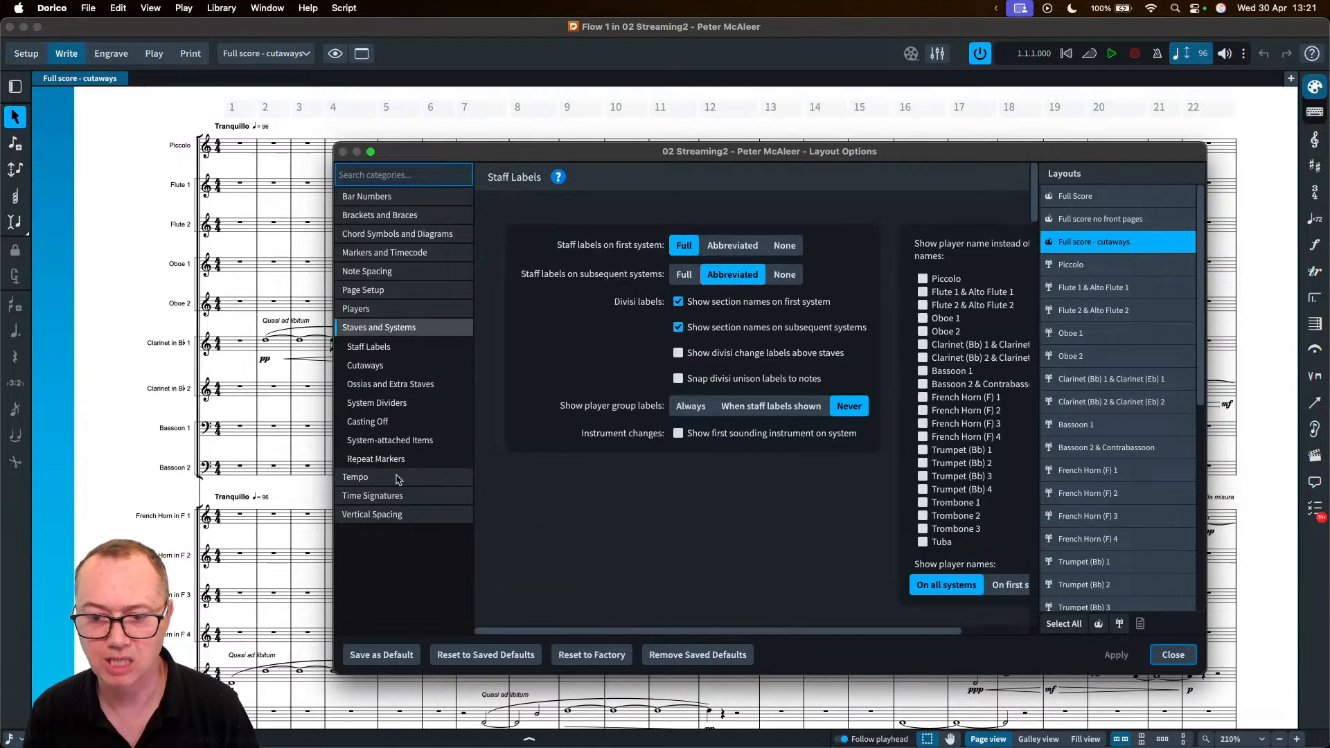
left_click(373, 373)
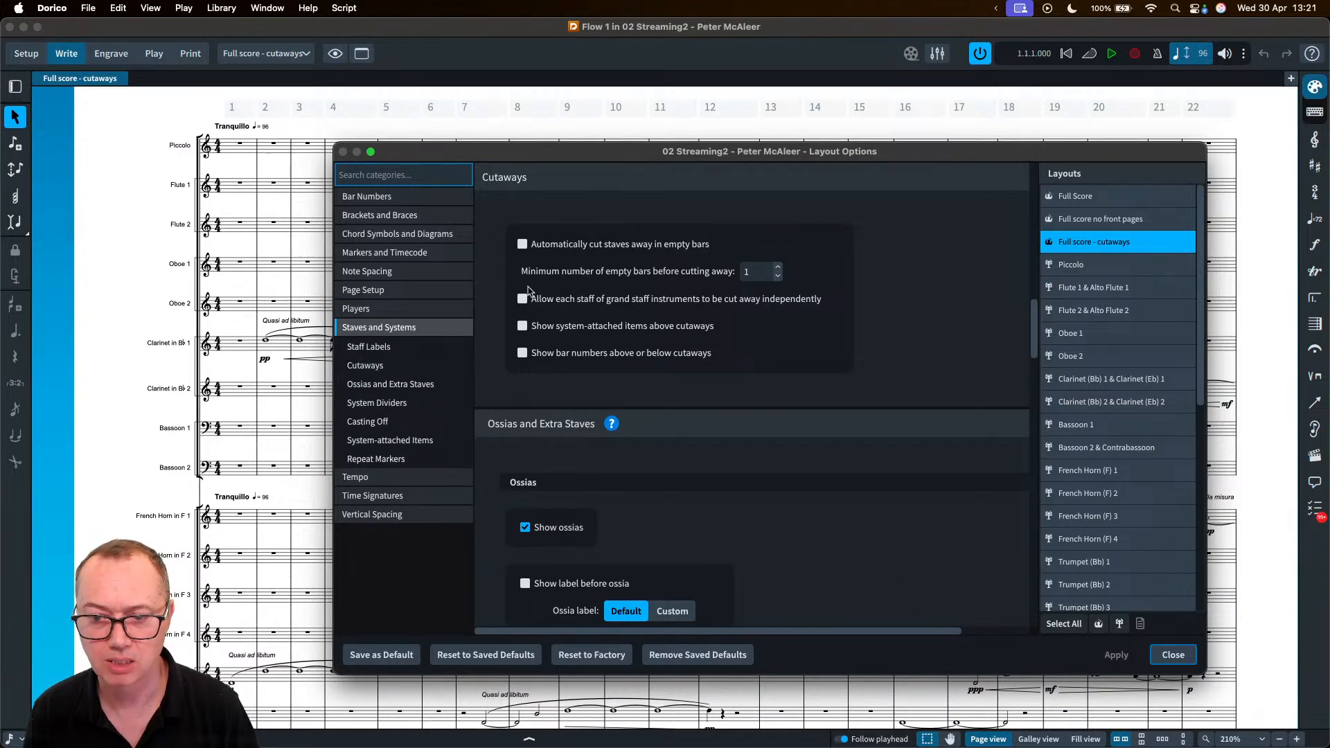
left_click(578, 246)
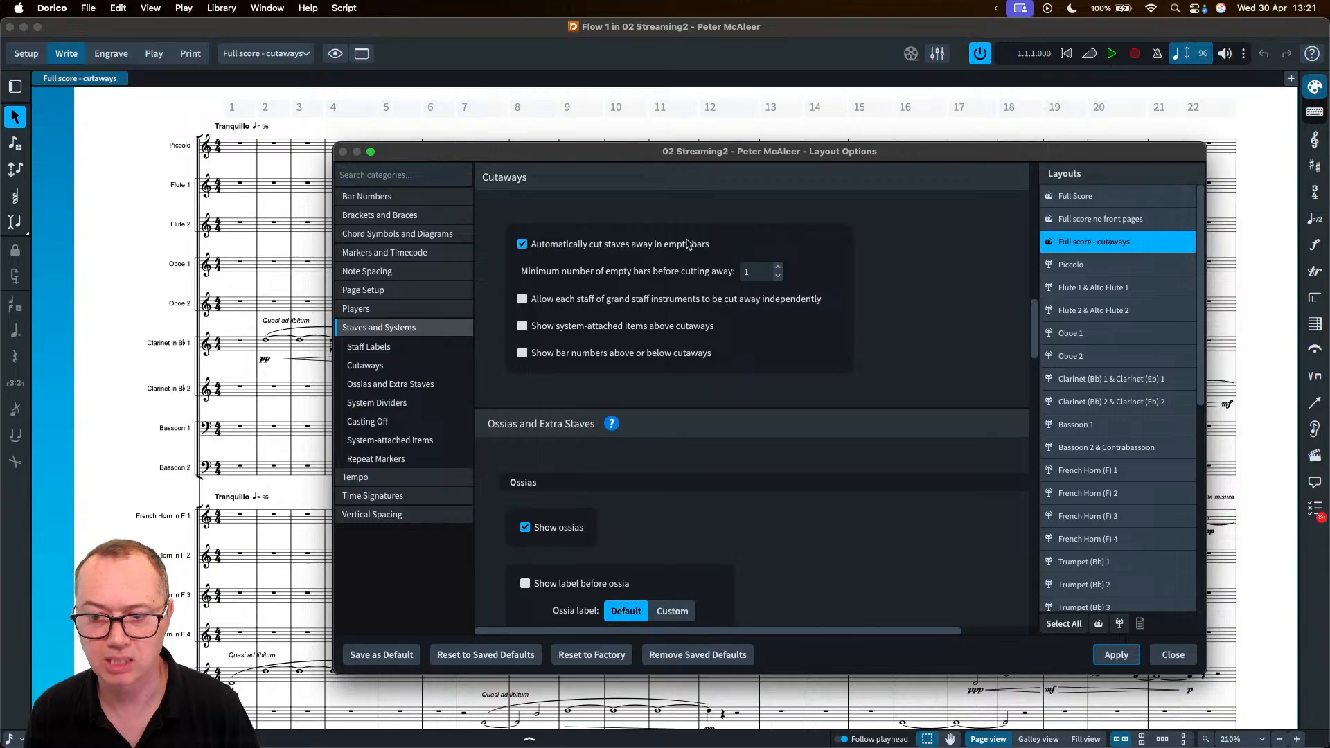
left_click(1117, 654)
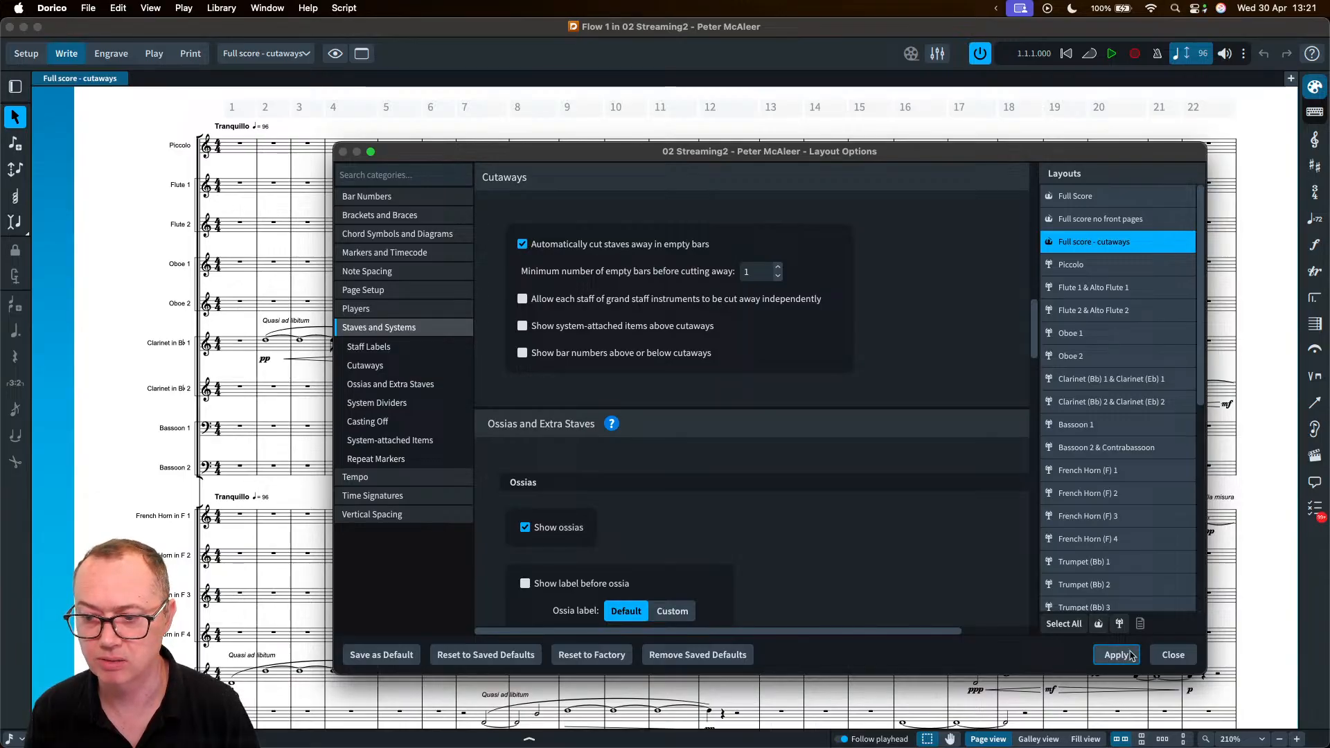
left_click(1172, 655)
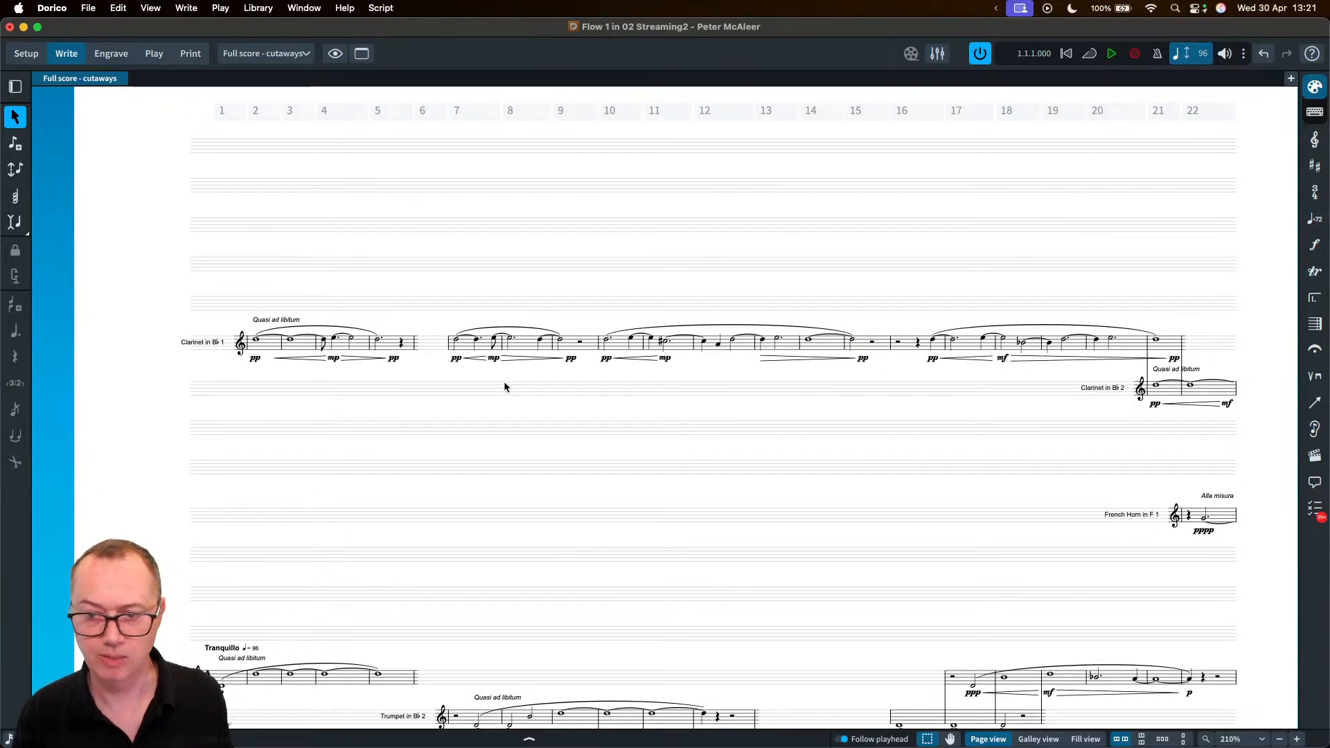
key("x")
key("x")
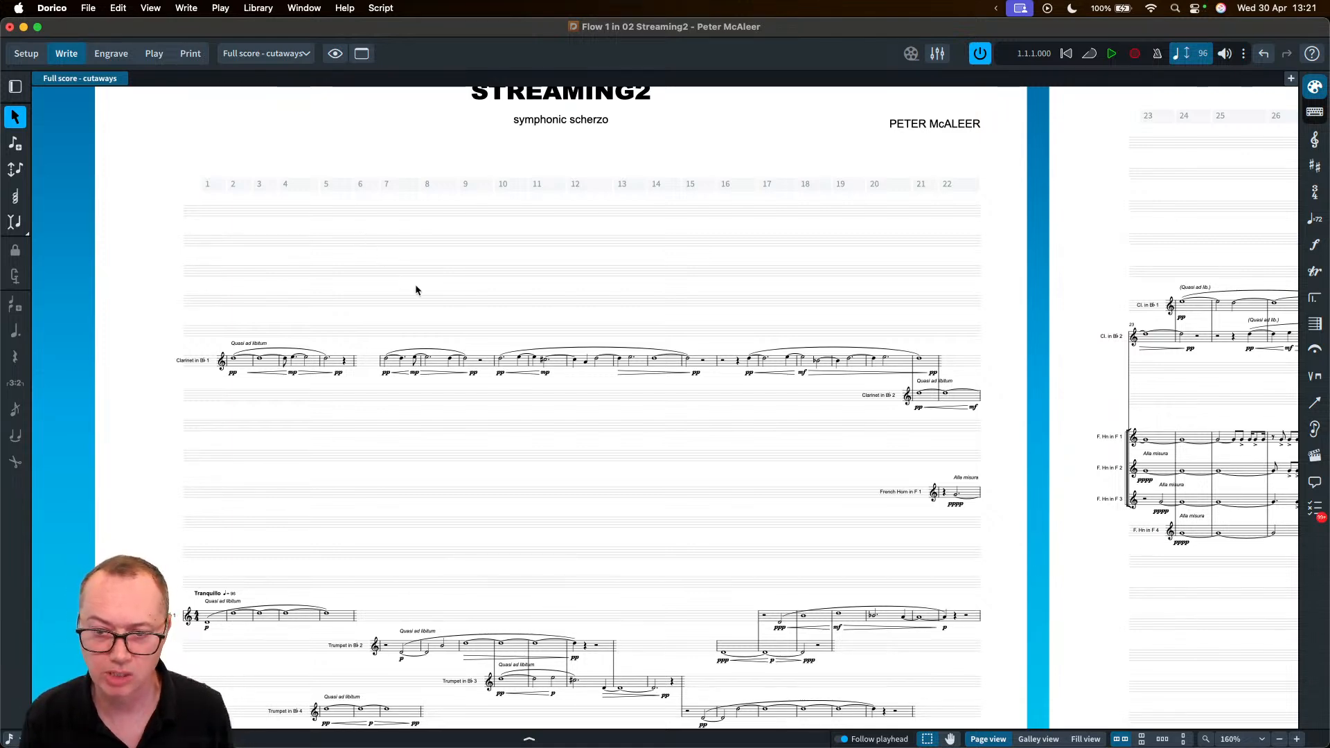
- Examine the Clarinet 1 staff on the first page up close to see how its empty bars are cut away
scroll(414, 284, "up", 5)
double_click(447, 230)
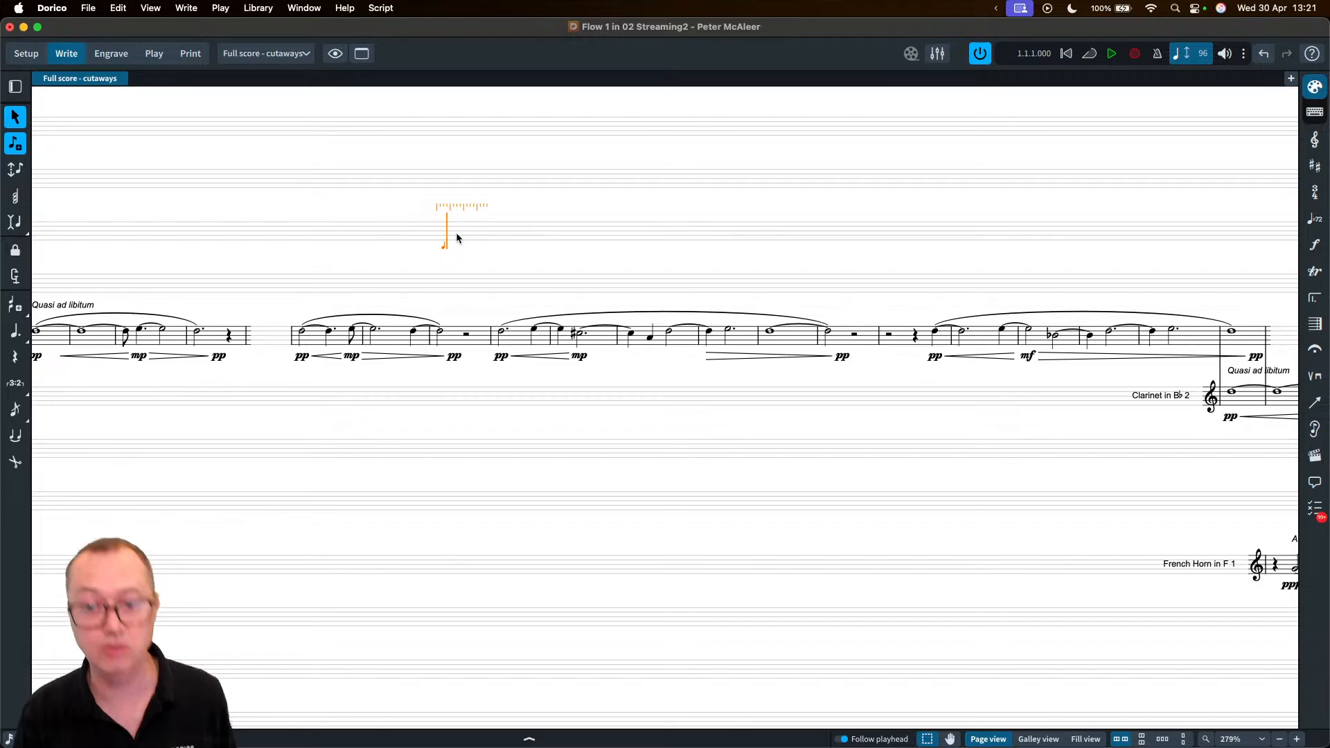
key("Escape")
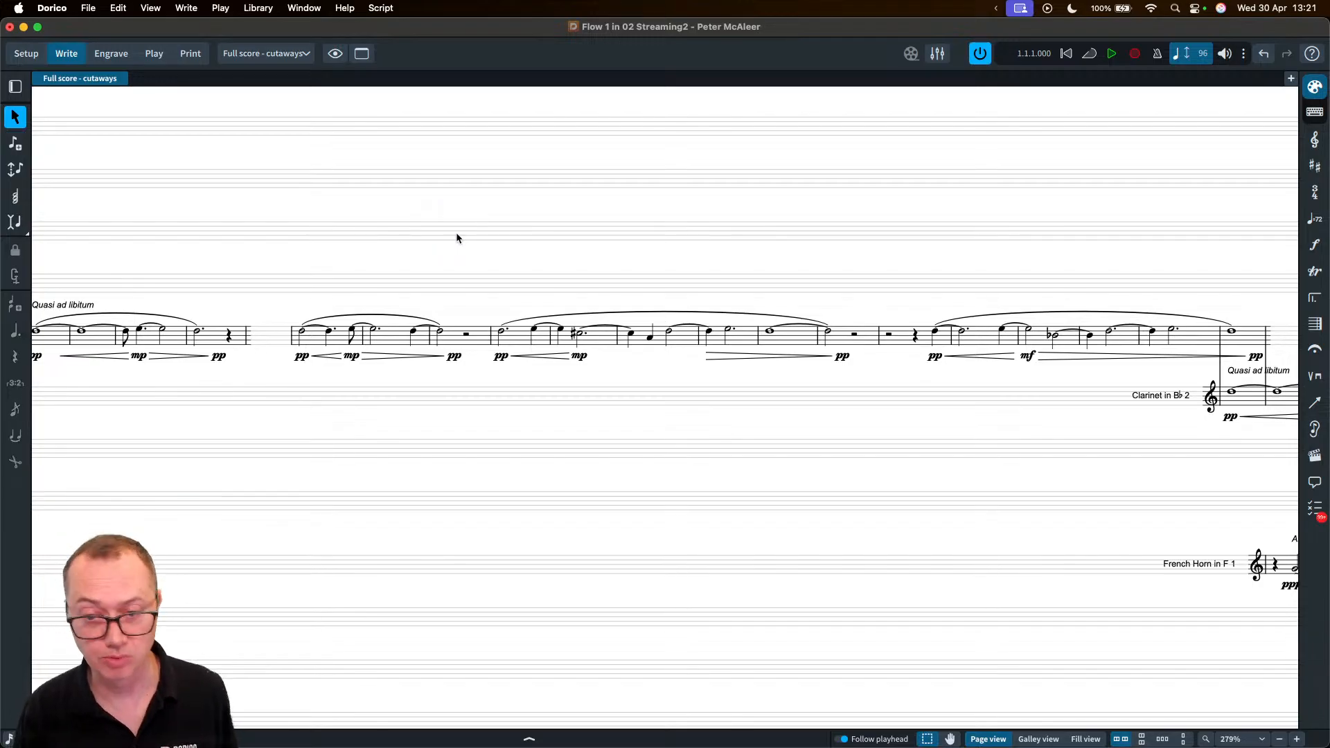
scroll(455, 231, "left", 3)
scroll(469, 248, "down", 3)
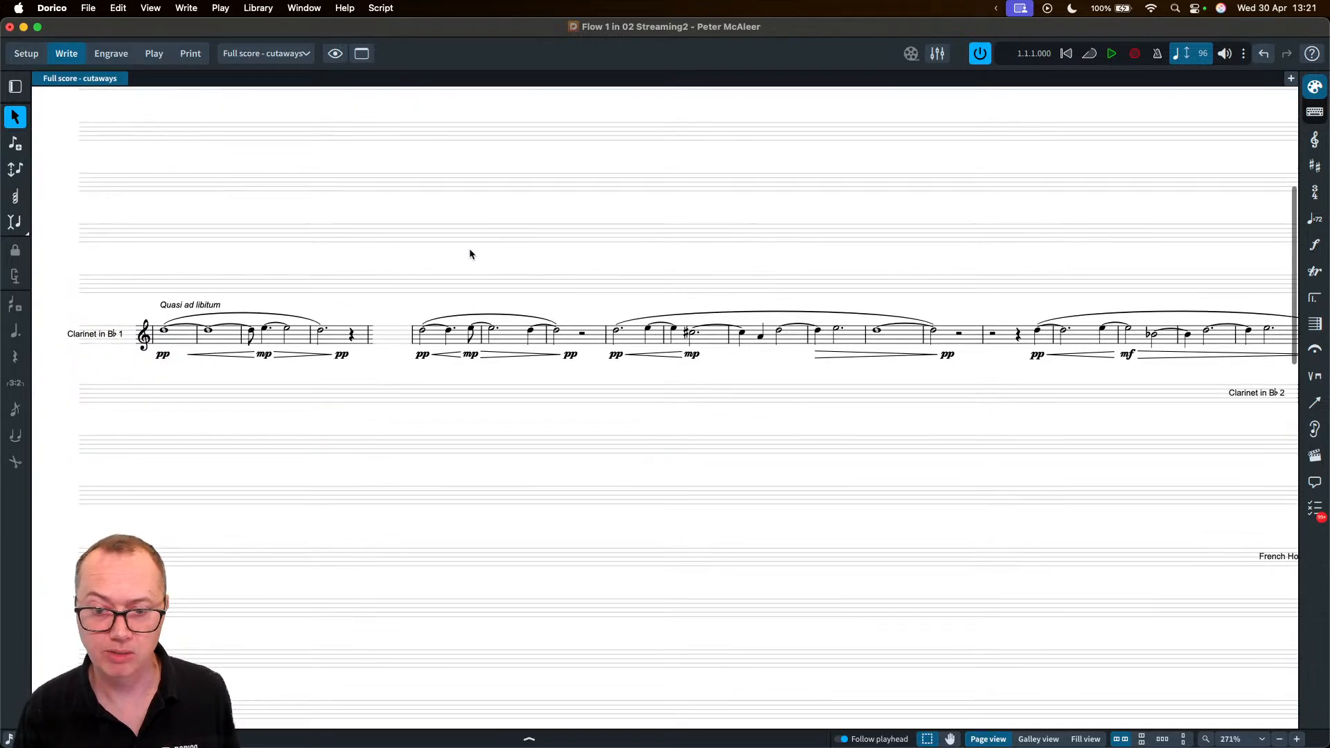
- Examine the cutaway staves through the score from the first-page trumpets to the woodwinds and strings on page 34
scroll(510, 388, "down", 5)
scroll(510, 388, "down", 3)
scroll(510, 388, "right", 10)
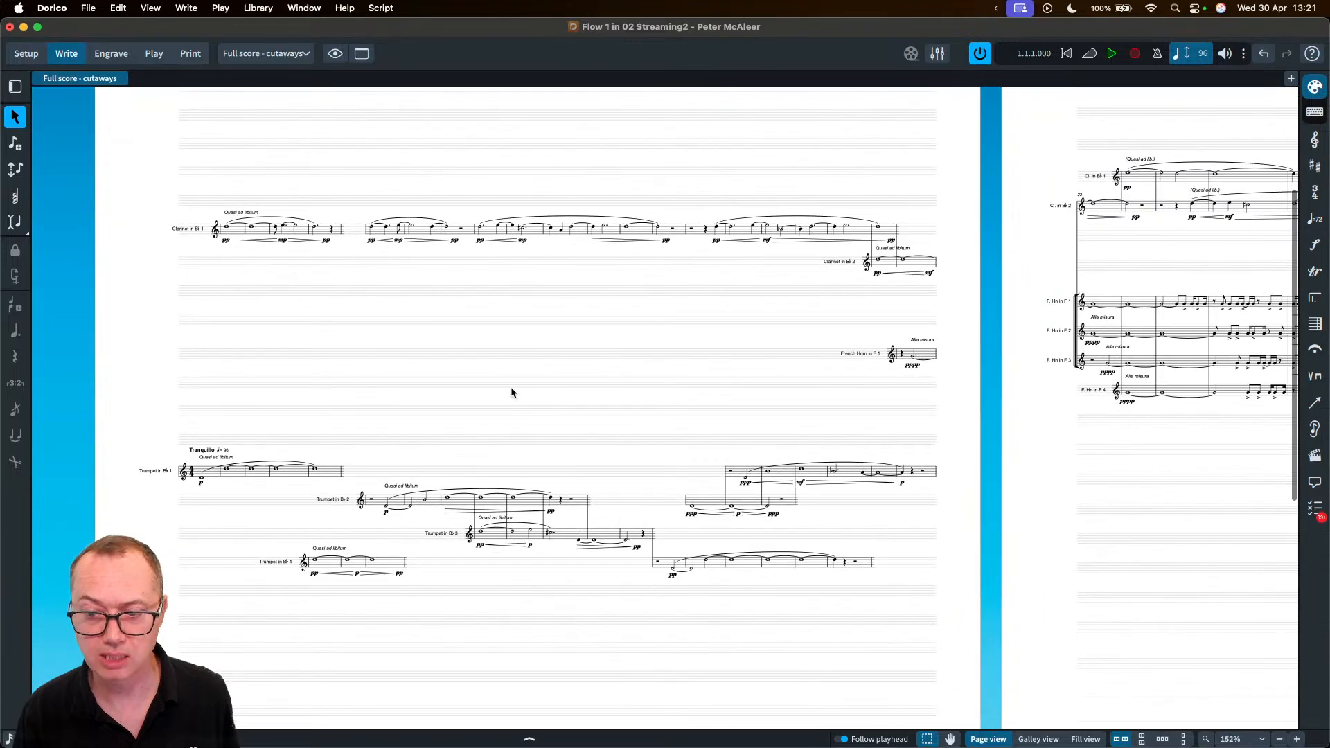
scroll(513, 392, "down", 4)
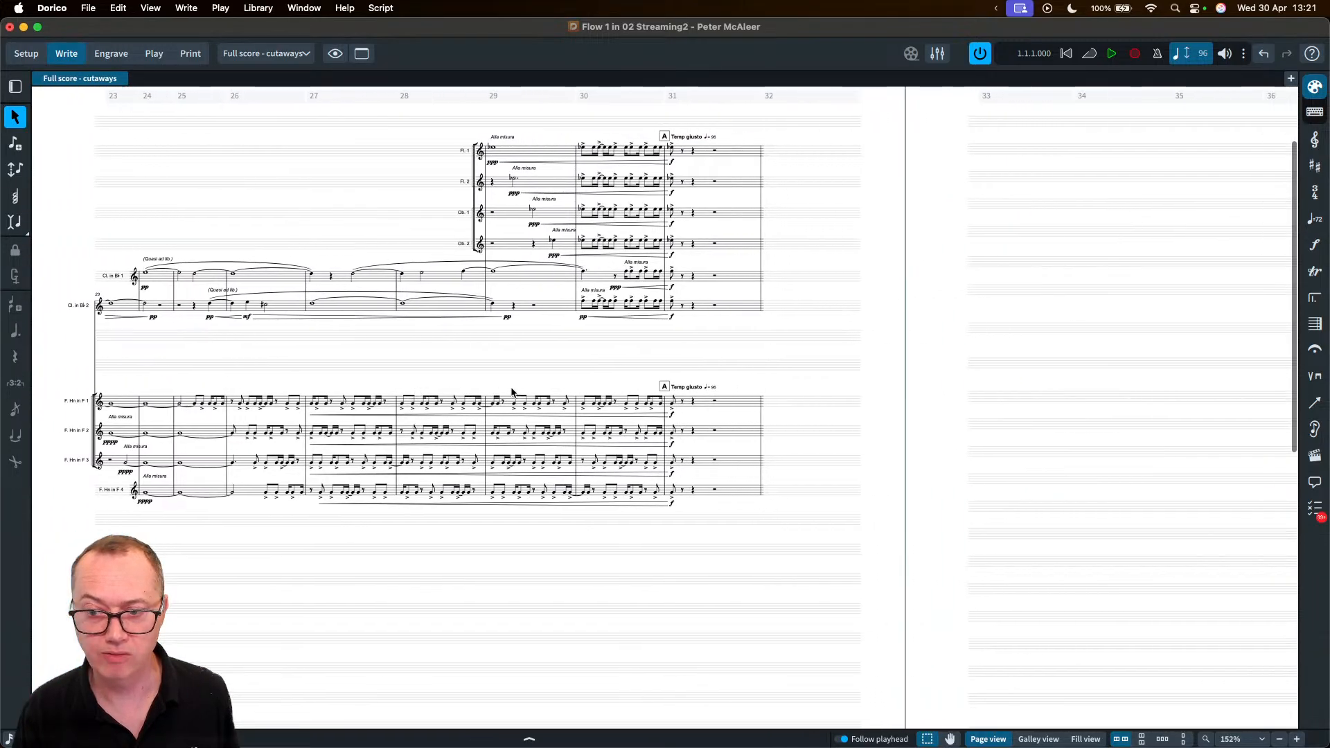
scroll(515, 393, "right", 20)
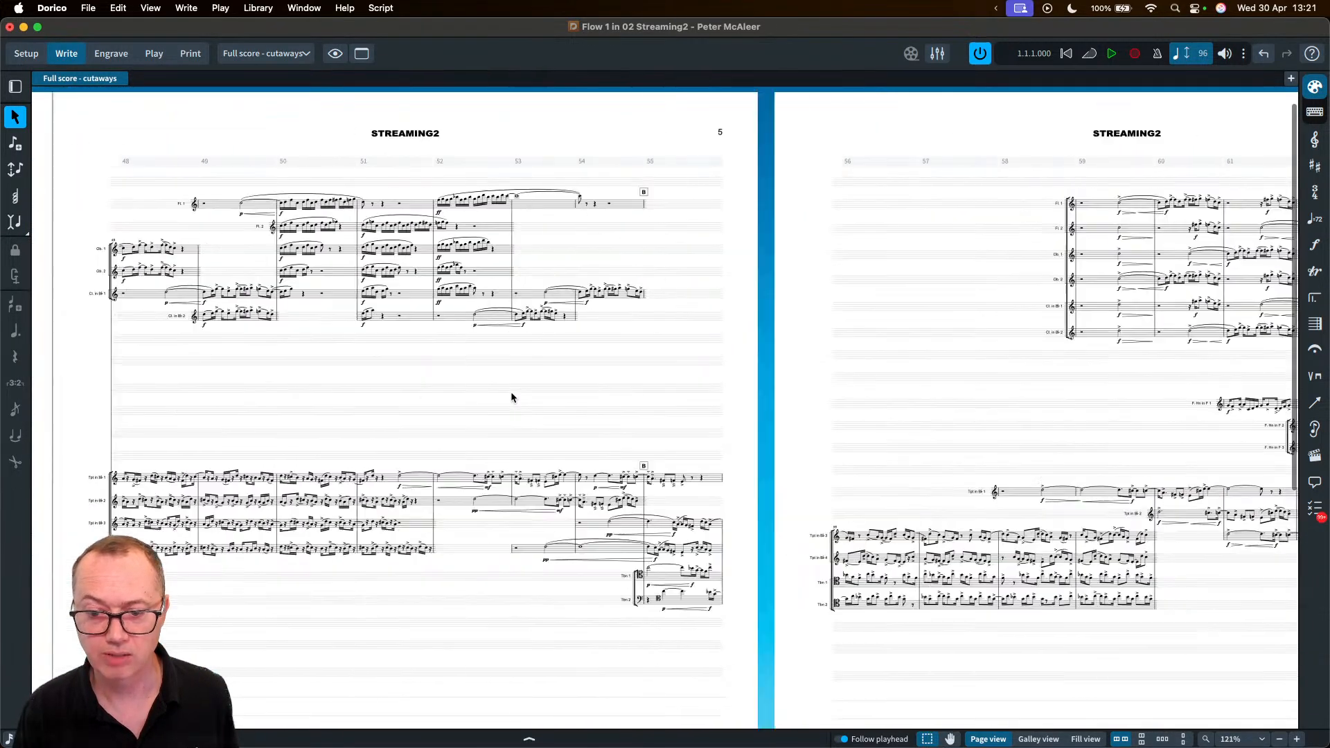
scroll(513, 396, "right", 20)
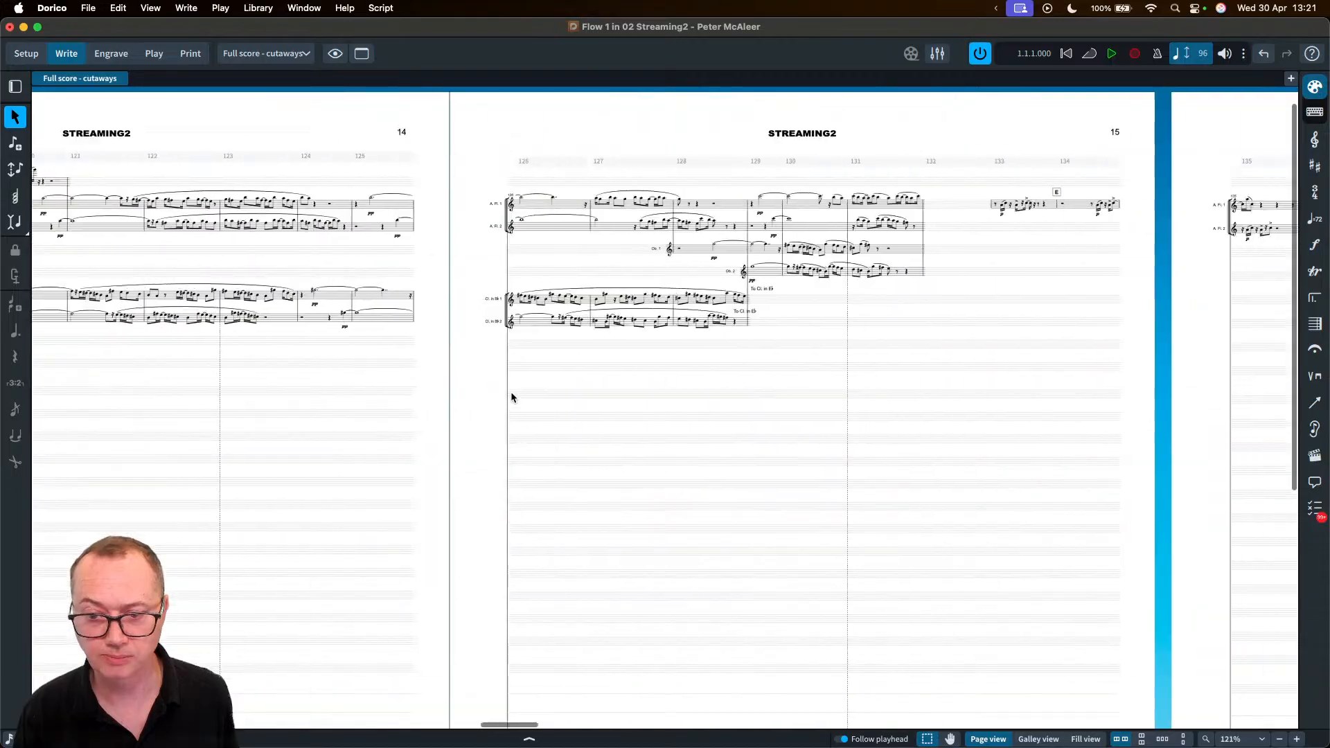
scroll(512, 396, "right", 20)
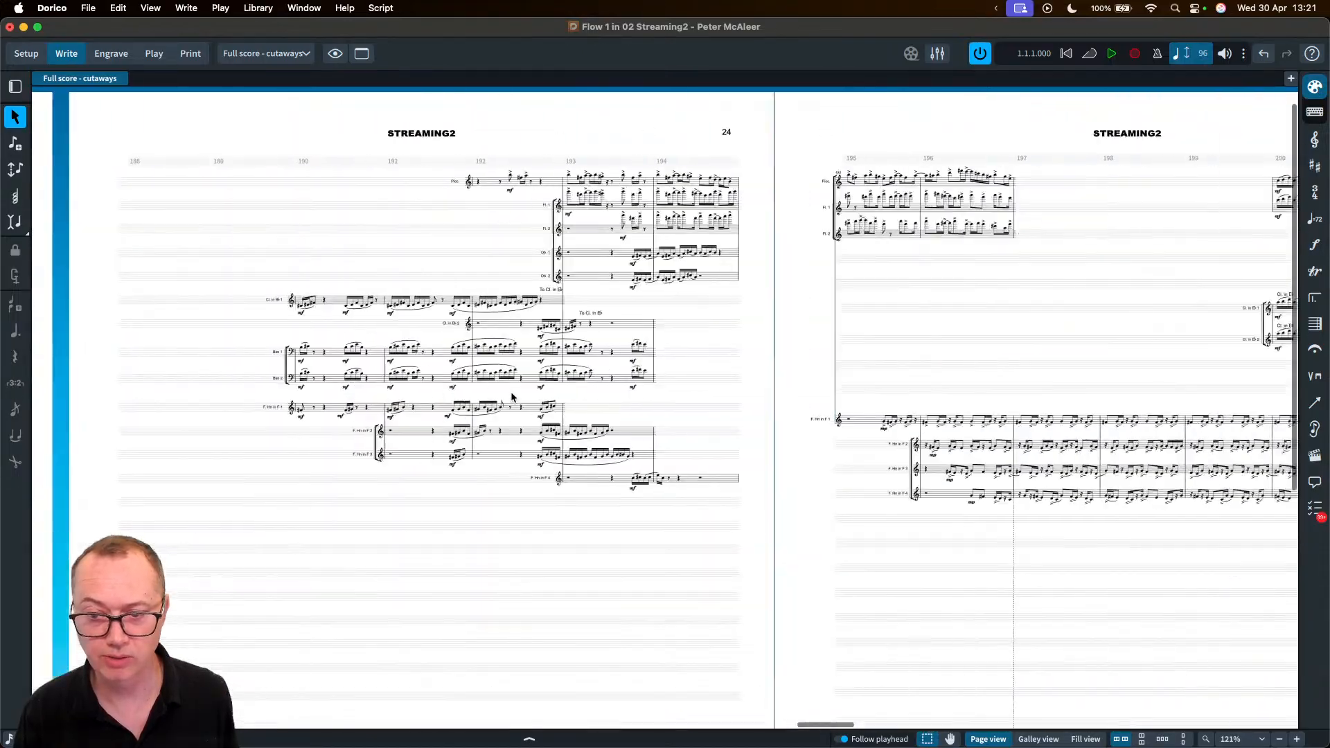
scroll(513, 396, "right", 20)
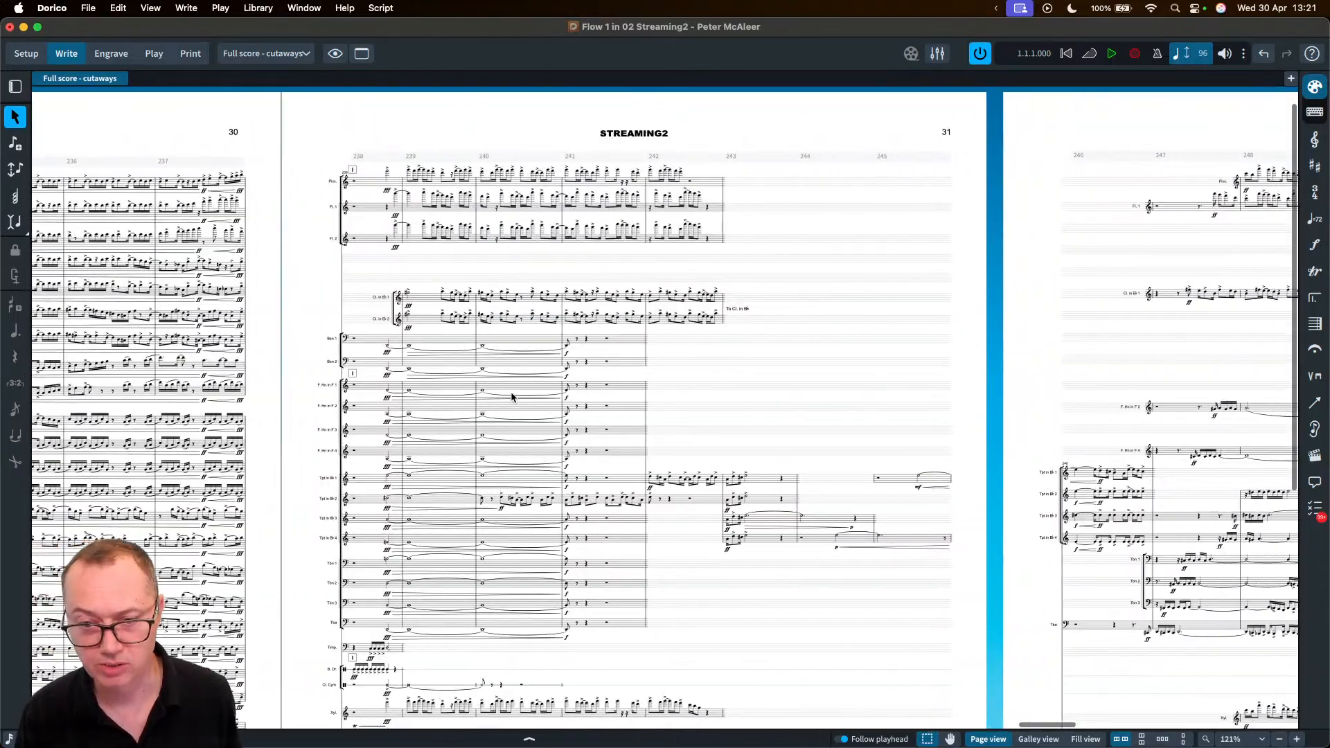
scroll(511, 396, "right", 2)
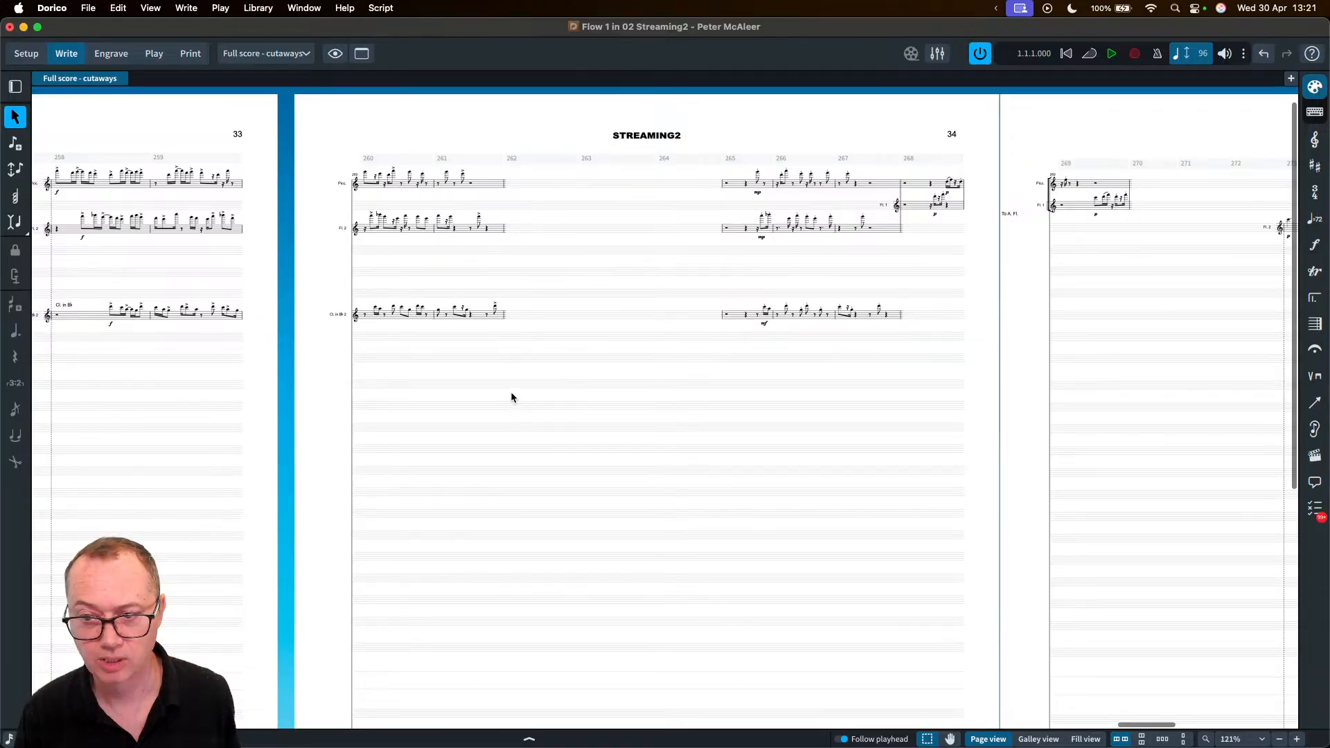
scroll(511, 396, "down", 3)
scroll(511, 396, "down", 3)
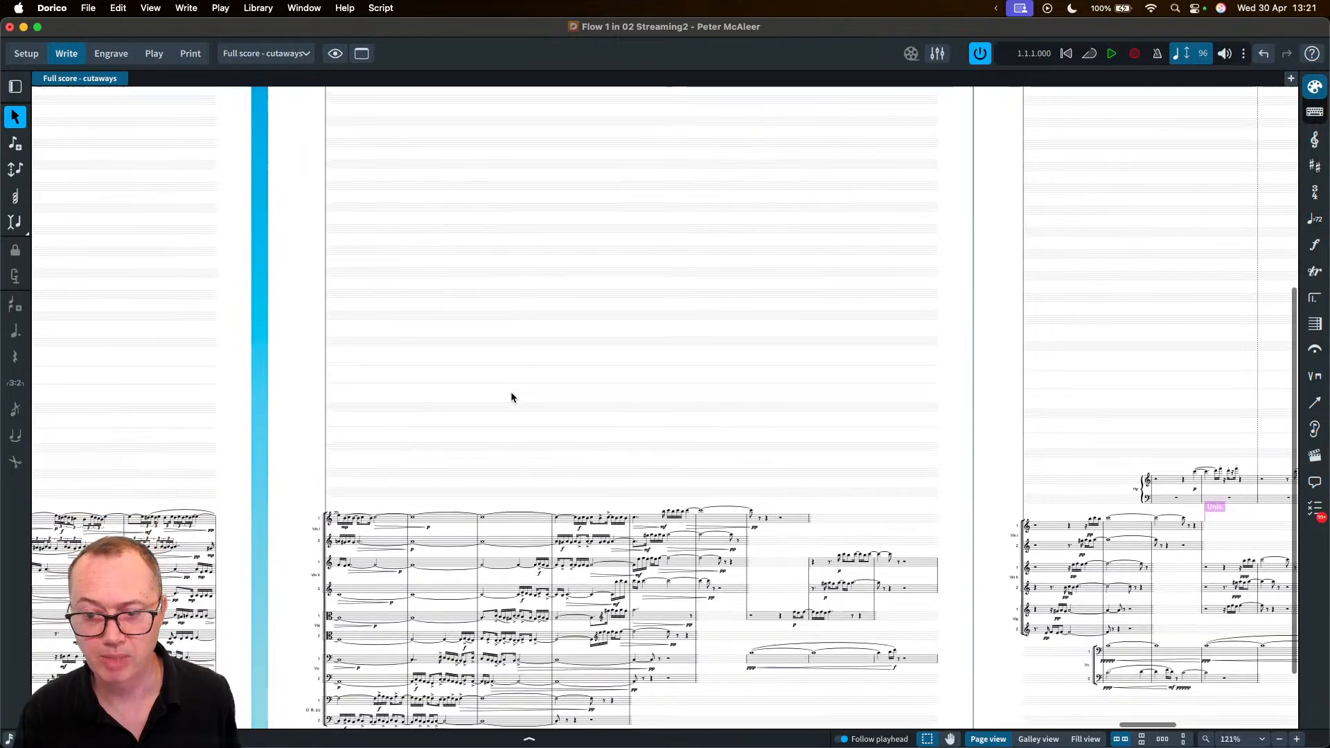
- Go back through the score to the first page and view the four trumpet staves
scroll(511, 396, "up", 7)
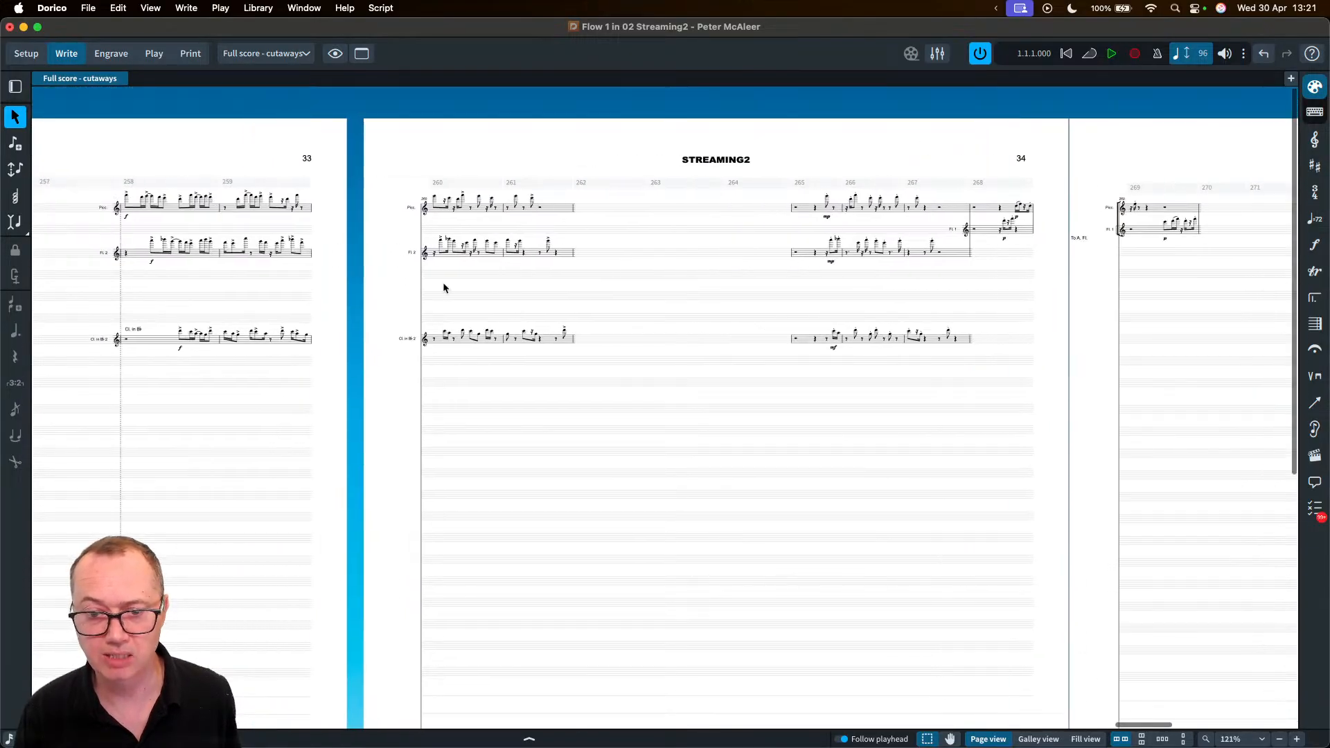
scroll(443, 287, "left", 11)
scroll(444, 287, "left", 20)
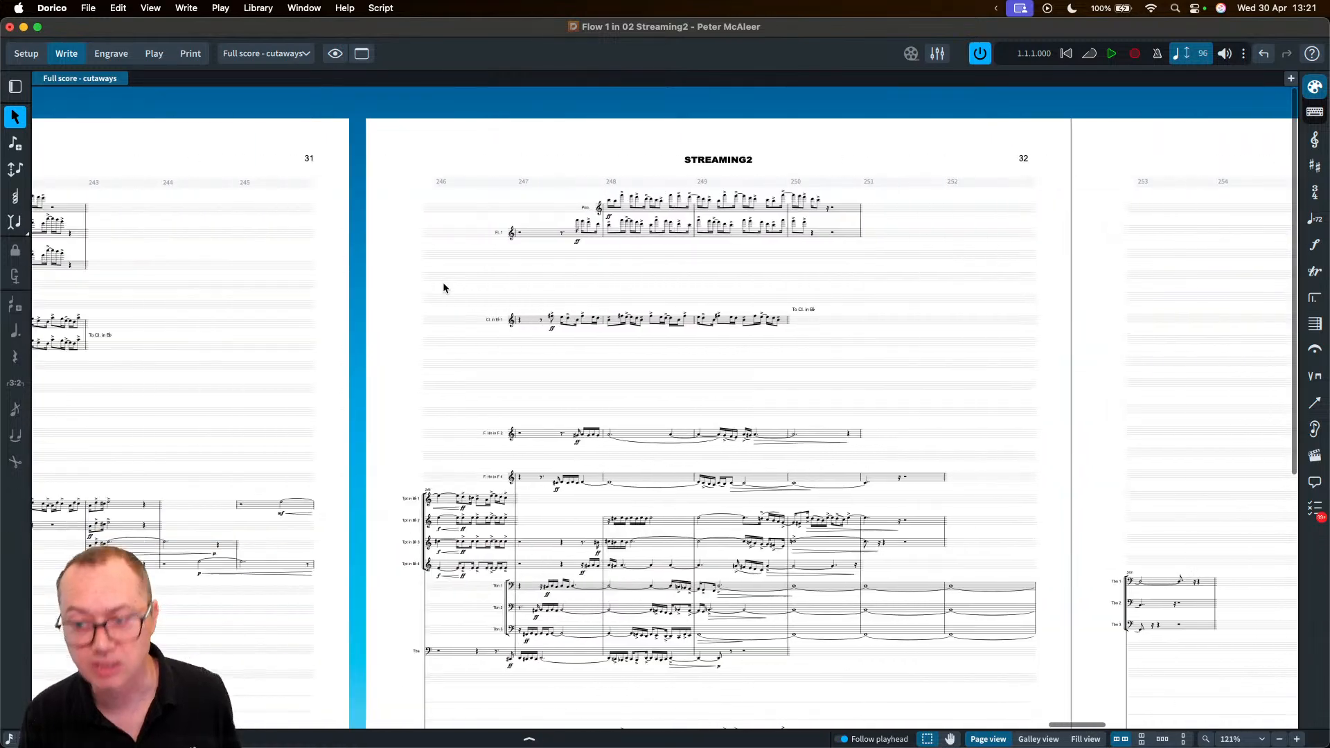
scroll(443, 287, "left", 20)
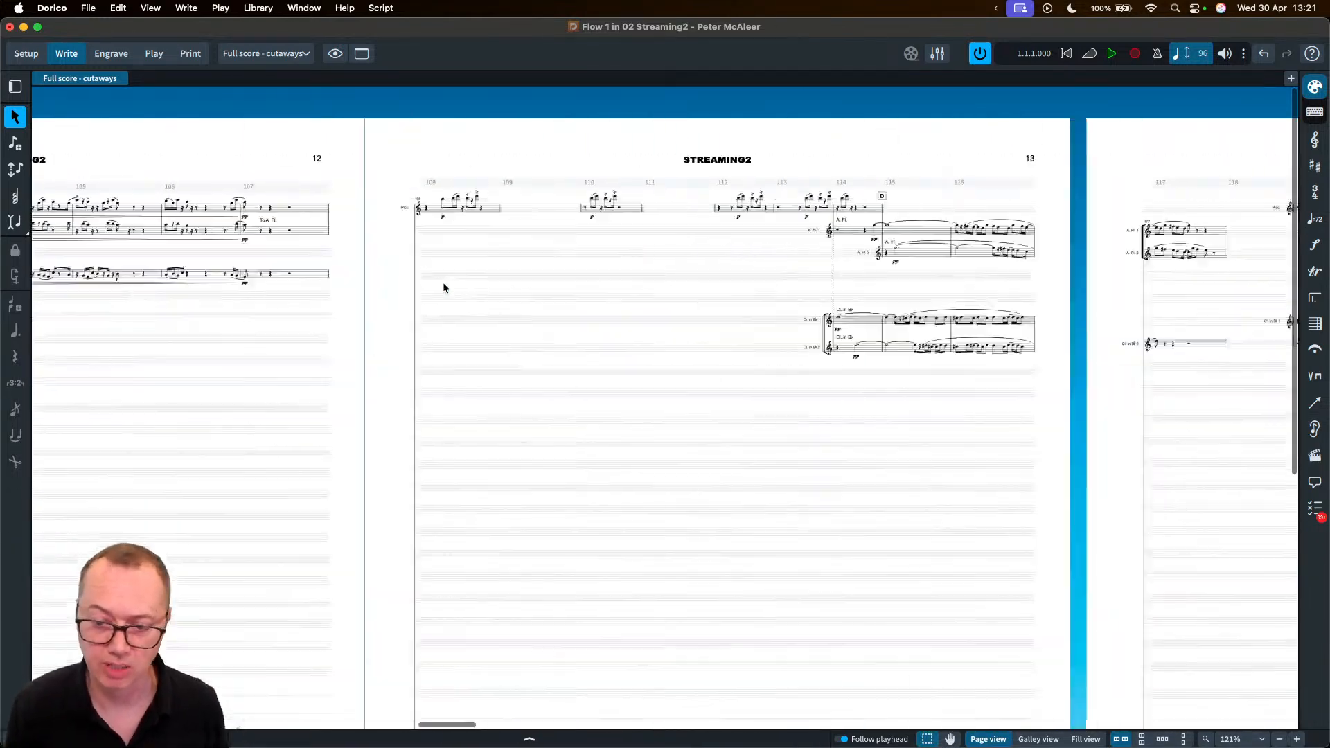
scroll(372, 305, "up", 10)
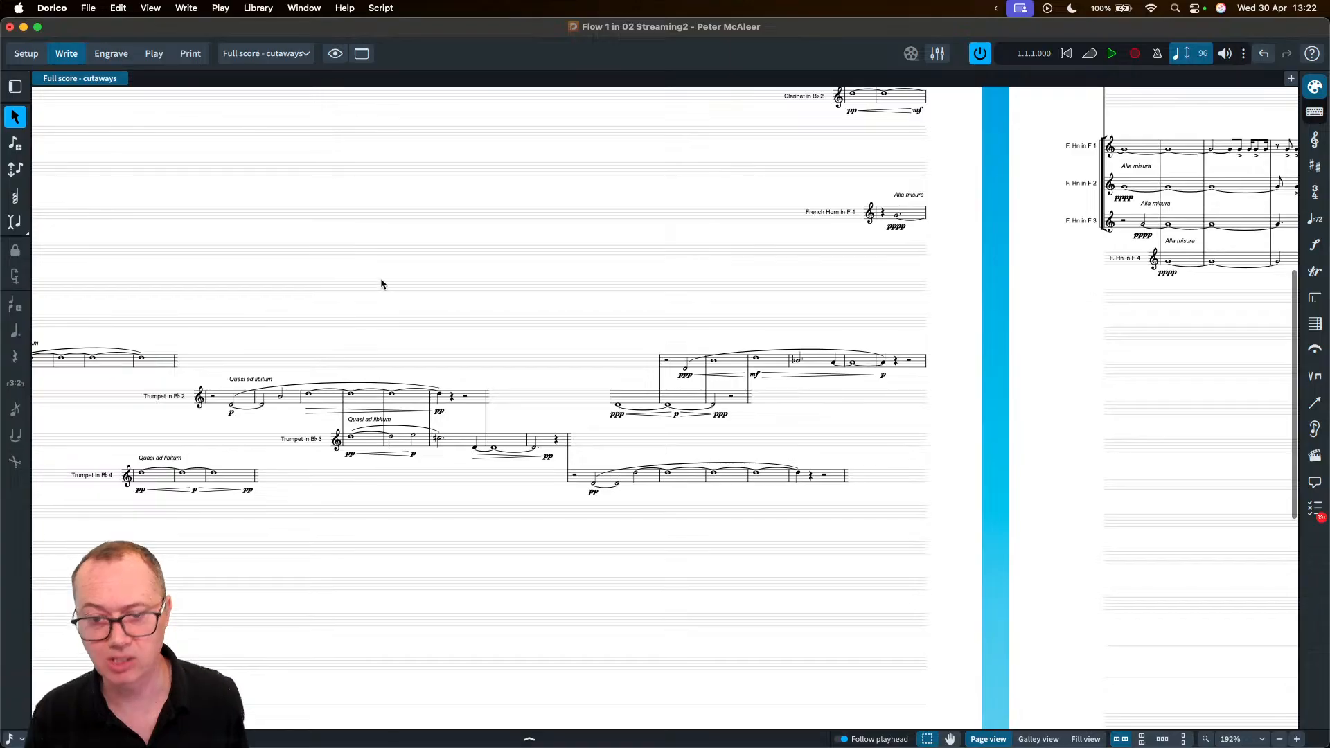
scroll(380, 283, "left", 4)
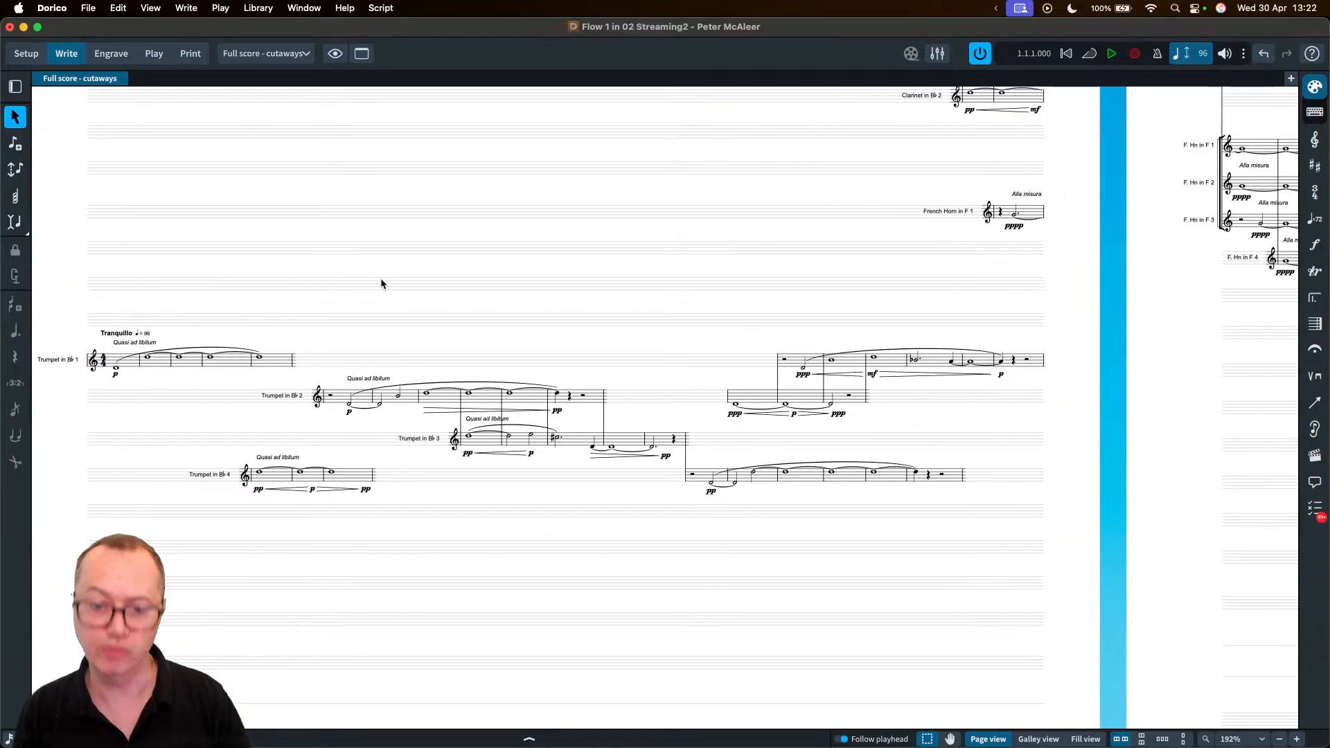
- Set the minimum number of empty bars before cutting away to 4 for the Full score - cutaways layout and view the first page
key("shift+super+l")
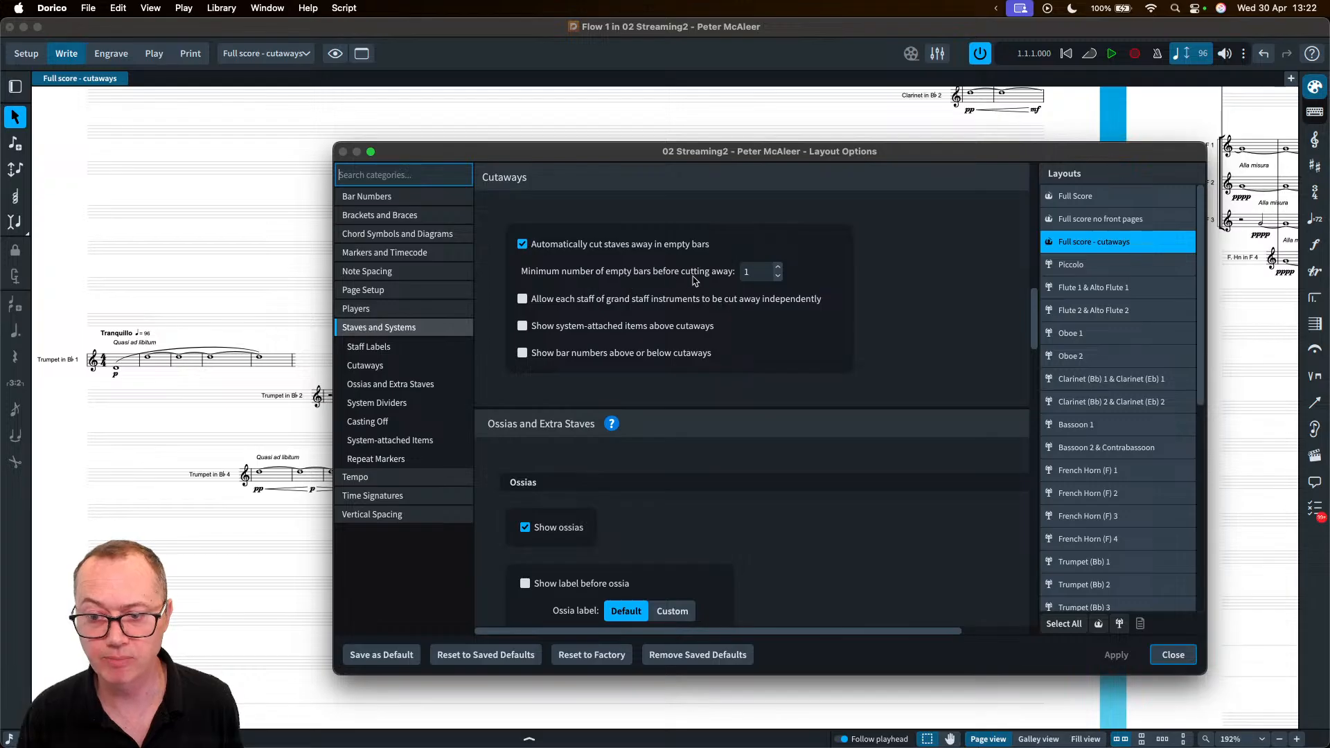
left_click(777, 267)
left_click(778, 268)
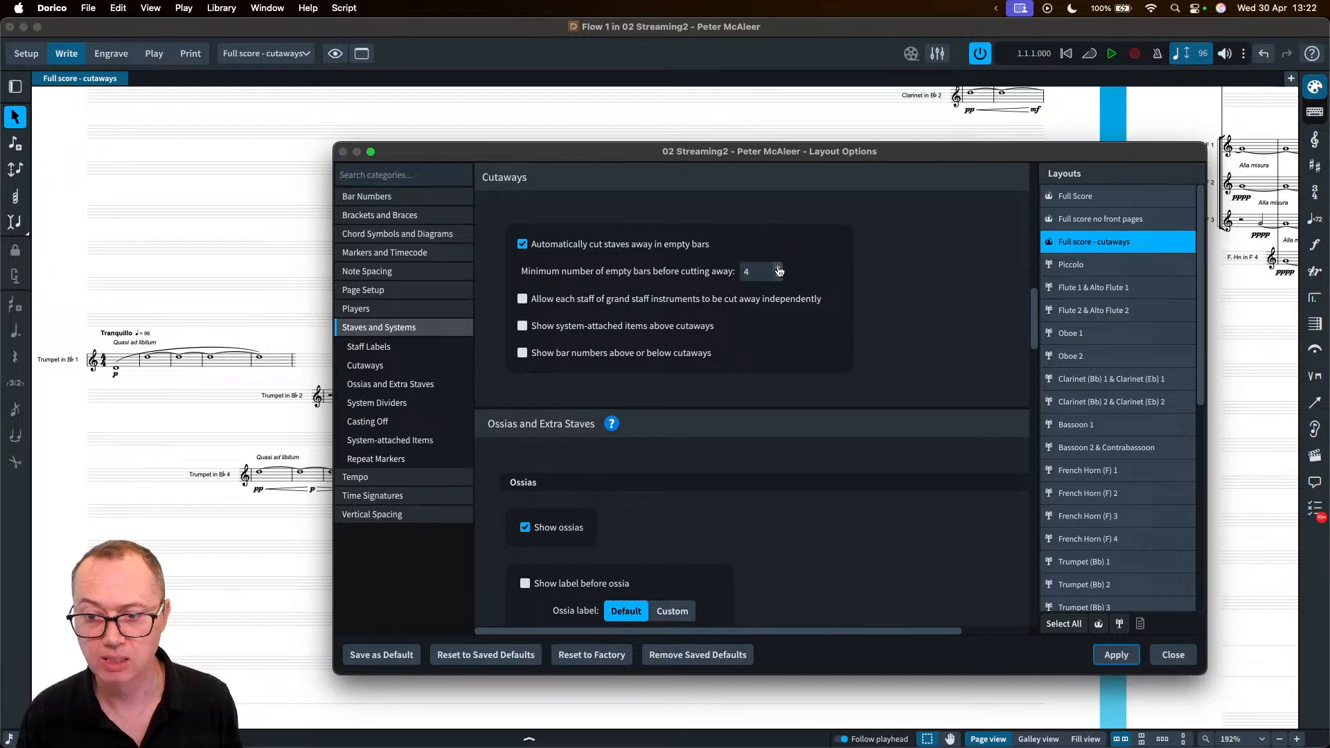
left_click(1171, 656)
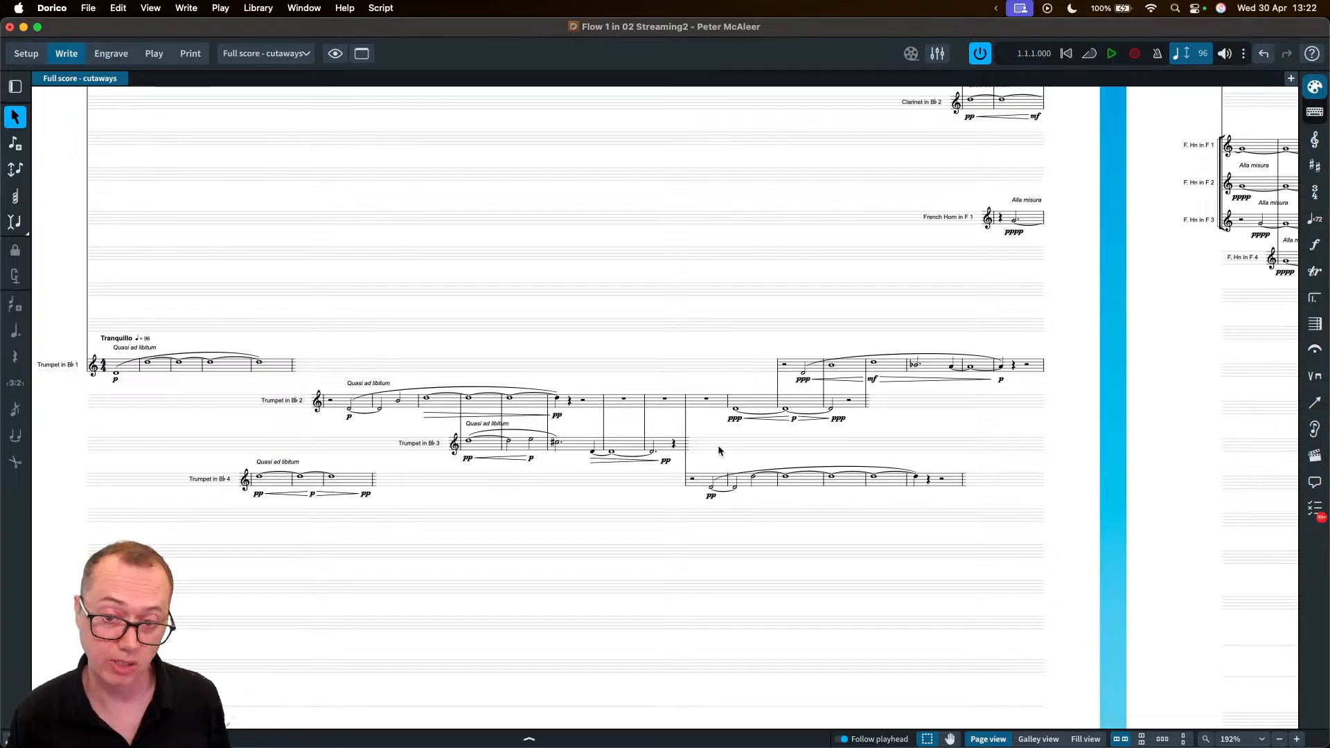
scroll(718, 446, "up", 2)
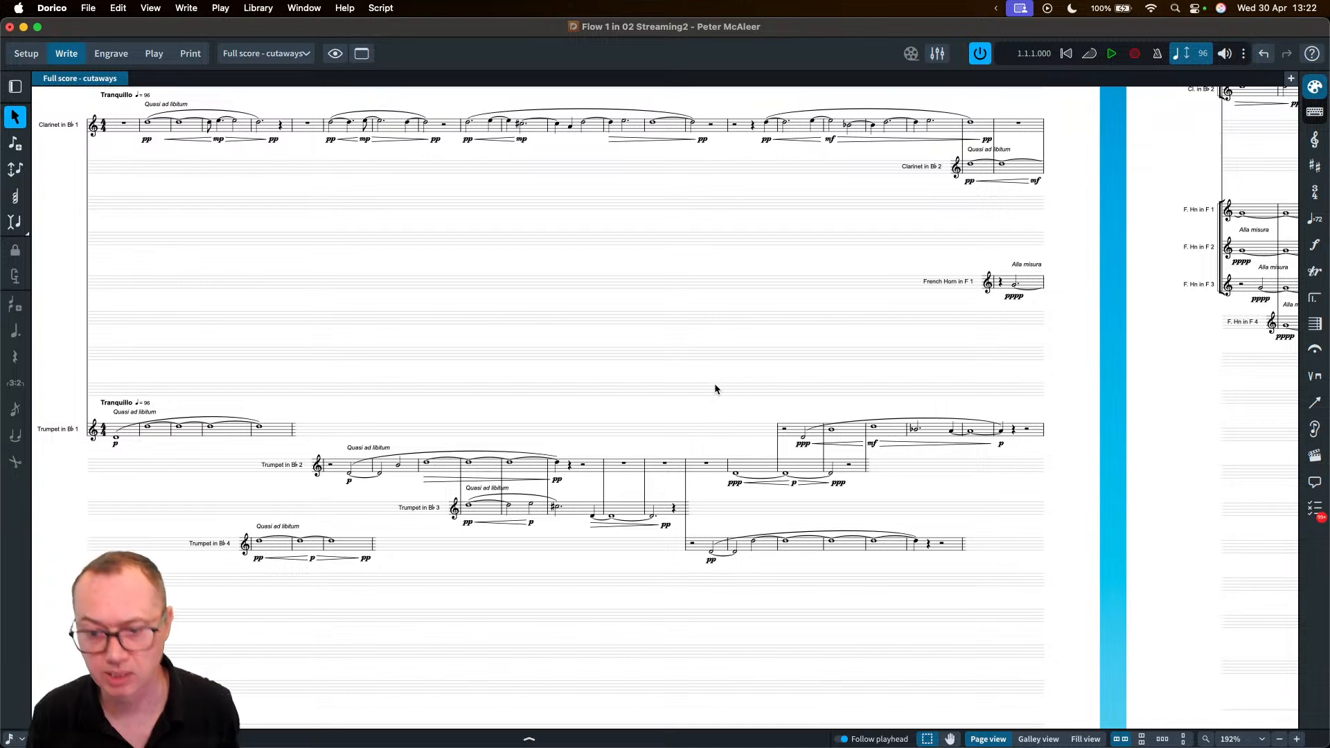
scroll(680, 360, "down", 1)
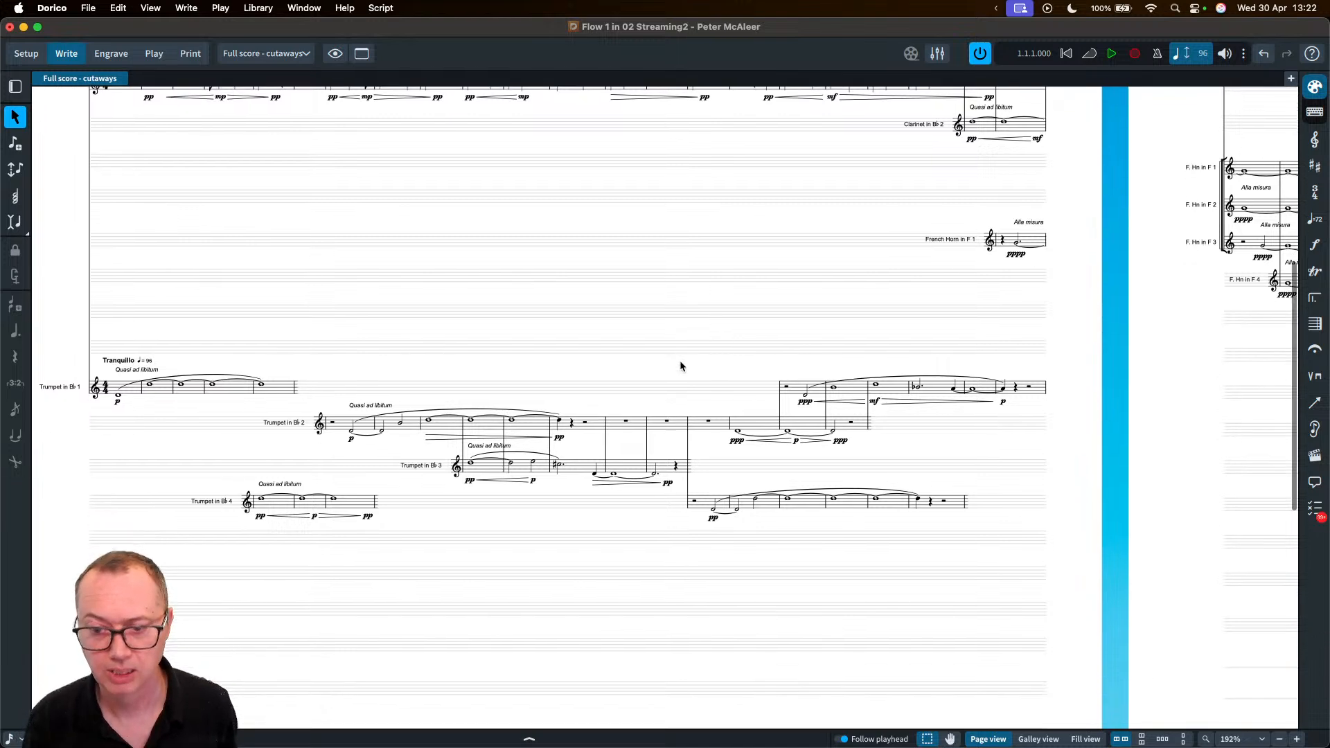
- Create end cutaways on the Trumpet 1 and Trumpet 4 staves directly after their opening phrases
left_click(789, 392)
right_click(788, 392)
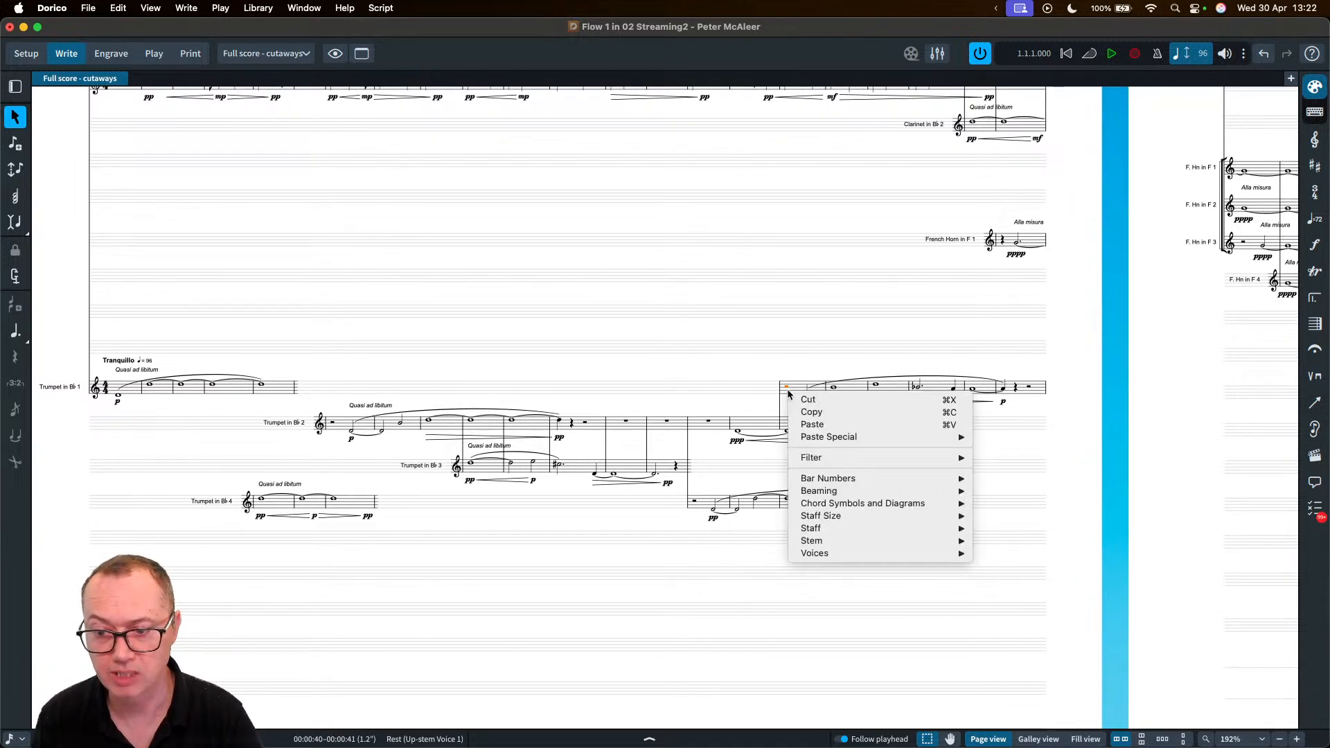
mouse_move(831, 528)
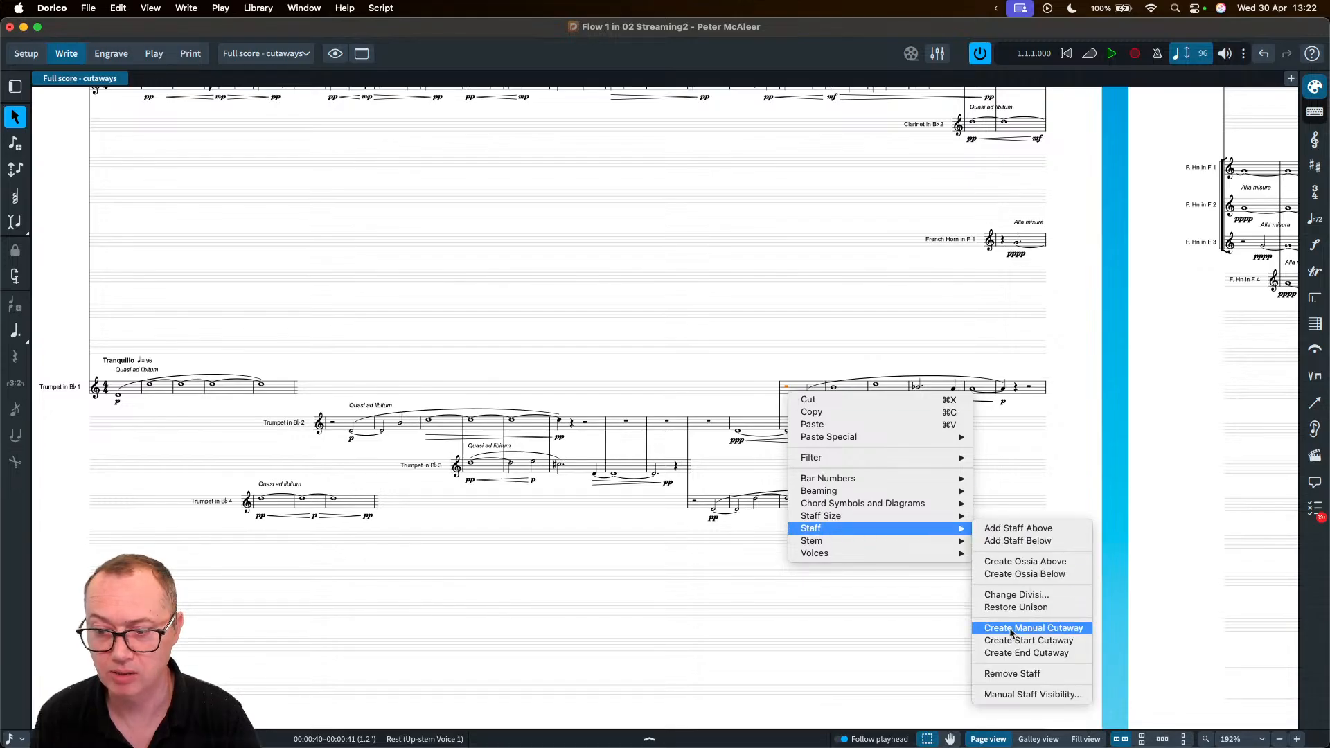
left_click(1032, 655)
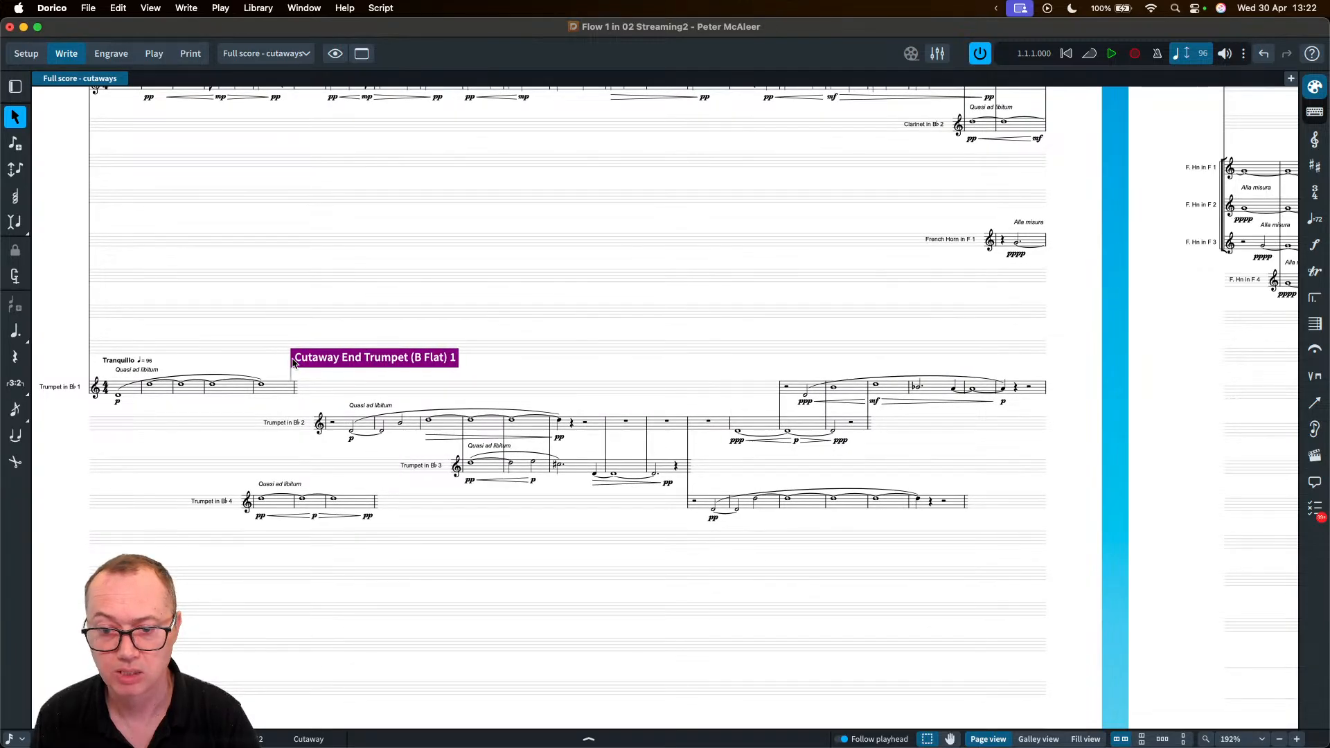
left_click_drag(293, 363, 295, 362)
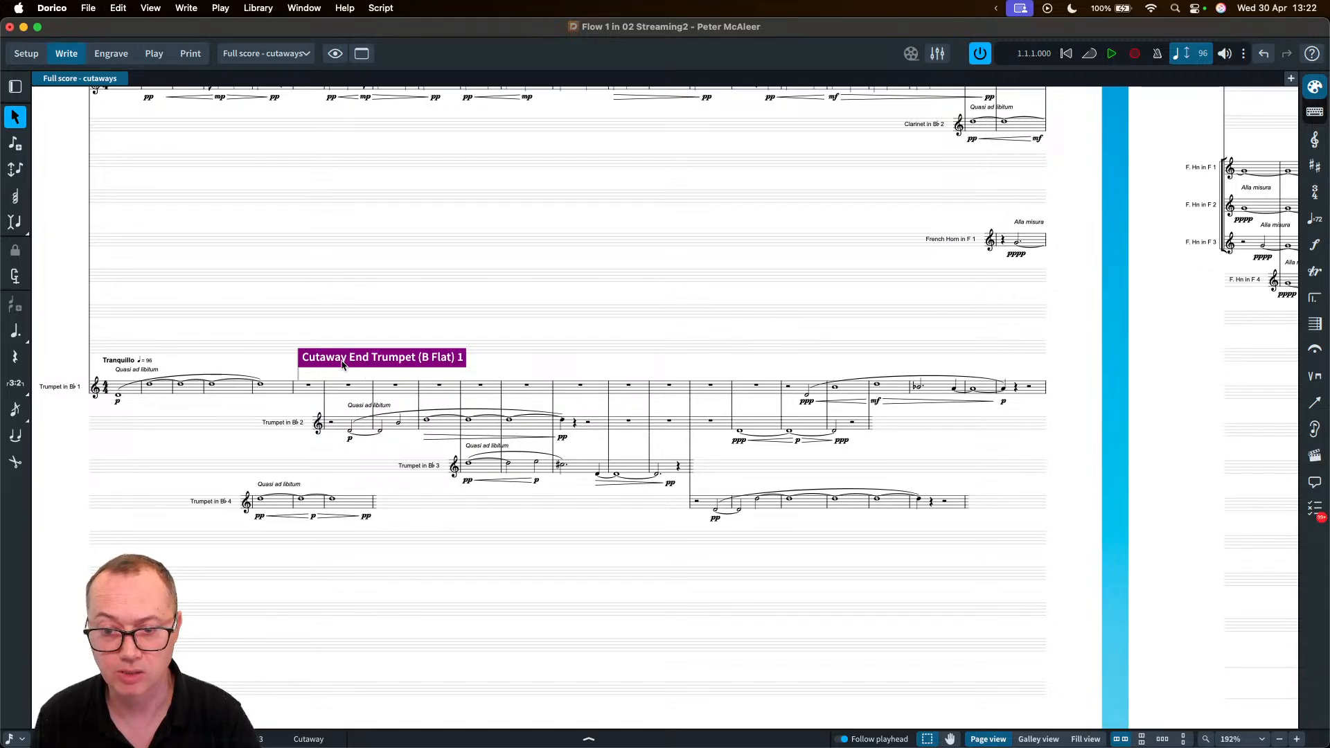
left_click(374, 504)
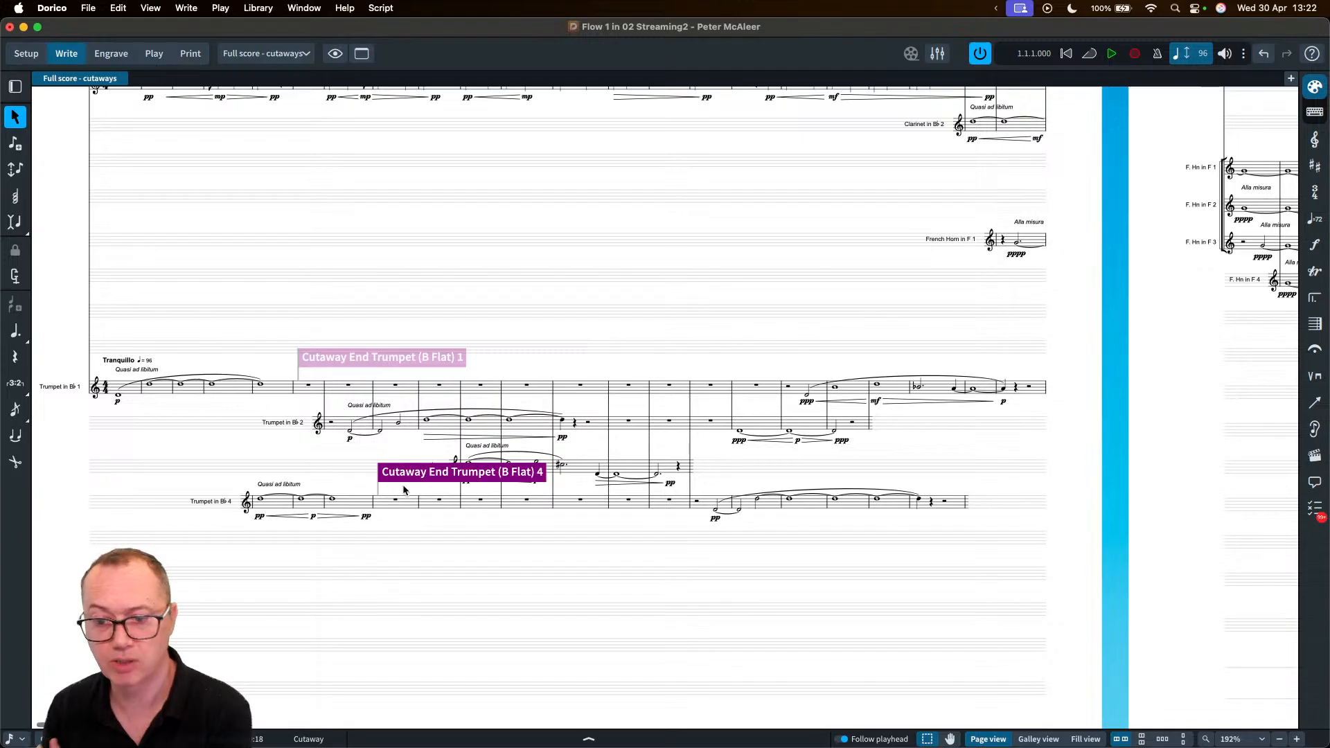
left_click(400, 519)
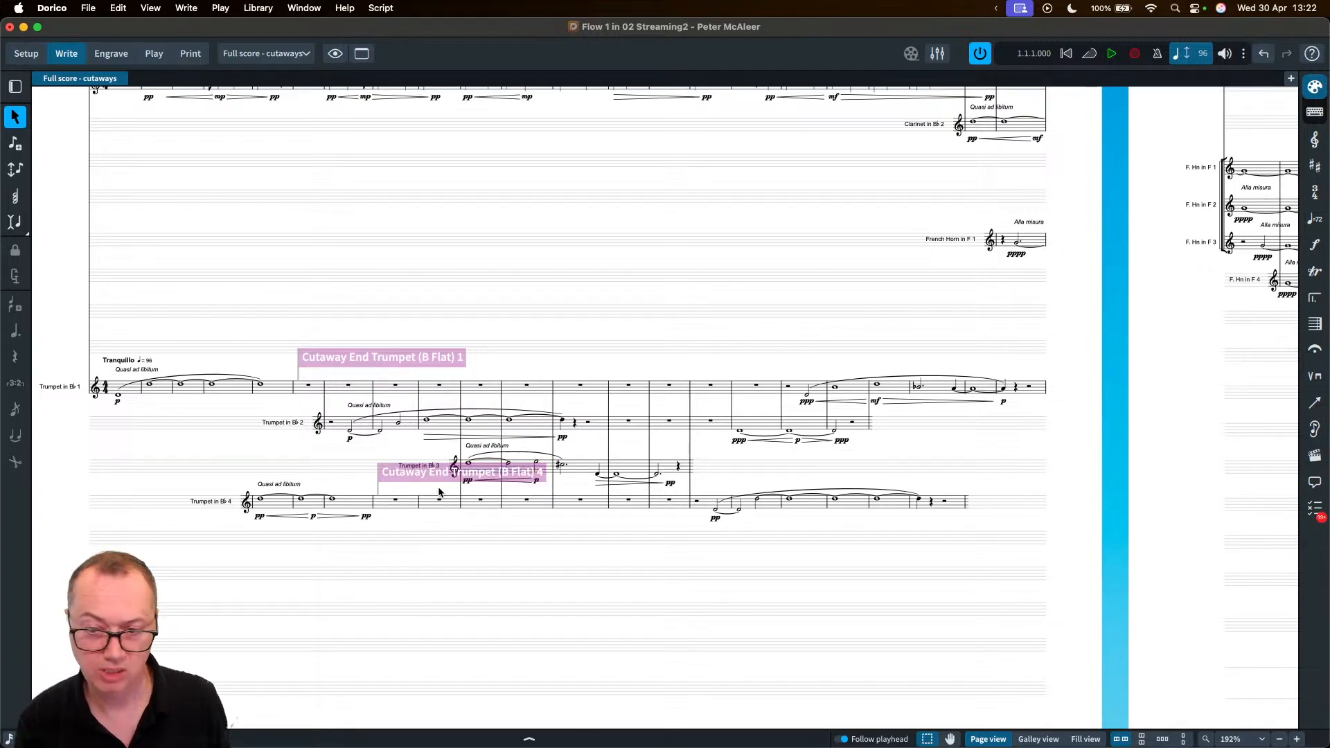
- Hide the signposts in the score
left_click(150, 9)
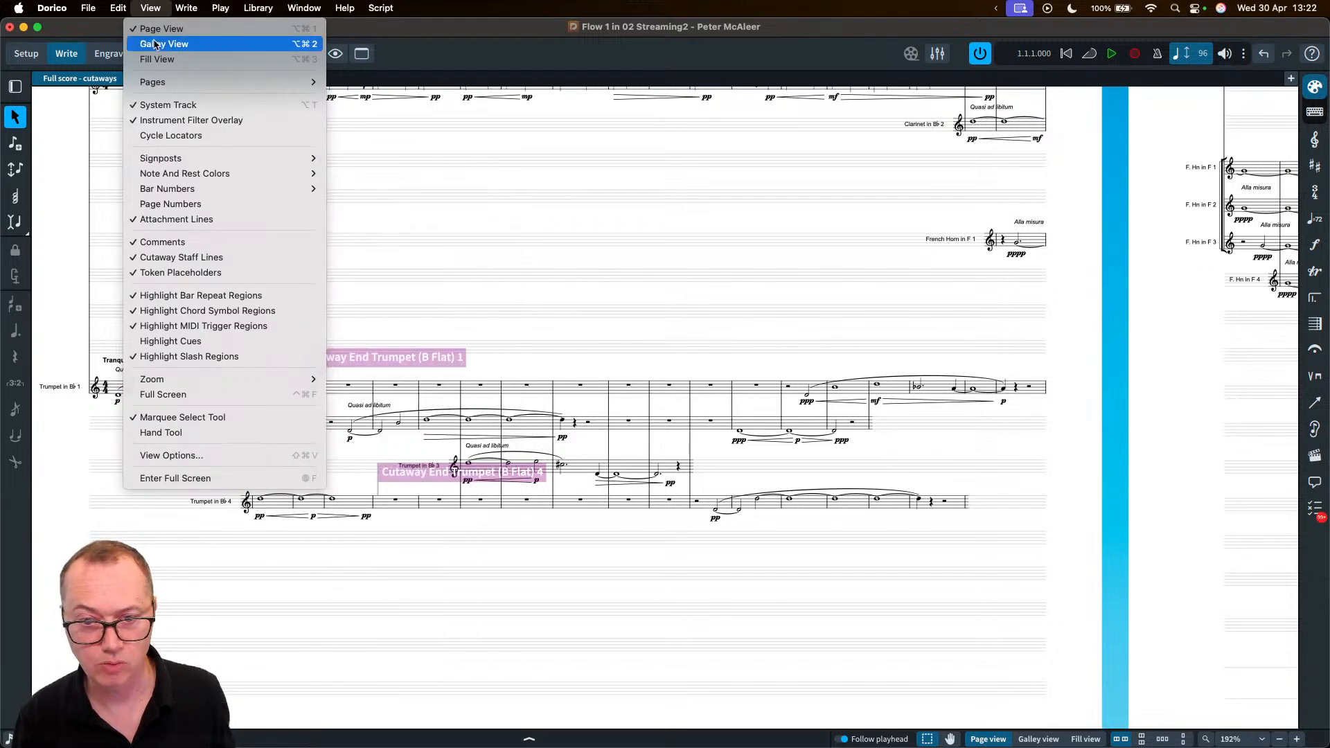
left_click(150, 9)
key("alt+super+s")
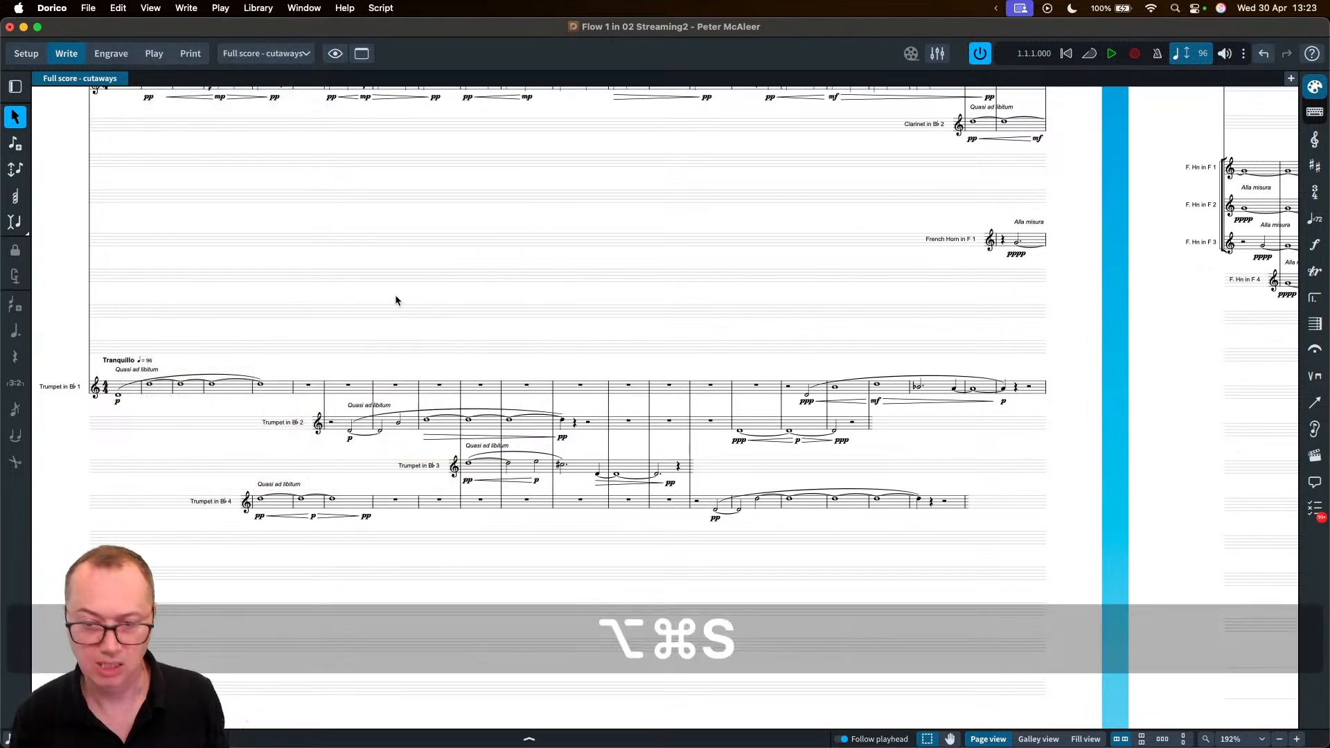
scroll(421, 509, "down", 2)
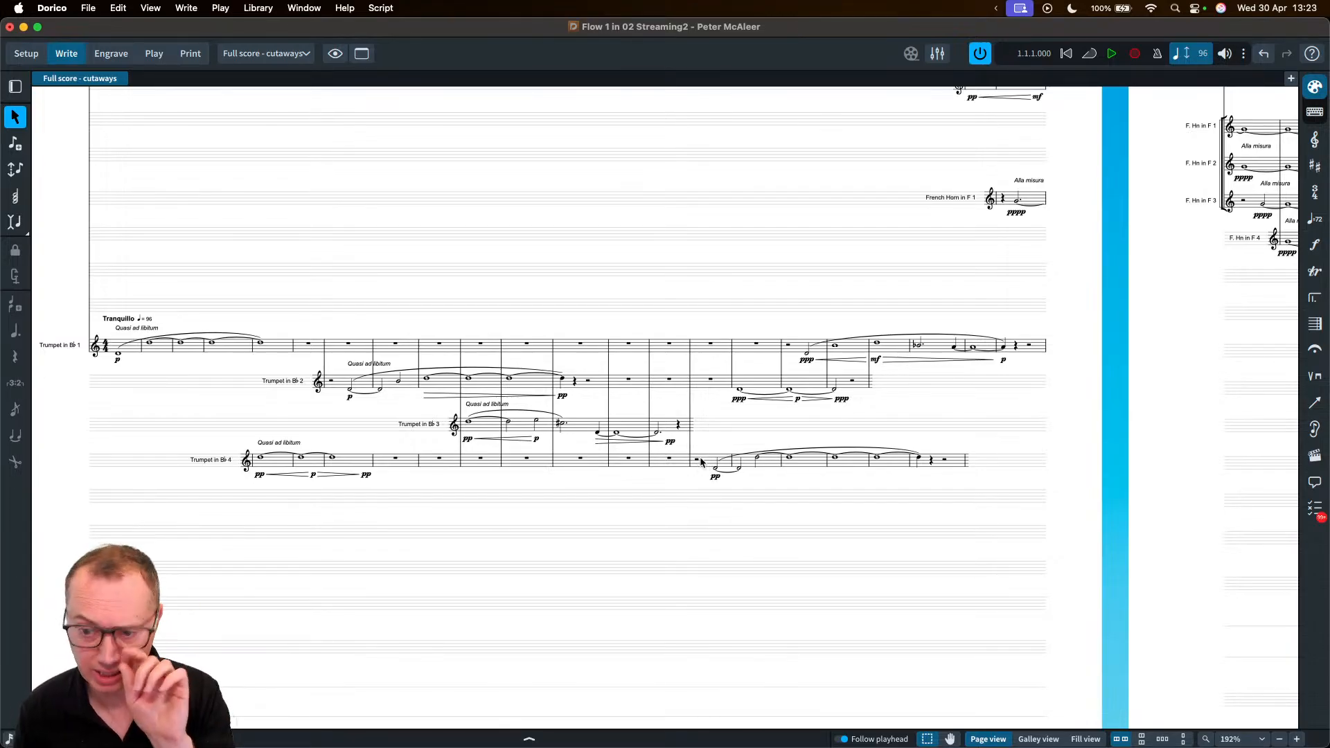
scroll(702, 425, "up", 3)
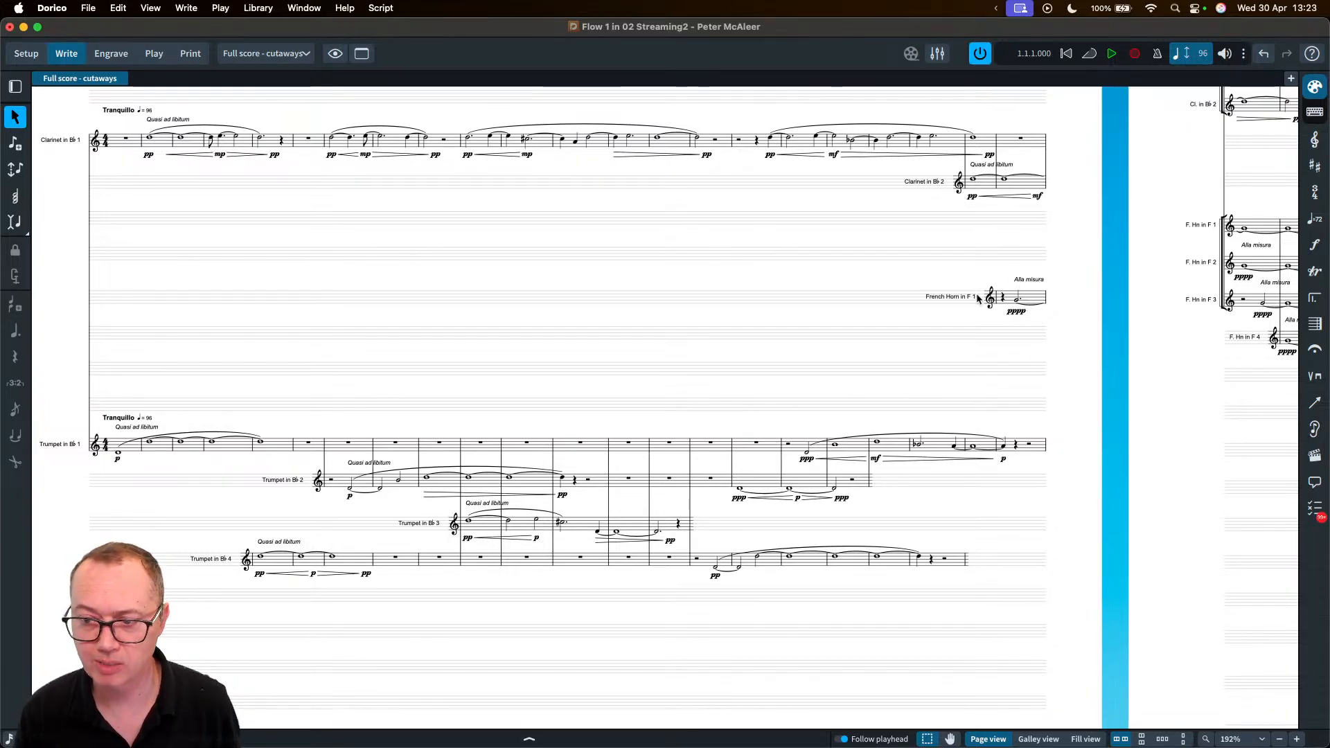
left_click(996, 299)
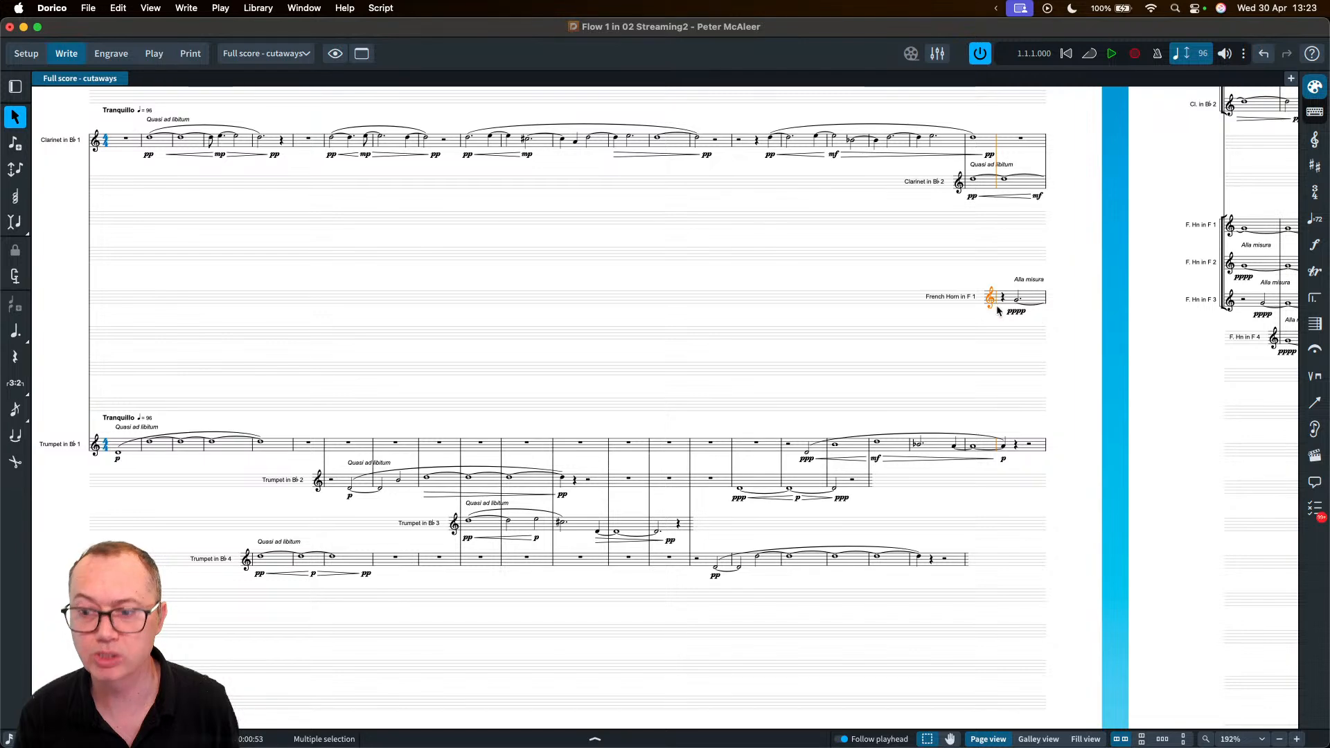
key("Escape")
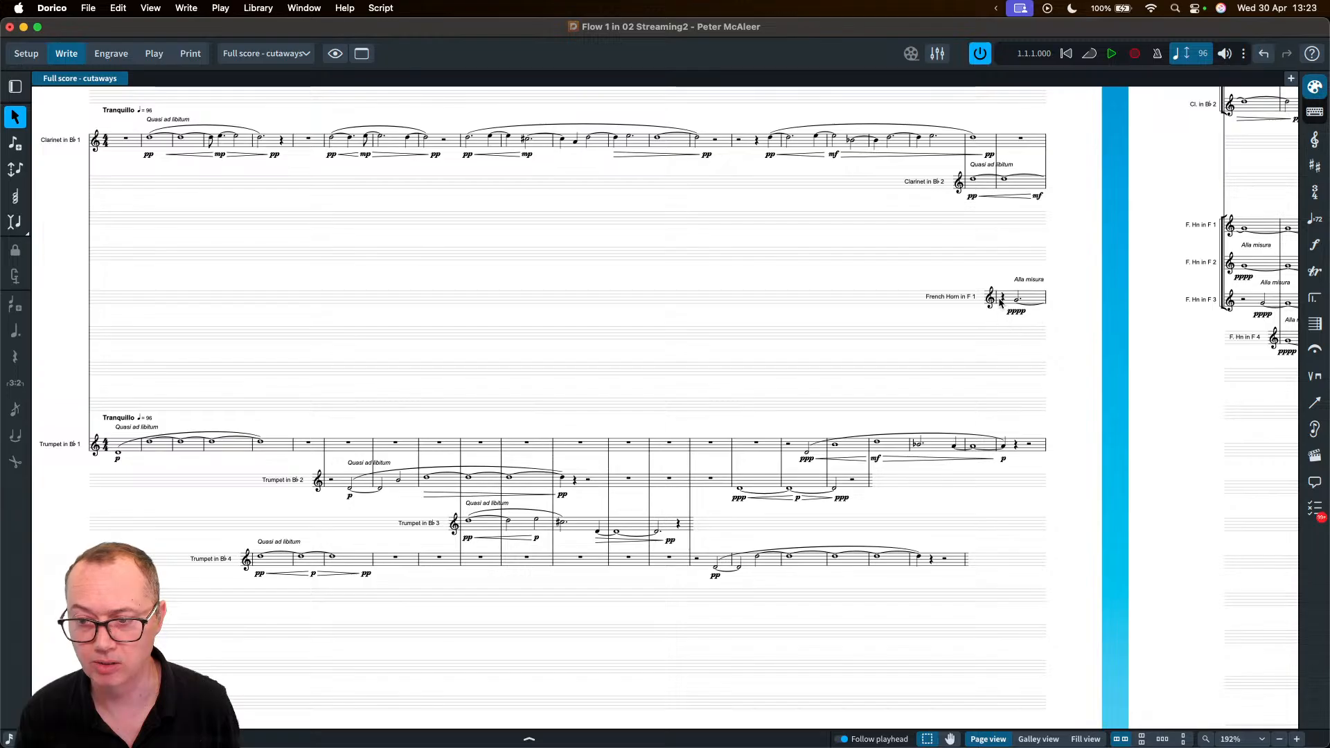
- In Engrave mode, create a coordination line between the French Horn 1 and Trumpet 1 staves at French Horn 1's first barline
left_click(112, 56)
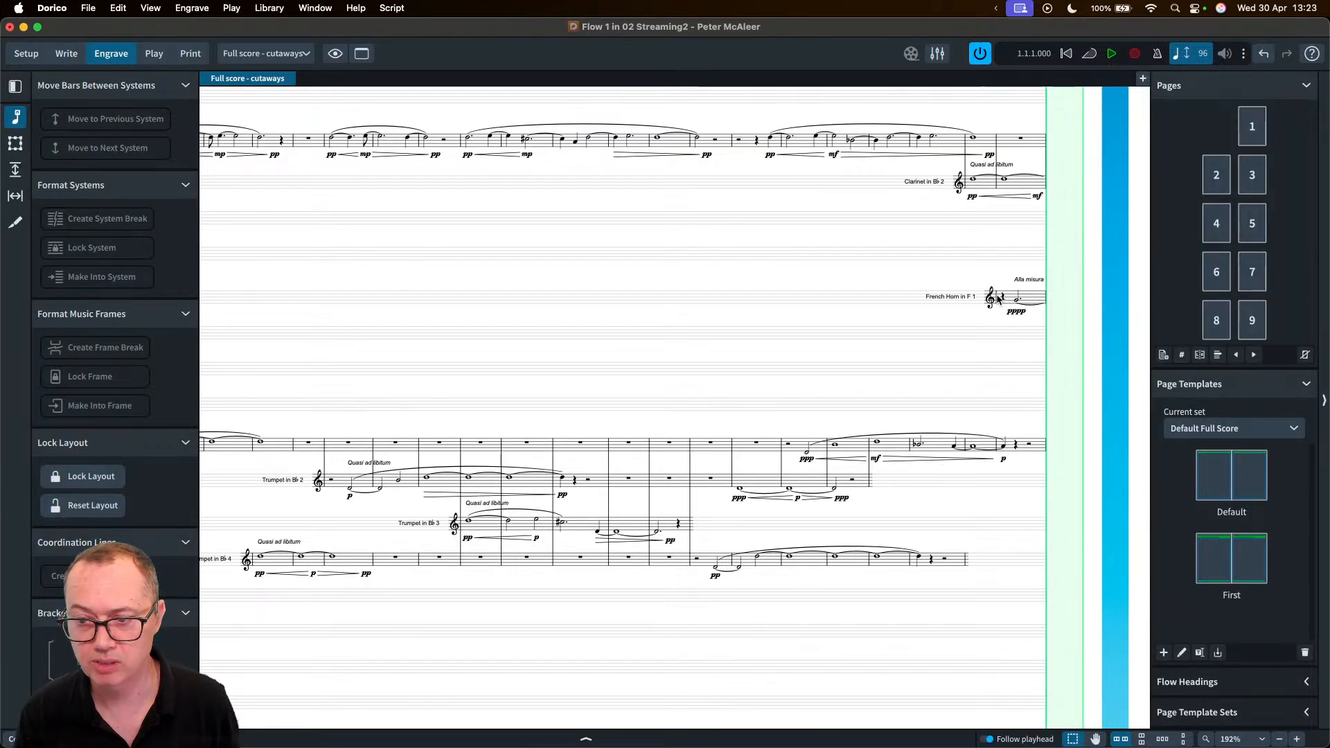
left_click(998, 299)
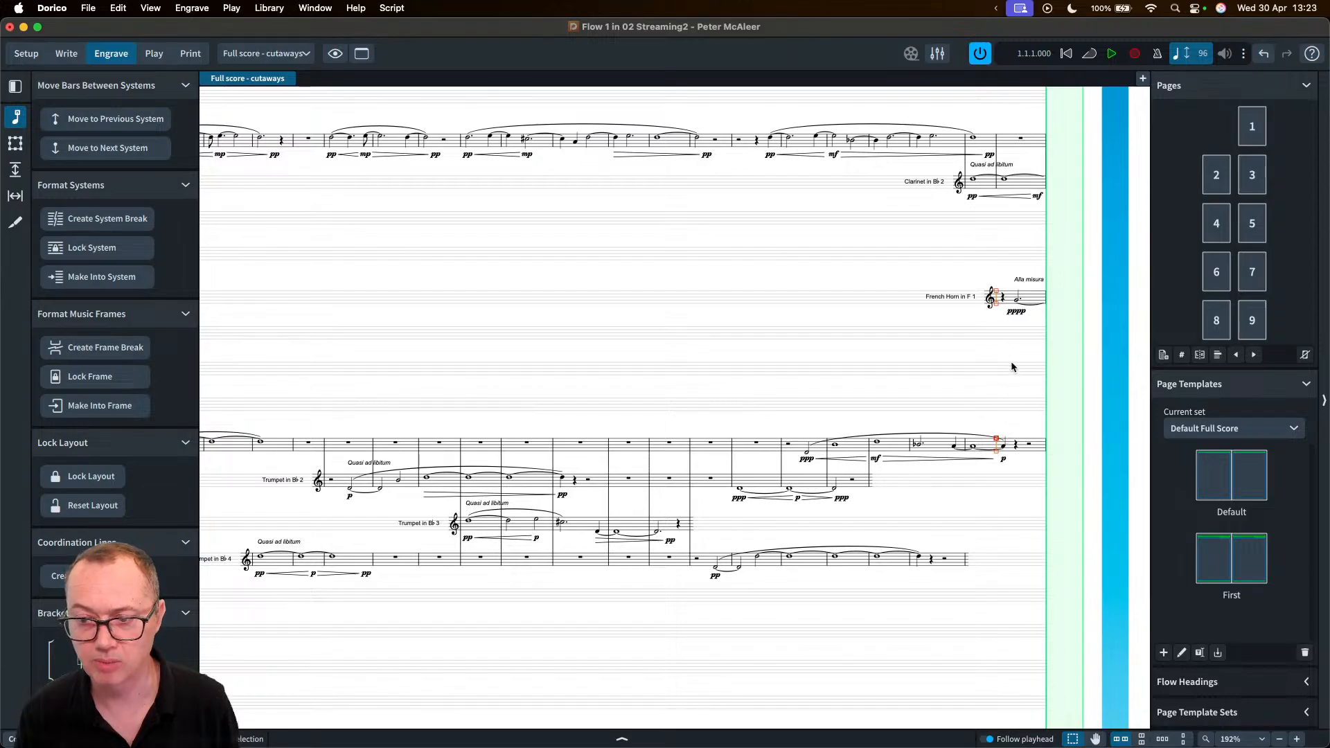
scroll(1003, 342, "up", 5)
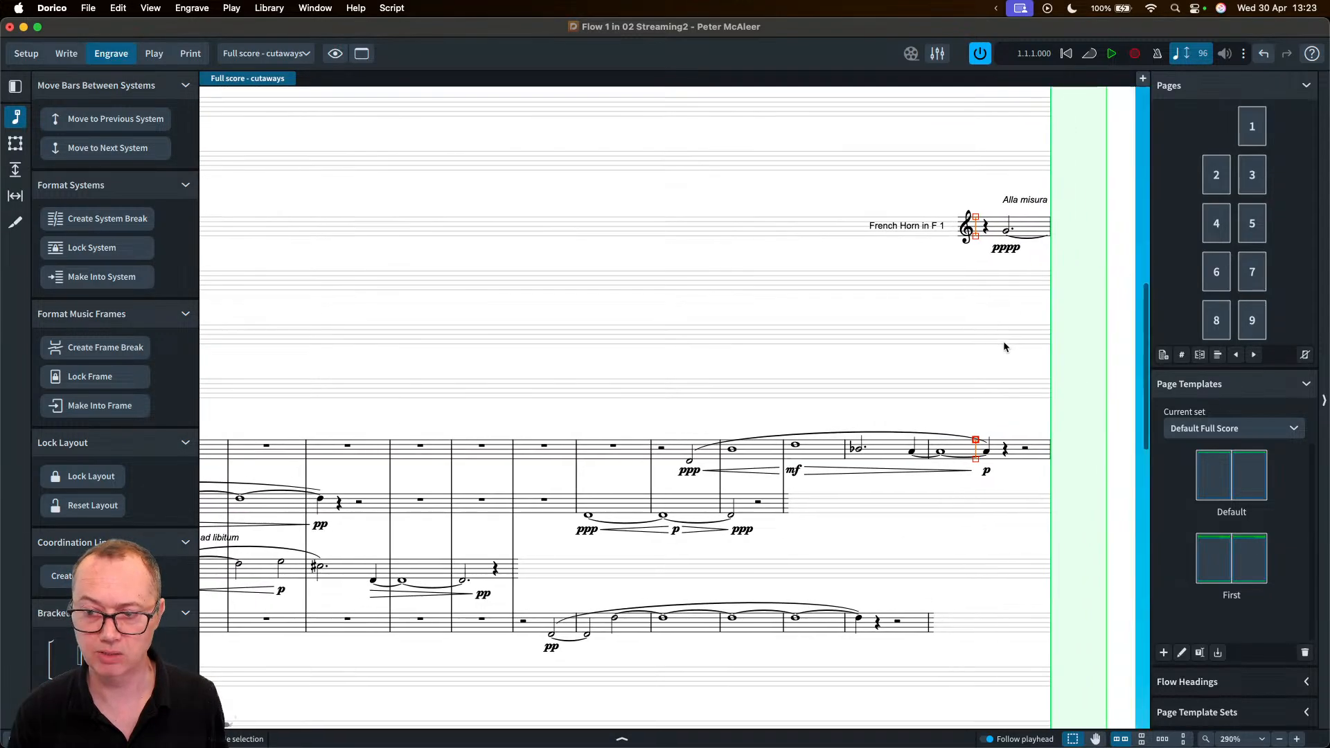
right_click(837, 312)
mouse_move(876, 366)
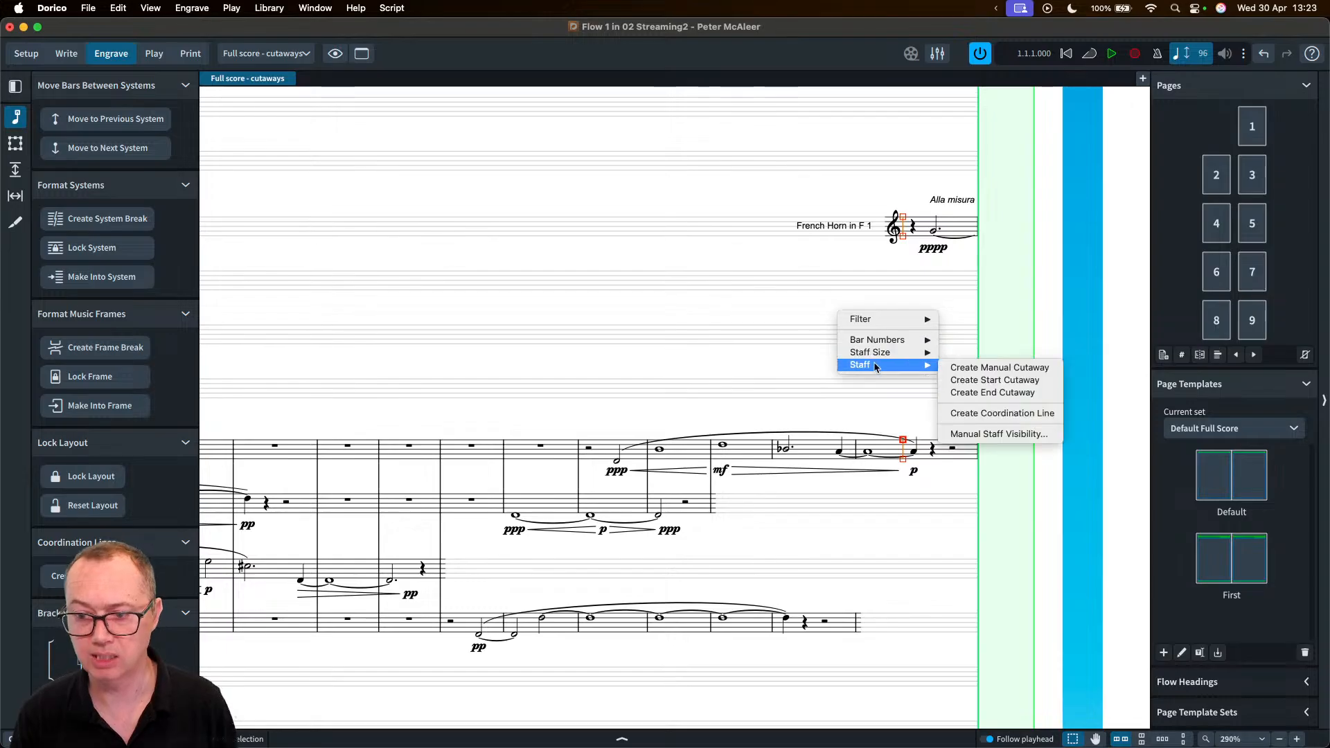
left_click(967, 416)
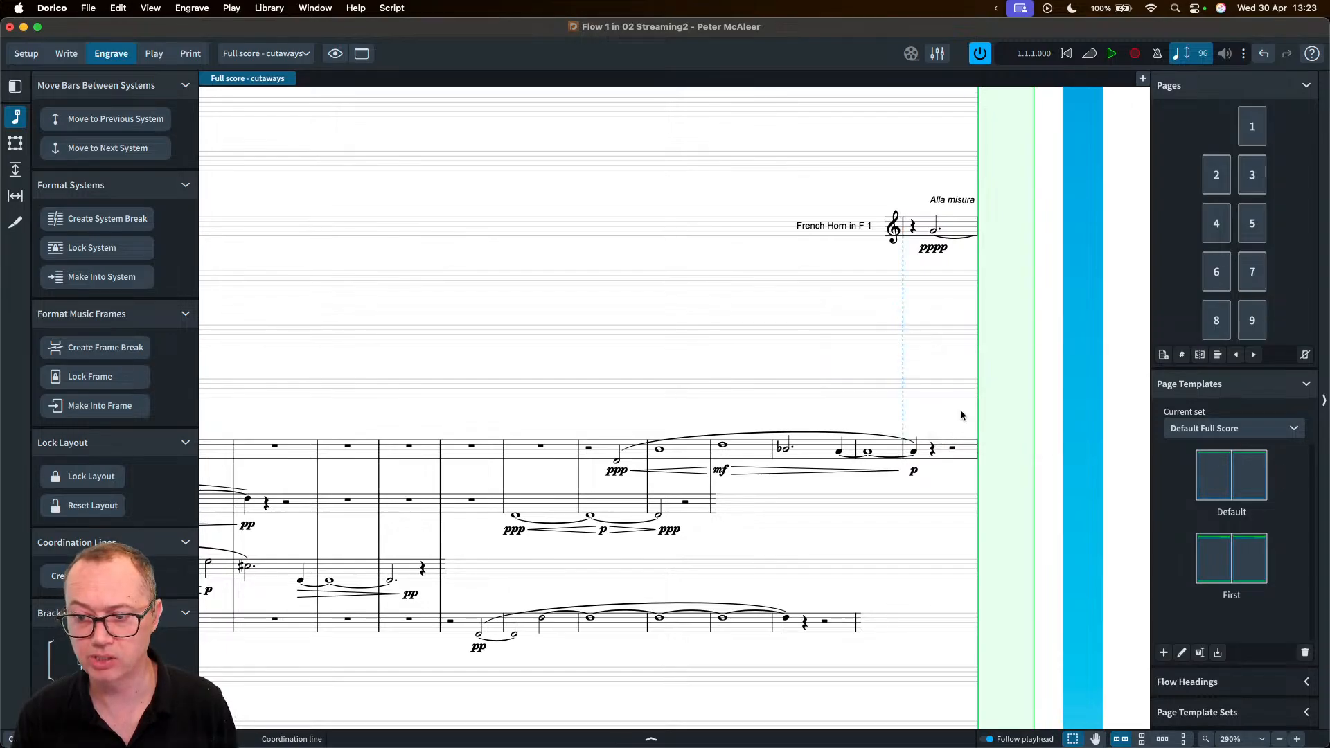
- Extend the coordination line's upper end from the French Horn 1 staff up to the Clarinet 2 staff
scroll(905, 333, "up", 5)
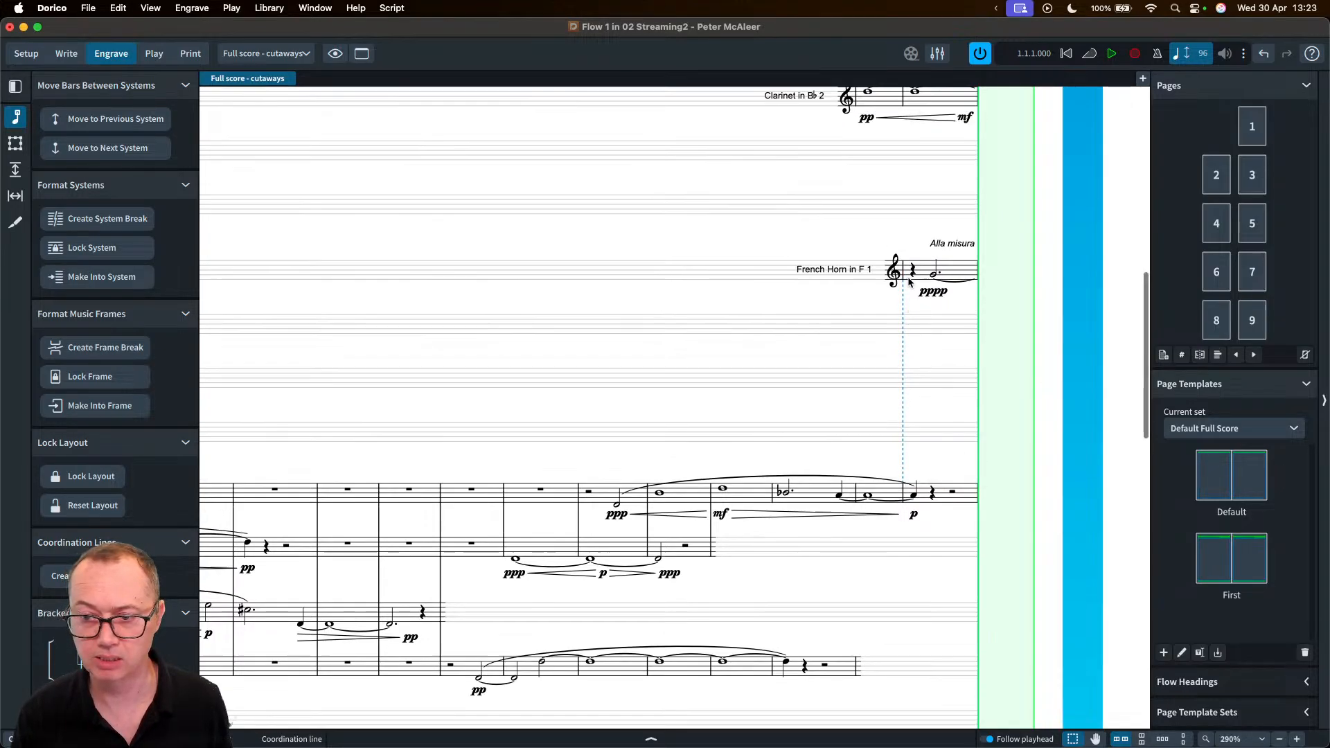
left_click(904, 402)
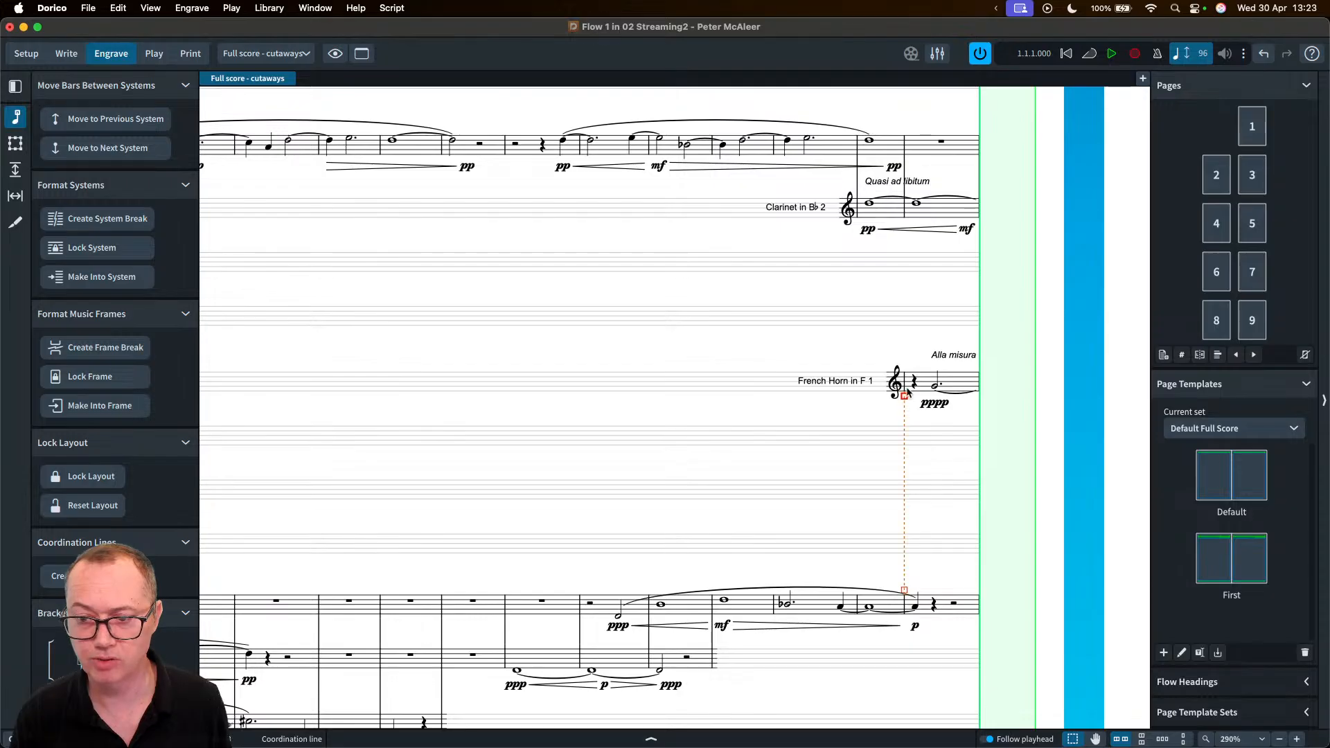
left_click_drag(906, 398, 904, 255)
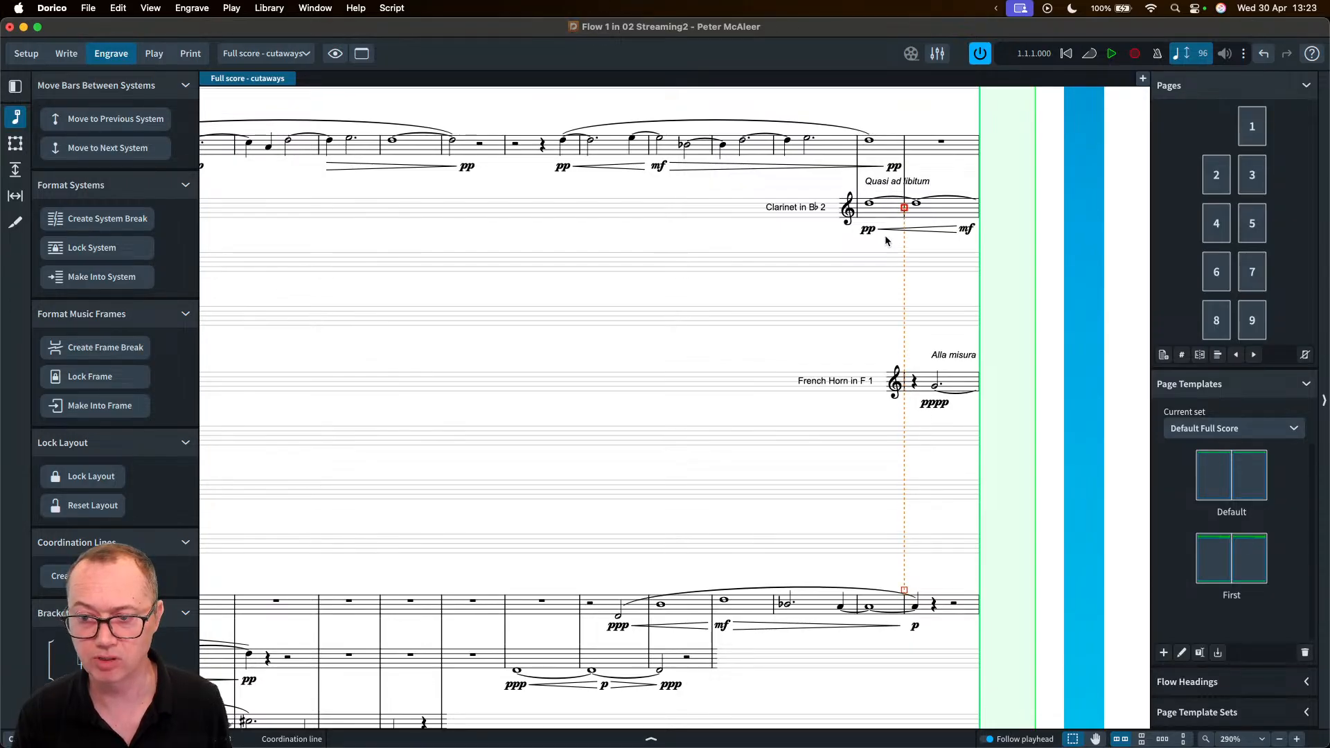
key("Escape")
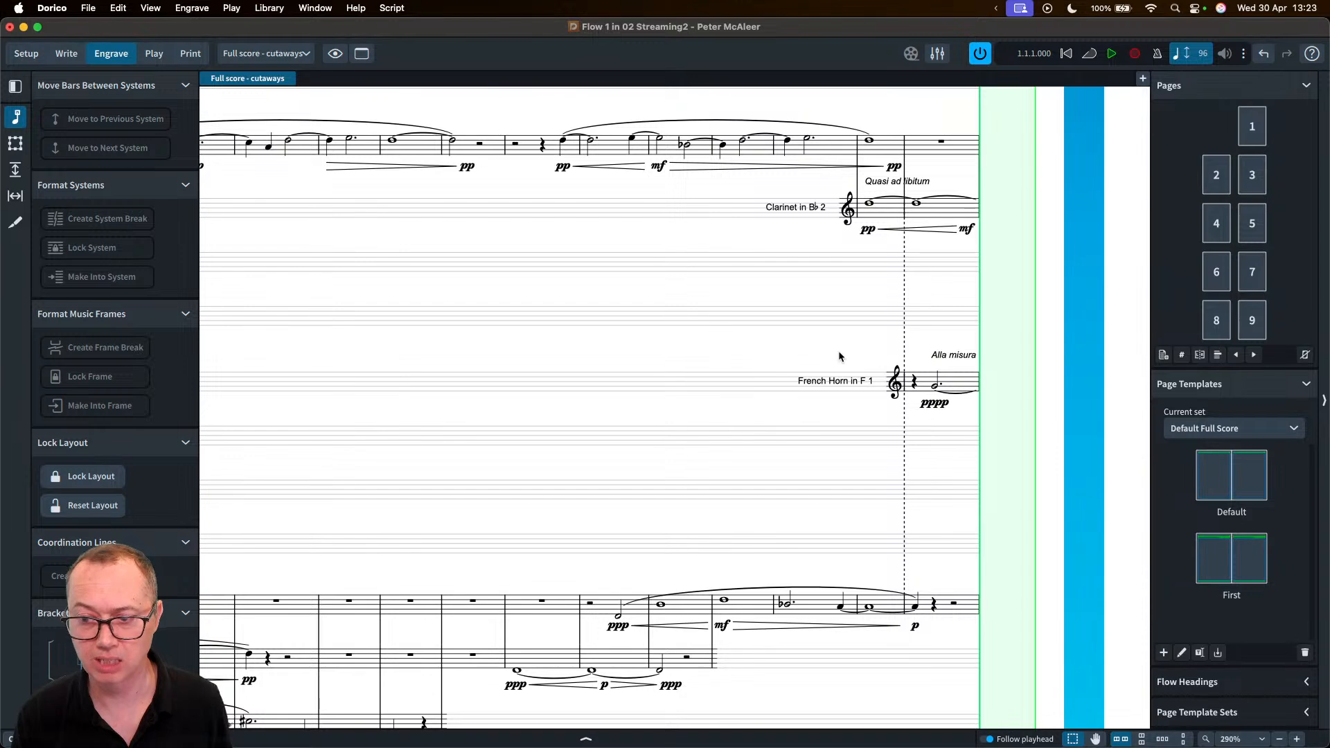
- Create a coordination line between the Clarinet 2 and French Horn 1 staves at rehearsal mark A on the next page
key("x")
key("x")
key("x")
key("x")
scroll(835, 353, "right", 5)
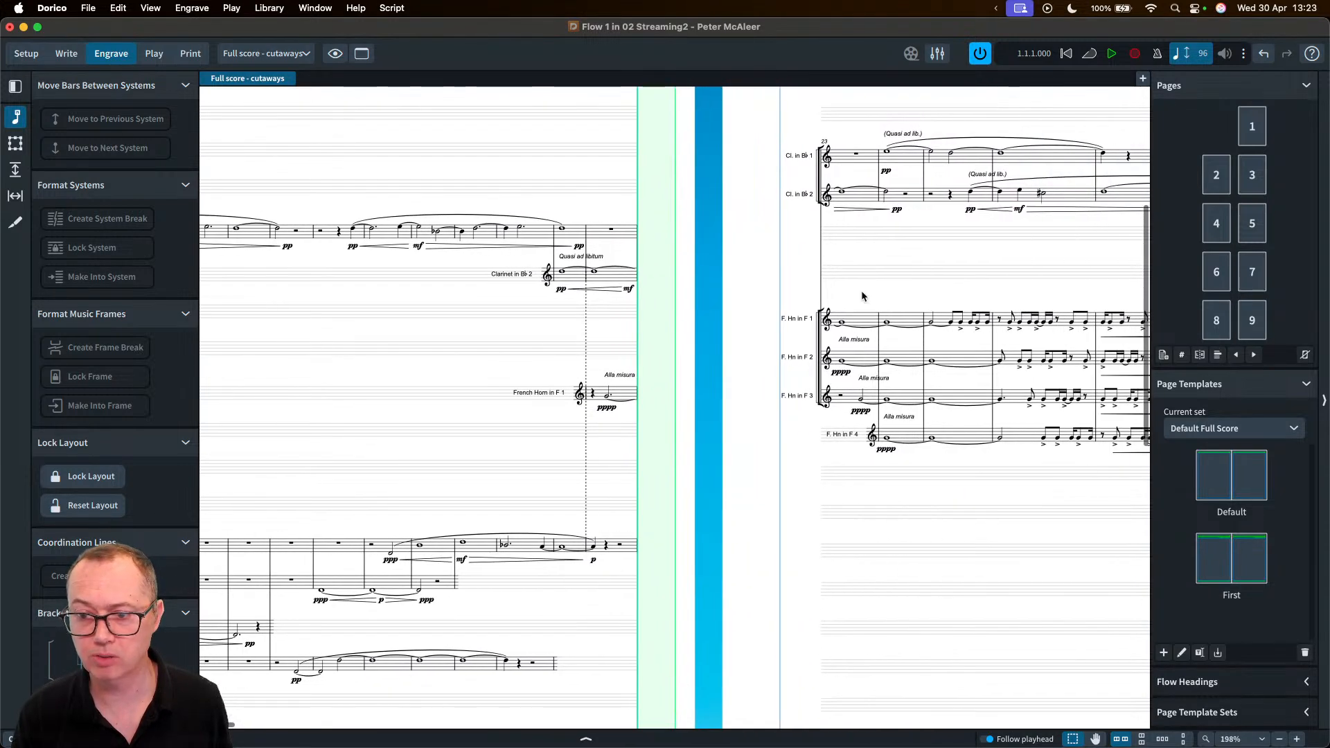
scroll(862, 289, "right", 5)
scroll(863, 289, "up", 1)
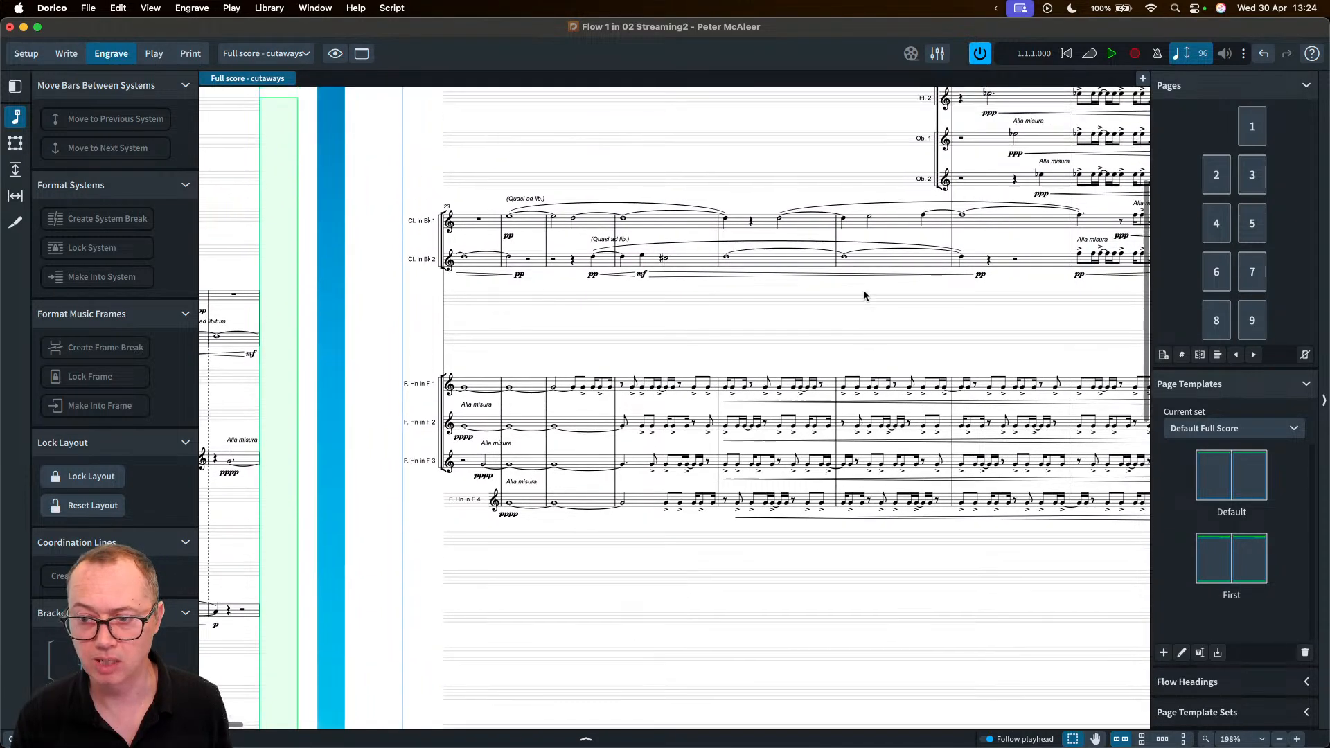
scroll(863, 289, "right", 1)
scroll(863, 289, "up", 1)
scroll(863, 289, "down", 1)
scroll(864, 289, "right", 1)
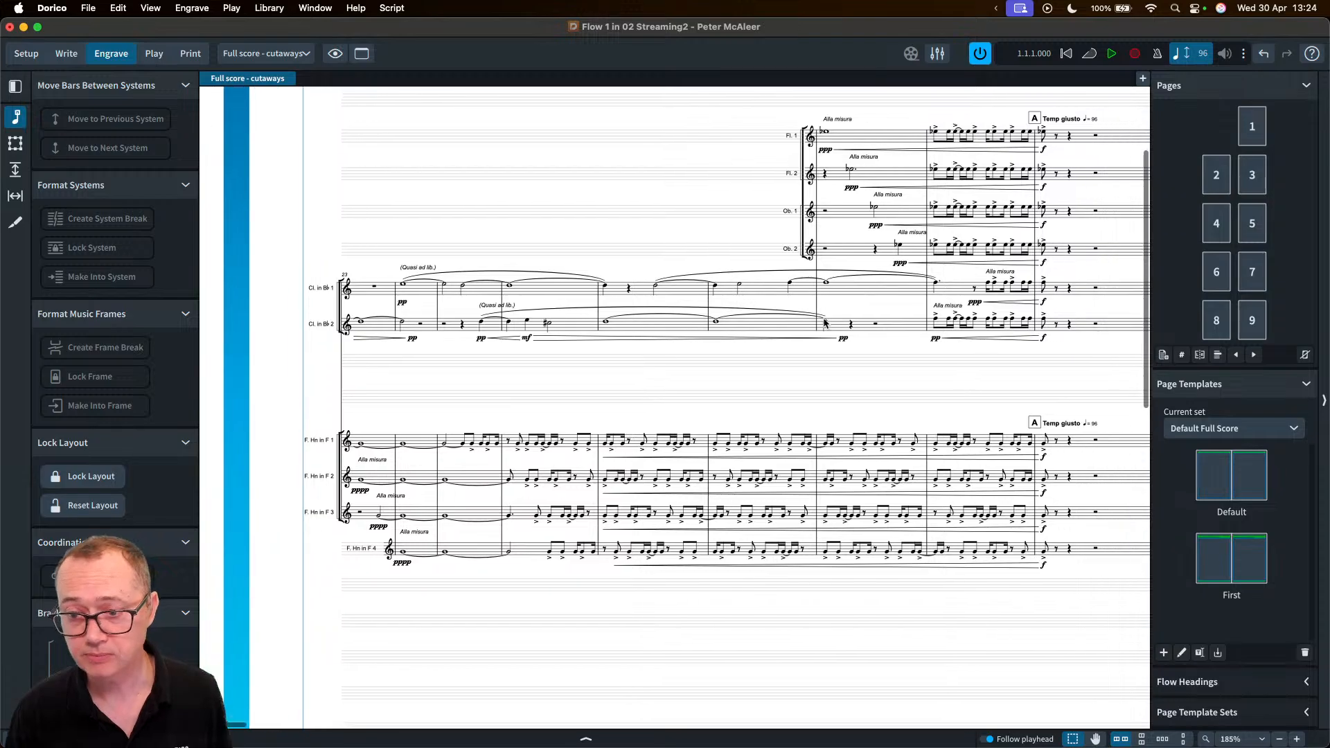
left_click(1036, 320)
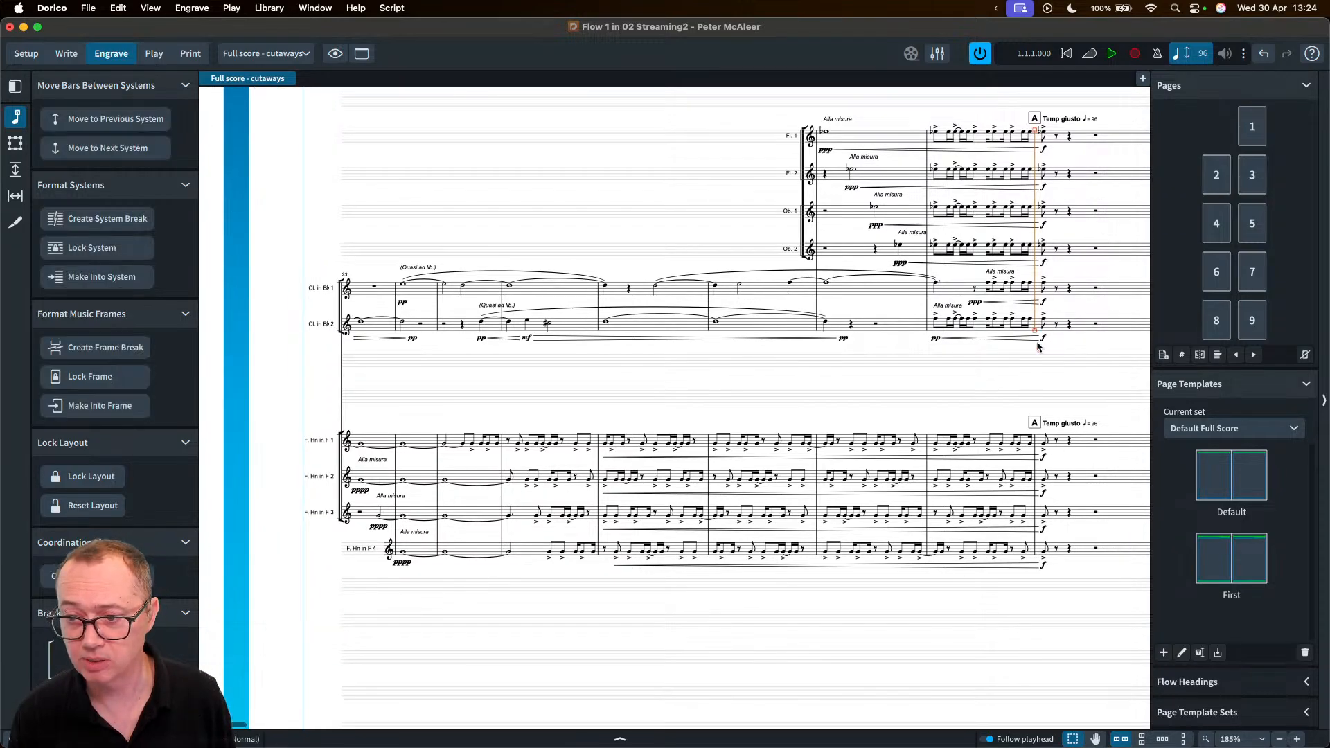
left_click(1035, 469, "shift")
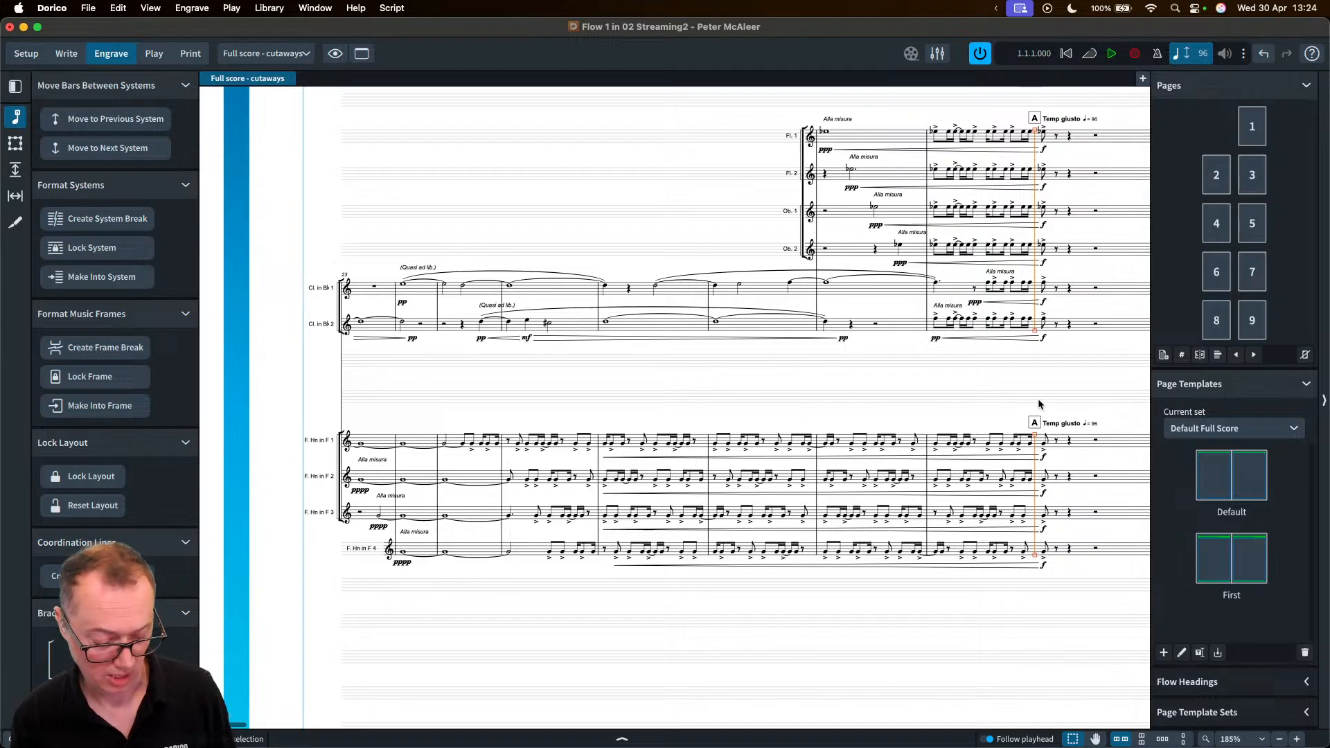
type("j")
type("create coor")
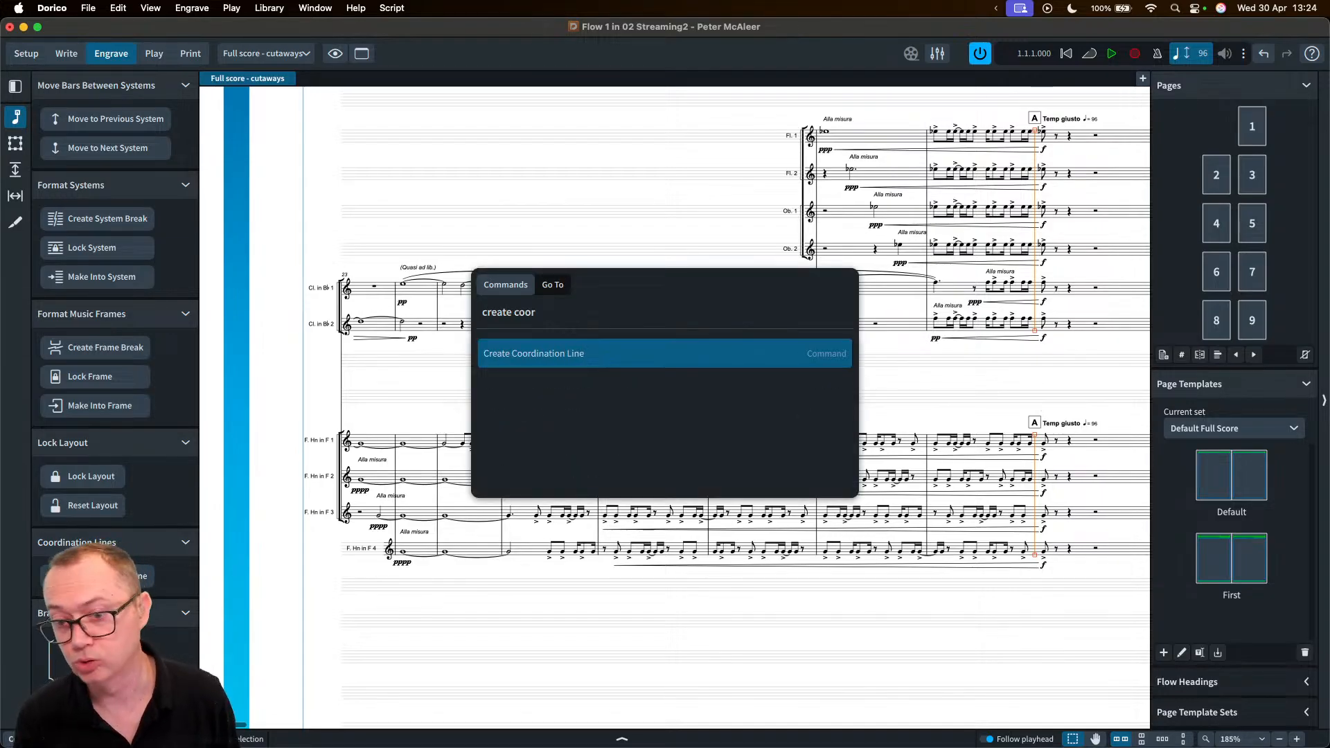
key("Return")
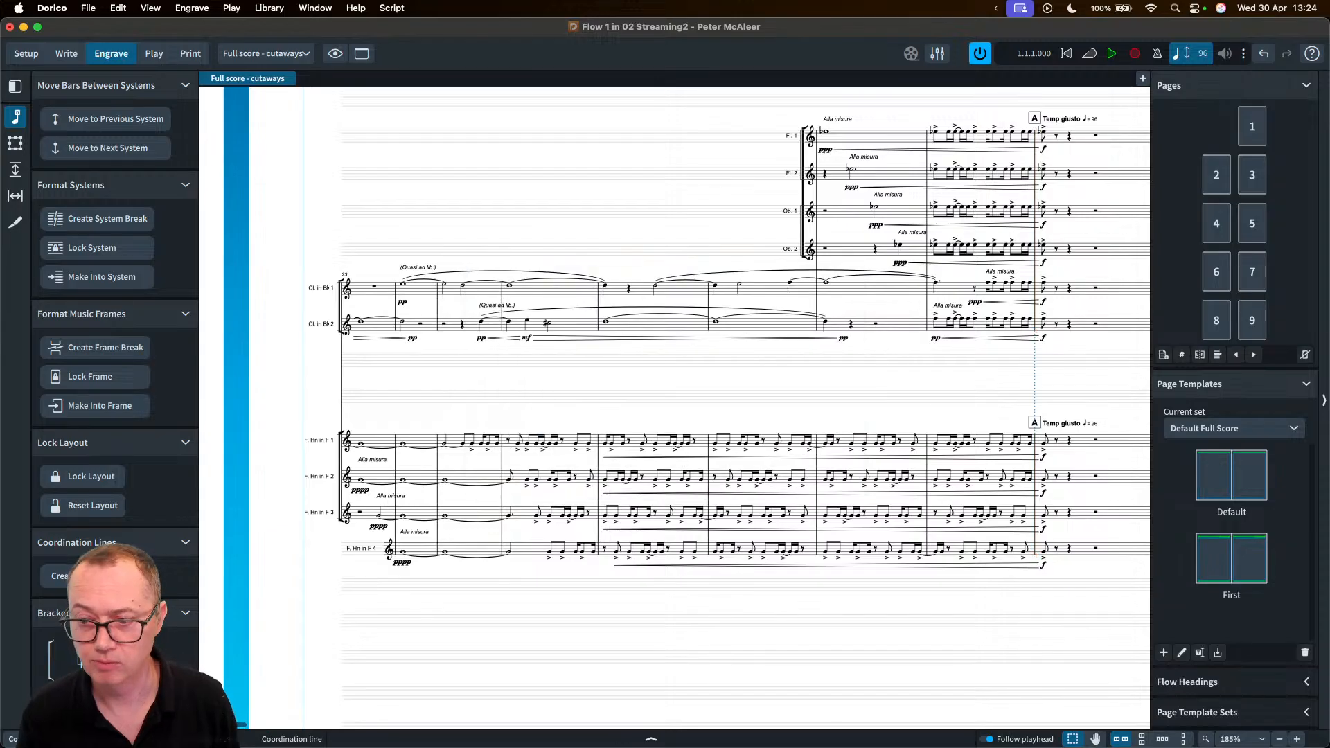
- Create a coordination line at rehearsal mark A from the French Horn staves down to the first violin staves
scroll(1050, 364, "right", 5)
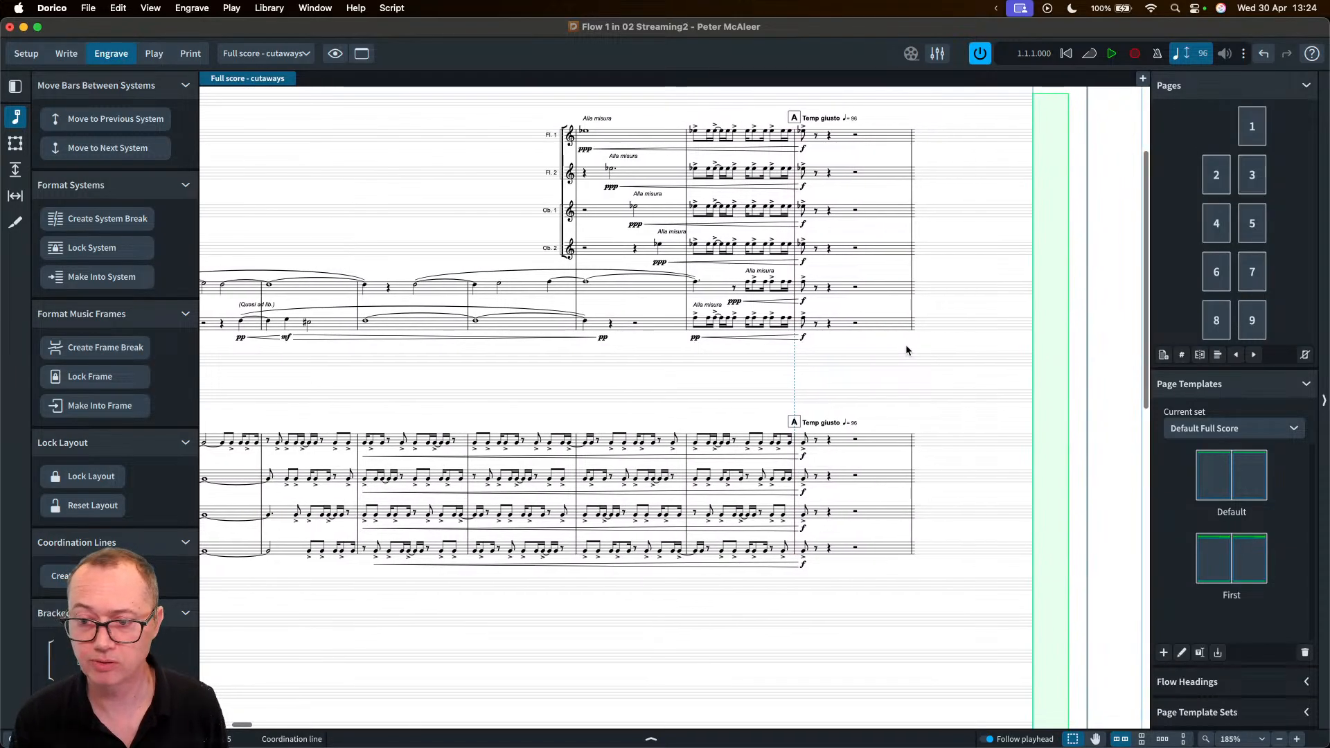
key("x")
scroll(843, 361, "down", 7)
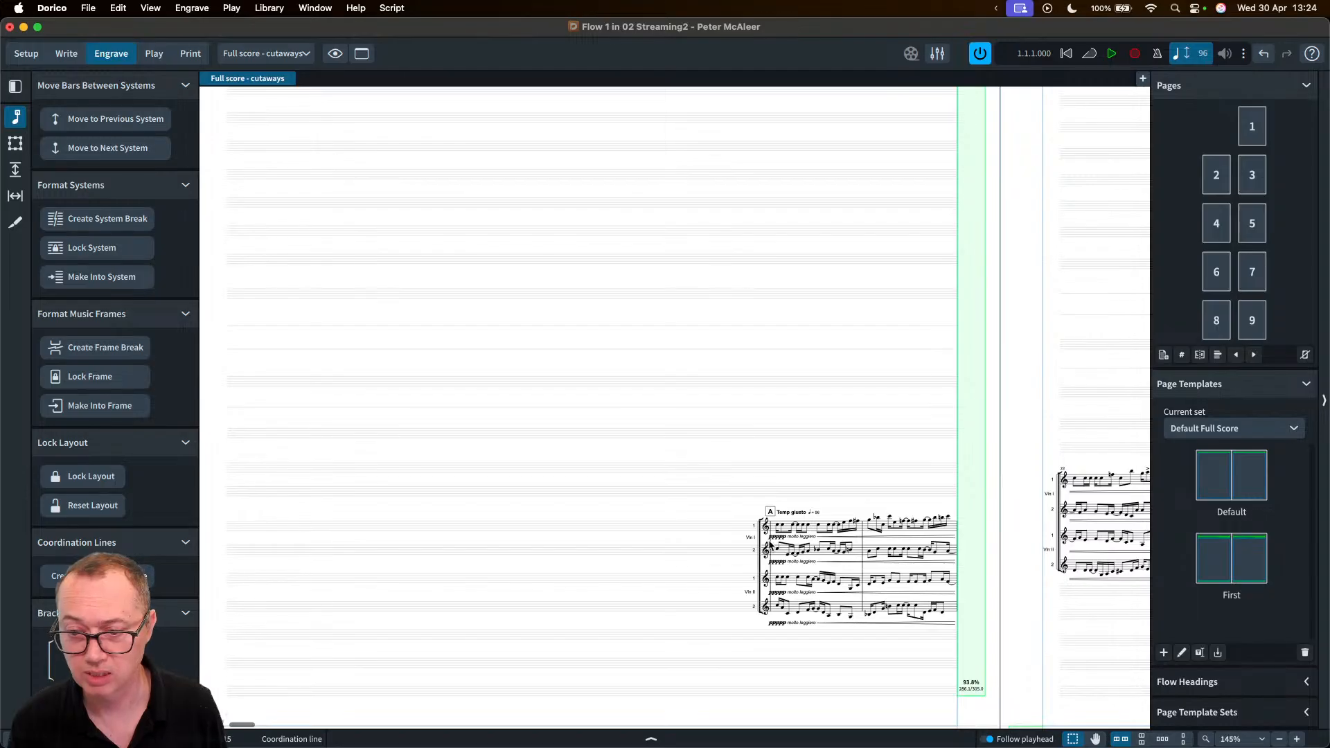
left_click(773, 526)
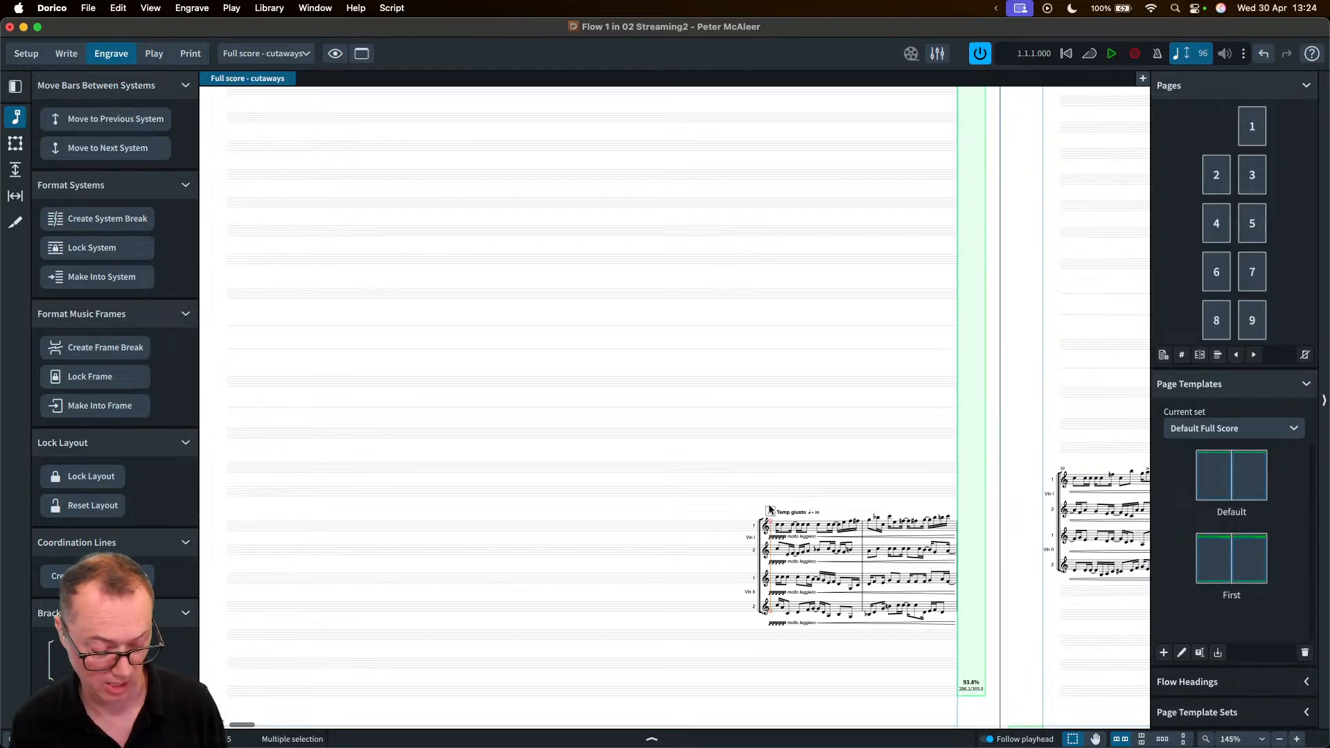
key("Delete")
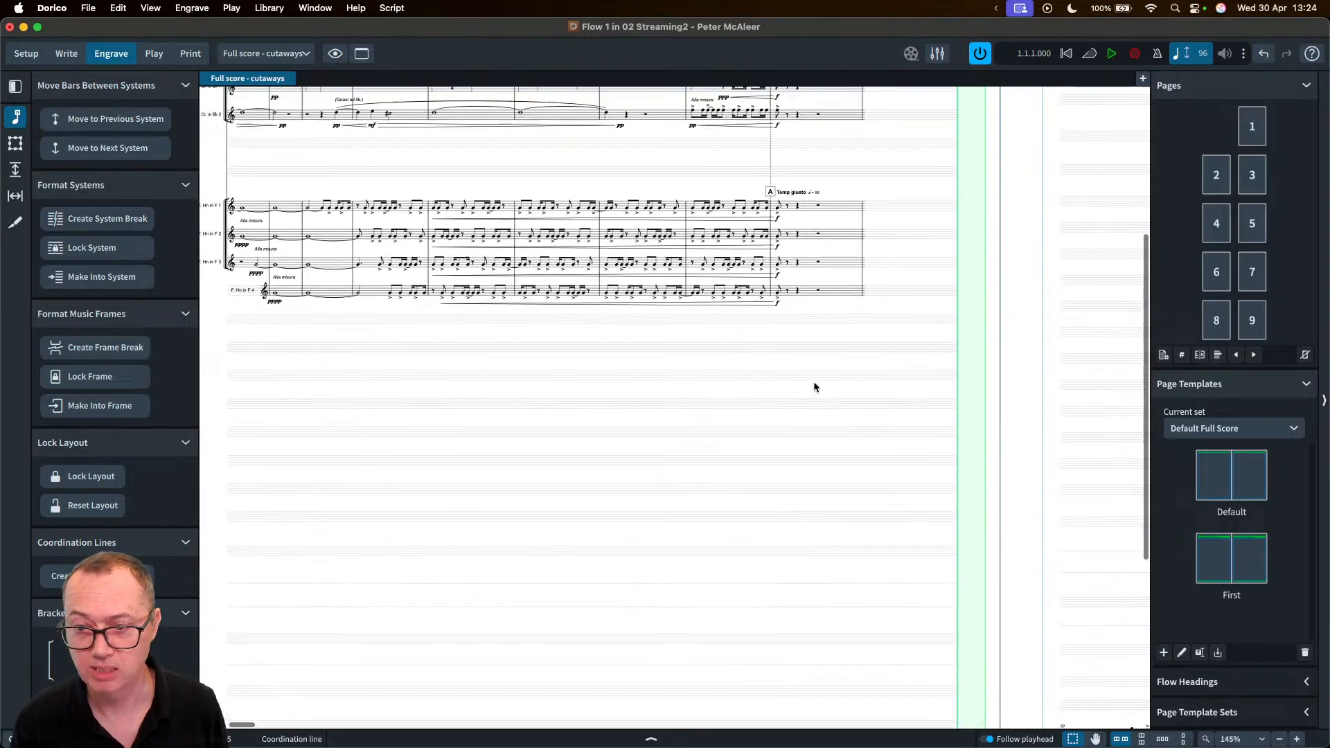
left_click(768, 227)
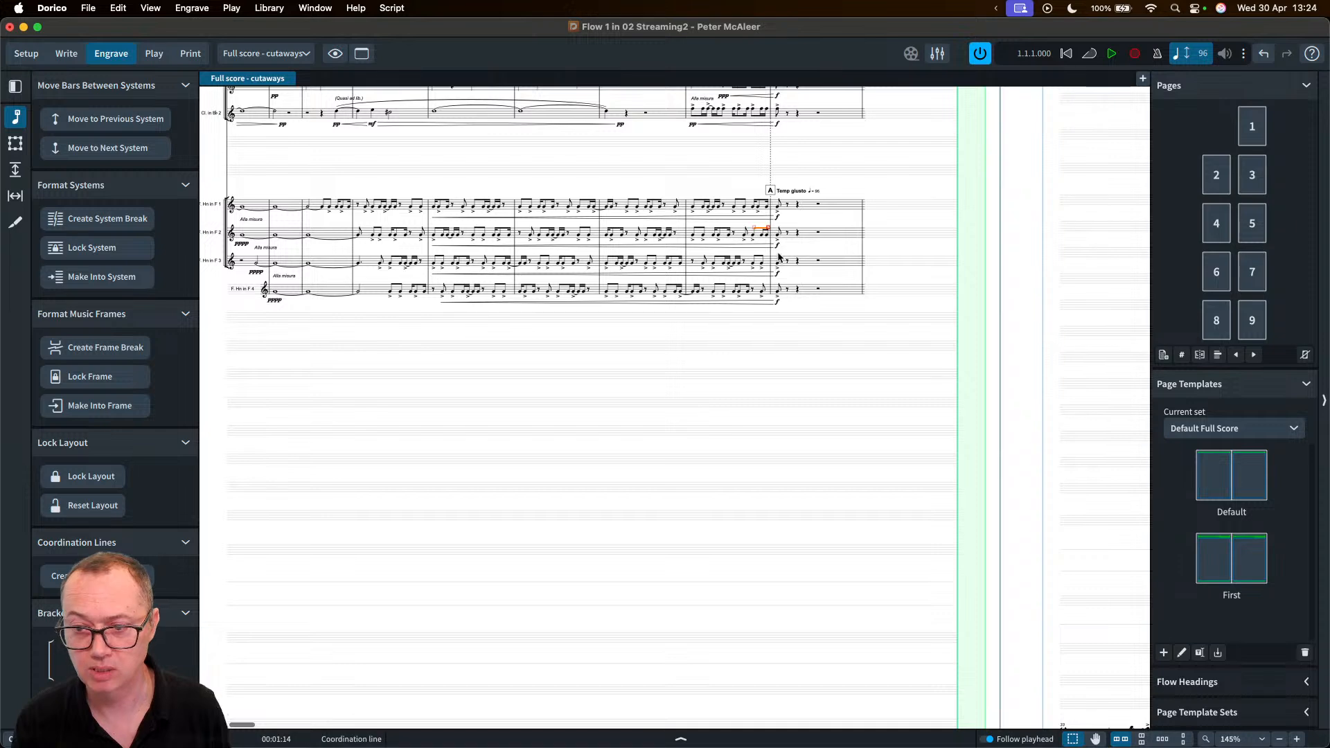
left_click(772, 288)
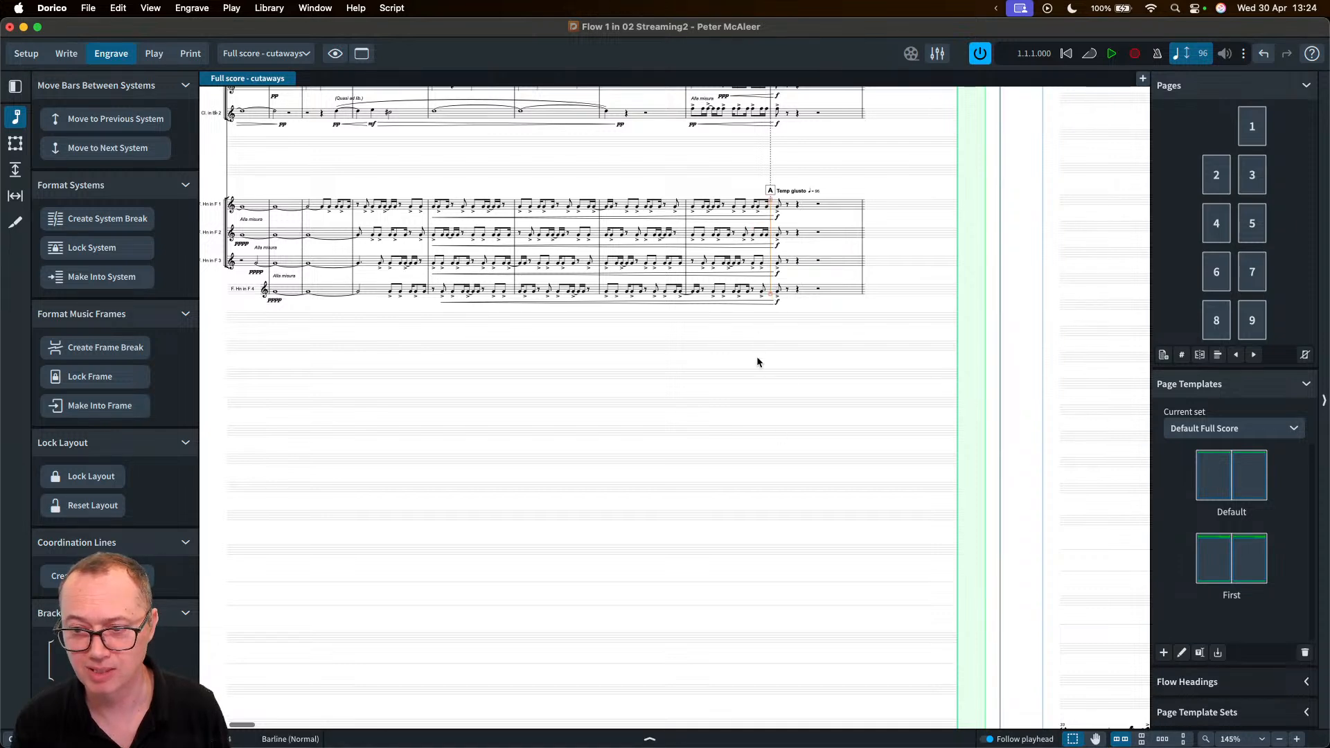
scroll(757, 357, "down", 3)
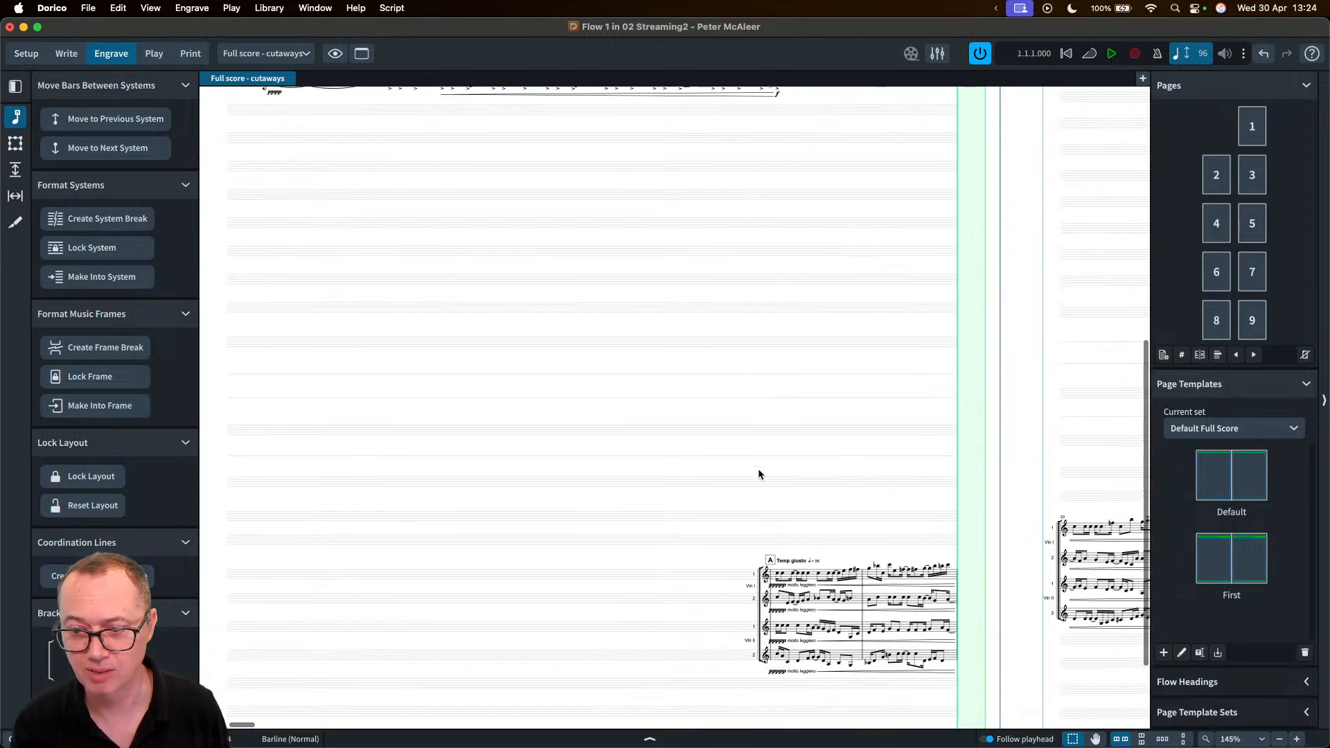
left_click(770, 619, "super")
key("j")
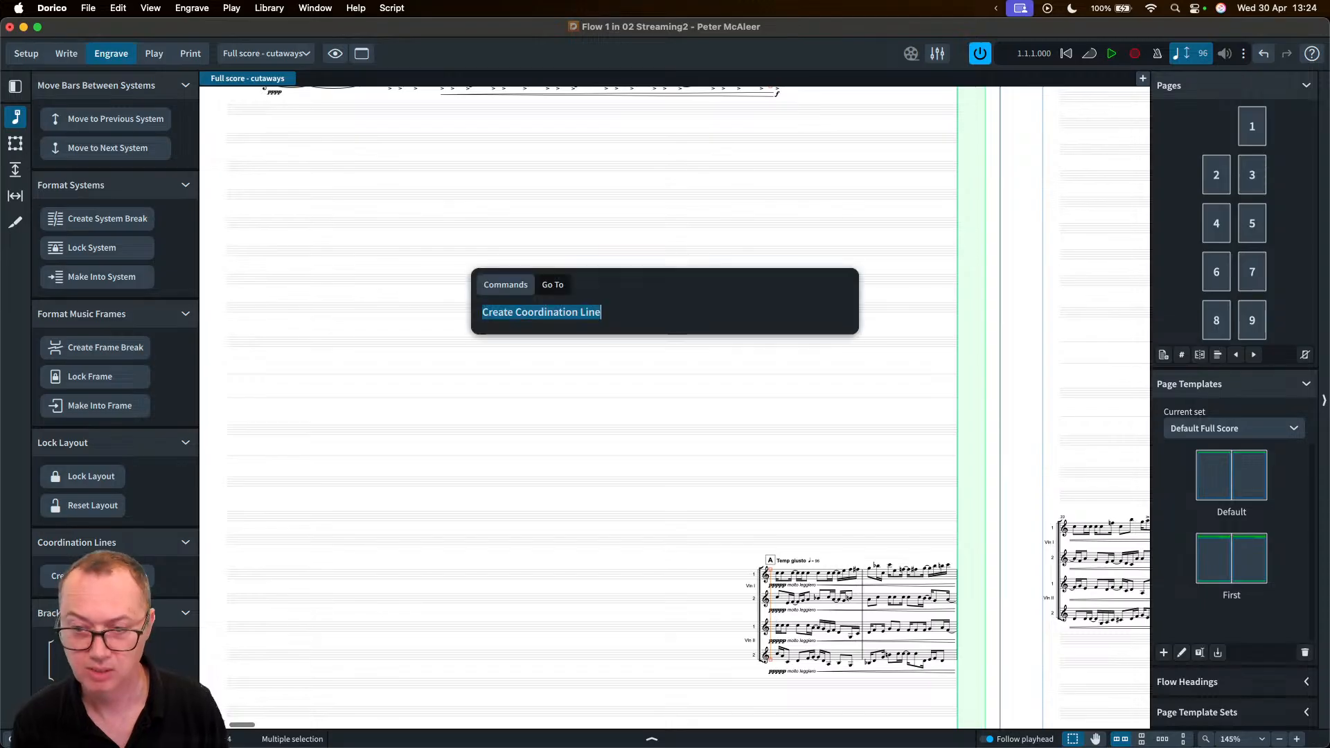
key("Return")
- Examine the coordination lines and cutaway staves on the following pages, then return to the first page of the score
scroll(870, 389, "up", 5)
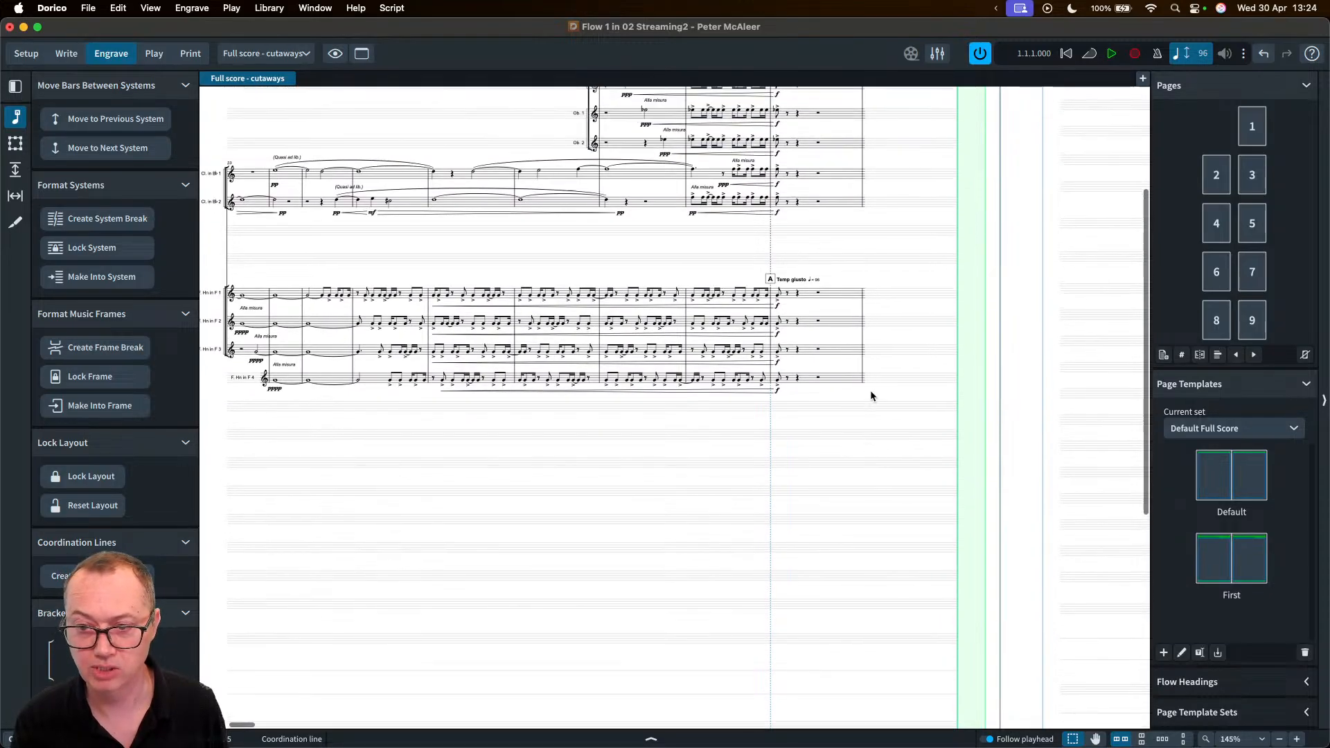
scroll(892, 341, "right", 8)
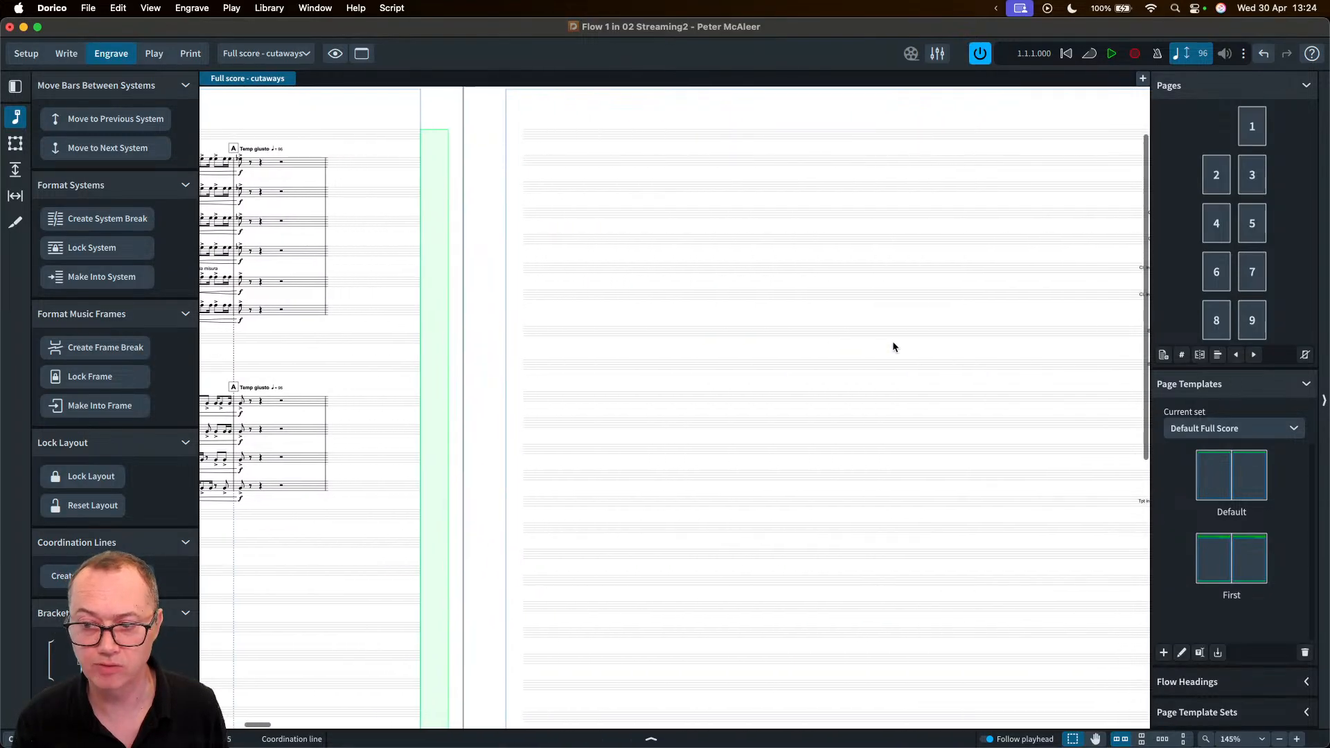
key("x")
key("x")
key("x")
scroll(884, 394, "right", 2)
key("z")
key("z")
key("z")
key("z")
key("z")
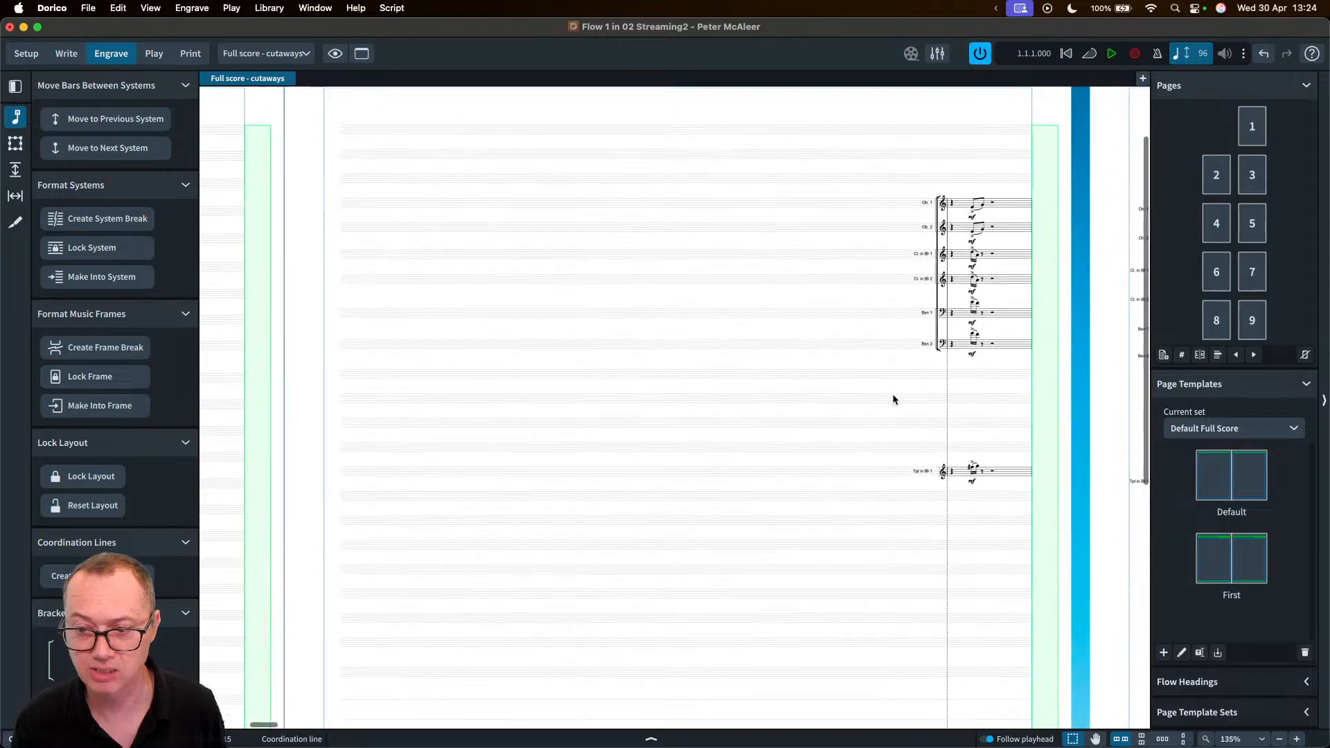
scroll(996, 400, "right", 1)
scroll(971, 401, "right", 9)
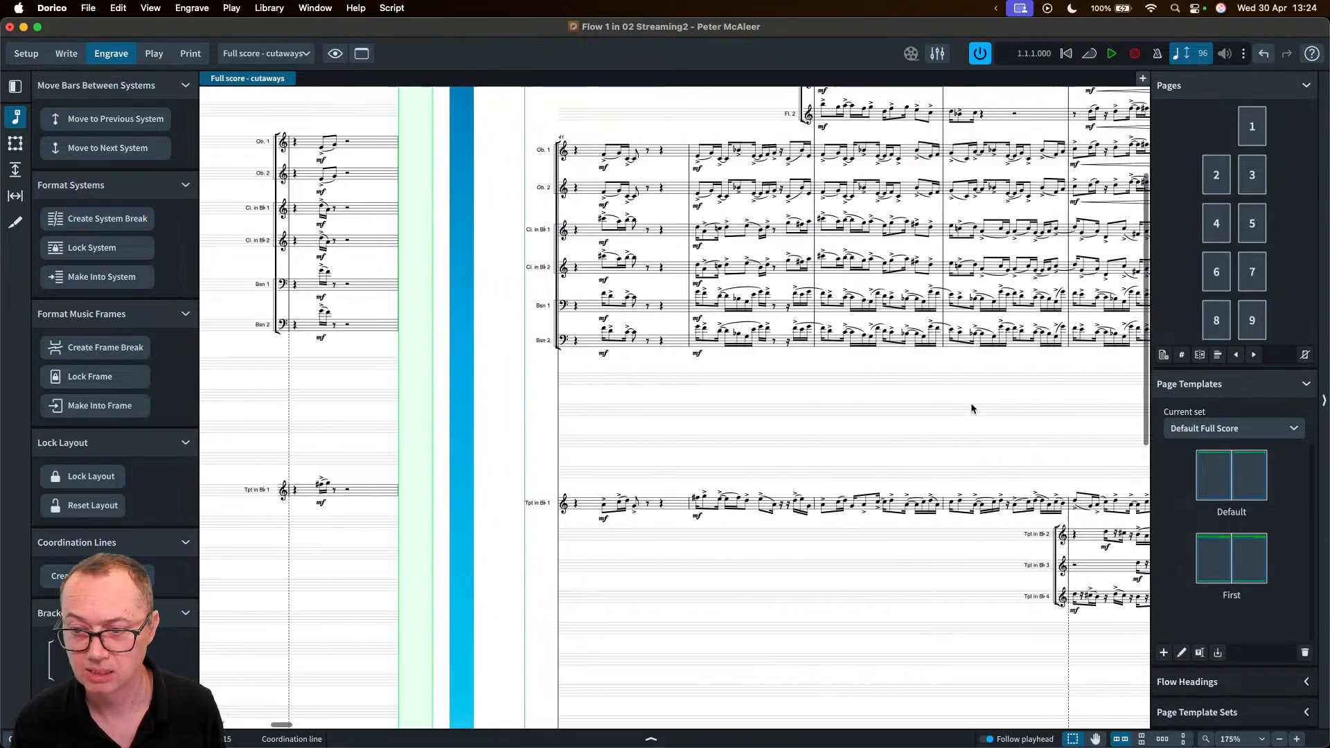
scroll(970, 409, "right", 1)
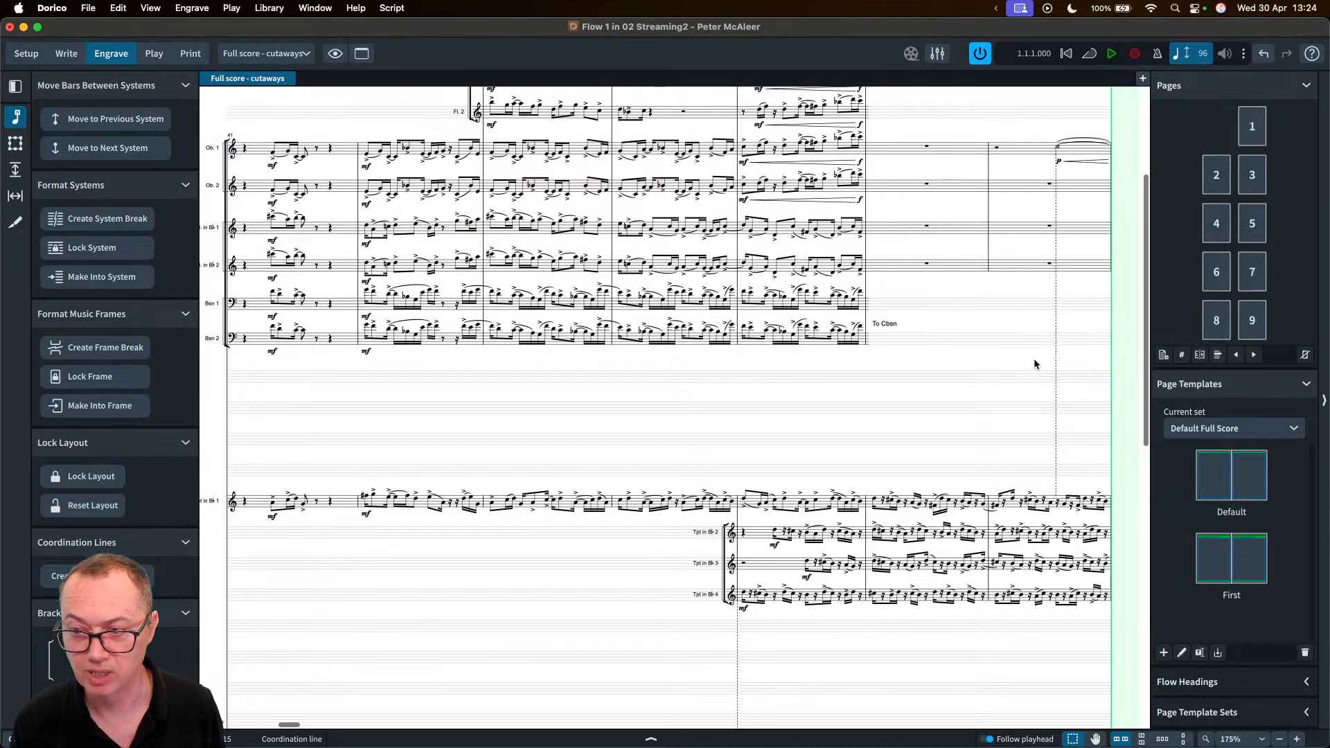
scroll(584, 387, "left", 4)
scroll(492, 369, "left", 20)
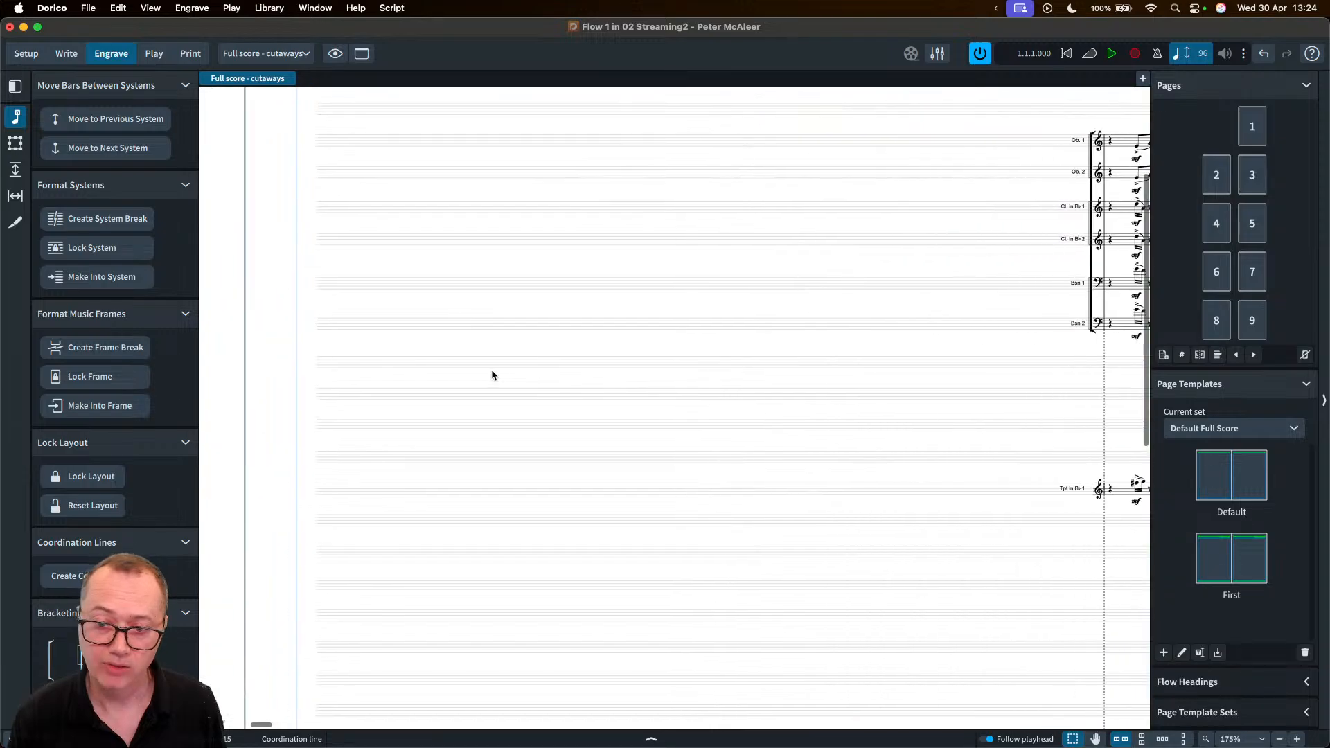
scroll(492, 374, "left", 13)
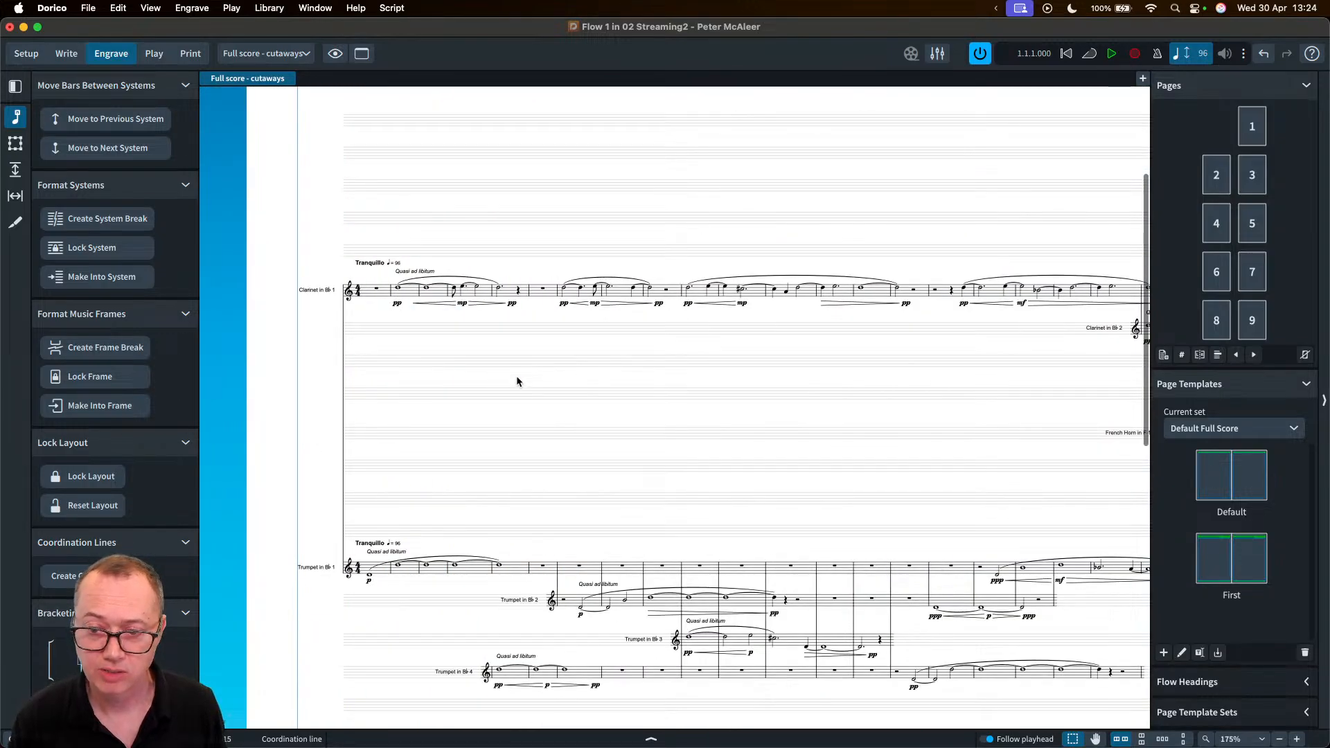
- Set the starts of systems with cutaways to the option with brackets in the Cutaways engraving options, apply it and check the first page
key("x")
key("x")
scroll(516, 378, "down", 1)
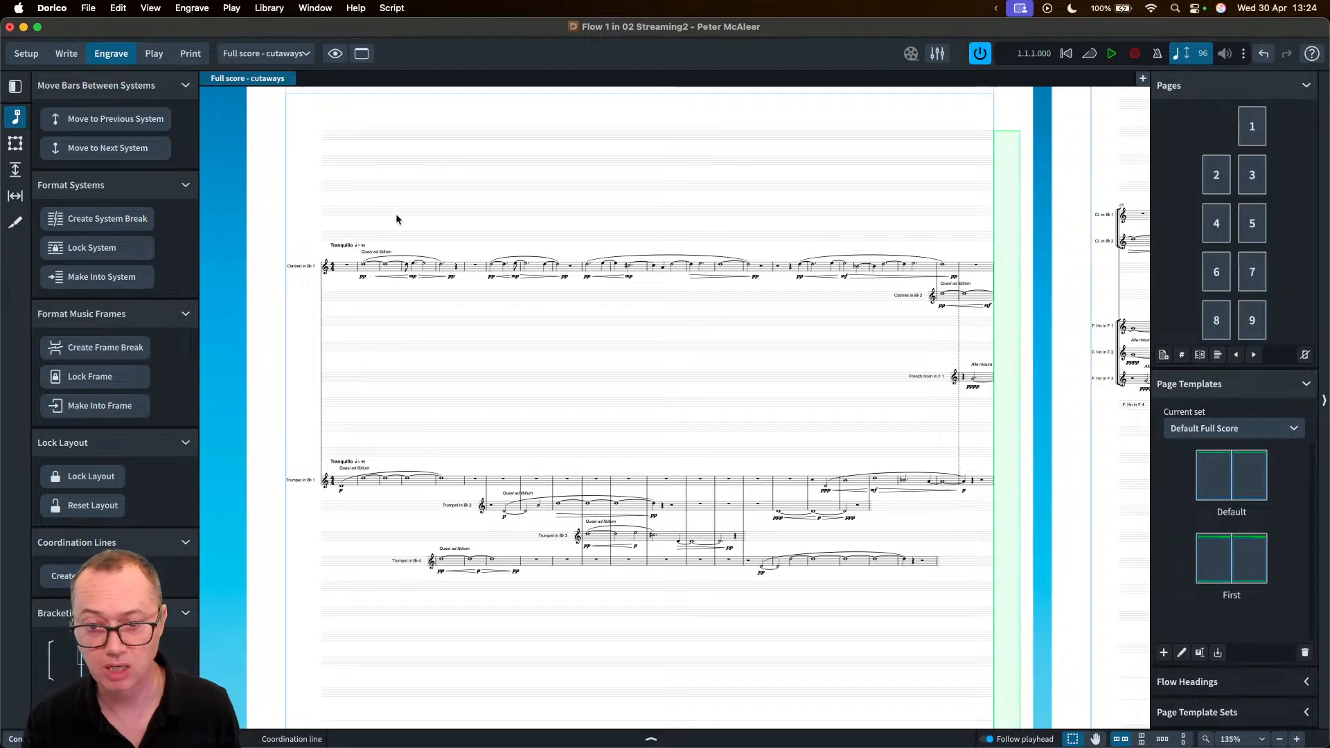
key("shift+super+e")
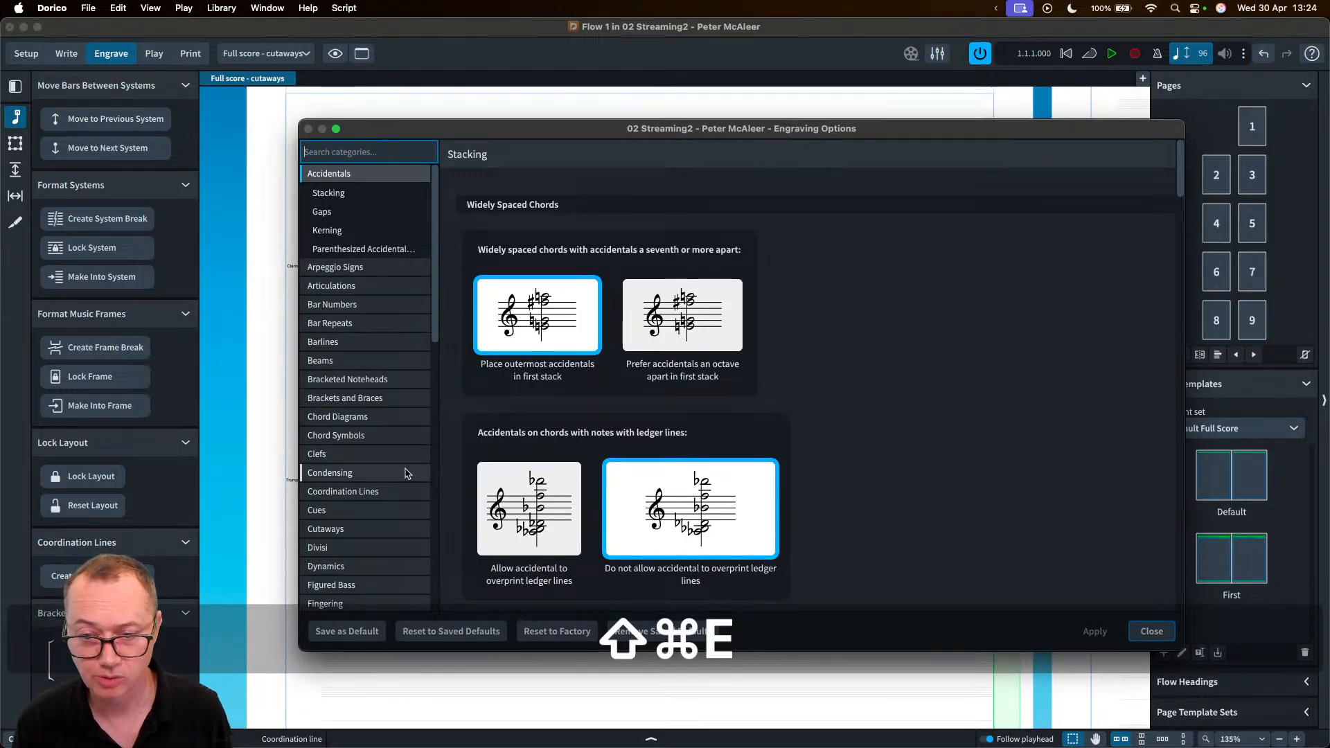
left_click(353, 529)
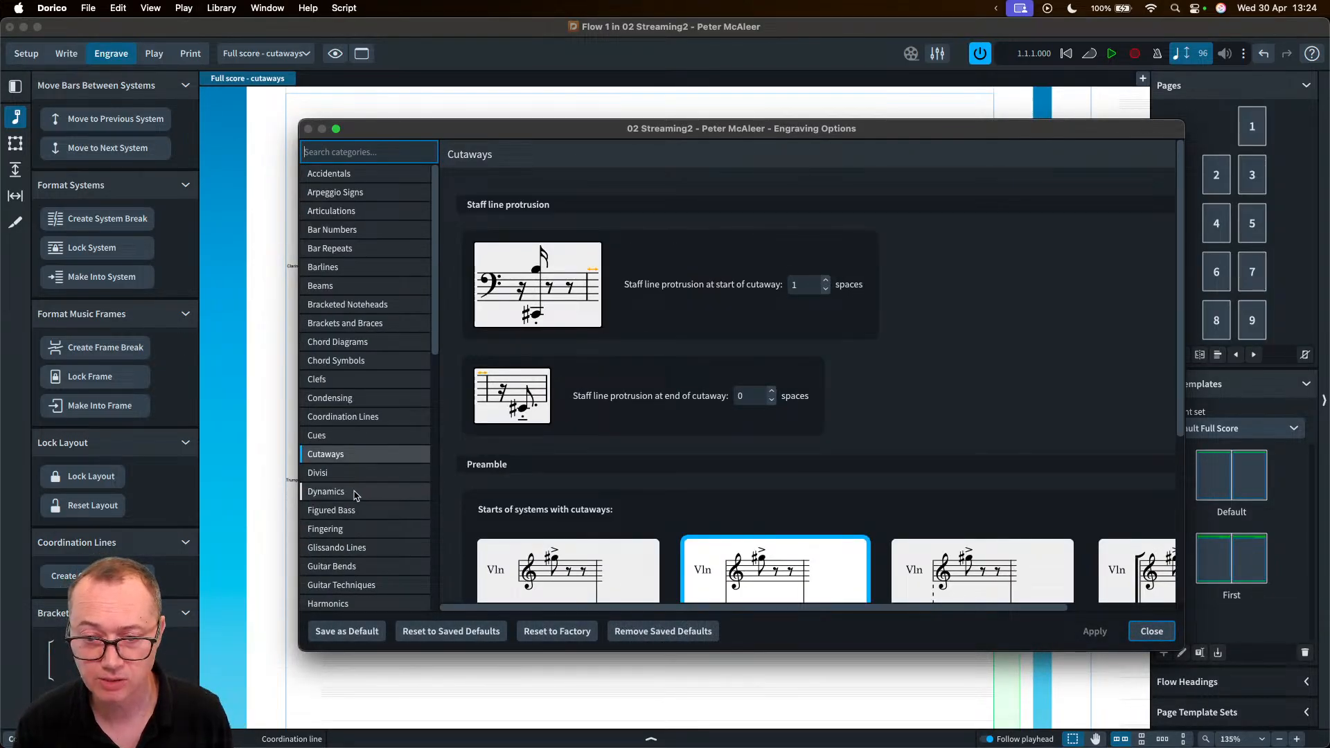
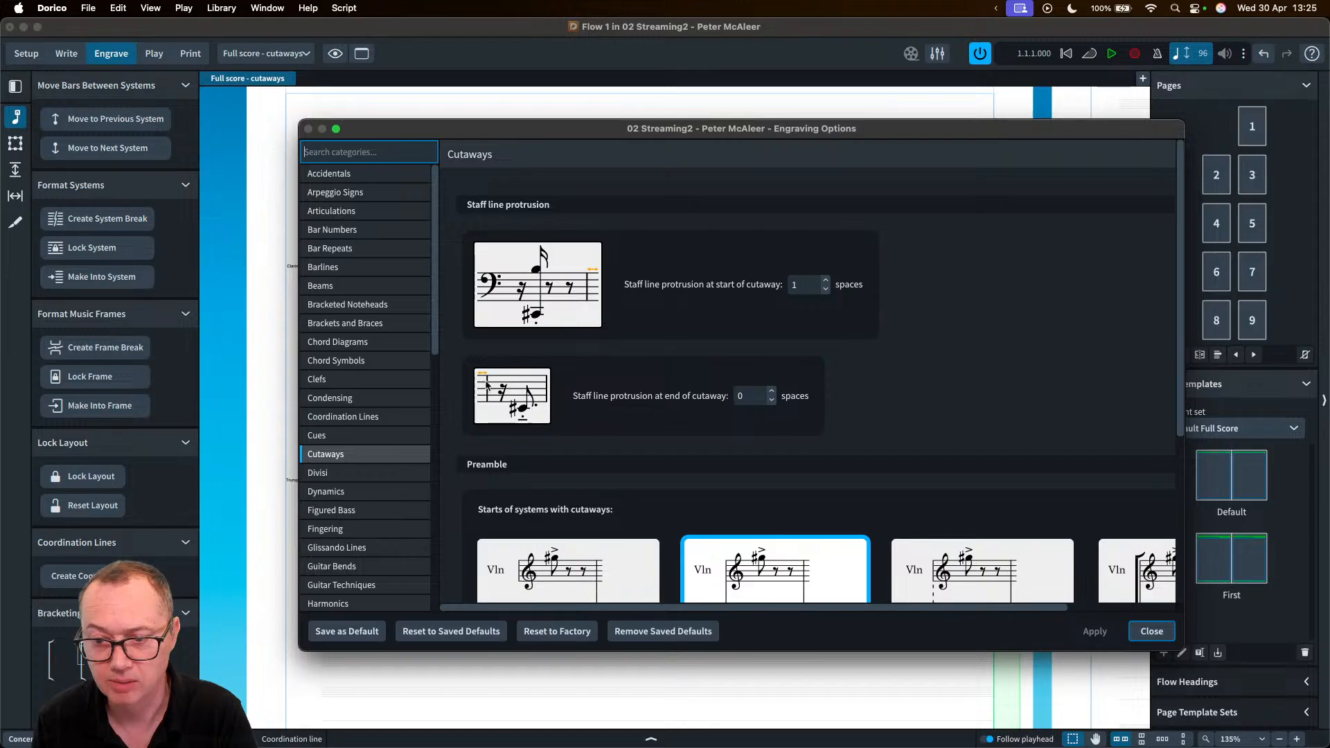
scroll(713, 476, "down", 5)
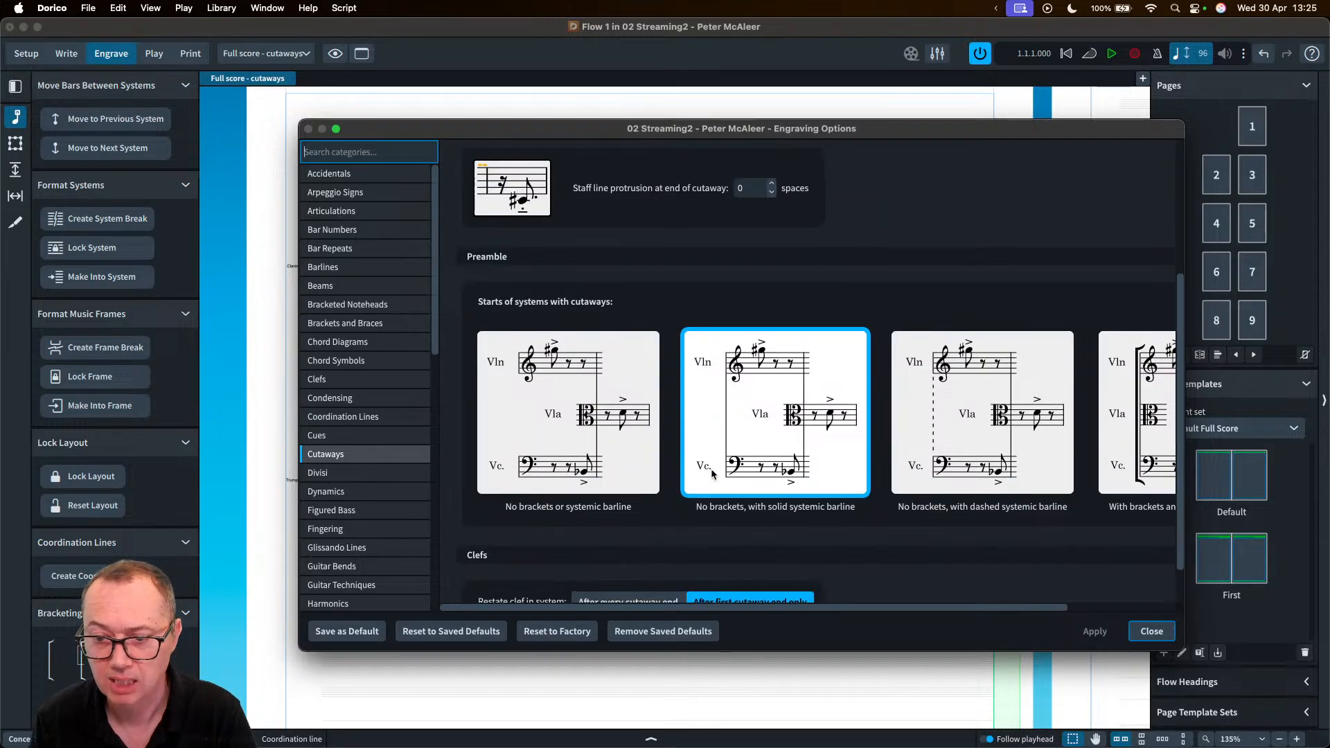
left_click(1126, 469)
left_click(1095, 631)
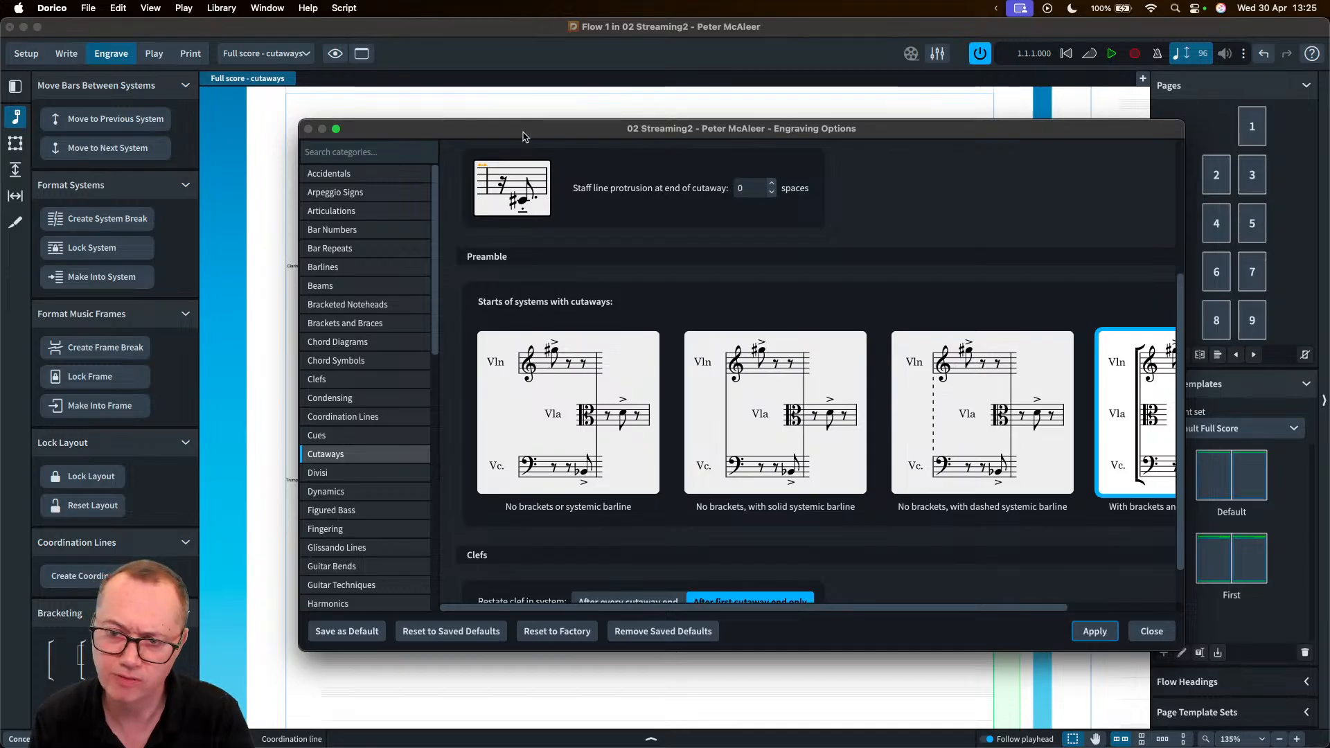
left_click_drag(524, 135, 714, 129)
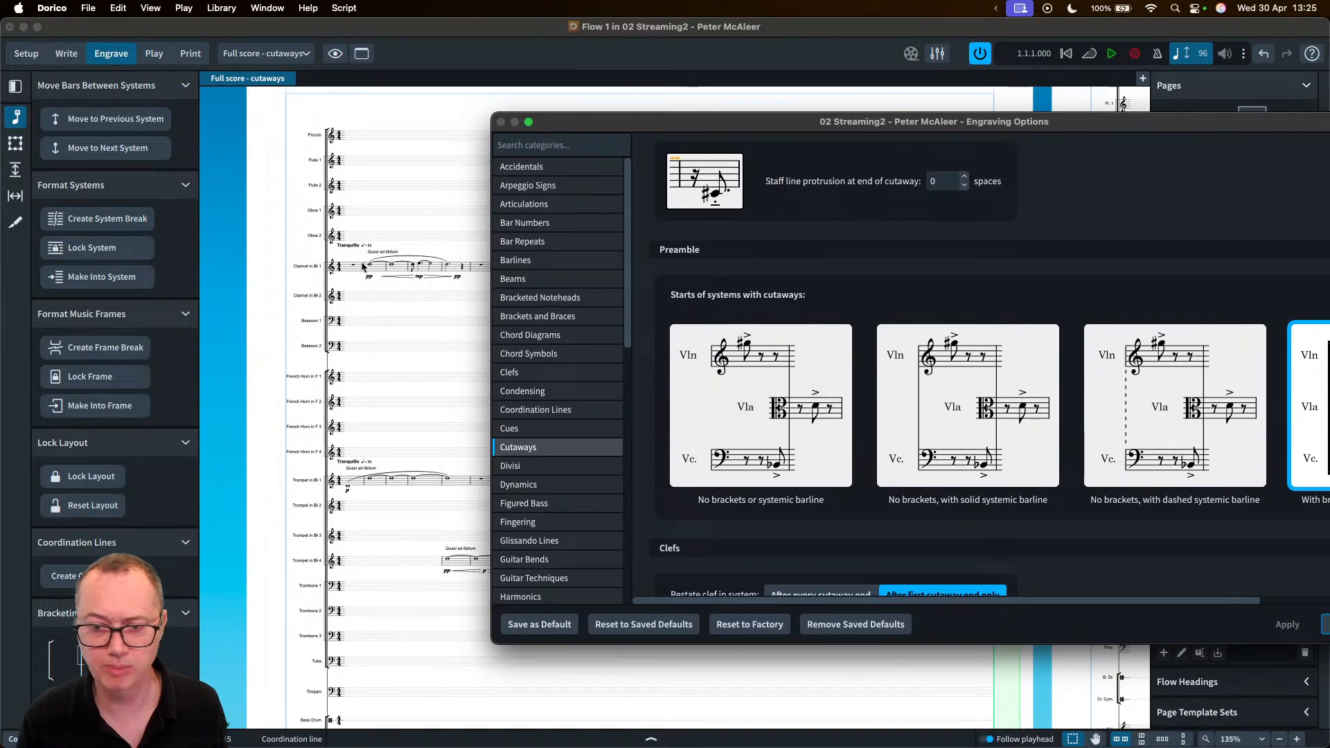
key("super+minus")
scroll(330, 247, "down", 5)
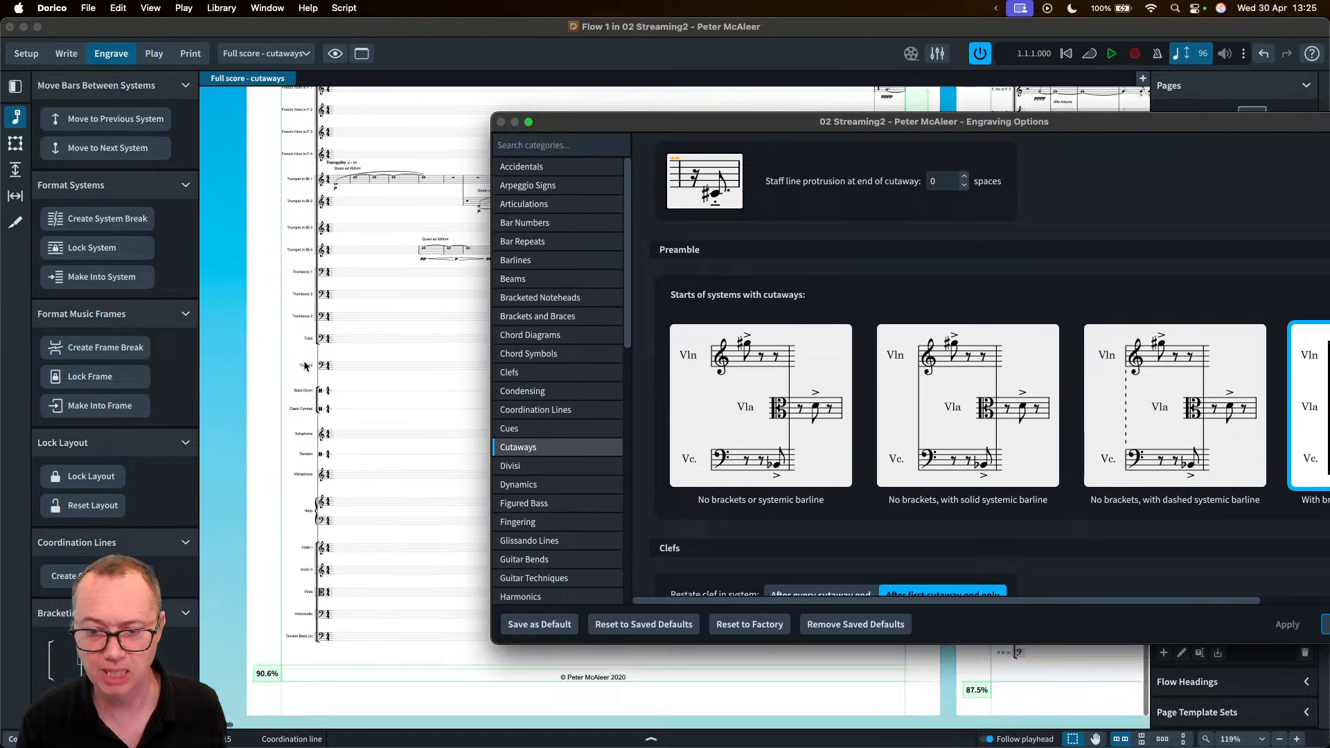
scroll(305, 416, "up", 8)
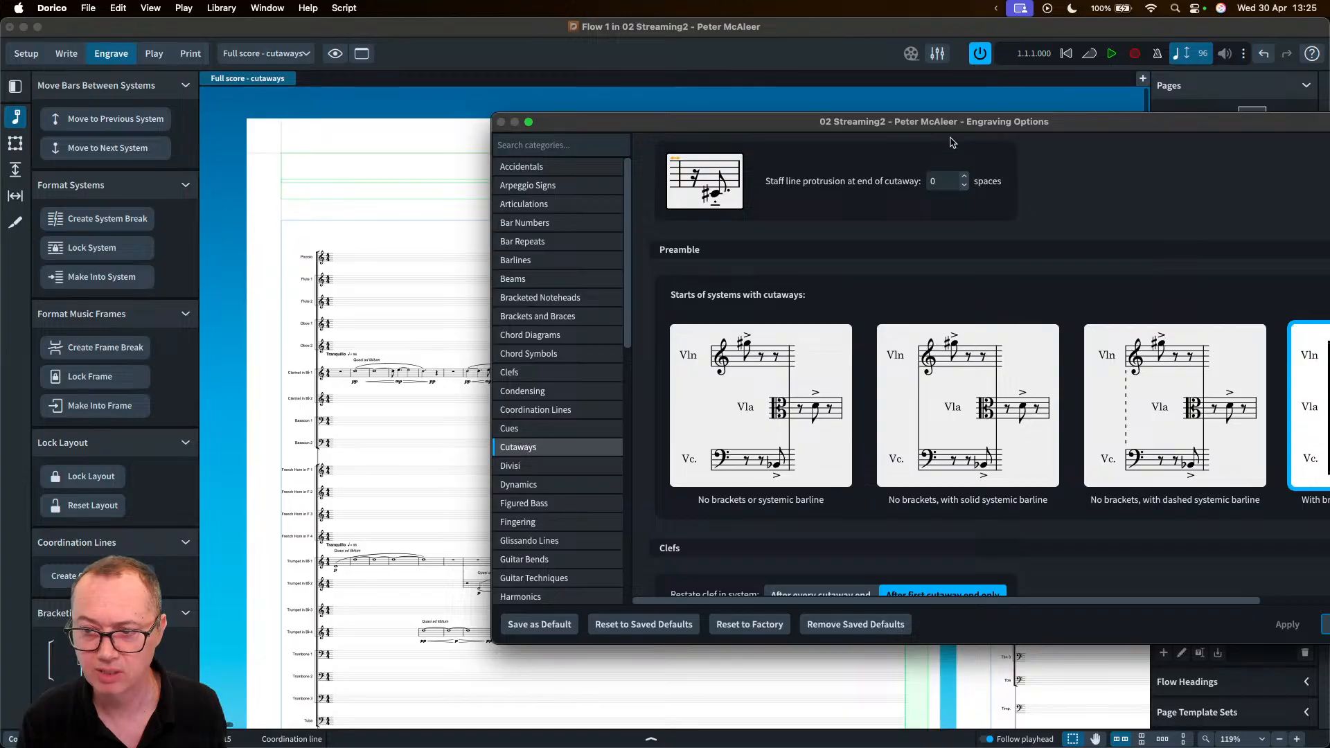
- Change the starts of systems with cutaways to no brackets or systemic barline, apply it and check the score
left_click_drag(950, 127, 689, 553)
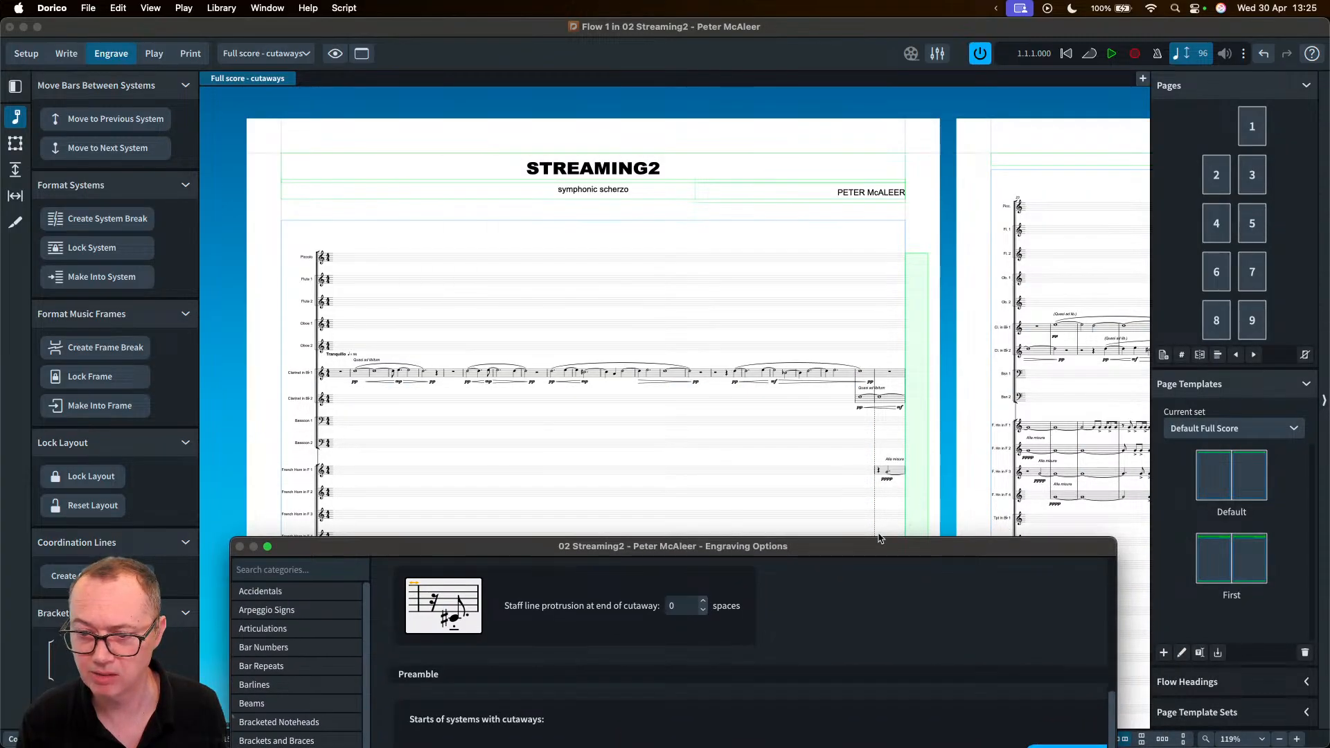
left_click_drag(872, 544, 1019, 155)
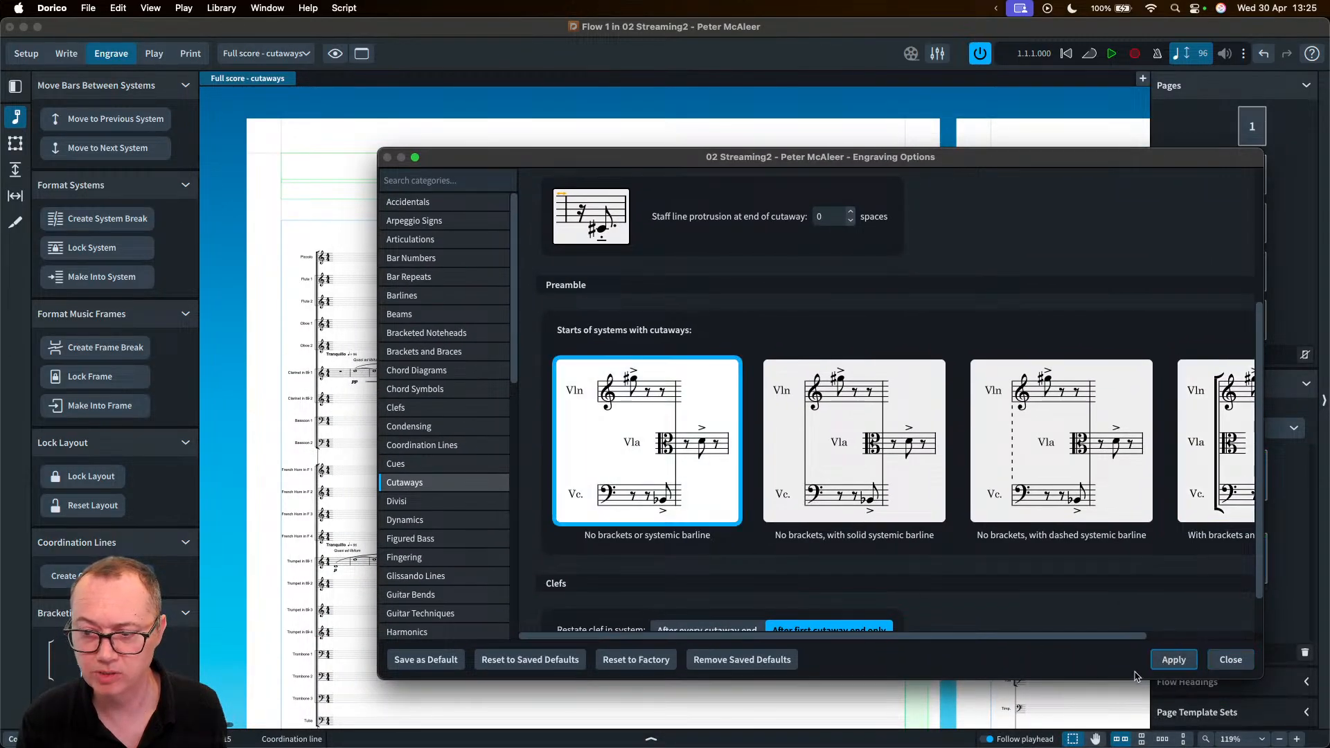
left_click(1173, 660)
left_click_drag(633, 161, 1066, 551)
scroll(776, 388, "down", 3)
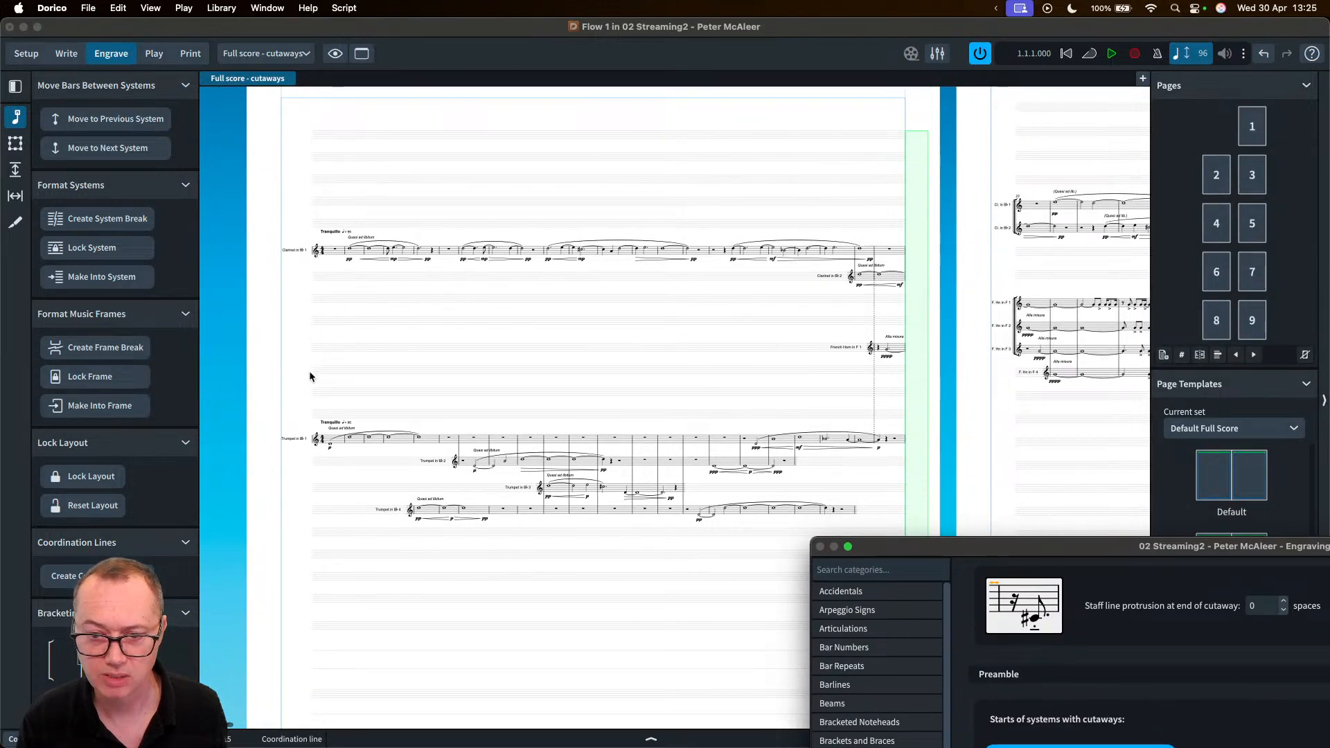
- Set the starts of systems with cutaways to no brackets with a solid systemic barline and close the engraving options
left_click_drag(981, 544, 573, 116)
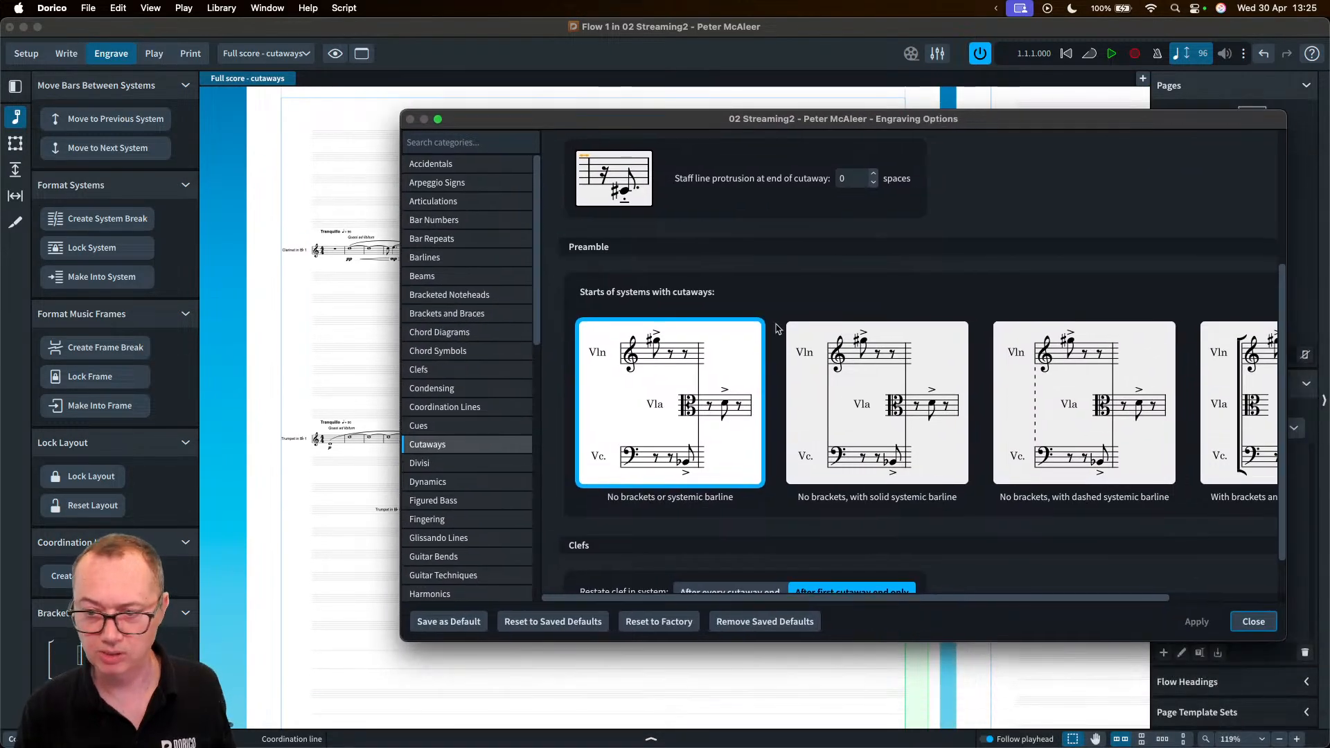
left_click(836, 372)
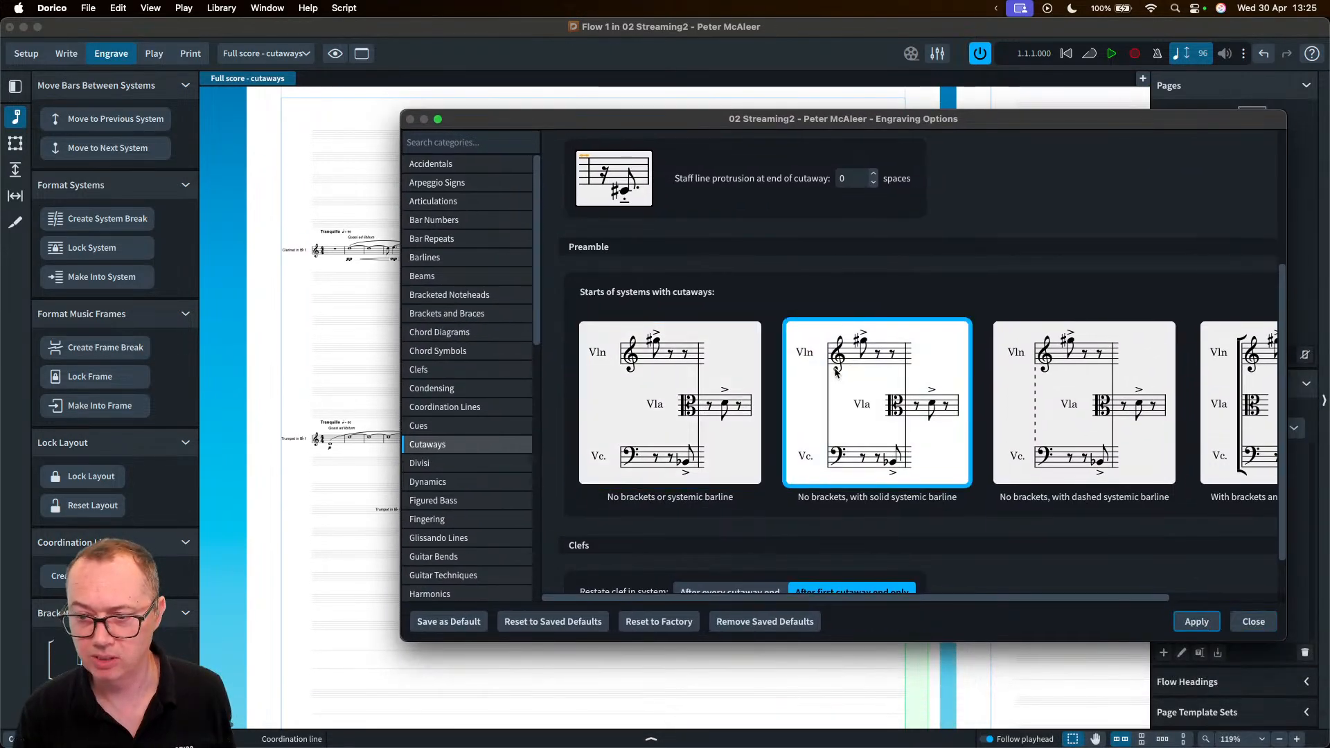
left_click(1252, 622)
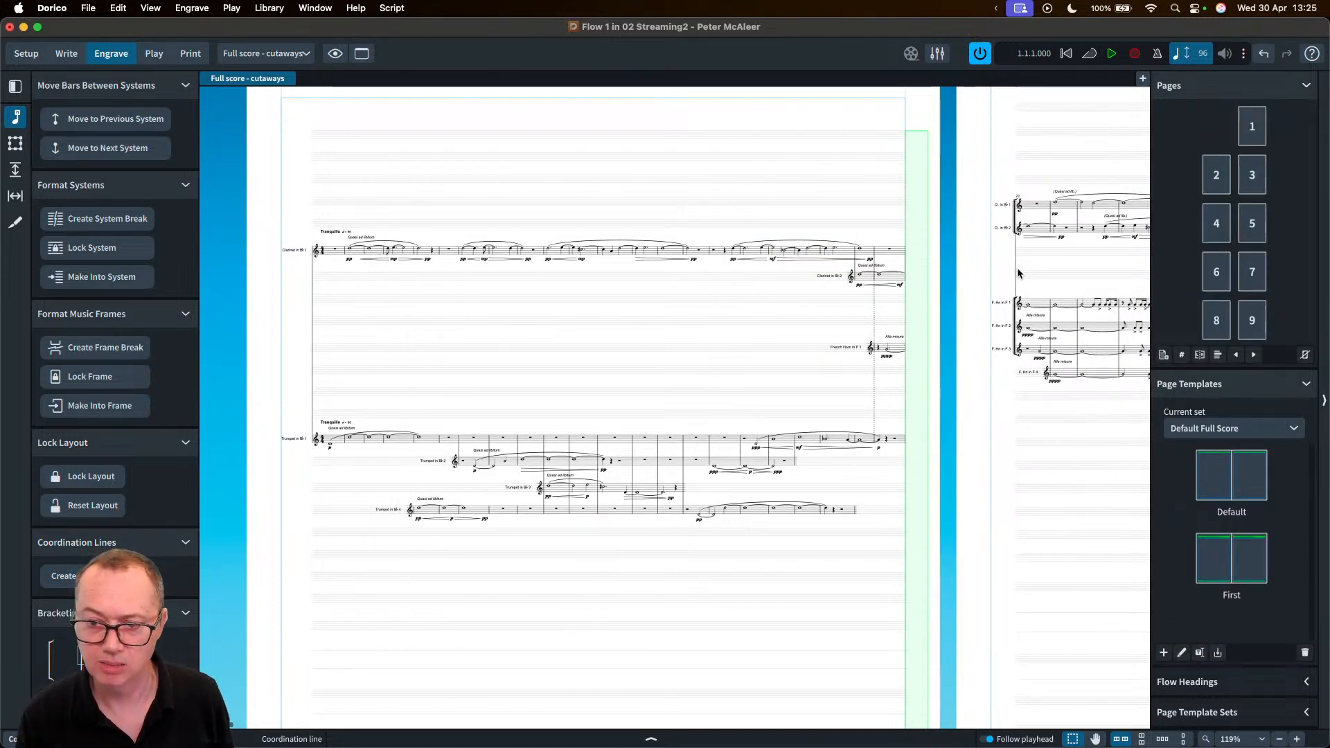
- Inspect the coordination line at the French Horn 1 entry, then review the Coordination Lines engraving options for line style and barline alignment
scroll(1017, 269, "right", 1)
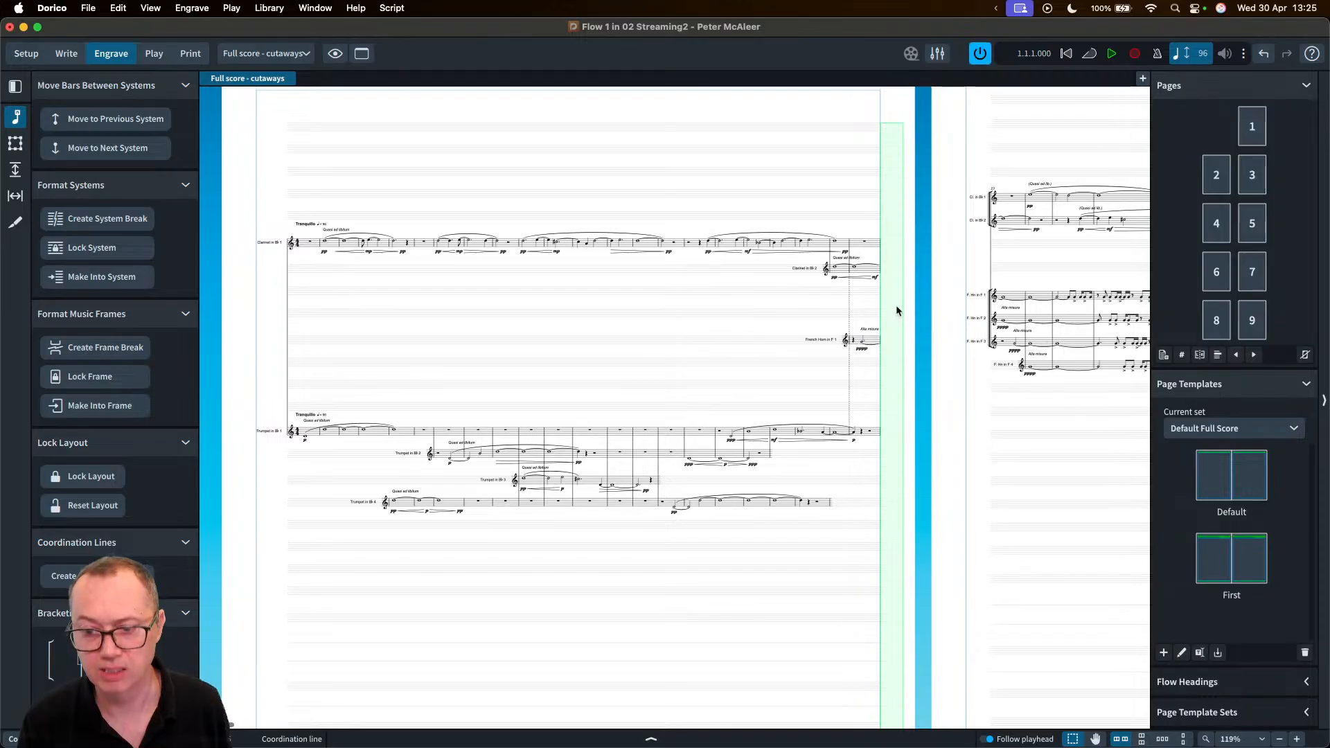
scroll(896, 305, "down", 2)
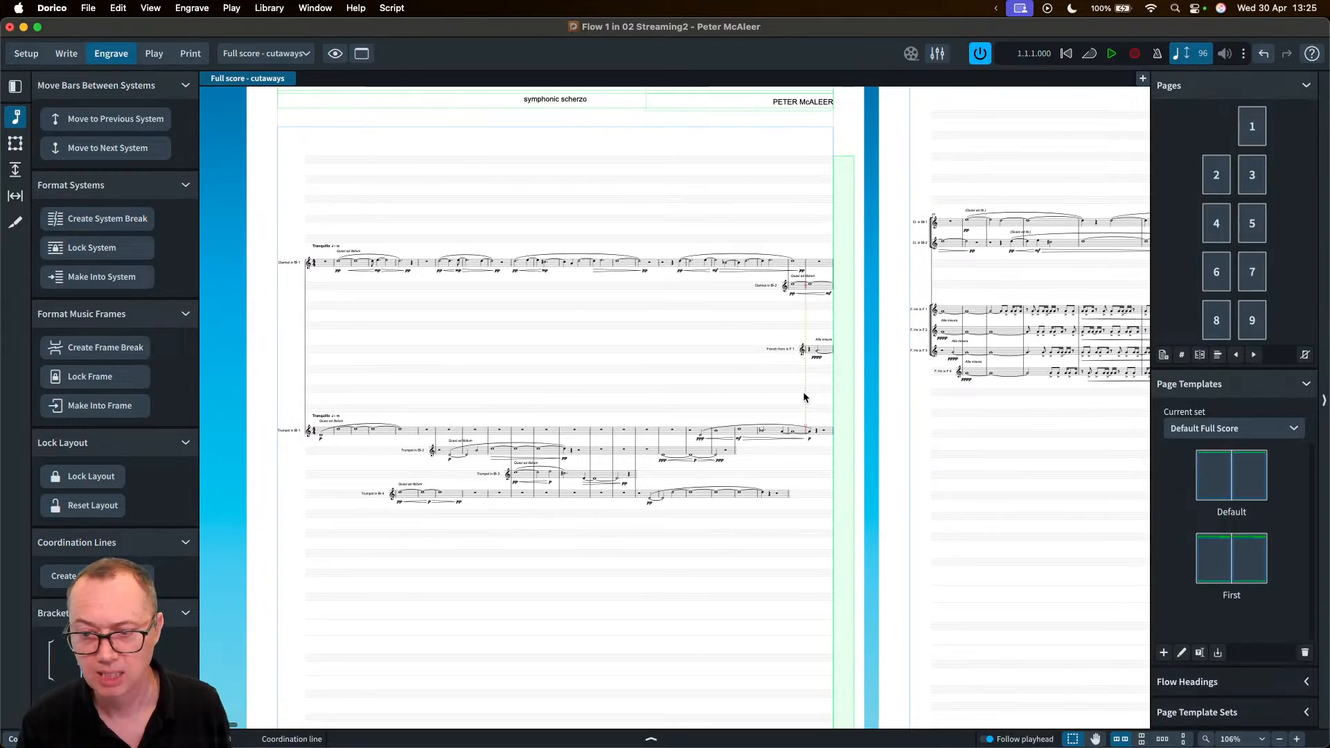
scroll(804, 397, "up", 8)
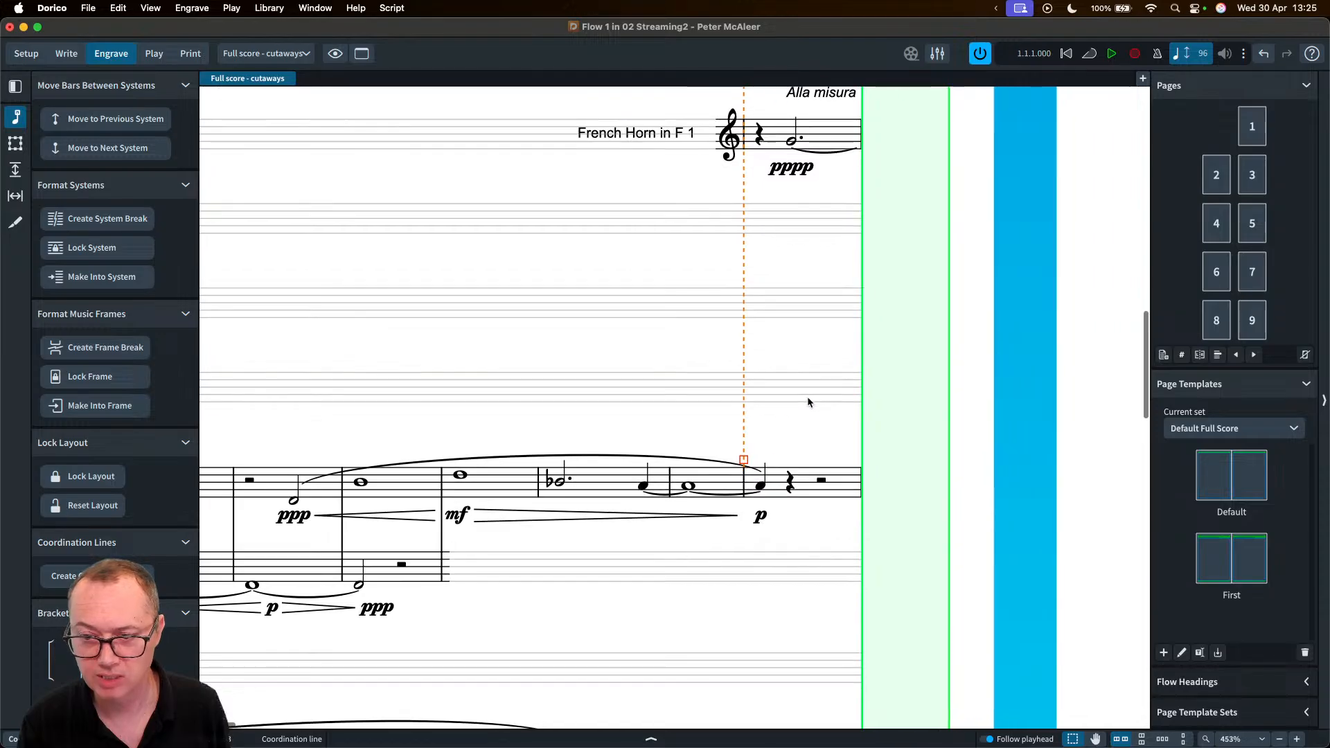
key("shift+super+e")
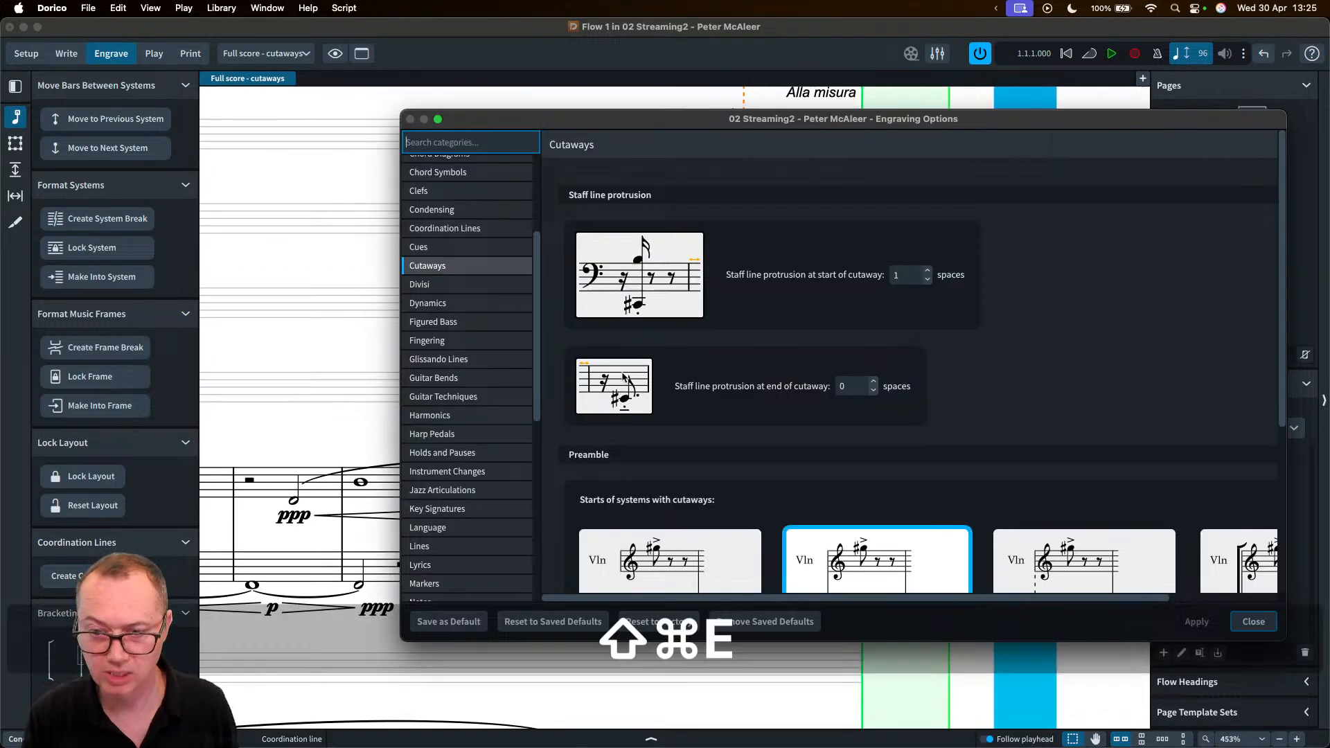
left_click(445, 228)
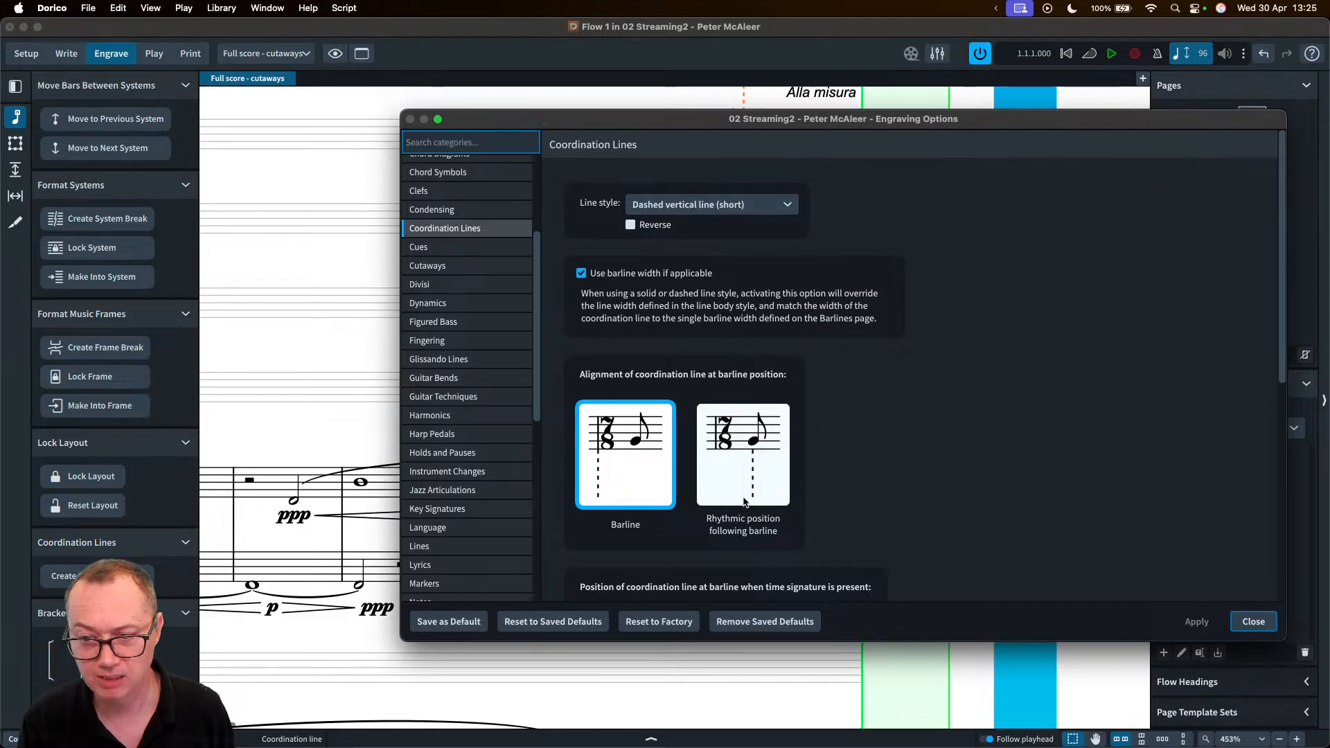
left_click(1253, 622)
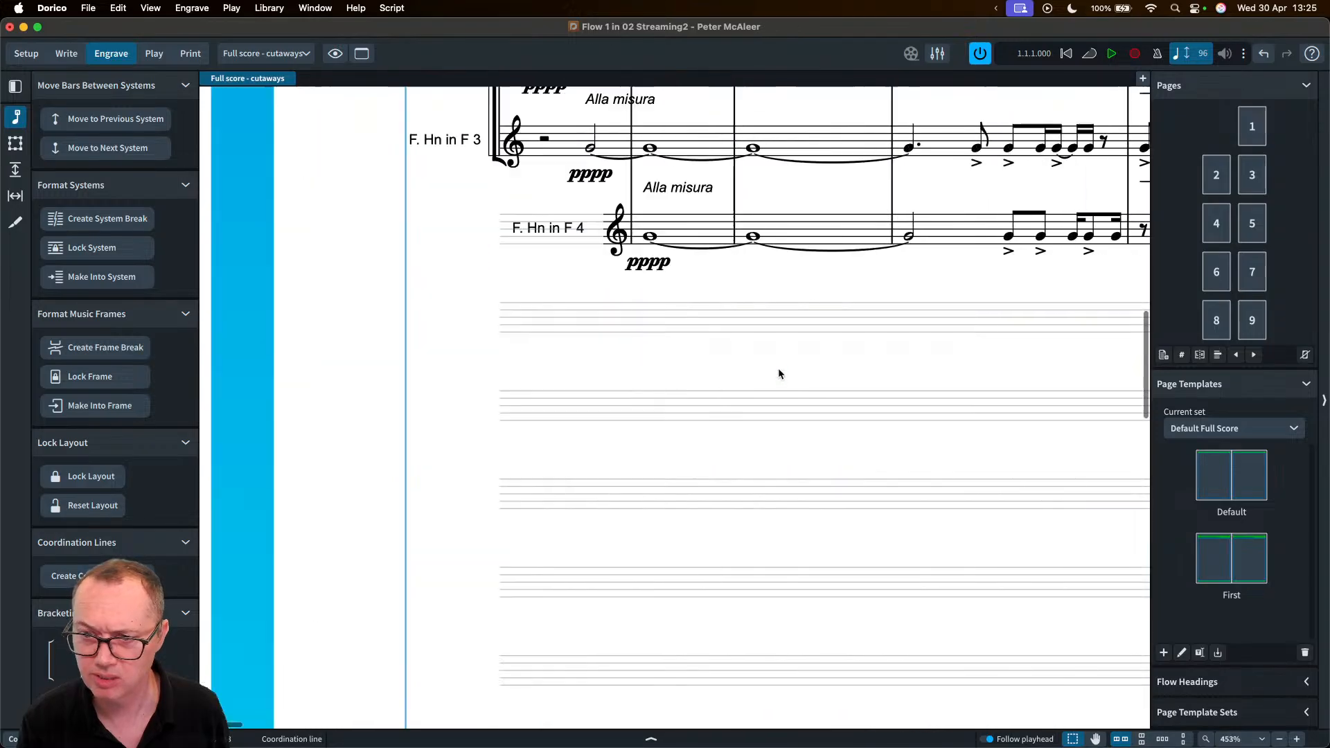
- Select the coordination line running from the Oboe 1 staff down to the Trumpet 1 staff near the page's end and show its properties
scroll(779, 374, "down", 5)
scroll(778, 374, "right", 10)
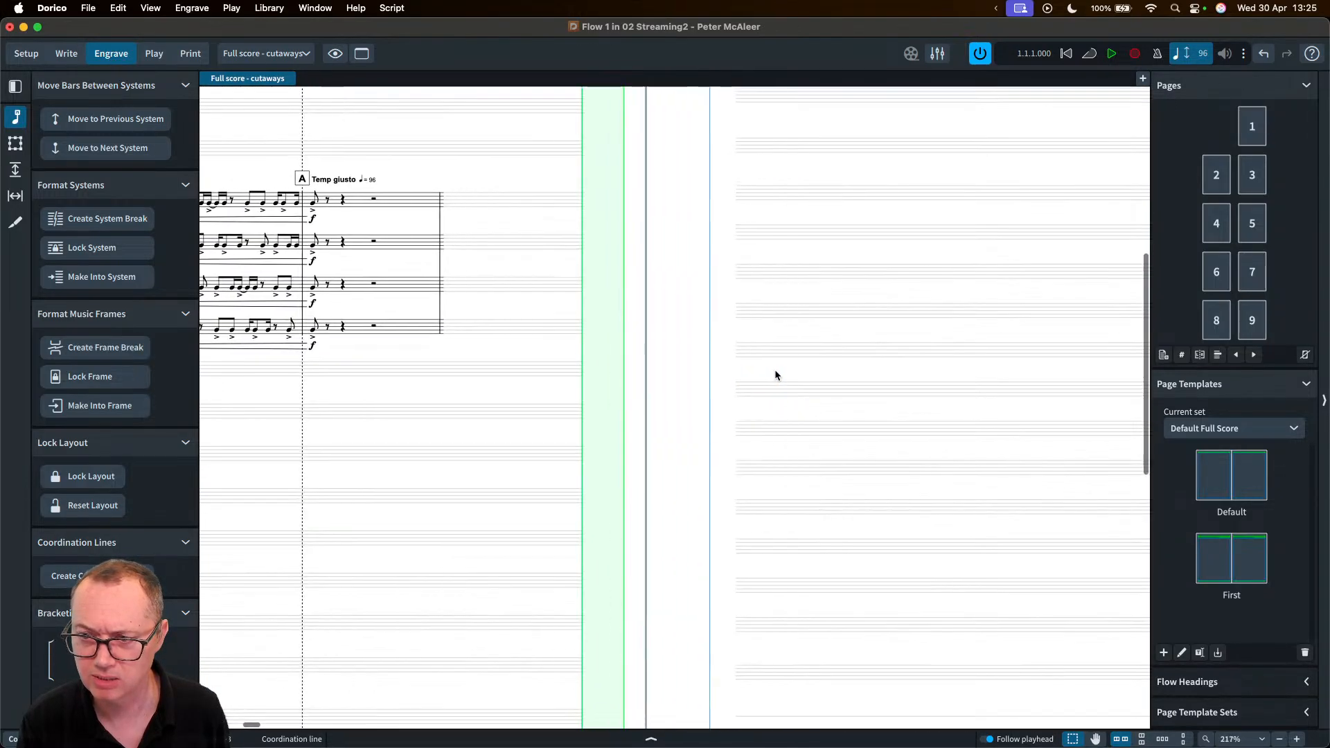
scroll(774, 375, "right", 15)
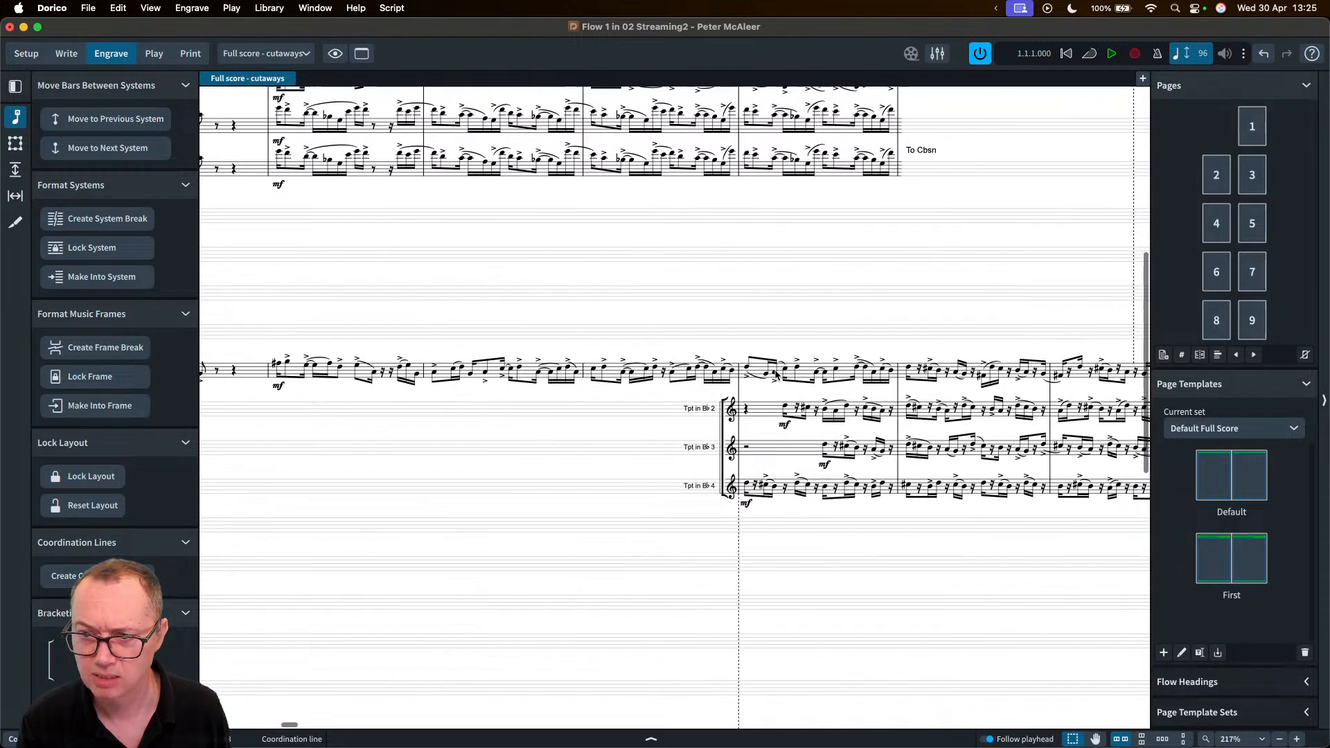
scroll(774, 374, "down", 2)
scroll(774, 374, "right", 10)
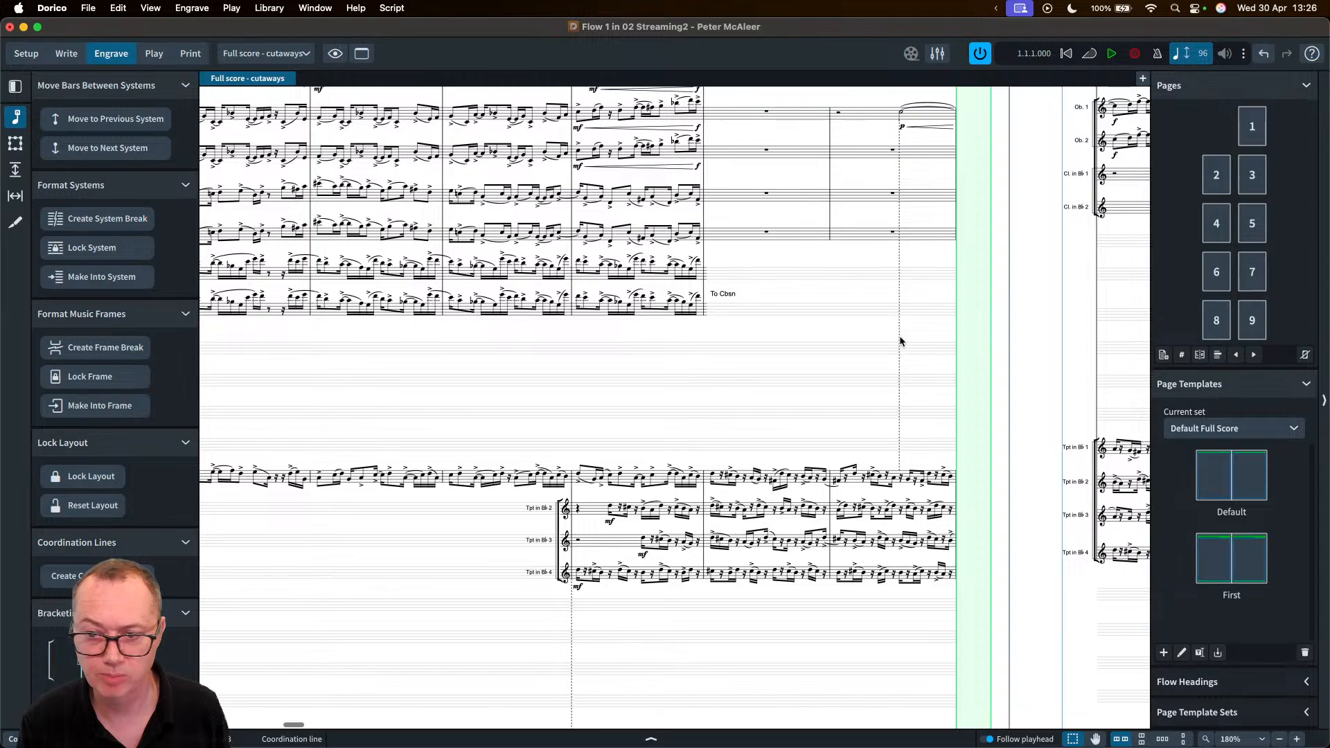
mouse_move(898, 340)
left_mouse_down()
mouse_move(930, 337)
mouse_move(871, 328)
mouse_move(899, 331)
left_mouse_up()
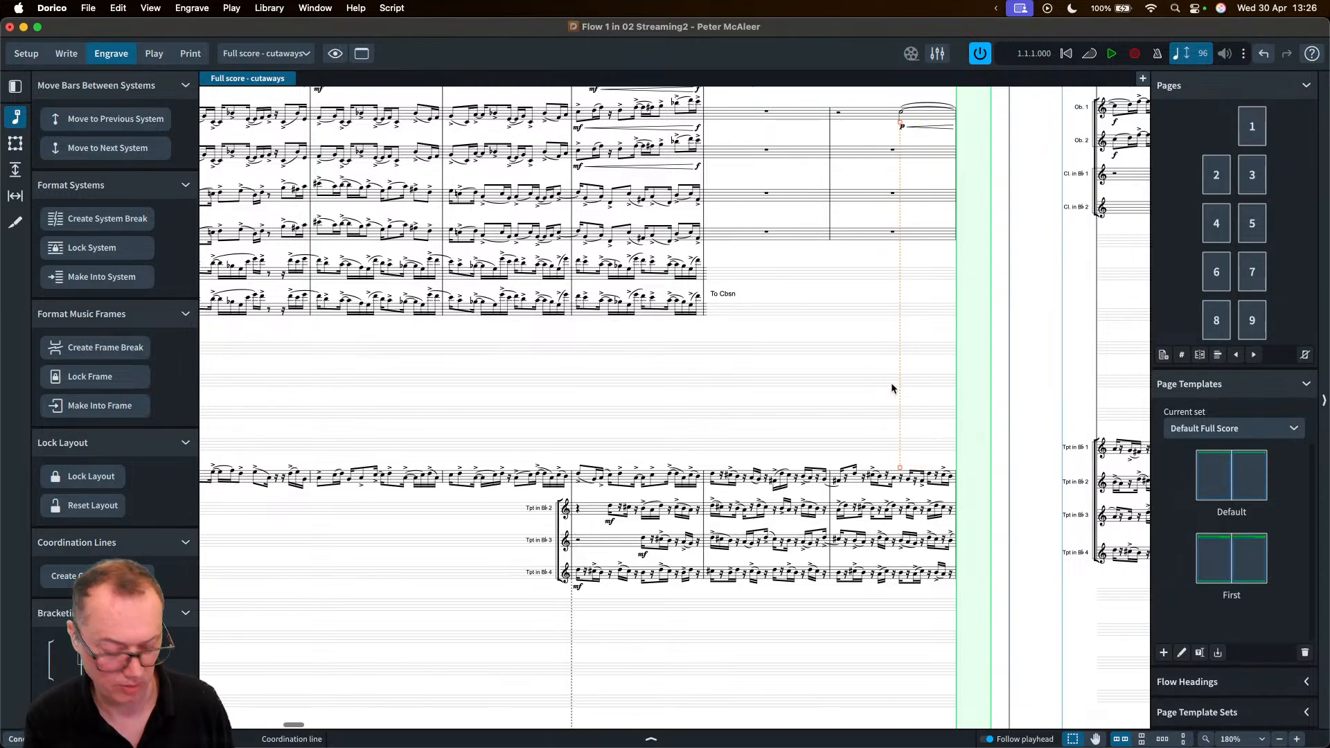
key("super+8")
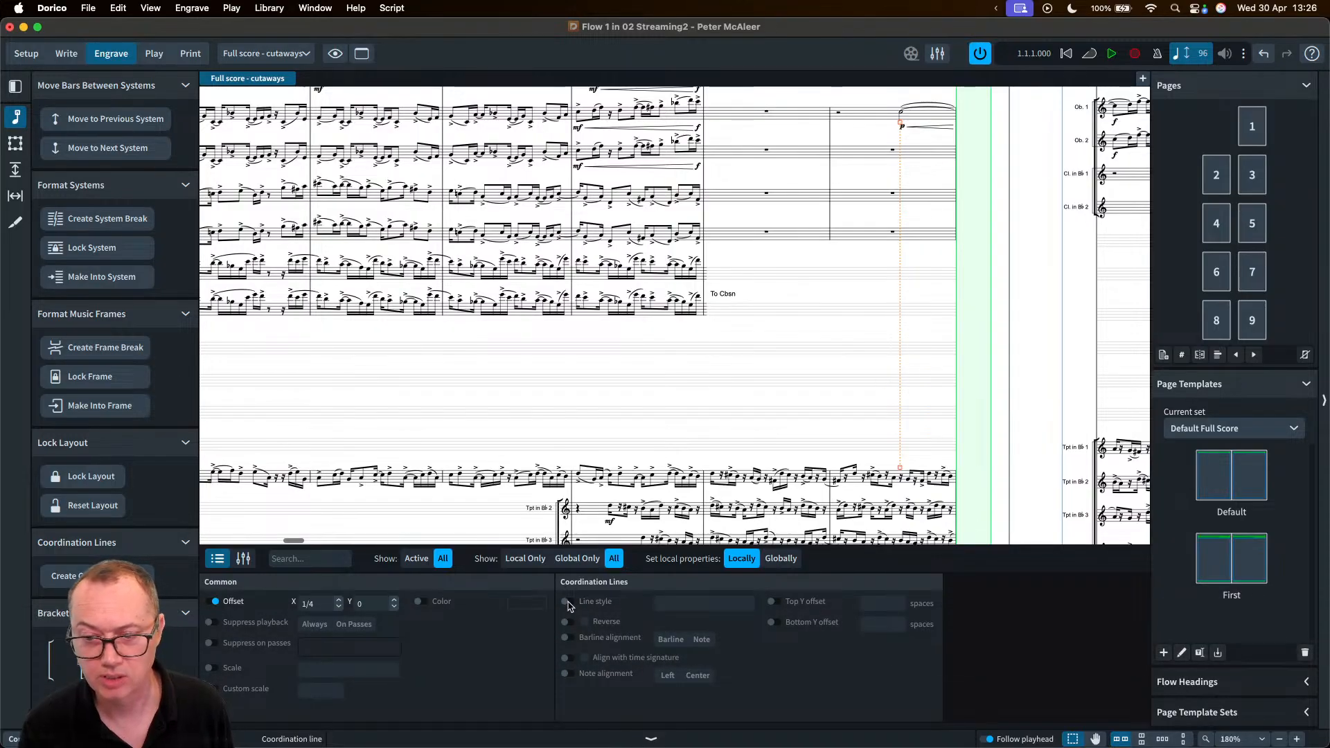
scroll(775, 377, "right", 4)
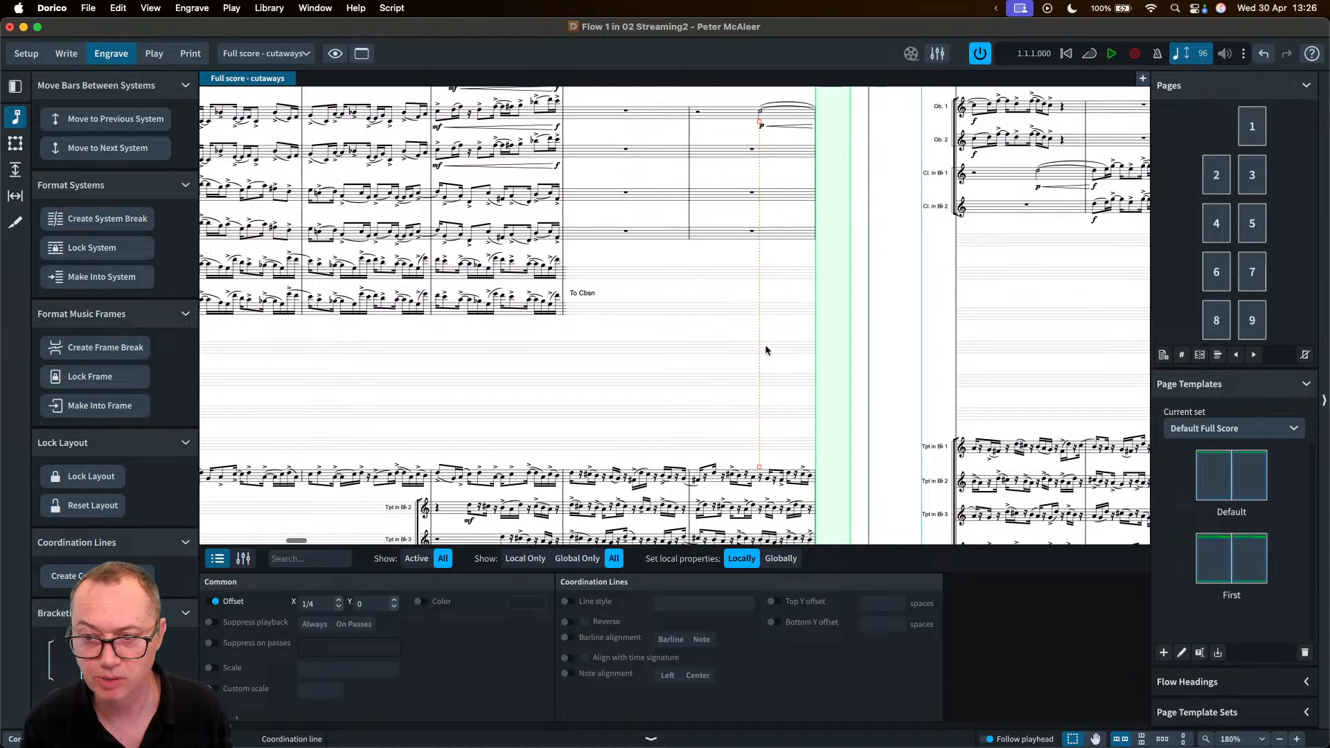
- Override the selected coordination line's style with Dashed vertical line (short) with solid arrowhead, then deselect the line
left_click(571, 602)
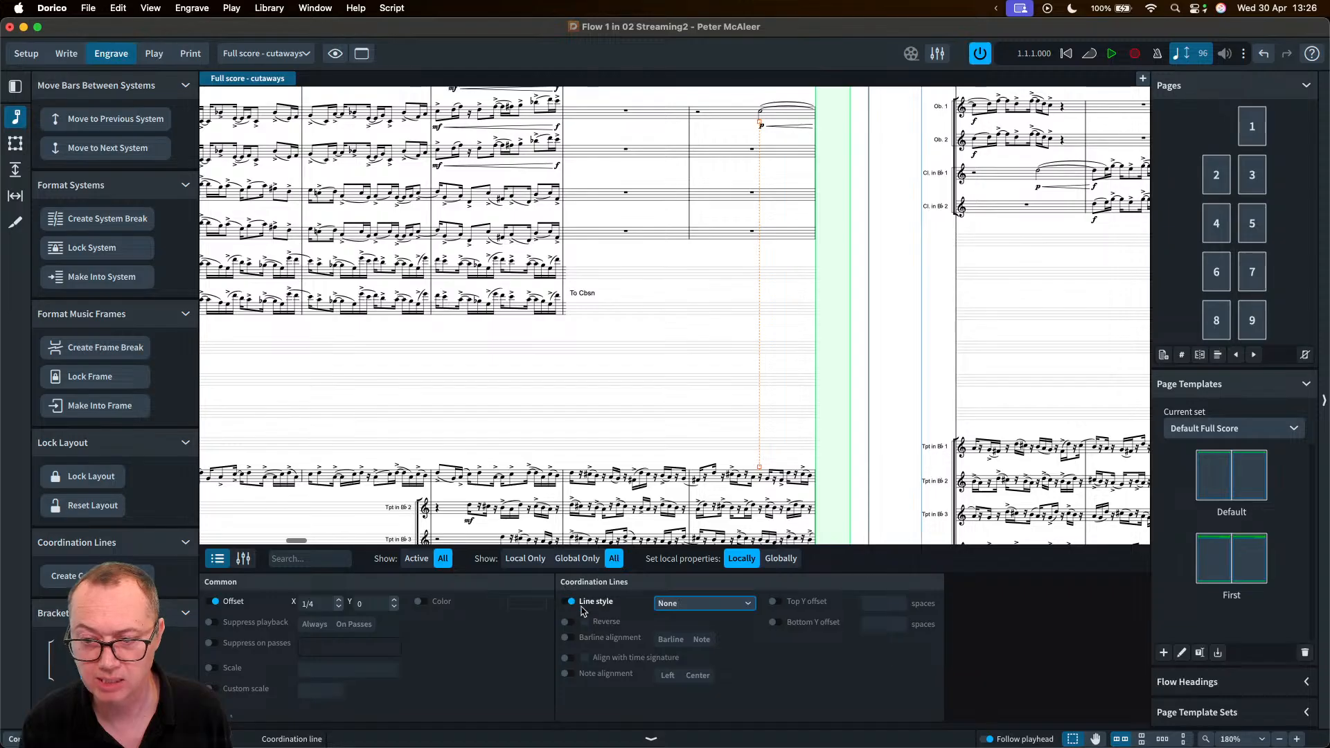
left_click(676, 604)
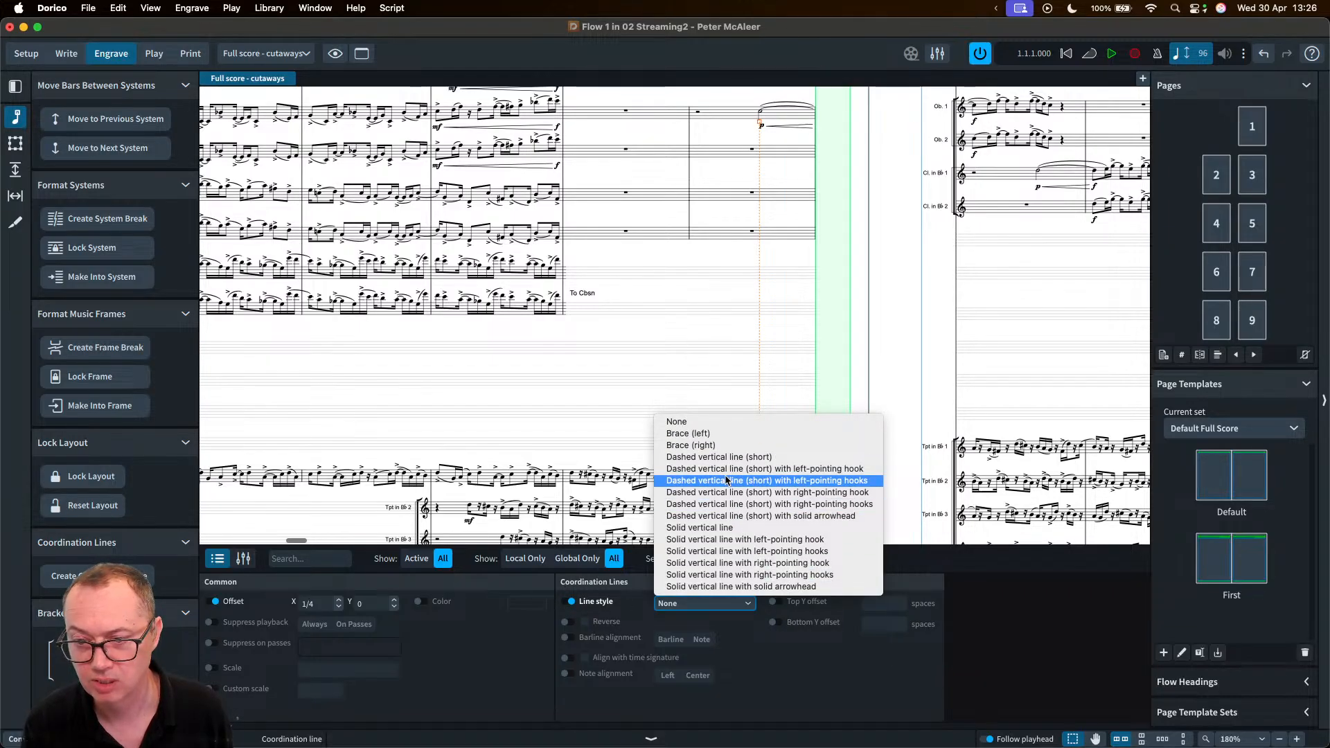
left_click(725, 516)
left_click(842, 338)
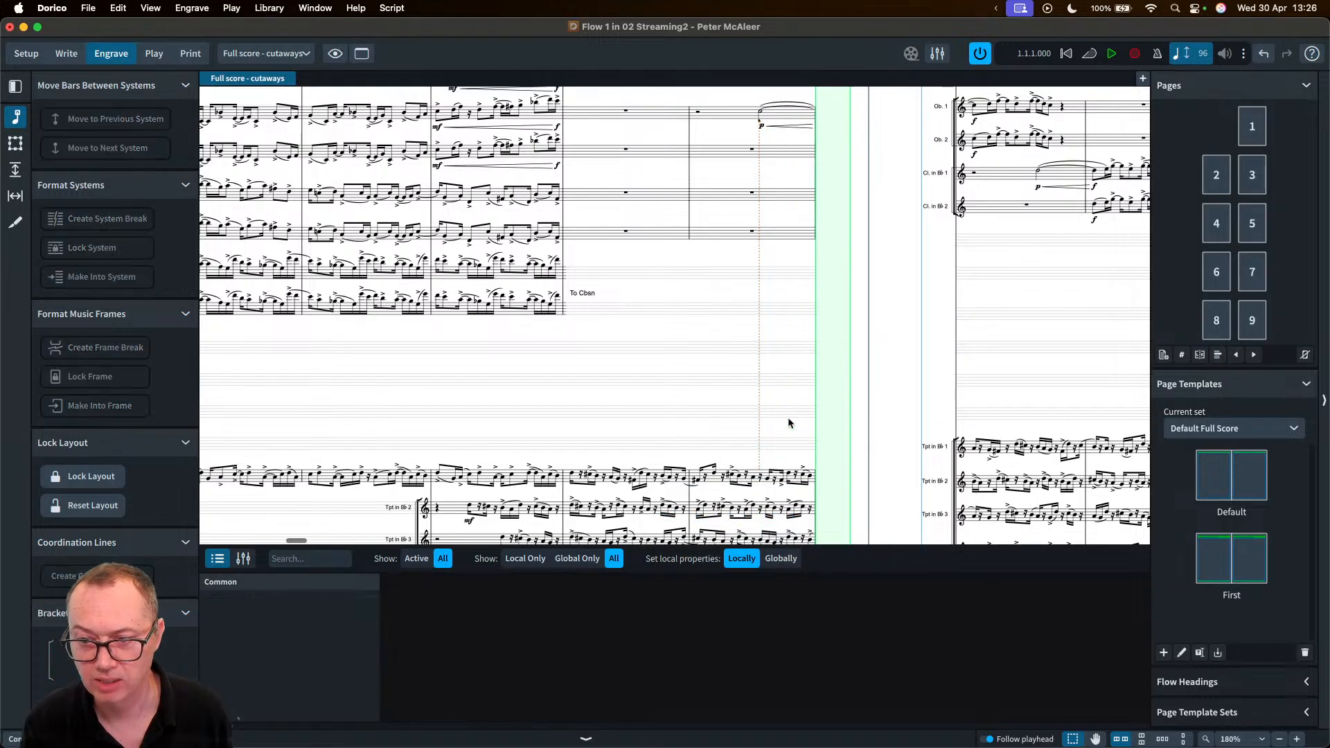
- Examine the arrowhead at the coordination line's upper end, then reselect the line to review its alignment and offset properties
scroll(791, 115, "up", 10)
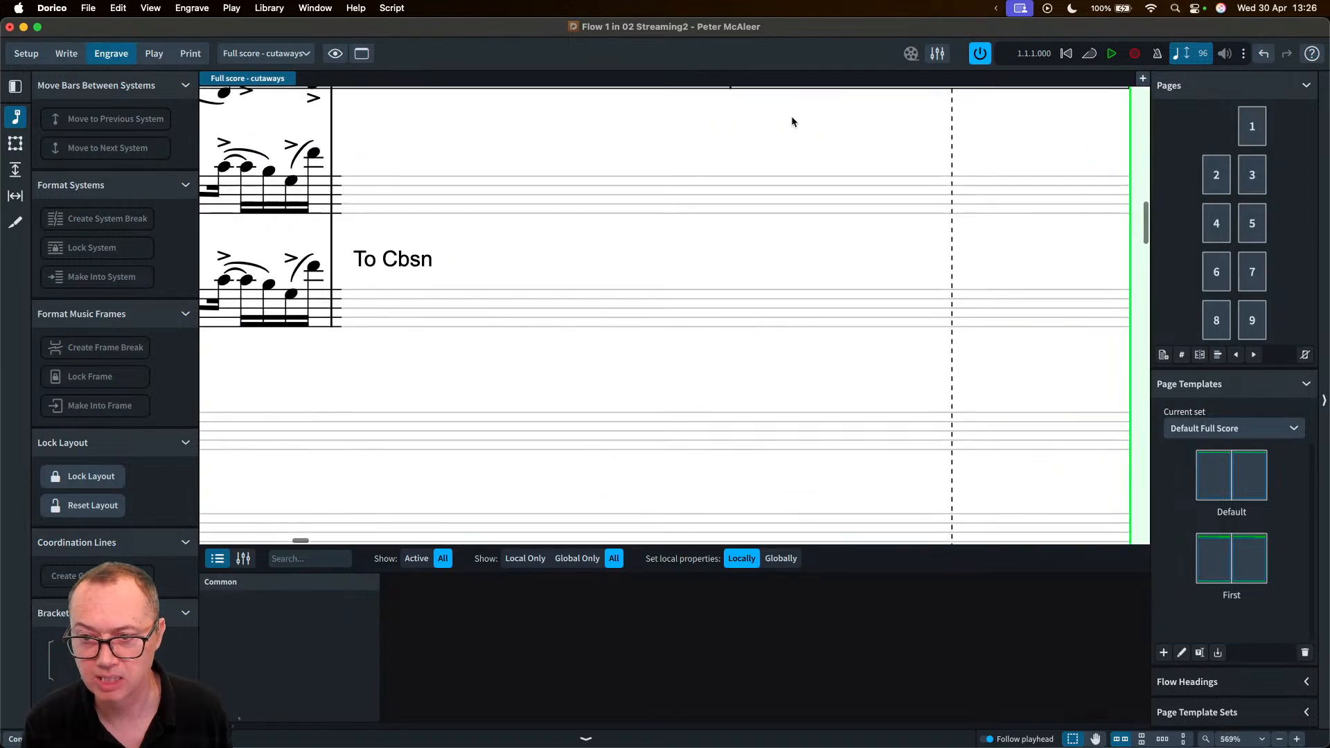
scroll(903, 201, "up", 3)
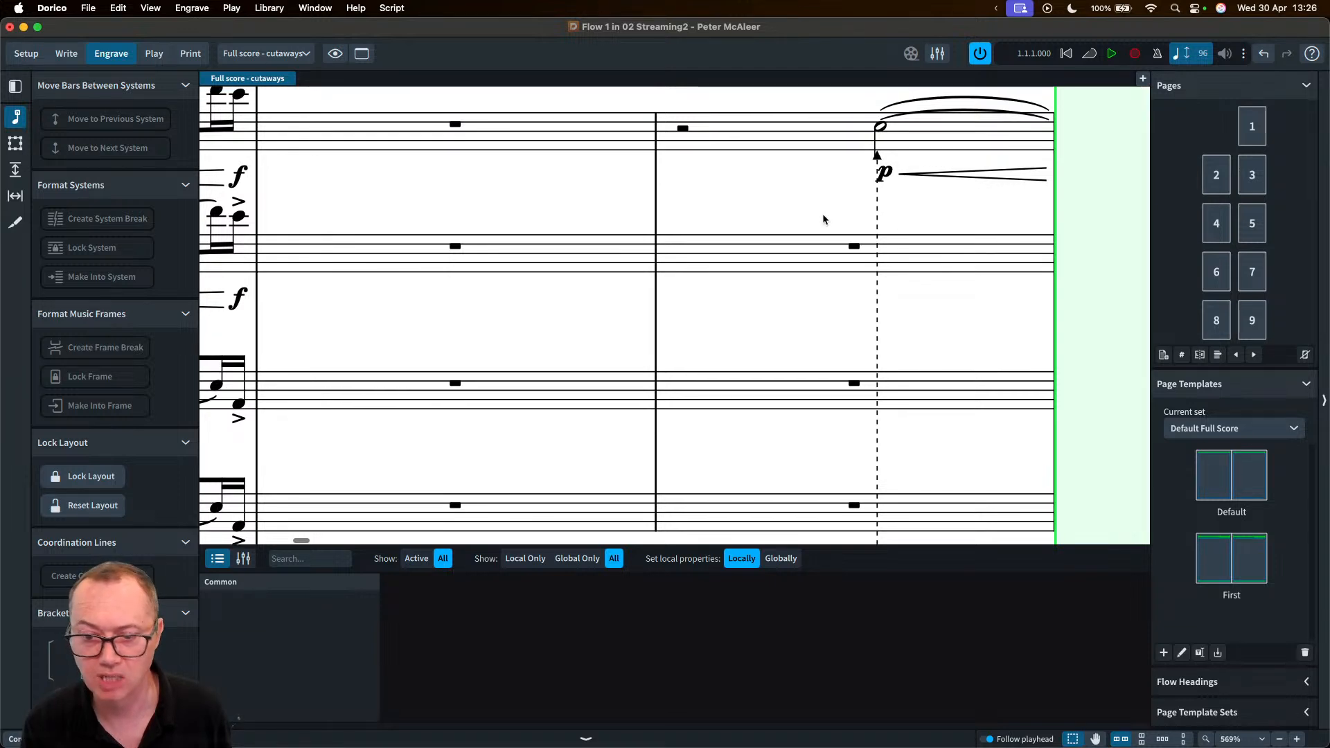
scroll(878, 219, "down", 5)
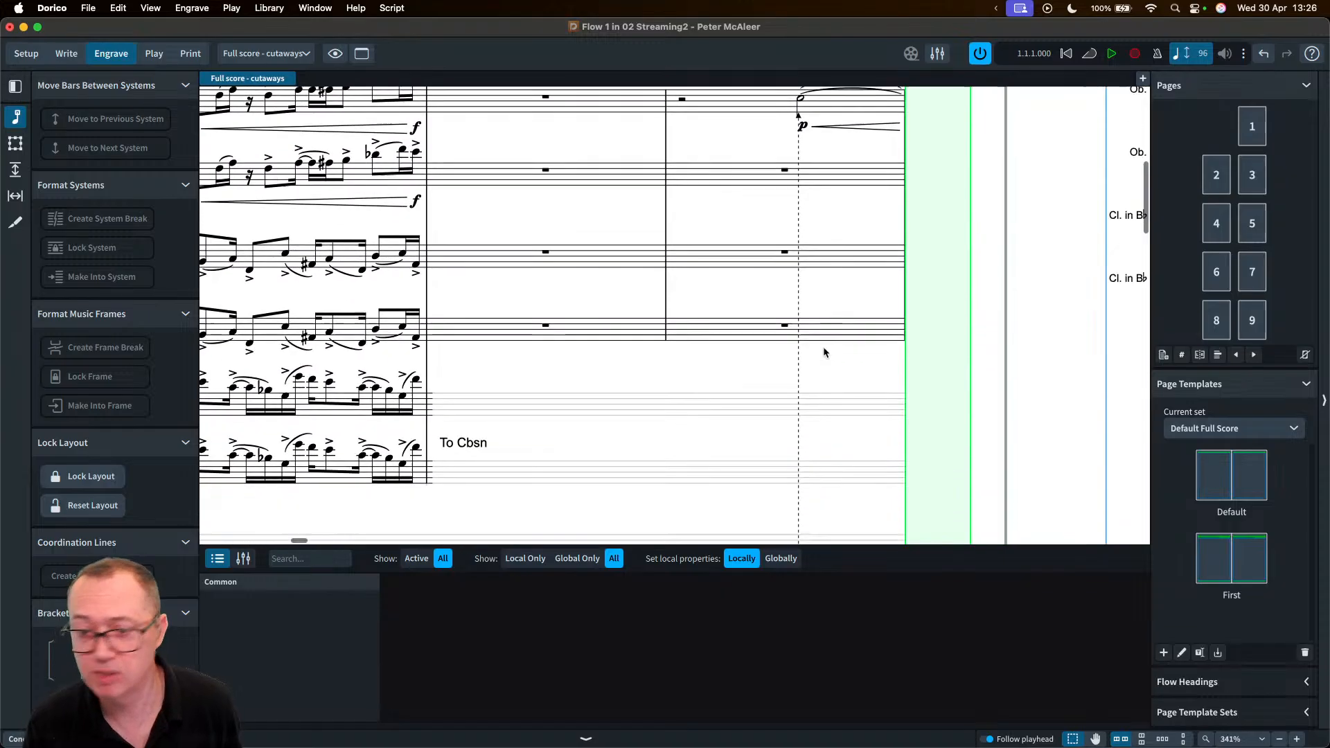
scroll(821, 346, "down", 5)
left_click(800, 334)
scroll(718, 322, "down", 2)
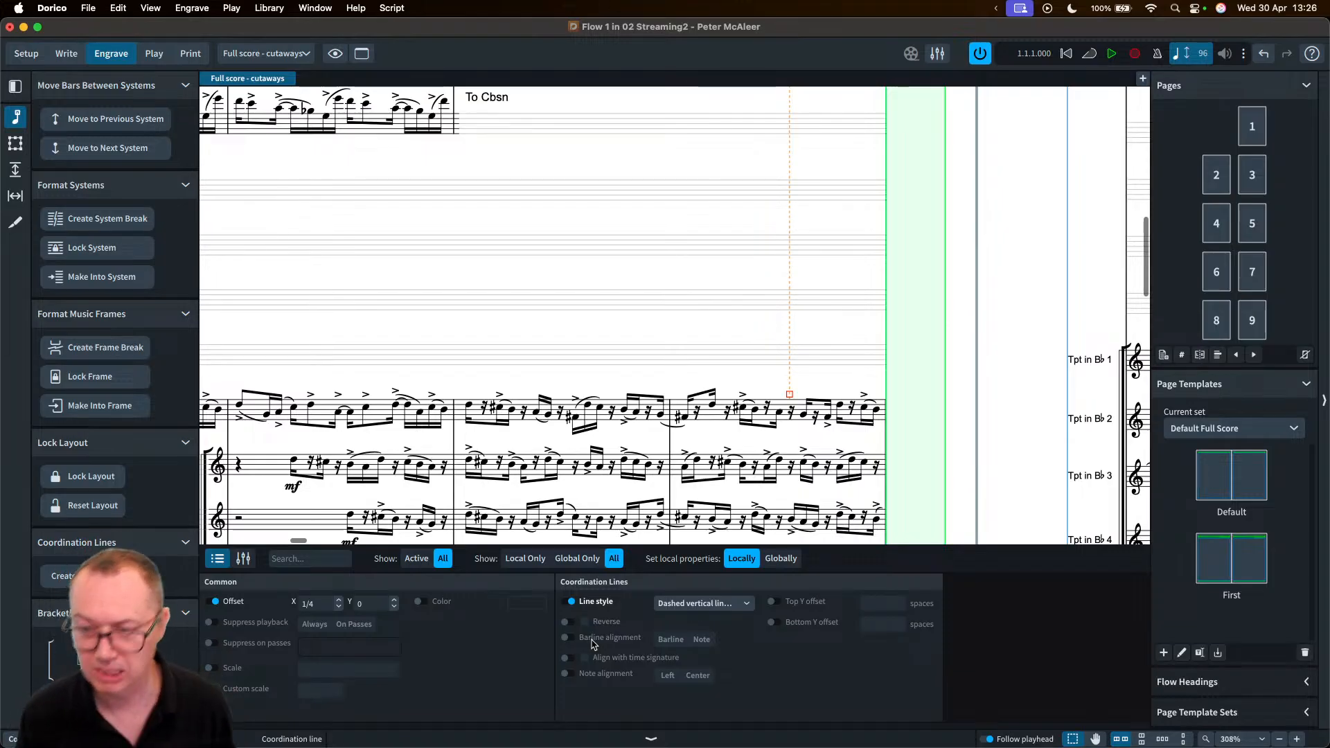
scroll(760, 253, "down", 3)
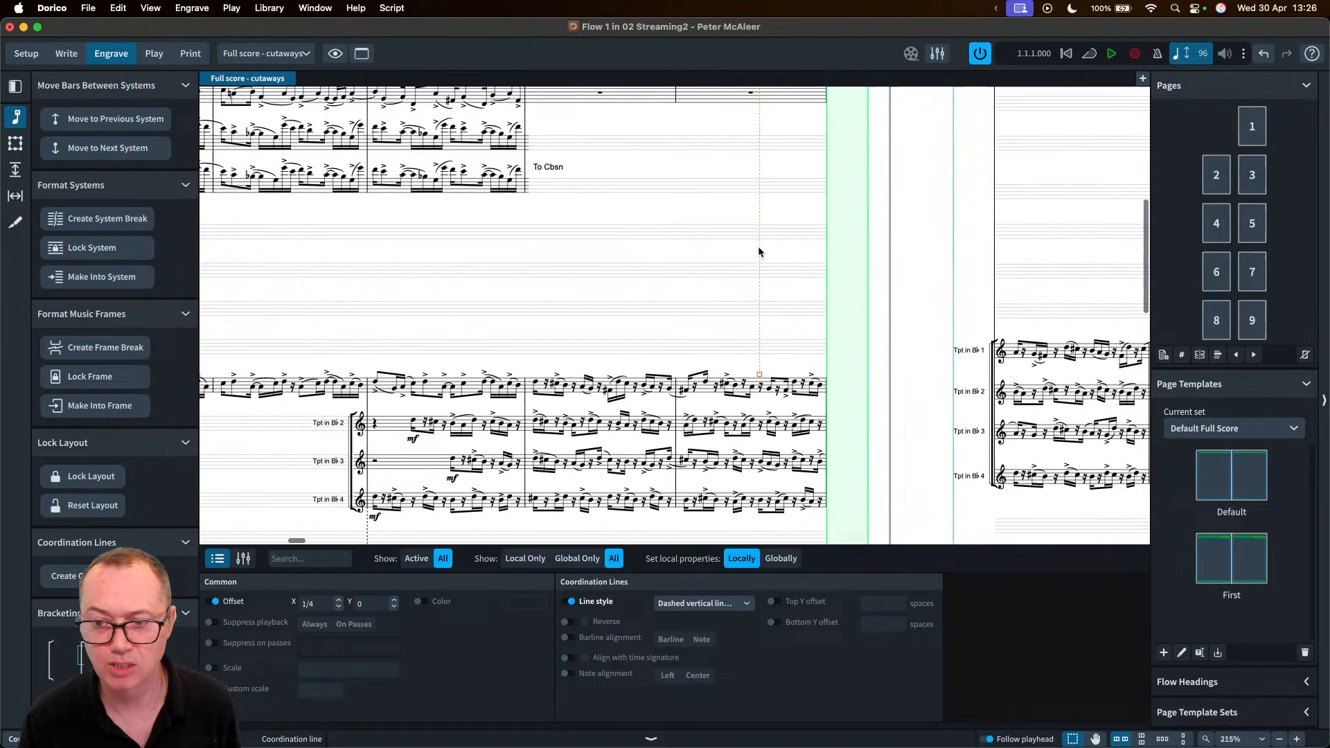
- Hide the coordination line's properties, then examine the cutaway score back to the Temp giusto passage at rehearsal mark A
scroll(759, 252, "up", 5)
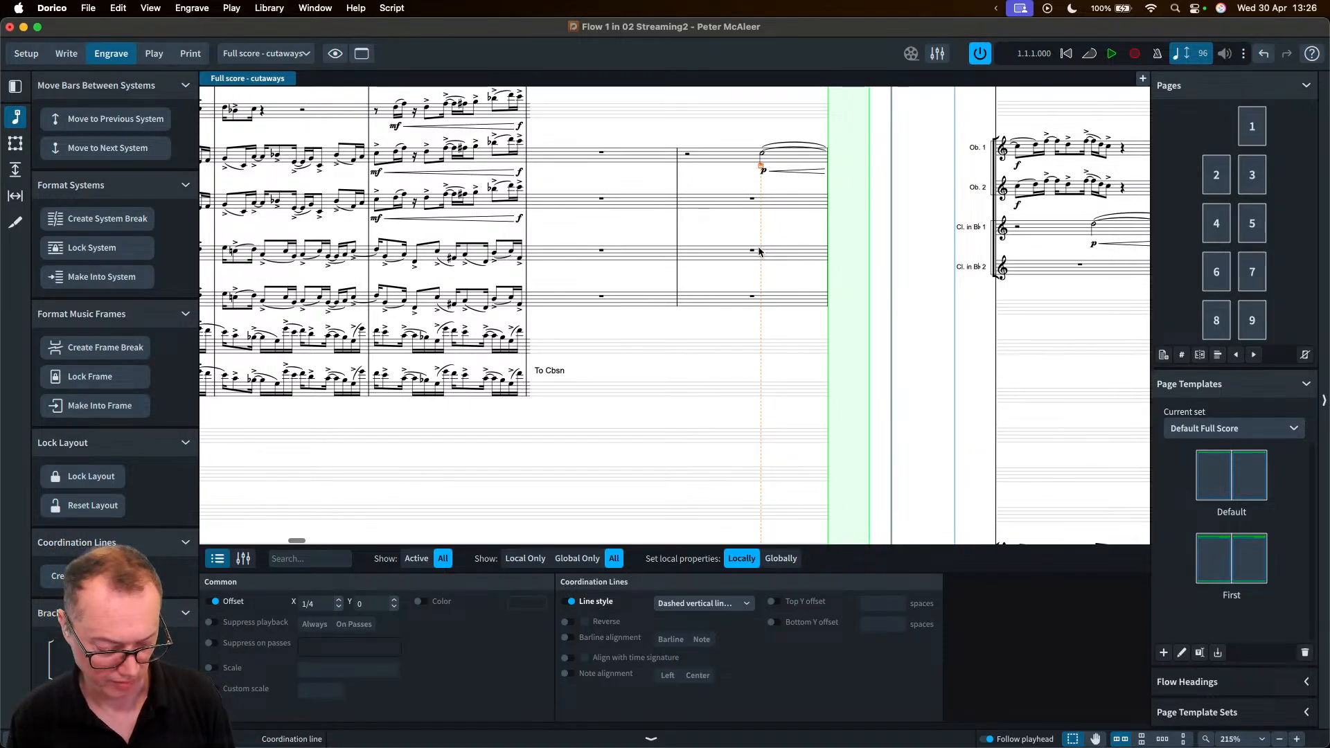
key("super+8")
scroll(621, 331, "left", 3)
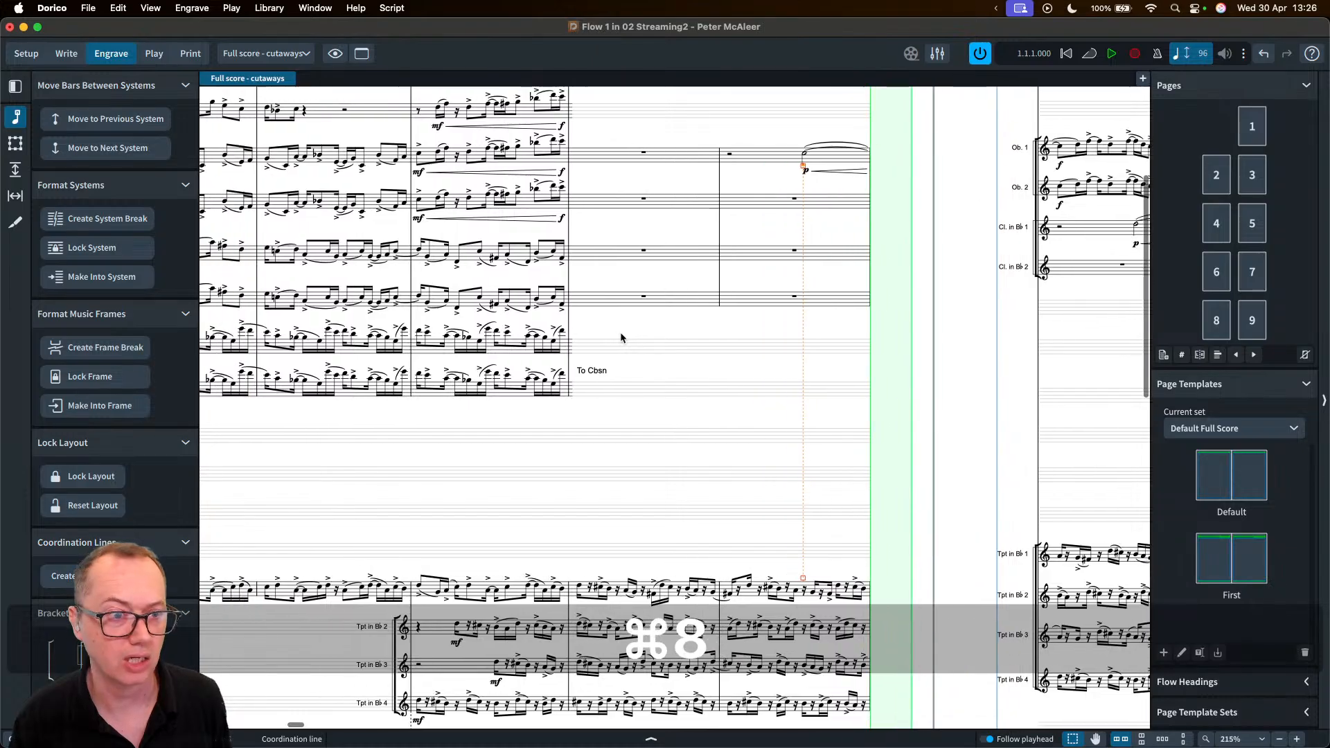
scroll(628, 331, "right", 10)
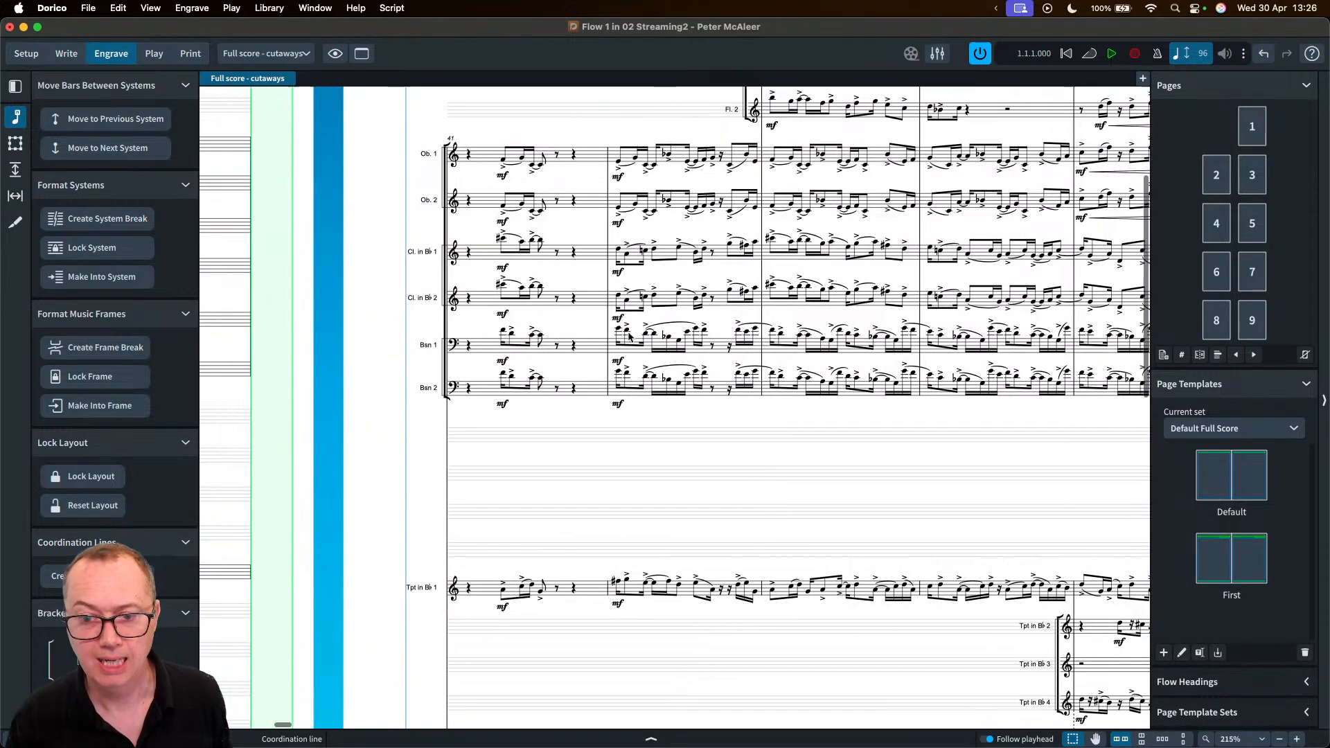
scroll(630, 336, "right", 1)
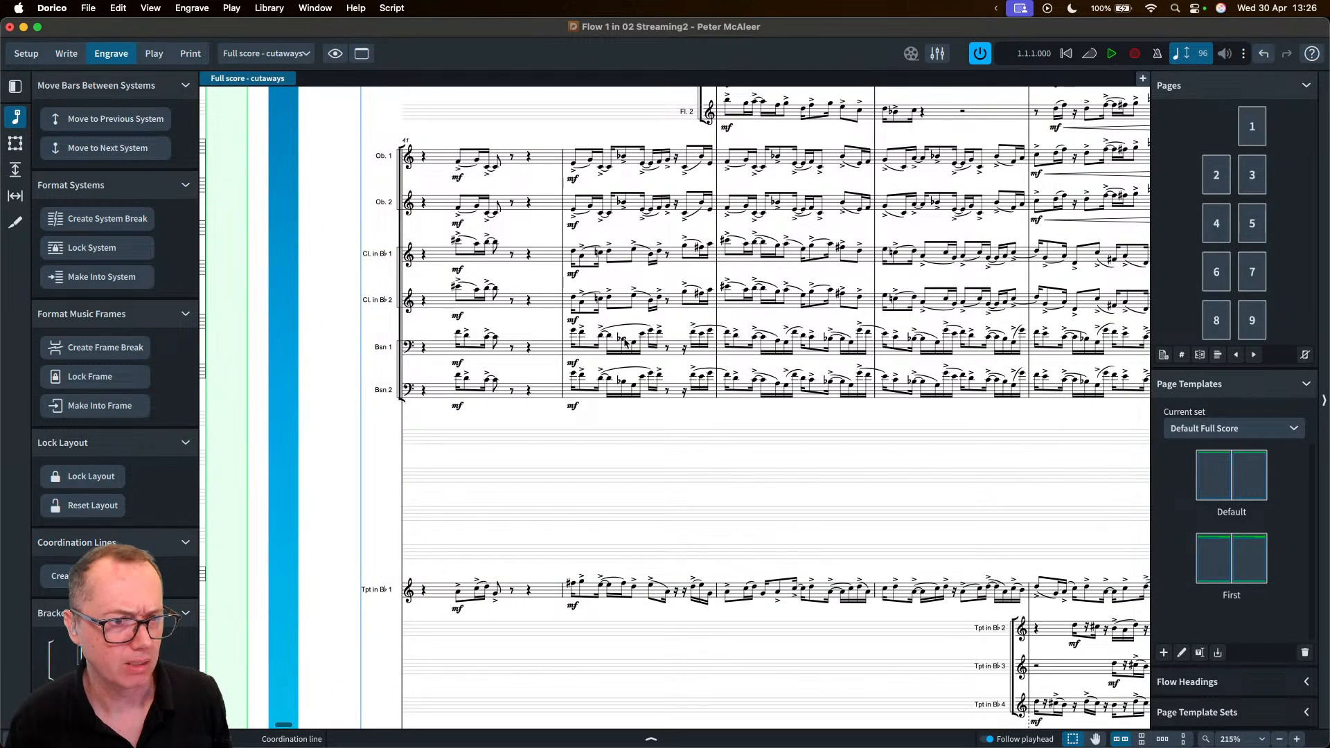
scroll(637, 353, "left", 10)
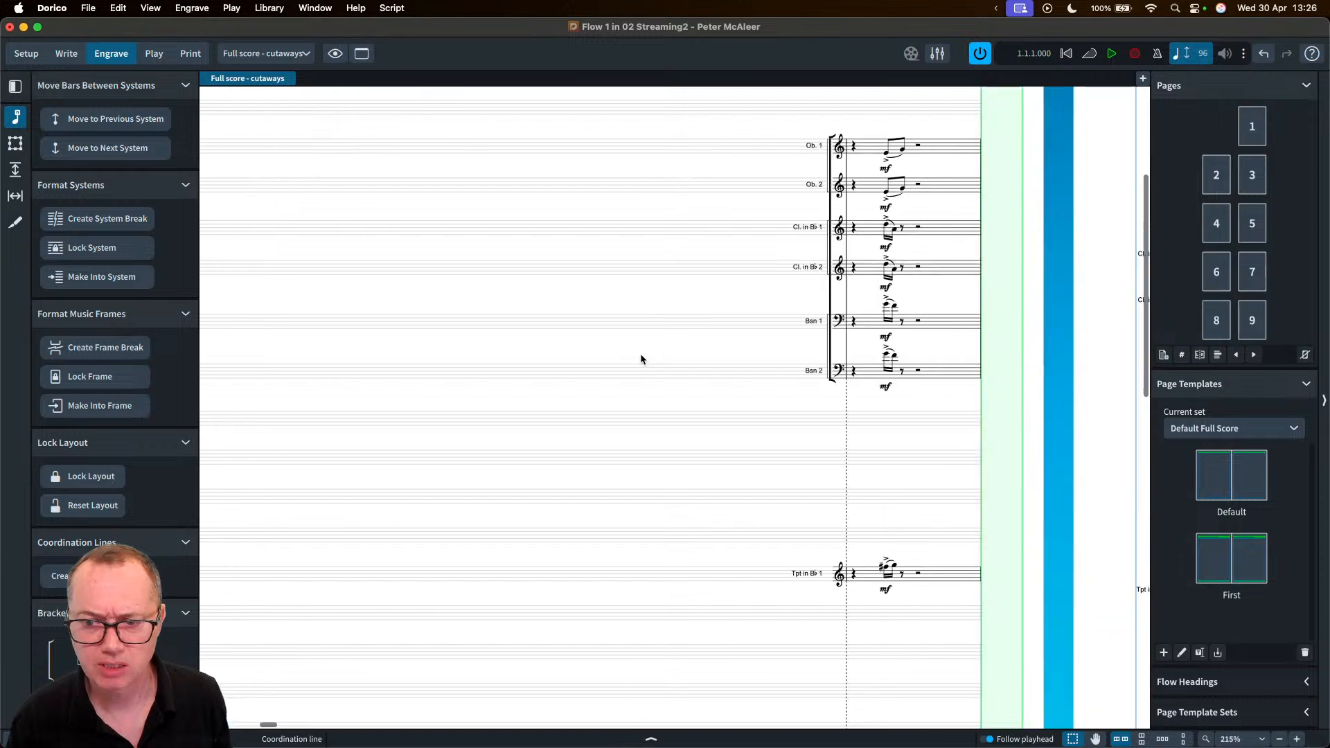
scroll(640, 353, "right", 10)
scroll(640, 353, "left", 15)
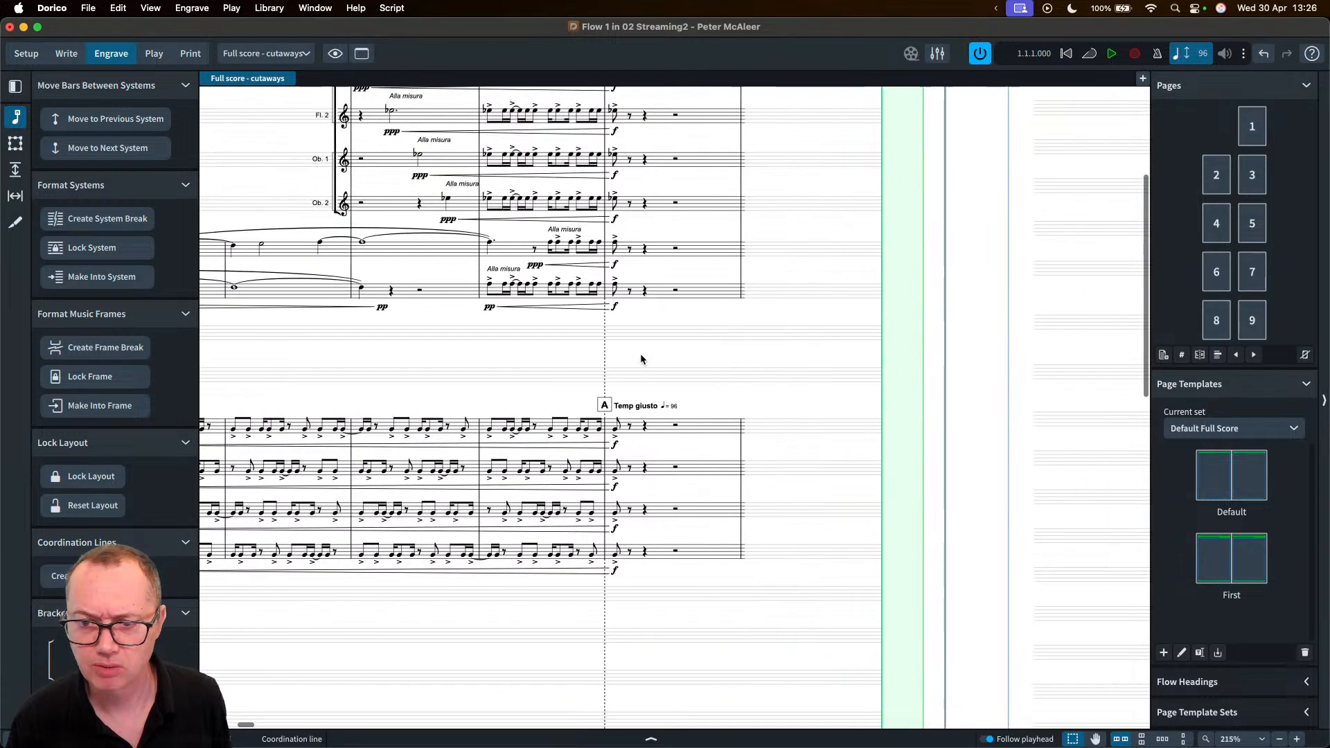
scroll(640, 353, "up", 5)
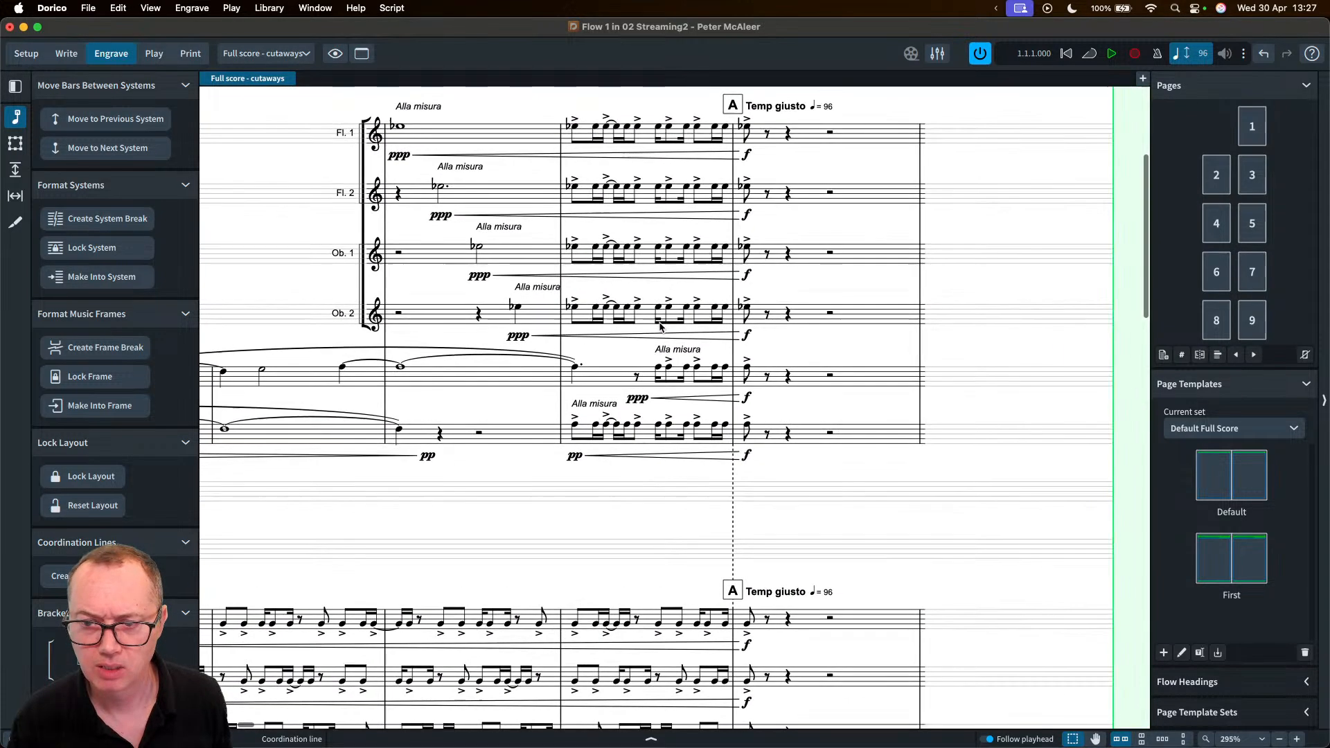
- Search the jump bar commands for "create coor" to find Create Coordination Line
key("j")
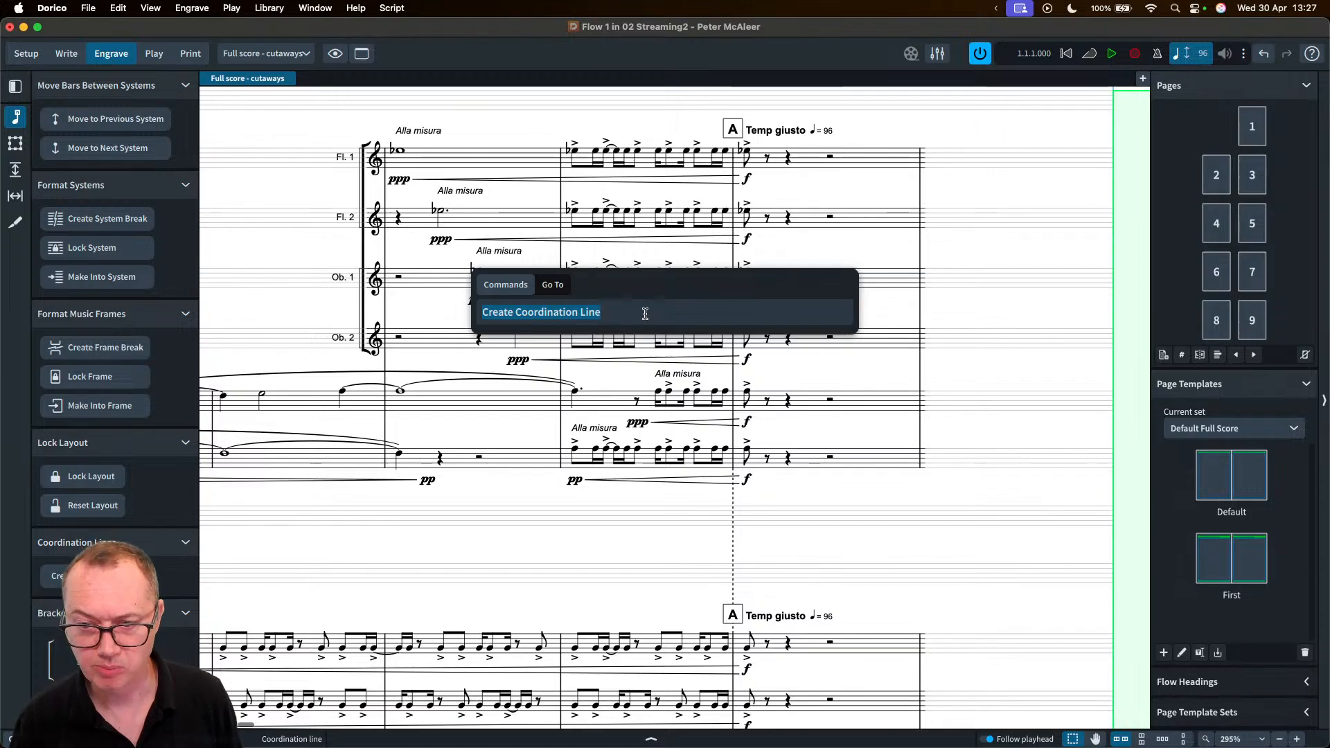
key("BackSpace")
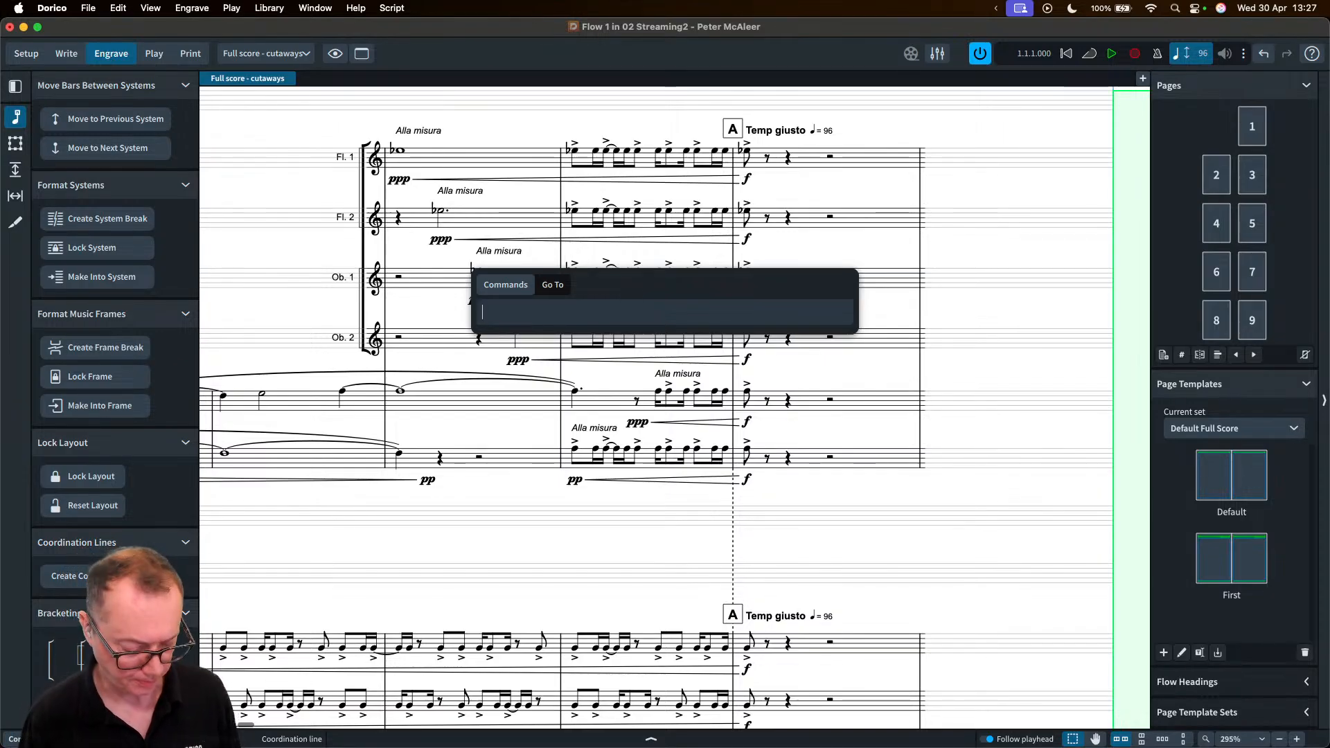
type("crea")
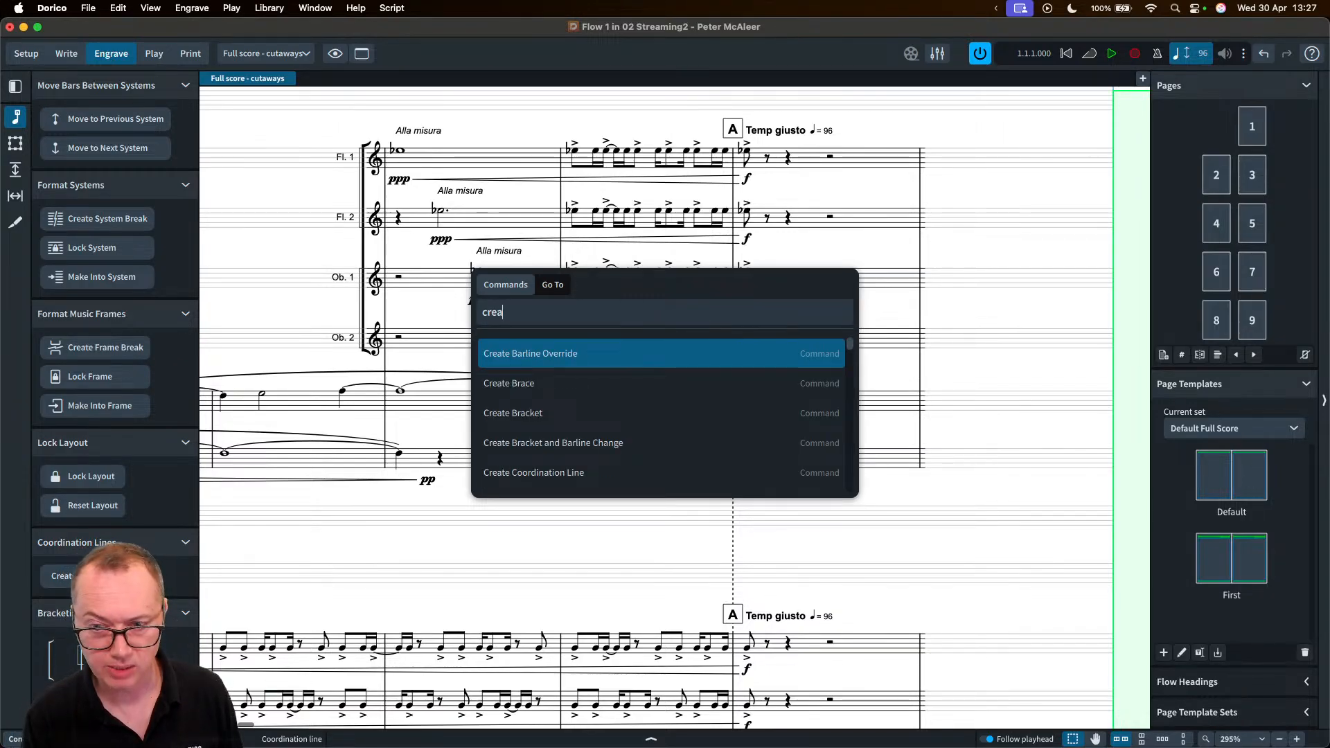
type("te coor")
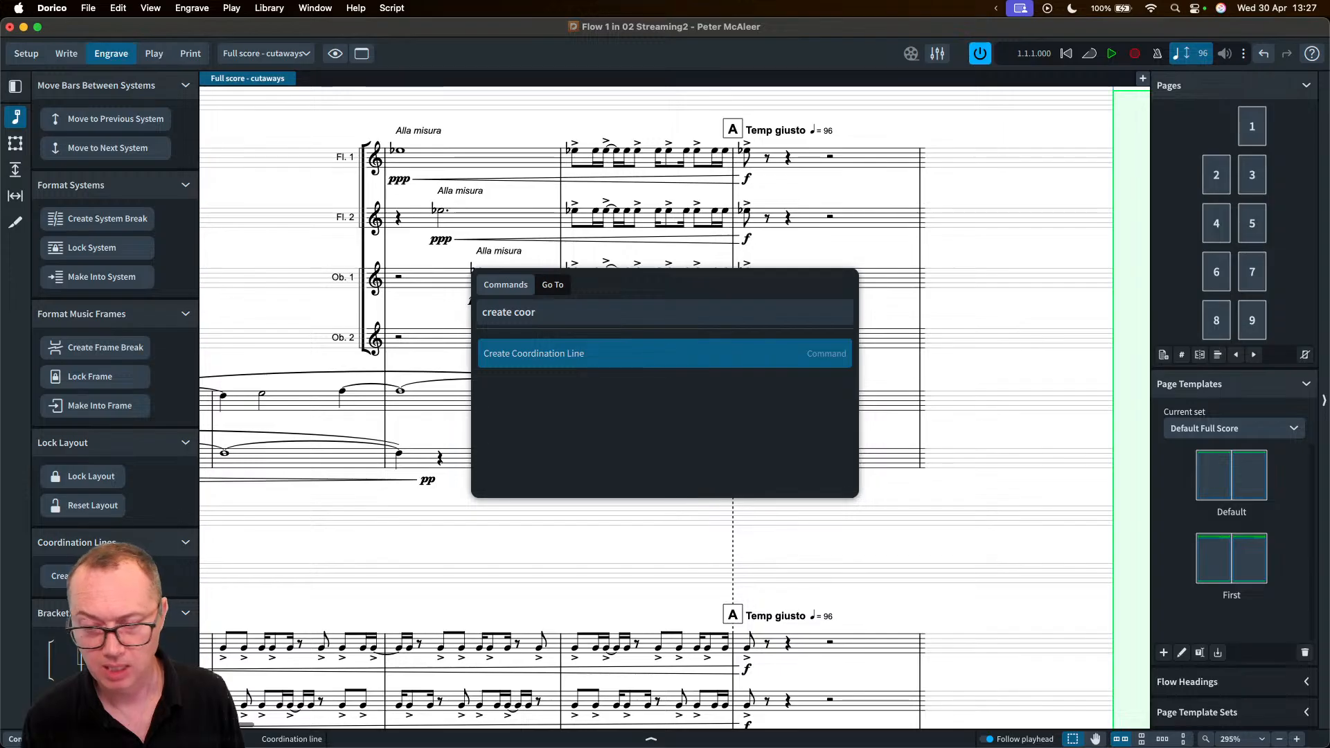
- Search the jump bar for "coord", open the Coordination Lines engraving options from the results, and close them without changes
key("super+a")
key("BackSpace")
type("coord")
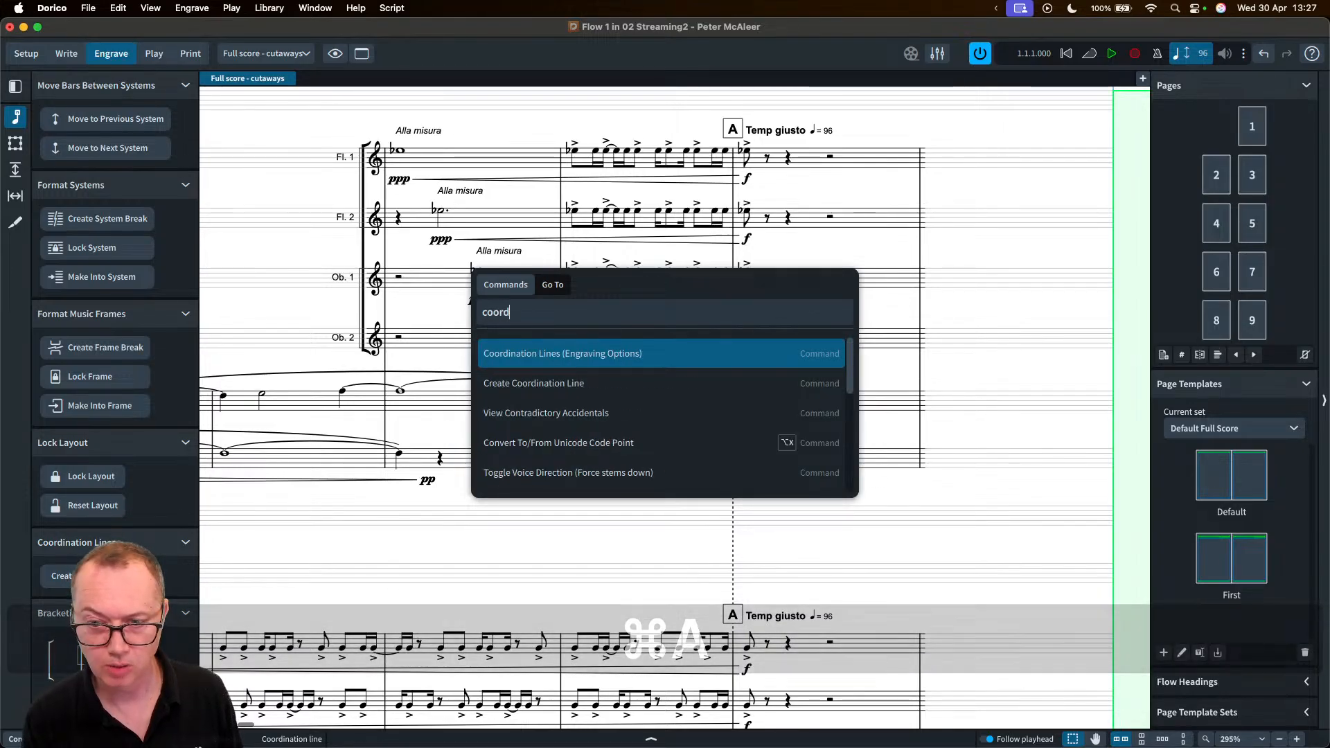
left_click(535, 355)
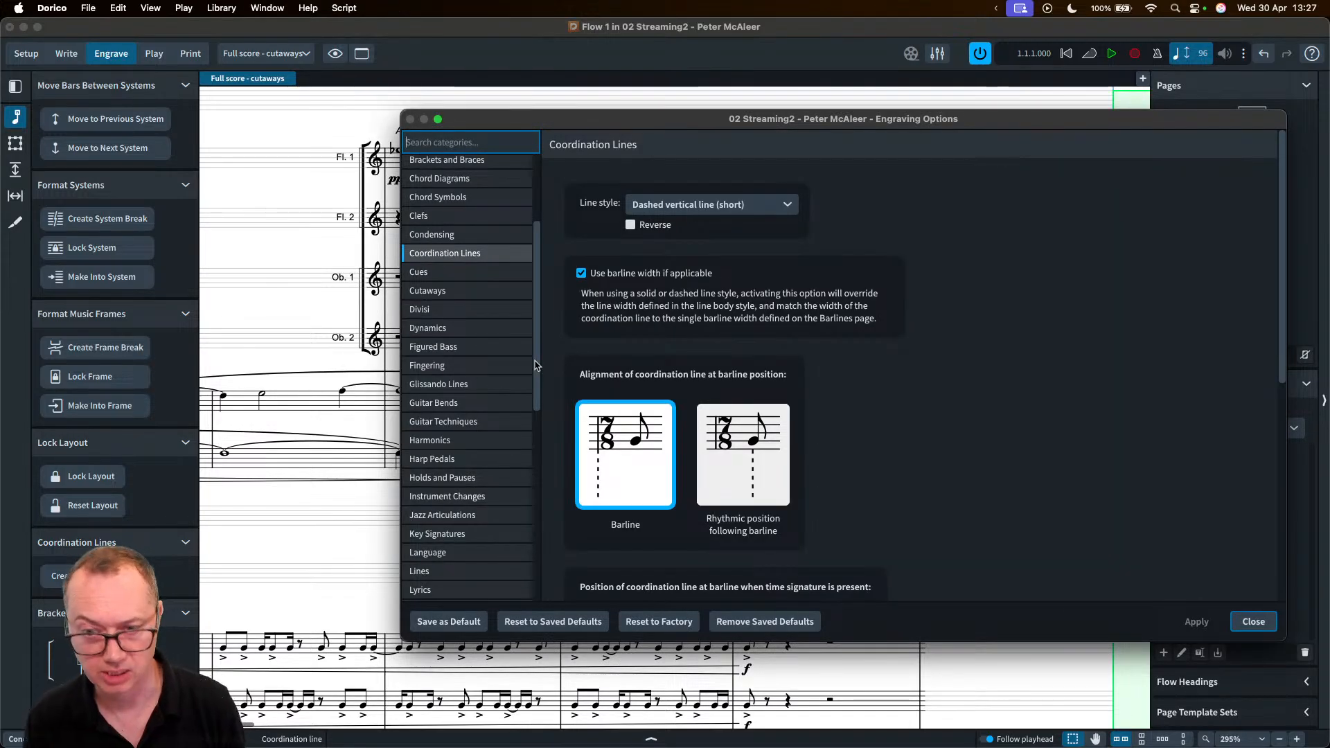
key("Escape")
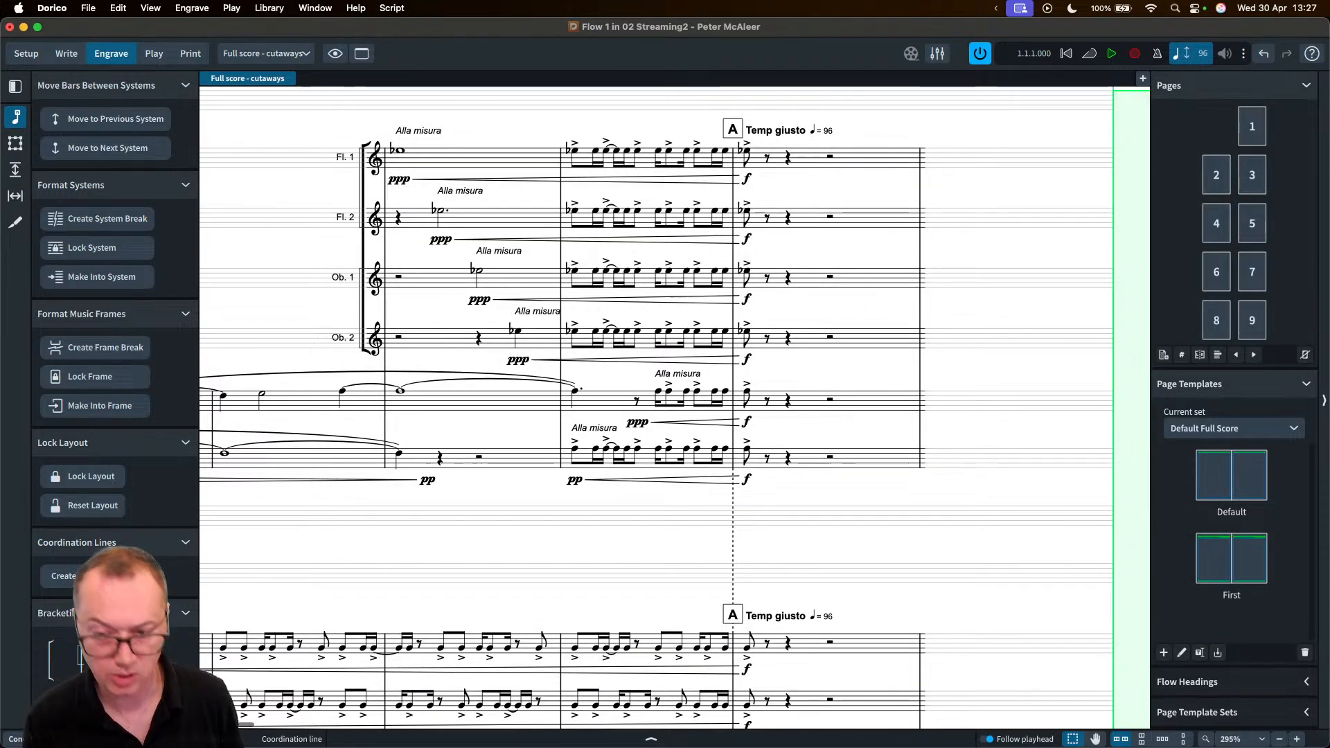
- Reopen the jump bar, correct the search from "cor" to "coord", and review the matching commands
type("j")
type("cor")
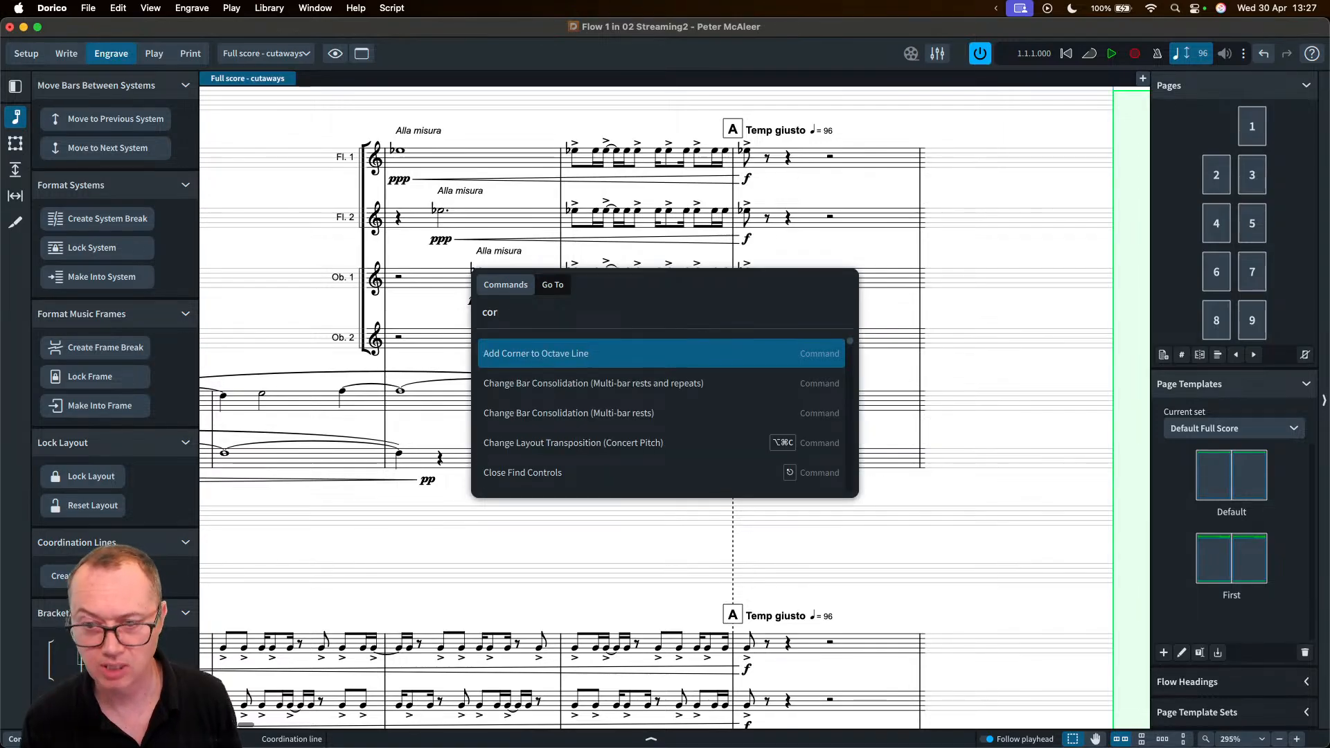
scroll(599, 435, "down", 5)
scroll(599, 434, "down", 4)
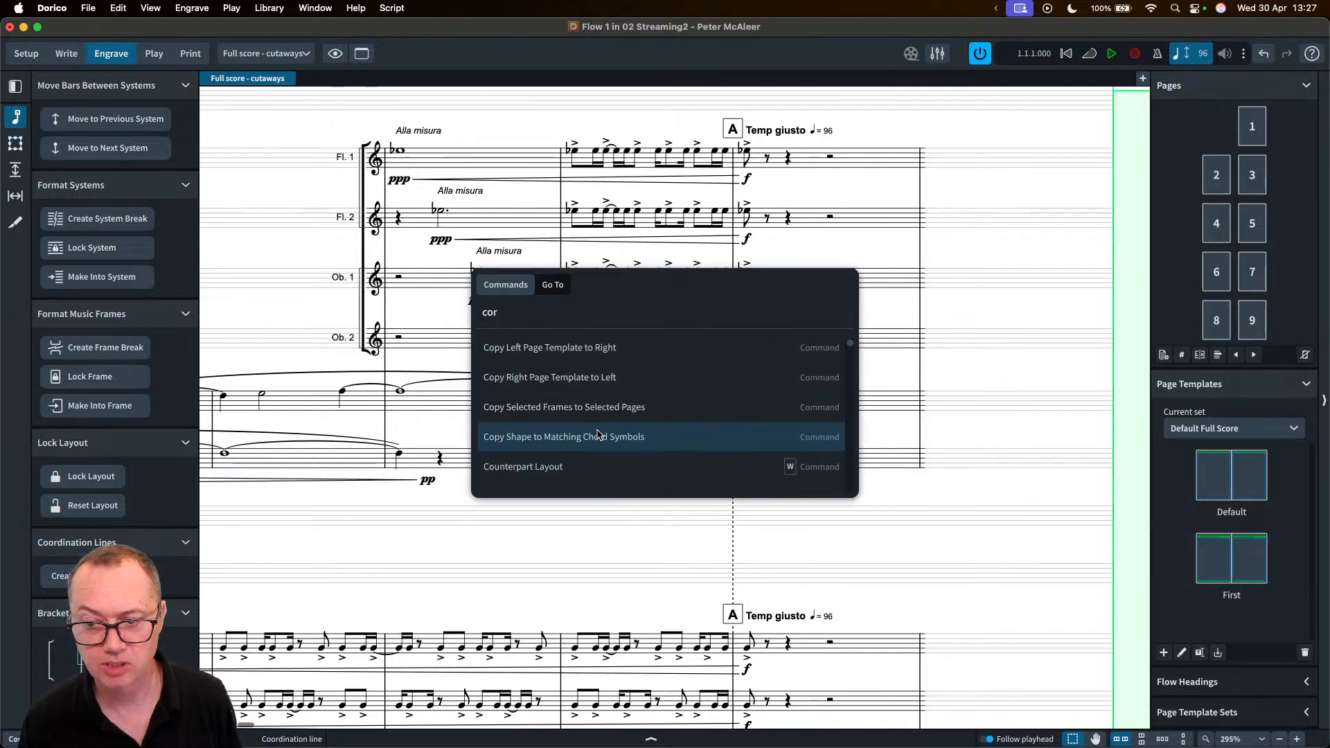
key("BackSpace")
type("ord")
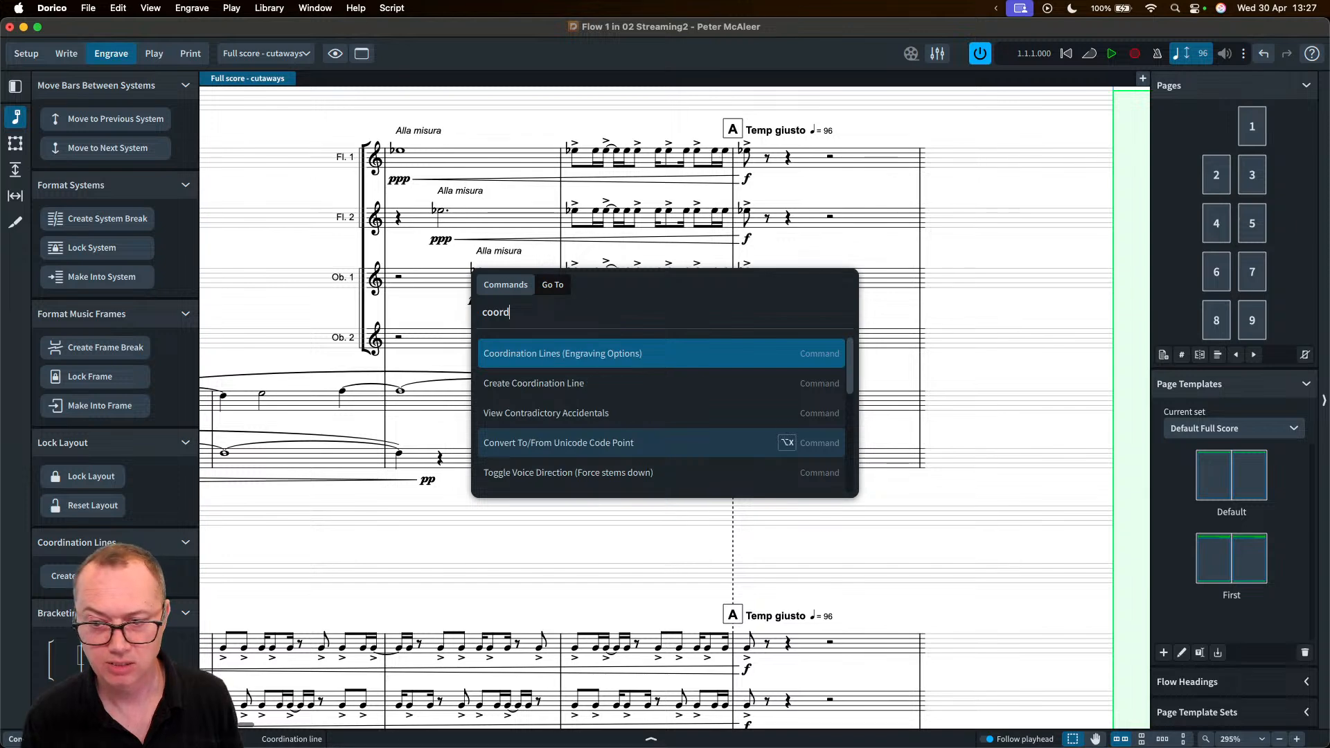
scroll(653, 438, "down", 3)
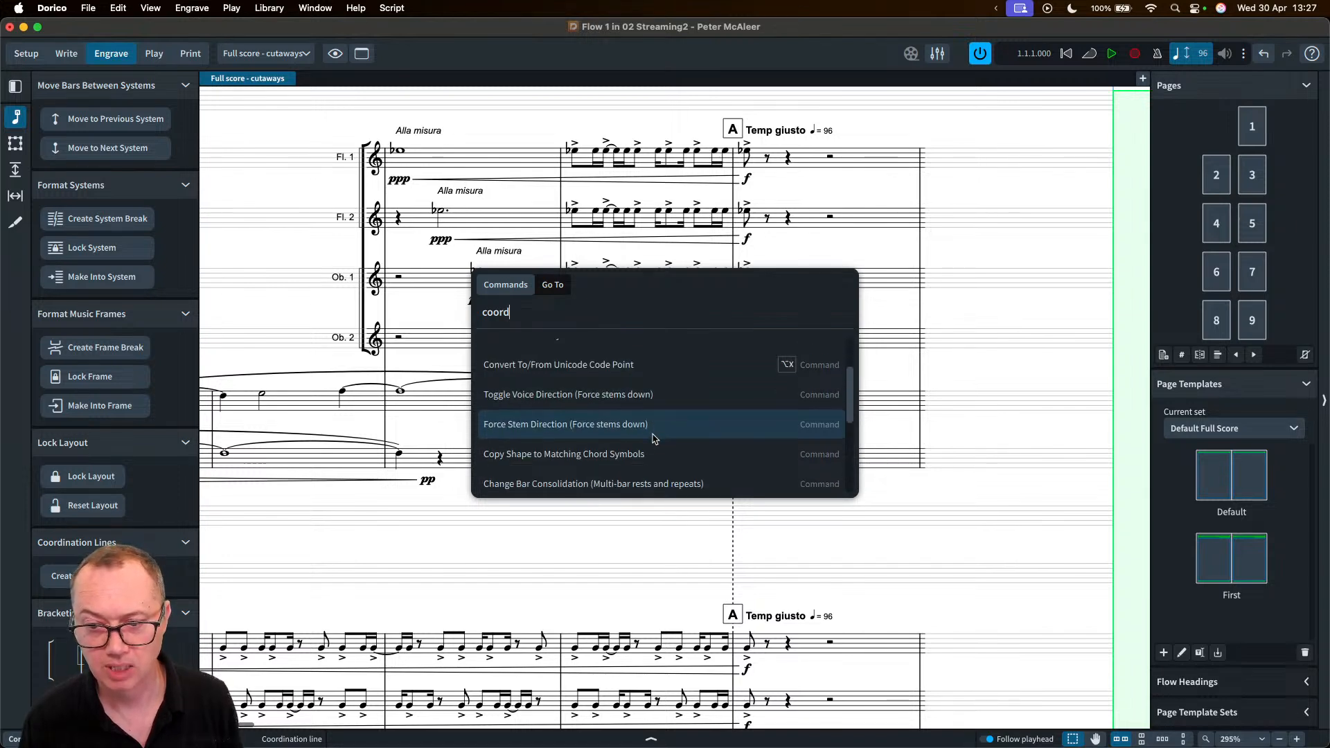
scroll(653, 438, "up", 3)
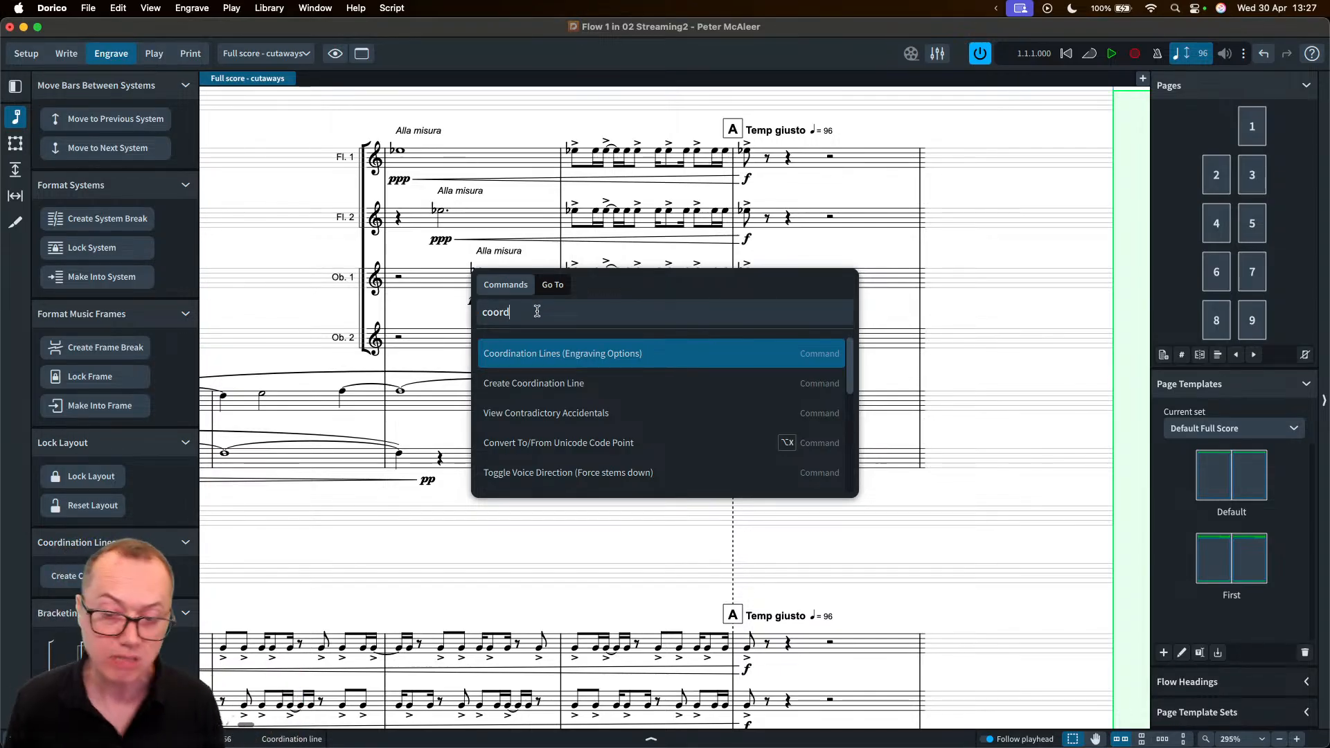
- Search the jump bar for "hairpin end bar" instead and choose the option Hairpins ending at beginning of note at start of bar
key("BackSpace")
key("BackSpace")
key("BackSpace")
key("BackSpace")
key("BackSpace")
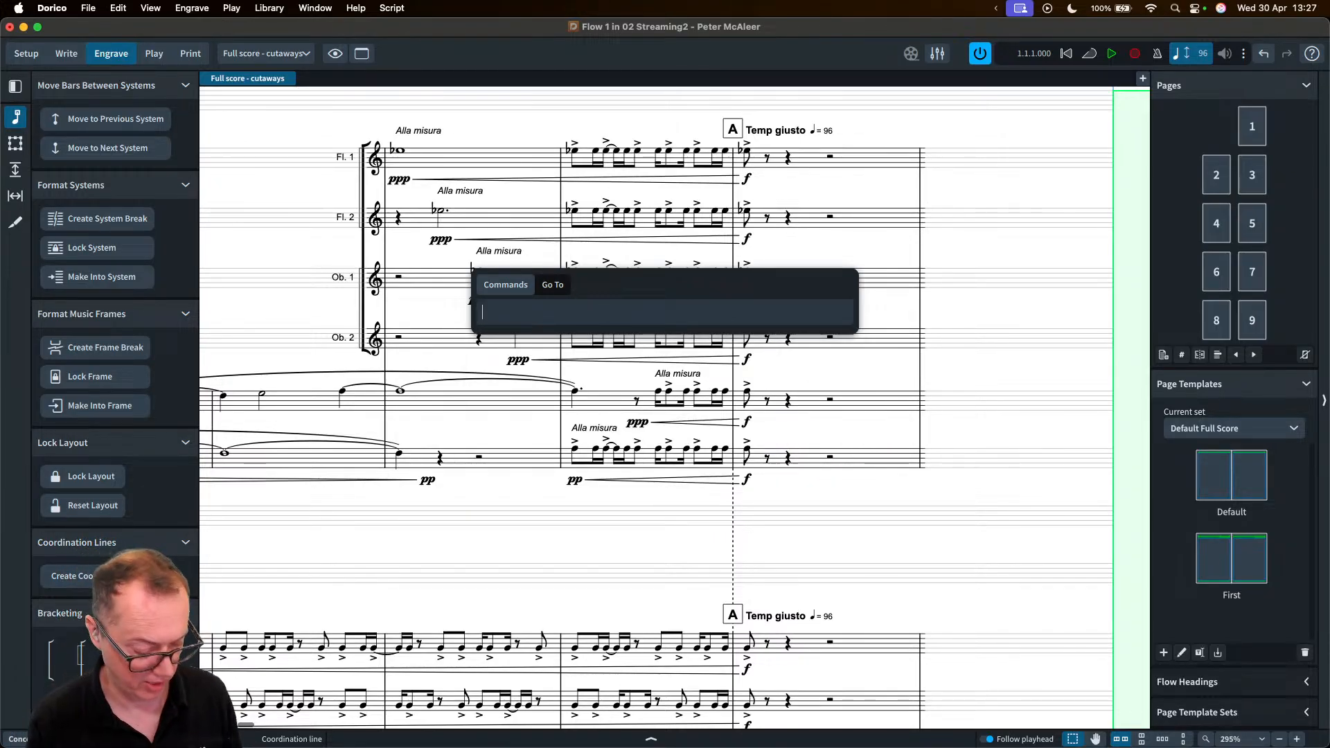
type("hairpin")
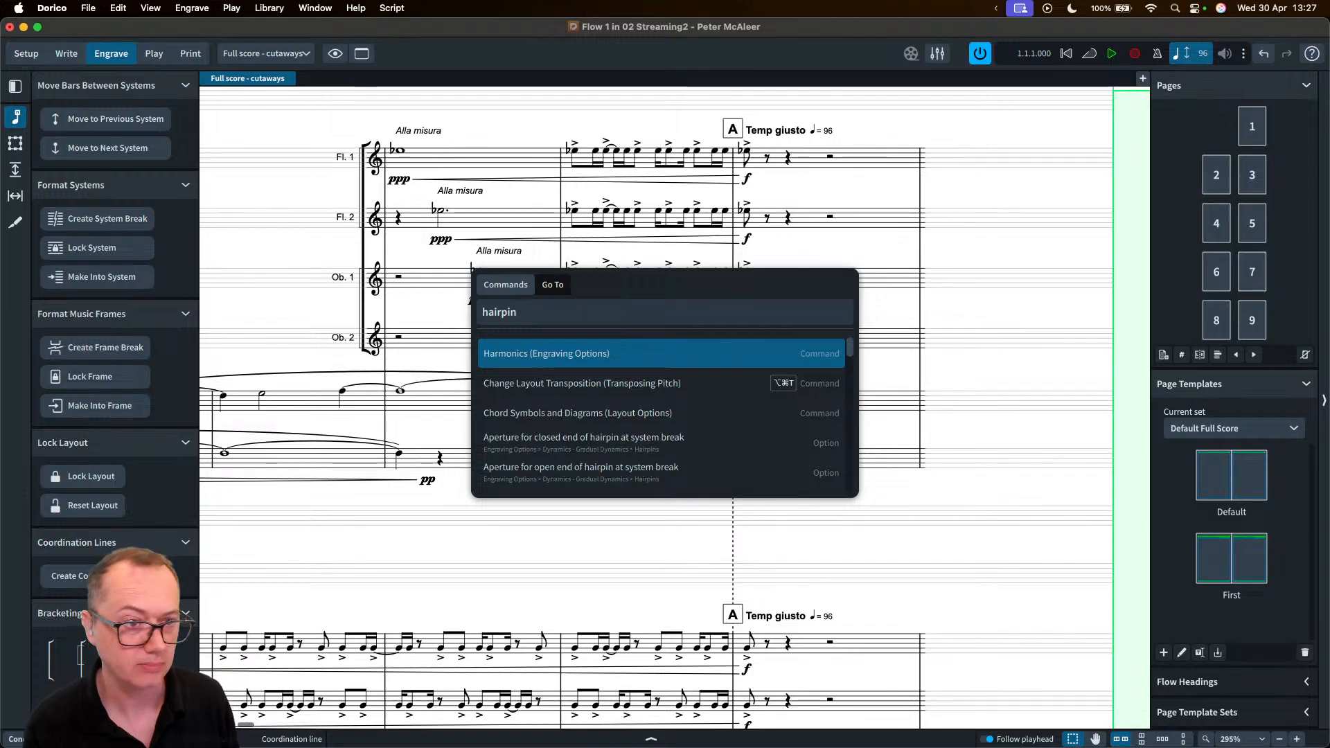
type(" end")
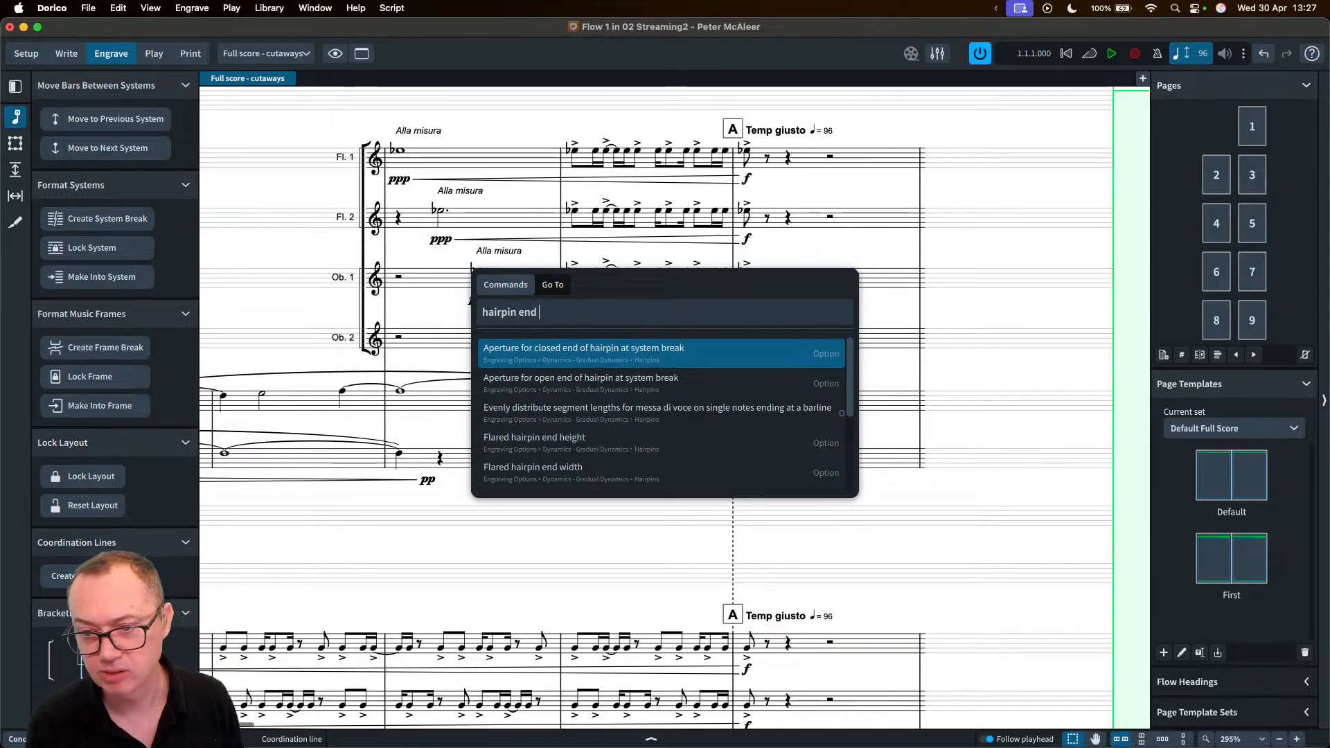
type(" bar")
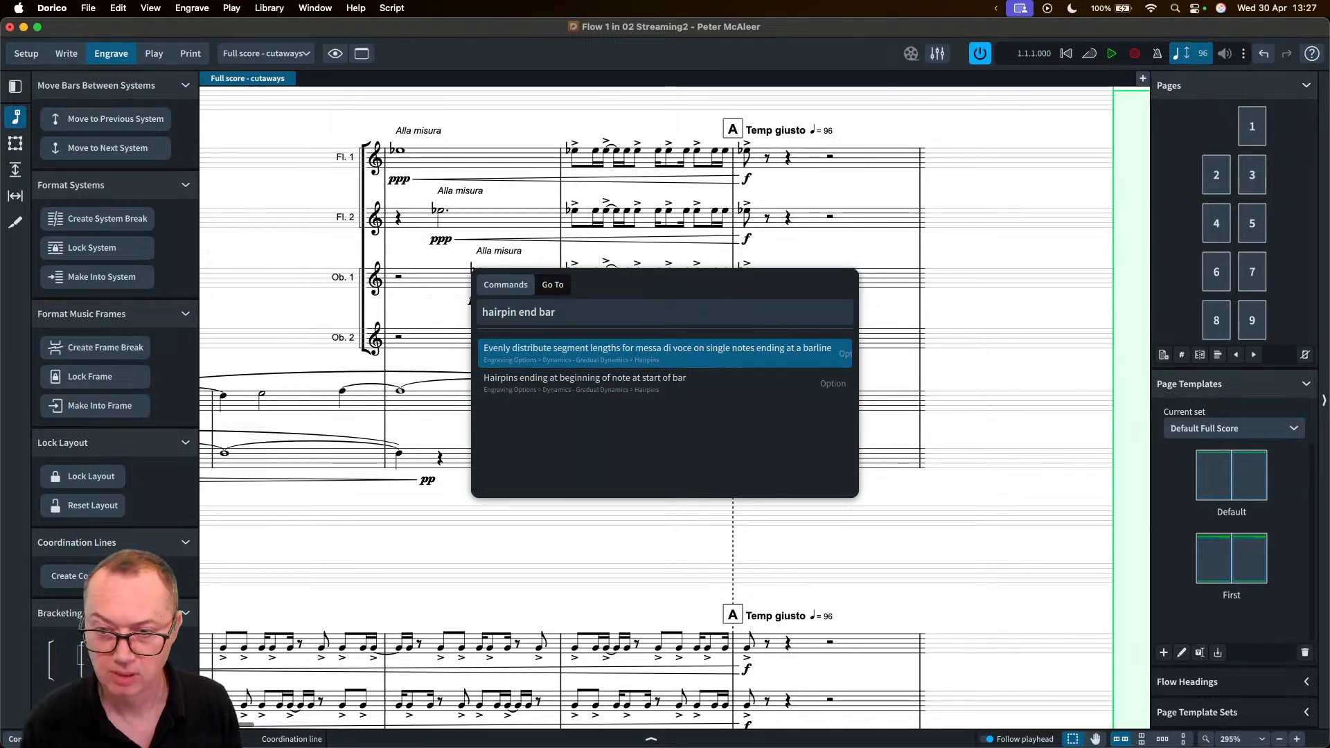
key("Down")
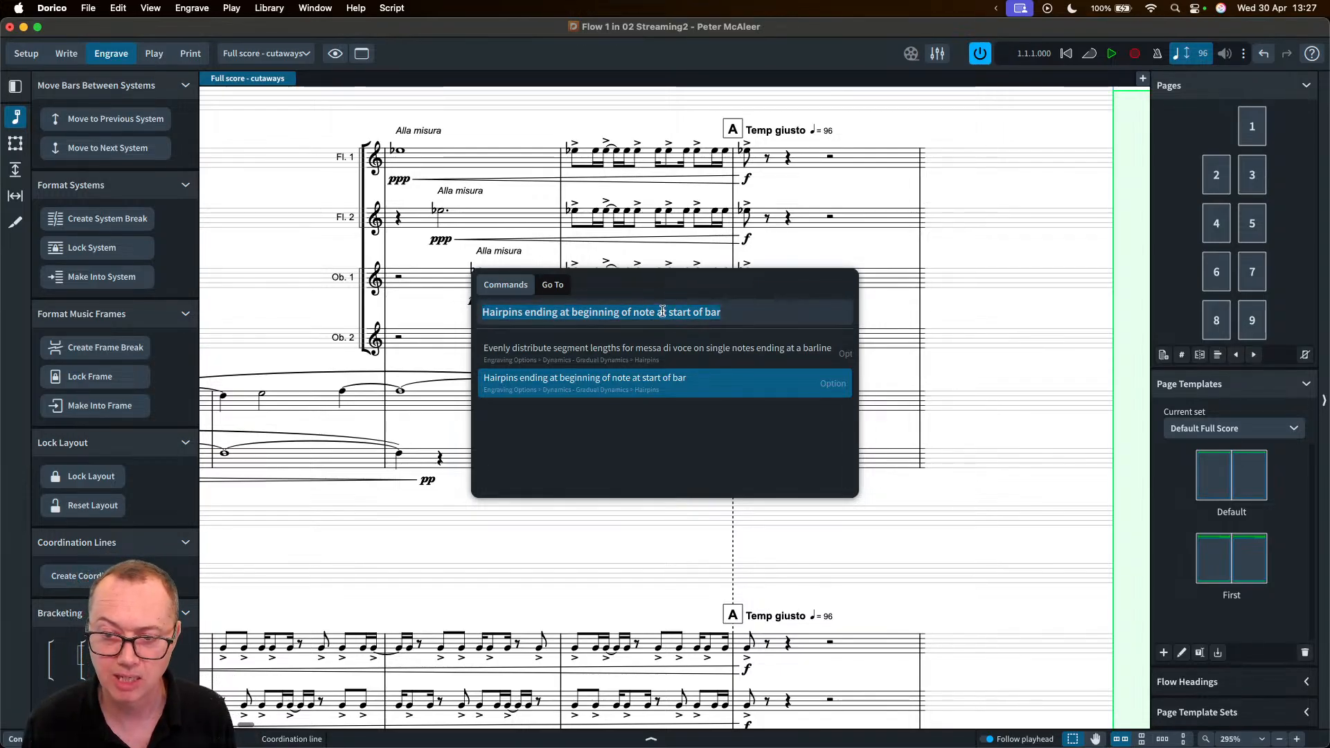
key("Return")
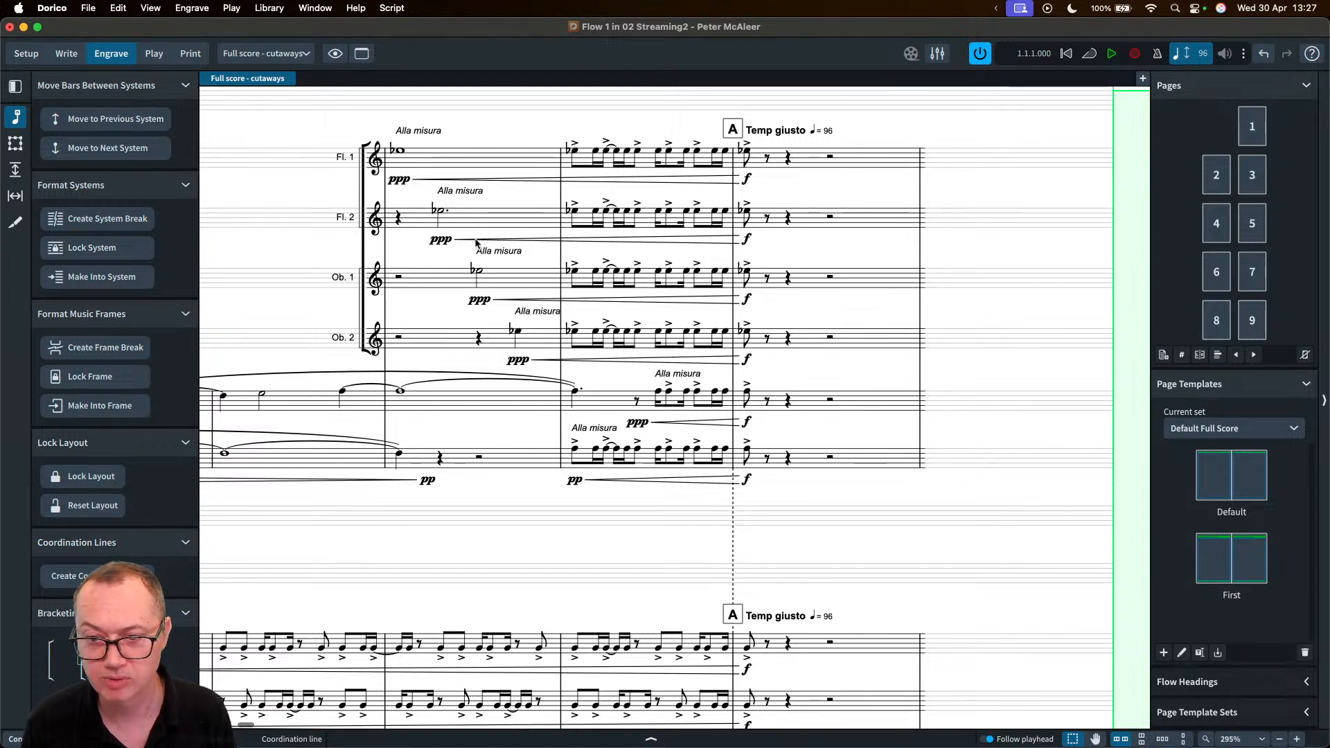
- Examine the Flute 2 hairpin, then review the advanced hairpin settings in the Gradual Dynamics engraving options, including barline crossing, and close them
left_click(720, 242)
left_click(768, 250)
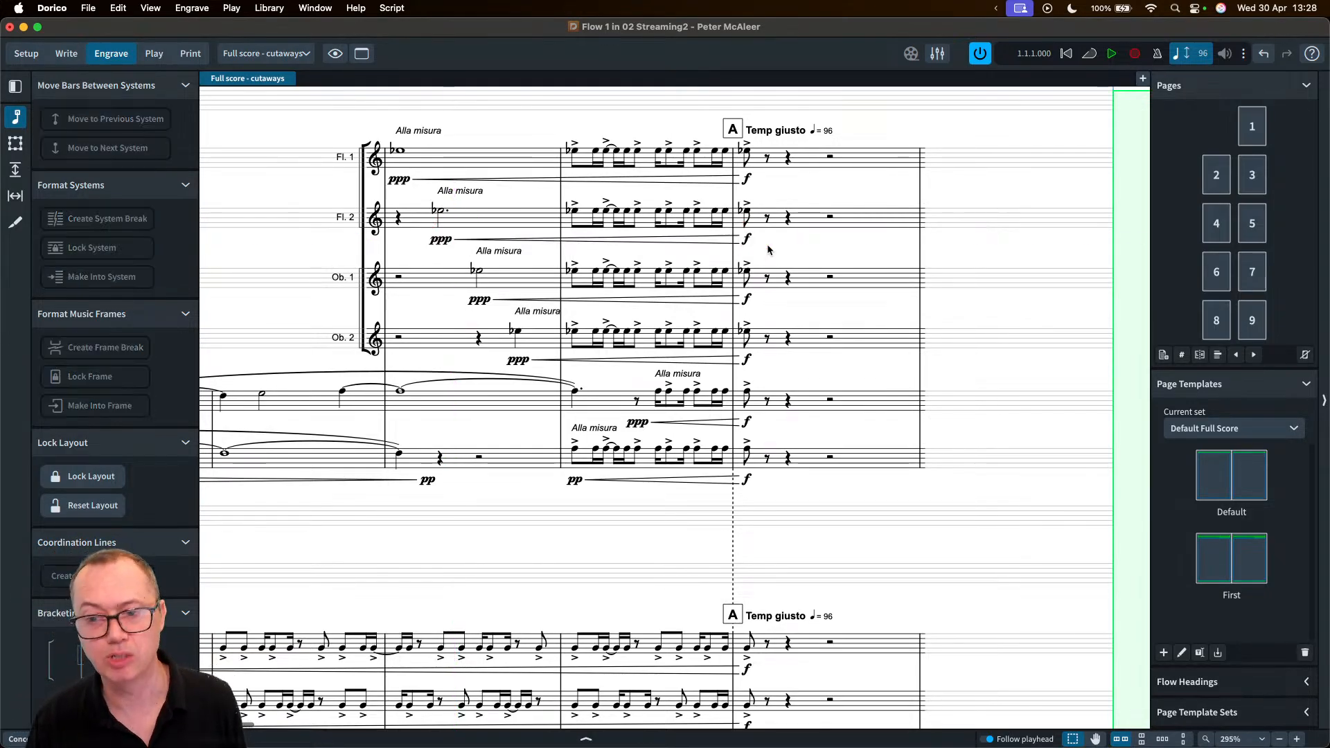
key("super+shift+e")
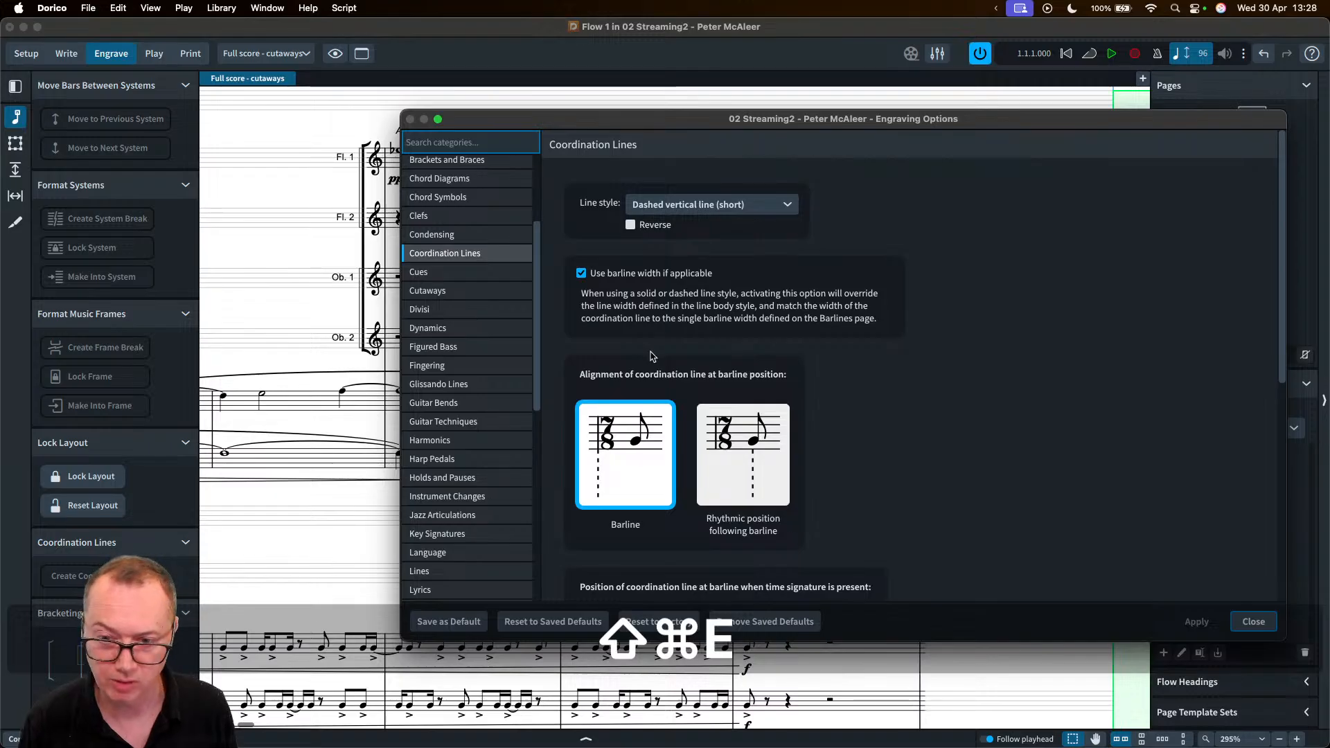
left_click(457, 330)
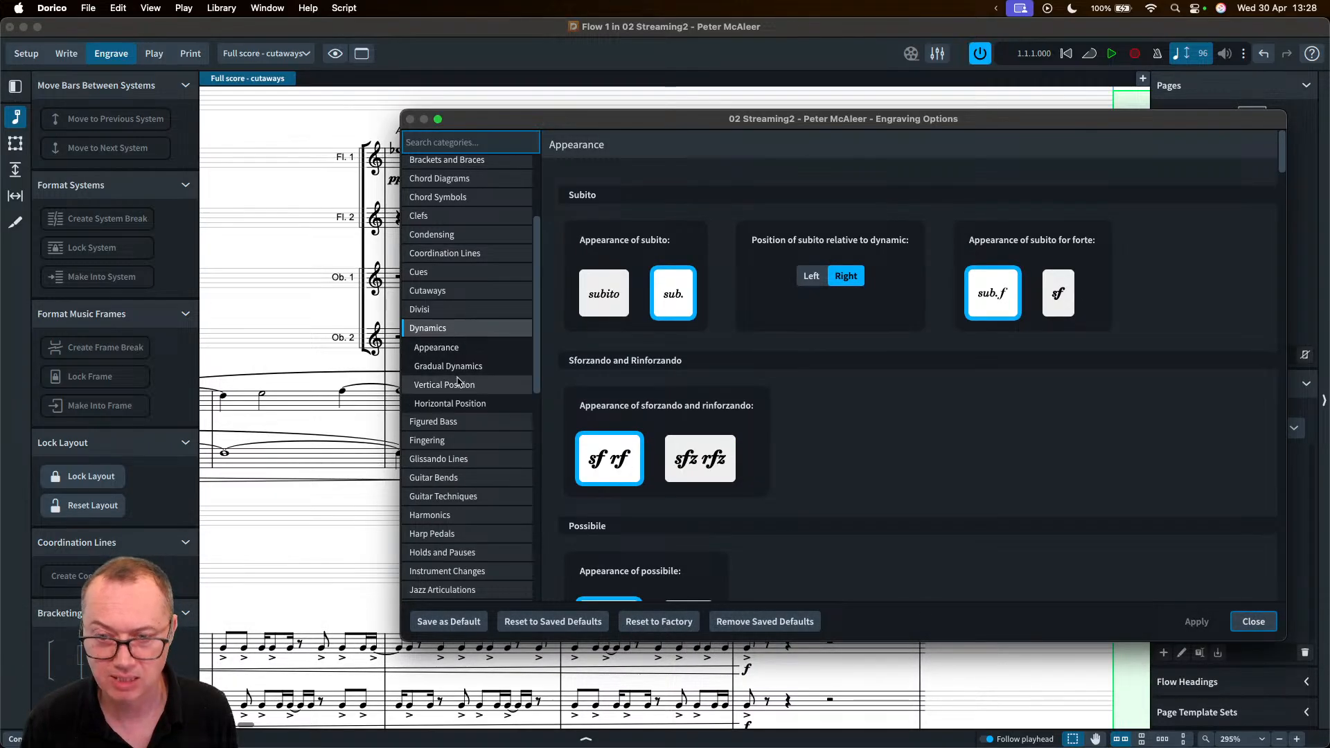
left_click(454, 367)
scroll(802, 410, "down", 10)
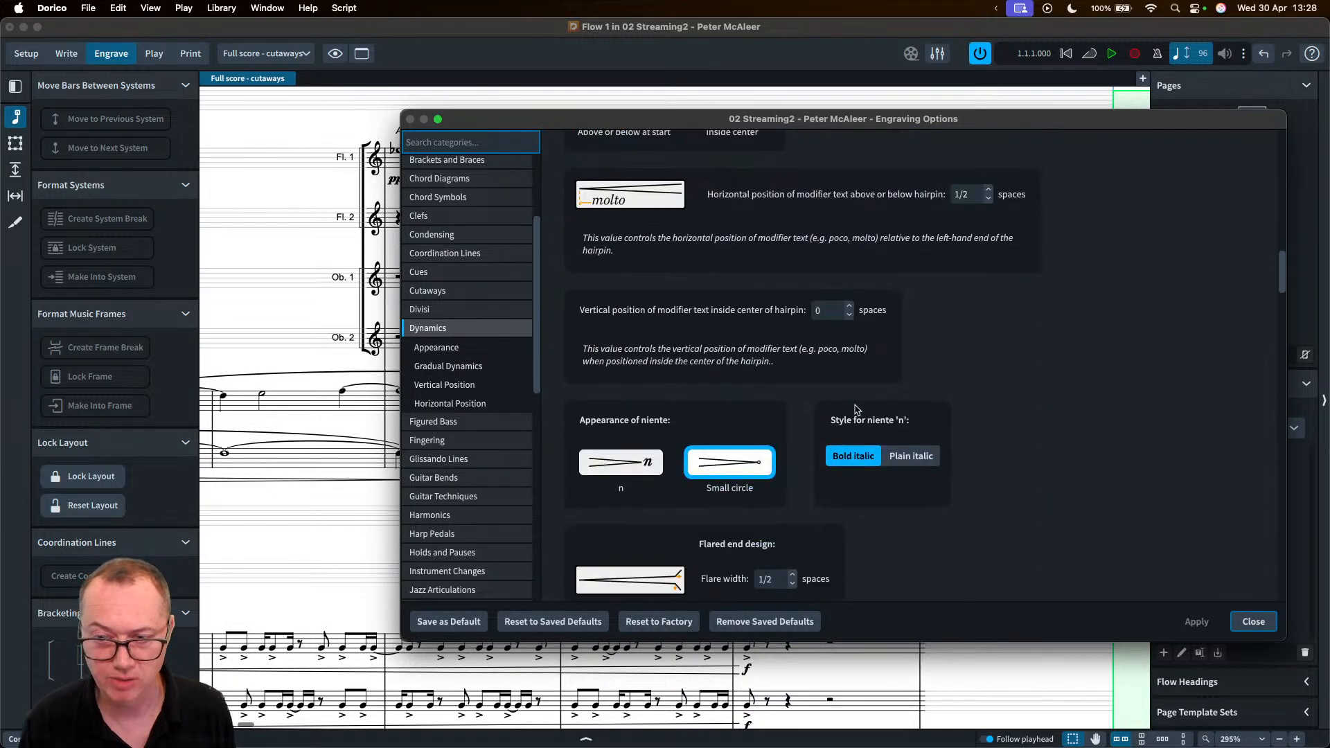
scroll(796, 388, "down", 6)
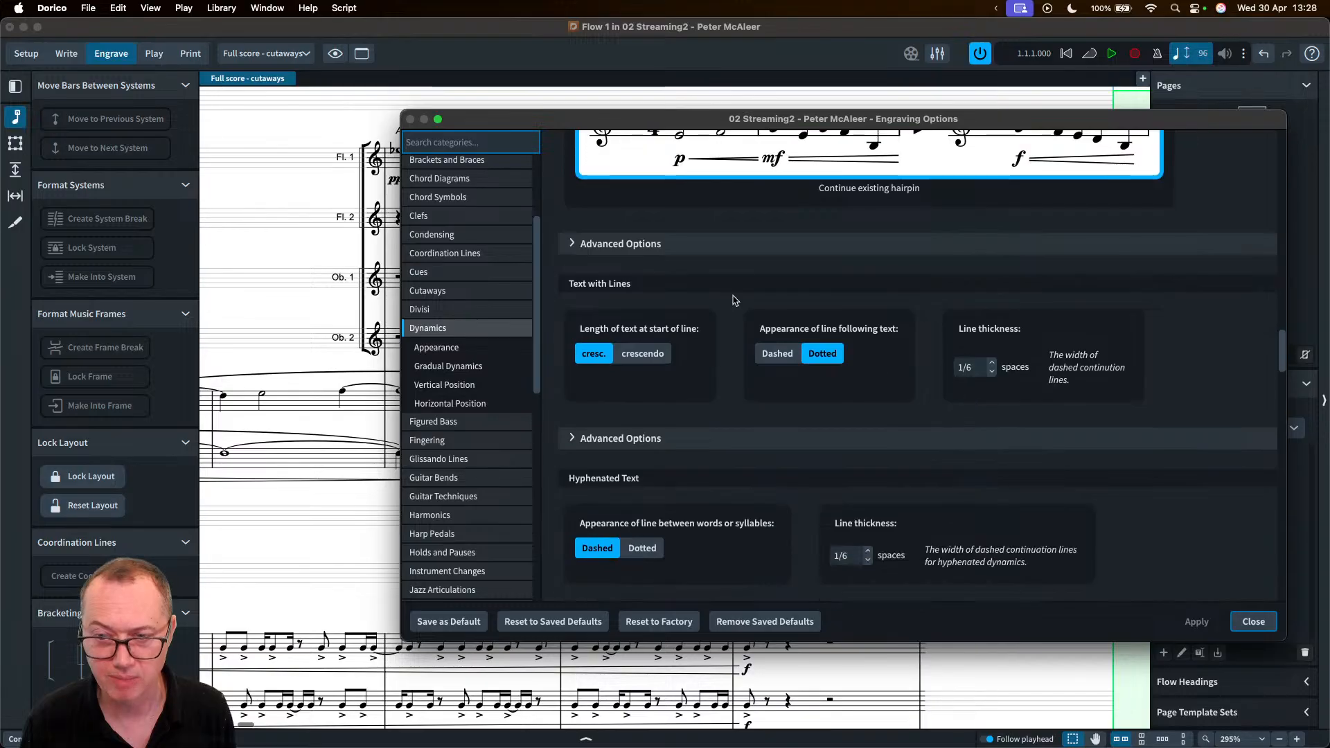
left_click(619, 247)
scroll(718, 349, "down", 12)
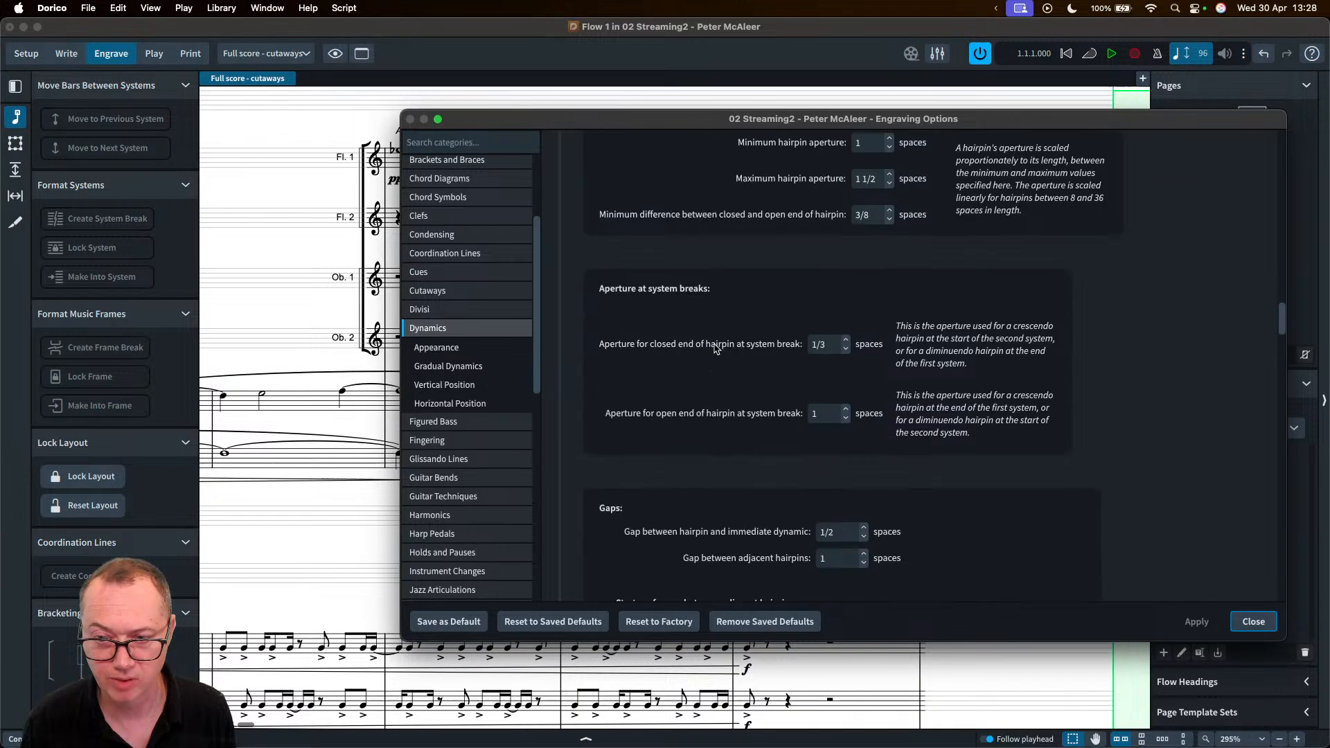
scroll(718, 349, "down", 8)
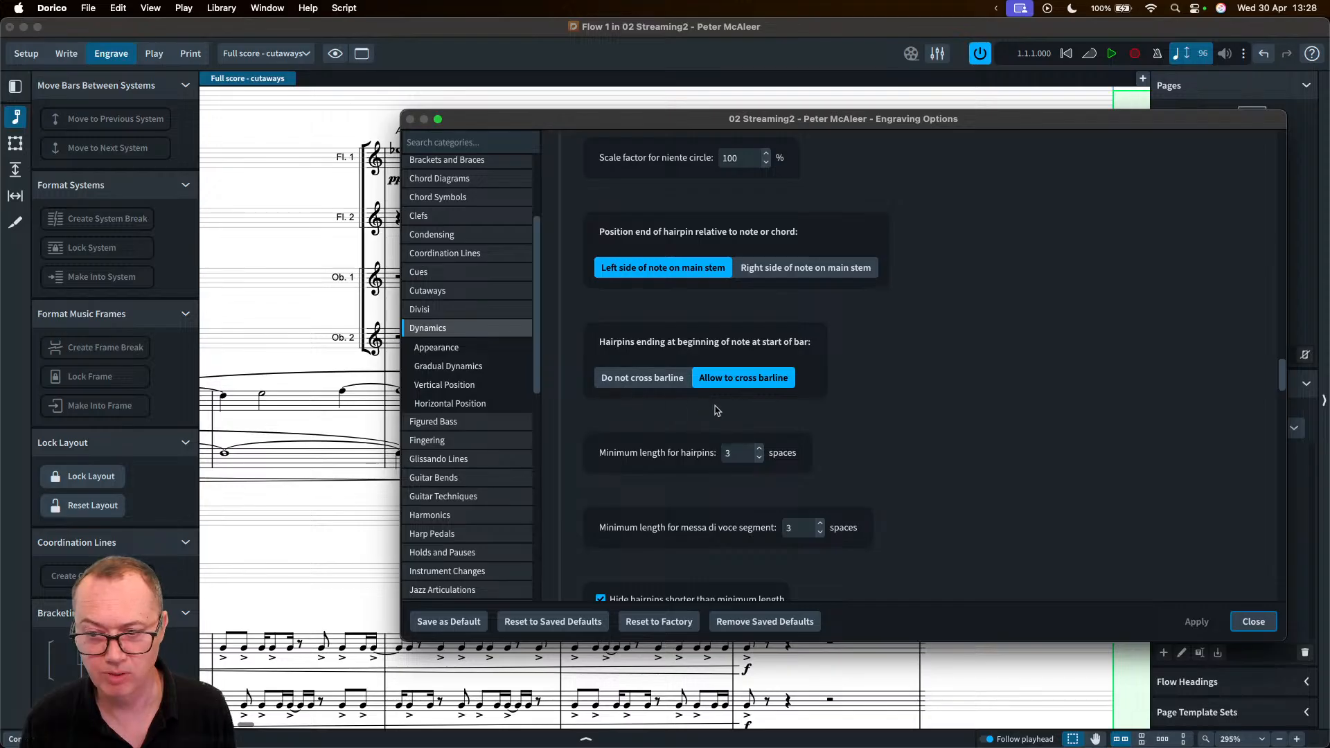
key("Escape")
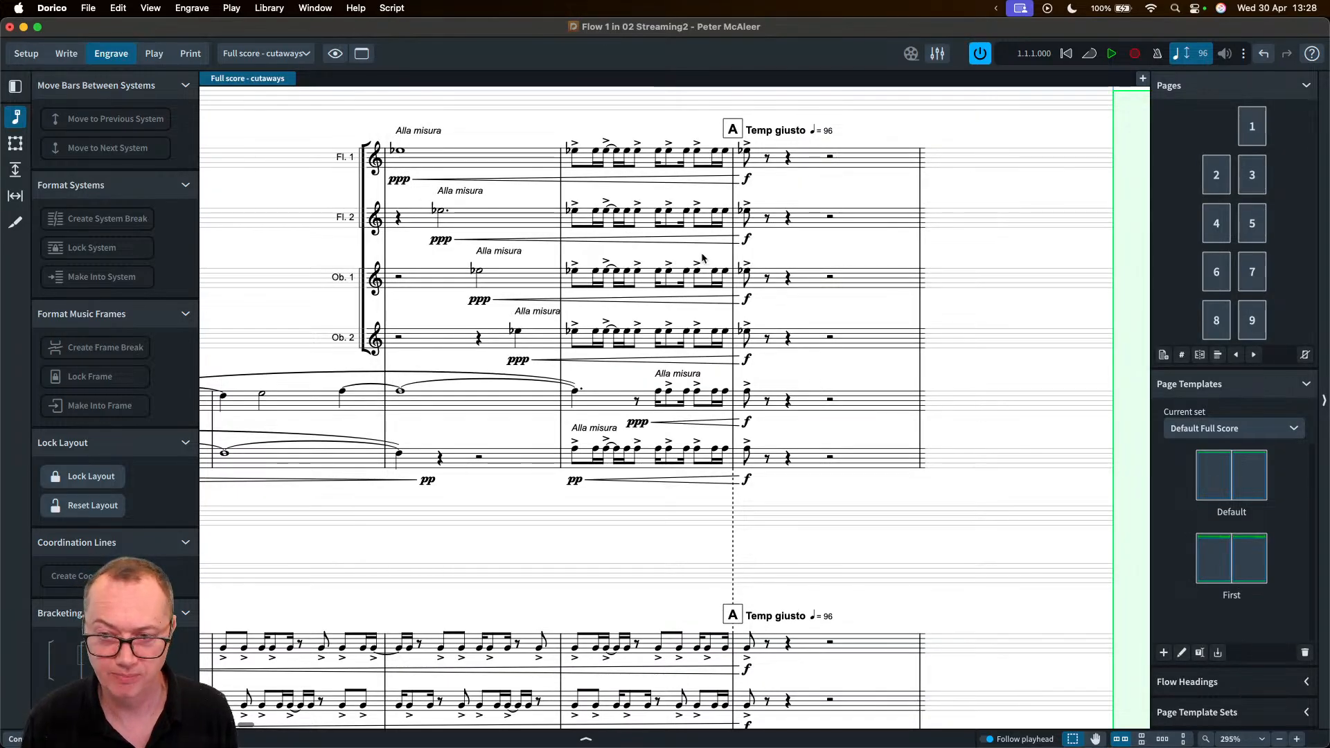
- Search the jump bar for "hairline end bar", then correct the search to "hairpin end bar"
type("j")
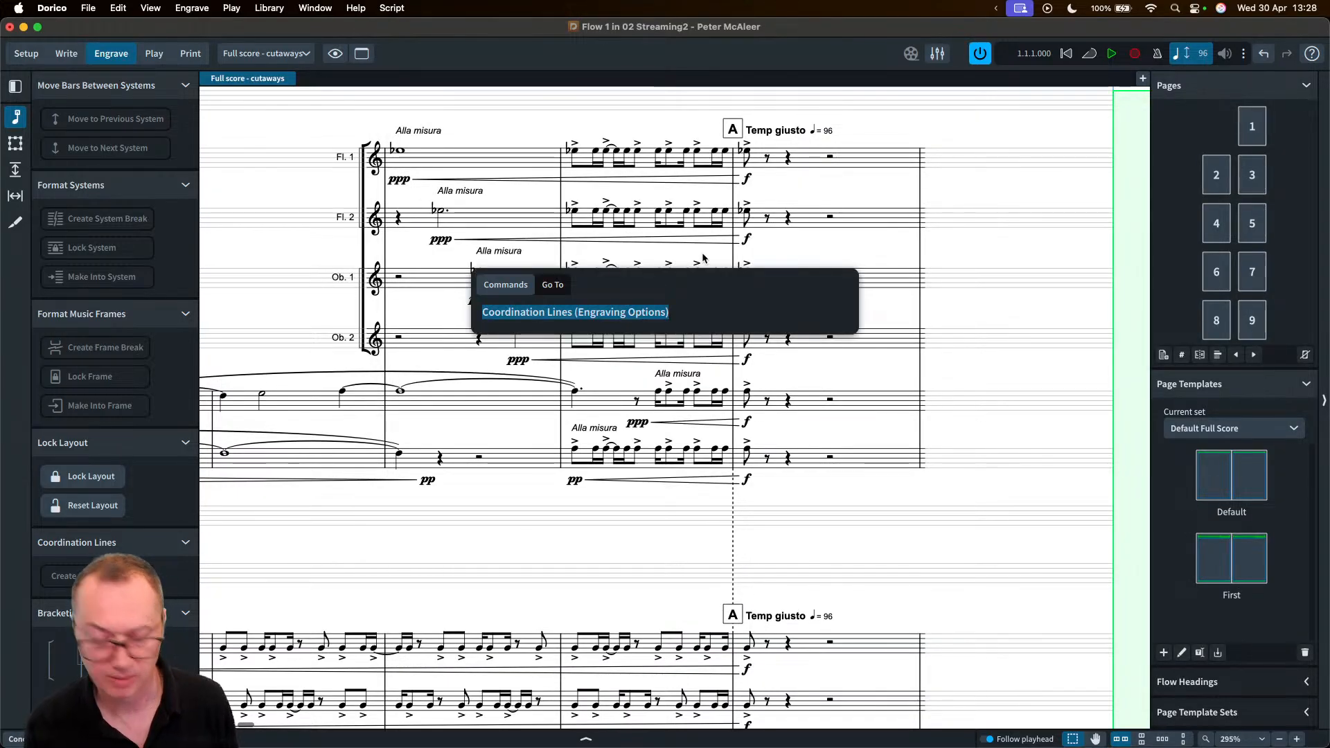
type("hairline bar")
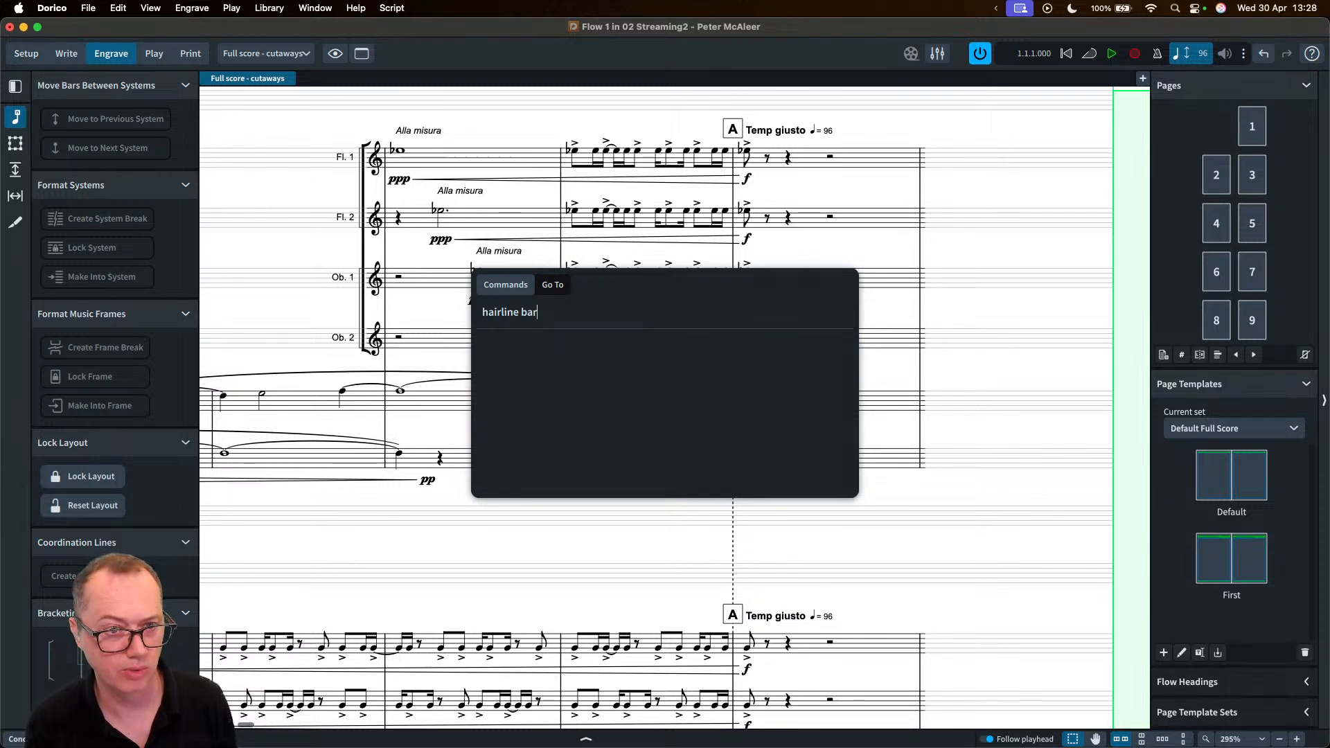
type(" be")
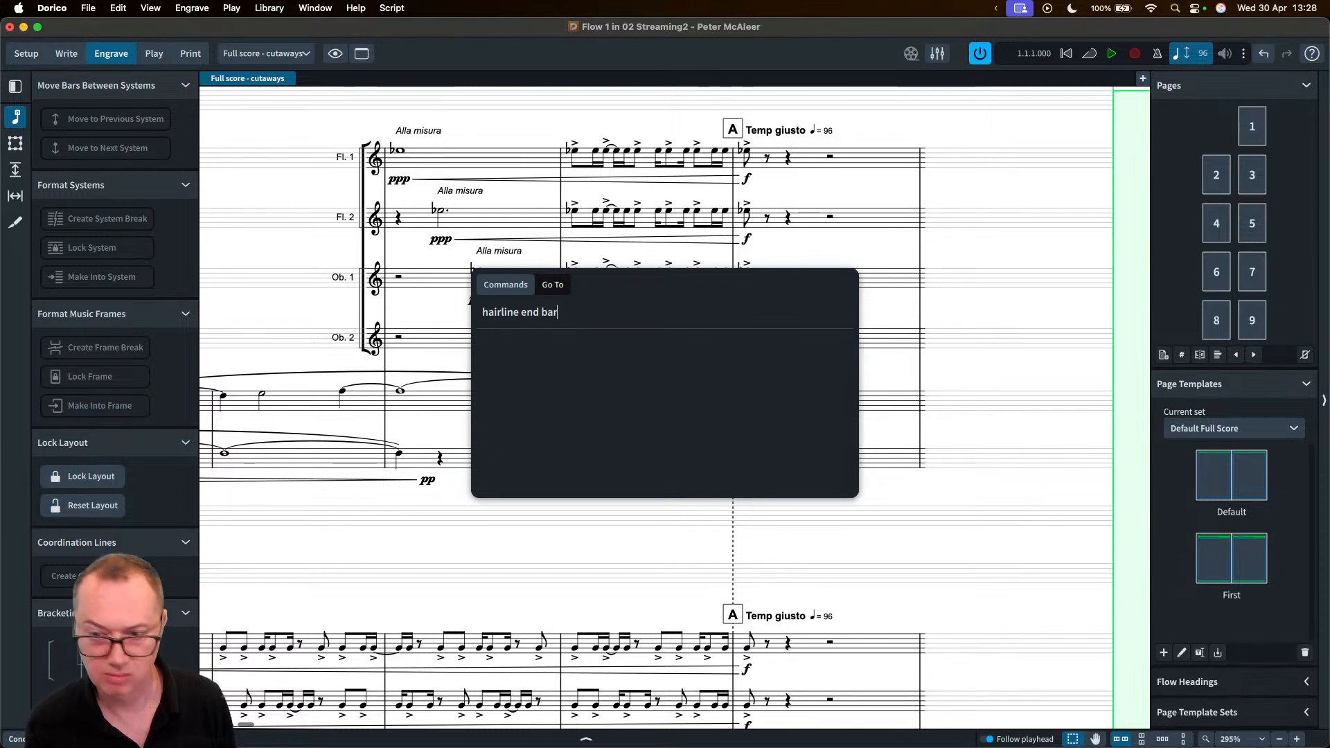
key("super+a")
key("BackSpace")
type("h")
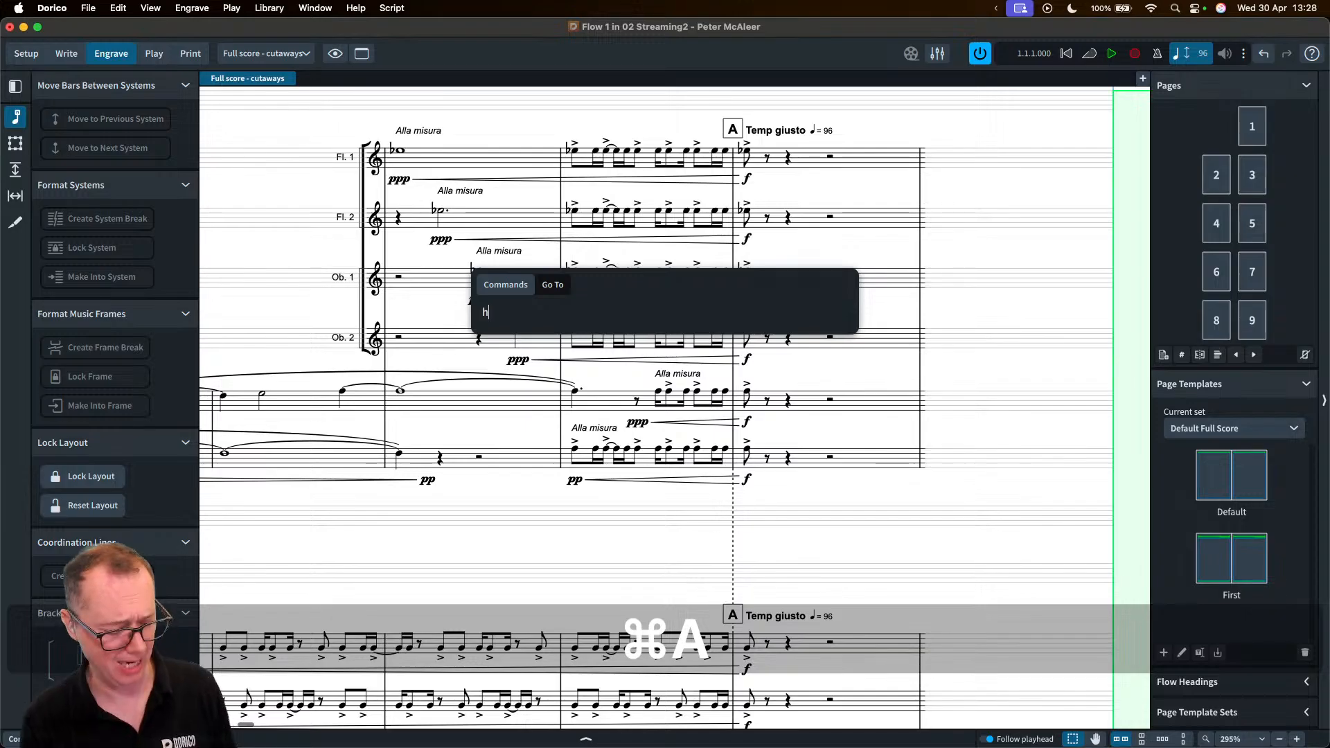
type("airpin")
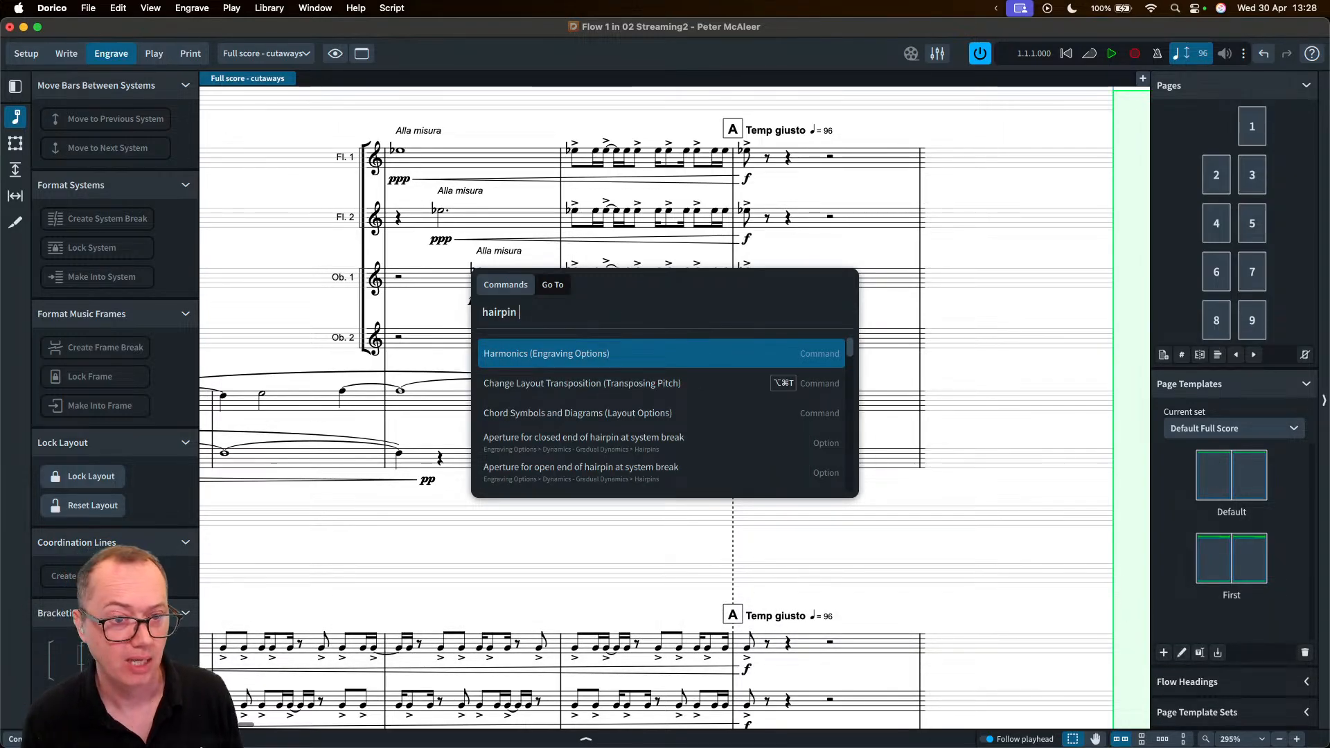
type(" end bar")
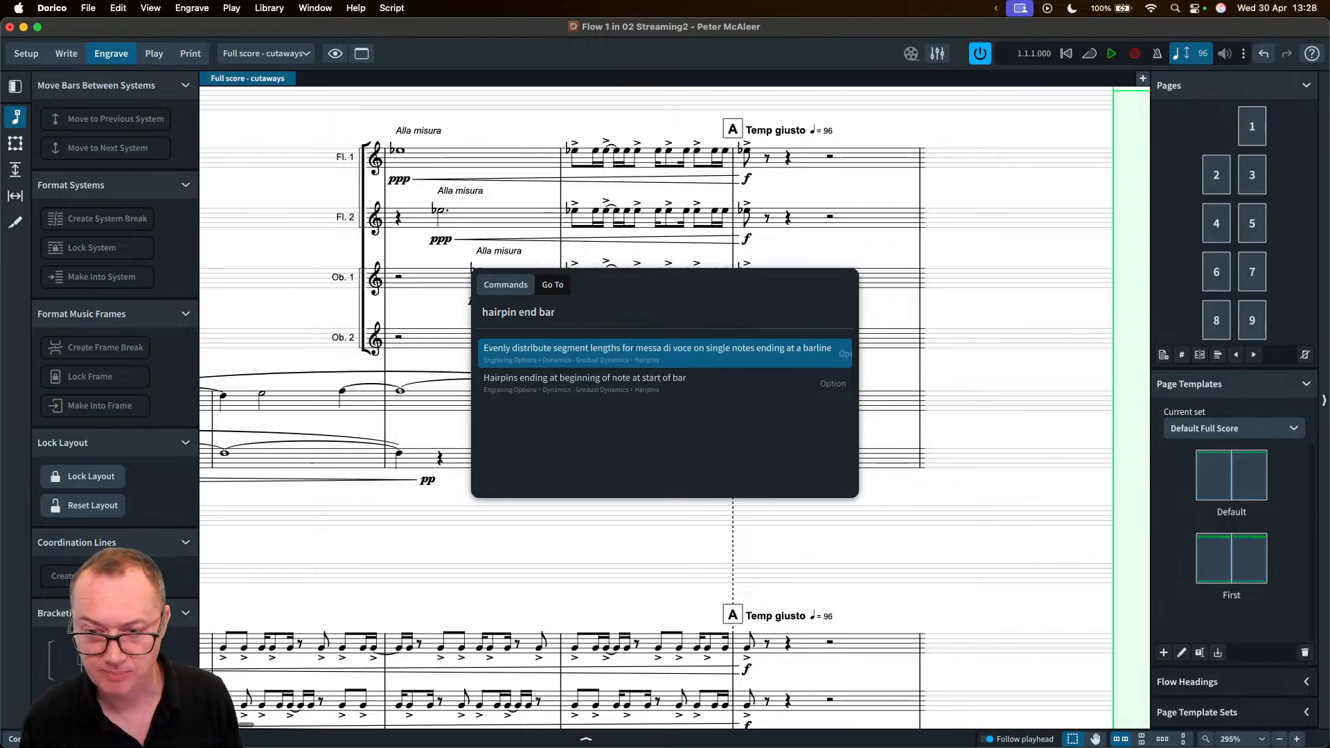
- Choose the option Hairpins ending at beginning of note at start of bar and set it to Do not cross barline
key("Down")
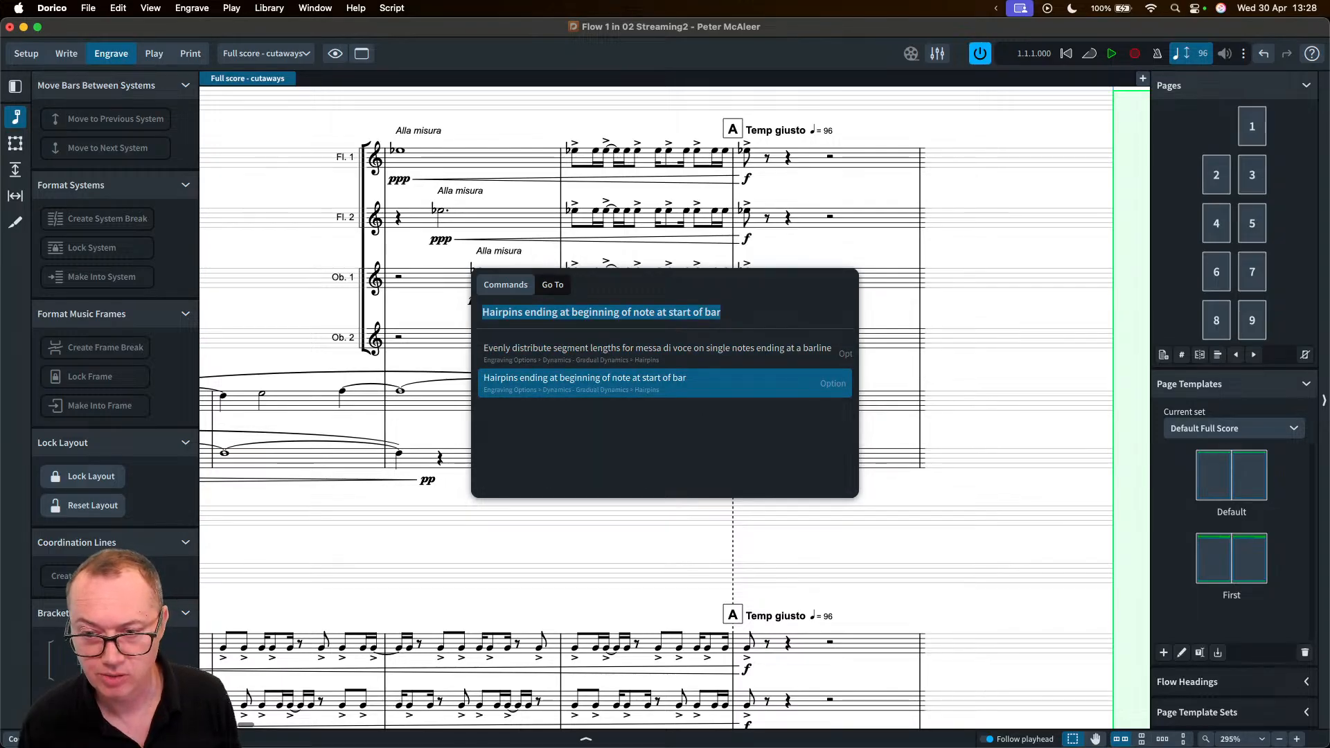
key("Return")
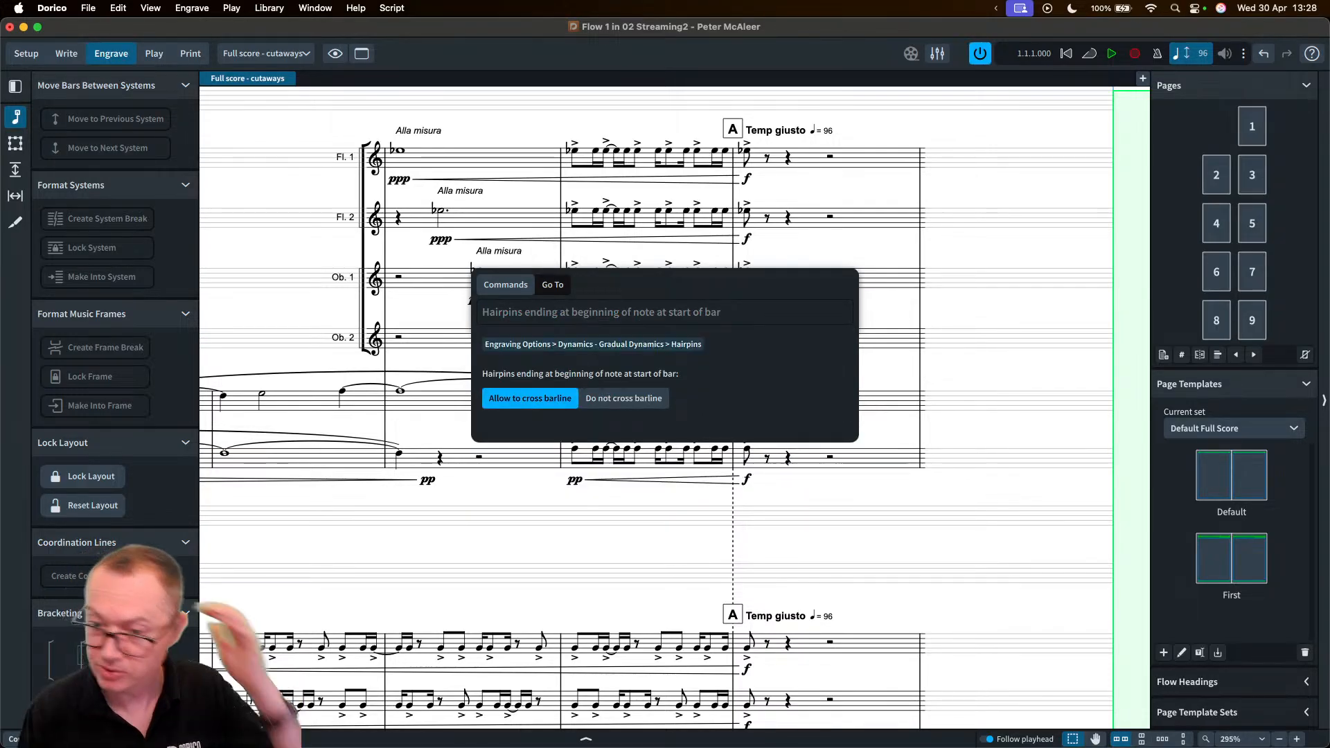
key("Right")
key("Left")
key("Right")
key("Left")
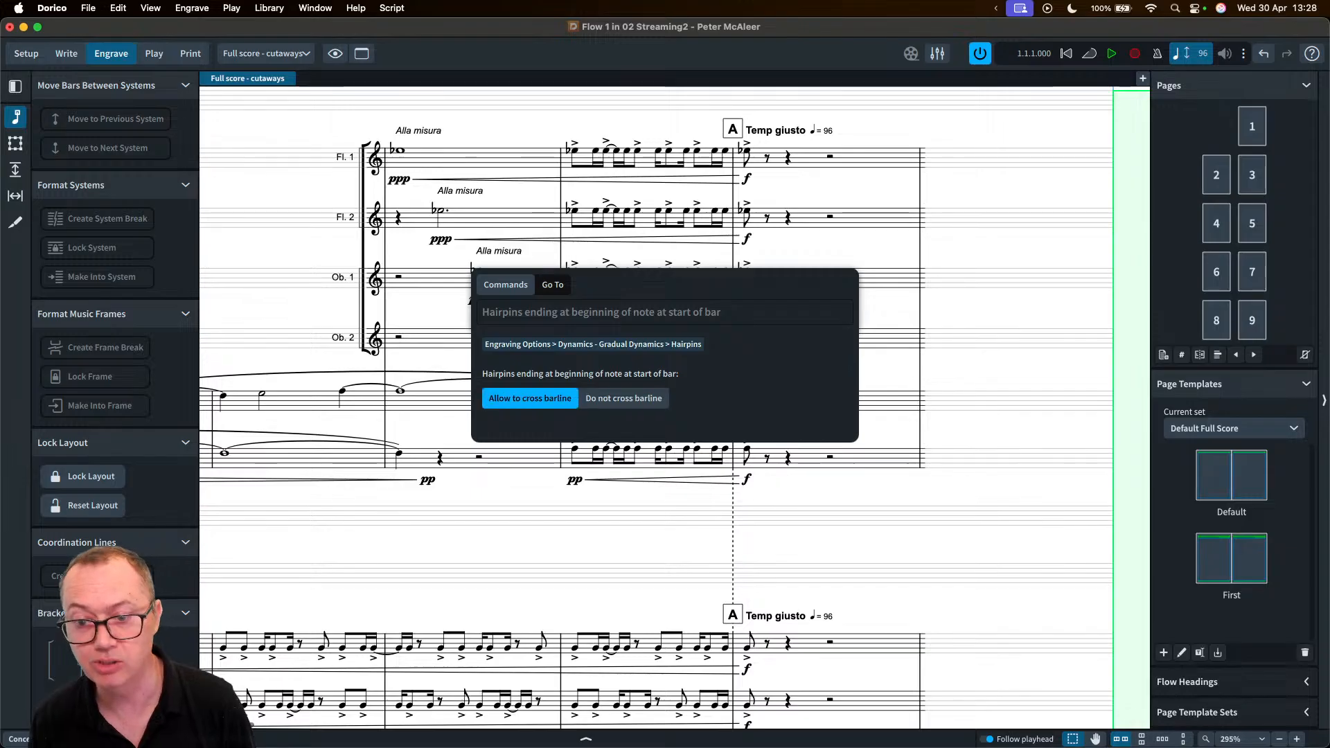
key("Right")
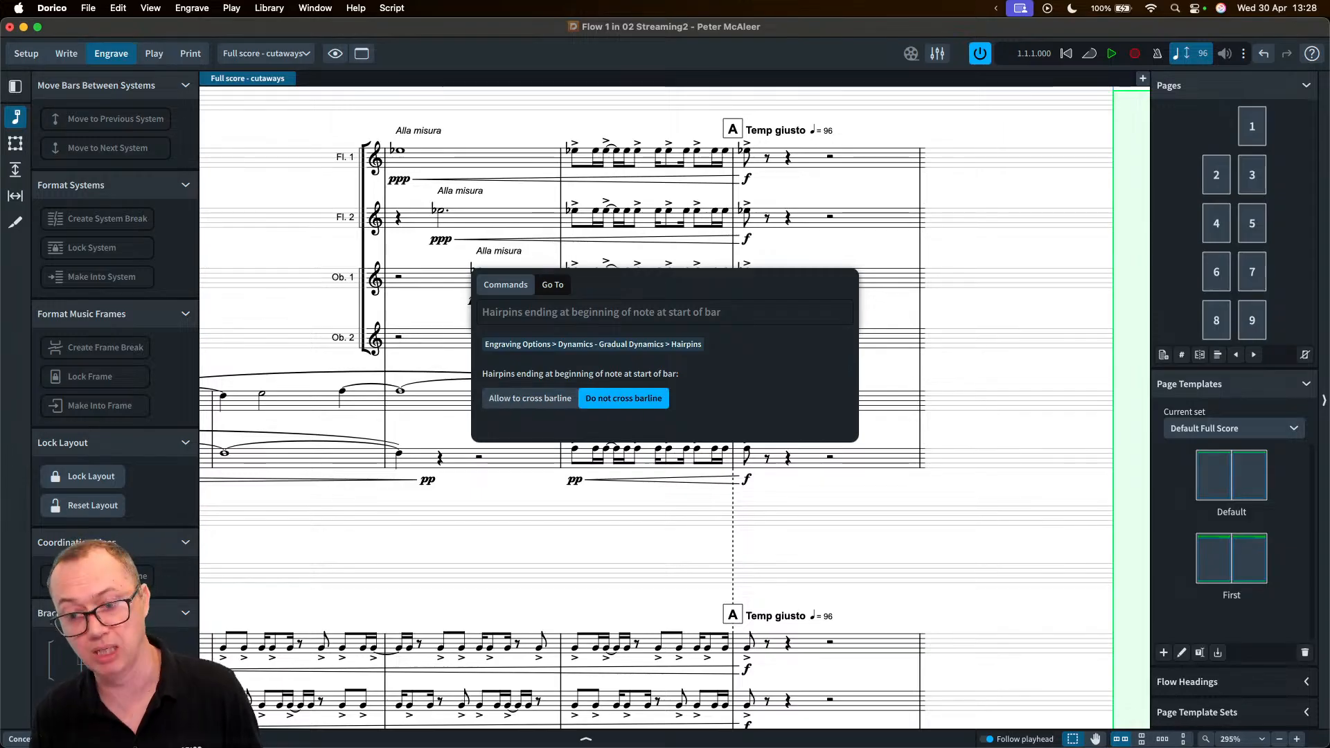
key("Return")
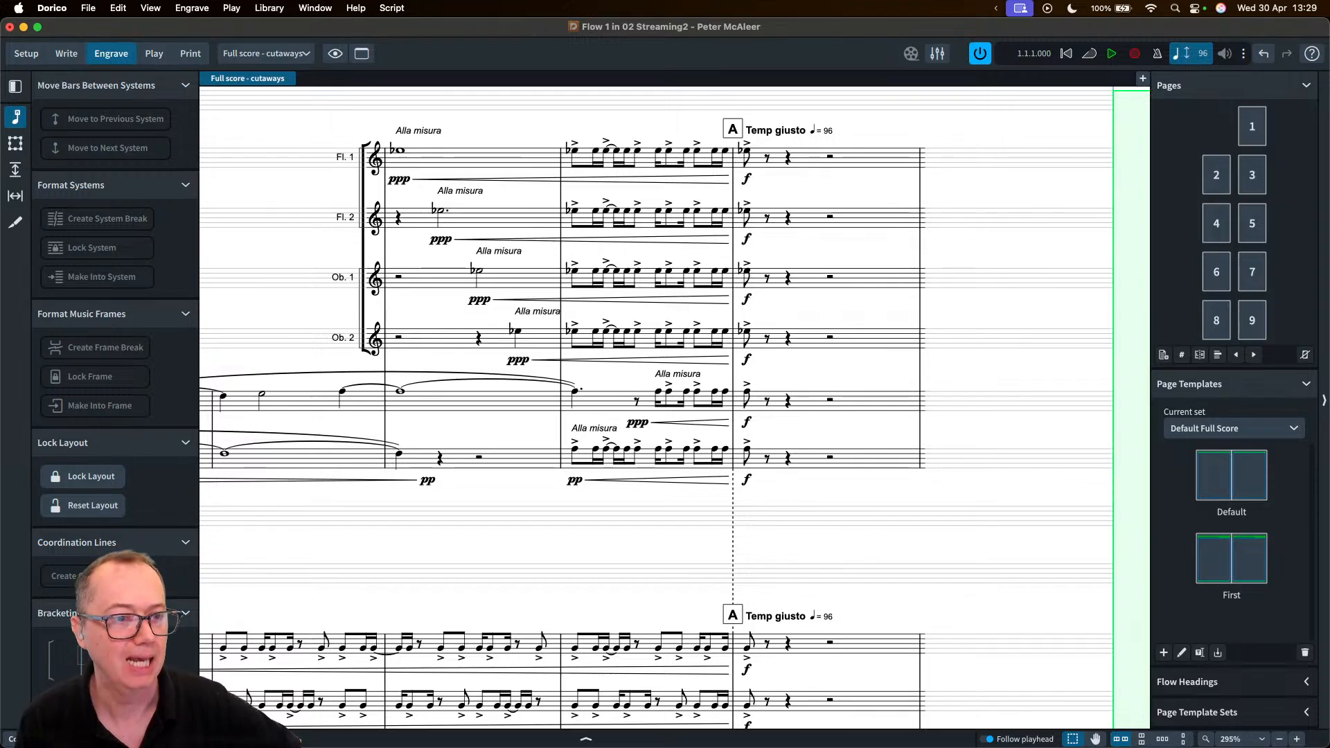
- Review the quick view toggles offered in Engrave mode, including rulers, grid and signposts, and close them
scroll(451, 130, "left", 1)
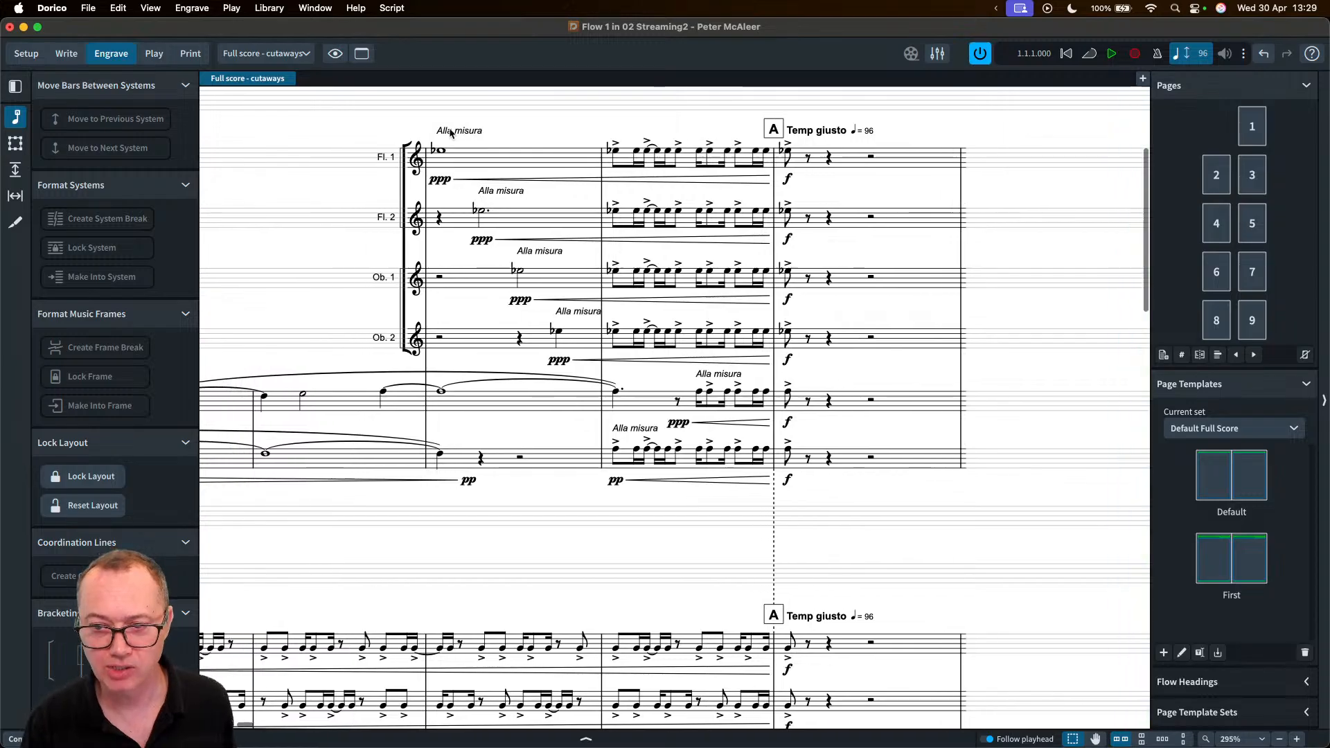
scroll(468, 154, "up", 2)
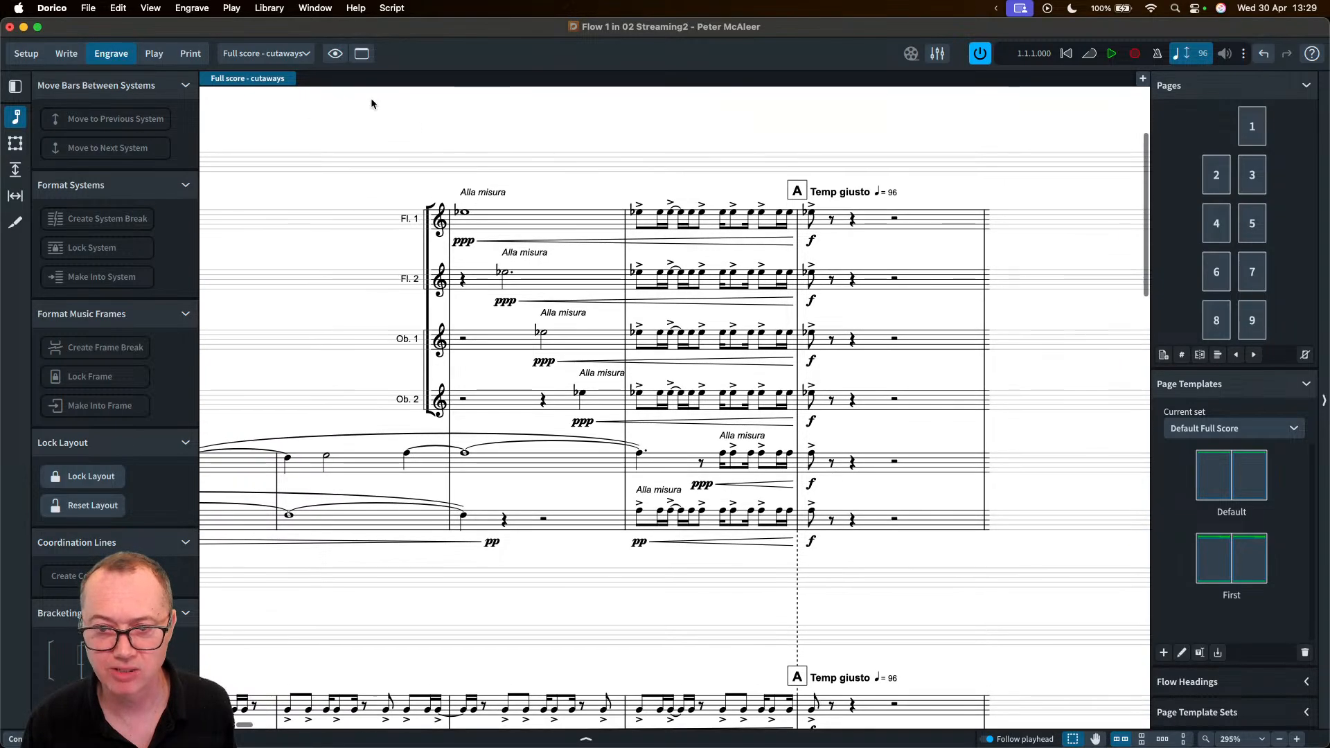
left_click(335, 54)
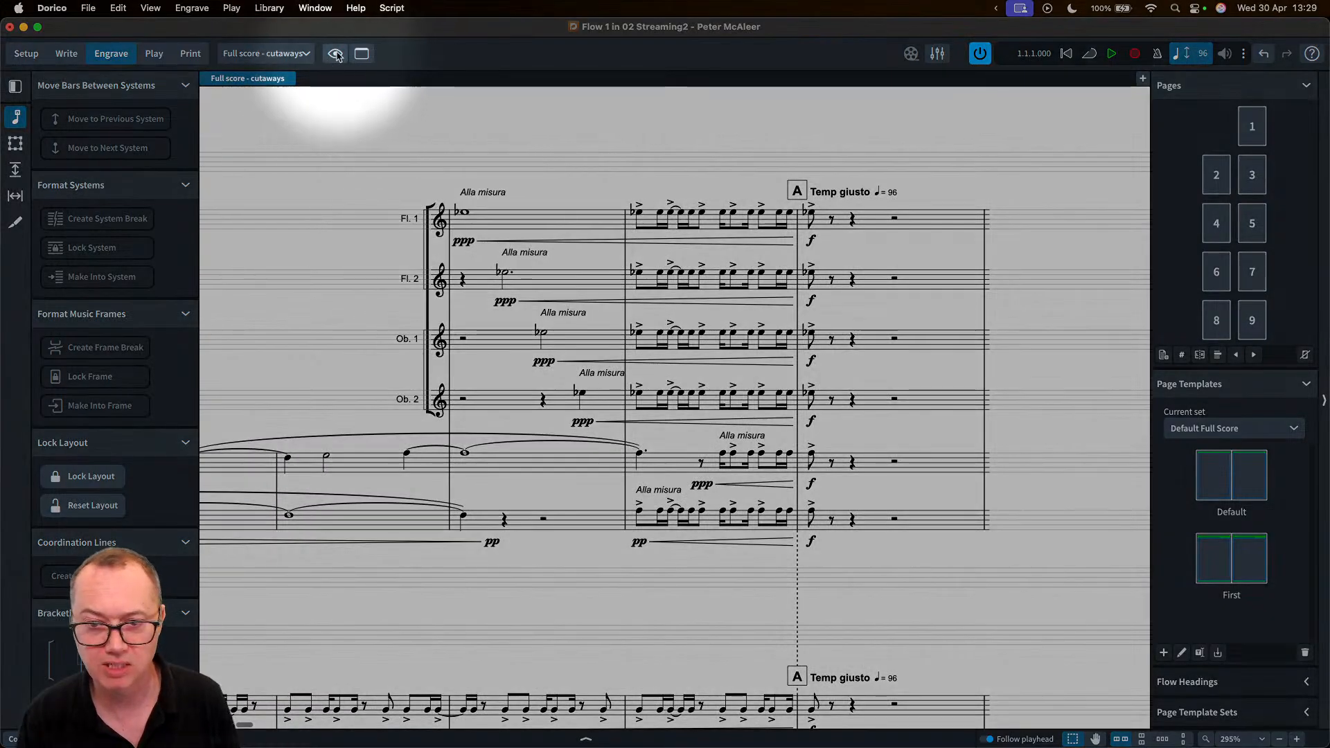
left_click(336, 54)
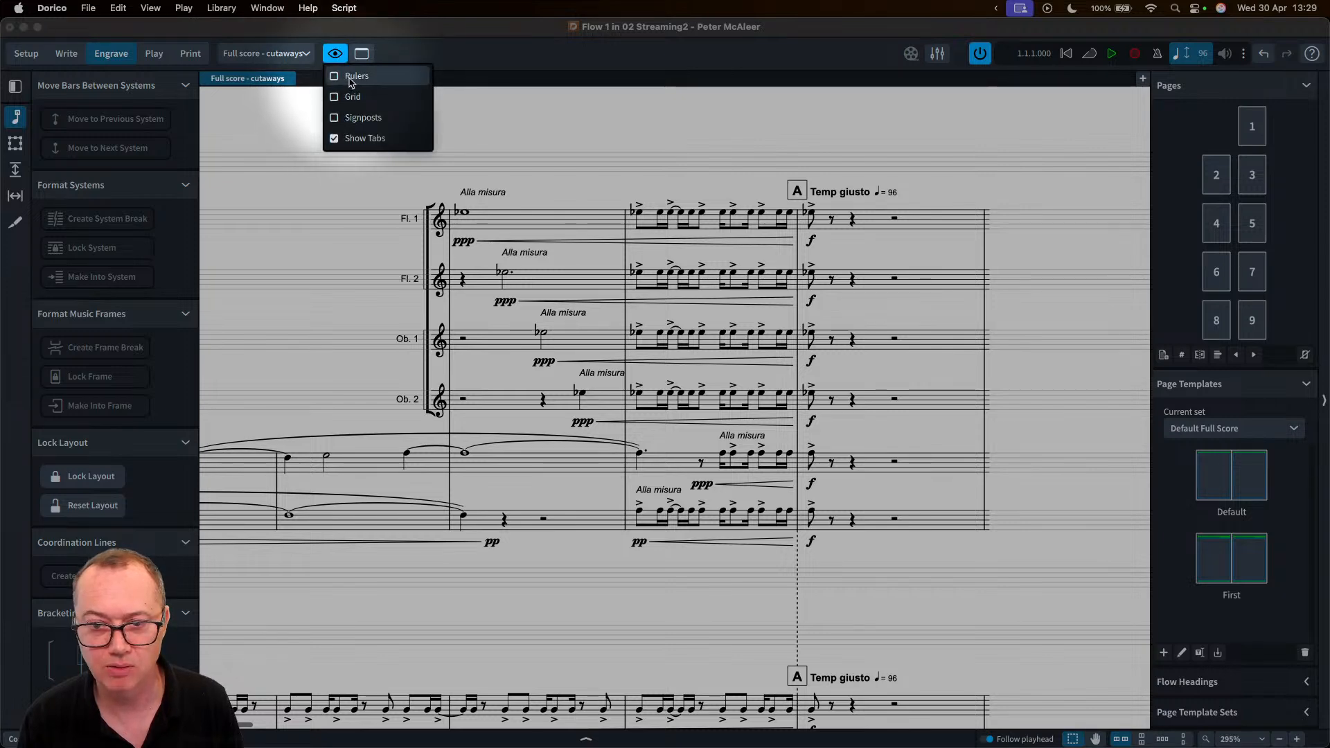
left_click(335, 57)
- Switch to Write mode, toggle the system track's visibility, and leave it hidden
left_click(76, 58)
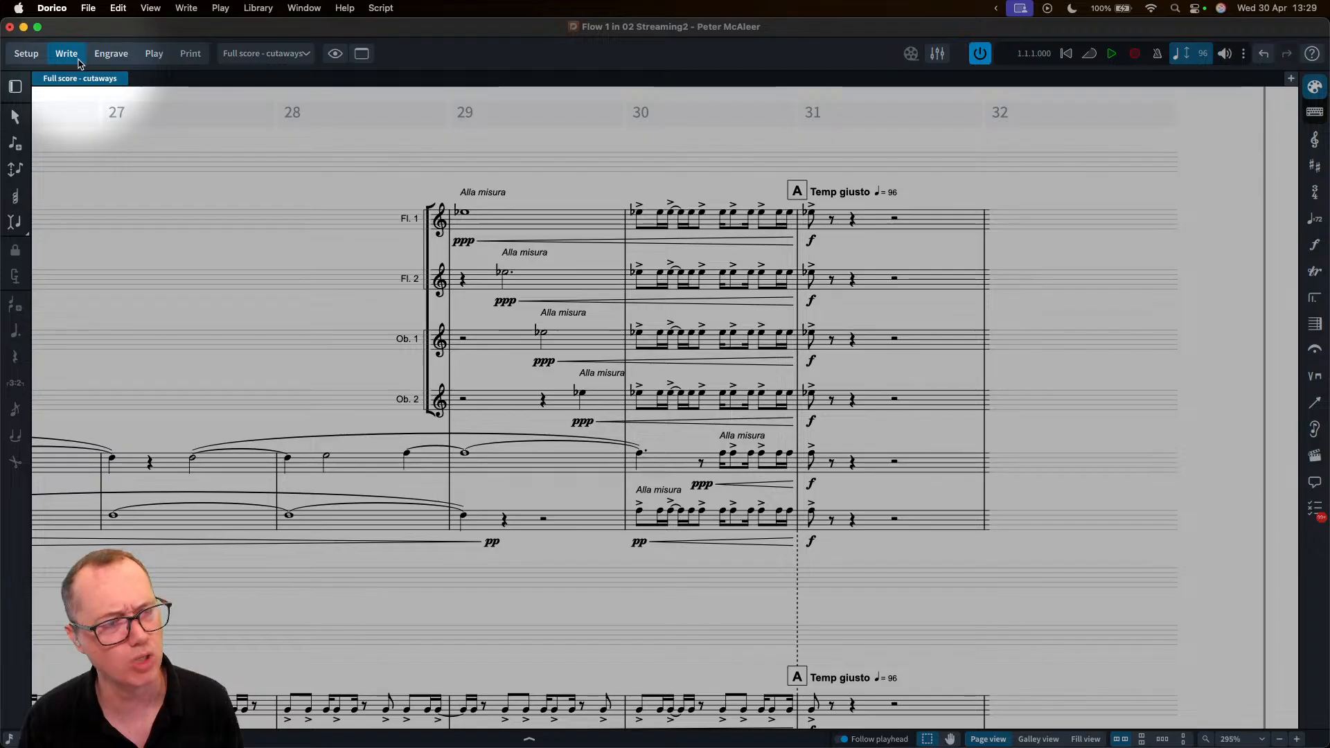
left_click(336, 53)
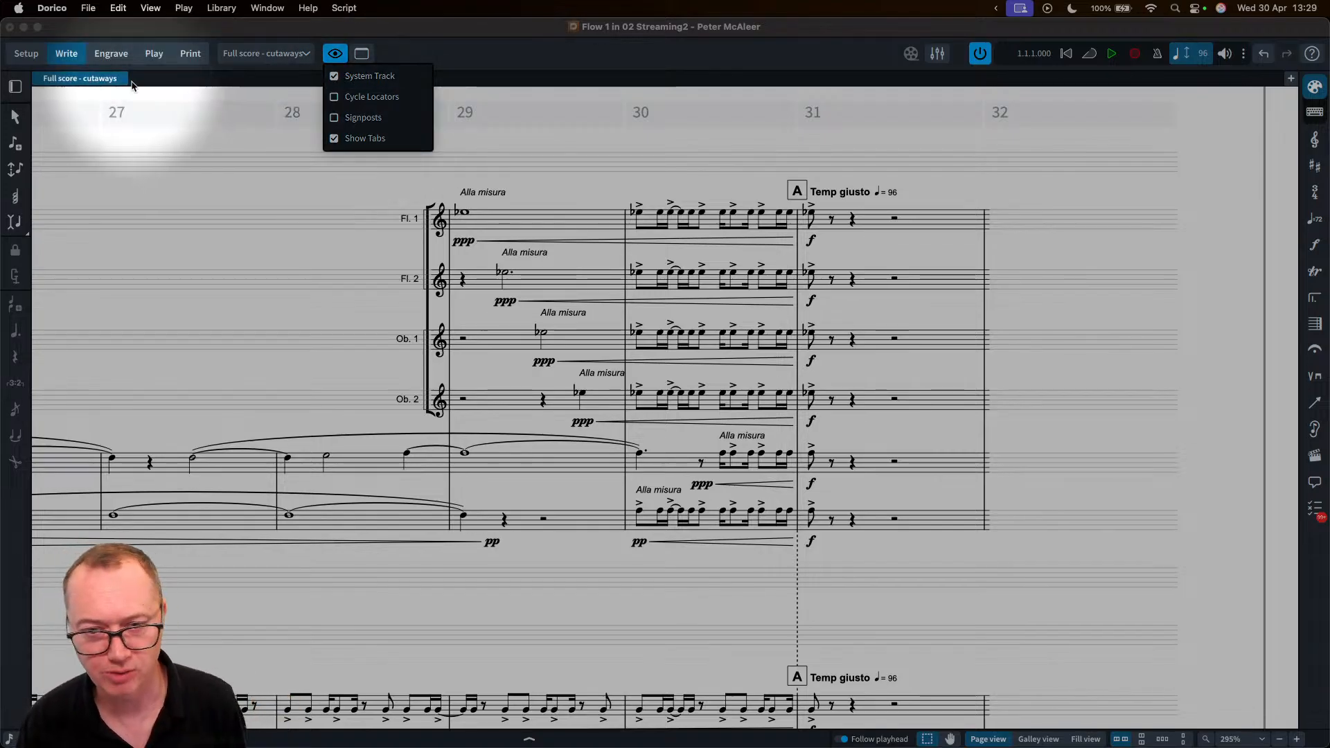
left_click(334, 76)
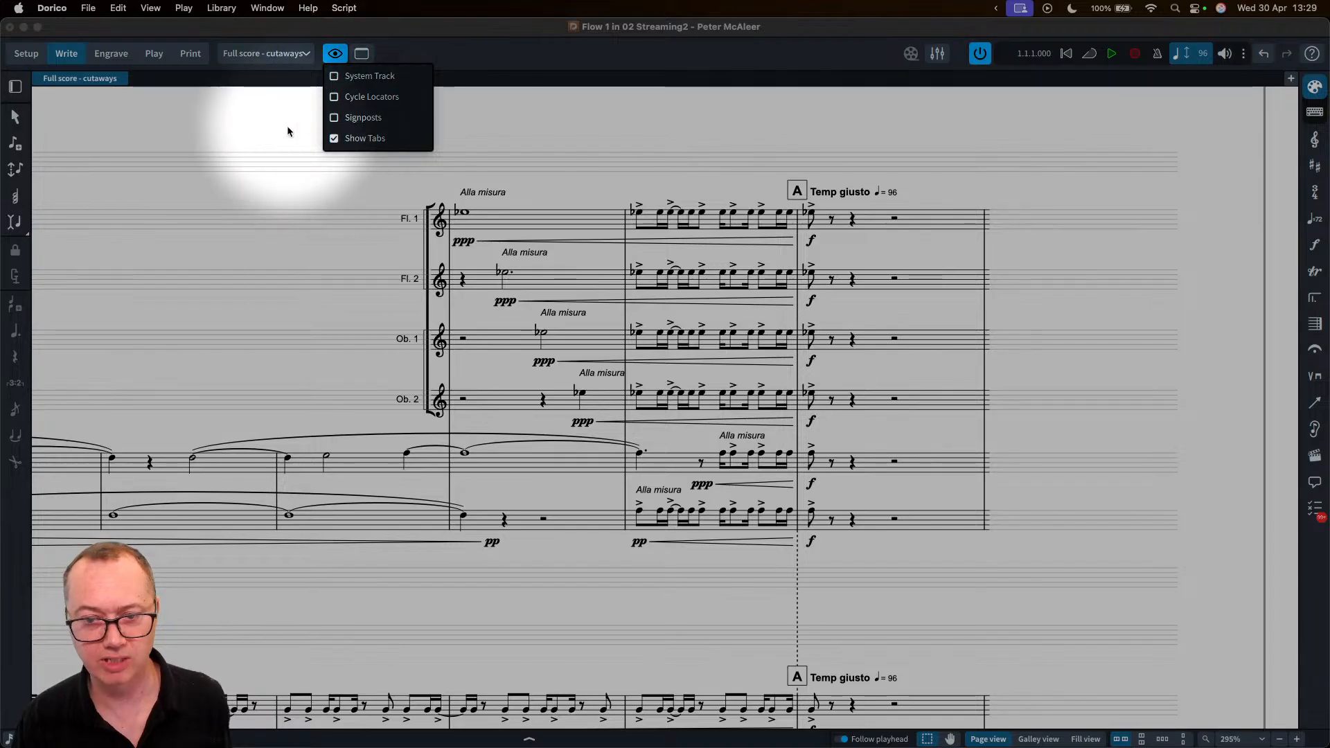
left_click(333, 76)
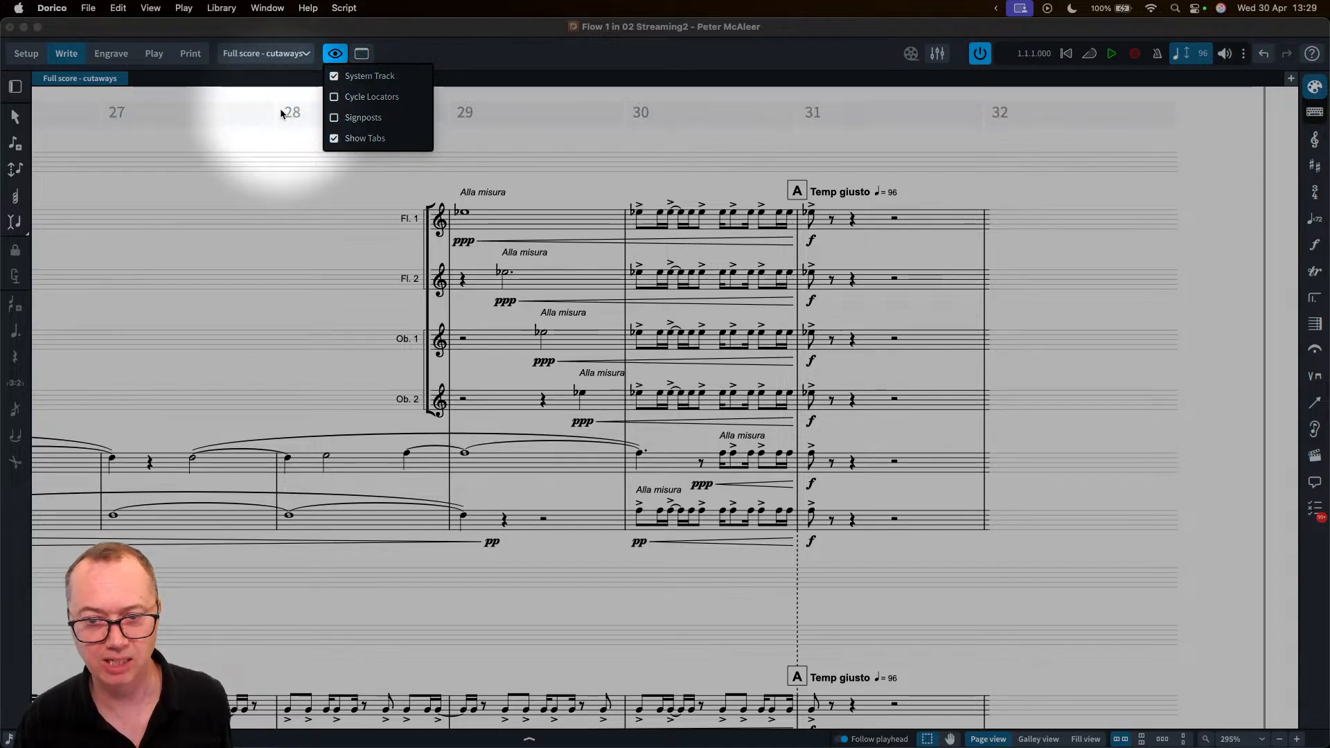
left_click(305, 136)
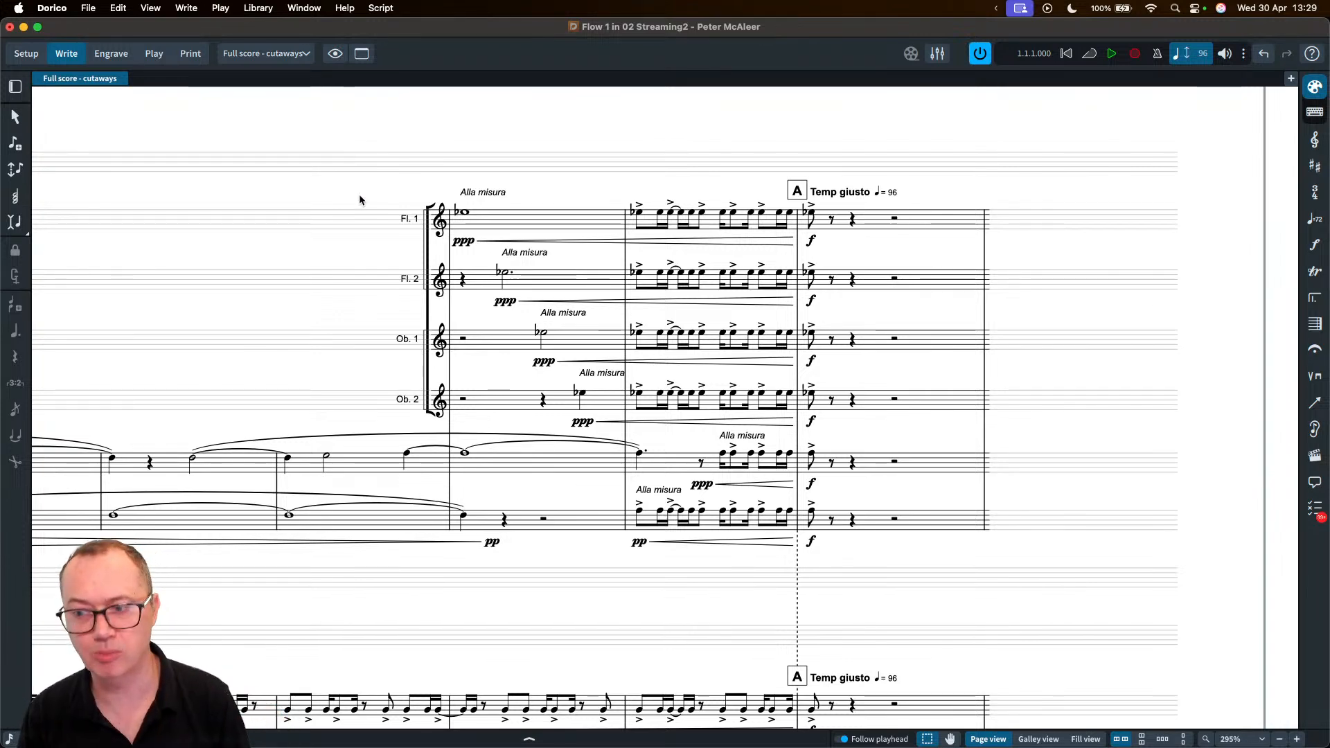
- Open the full View Options, review the note colors, pages and bar numbers, invisibles and highlights sections, and close them without changes
scroll(373, 203, "up", 2)
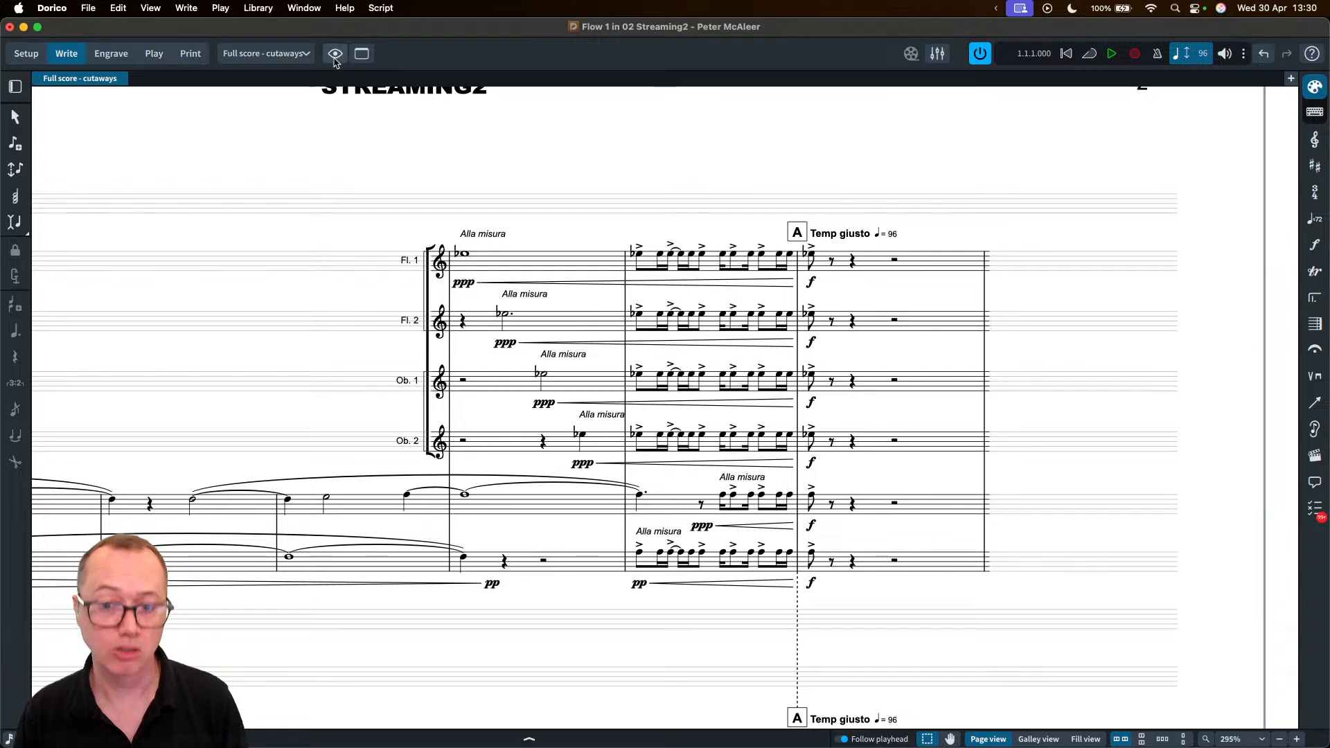
left_click(152, 9)
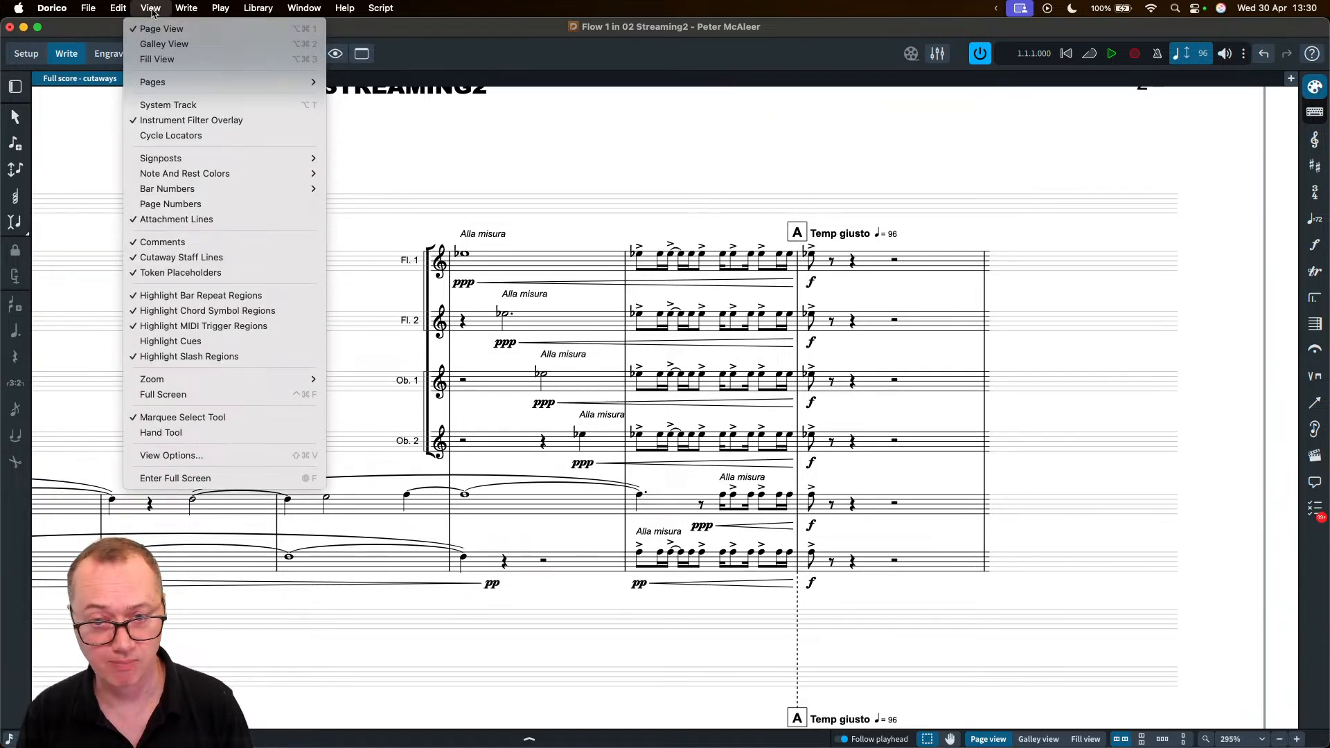
left_click(199, 455)
left_click_drag(437, 157, 471, 154)
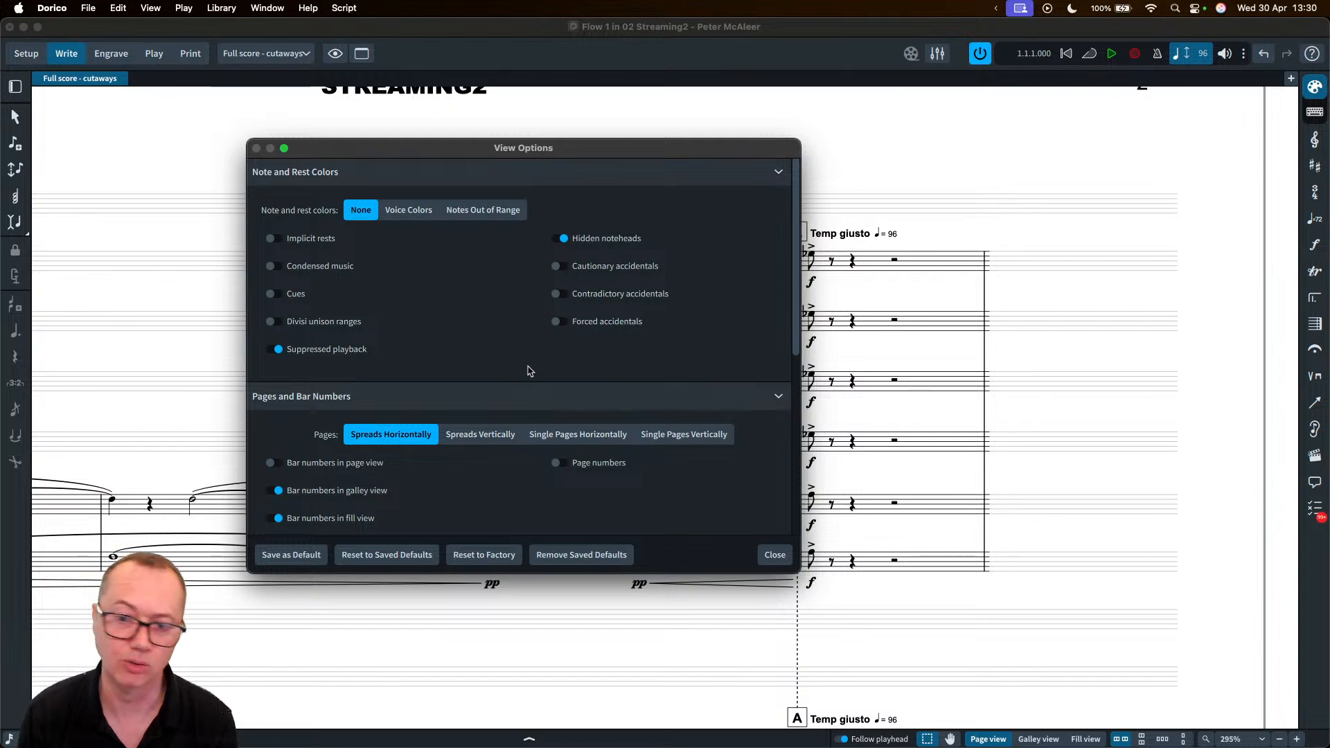
scroll(529, 372, "down", 5)
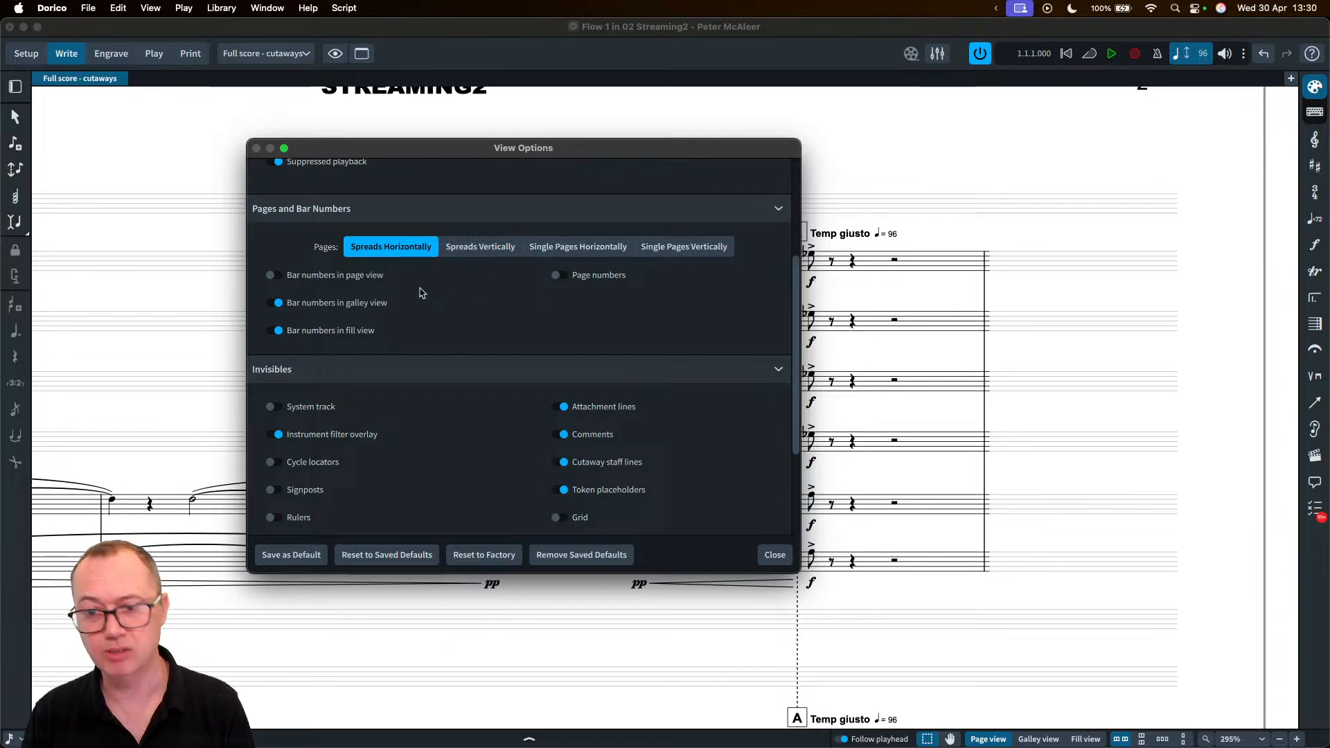
scroll(454, 348, "down", 5)
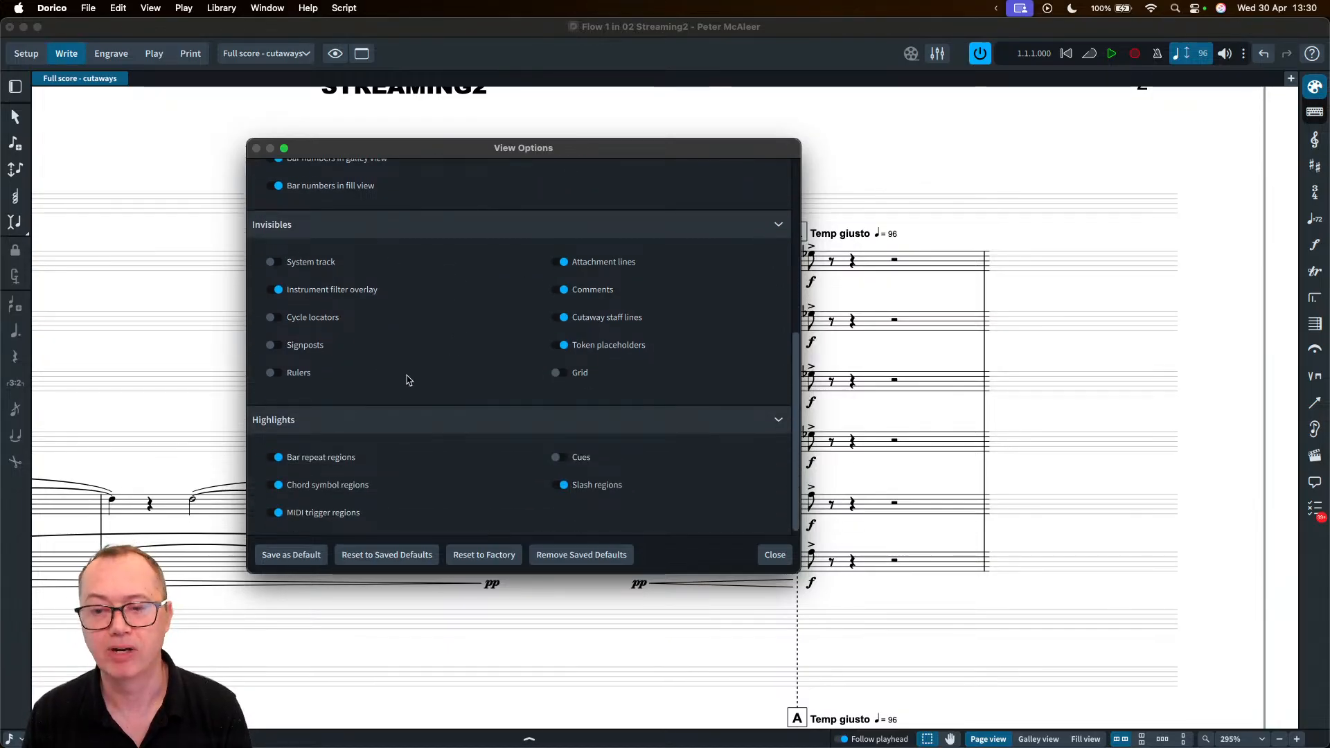
scroll(408, 380, "down", 2)
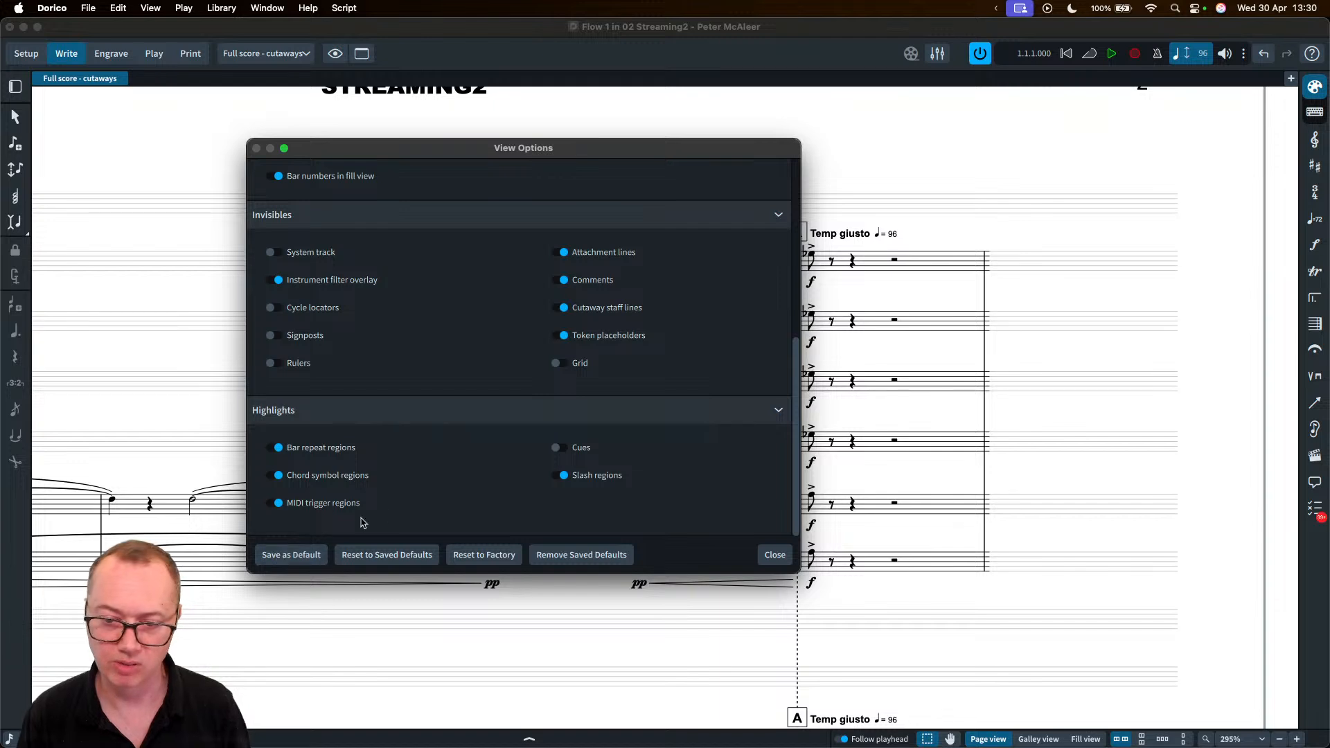
left_click(773, 555)
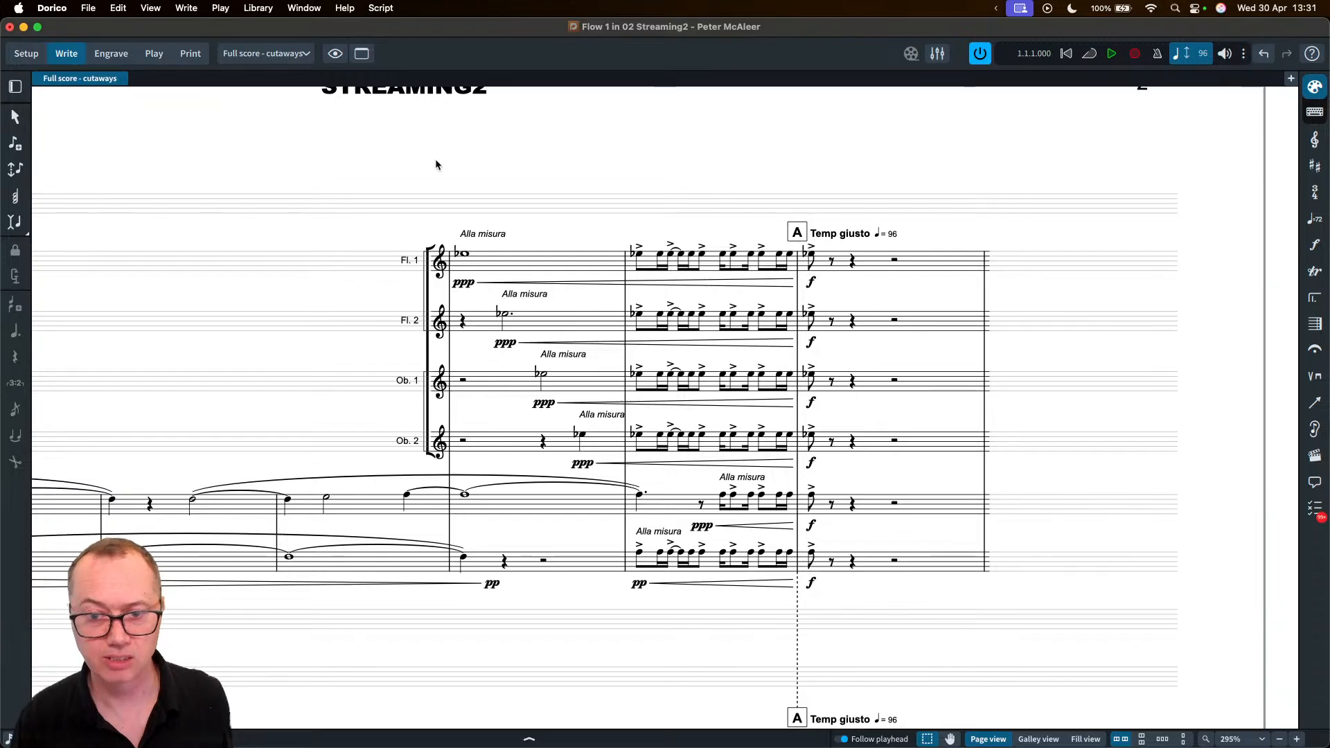
- Switch to Engrave mode and turn on the rulers and grid
left_click(335, 62)
left_click(480, 154)
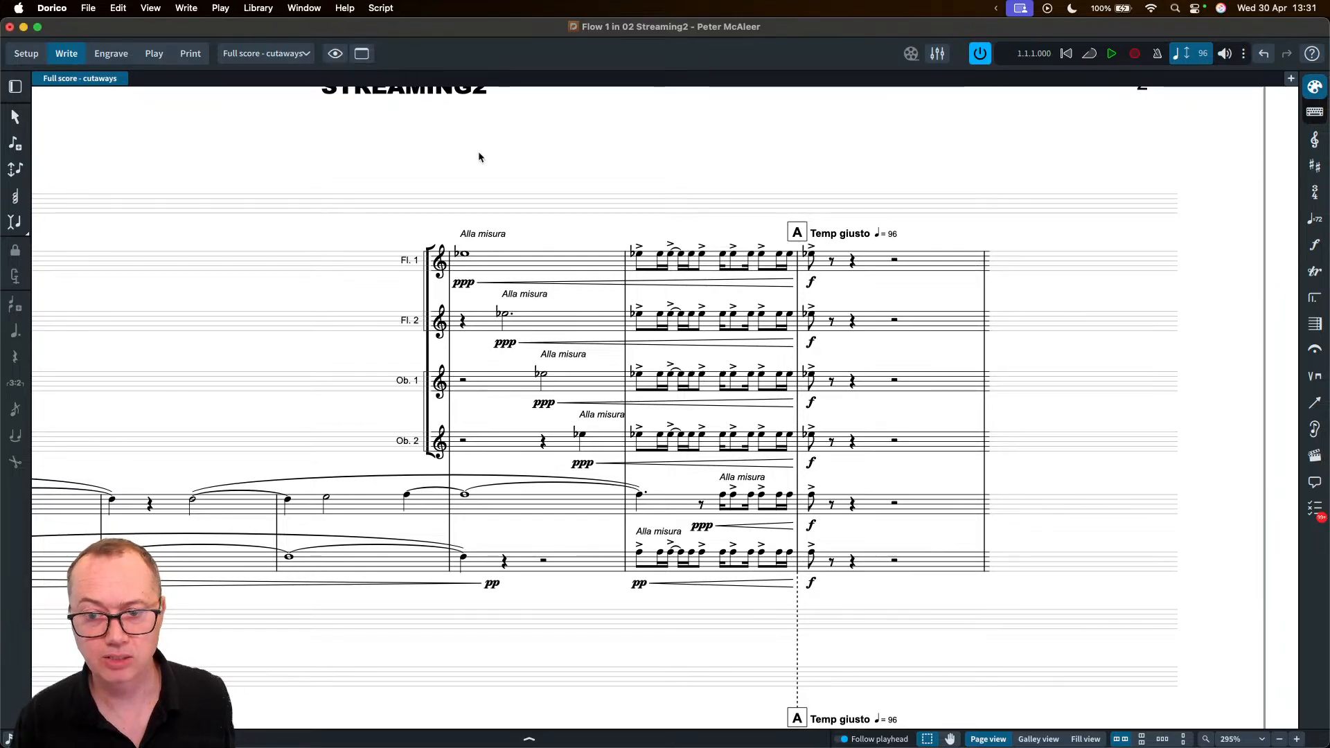
left_click(111, 54)
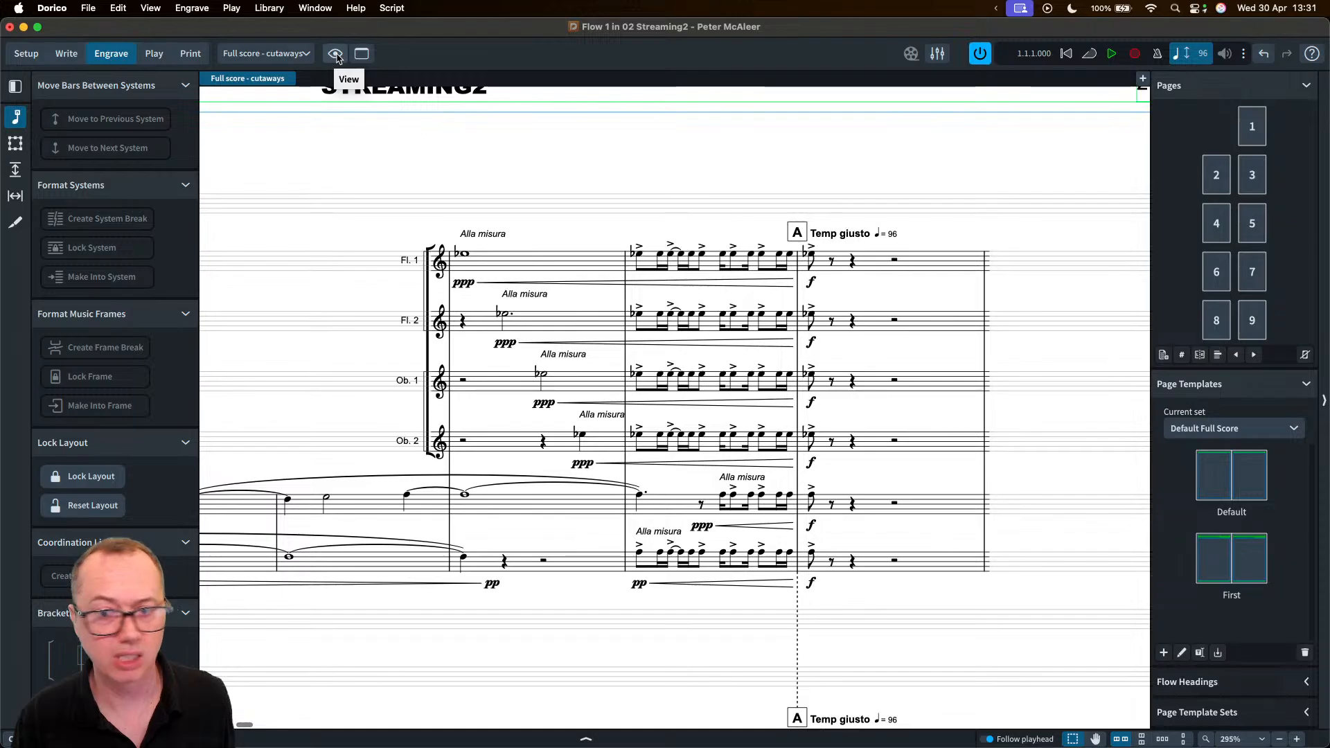
left_click(333, 58)
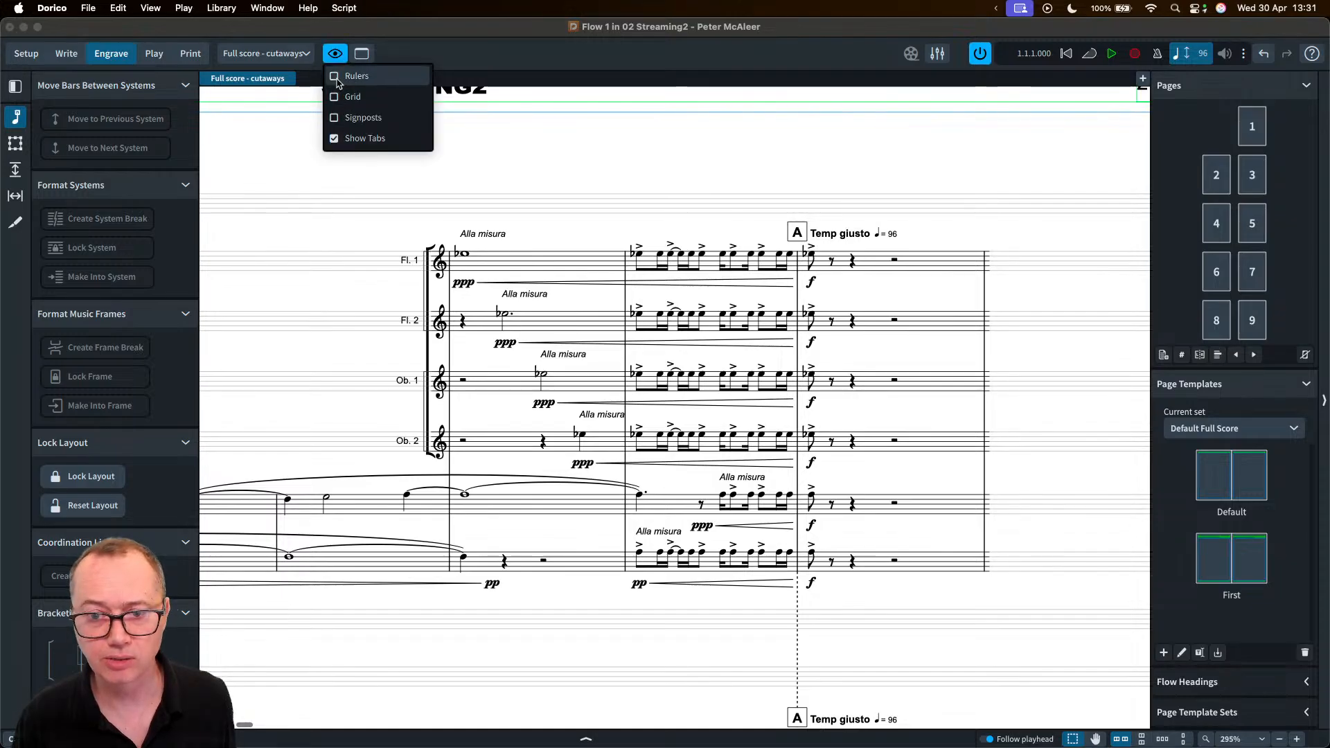
left_click(334, 78)
left_click(335, 97)
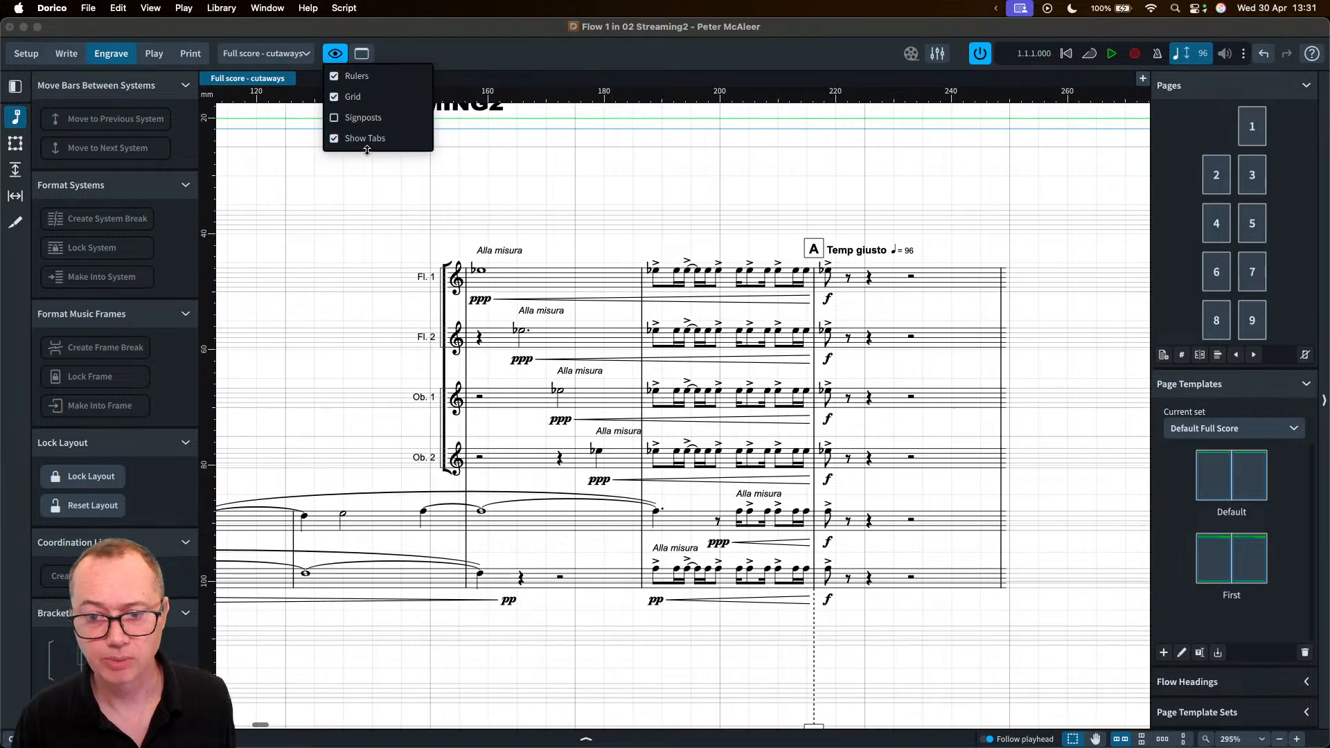
left_click(401, 185)
- Hide the cutaway staff lines in the full score
scroll(401, 185, "down", 4)
scroll(402, 186, "left", 4)
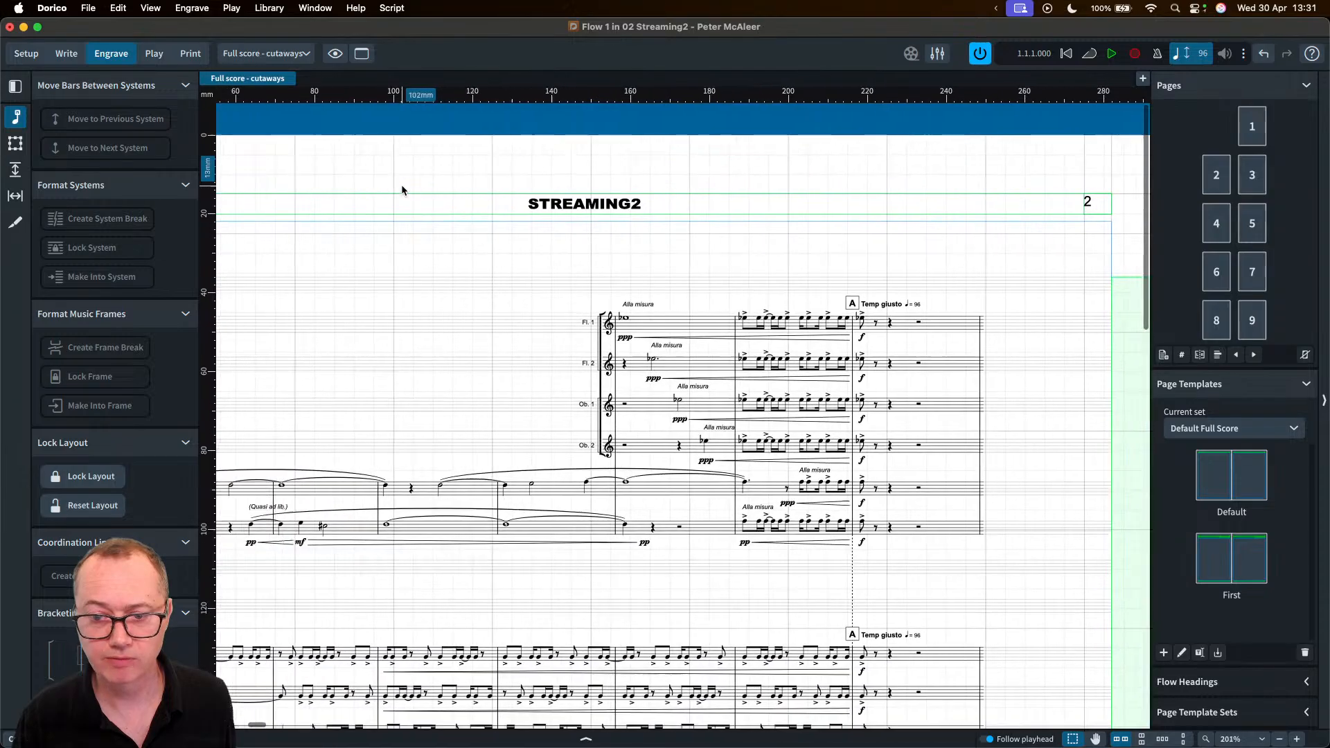
scroll(400, 190, "left", 2)
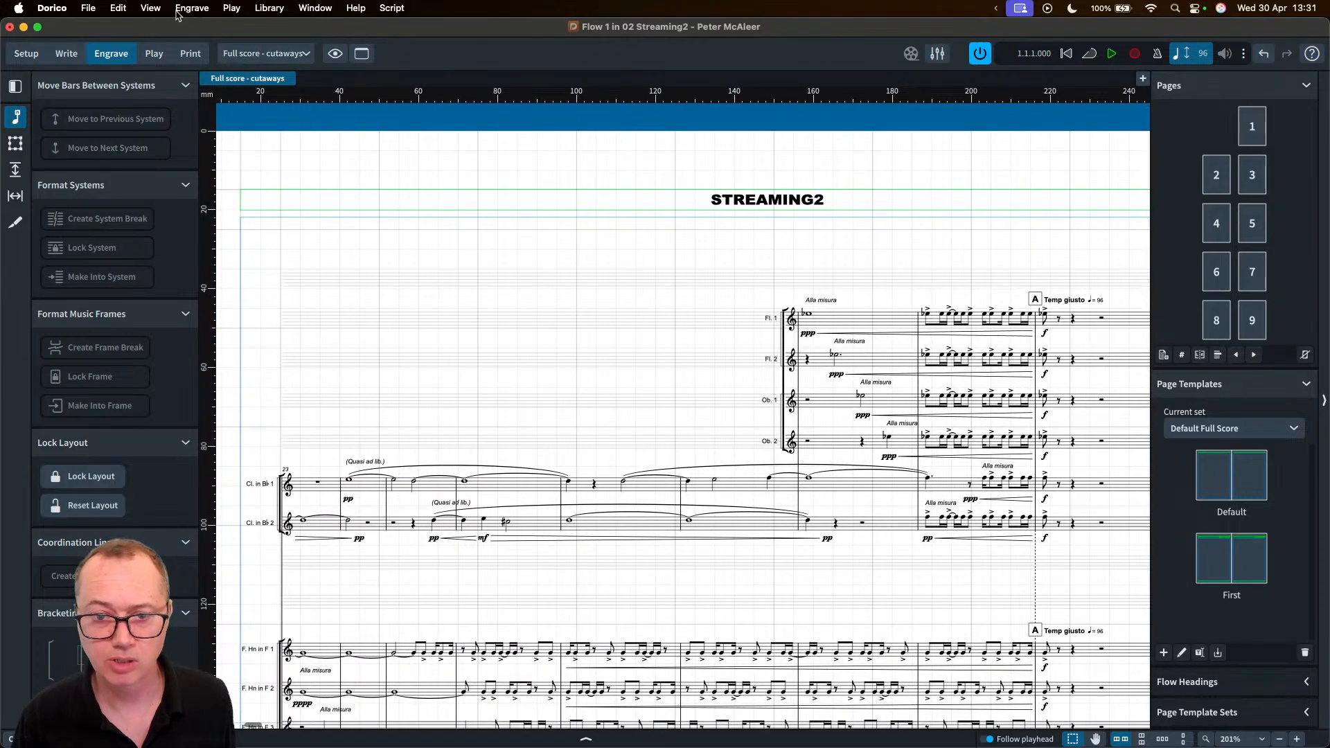
left_click(150, 7)
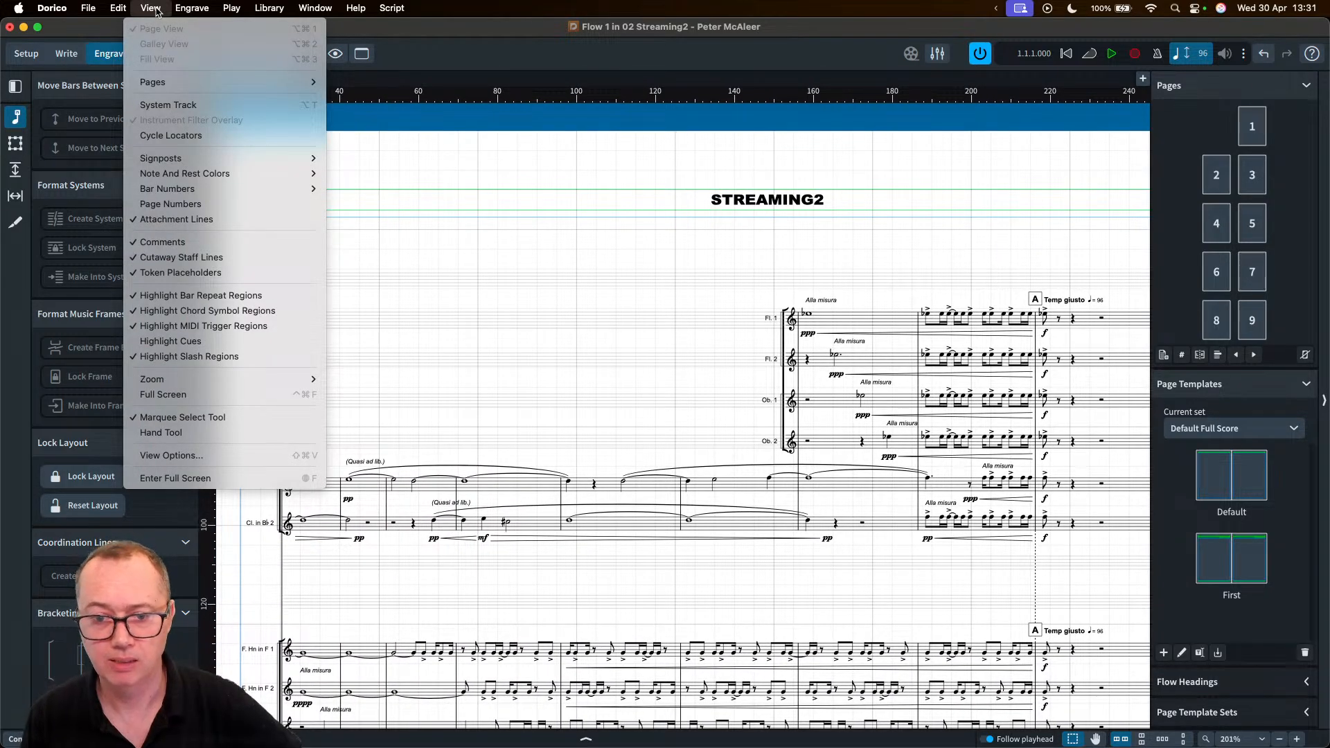
left_click(205, 258)
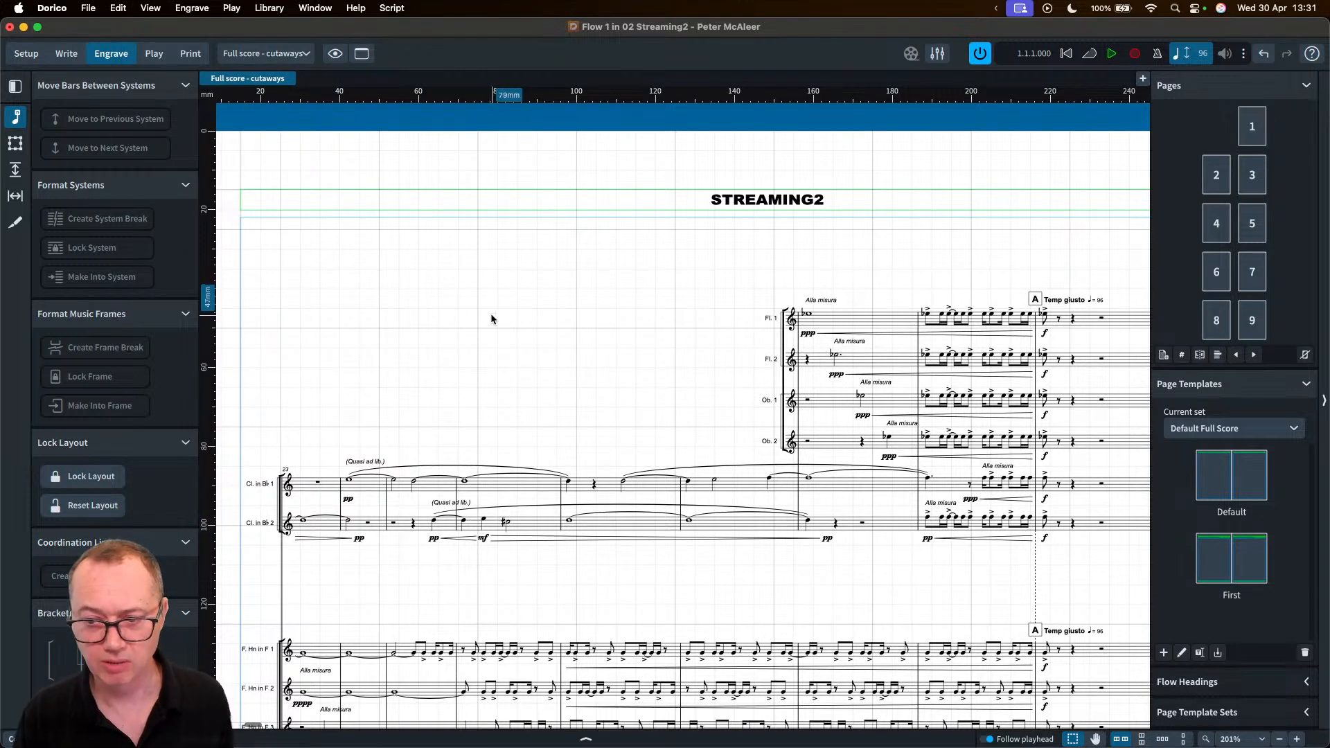
- Examine the rulers and grid across the page, briefly switching to frame editing and back to graphic editing
scroll(490, 313, "down", 3)
scroll(409, 256, "up", 5)
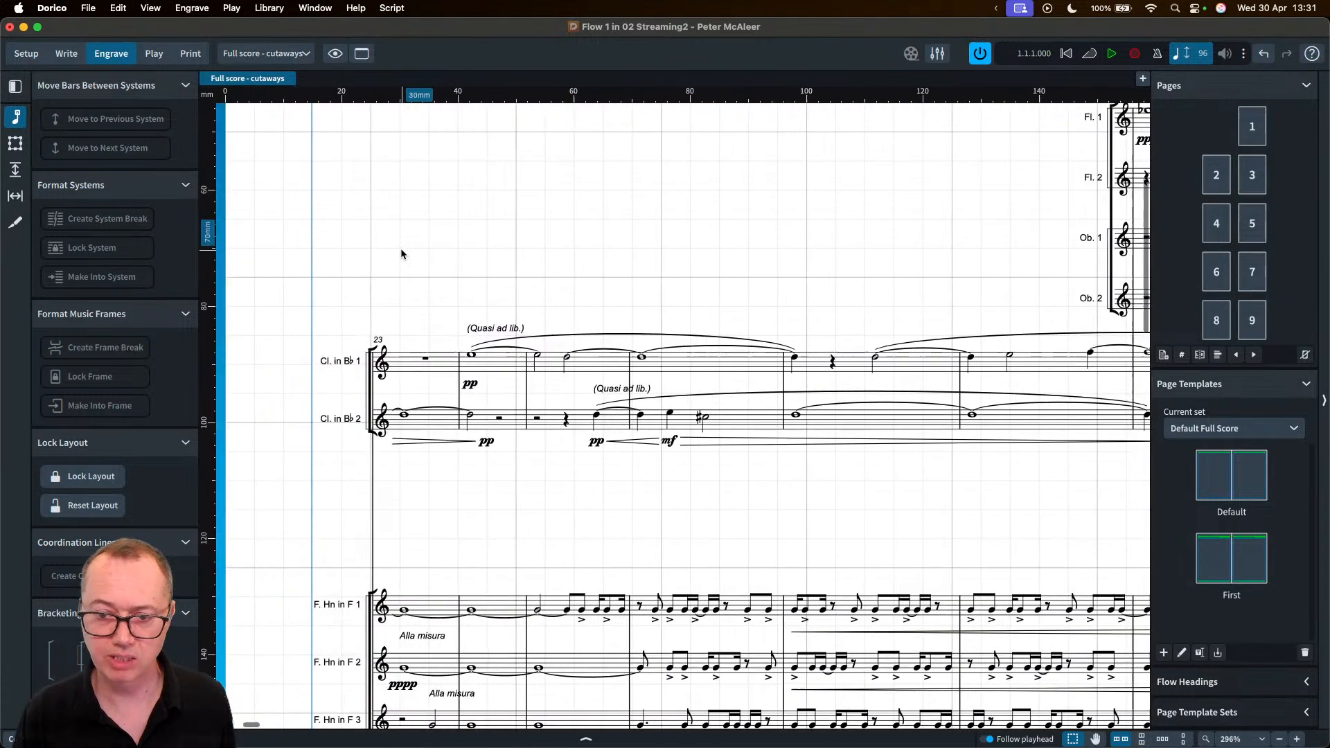
scroll(401, 249, "up", 1)
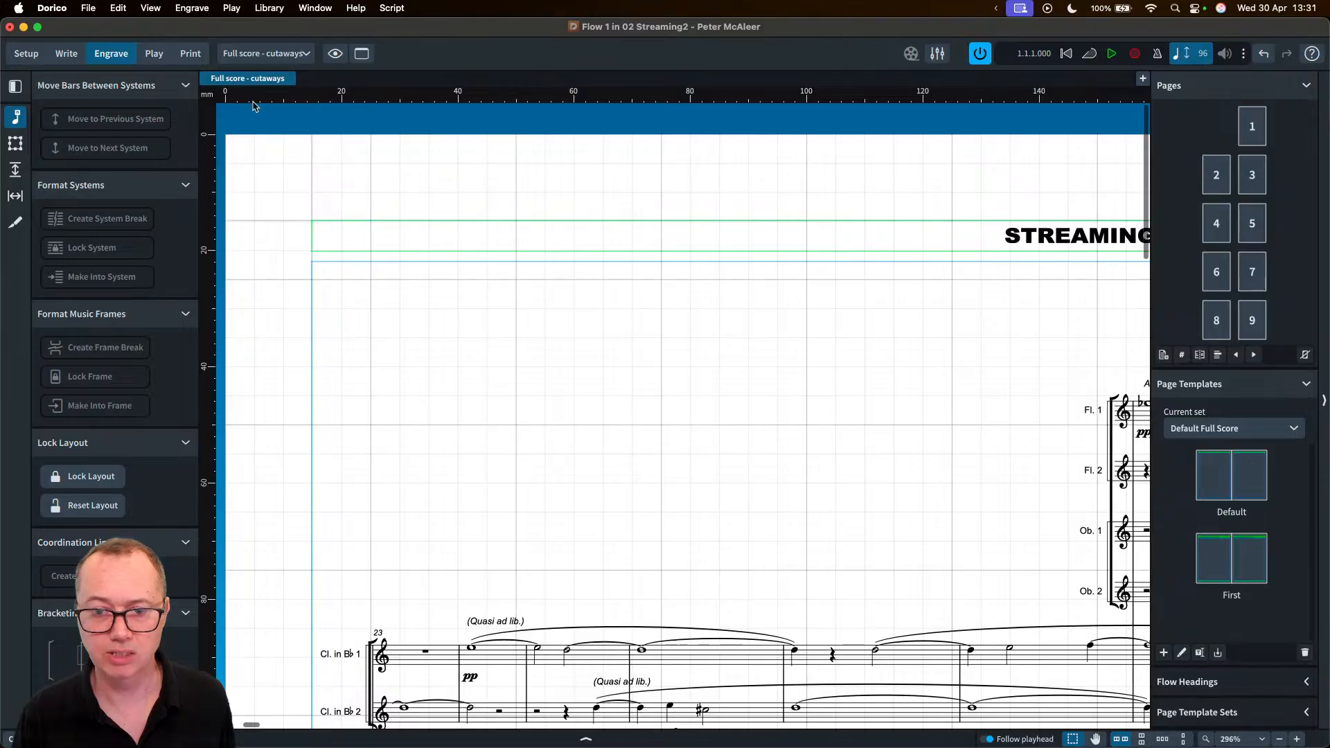
scroll(723, 163, "down", 5)
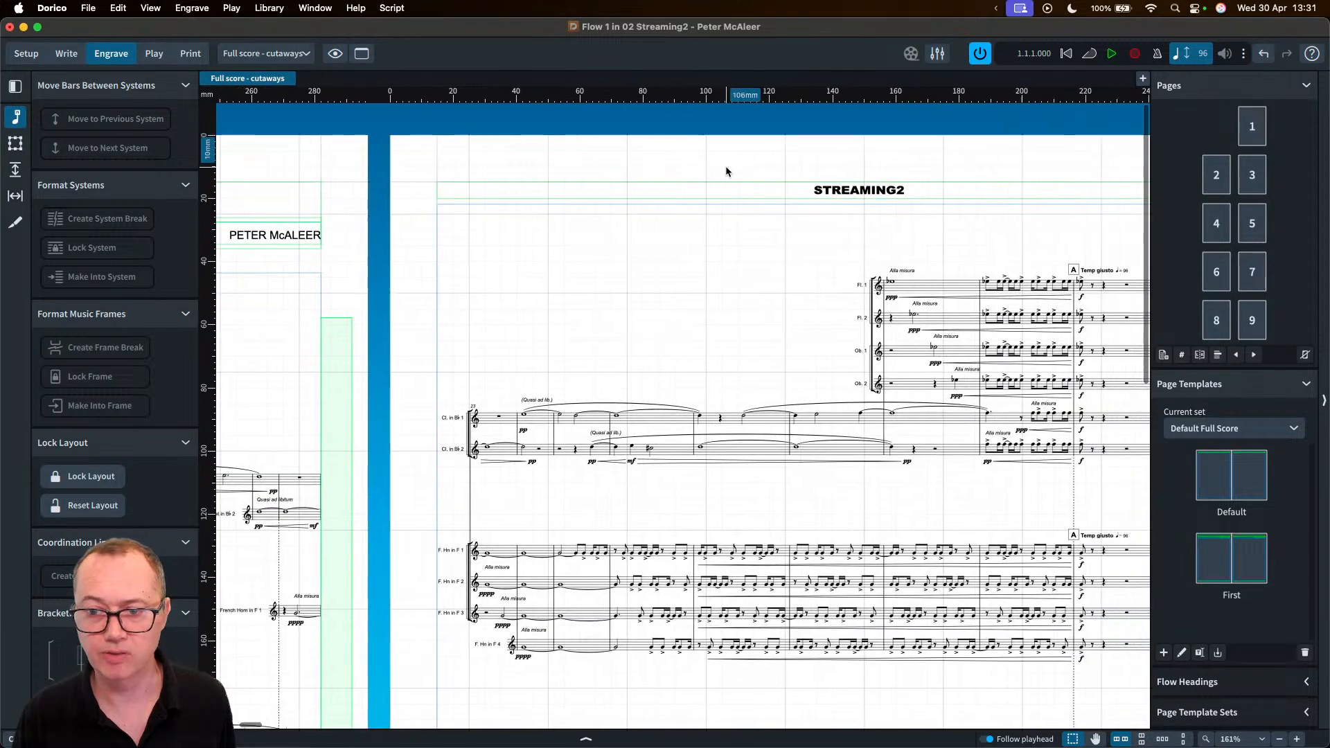
left_click(17, 143)
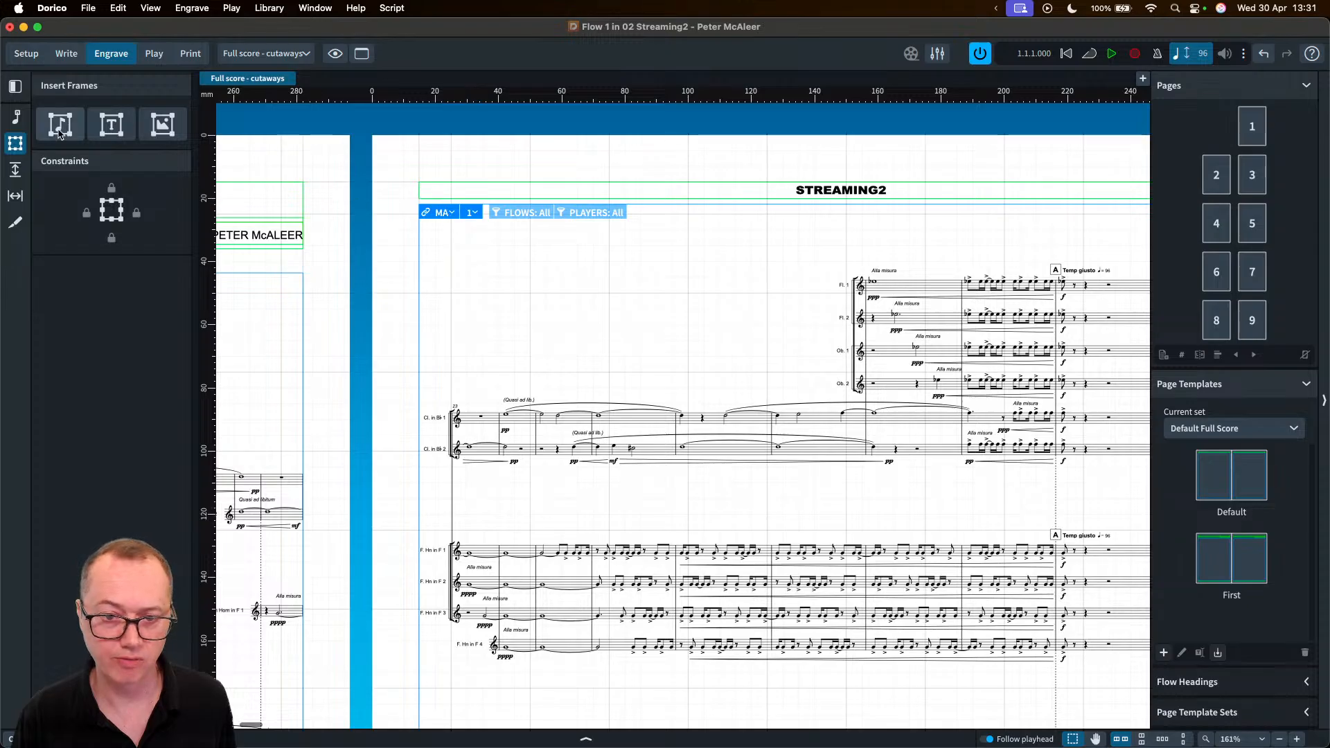
left_click(16, 116)
scroll(654, 270, "right", 5)
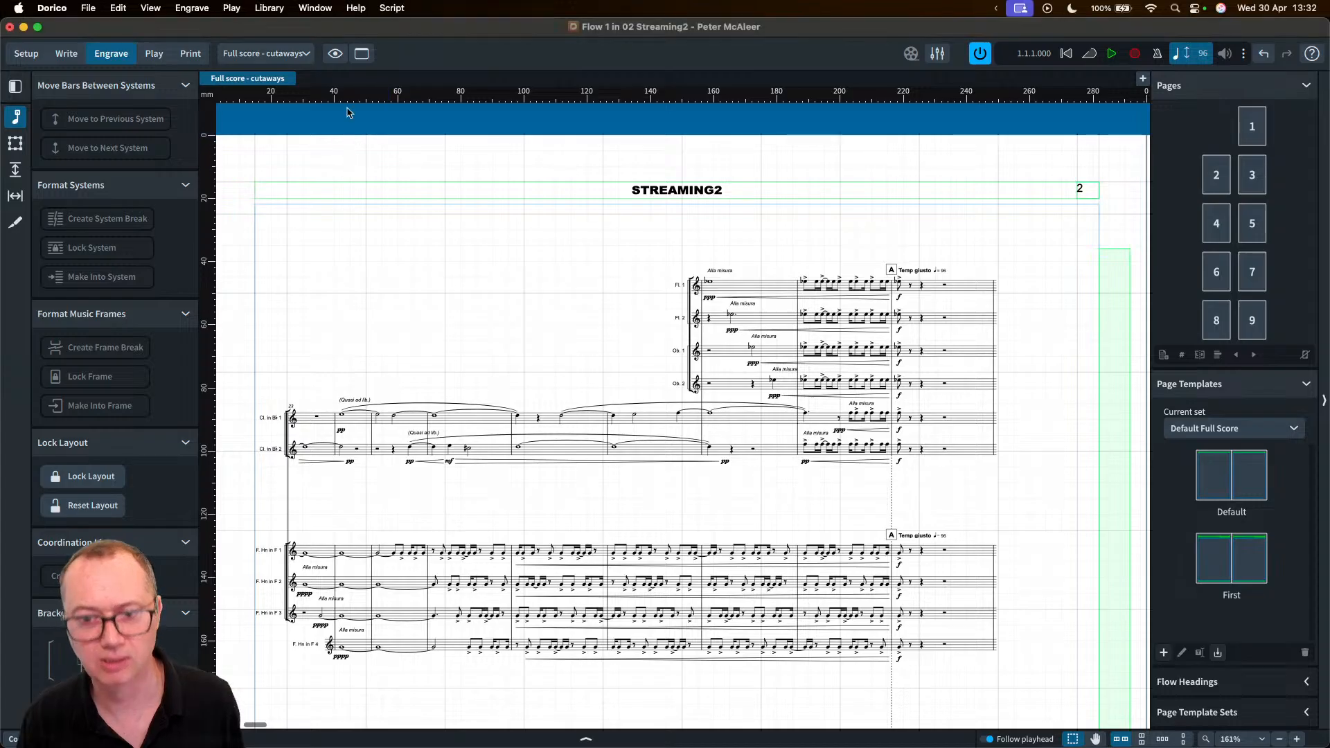
- Turn off the rulers and the grid in Engrave mode
left_click(335, 53)
left_click(340, 82)
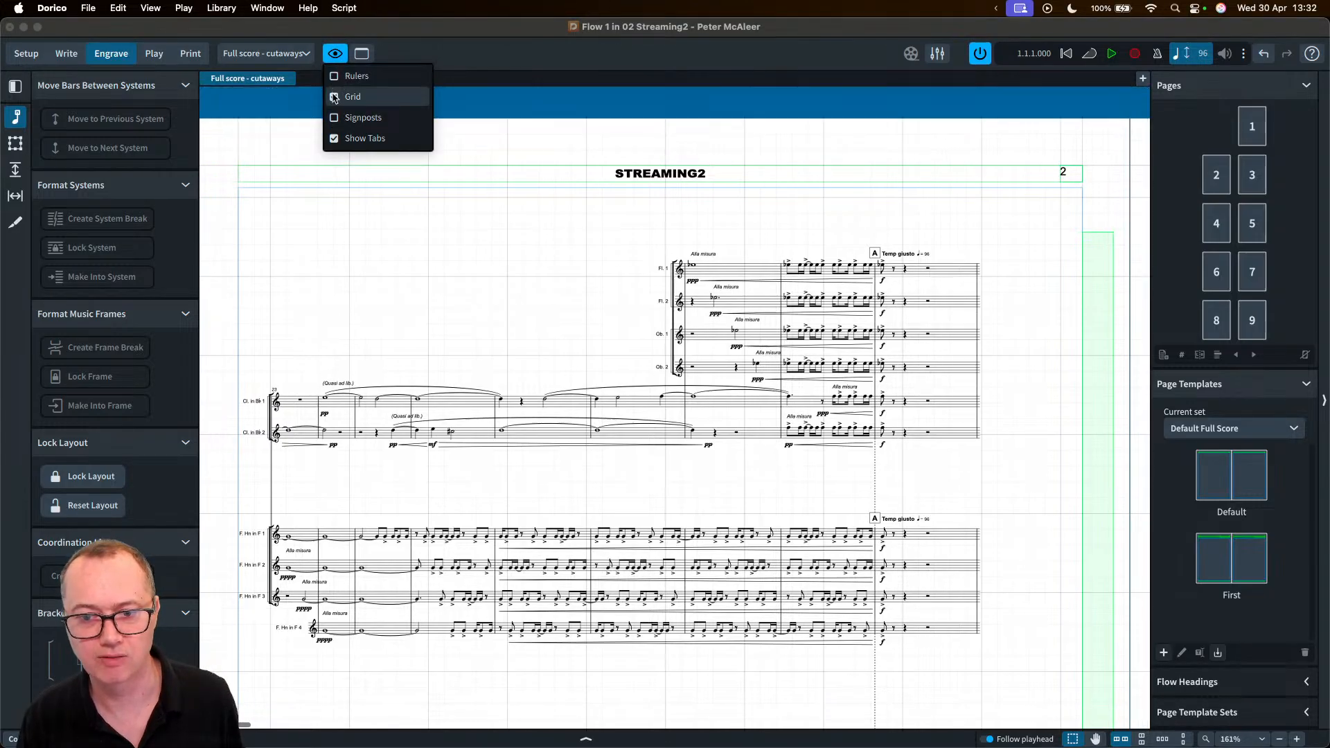
left_click(336, 98)
left_click(358, 223)
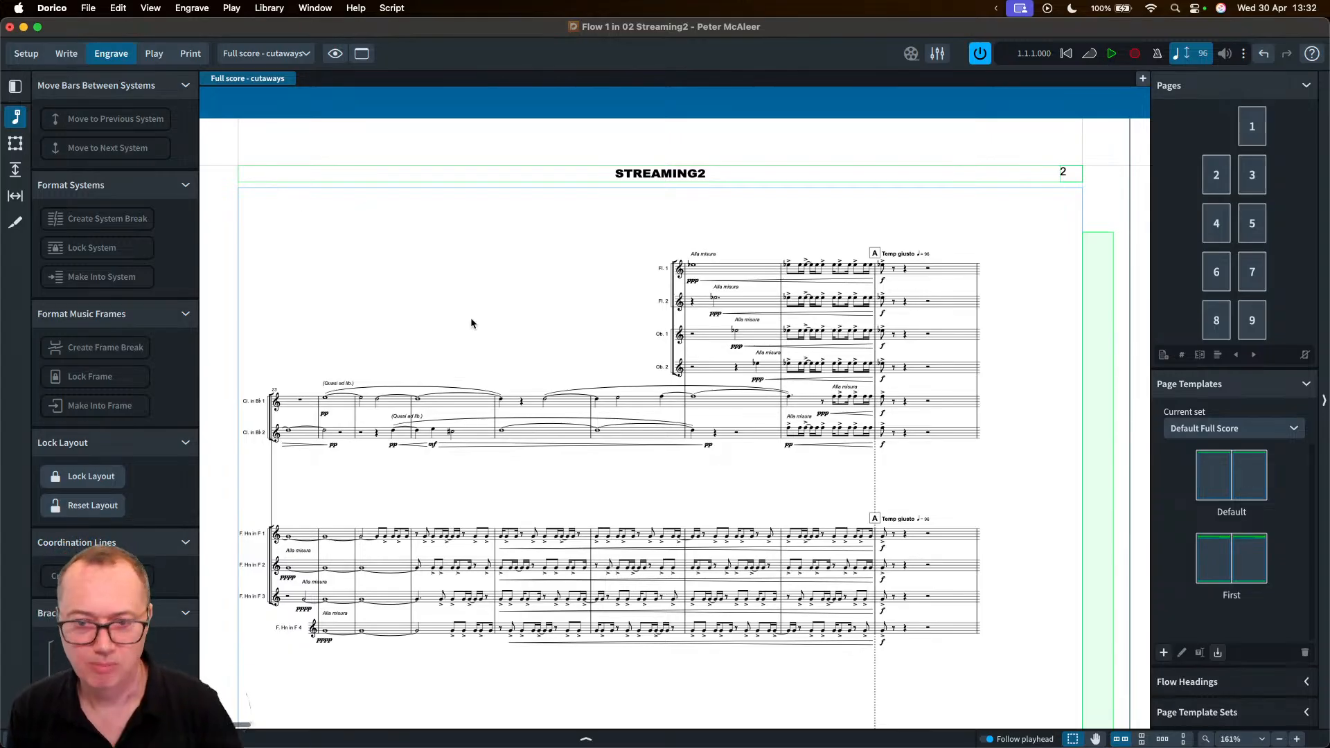
key("super+minus")
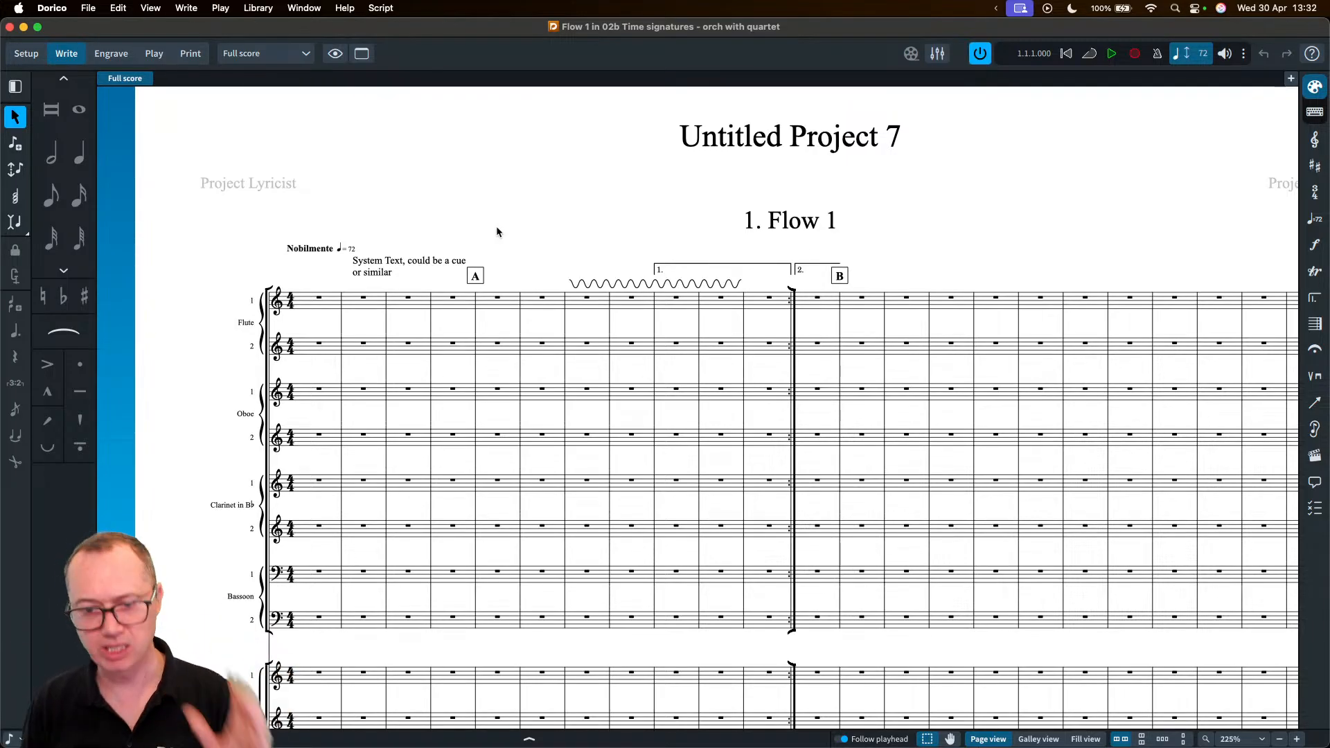
- Set the full score's time signatures to show once per bracket with the Narrow, sans serif design in Layout Options
scroll(497, 229, "down", 1)
scroll(496, 226, "down", 1)
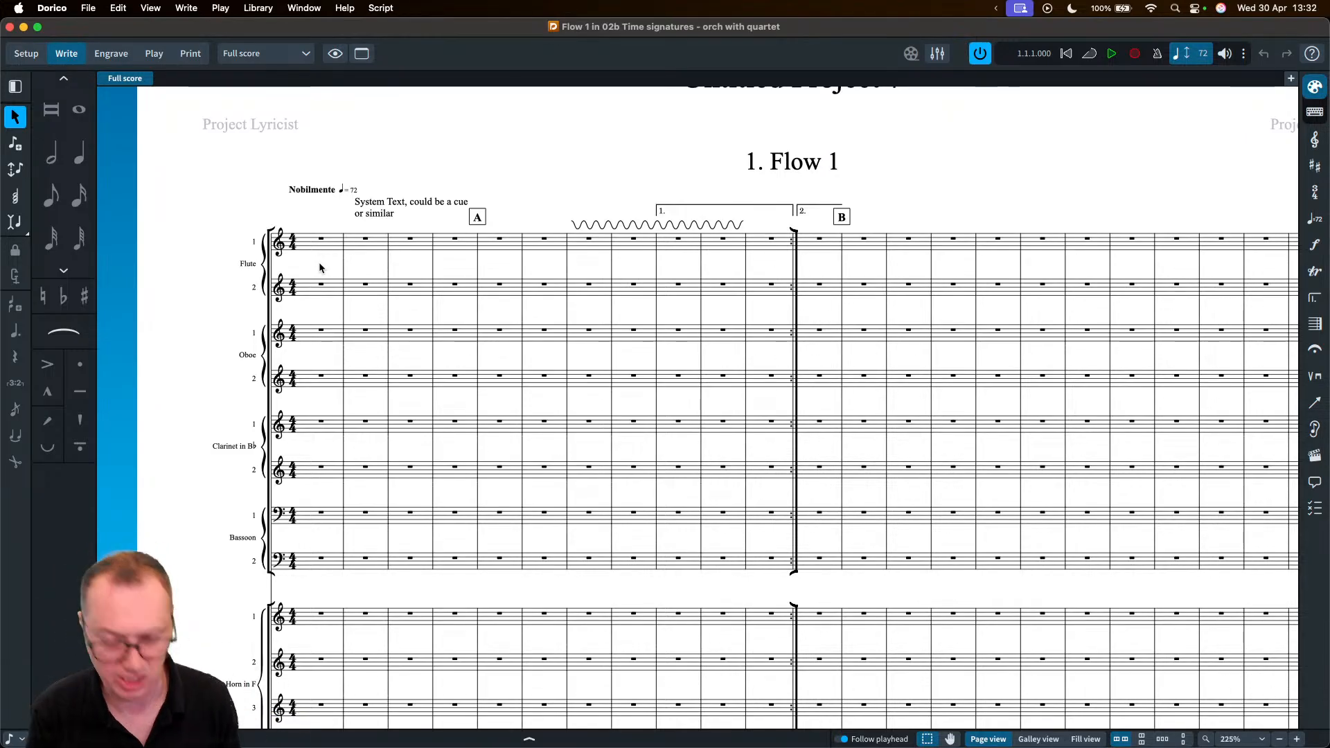
key("shift+super+l")
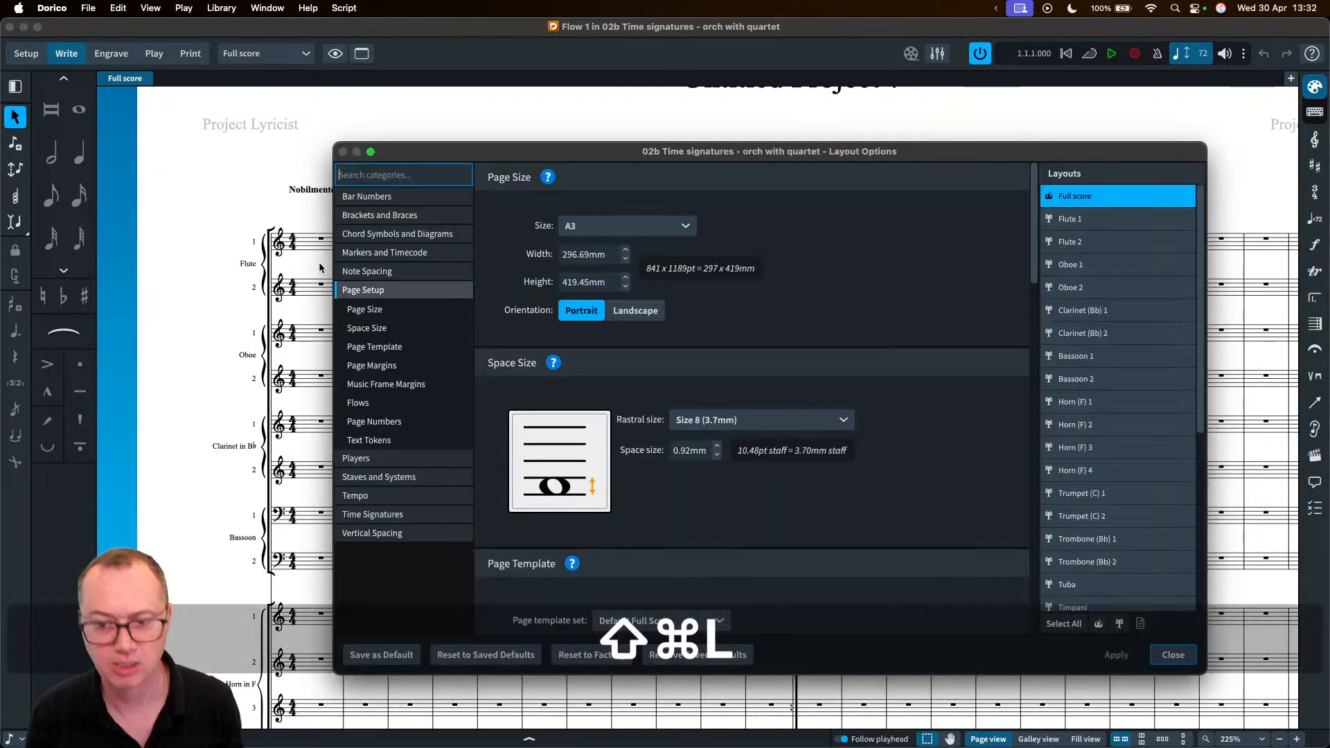
left_click(384, 514)
left_click(654, 405)
scroll(912, 377, "down", 4)
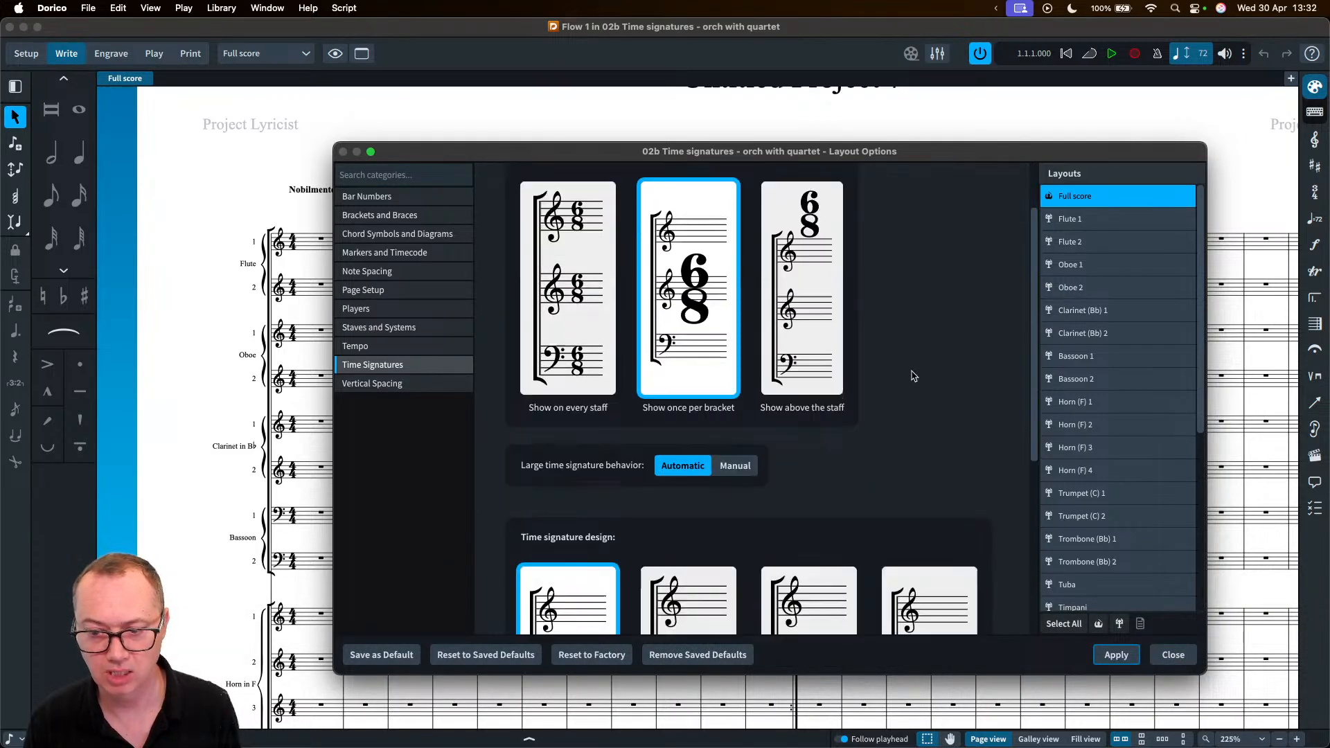
scroll(918, 464, "down", 2)
left_click(816, 422)
scroll(816, 422, "down", 2)
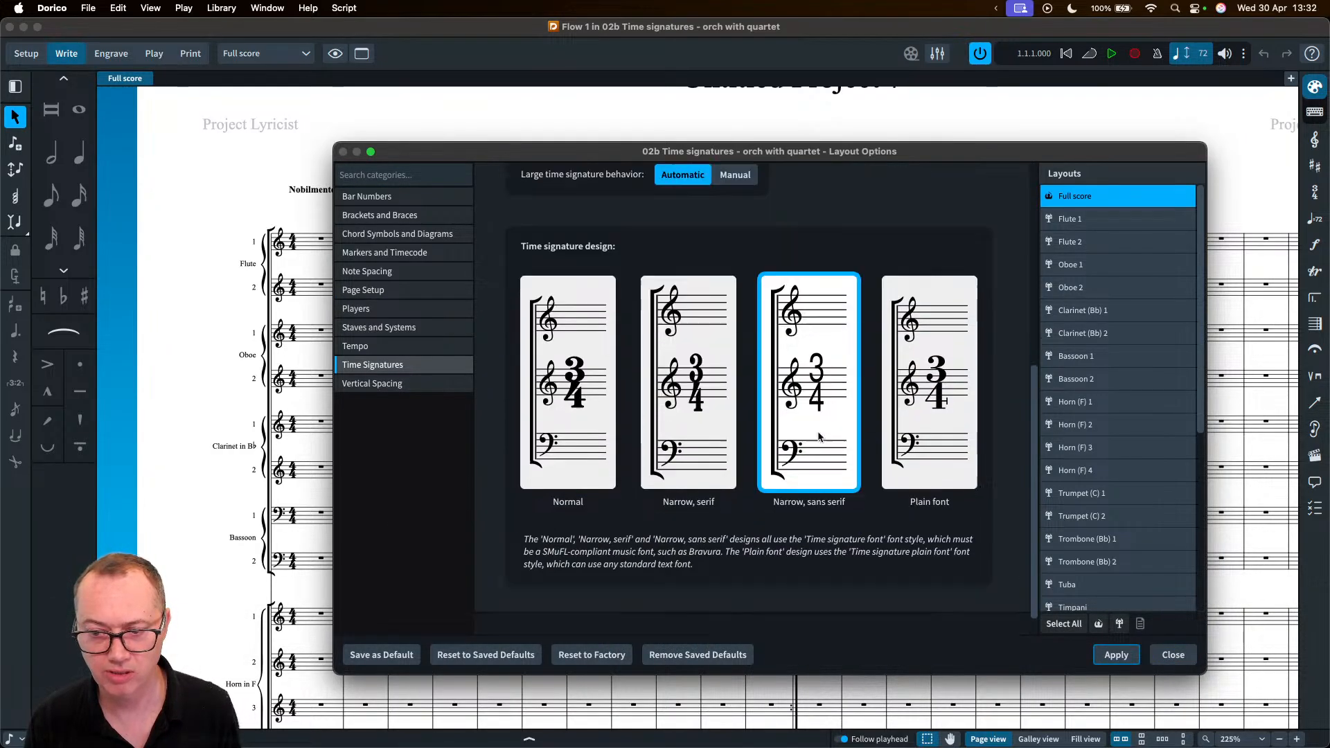
left_click(1115, 654)
left_click(1173, 654)
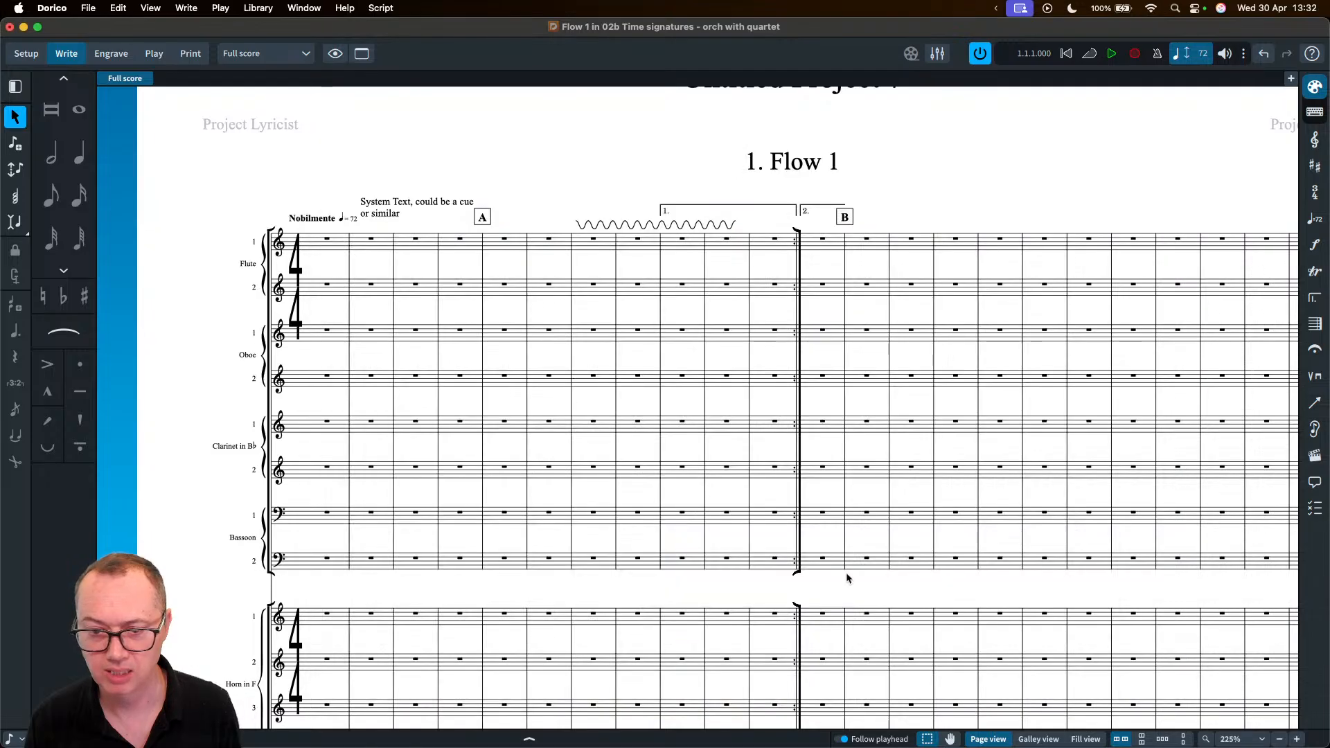
- In the Time Signatures engraving options, set instruments between brass and strings to Treat as single bracket and apply it
scroll(331, 299, "down", 10)
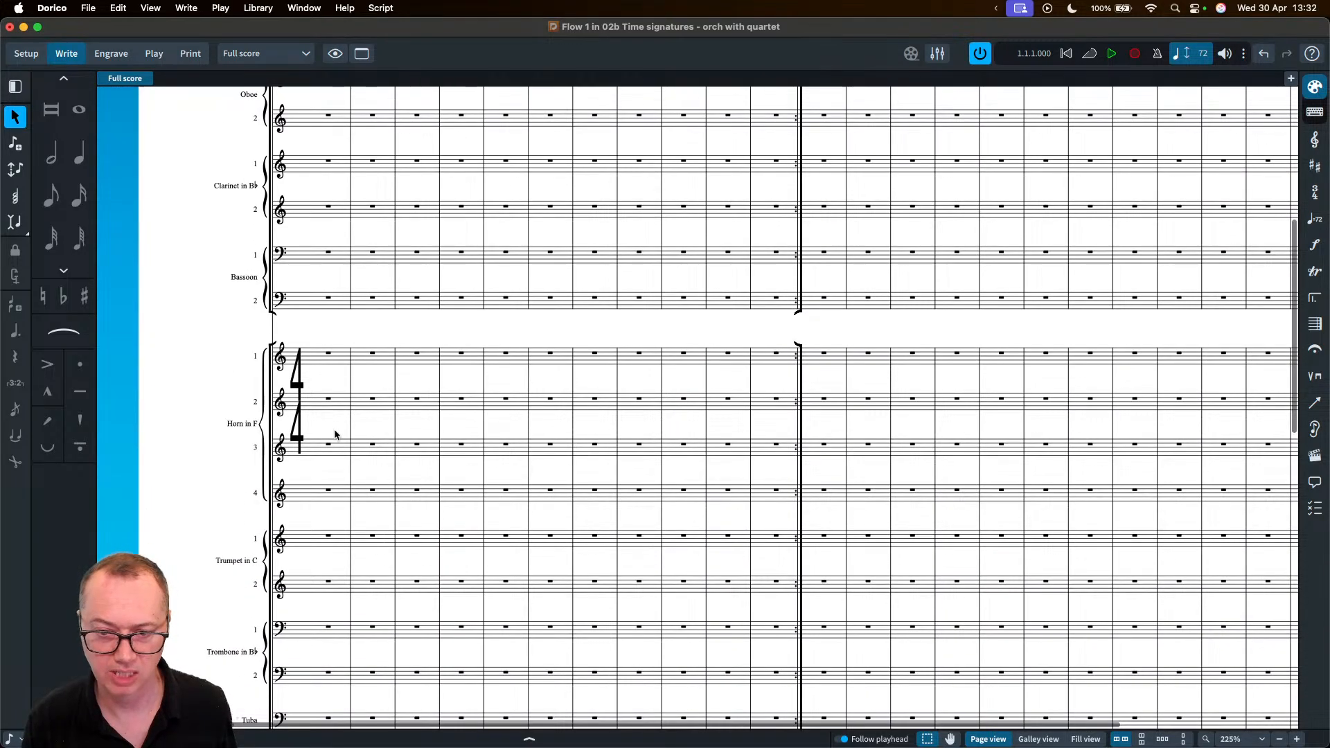
scroll(336, 435, "down", 10)
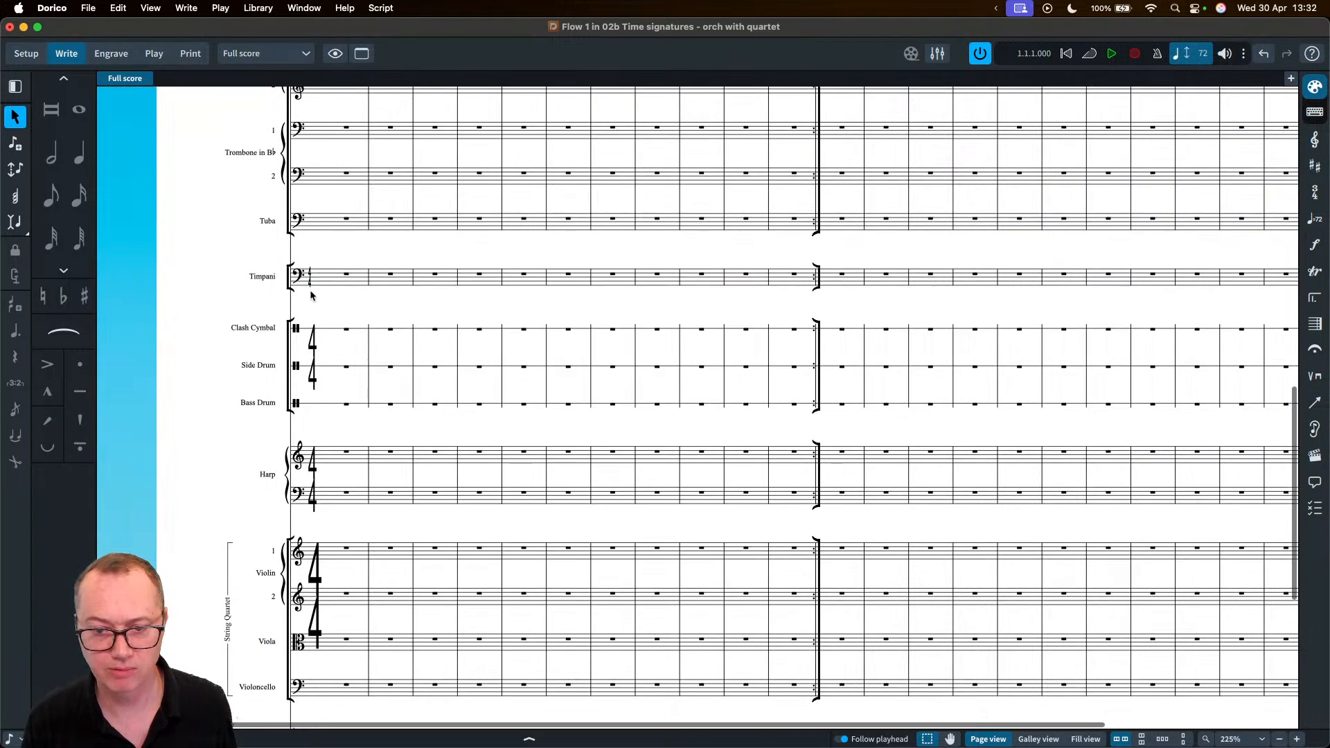
right_click(317, 217)
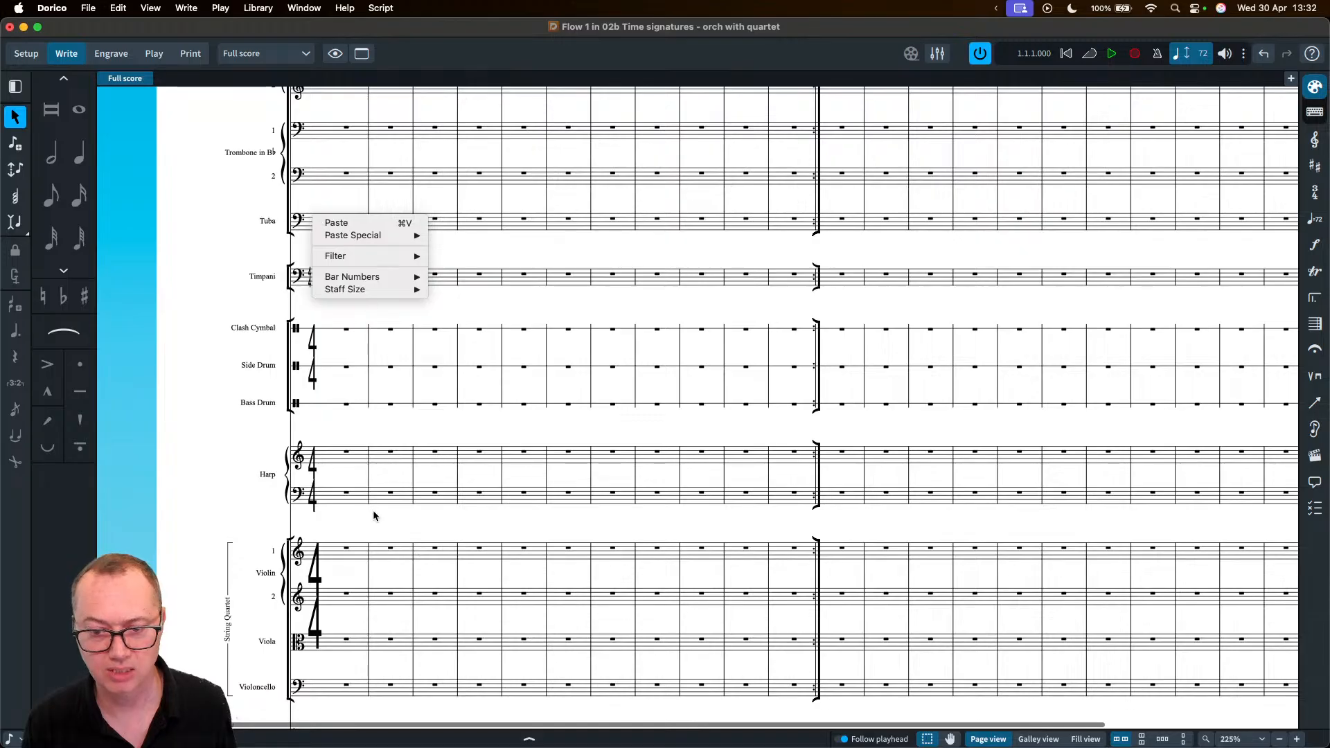
left_click(351, 549)
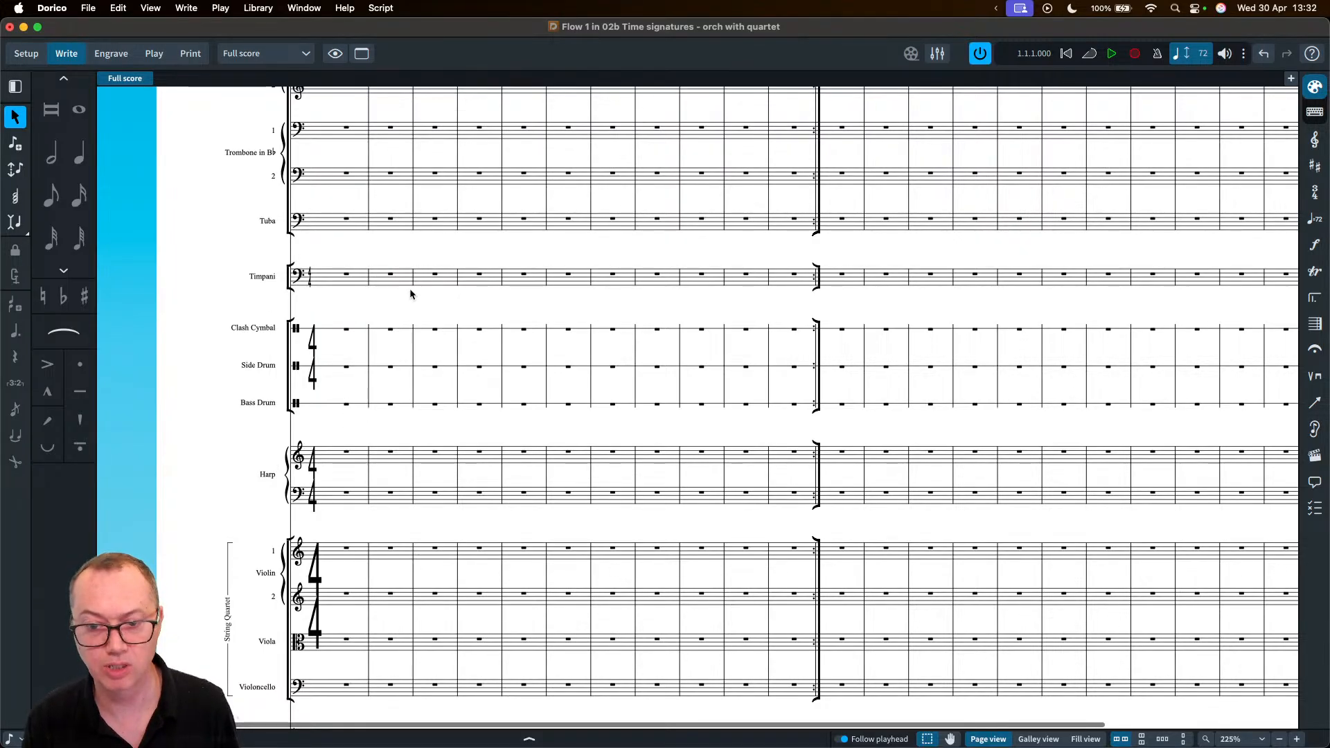
key("shift+super+e")
scroll(441, 358, "down", 15)
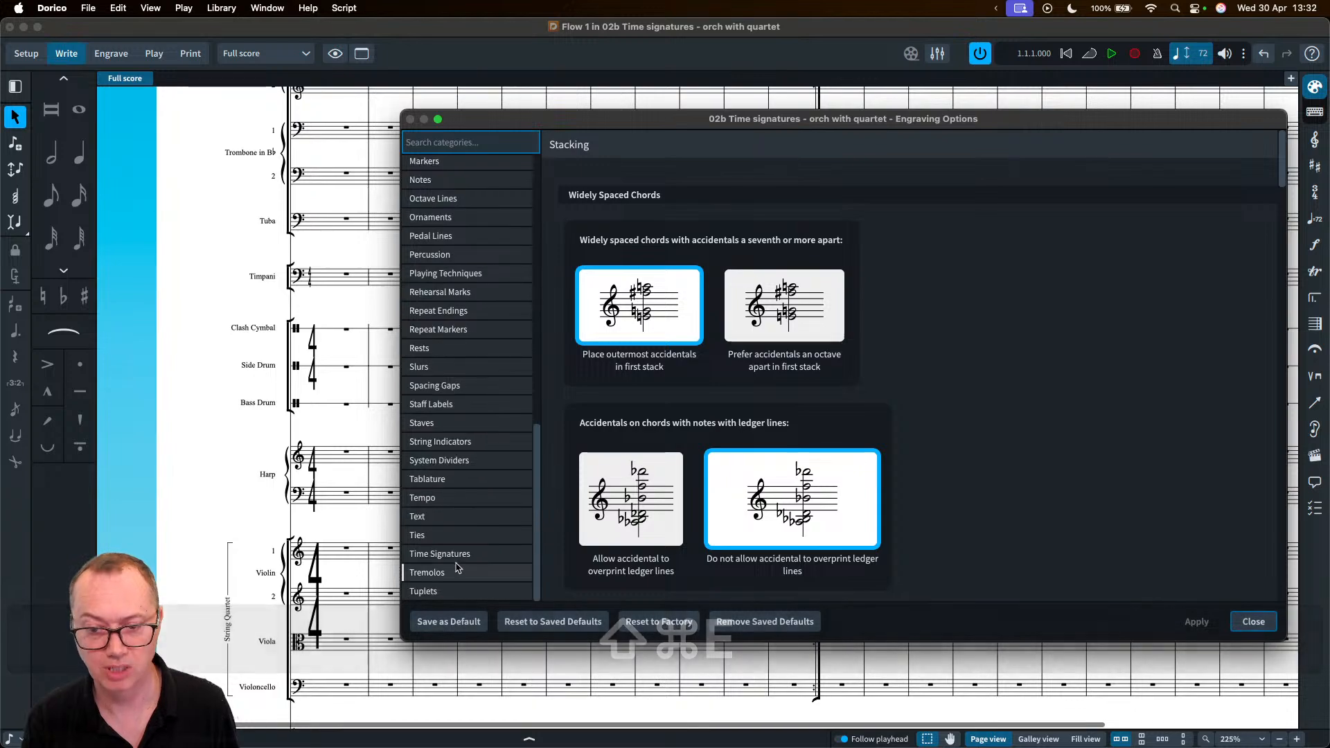
left_click(440, 479)
scroll(882, 418, "down", 15)
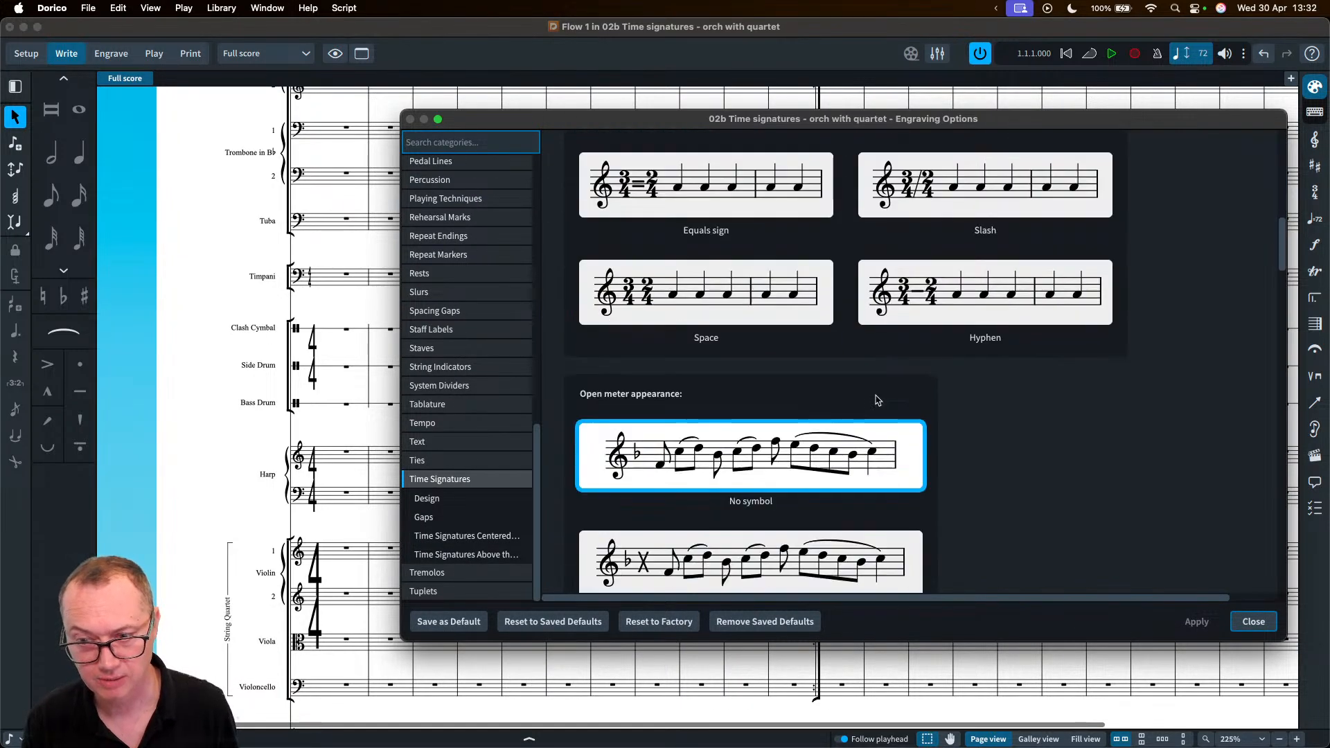
scroll(876, 398, "down", 10)
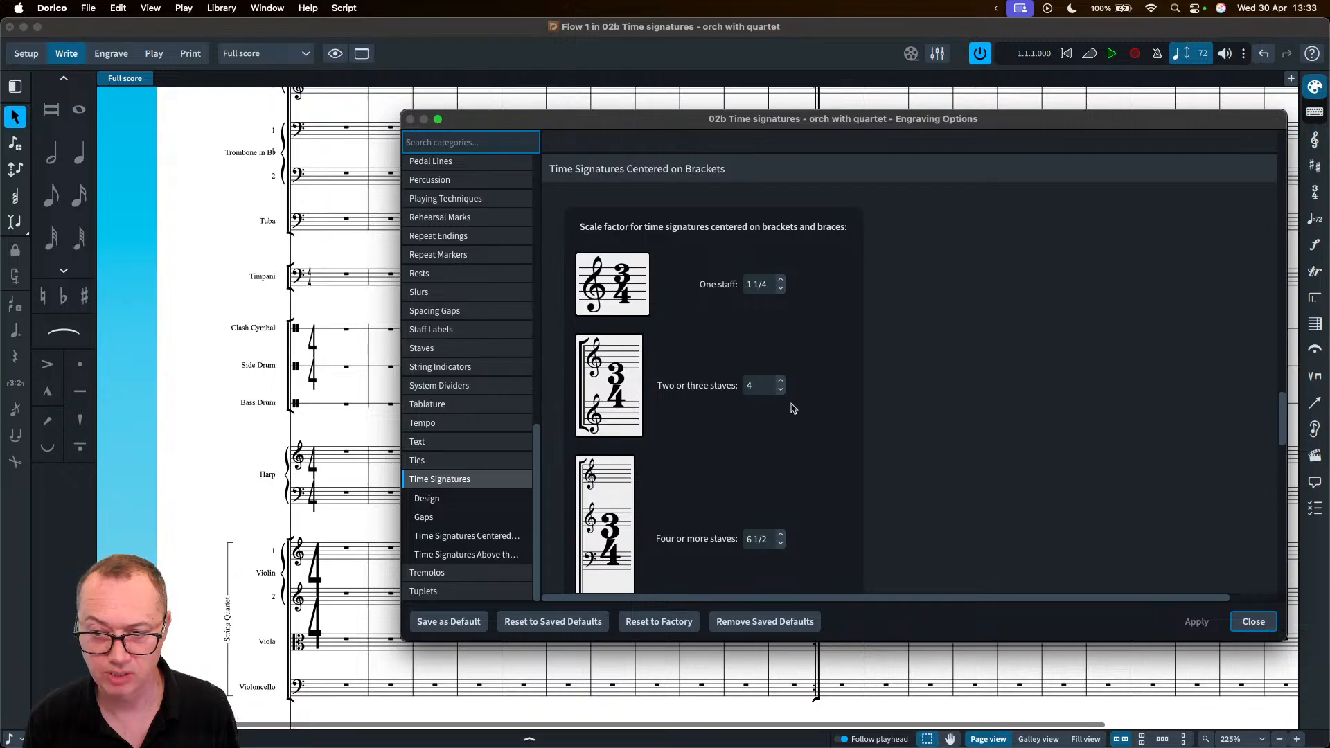
scroll(814, 446, "down", 5)
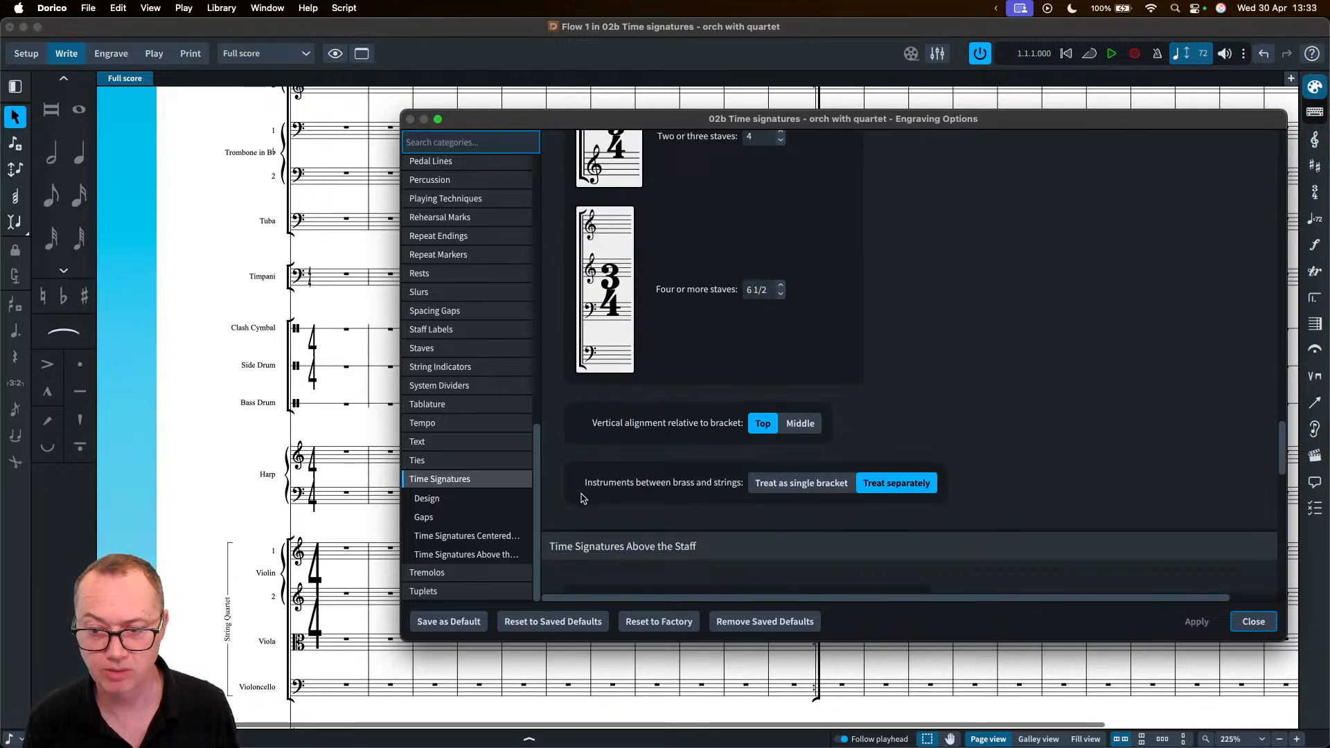
left_click(790, 484)
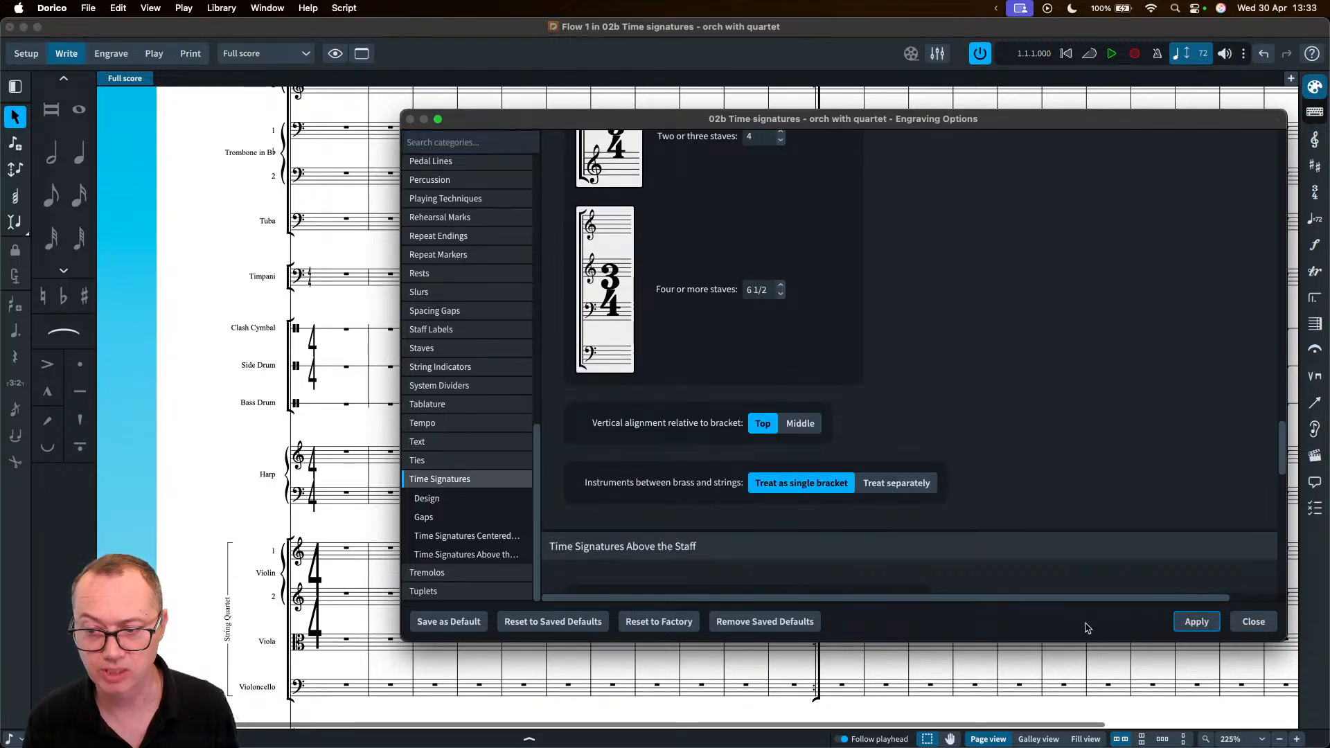
left_click(1194, 623)
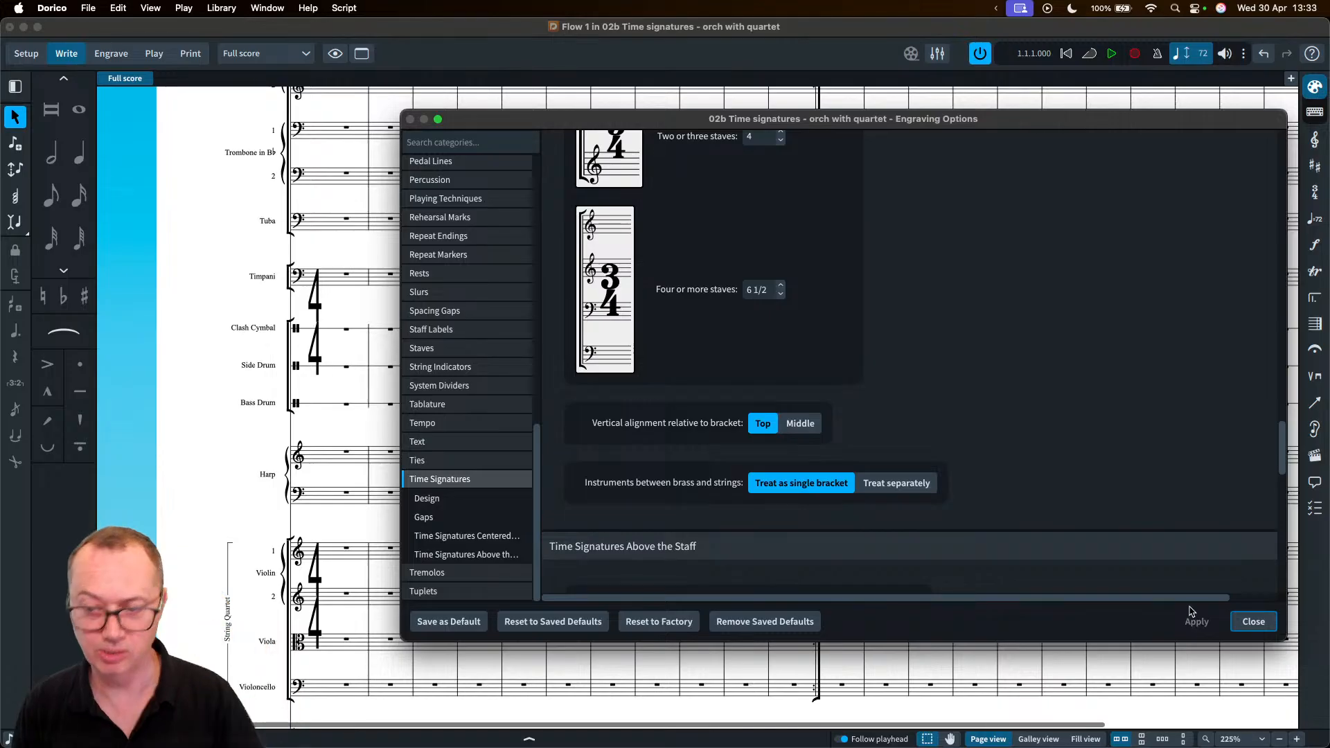
left_click(1242, 627)
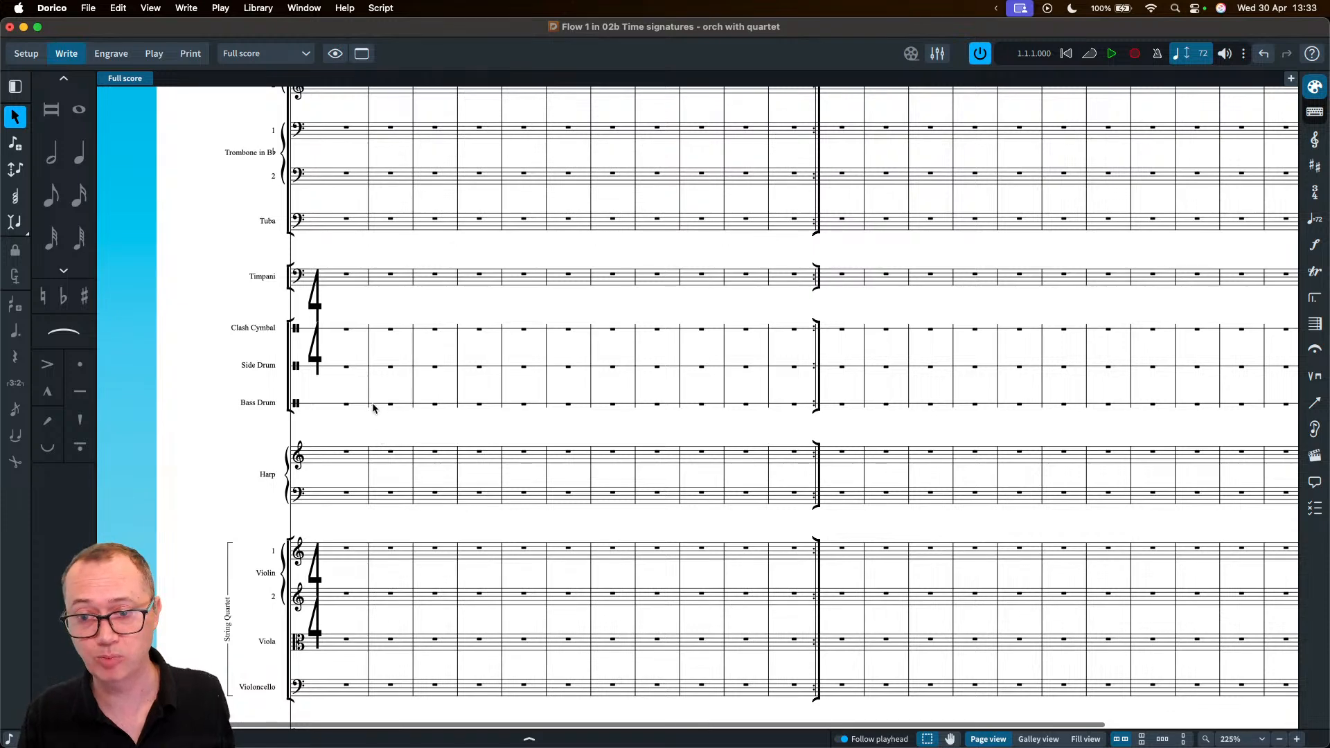
- Switch the full score's large time signature behavior to Manual in Layout Options
scroll(374, 409, "down", 5)
scroll(380, 405, "down", 1)
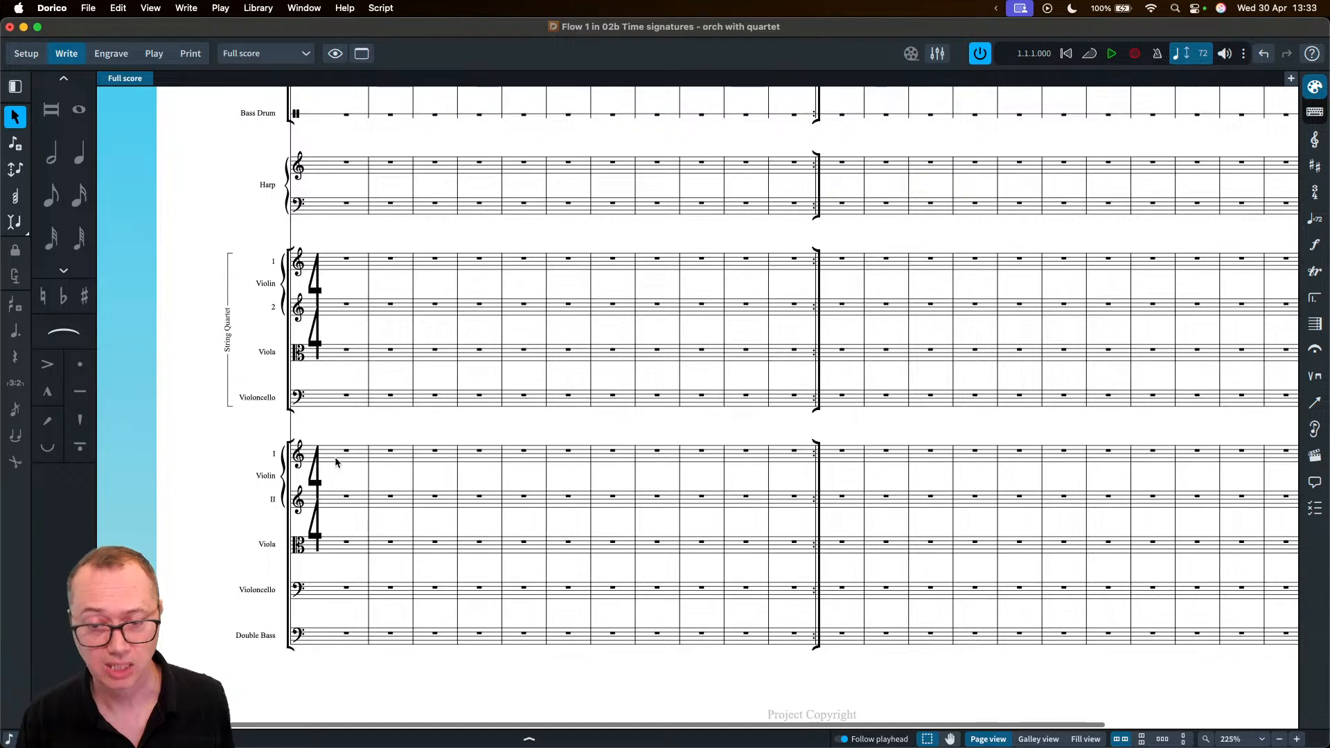
scroll(336, 462, "up", 1)
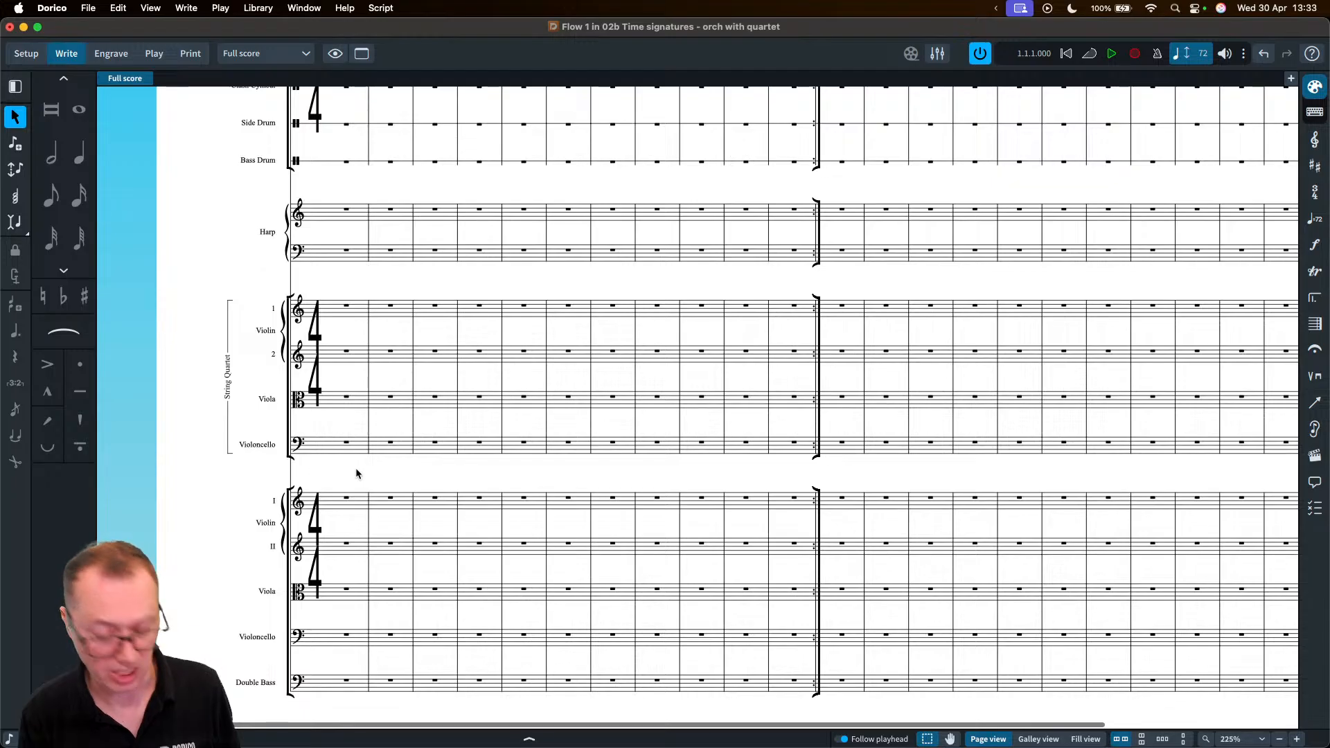
key("shift+super+l")
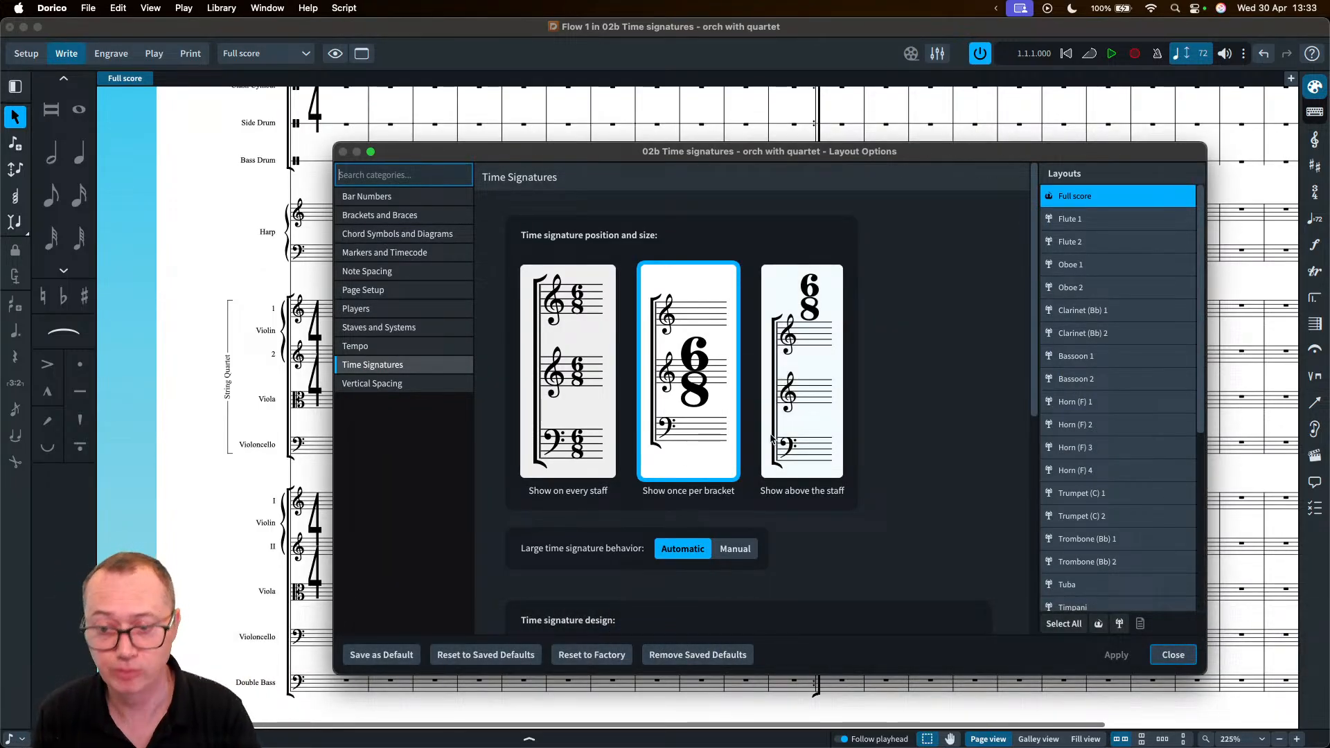
scroll(760, 412, "down", 3)
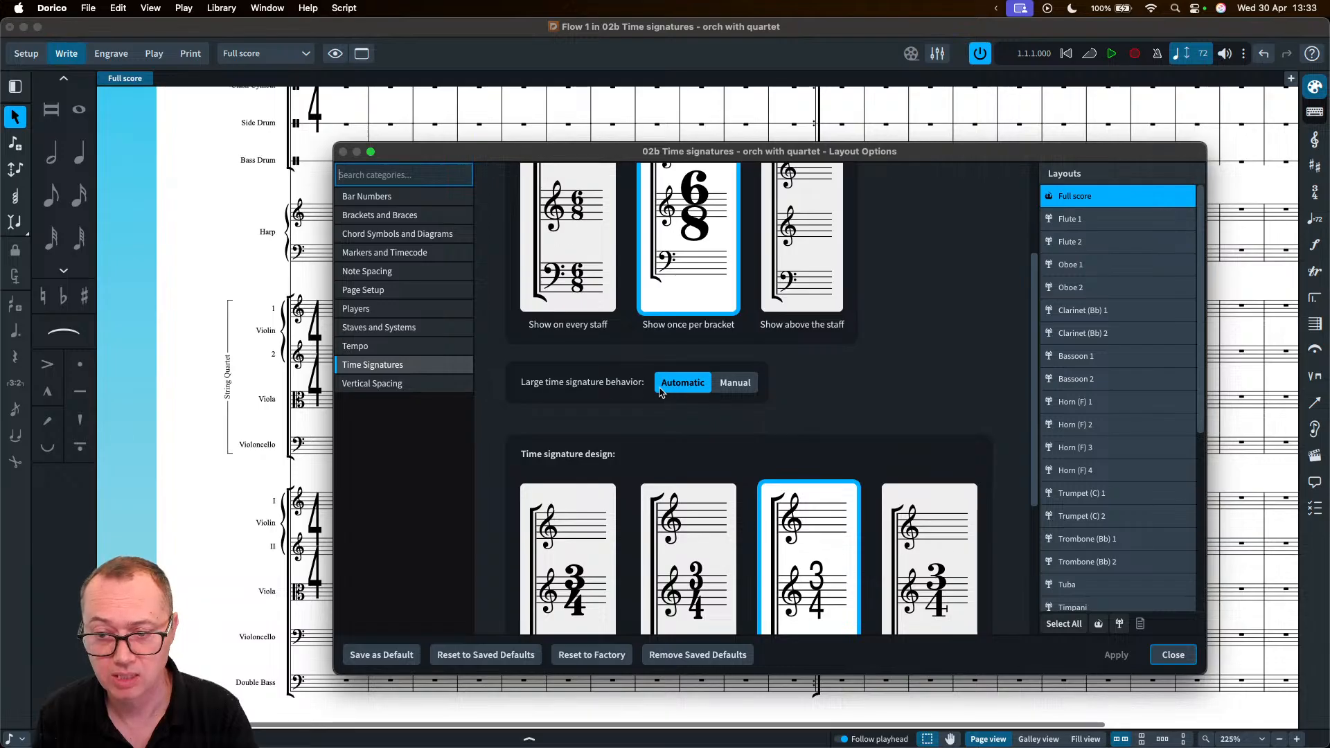
left_click(730, 388)
scroll(914, 374, "down", 3)
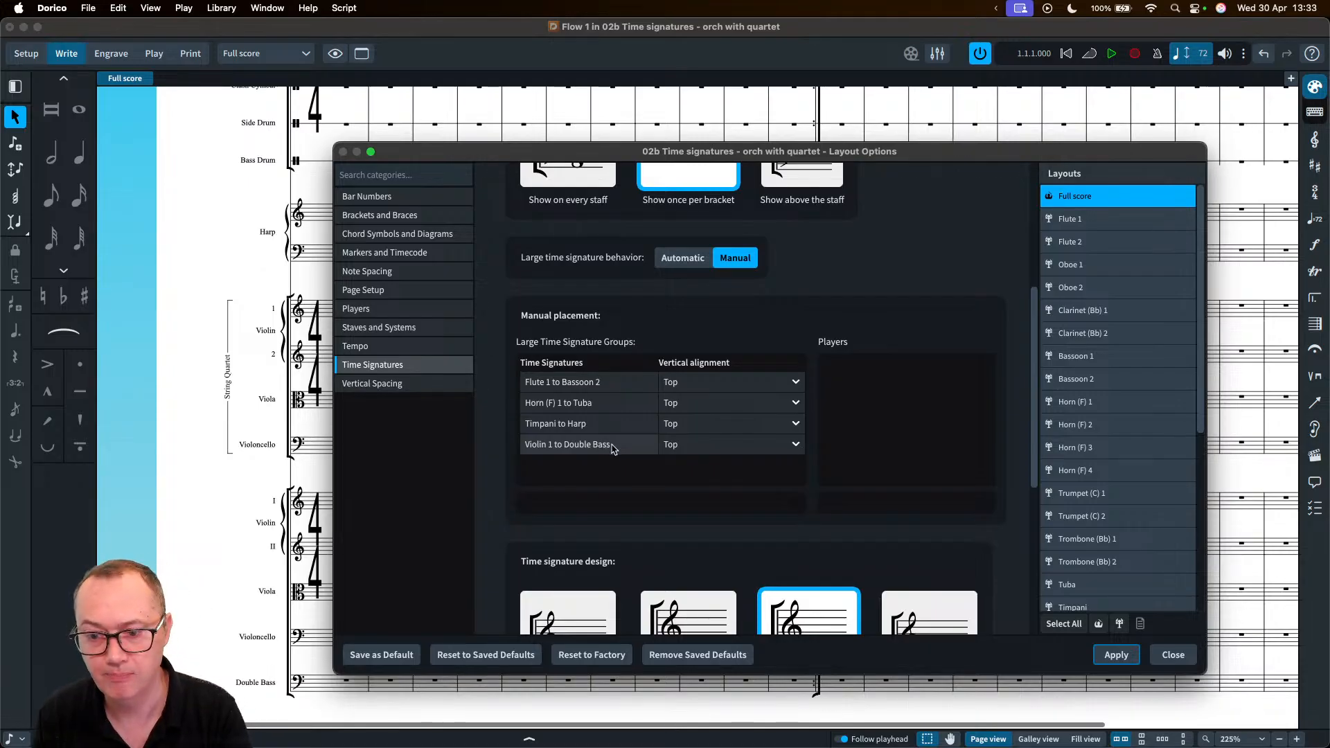
- Delete the Violin 1 to Double Bass time signature group and recreate it from all the ungrouped players
left_click(613, 449)
left_click(799, 504)
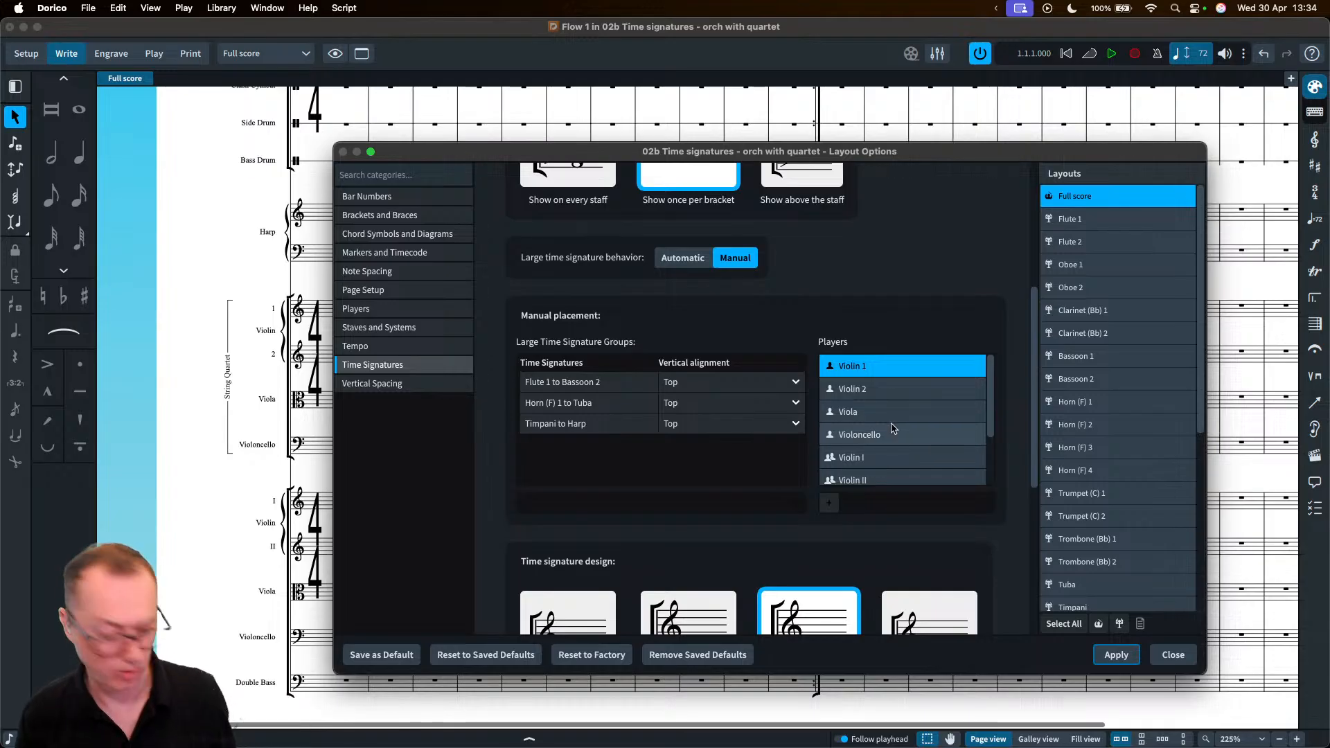
scroll(893, 426, "down", 5)
left_click(877, 350)
key("super+a")
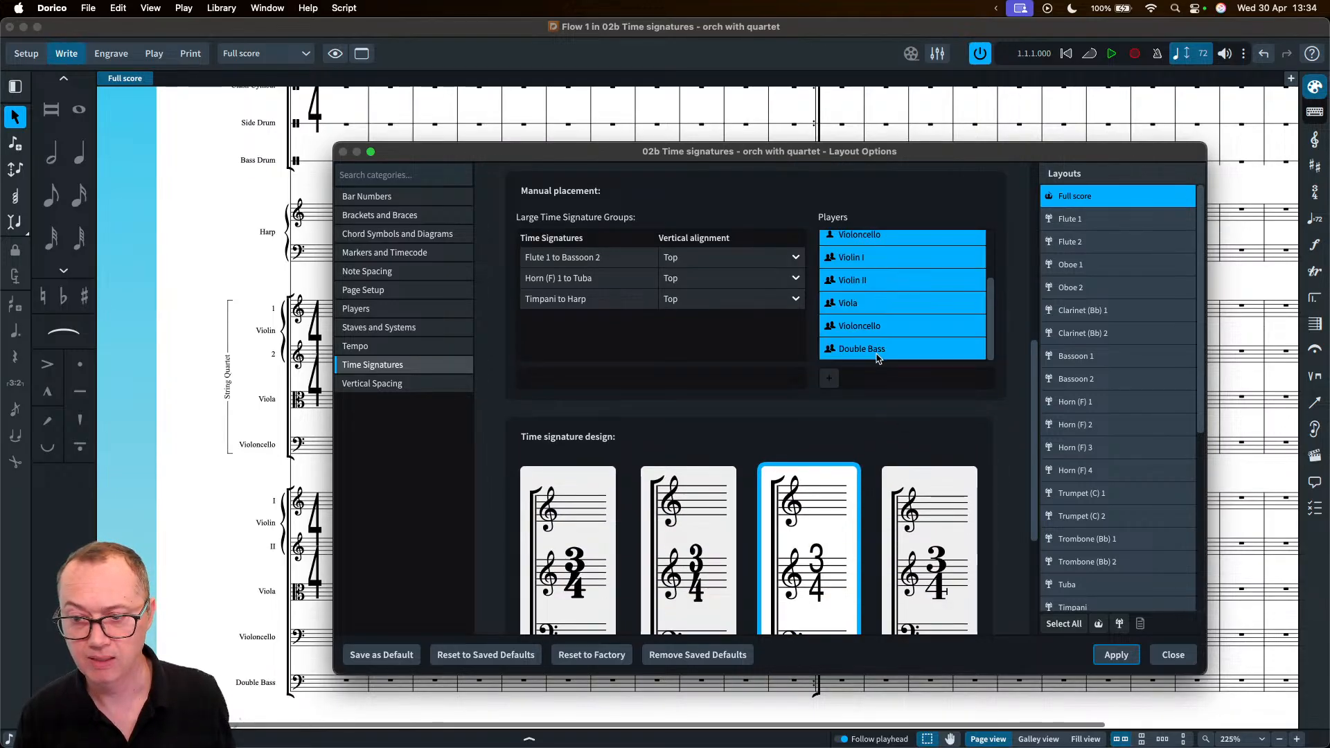
left_click(830, 378)
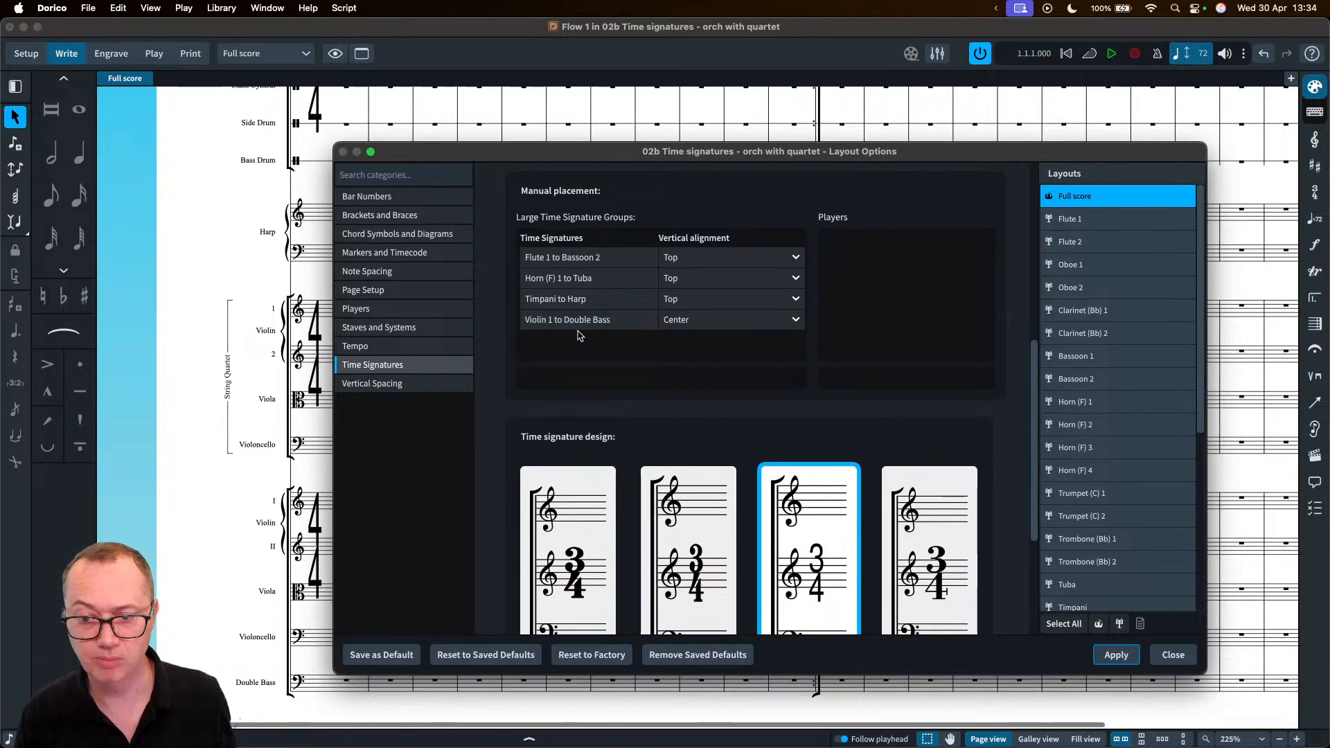
- Set the Violin 1 to Double Bass group's vertical alignment to Top and apply the layout options
left_click(734, 324)
left_click(682, 337)
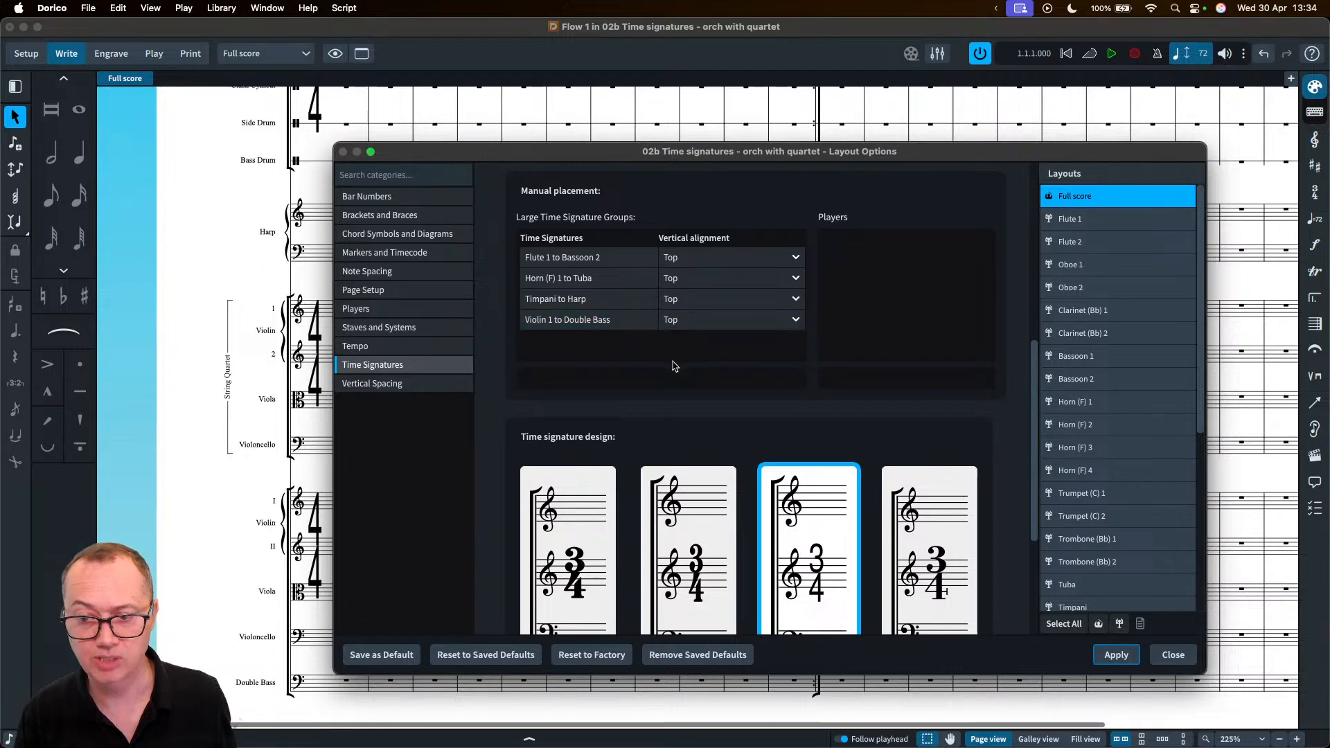
scroll(296, 349, "right", 2)
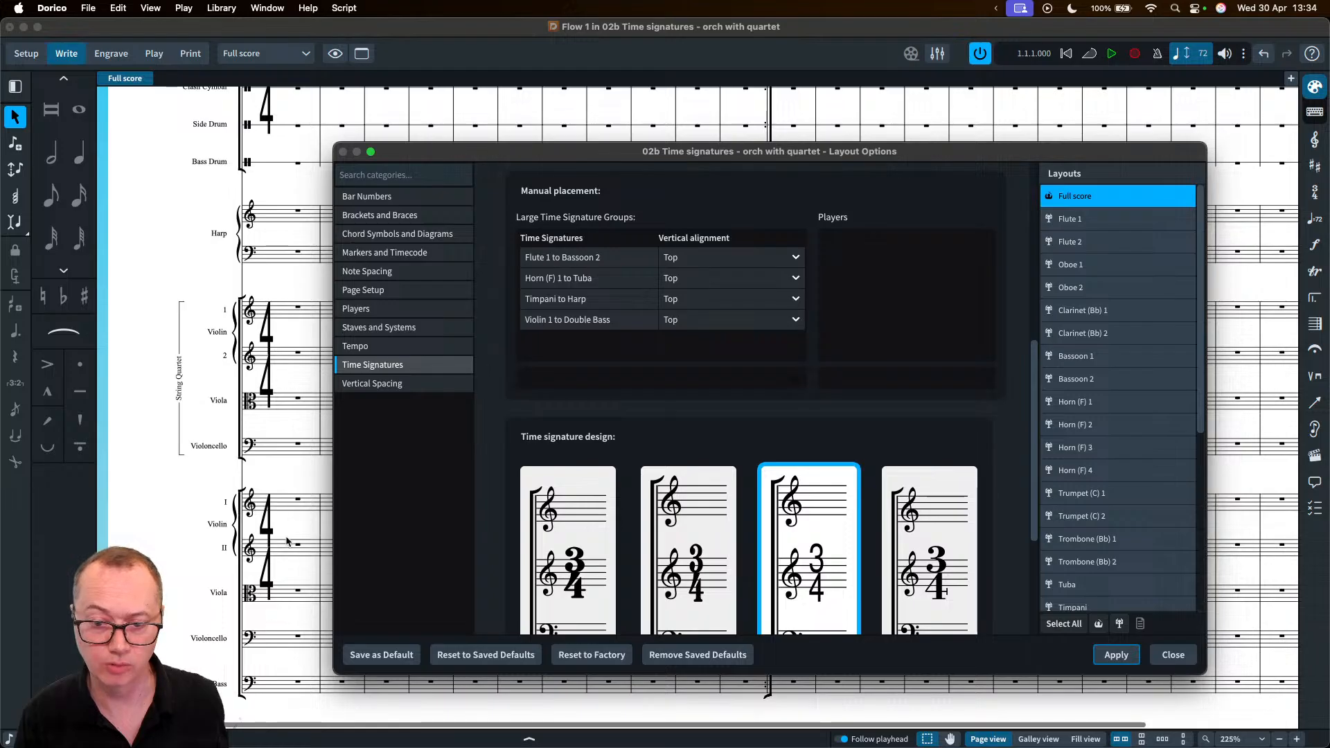
left_click(1113, 656)
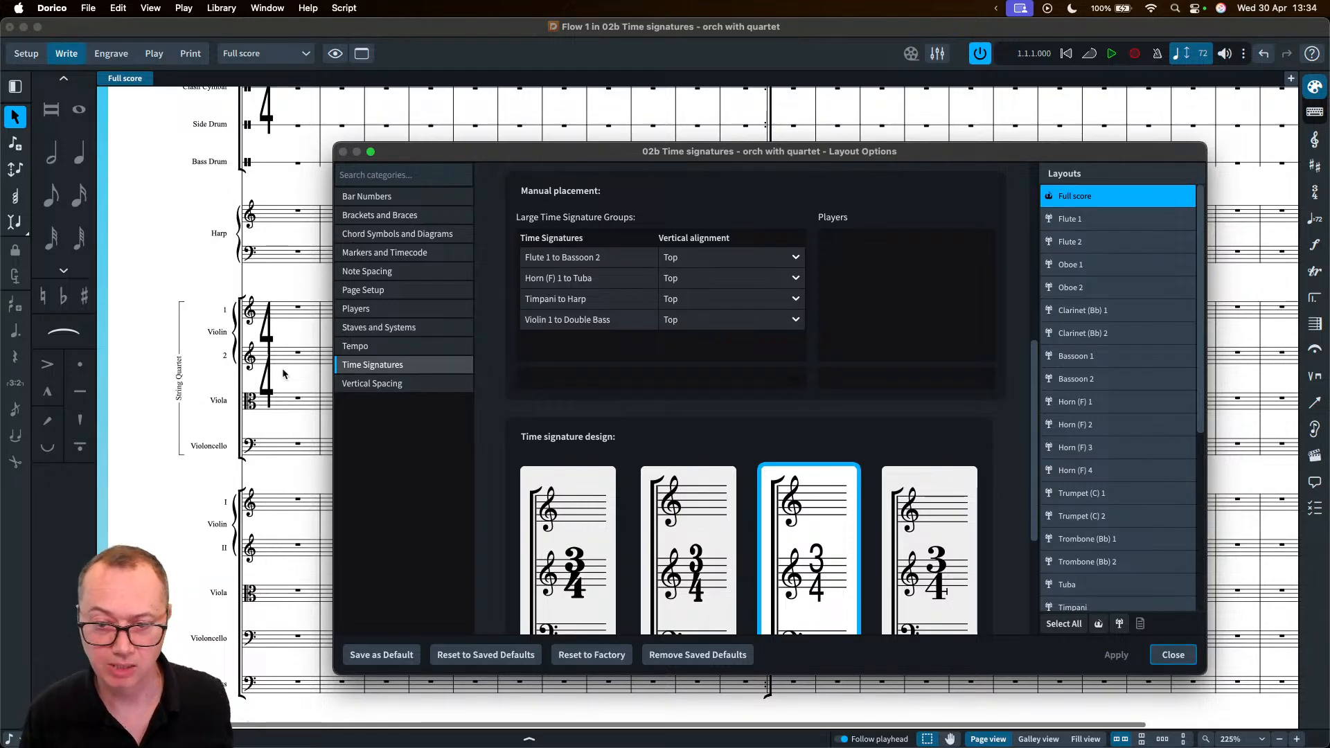
- Set the Violin 1 to Double Bass time signature group's vertical alignment to Center and apply it to the full score
scroll(284, 375, "down", 1)
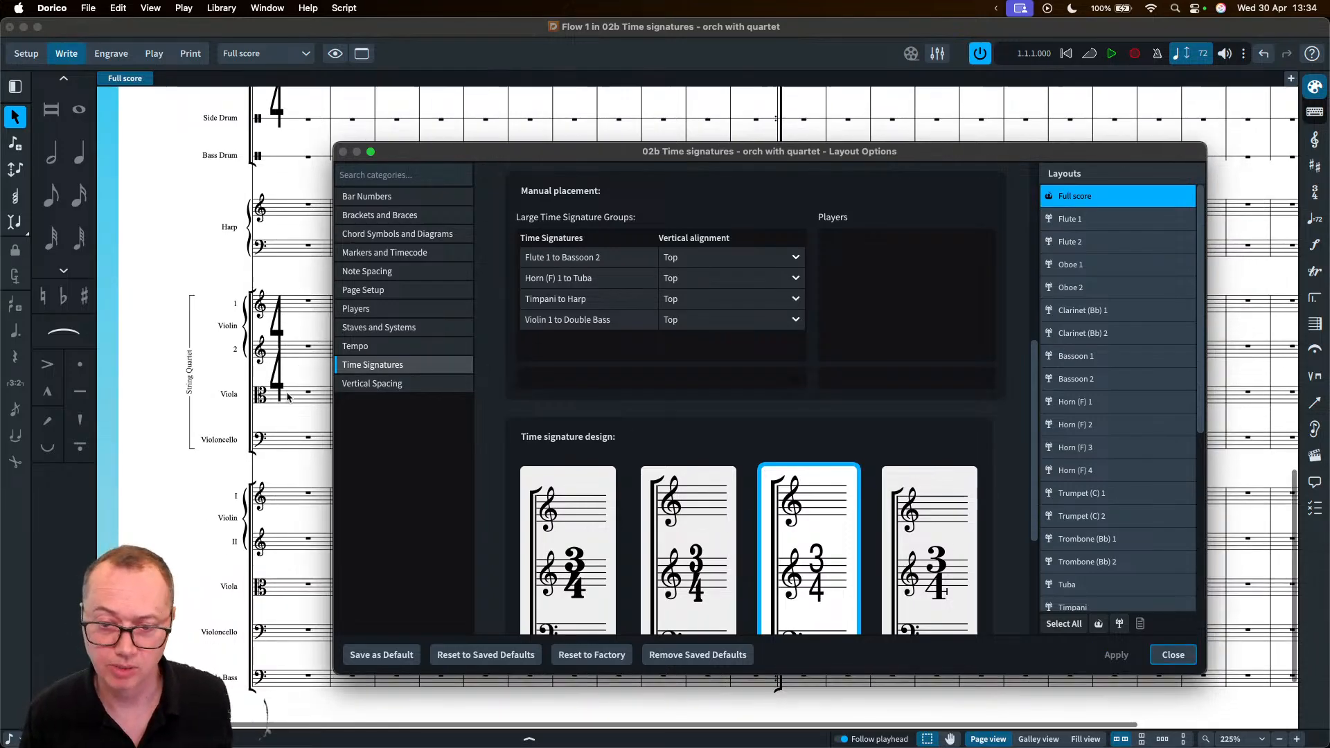
left_click(733, 327)
left_click(699, 326)
left_click(685, 350)
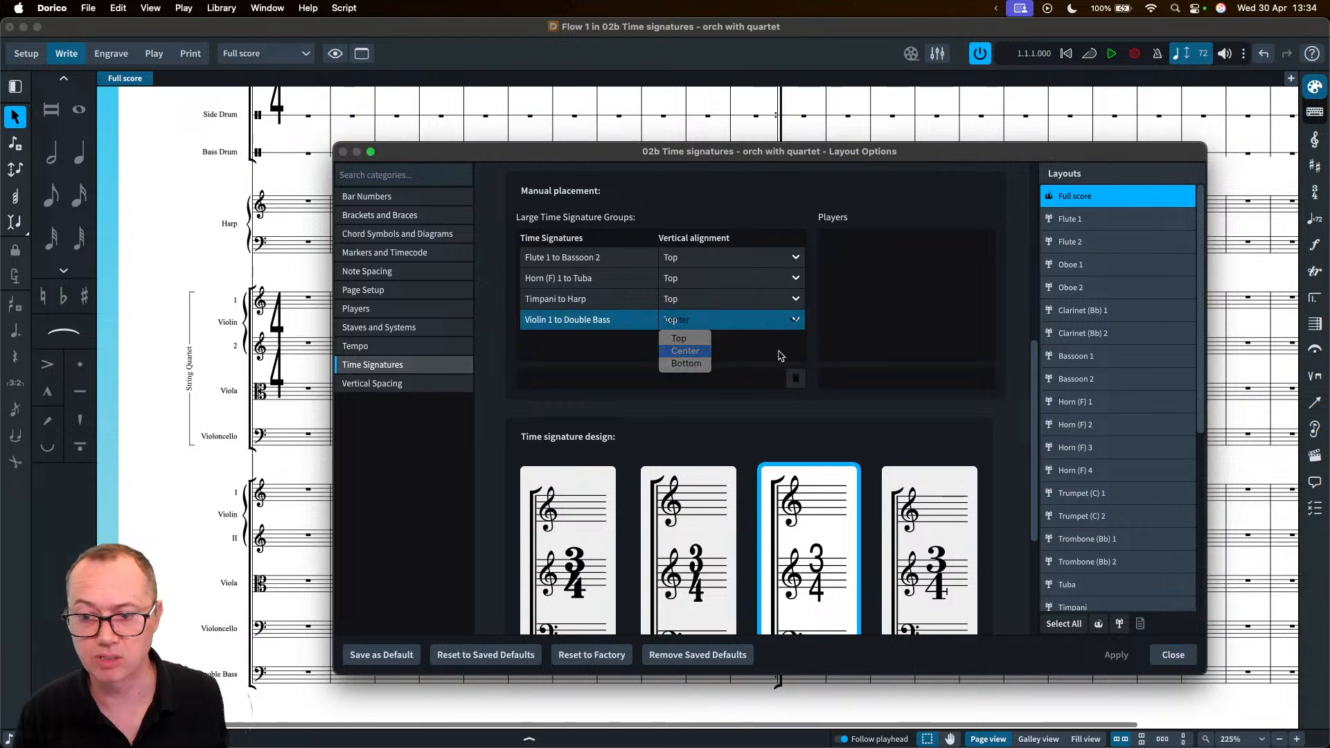
left_click(1136, 655)
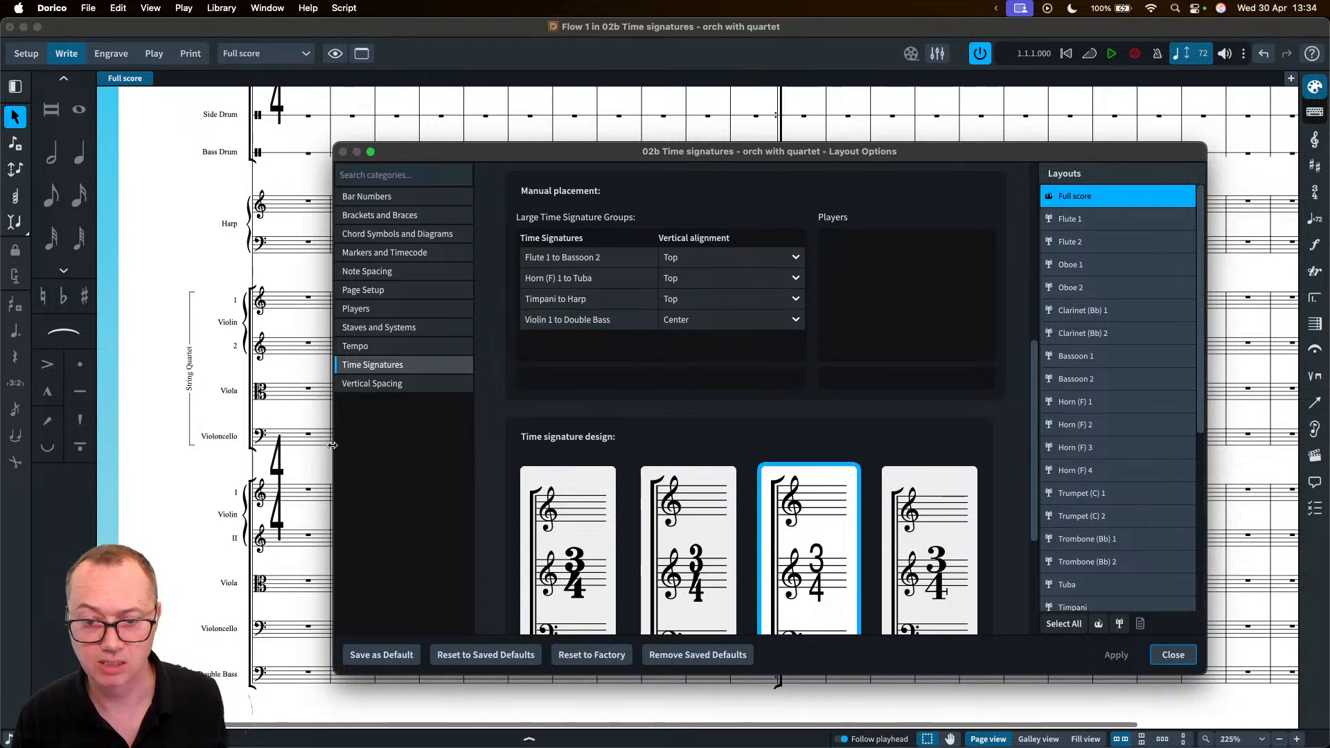
scroll(279, 385, "up", 5)
scroll(278, 416, "down", 5)
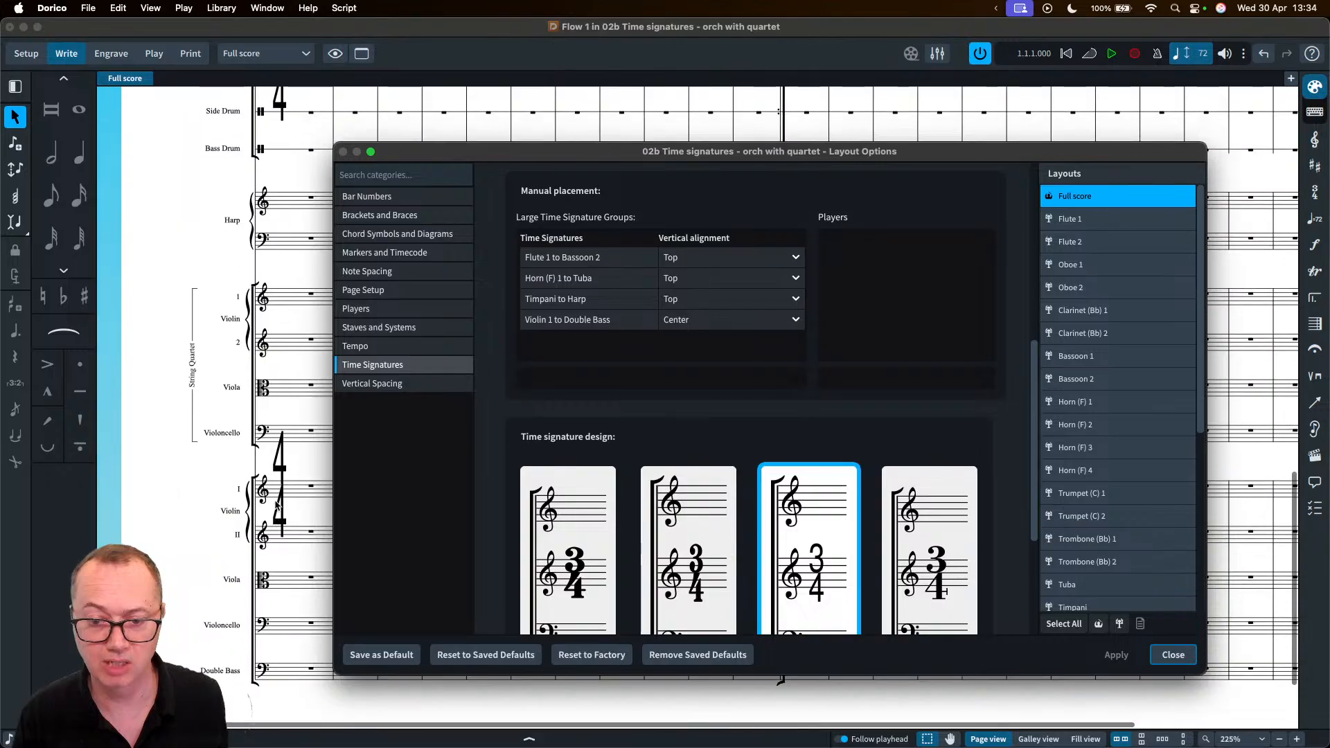
- Set the Violin 1 to Double Bass group's vertical alignment back to Top, apply it, and close Layout Options
left_click(699, 319)
left_click(698, 320)
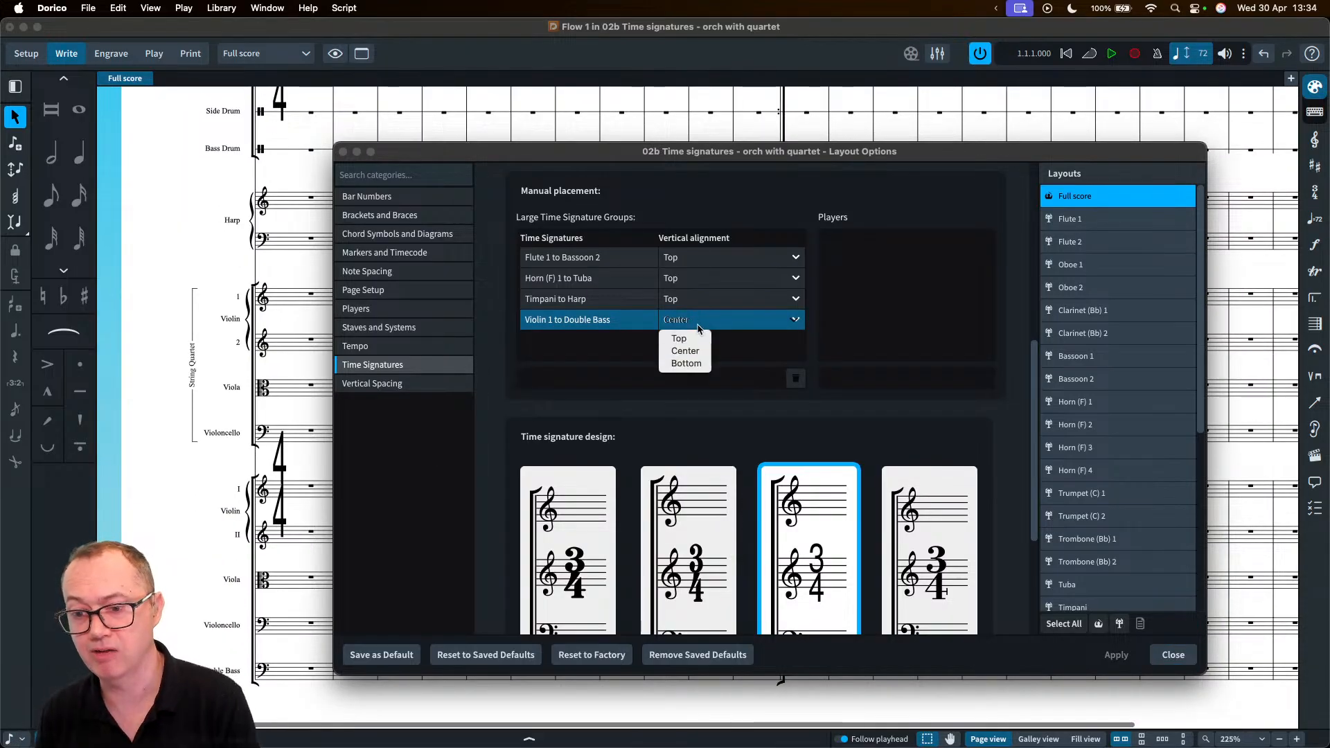
left_click(690, 337)
left_click(689, 327)
left_click(678, 338)
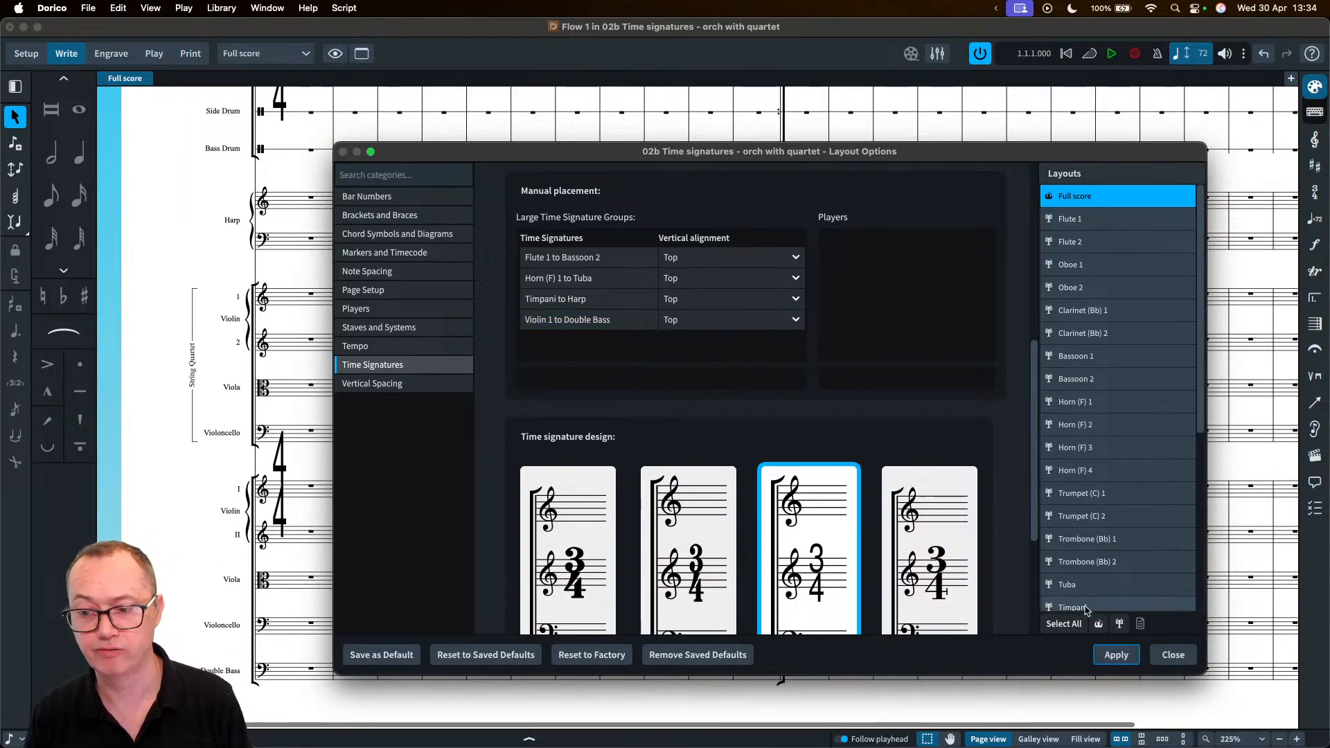
left_click(1120, 655)
left_click(1172, 655)
scroll(388, 360, "up", 3)
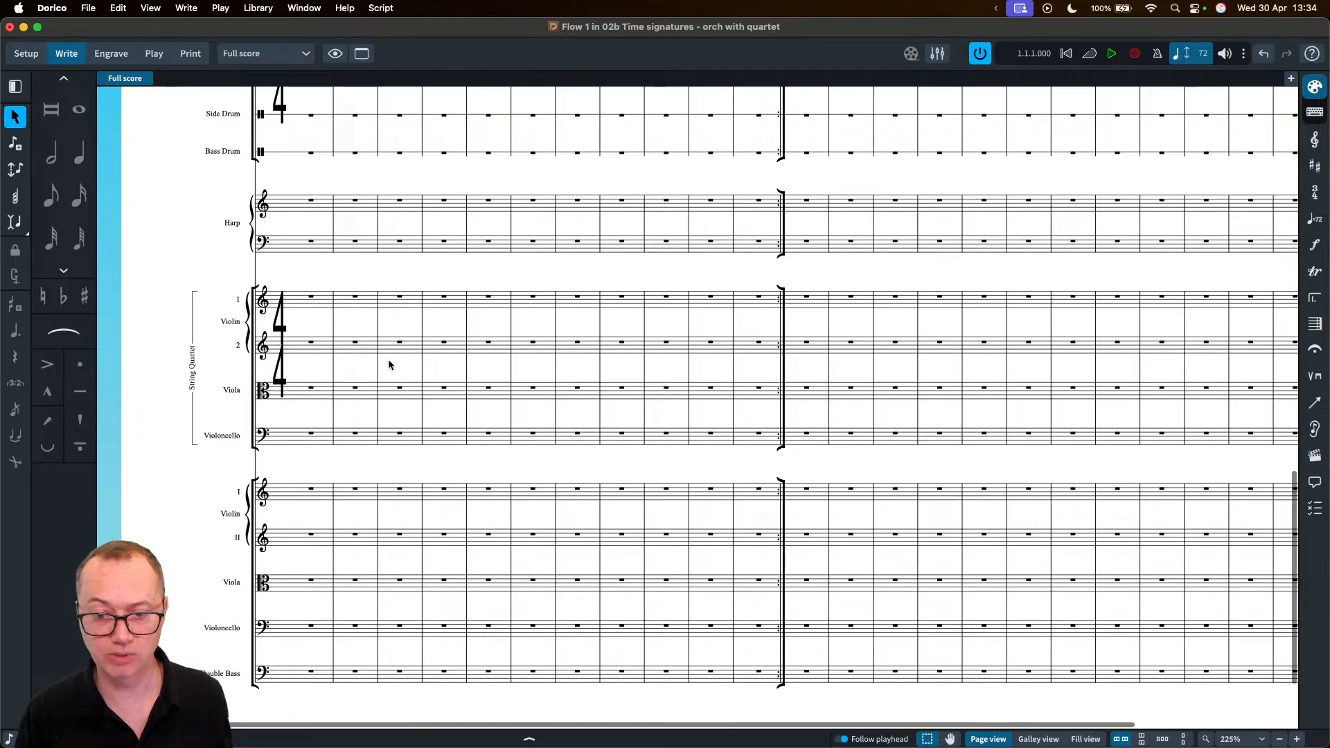
scroll(270, 357, "down", 2)
scroll(302, 327, "up", 4)
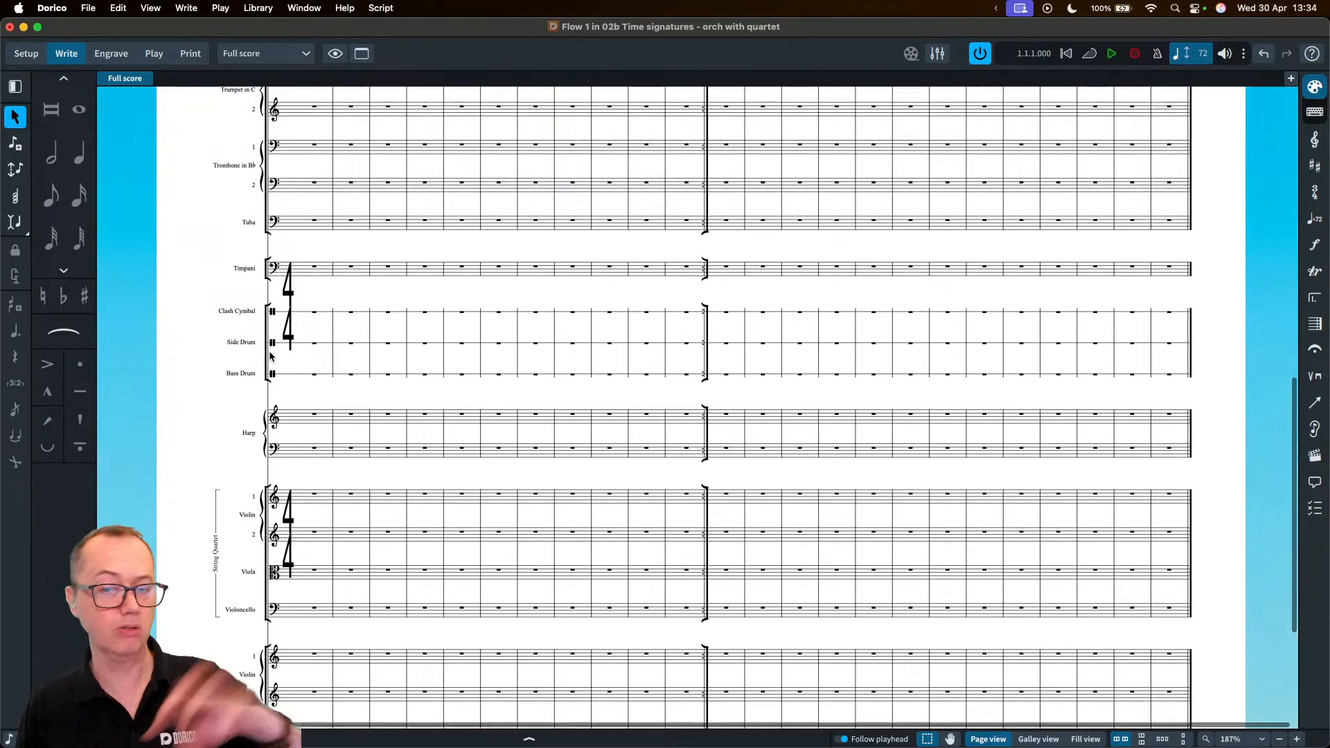
scroll(347, 260, "up", 10)
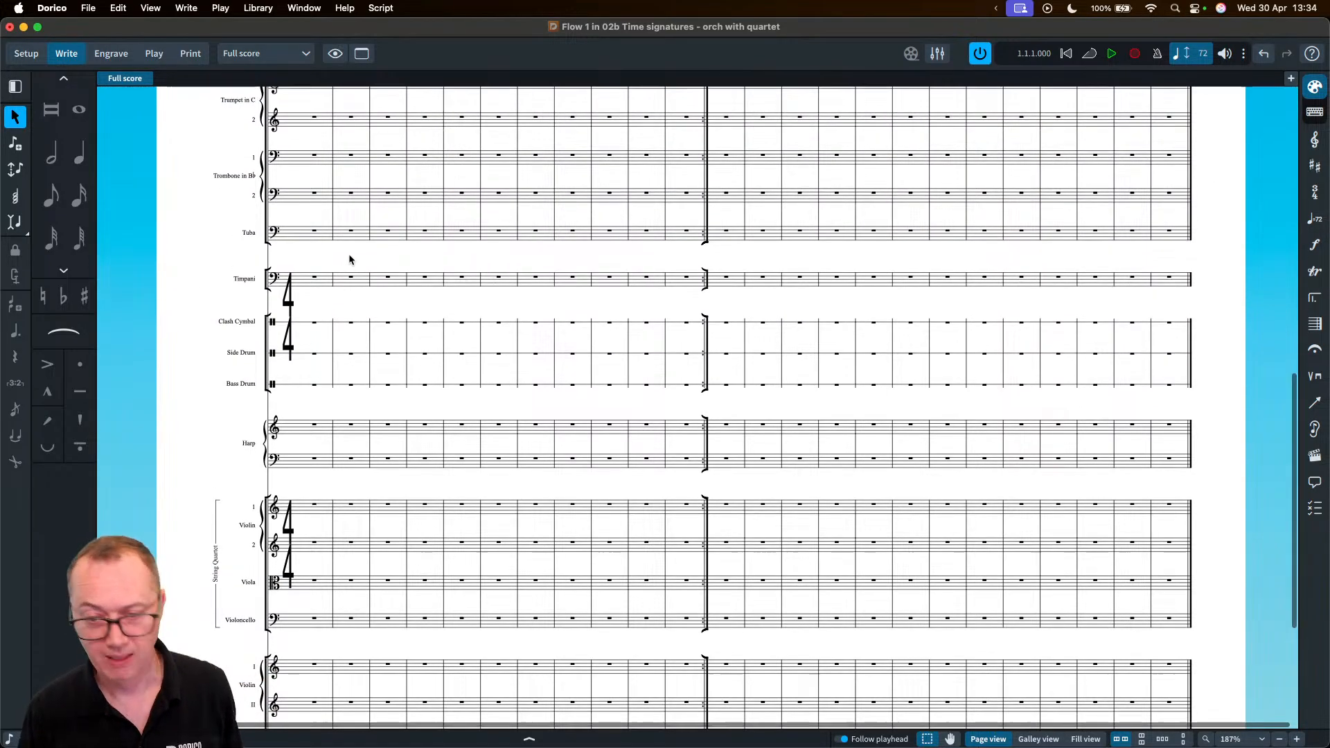
- Inspect the tempo mark, system text, rehearsal mark A and wavy line above the first flute staff, along with the available horizontal lines
scroll(348, 247, "up", 1)
scroll(349, 248, "up", 5)
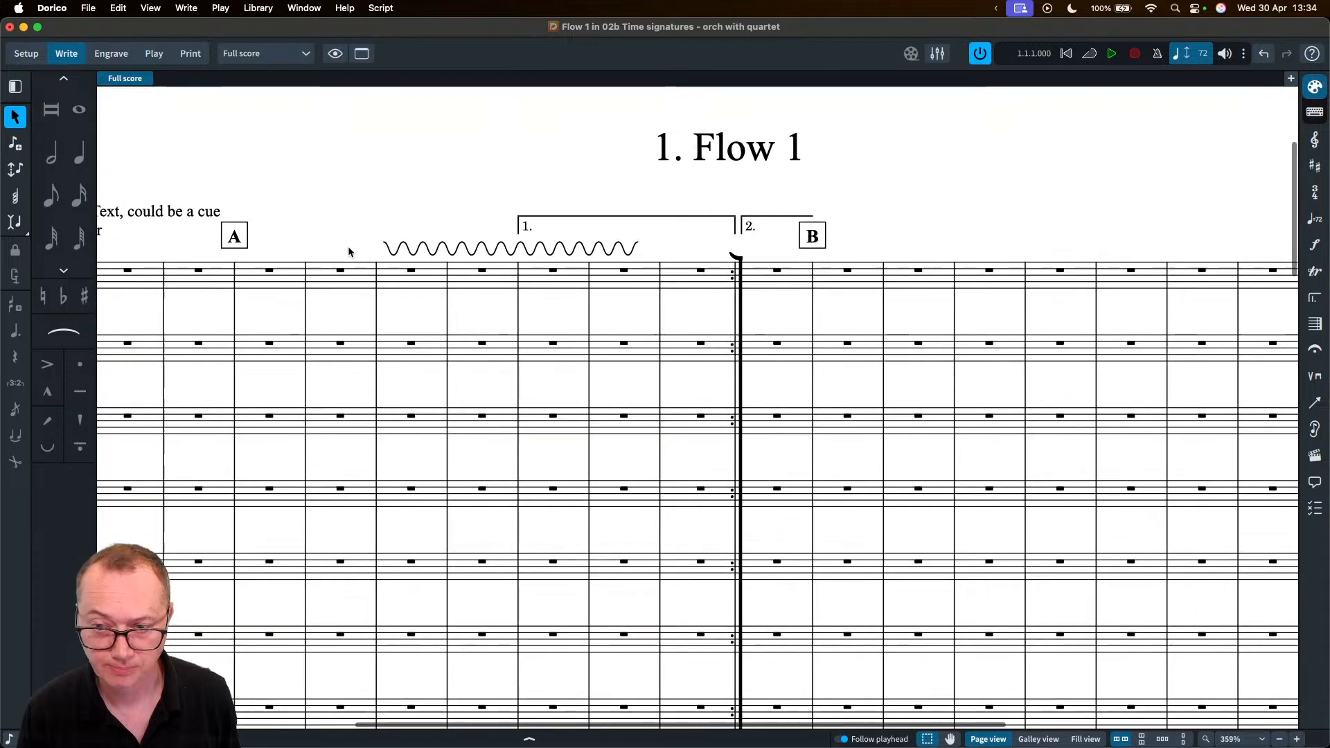
scroll(348, 249, "left", 4)
left_click(347, 248)
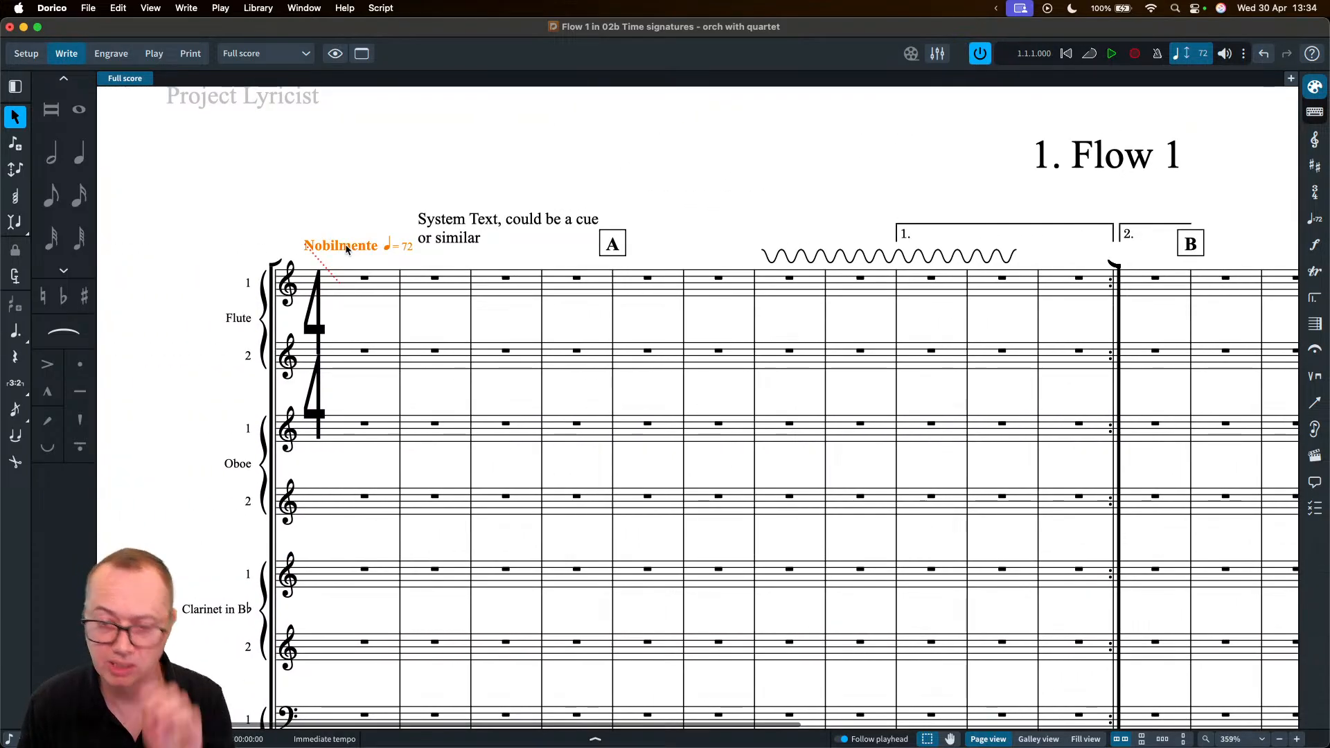
left_click(447, 223)
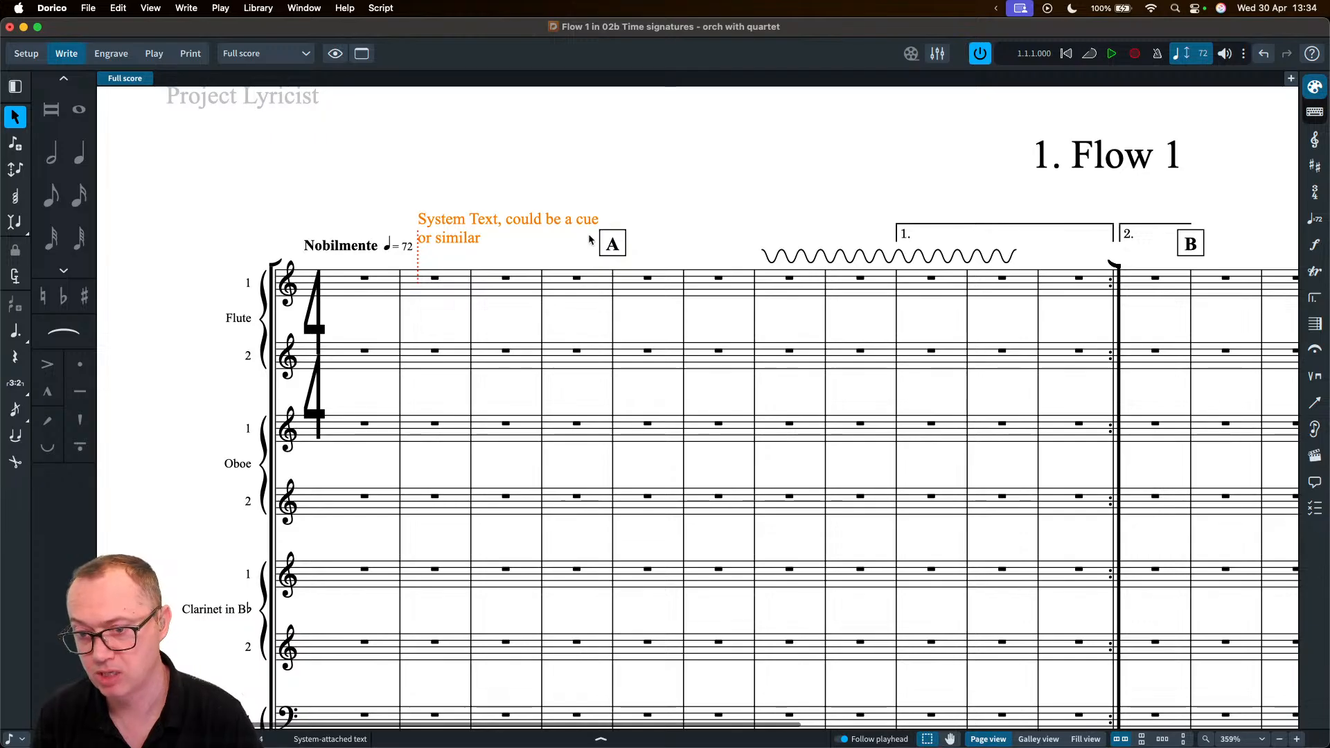
left_click(616, 247)
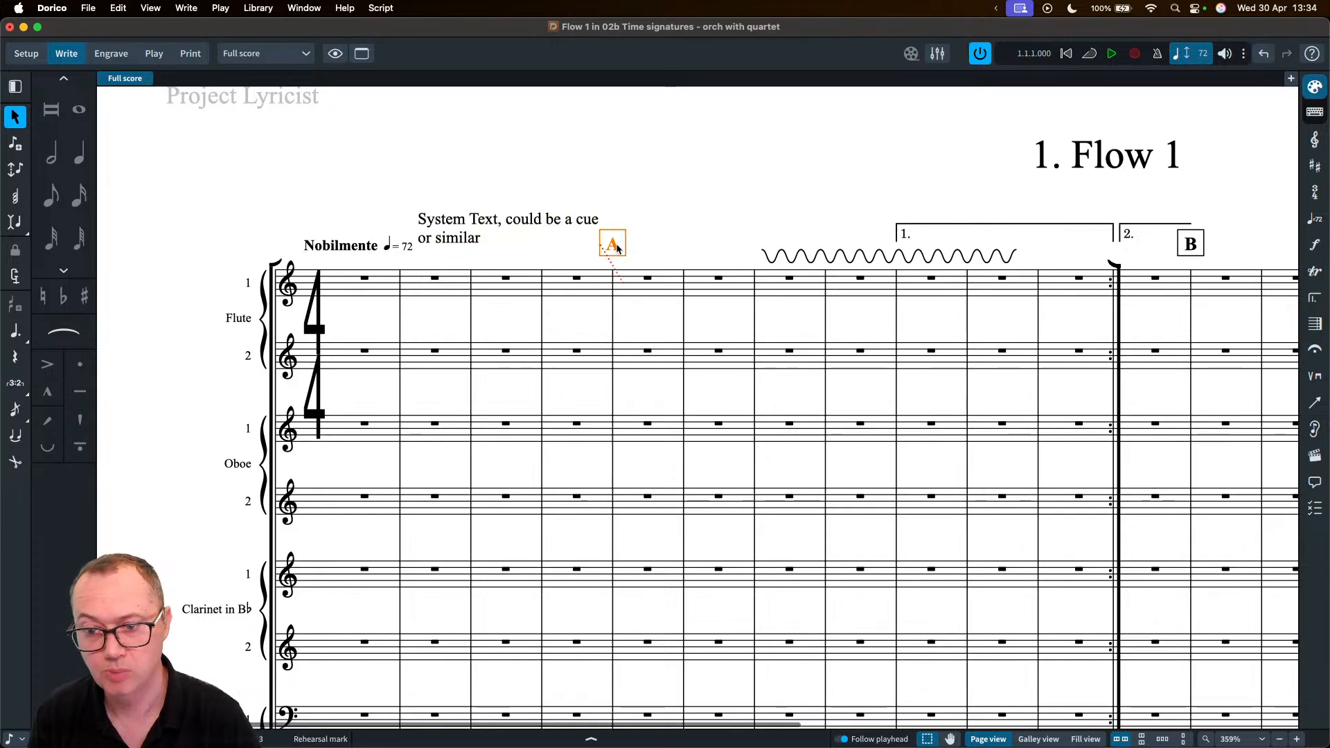
left_click(853, 257)
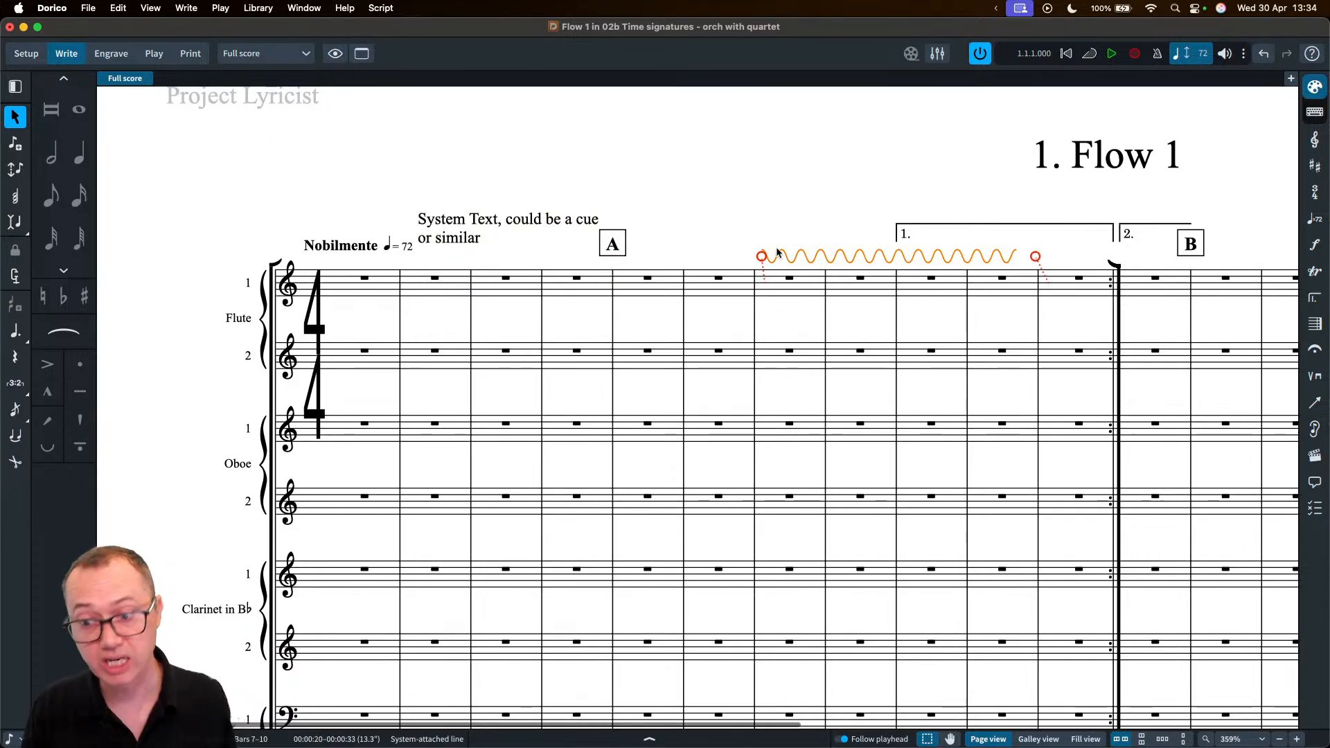
left_click(1313, 404)
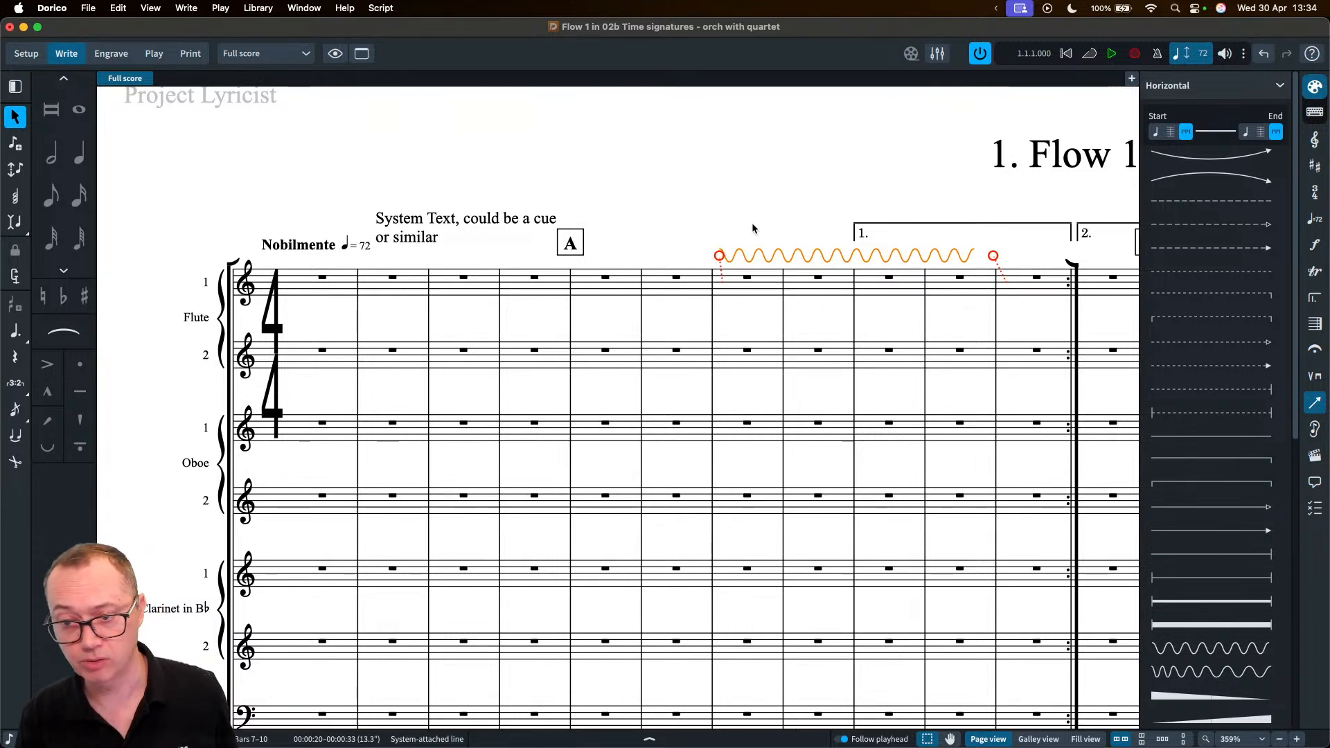
left_click(1313, 403)
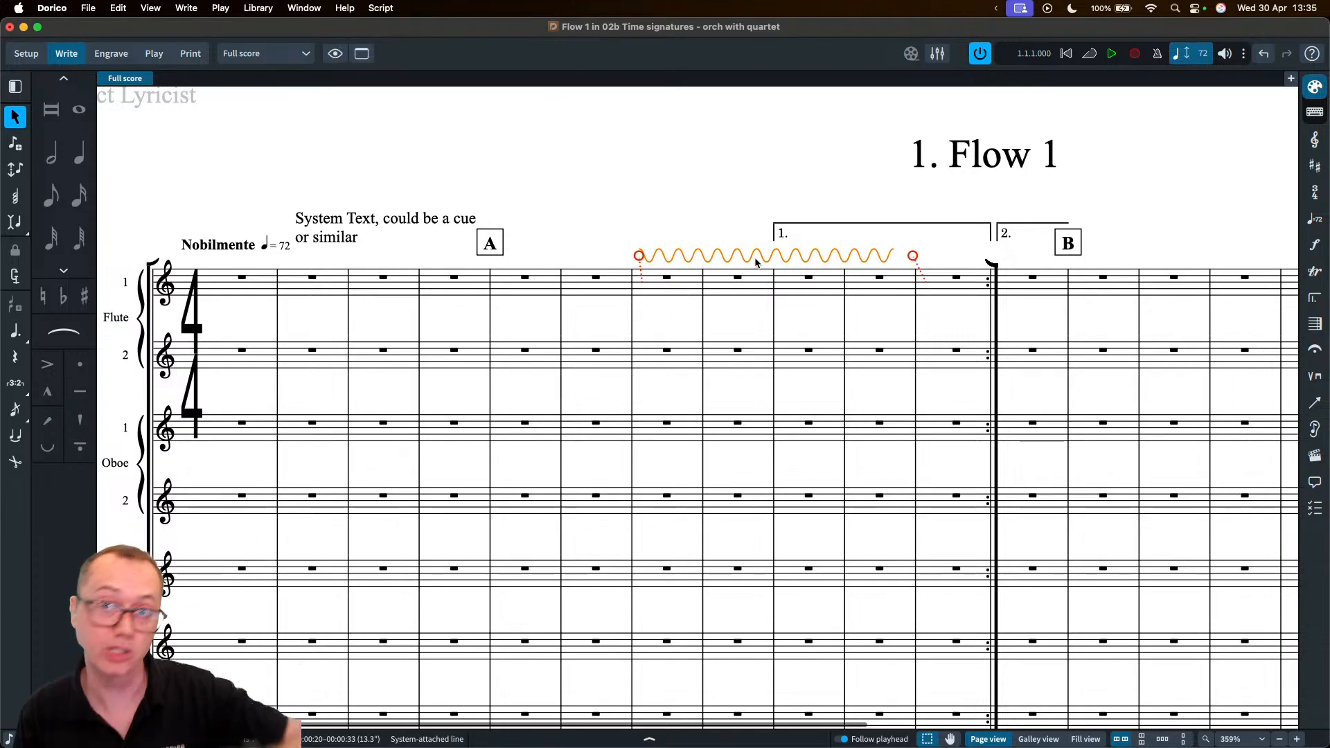
- Inspect the first and second repeat endings above the first flute staff
scroll(762, 236, "right", 3)
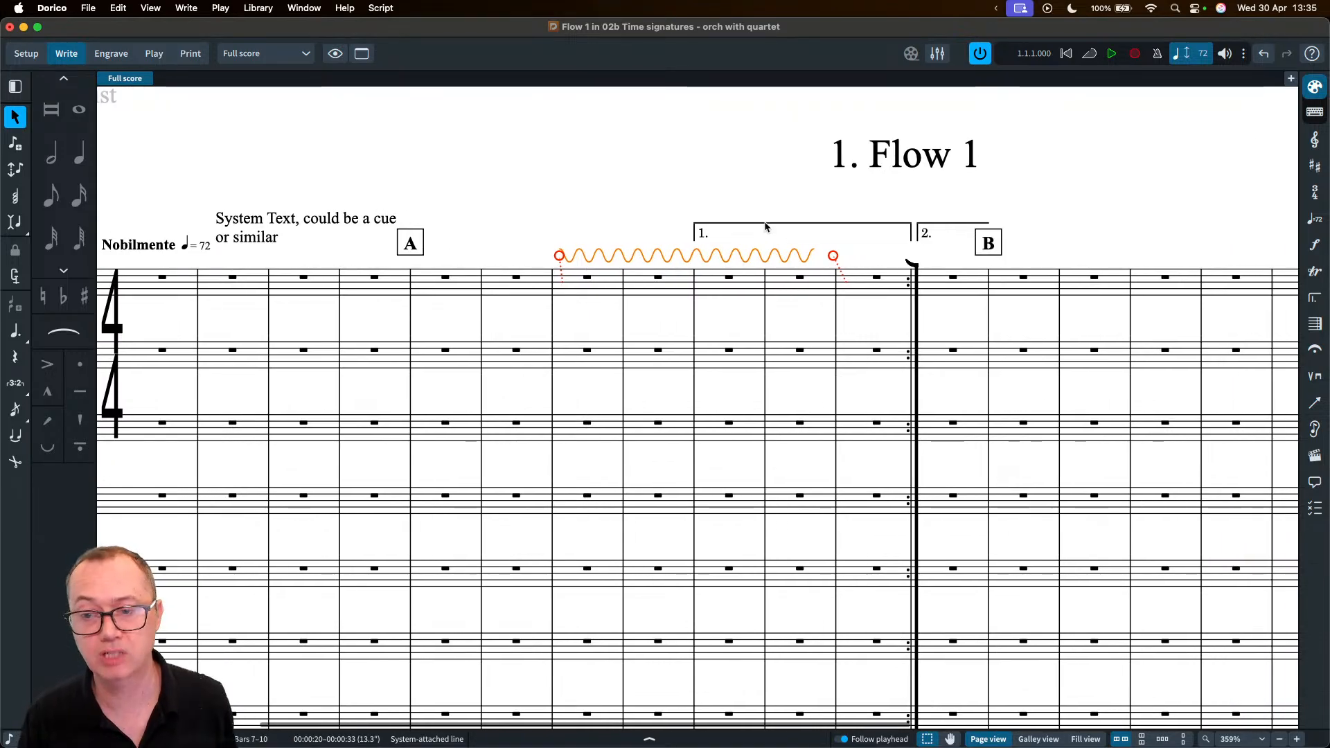
left_click(764, 222)
scroll(763, 221, "right", 4)
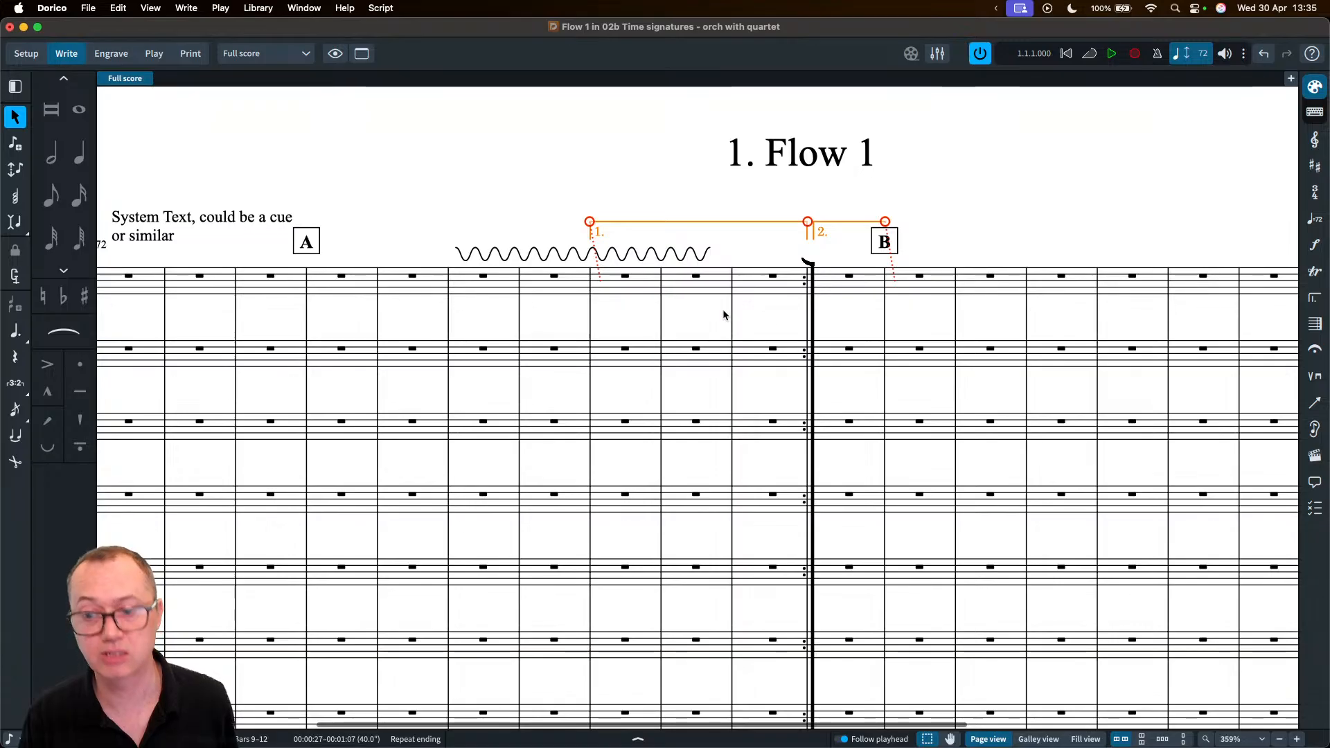
scroll(729, 309, "down", 2)
scroll(730, 308, "left", 2)
scroll(728, 306, "left", 2)
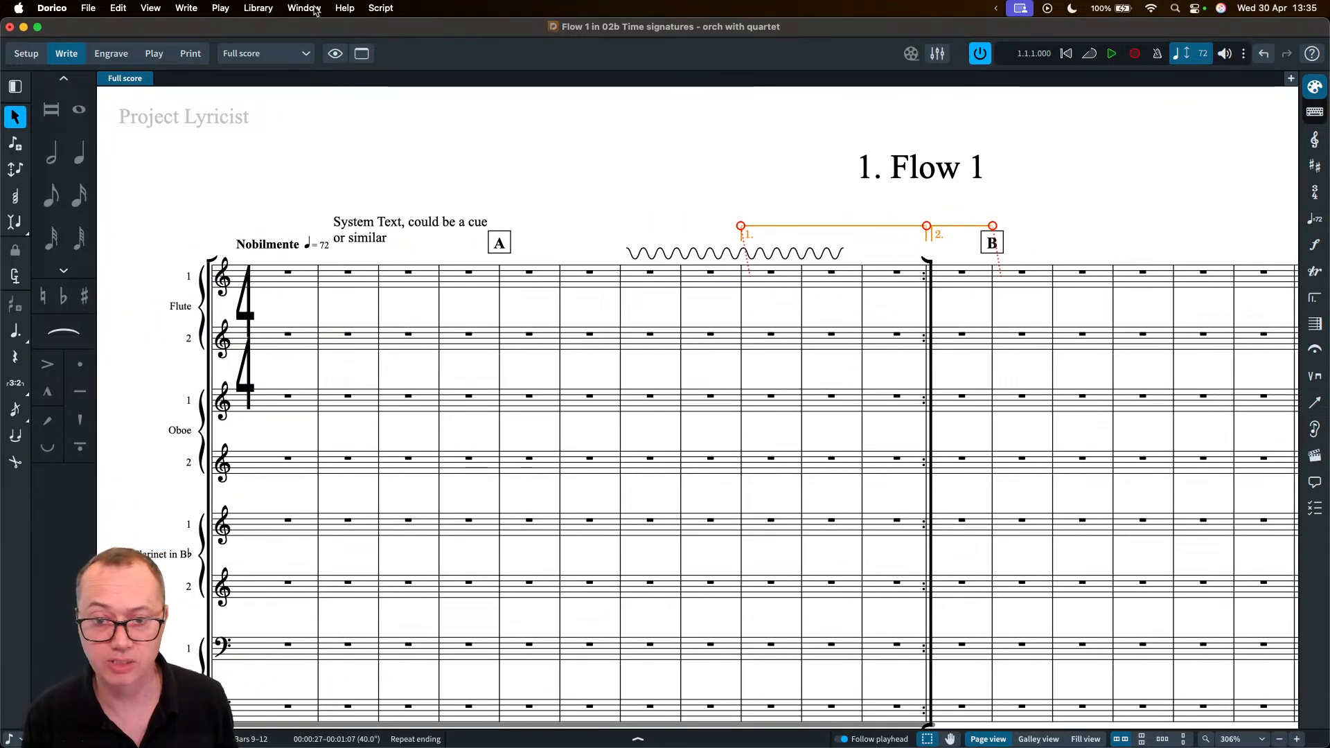
- Open the full score's Layout Options for system-attached items and set them to show above specific players
left_click(258, 8)
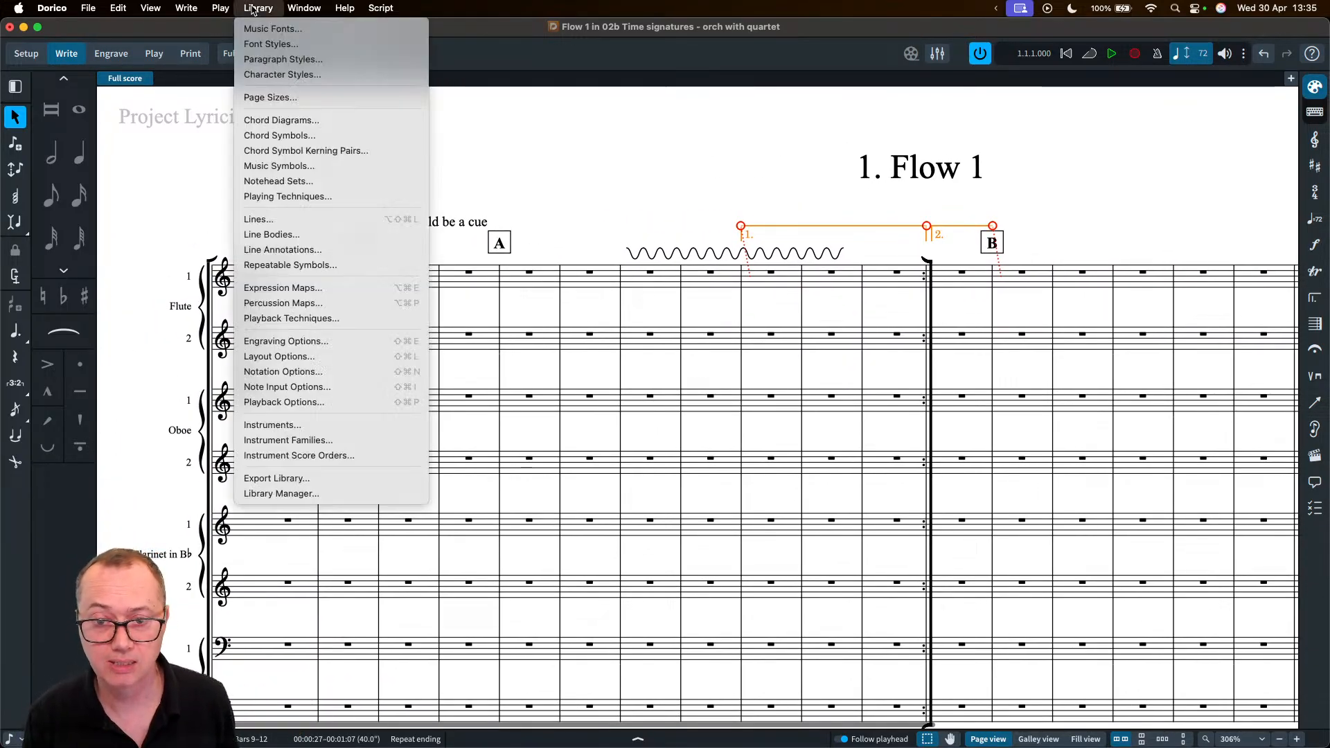
left_click(279, 356)
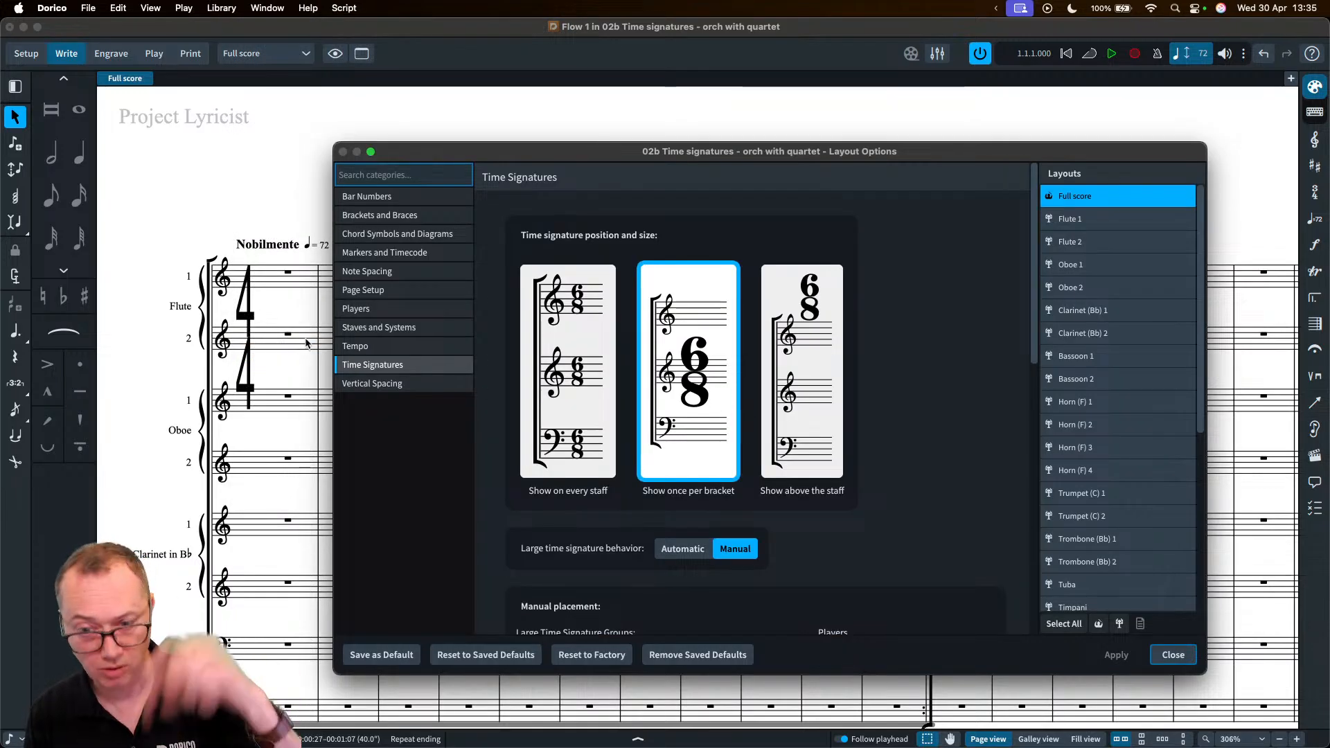
left_click(378, 327)
left_click(389, 440)
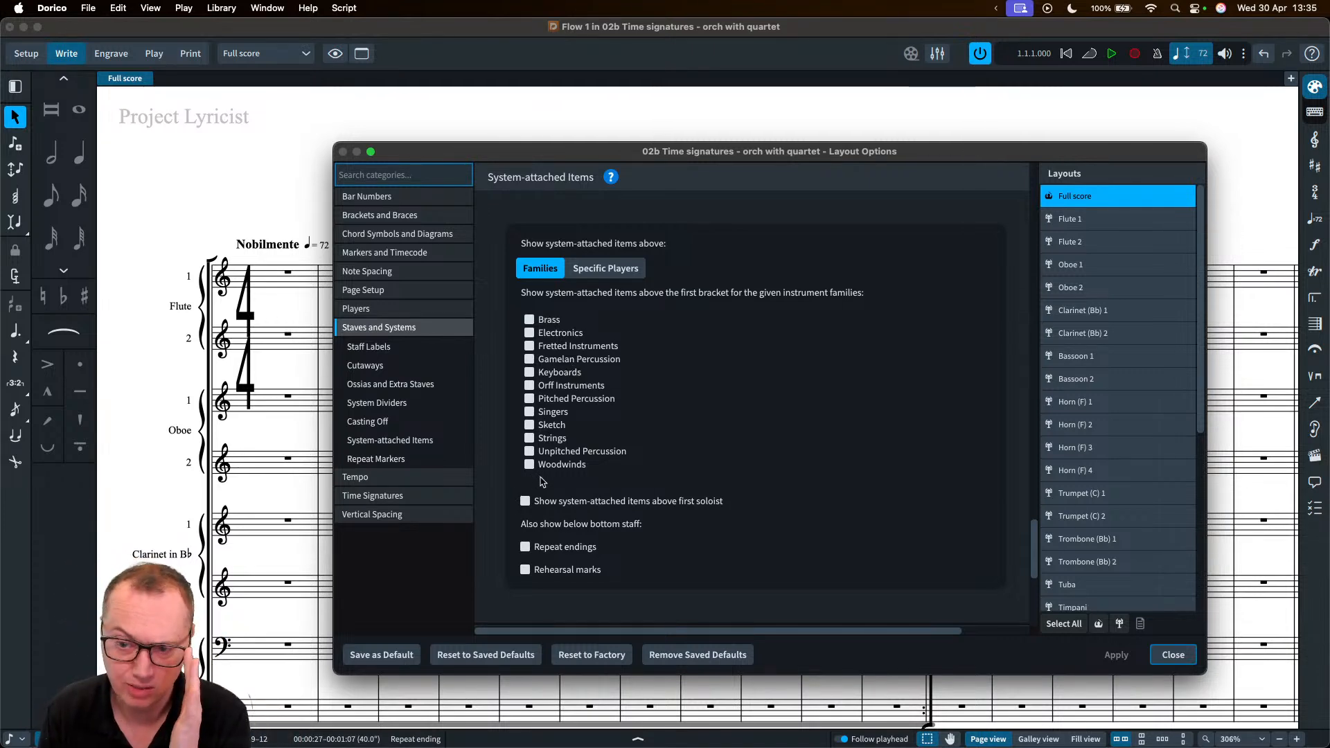
left_click(595, 272)
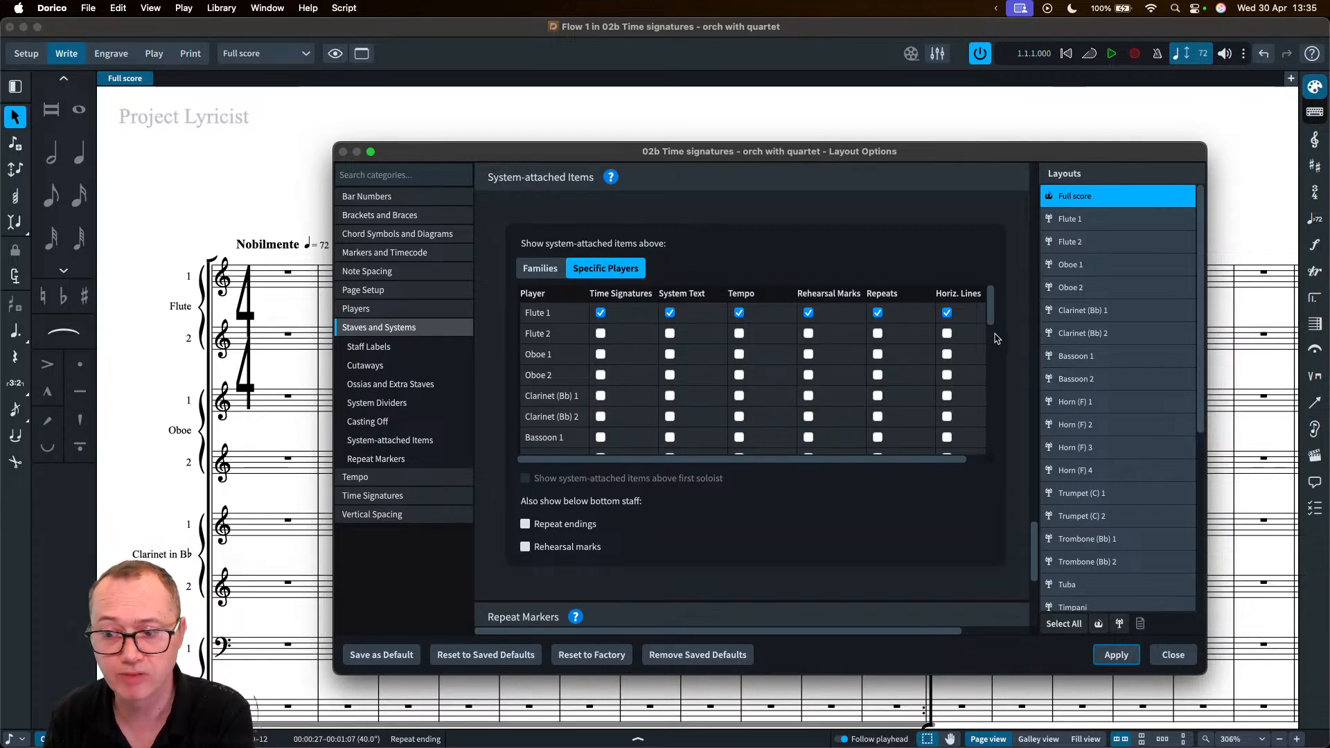
- Show time signatures, tempo and repeats above Horn (F) 1, and horizontal lines above the Tuba
scroll(990, 324, "down", 2)
mouse_move(990, 324)
left_mouse_down()
mouse_move(993, 398)
mouse_move(989, 308)
mouse_move(988, 330)
left_mouse_up()
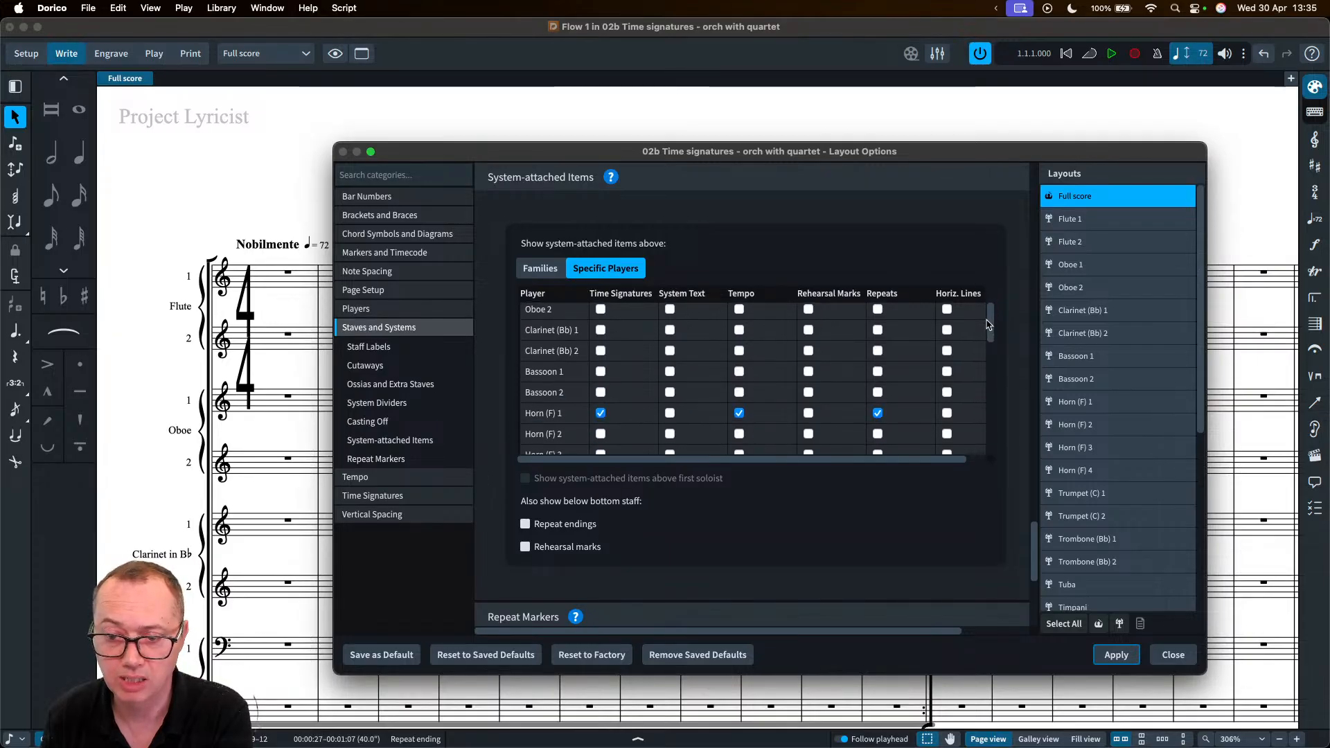
scroll(961, 398, "down", 5)
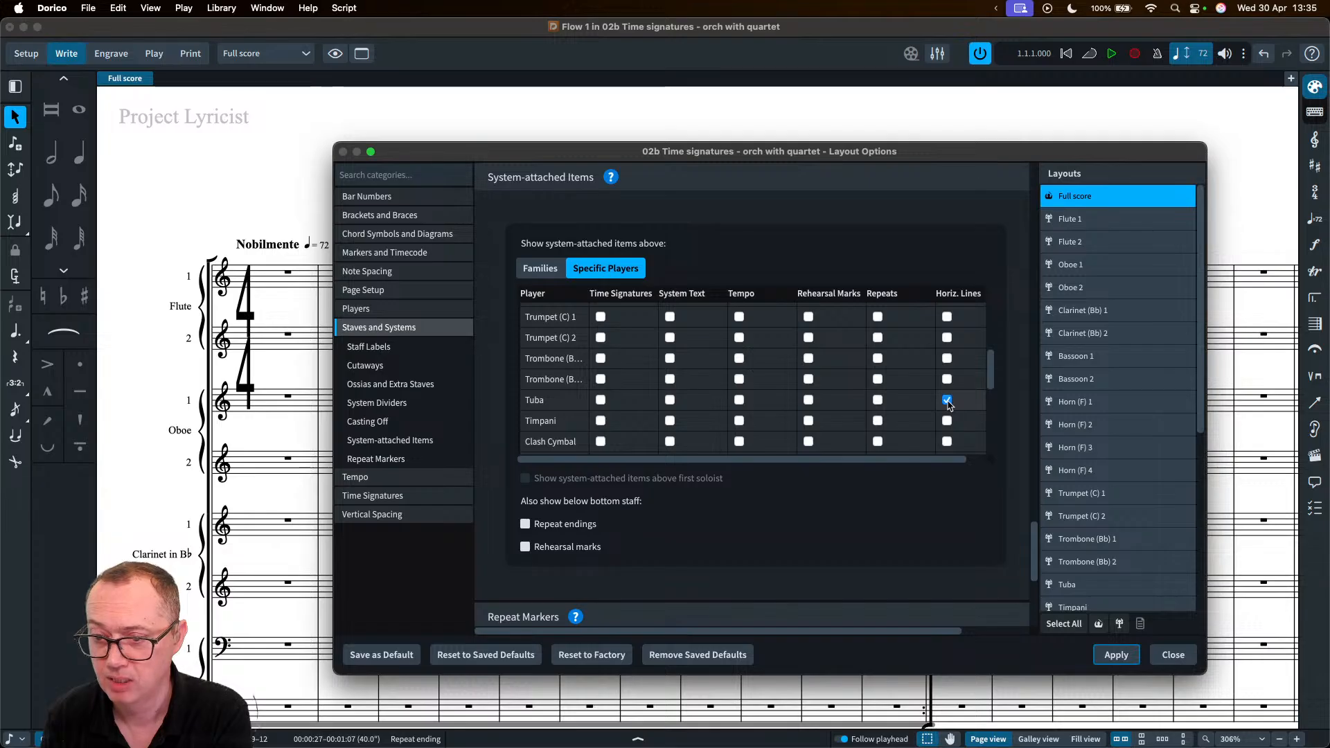
left_click(947, 400)
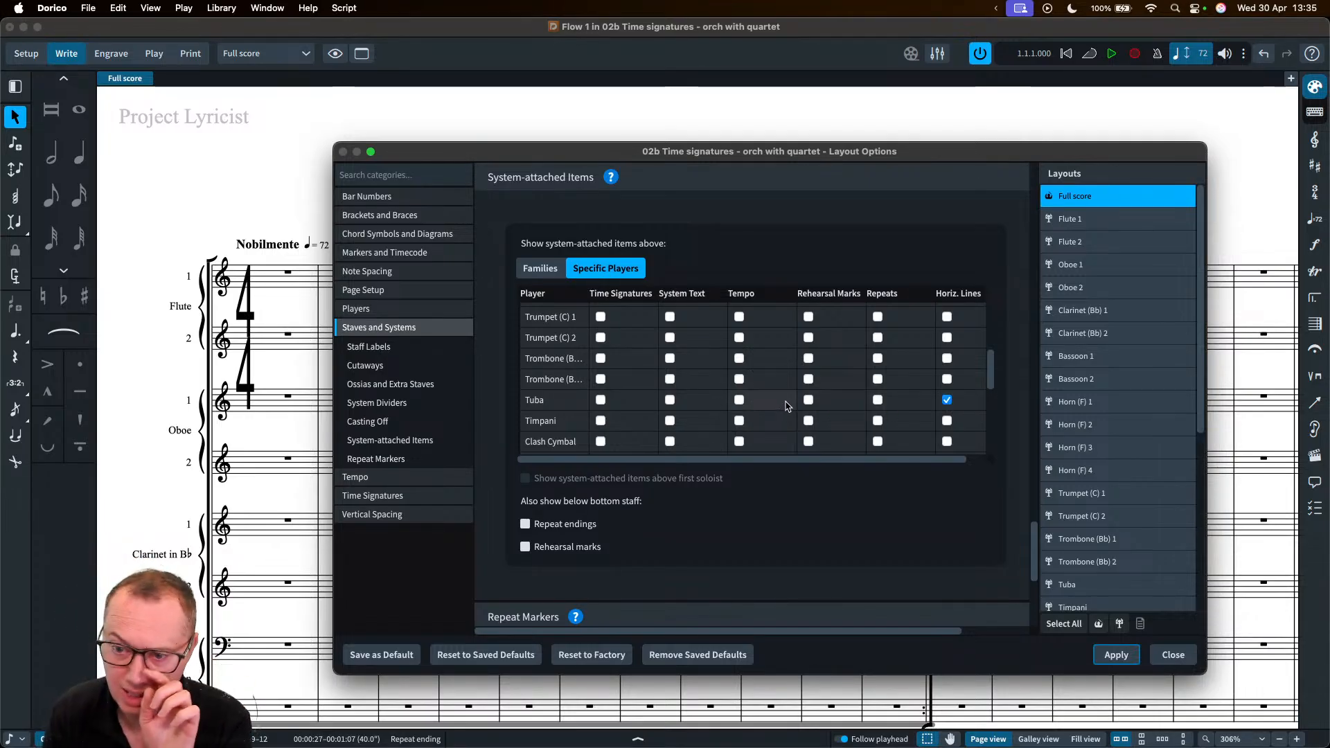
- Show time signatures, tempo, rehearsal marks and repeats above the string quartet's Violin 1
scroll(790, 407, "down", 3)
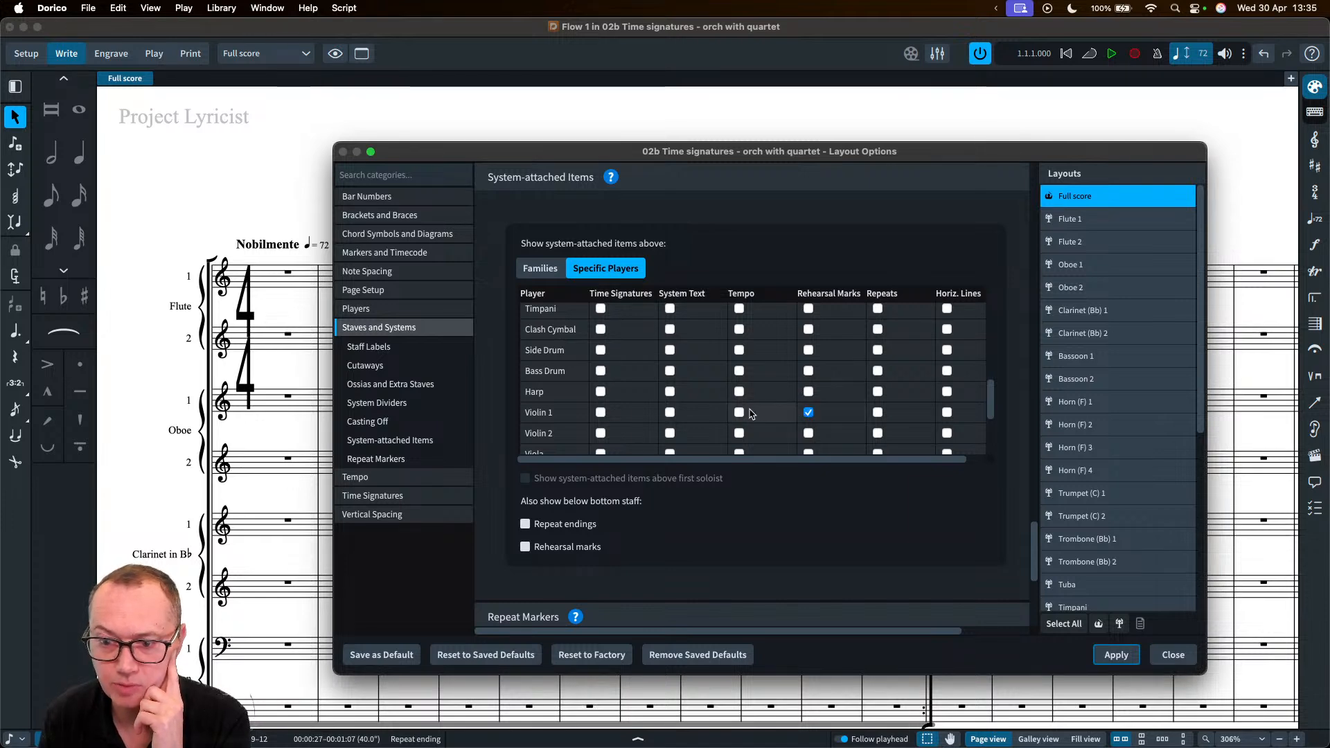
left_click(738, 414)
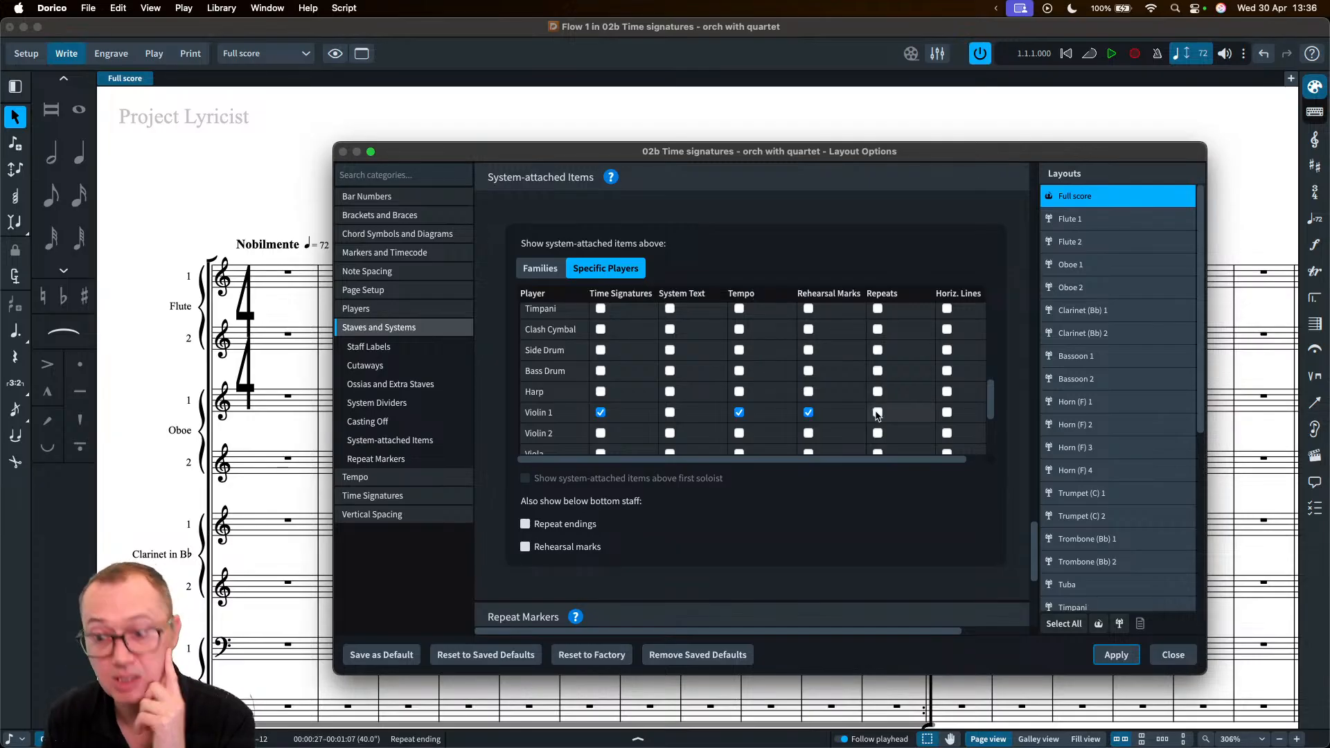
scroll(834, 416, "down", 5)
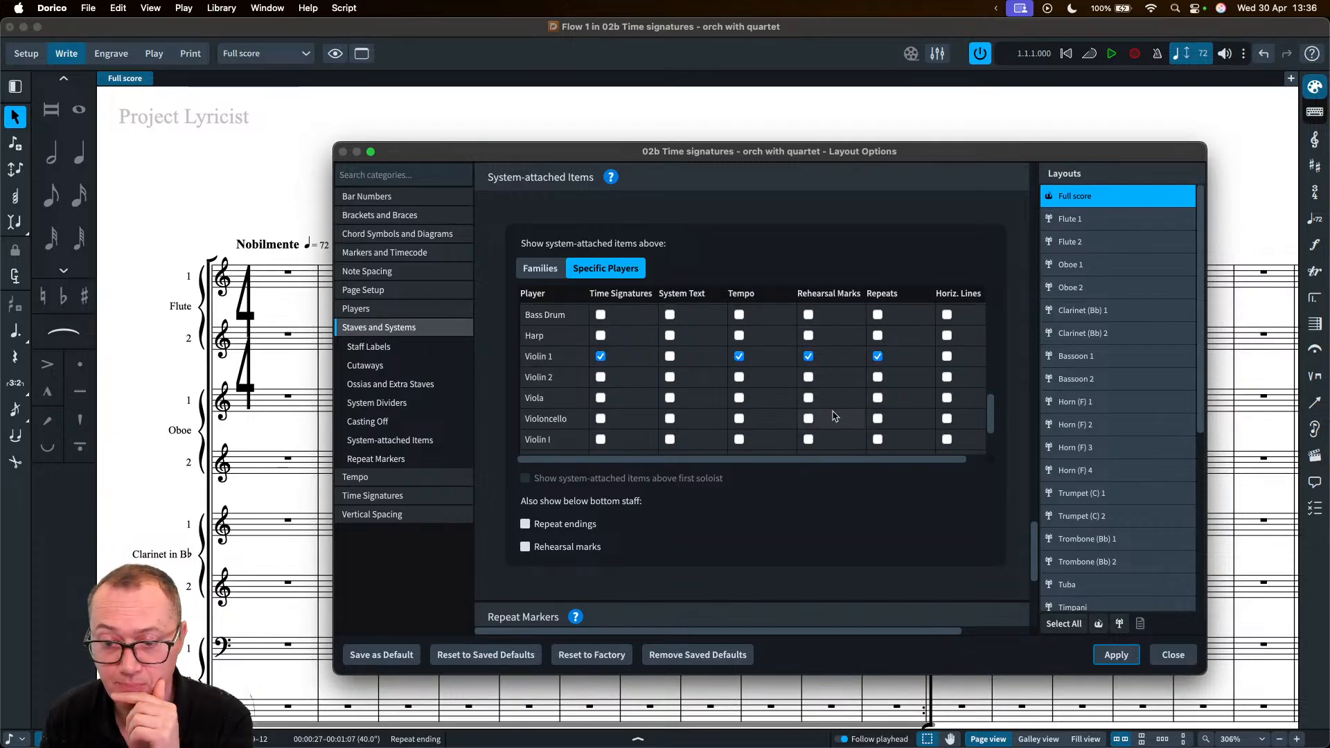
- Show system text and horizontal lines above the section Violin I, then apply the layout options and close them
scroll(625, 430, "down", 2)
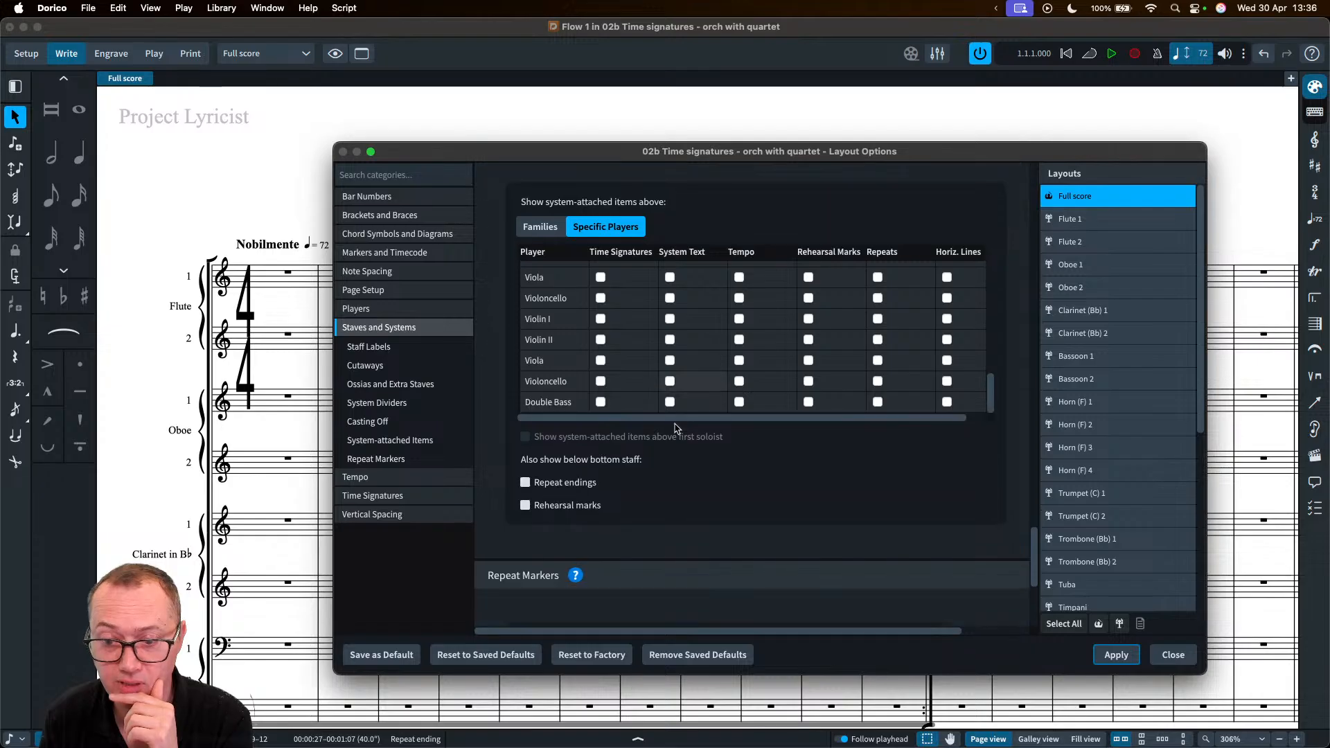
scroll(624, 346, "up", 3)
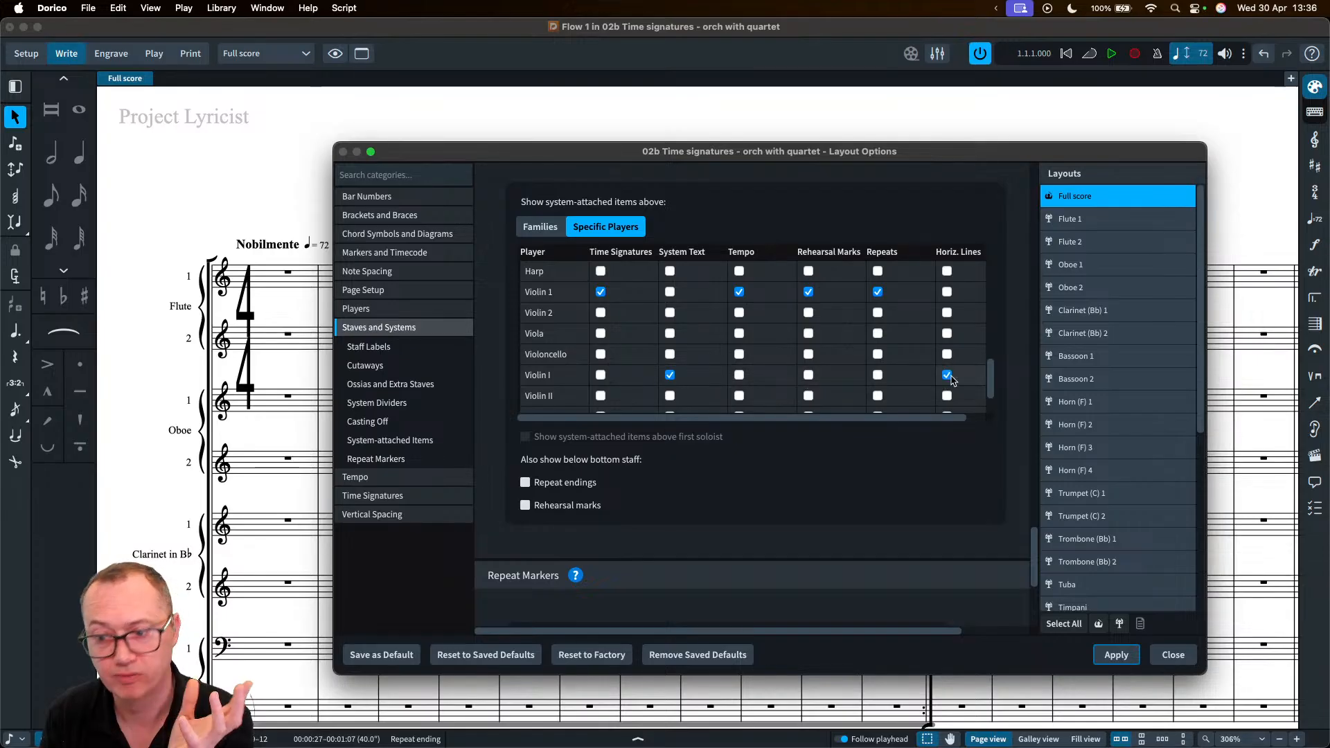
left_click(1115, 655)
left_click(1173, 655)
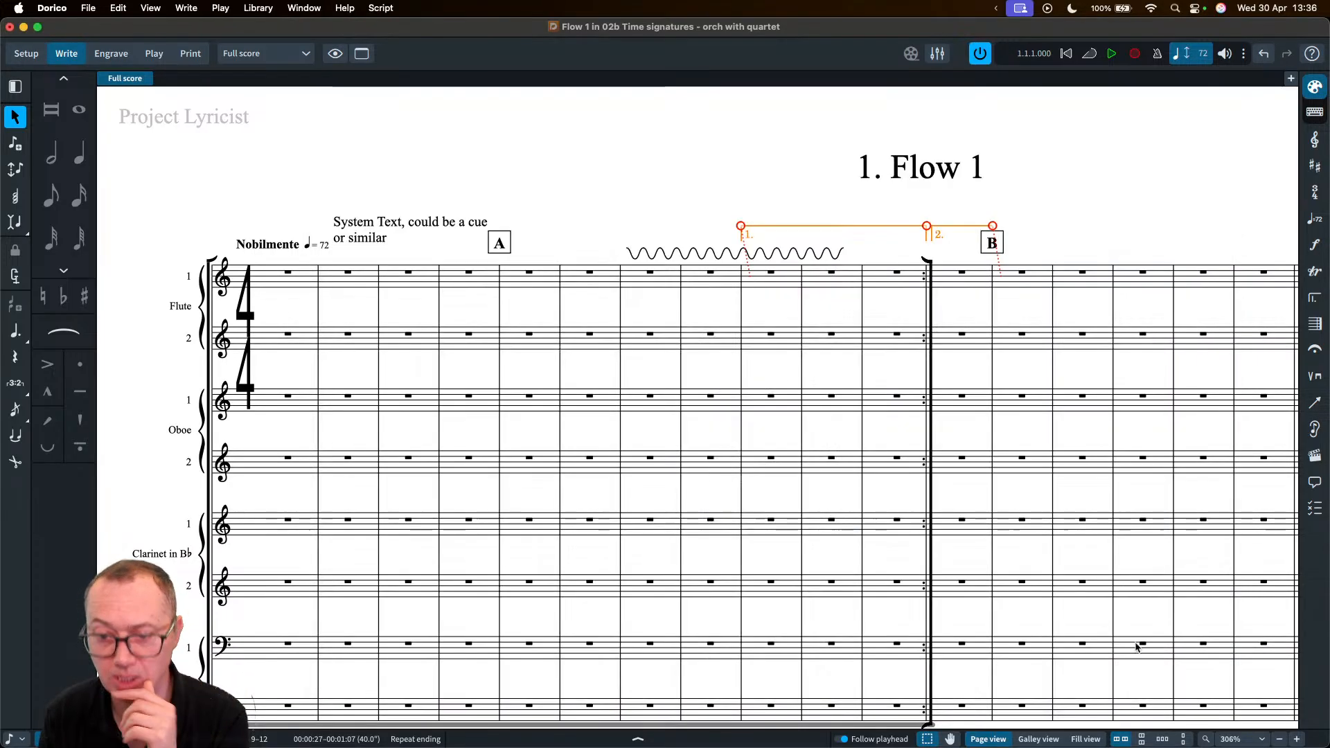
- Examine the placement of tempo, rehearsal marks, repeat endings, text and wavy lines above the horns, tuba, string quartet and section strings
scroll(667, 385, "down", 10)
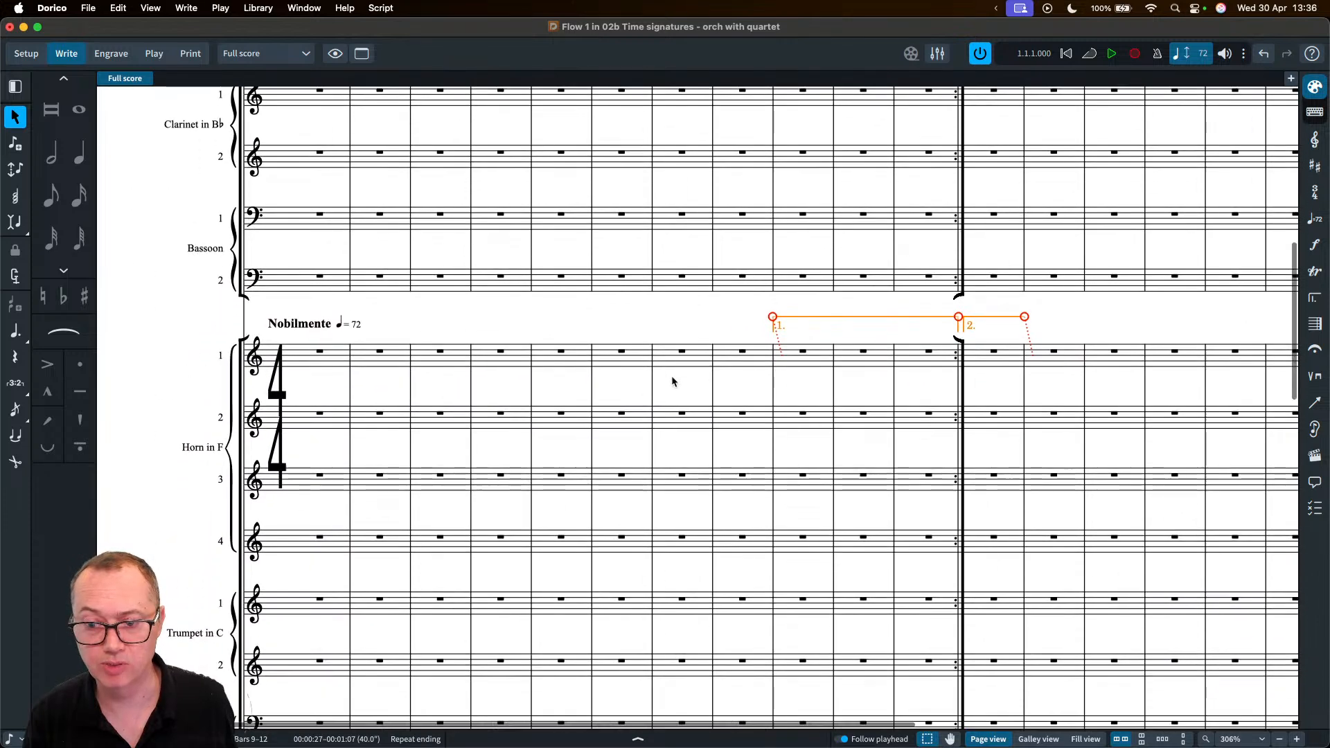
scroll(333, 308, "down", 1)
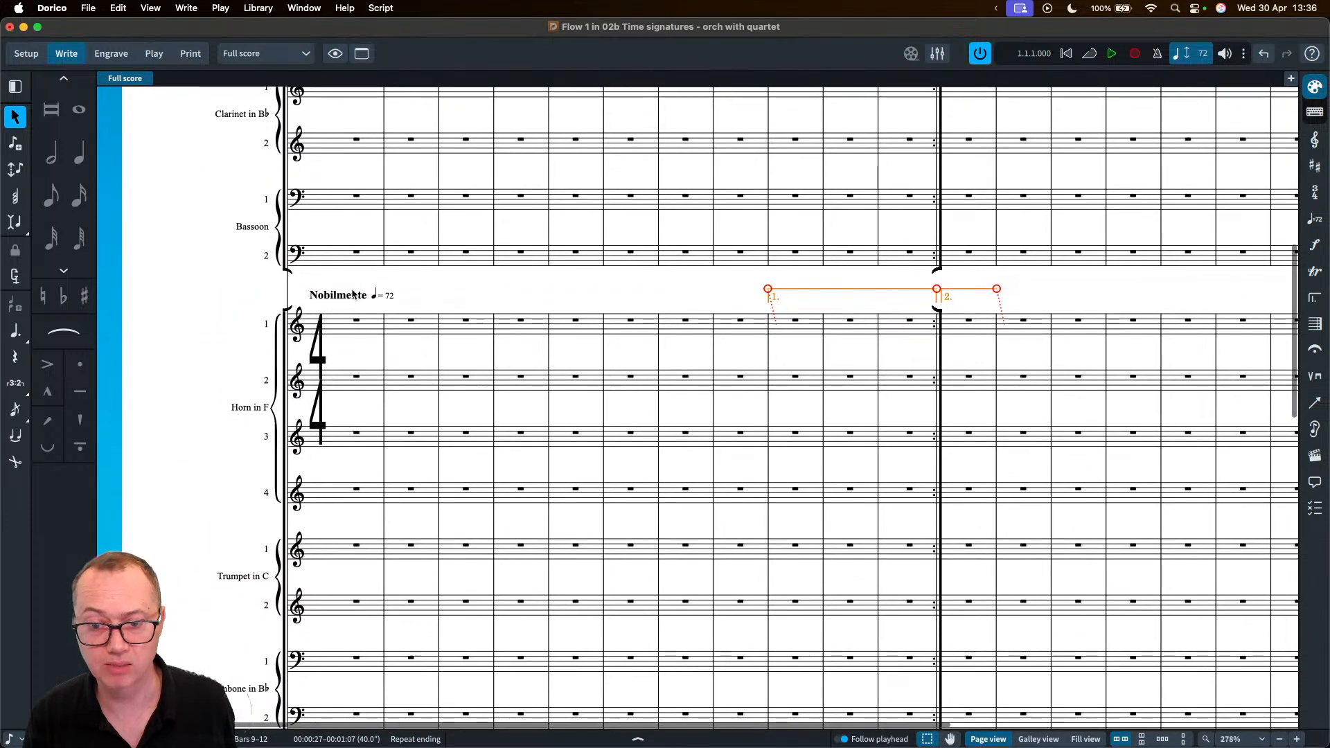
scroll(668, 309, "down", 8)
scroll(640, 387, "down", 2)
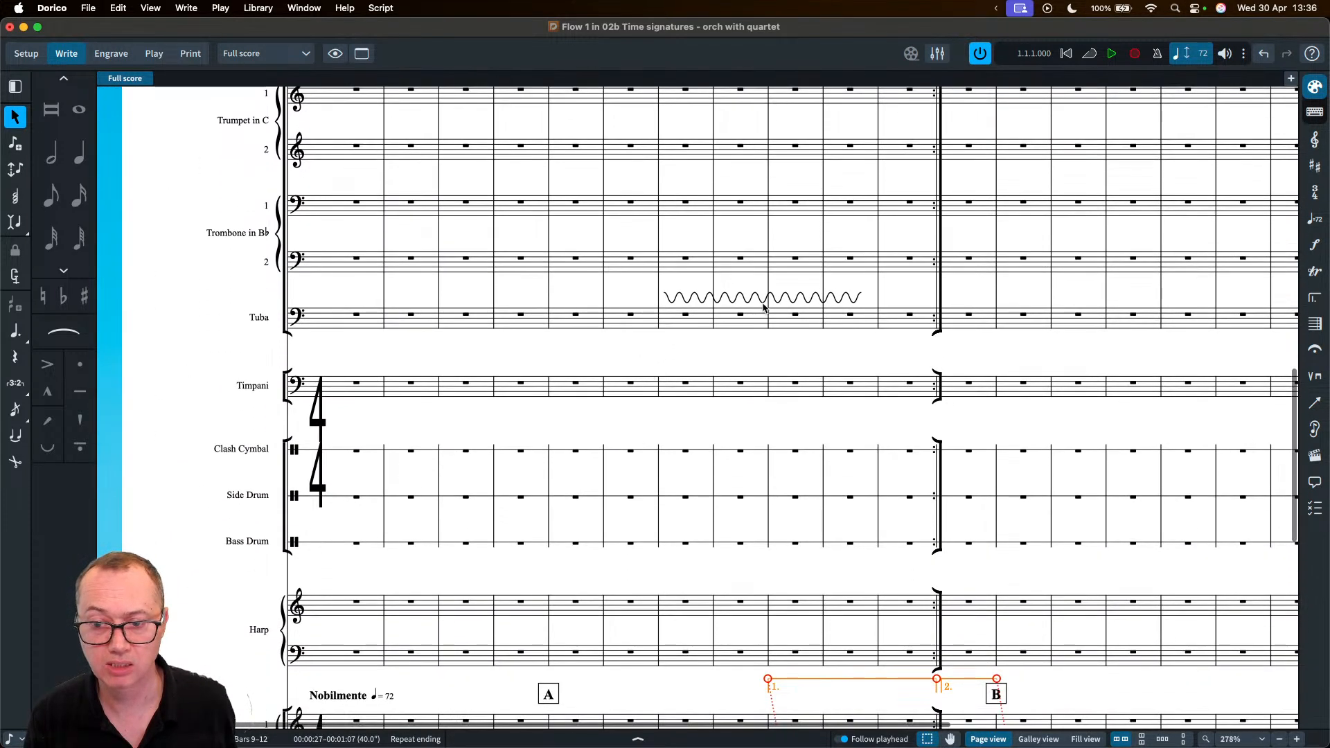
scroll(761, 303, "down", 9)
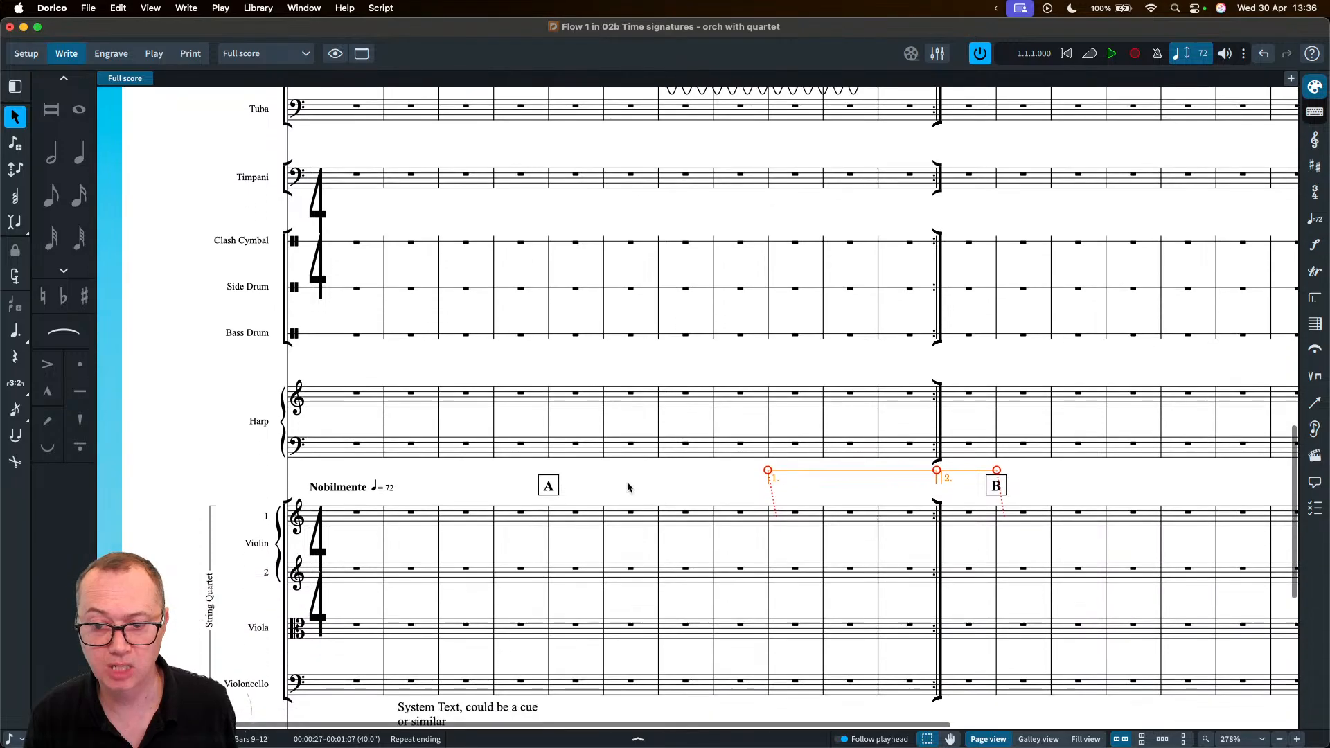
scroll(796, 436, "down", 6)
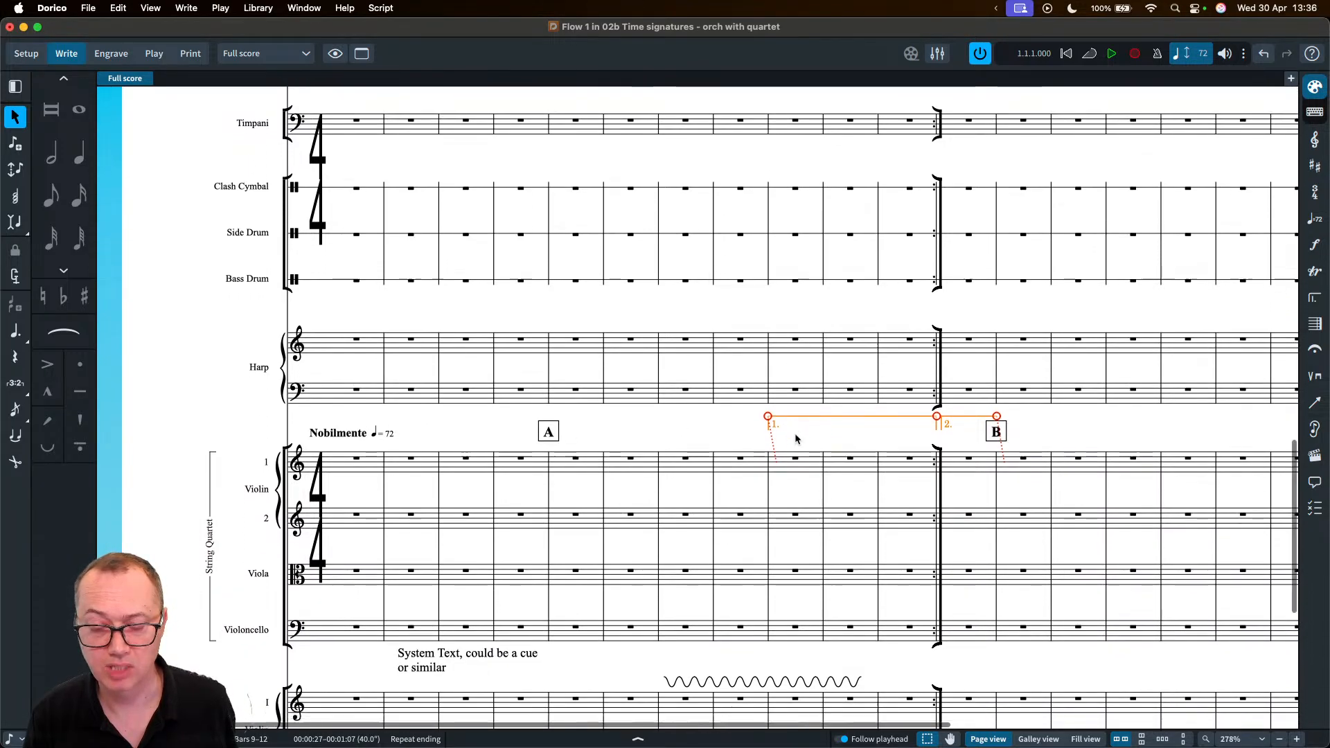
scroll(433, 409, "down", 4)
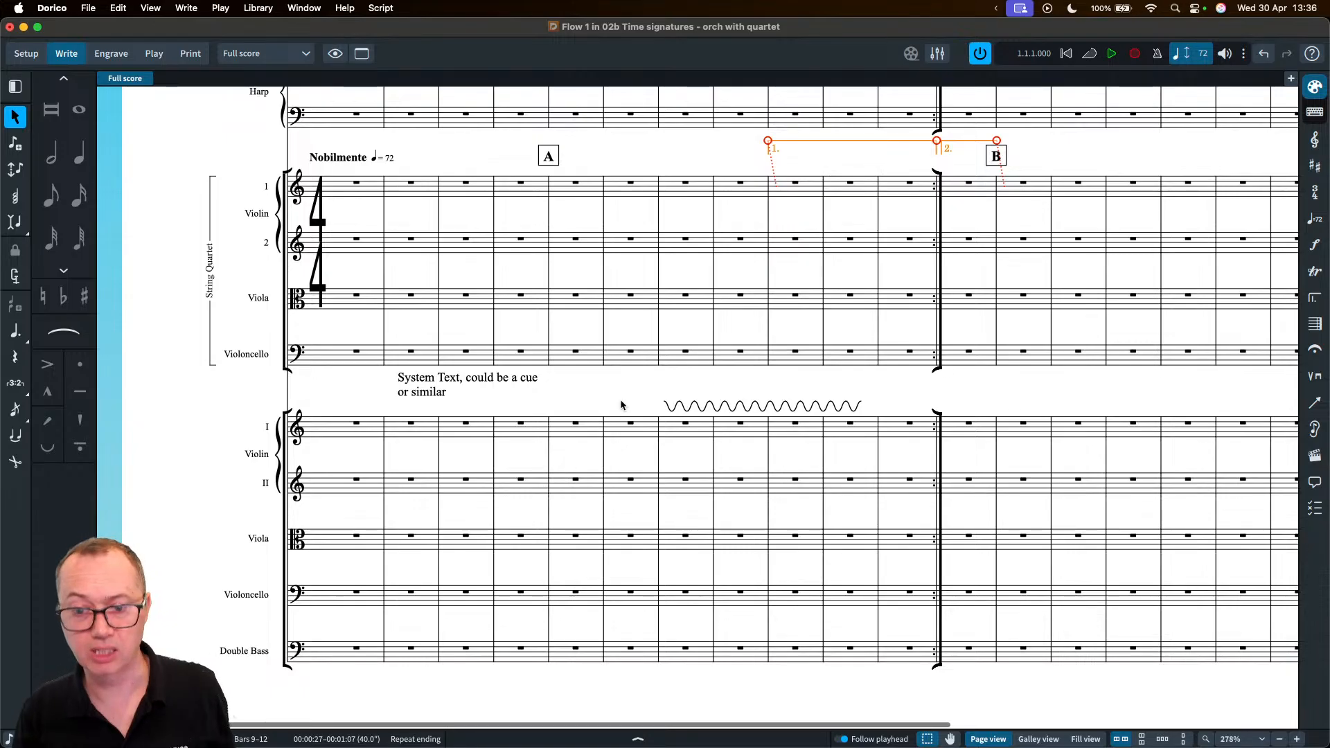
scroll(621, 402, "up", 1)
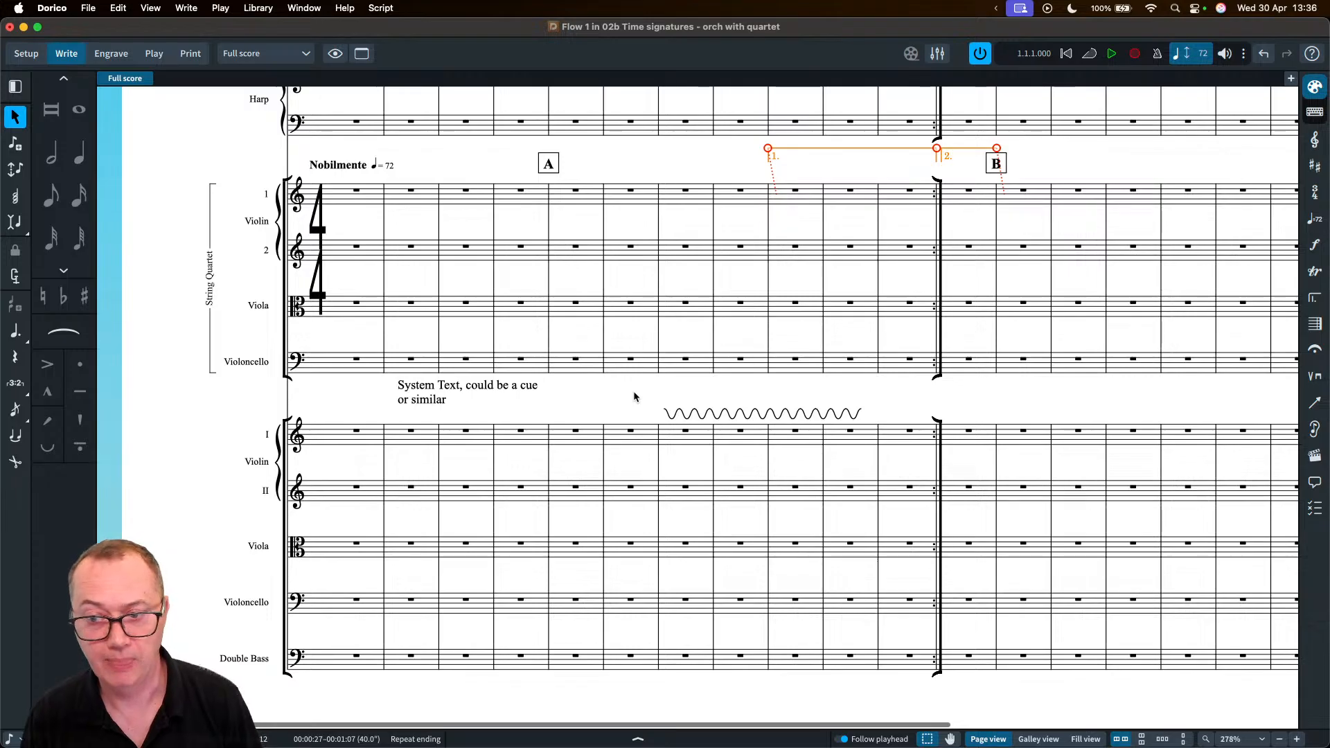
scroll(635, 392, "up", 5)
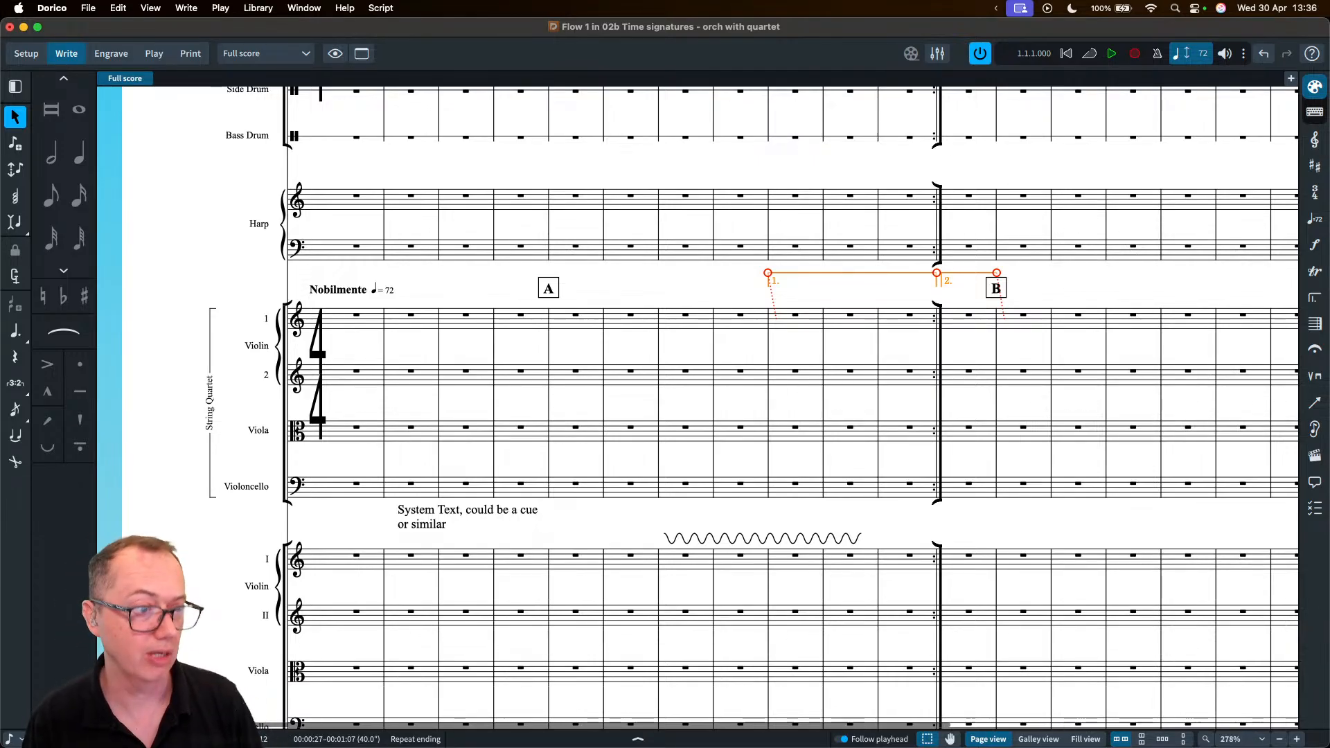
- Switch to the Autumn Leaves project and open the Engraving Options at the Chord Symbols category
key("super+shift+l")
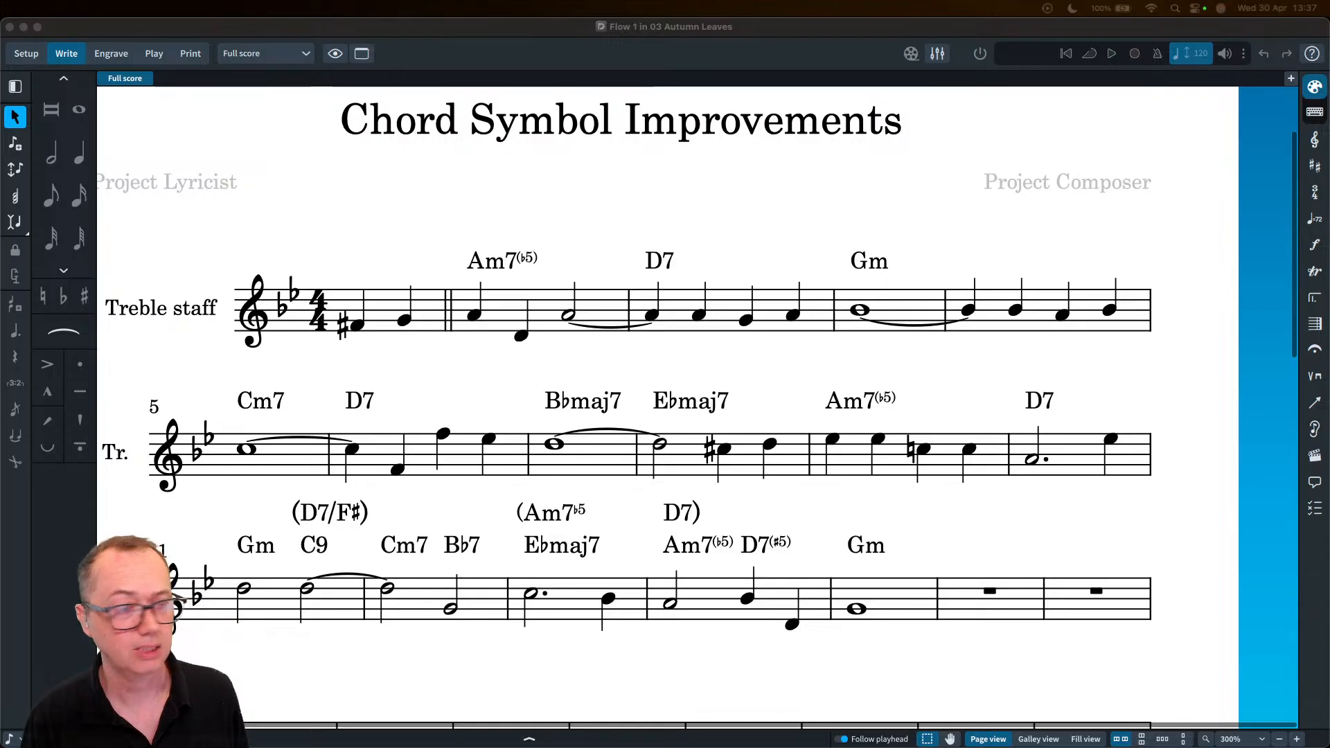
scroll(682, 232, "down", 3)
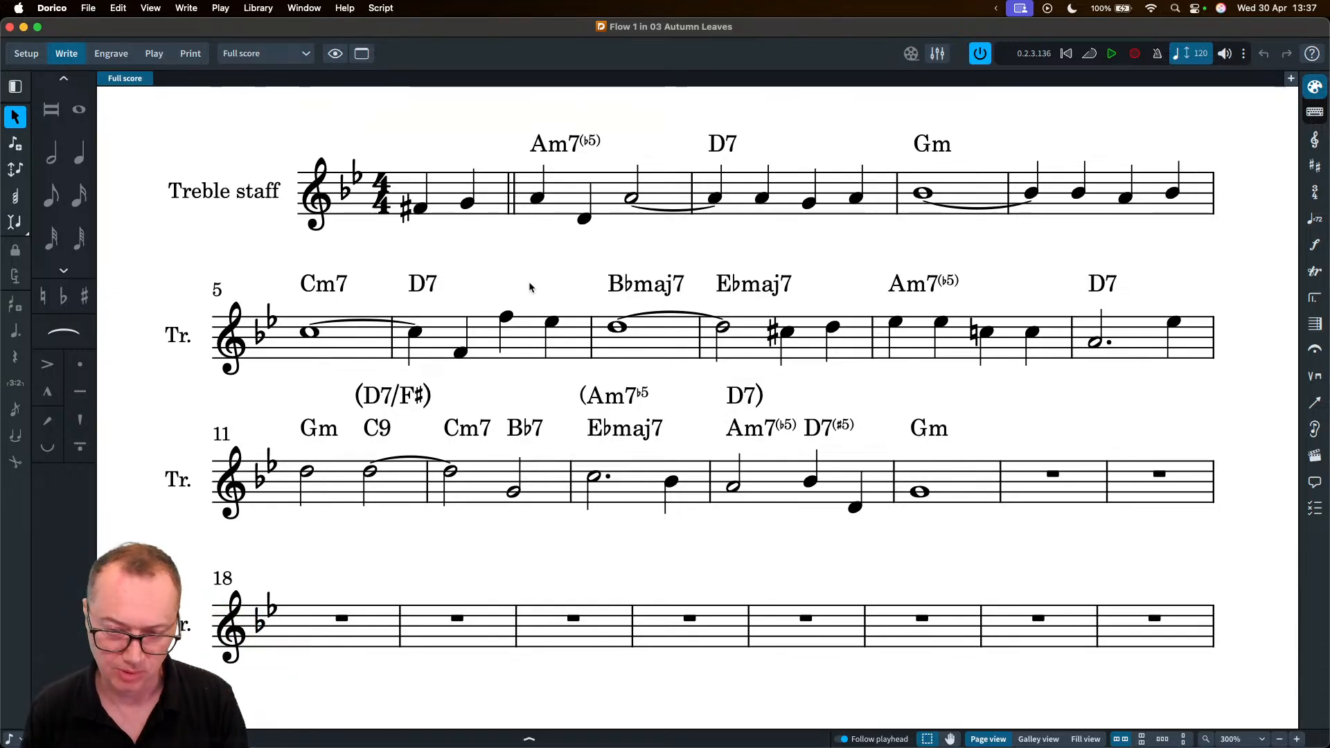
left_click(266, 14)
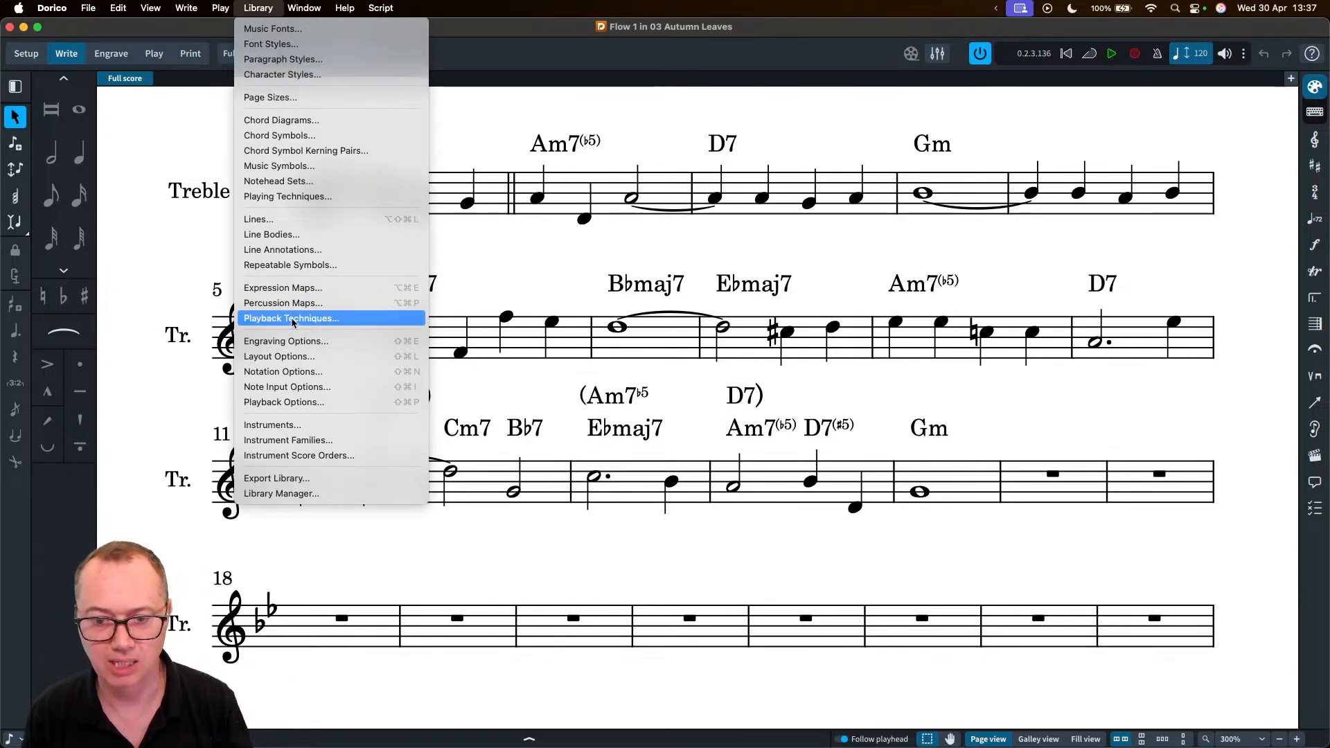
left_click(292, 342)
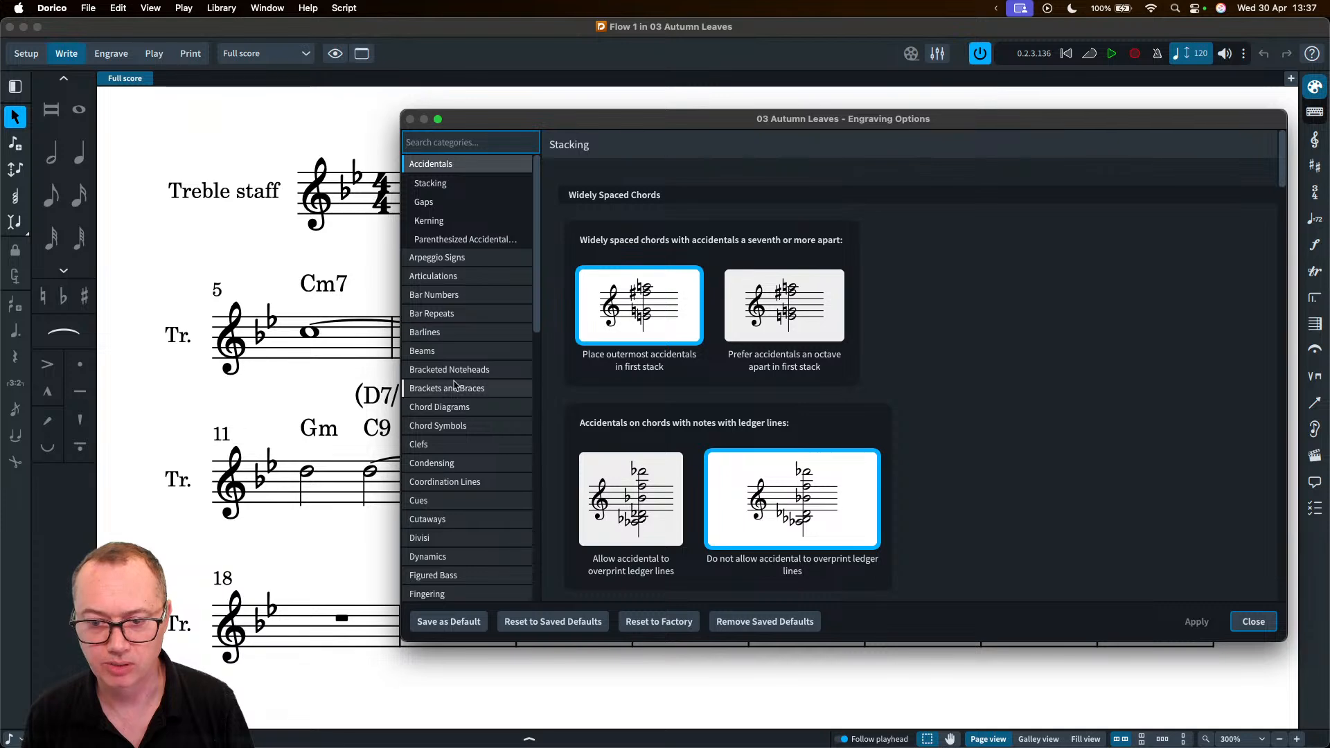
left_click(478, 426)
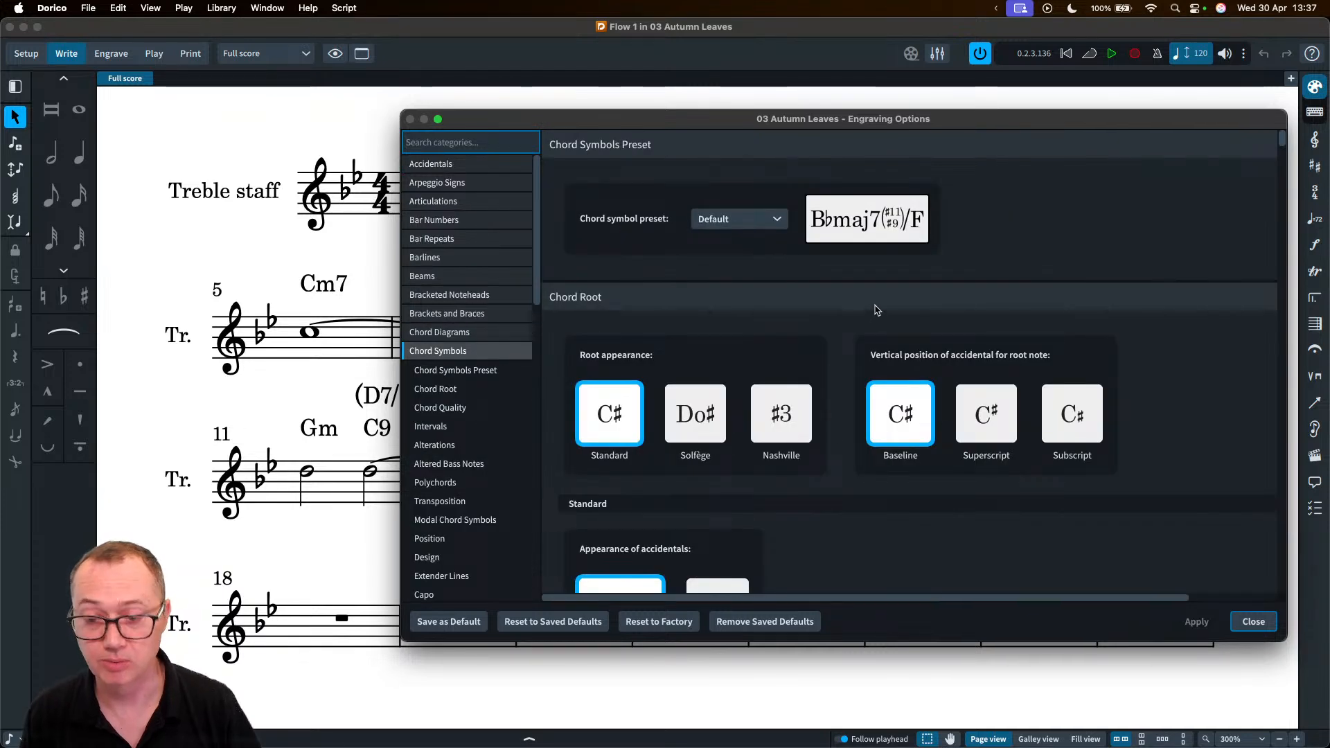
- Review the available chord symbol presets, then examine the chord root, chord quality, suspended note and interval appearance options
left_click(777, 219)
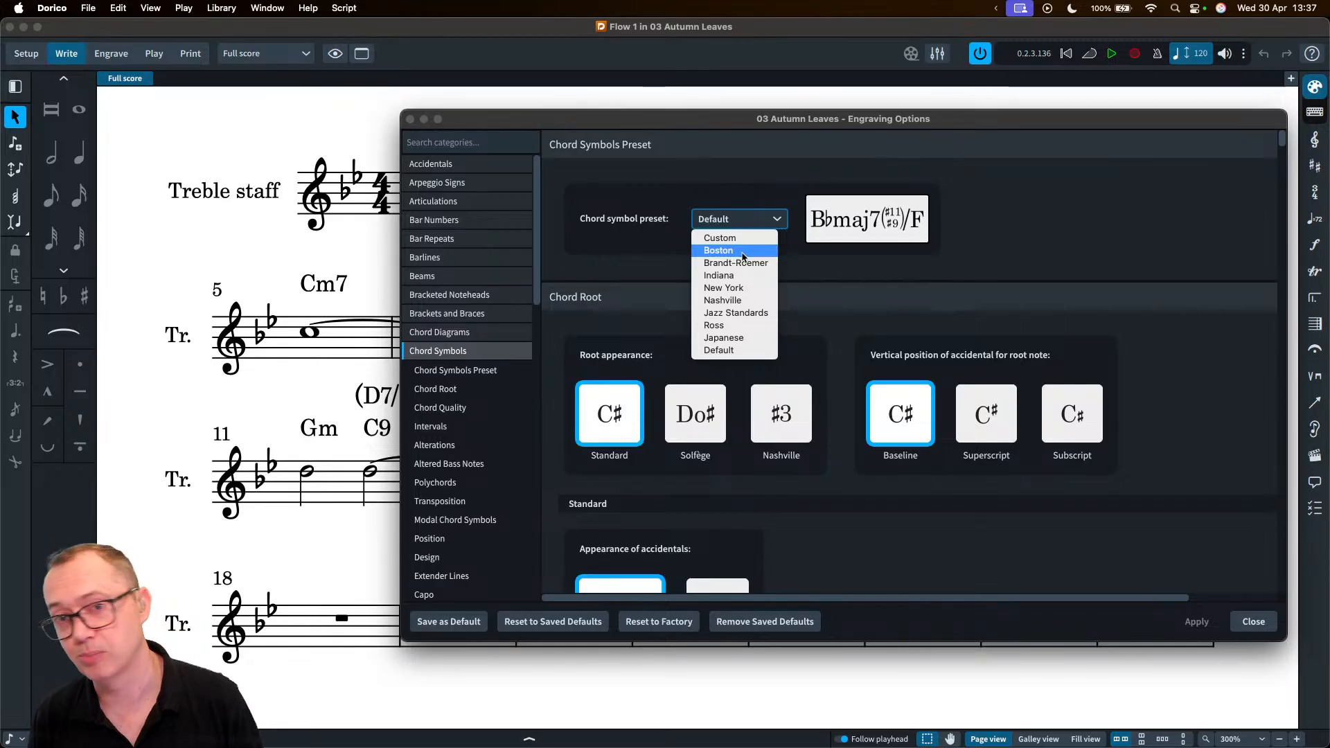
left_click(844, 282)
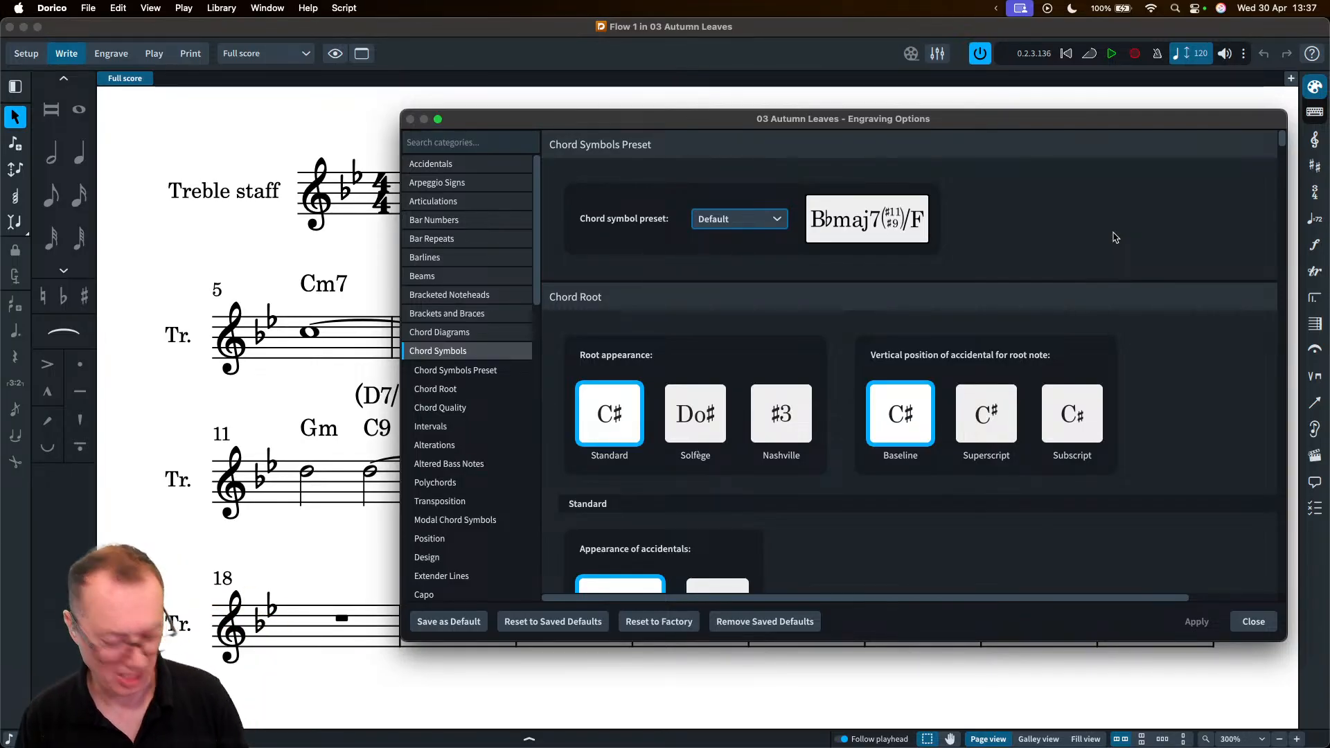
left_click(758, 223)
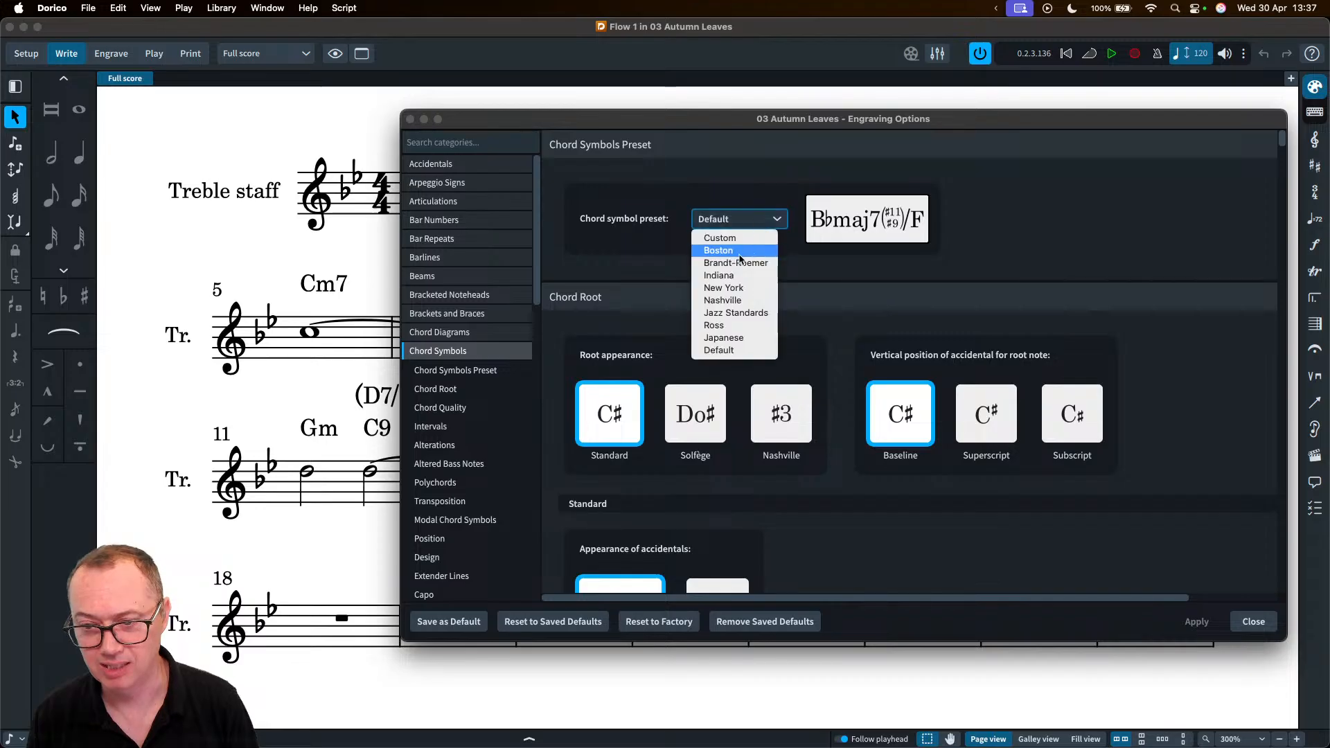
left_click(1028, 255)
scroll(1122, 258, "down", 10)
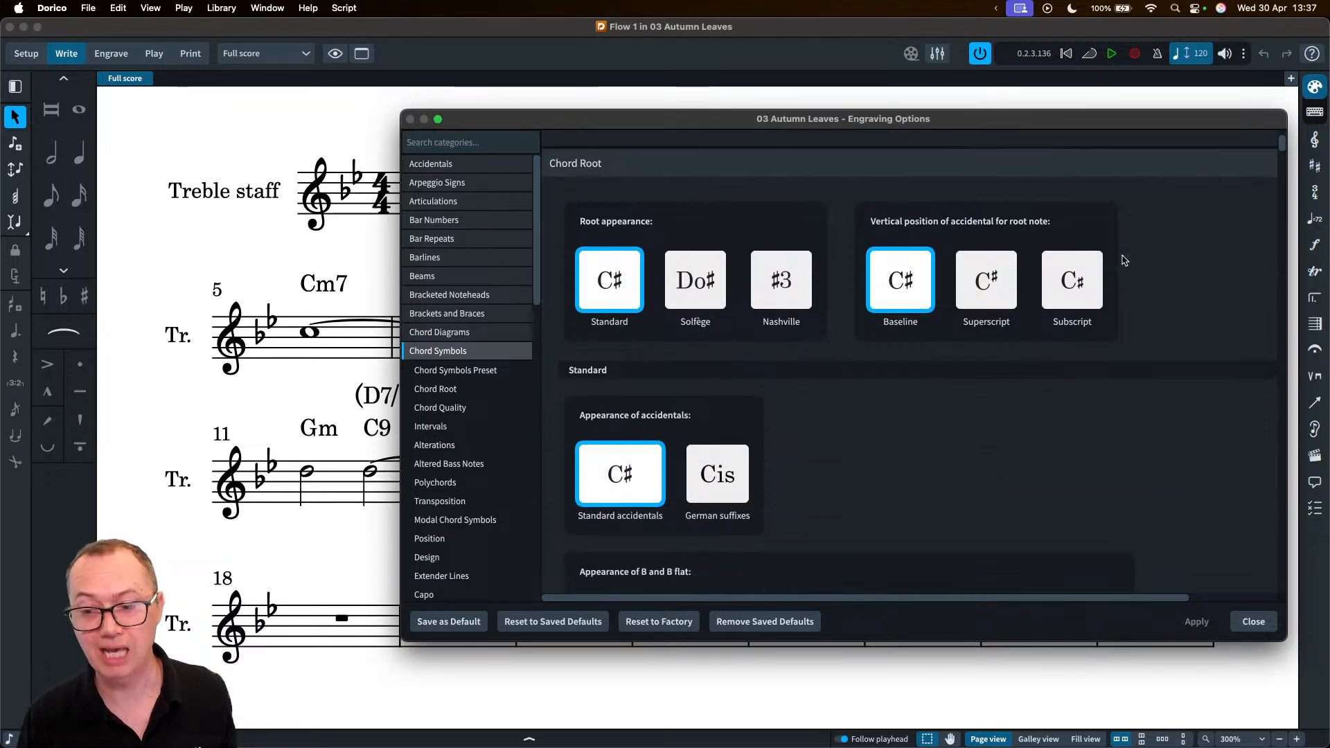
scroll(1030, 342, "down", 15)
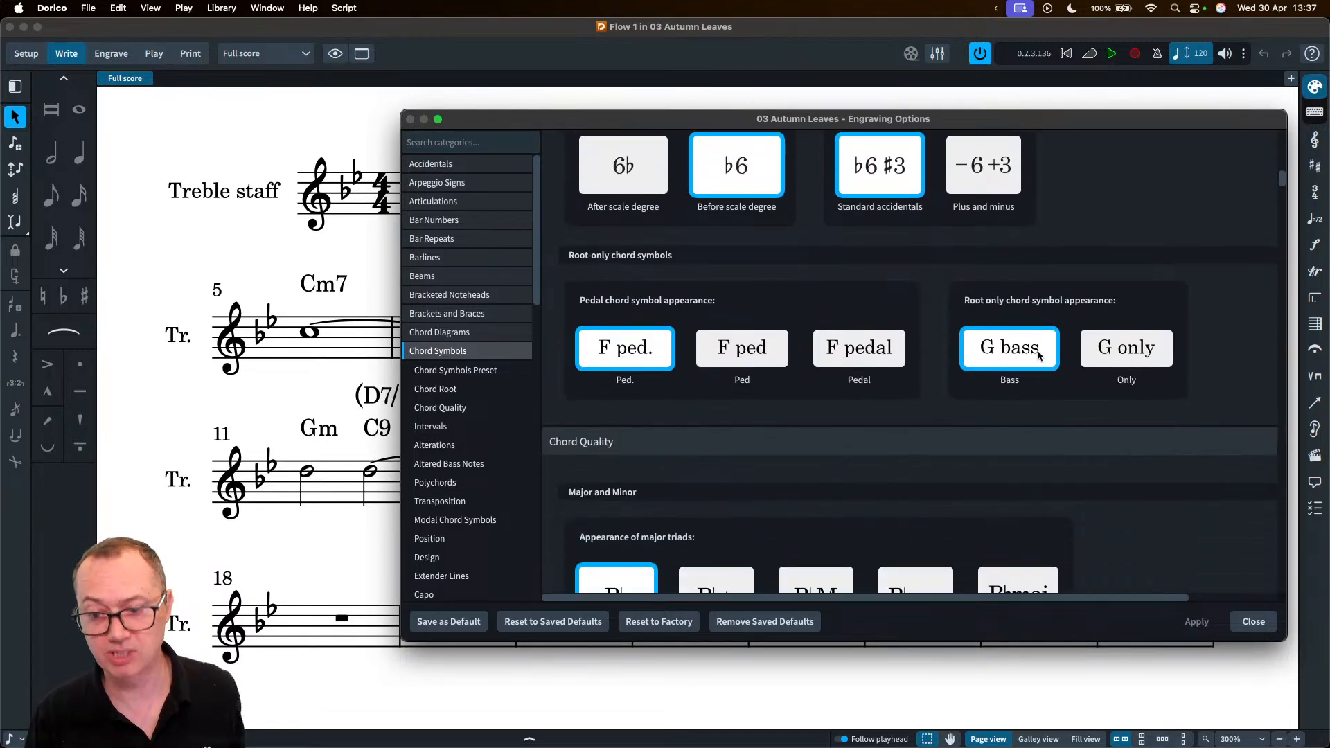
scroll(1037, 353, "down", 15)
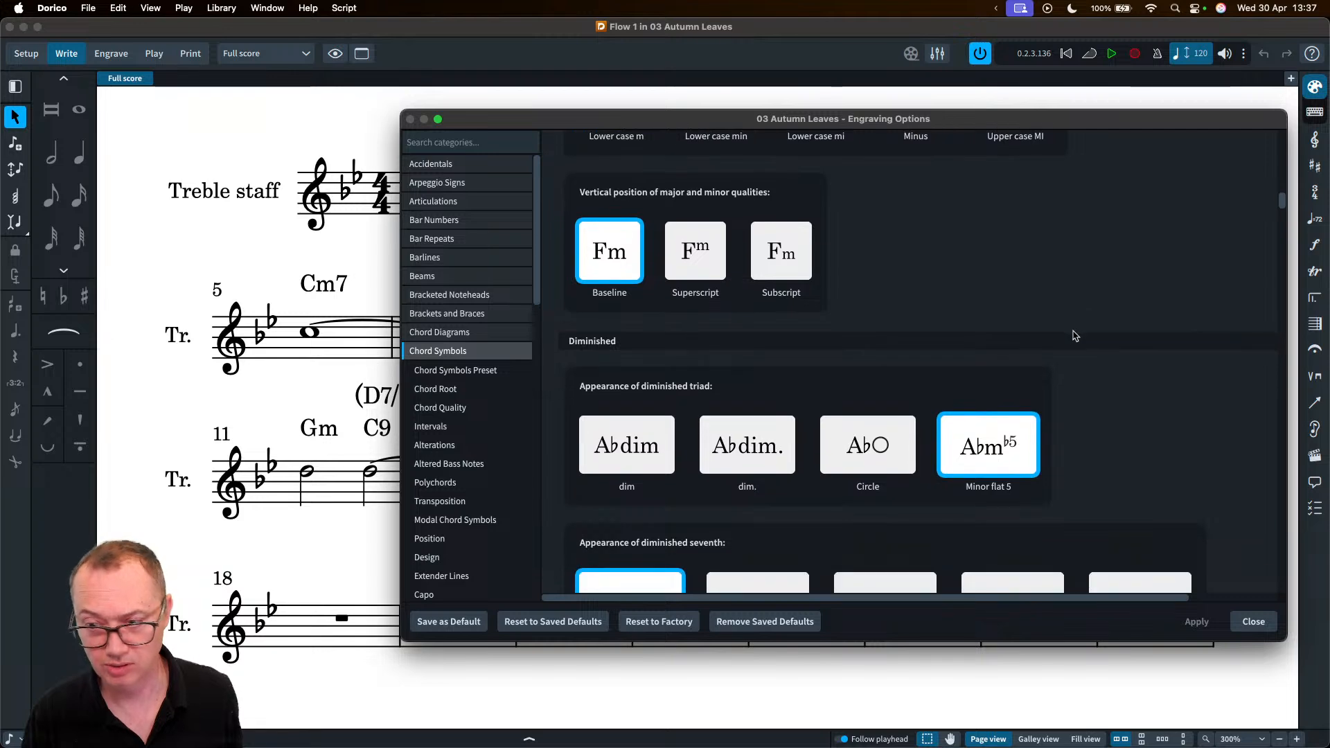
scroll(1074, 336, "down", 15)
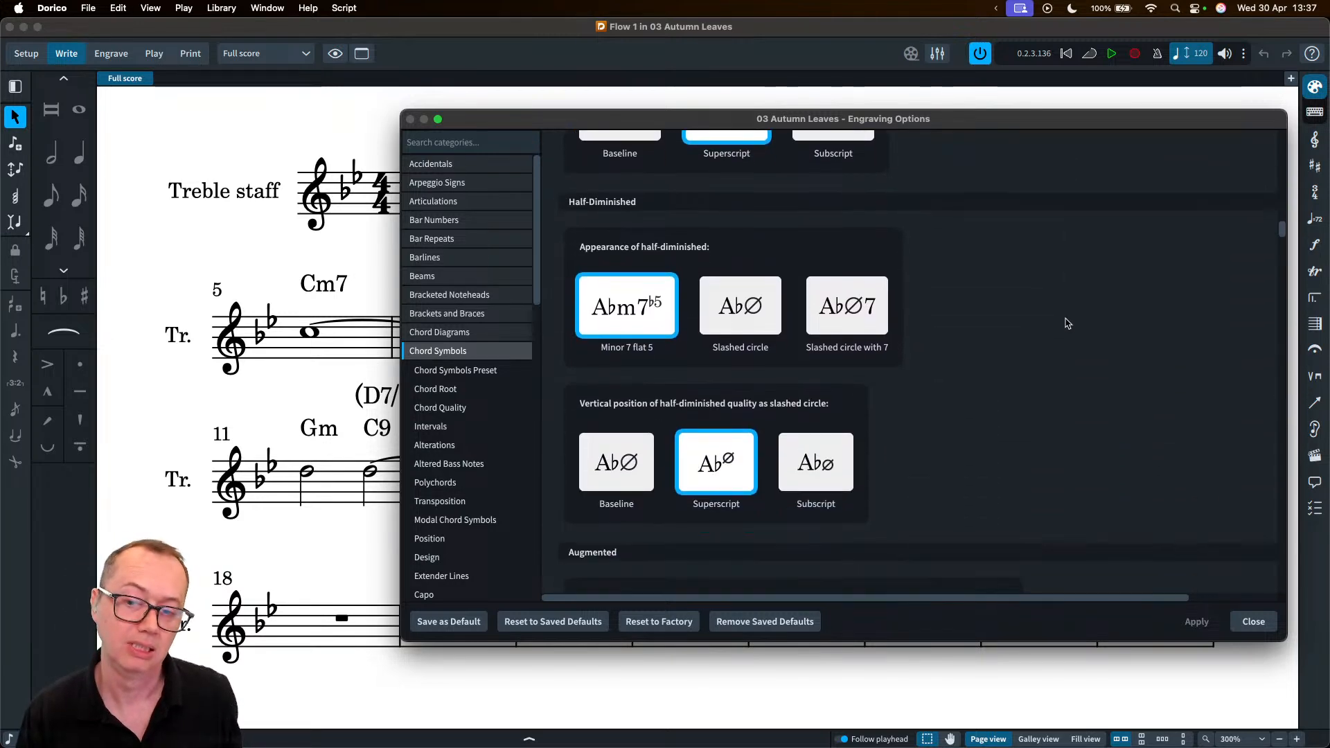
scroll(1067, 323, "down", 15)
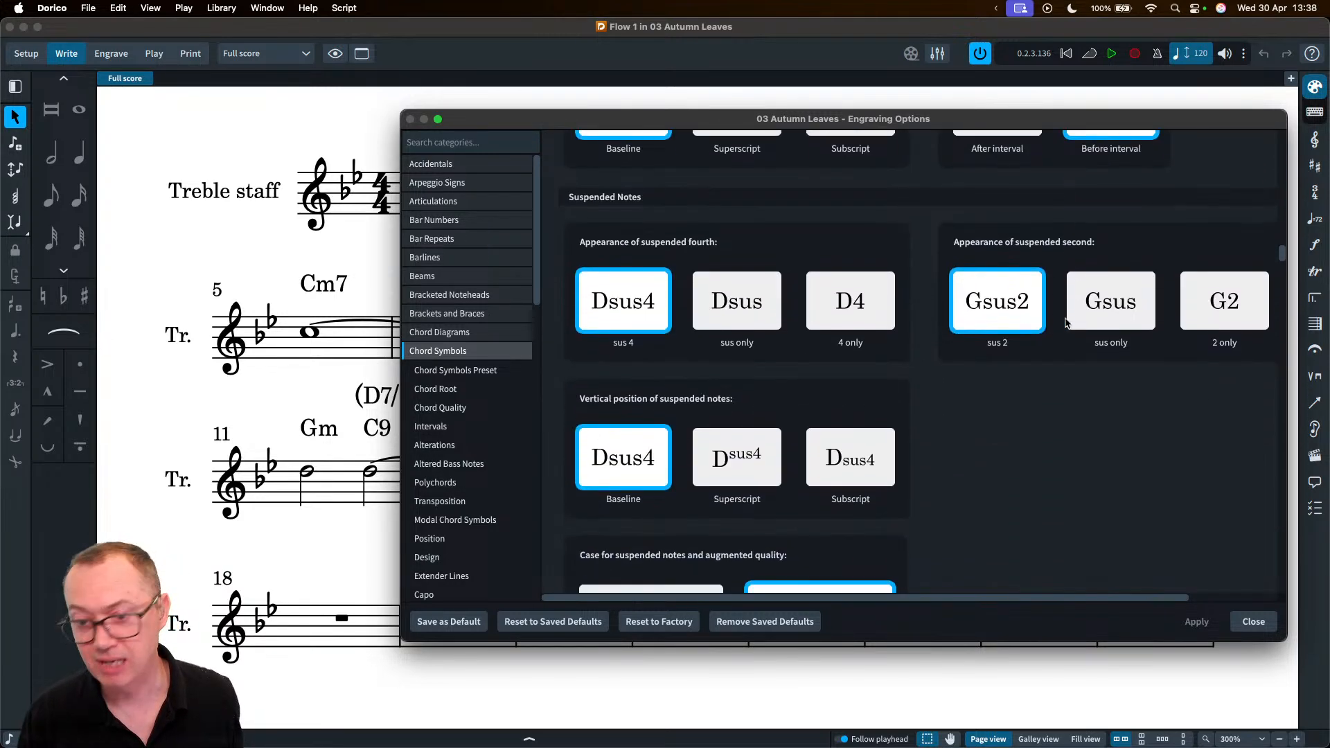
scroll(1067, 323, "down", 5)
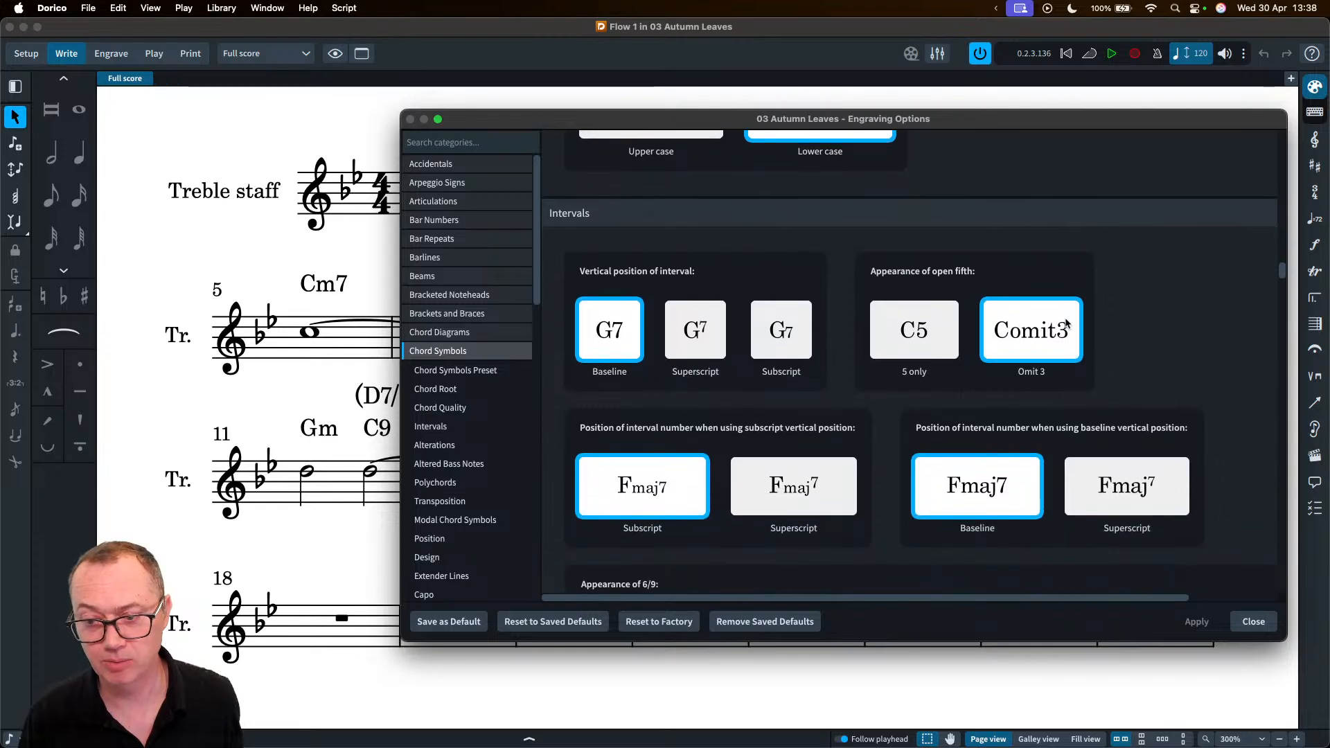
scroll(1137, 333, "down", 3)
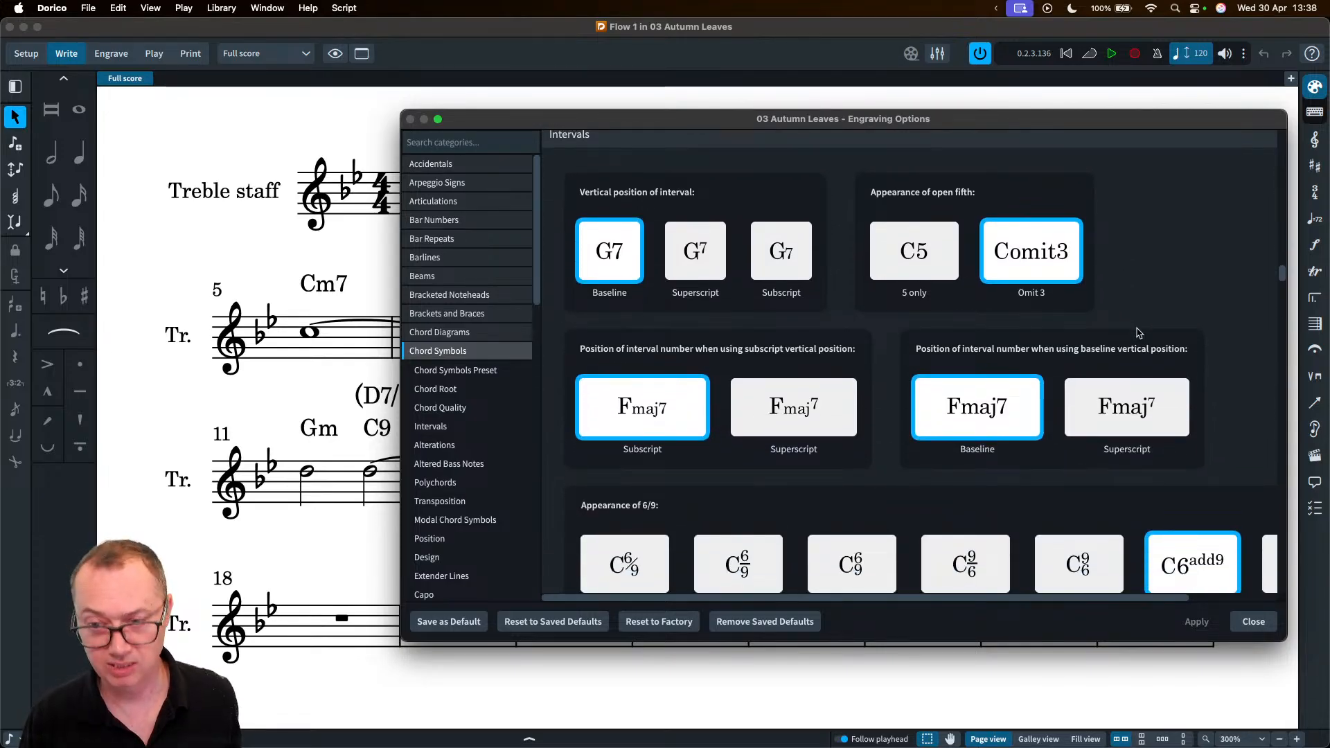
- Set the vertical position of intervals and the baseline interval number position to Superscript, then apply and close the engraving options
left_click_drag(719, 125, 677, 253)
scroll(627, 311, "down", 3)
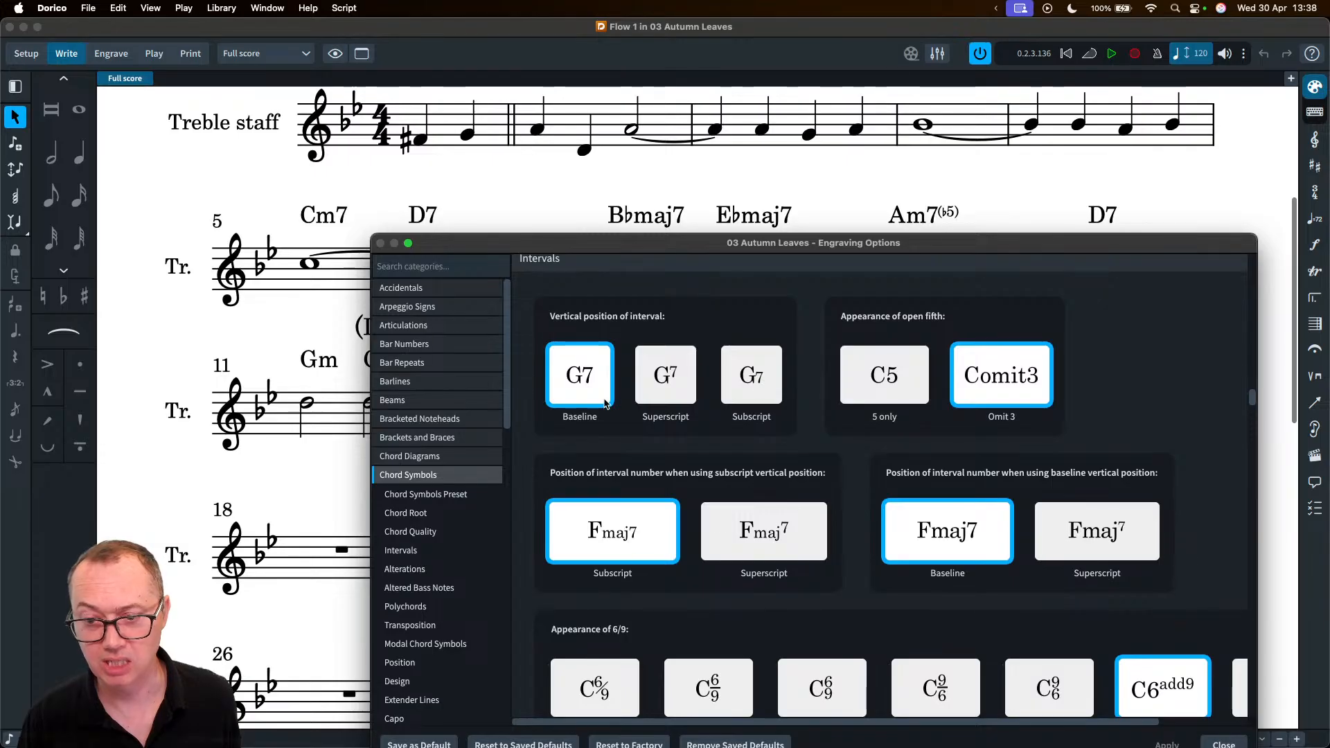
left_click(664, 375)
left_click(1090, 536)
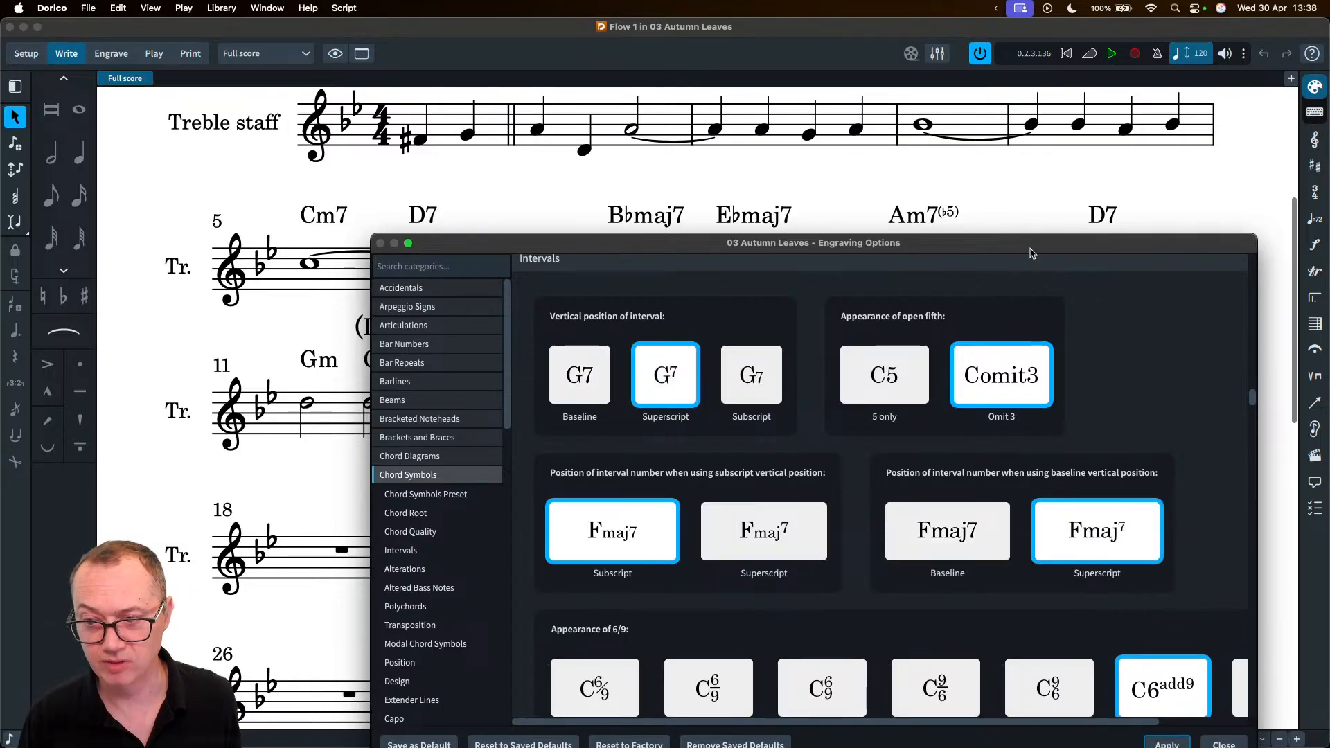
left_click_drag(1032, 244, 963, 159)
left_click(1098, 661)
left_click(1155, 661)
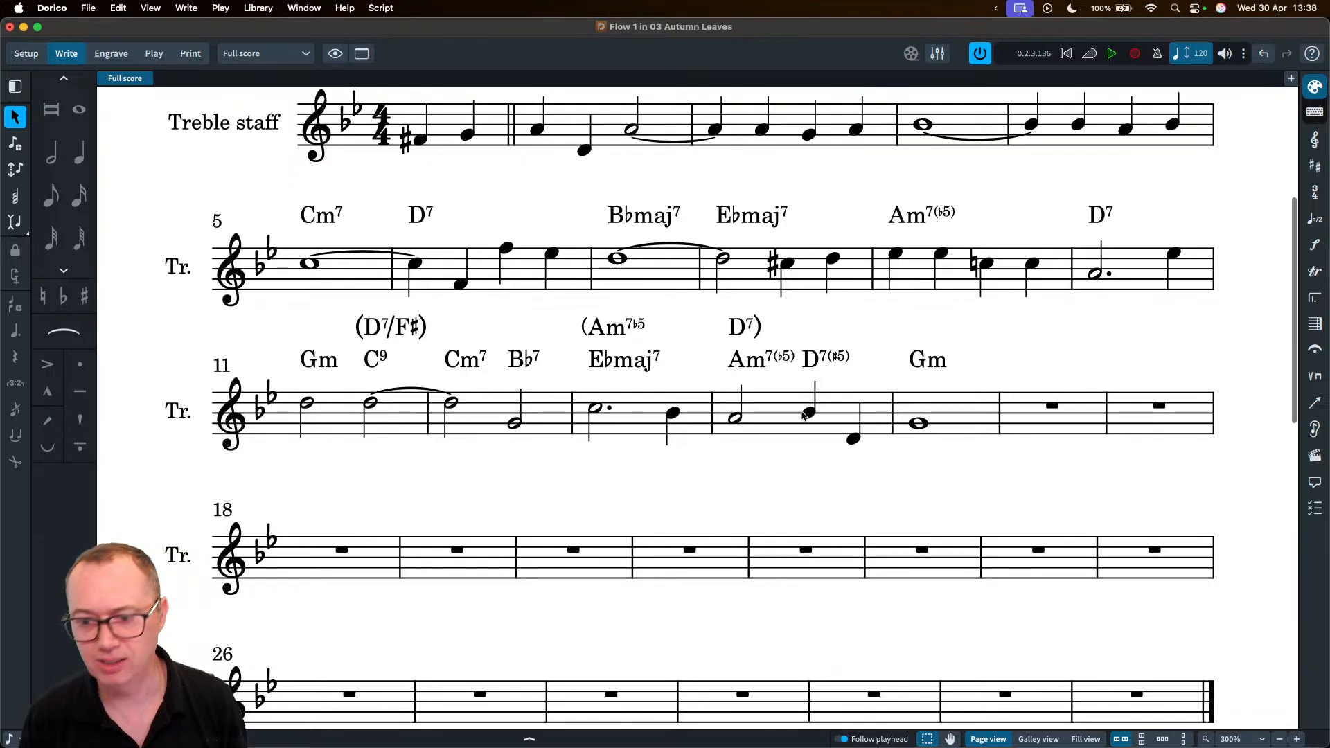
- Extend the duration of the D7(♯5) chord symbol in the third system up to the following Gm
left_click(821, 365)
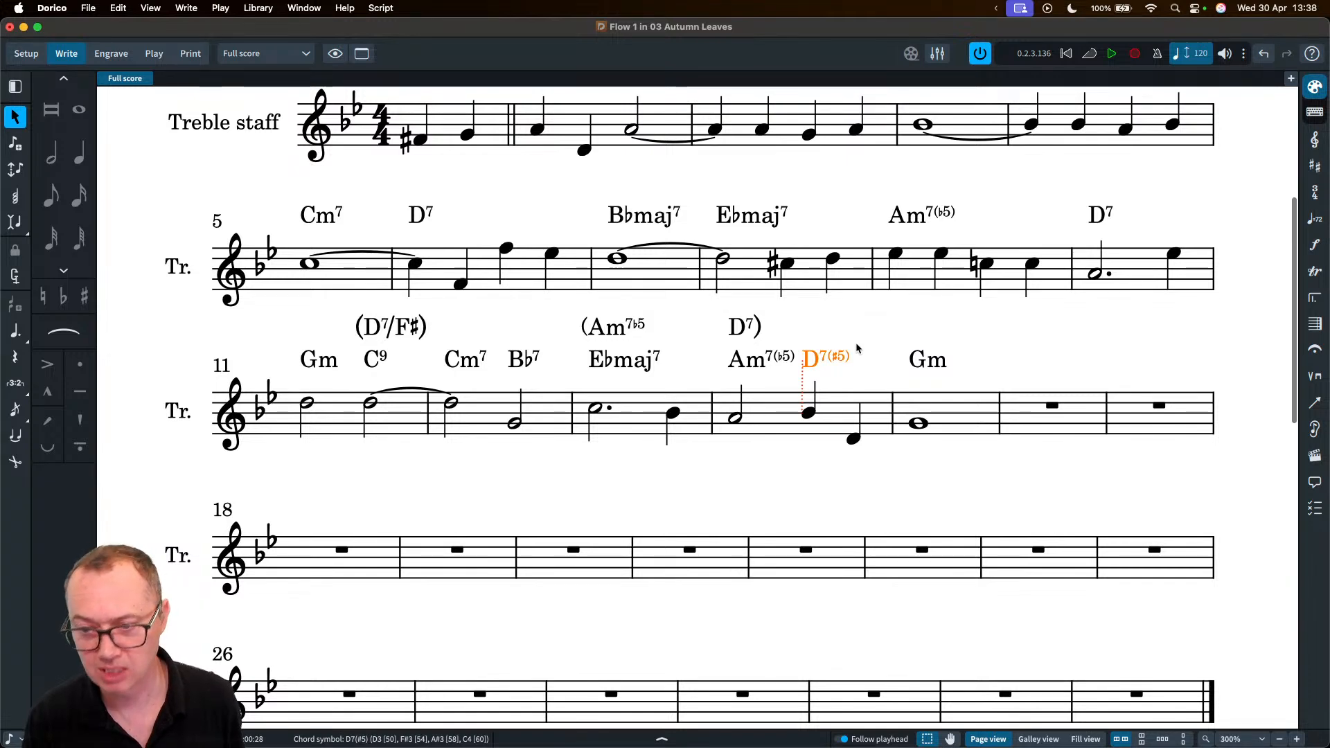
key("shift+alt+Right")
key("shift+alt+Right")
key("shift+alt+Right")
key("shift+alt+Right")
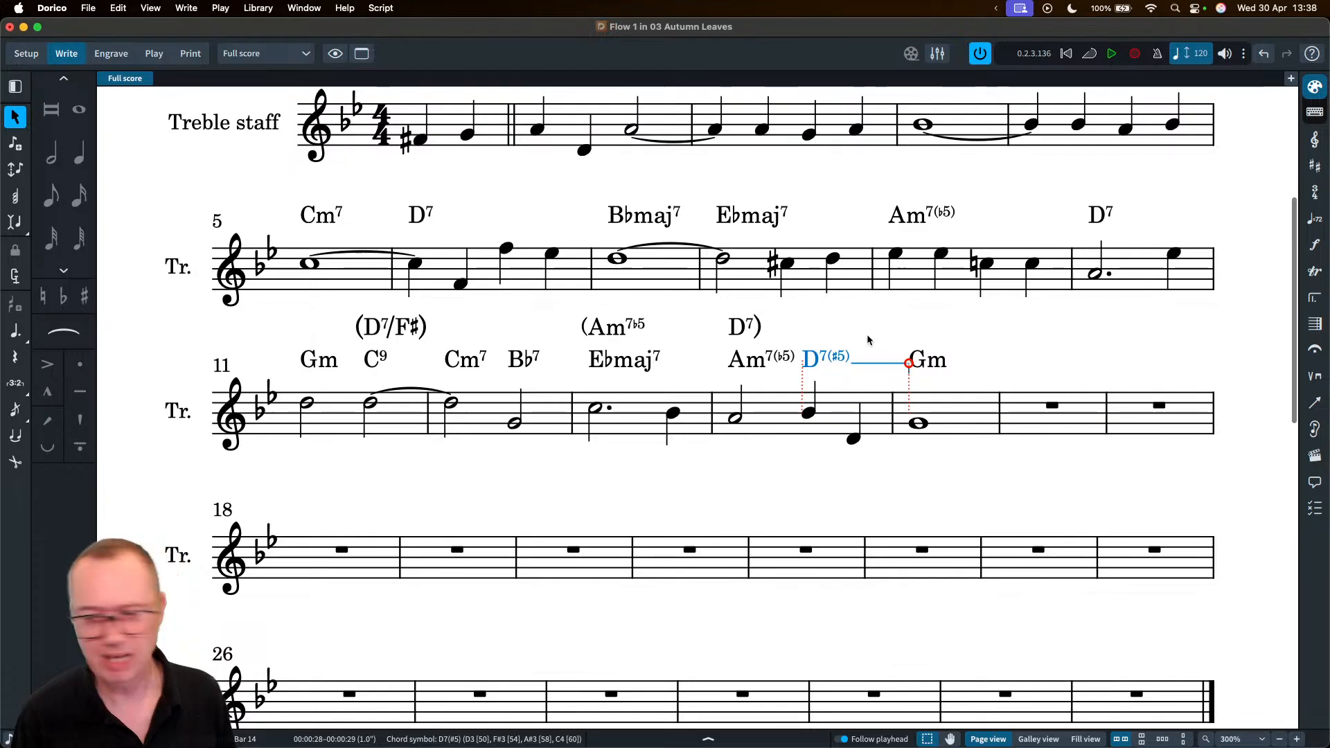
key("alt+shift+Left")
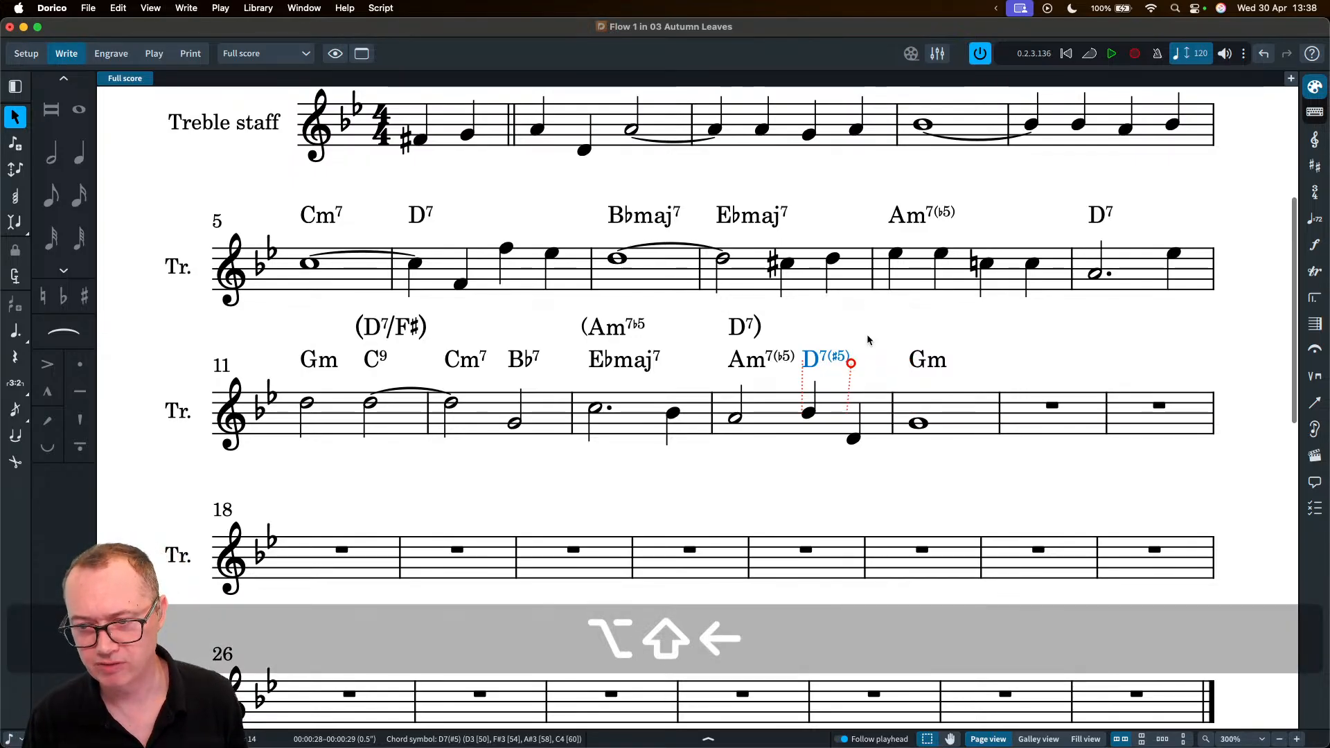
key("alt+shift+Right")
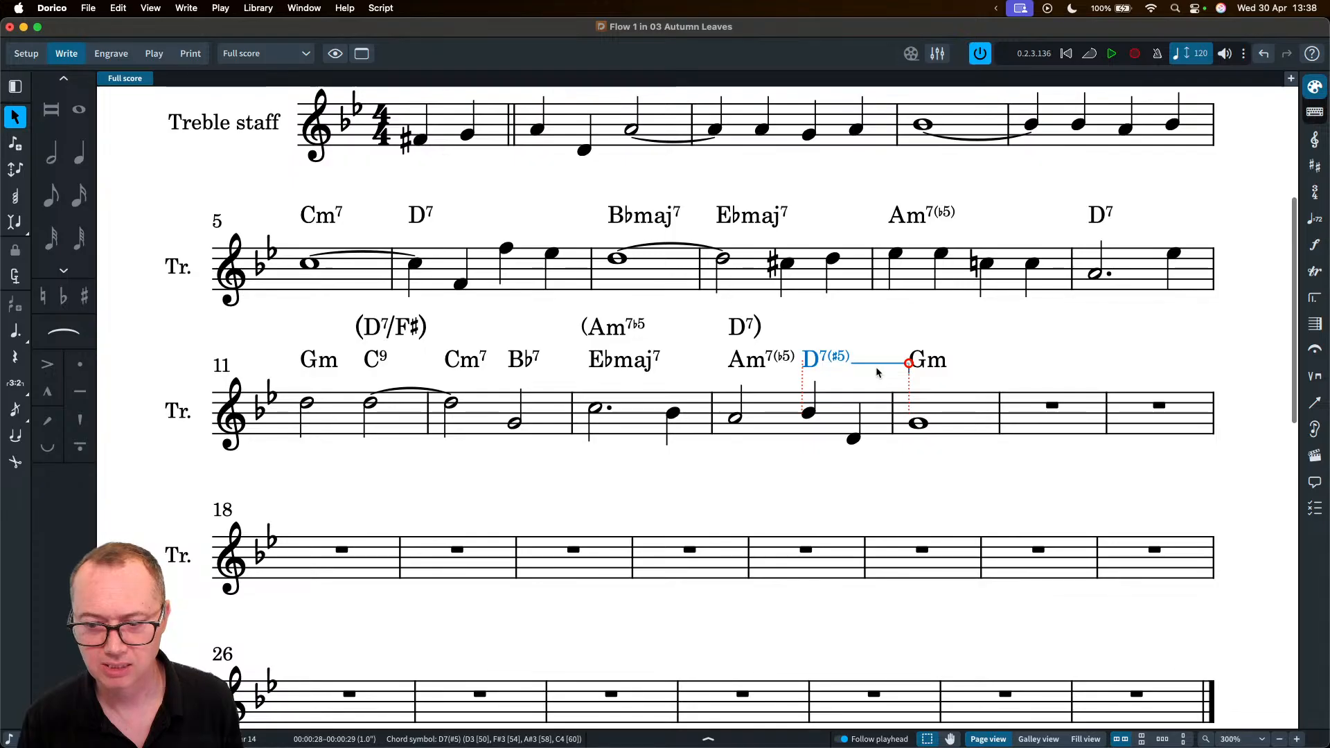
- Override the extender line style of the D7(♯5) chord symbol with a curve ending in an arrow
left_click(708, 739)
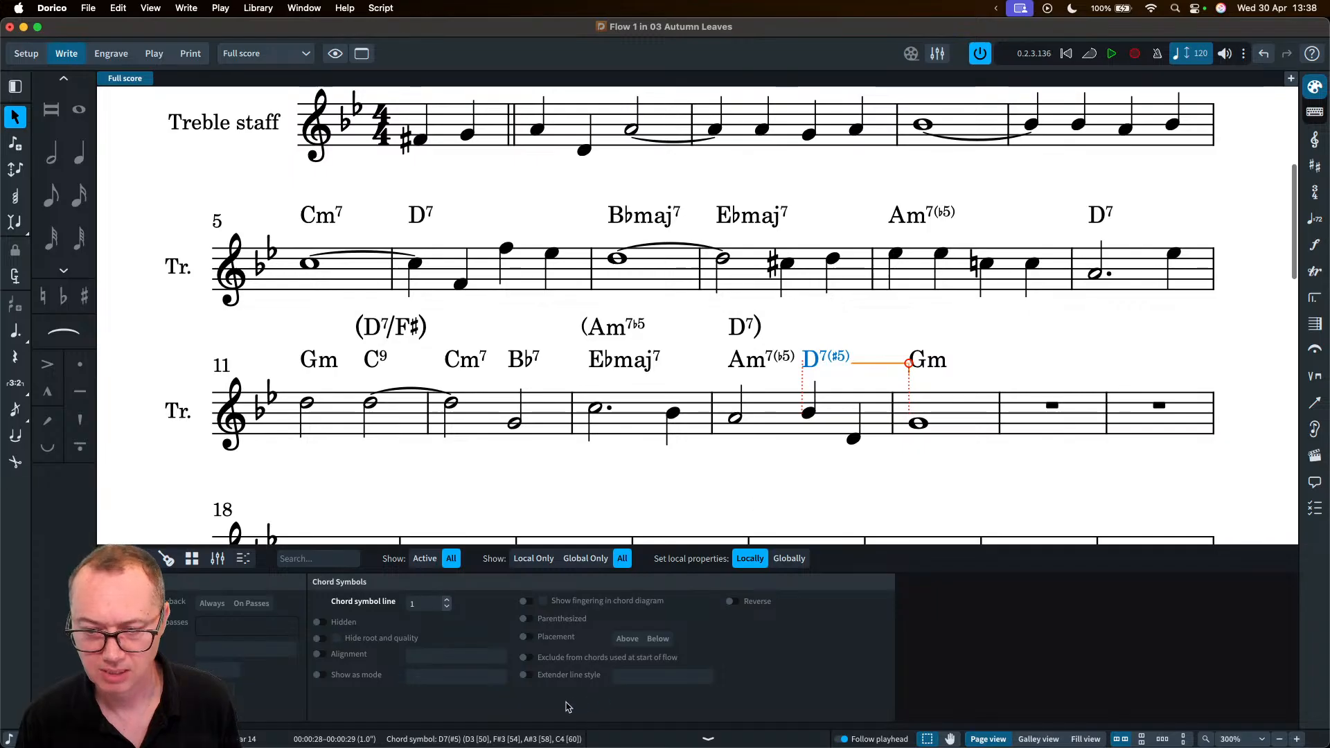
left_click(529, 676)
left_click(632, 677)
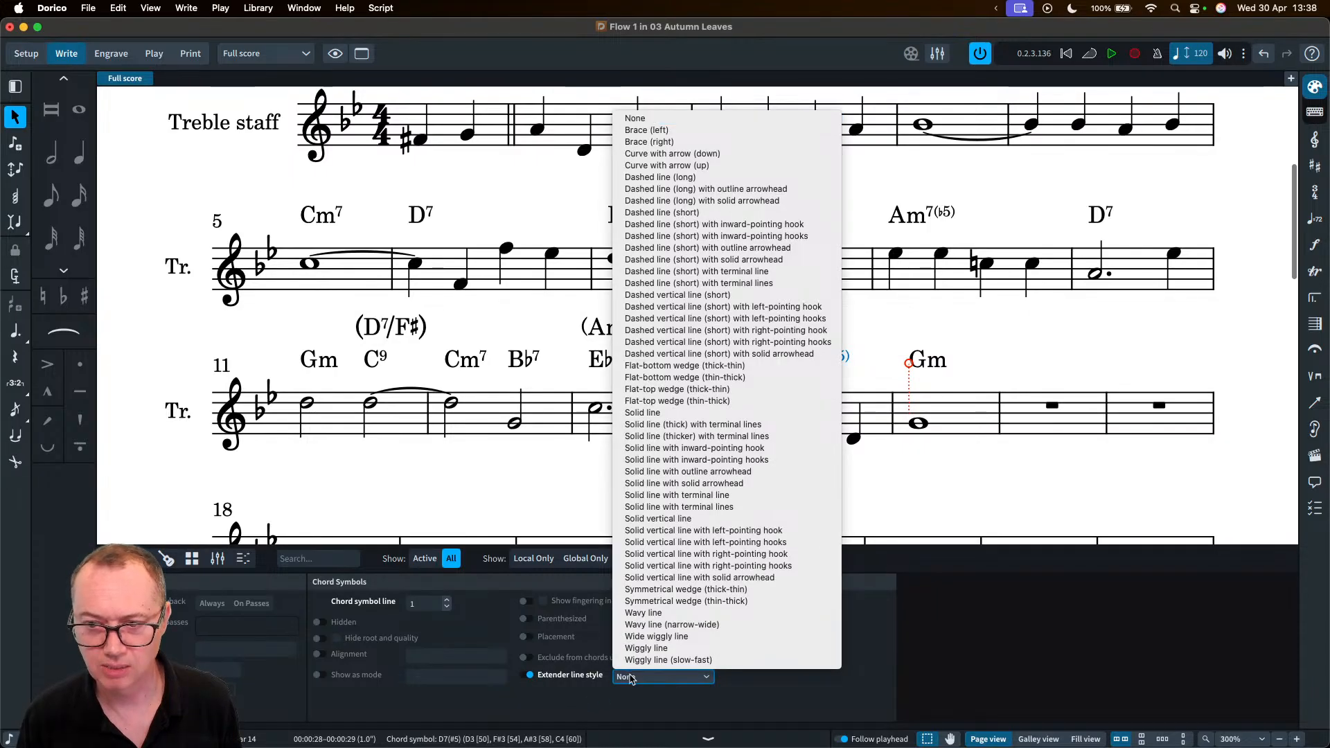
left_click(683, 483)
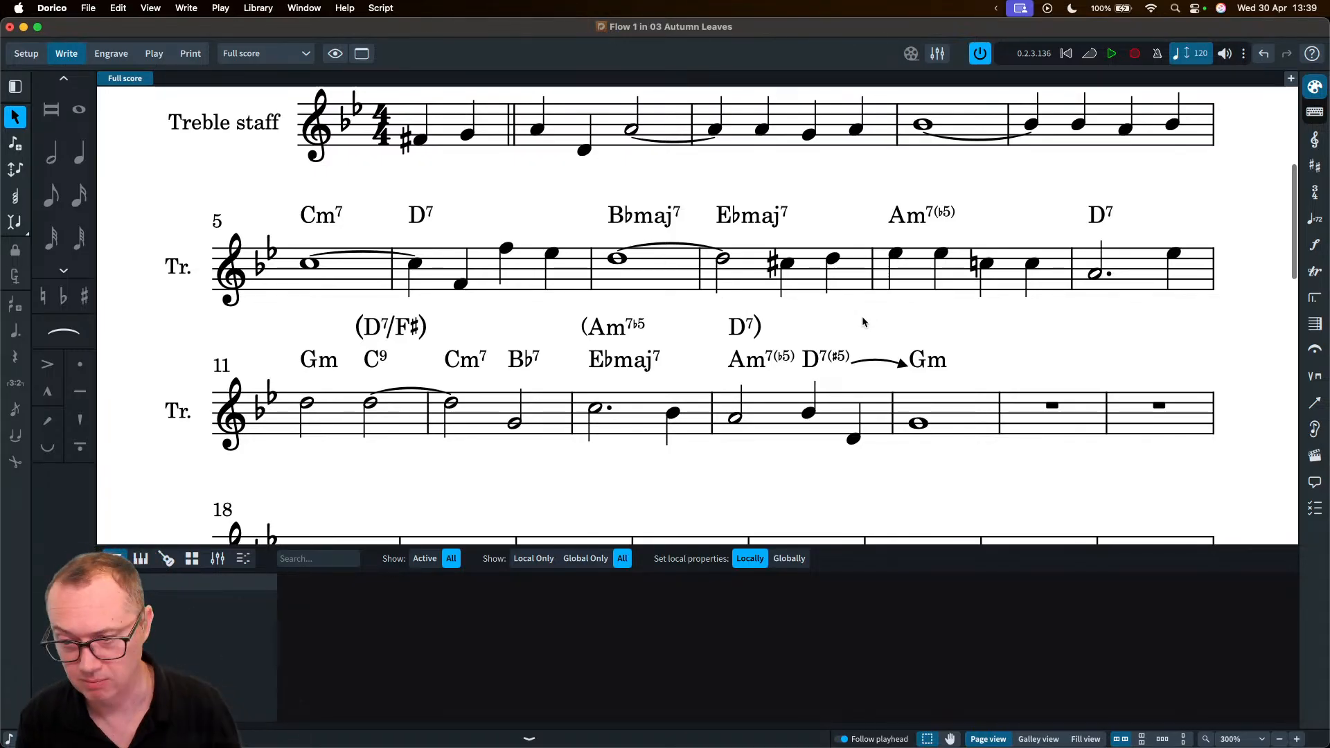
- Add Bm7 and E7 as alternative chord symbols on chord symbol line 2 above the B♭maj7 in bar 7
scroll(856, 330, "up", 2)
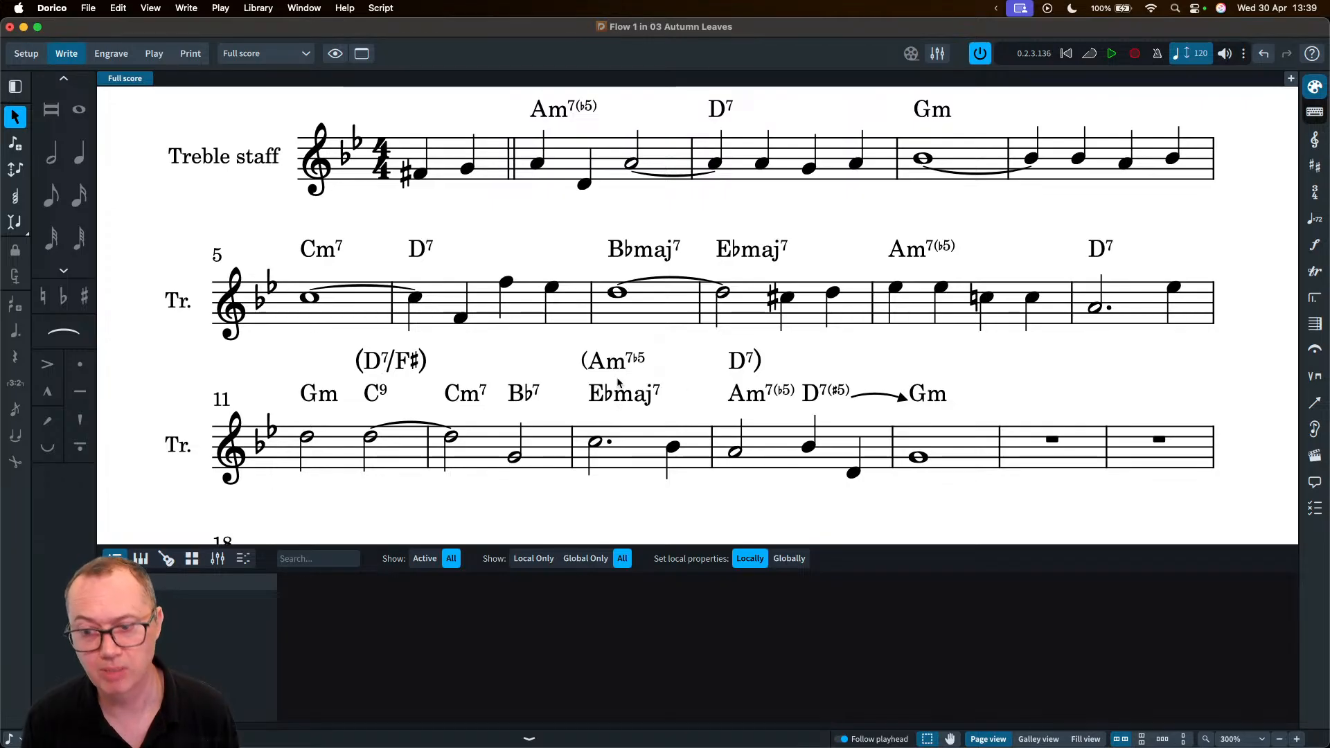
left_click(636, 252)
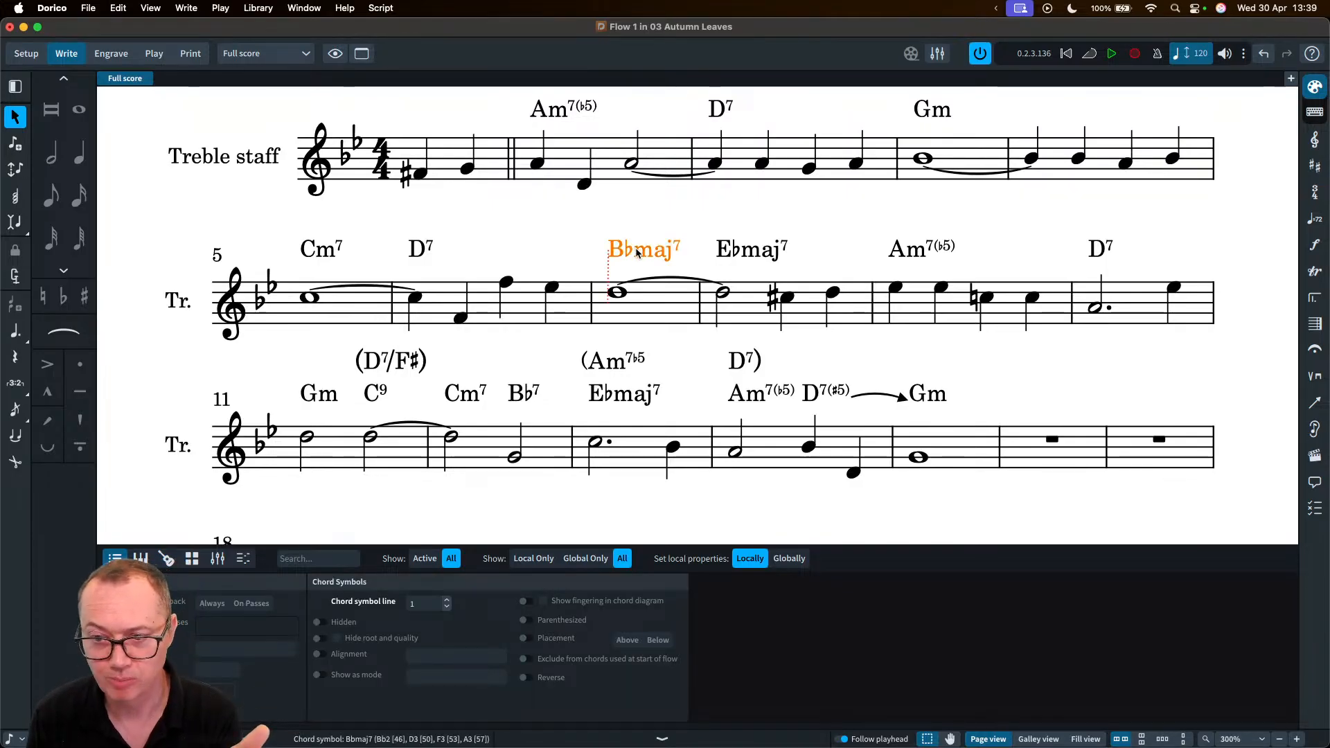
double_click(637, 252)
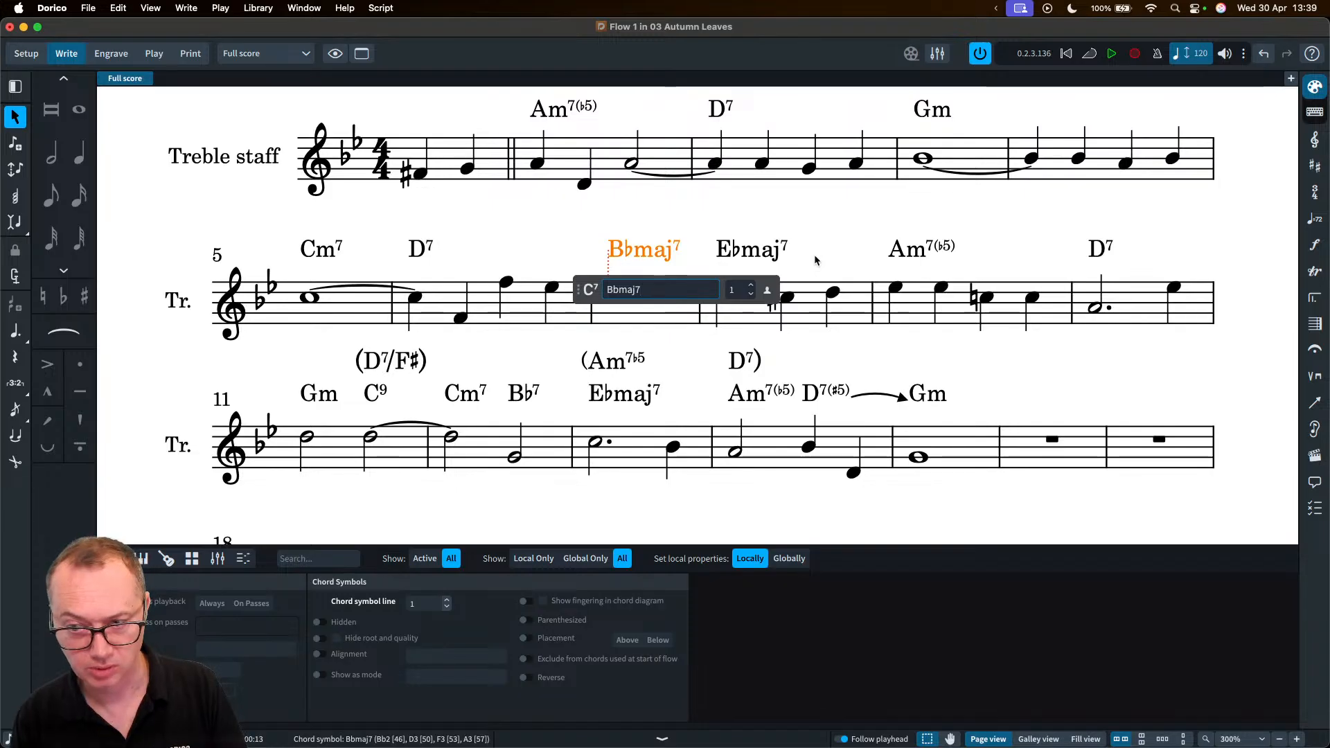
key("alt+Down")
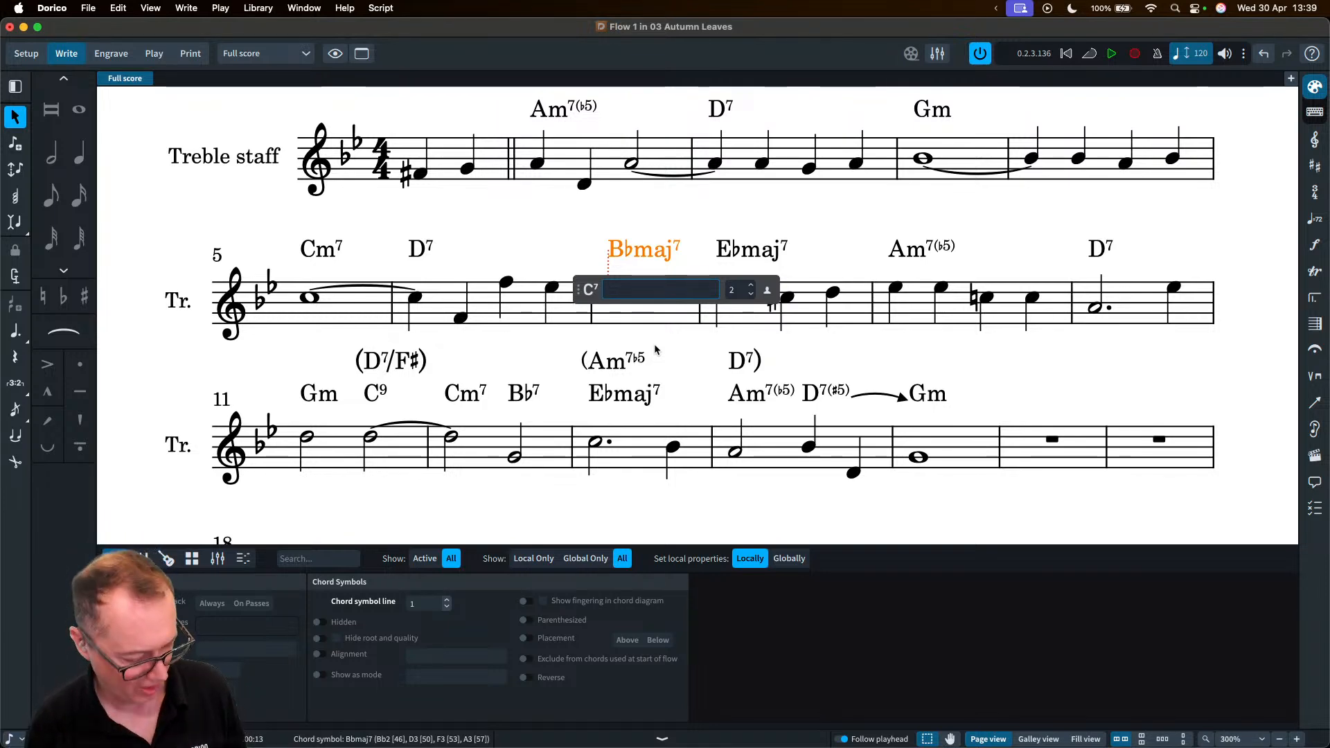
type("Bm7")
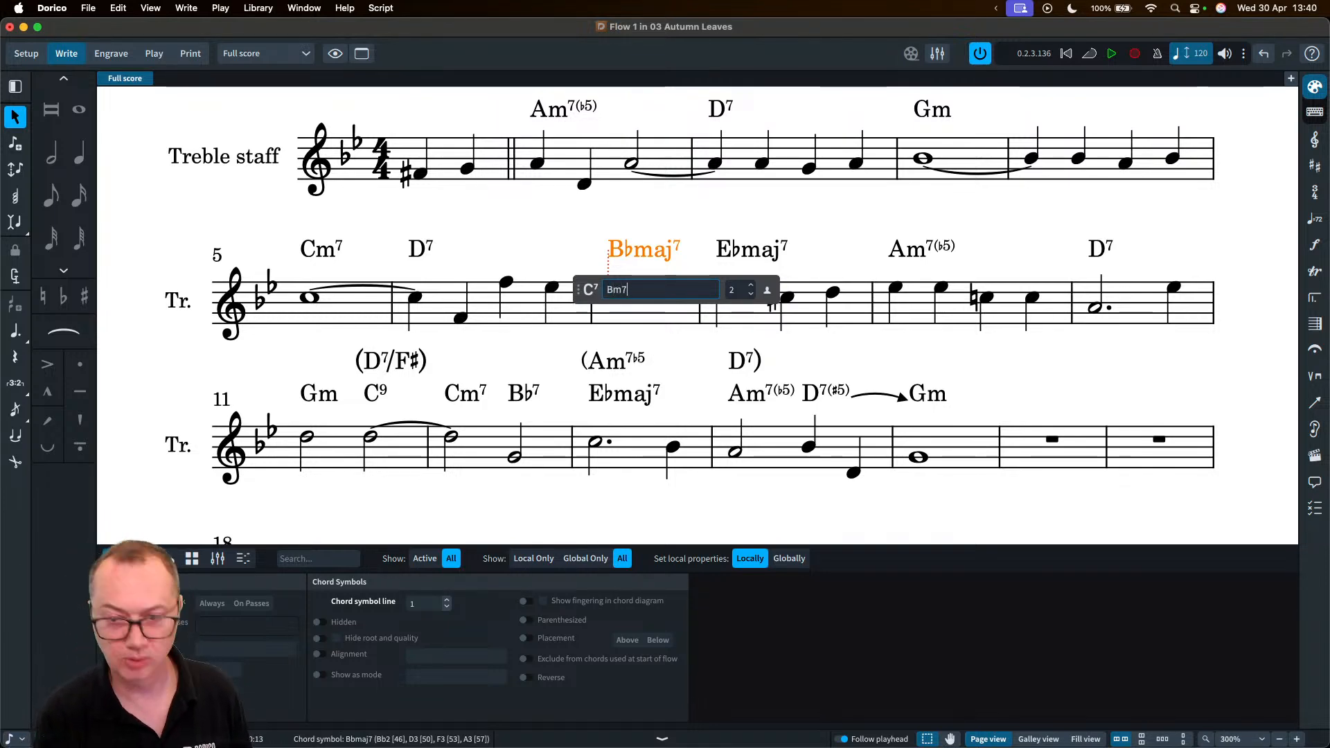
key("Return")
key("space")
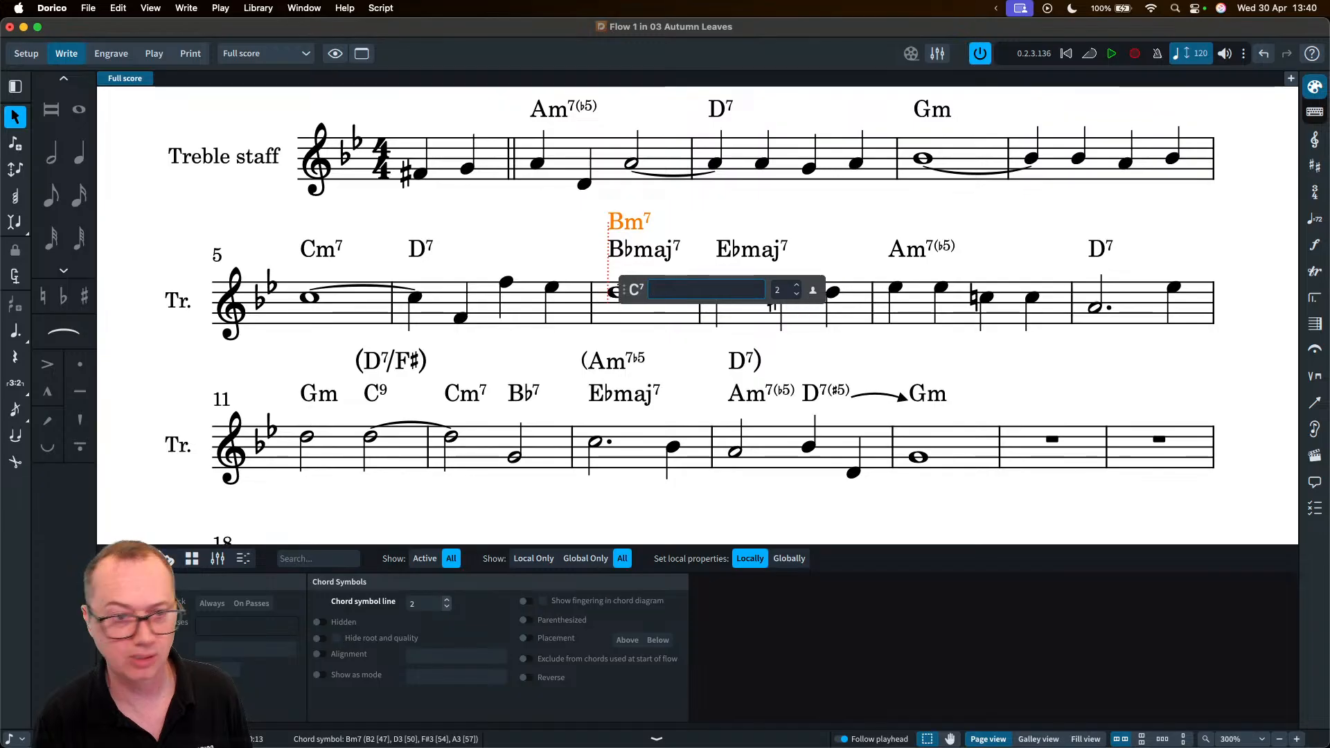
type("E7")
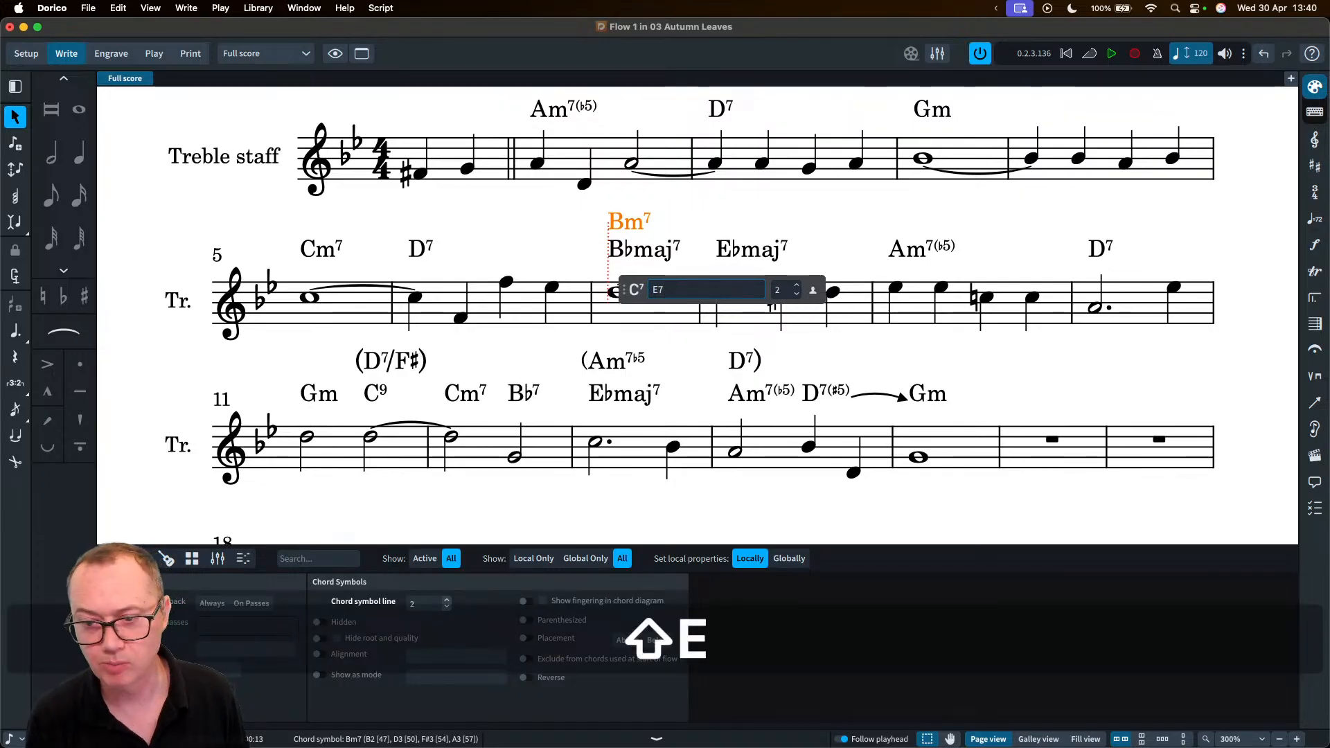
key("Return")
key("Escape")
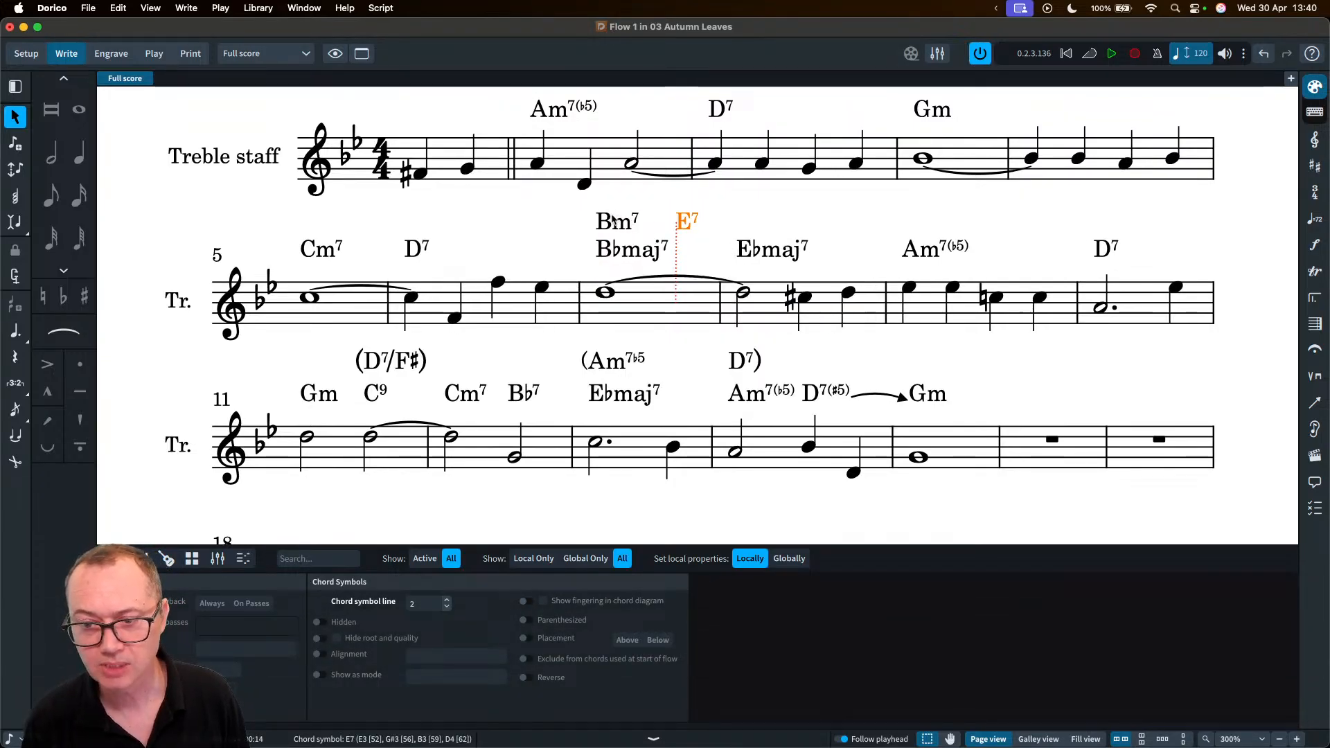
- Select the B♭maj7 chord symbol in bar 7 and check its chord symbol line property
left_click(640, 250)
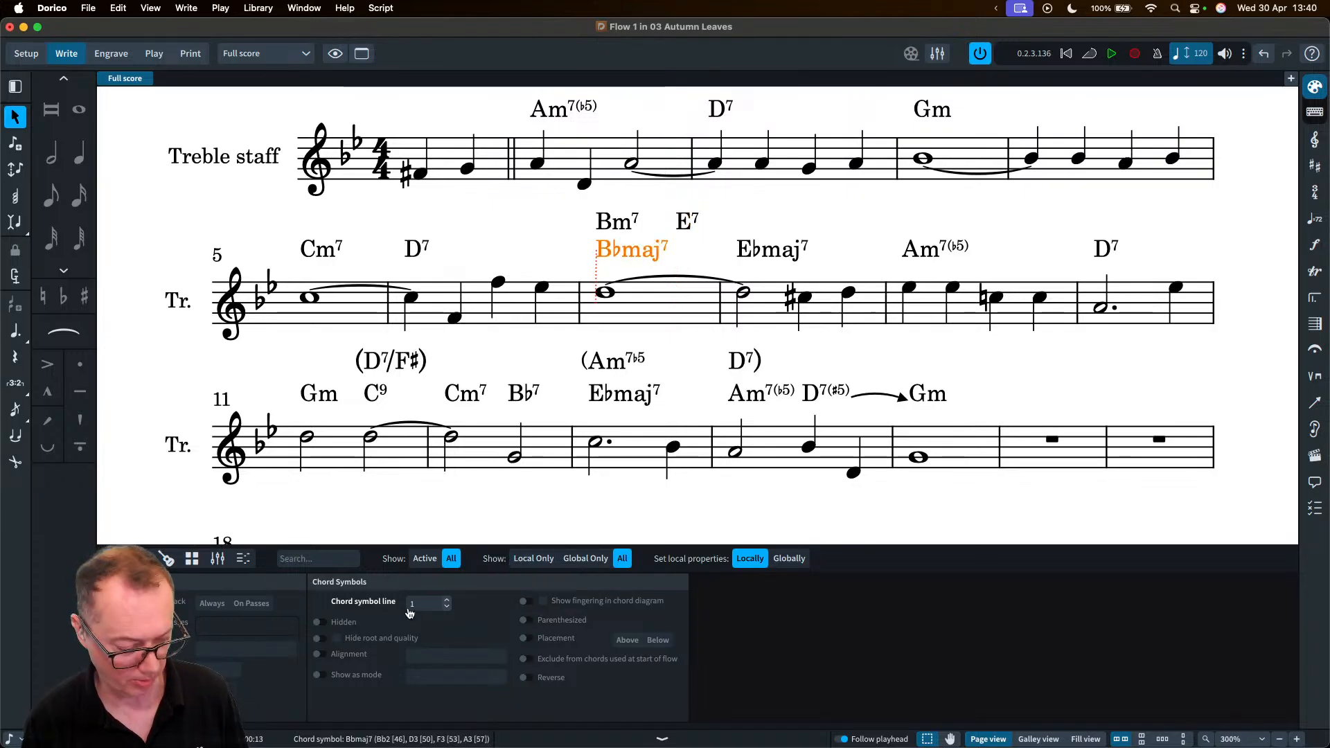
key("F1")
key("F1")
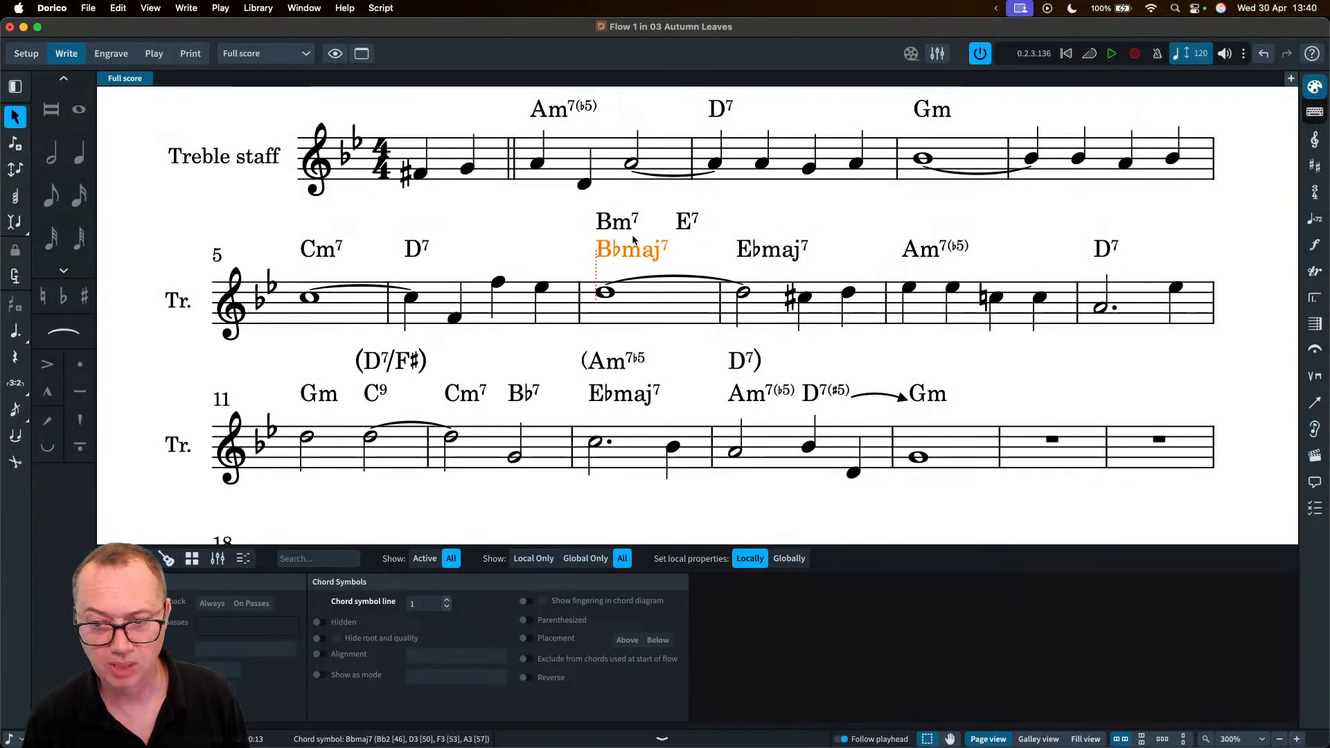
- Parenthesize the alternative chord symbols Bm7 and E7 above bar 7
left_click(625, 225)
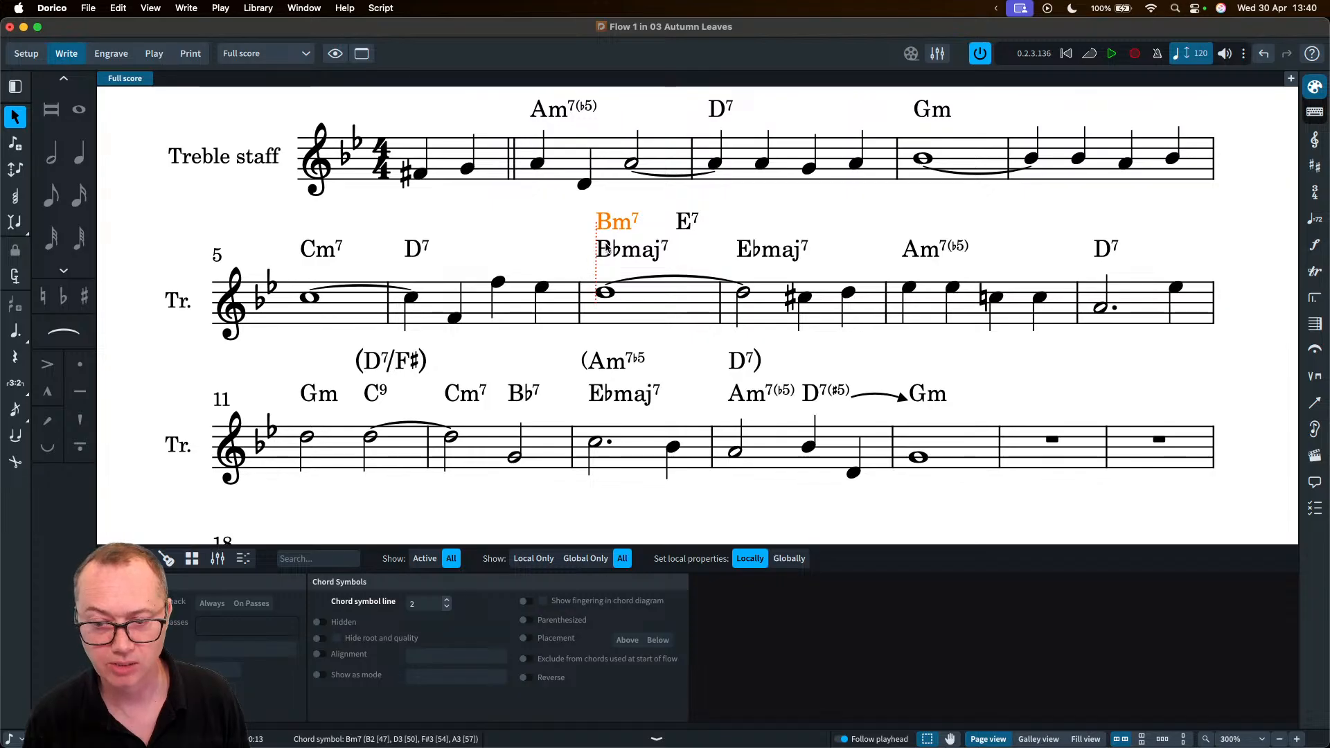
left_click(524, 620)
left_click(691, 223)
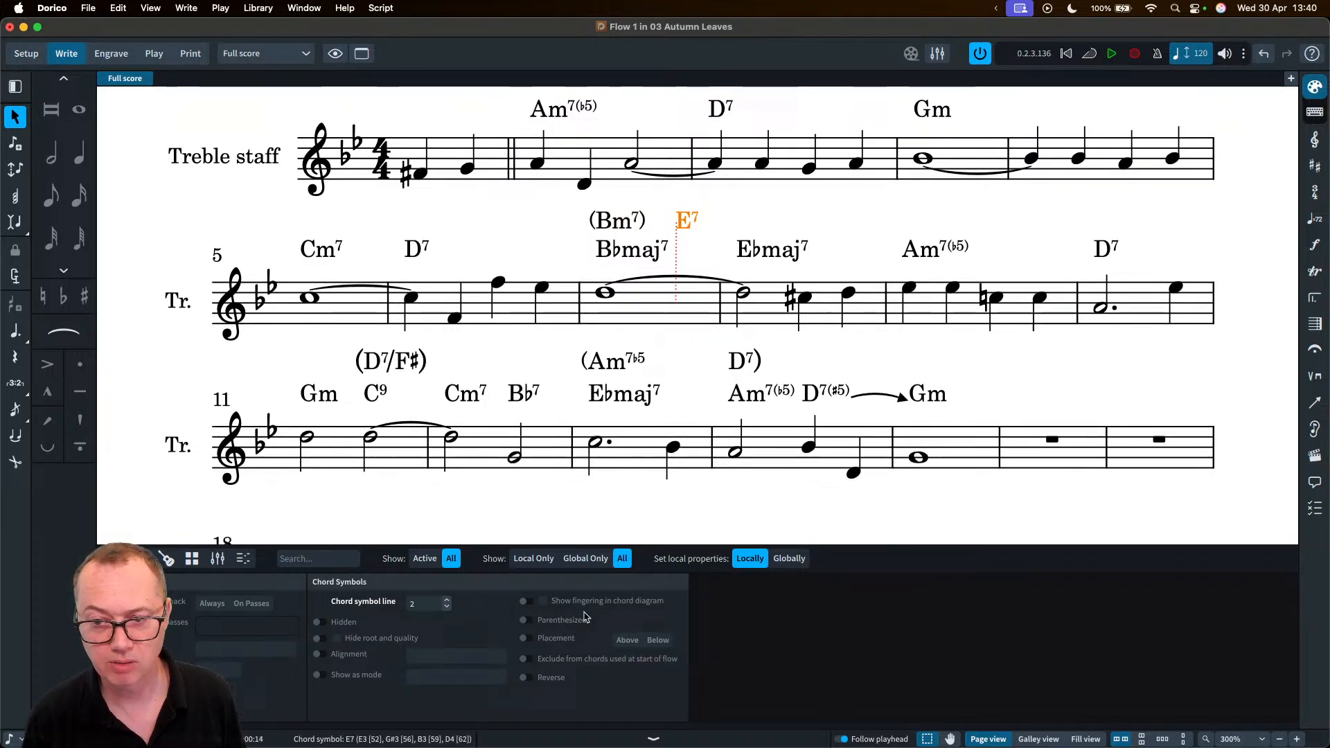
left_click(527, 620)
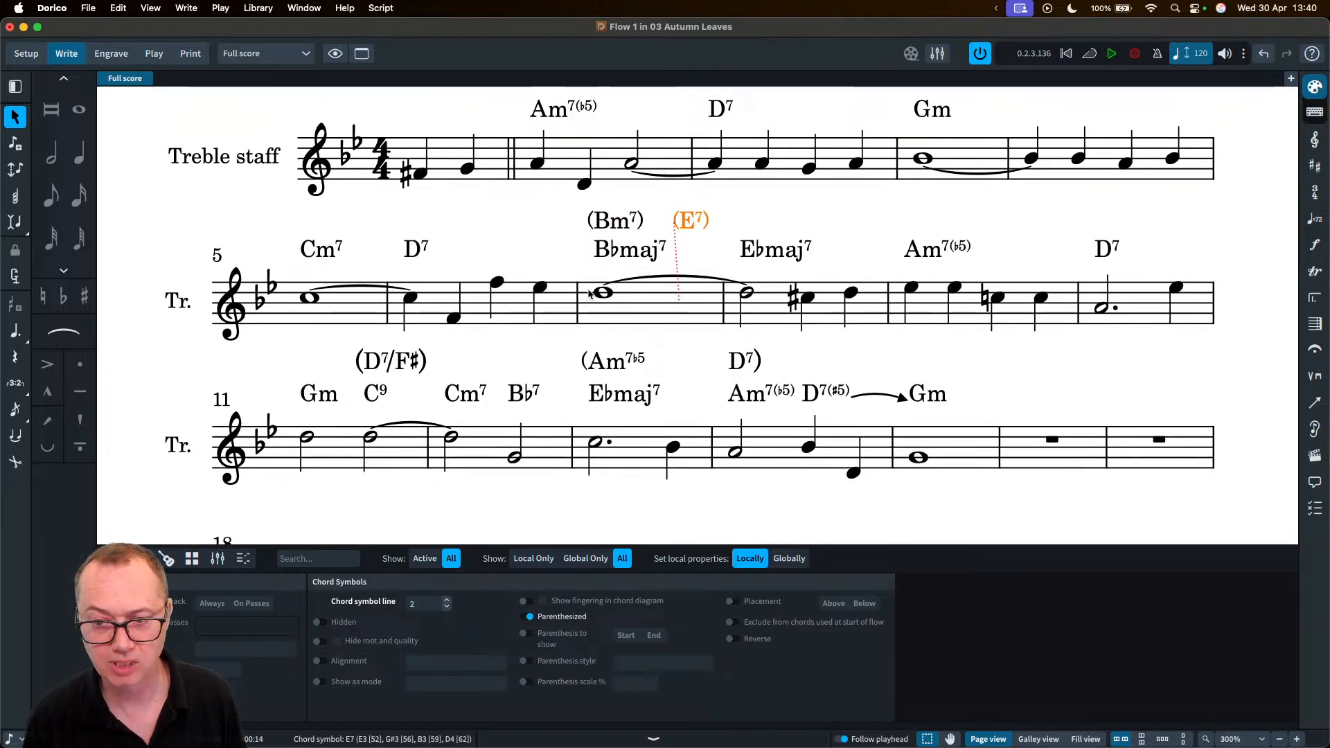
- Show only the end parenthesis on the E7 and only the start parenthesis on the Bm7, so one pair encloses both alternatives
left_click(528, 634)
left_click(649, 636)
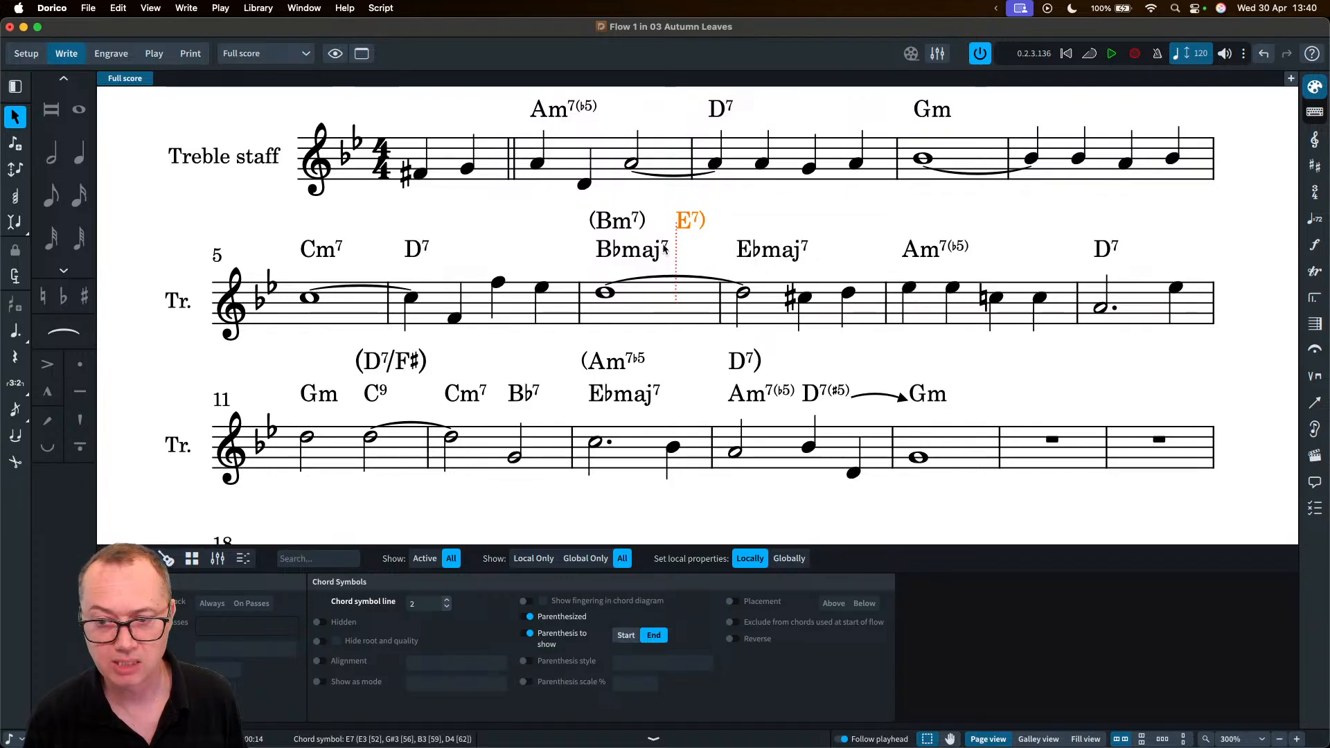
left_click(633, 224)
left_click(528, 635)
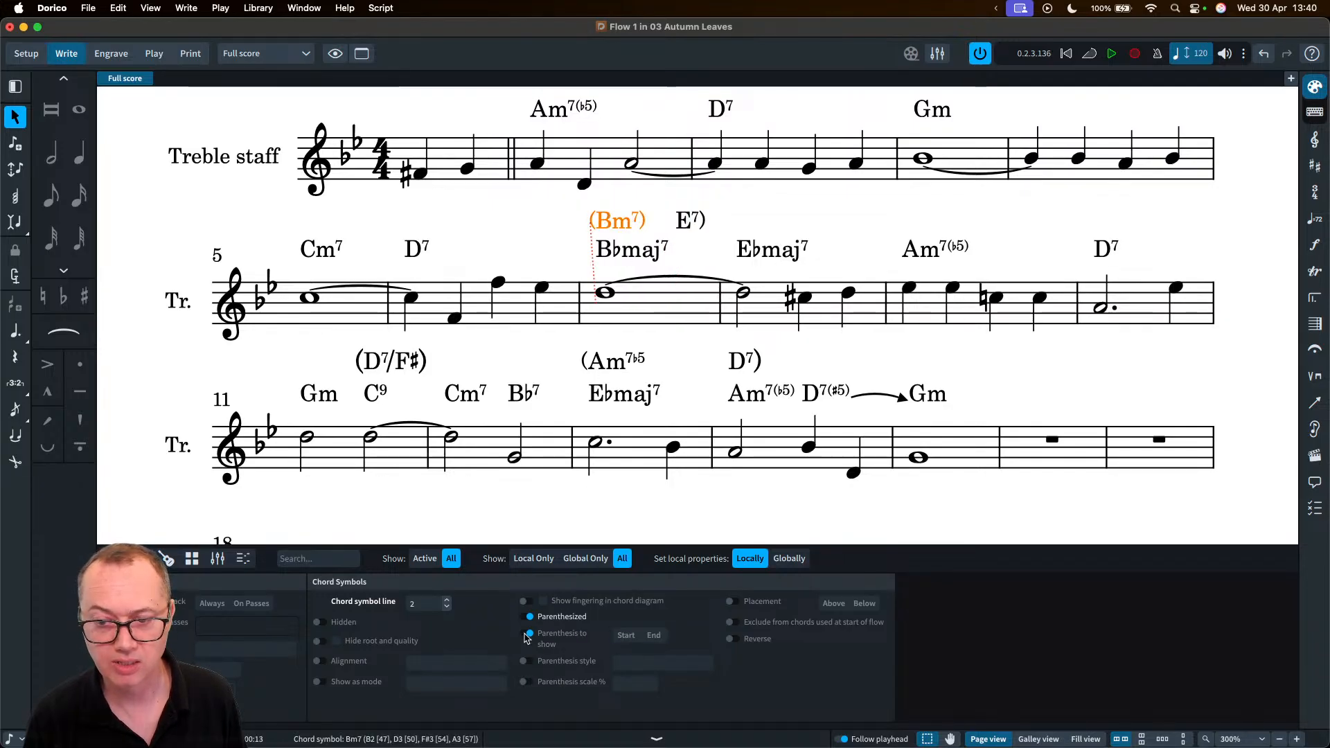
left_click(723, 220)
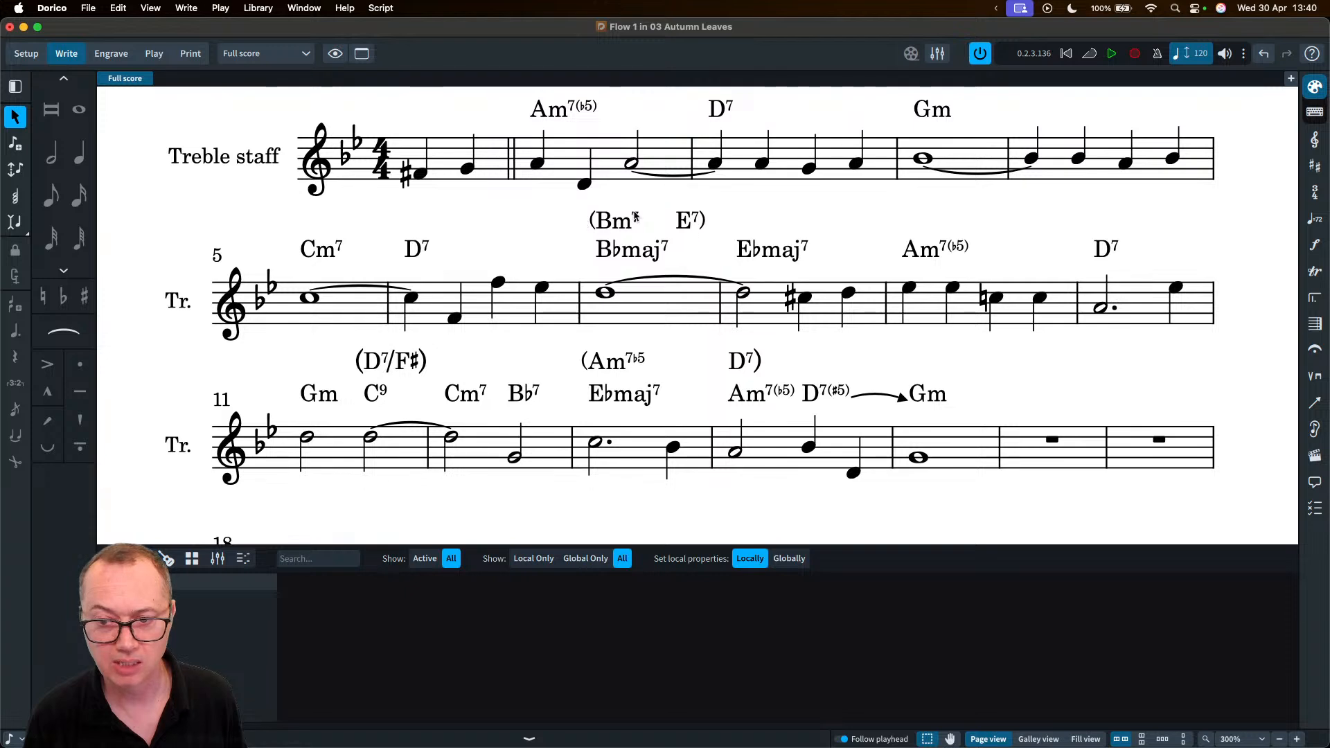
- Select the Bm7 and E7 alternatives together and check which parenthesis styles are available, leaving the style override off
left_click(682, 222)
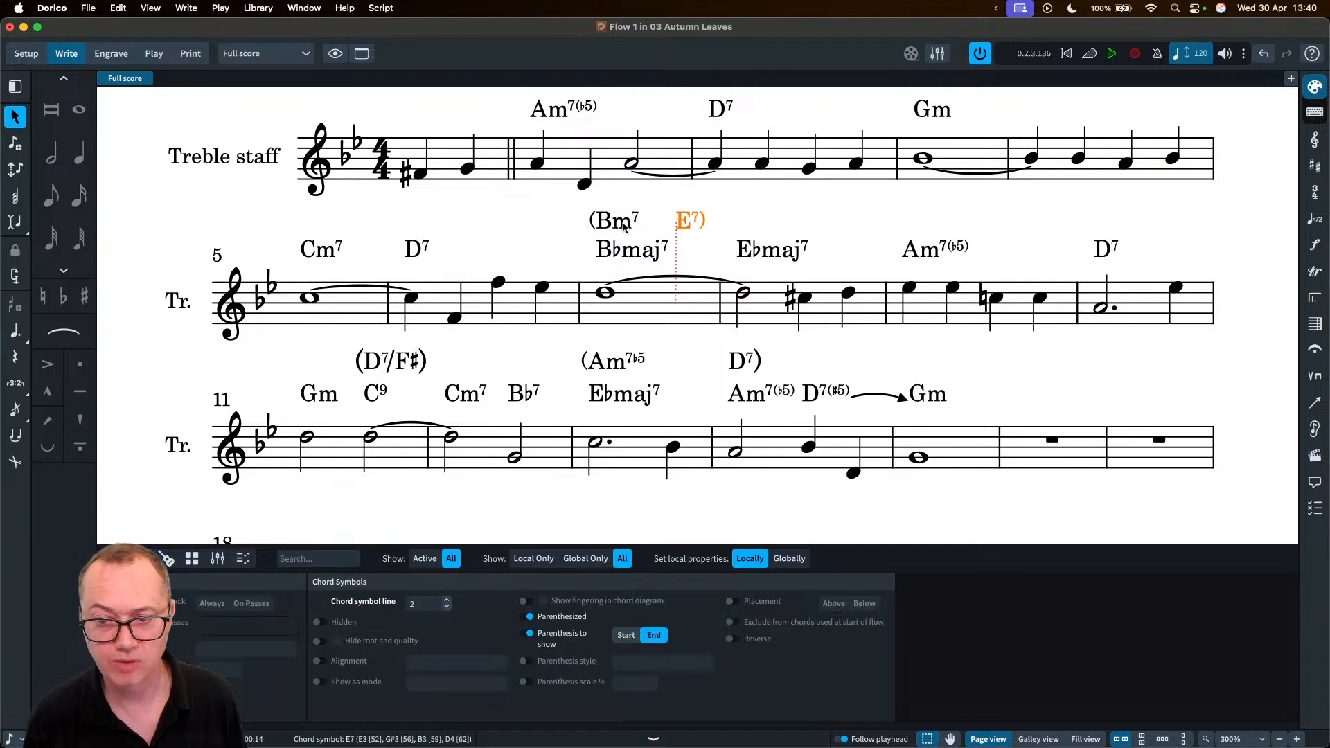
left_click(624, 226, "super")
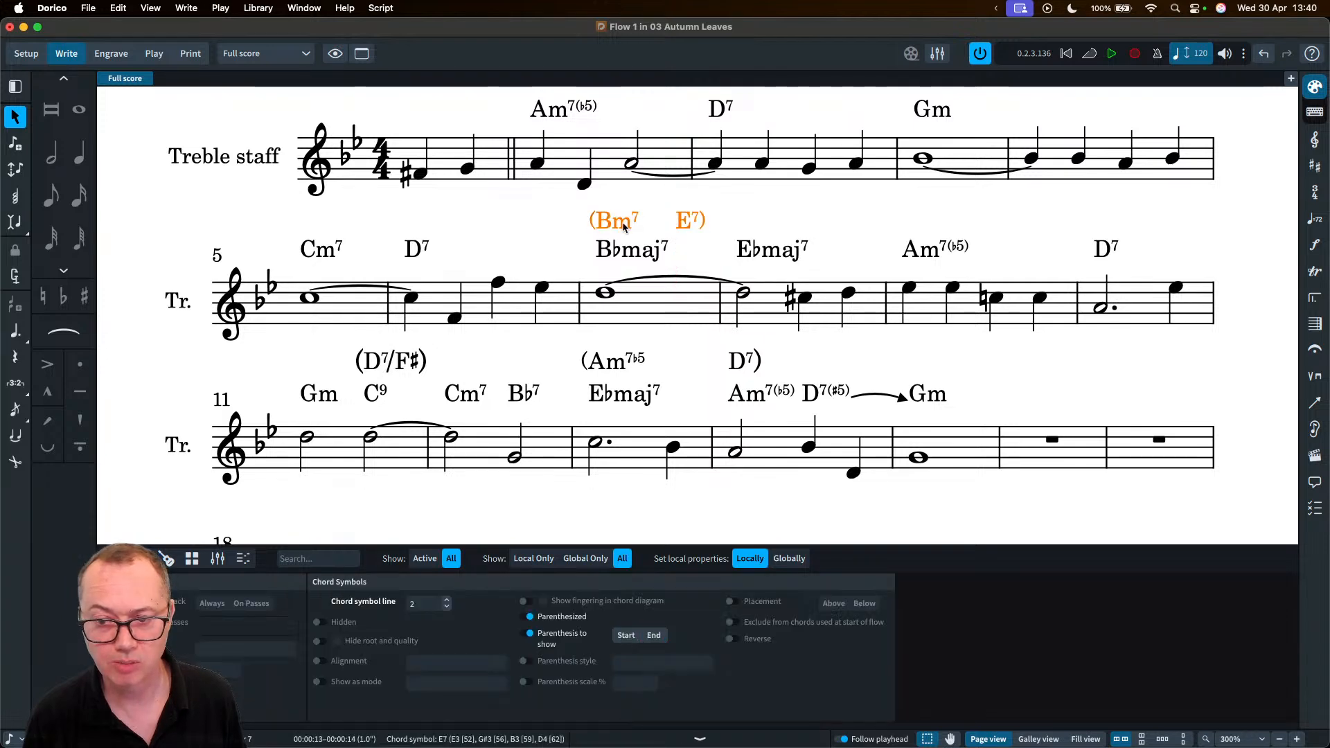
left_click(525, 661)
left_click(626, 667)
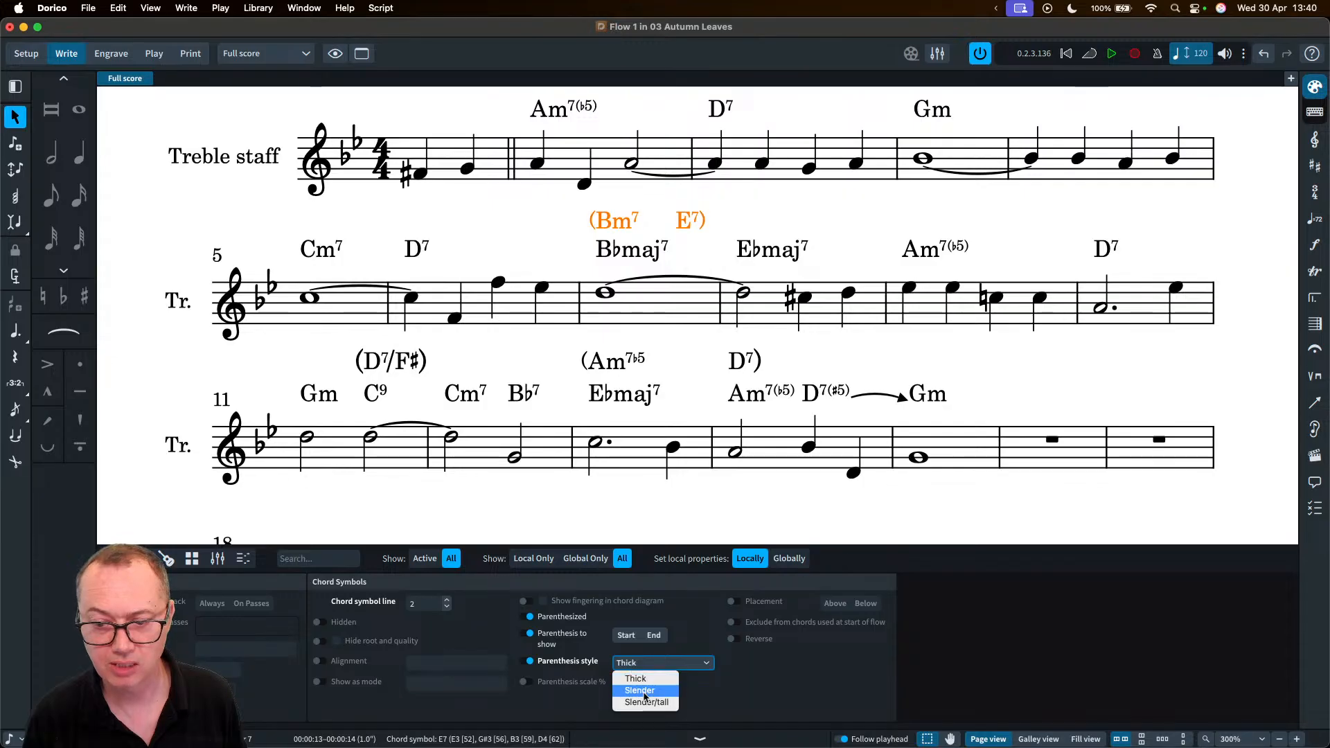
left_click(532, 662)
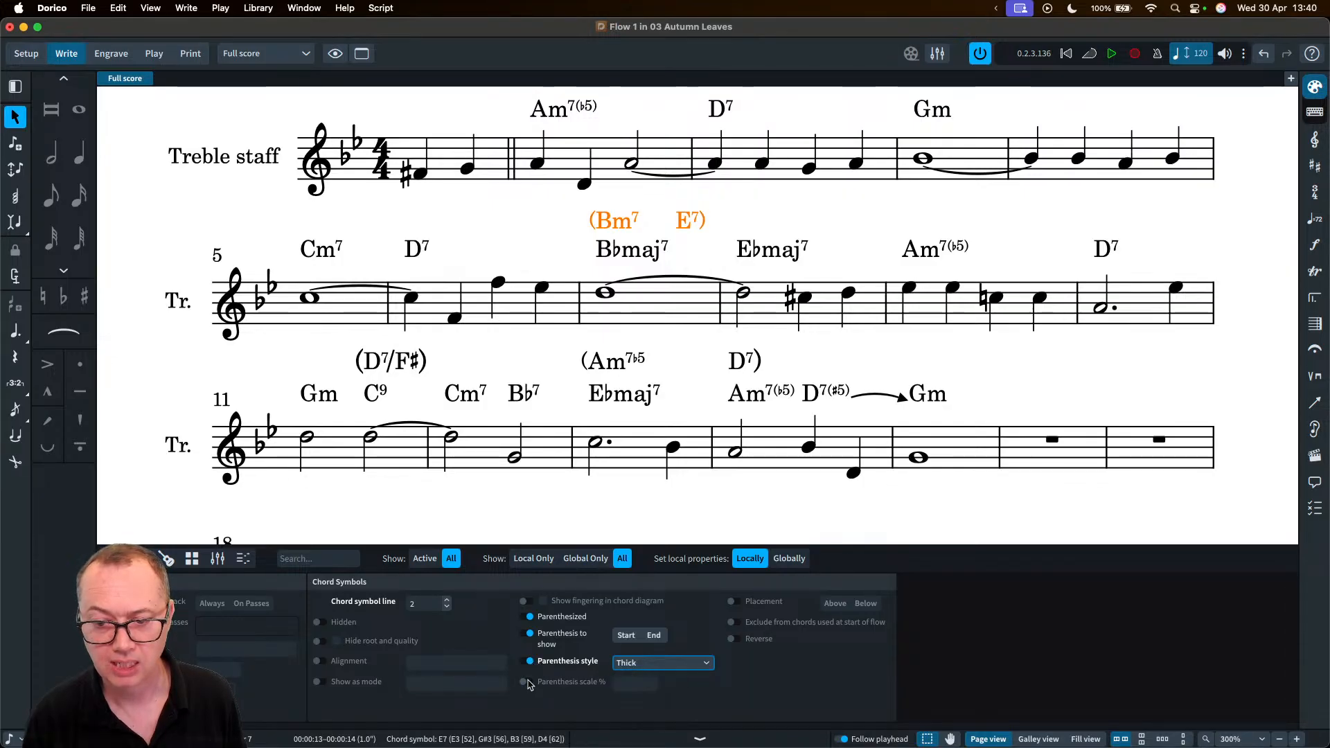
left_click(530, 661)
- Set the parenthesis scale of the selected Bm7 and E7 chord symbols to 123%
left_click(530, 682)
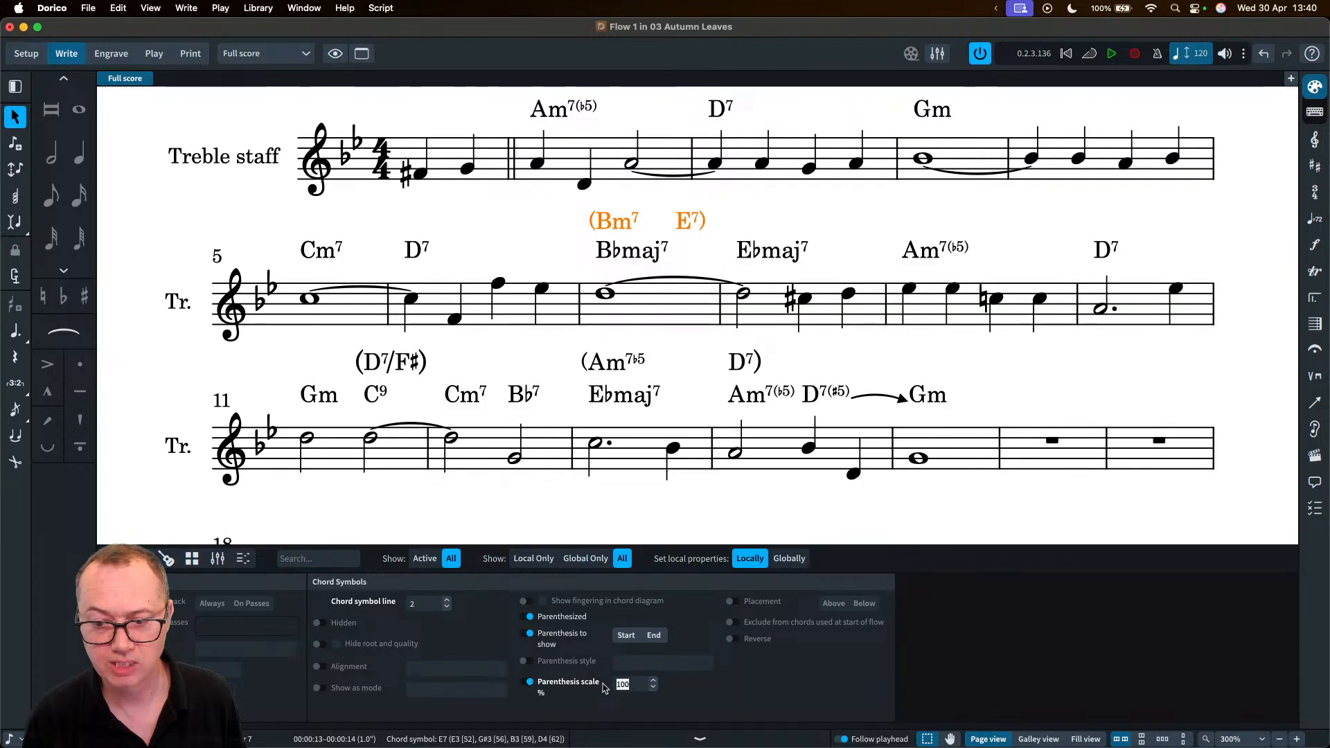
double_click(623, 683)
type("123")
key("Return")
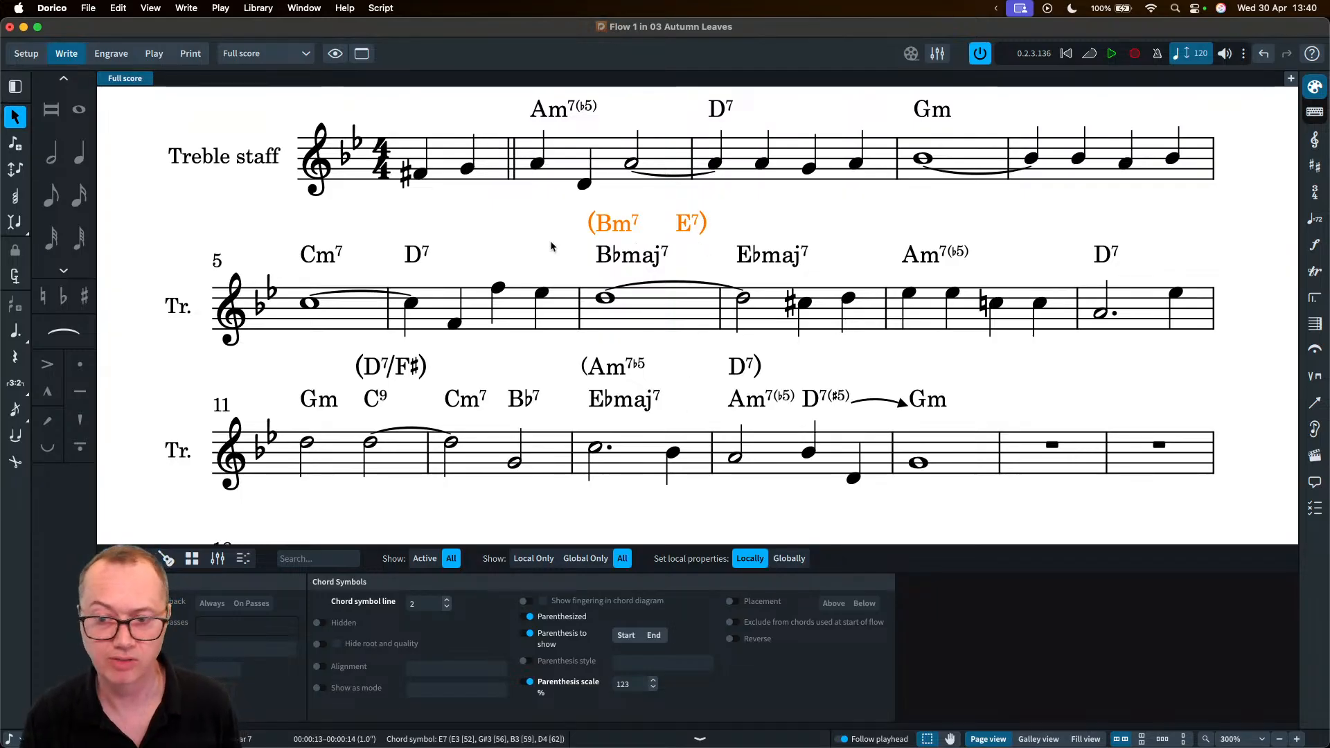
left_click(574, 215)
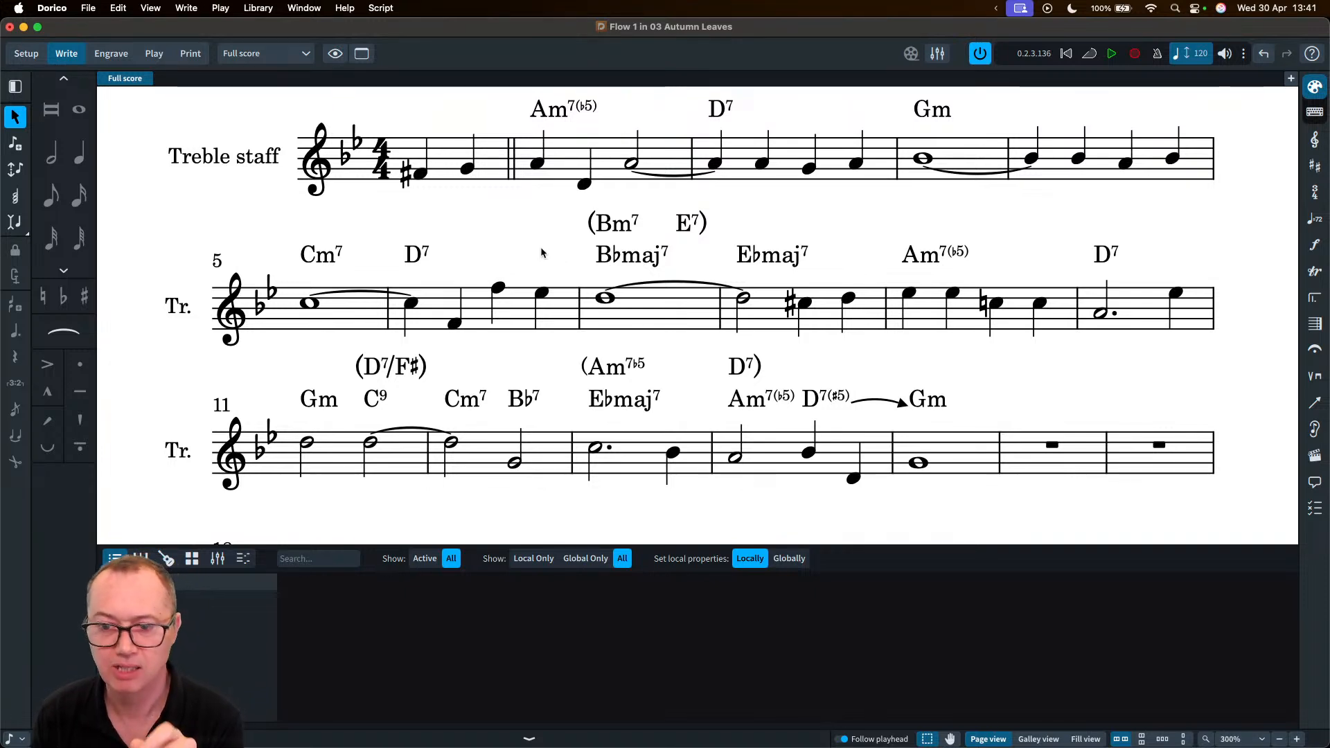
- Change the project's music font to Petaluma, including its text fonts and recommended engraving options
left_click(259, 10)
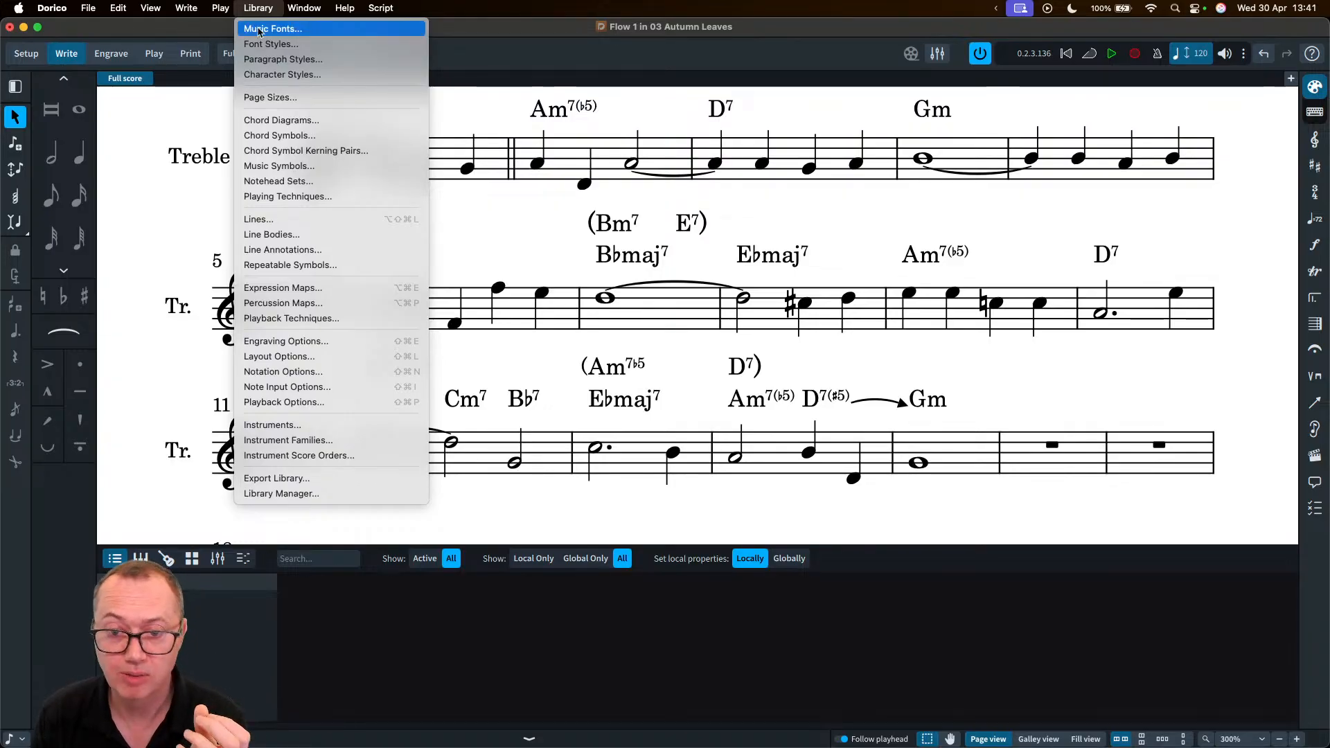
left_click(273, 28)
scroll(573, 372, "down", 5)
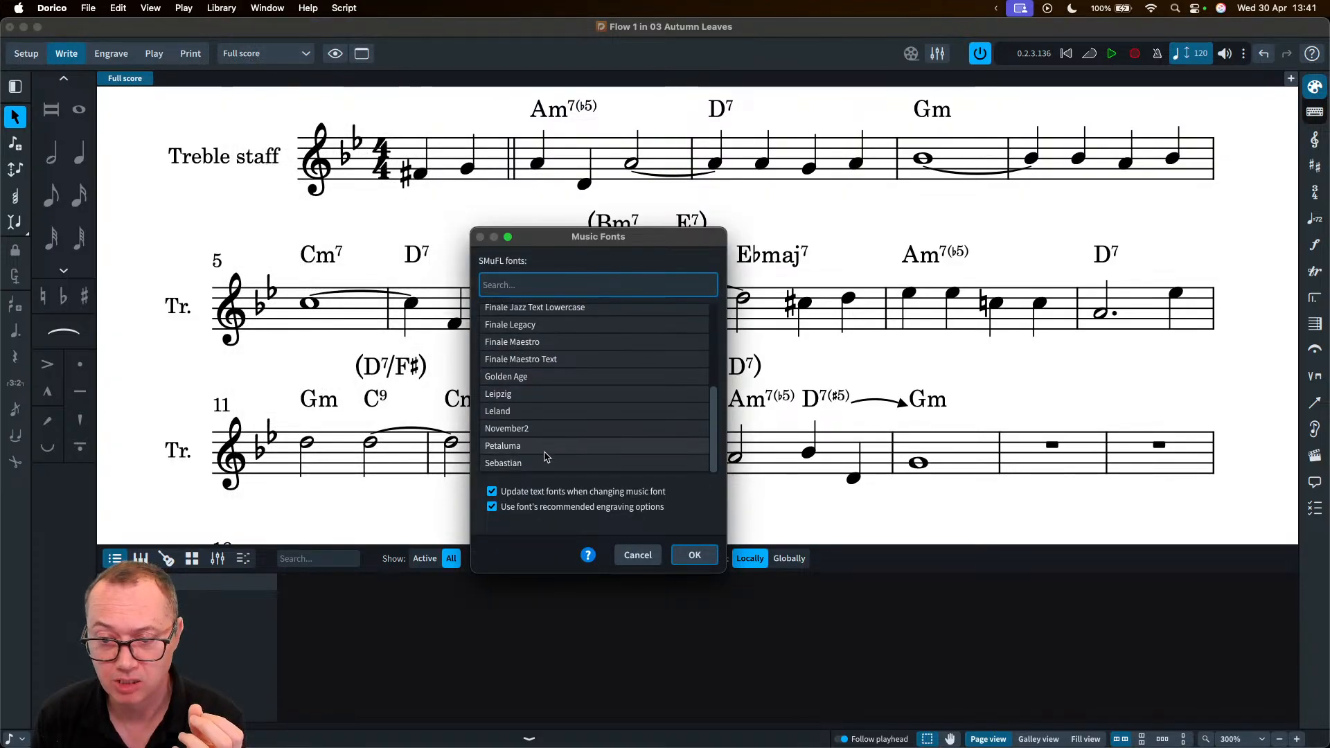
left_click(547, 445)
left_click(695, 556)
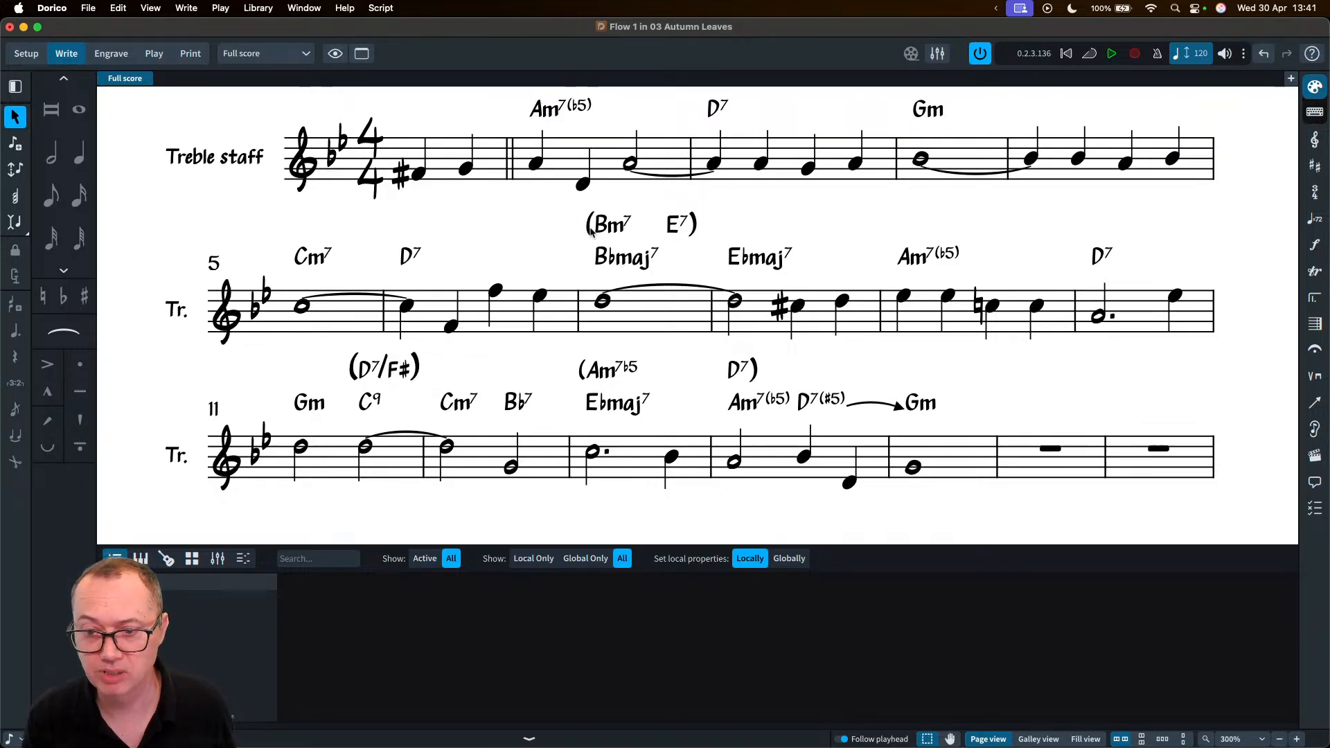
scroll(629, 221, "up", 3)
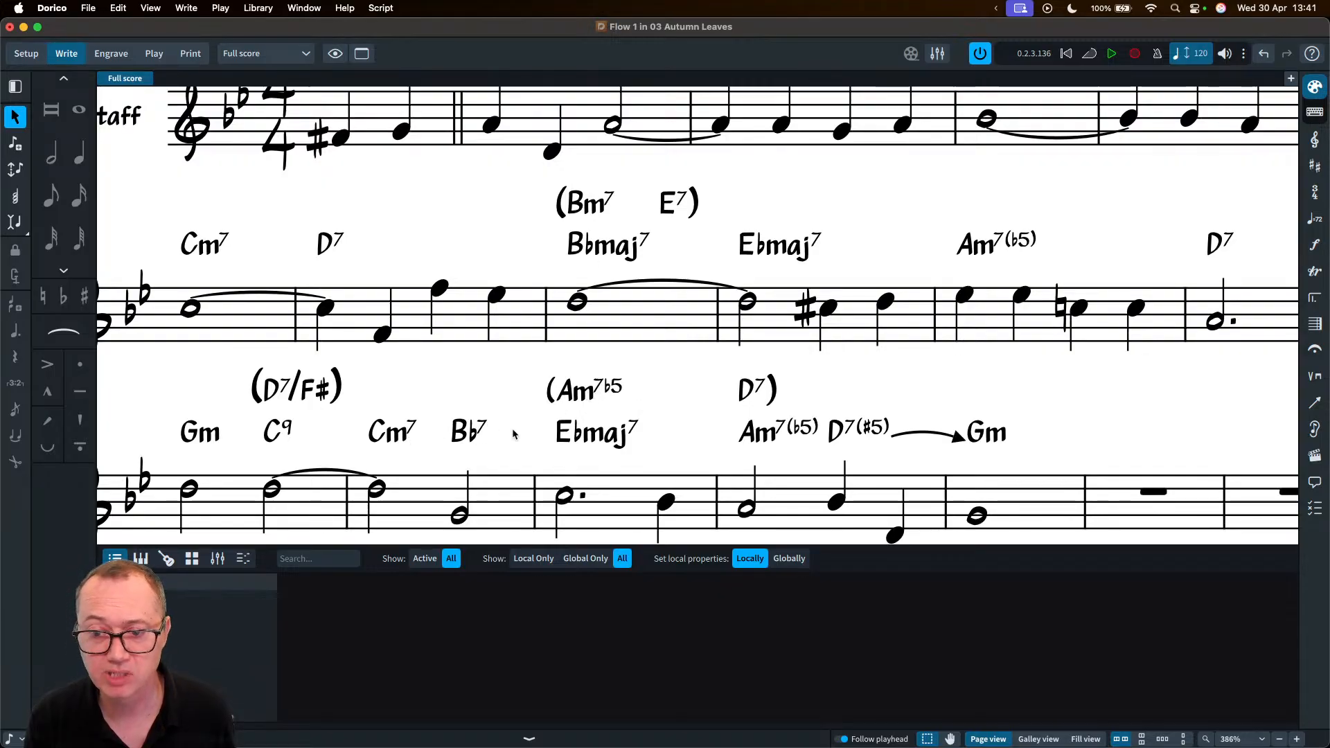
scroll(632, 207, "down", 3)
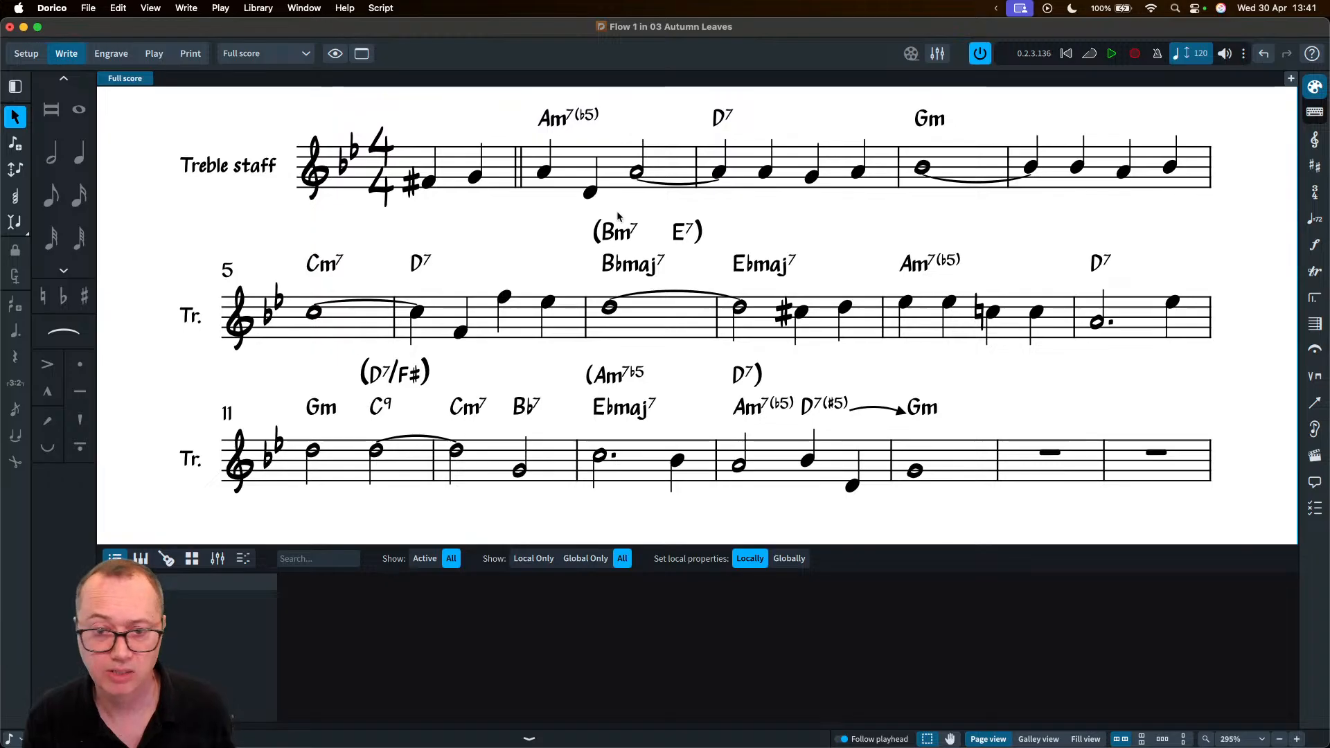
- Switch to Engrave mode, view the kerning pairs of the Bm7 chord symbol in bar 7, and cancel
left_click(111, 53)
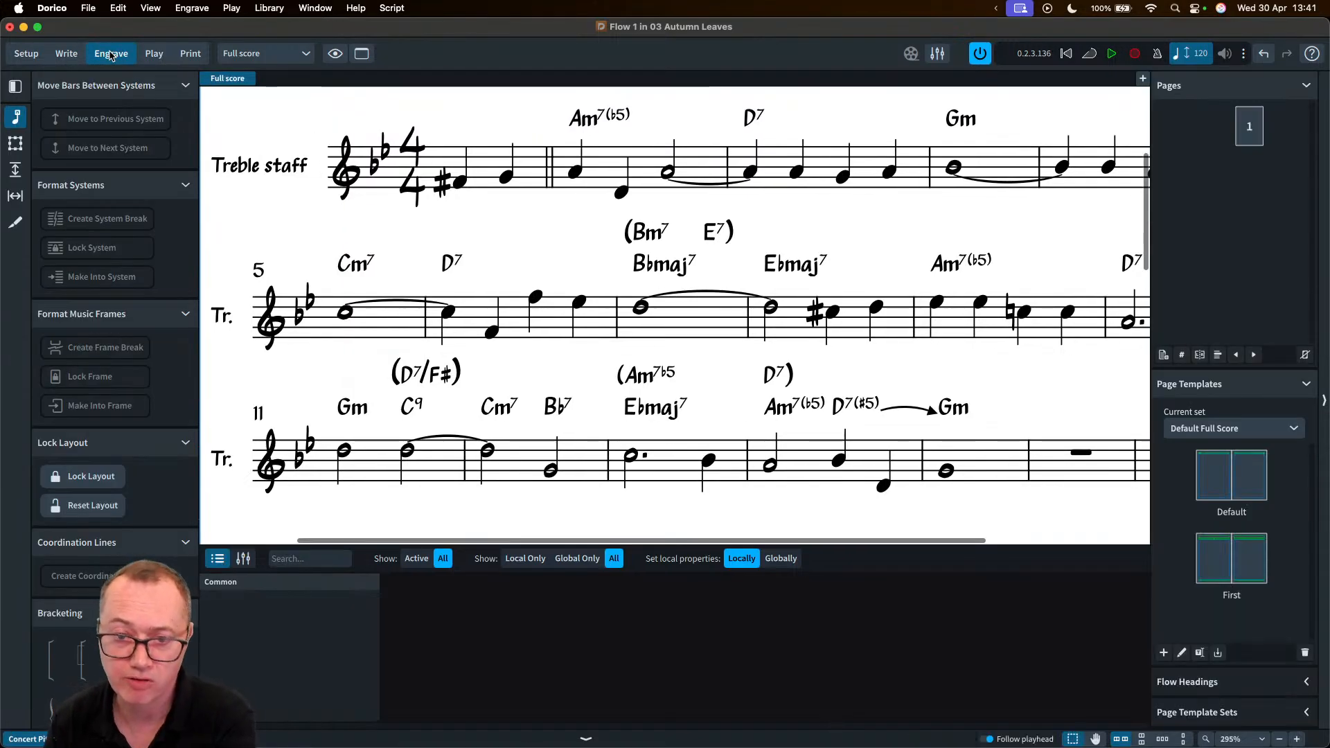
double_click(651, 237)
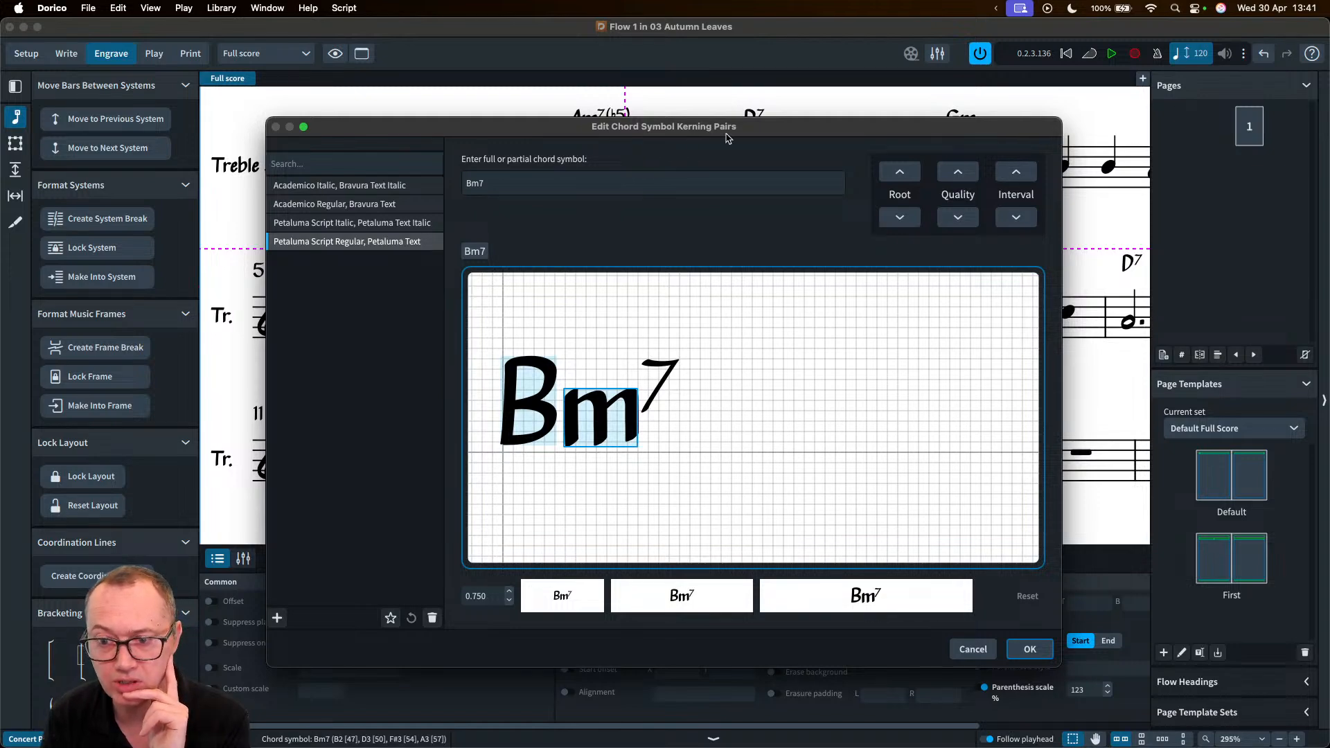
left_click(973, 649)
- View the Bm7 chord symbol's individual appearance in the Chord Symbol Appearance editor and cancel without changes
right_click(649, 240)
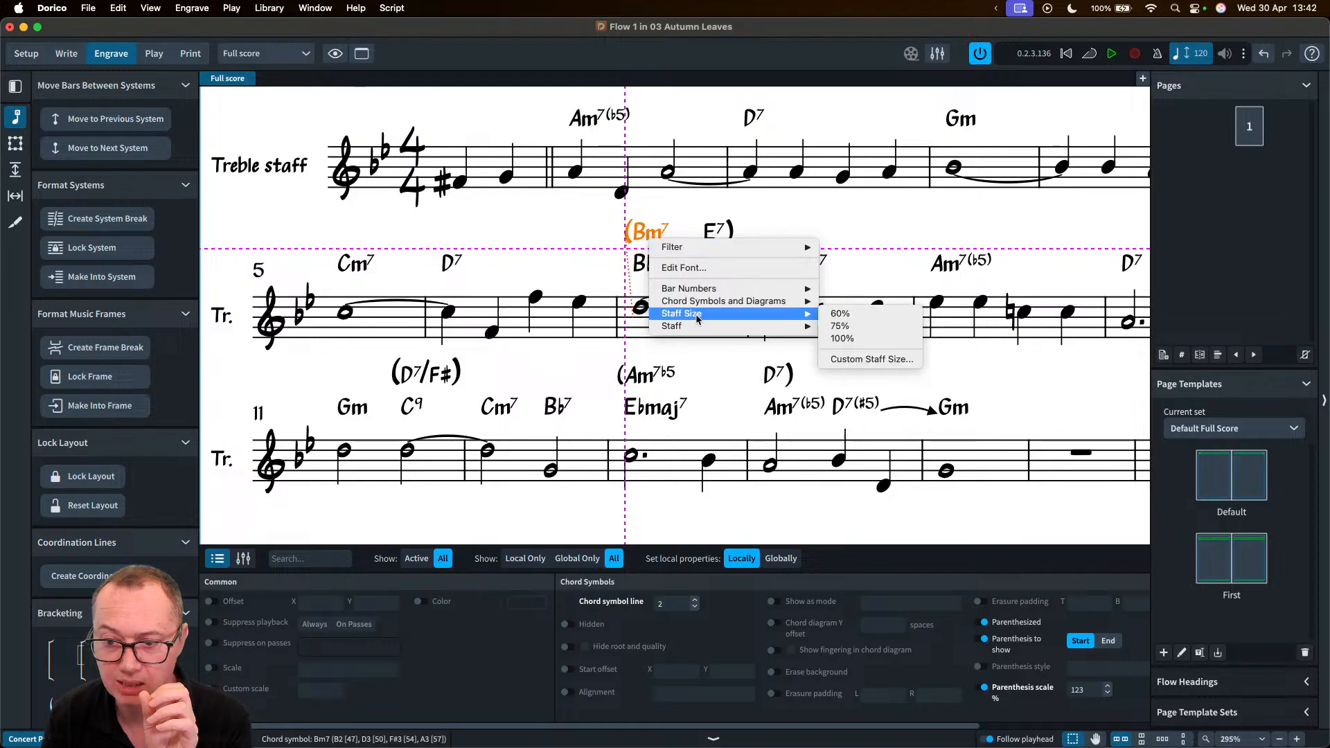
mouse_move(724, 301)
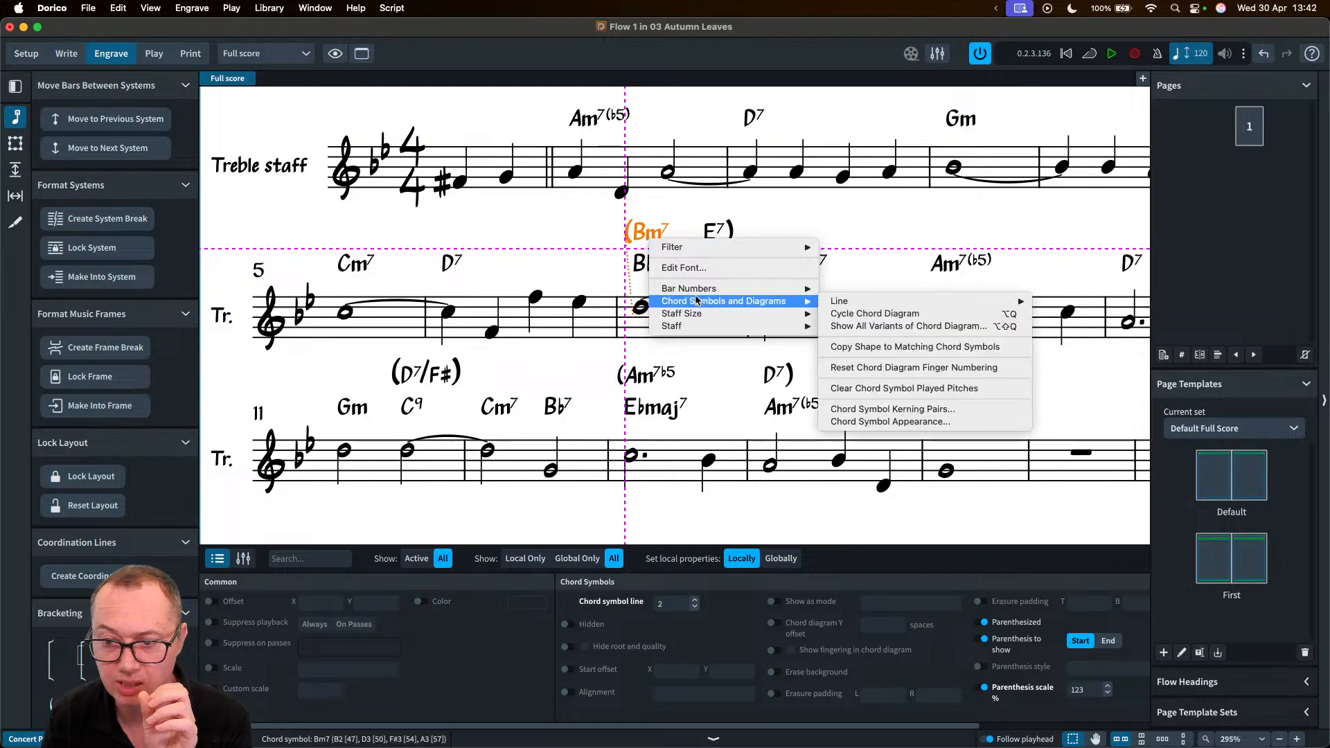
left_click(861, 421)
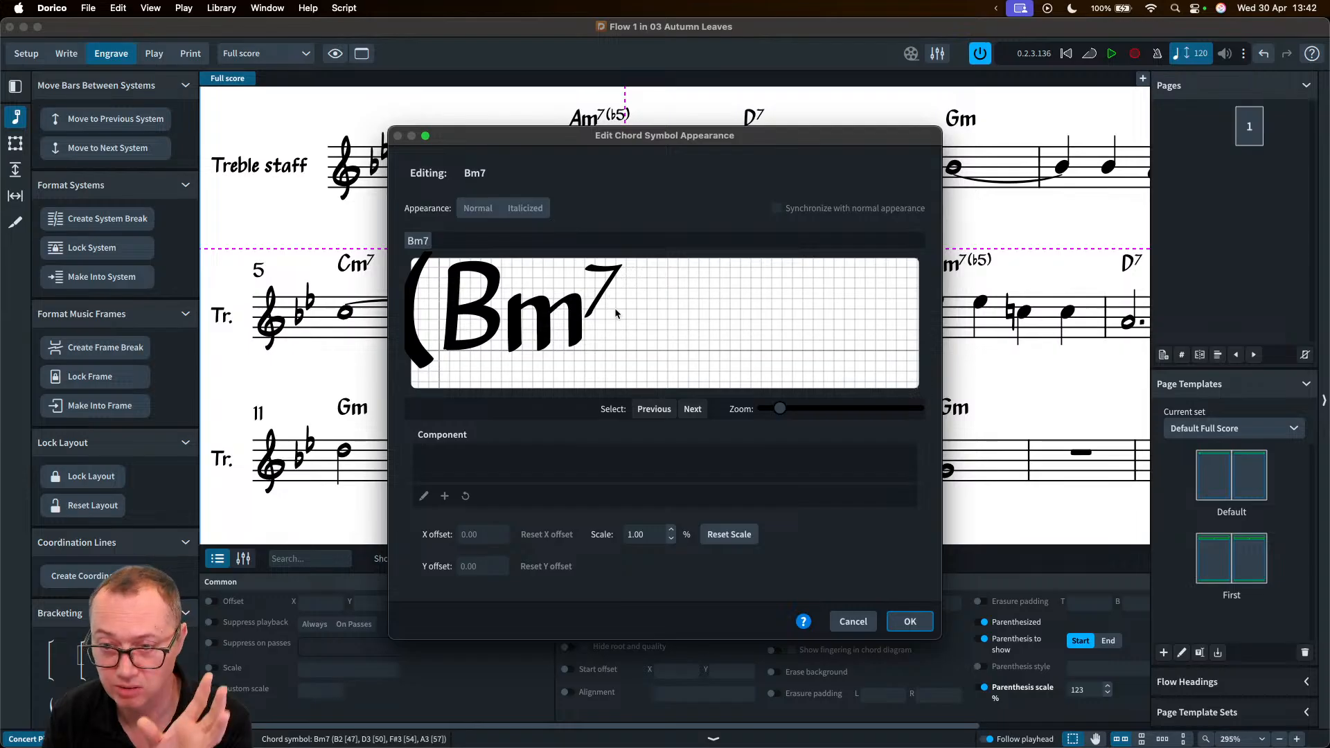
left_click(853, 622)
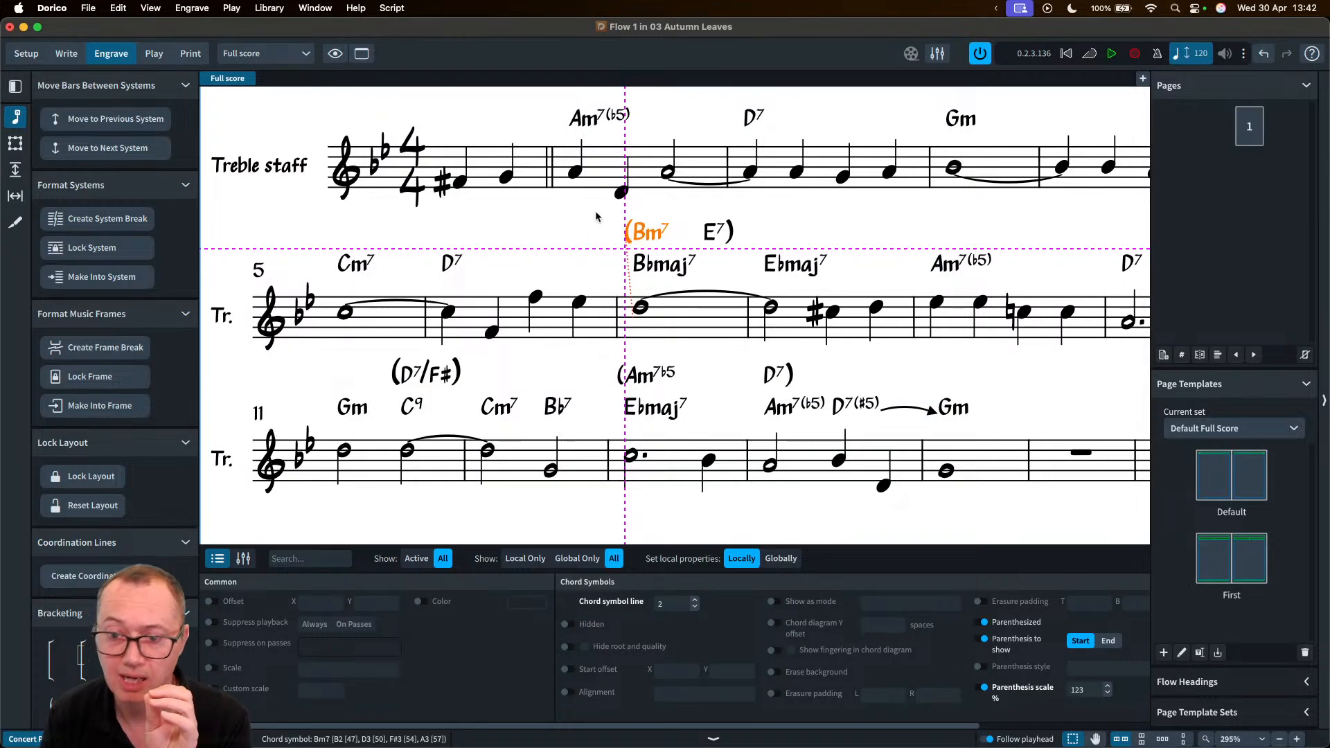
- Reopen the Bm7 kerning pairs and examine the spacing between B and m and between m and 7
double_click(643, 239, "alt")
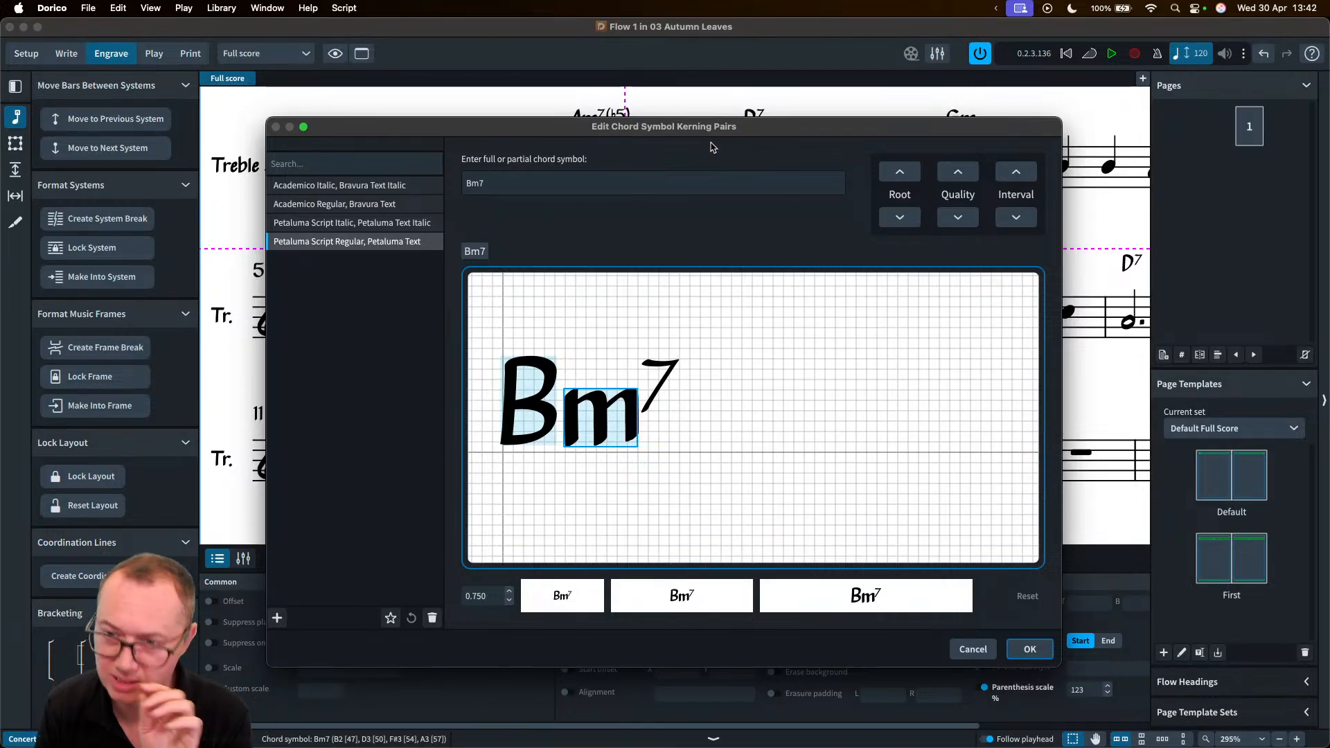
left_click(658, 394)
left_click(541, 394)
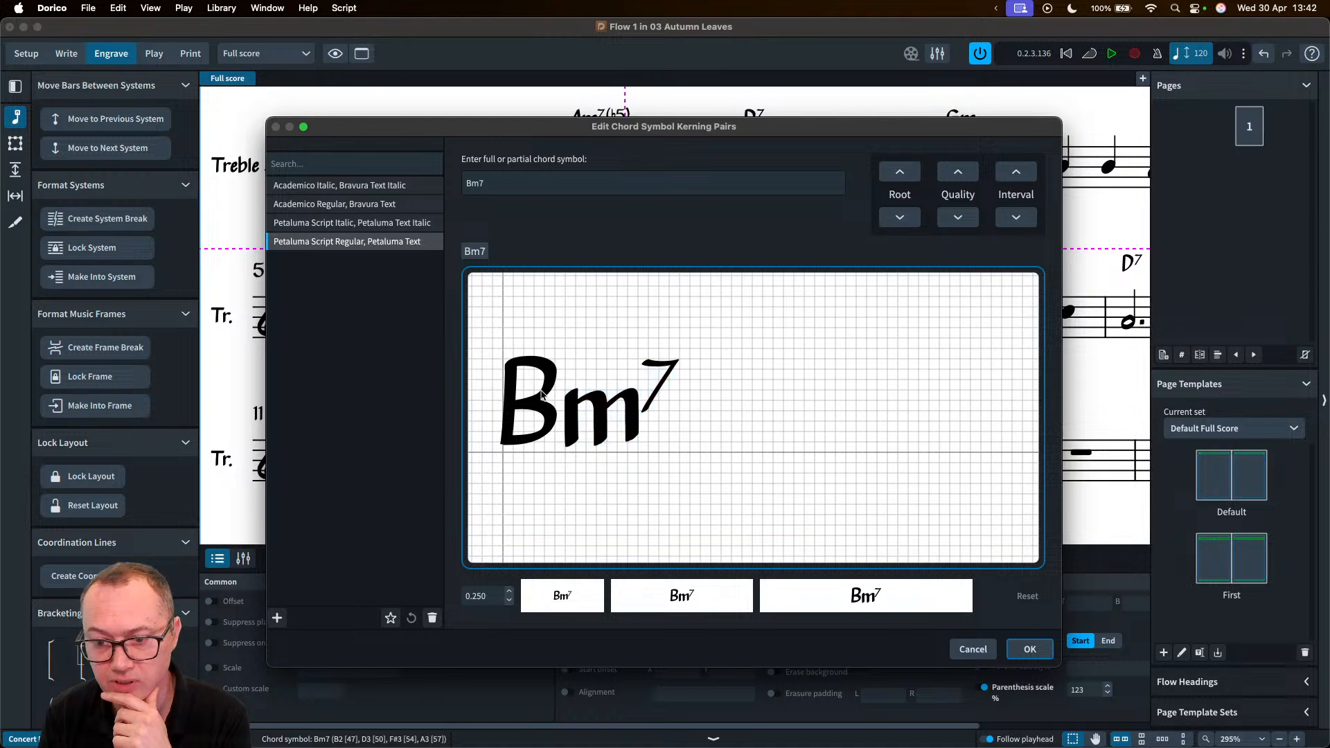
left_click(572, 425)
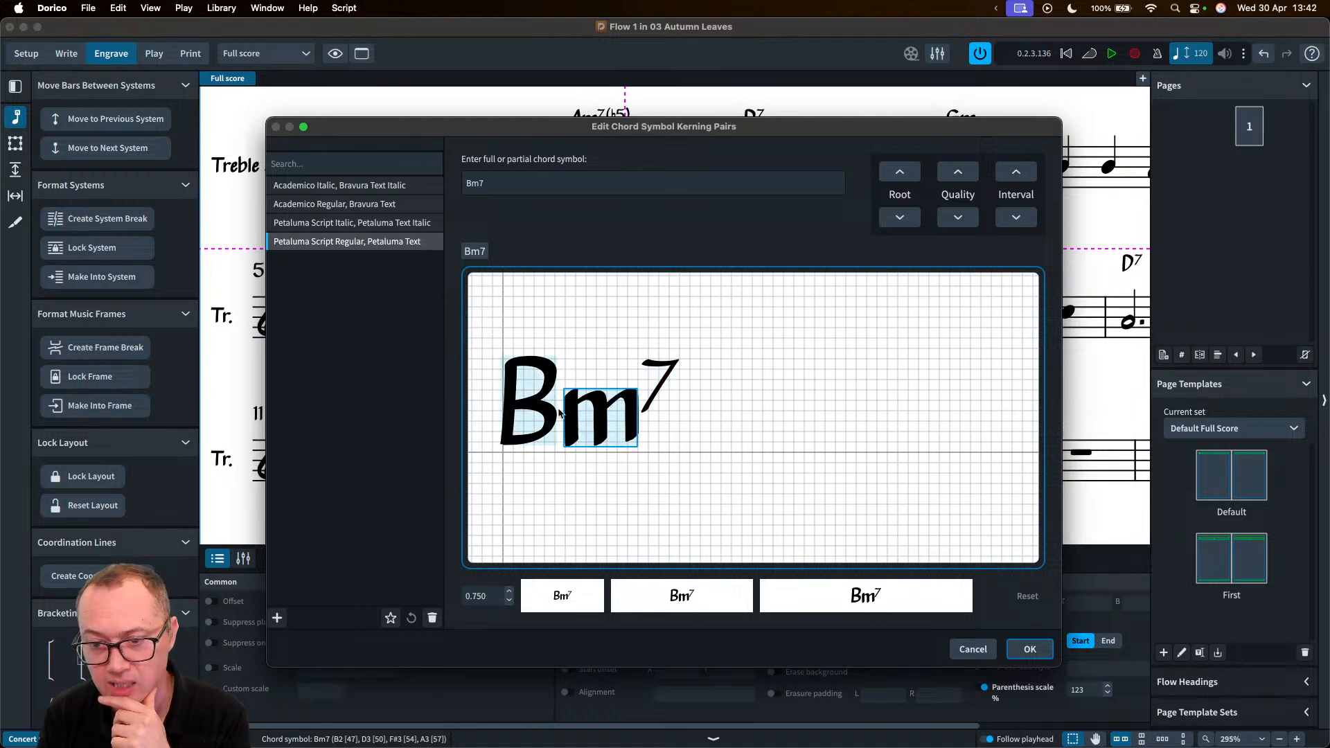
left_click(655, 394)
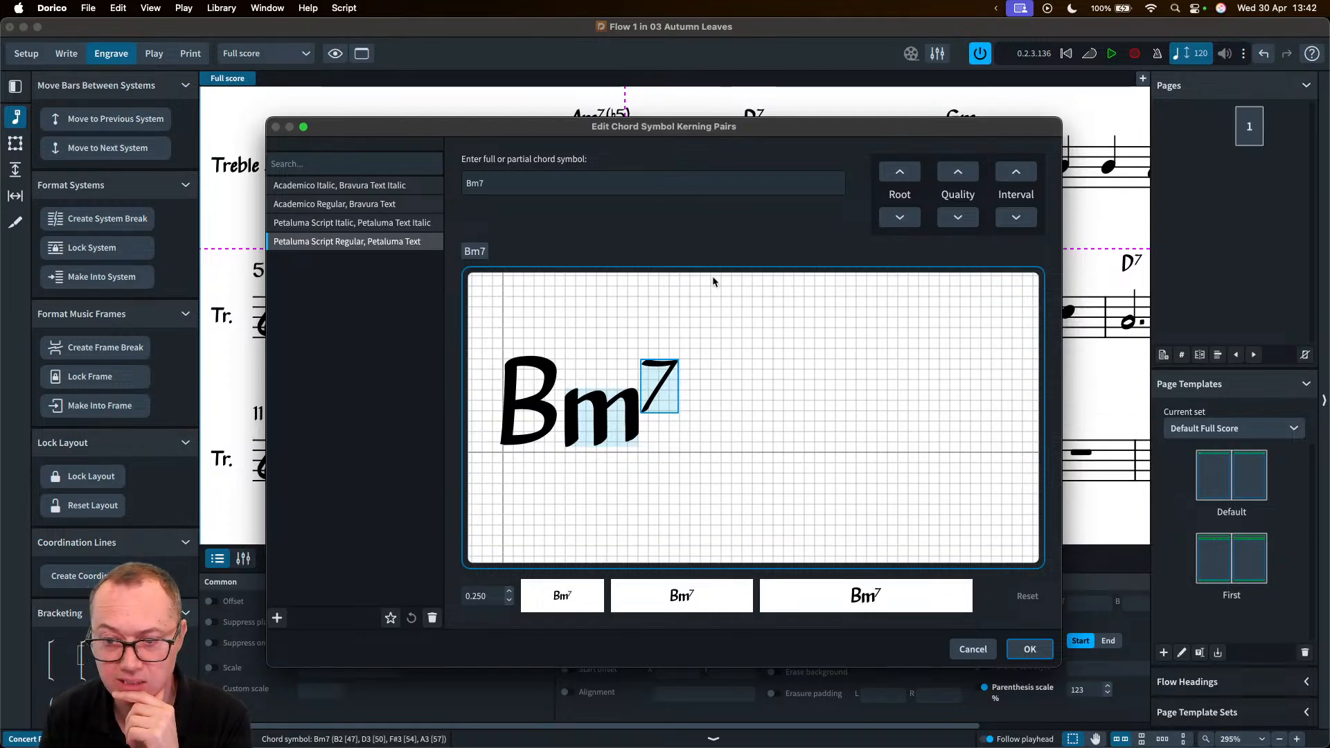
- Widen the kerning between the m and the superscript 7 to 1.050 and compare it with the B–m pair
left_click_drag(659, 388, 667, 388)
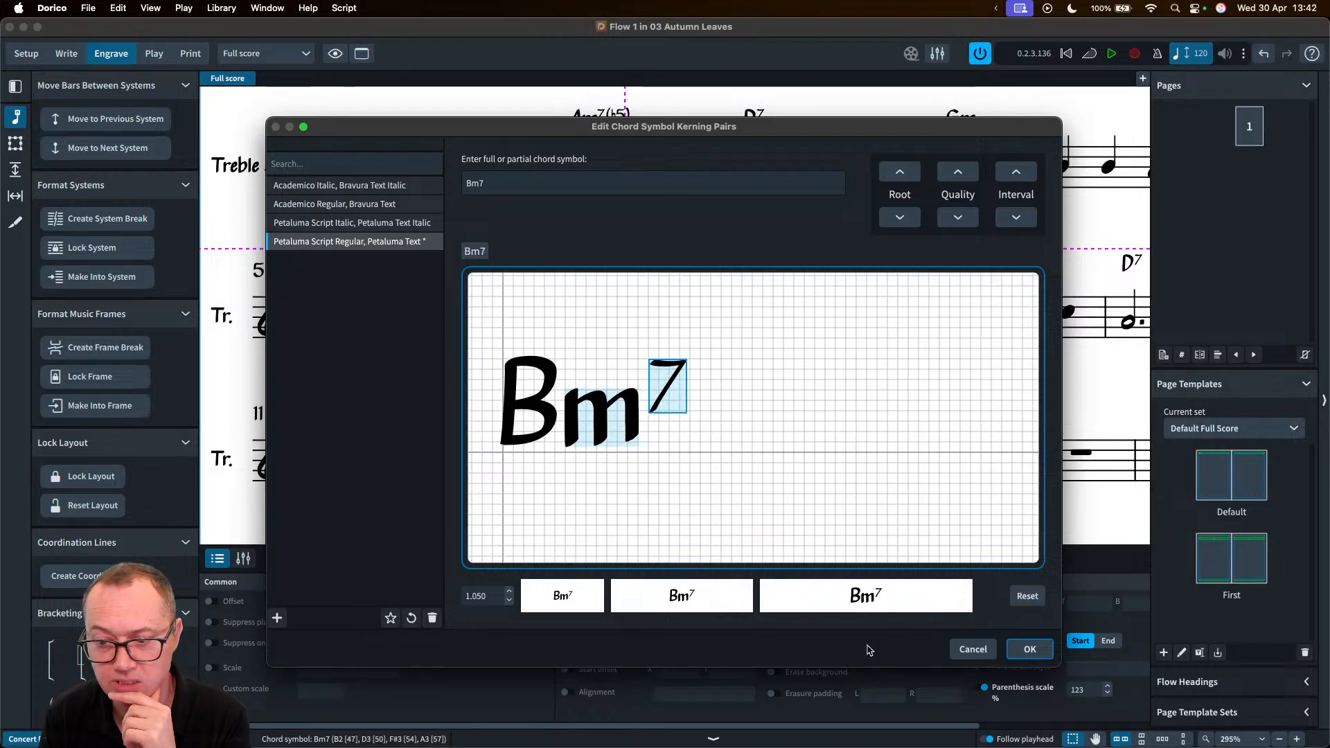
left_click(630, 406)
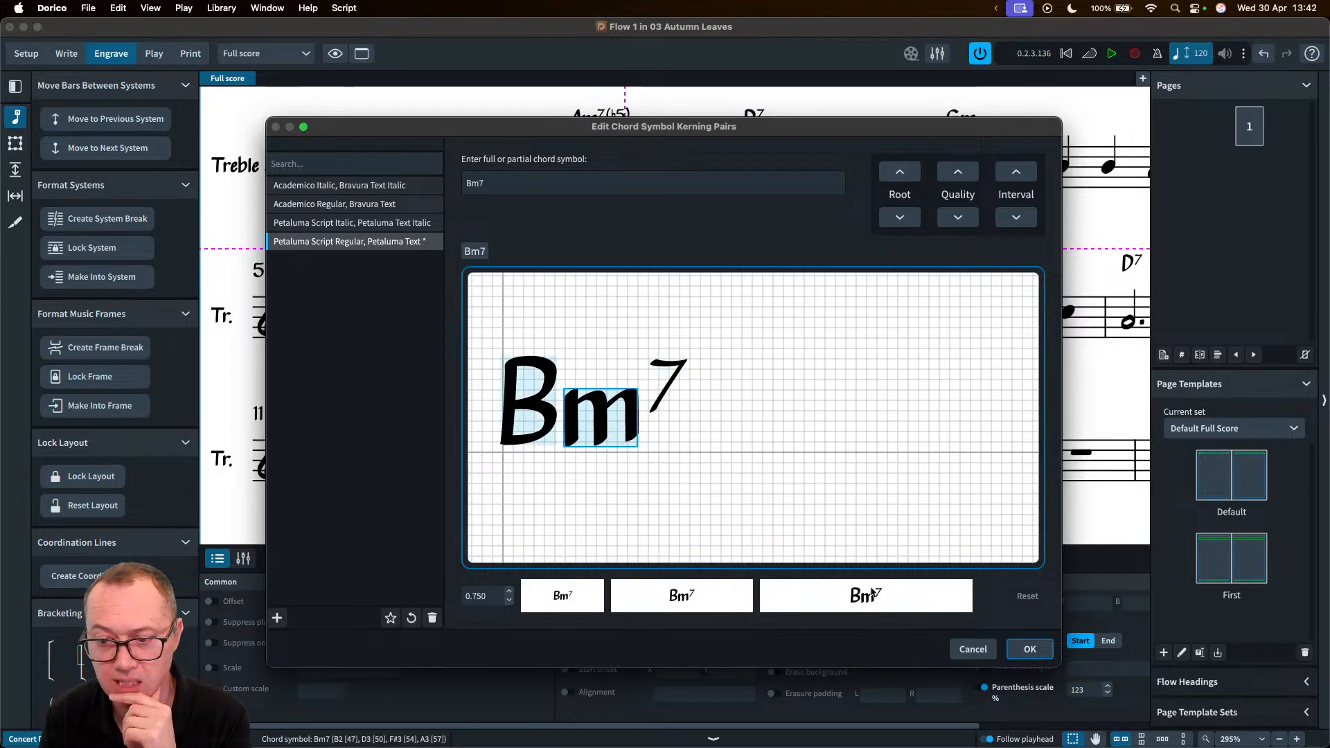
left_click(667, 399)
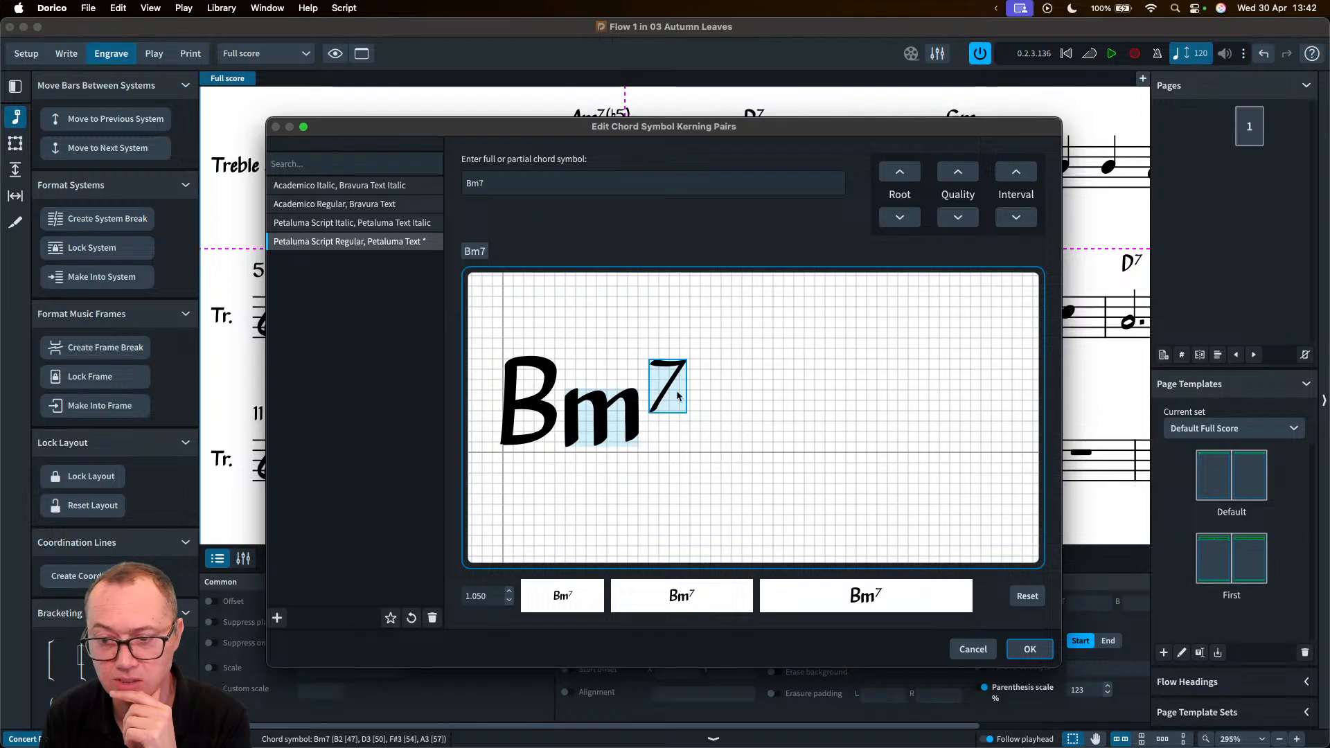
- Try other root notes for the sample chord symbol, and discard the kerning pair changes
left_click(898, 173)
left_click(901, 219)
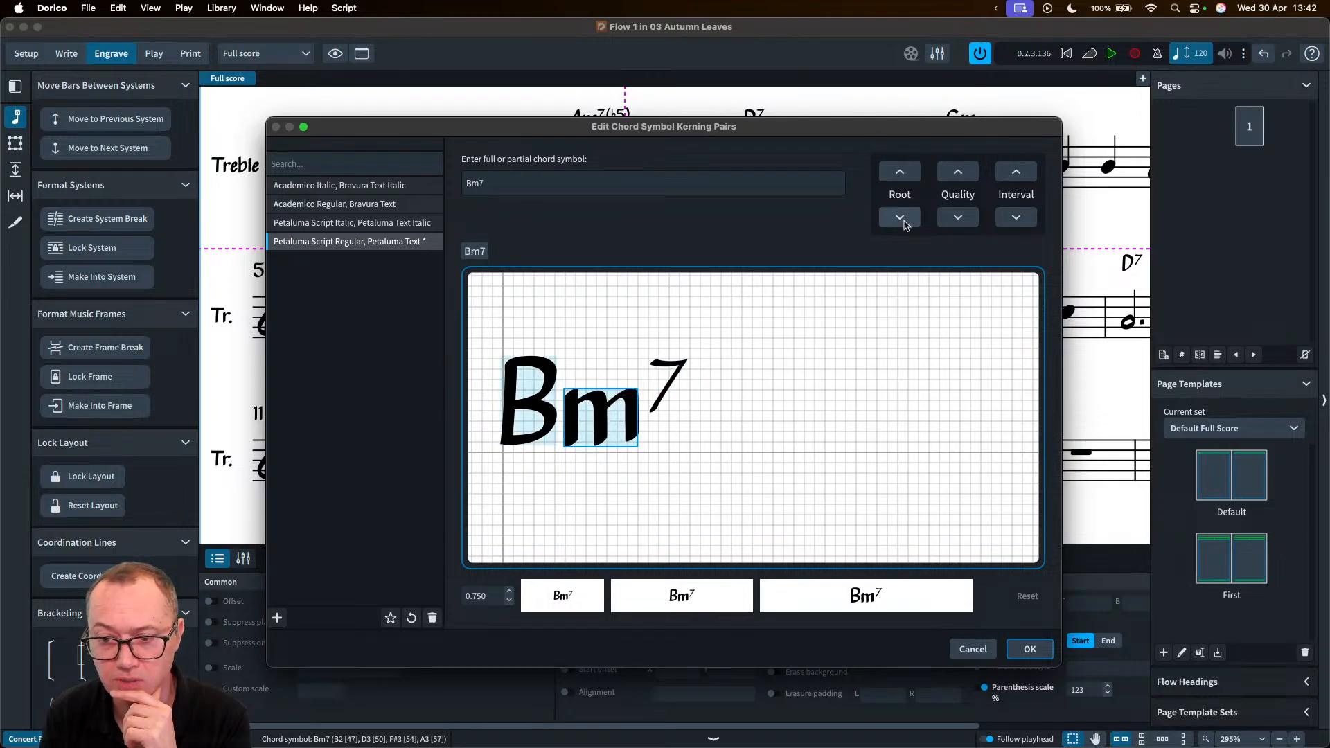
left_click(902, 219)
left_click(899, 172)
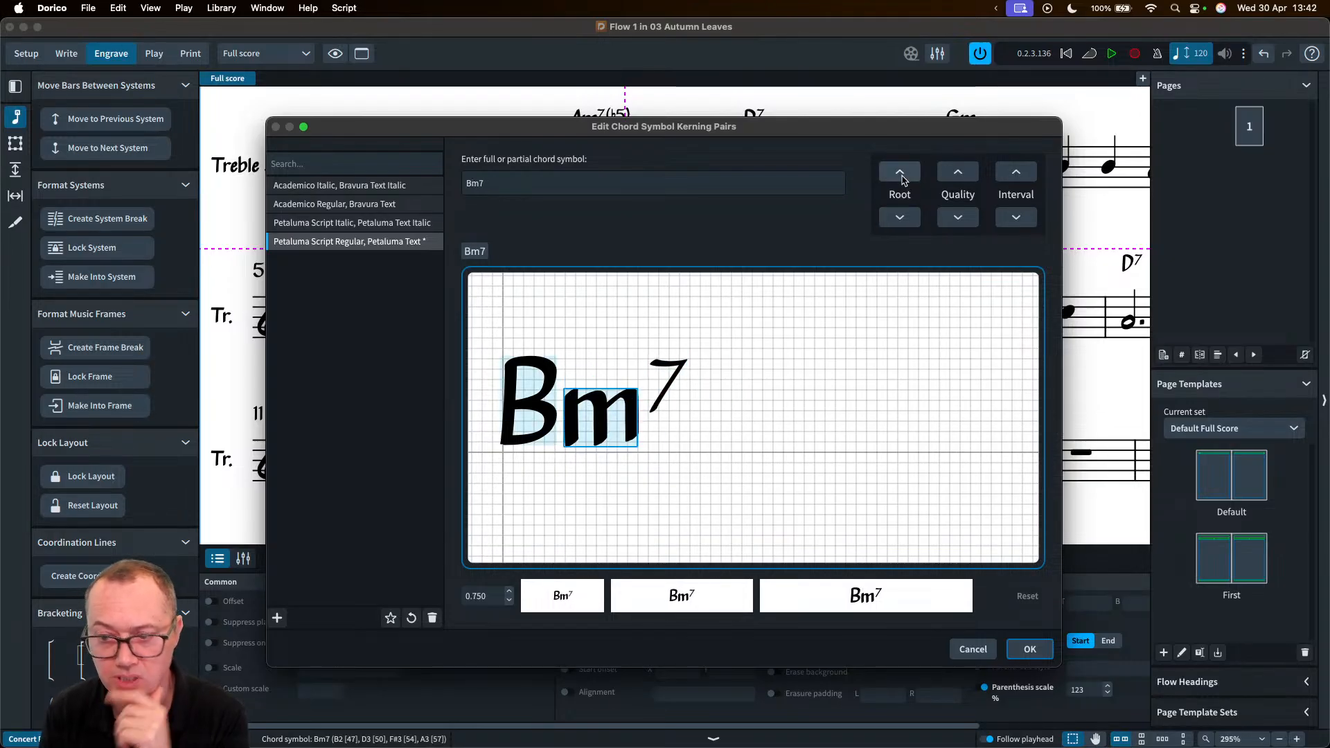
left_click(973, 649)
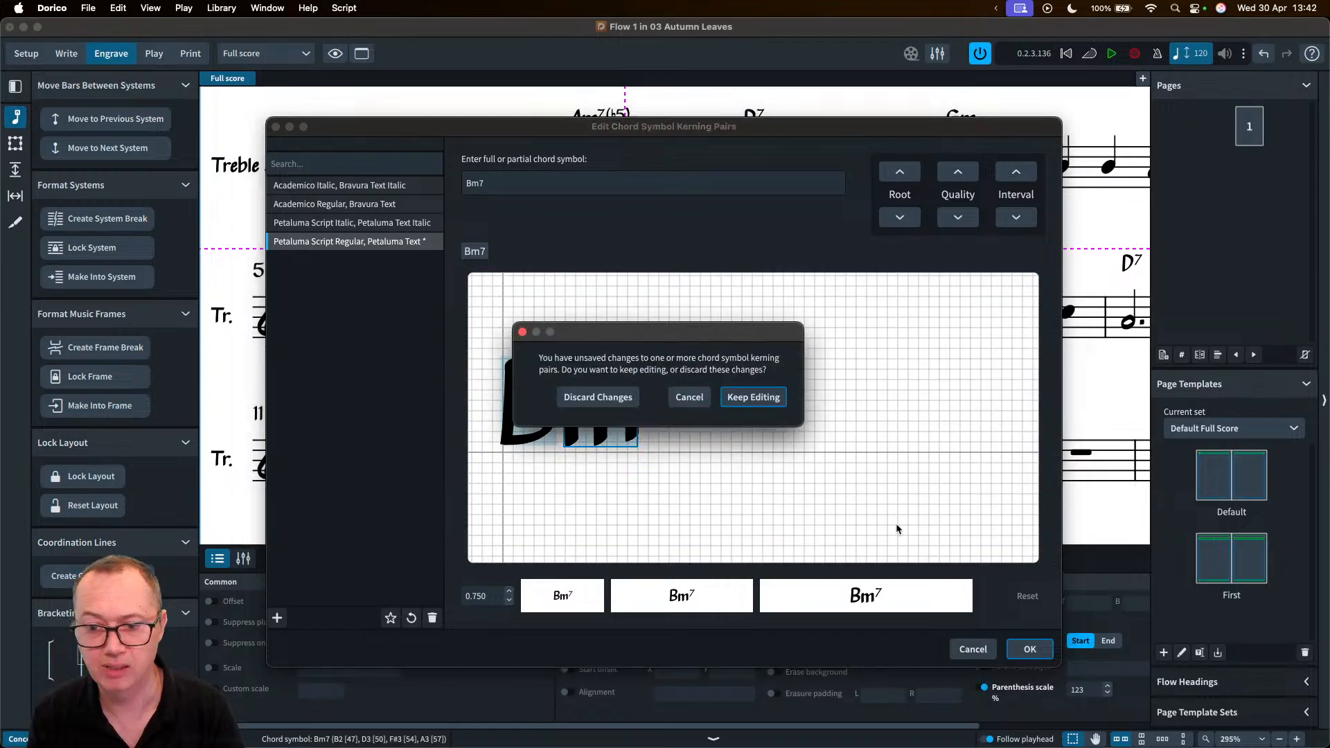
left_click(625, 396)
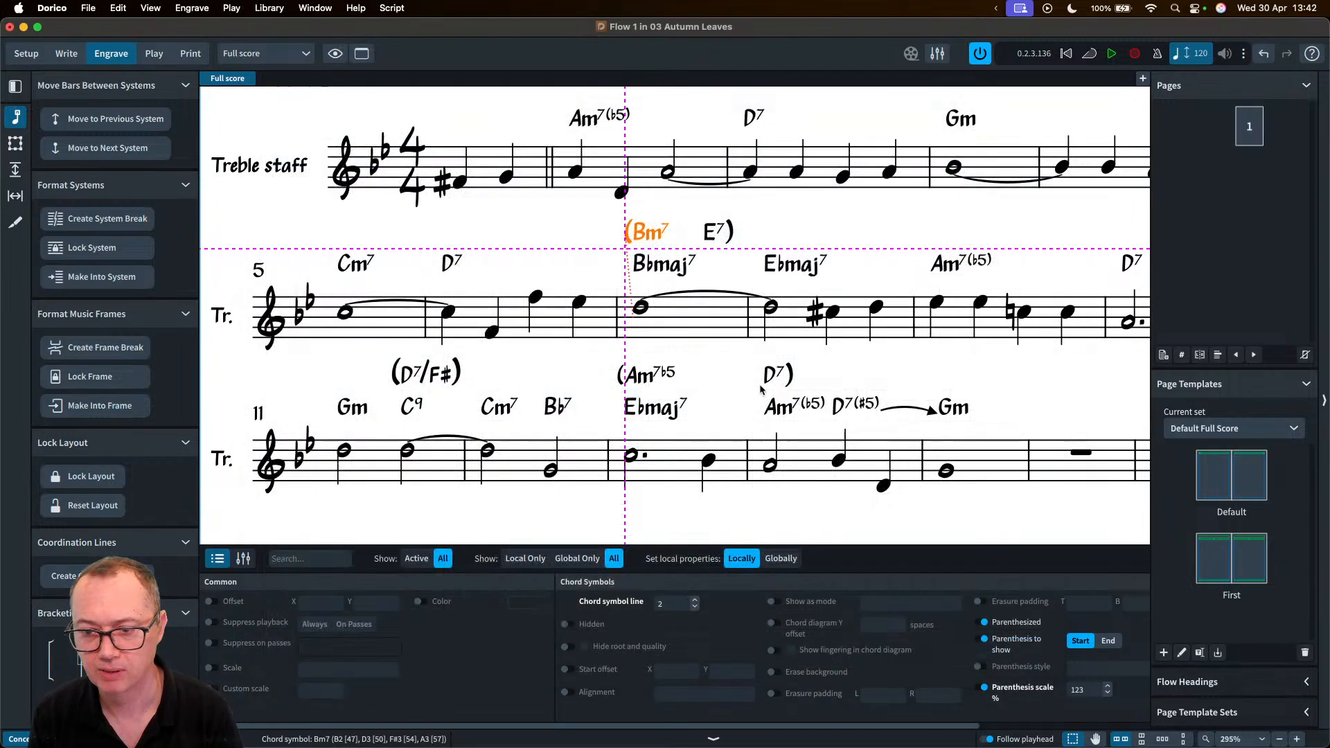
- Reopen the kerning pairs for the Bm7 chord symbol and widen the gap between m and the superscript 7 to 1.050
double_click(651, 234)
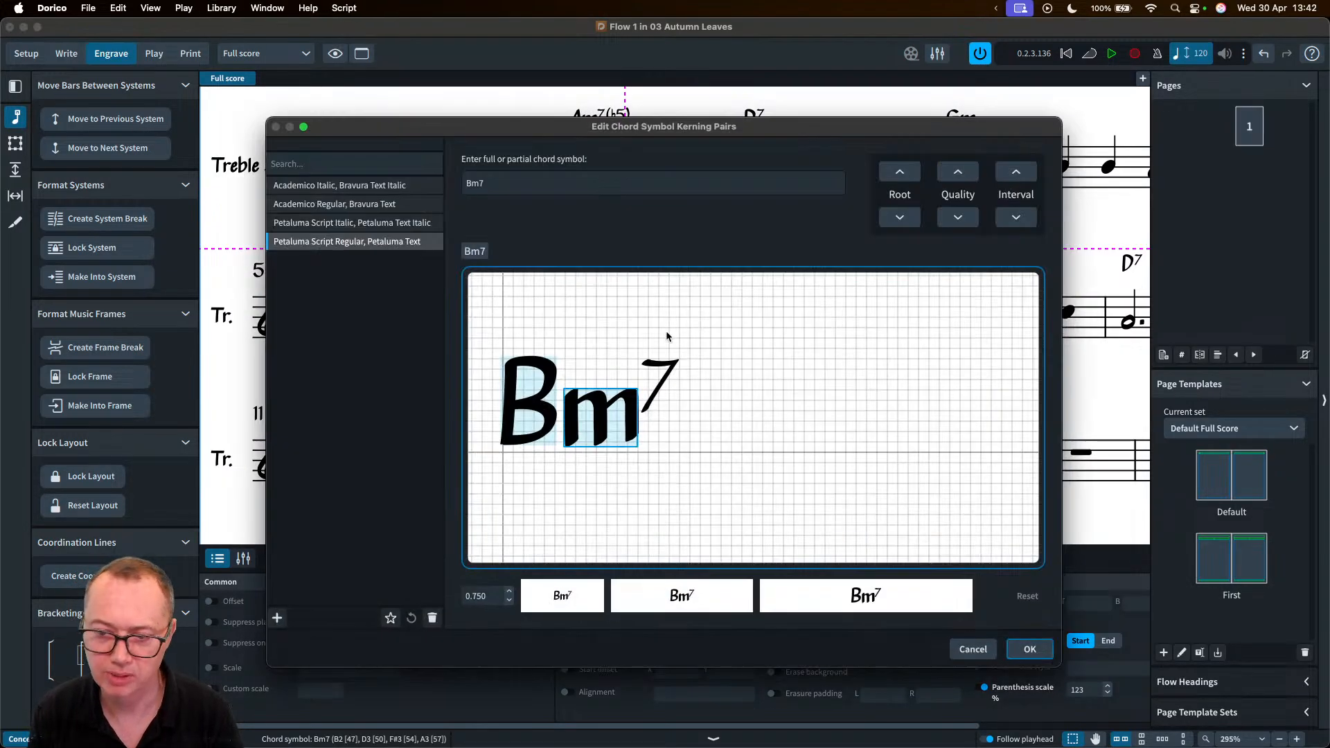
left_click(654, 393)
left_click_drag(667, 379, 675, 380)
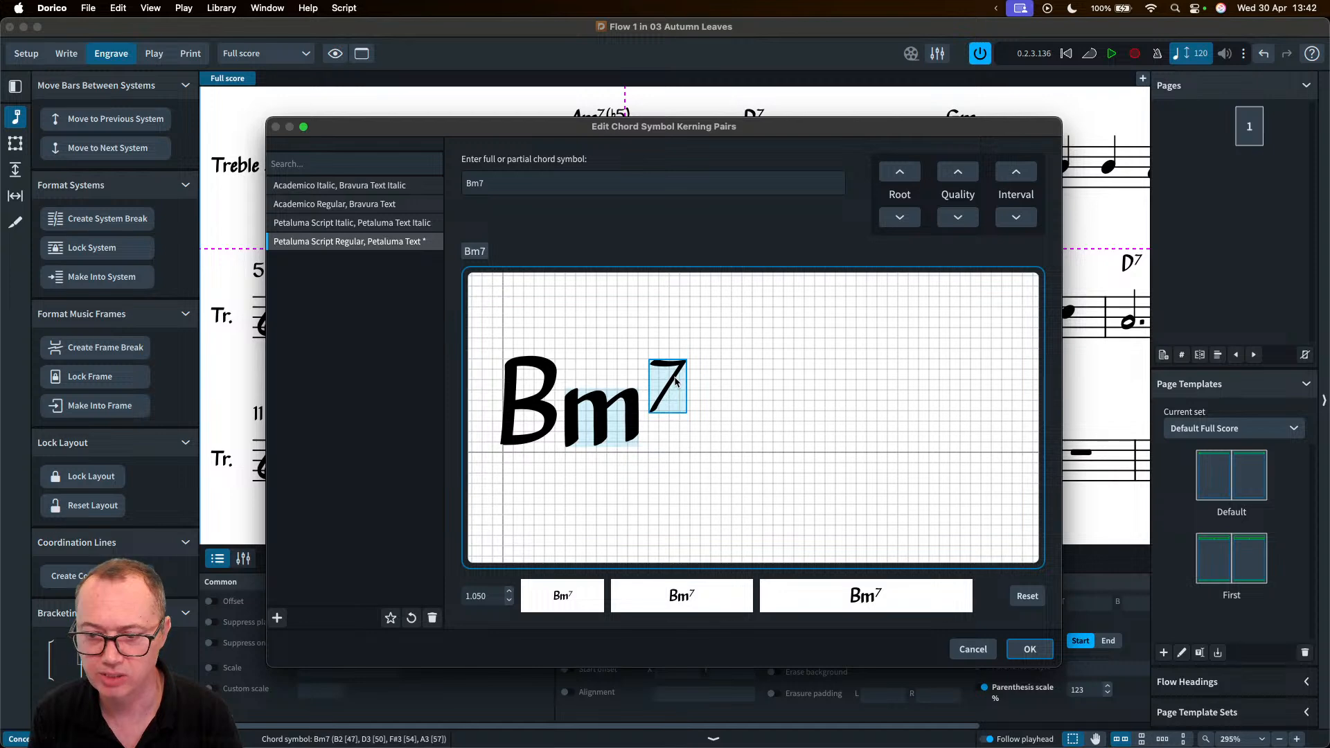
- Check the m–7 spacing with neighbouring root notes on the sample chord, and return to Bm7
left_click(895, 172)
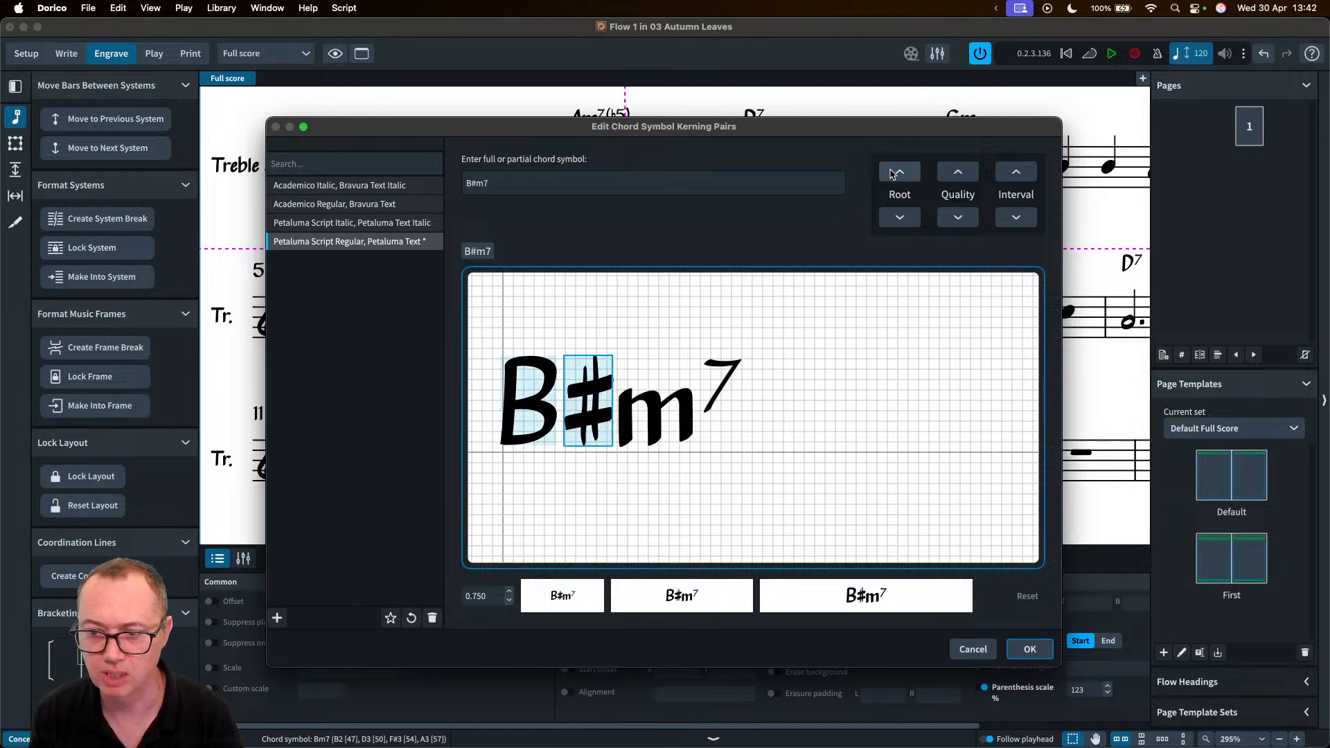
left_click(895, 173)
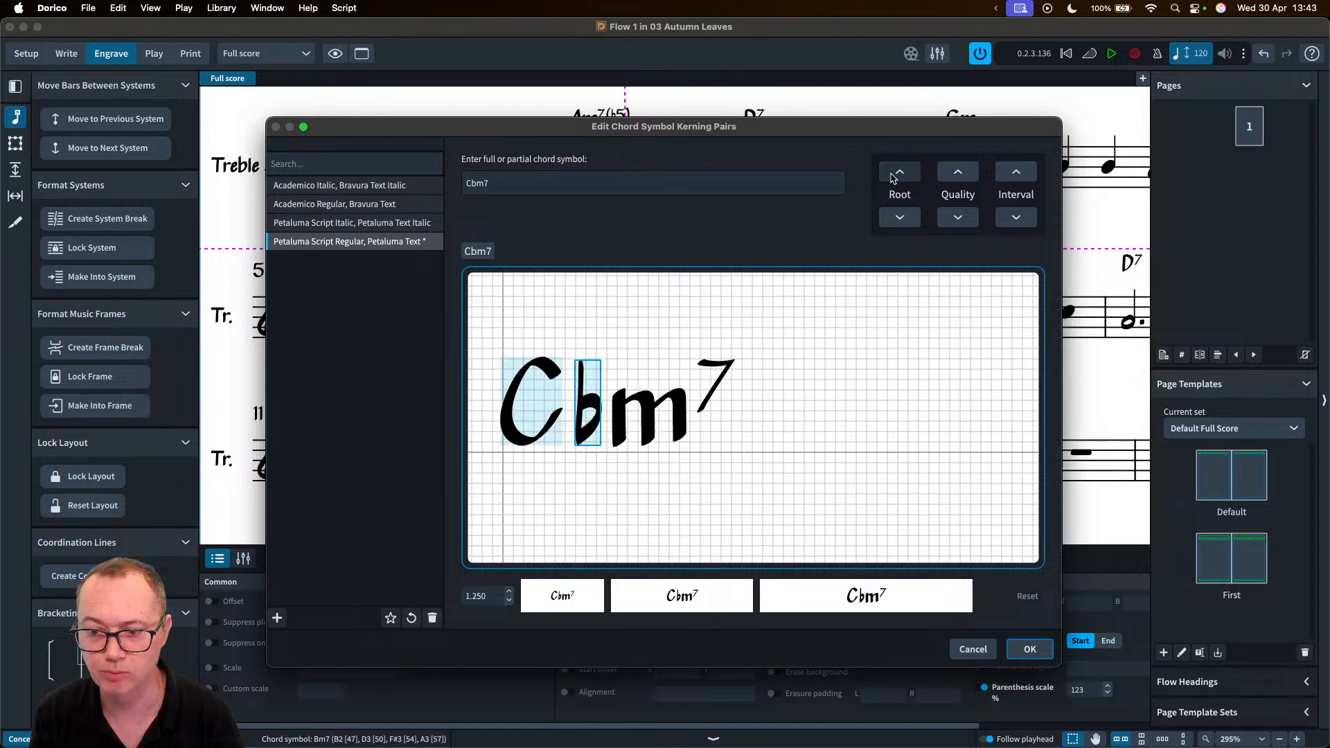
left_click(897, 173)
left_click(899, 218)
left_click(900, 219)
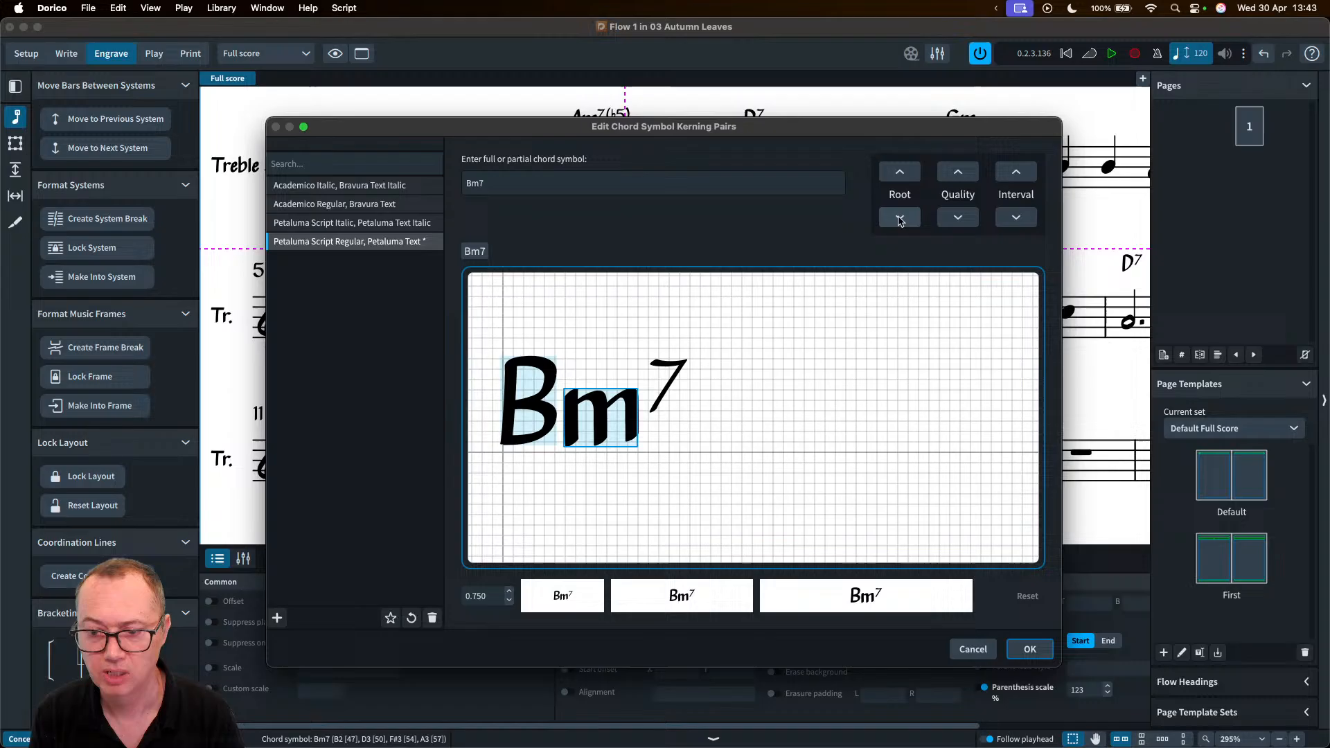
- Change the sample chord to Bb7 and widen the kerning between the flat and the superscript 7 to 0.983
left_click(960, 219)
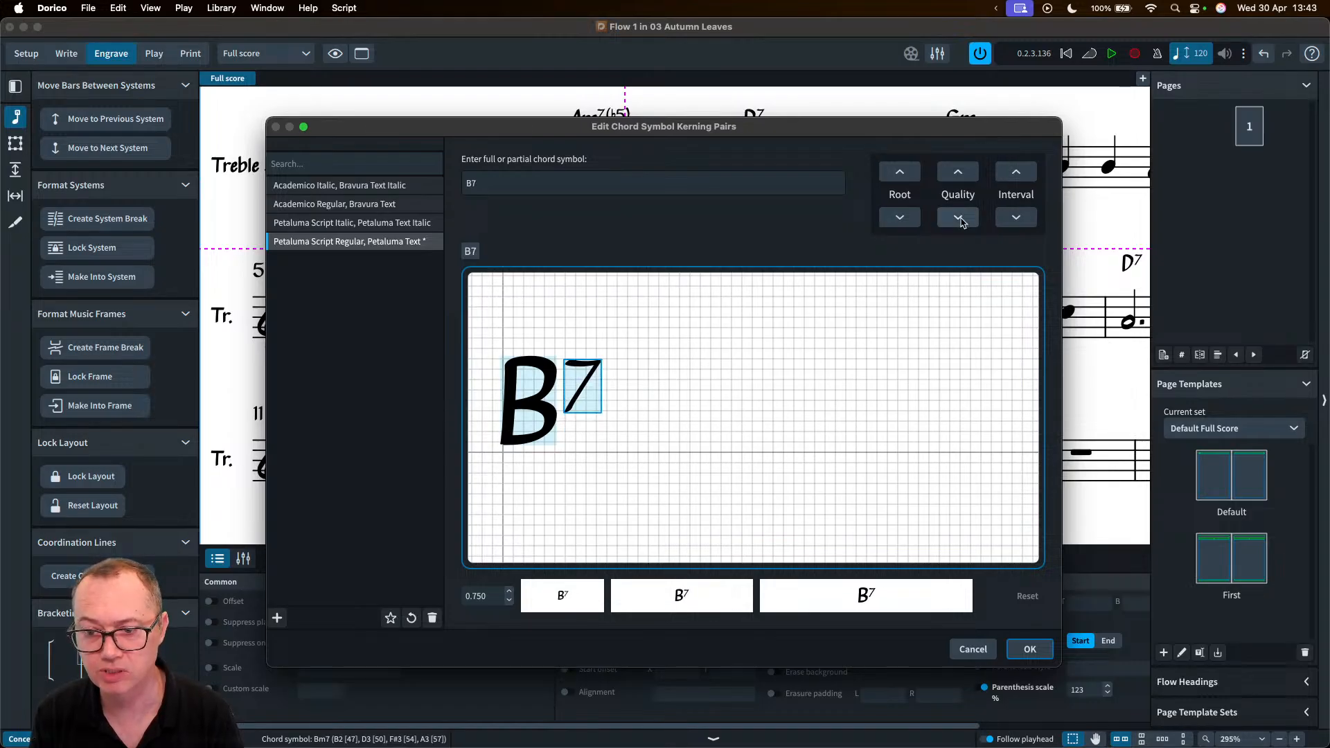
left_click(906, 179)
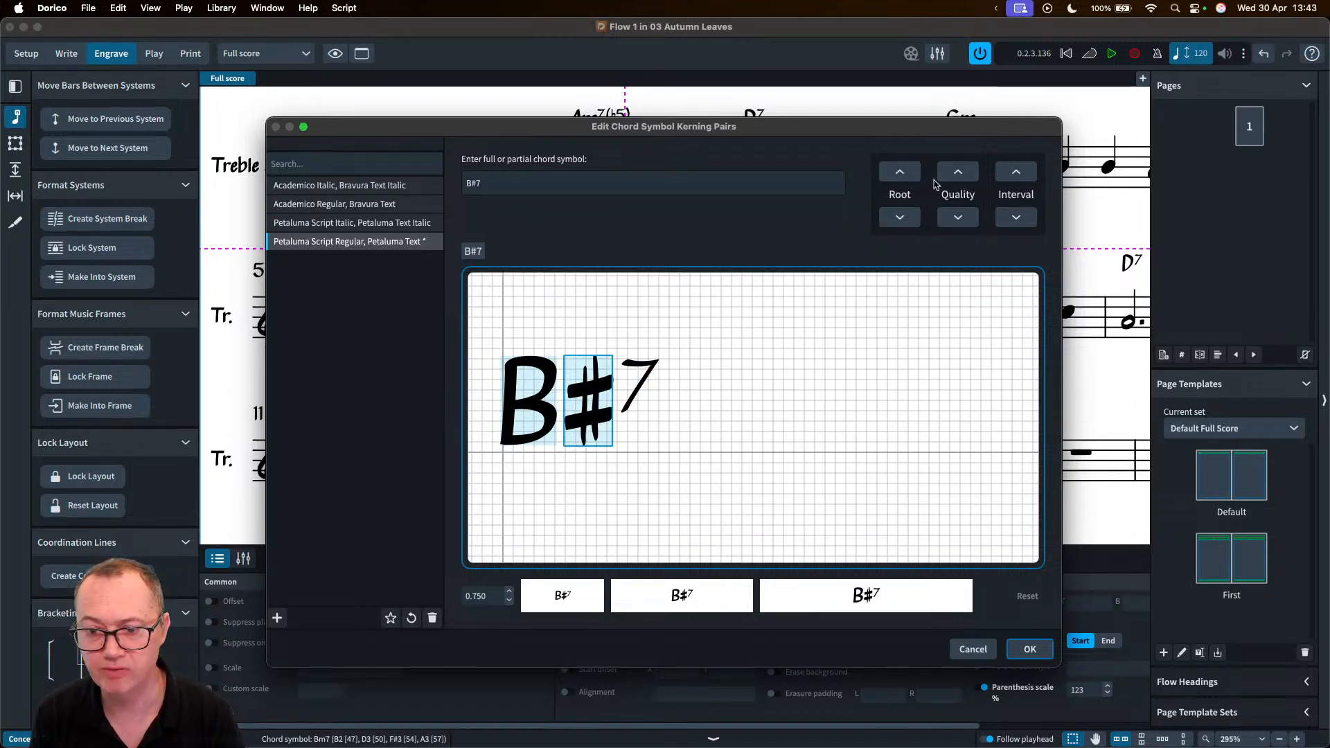
left_click(909, 177)
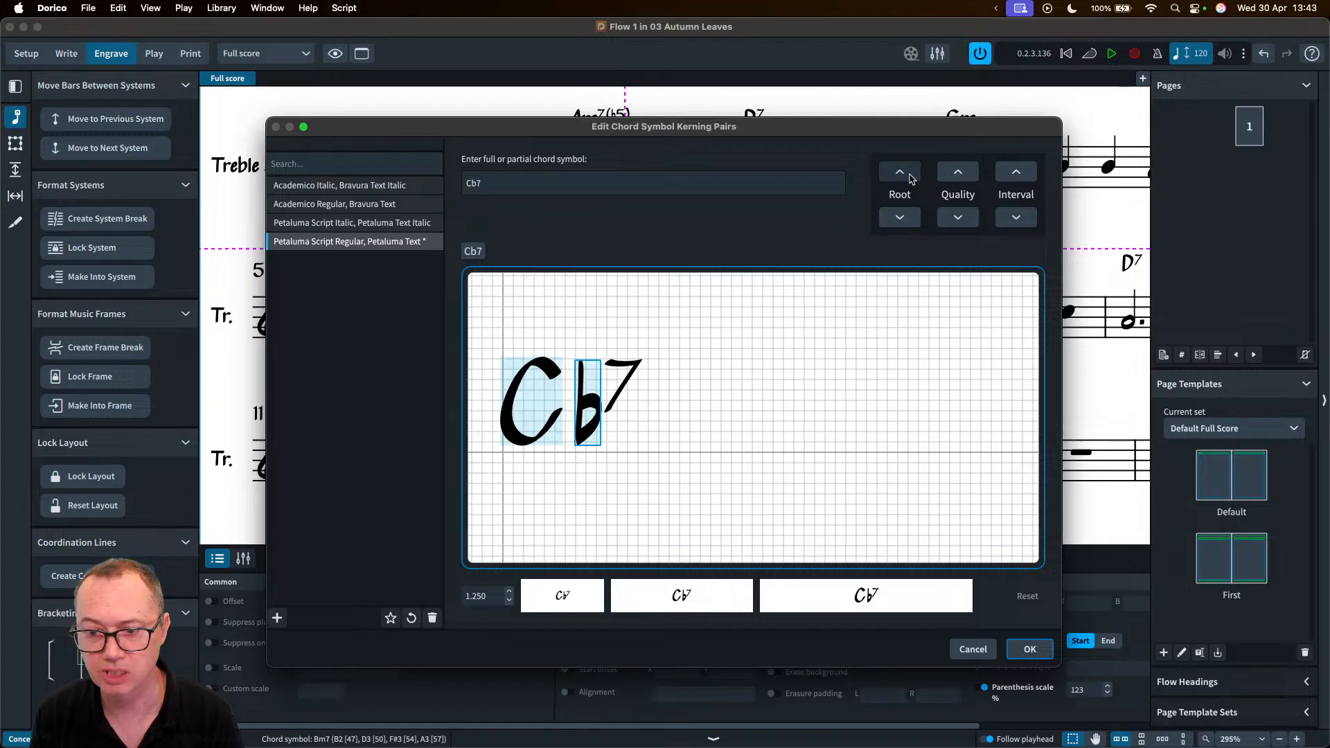
left_click(907, 178)
left_click(900, 219)
left_click(900, 219)
left_click(901, 220)
left_click(900, 220)
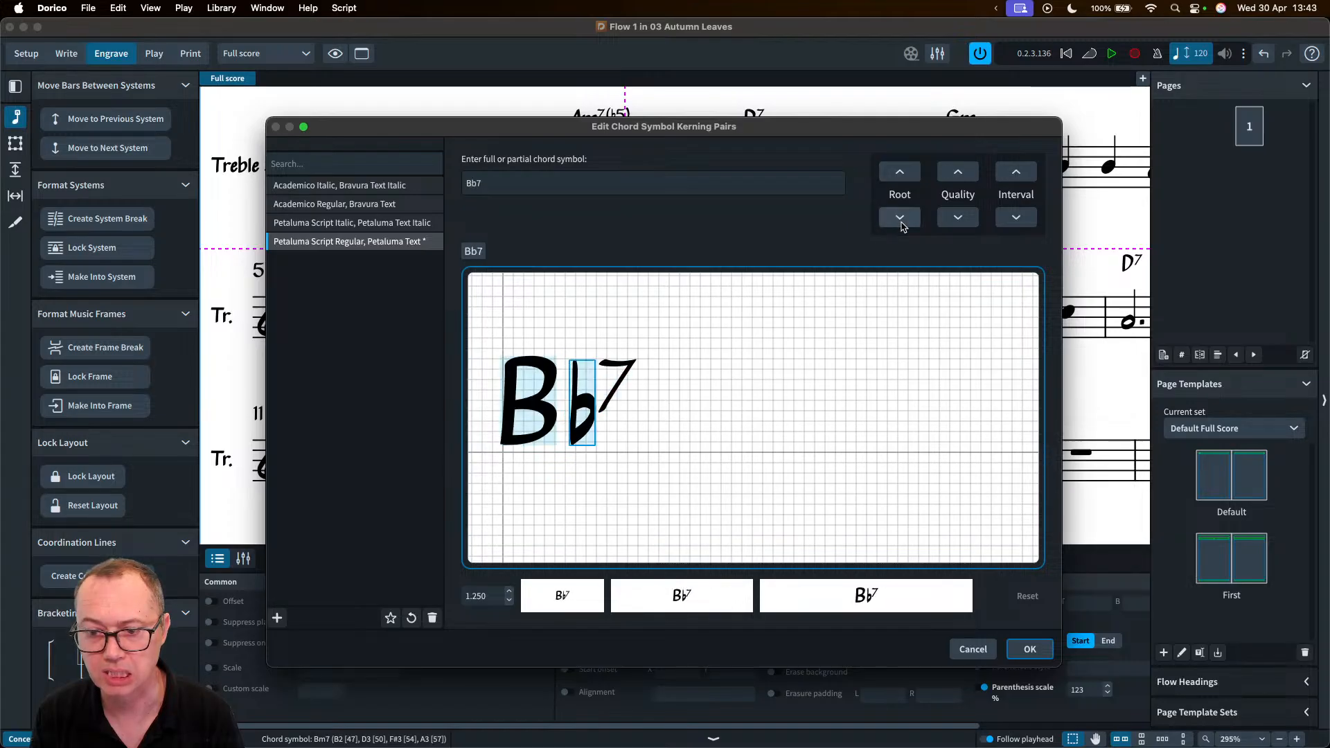
left_click_drag(616, 384, 624, 383)
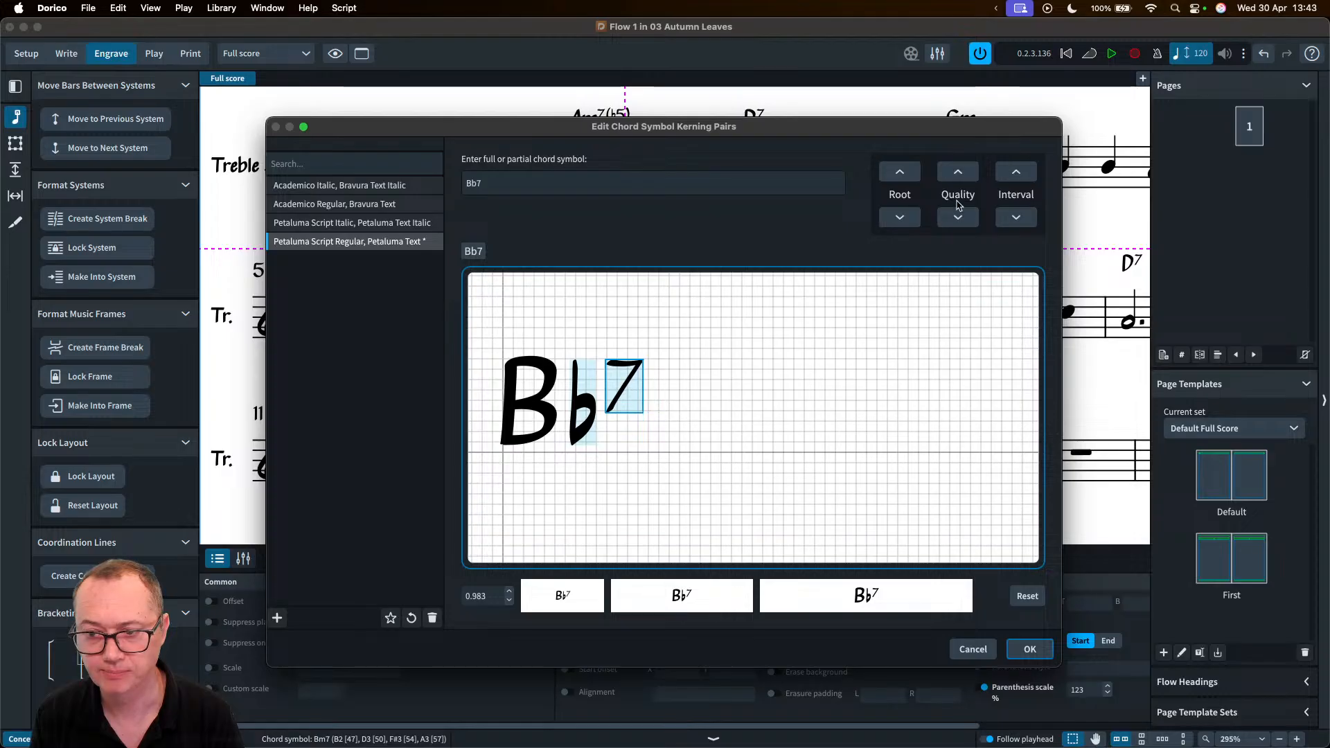
- Return the sample chord to Bm7 and widen the kerning between m and the superscript 7 to 1.117
left_click(901, 174)
left_click(902, 179)
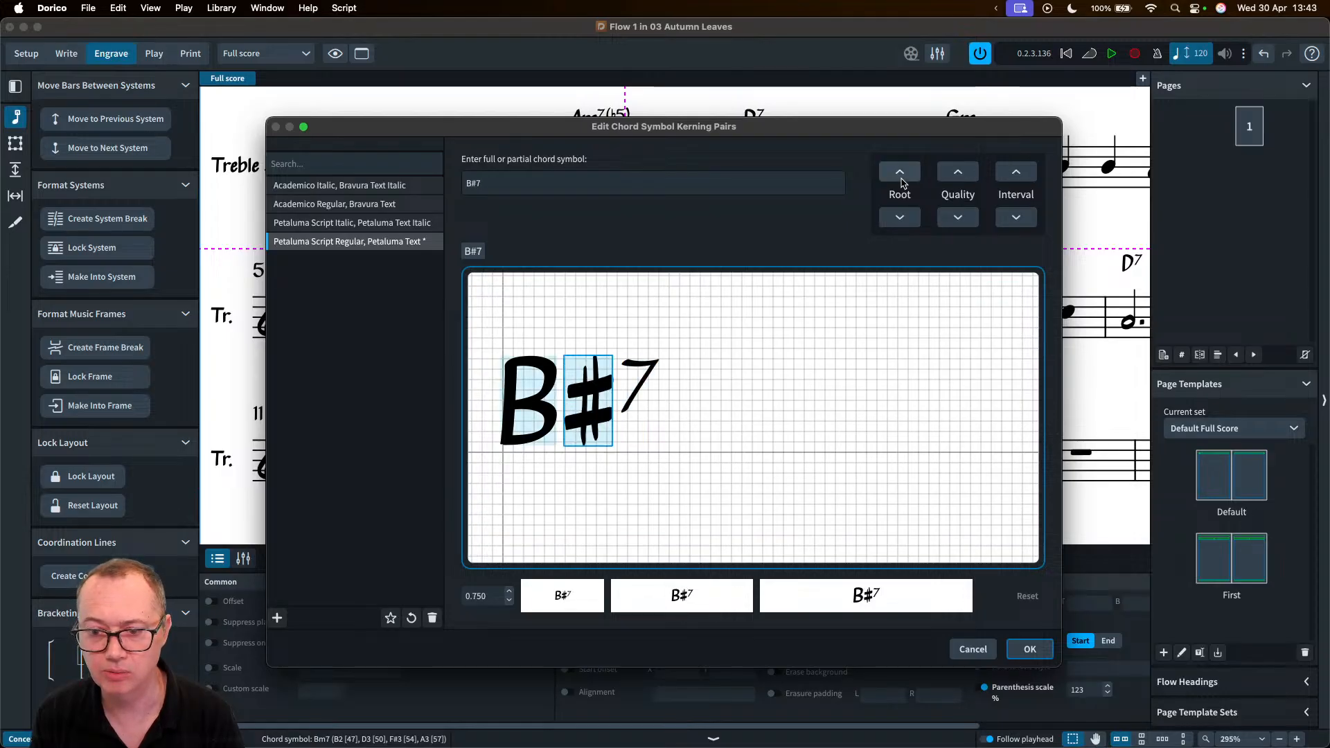
left_click(902, 219)
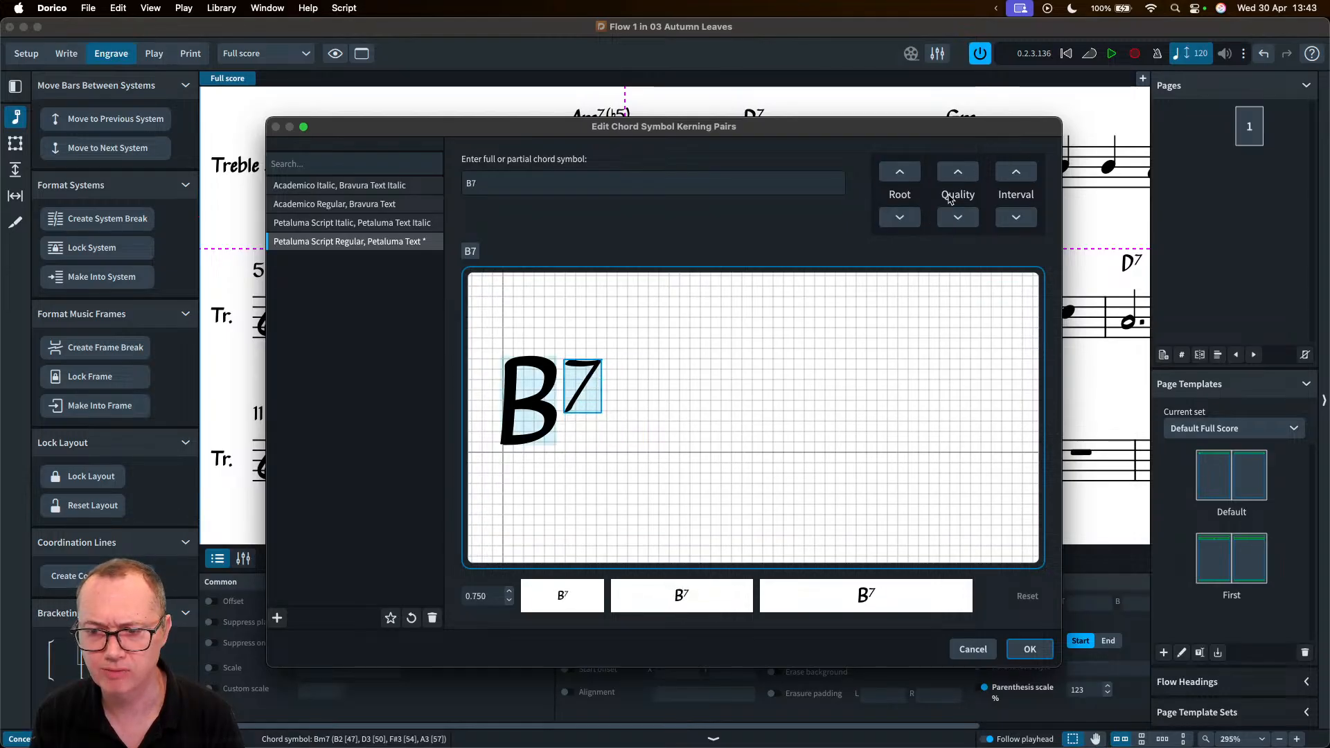
left_click(957, 172)
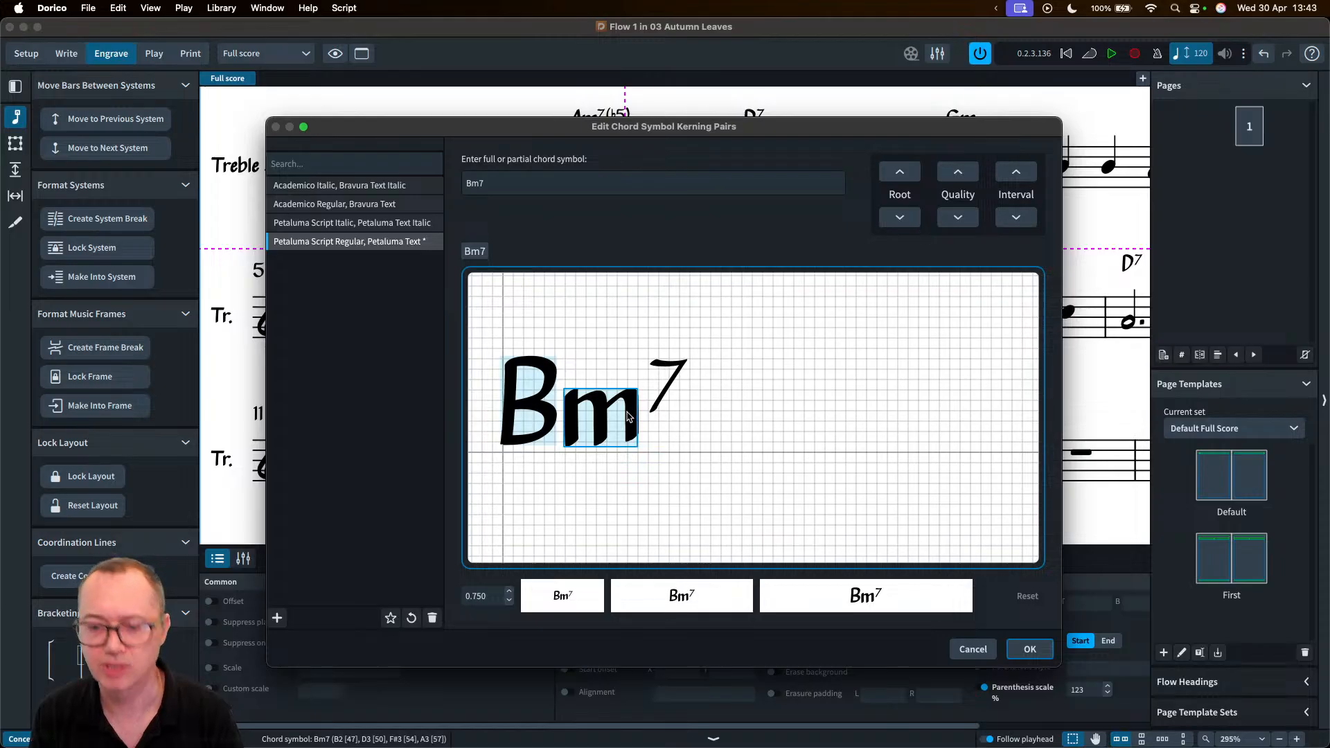
left_click(672, 410)
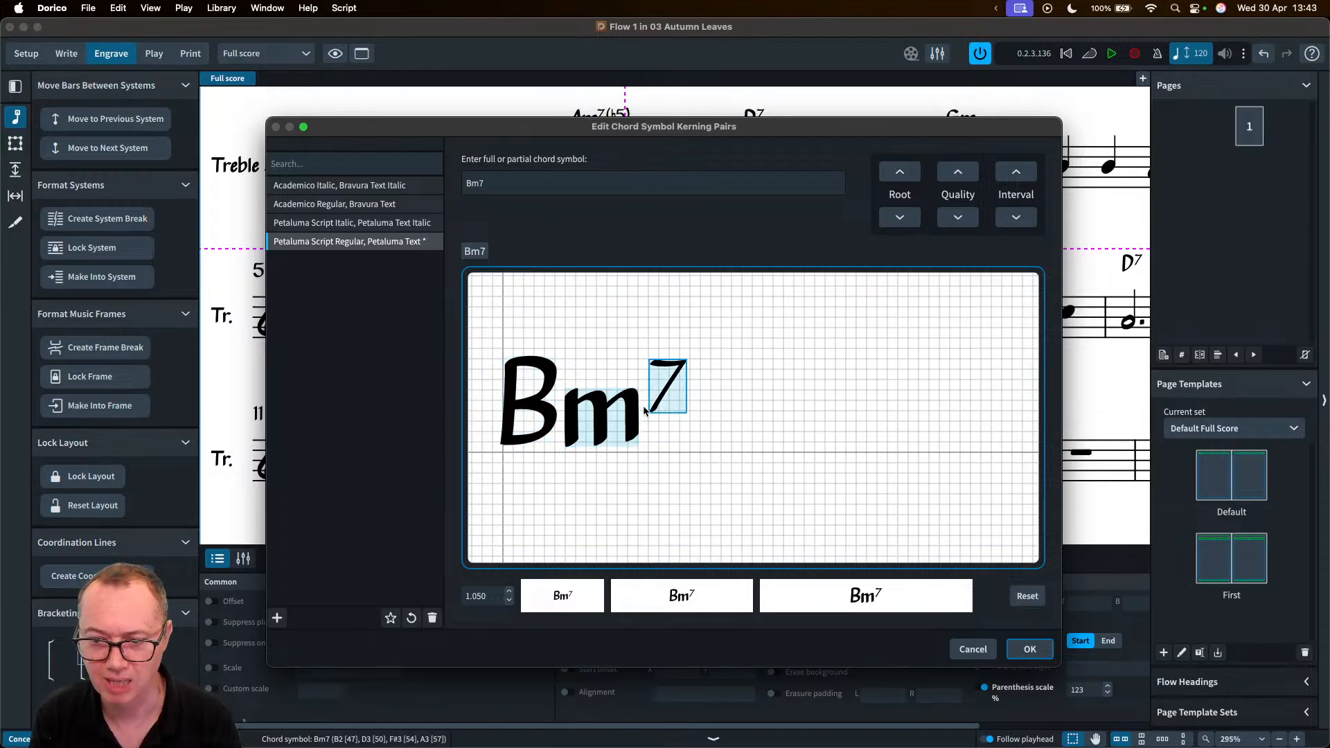
left_click_drag(653, 406, 663, 403)
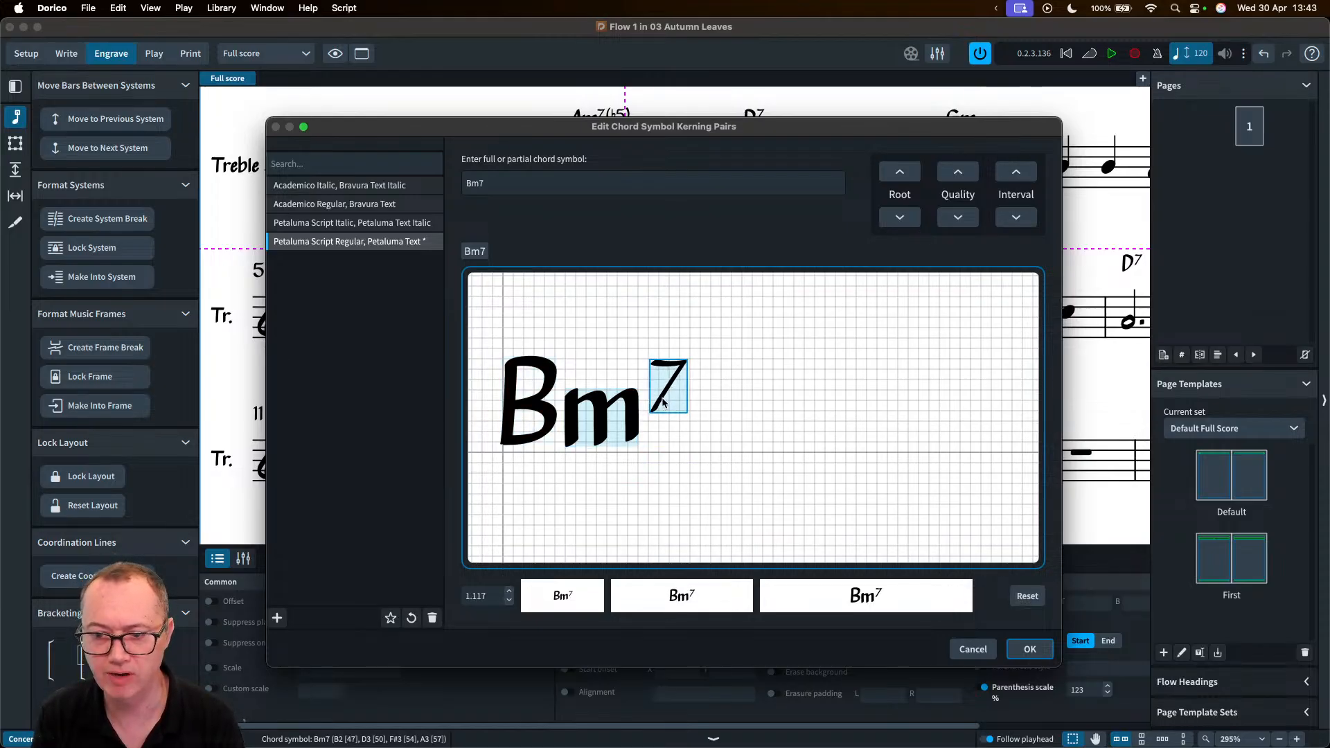
- Try another interval on the sample chord, return to Bm7, and accept the kerning pair changes
left_click(1021, 175)
left_click(1017, 218)
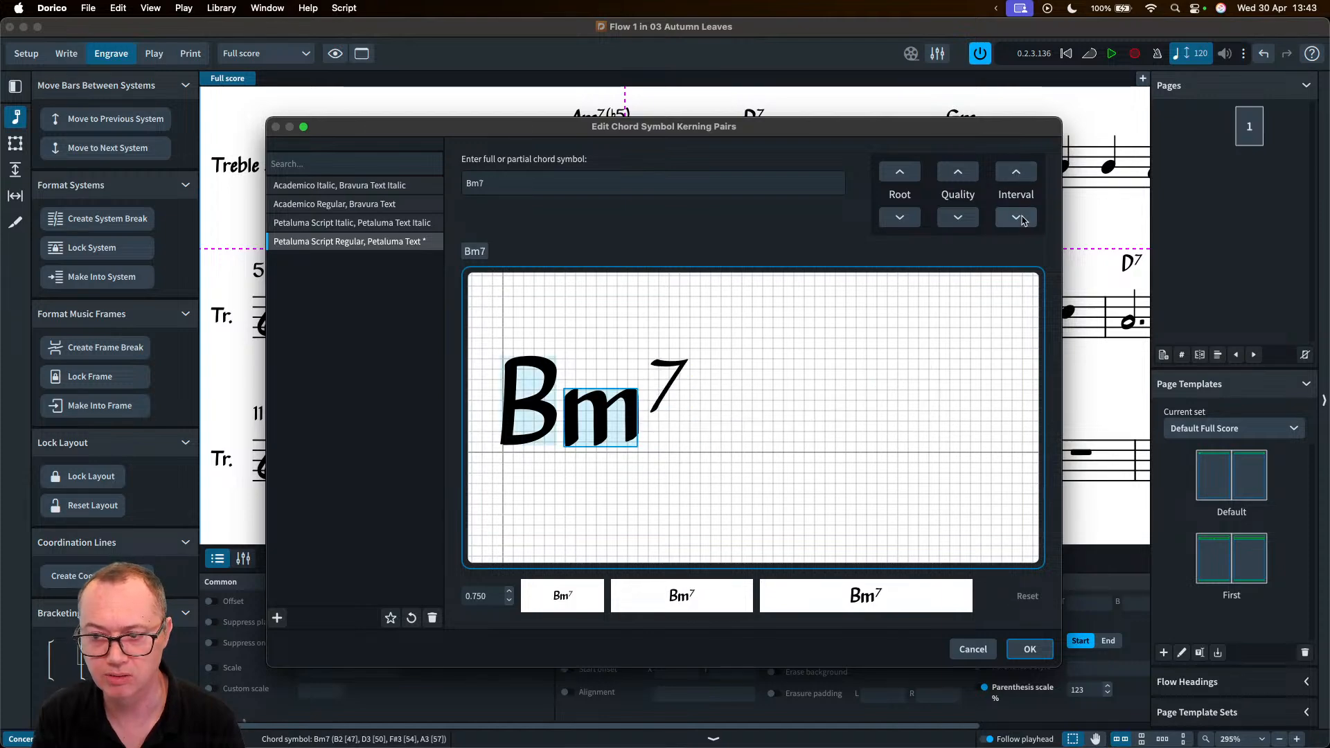
left_click(1028, 649)
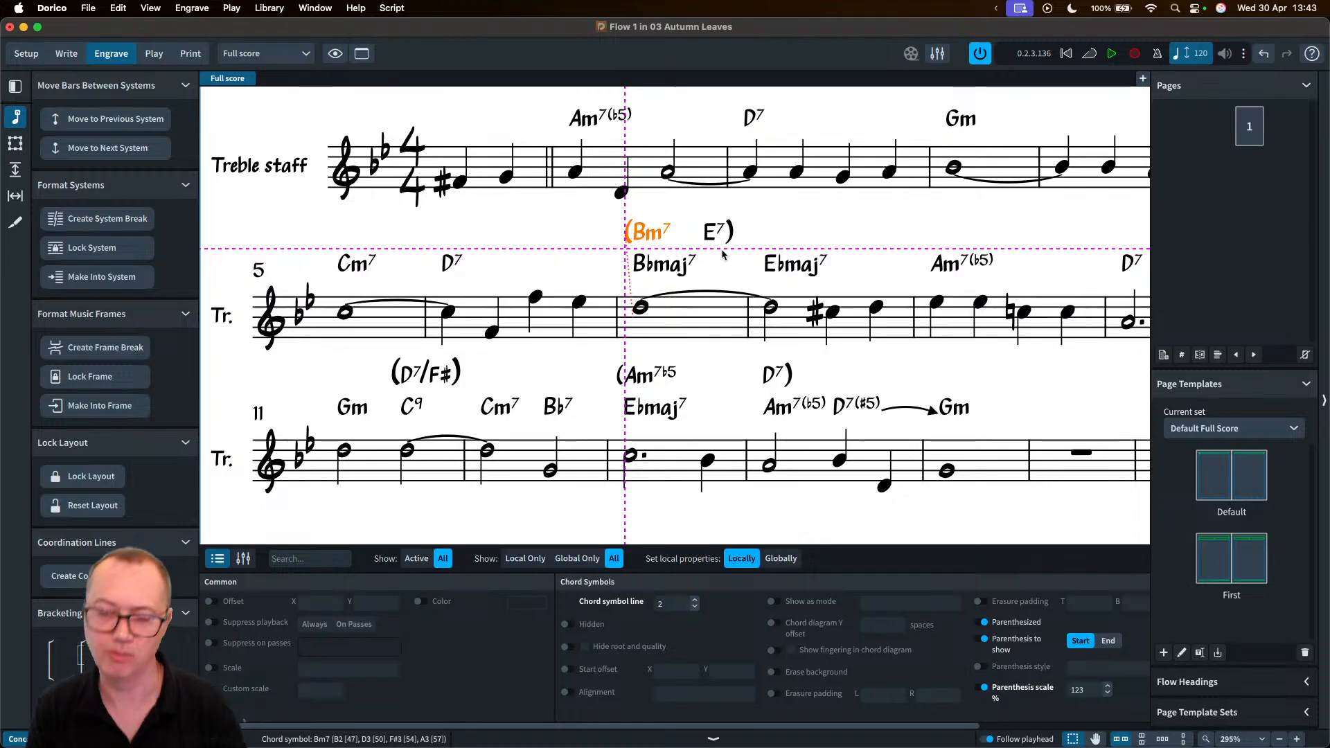
- Clear the selection in the score and add an Ebmaj7 entry to the project default chord symbol appearances
left_click(565, 411)
key("Escape")
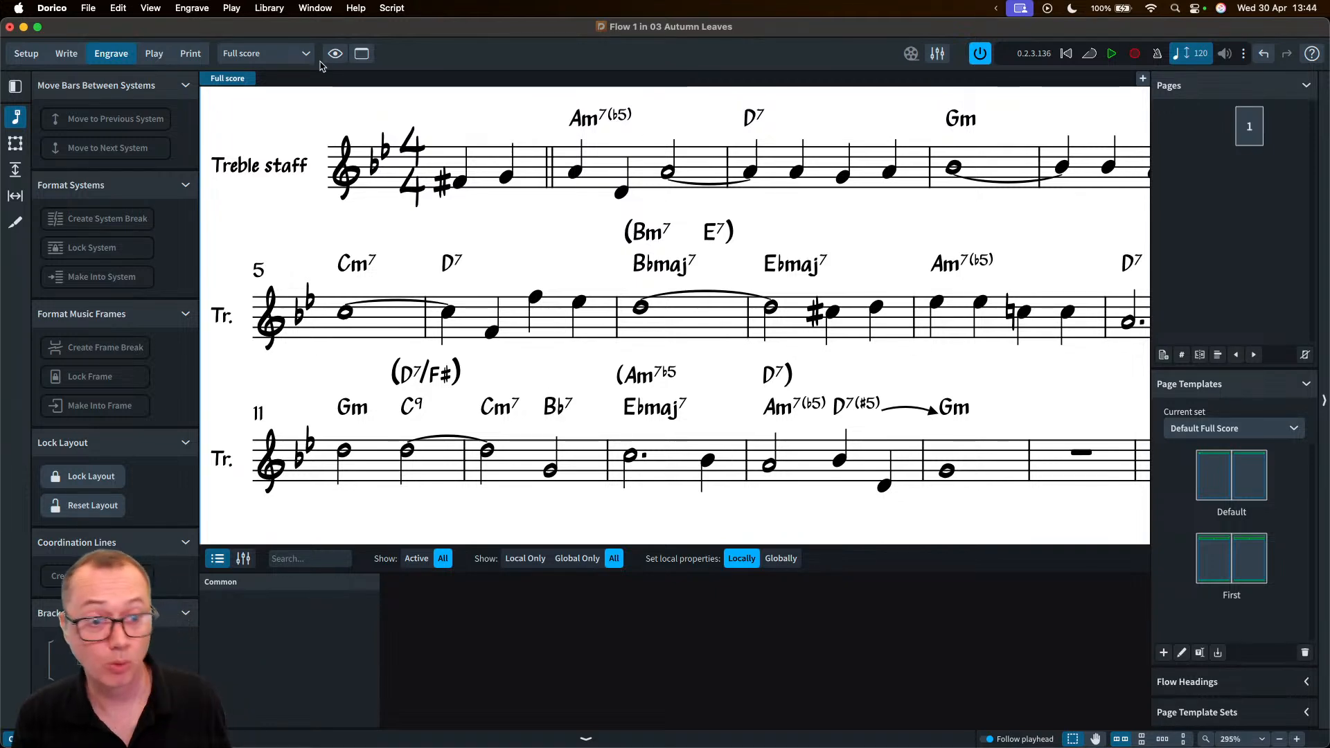
left_click(270, 9)
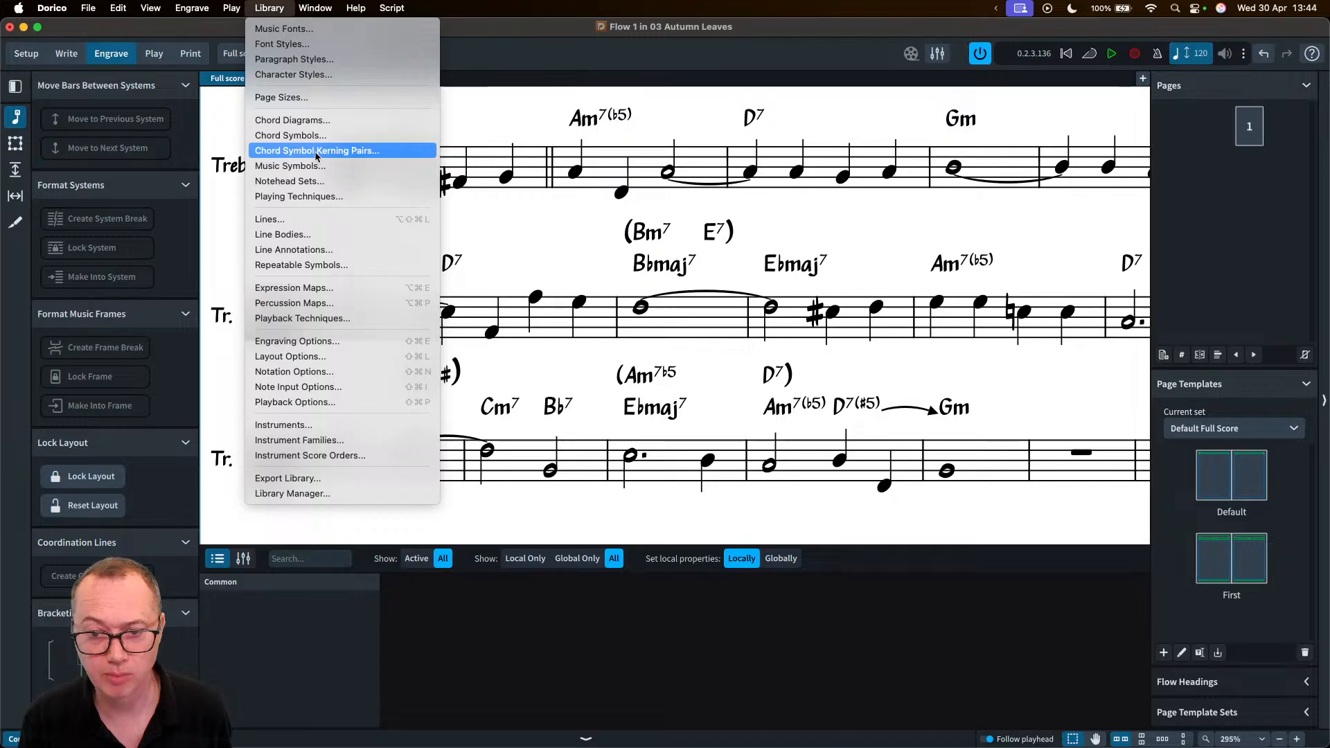
left_click(293, 137)
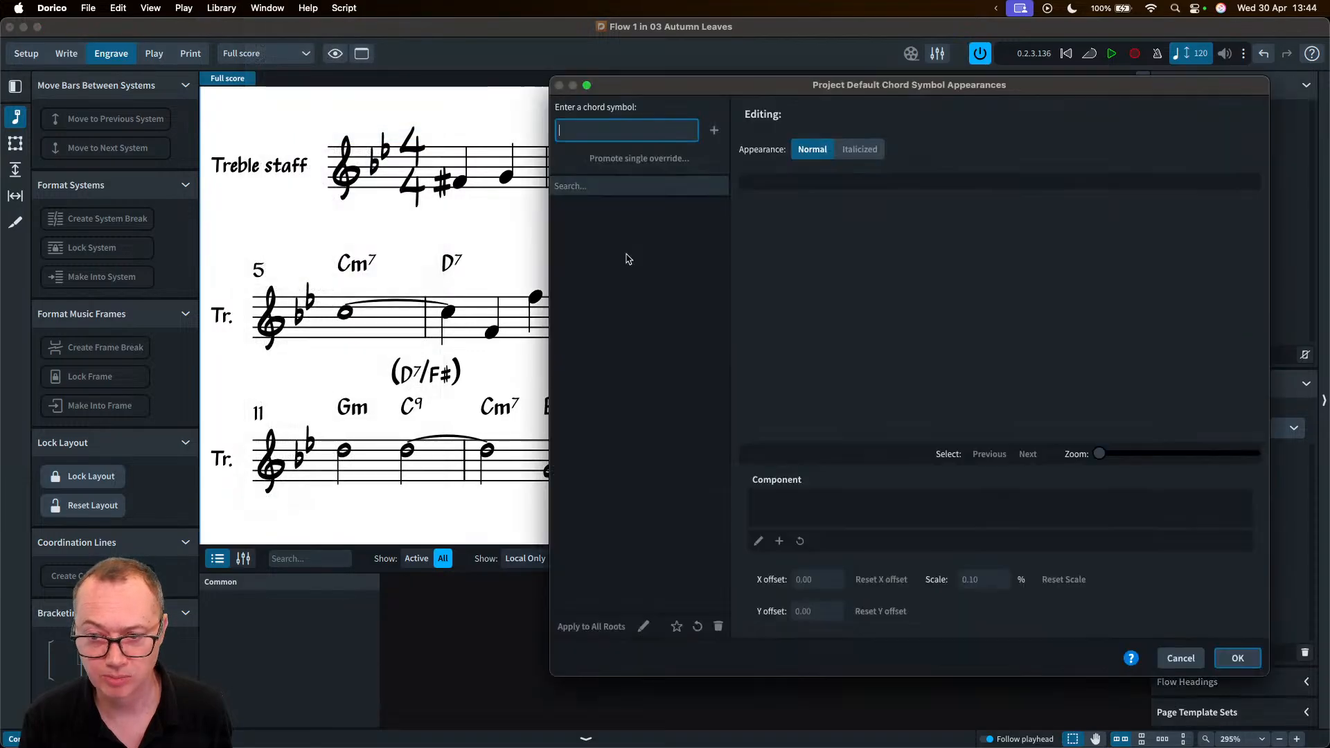
left_click_drag(684, 86, 664, 91)
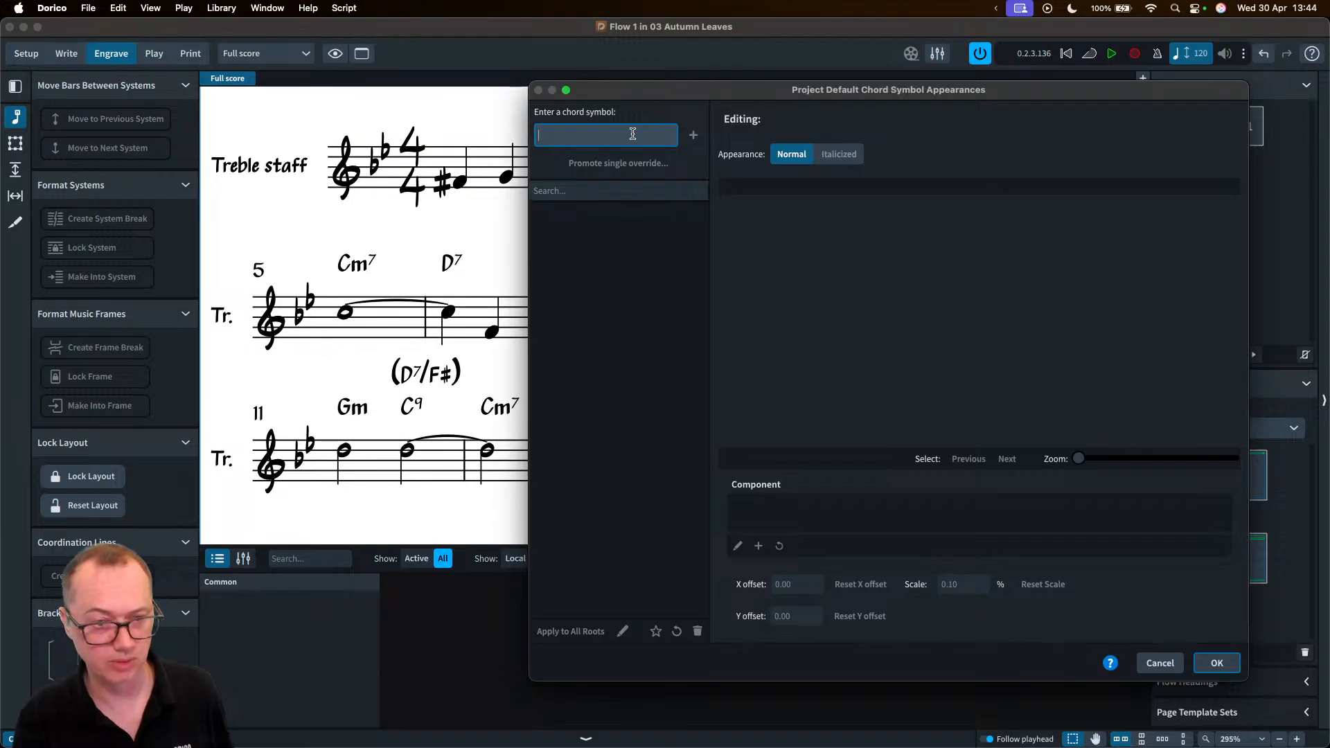
left_click_drag(633, 98, 813, 80)
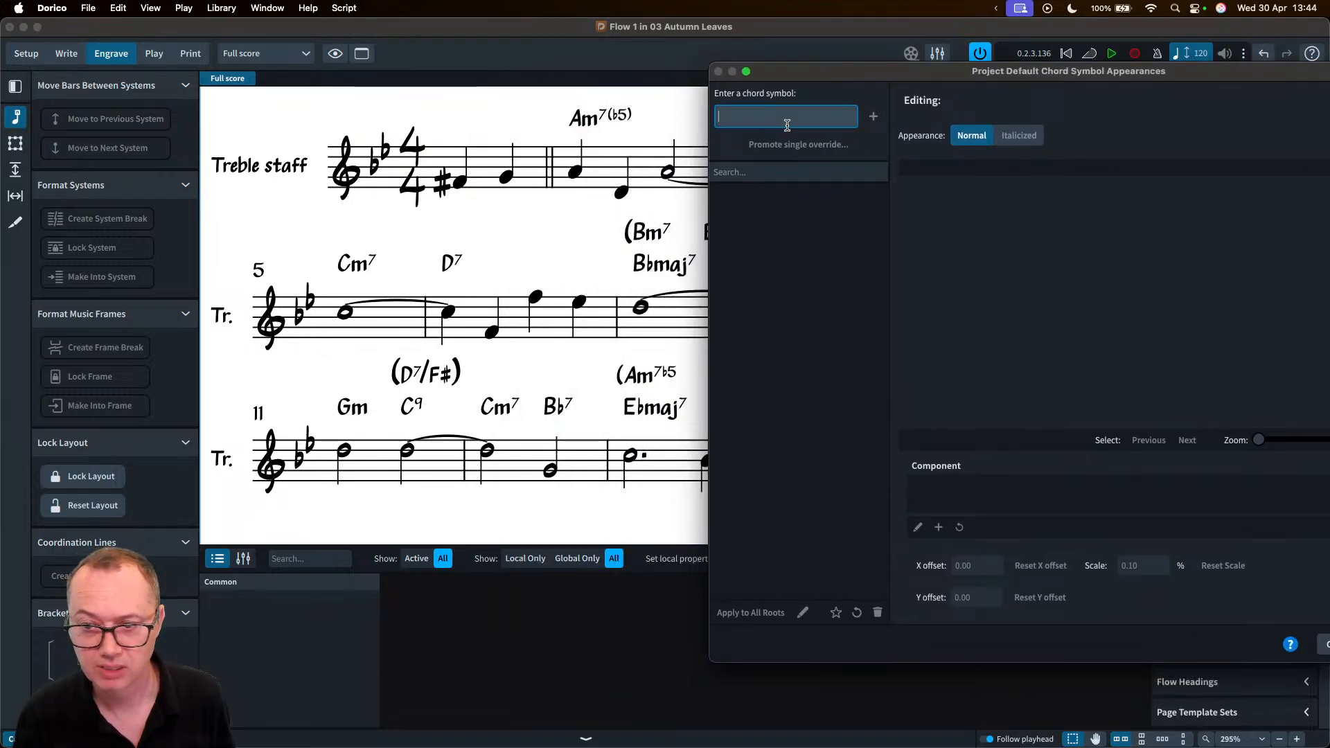
type("Ebmaj7")
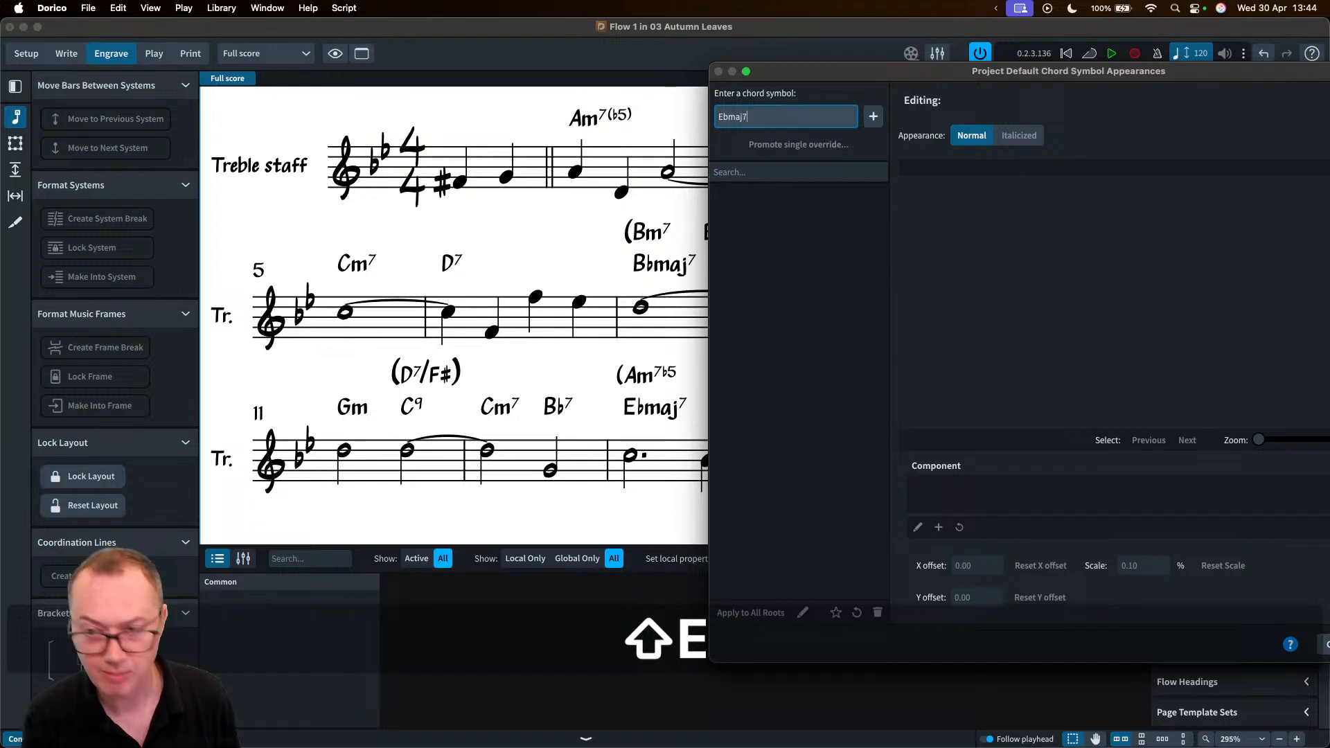
left_click(874, 118)
left_click_drag(910, 74, 649, 75)
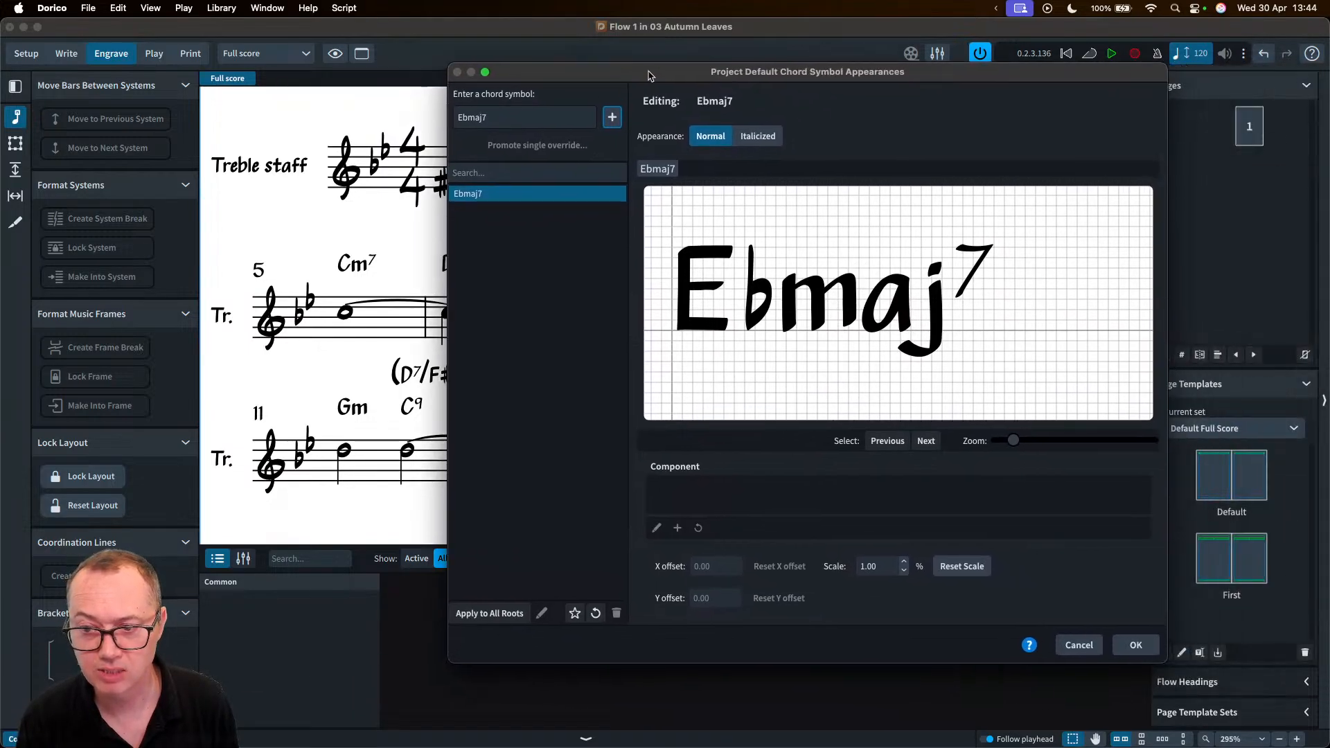
- Try scaling the flat in Ebmaj7 to 95.83% with a Y offset of -0.17, and inspect the superscript 7's settings
left_click(757, 314)
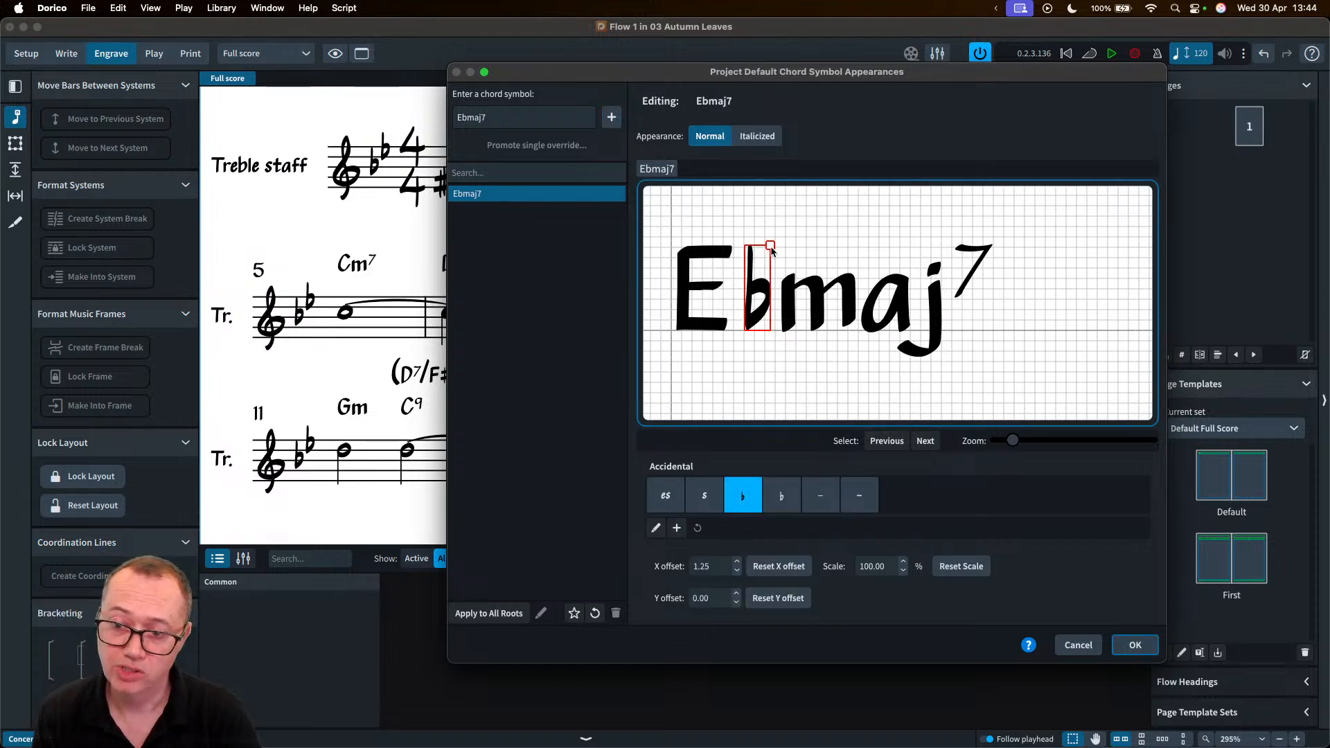
left_click_drag(771, 248, 770, 250)
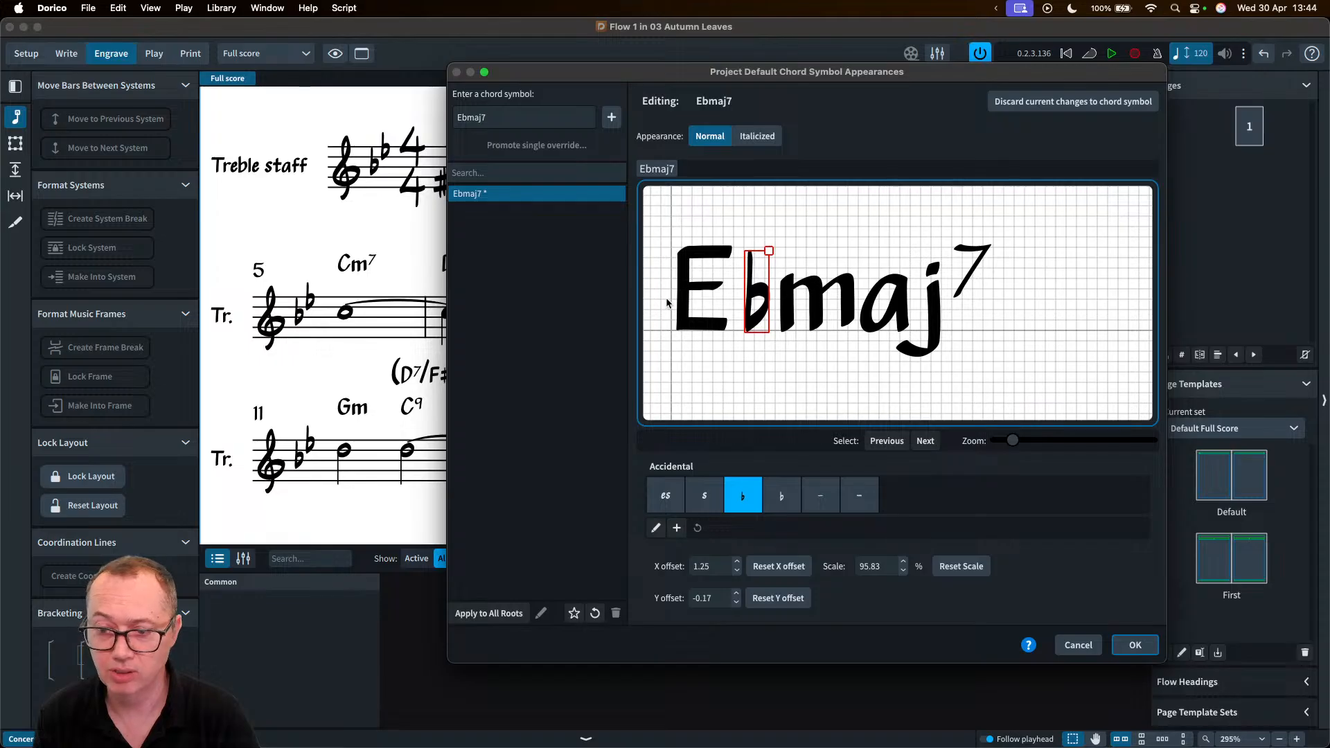
left_click(908, 297)
left_click(975, 276)
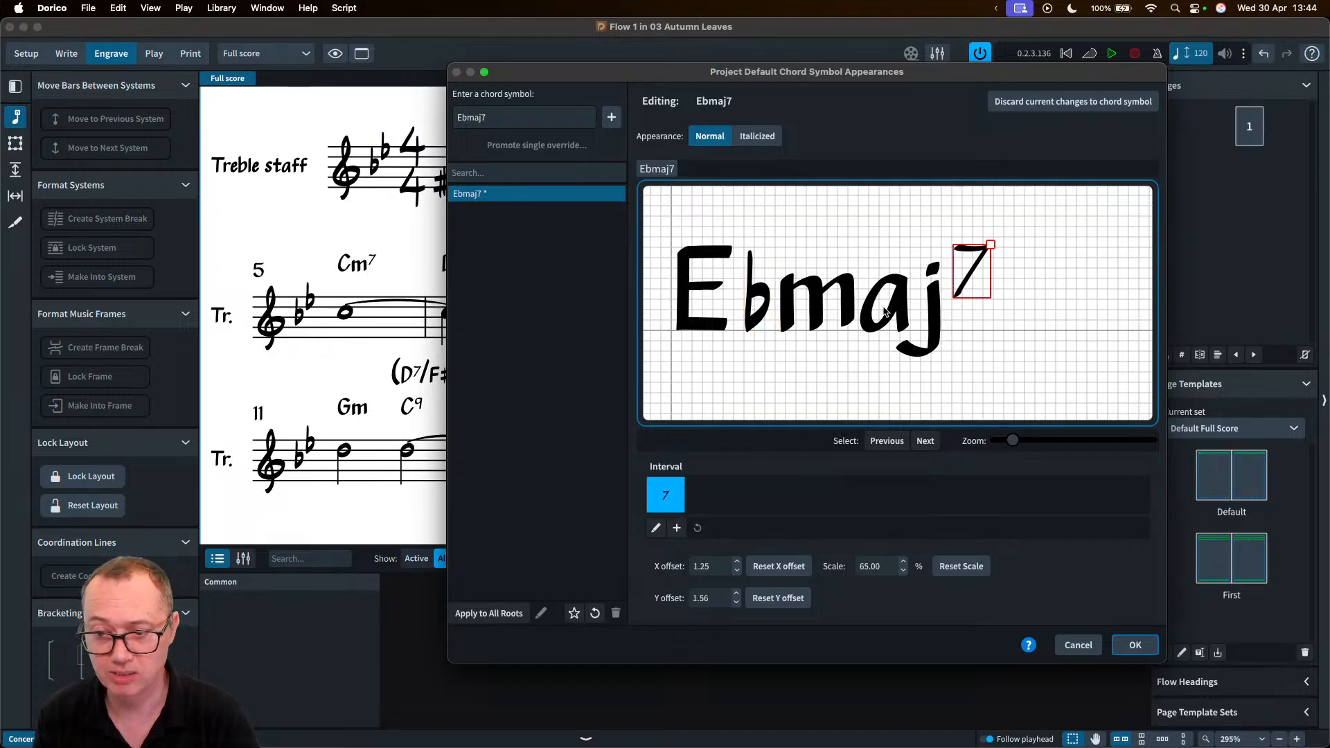
- Try the Ma form for the major component, scaled to 71.33% with X offset 0.80 and Y offset 0.07, and close the appearance editor
left_click(886, 312)
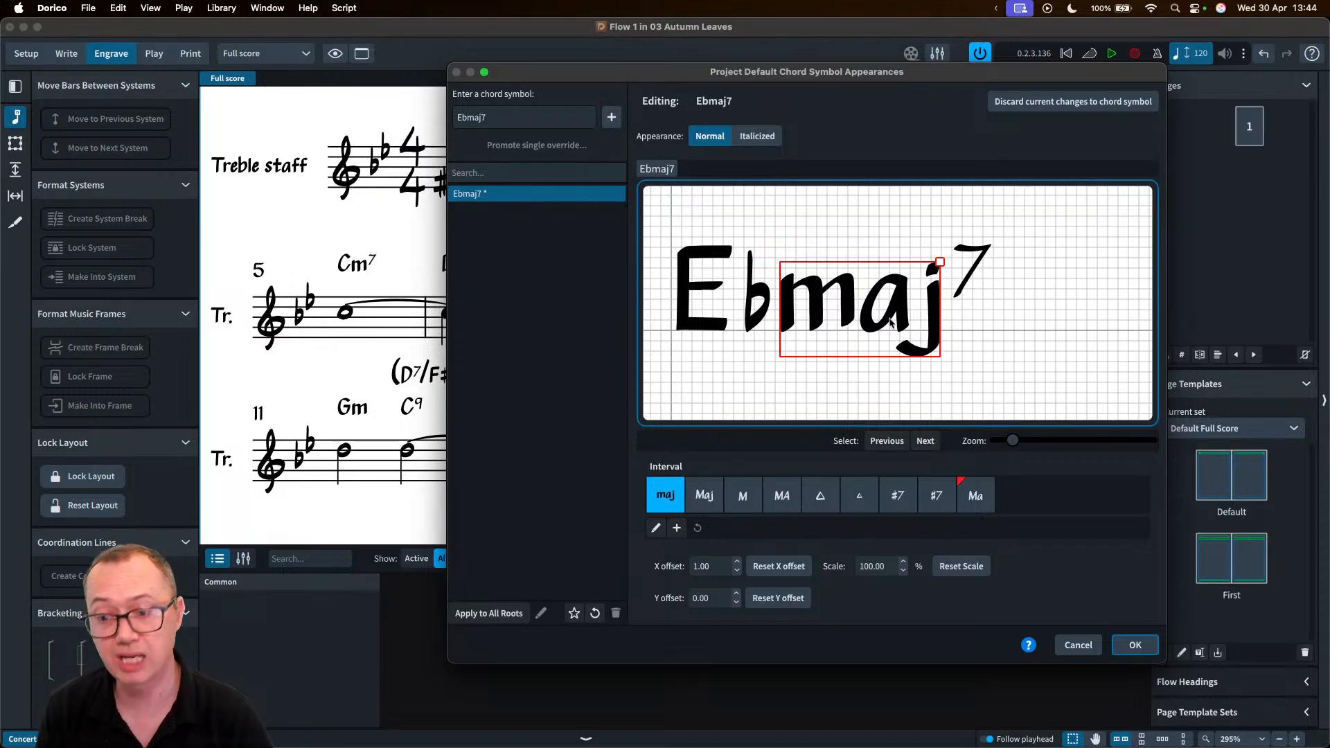
left_click(968, 501)
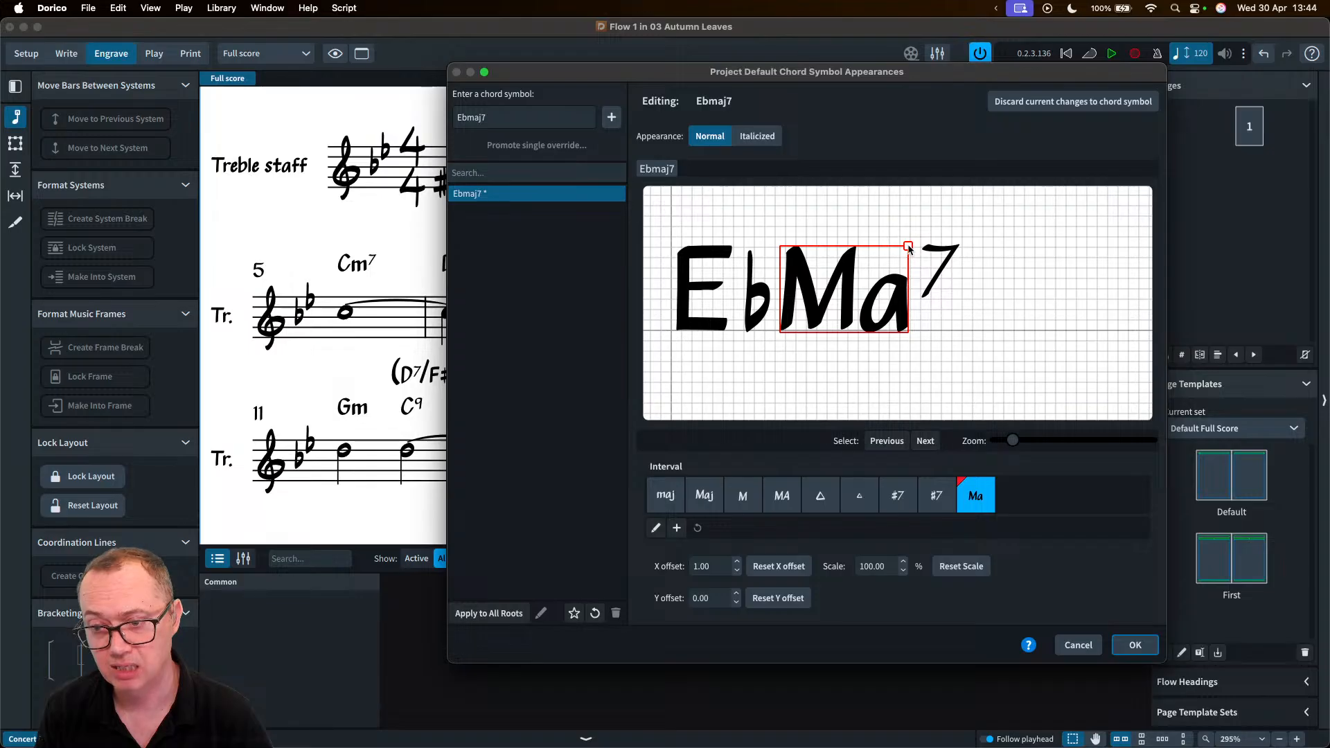
left_click_drag(892, 255, 882, 265)
left_click_drag(838, 314, 835, 300)
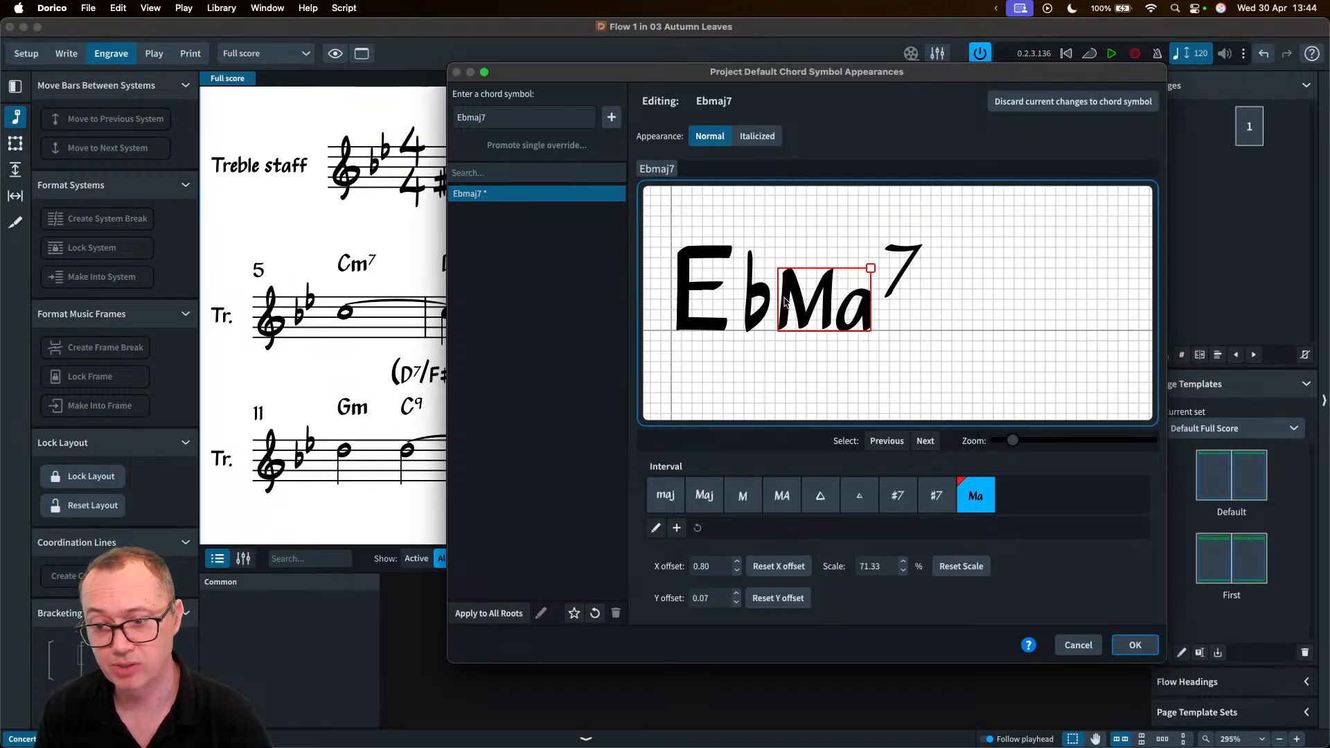
left_click(1123, 642)
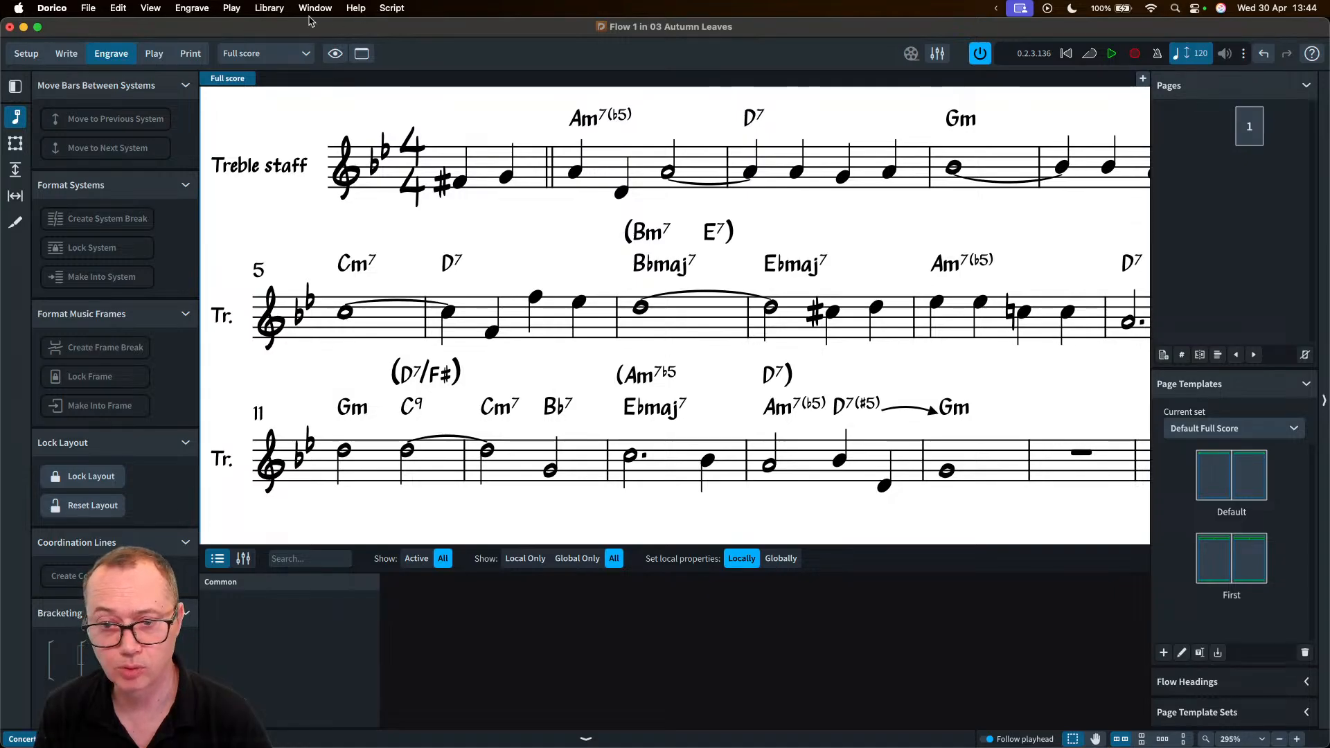
- Reopen the project default chord symbol appearances and add the Ebmaj7 chord symbol again for editing
left_click(269, 7)
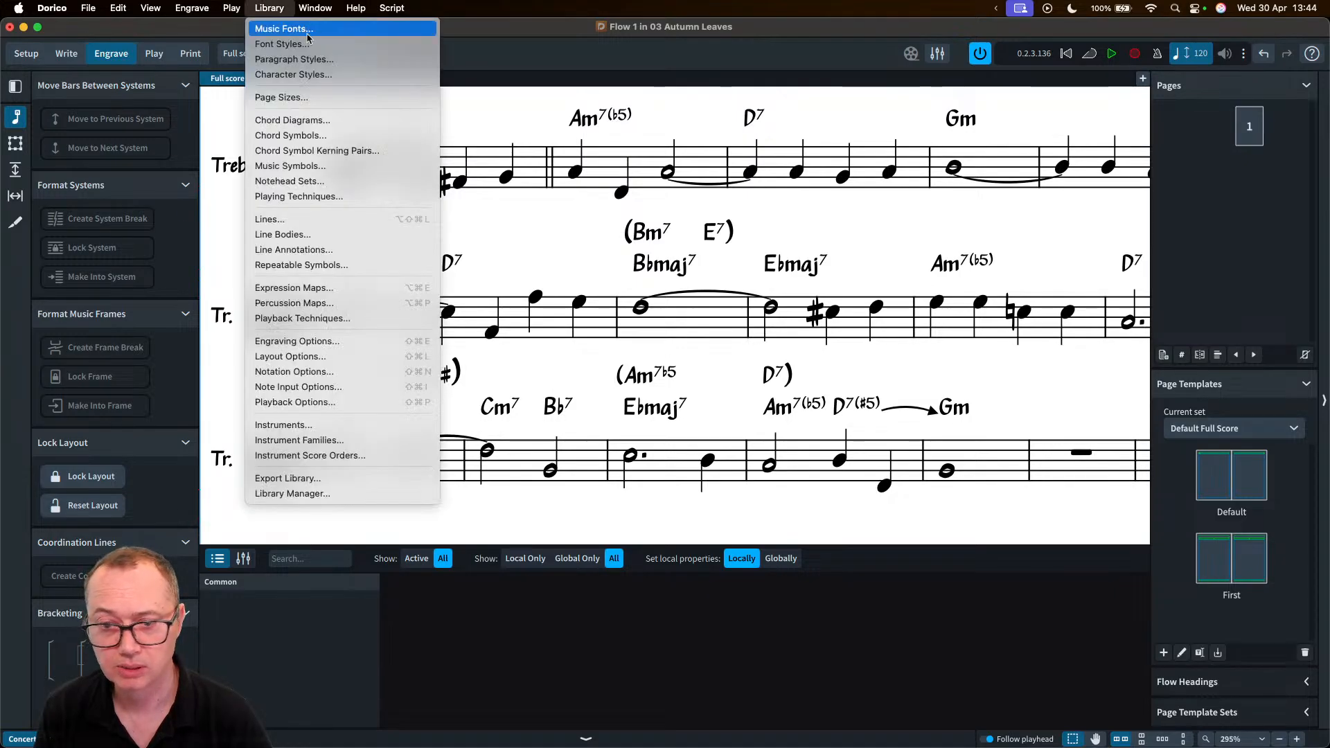
left_click(305, 135)
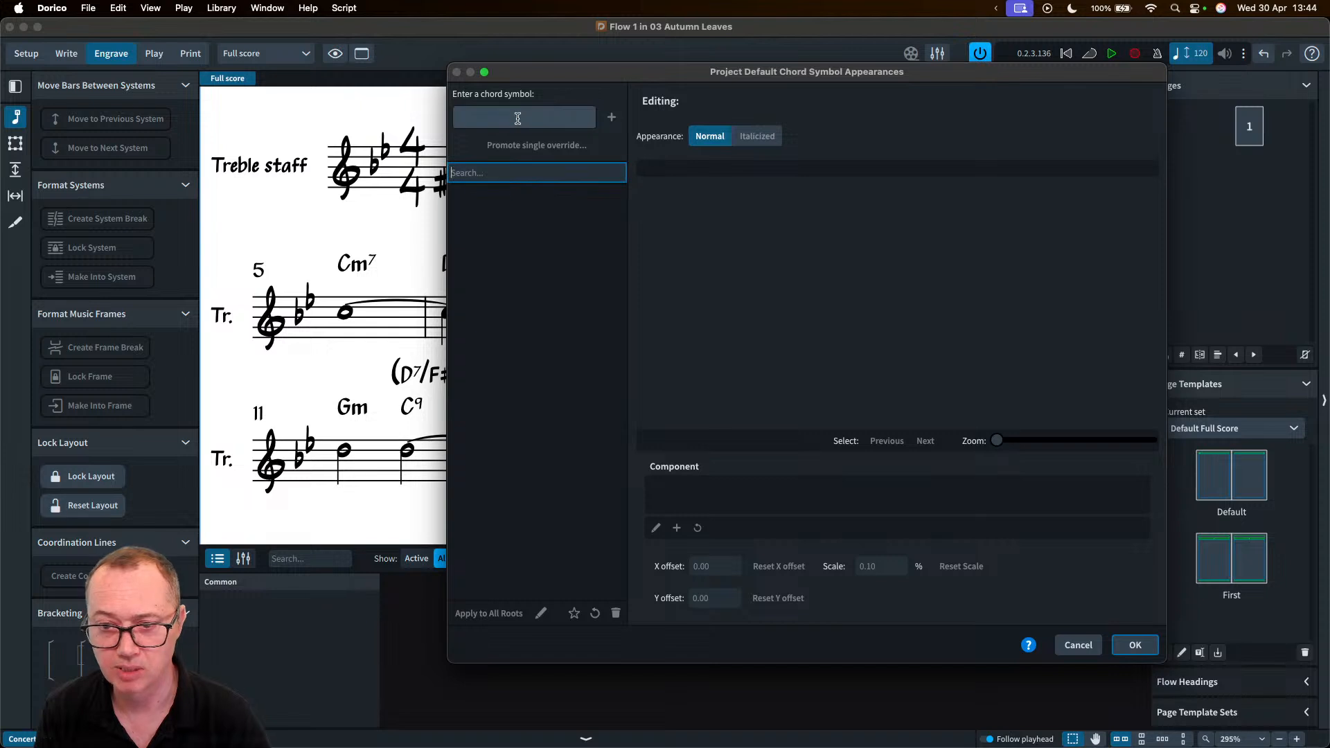
type("Ebmaj7")
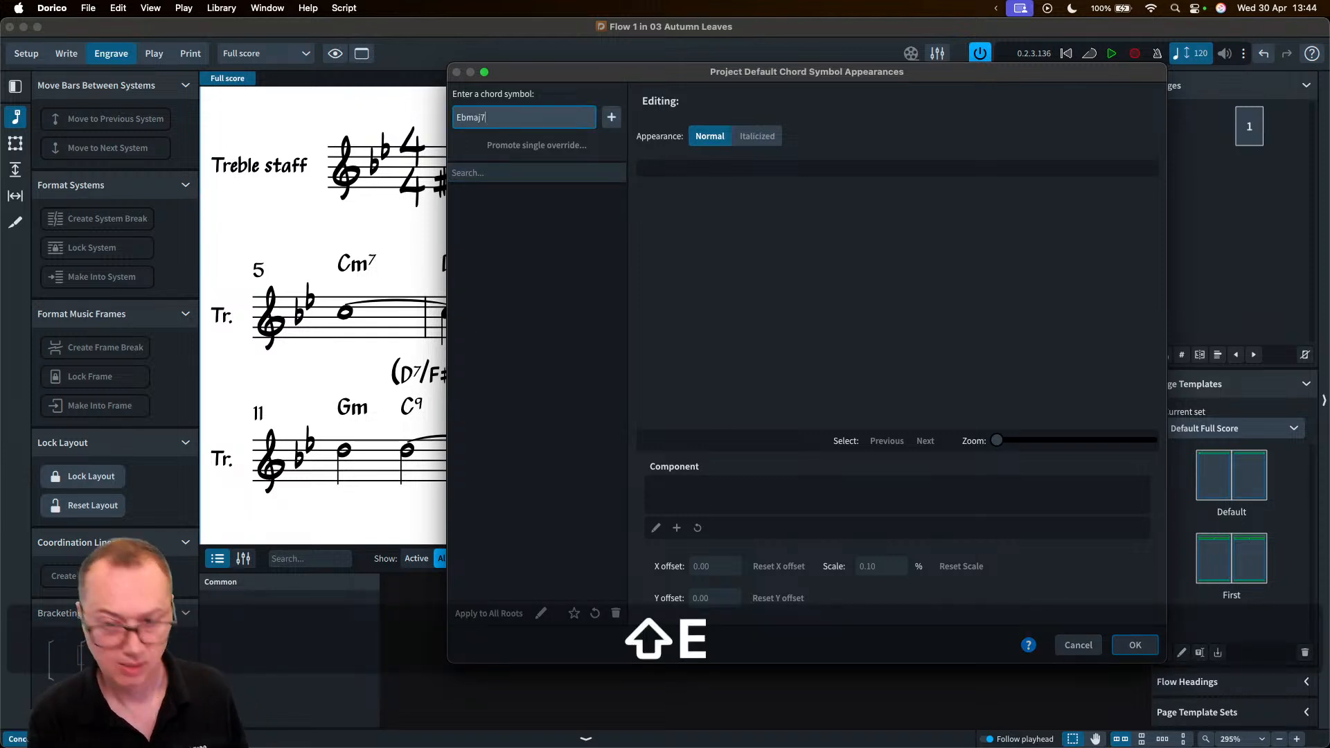
key("Return")
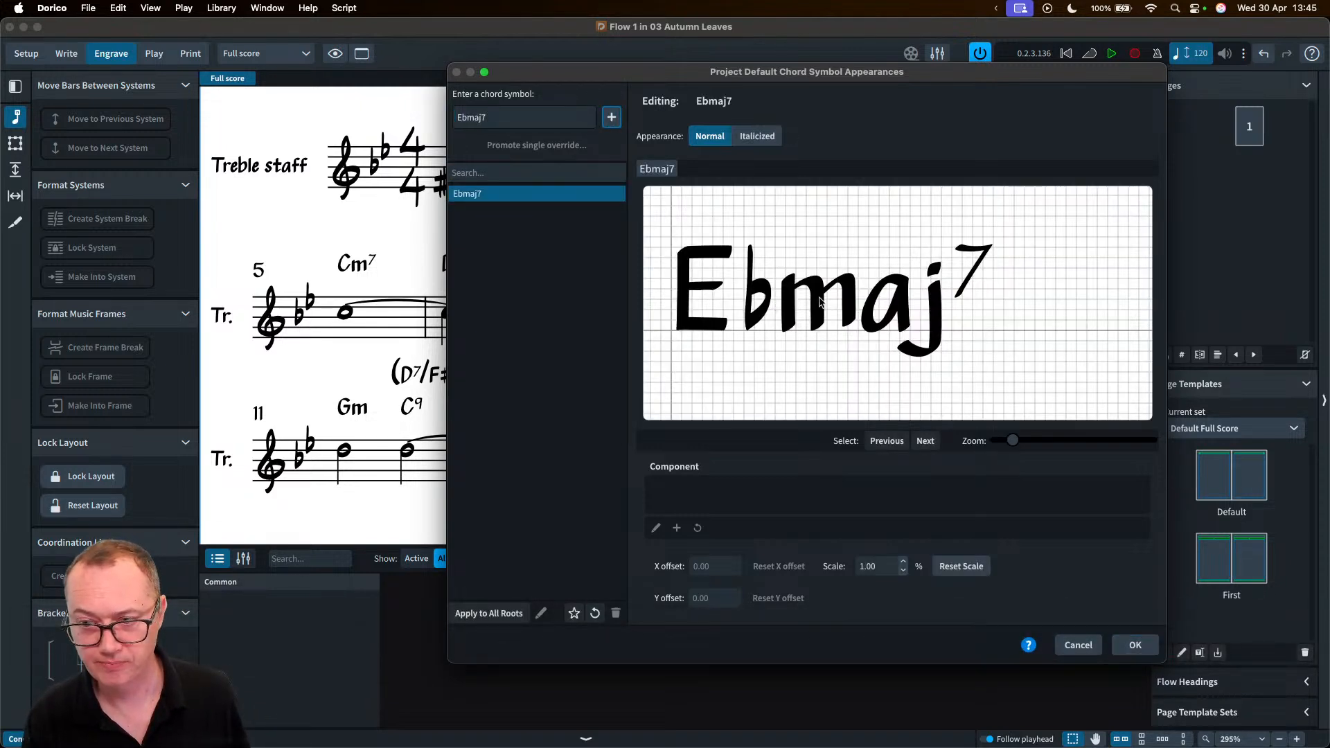
- Change Ebmaj7's major component to the MA form, scaled to 61.50% with X offset 1.13 and Y offset 0.23, and save the appearance
left_click(820, 302)
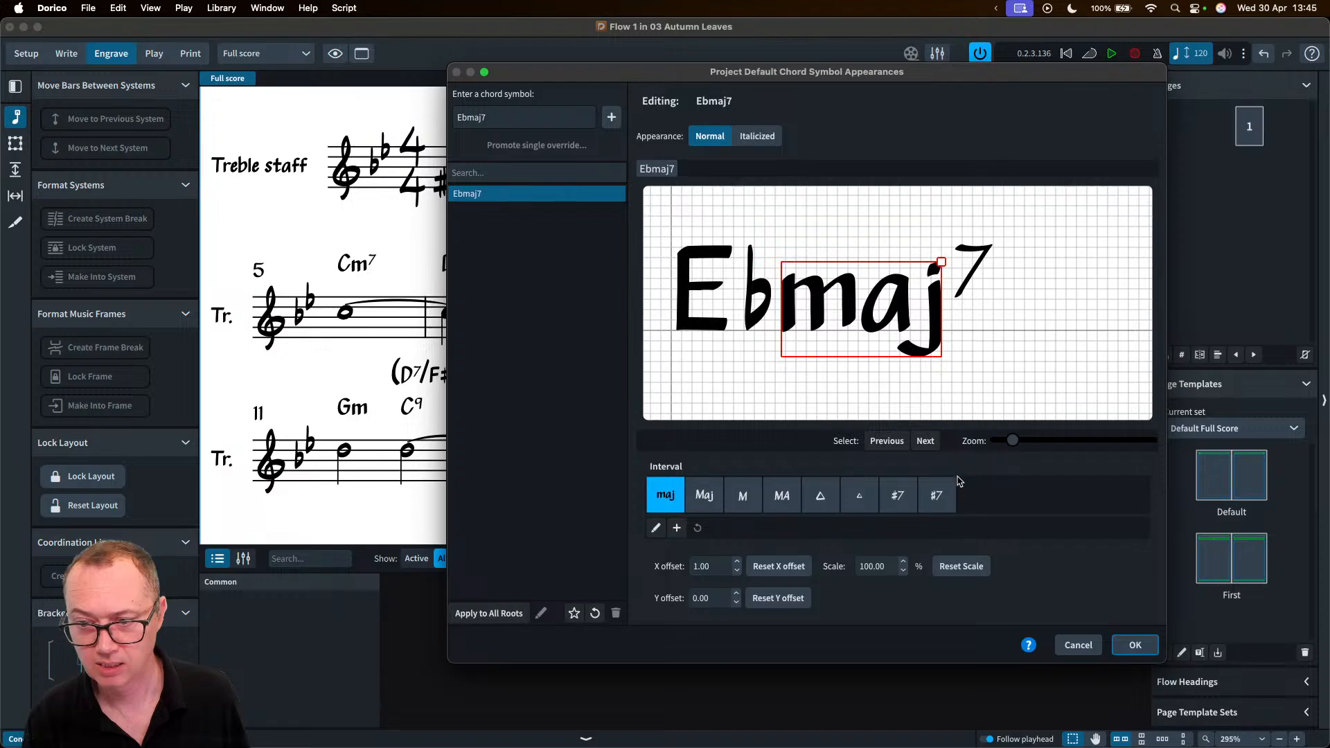
left_click(855, 335)
left_click(704, 496)
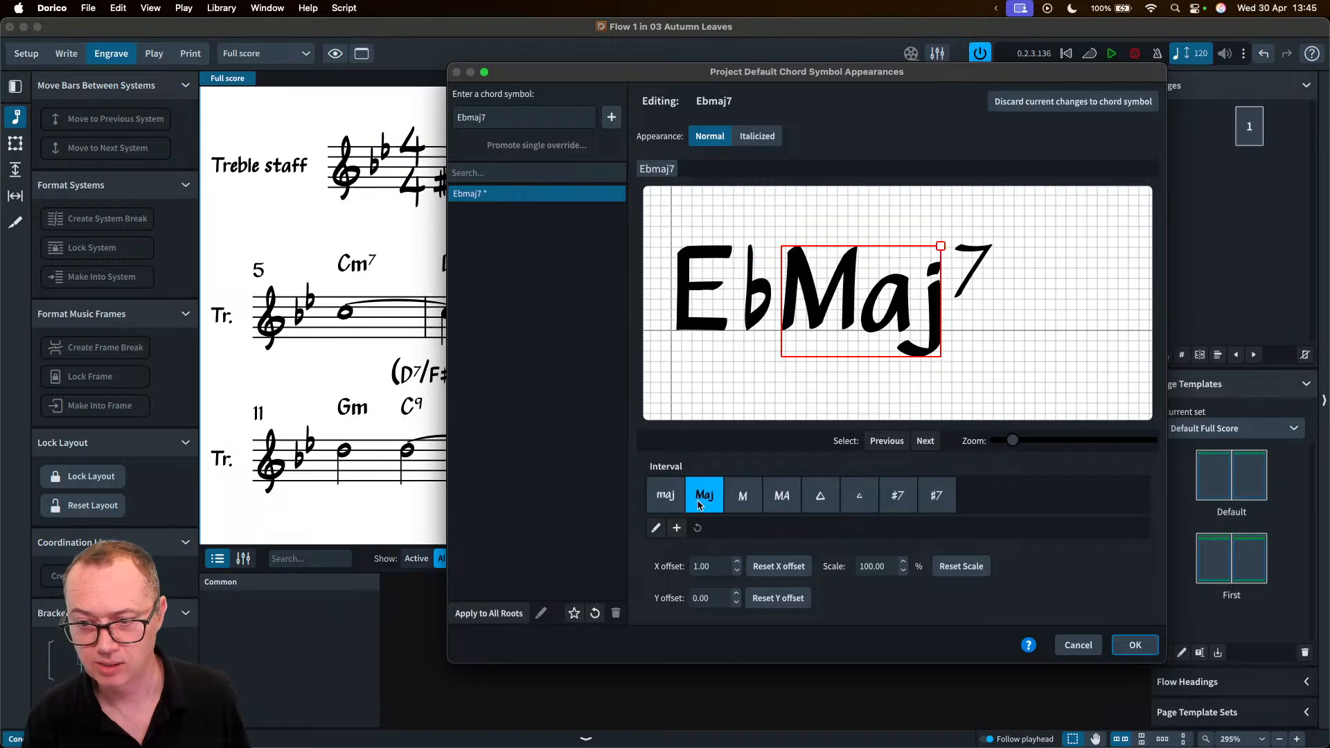
left_click(667, 496)
left_click(776, 499)
left_click(859, 316)
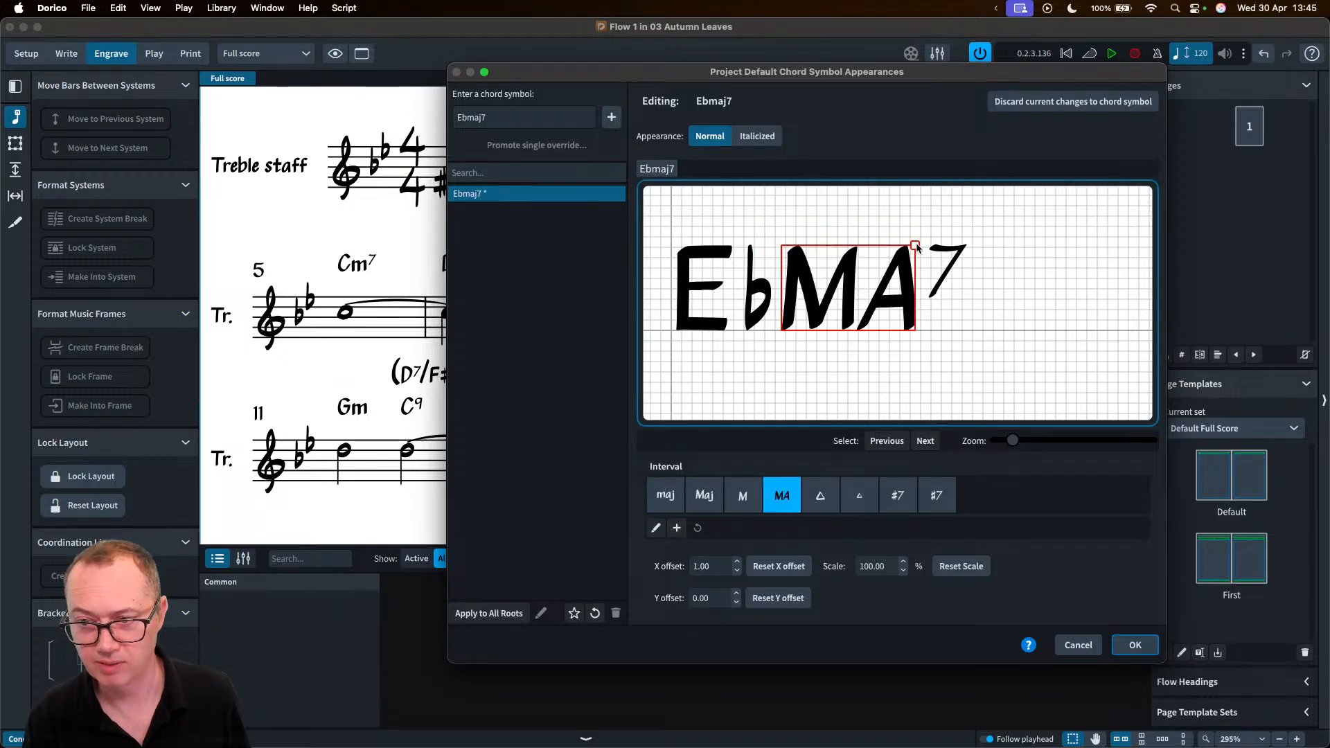
left_click_drag(915, 246, 868, 275)
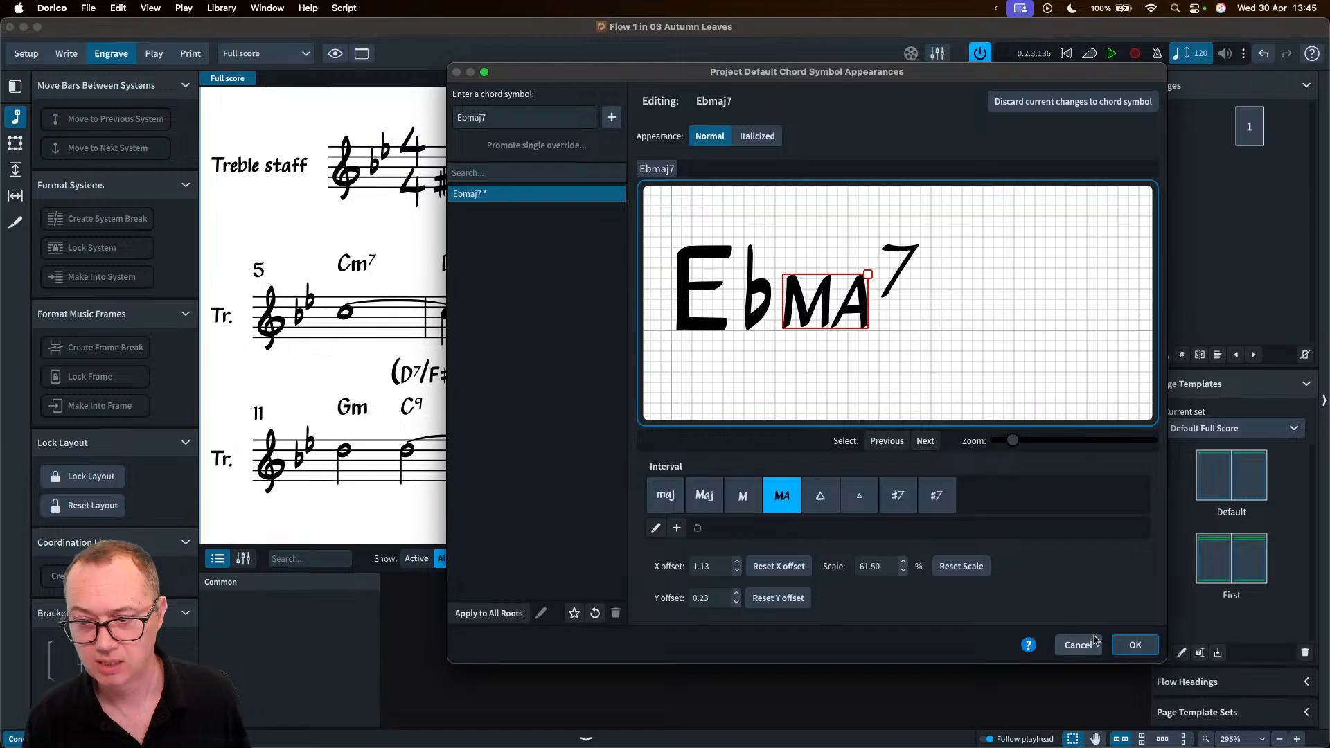
left_click(1134, 644)
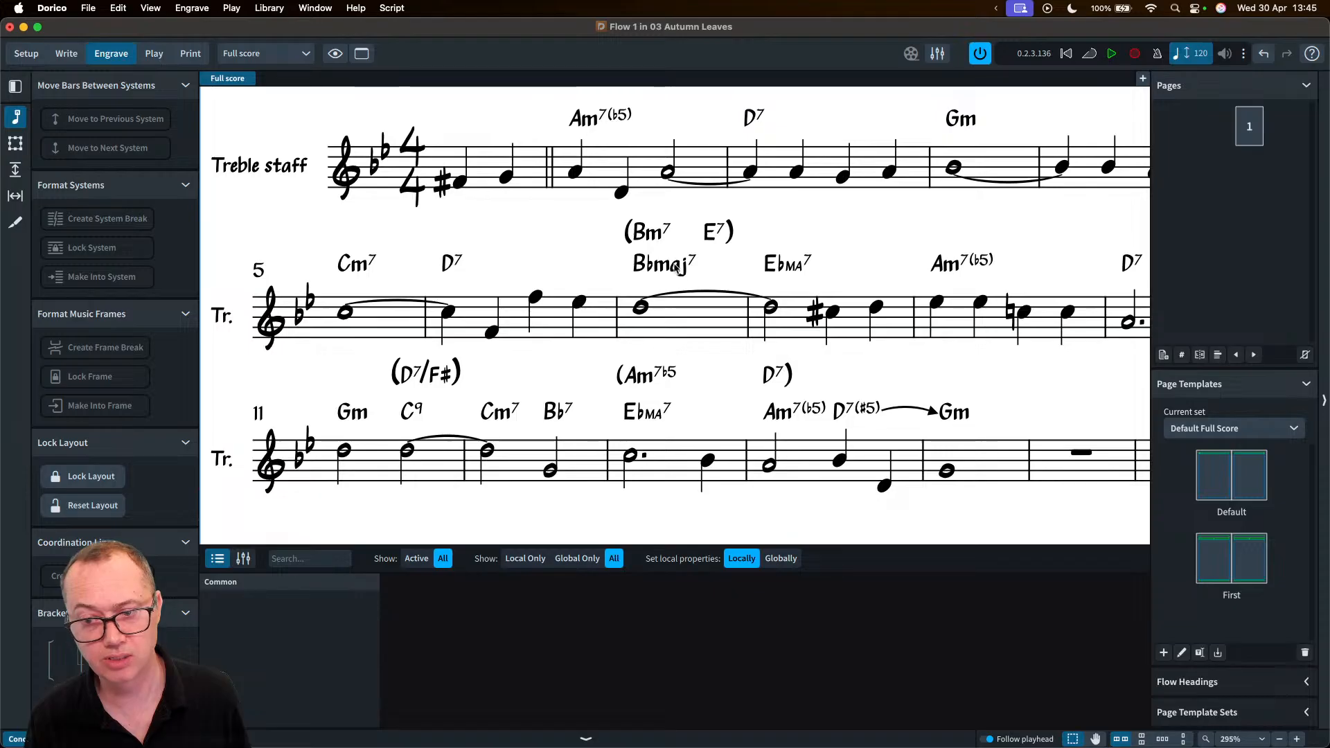
- In the project default appearances, scale Ebmaj7's flat to 83.83% with X offset 1.18 and Y offset 2.87, and apply the appearance to all roots
left_click(269, 7)
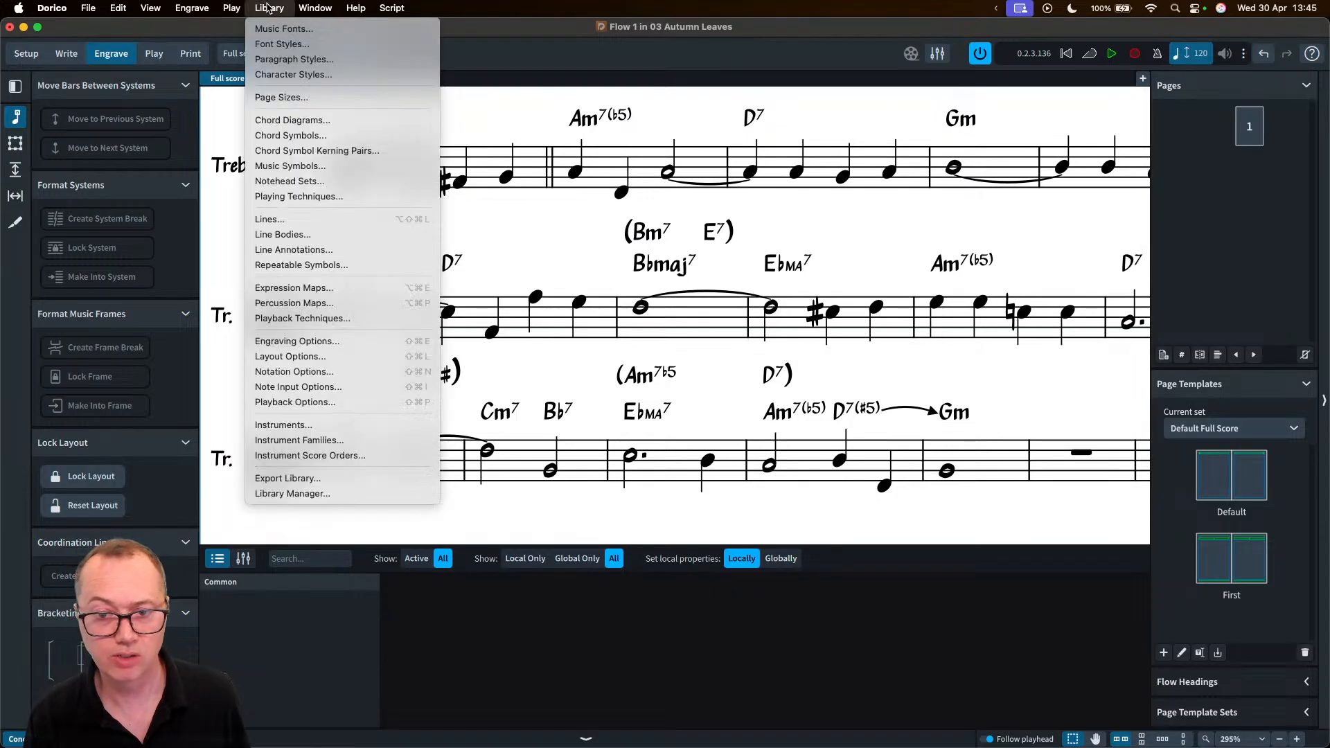
left_click(290, 136)
left_click(528, 196)
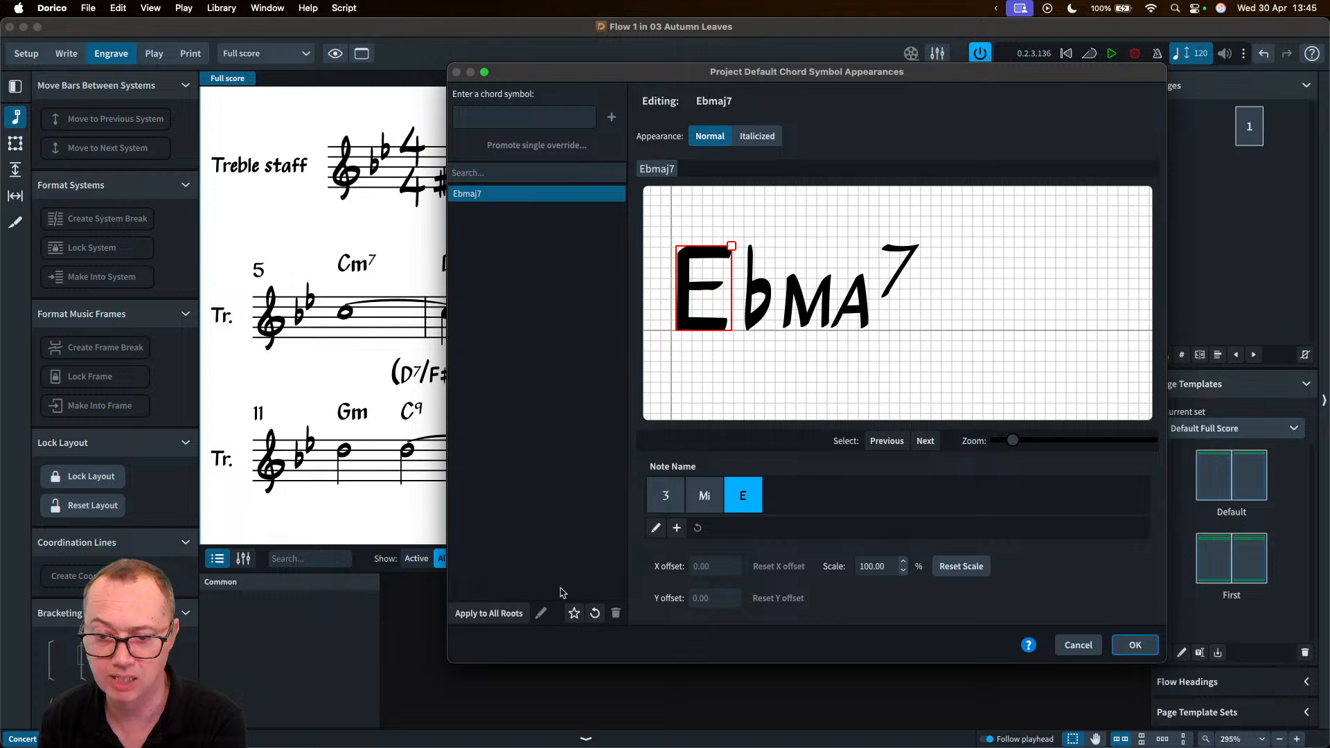
left_click(846, 297)
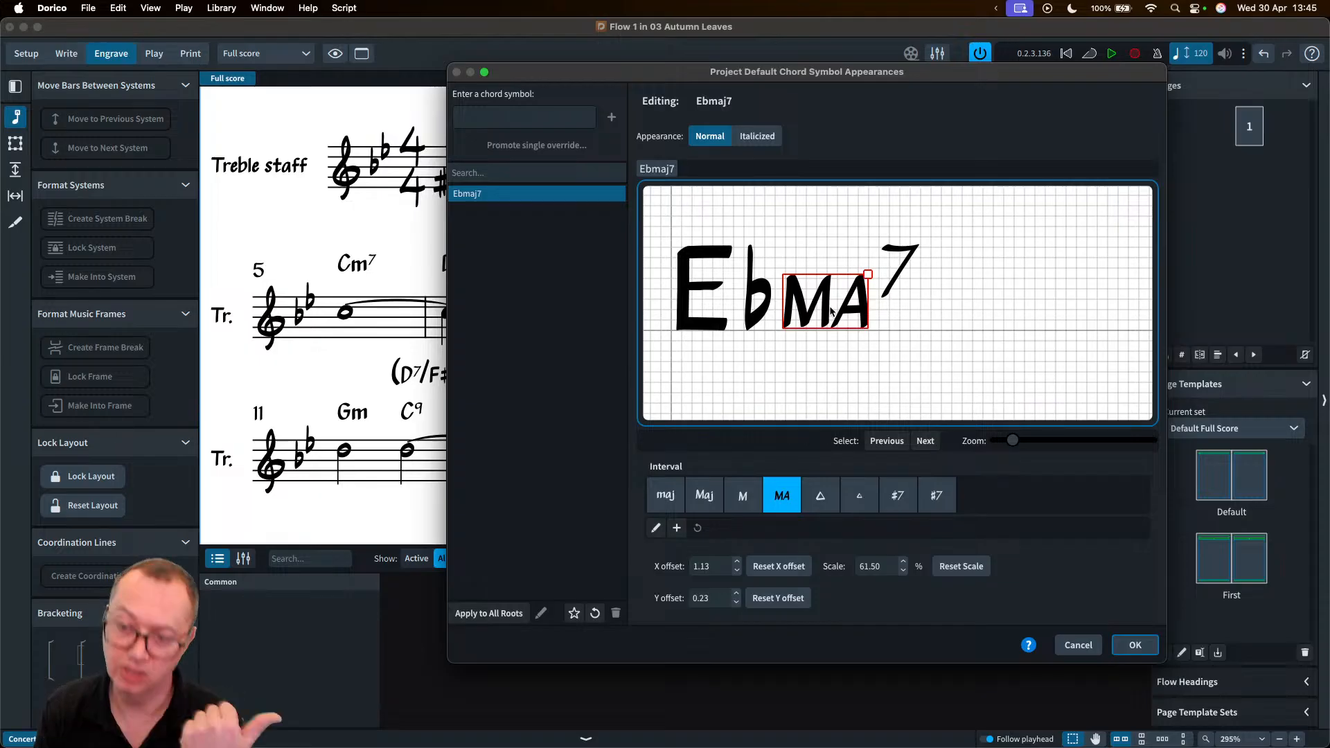
left_click(752, 300)
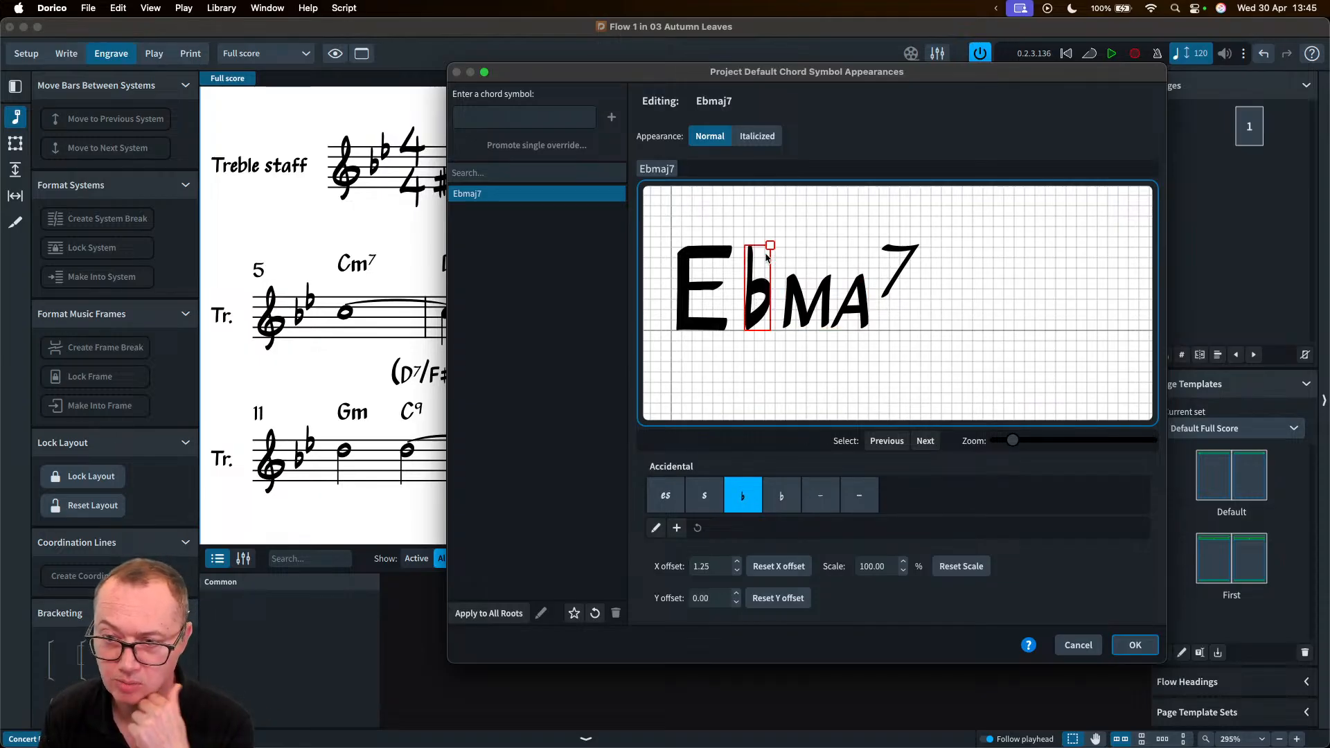
mouse_move(771, 245)
left_mouse_down()
mouse_move(766, 256)
mouse_move(764, 230)
left_mouse_up()
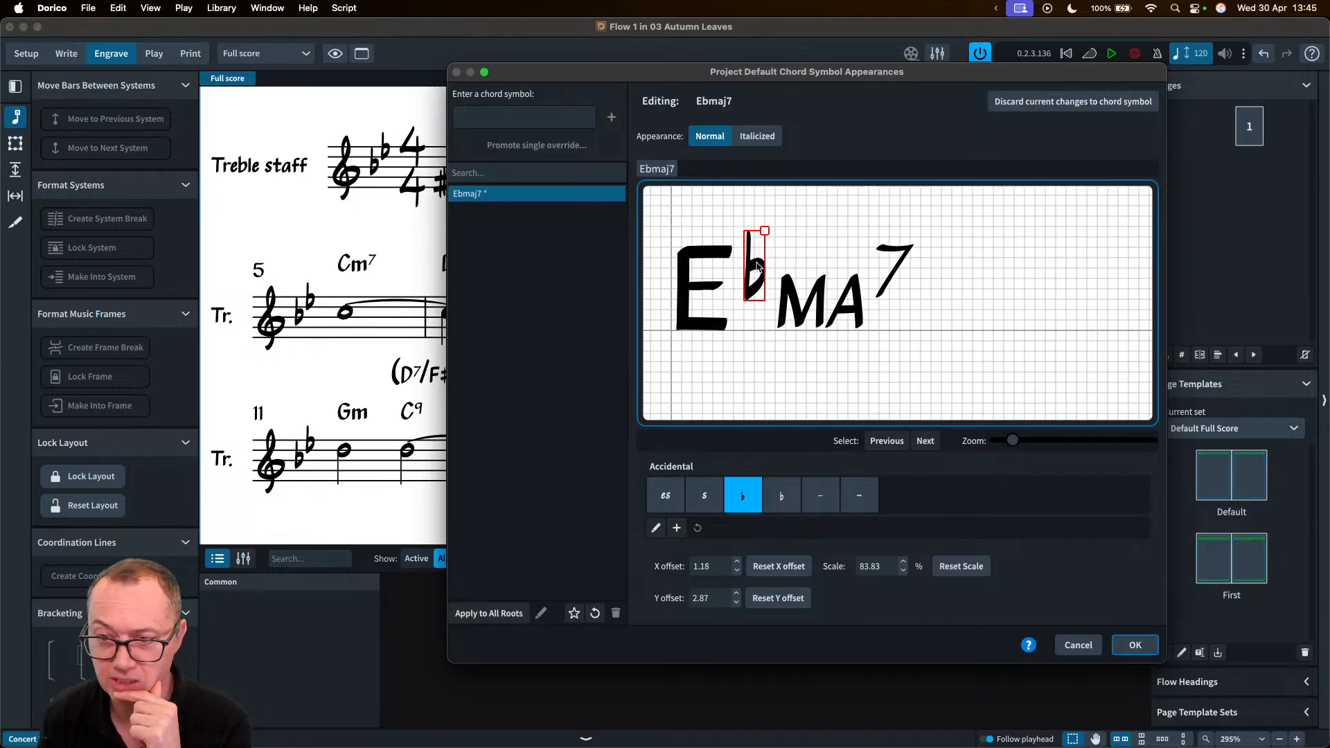
left_click(505, 615)
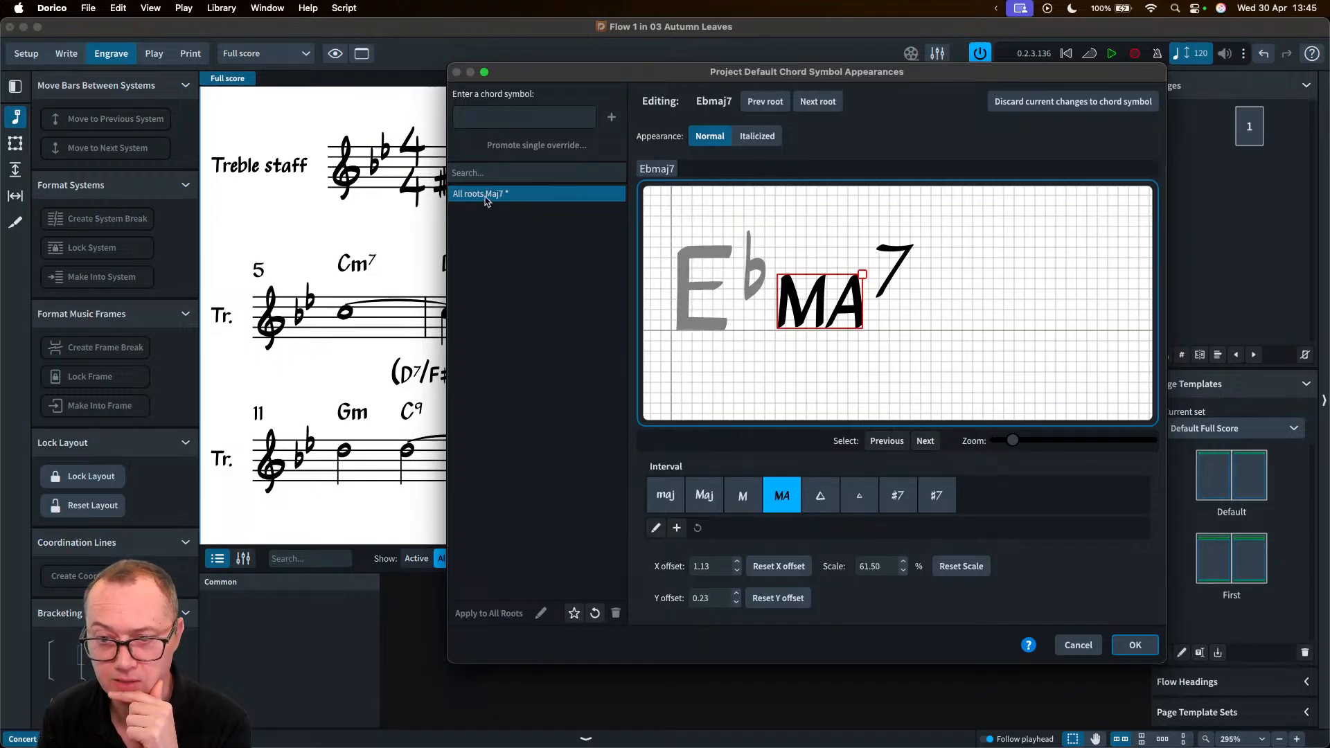
left_click(1116, 645)
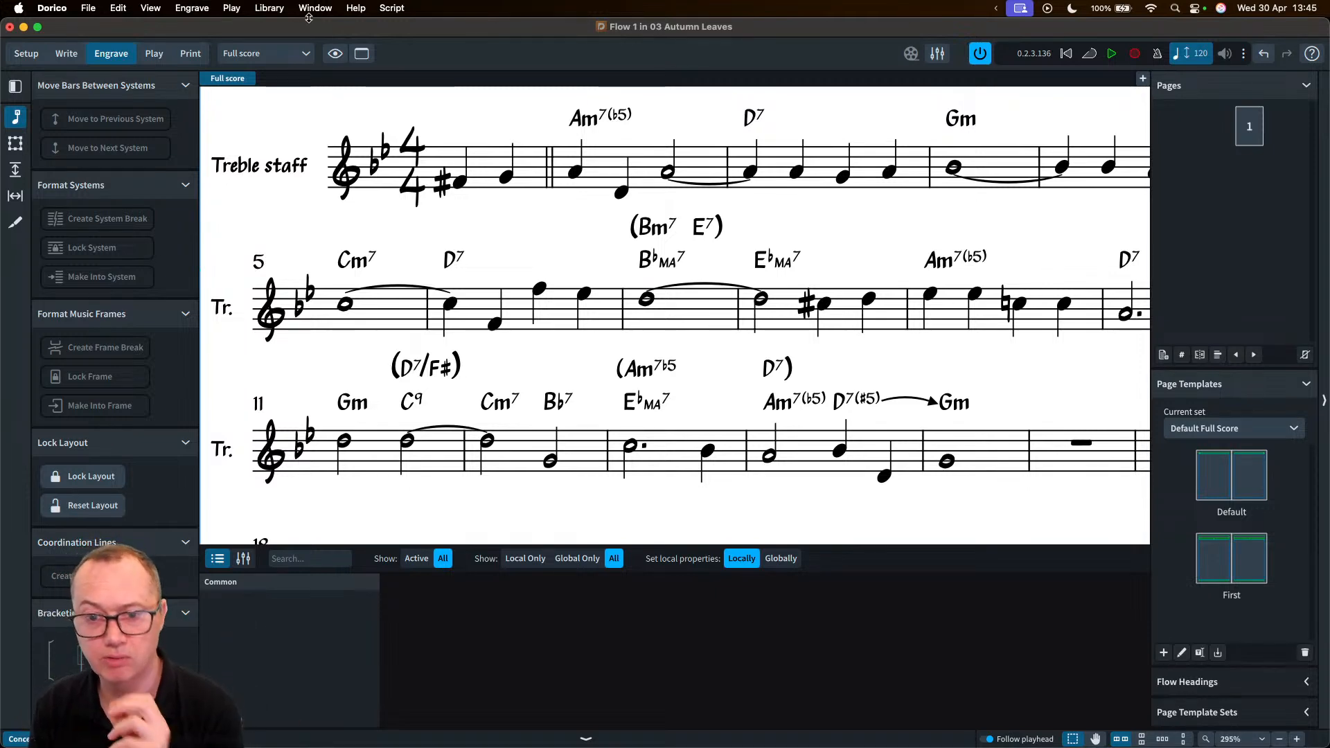
- Reopen the project default chord symbol appearances and examine how the all-roots Maj7 entry looks on neighbouring roots
left_click(270, 8)
left_click(292, 136)
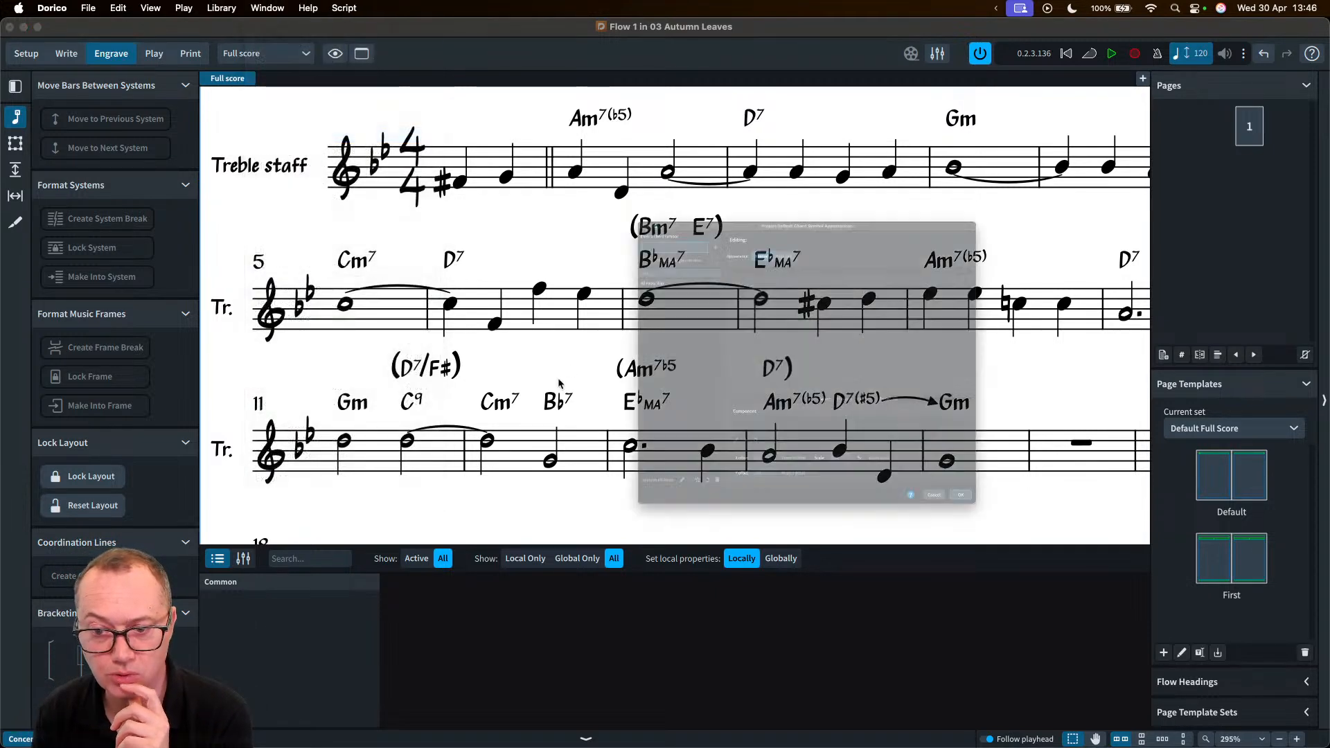
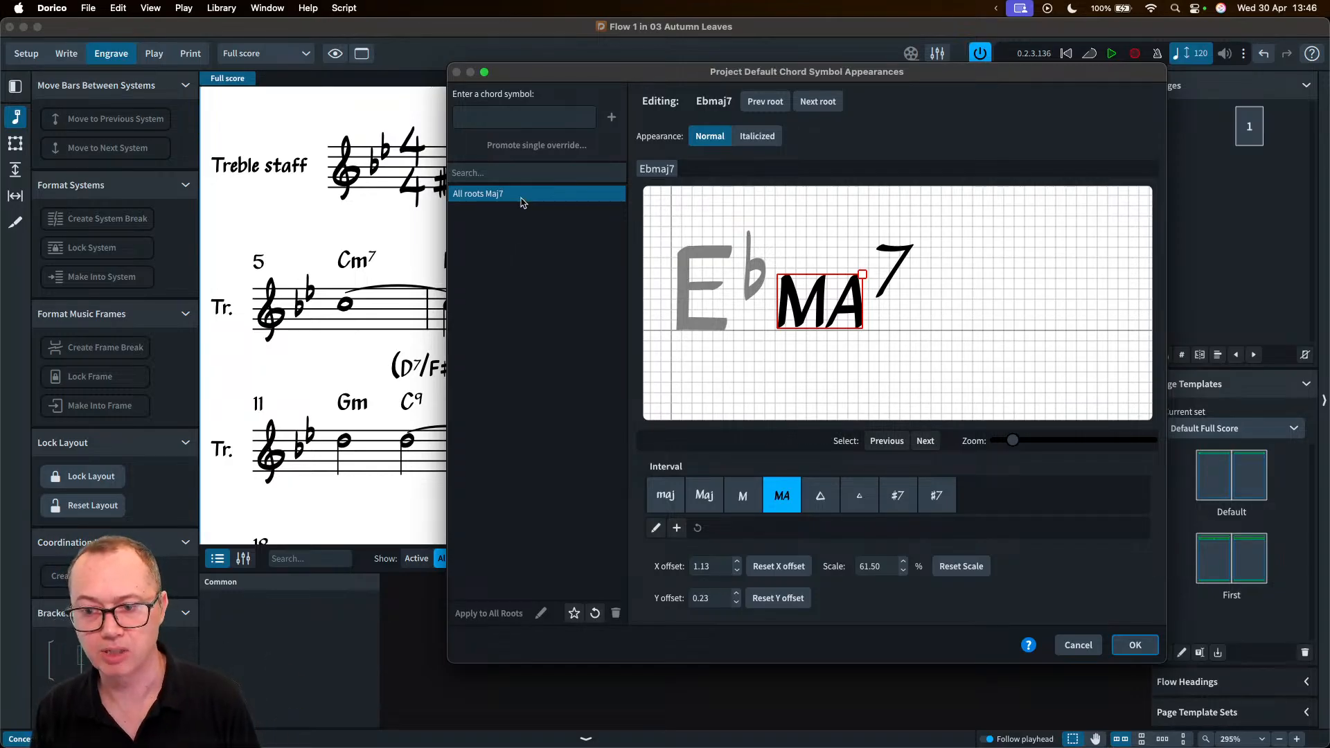
left_click(818, 102)
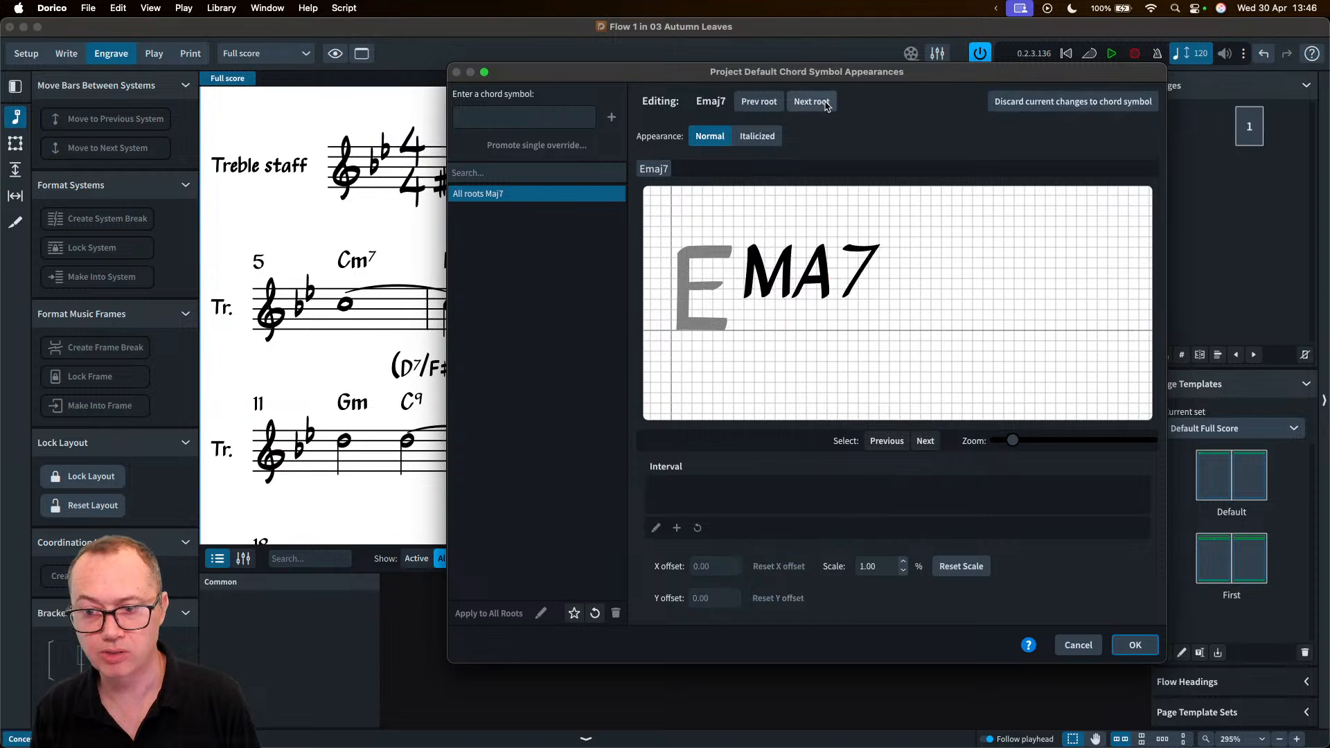
left_click(818, 101)
left_click(818, 102)
left_click(775, 103)
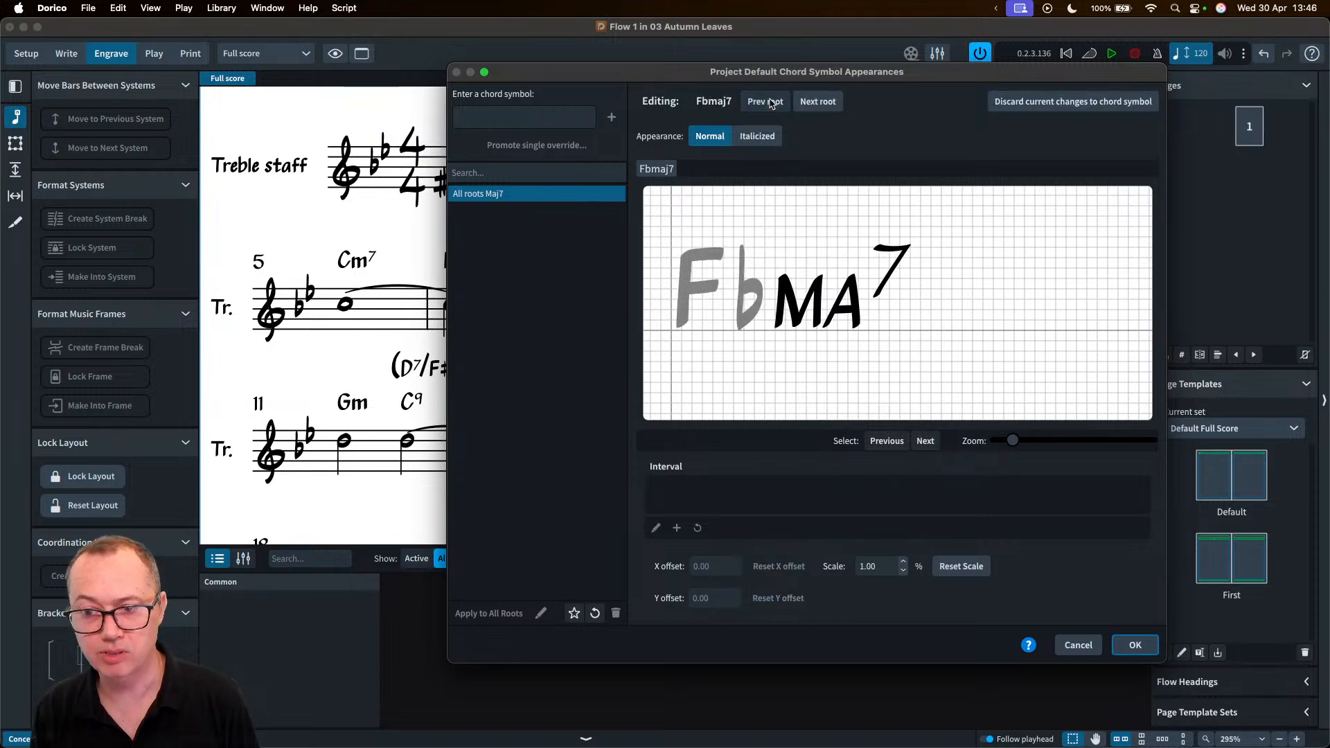
left_click(775, 103)
left_click(774, 103)
- Try unlinking the italicized Emaj7 appearance from the normal one, restore the synchronization, and return to the normal appearance
left_click(762, 138)
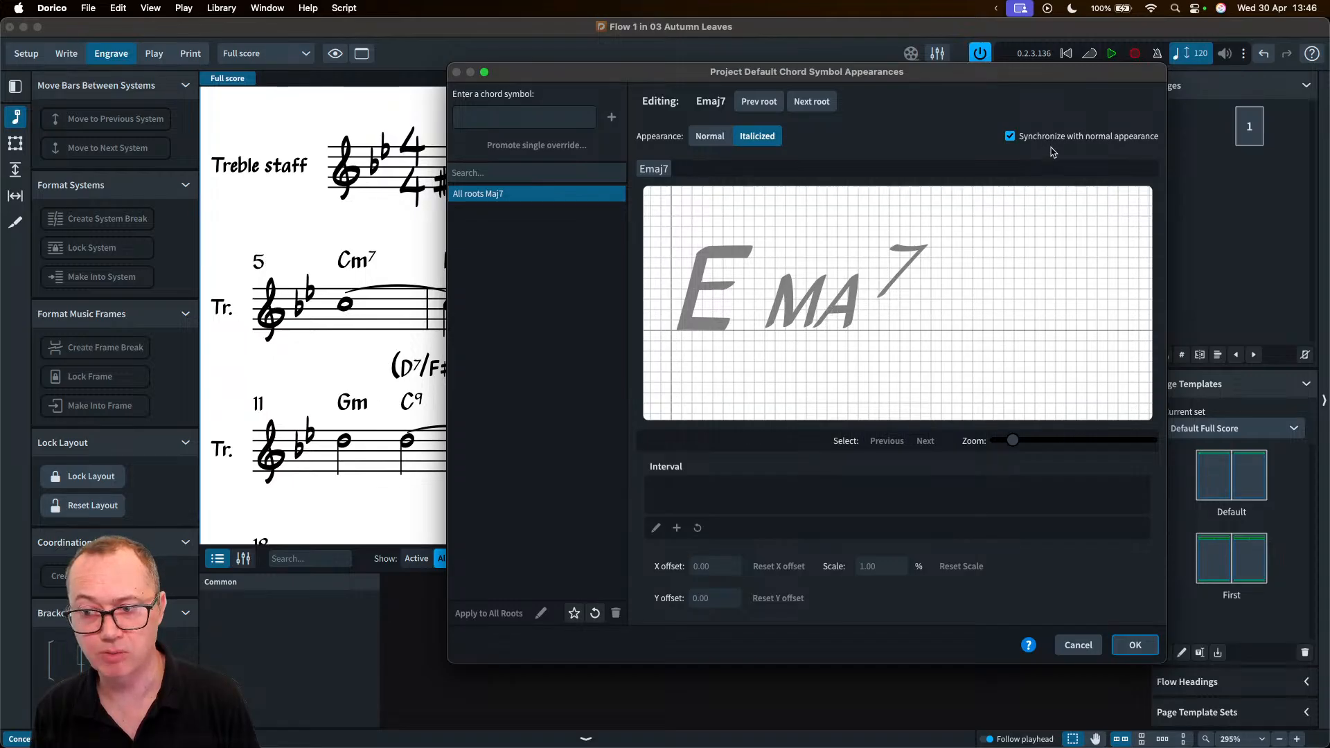
left_click(1010, 136)
left_click(817, 312)
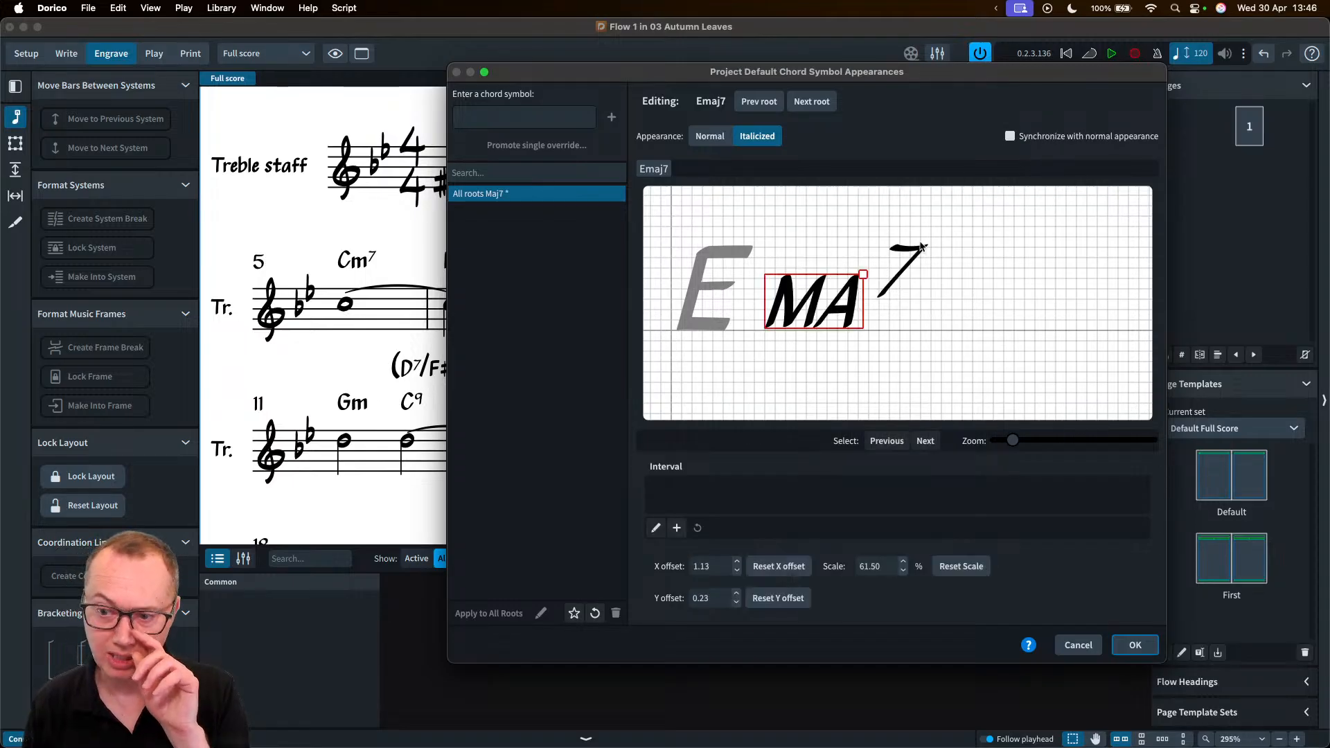
left_click(1009, 136)
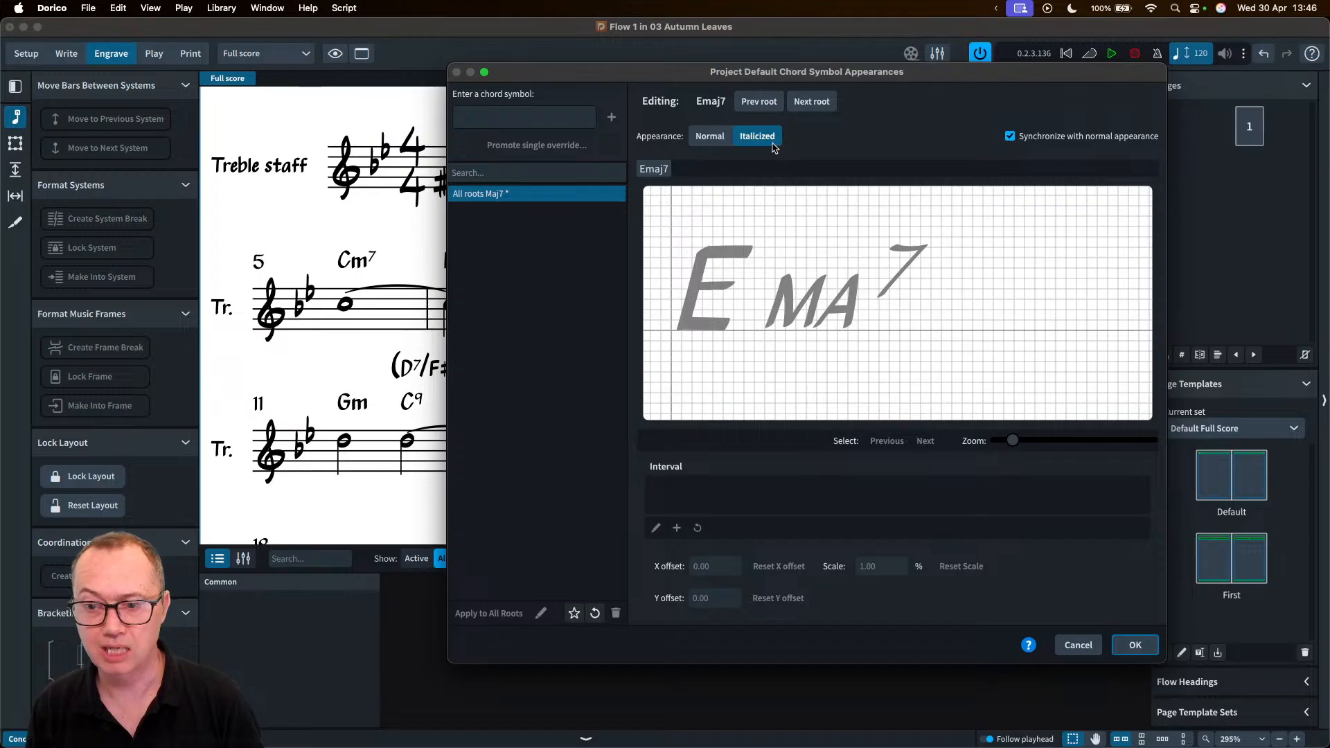
left_click(714, 138)
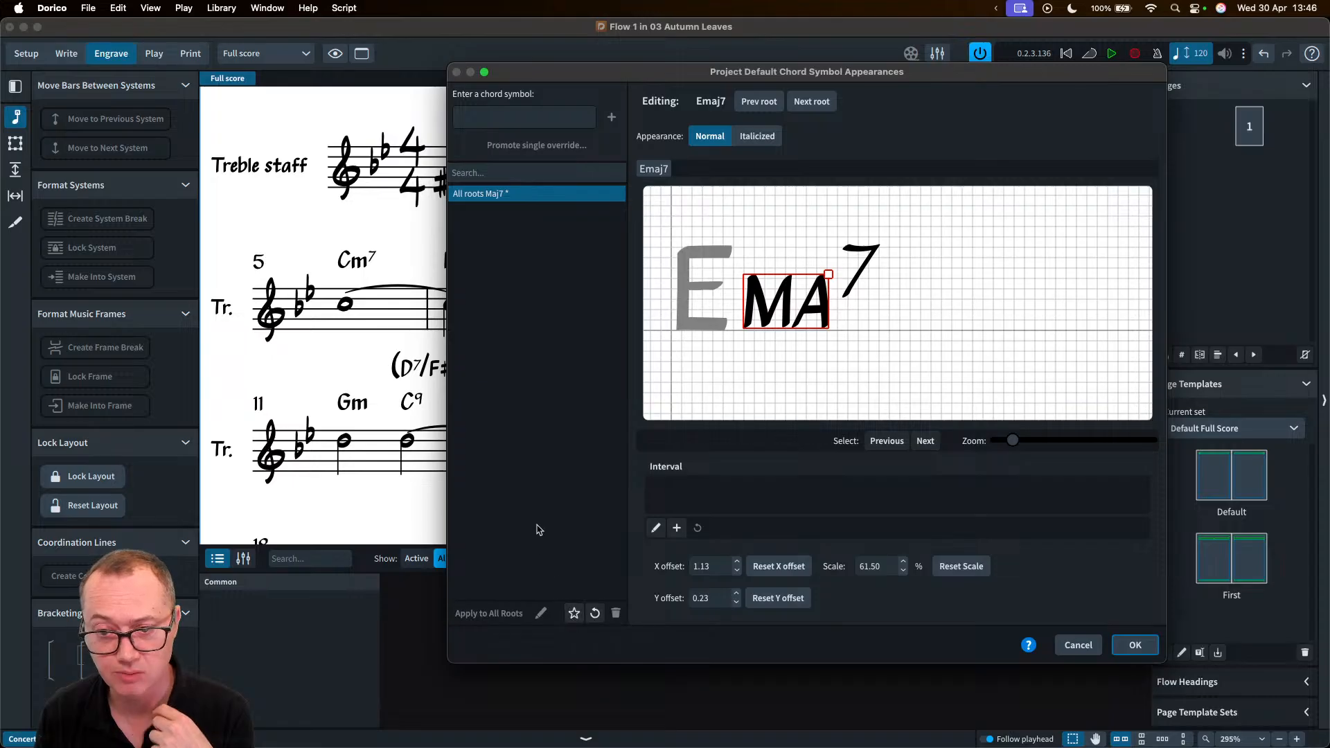
- Add the unrecognized chord symbol Gsecret as a new custom chord type and set its popover text to shh
left_click(505, 122)
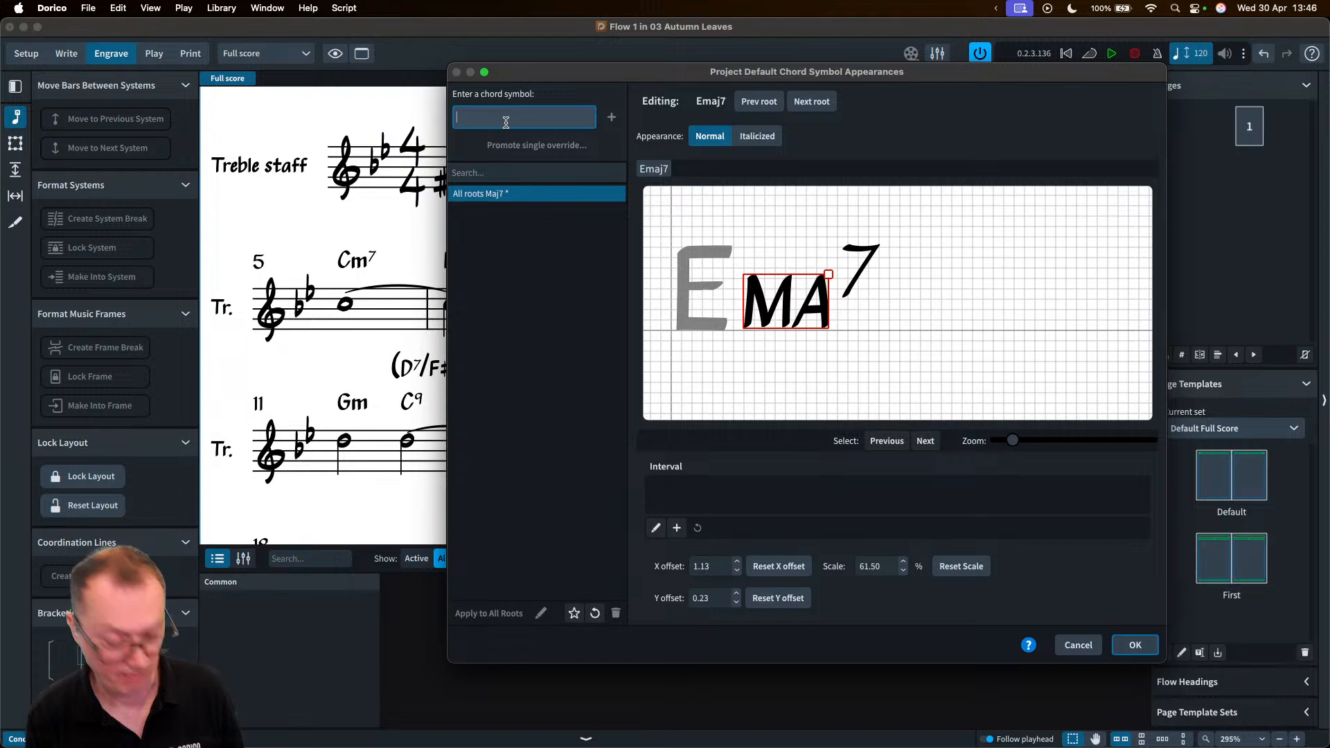
type("Gs")
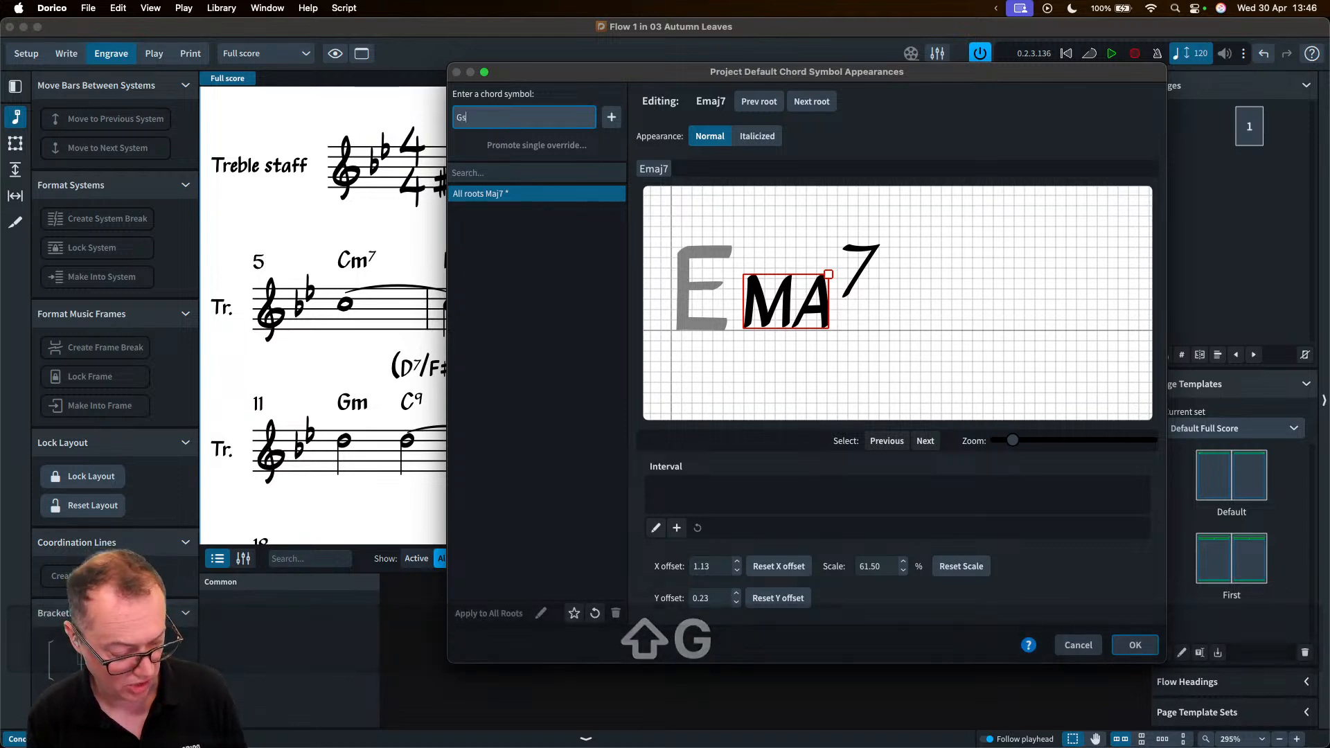
type("ecret")
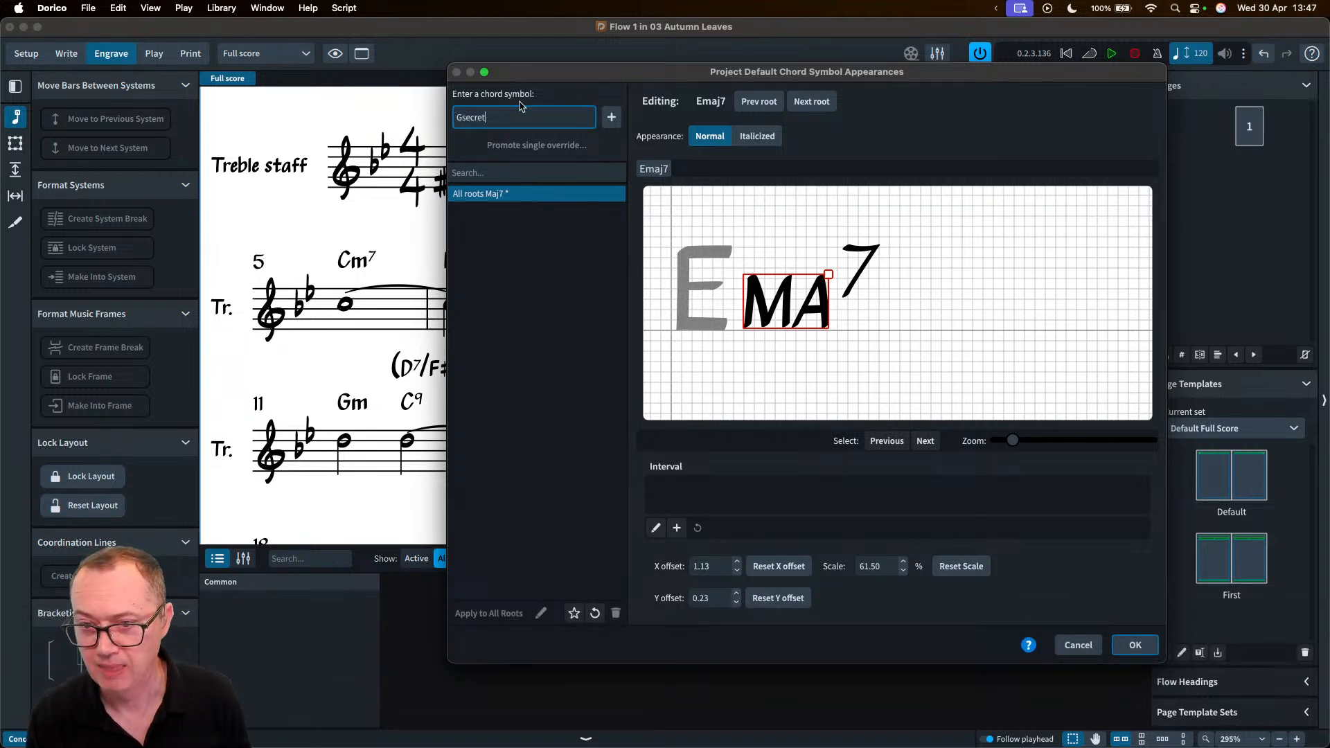
left_click(612, 118)
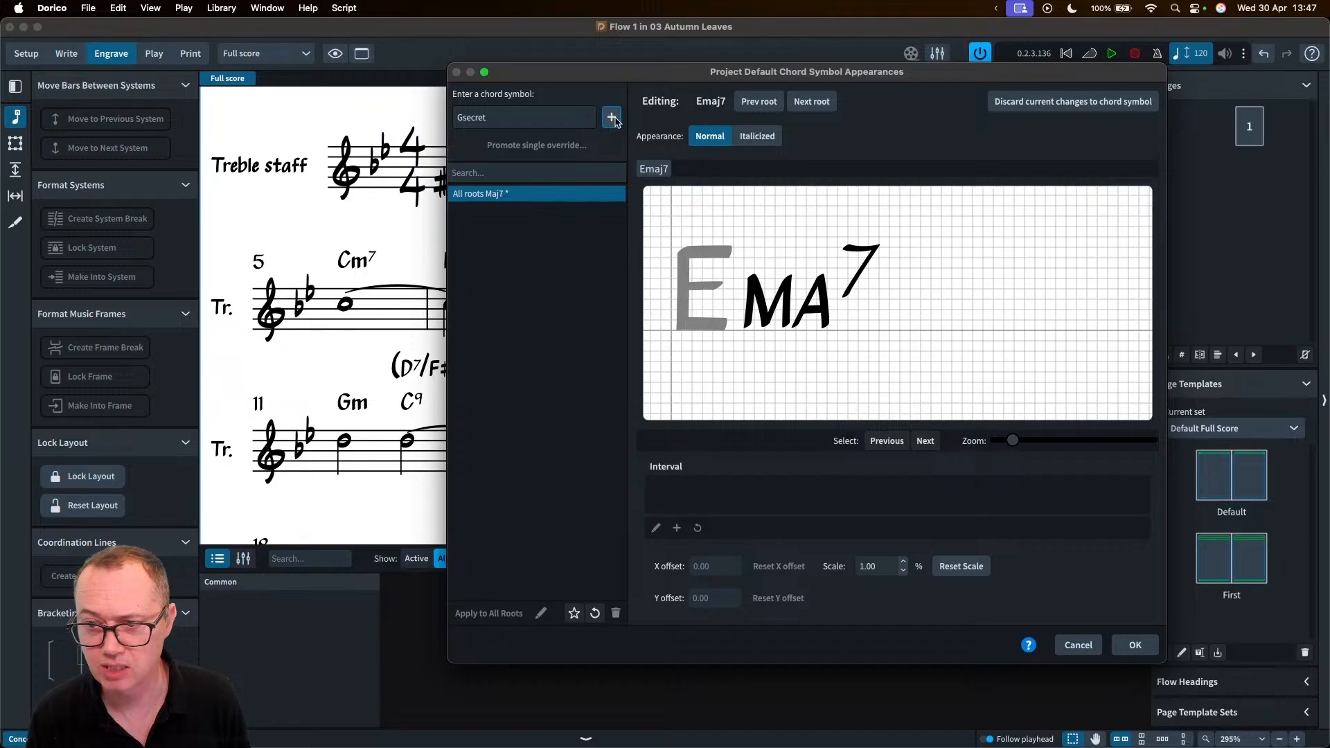
left_click(610, 120)
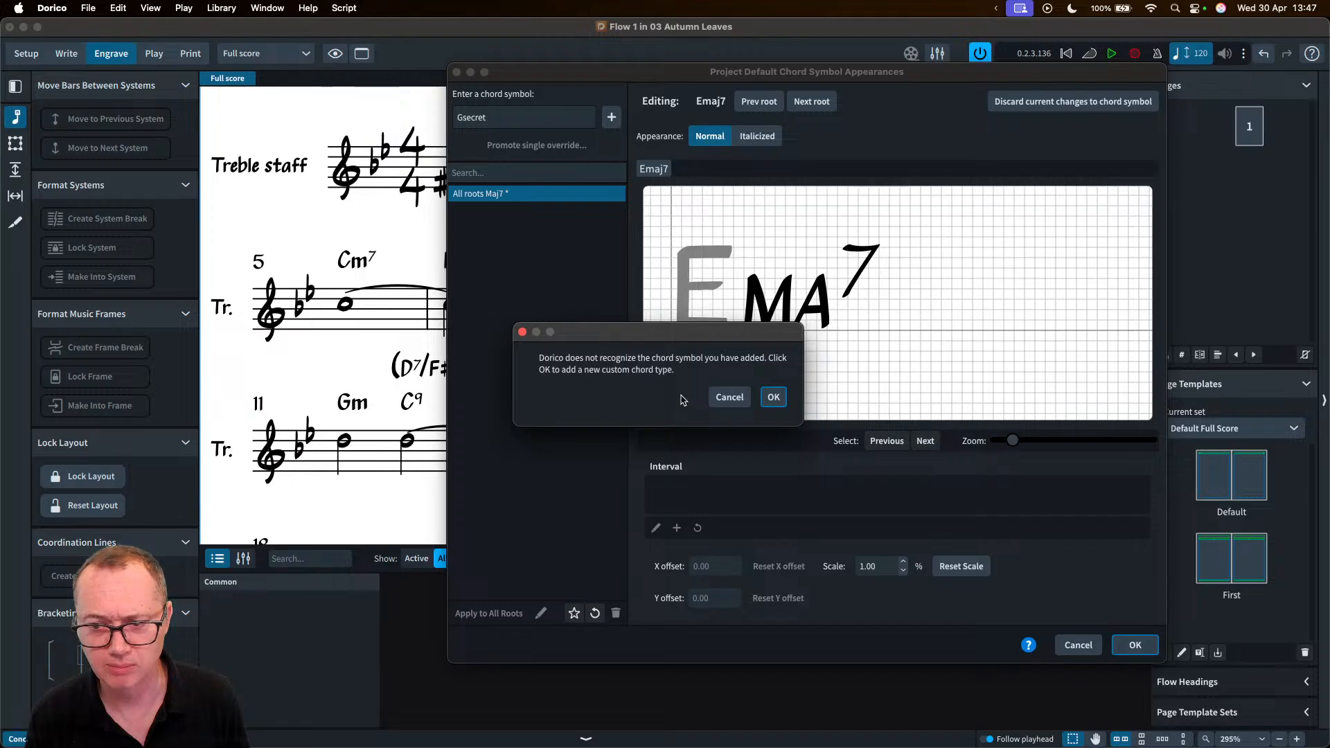
left_click(773, 397)
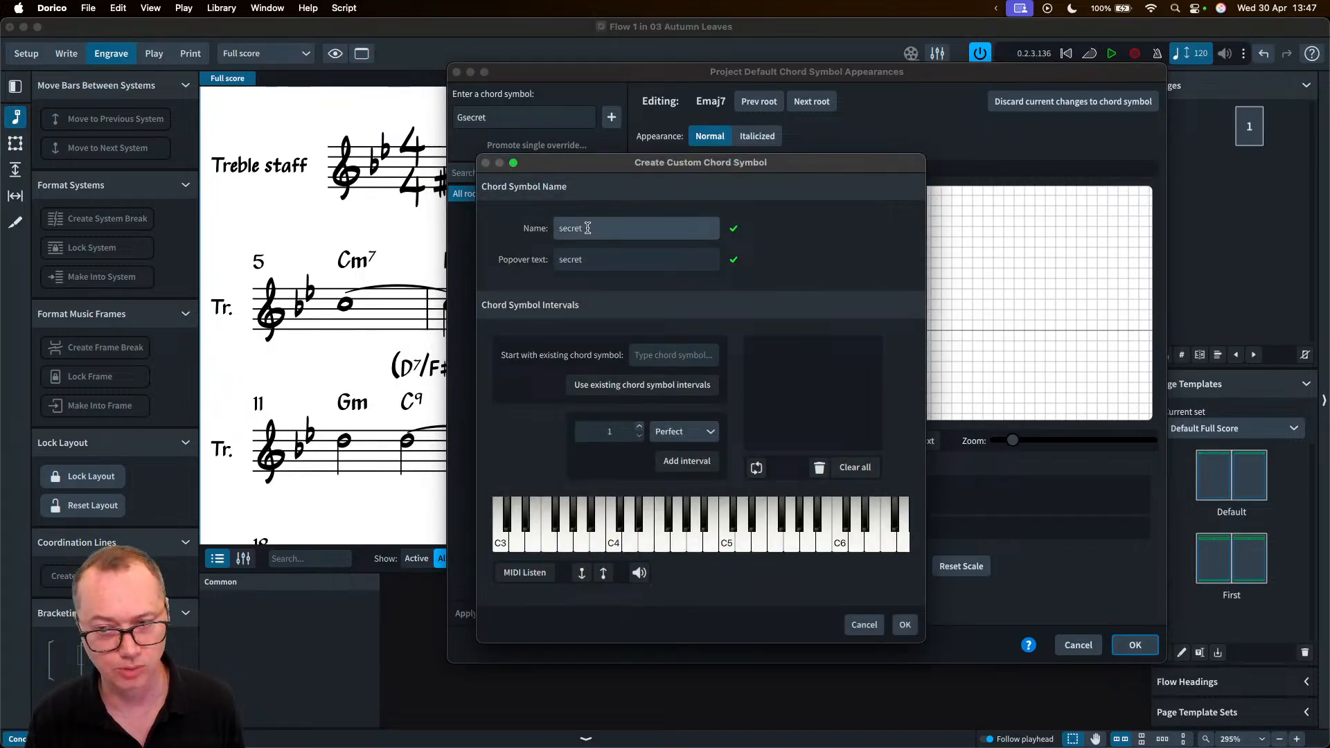
double_click(593, 259)
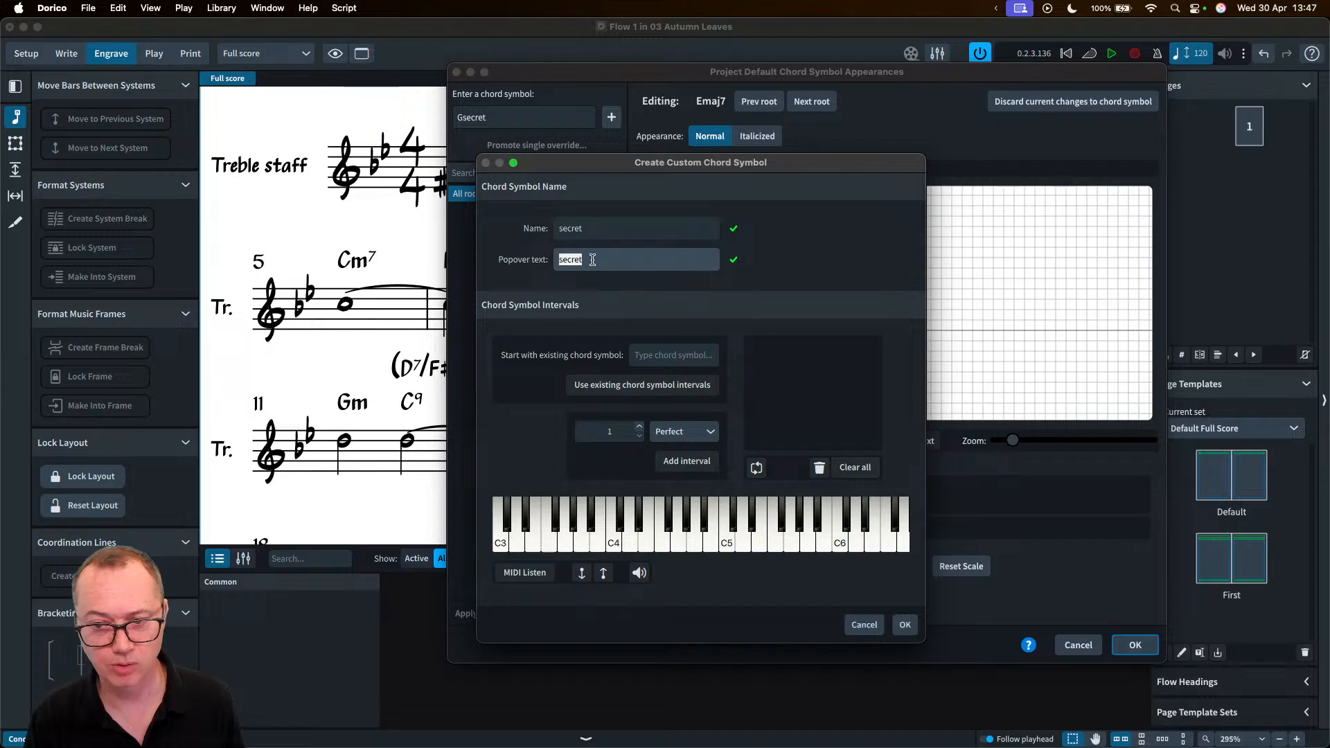
type("shh")
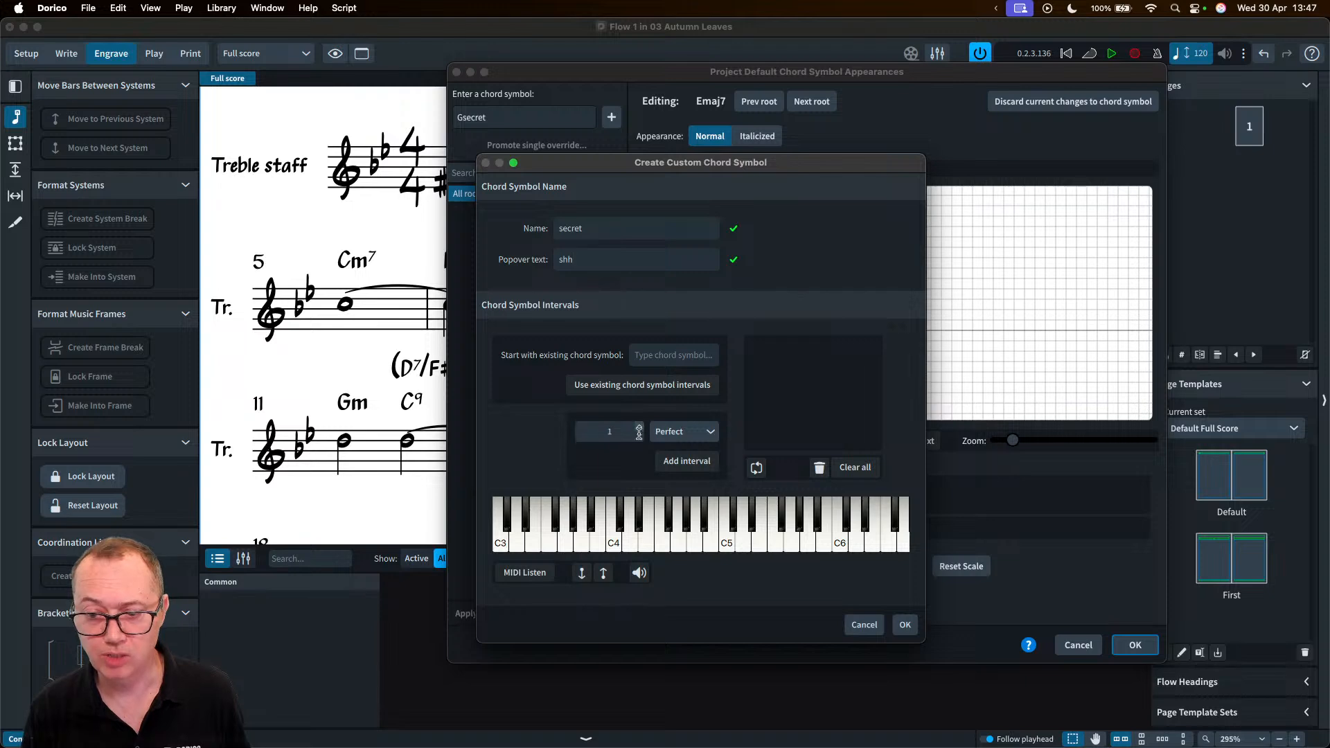
- Define the custom chord's intervals above C4 as Major 2, Major 3, Augmented 4, Minor 6 and Minor 7
left_click(613, 547)
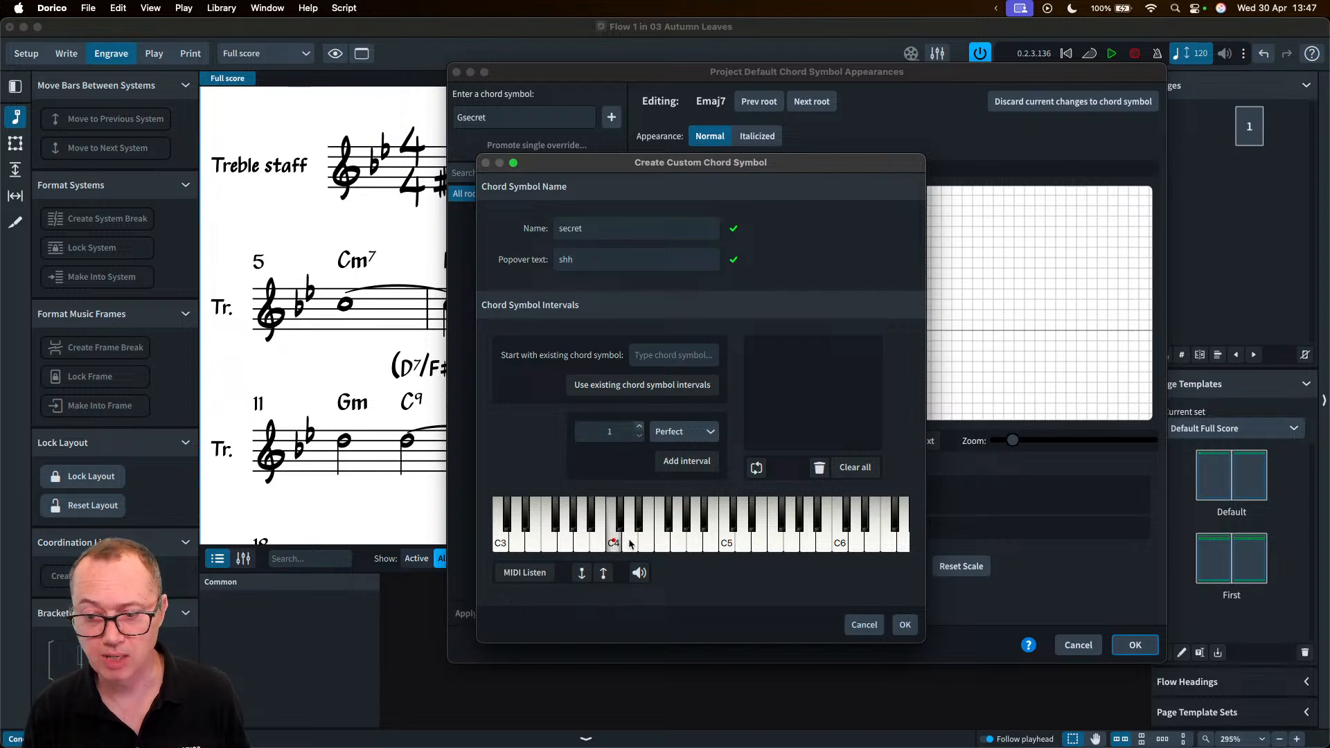
left_click(631, 543)
left_click(643, 545)
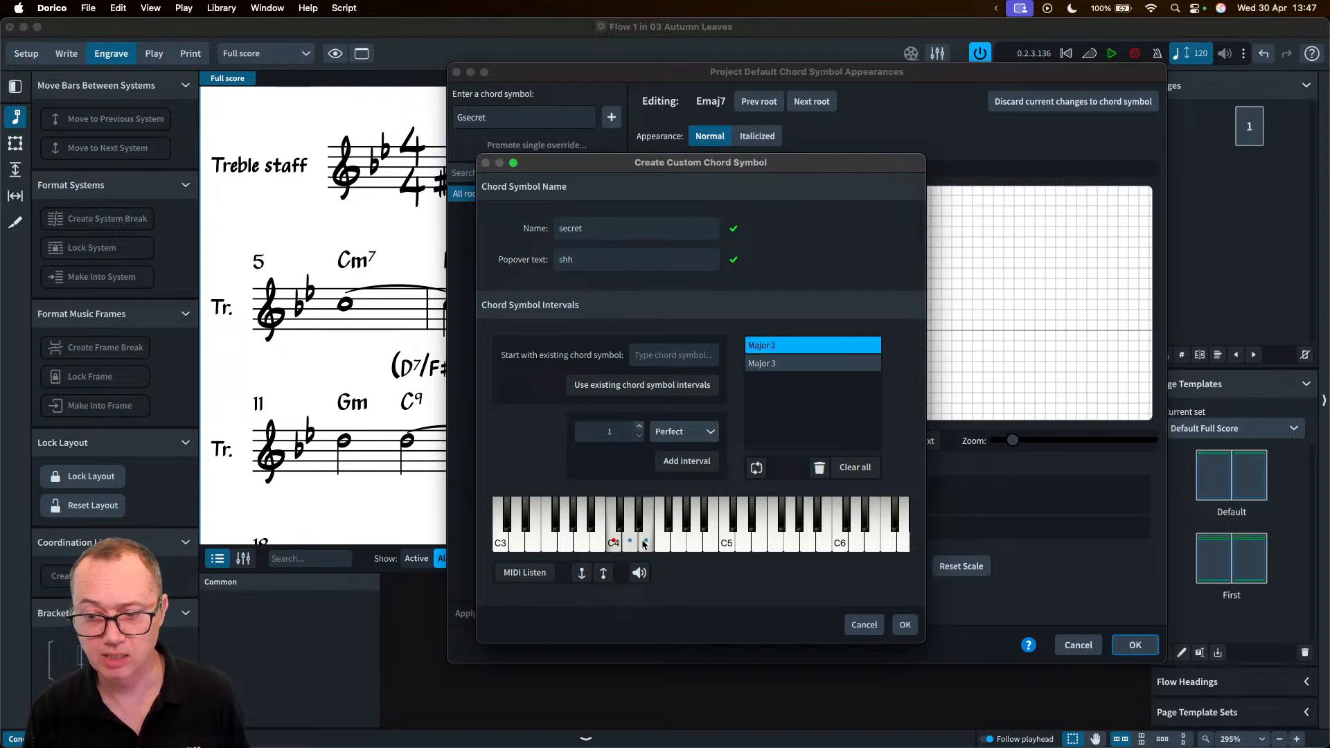
left_click(669, 523)
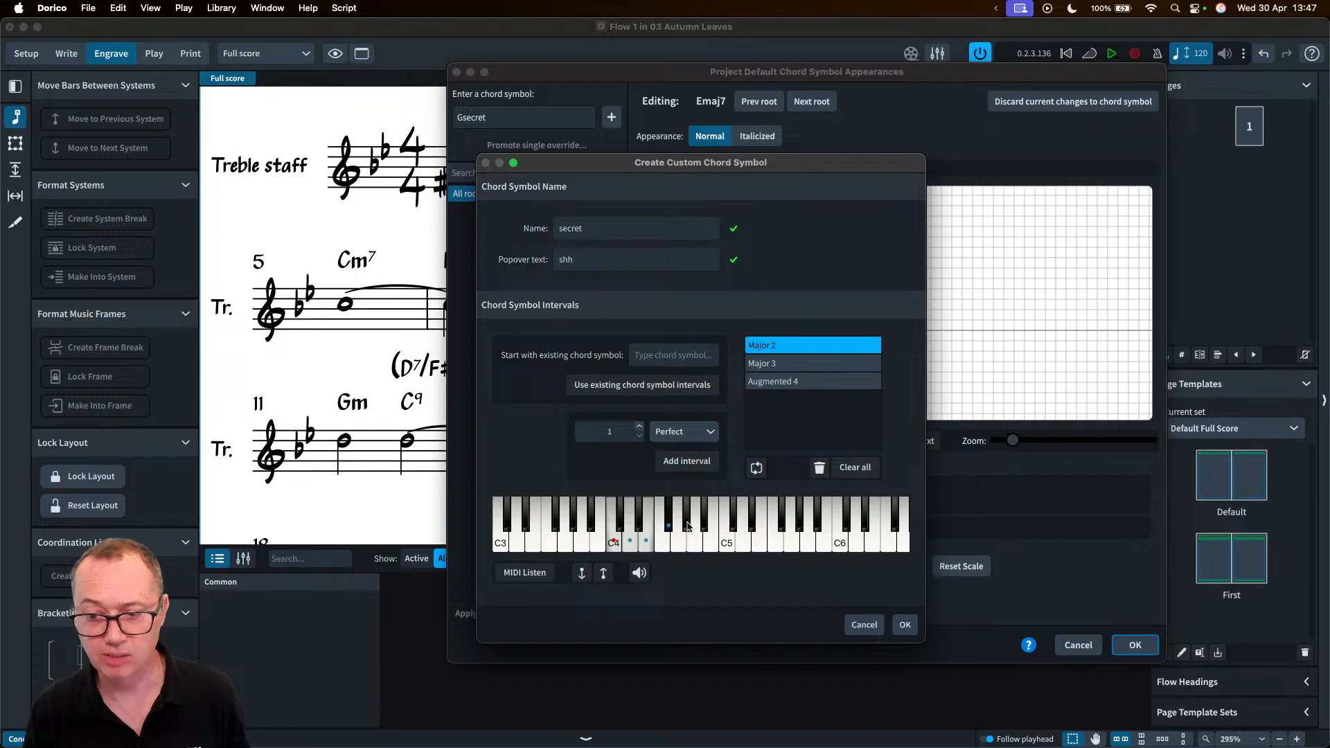
left_click(687, 522)
left_click(704, 523)
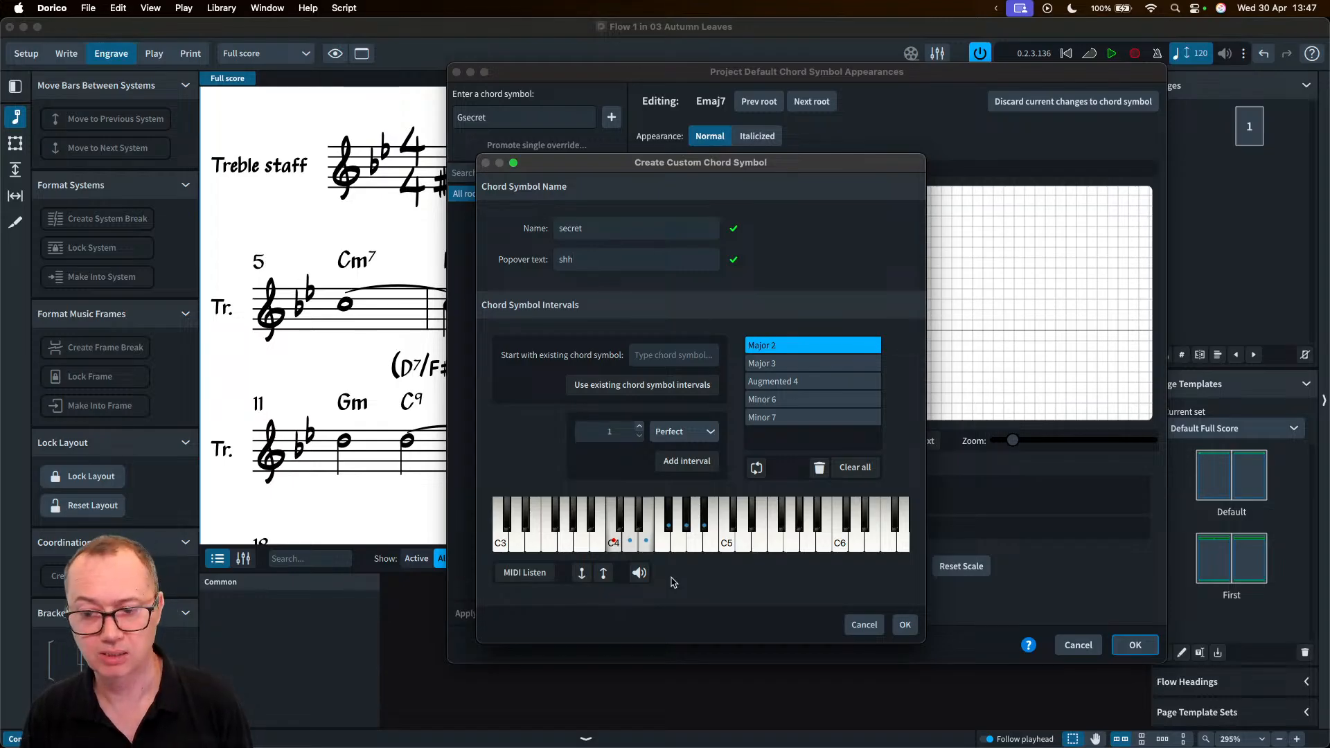
- Shift the custom chord up and down the keyboard and audition it
left_click(603, 573)
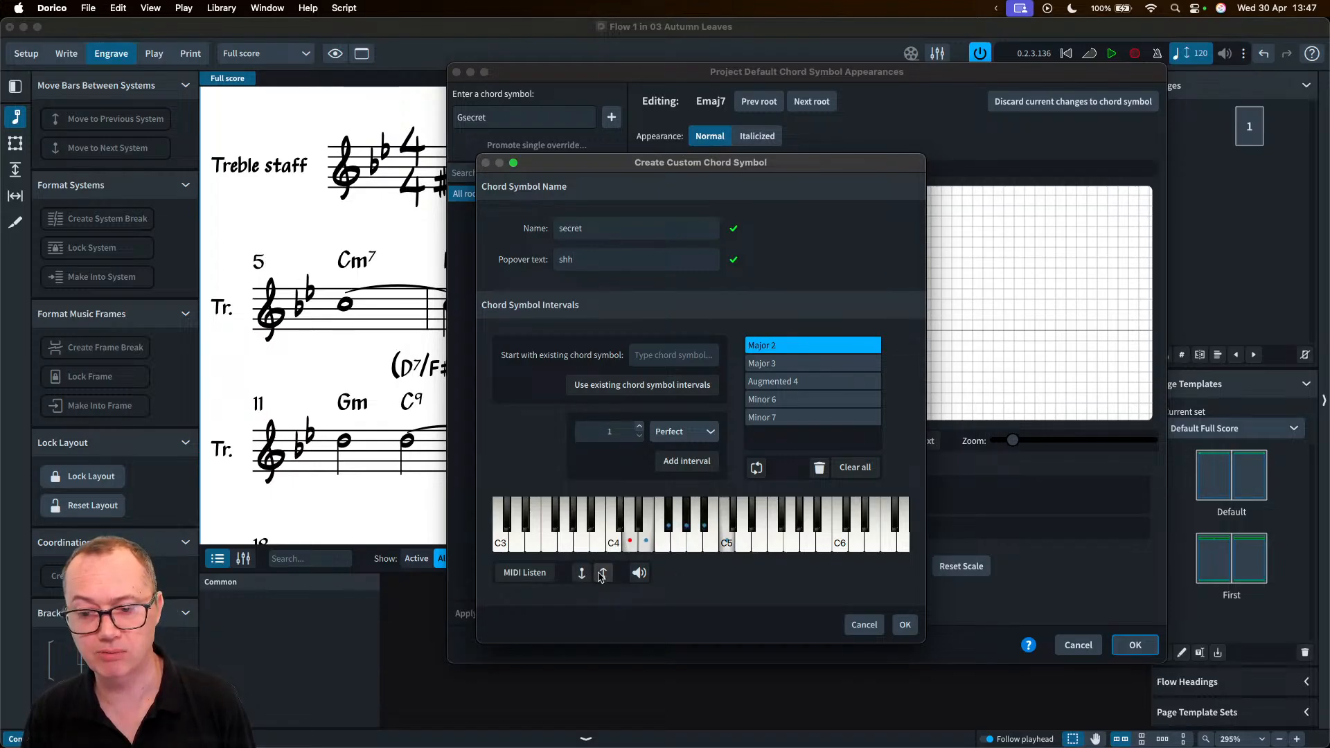
left_click(638, 573)
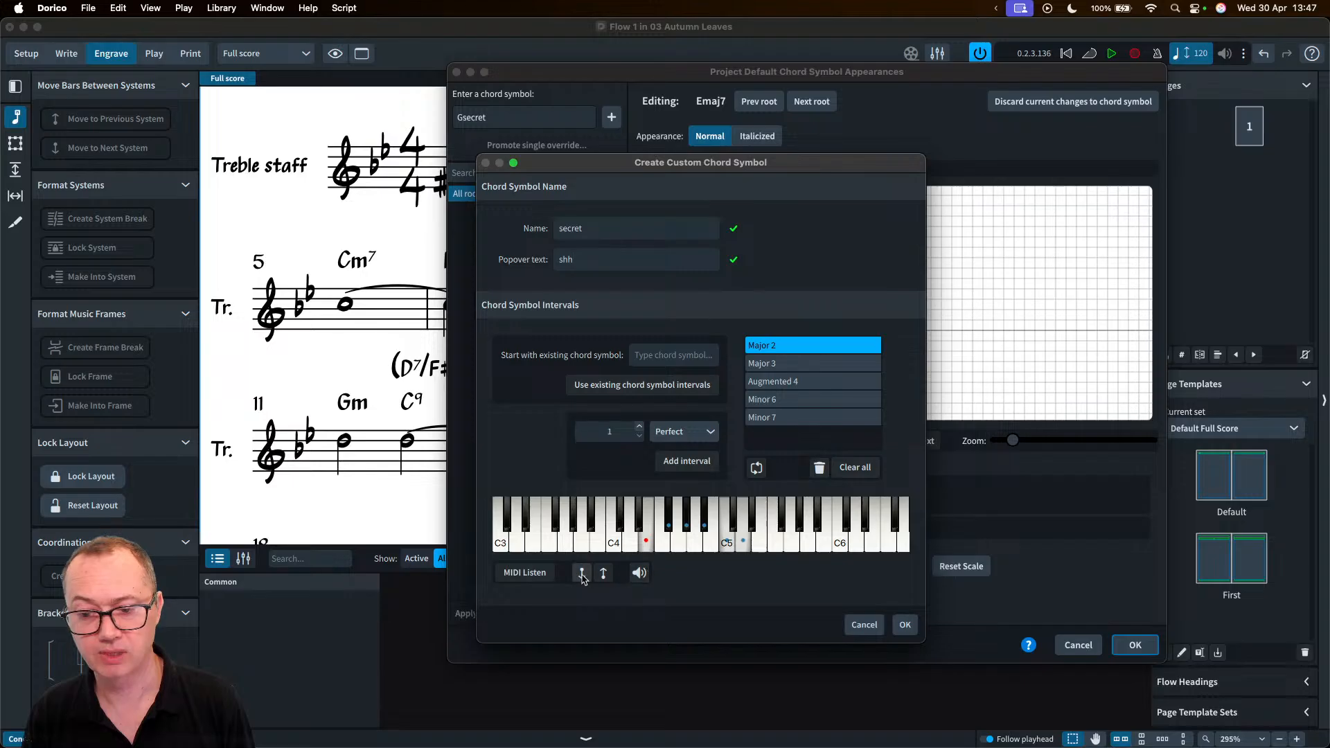
left_click(581, 573)
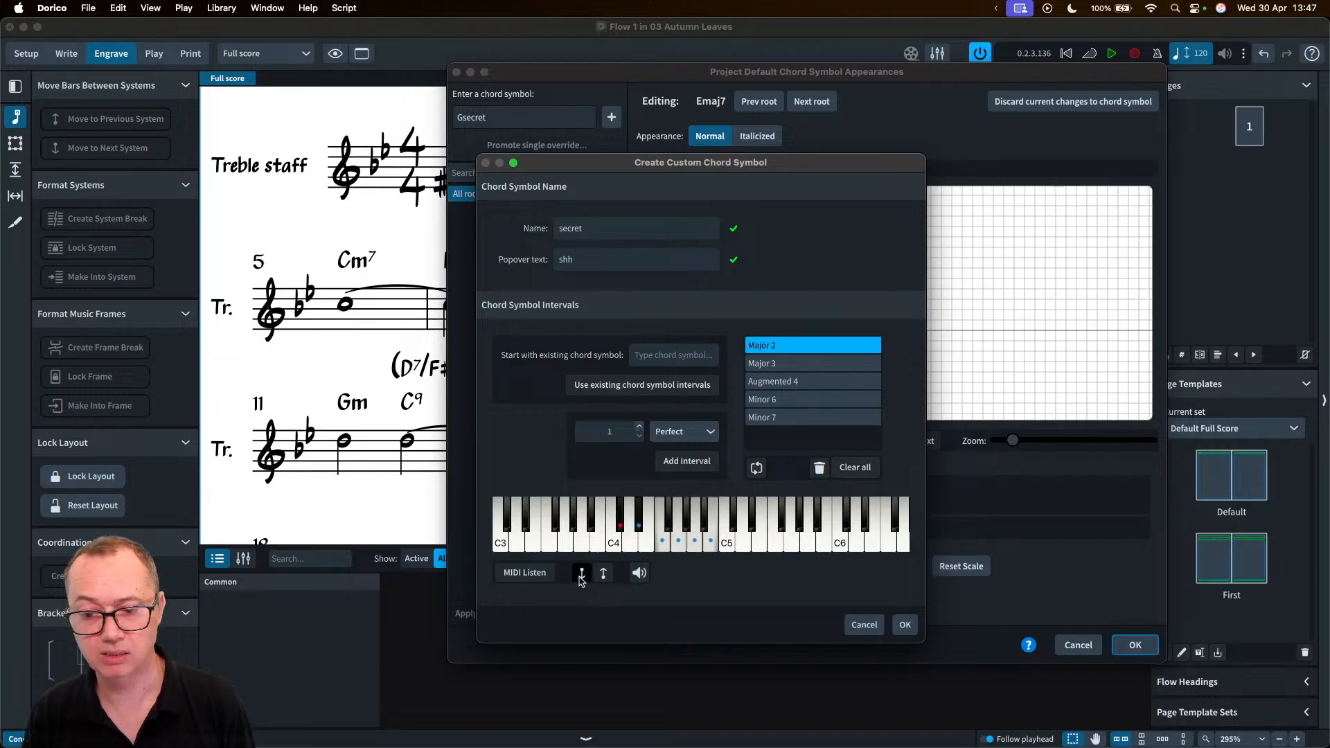
- Shift the custom chord down to start on C4 and save the custom chord symbol
left_click(582, 572)
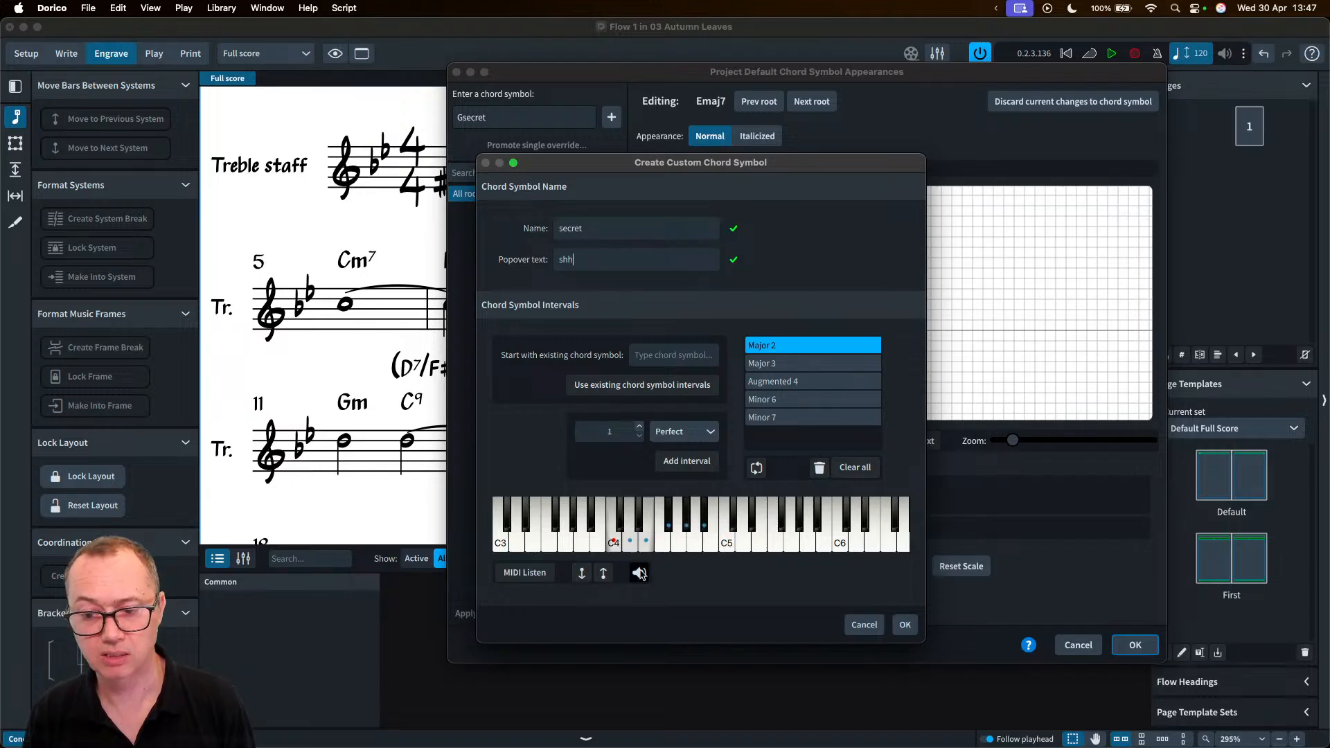
left_click(905, 626)
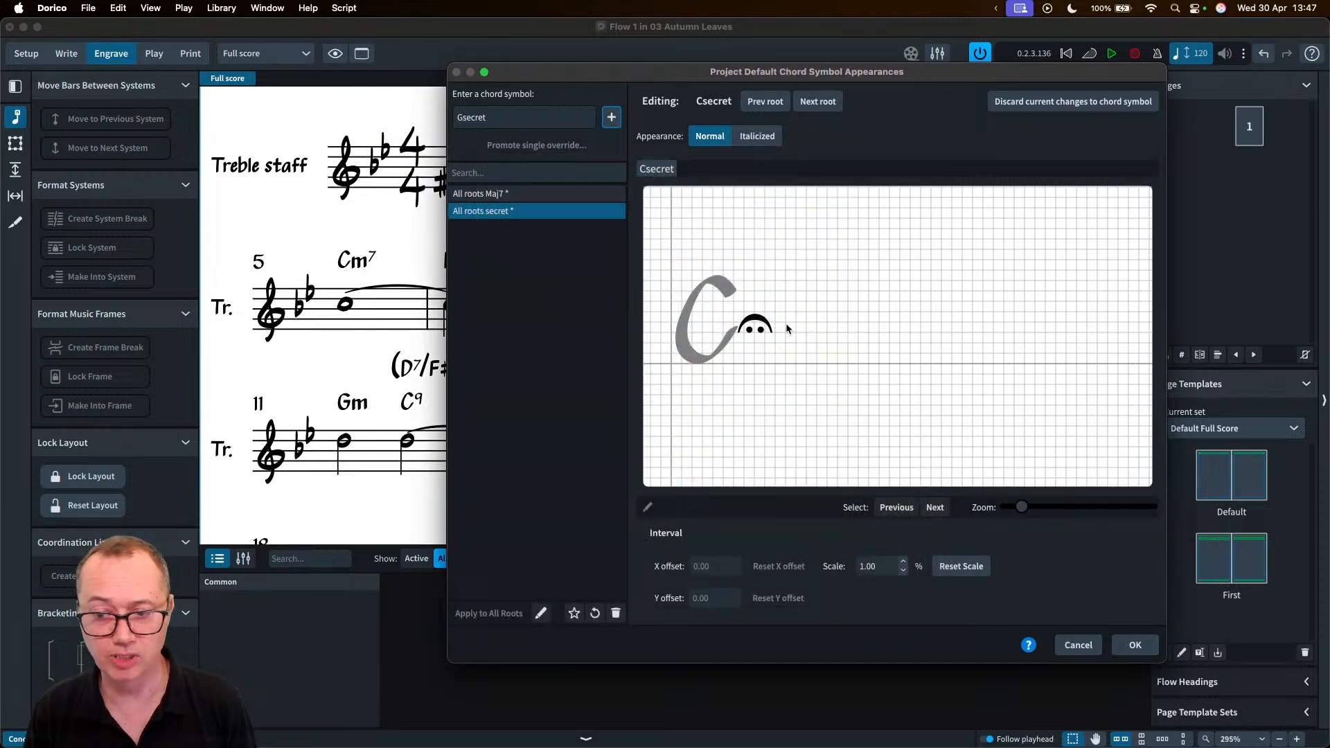
- Open the fermata component of Csecret for editing, browse the Holds and pauses glyph range, pick out the plain fermata and close the editor
left_click(766, 327)
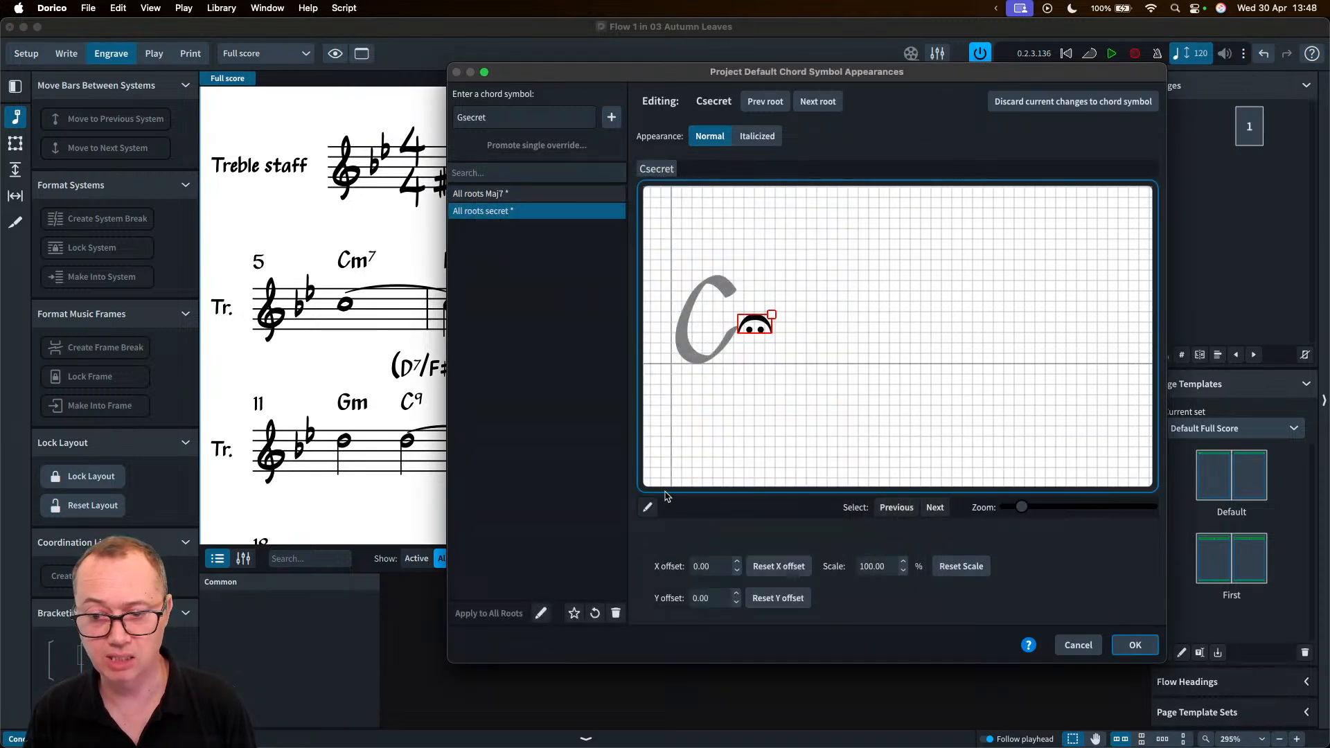
left_click(648, 508)
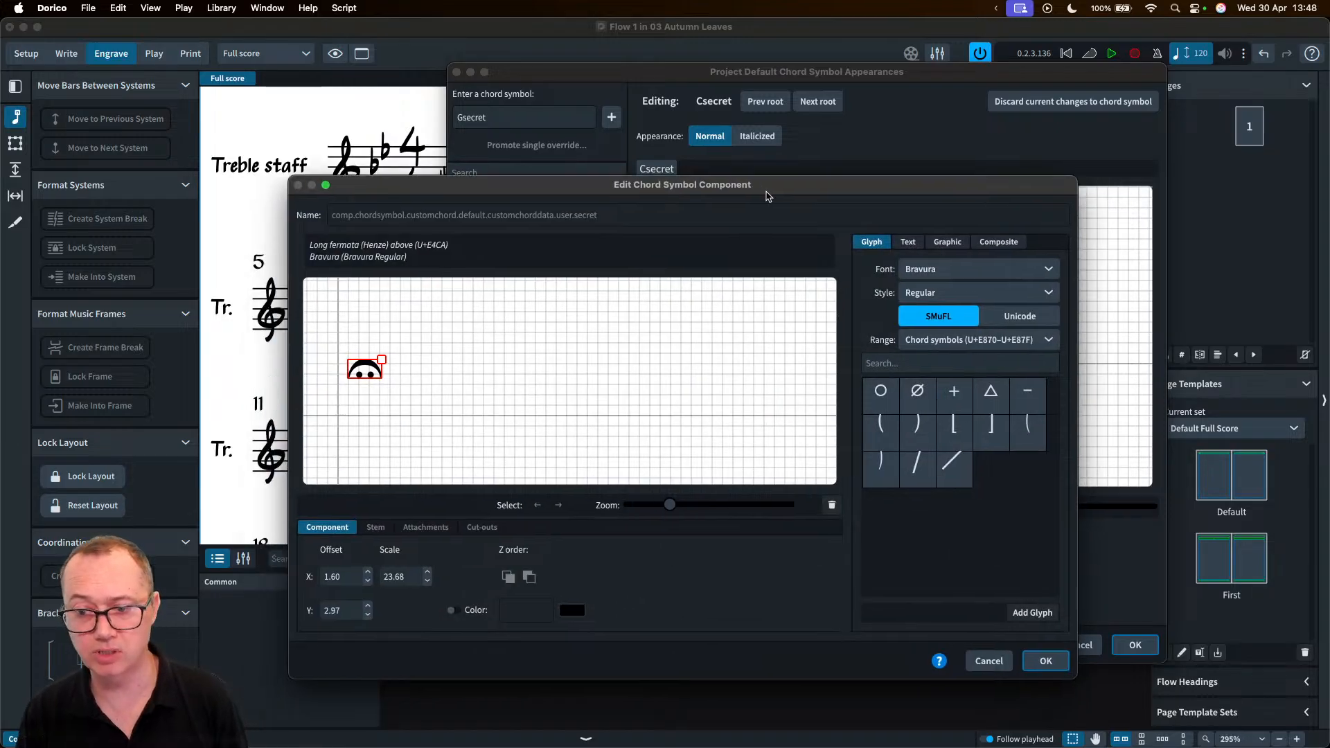
left_click_drag(766, 196, 817, 145)
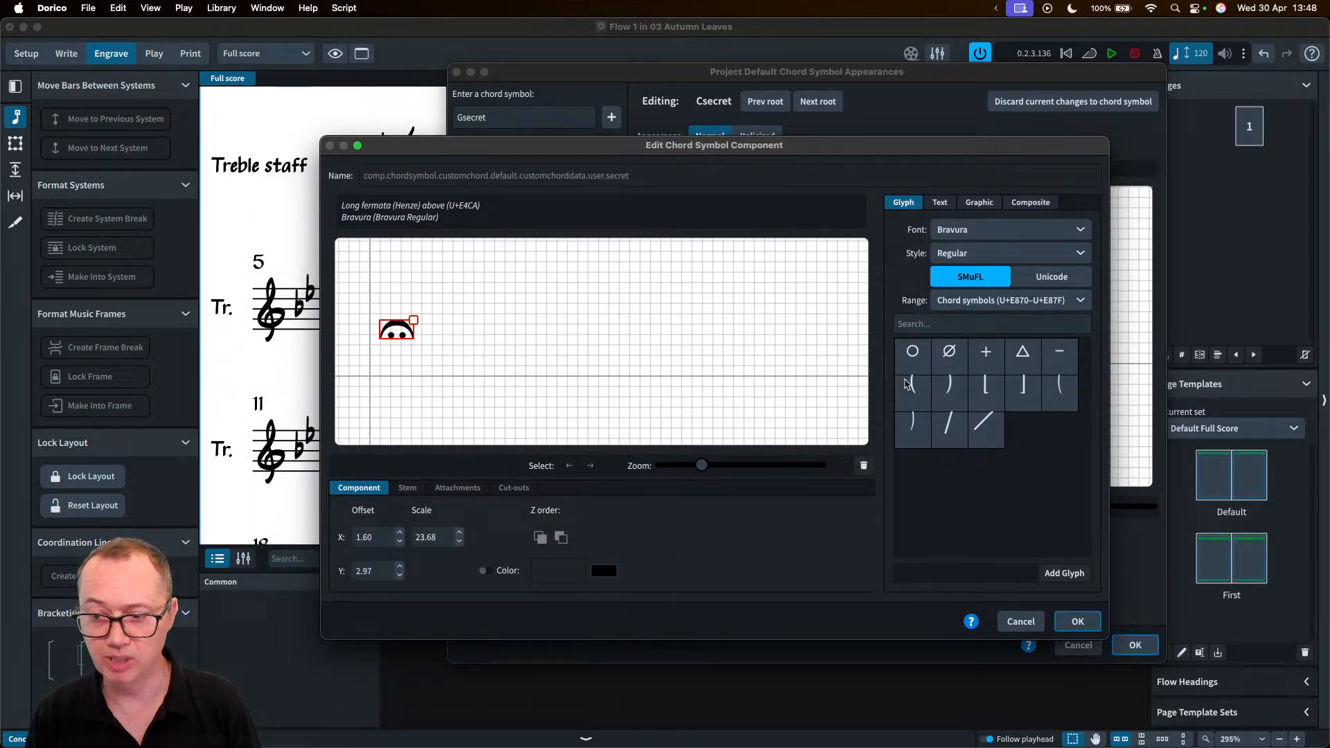
left_click(977, 301)
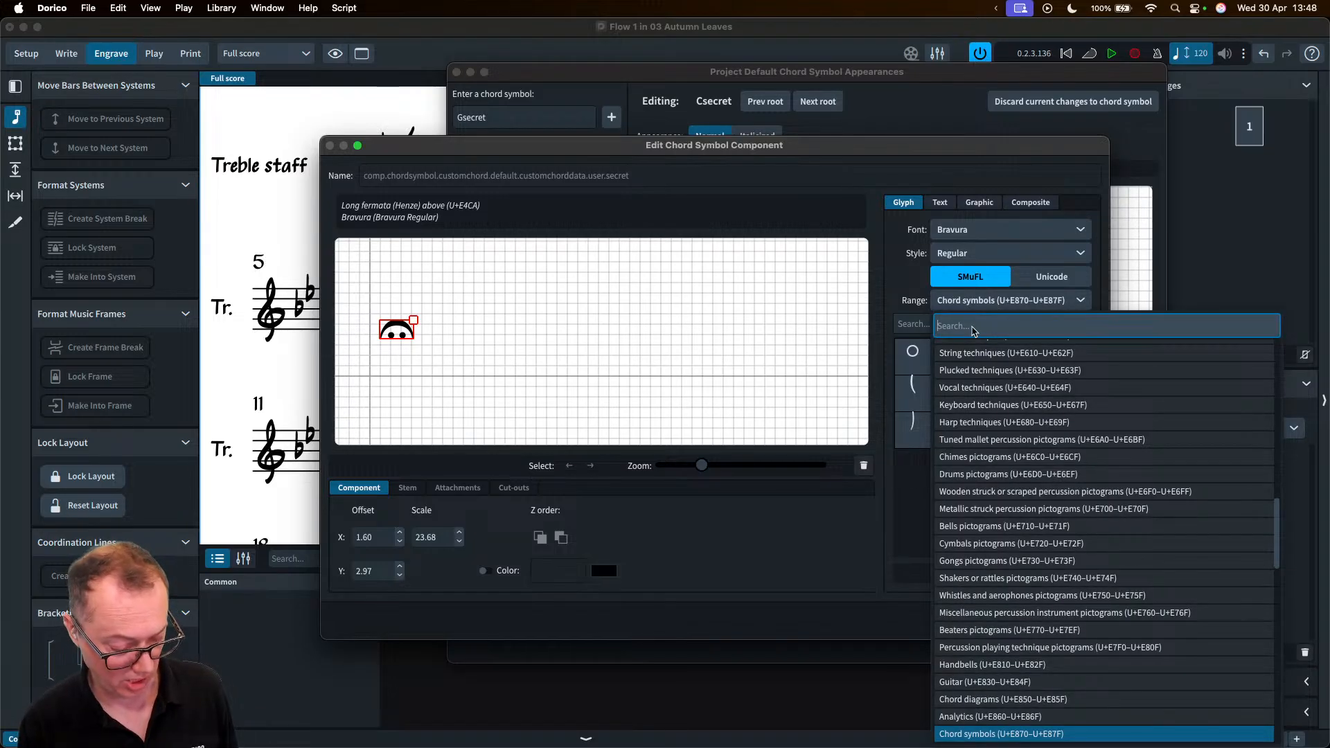
type("pause")
left_click(974, 348)
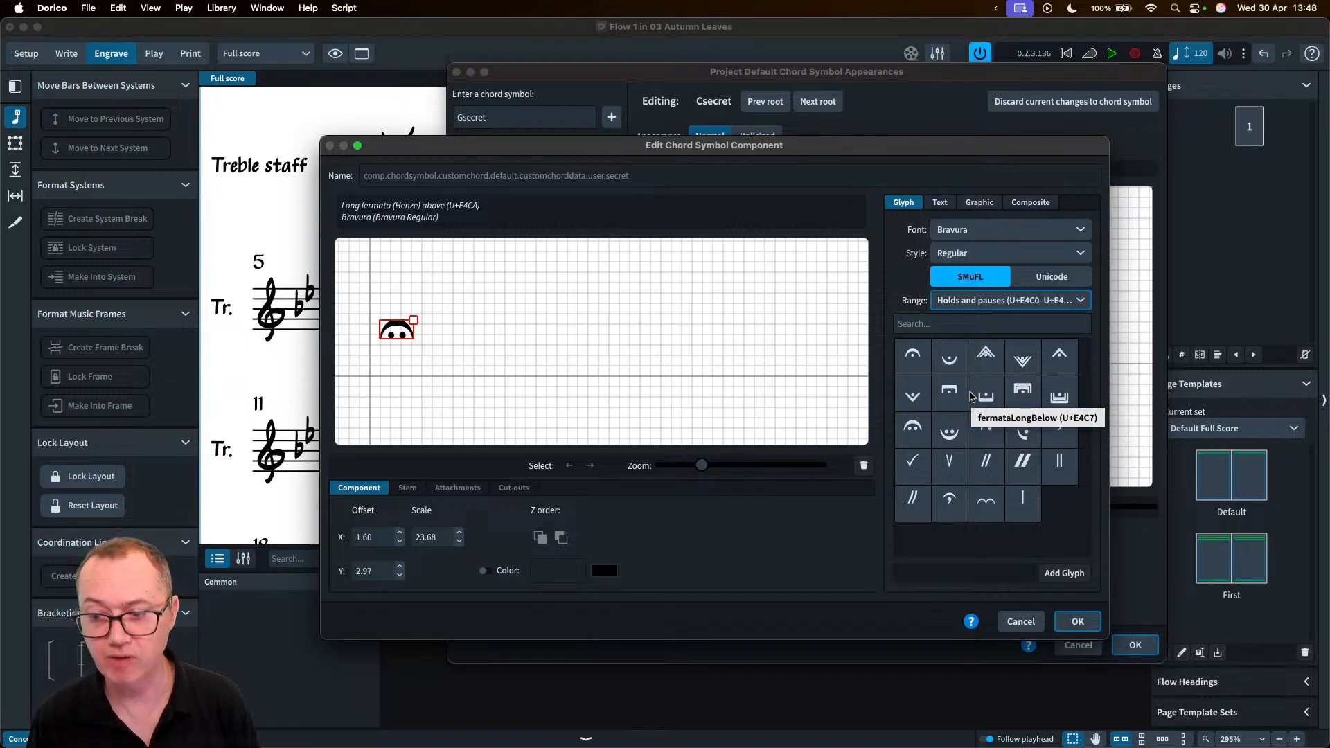
left_click(914, 357)
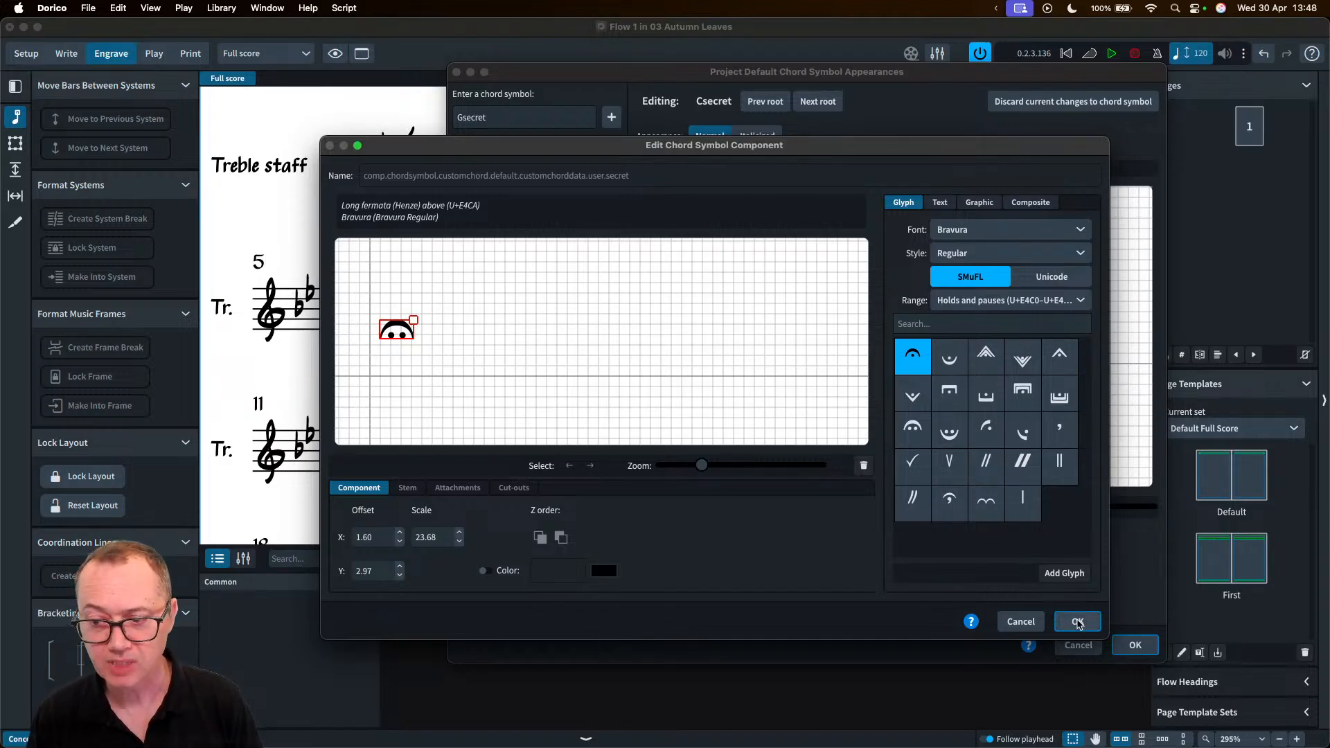
left_click(1075, 619)
- Place the fermata above the C root at about X -5.07, Y 6.07, enlarge it to about 149%, and apply the chord symbol appearances
left_click_drag(765, 331, 764, 288)
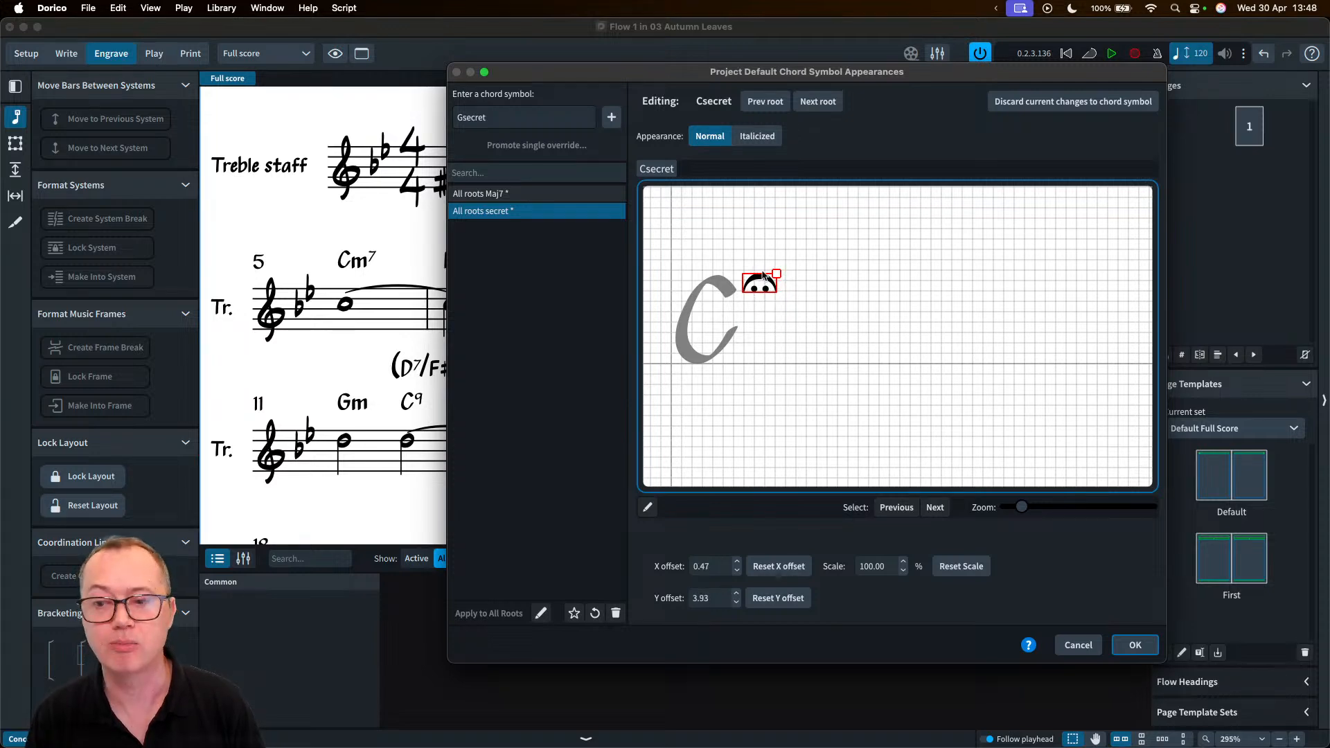
left_click_drag(769, 277, 739, 242)
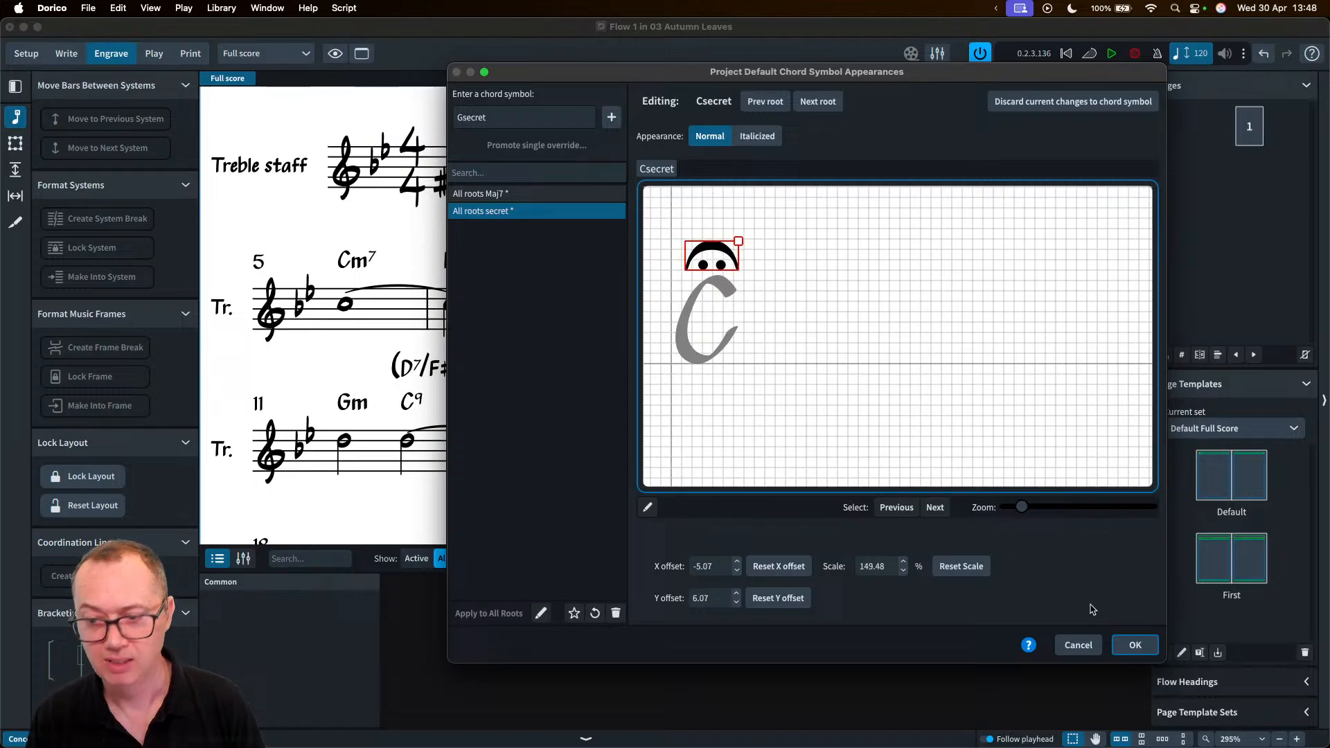
left_click(1124, 648)
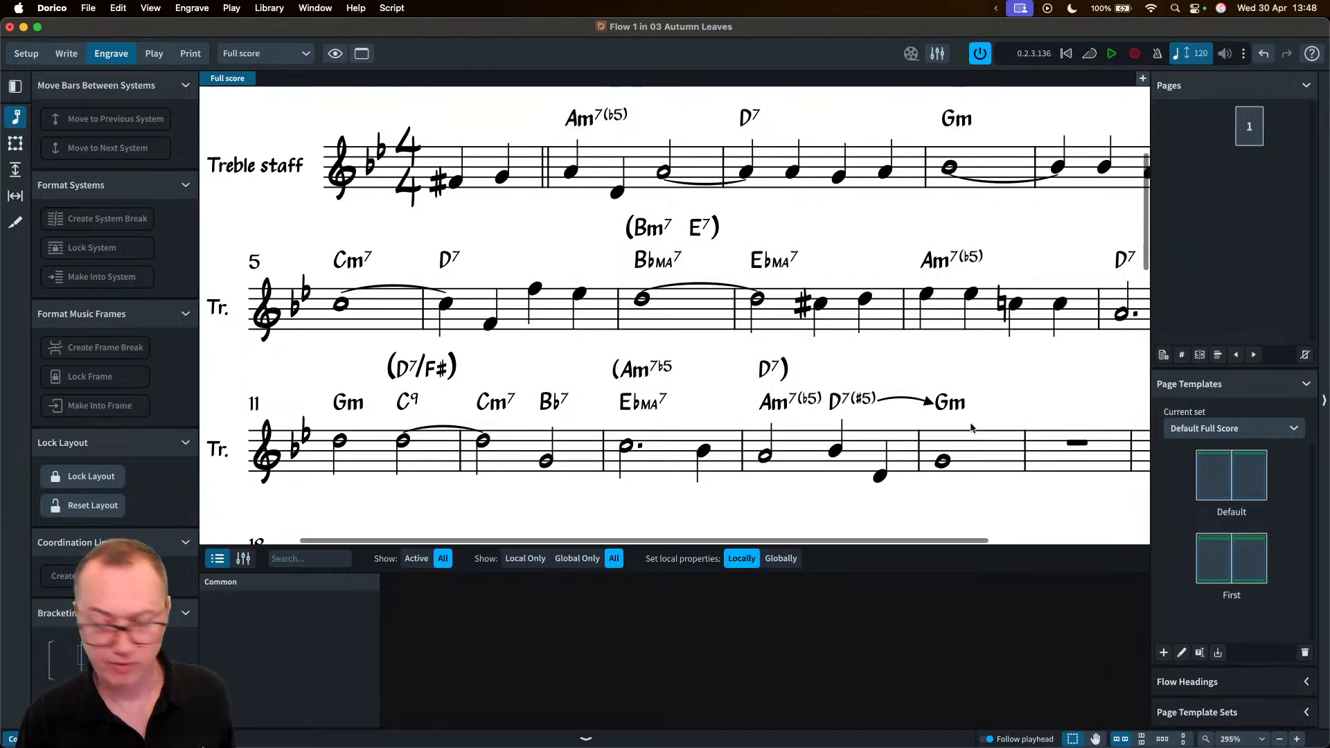
- Switch to Write mode and enter the custom chord symbol Dshh at the rest in bar 16
scroll(983, 444, "right", 3)
key("super+2")
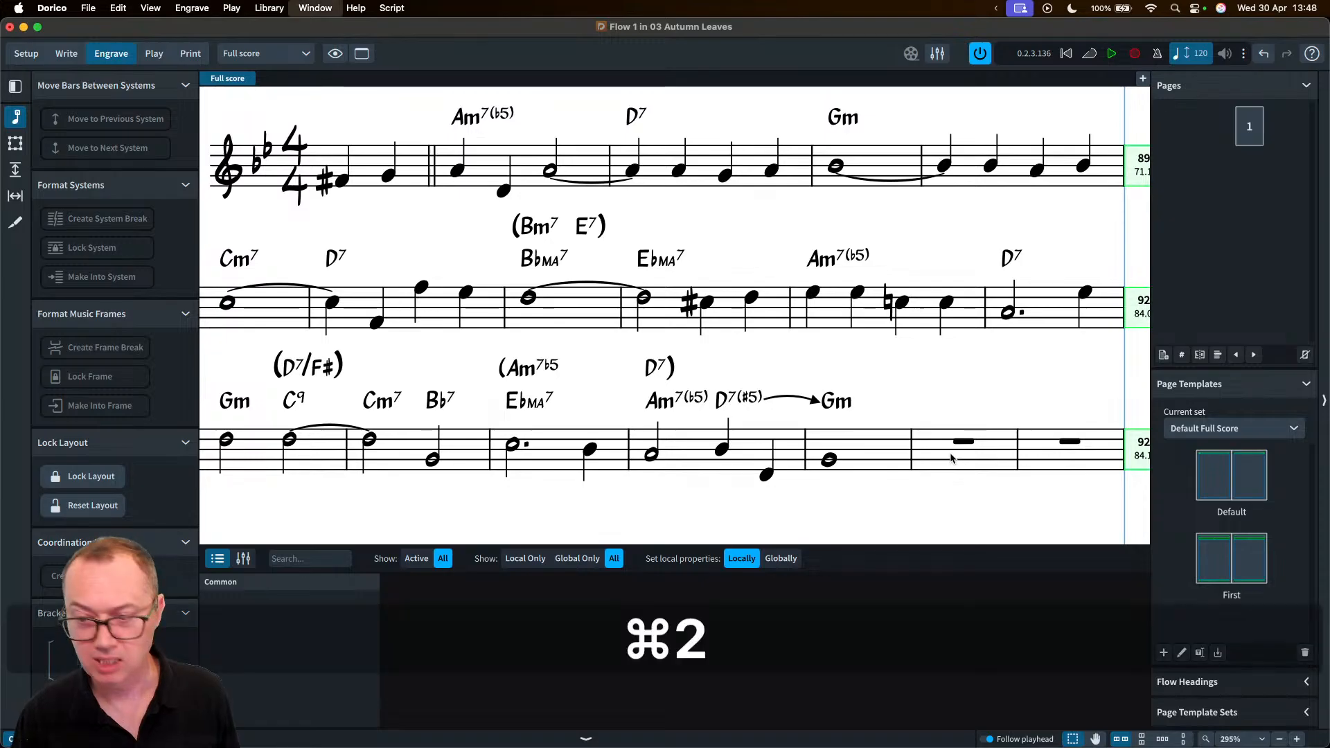
left_click(981, 446)
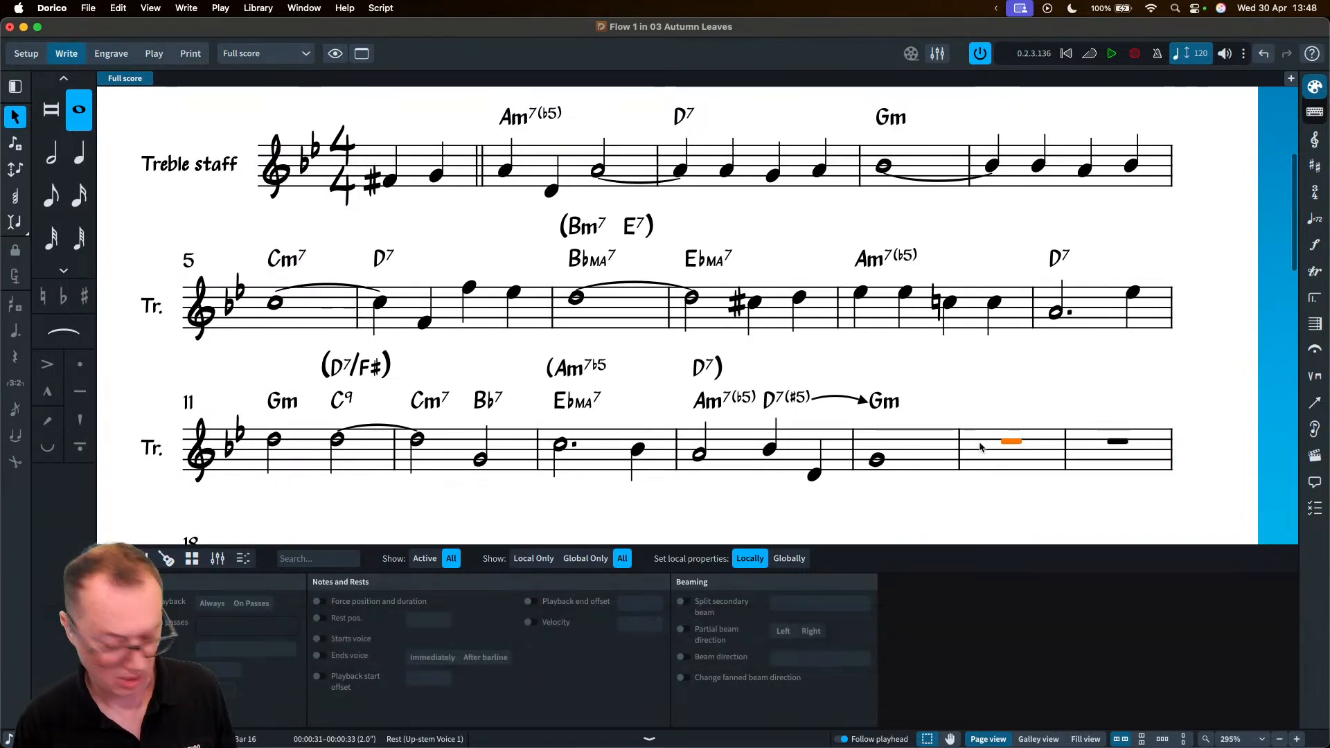
key("shift+q")
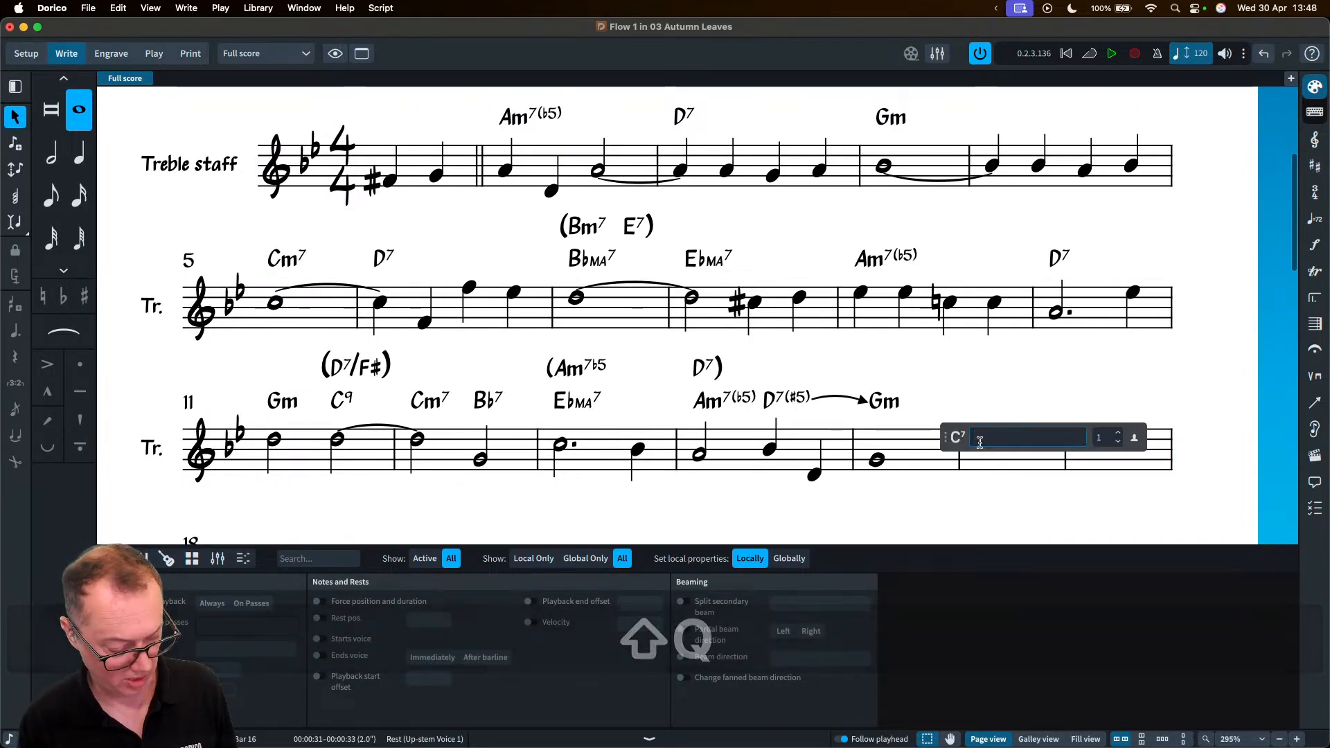
type("Dsecret")
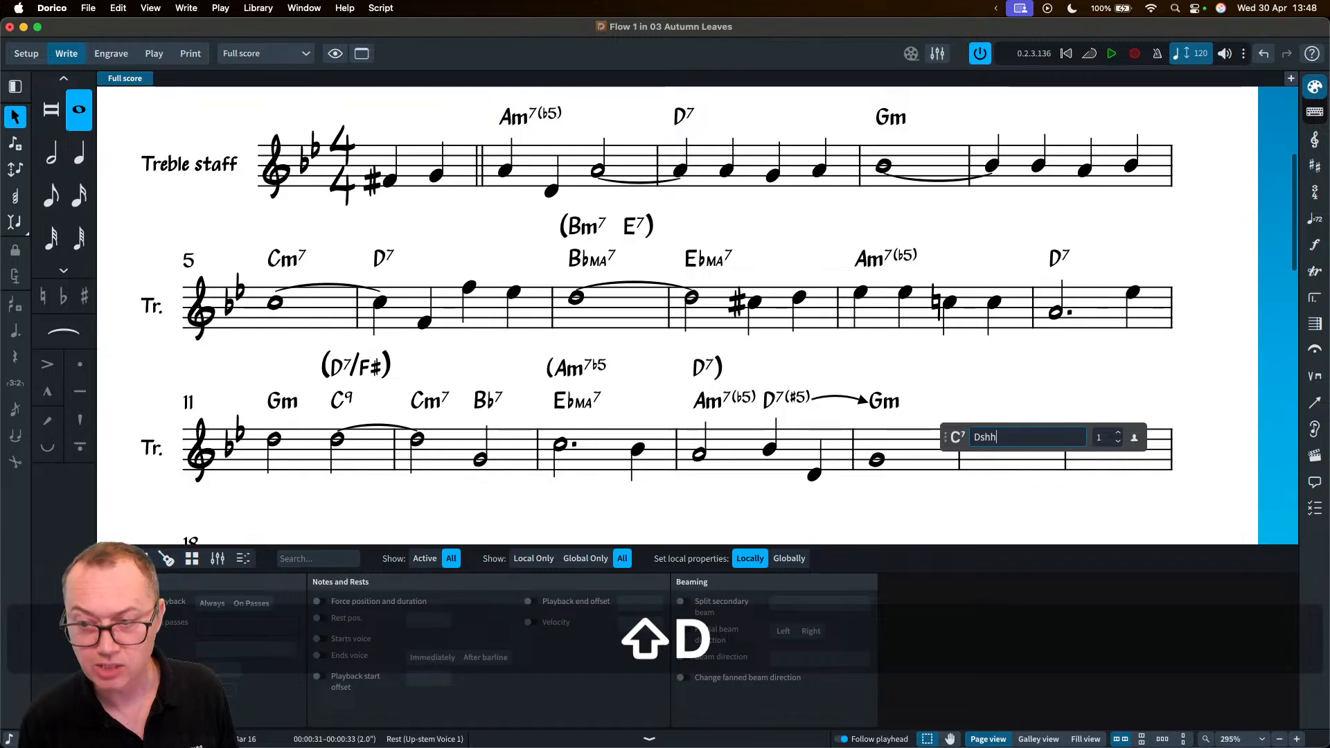
key("Return")
scroll(986, 435, "up", 10)
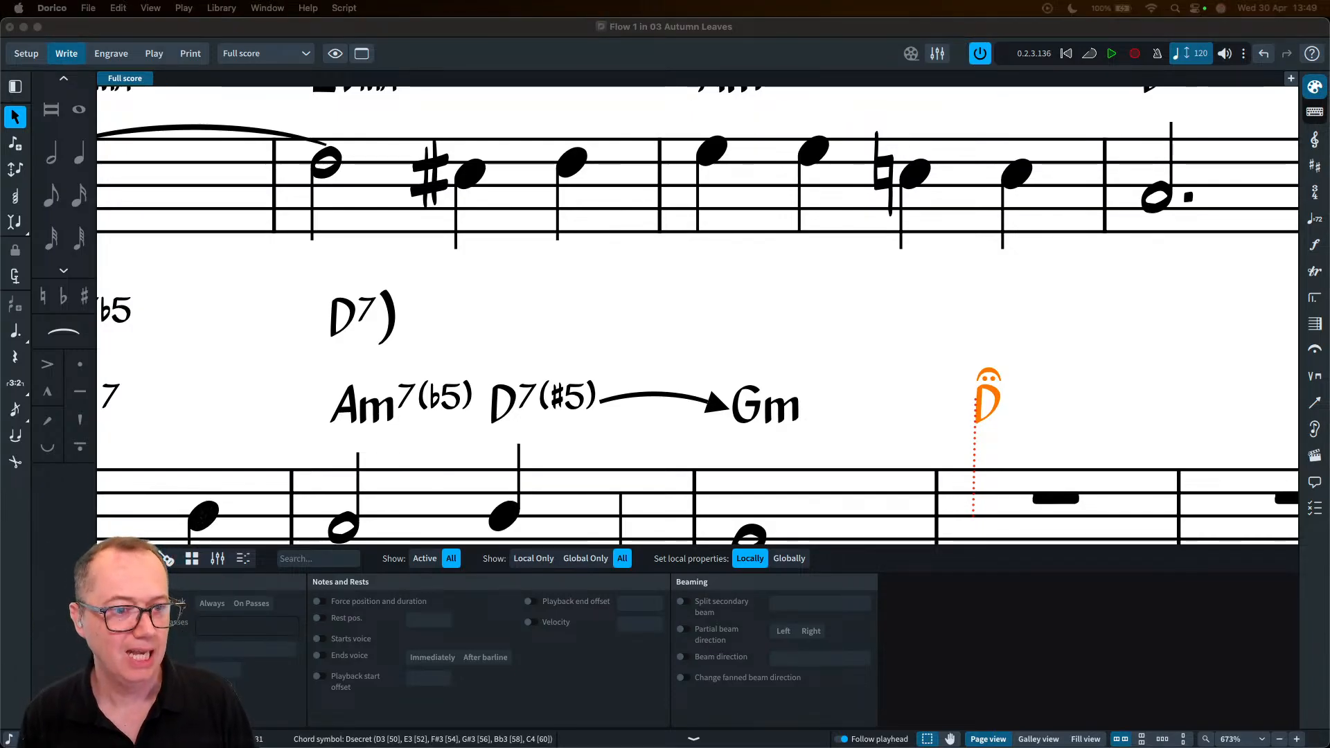
- Deselect the custom D chord symbol, hide the Properties panel and bring the whole lead sheet into view
left_click(786, 350)
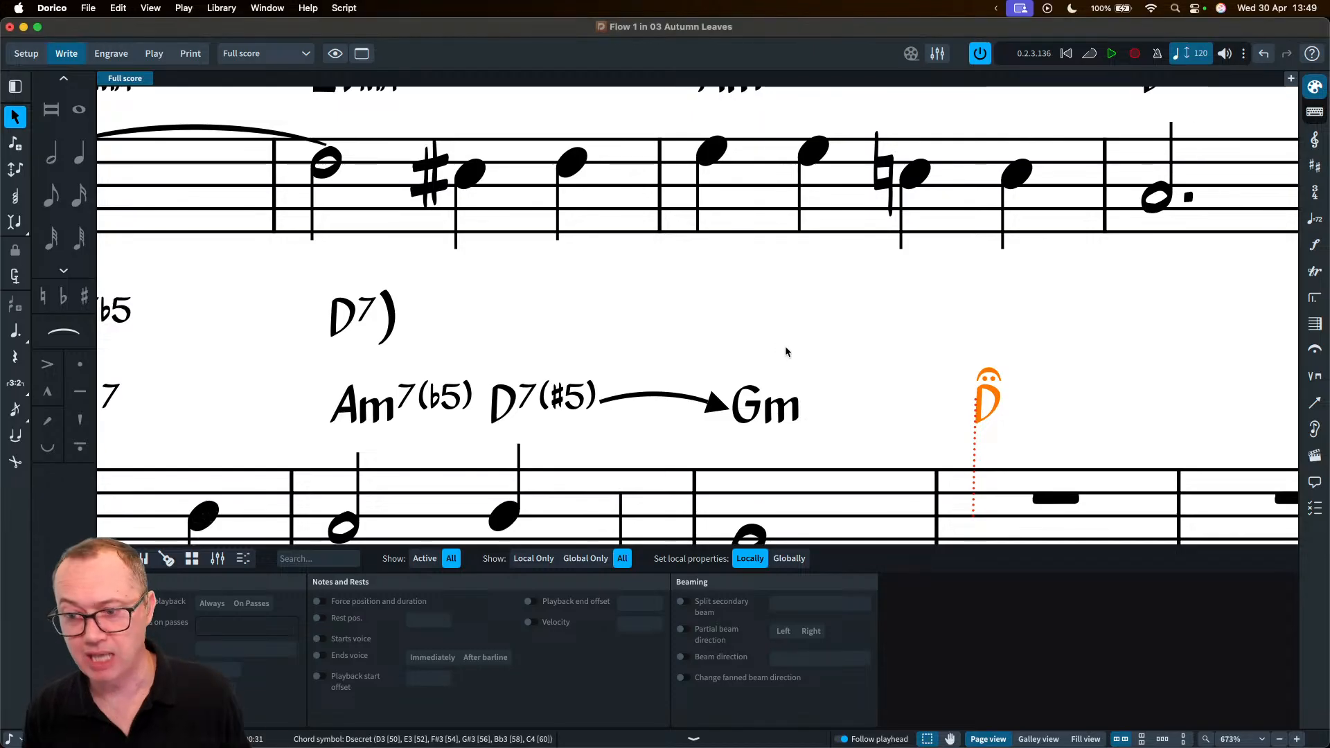
scroll(748, 341, "down", 10)
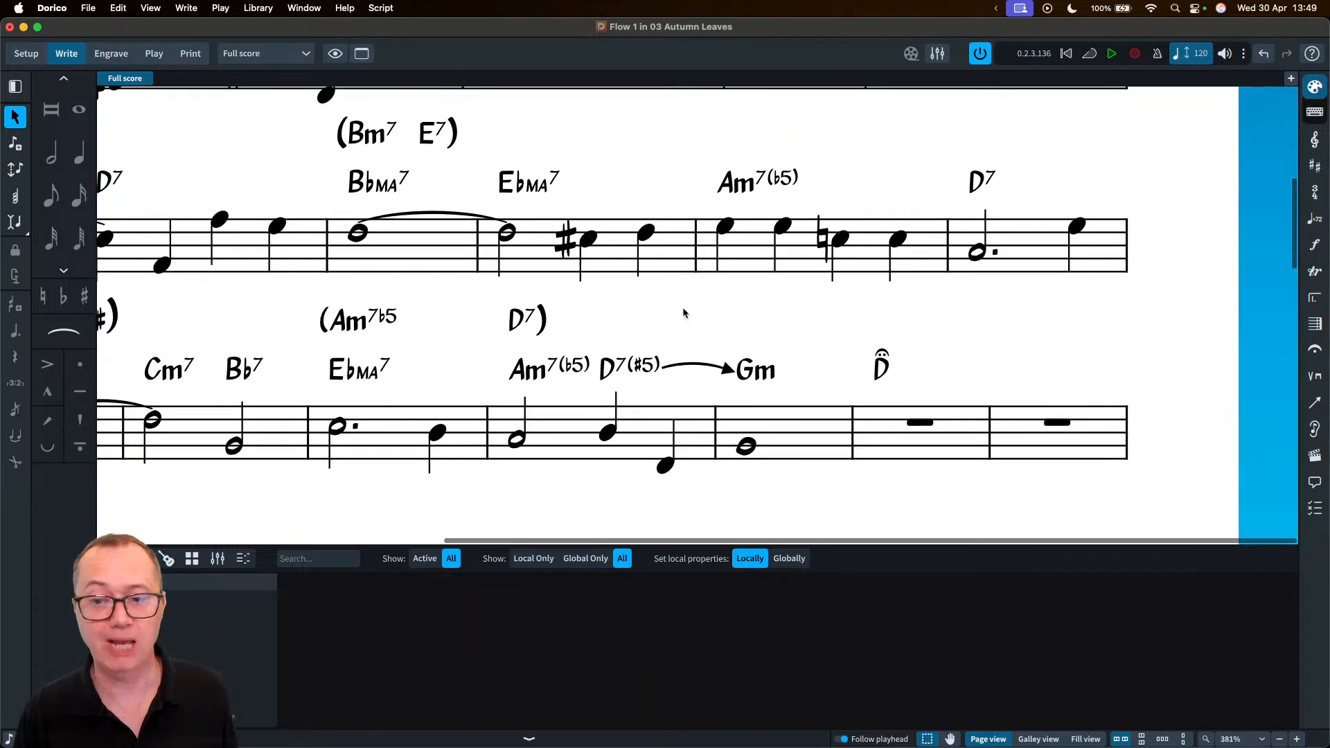
key("super+8")
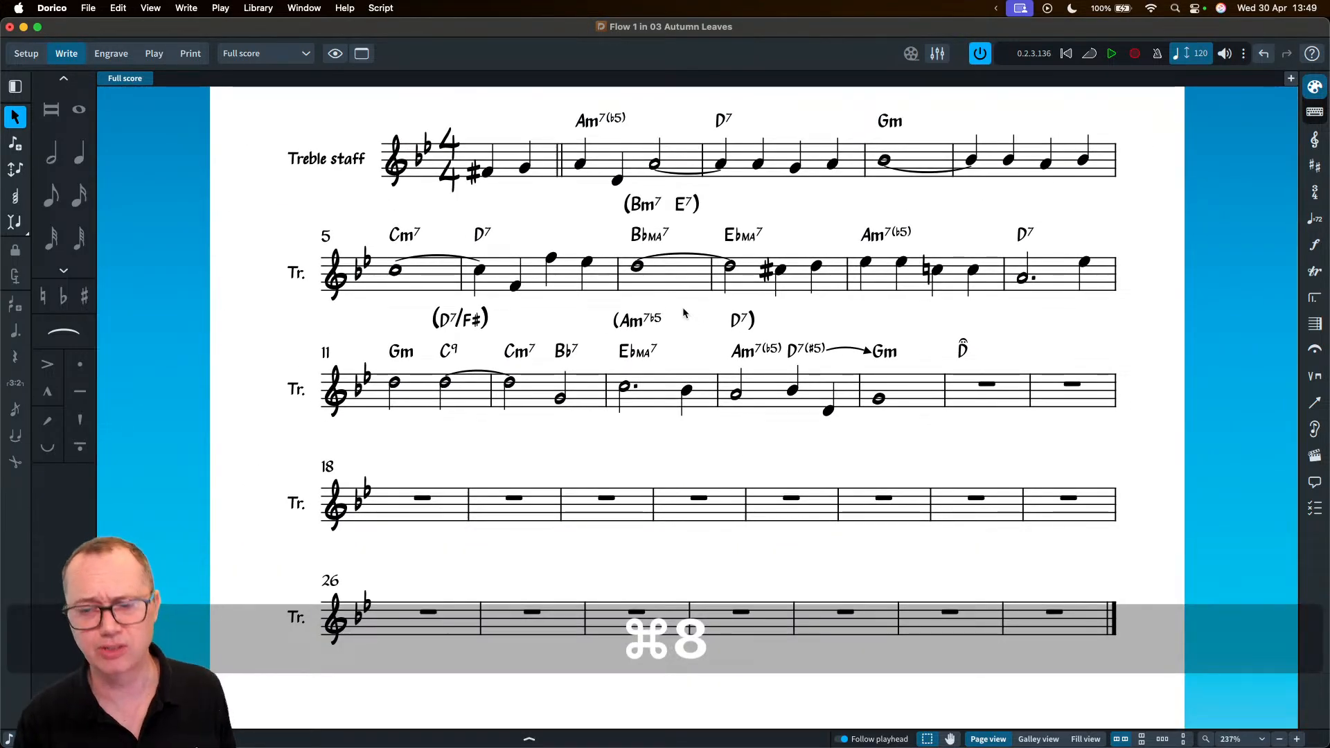
scroll(683, 306, "up", 5)
scroll(684, 312, "down", 2)
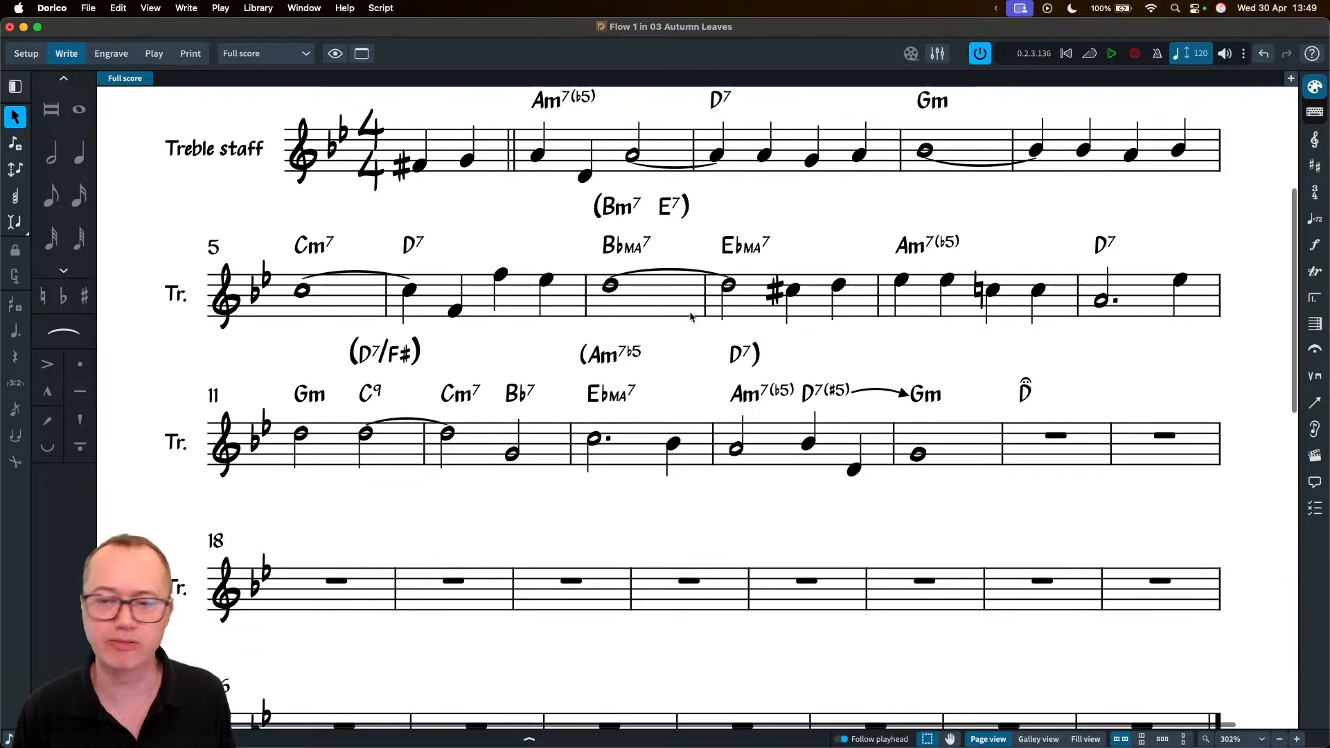
scroll(696, 336, "down", 1)
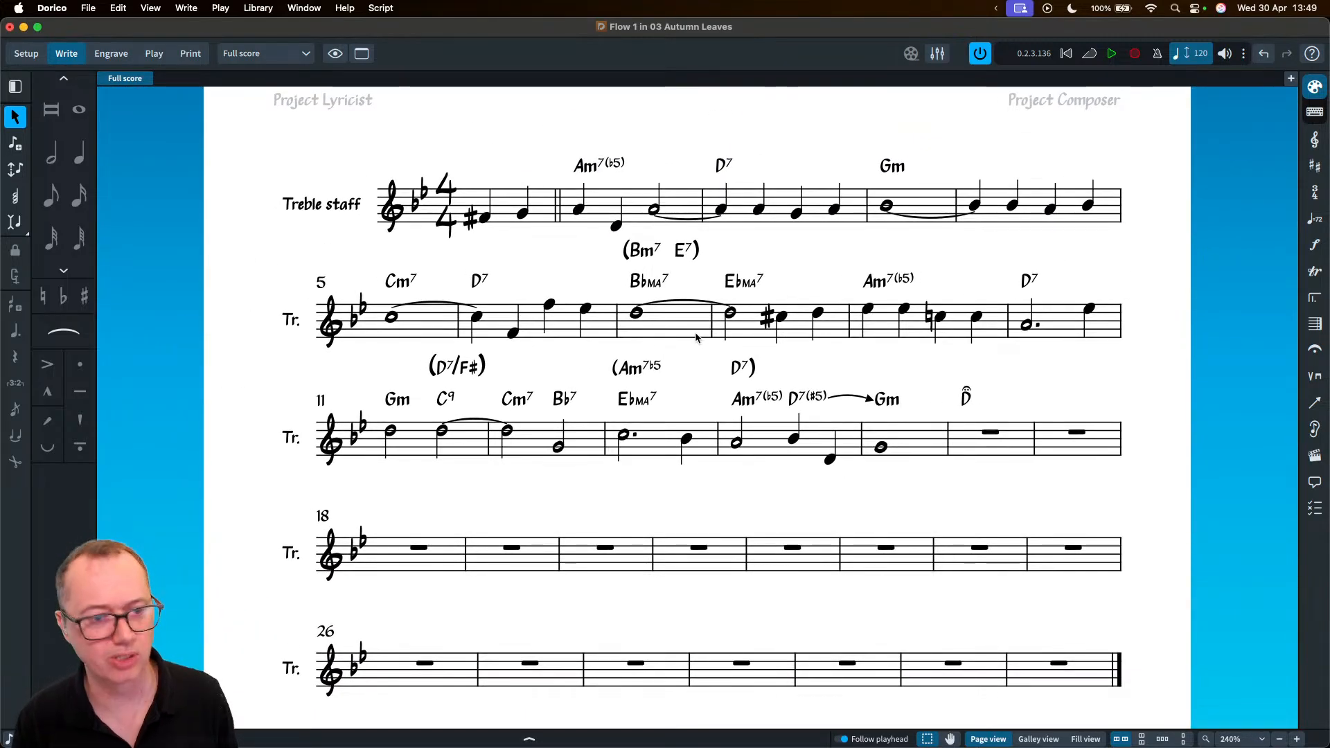
- Range-select the chord symbols from B♭ma7 in bar 7 to Gm in bar 15, clear that, and range-select from Cm7 in bar 12 to D7(♯5)
left_click(653, 282)
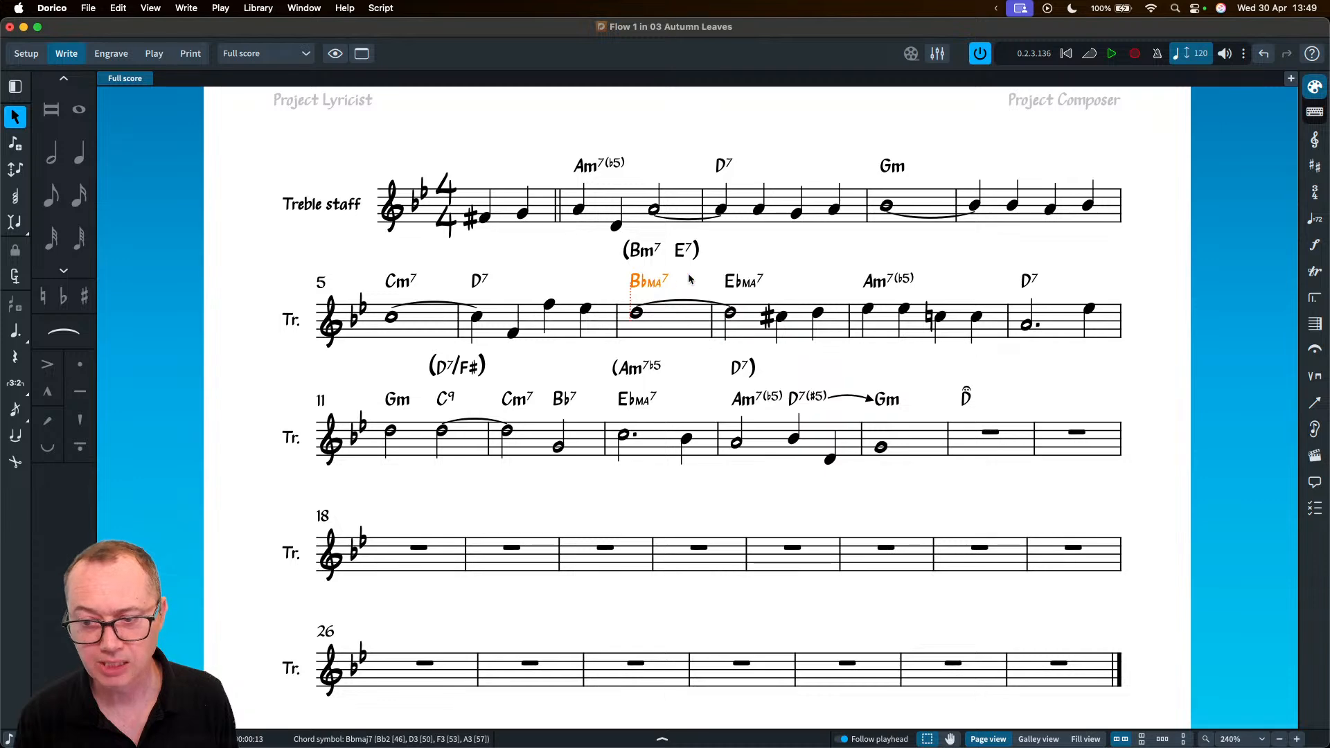
left_click(883, 401, "shift")
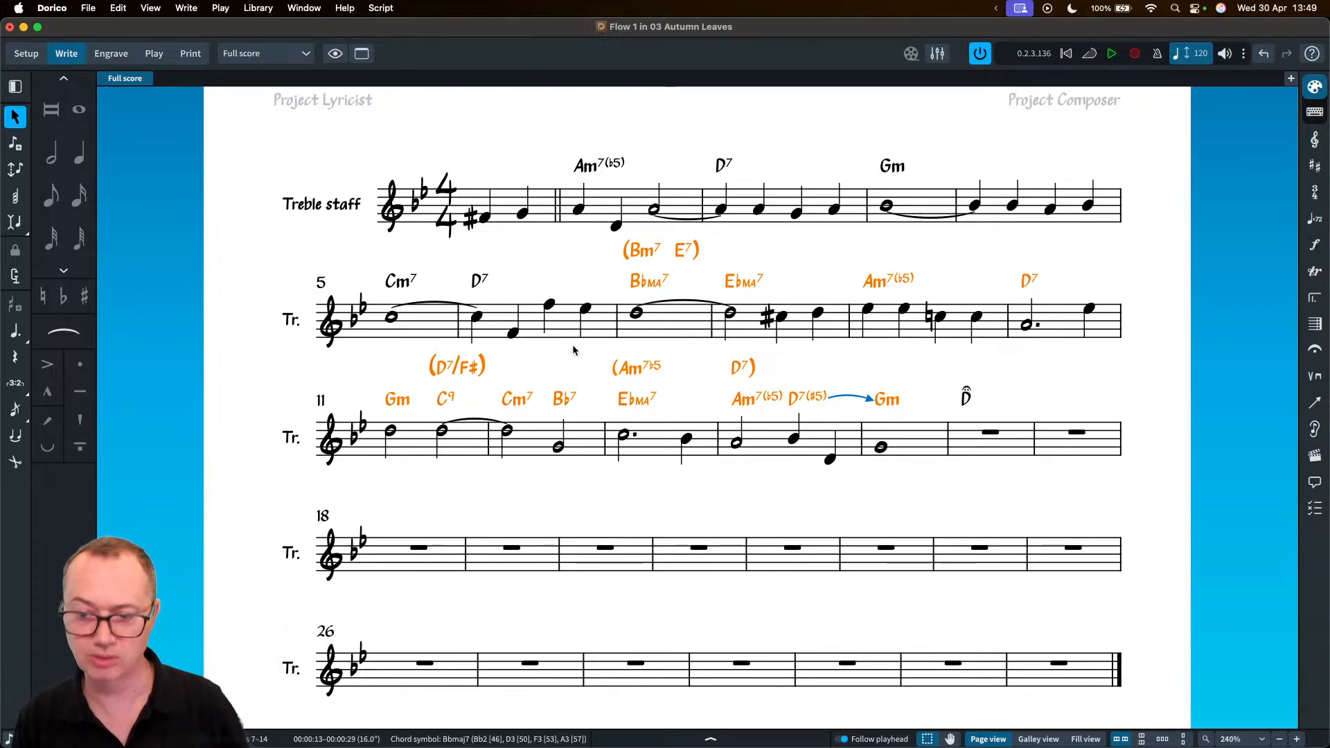
key("Escape")
left_click(518, 401)
left_click(637, 400, "shift")
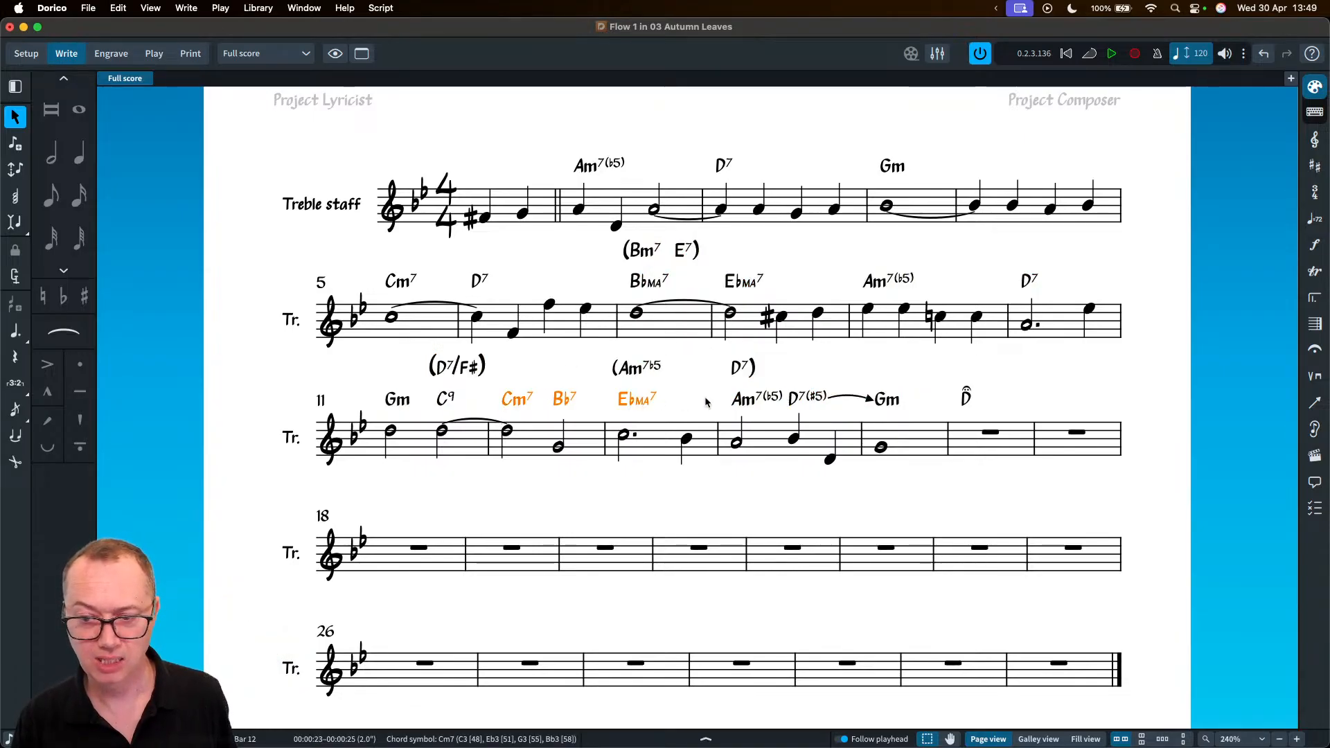
left_click(820, 400, "shift")
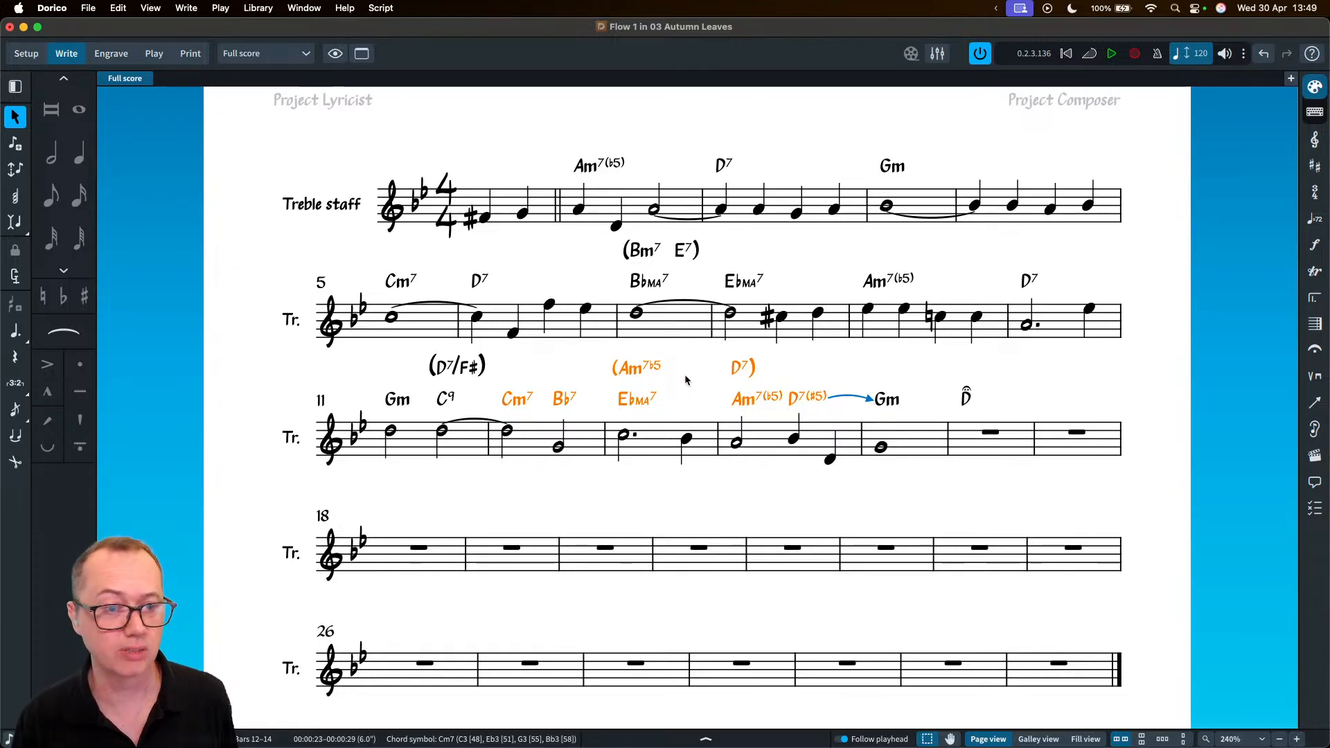
- Select D7 in bar 6 and E♭ma7 in bar 13, extend the selection to all chord symbols between them, and clear it
left_click(487, 280)
left_click(632, 406, "shift")
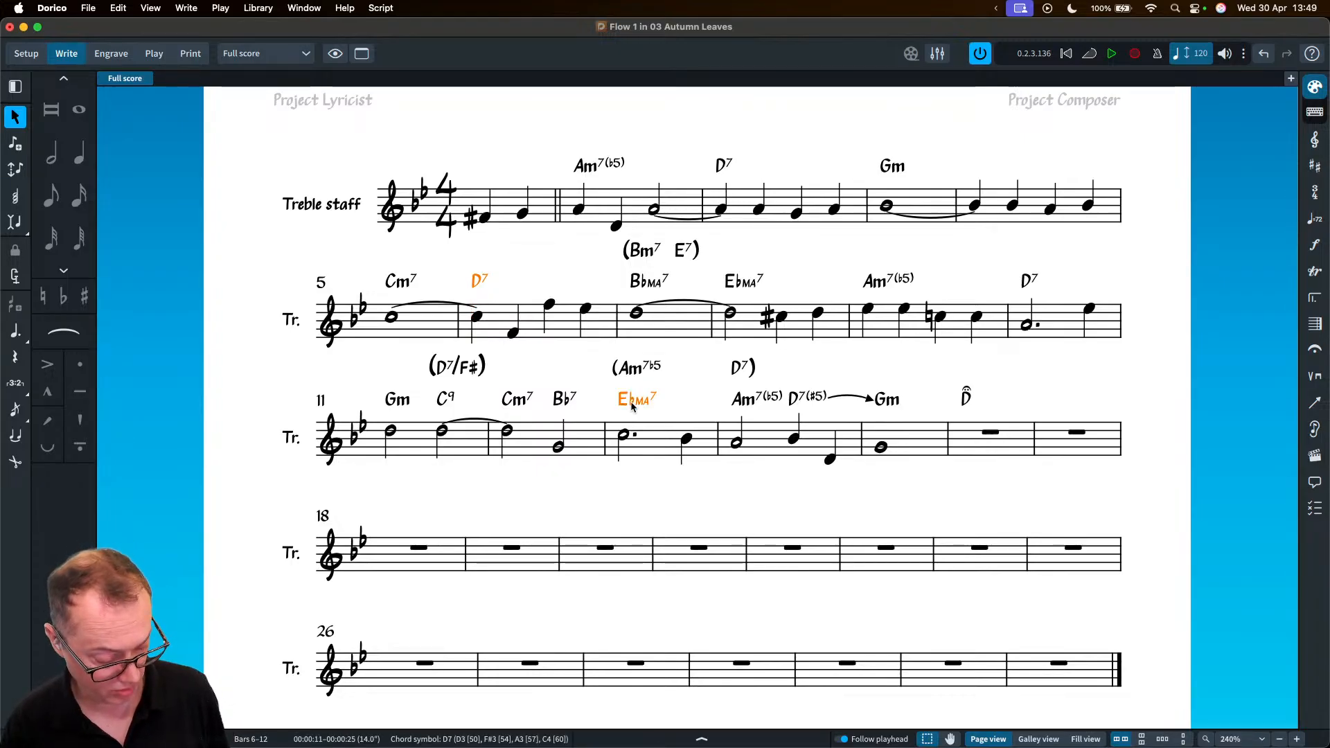
key("super+shift+a")
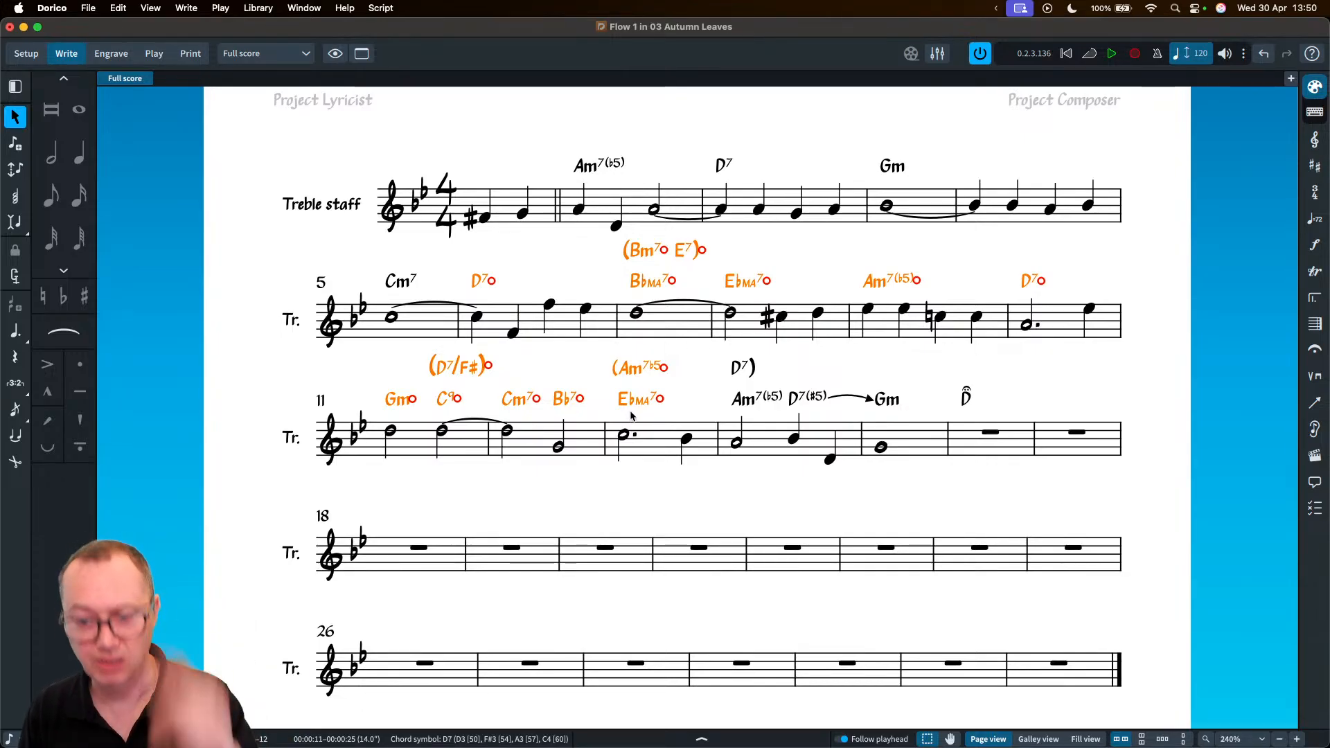
left_click(582, 481)
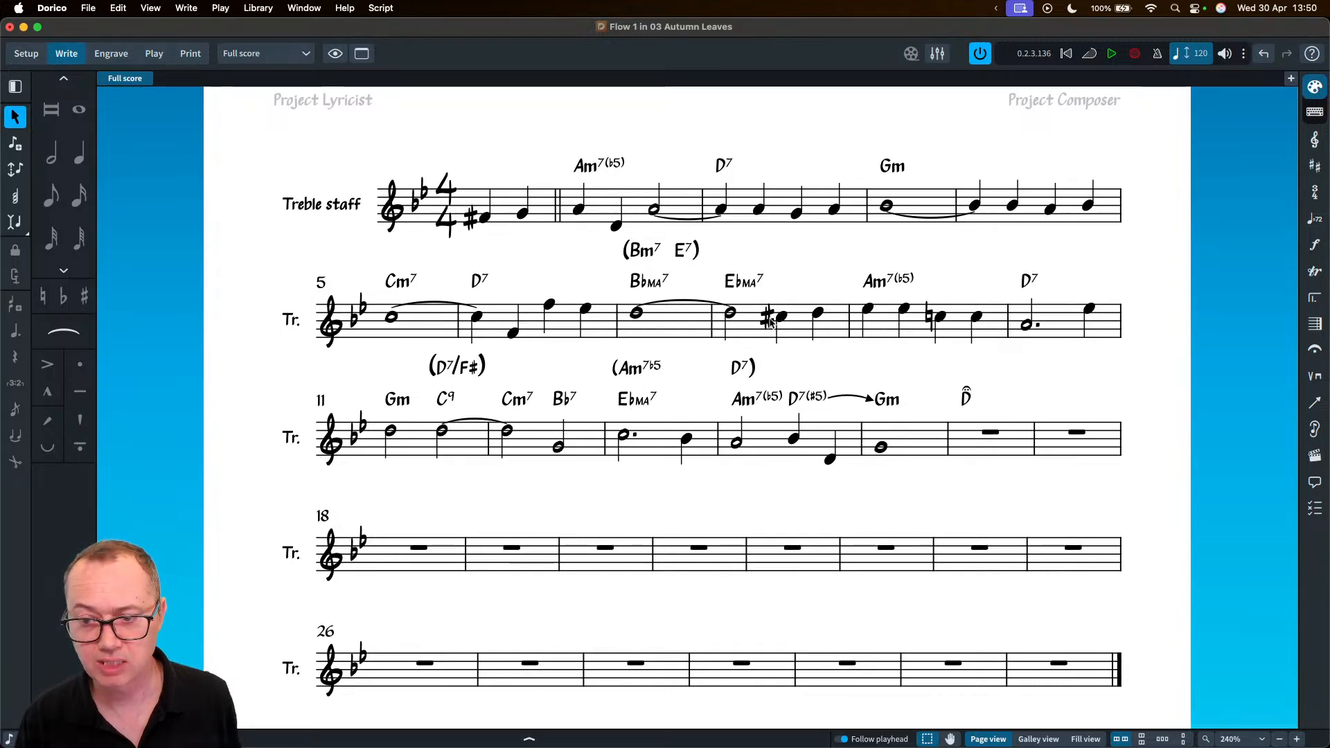
- Select the notes in bars 1–6 and run Add Chord Symbols to Selection on them
left_click_drag(722, 199, 496, 321)
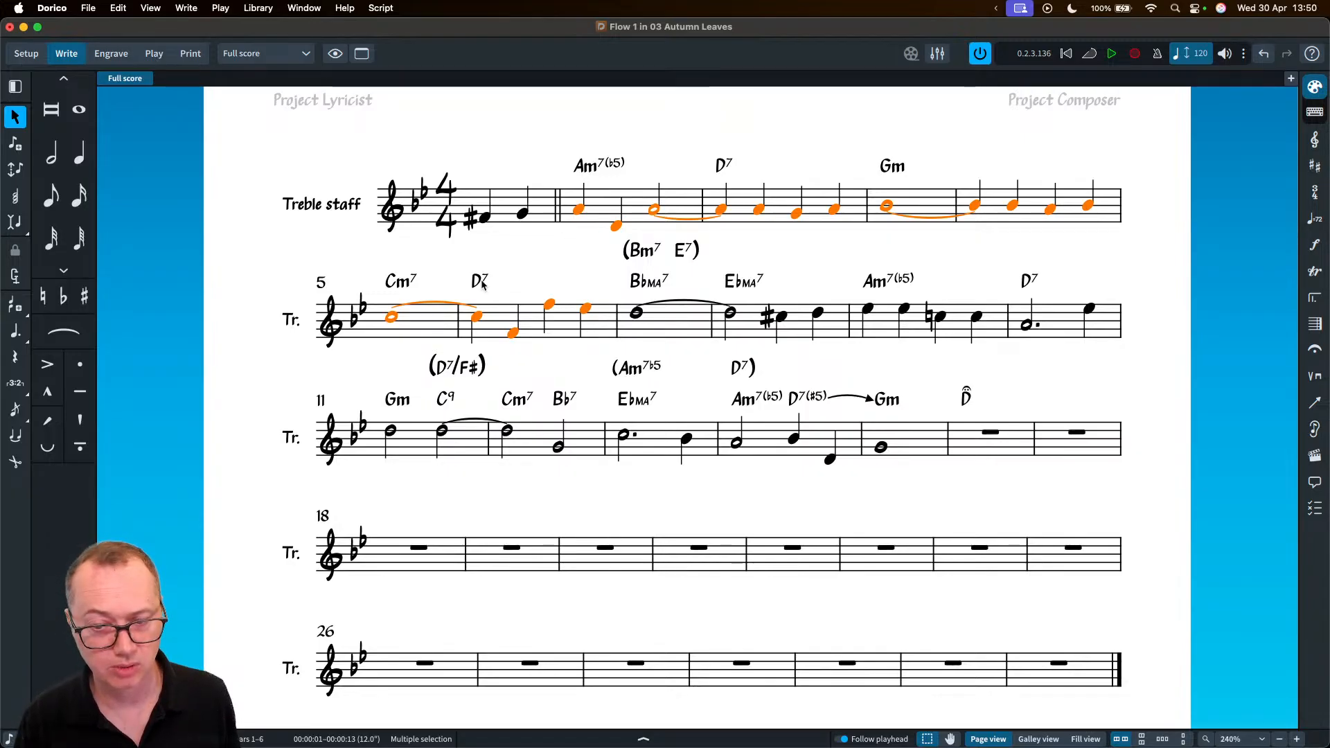
type("j")
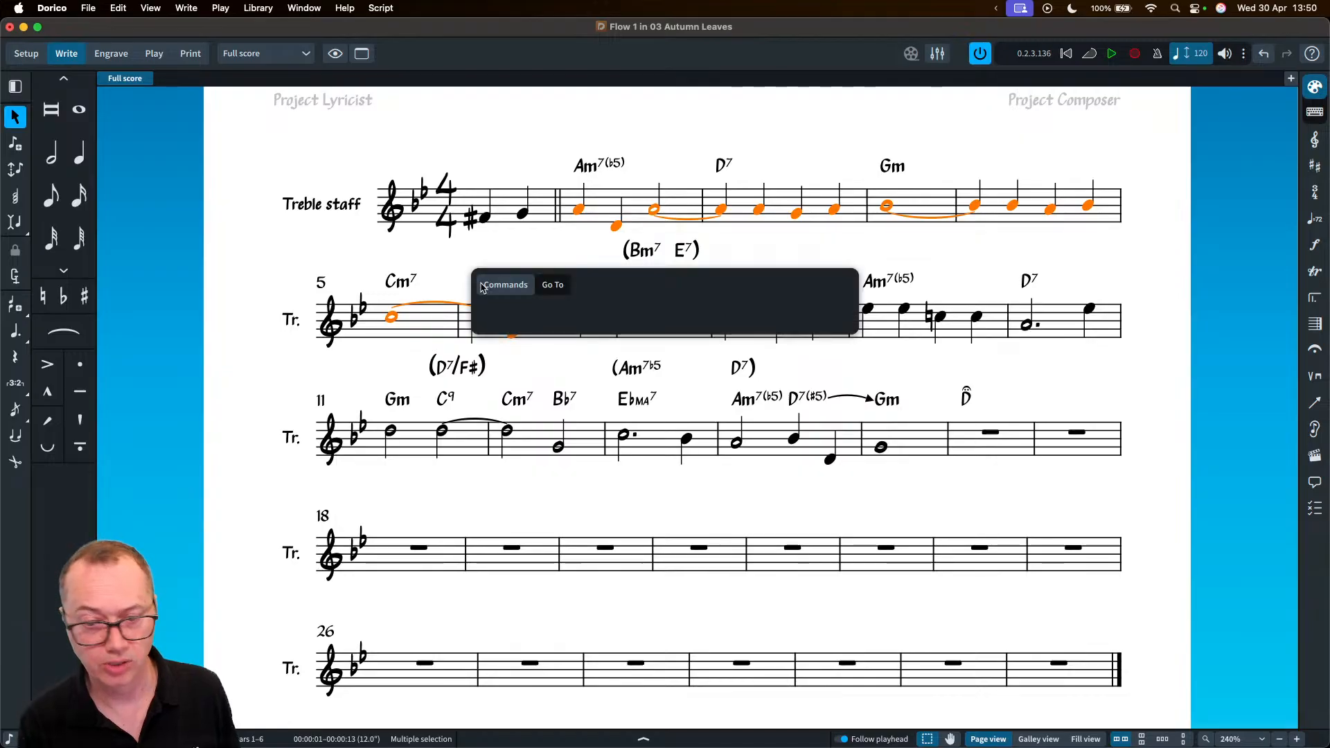
type("add chord")
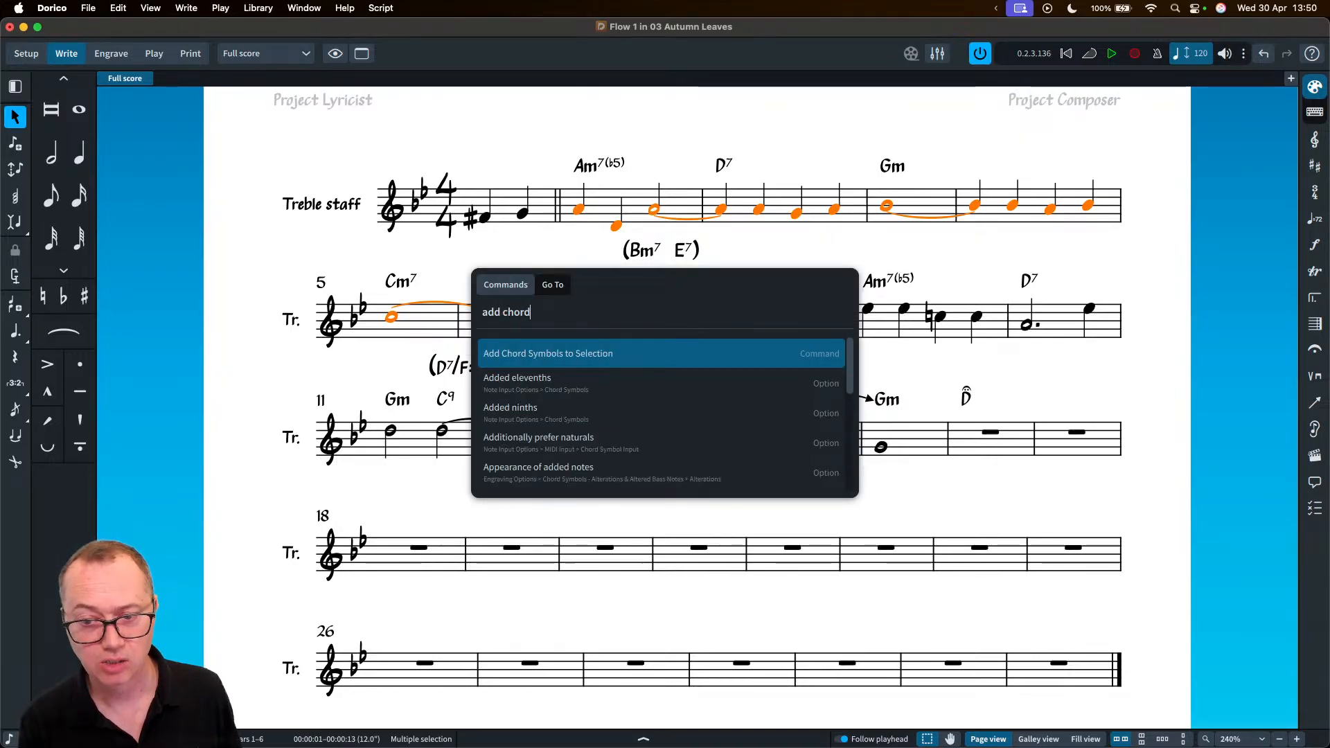
key("Return")
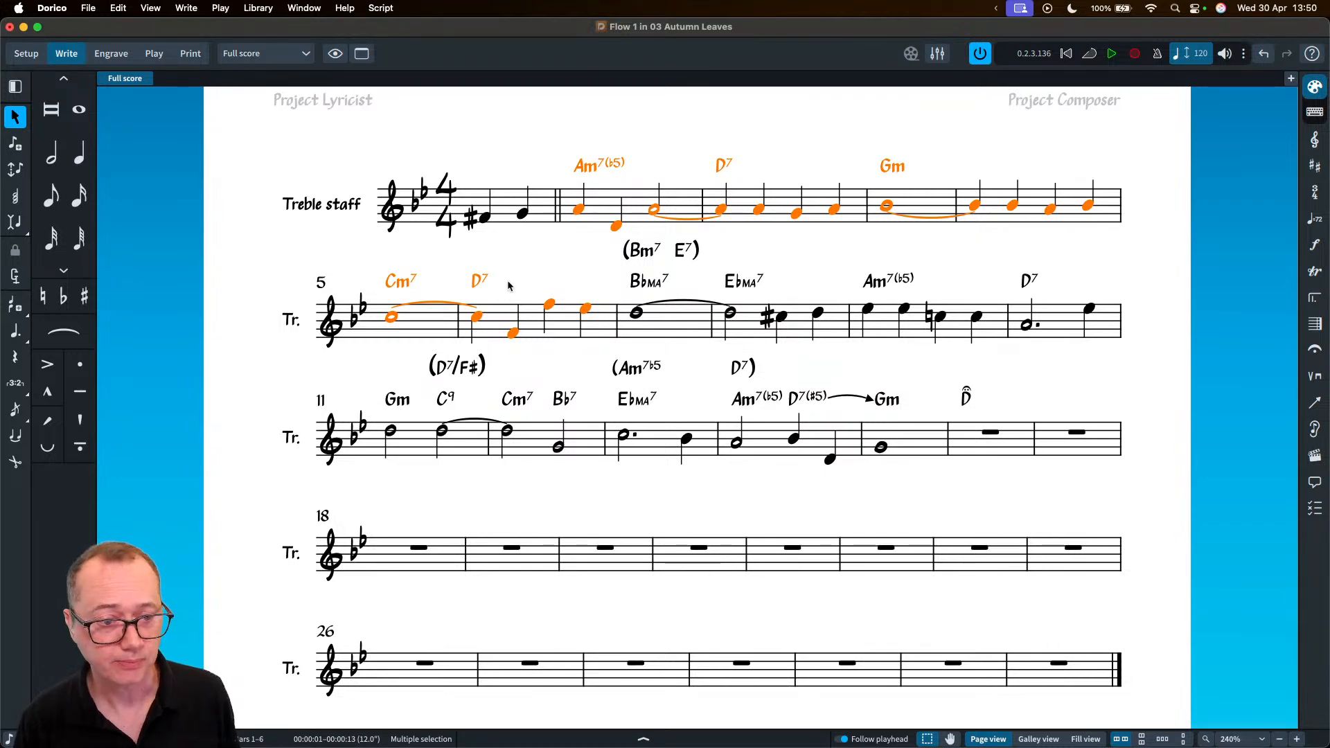
- Select the notes in bars 1–6 without their chord symbols and run Select Chord Symbols on that selection
left_click(499, 320)
left_click(604, 205, "shift")
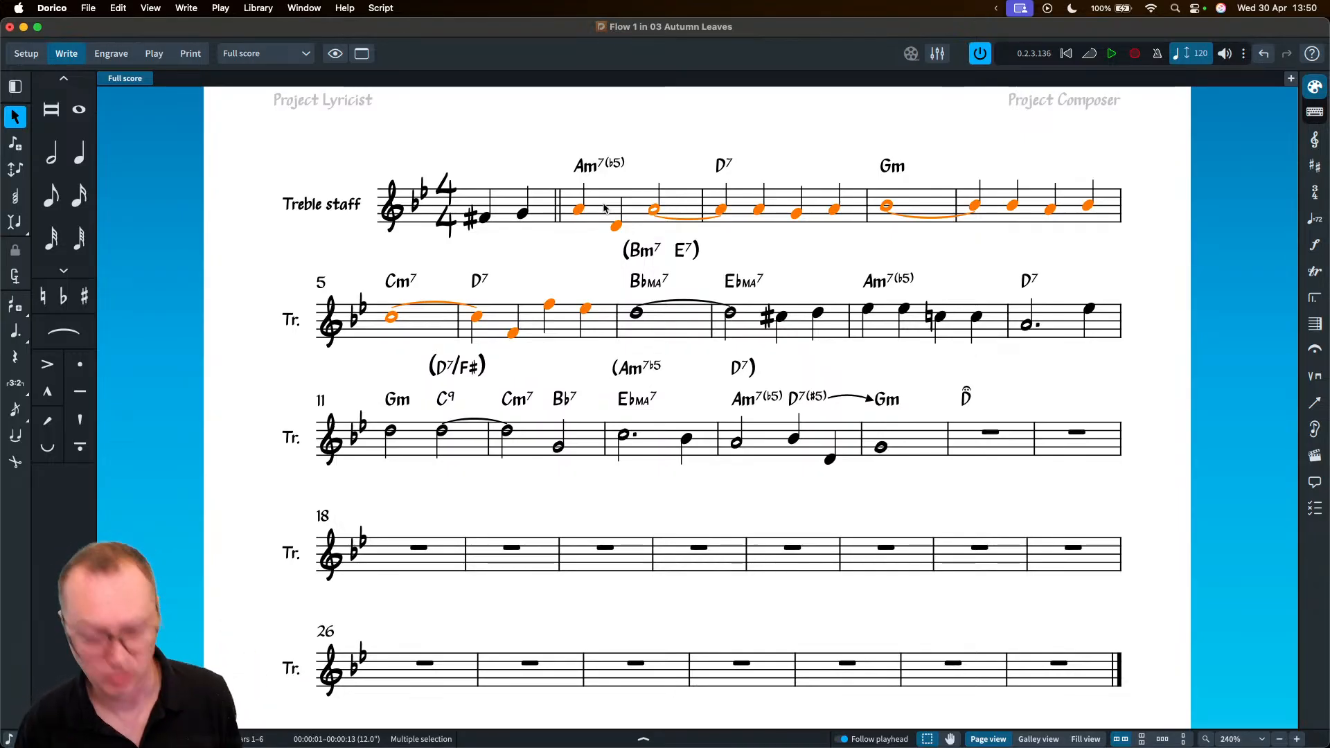
type("j")
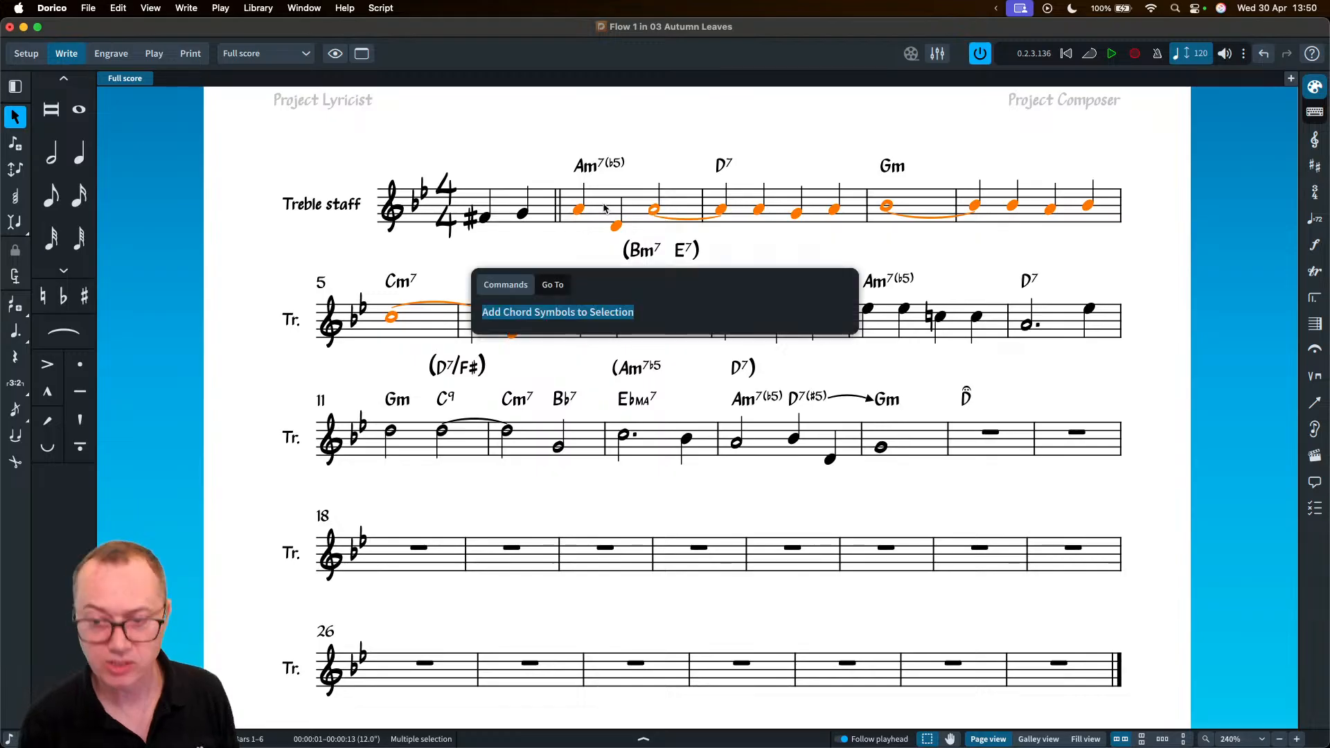
type("select chord")
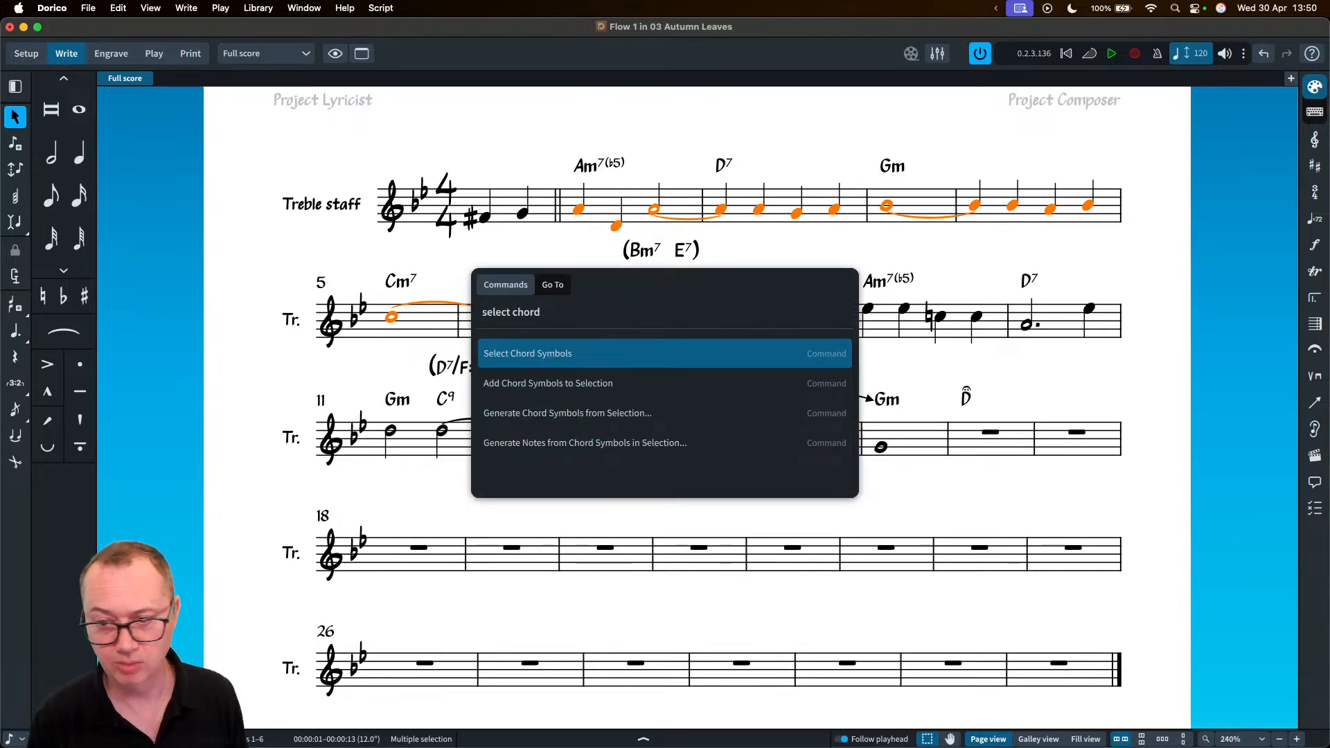
key("Return")
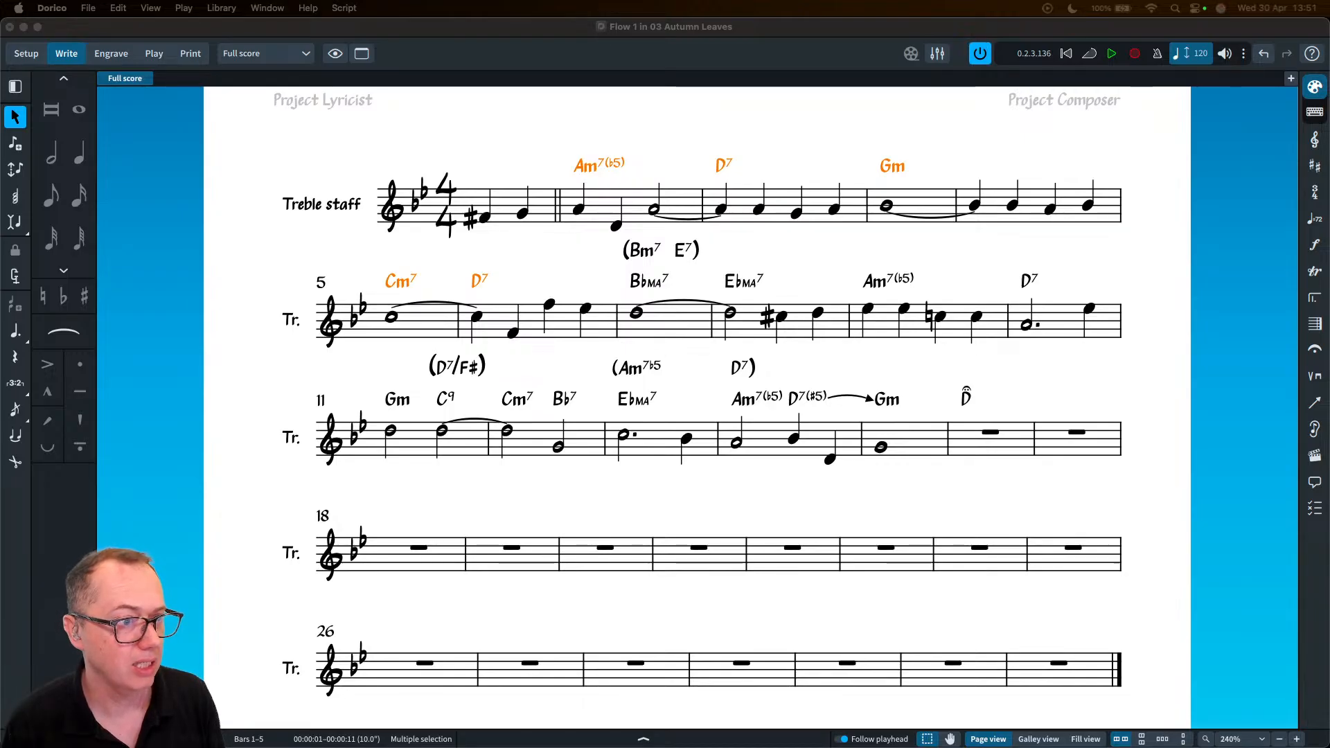
- Switch to the 04 drum line project and select the first Snares note in bar 10, a rim shot
left_click_drag(1, 263, 443, 195)
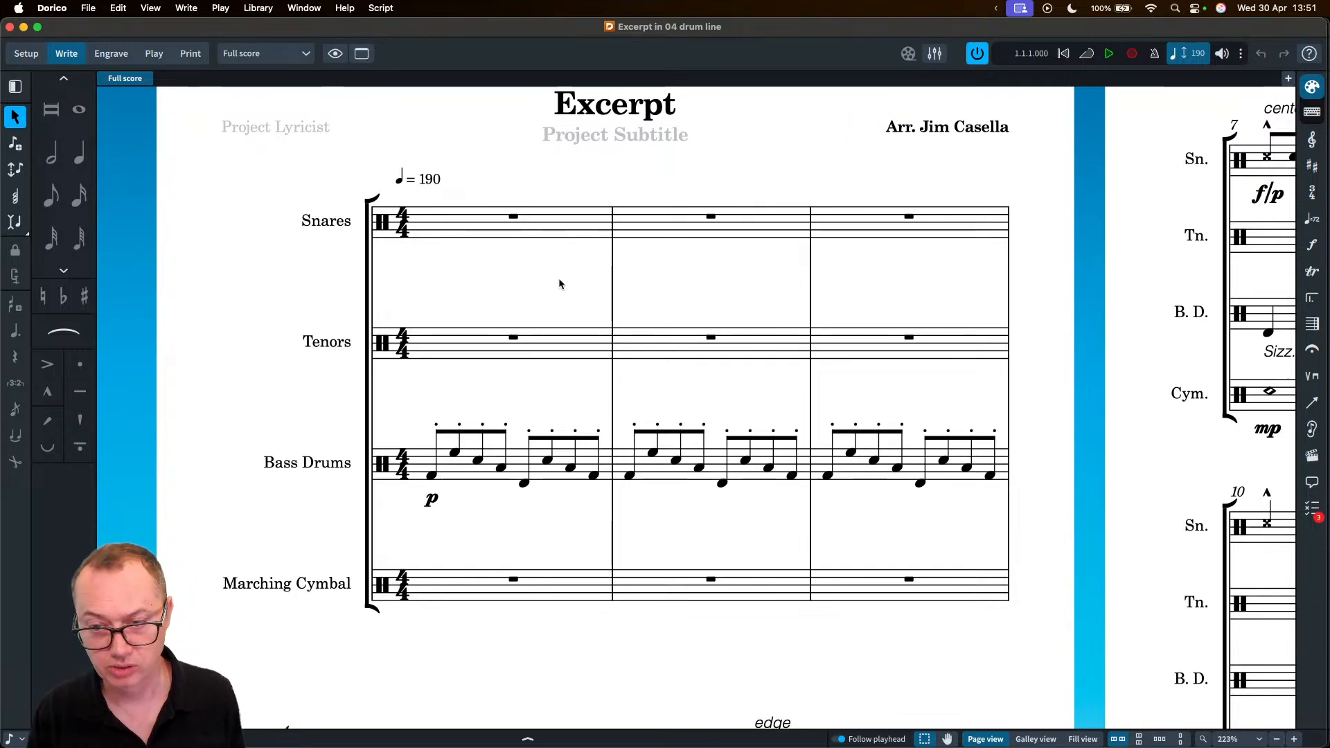
scroll(609, 280, "right", 1)
scroll(610, 280, "right", 10)
scroll(609, 280, "down", 3)
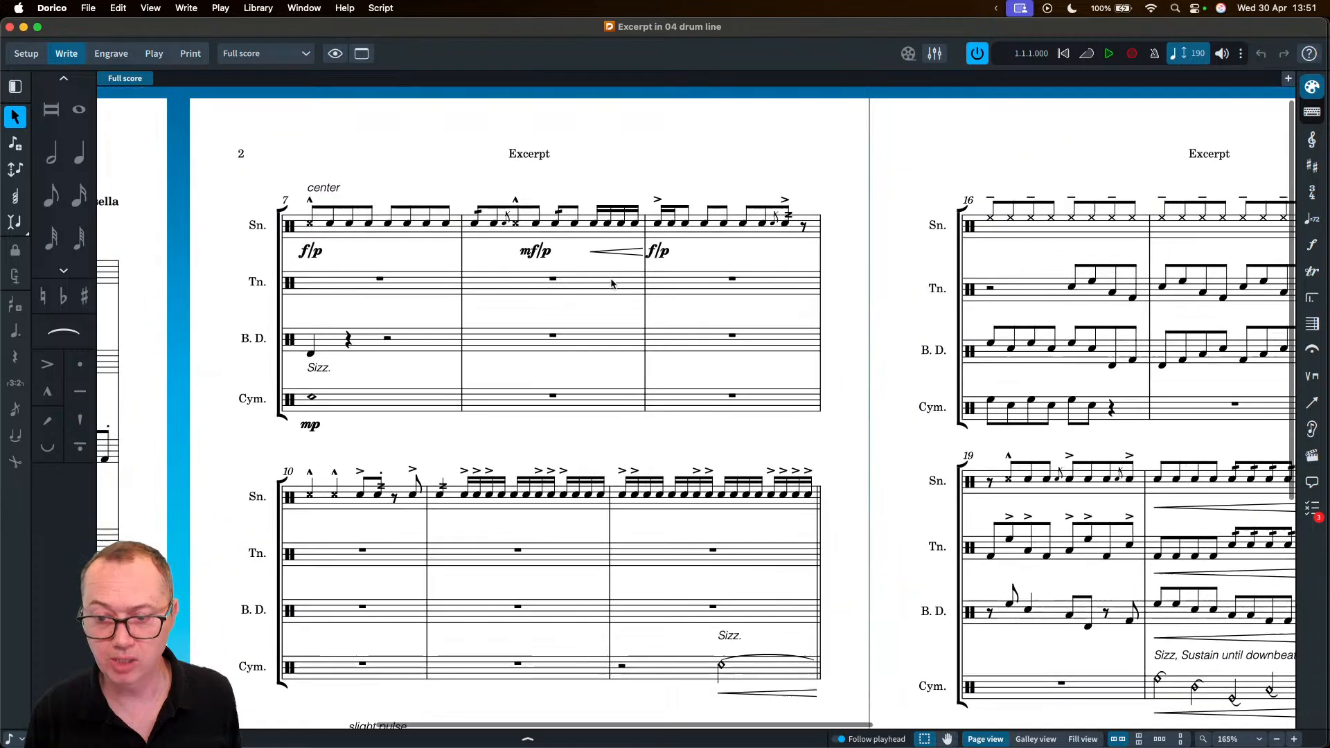
scroll(611, 282, "down", 5)
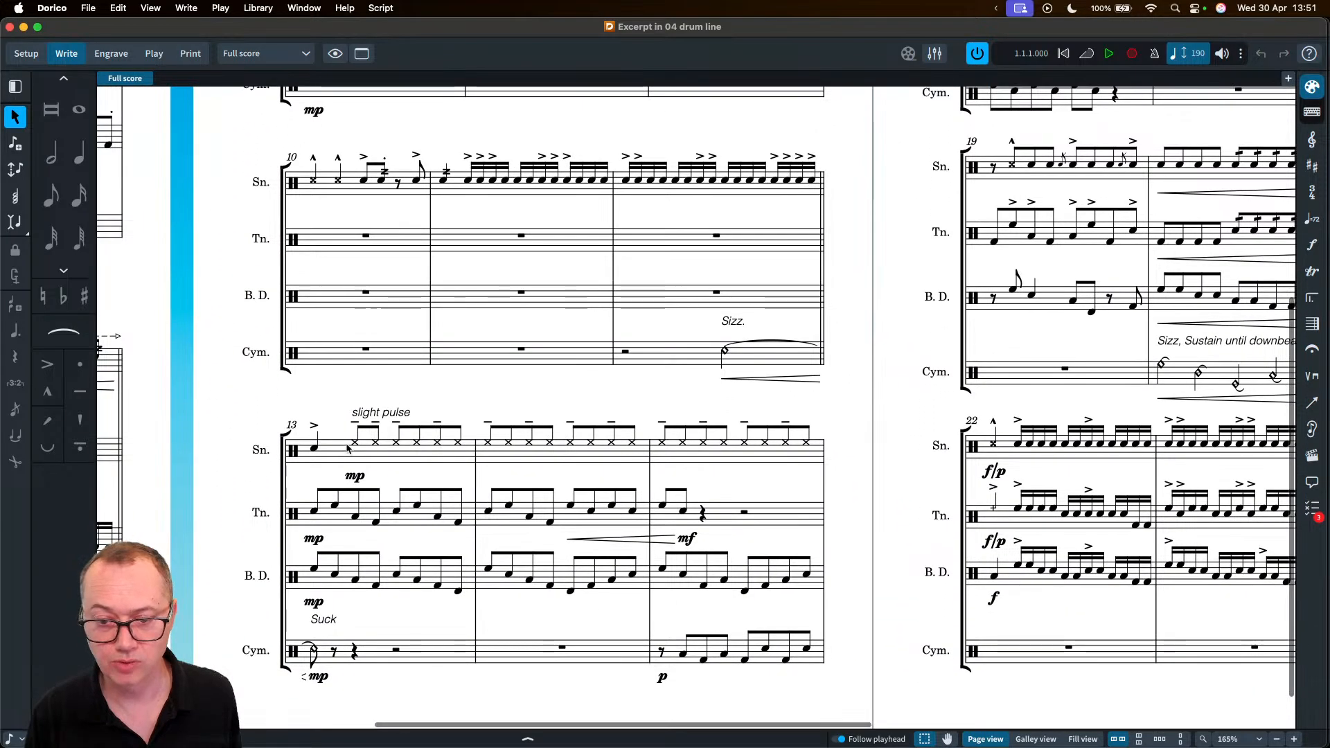
scroll(365, 269, "up", 4)
left_click(313, 398)
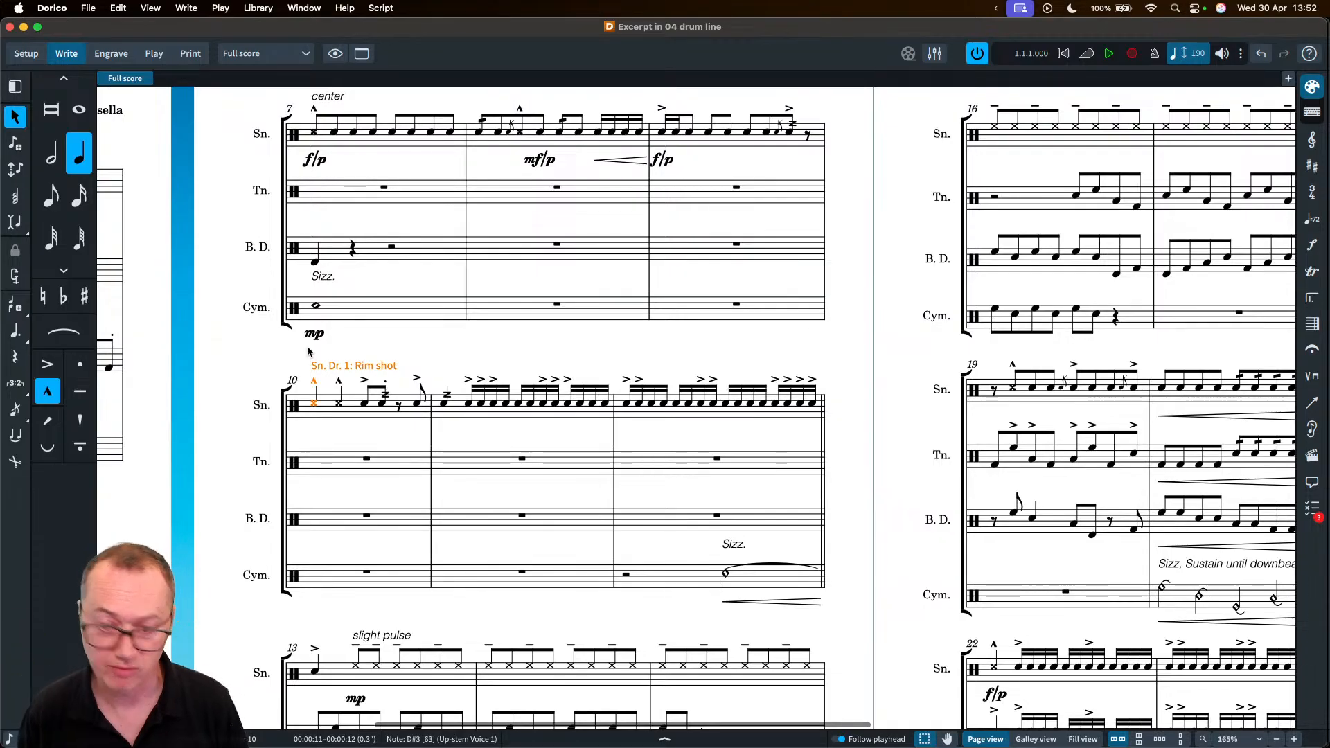
- Open the HALion Sonic instrument and show the L1 edit page of the Marching Snares Dorico sound
key("super+section")
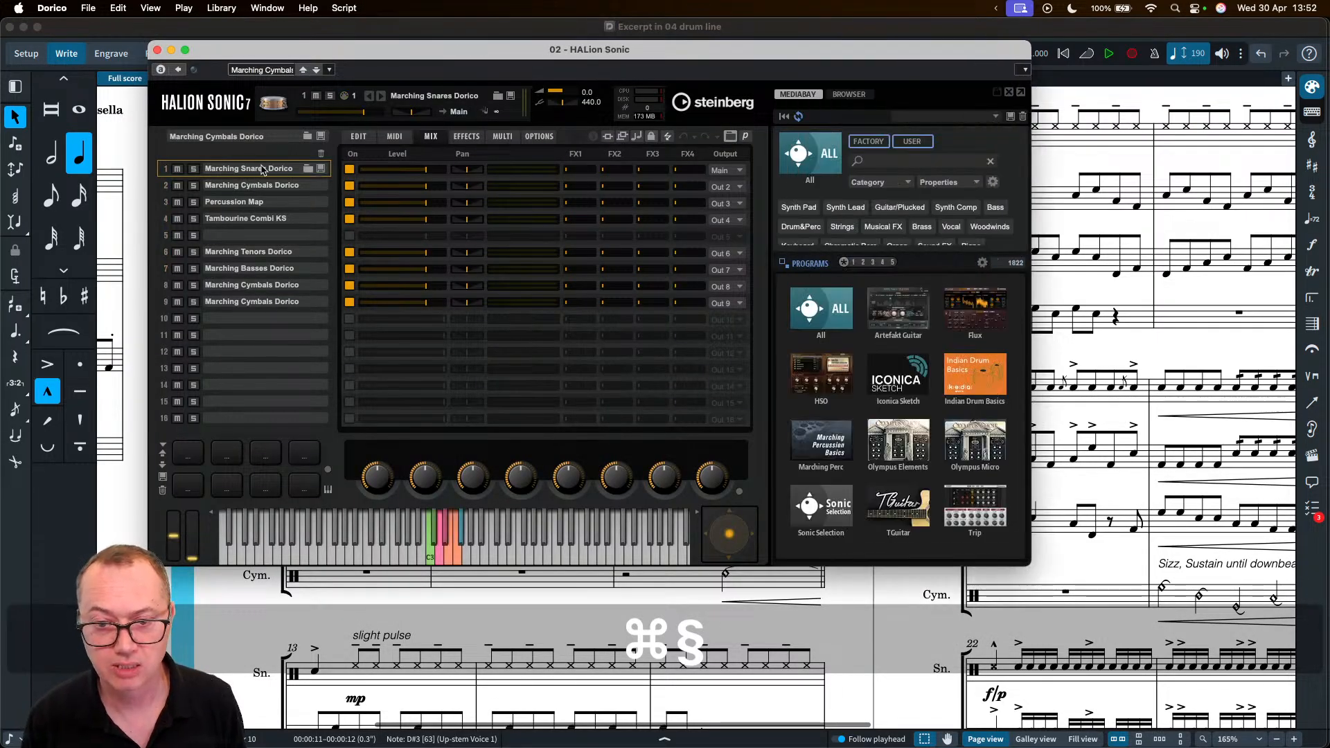
left_click(358, 136)
left_click(396, 153)
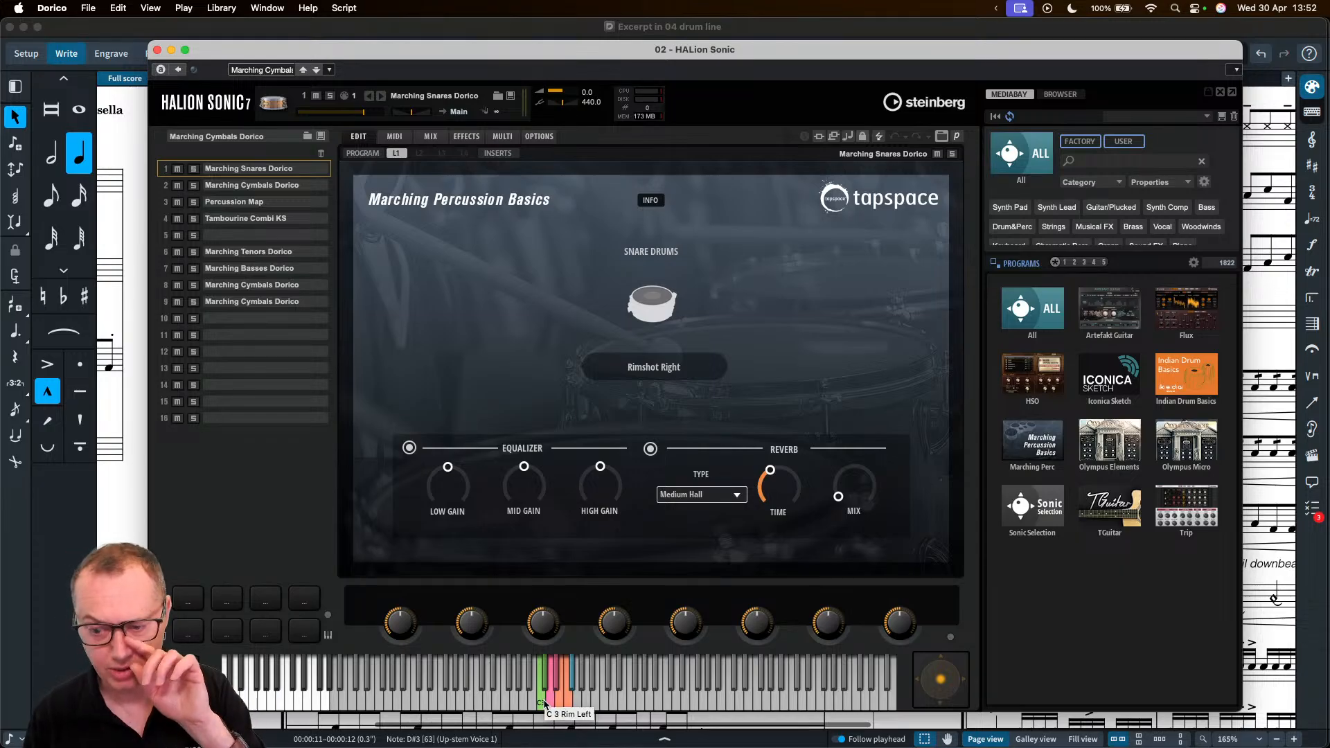
- Audition the coloured snare keys from C3 upwards, and view the Marching Cymbals Dorico sound in slot 2 before closing HALion Sonic
left_click(555, 683)
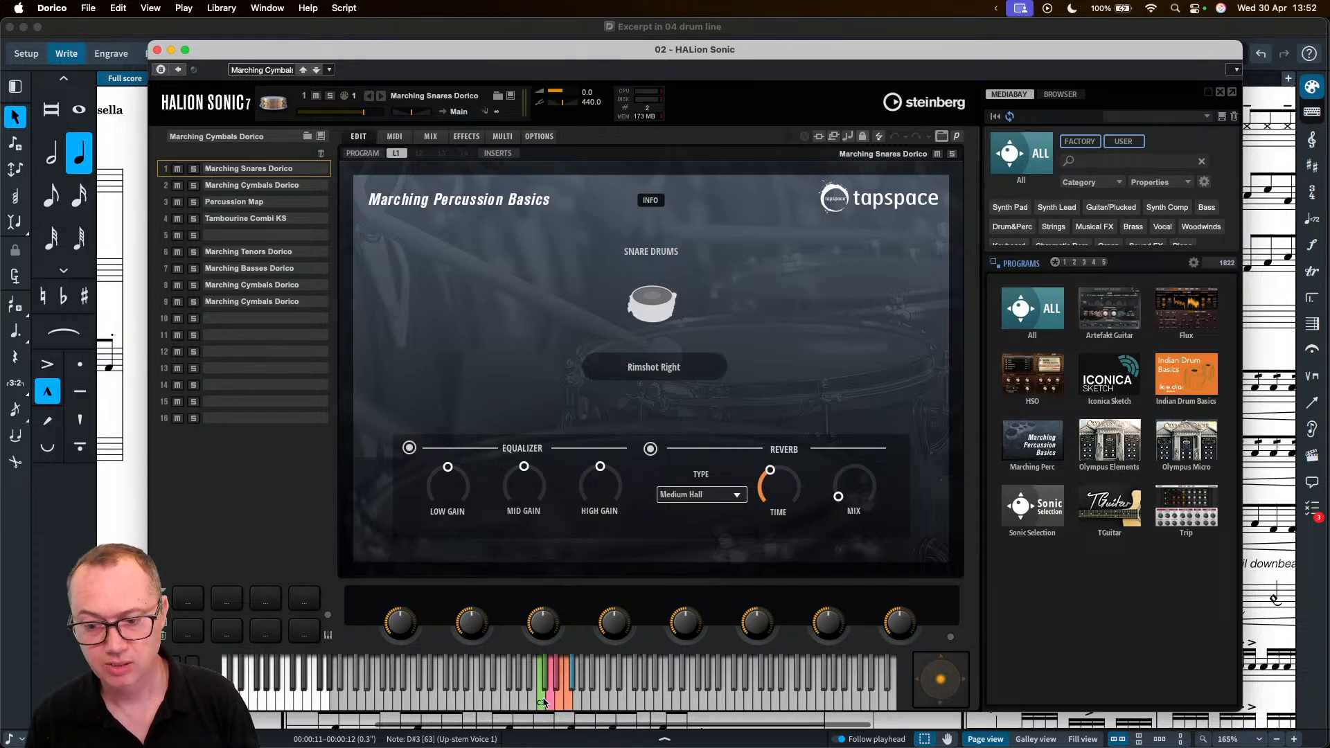
left_click(545, 702)
left_click(560, 705)
left_click(569, 707)
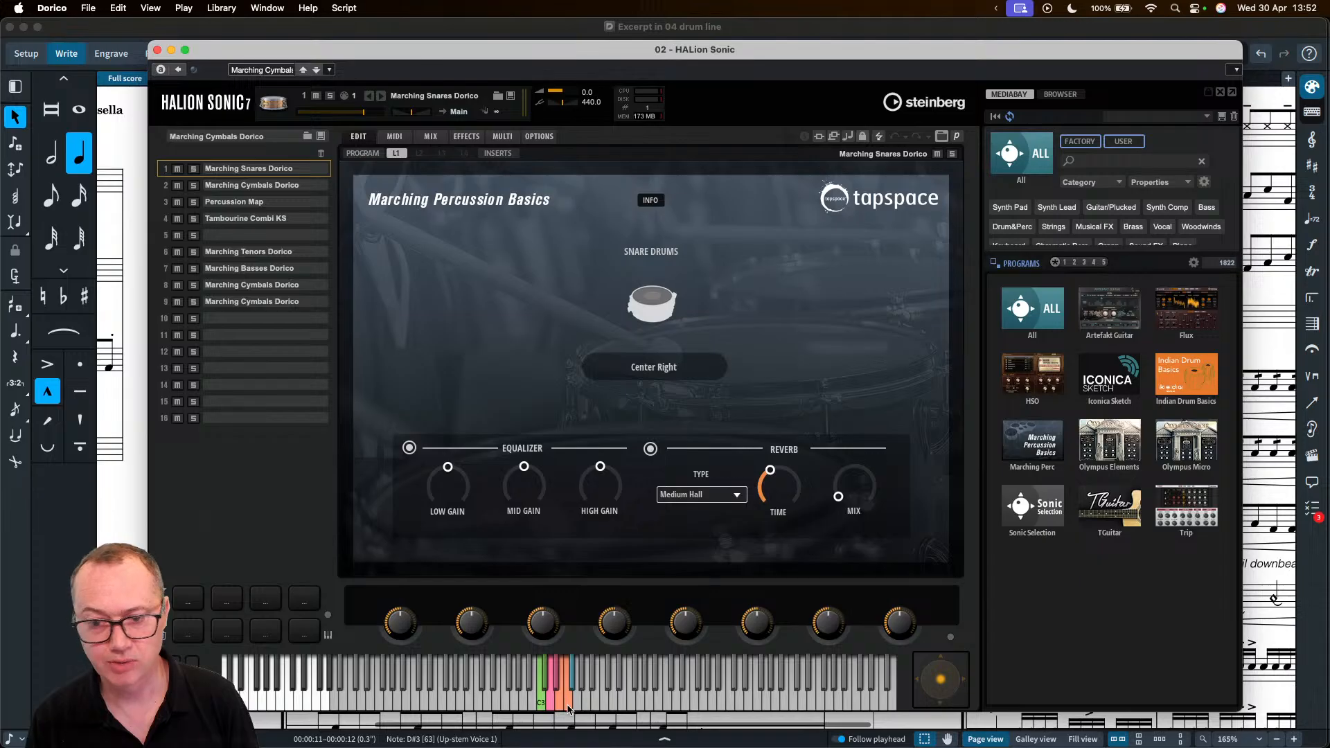
left_click(270, 185)
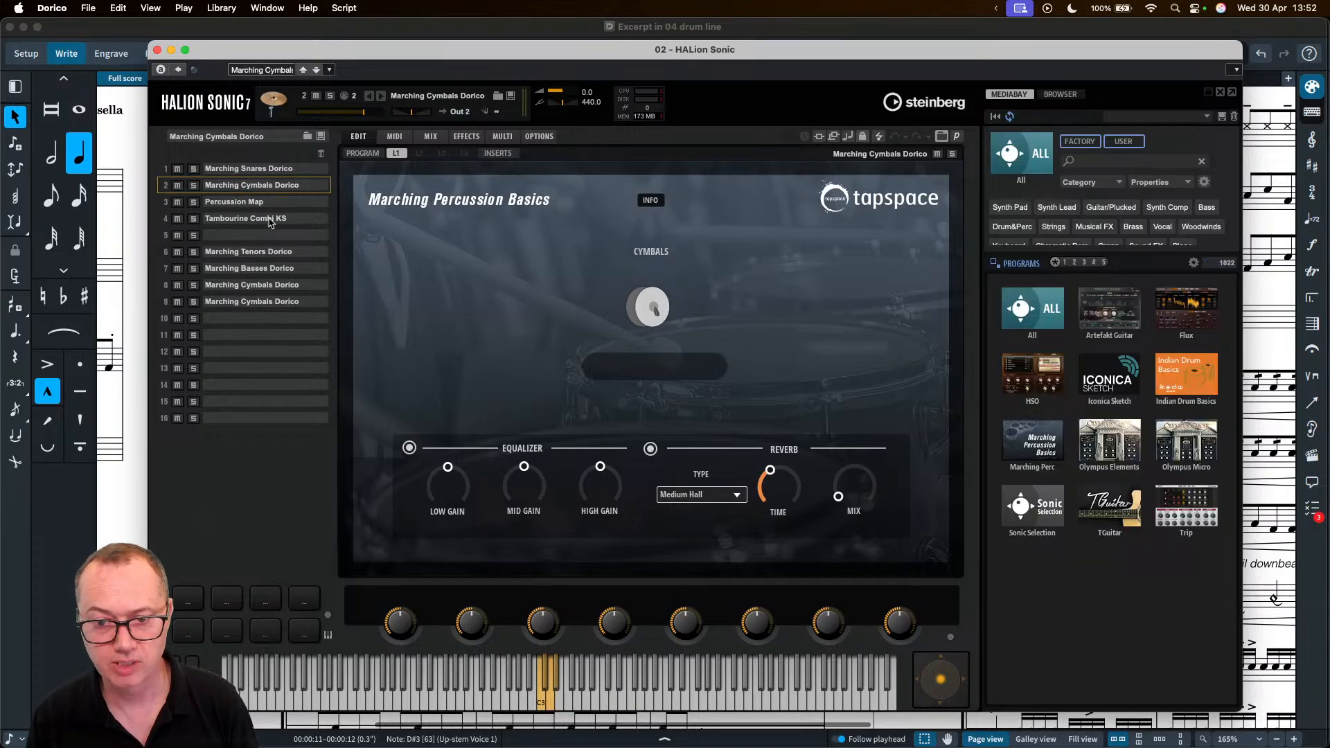
left_click(157, 50)
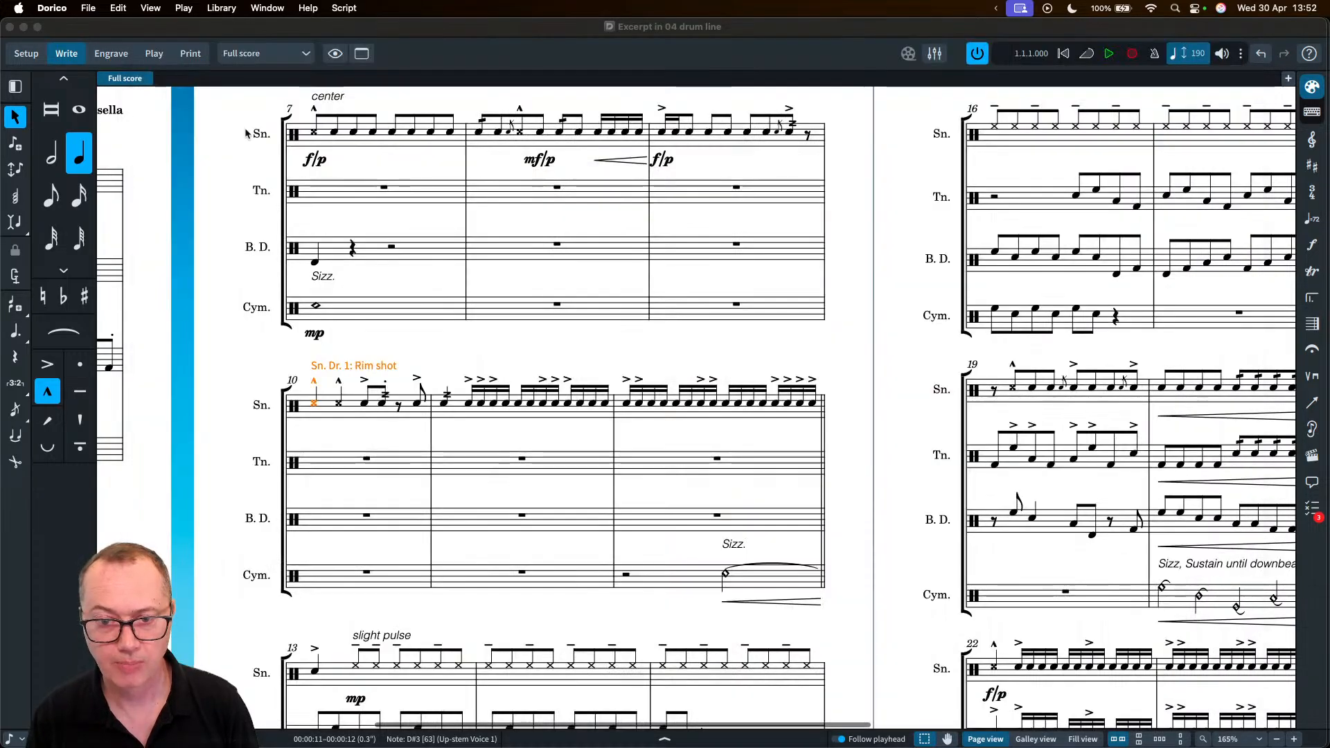
- Play the score from the first Snares note of bar 10, stop in bar 24 and return to page 2
left_click(312, 404)
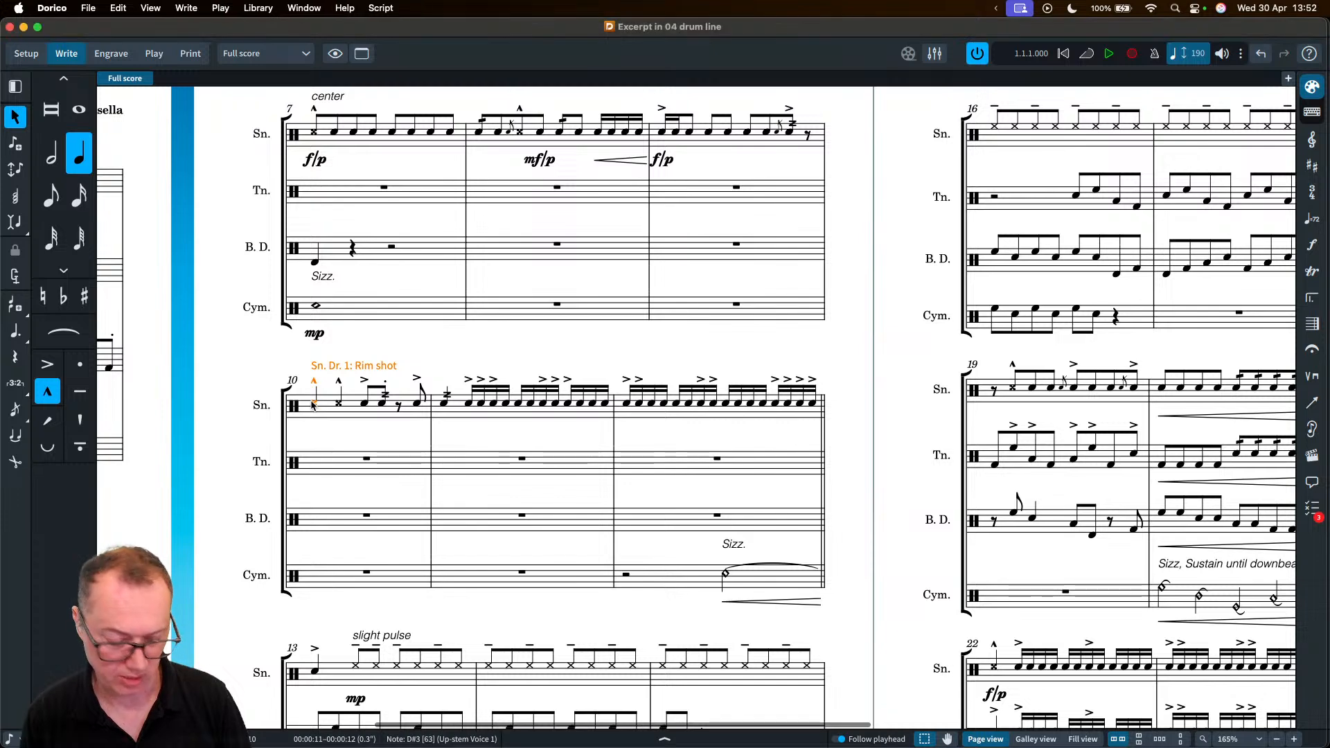
key("p")
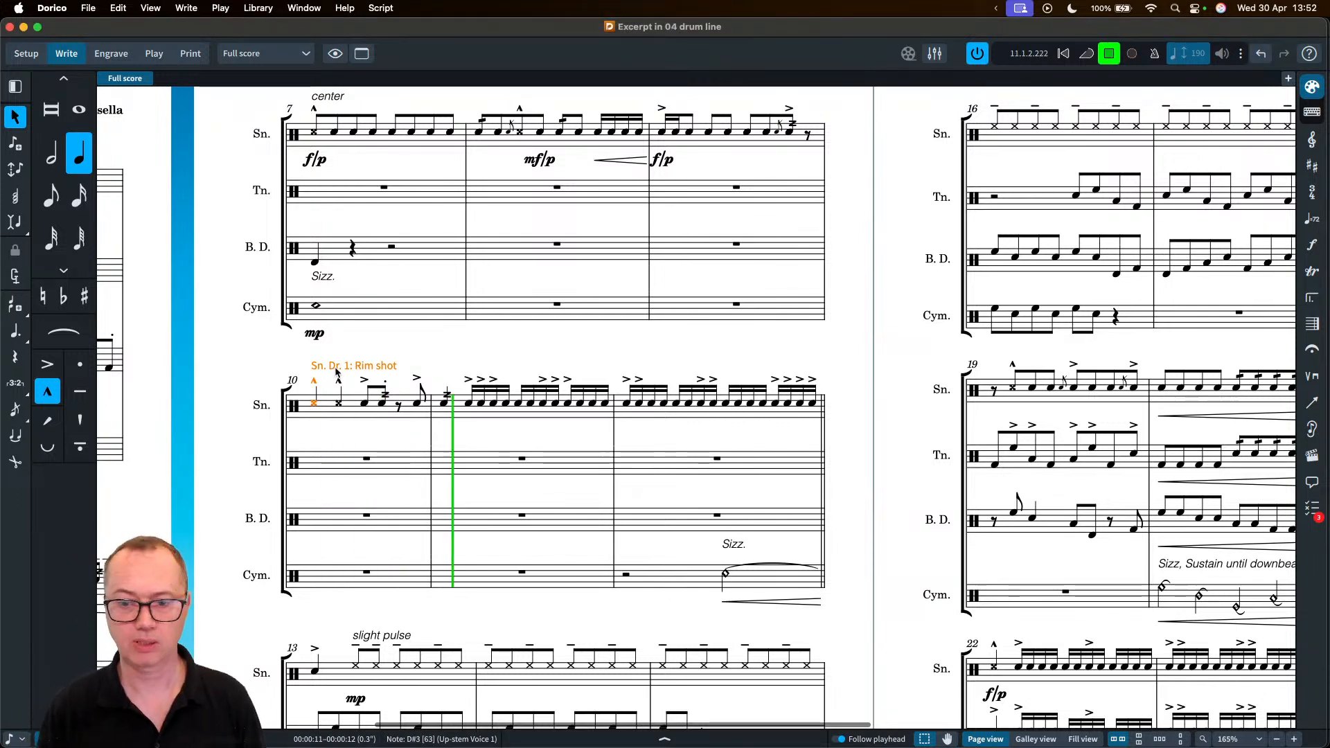
scroll(334, 373, "down", 5)
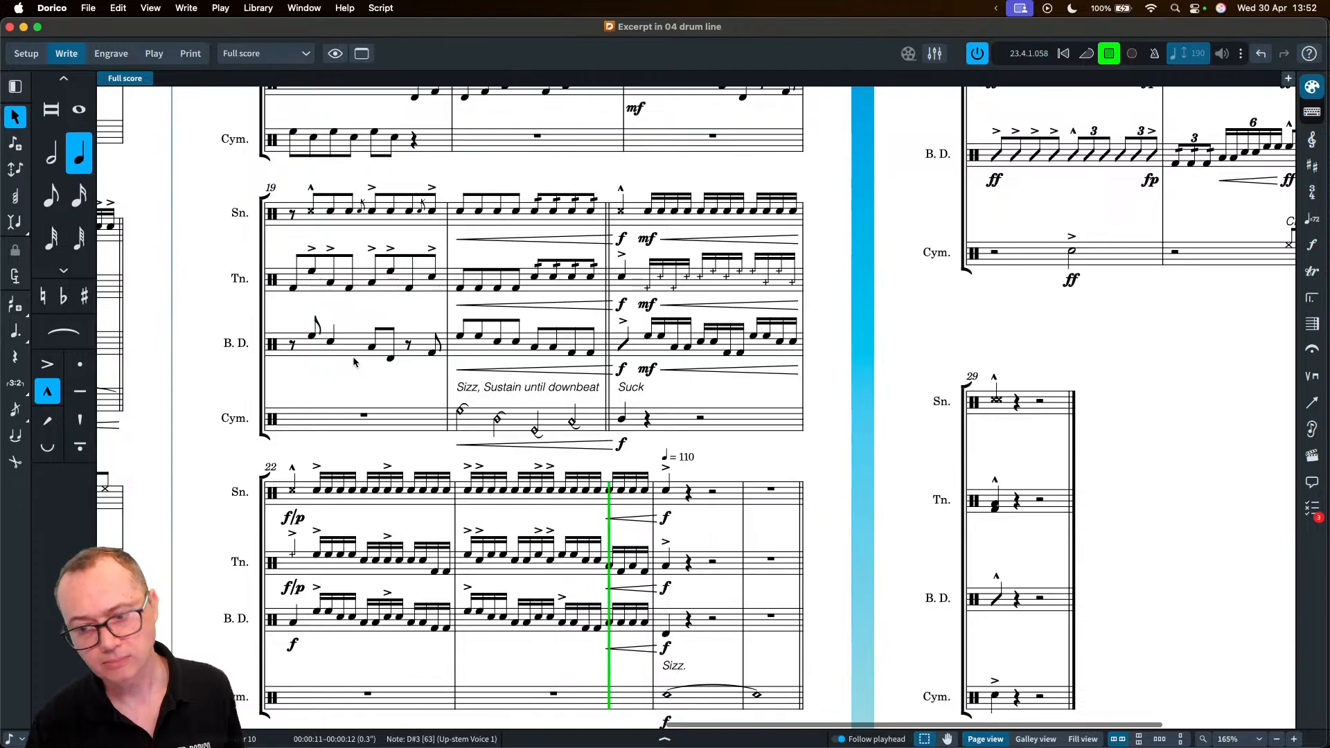
key("space")
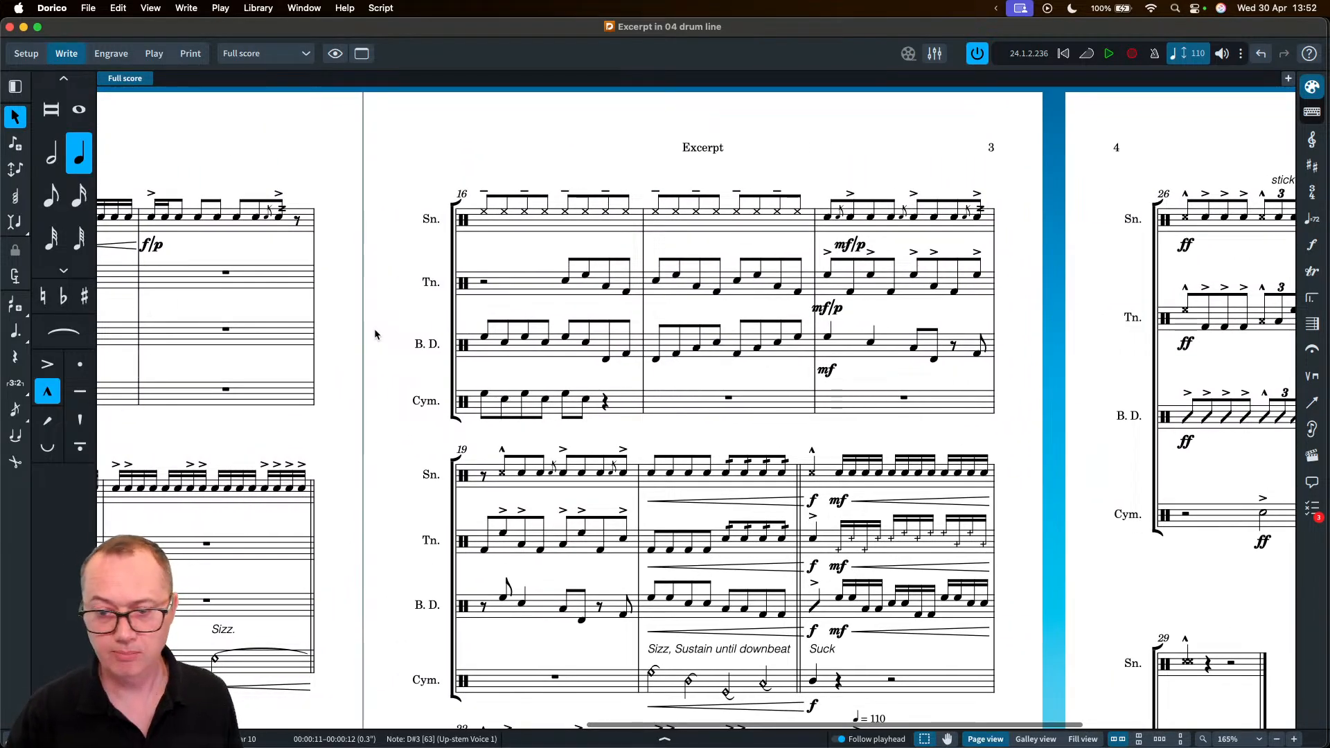
scroll(375, 335, "left", 9)
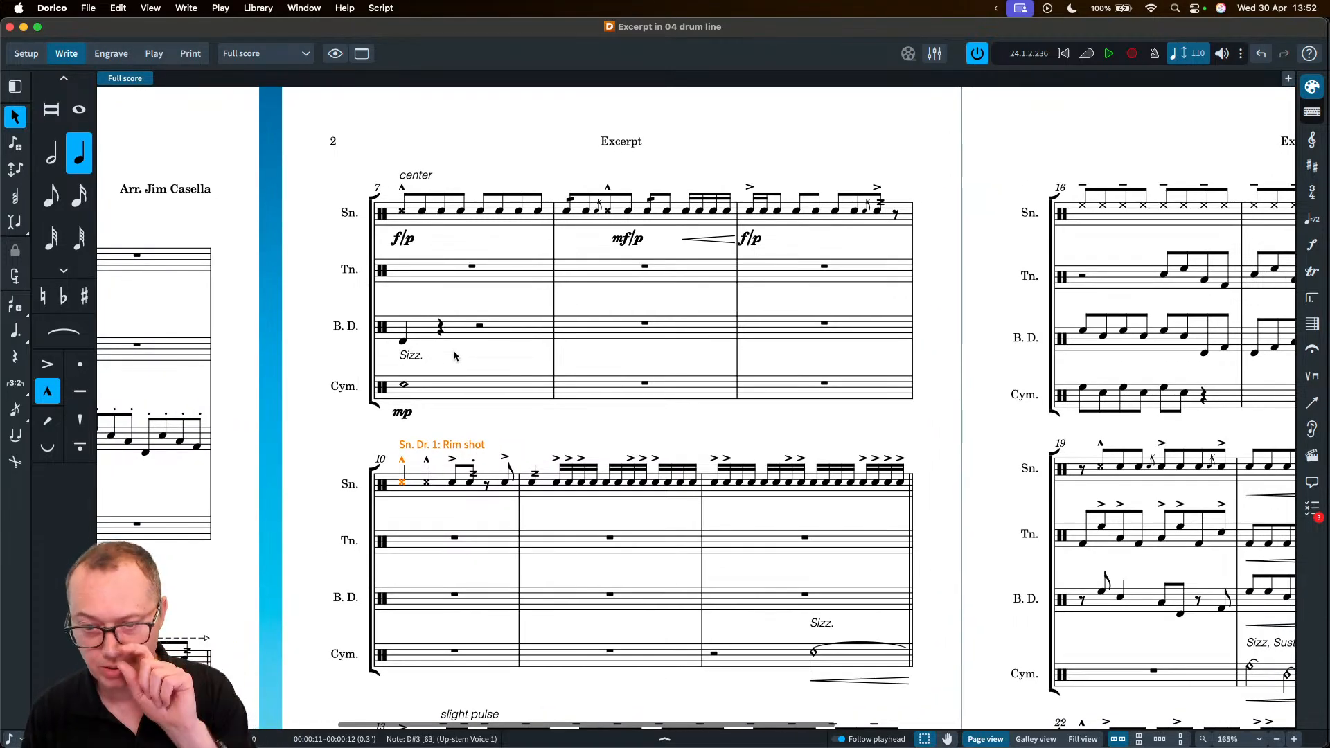
- Open the Play preferences to examine the default playback template, and close them without changes
left_click(54, 9)
left_click(66, 54)
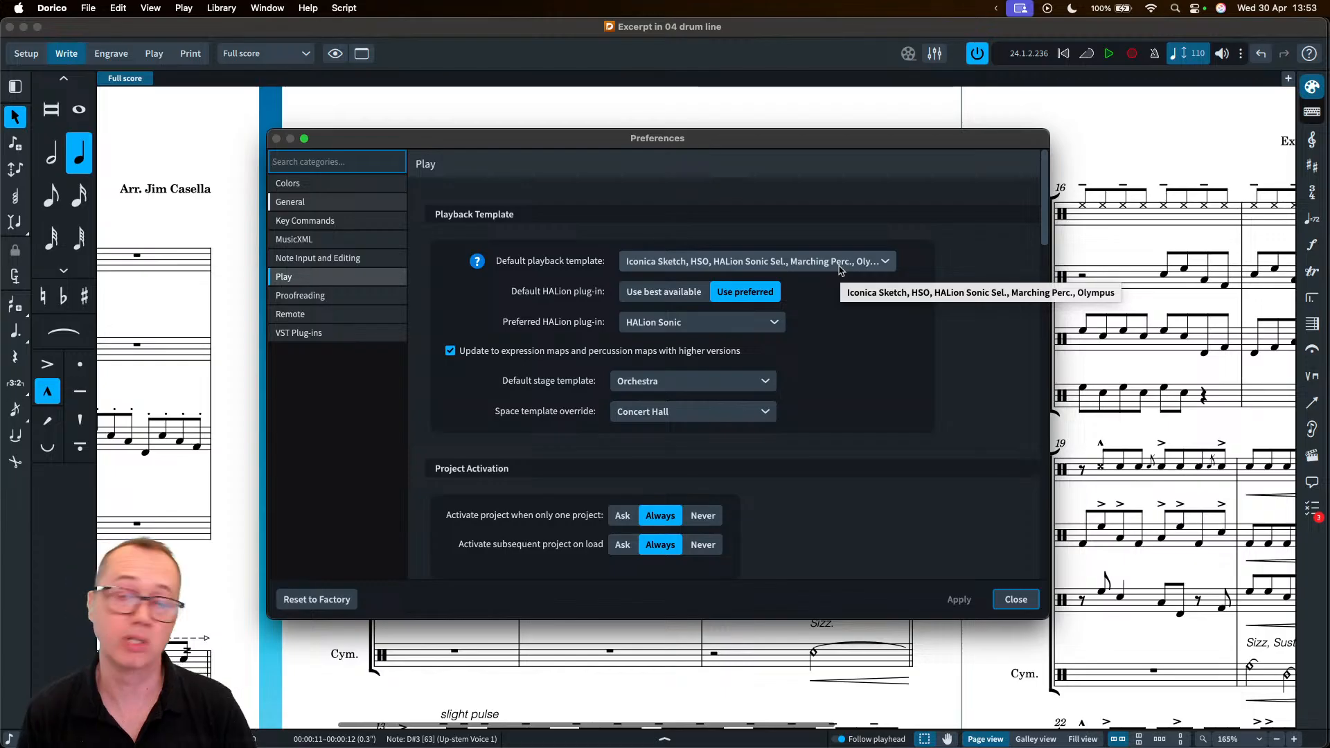
left_click(1011, 600)
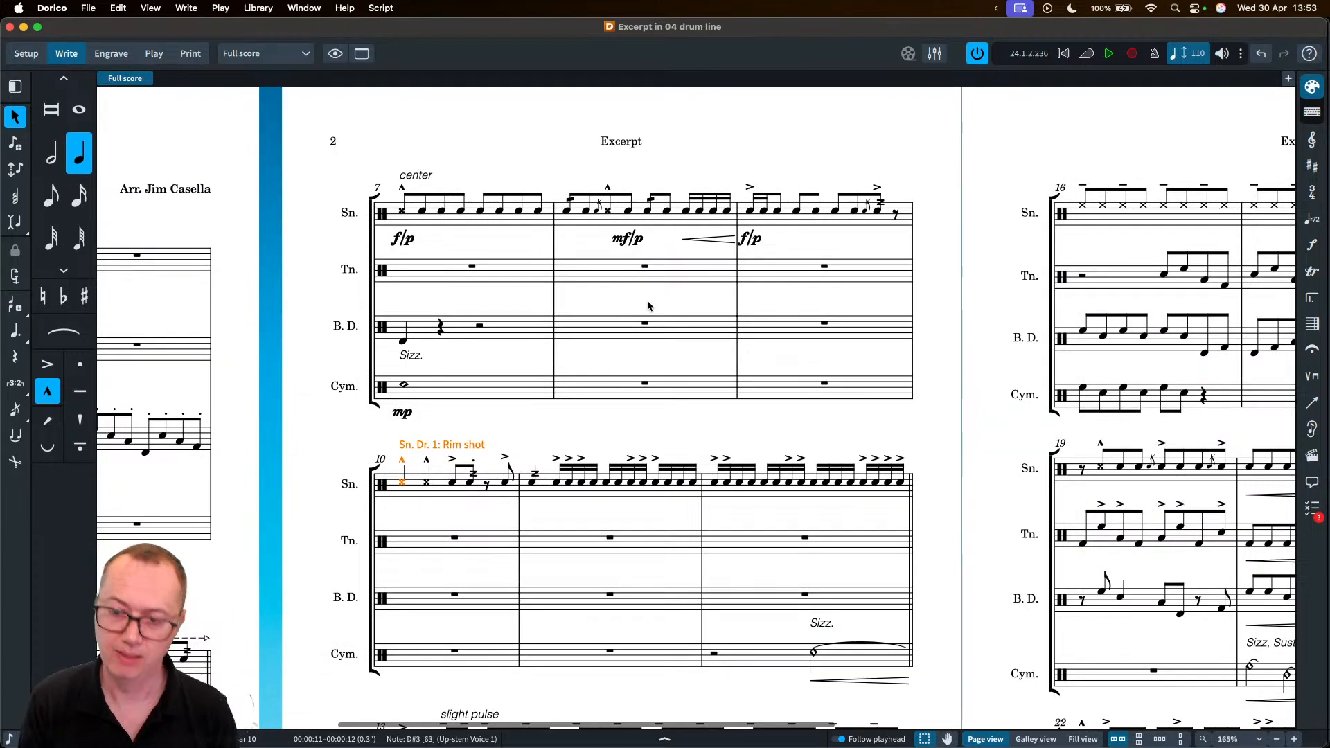
- Select the Snares music in bar 18, switch to galley view and extend the selection through bar 19
scroll(648, 307, "down", 5)
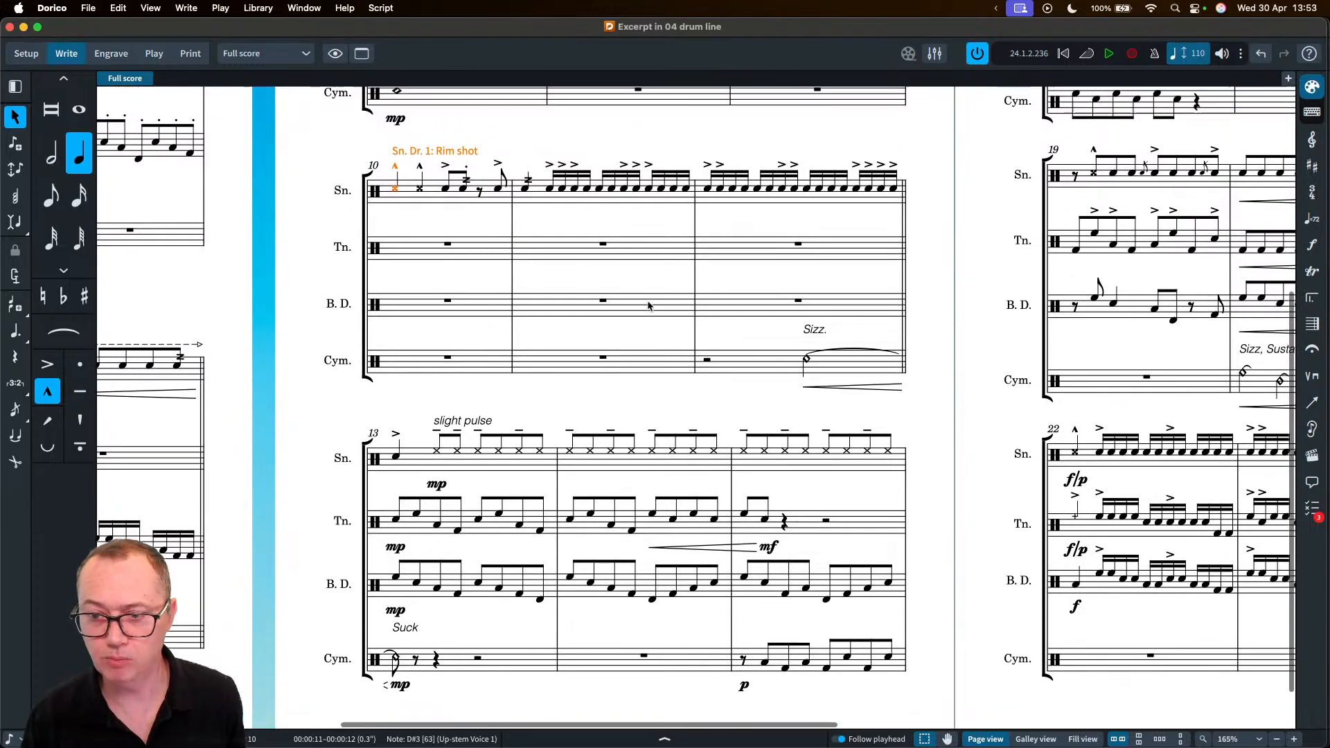
scroll(648, 306, "right", 10)
scroll(648, 306, "right", 1)
scroll(648, 307, "up", 4)
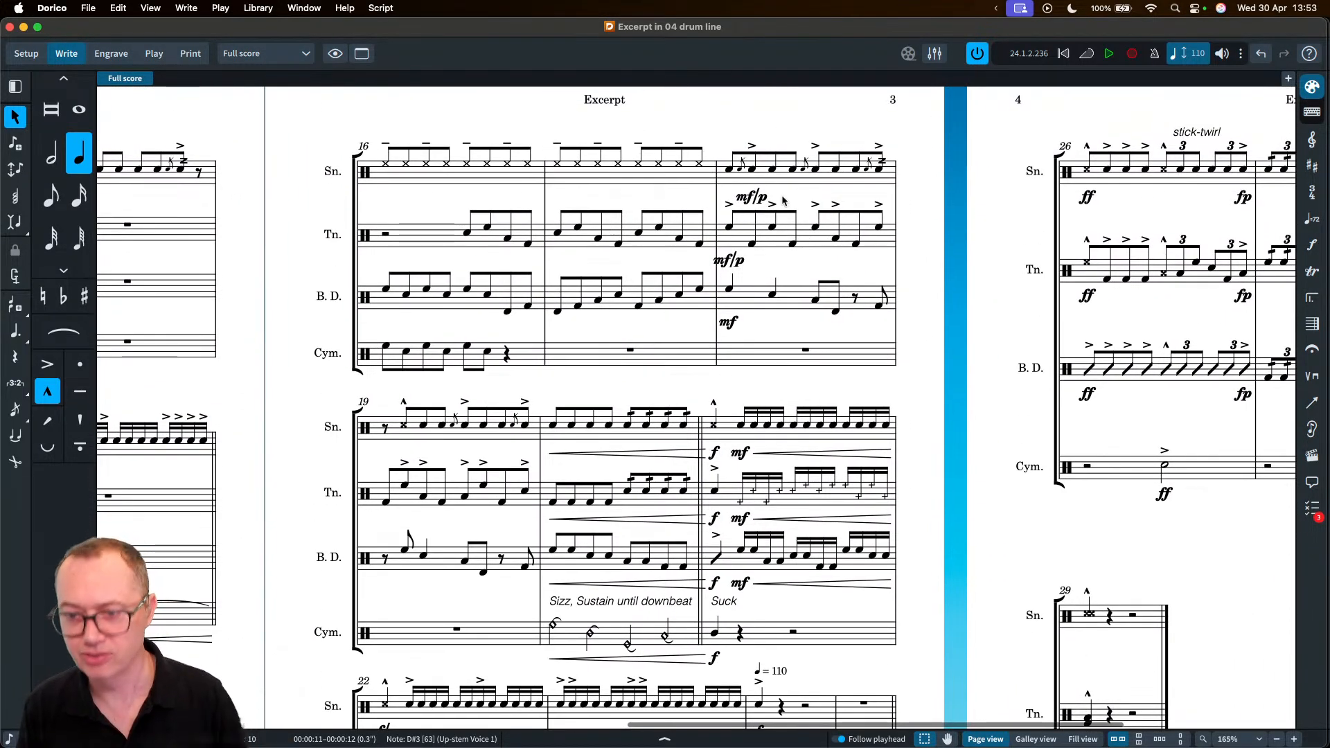
left_click(801, 178)
key("alt+super+2")
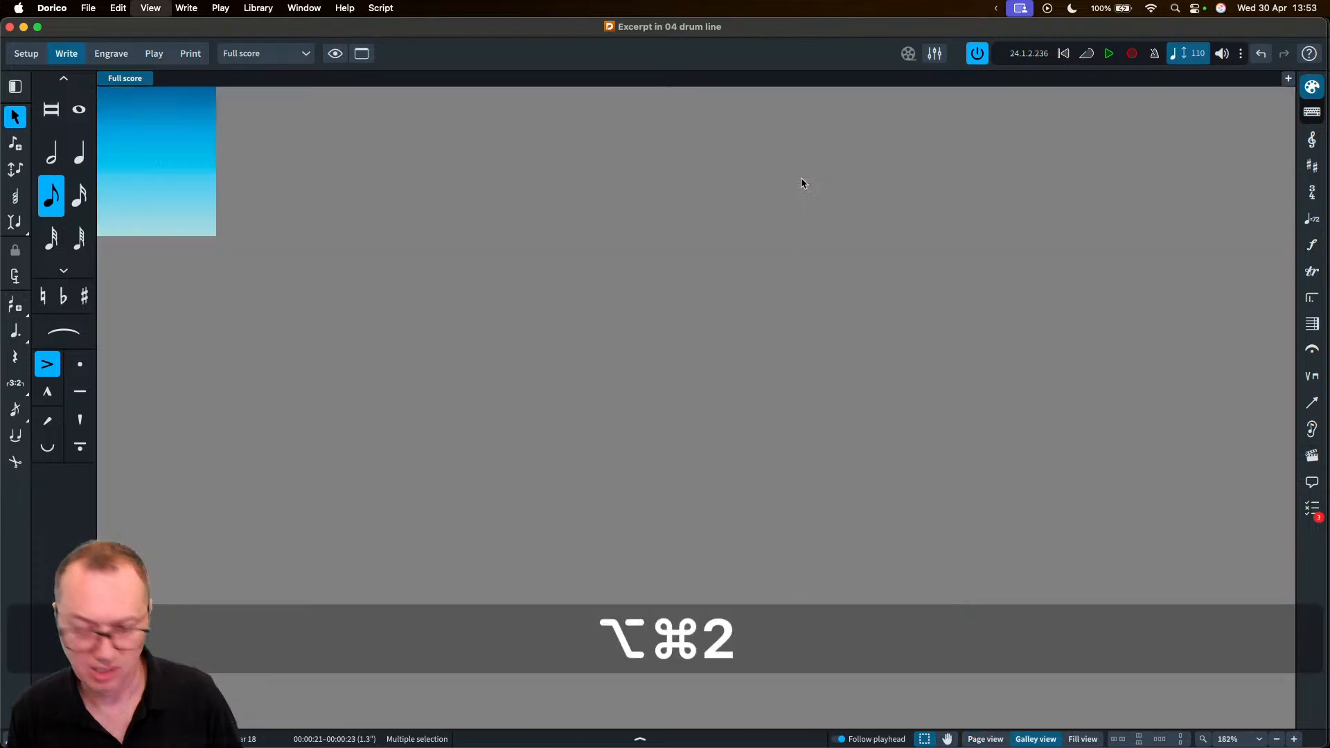
scroll(632, 274, "up", 3)
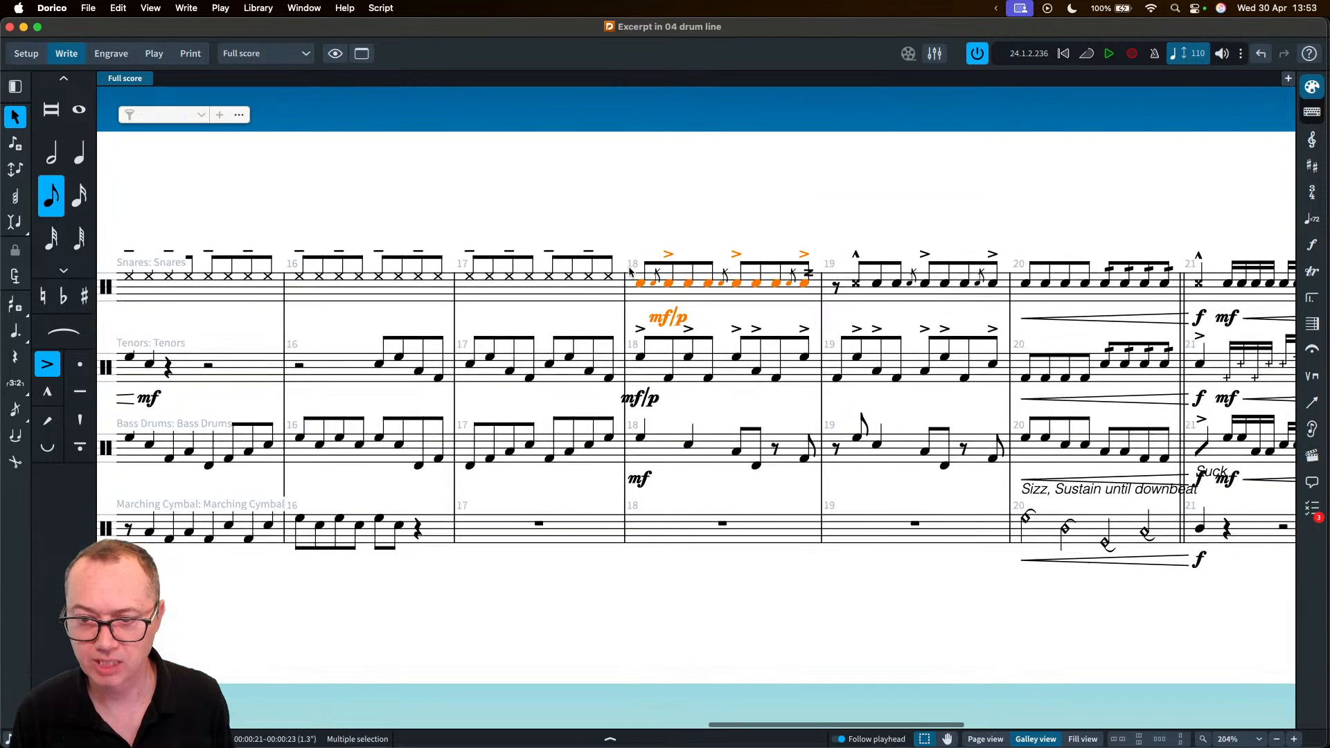
left_click(787, 296, "shift")
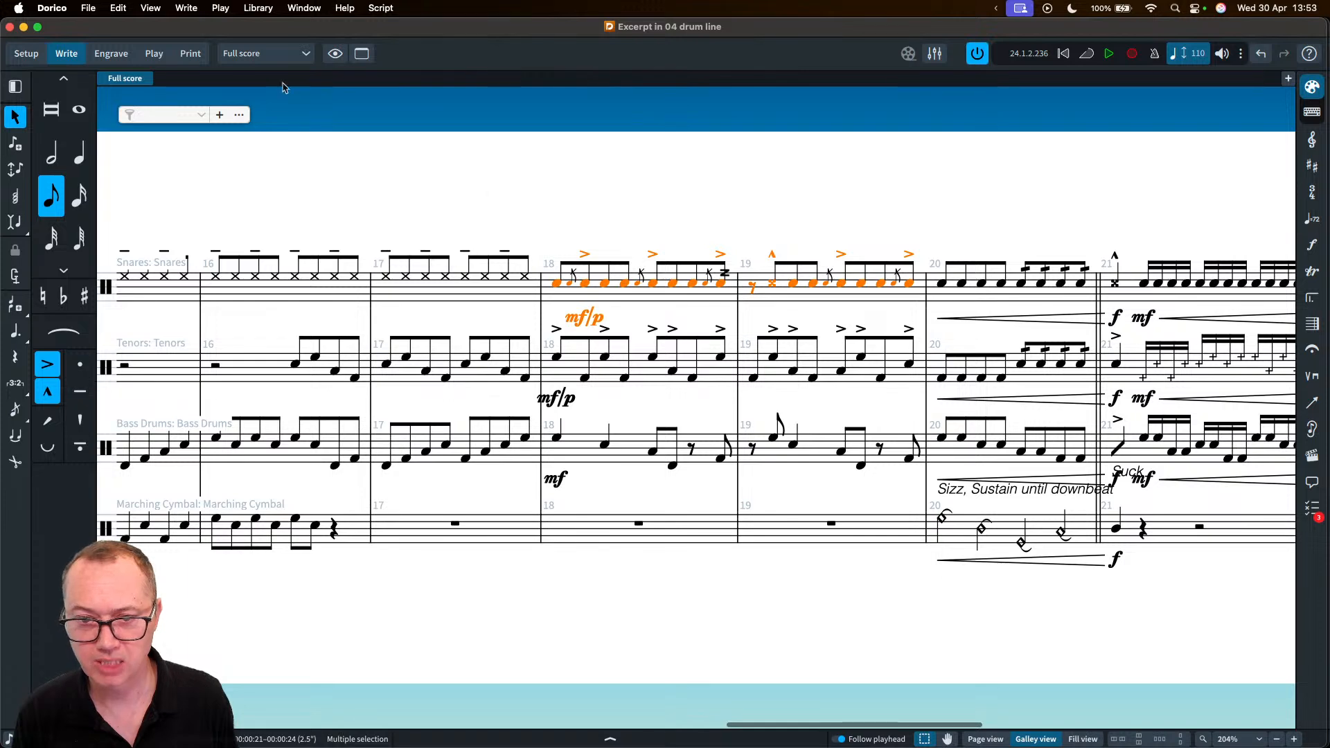
- Set the cycle locators from the selected bars 18–19 and clear the selection
left_click(220, 8)
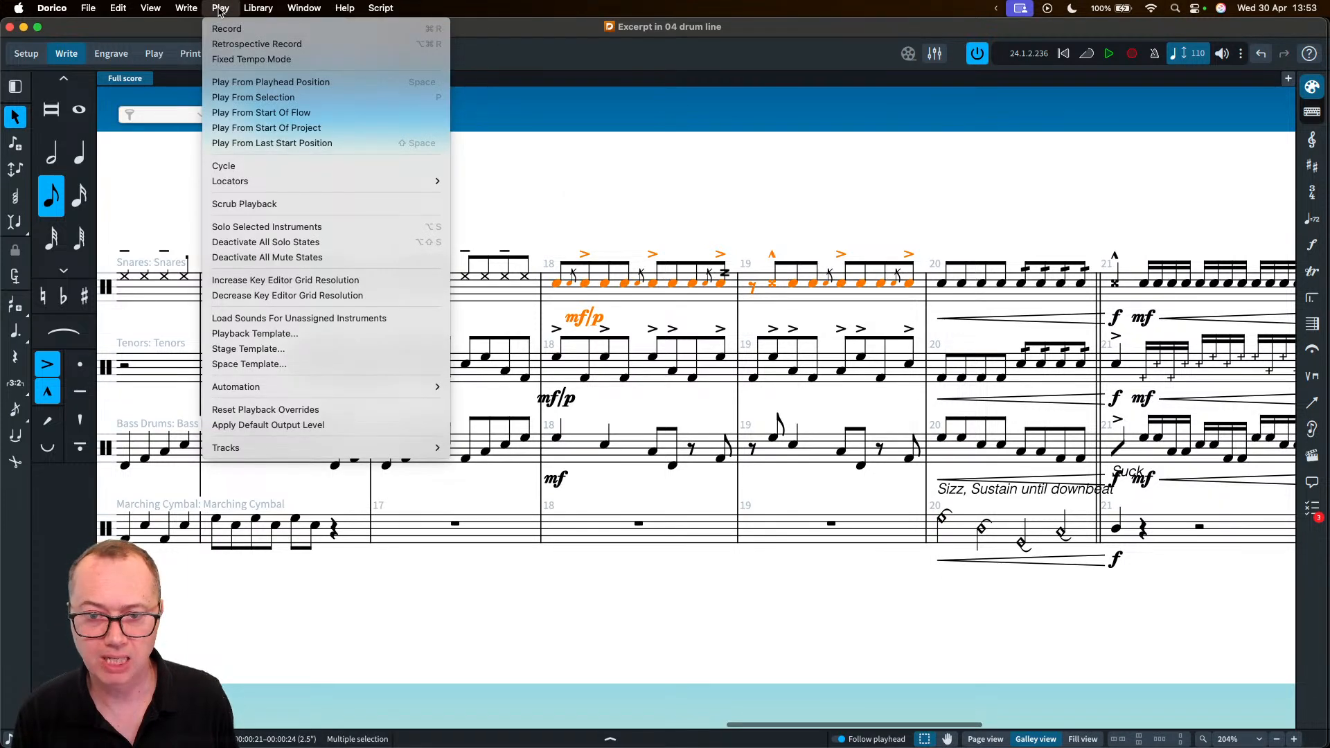
mouse_move(230, 180)
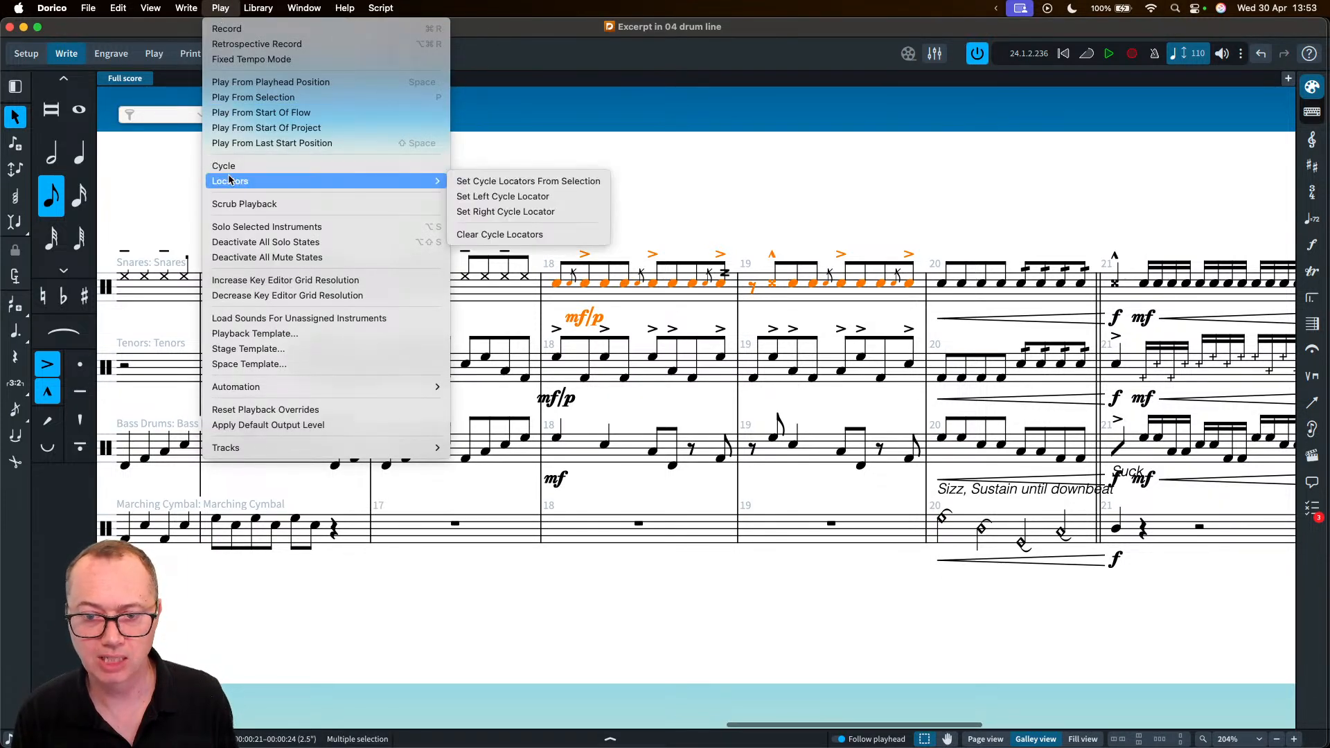
left_click(513, 182)
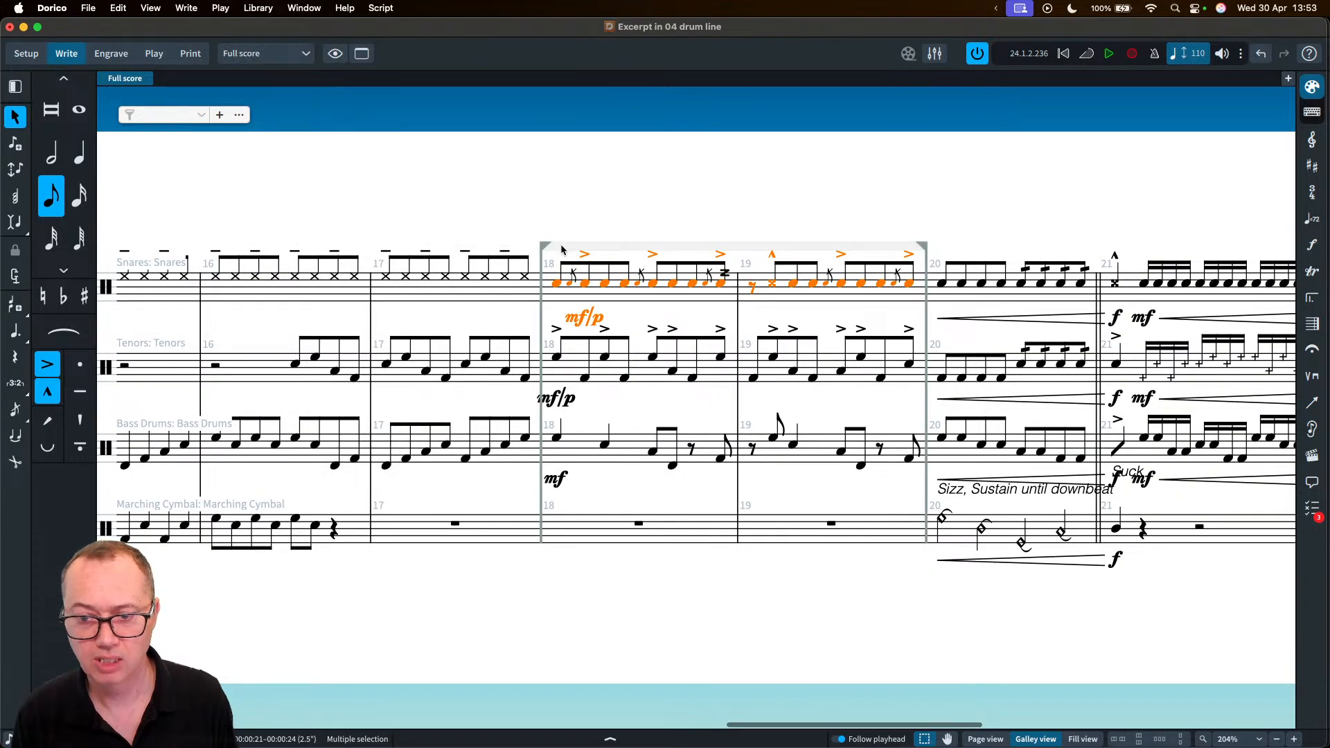
left_click(717, 186)
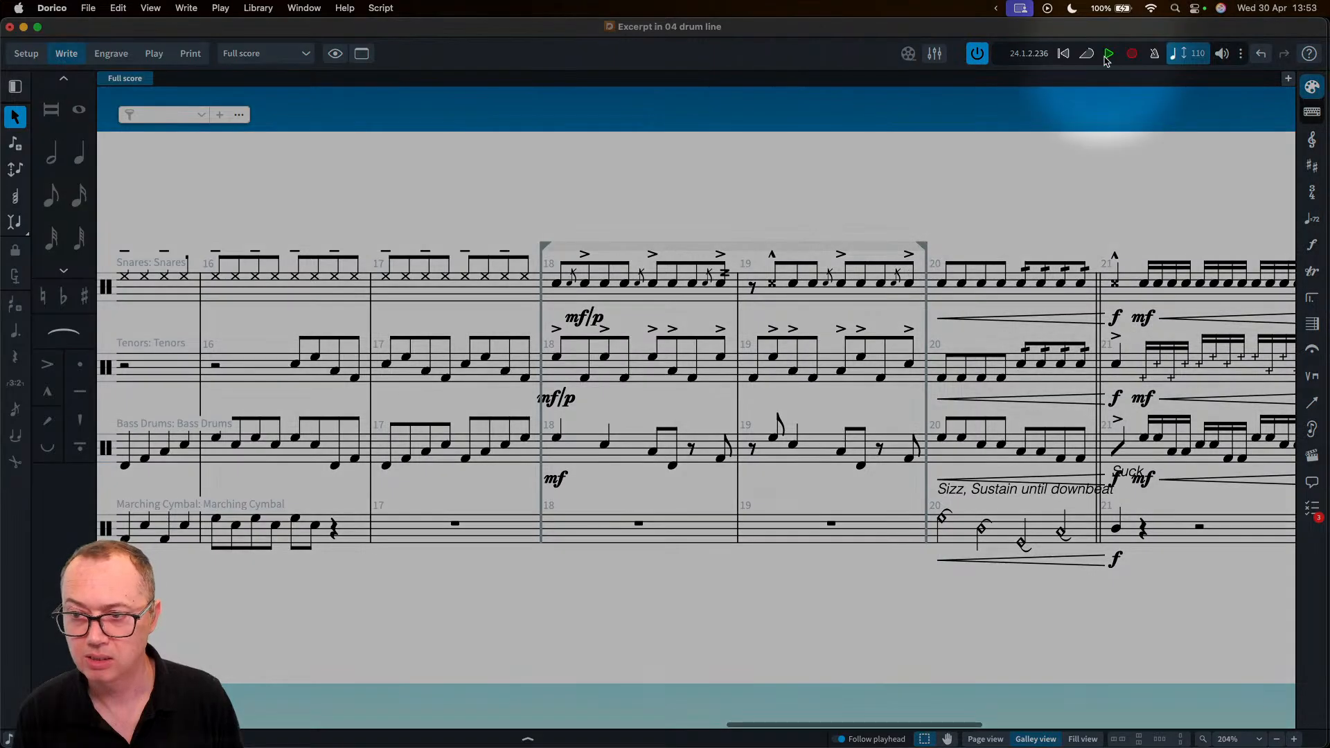
- Turn on cycle playback, select the first Snares note in bar 18, and play the looped bars 18–19 before stopping
left_click(1088, 56)
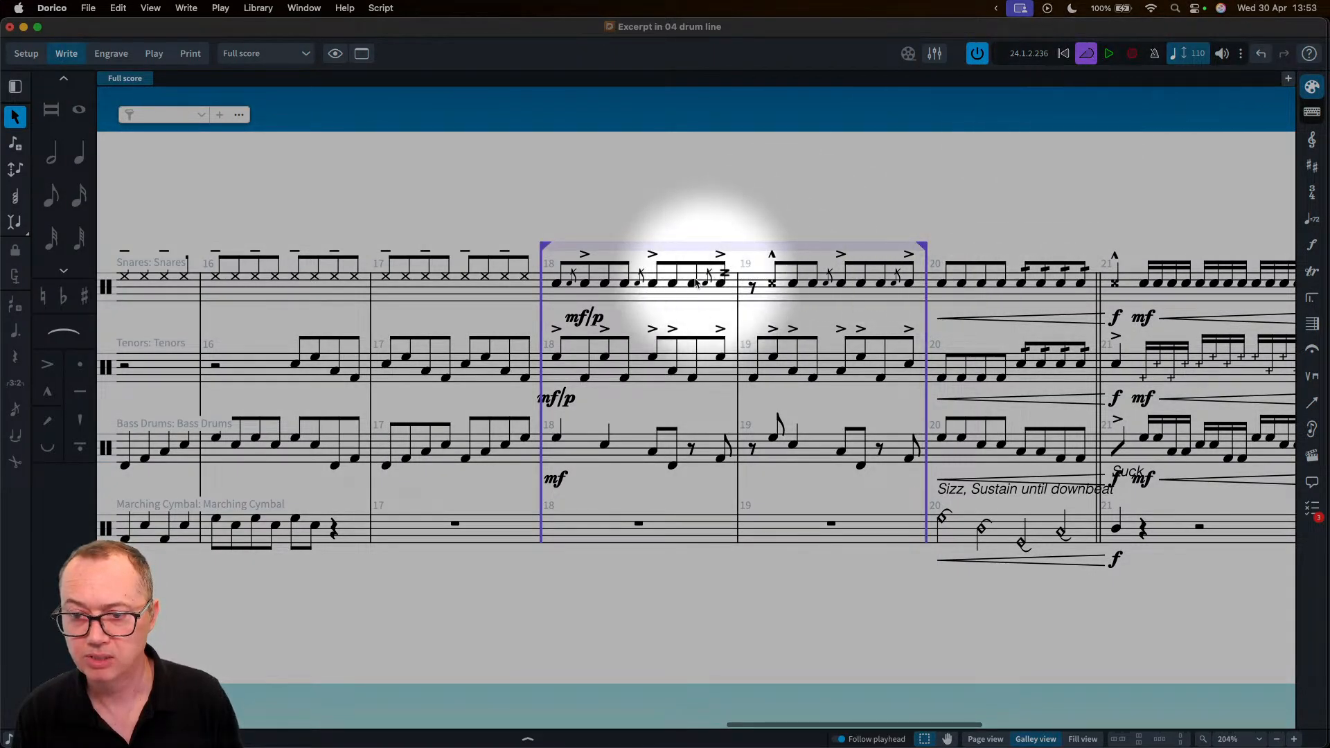
left_click(557, 284)
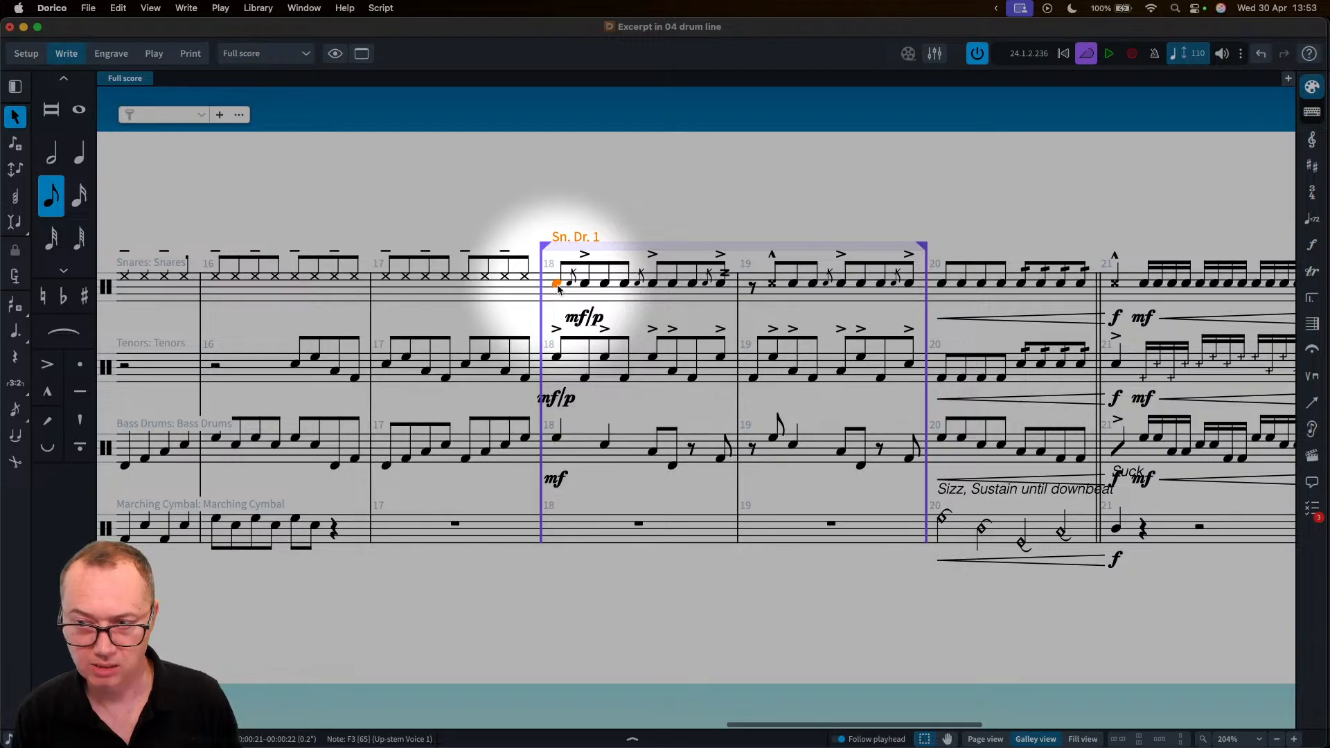
key("space")
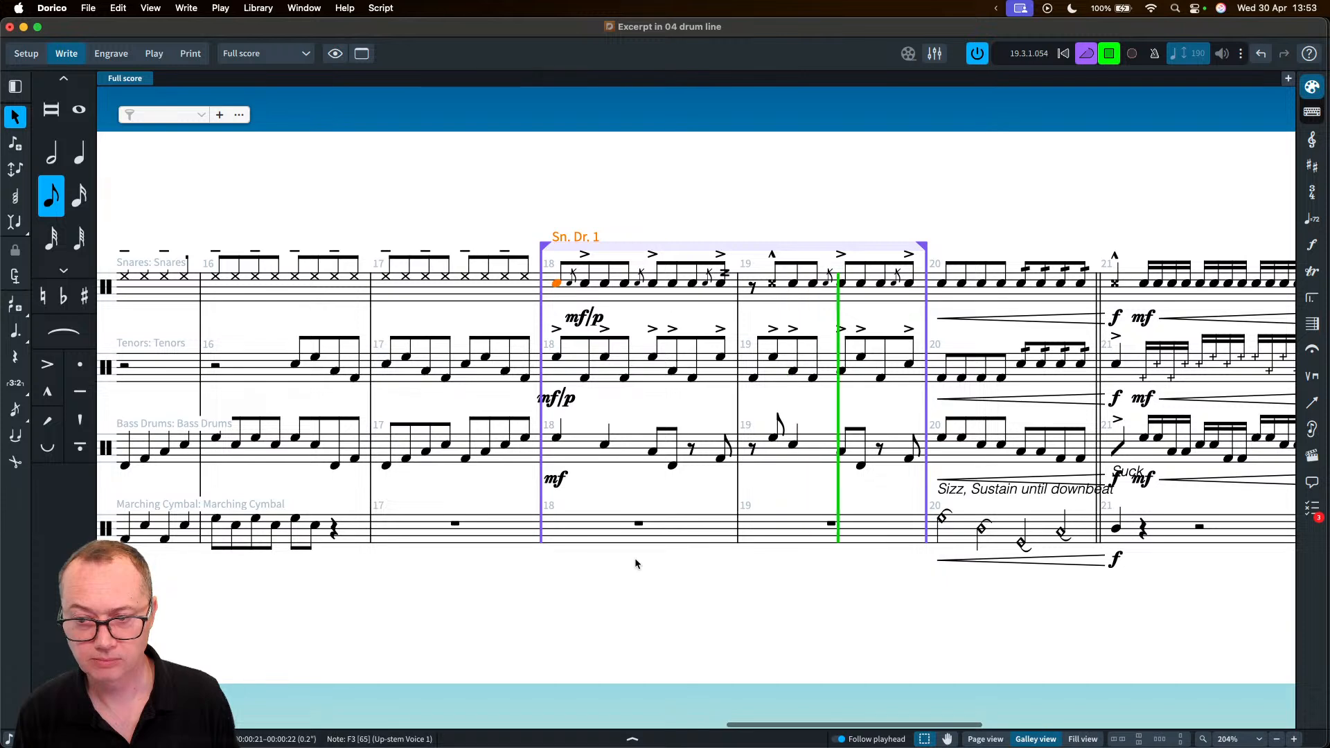
key("space")
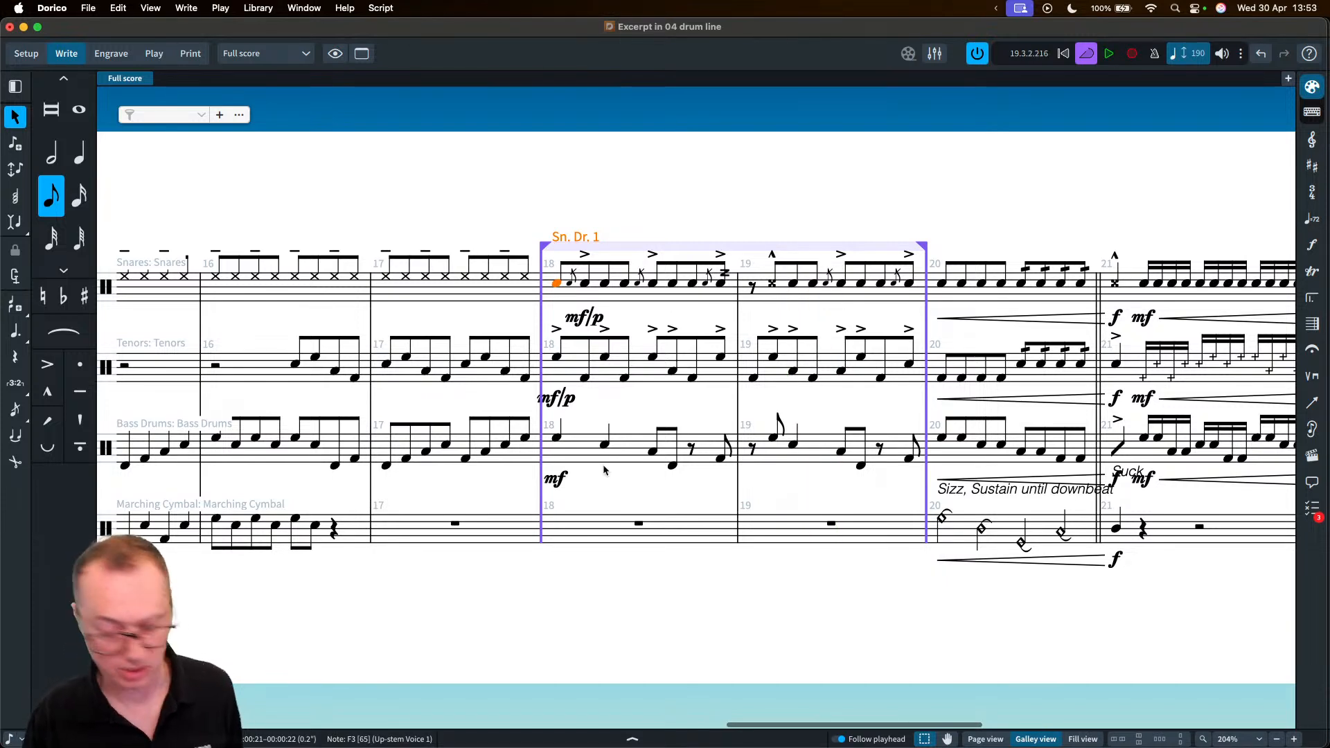
scroll(603, 466, "right", 1)
scroll(605, 478, "left", 1)
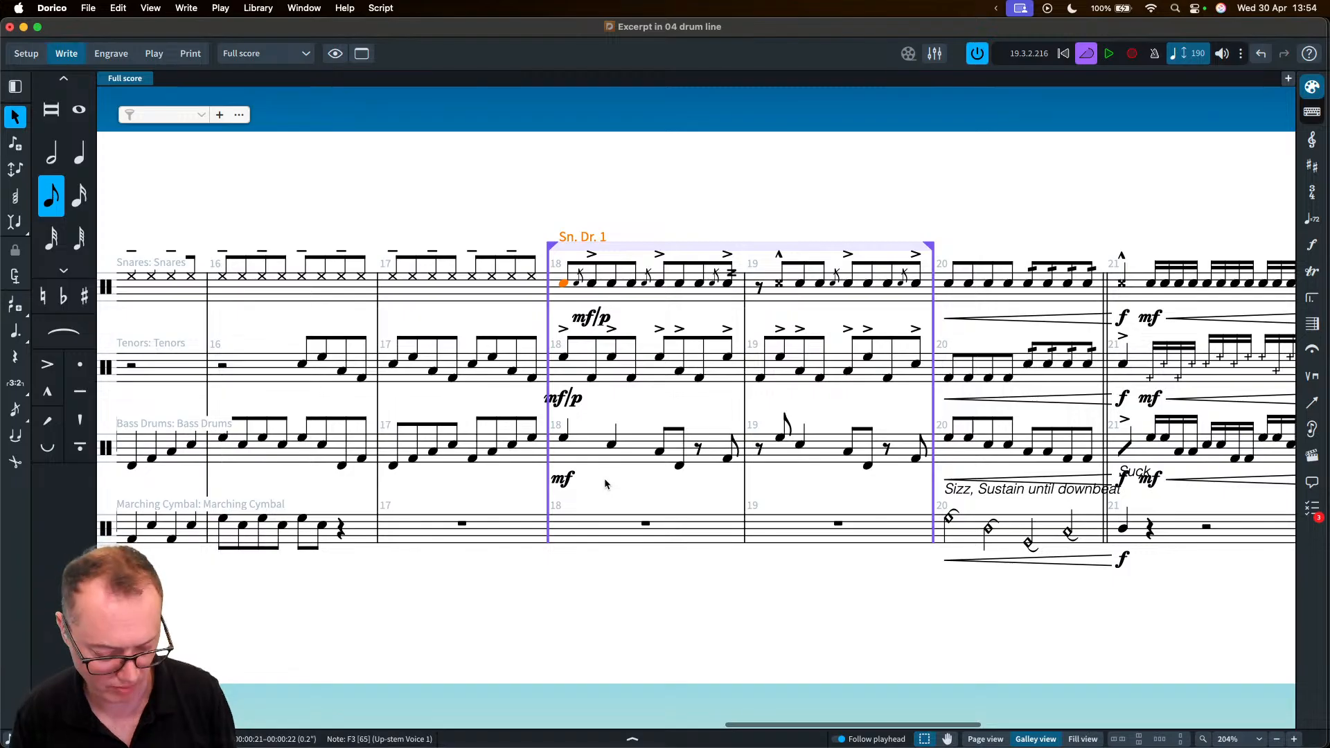
- Start the looped playback and delete the Bass Drums music in bars 18–19 while it plays
key("space")
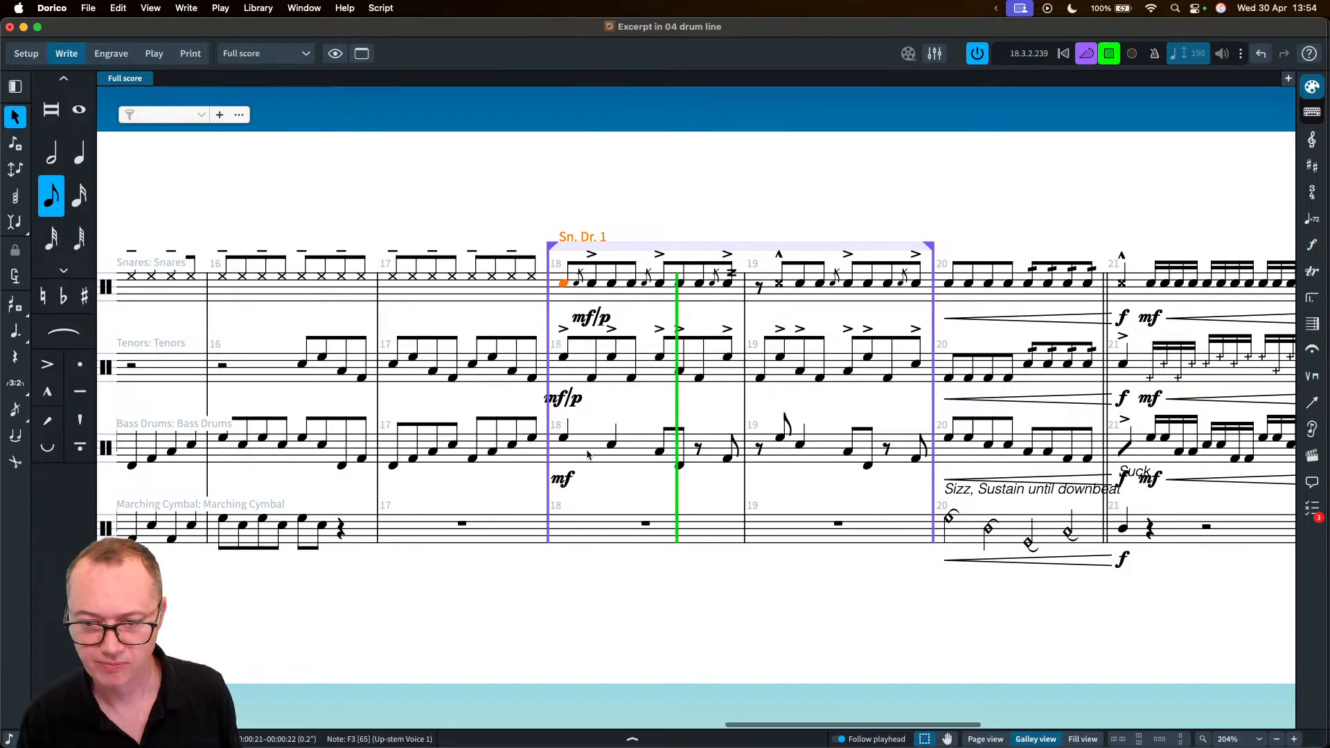
left_click(588, 454)
left_click(819, 455, "shift")
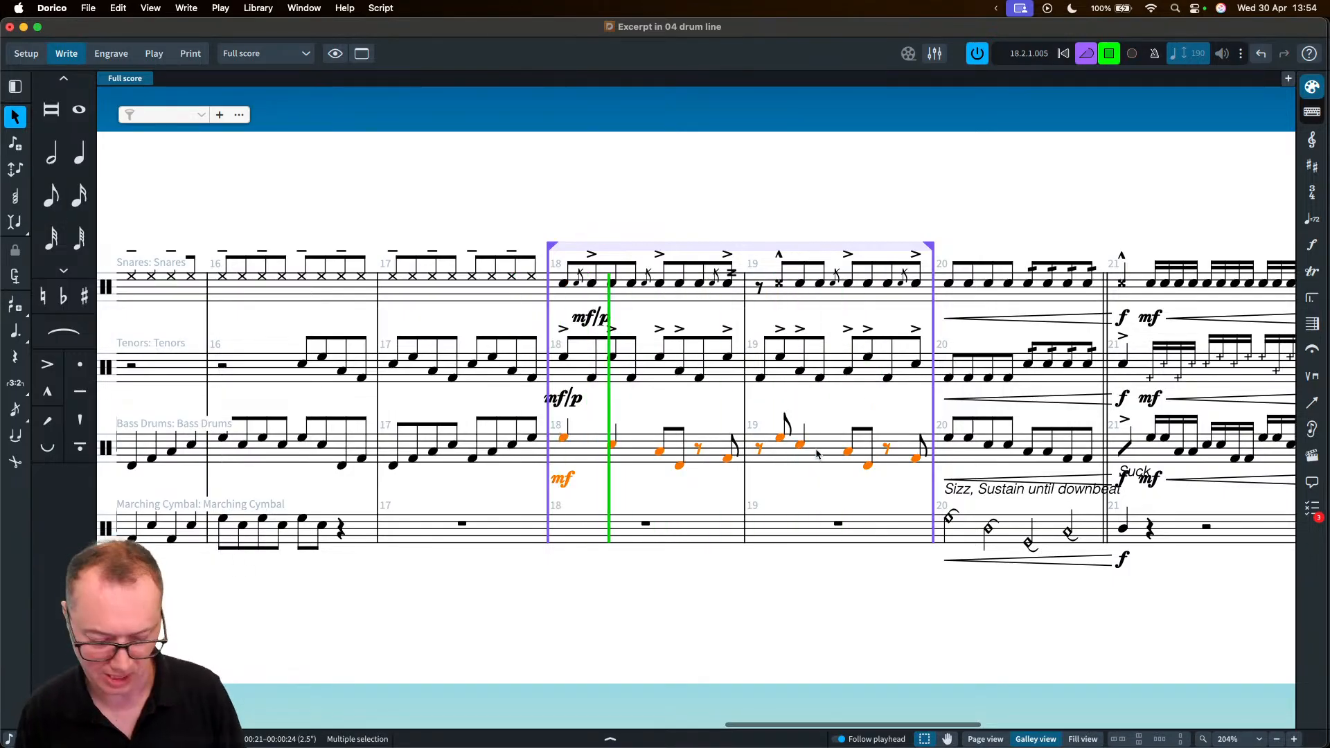
key("Delete")
- Repeat the Bass Drums music of bar 17 into bar 18 and add an mf dynamic on its first note
left_click(470, 459)
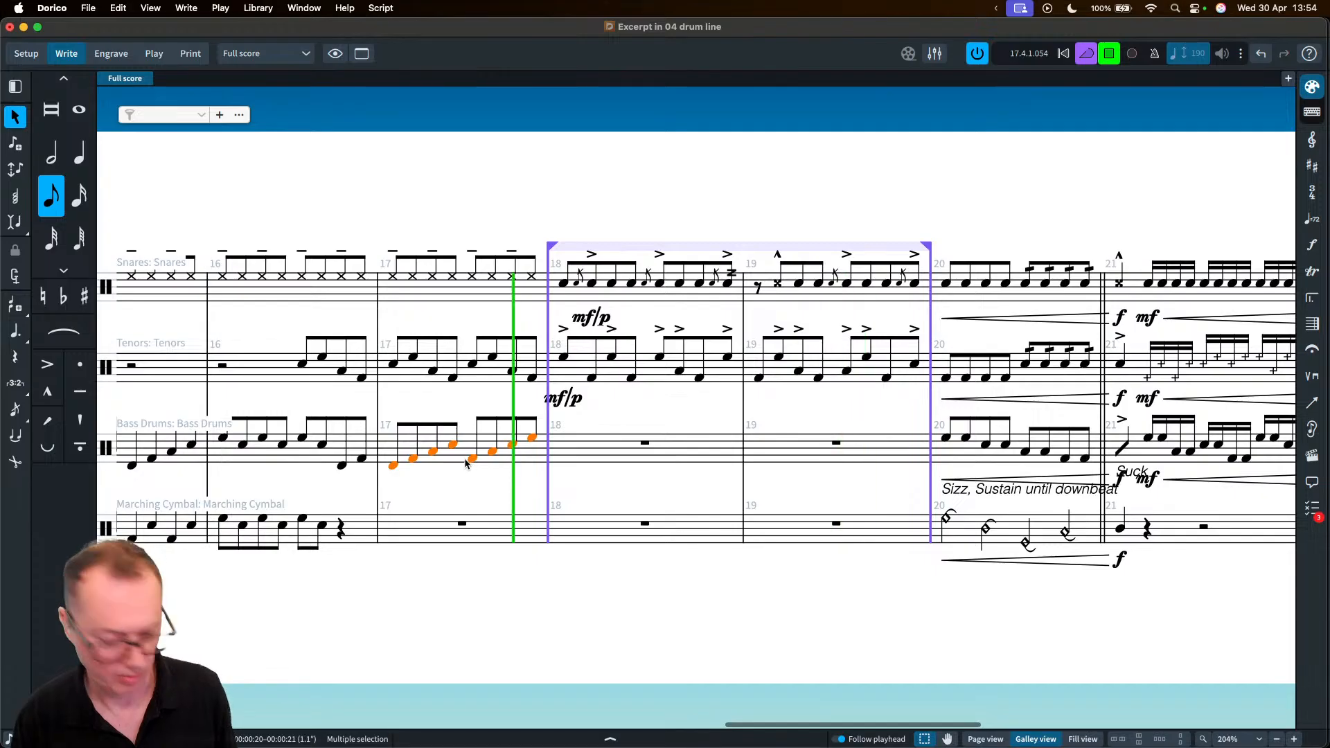
key("r")
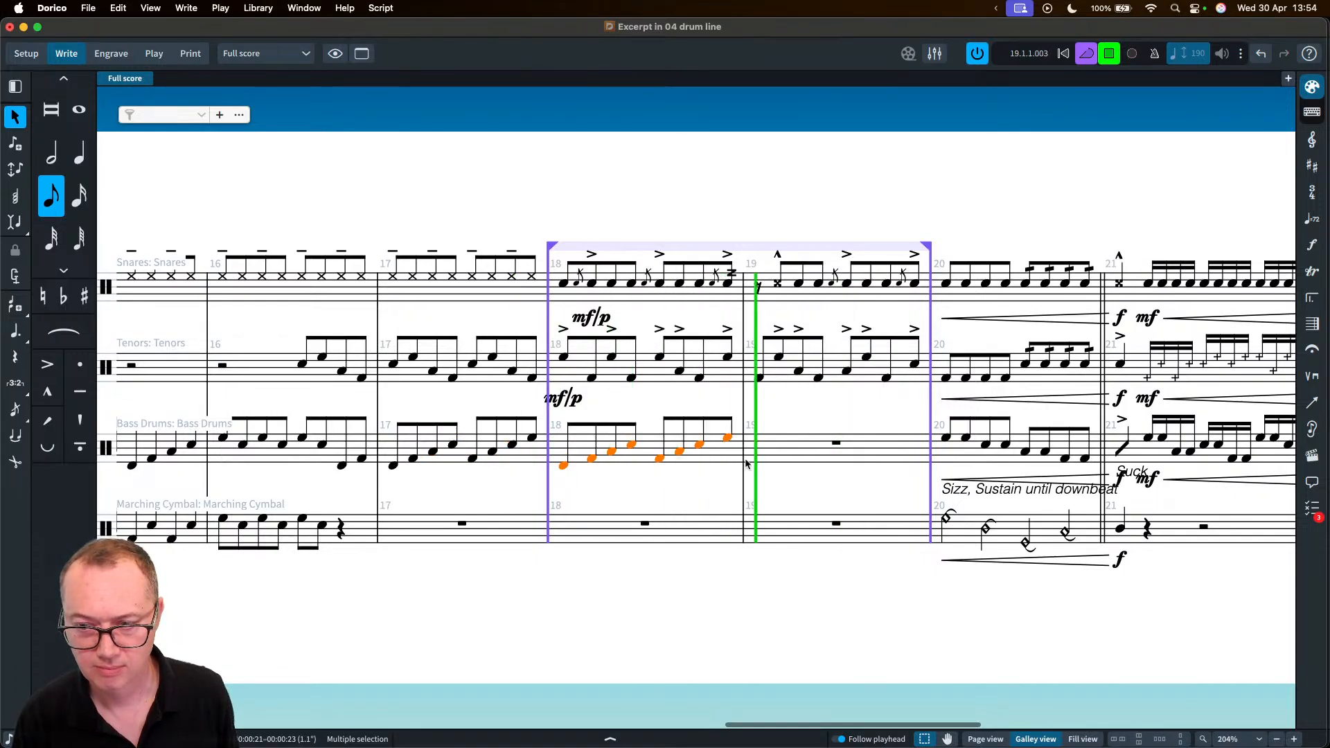
left_click(564, 466)
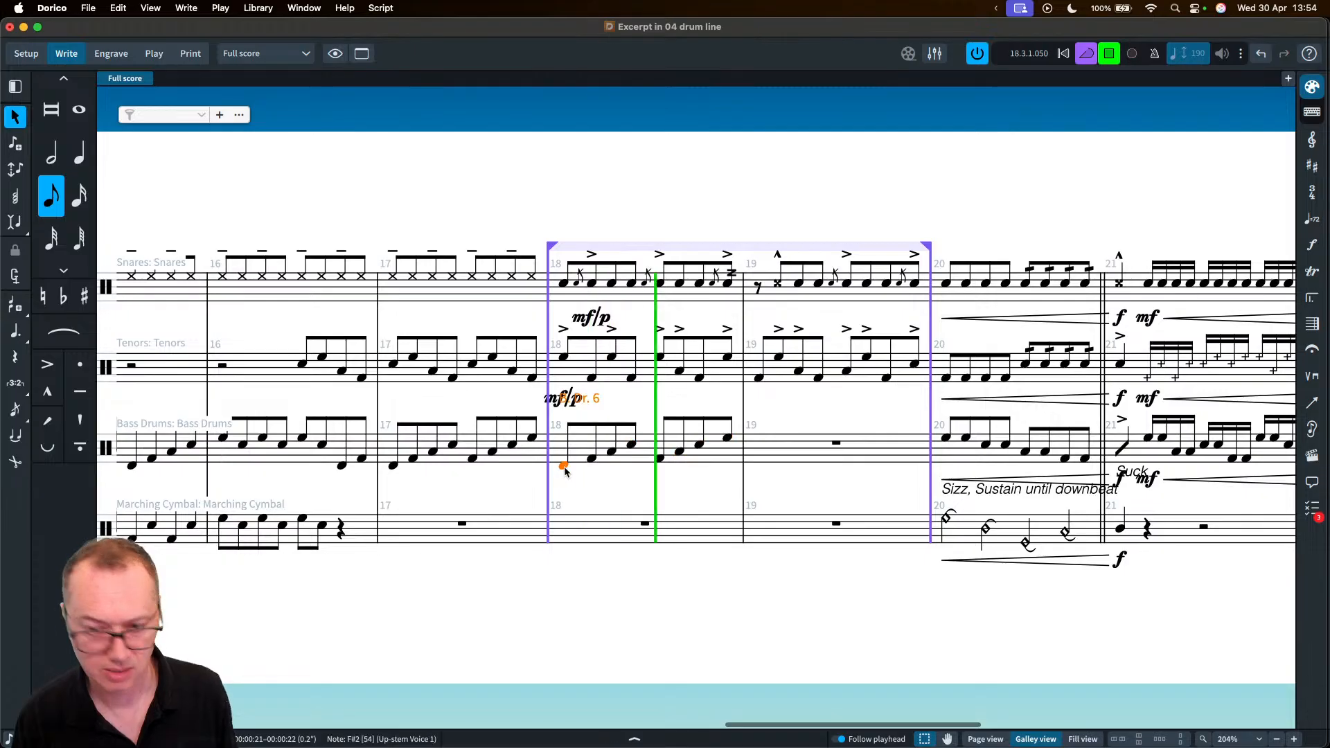
key("shift+d")
type("mf")
key("Return")
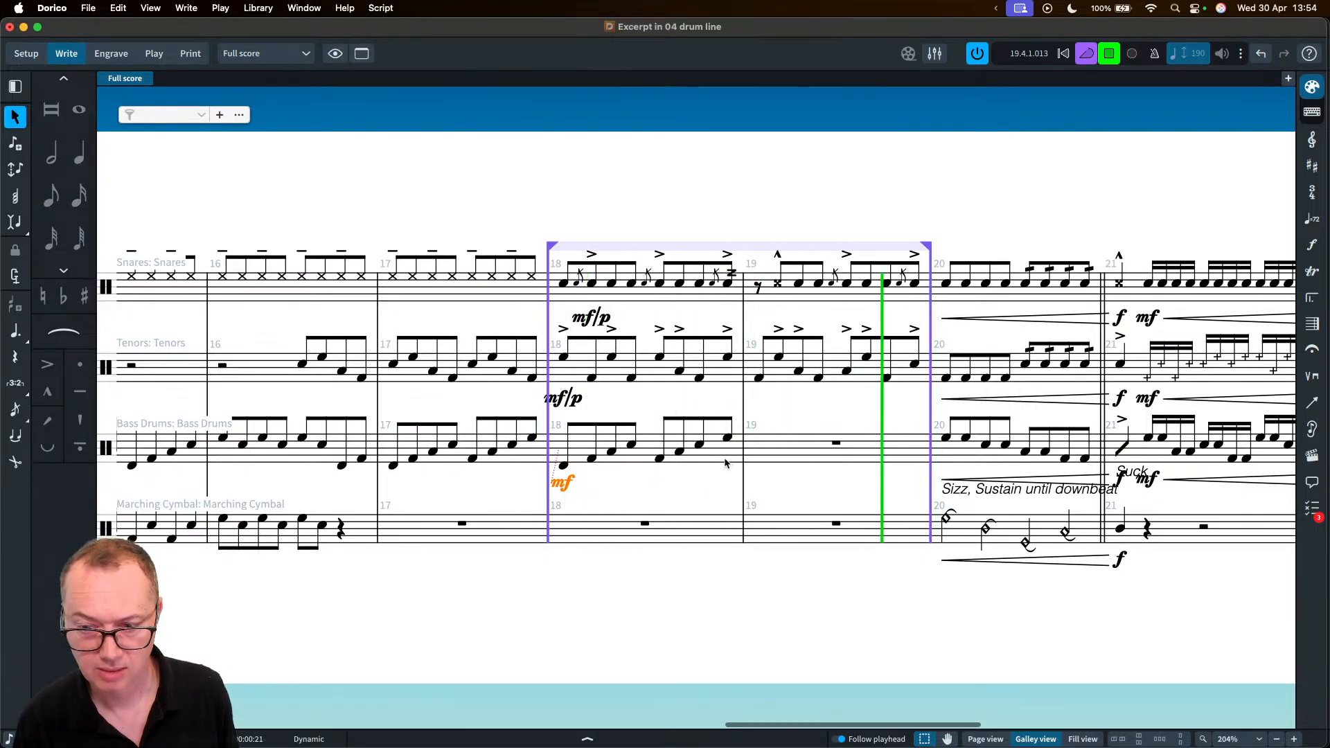
- Repeat the second beamed group of Bass Drums bar 18 into bar 19 and move its first note up to the drum above B. Dr. 3
left_click(676, 420)
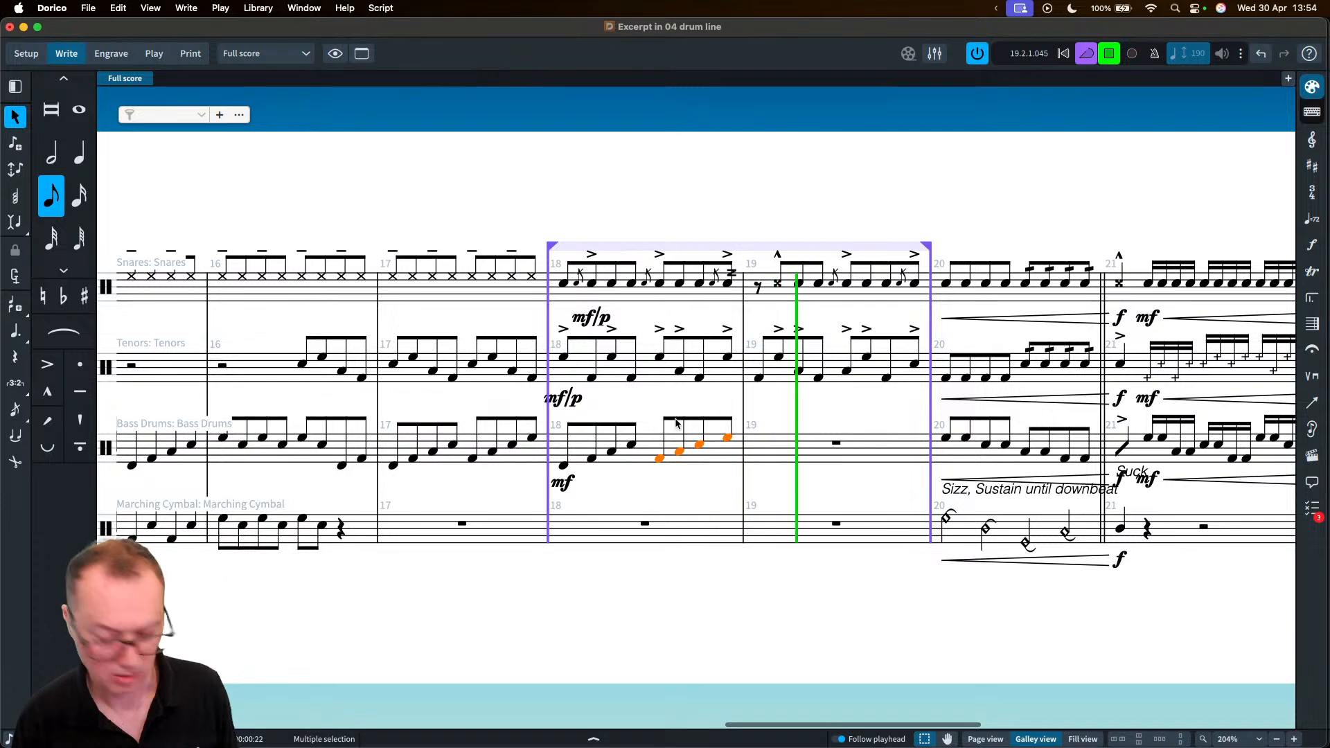
key("r")
left_click(758, 458)
key("alt+super+Up")
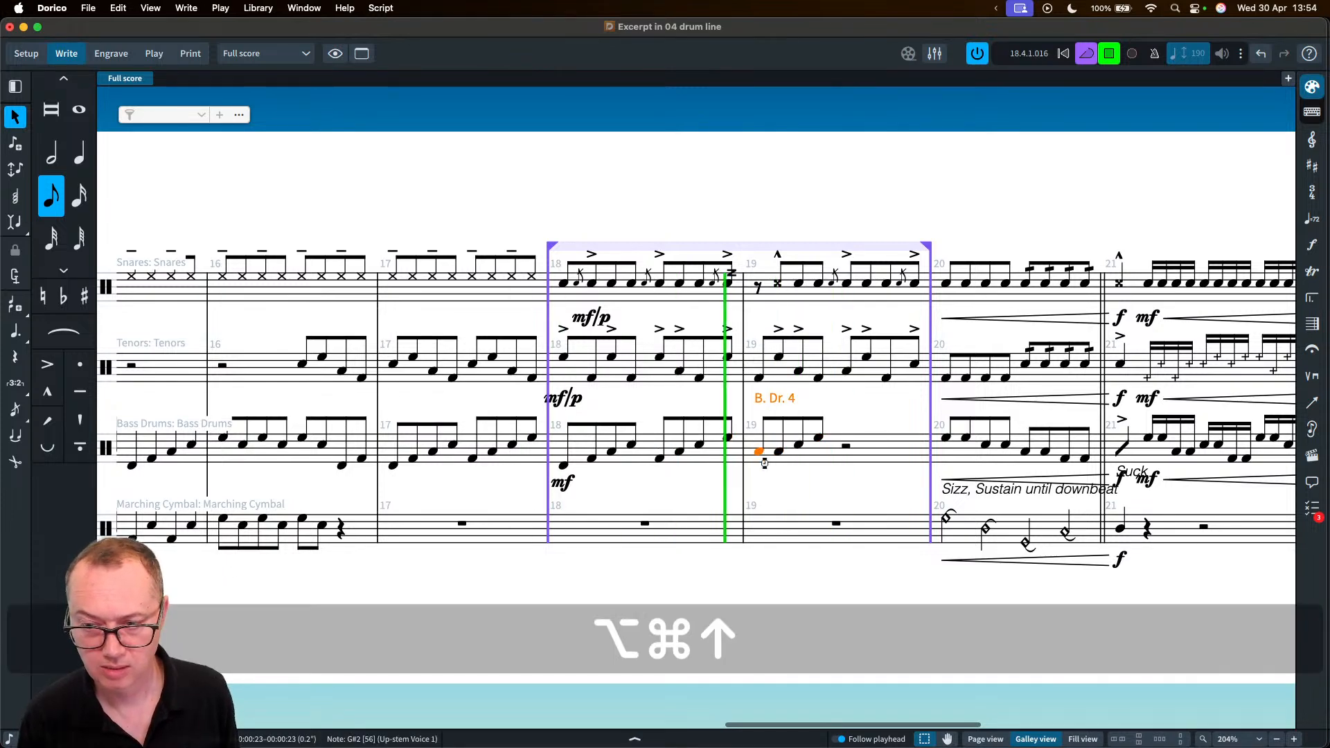
key("alt+Up")
key("alt+Up")
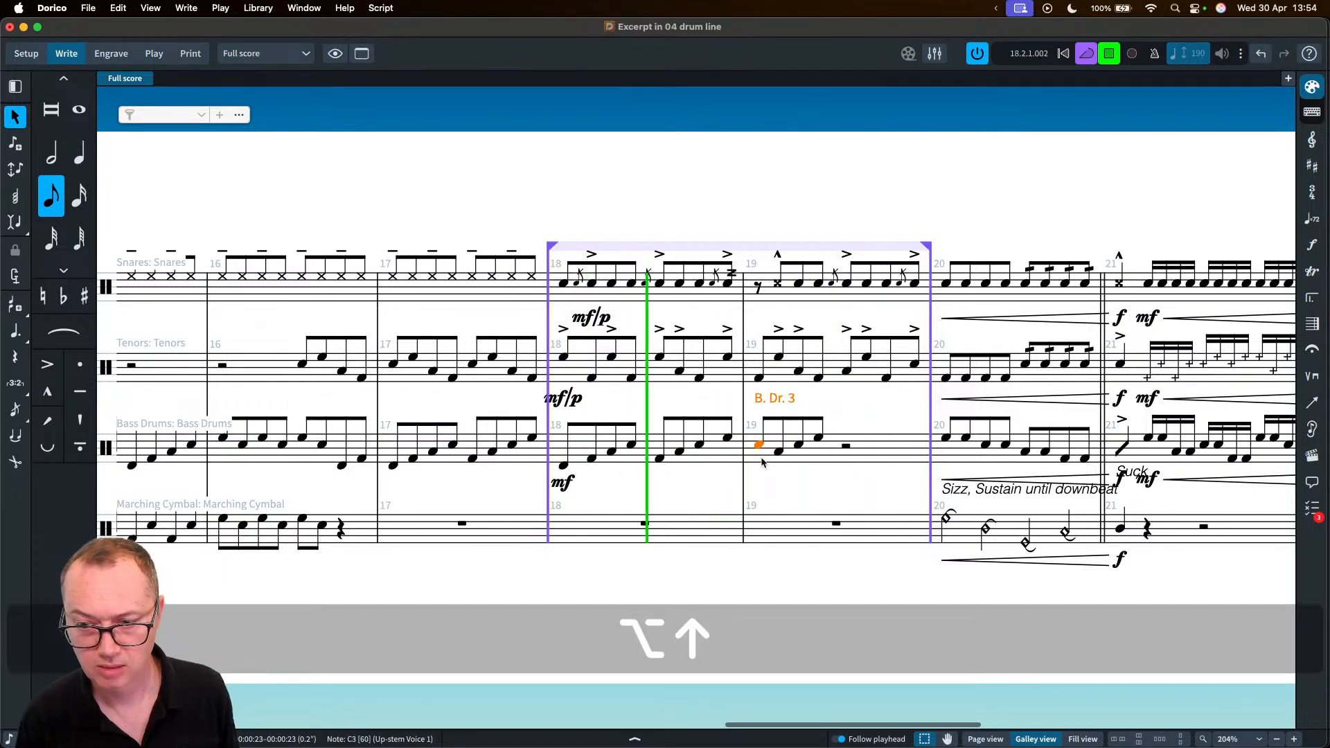
- Move the second, third and fourth Bass Drums notes of bar 19 to B. Dr. 3, B. Dr. 4 and B. Dr. 5 as a descending run
left_click(765, 463)
key("alt+Up")
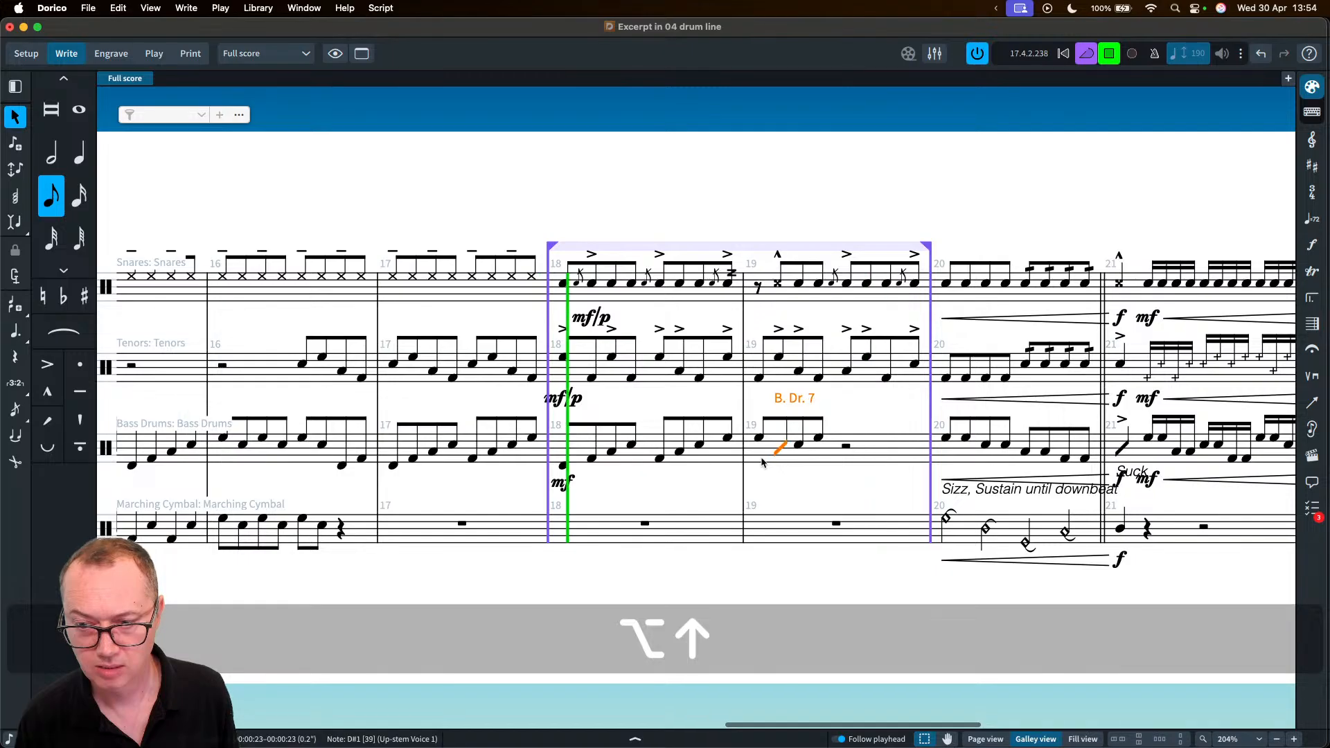
key("Right")
key("alt+Down")
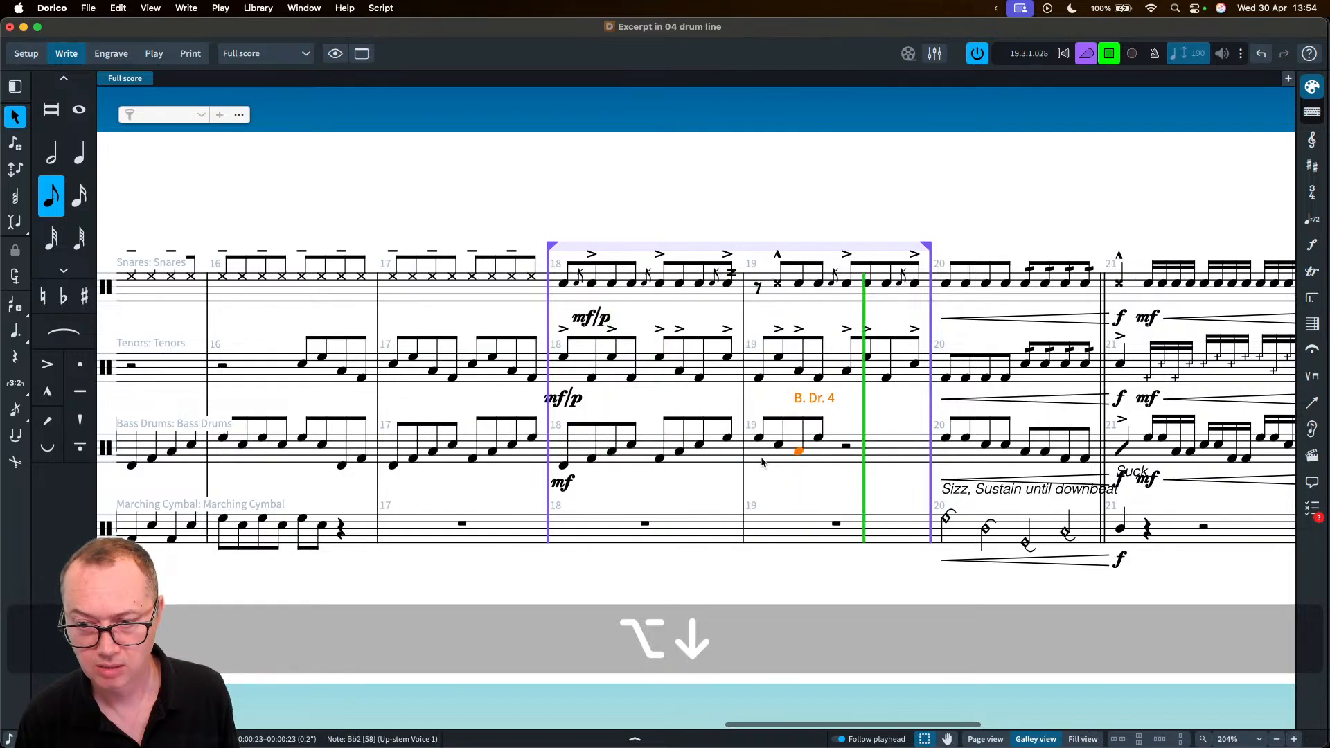
key("Right")
key("alt+Down")
key("alt+Down")
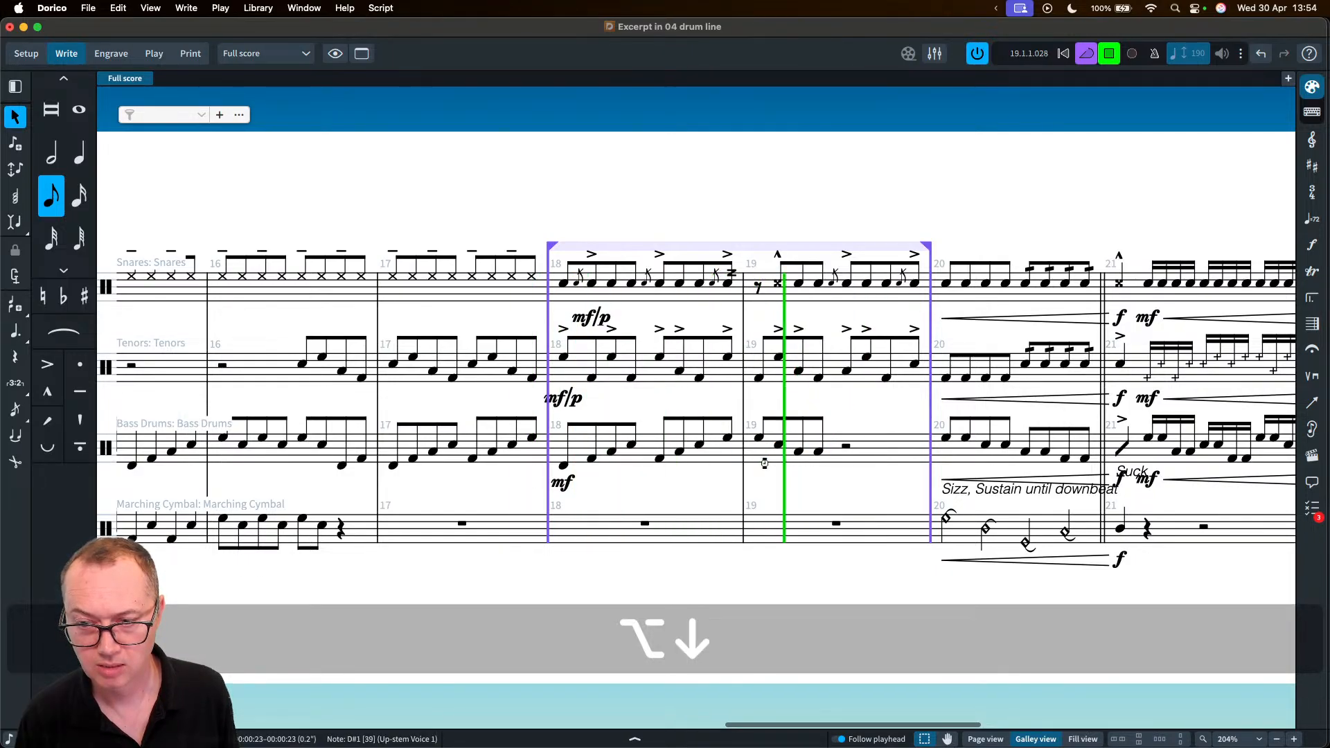
key("alt+Down")
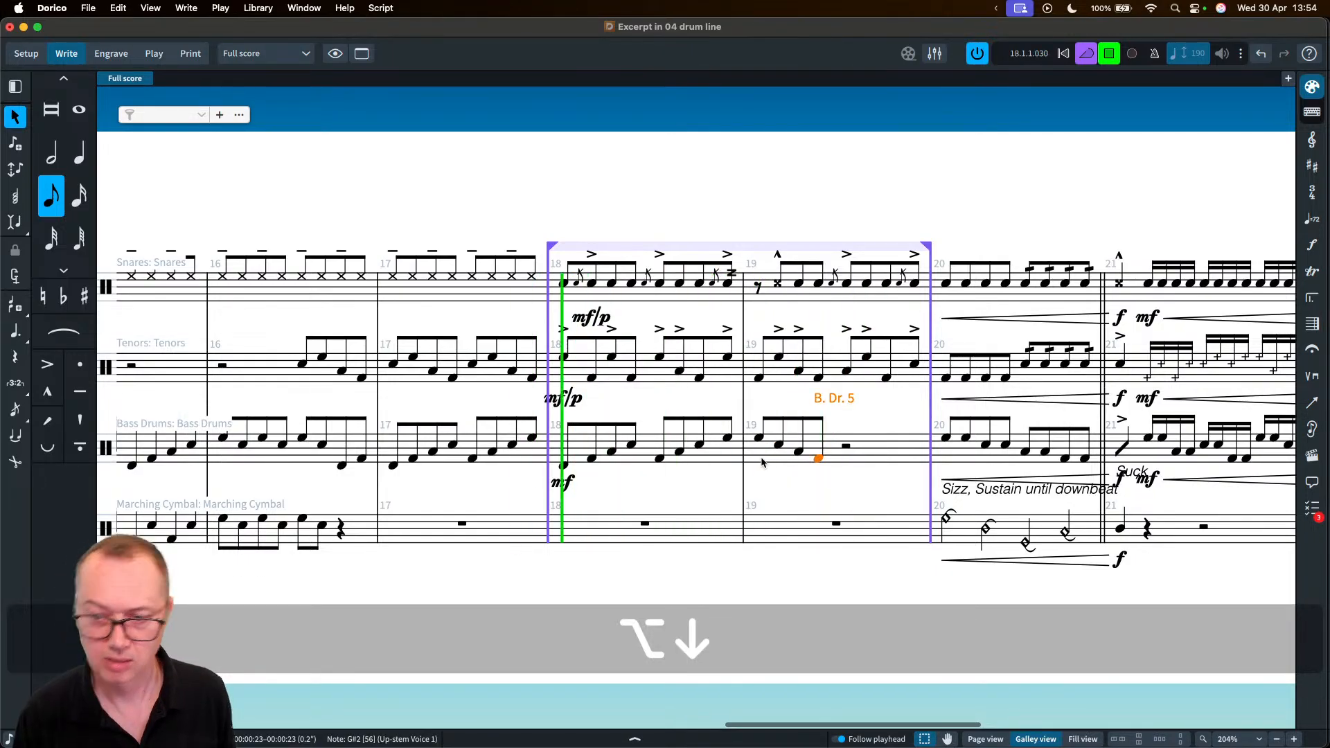
- Enter a Cym. 3 quarter note on beat 2 of Marching Cymbal bar 18 and cycle its playing techniques through Sizzle back to the ordinary one
double_click(645, 519)
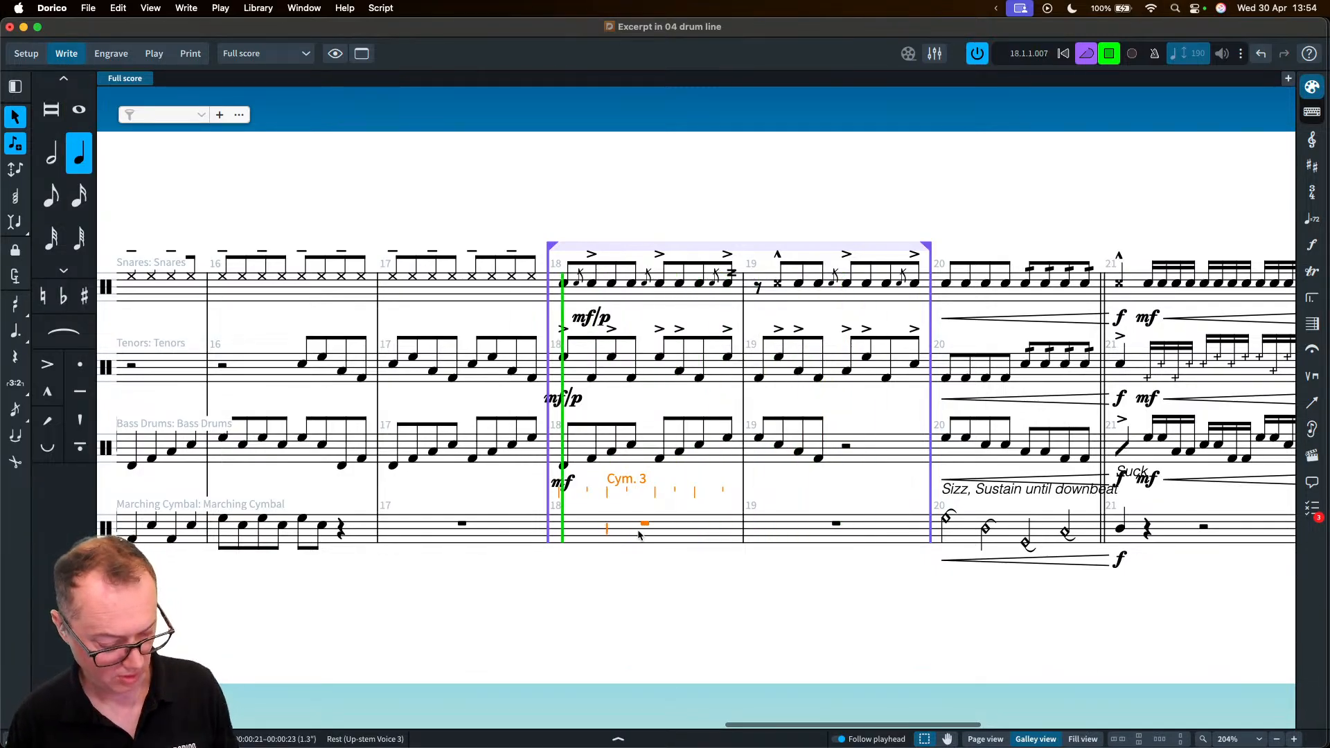
key("y")
key("Escape")
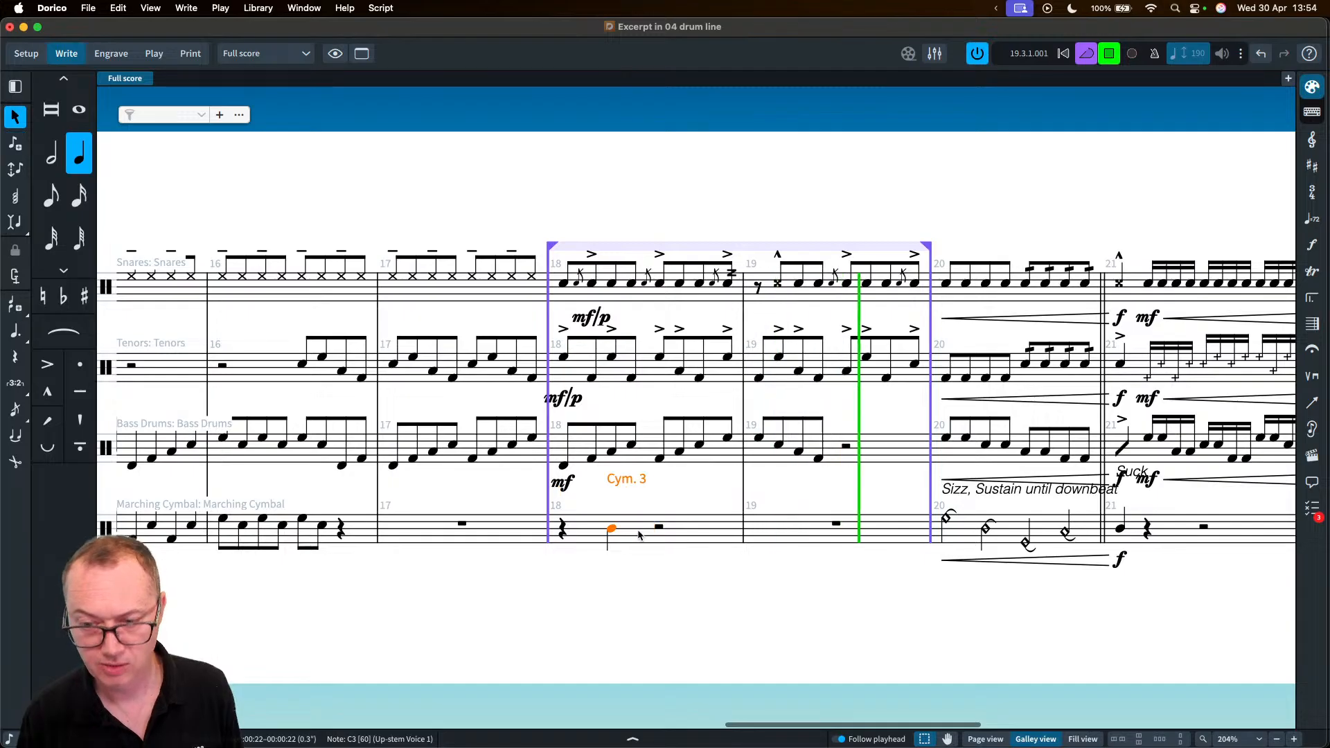
key("alt+shift+Up")
key("alt+shift+Up")
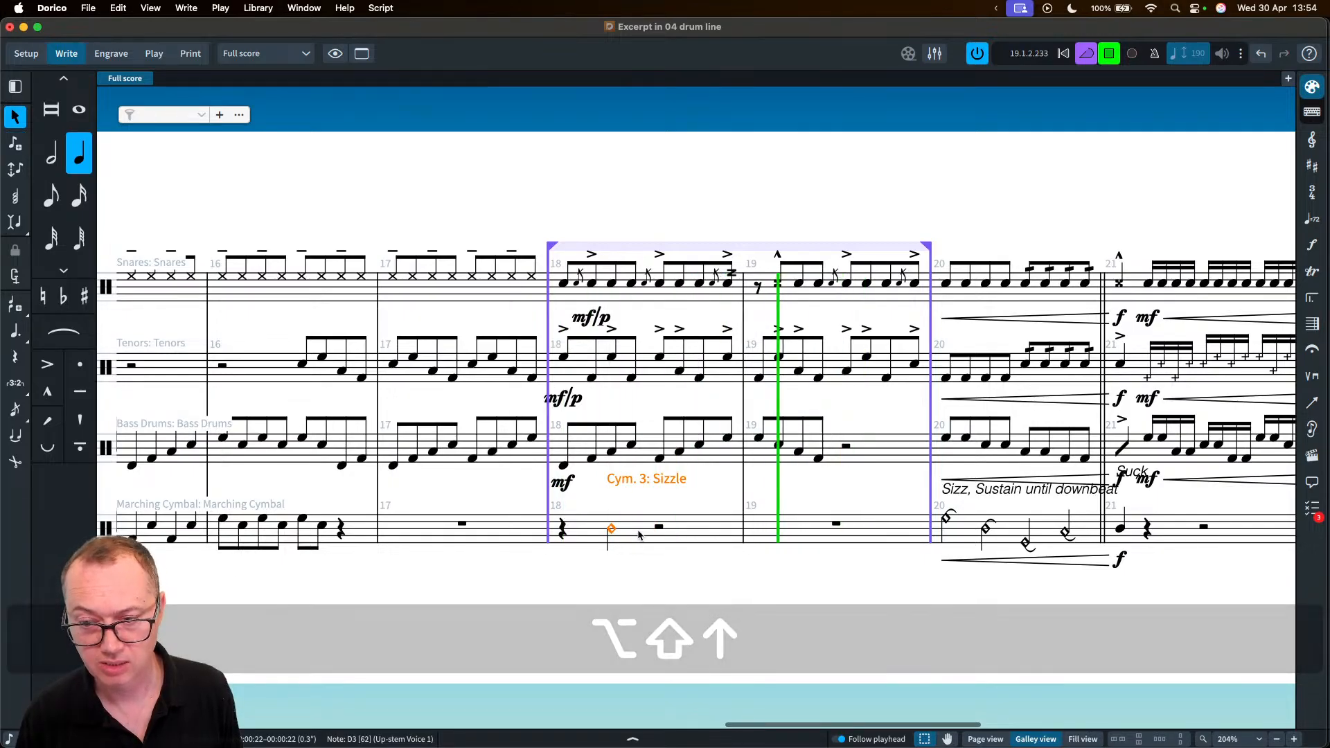
key("alt+shift+Up")
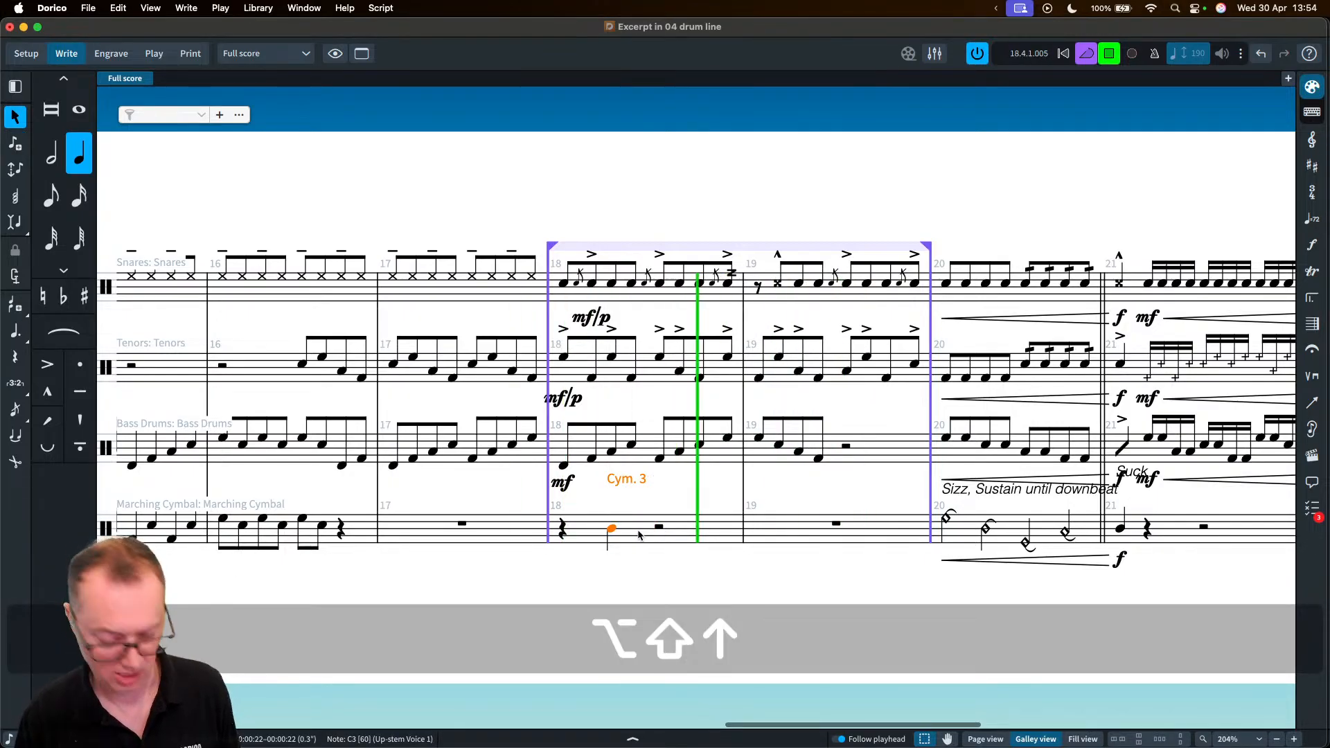
- Add staccato to the cymbal note on beat 2 of bar 18 and enter a Cym. 3 quarter note on beat 4
key("Right")
key("Right")
key("Left")
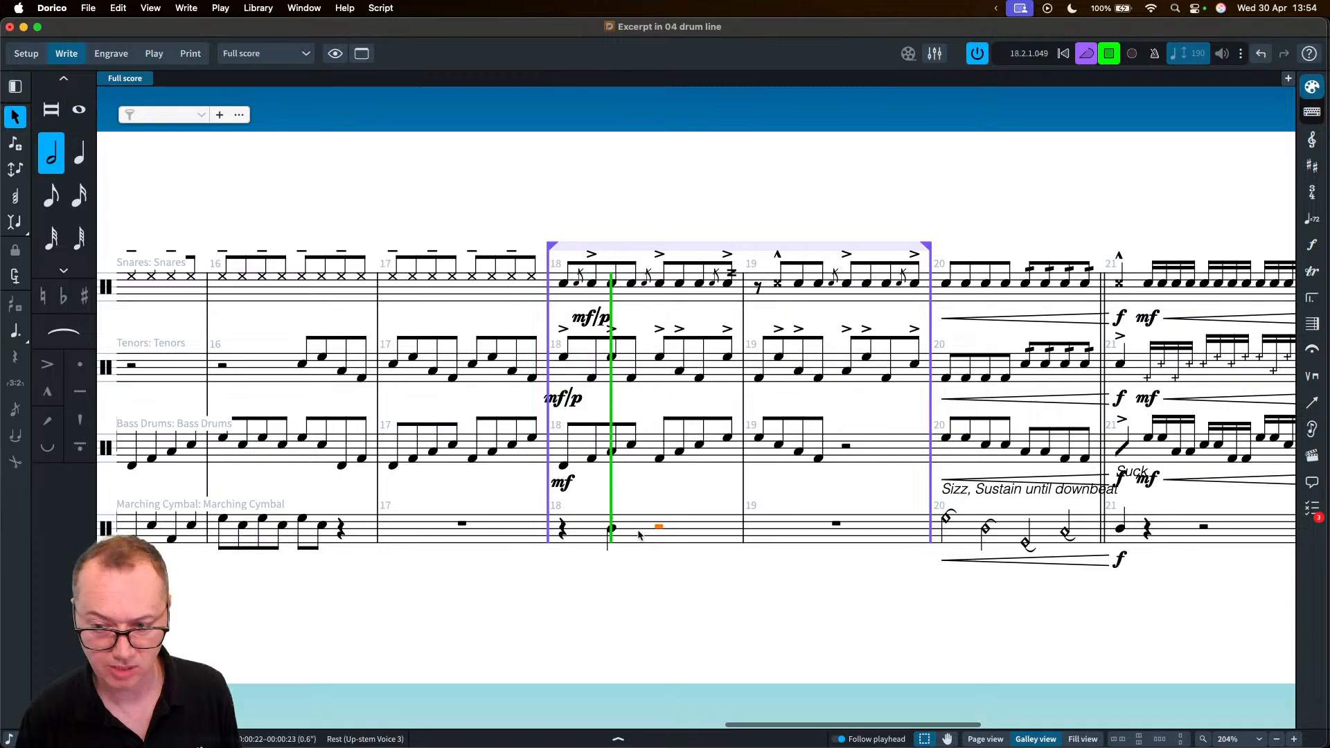
key("Return")
key("Right")
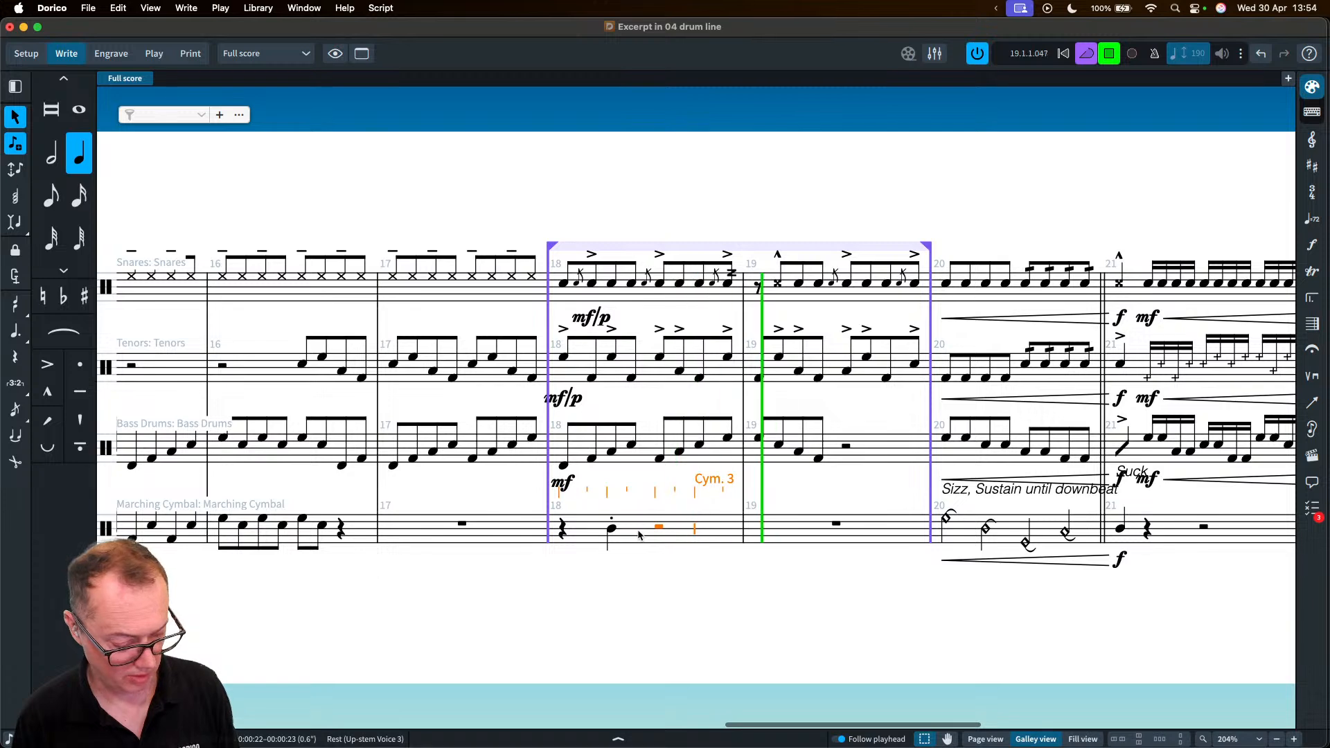
key("y")
key("Left")
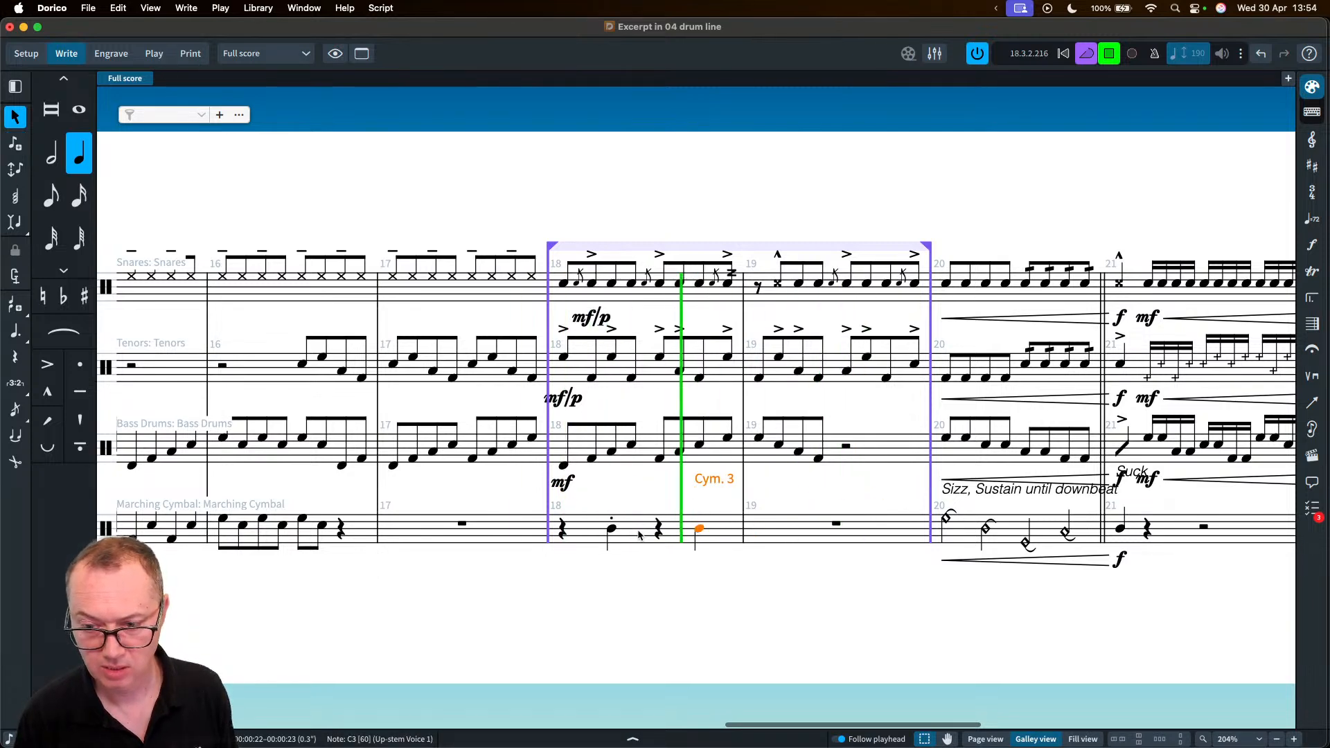
- Try other cymbals for the beat 4 note of bar 18, return it to Cym. 3 and give it the Sizzle technique
key("alt+Up")
key("alt+Up")
key("alt+Up")
key("alt+Down")
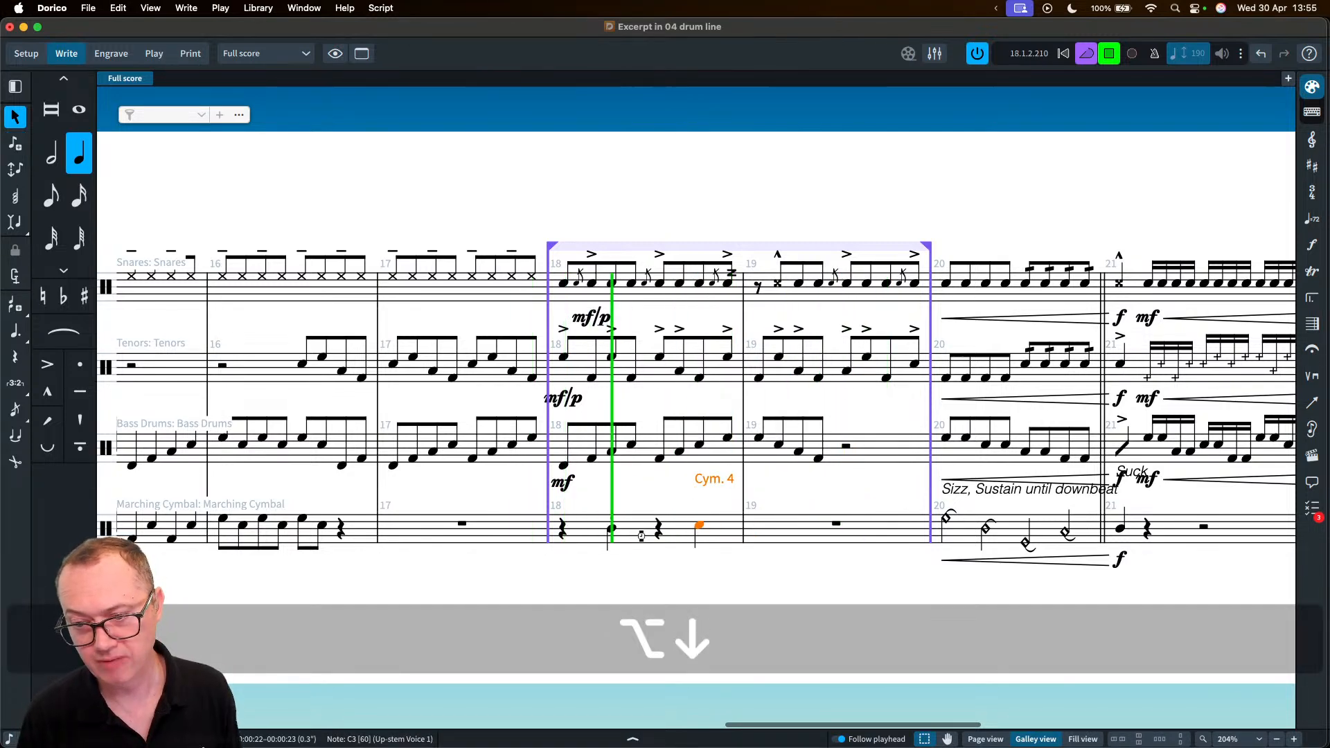
key("alt+Down")
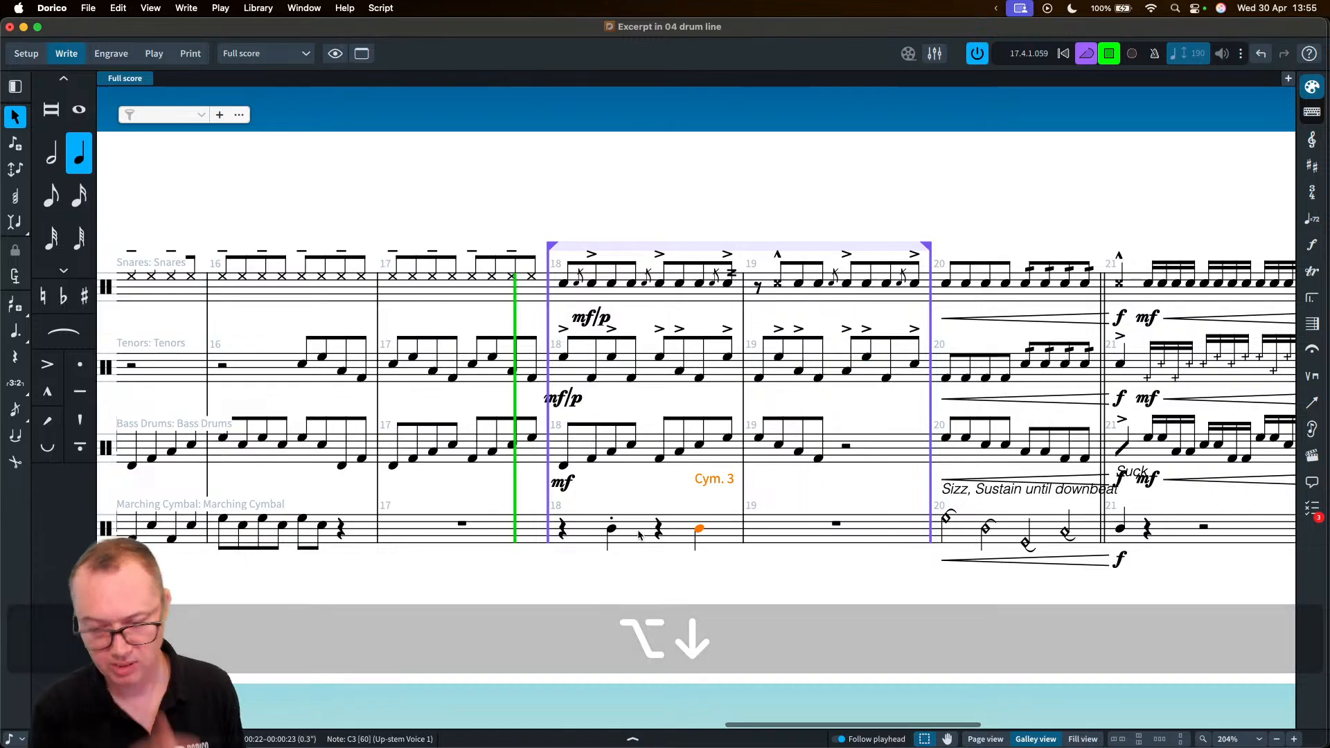
key("alt+shift+Up")
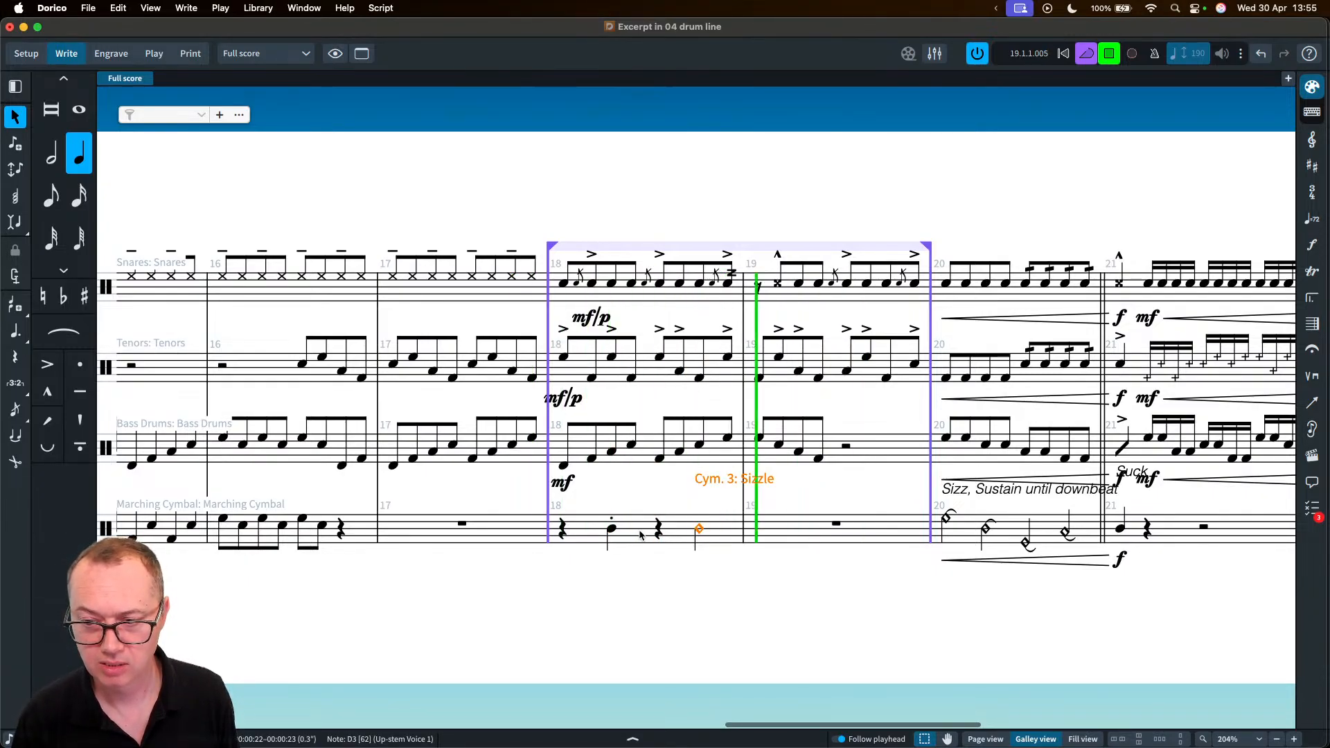
- Add an f dynamic to the staccato Marching Cymbal note on beat 2 of bar 18
left_click(607, 537)
key("shift+d")
type("f")
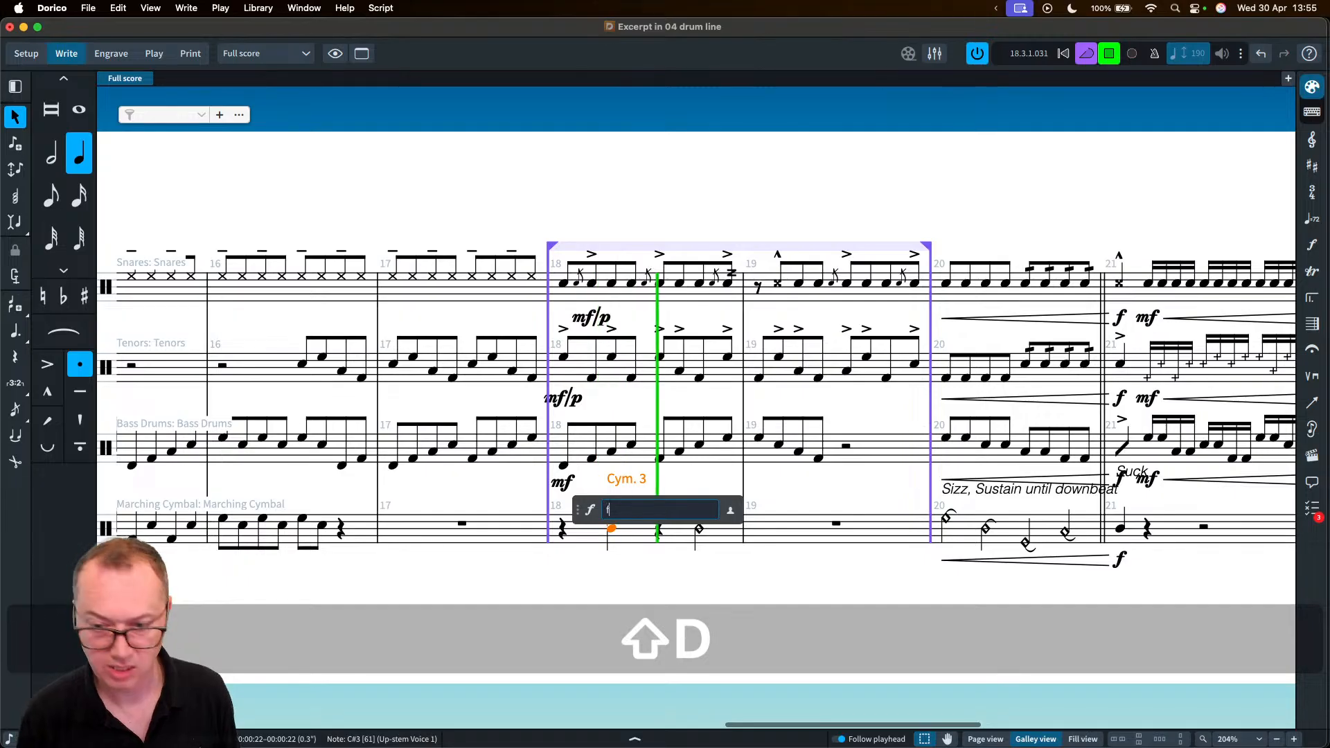
key("Return")
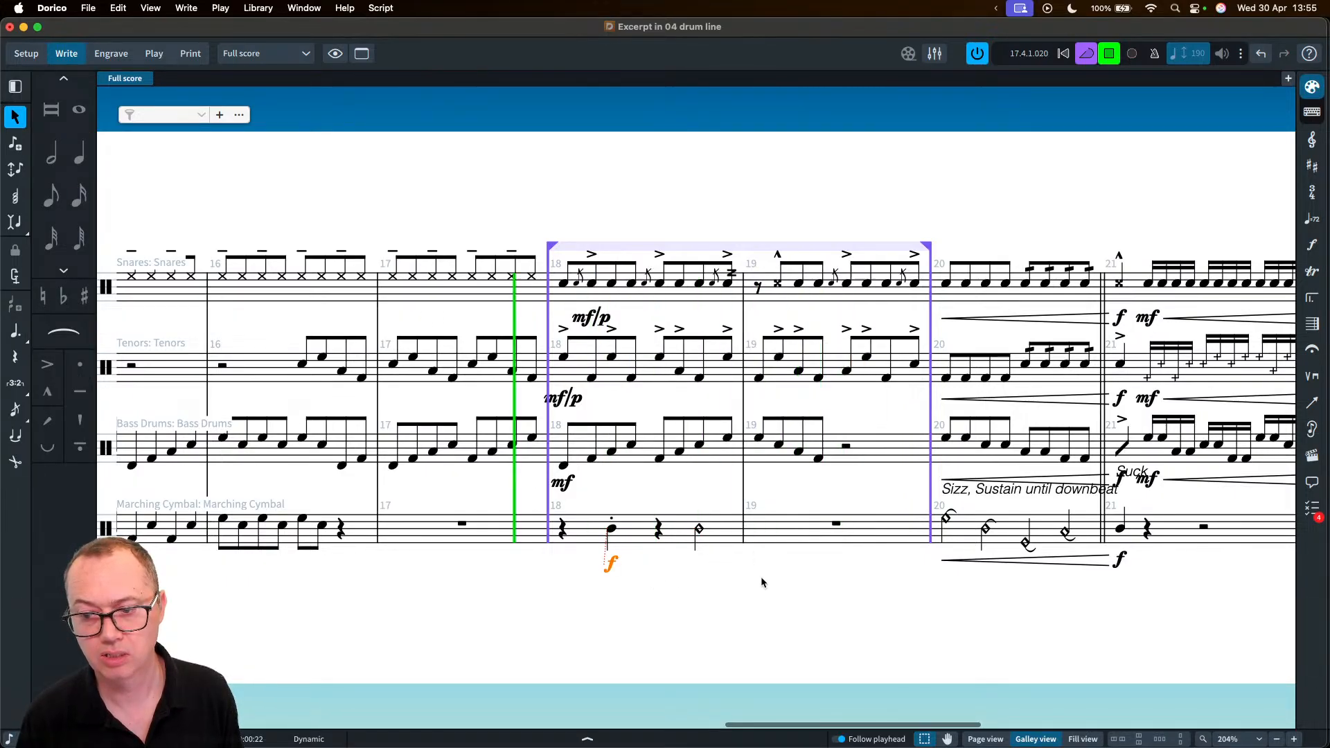
- Stop playback, turn off cycle playback and clear the selection
key("space")
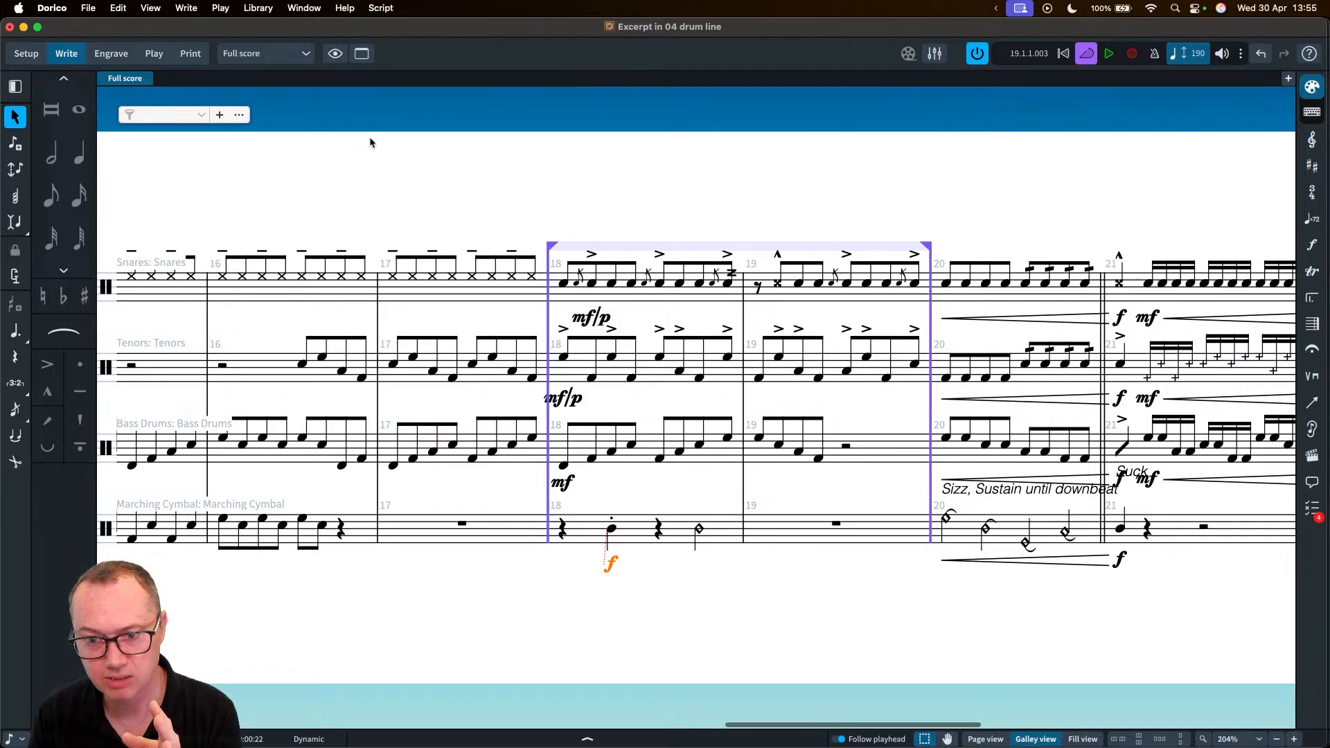
left_click(1085, 55)
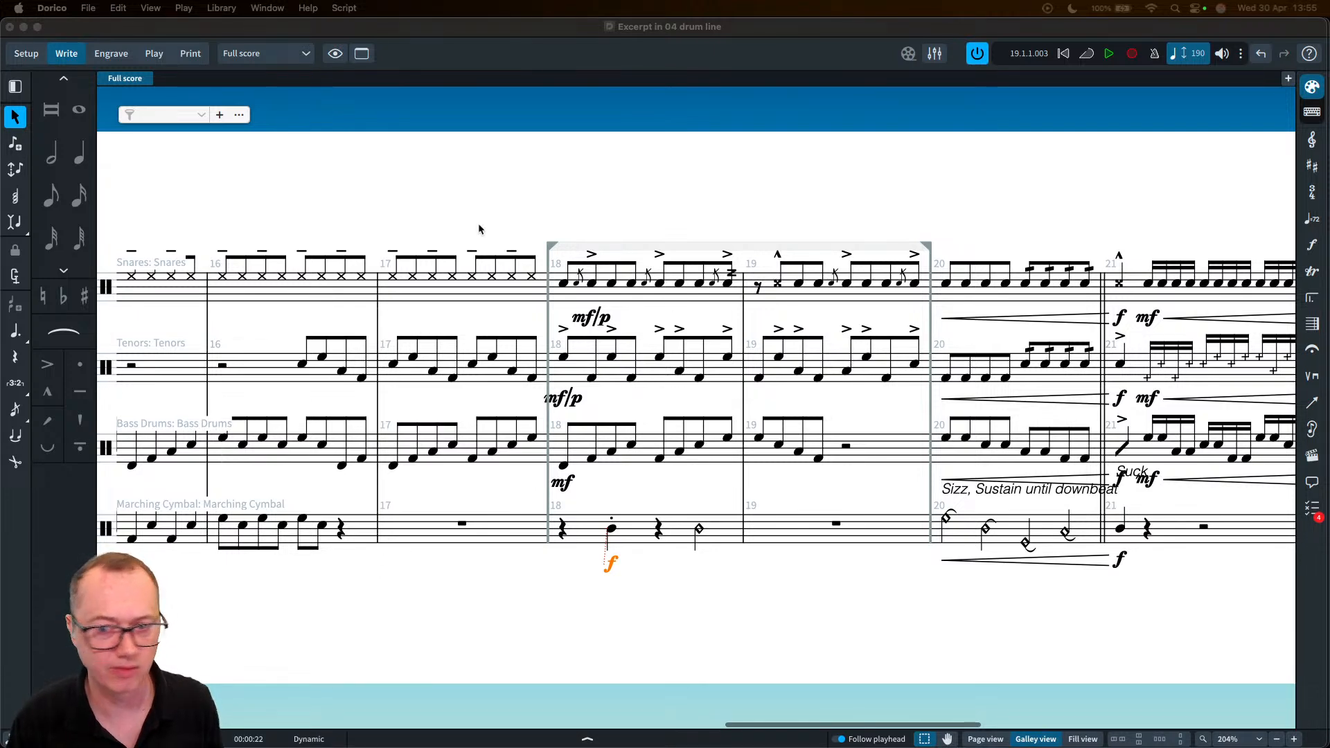
left_click(500, 202)
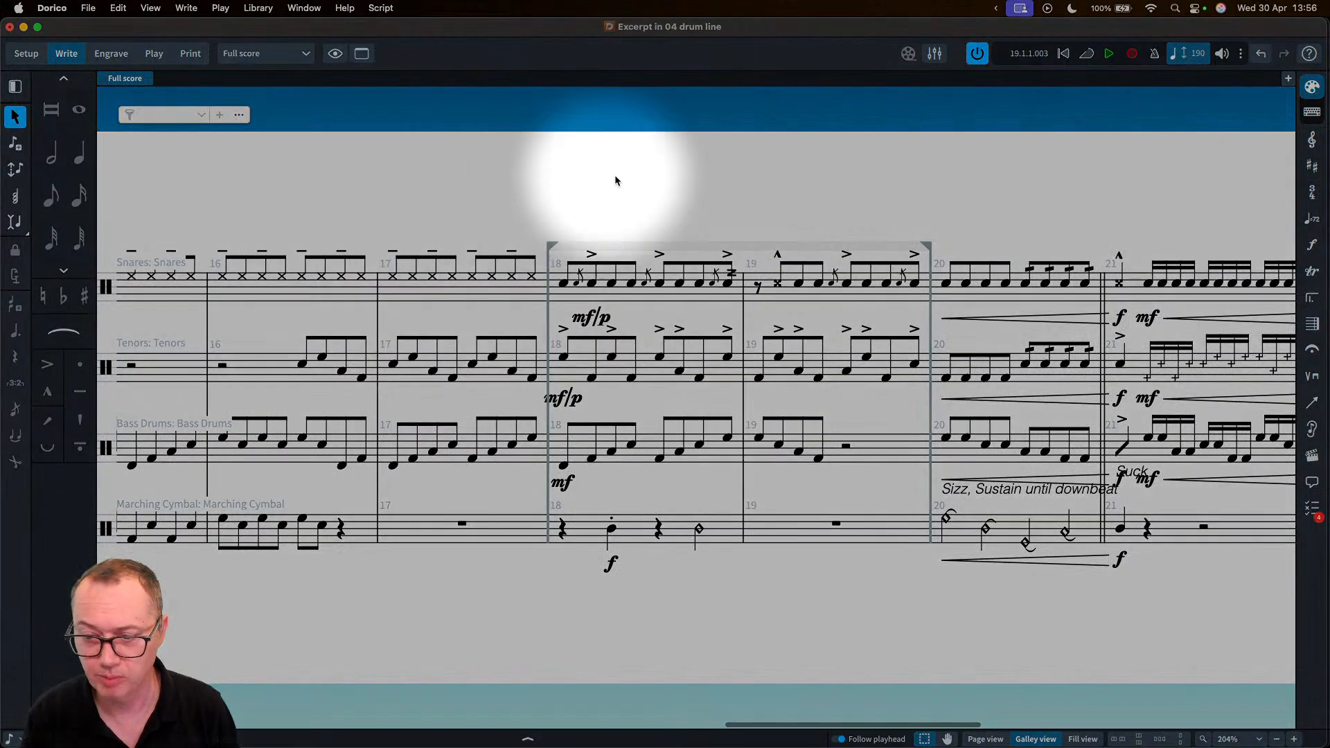
- View the cycle region in fill view and page view, and look over the first pages of the score
left_click(1081, 739)
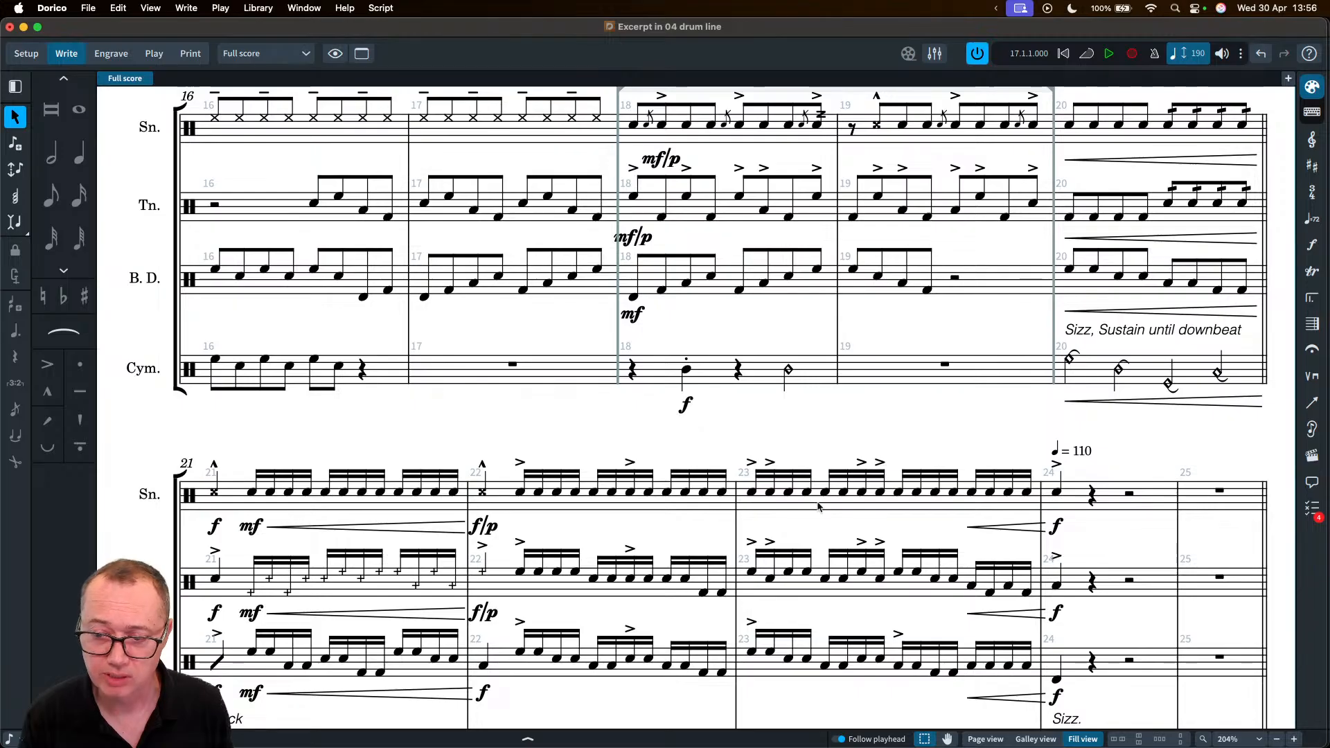
left_click(985, 739)
key("x")
key("x")
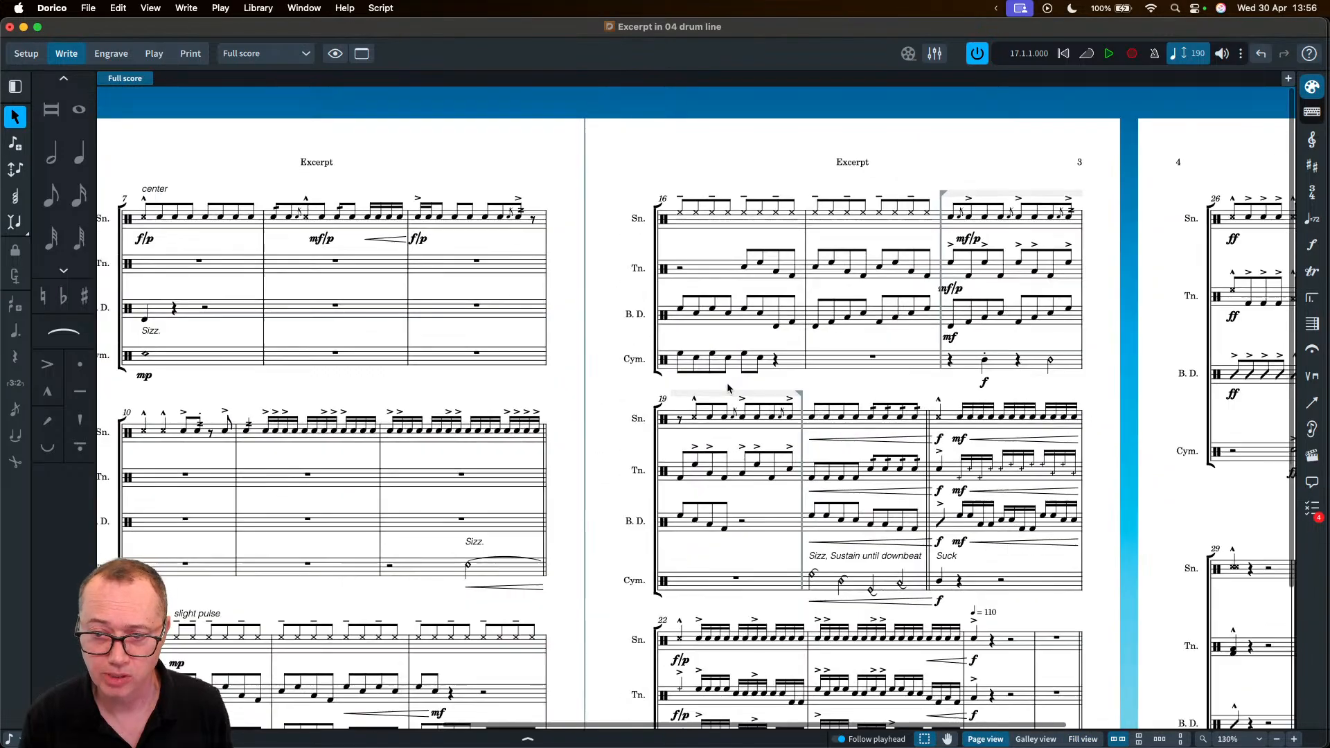
scroll(556, 323, "left", 10)
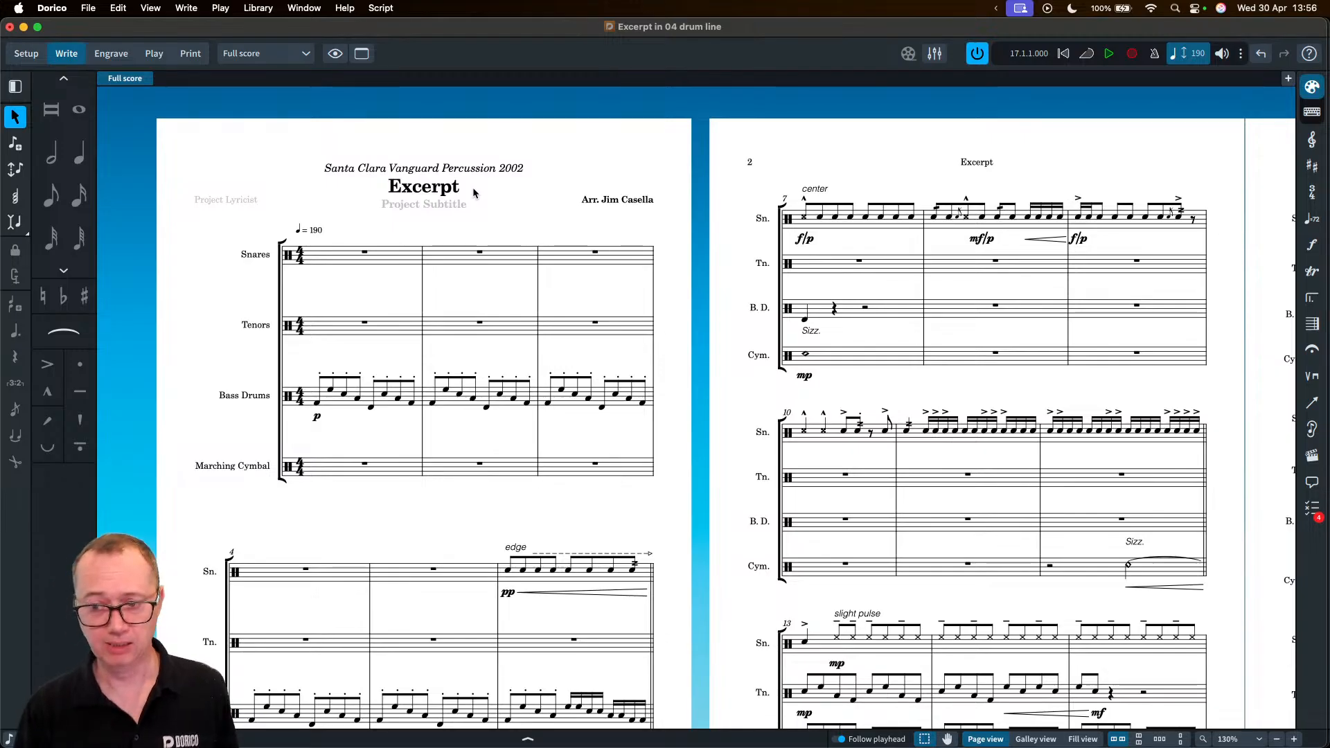
scroll(475, 193, "right", 5)
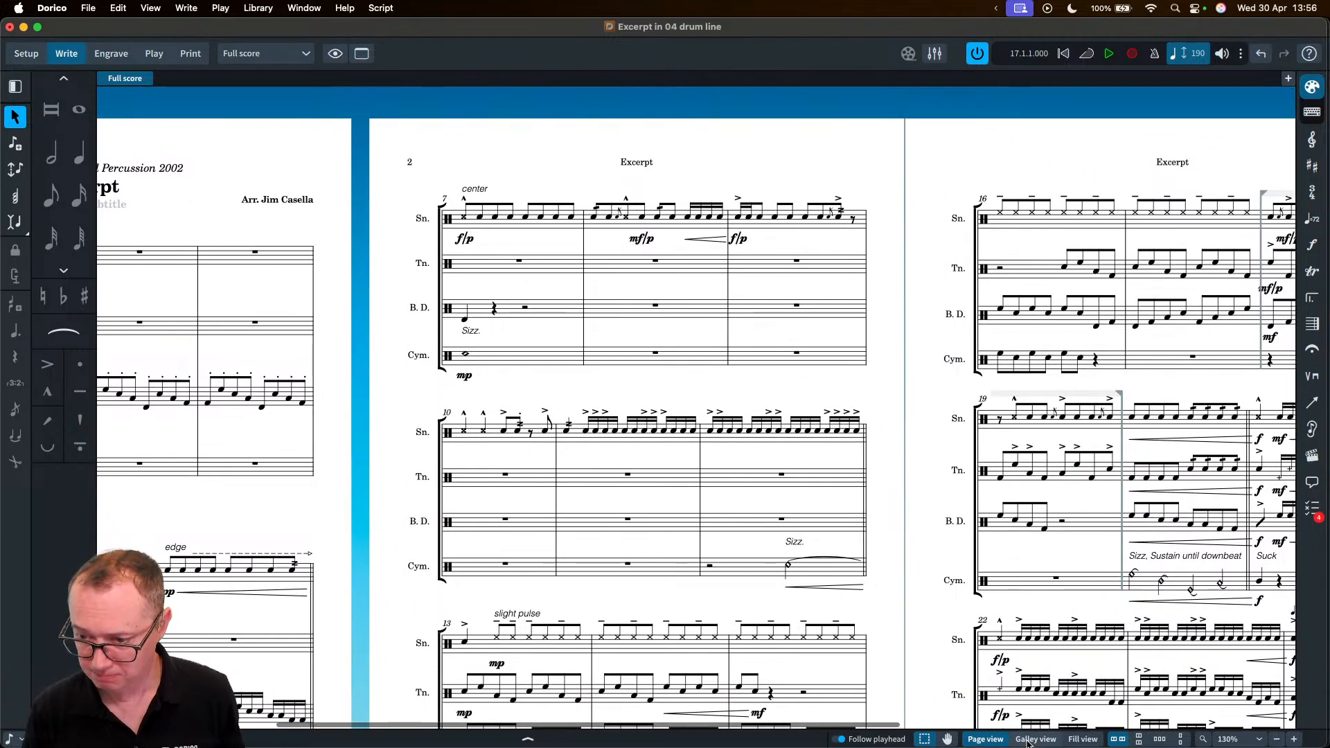
- Switch to galley view and look through the score from bar 1 to around bar 17
left_click(1028, 739)
scroll(738, 440, "left", 5)
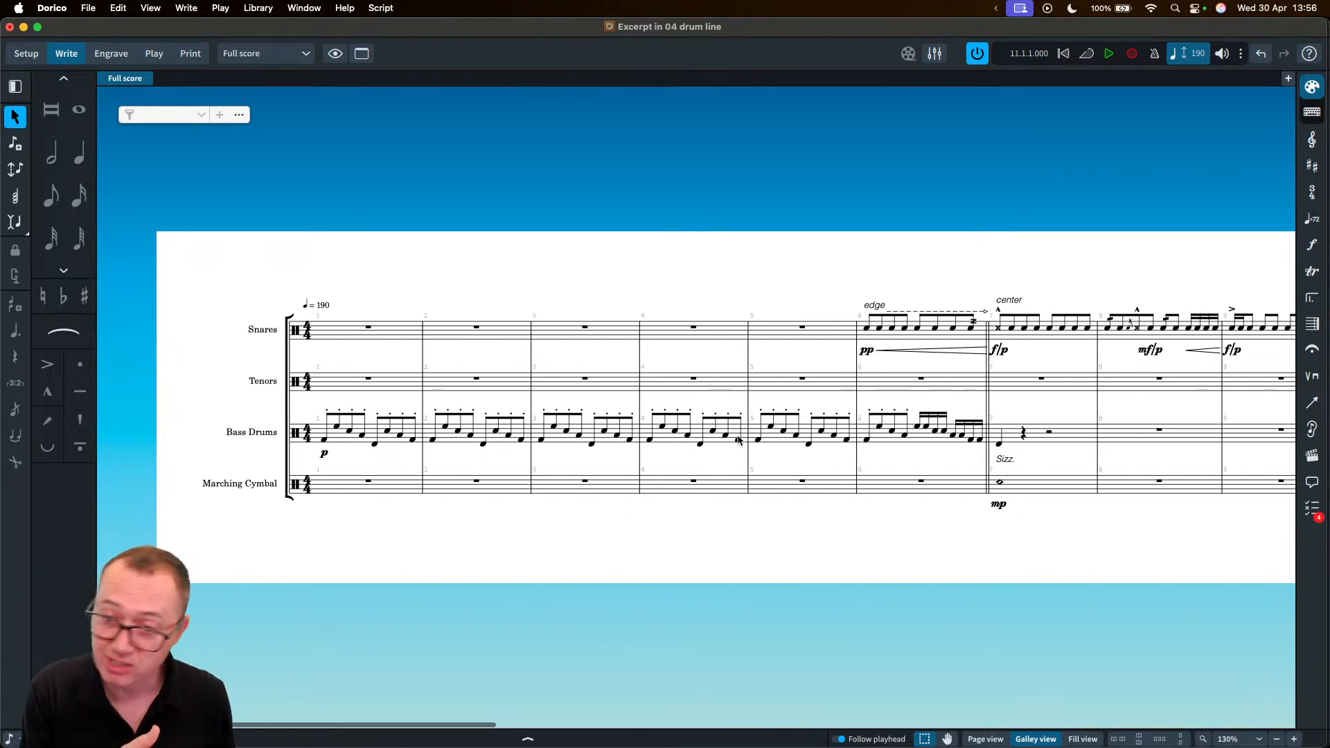
scroll(738, 440, "right", 15)
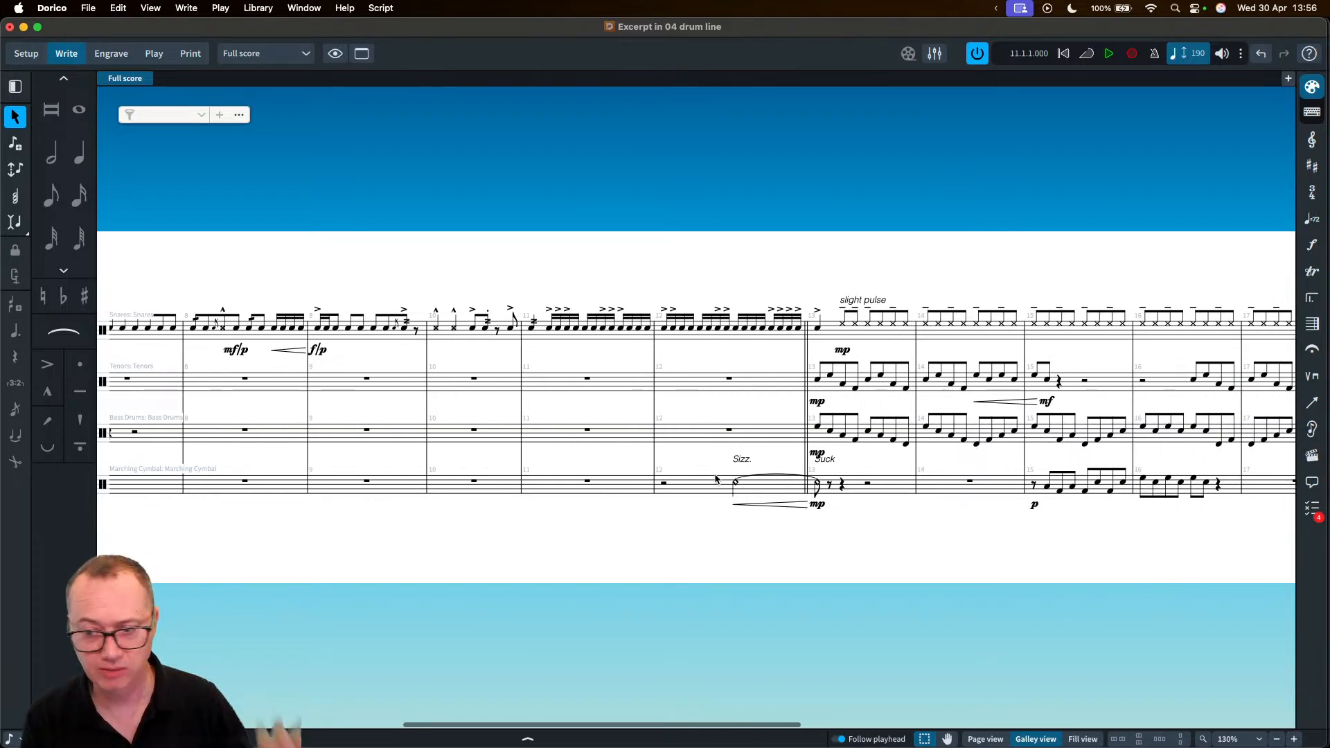
scroll(947, 615, "right", 3)
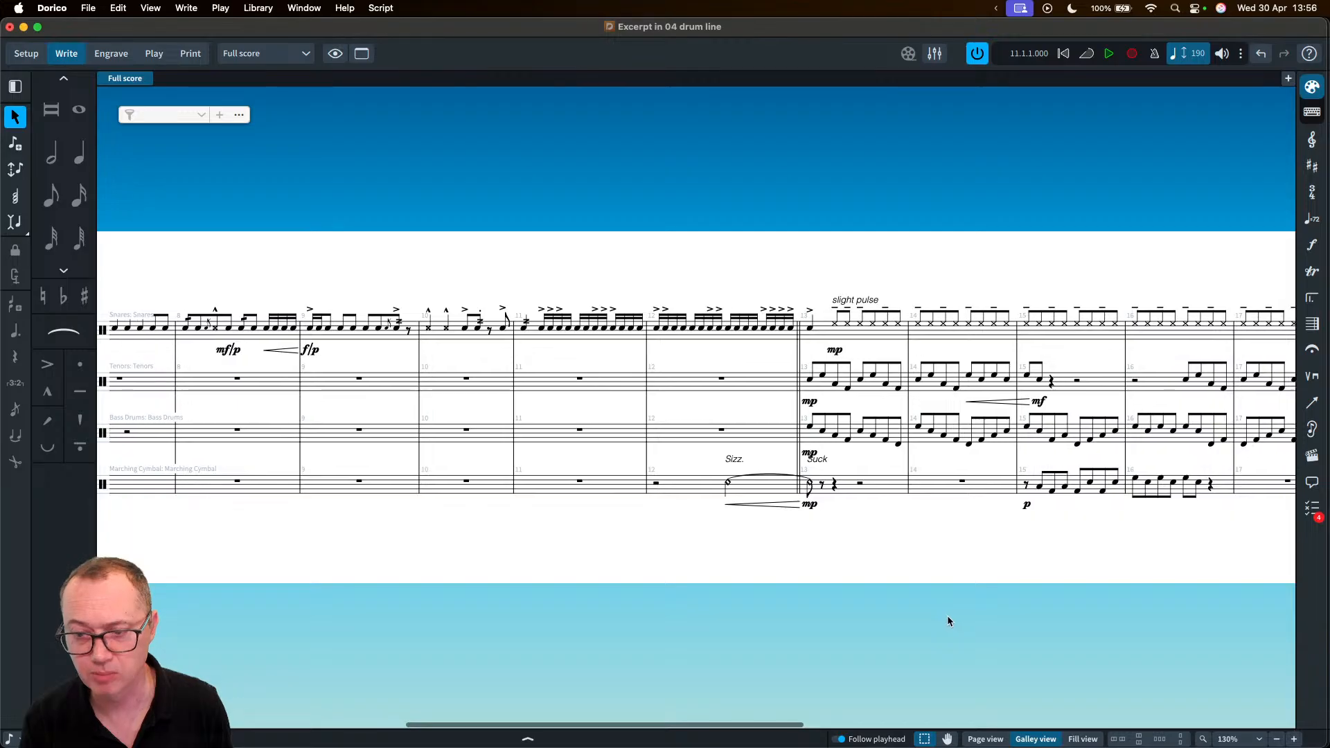
- Switch to fill view and examine how the drum line systems reflow at several zoom levels
left_click(1082, 739)
scroll(624, 291, "up", 10)
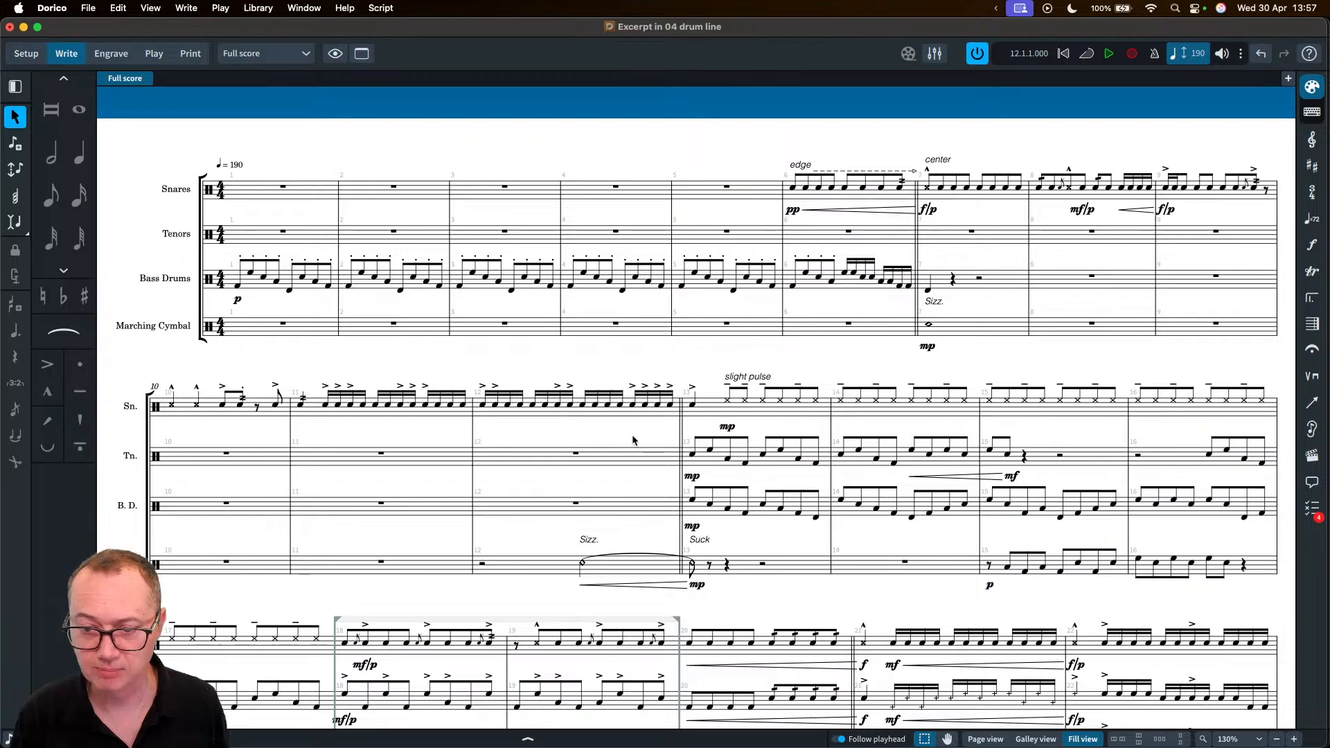
key("z")
key("z")
key("z")
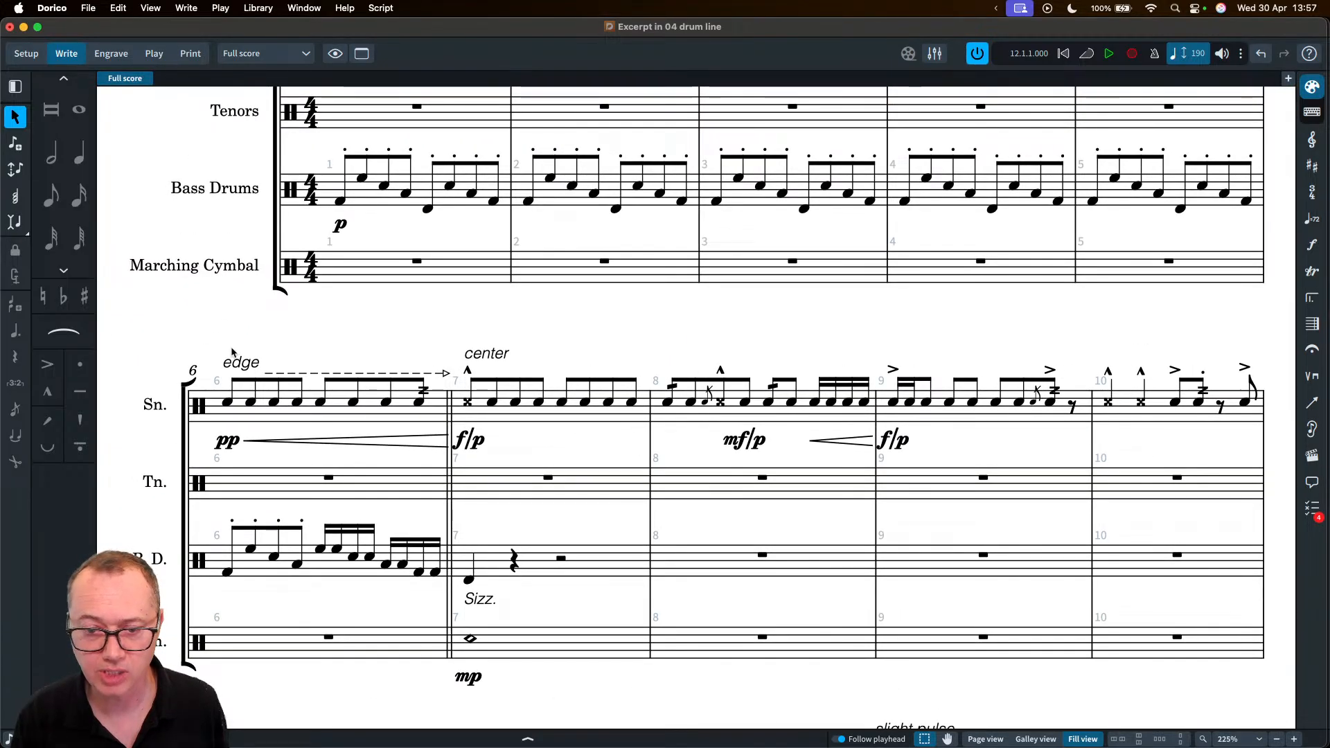
key("x")
key("x")
key("x")
key("x")
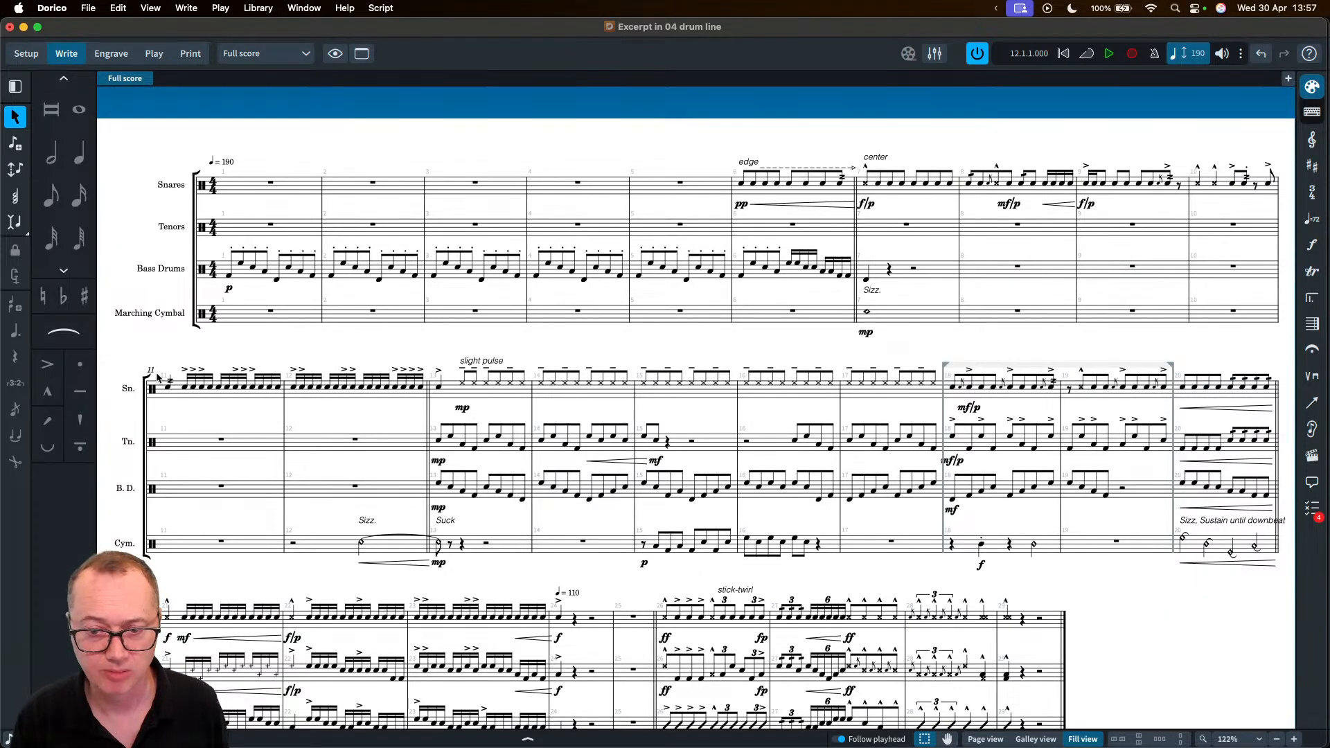
key("z")
key("z")
key("z")
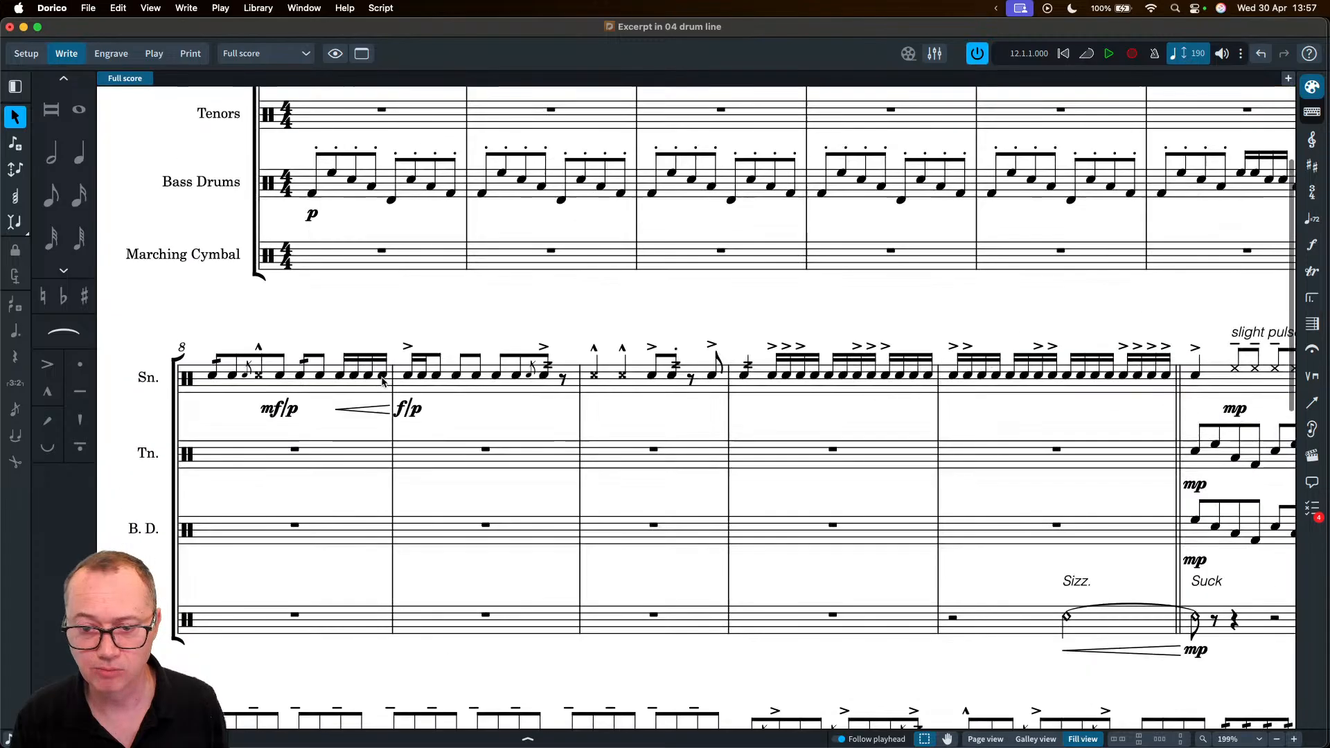
scroll(382, 381, "down", 10)
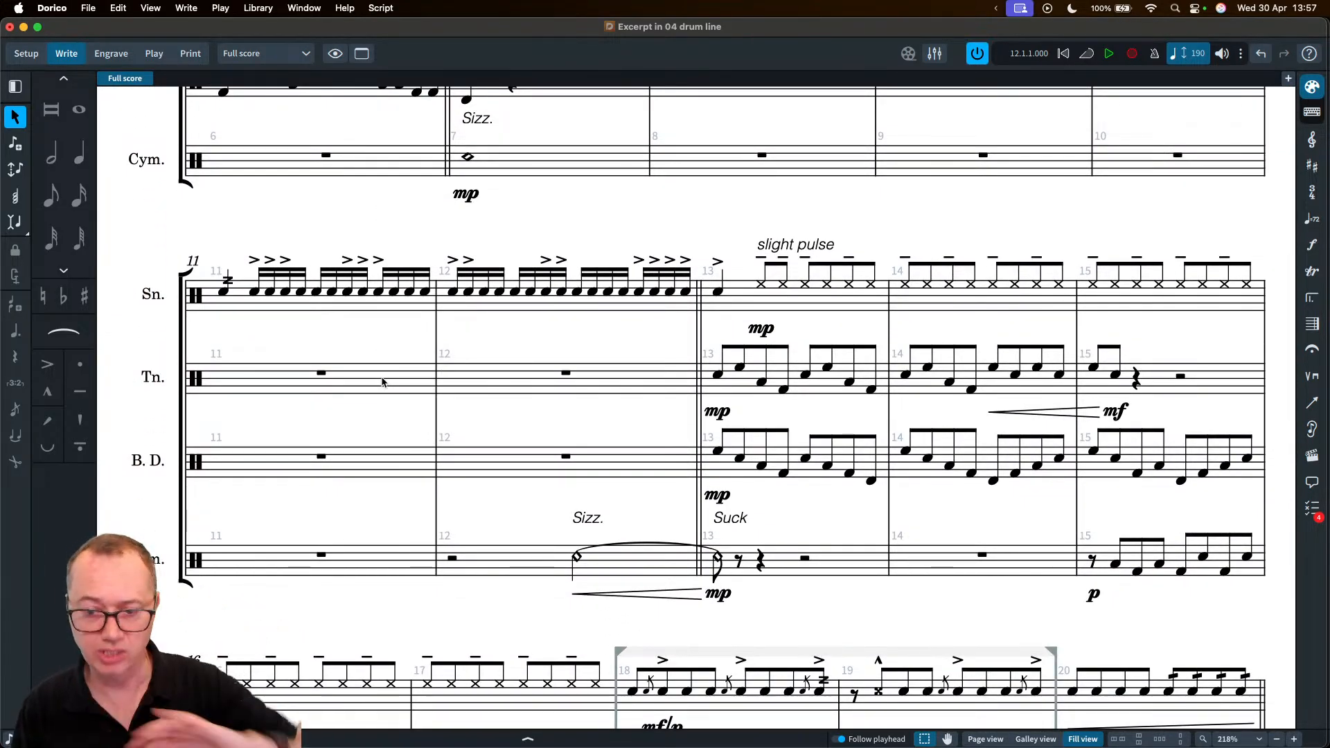
scroll(385, 398, "down", 5)
scroll(385, 402, "up", 8)
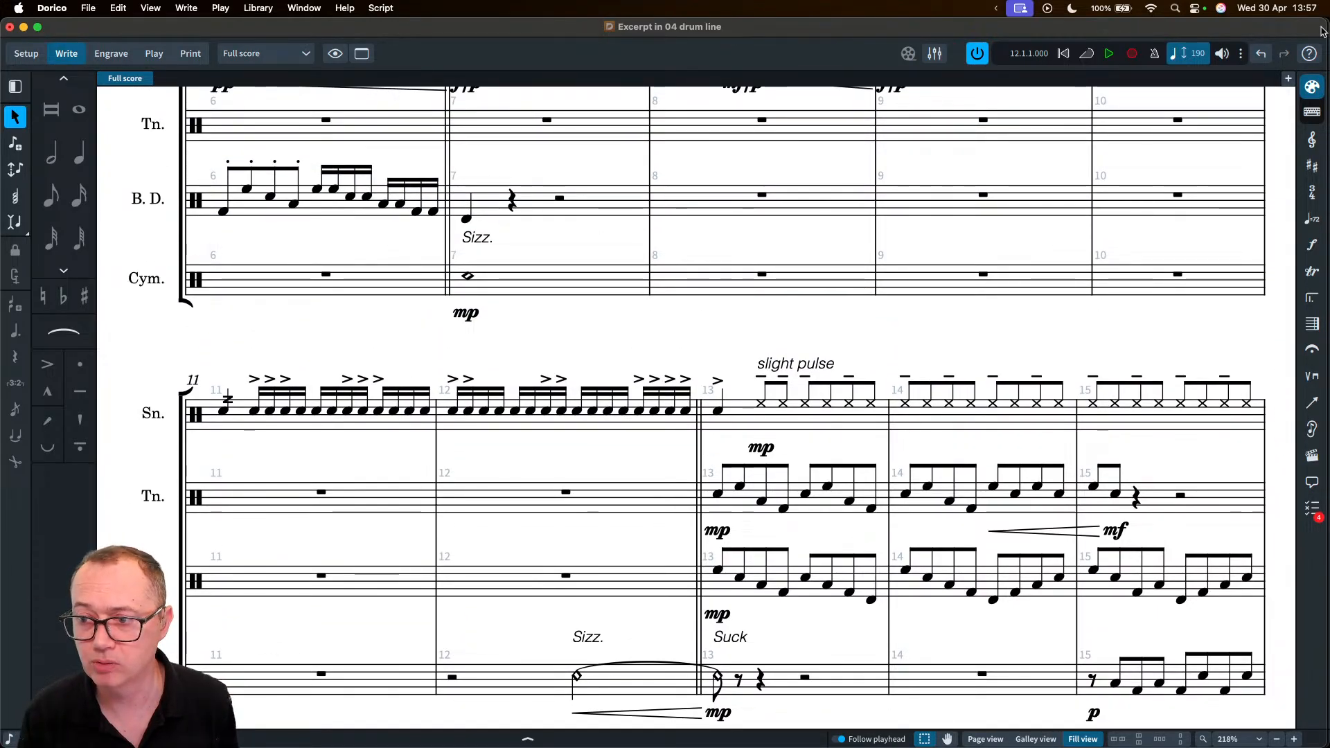
- Narrow the project window to about half the screen, examine the fill view reflow at different zoom levels, and restore the full width
left_click_drag(1325, 27, 768, 29)
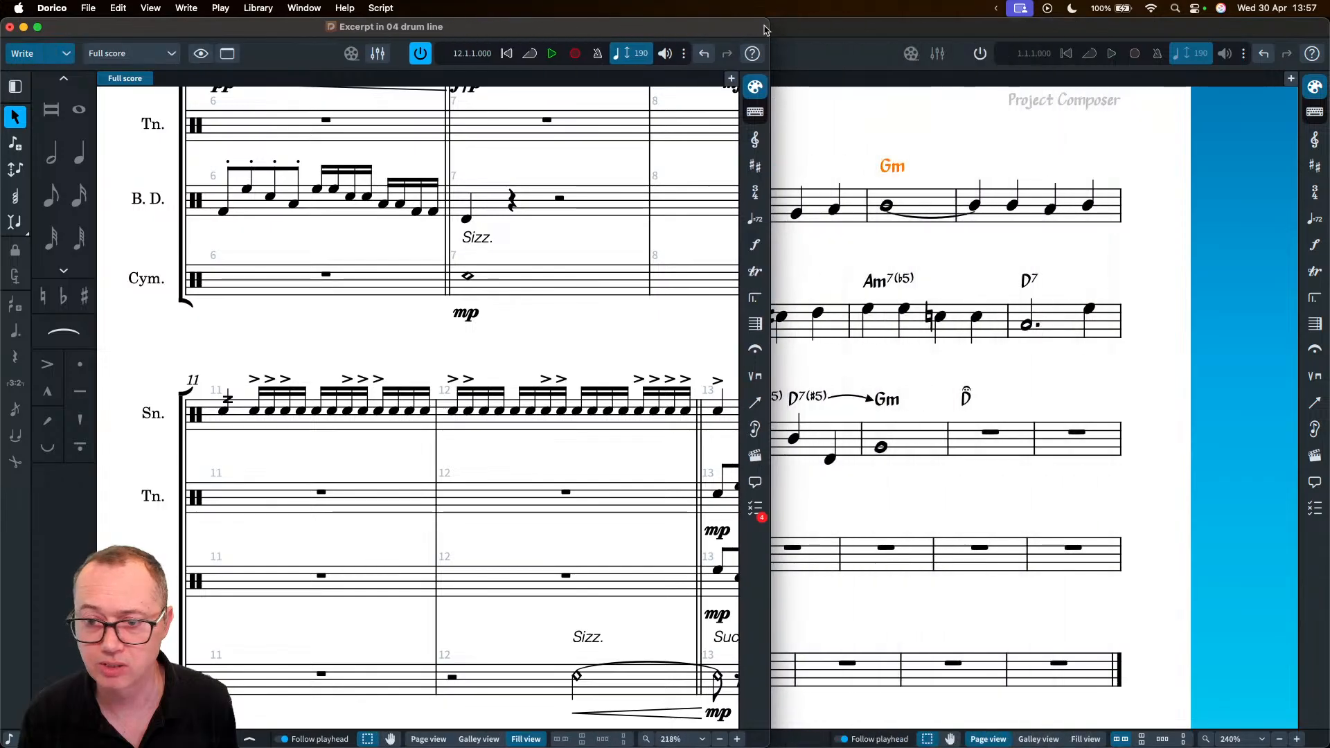
scroll(451, 331, "down", 4)
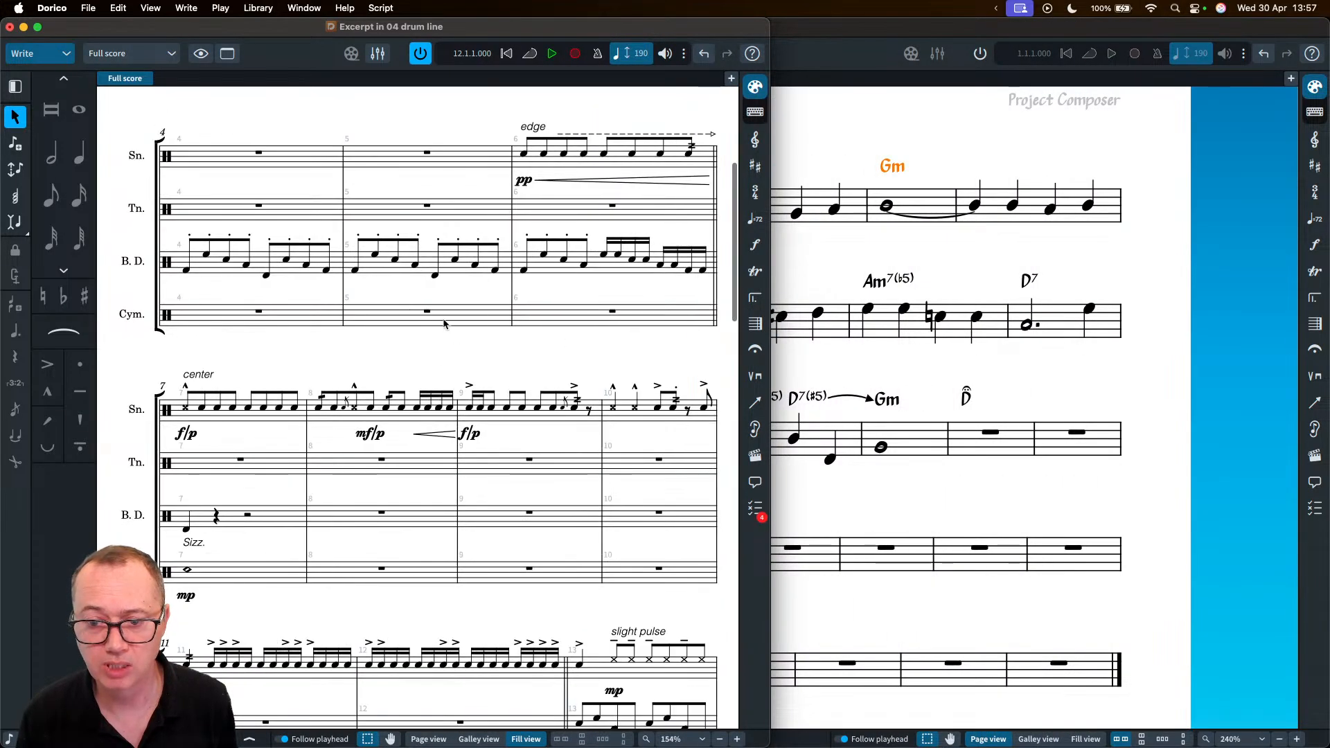
scroll(432, 311, "up", 3)
scroll(429, 309, "up", 4)
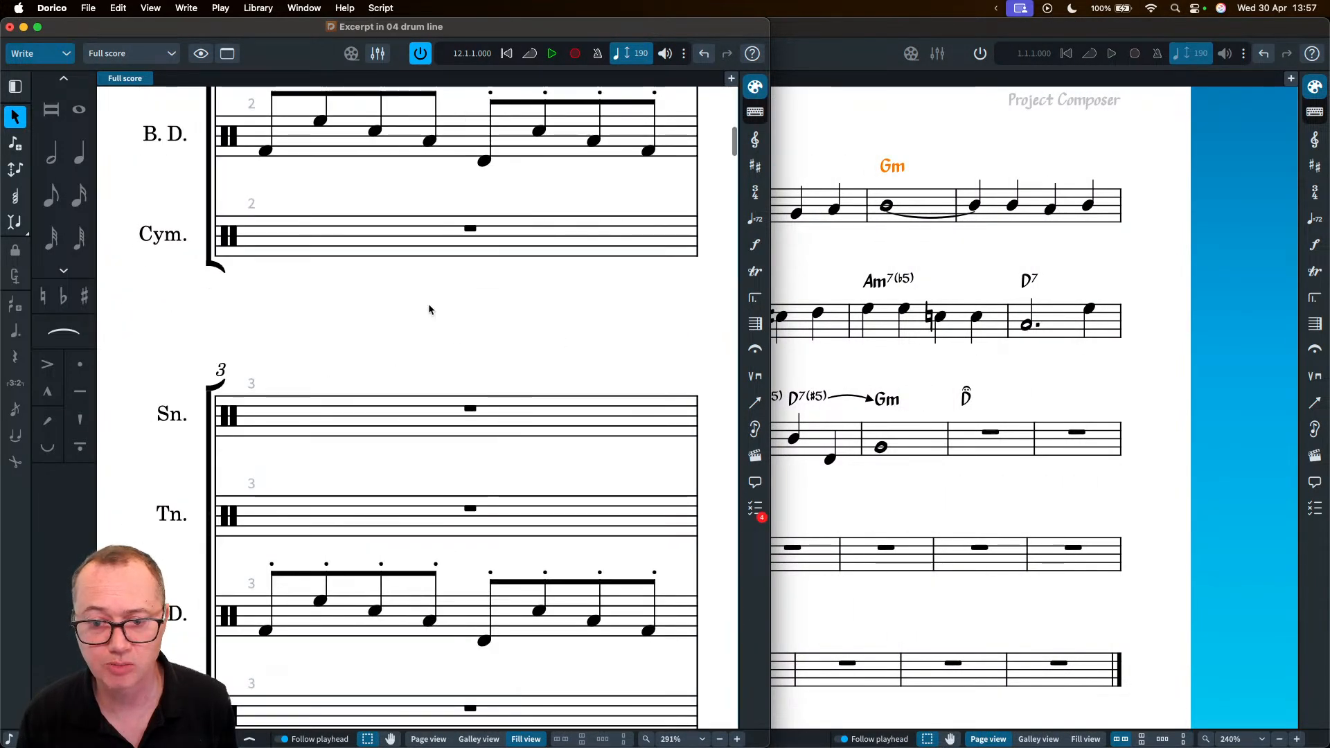
scroll(450, 340, "down", 5)
scroll(446, 330, "down", 3)
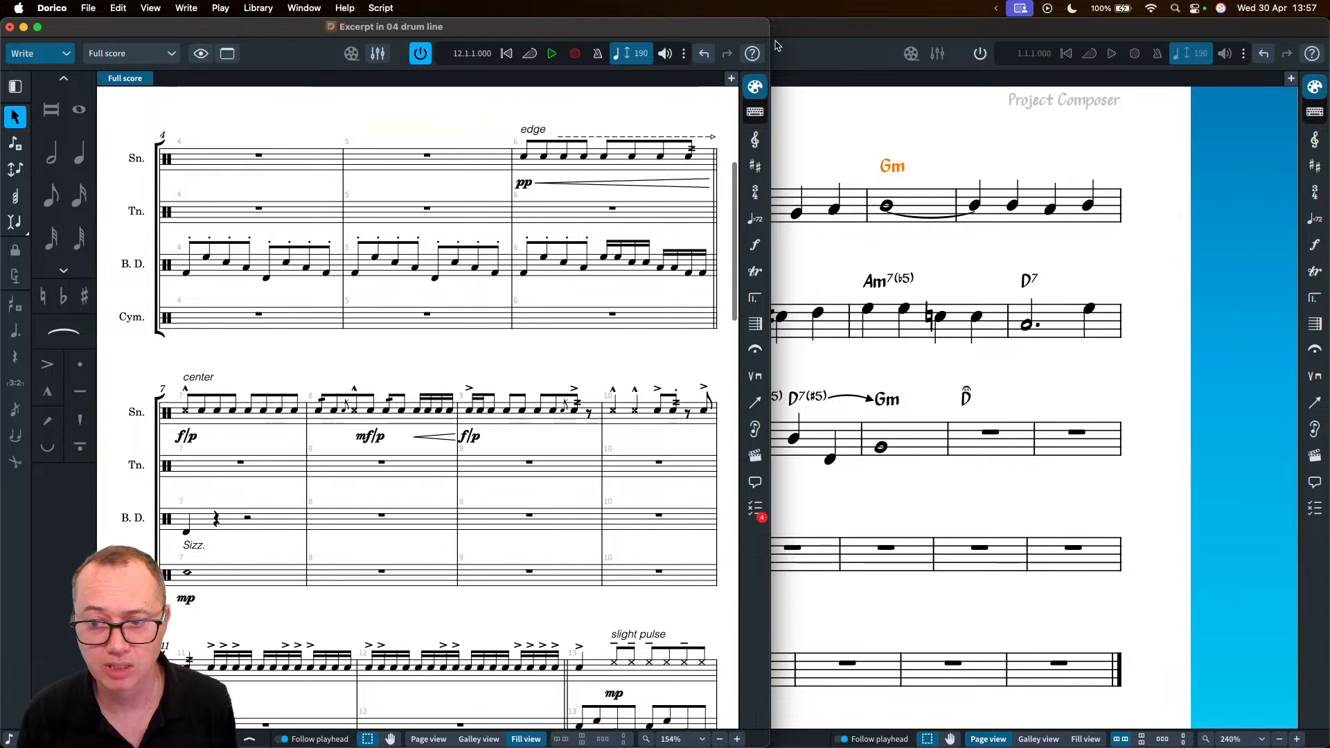
left_click_drag(769, 28, 1325, 31)
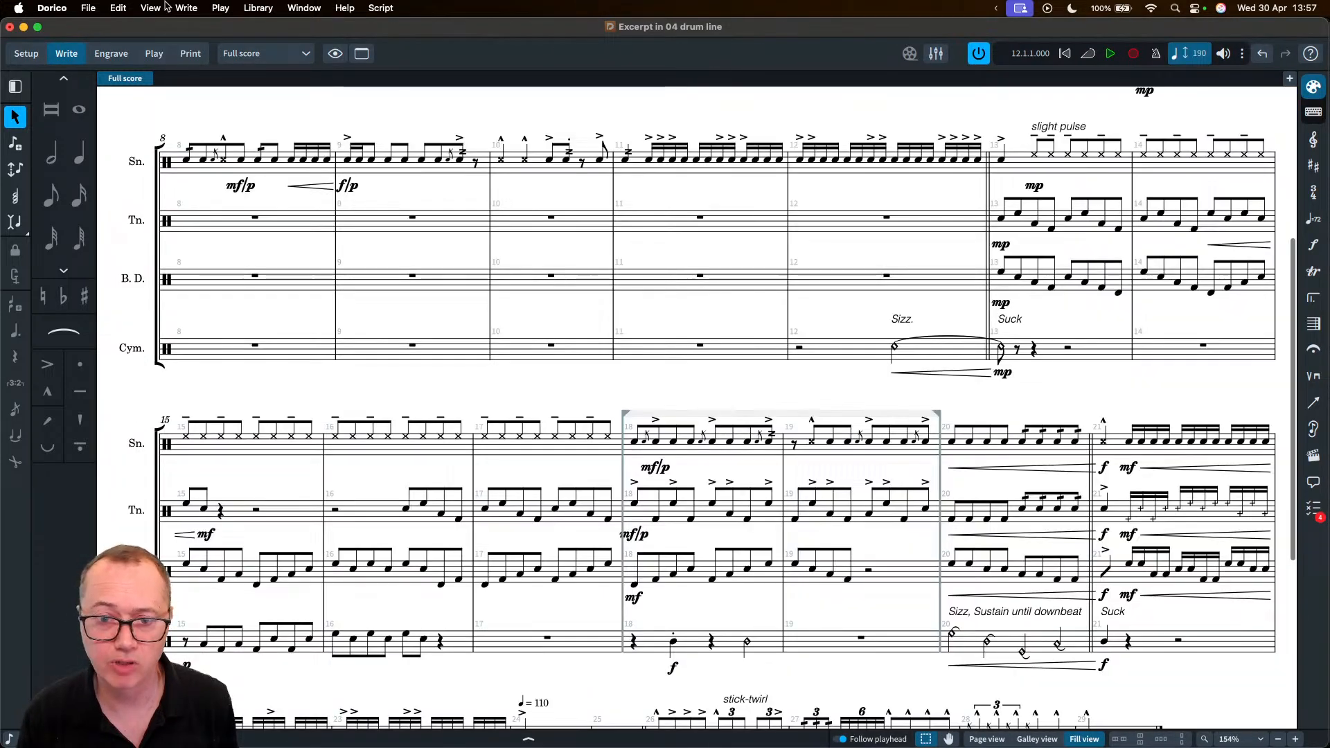
- Look up the fill view command, switch to galley view and back to fill view, and examine the reflow at different zoom levels
left_click(156, 9)
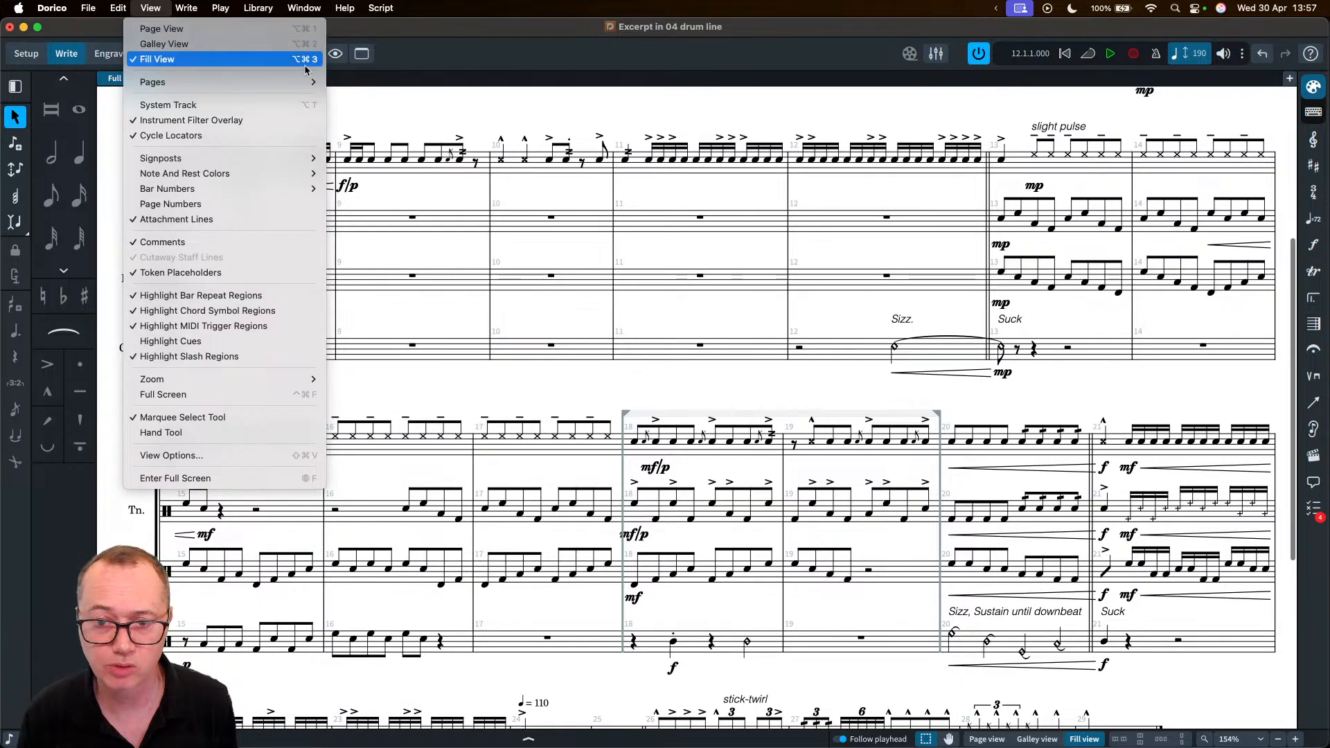
left_click(455, 34)
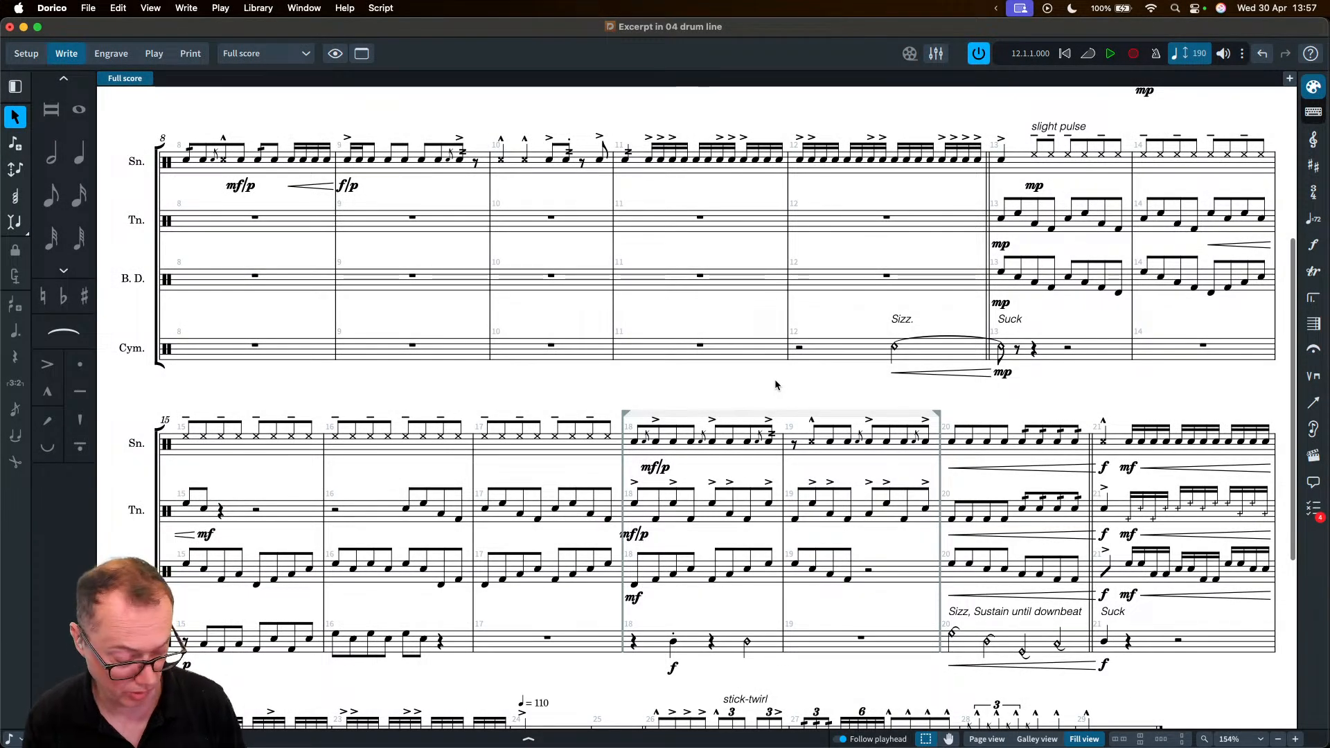
key("alt+super+2")
key("alt+super+3")
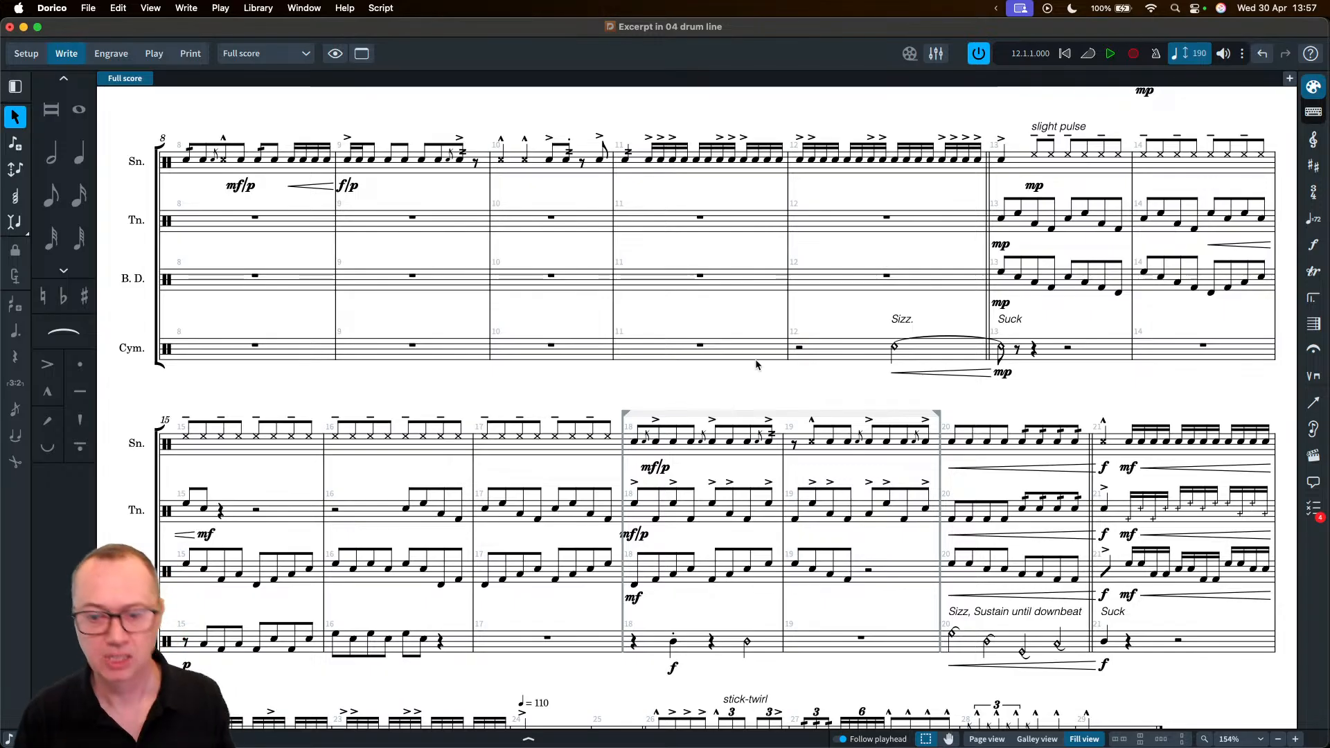
key("x")
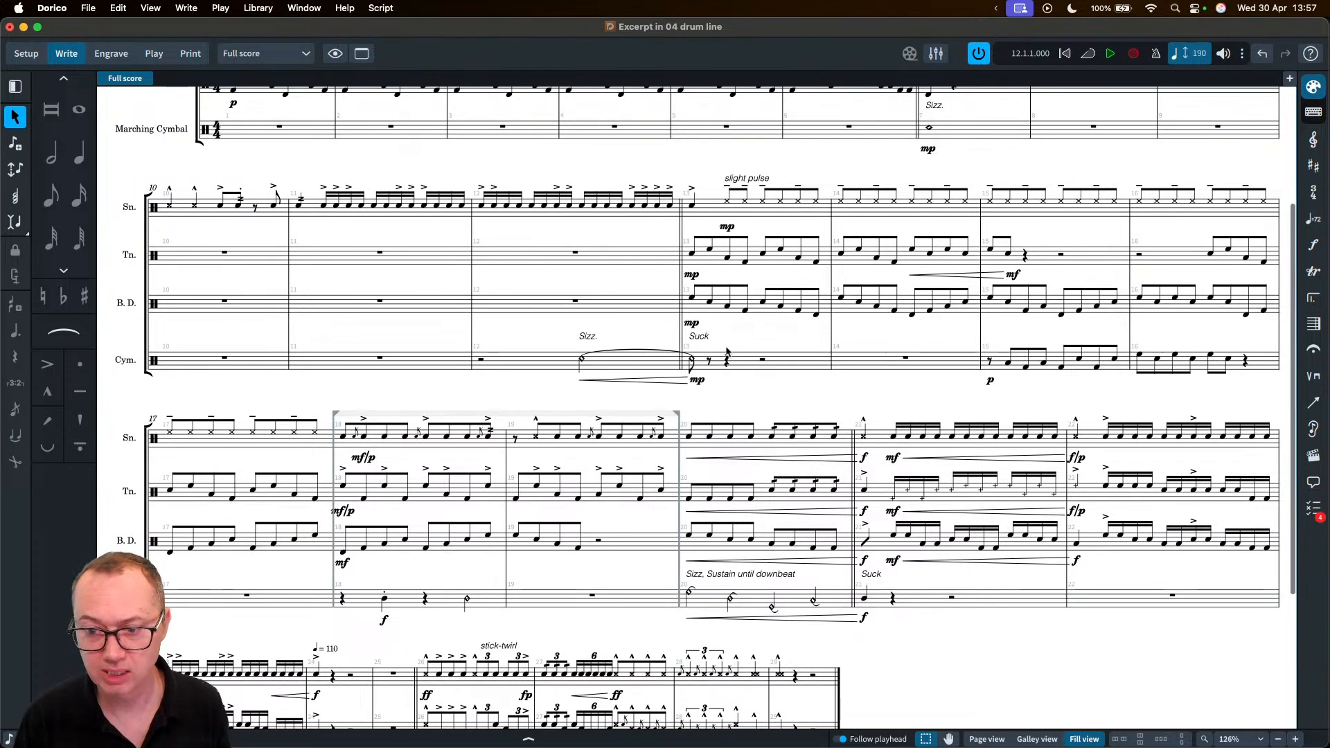
key("z")
key("z")
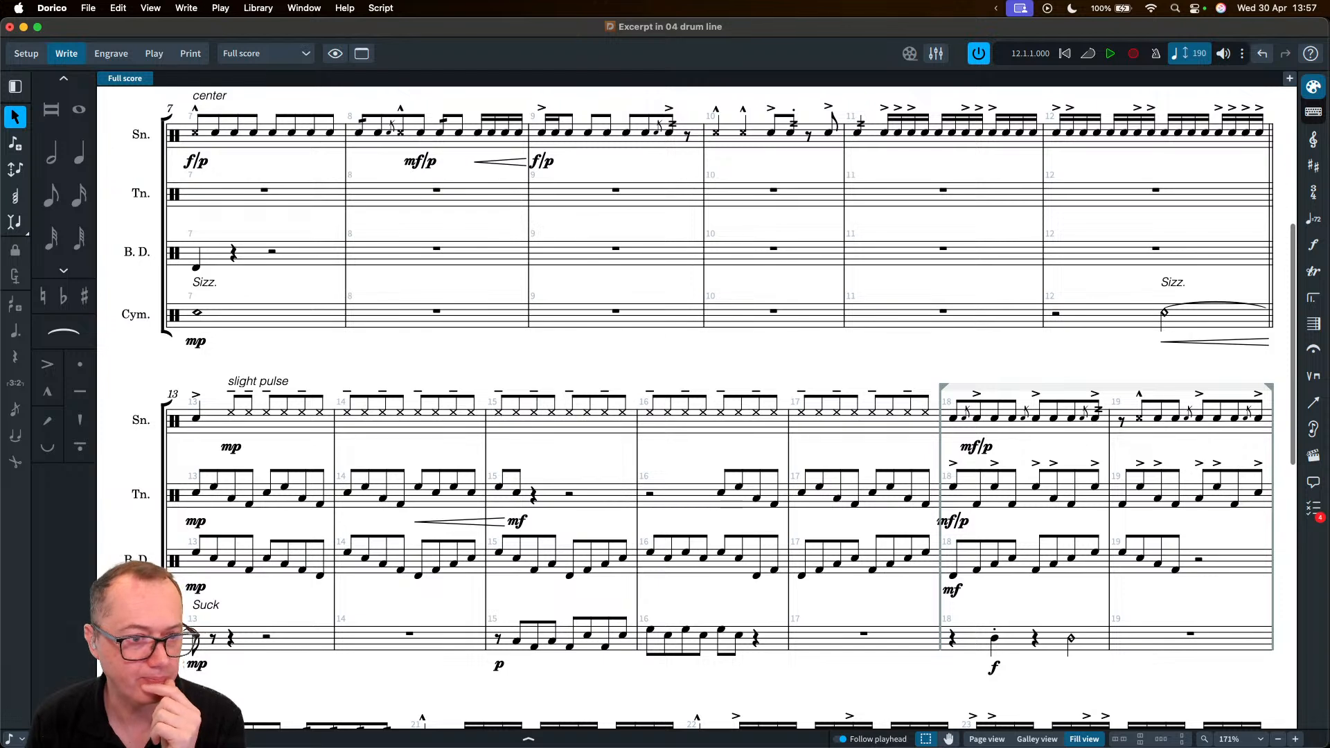
- Switch to the 05 Flow headers - musicals project and look through the Piano/Vocal pages to the VAMP flow heading on page 3
key("super+Tab")
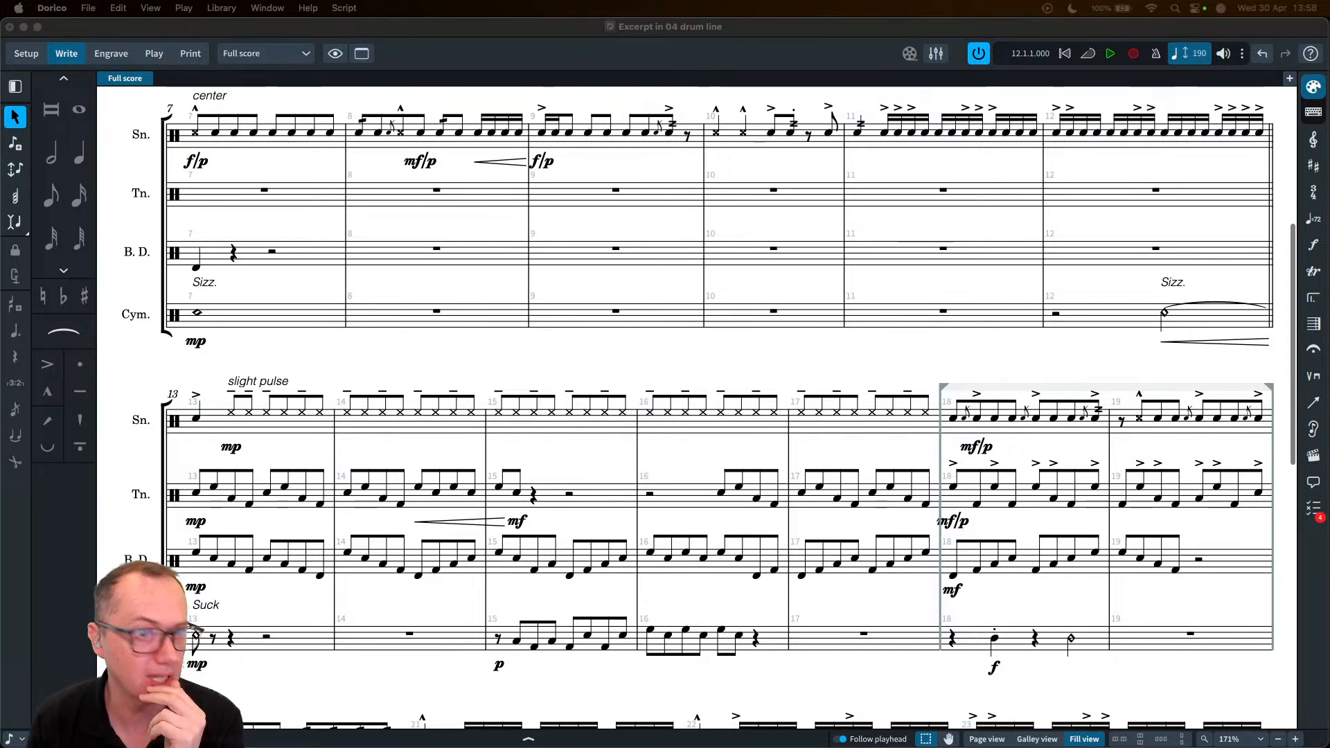
left_click_drag(1, 42, 445, 193)
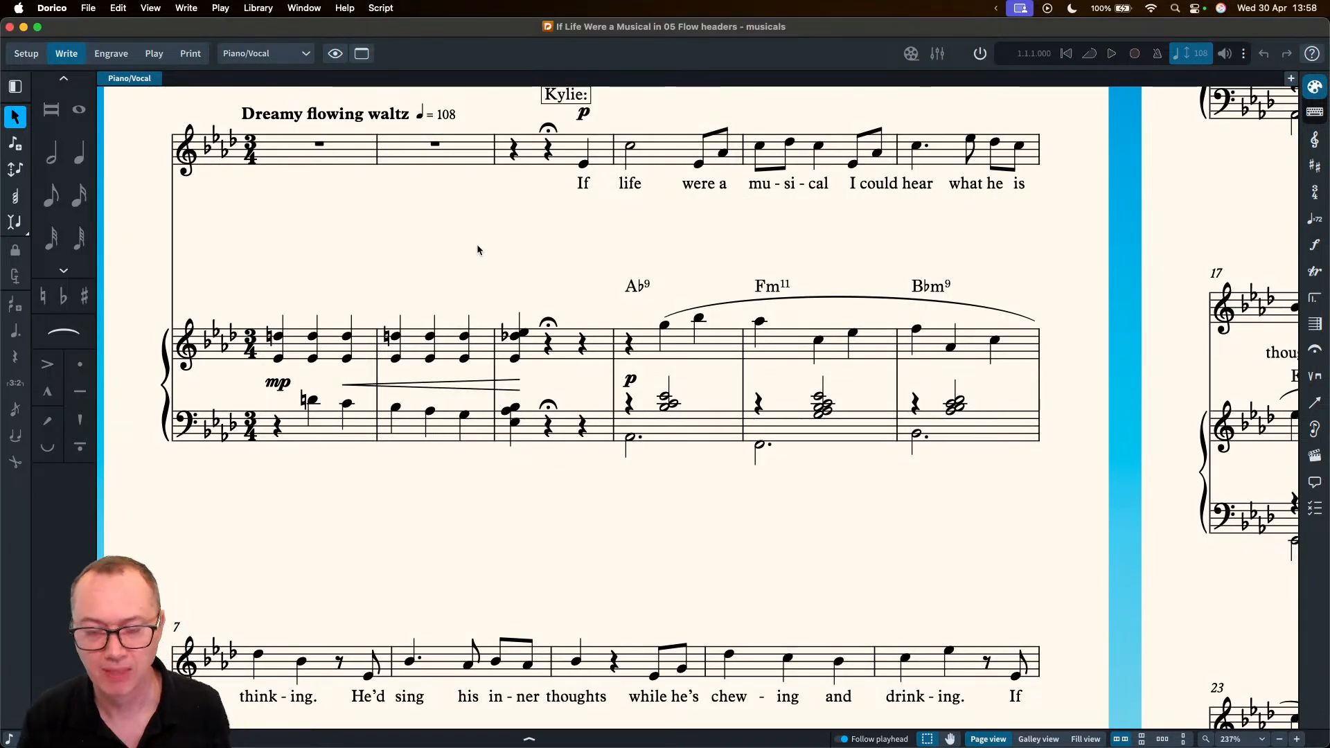
scroll(482, 270, "up", 3)
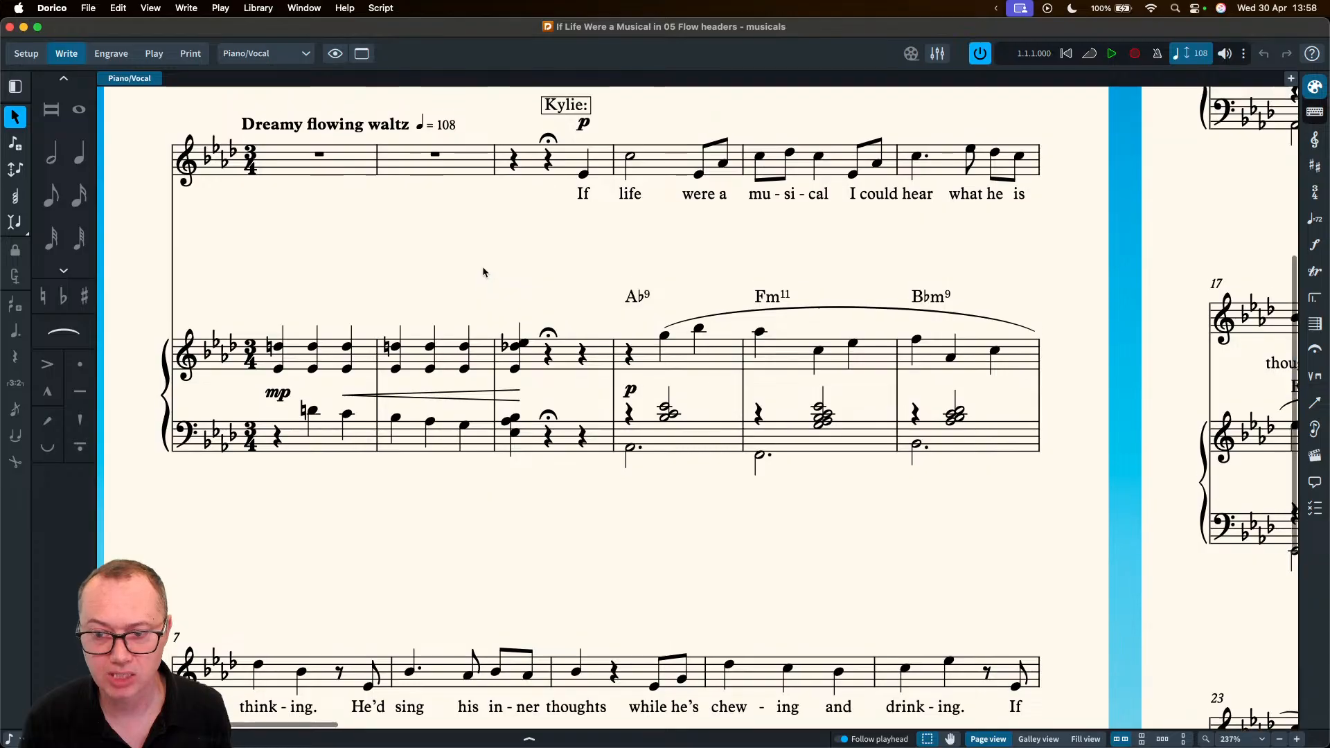
key("x")
key("x")
scroll(479, 255, "down", 1)
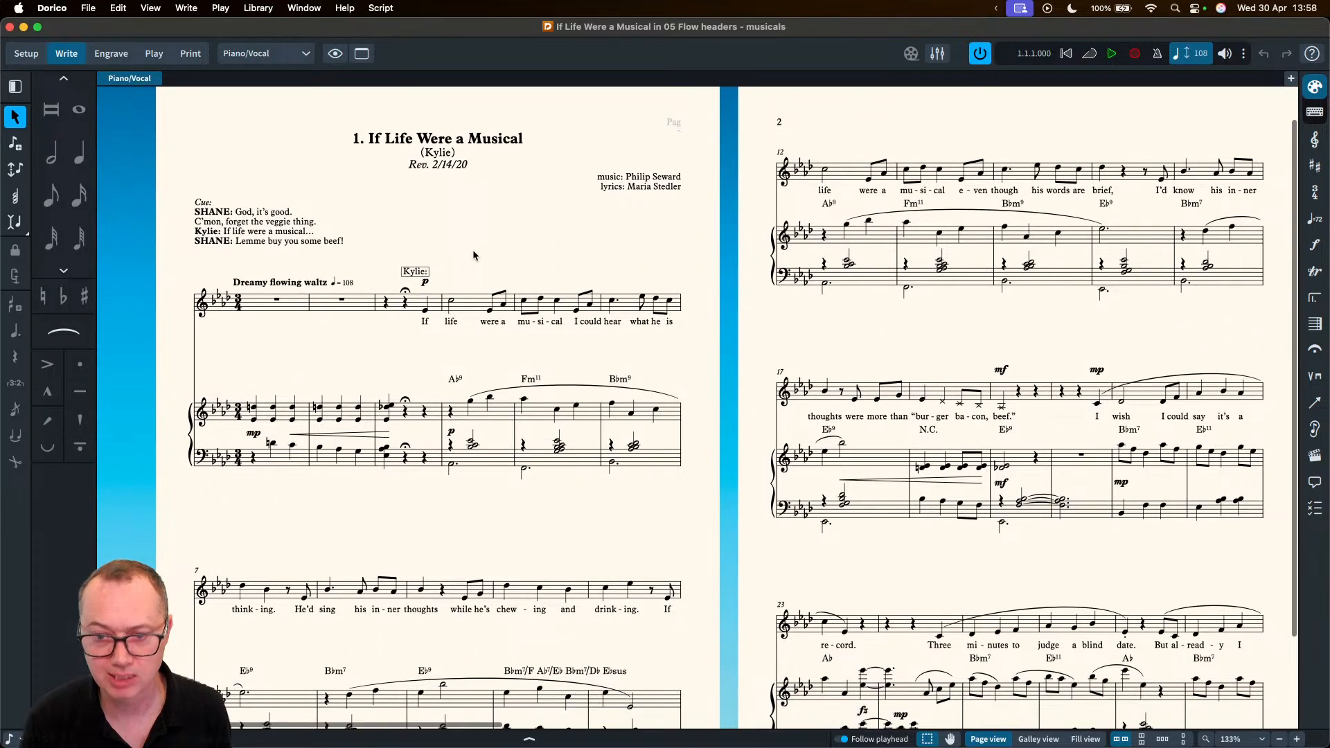
scroll(473, 249, "right", 4)
scroll(475, 248, "right", 10)
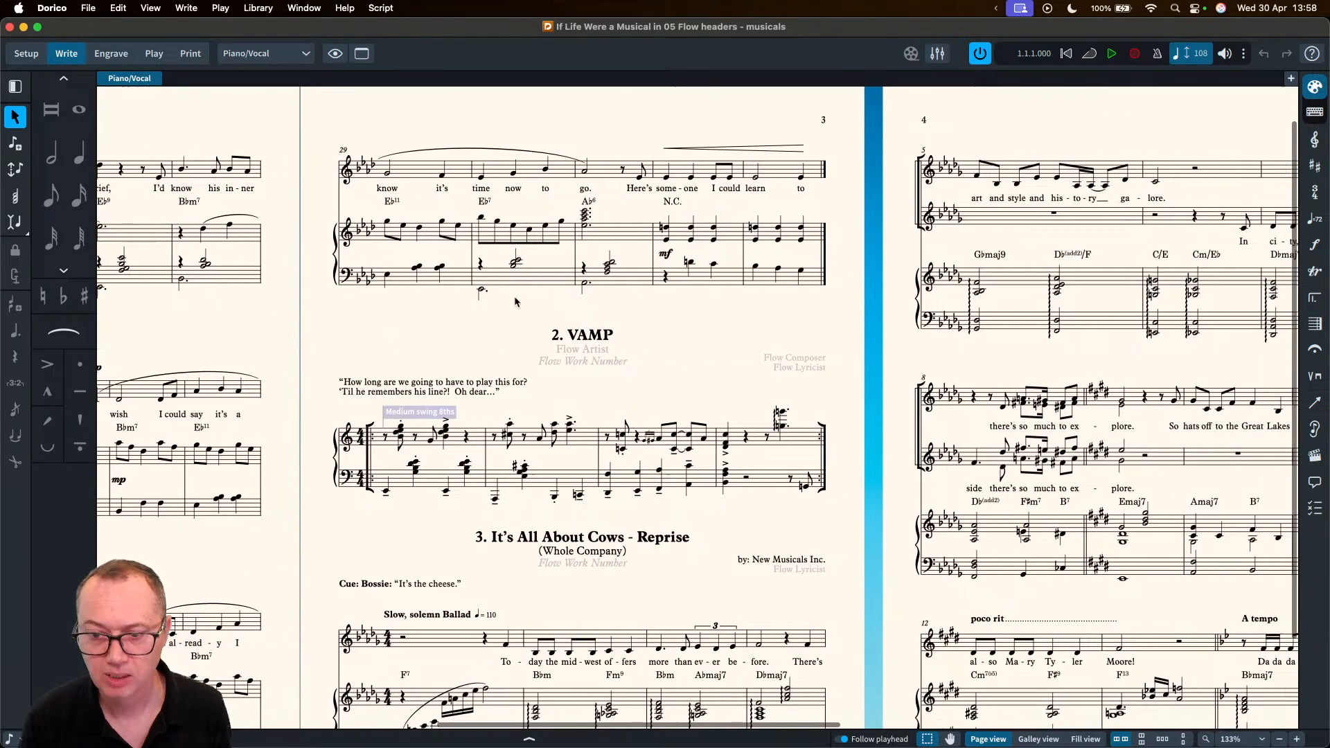
scroll(502, 334, "up", 3)
scroll(504, 332, "down", 1)
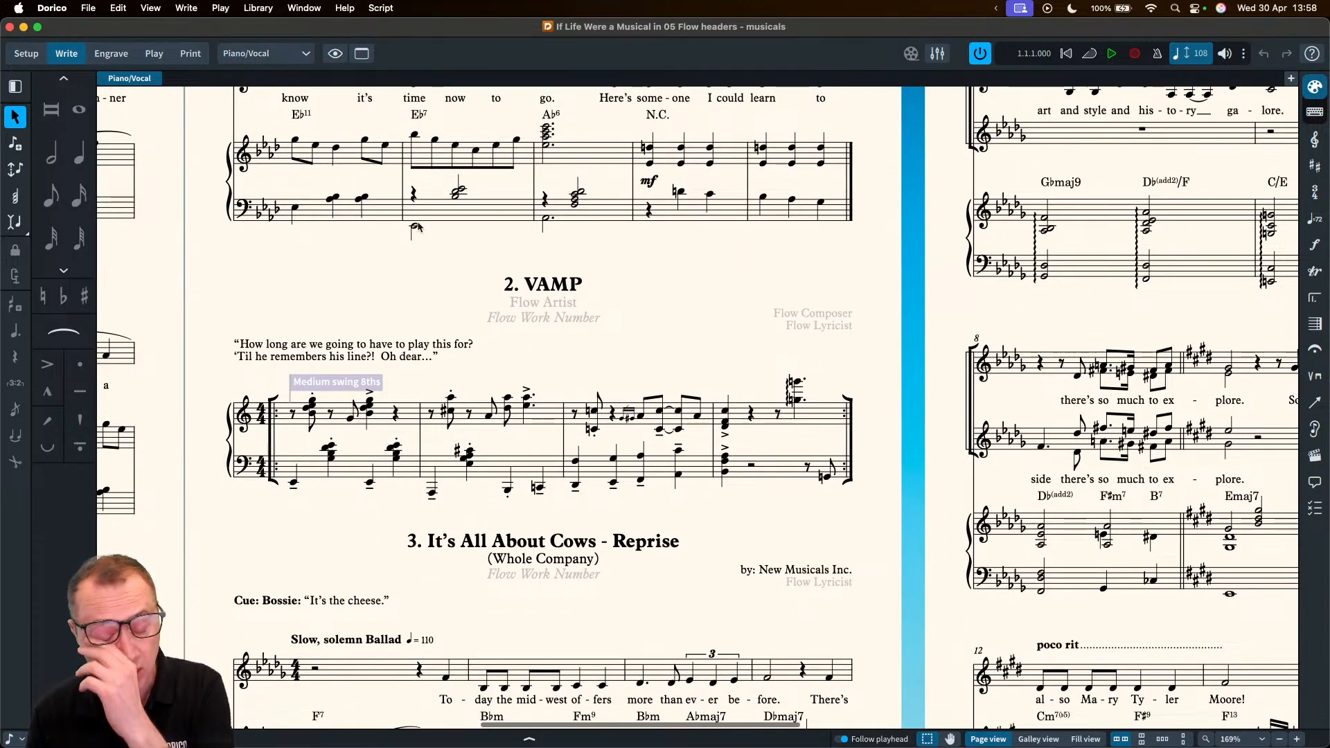
- Switch to Engrave mode and look over the available flow headings, including Big Cue Space and Vamp, alongside the headings on page 3
left_click(116, 59)
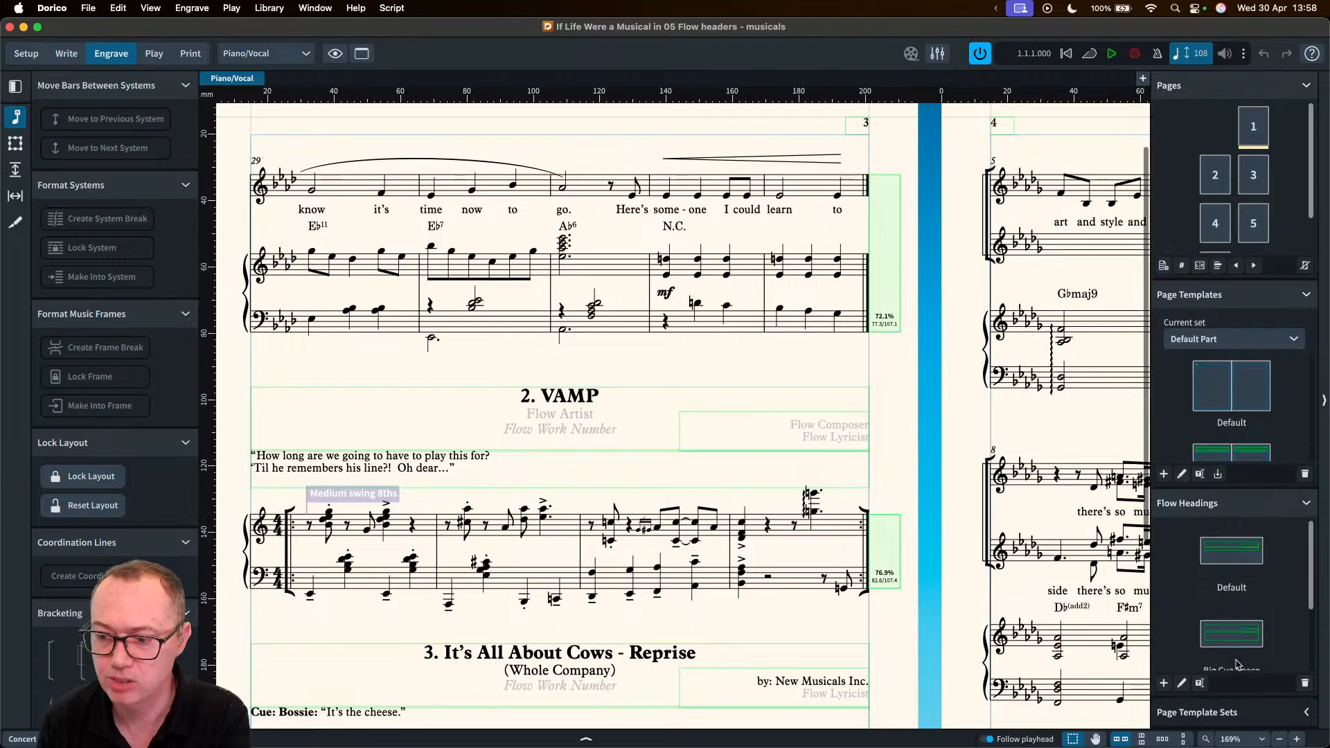
left_click(1237, 680)
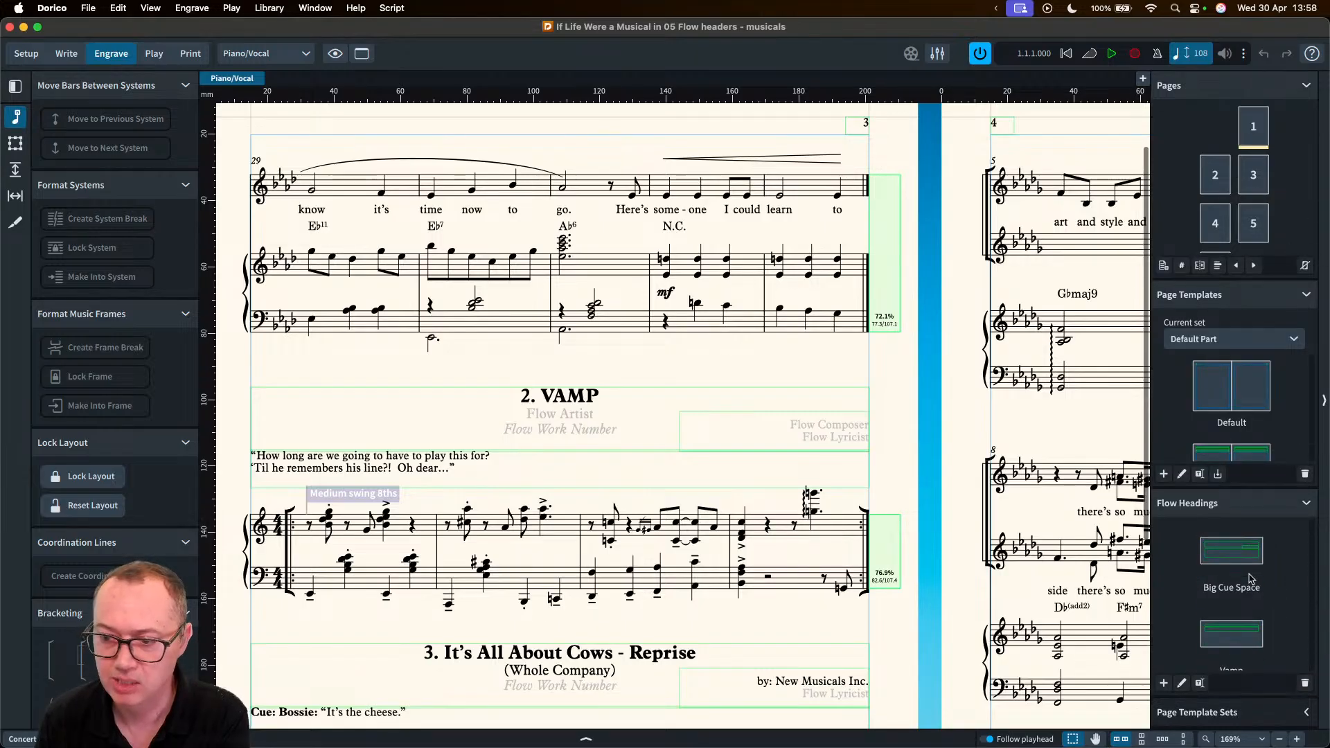
scroll(1250, 579, "down", 1)
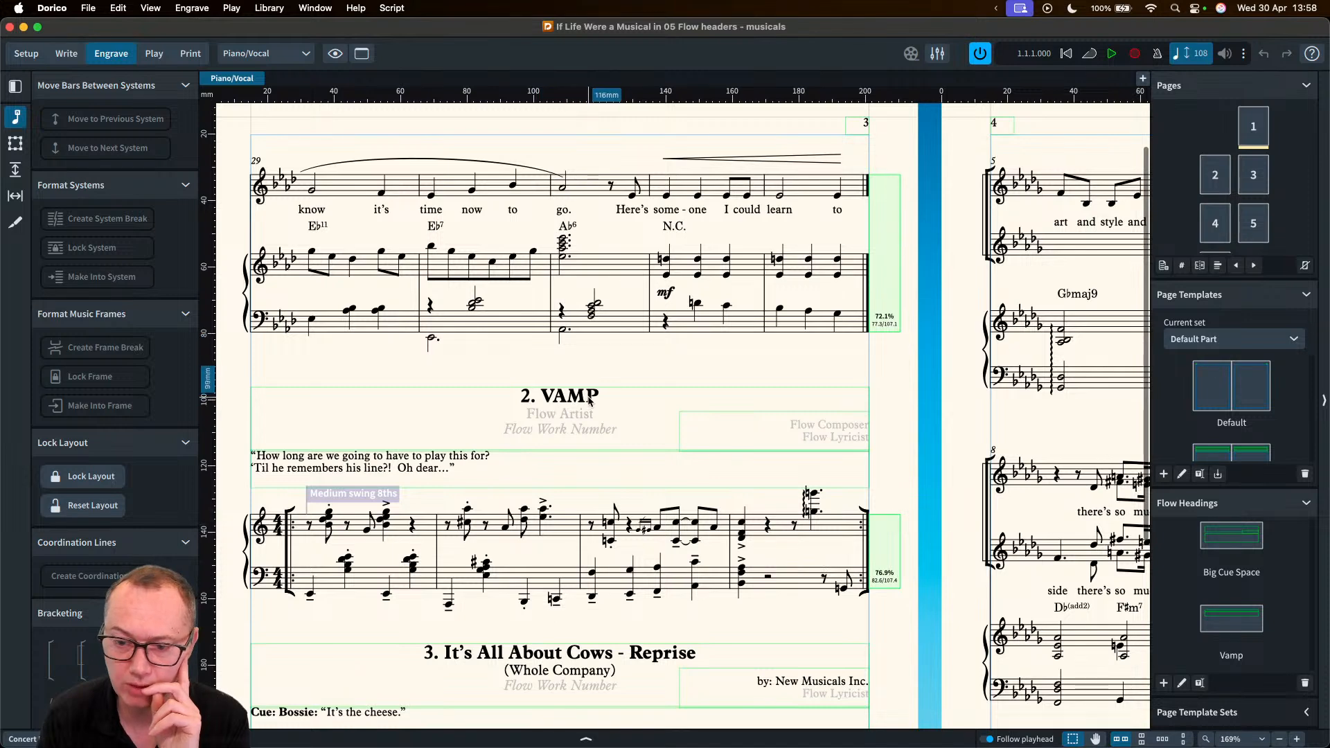
scroll(631, 526, "down", 3)
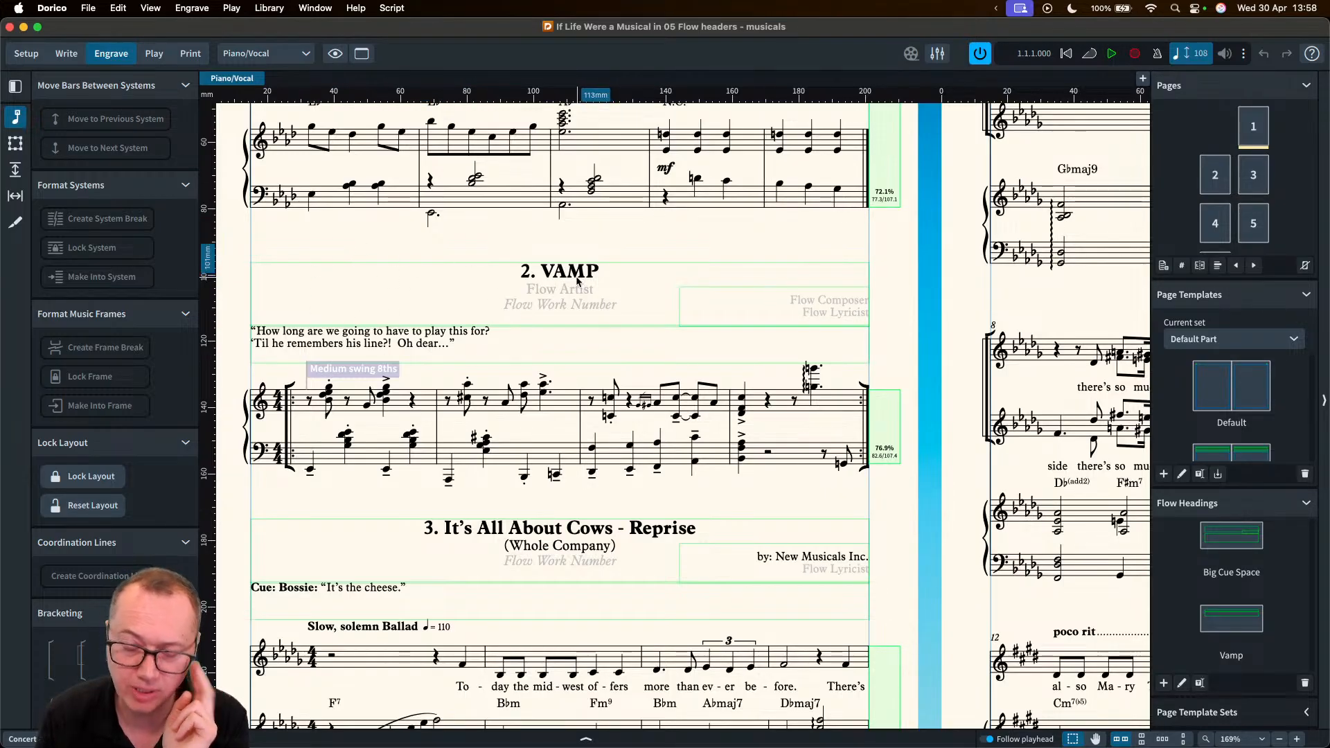
scroll(1246, 181, "down", 2)
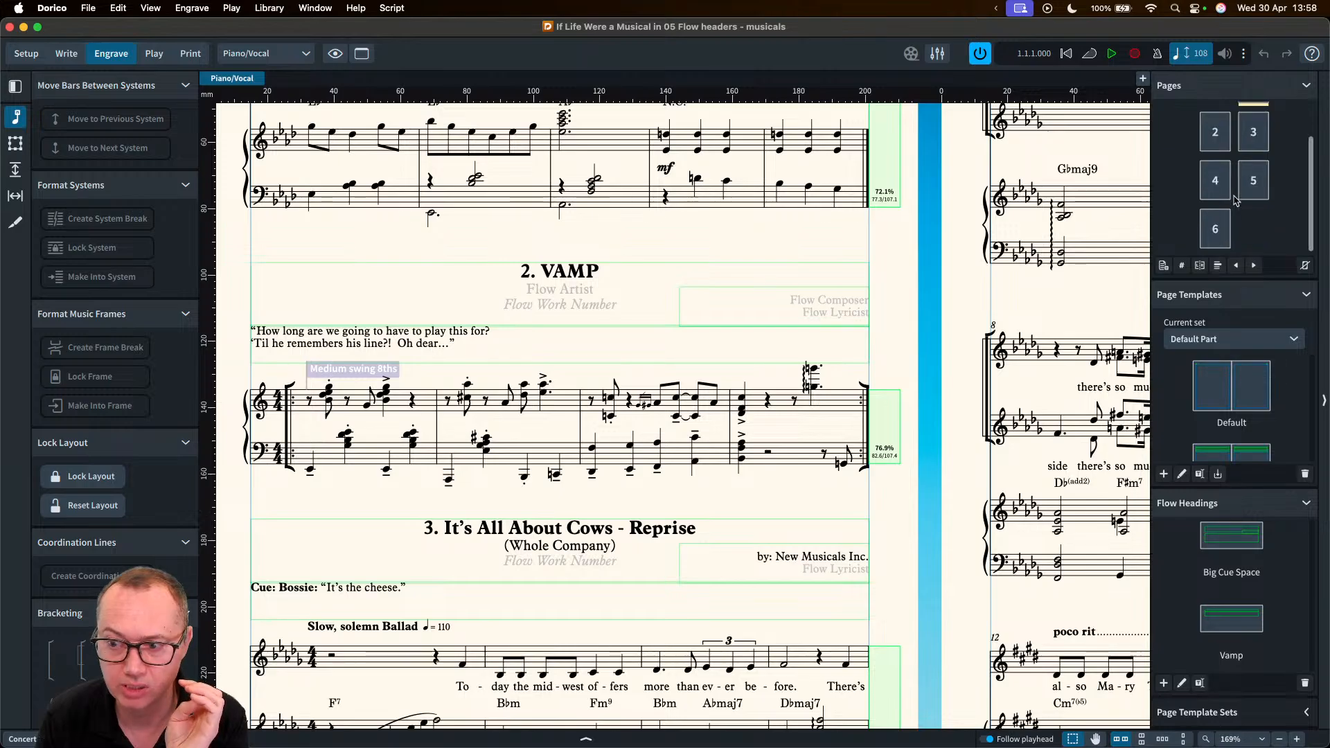
scroll(1247, 173, "up", 2)
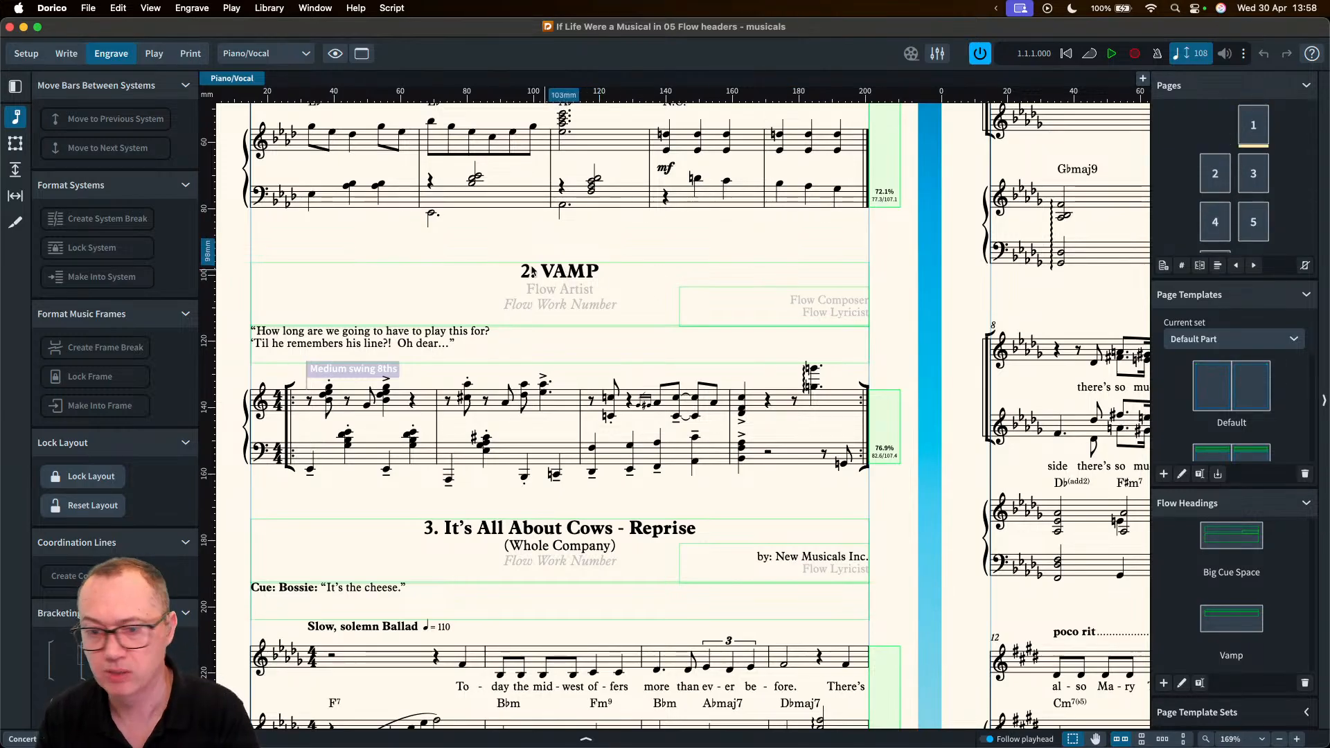
- Switch to Setup mode, open the flow heading overrides for the Piano/Vocal layout, and move the dialog clear of the VAMP heading
left_click(25, 54)
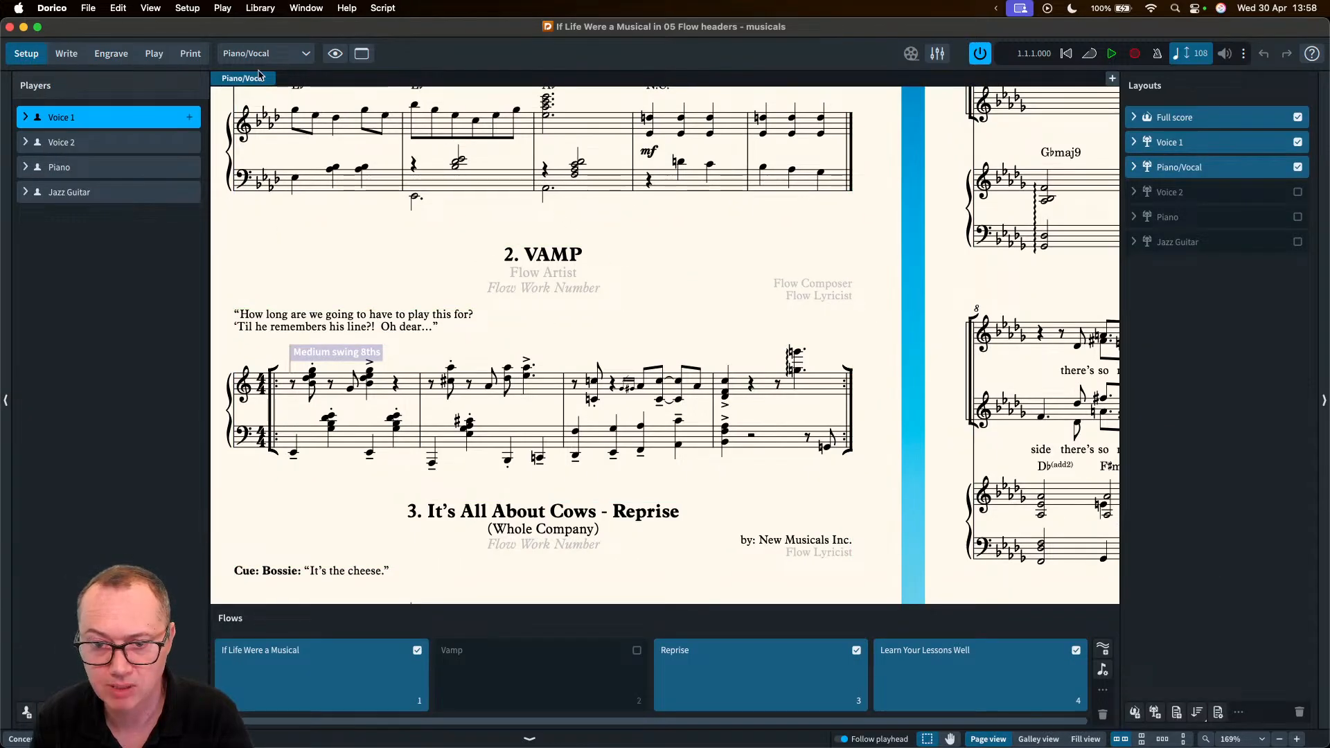
left_click(1244, 165)
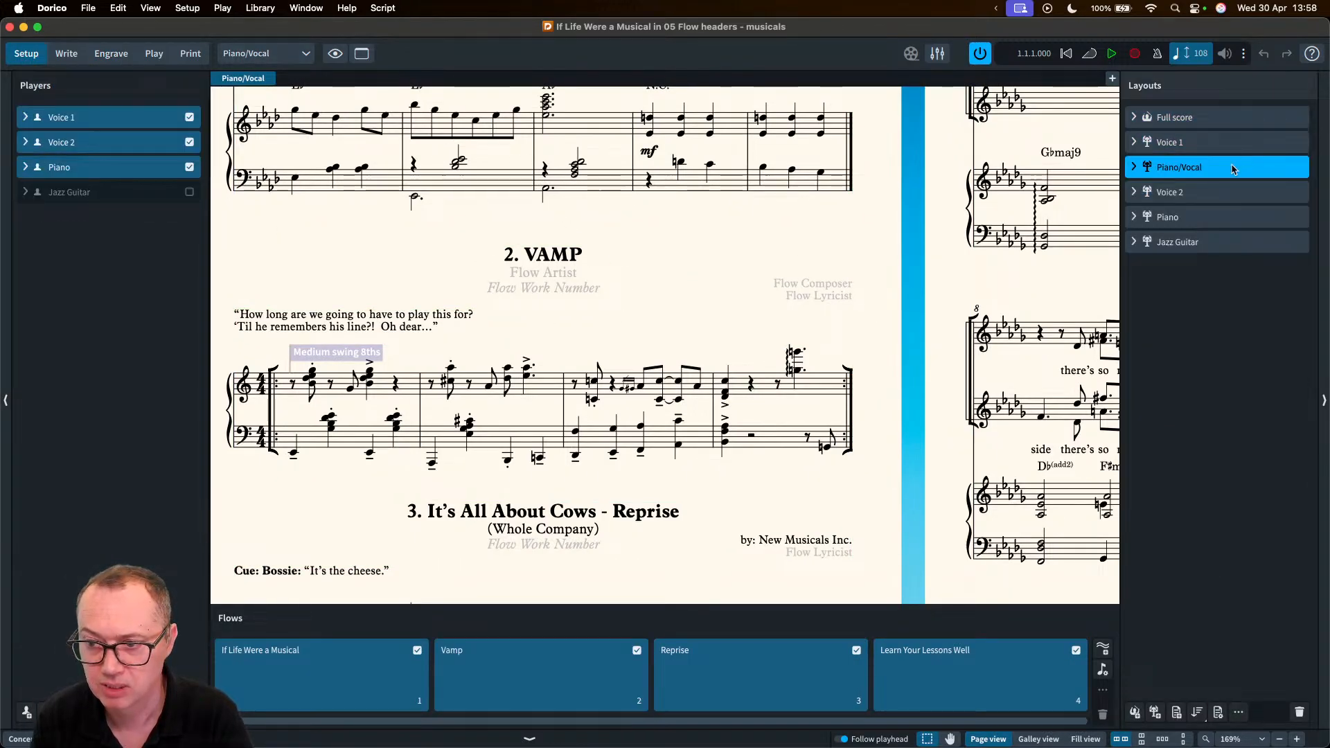
right_click(1237, 165)
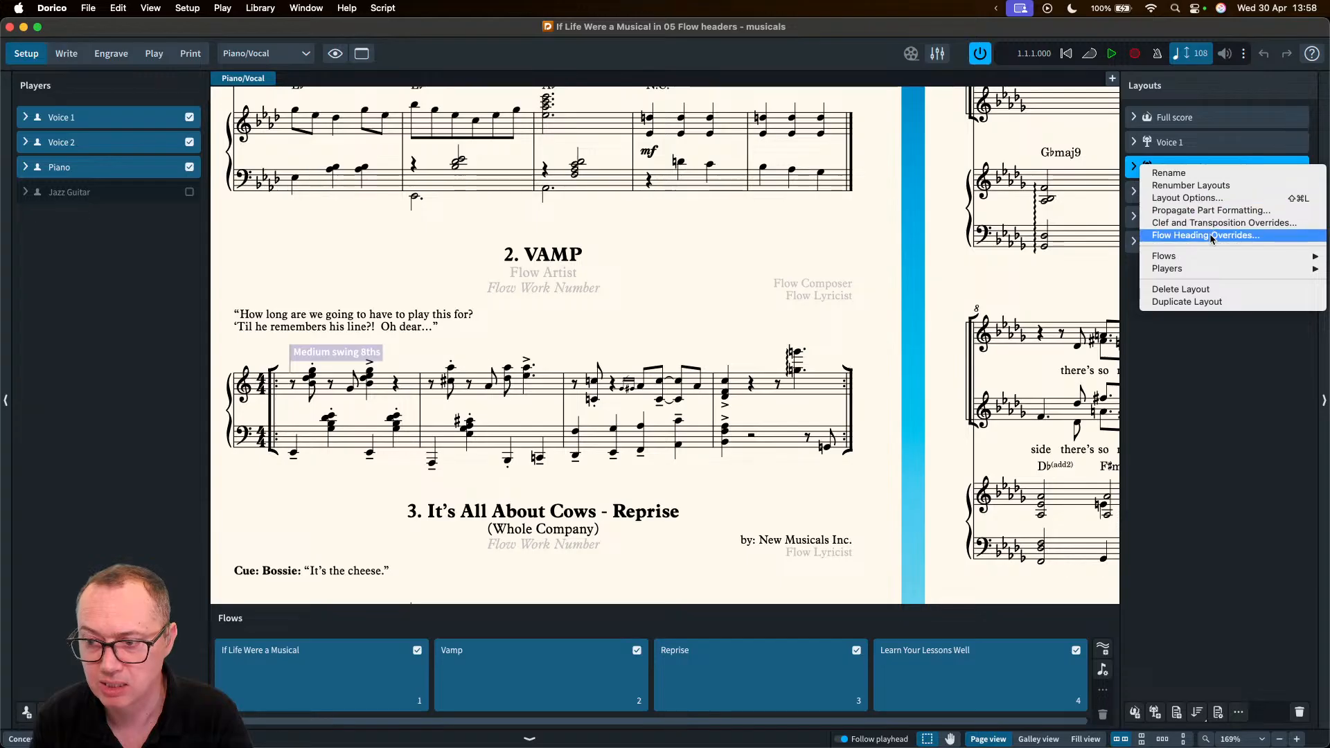
left_click(1187, 237)
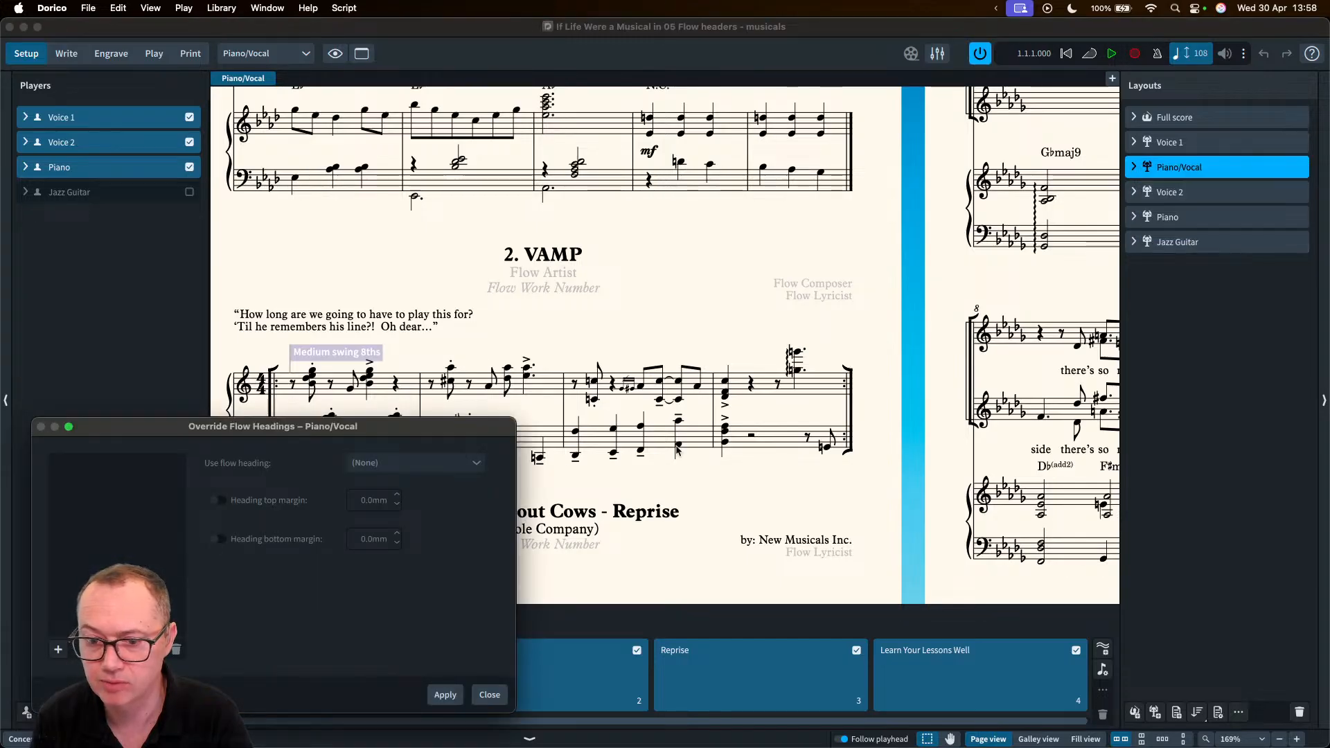
left_click_drag(329, 429, 607, 293)
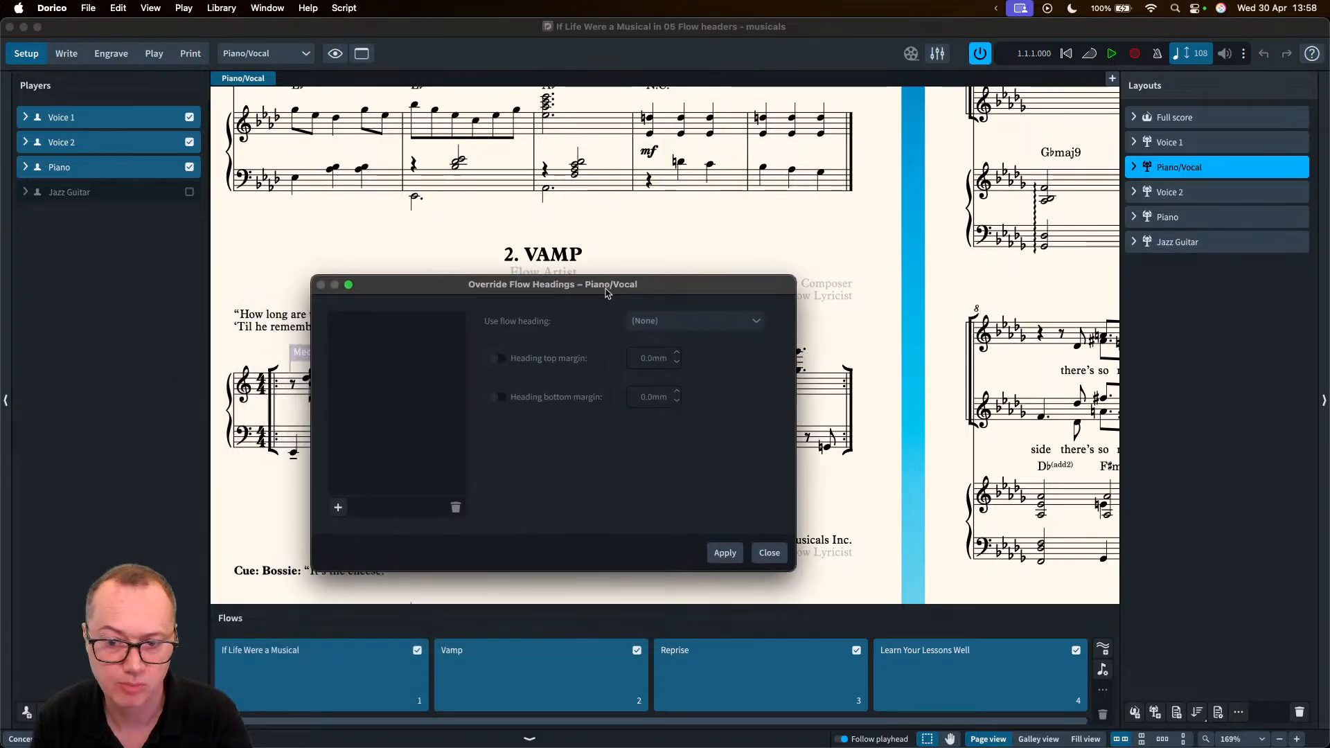
left_click_drag(448, 285, 748, 343)
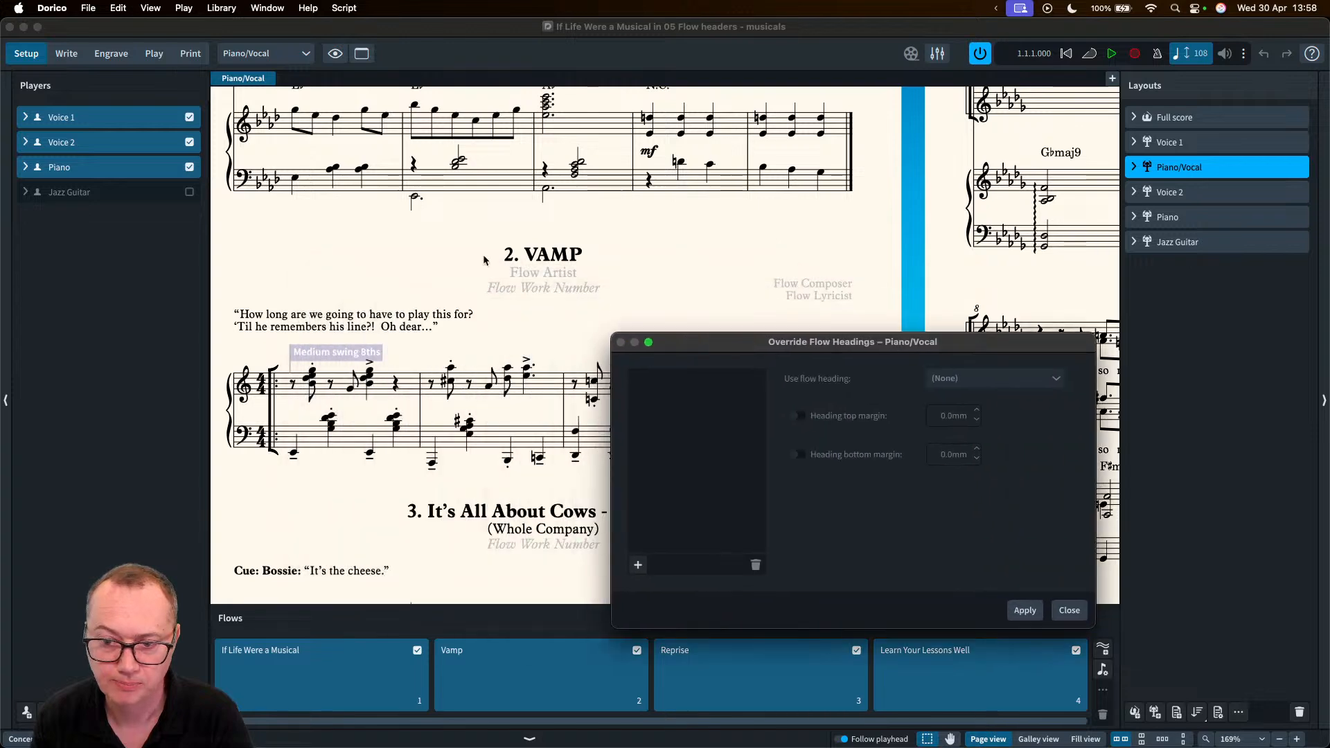
- Add an override for the Vamp flow that uses the Vamp flow heading, and apply it to the layout
left_click(638, 566)
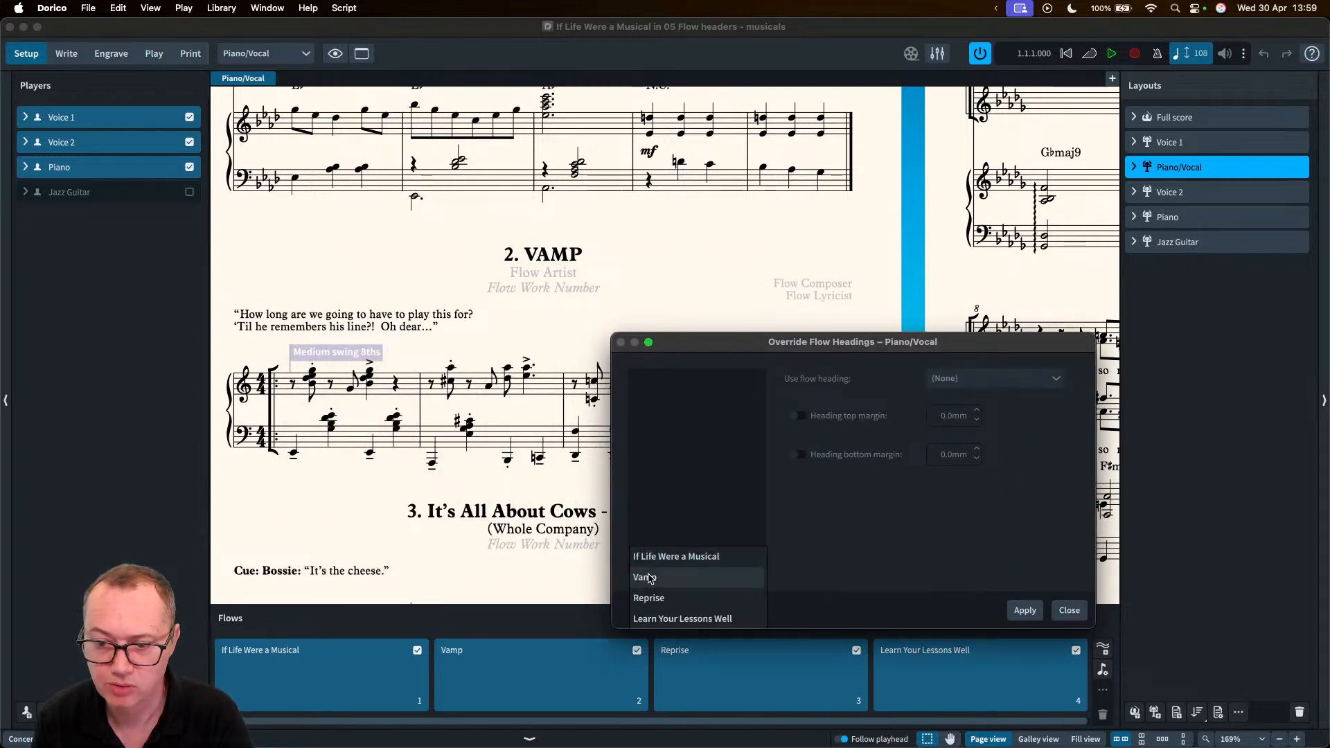
left_click(651, 574)
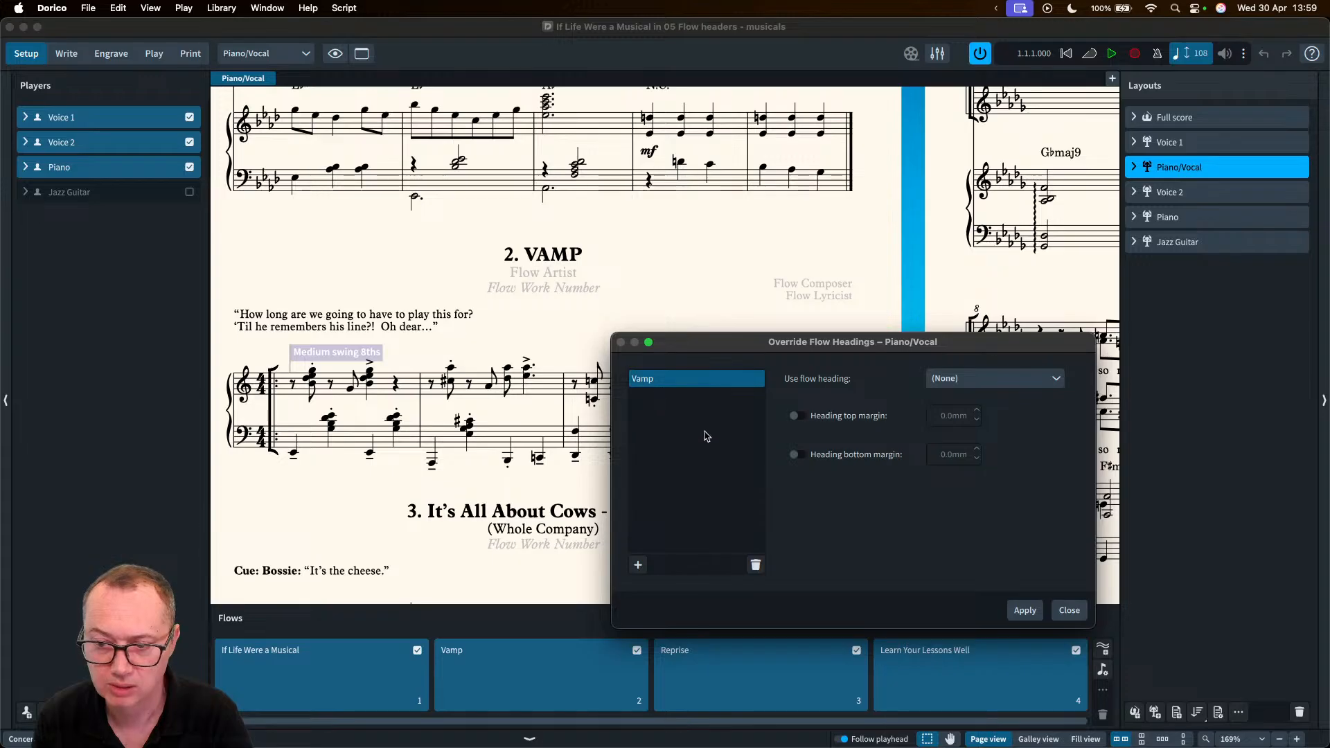
left_click(960, 381)
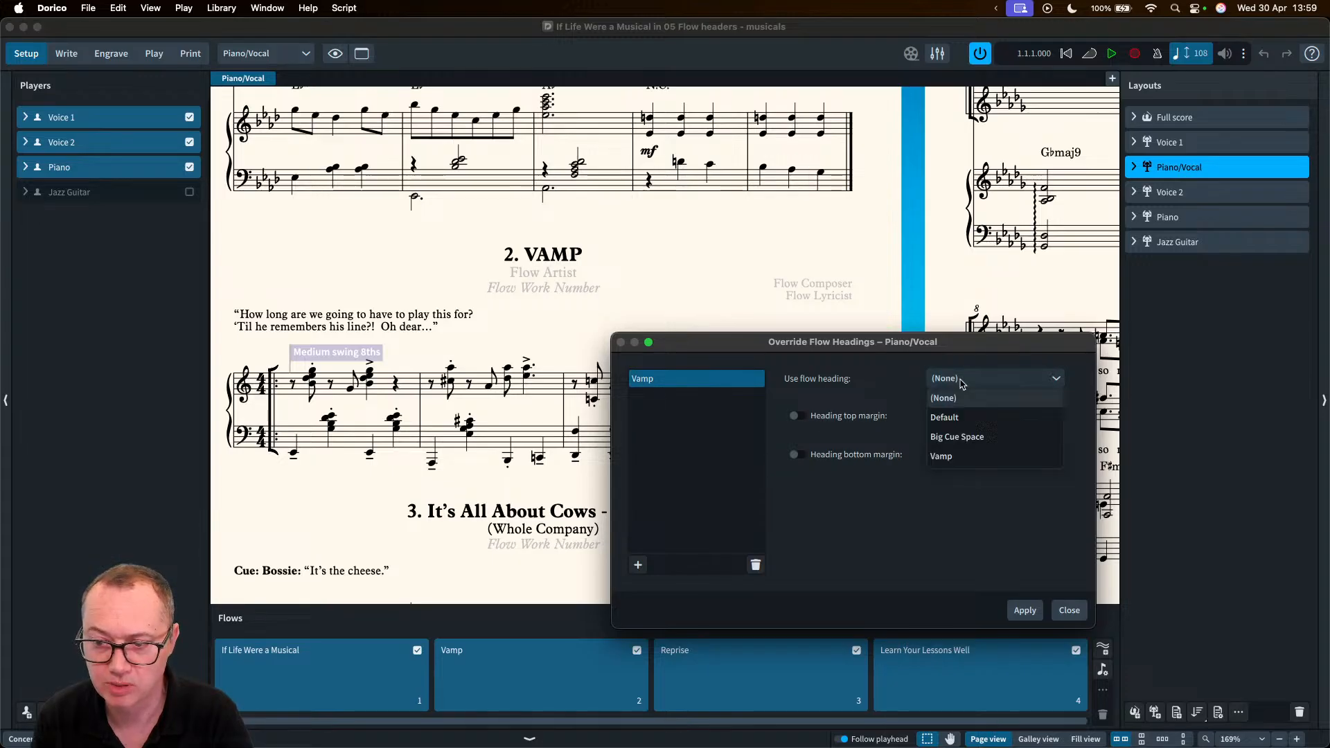
left_click(970, 458)
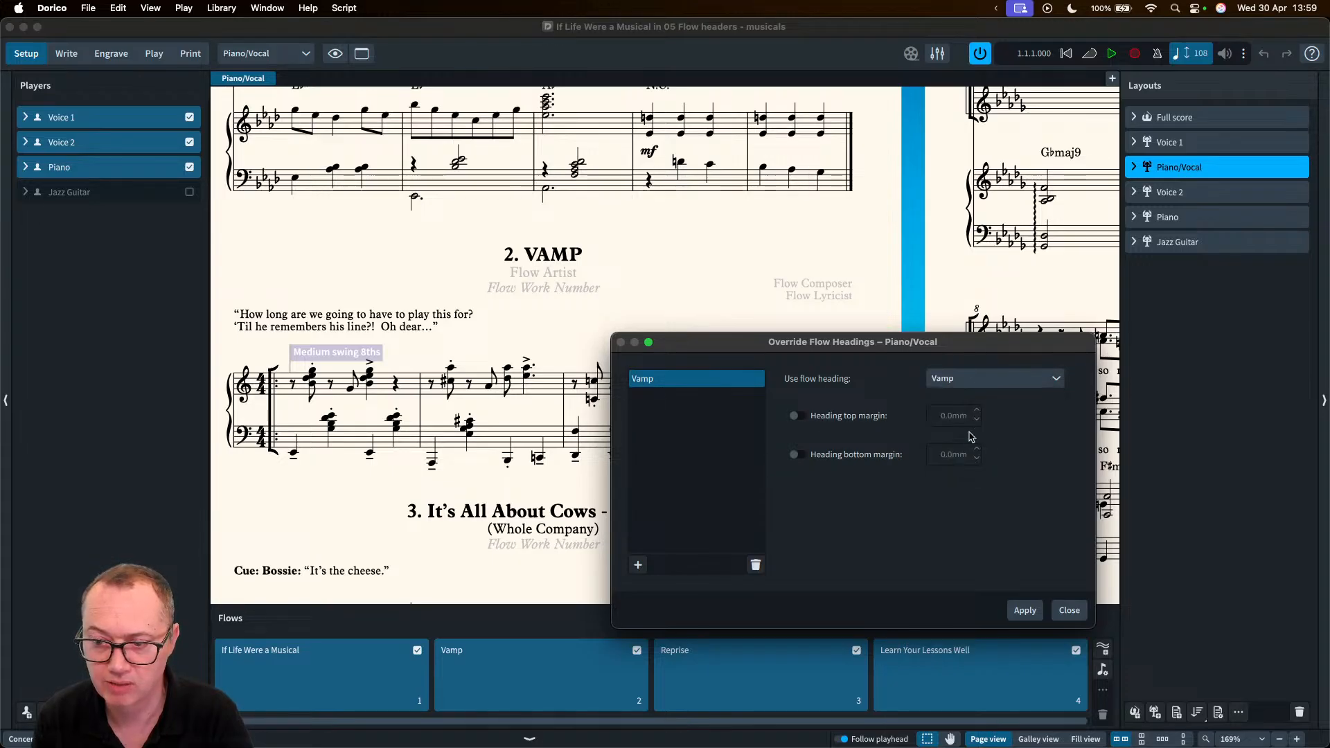
left_click(1025, 612)
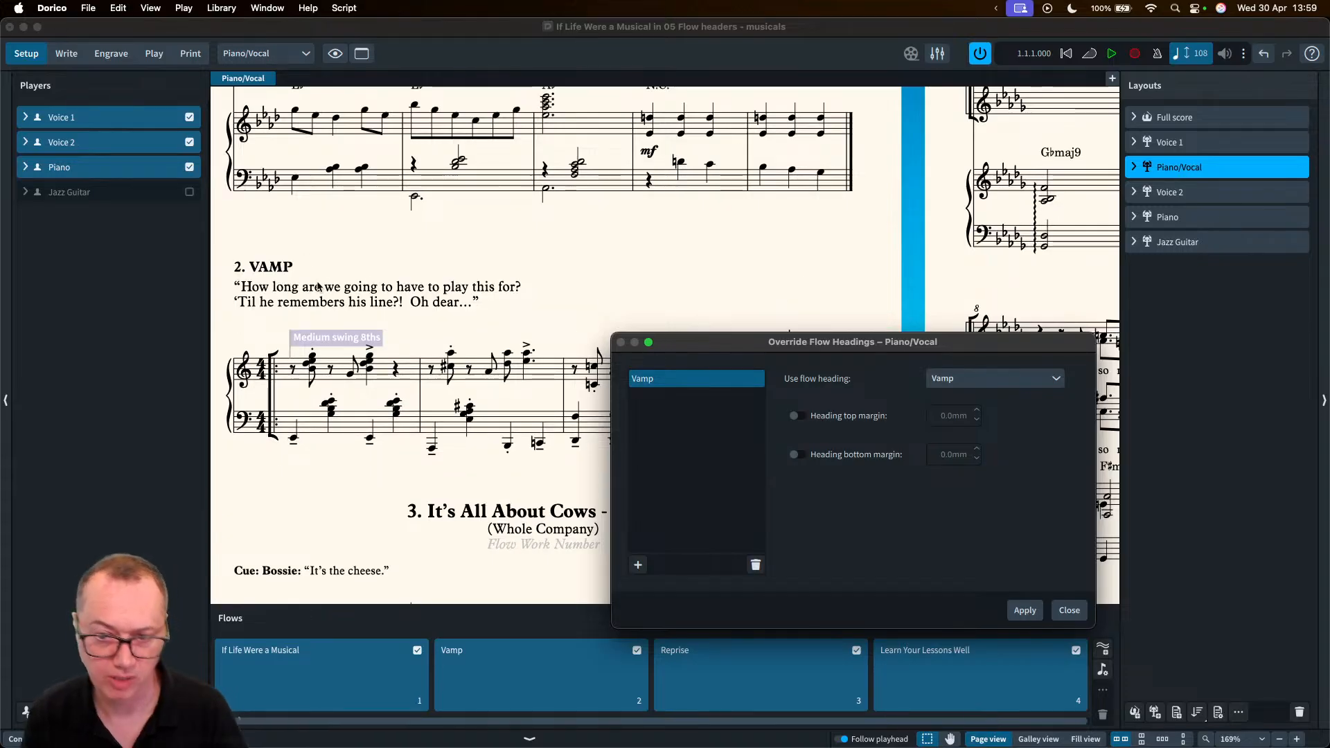
key("alt+super+s")
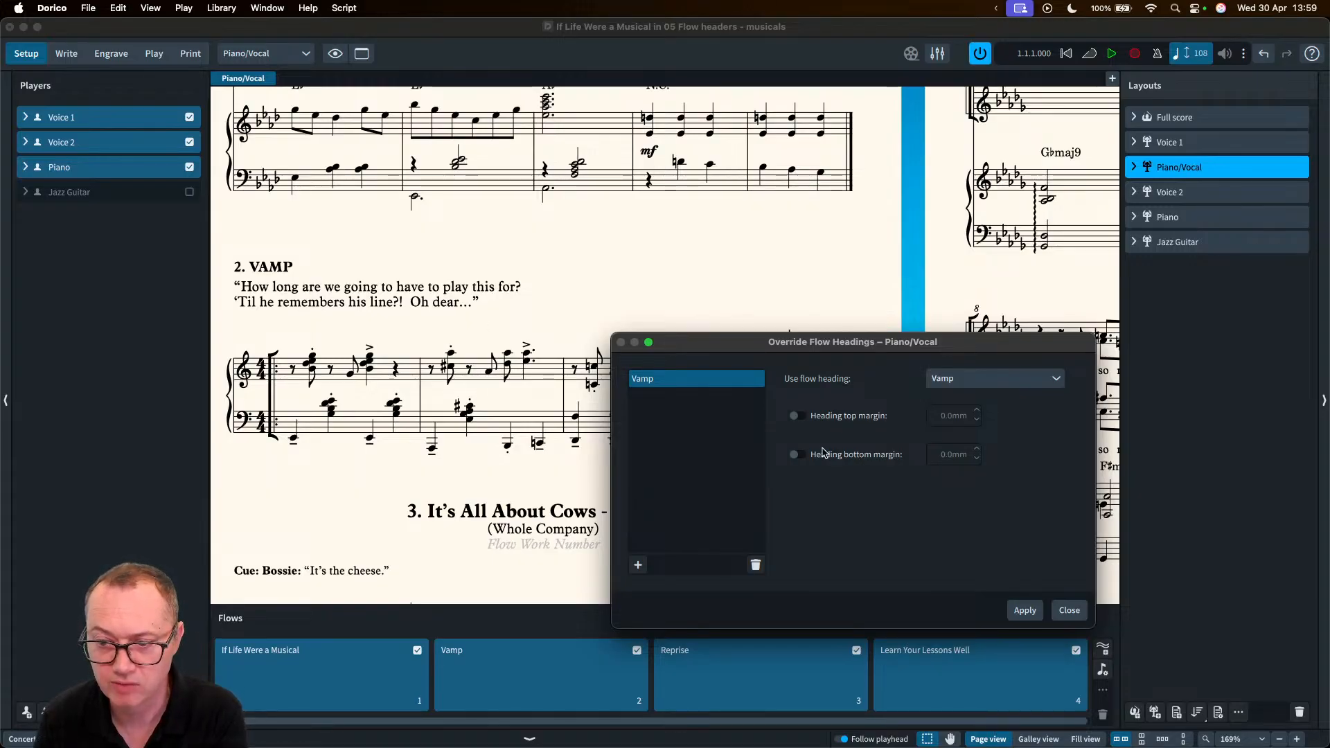
- Override the Vamp heading's bottom margin with 0.0 mm, apply it, check the spacing in the score, and close the dialog
left_click(797, 456)
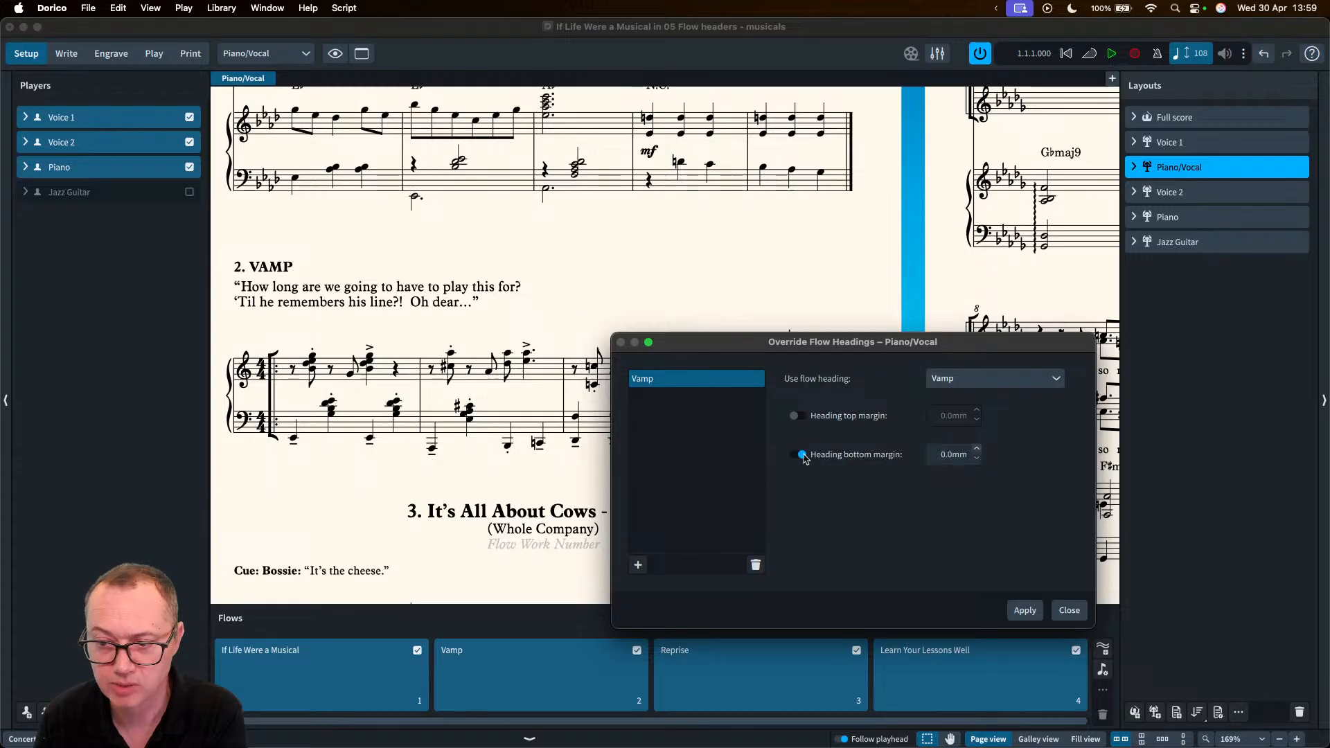
left_click(1024, 609)
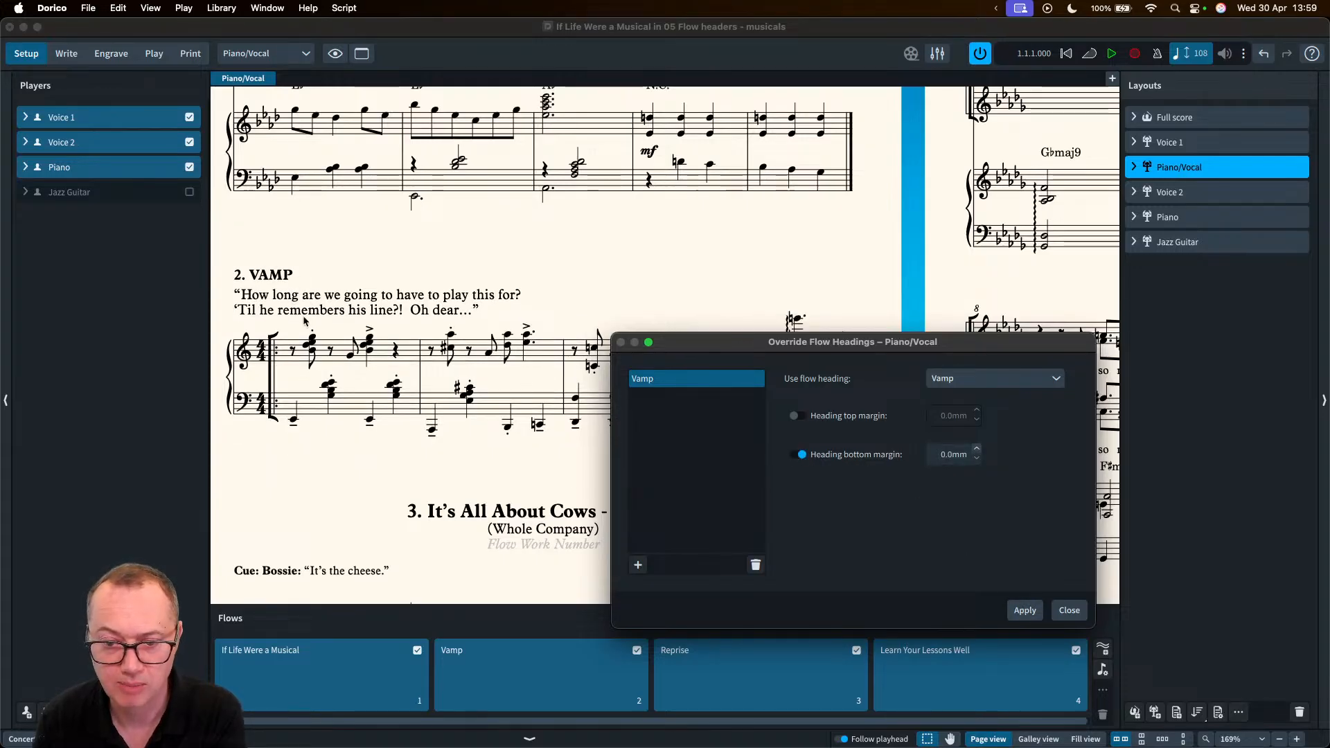
scroll(387, 388, "down", 2)
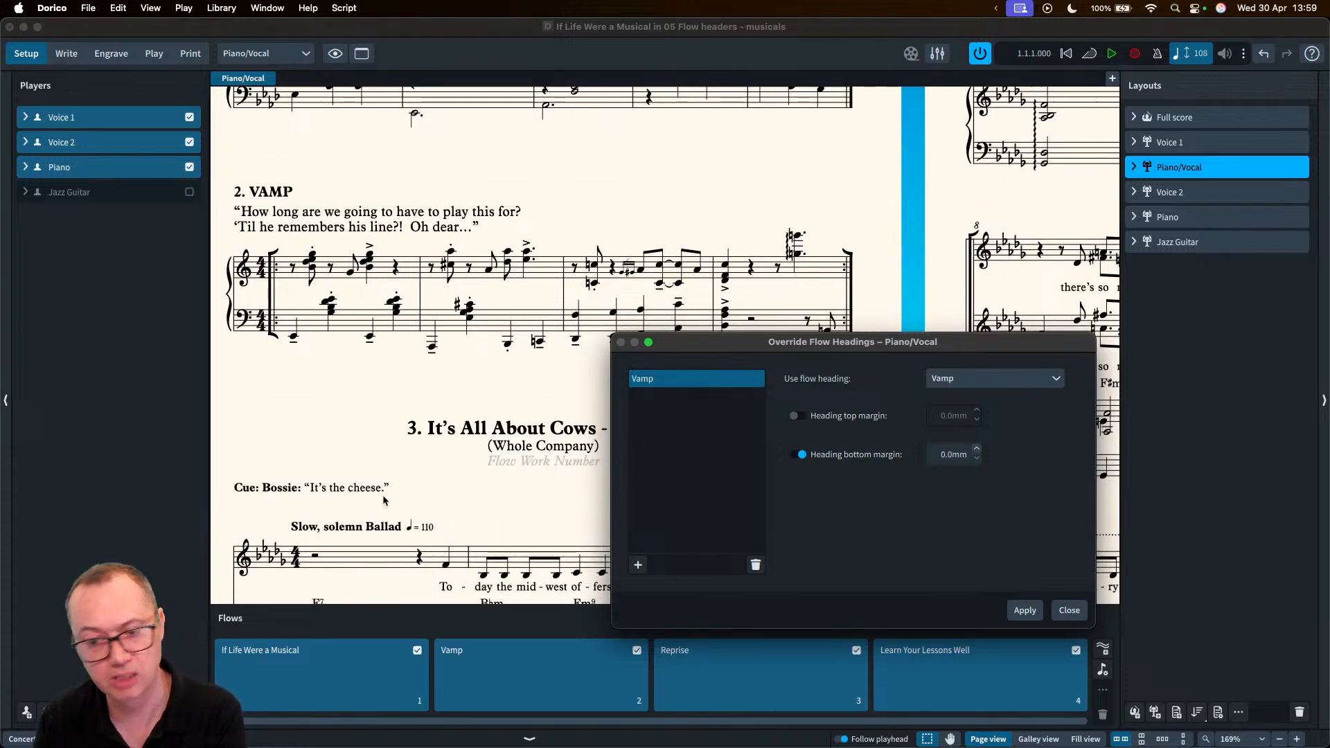
scroll(455, 509, "up", 1)
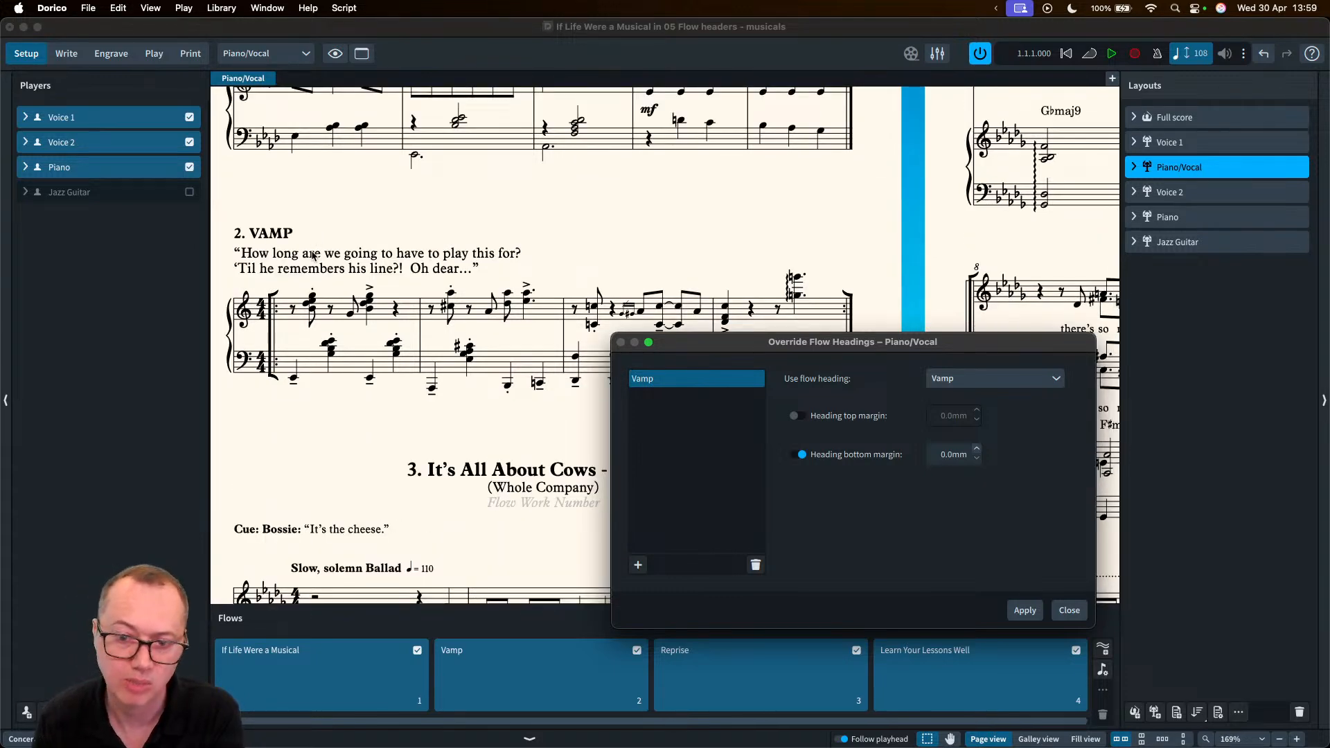
left_click(1069, 610)
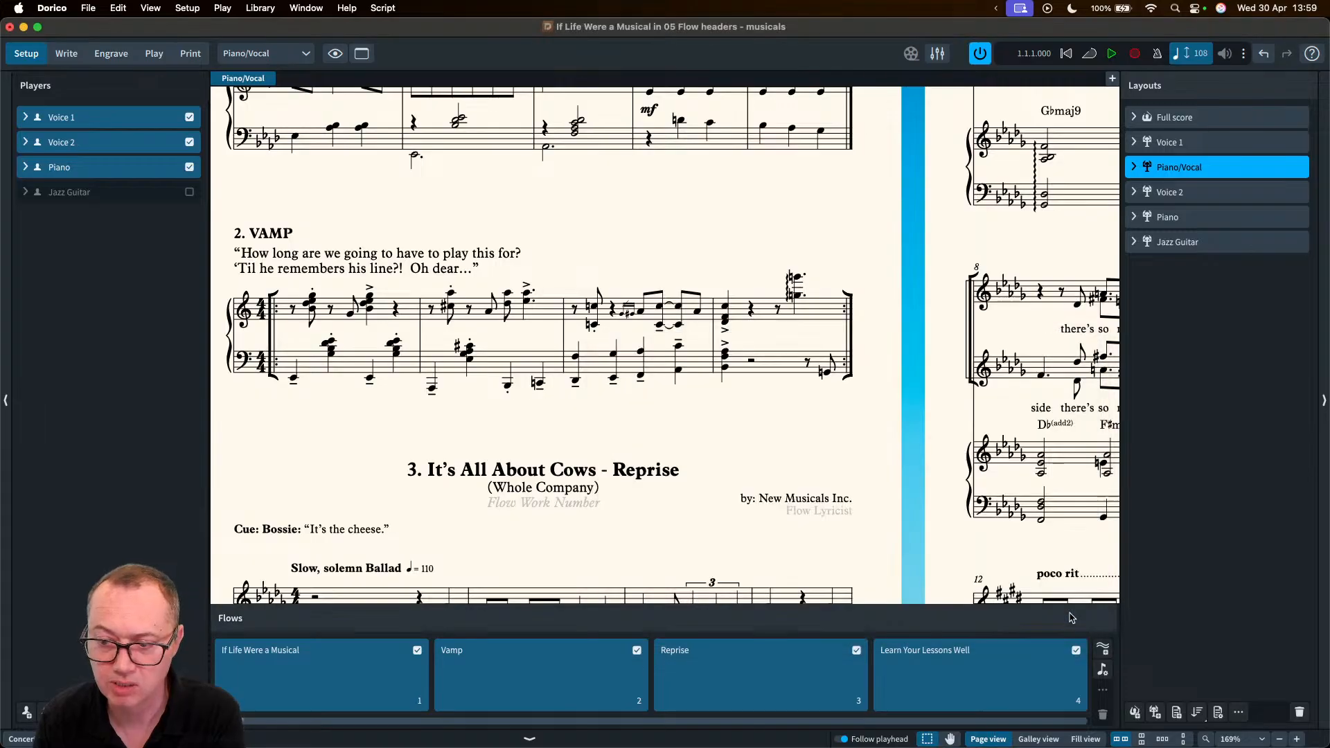
- Examine the VAMP heading and its cue text on page 3 at different zoom levels
scroll(584, 309, "down", 2)
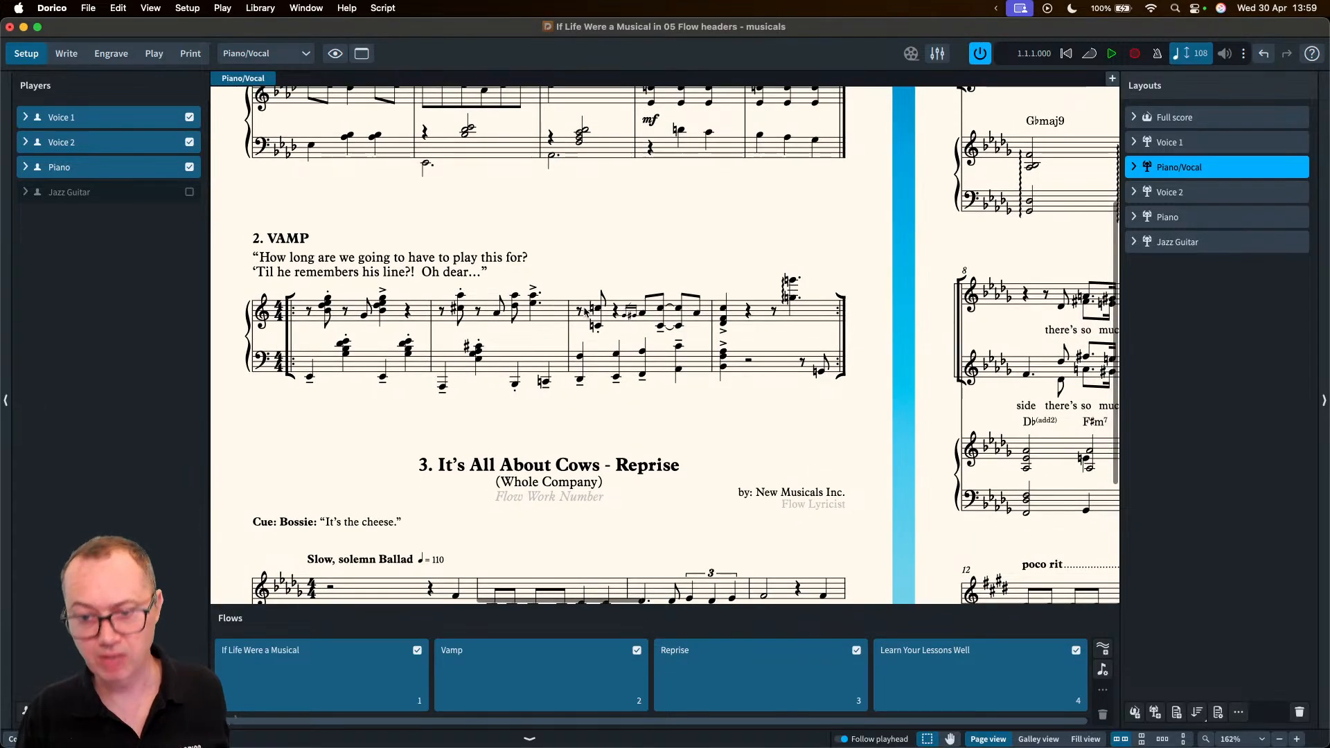
scroll(594, 264, "down", 2)
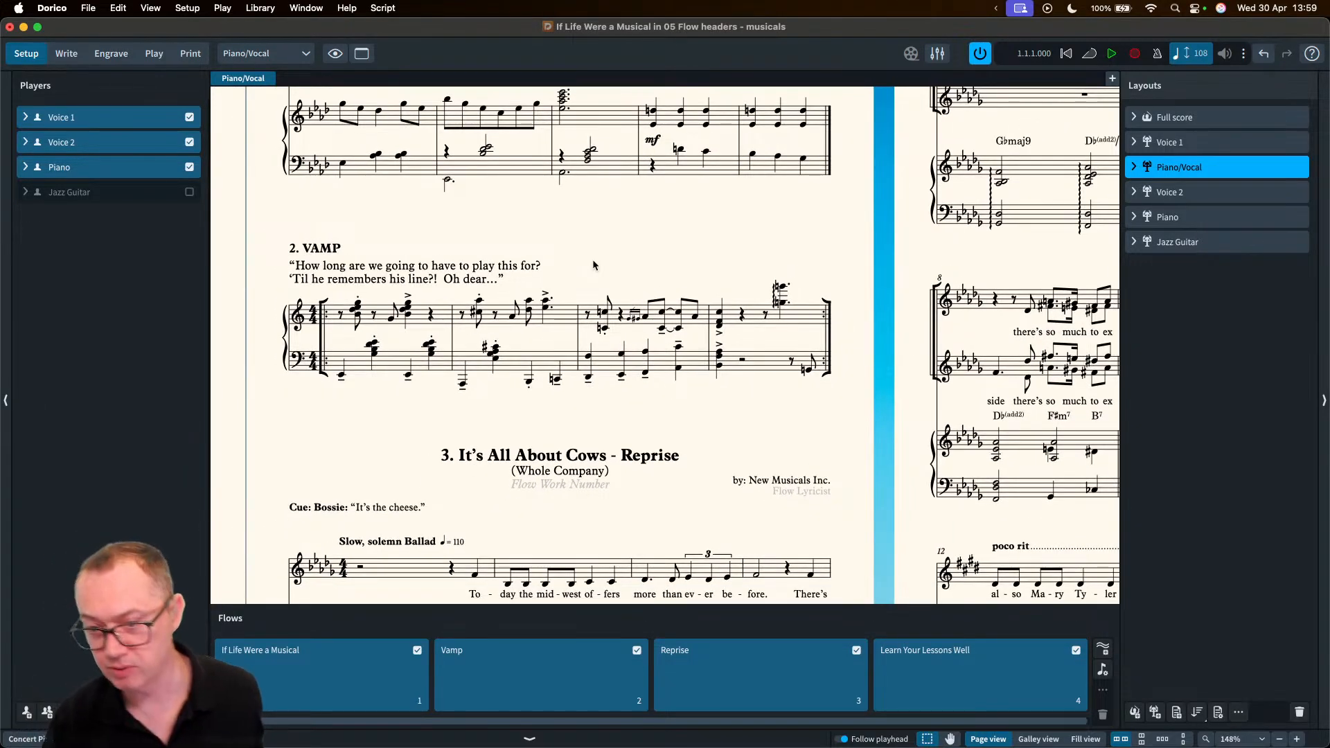
scroll(593, 265, "down", 3)
scroll(594, 264, "up", 1)
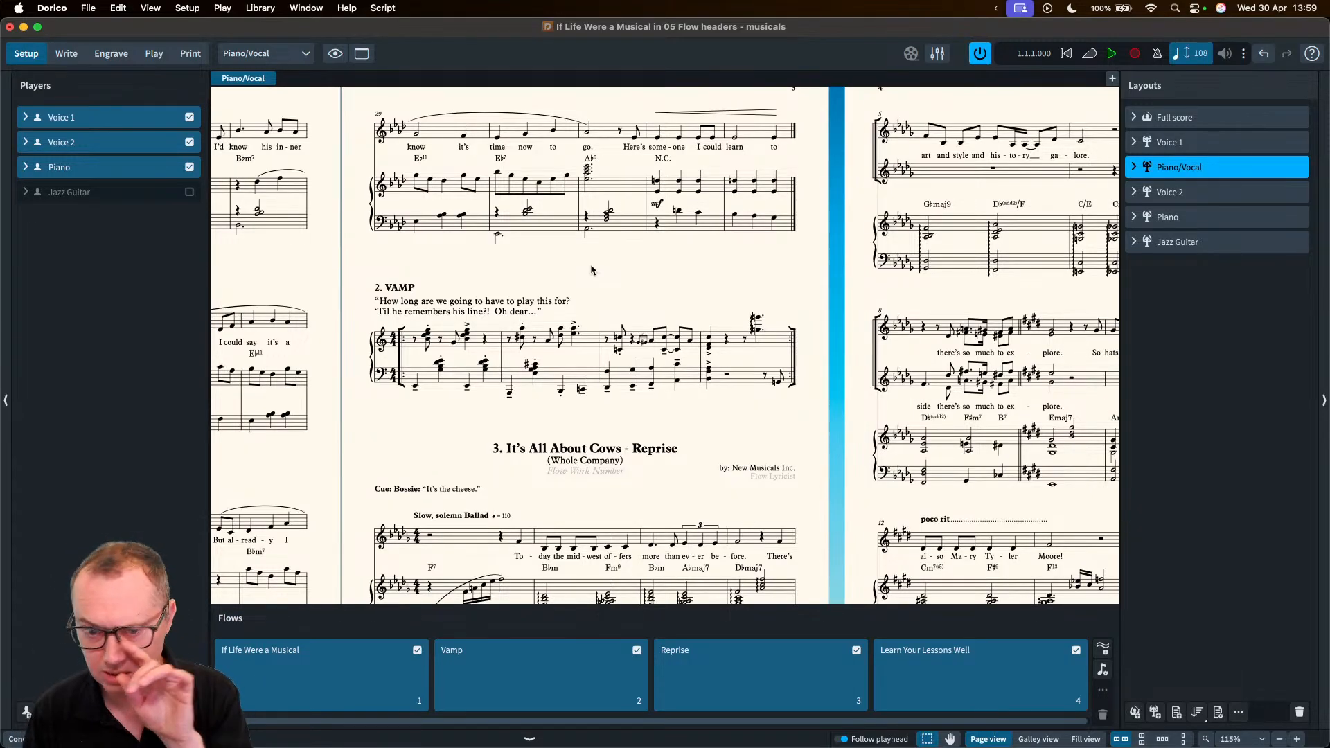
scroll(592, 269, "up", 4)
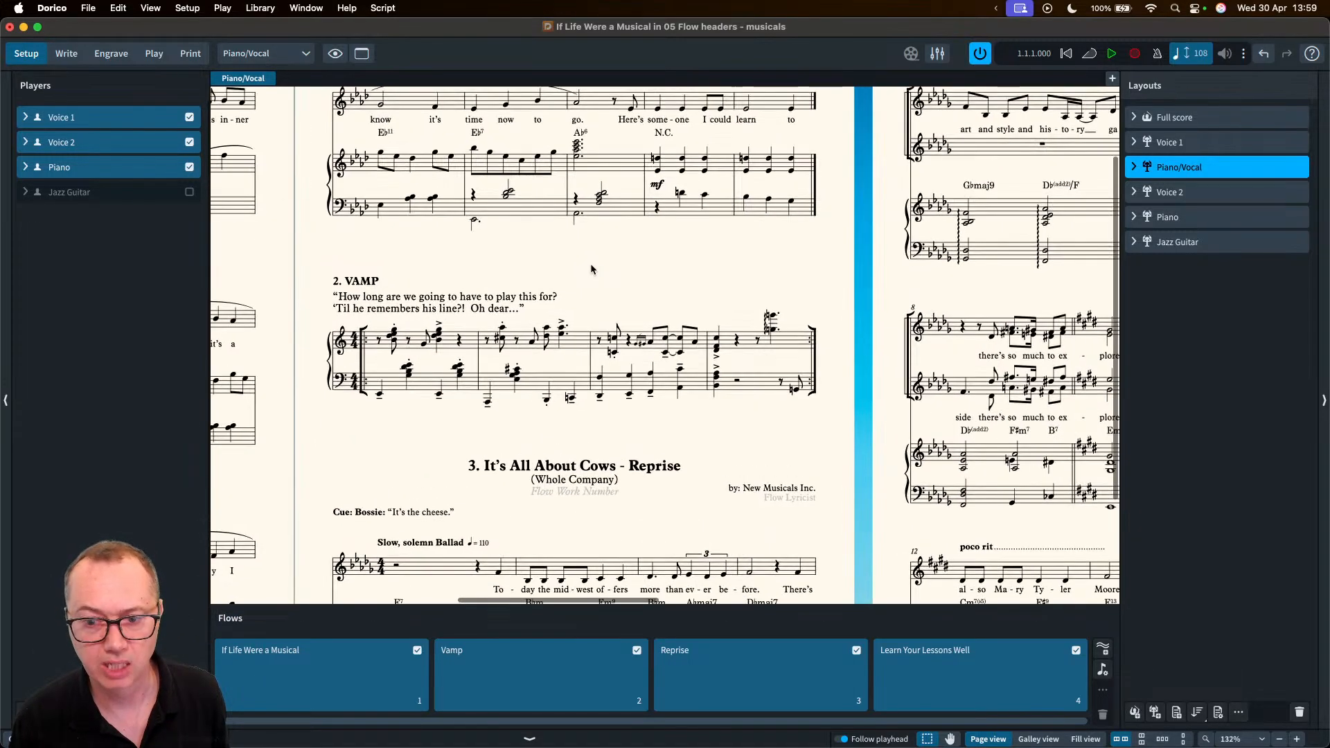
scroll(592, 269, "left", 3)
scroll(592, 268, "up", 1)
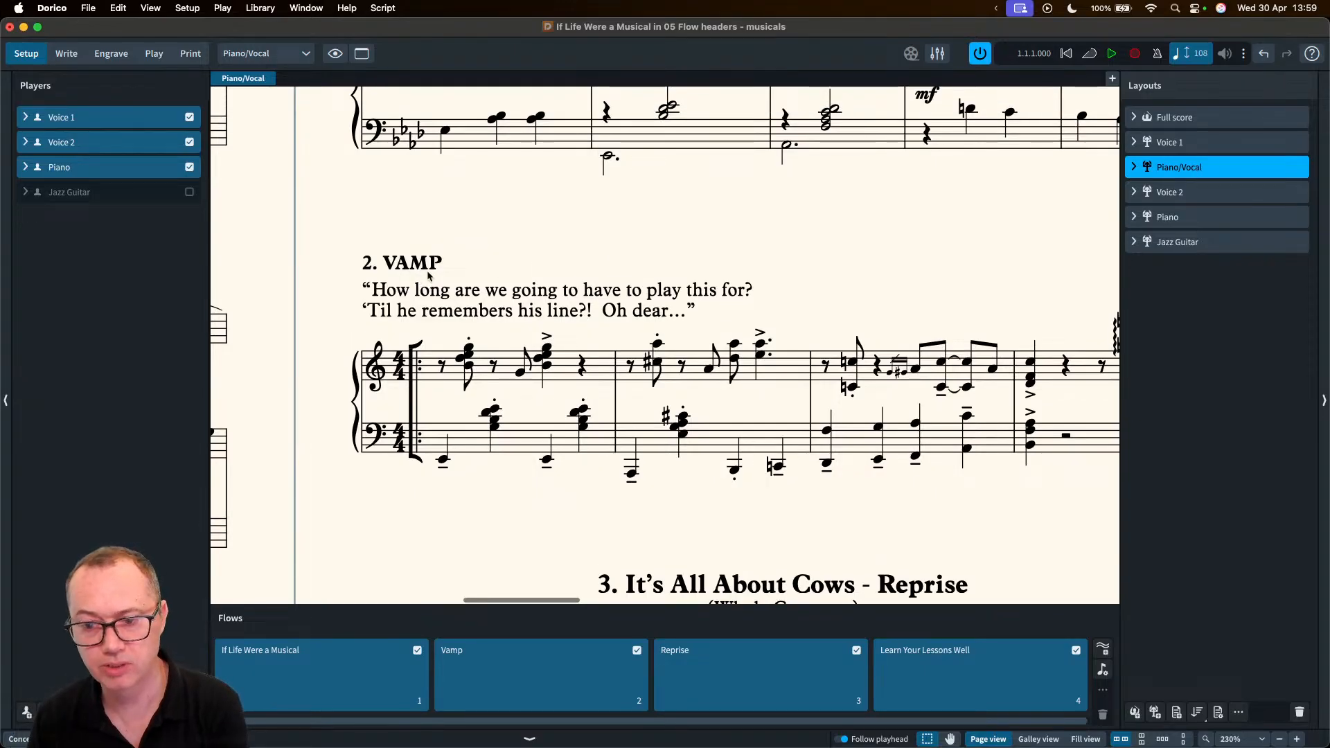
- Open the paragraph styles, look over the Default Text style and the style list beside the VAMP heading, and close the dialog
left_click(259, 8)
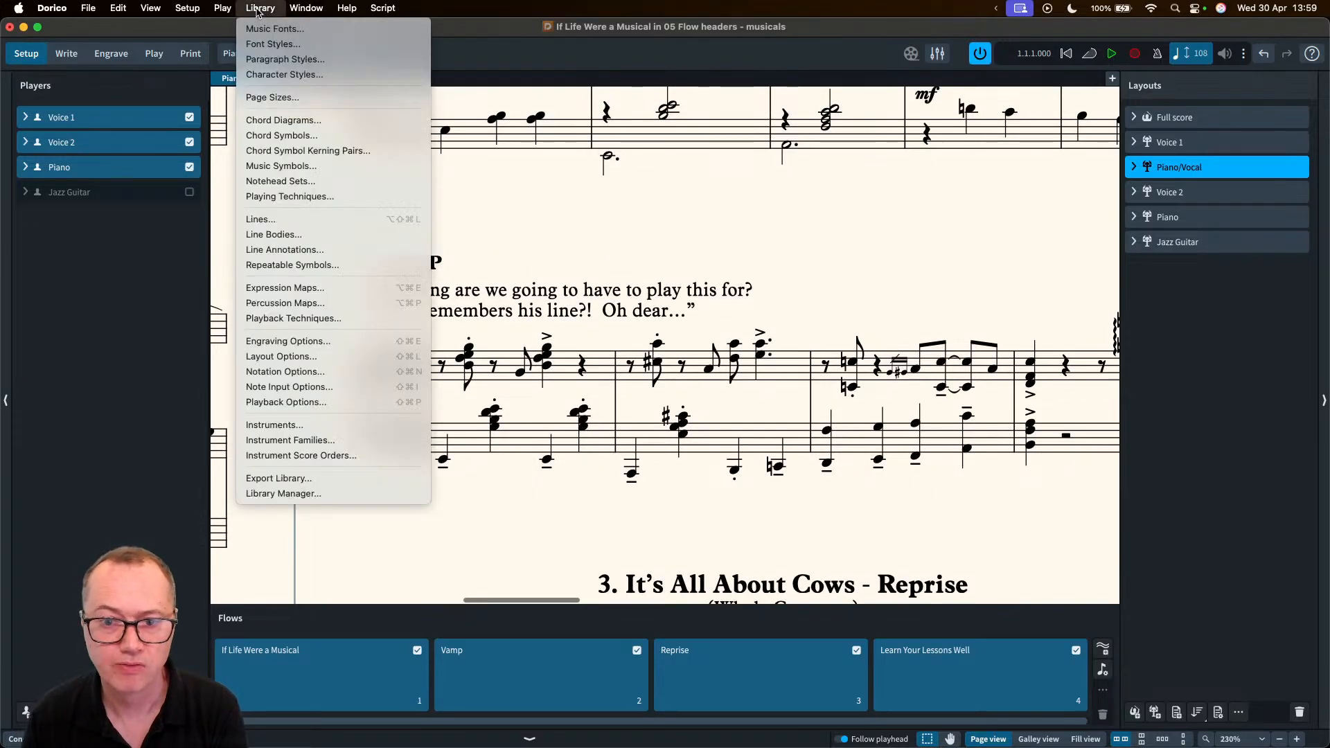
left_click(271, 60)
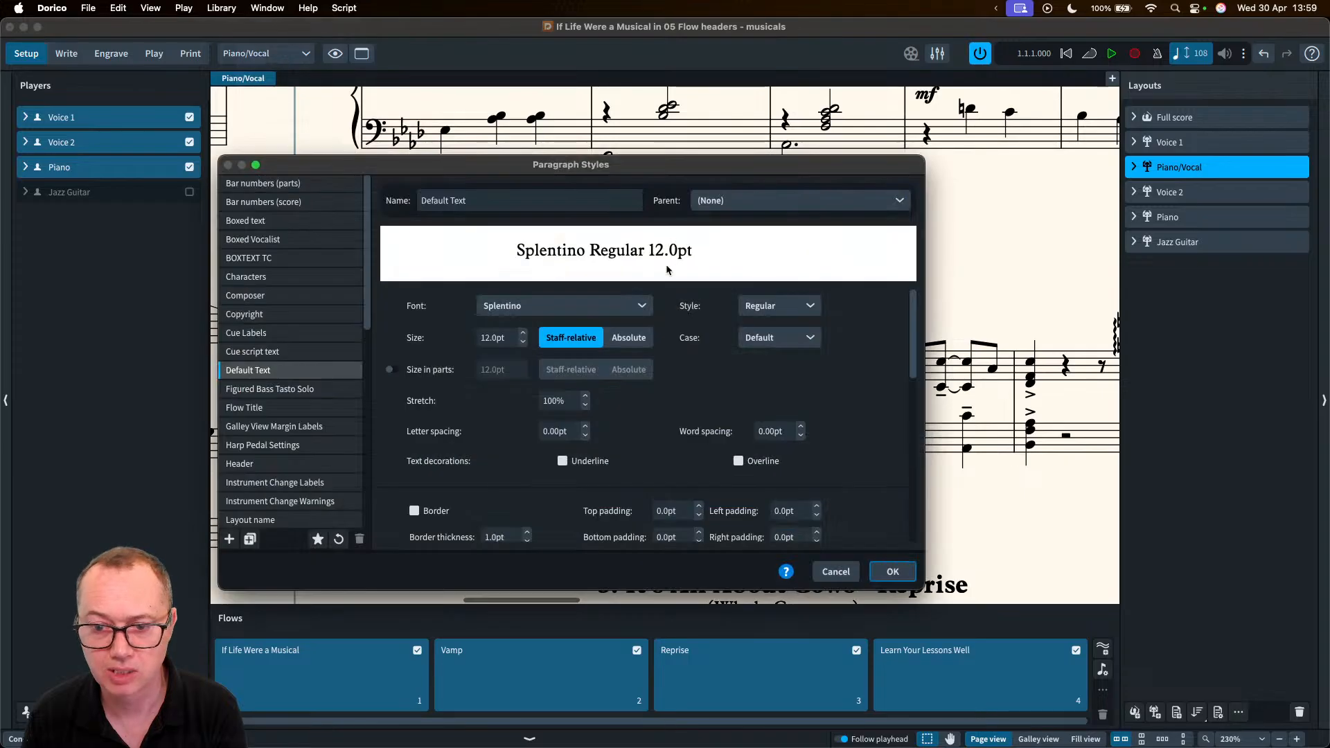
left_click_drag(387, 154, 738, 181)
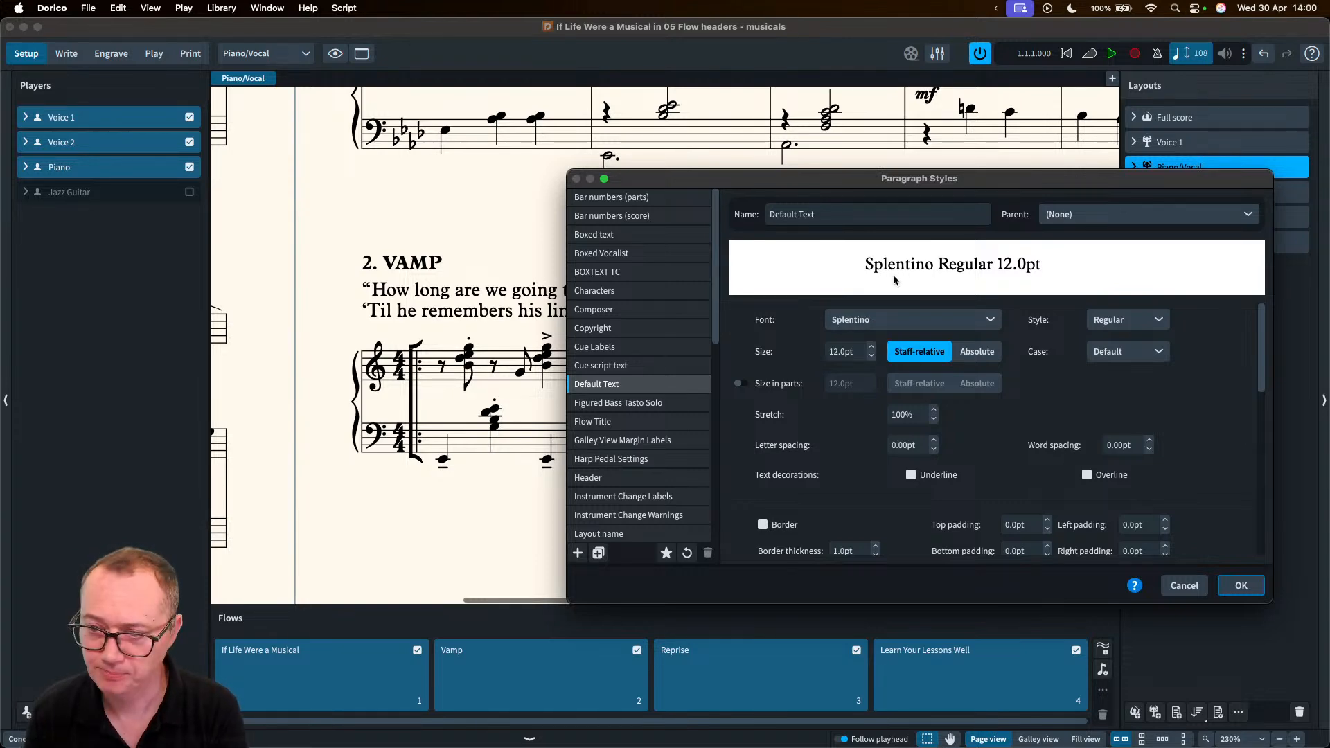
left_click_drag(831, 179, 805, 196)
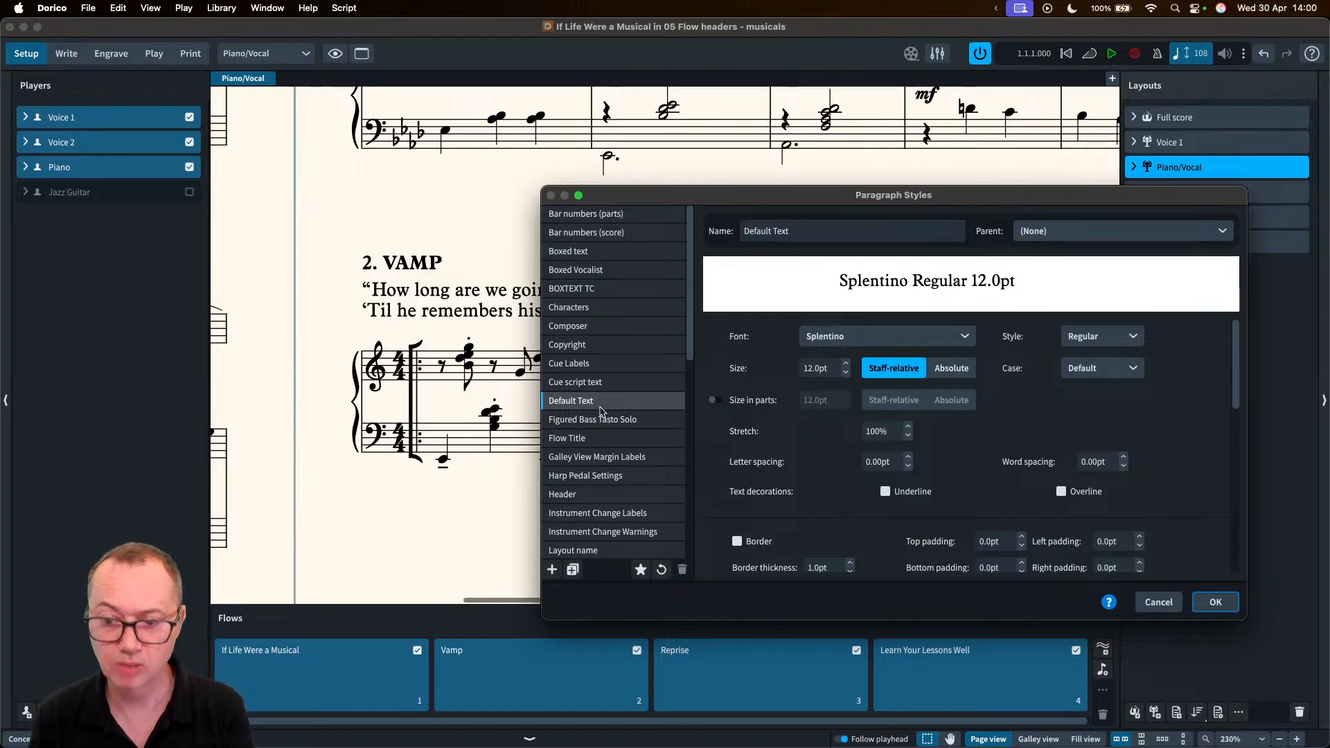
left_click(1206, 601)
- Go back through the Piano/Vocal pages and examine the title, credits and cue text of flow 1, If Life Were a Musical
scroll(771, 537, "down", 3)
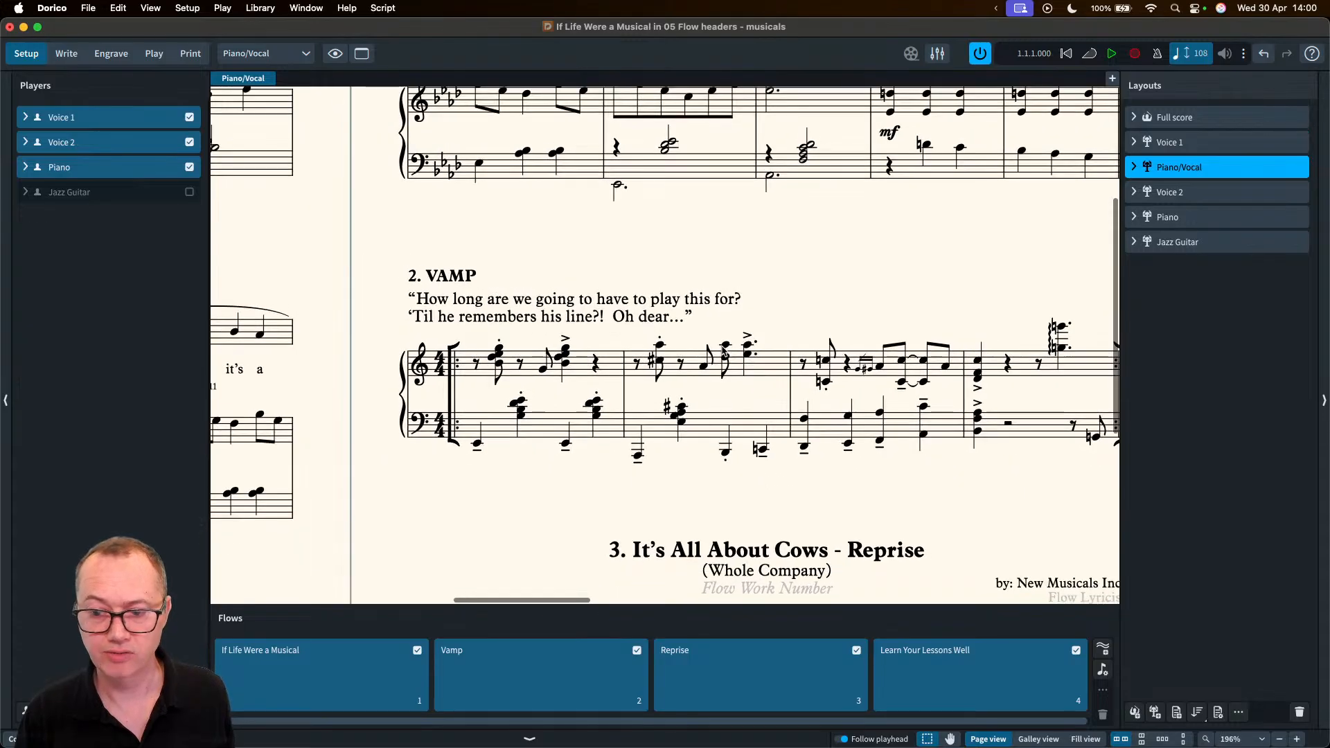
scroll(771, 537, "down", 3)
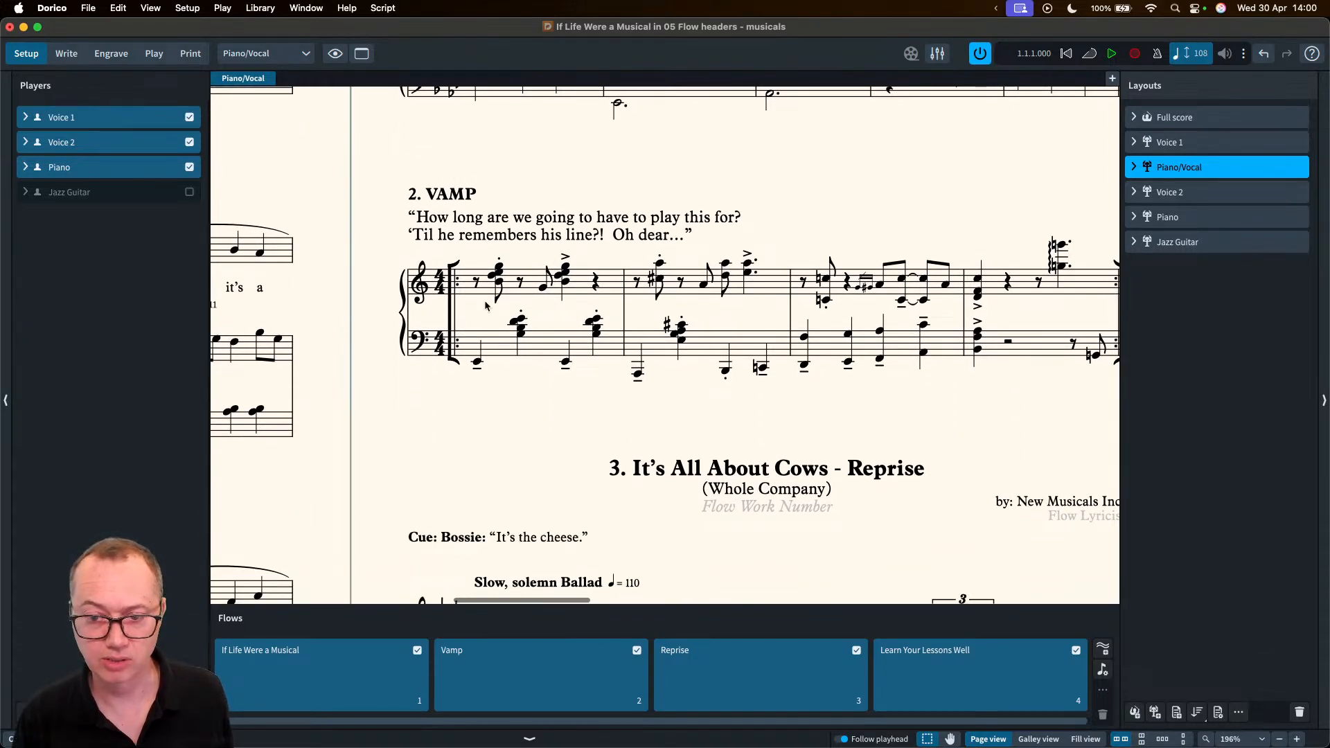
scroll(487, 307, "up", 1)
scroll(487, 307, "up", 15)
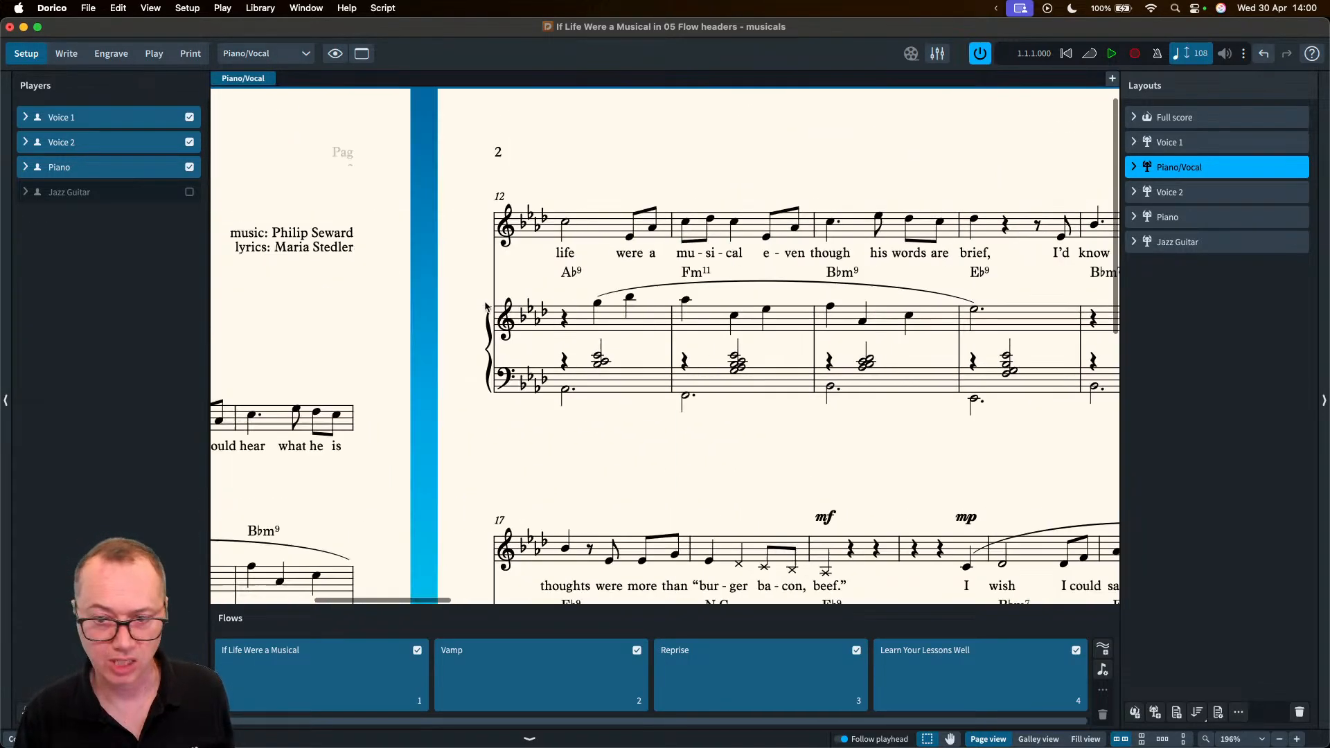
scroll(487, 307, "down", 3)
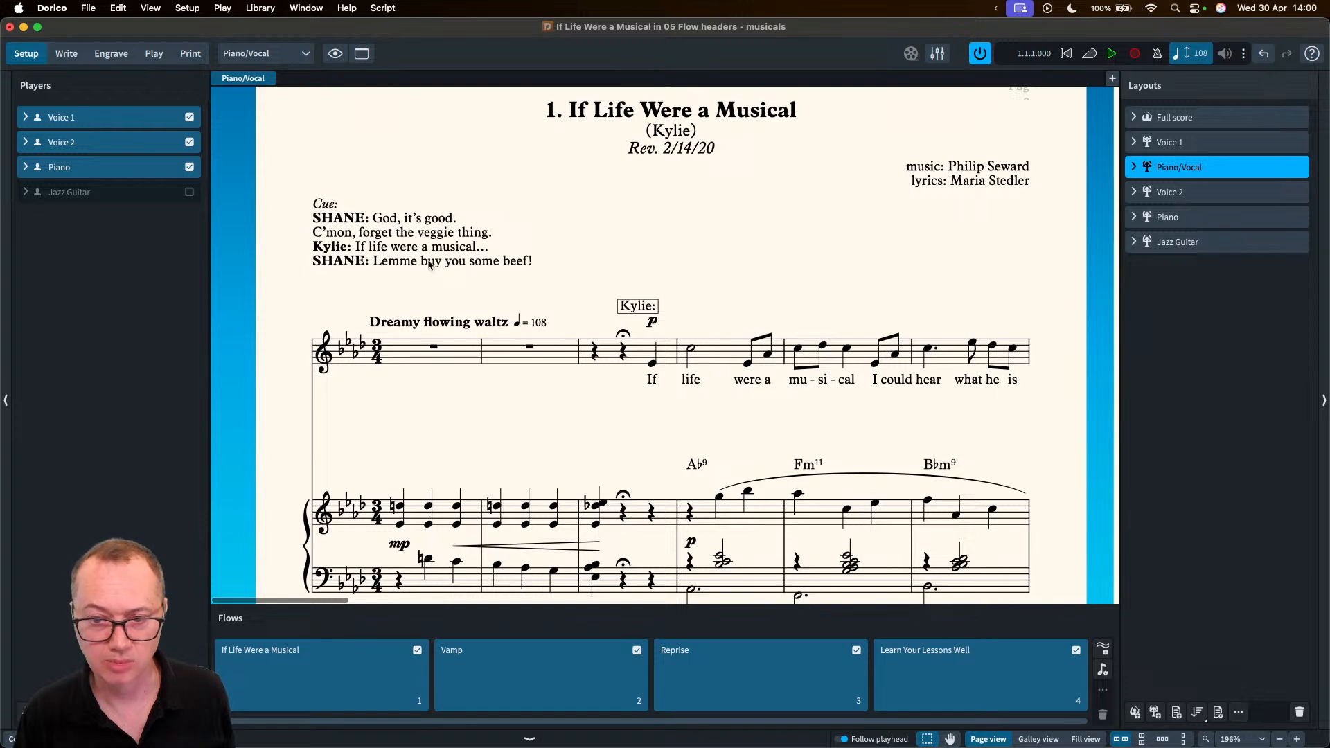
scroll(784, 254, "right", 3)
scroll(784, 254, "down", 1)
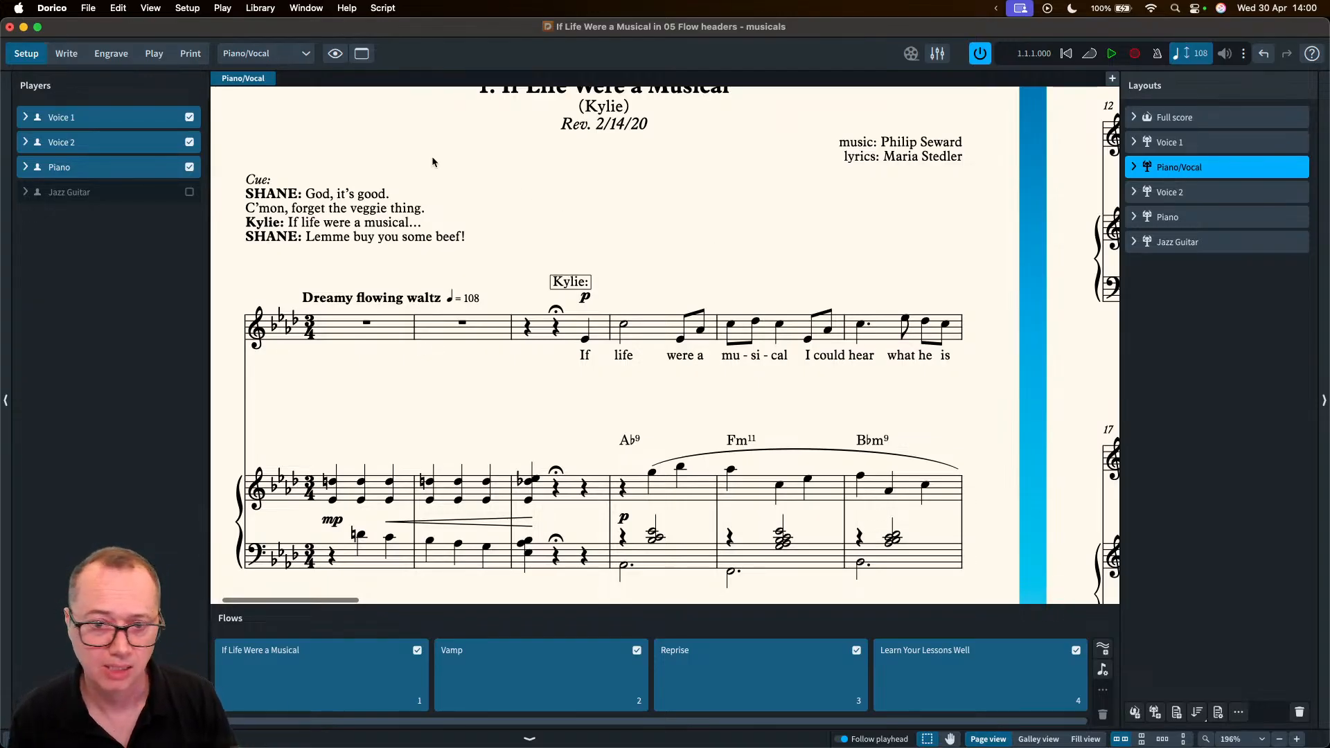
- Look over the commands for exporting and importing user settings, and return to the score without running either
left_click(90, 11)
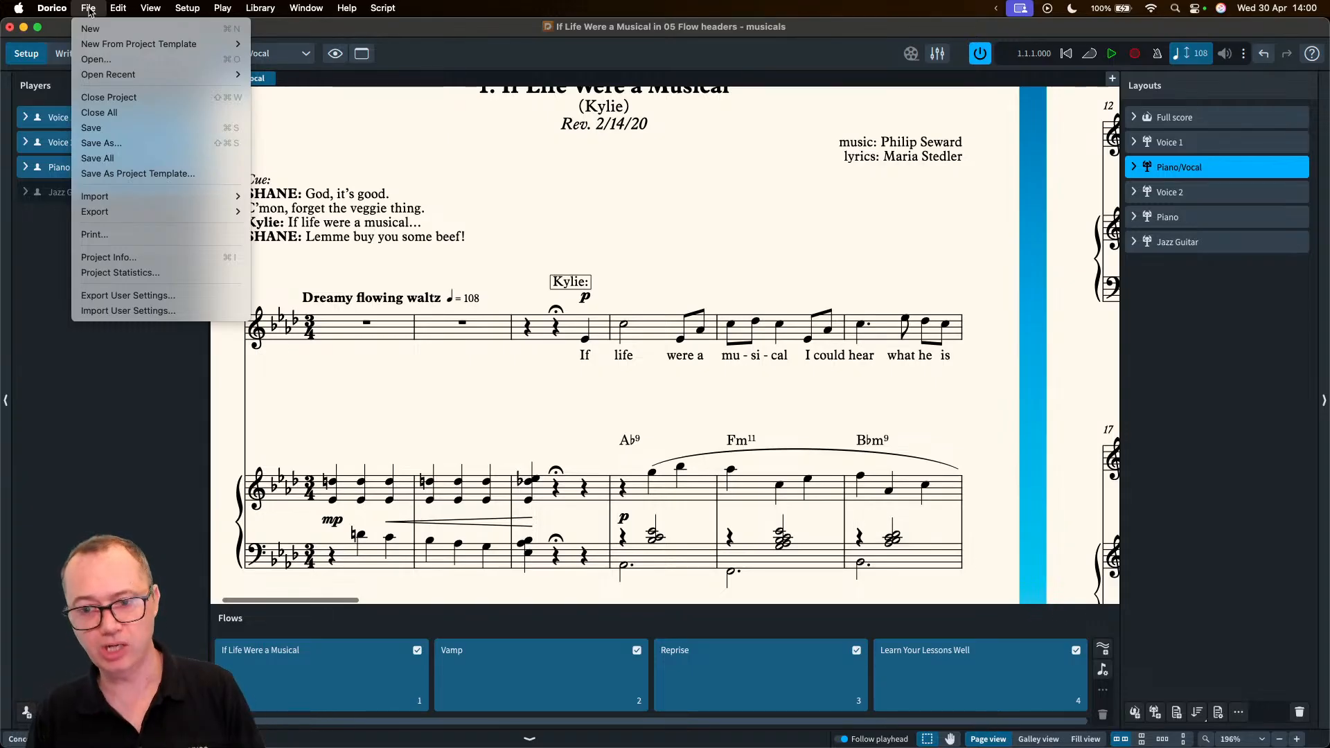
left_click(425, 131)
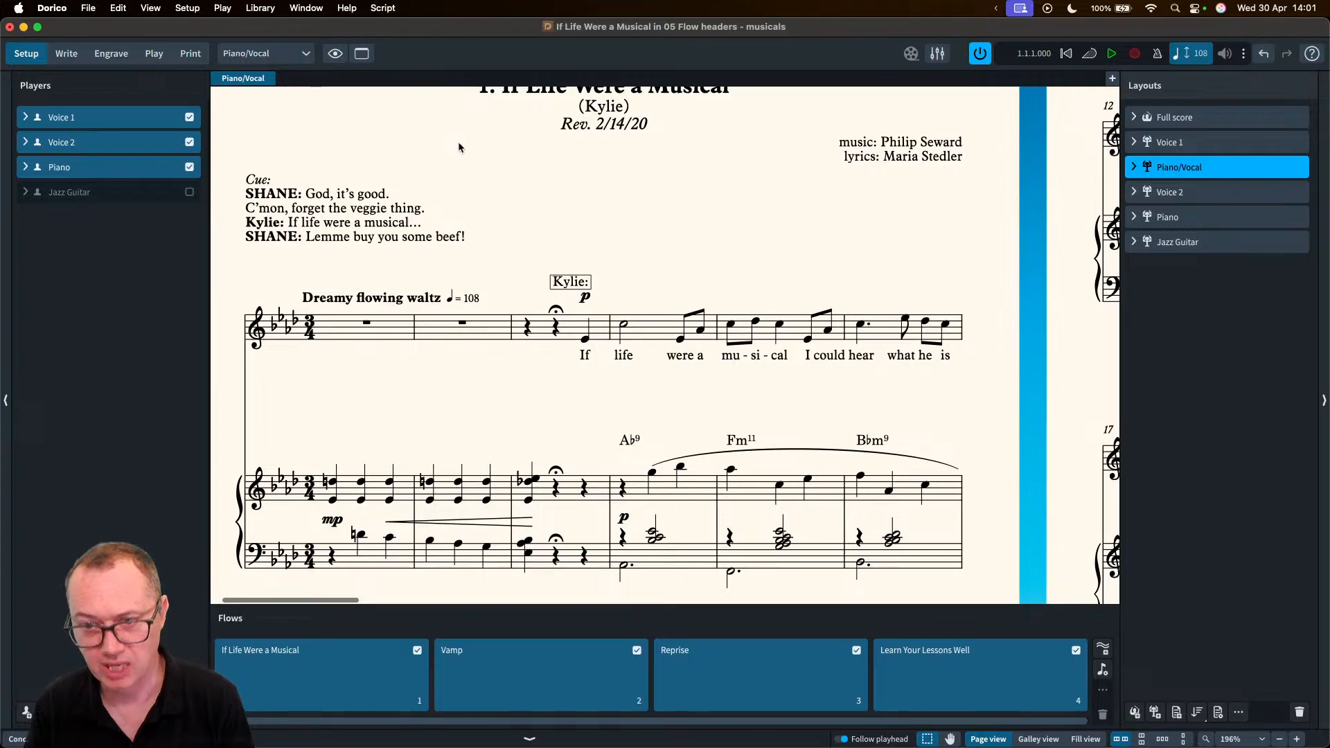
scroll(458, 146, "up", 2)
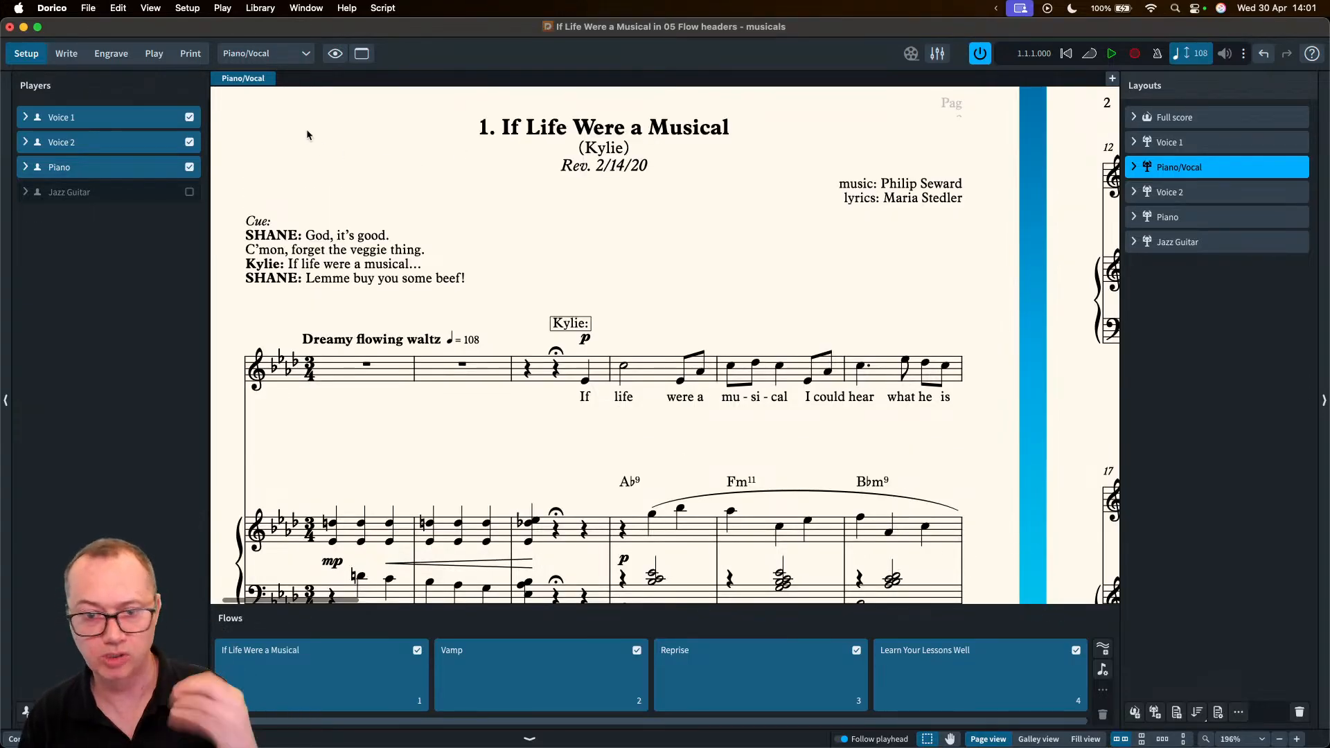
left_click(89, 8)
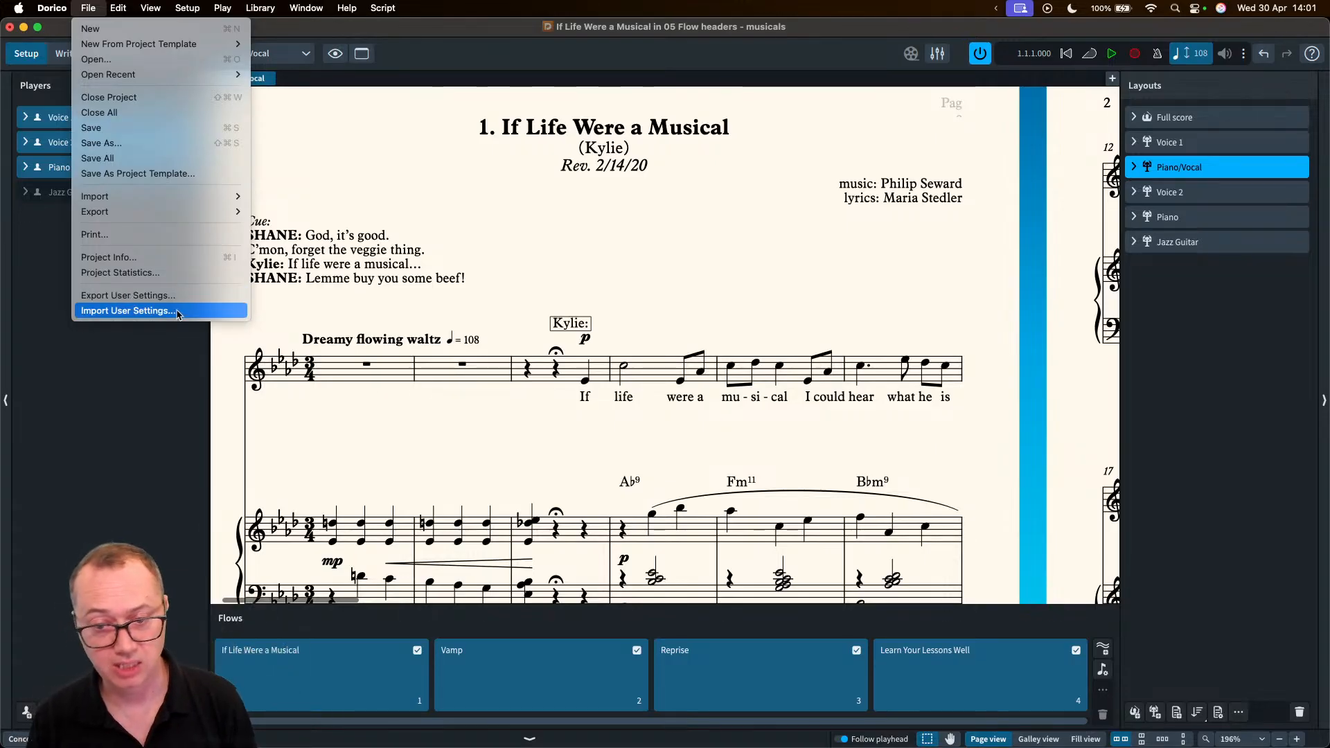
left_click(263, 316)
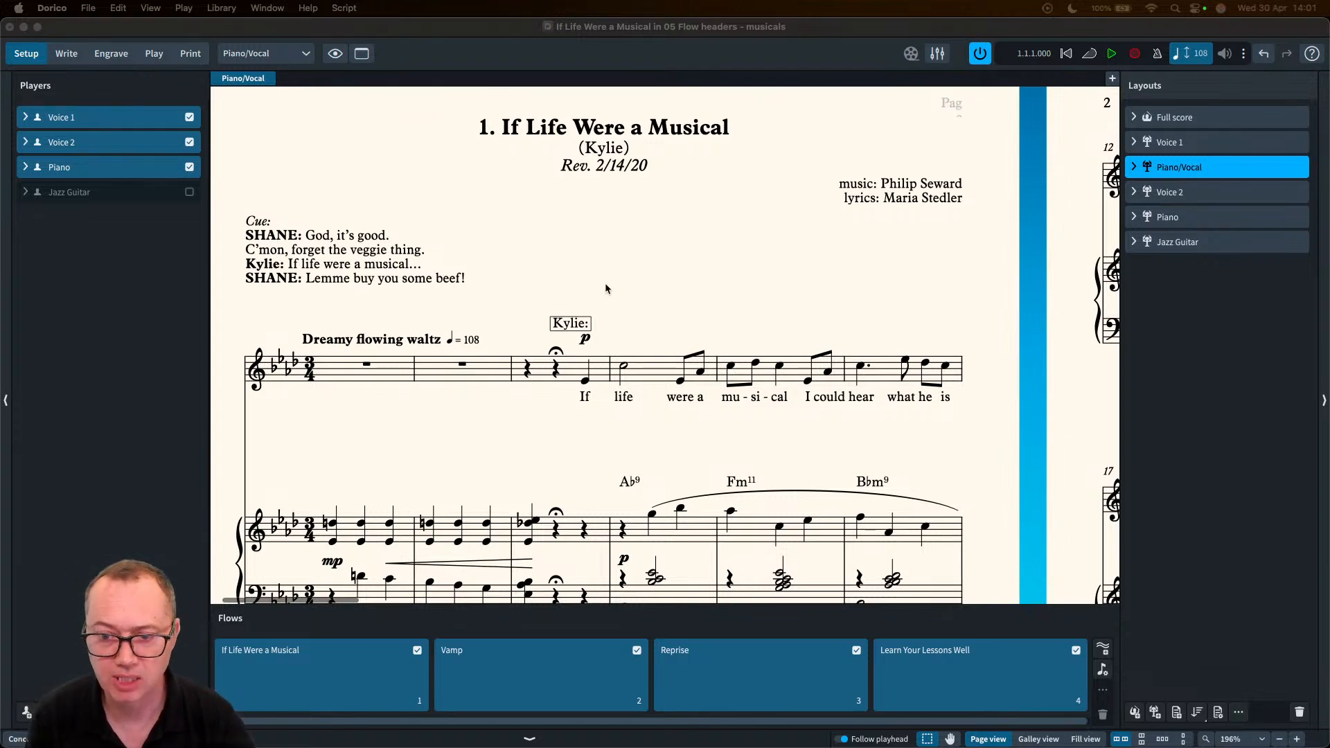
- Switch to Write mode, select the boxed character cue in bar 3, examine the Boxed Vocalist paragraph style's placement settings, and close without changes
left_click(582, 322)
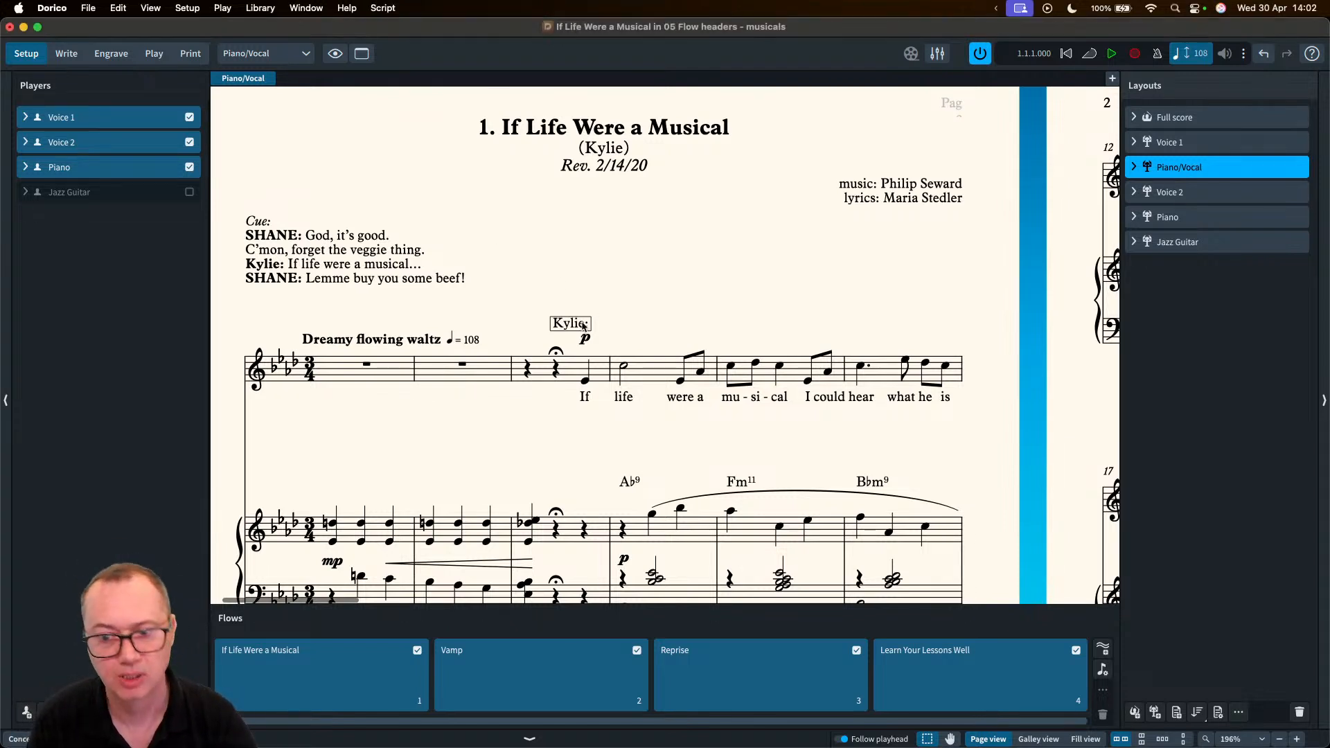
key("super+2")
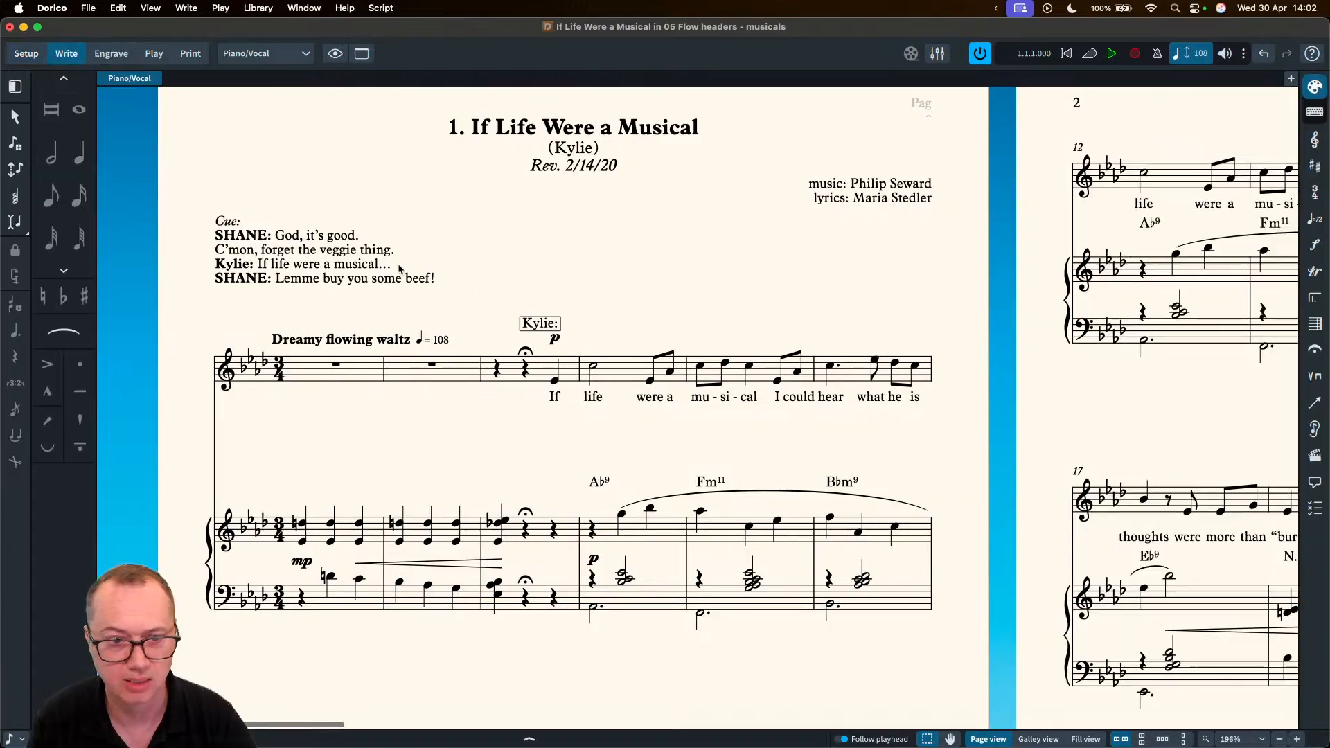
left_click(527, 328)
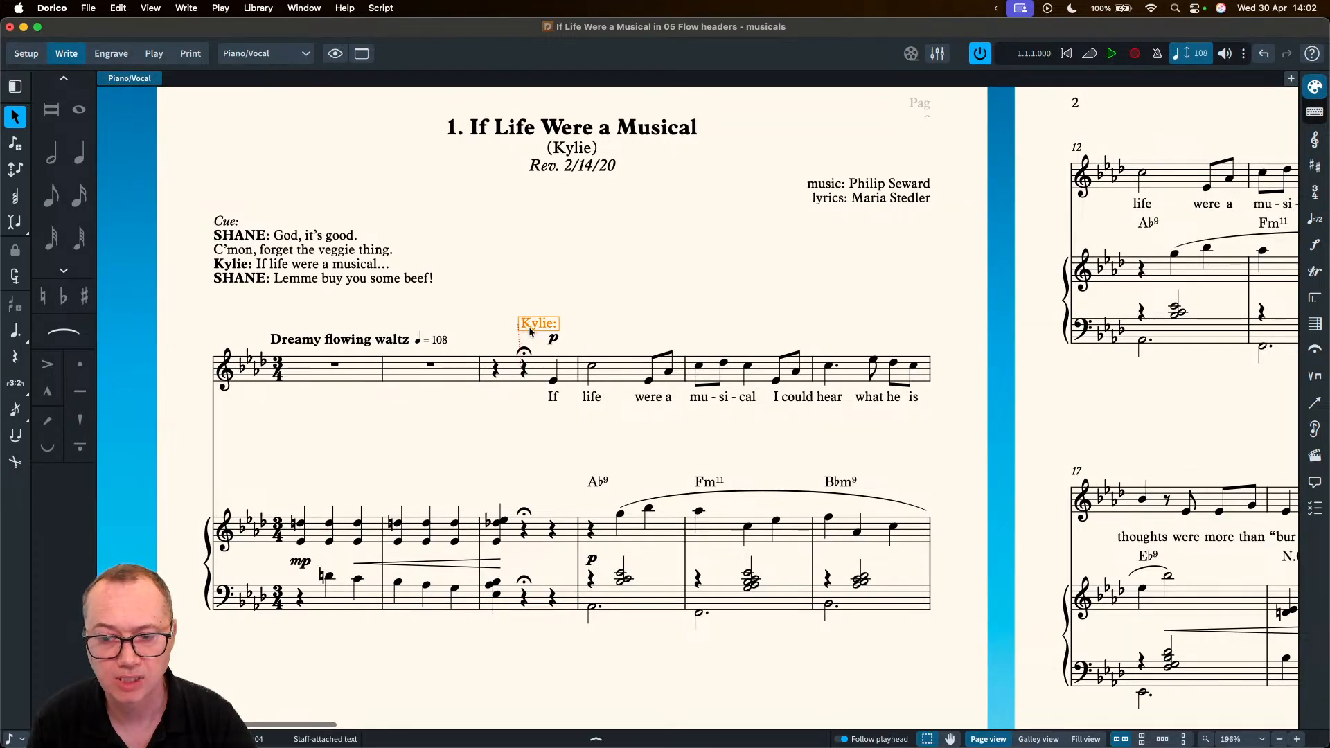
left_click(247, 12)
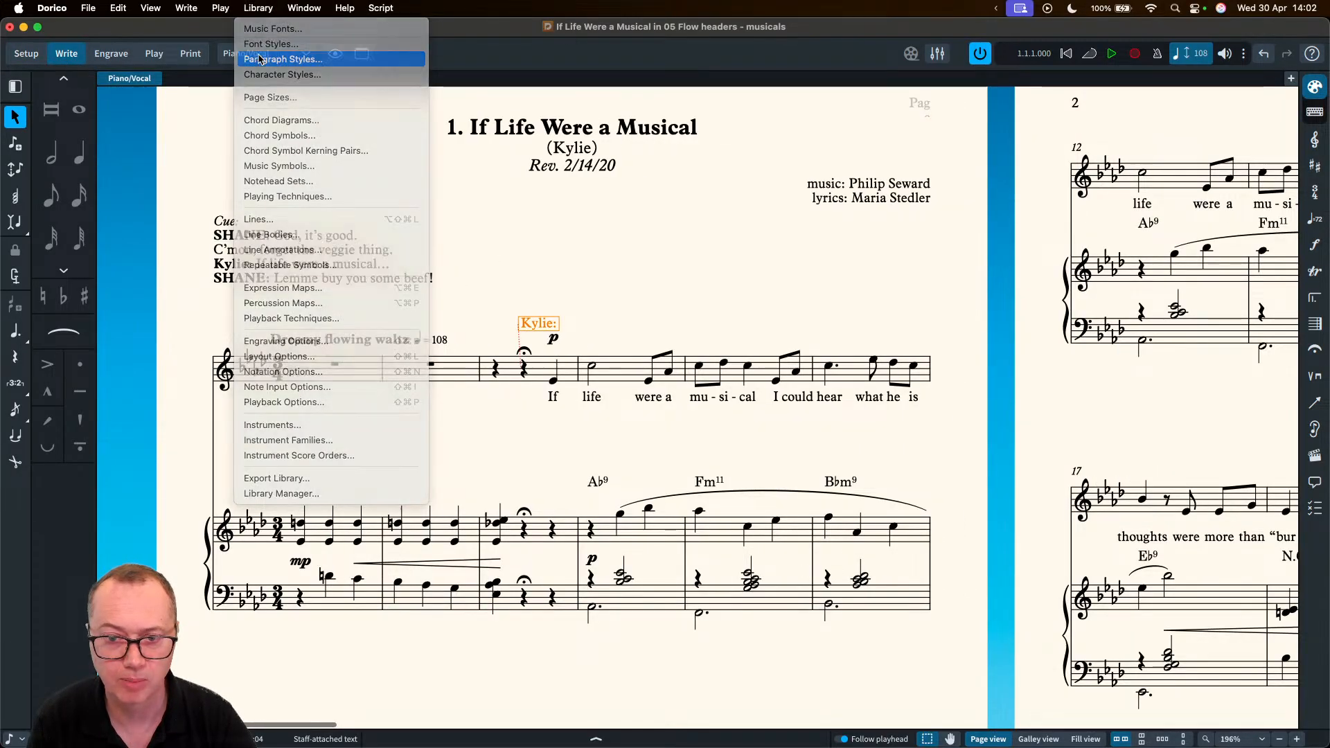
left_click(280, 59)
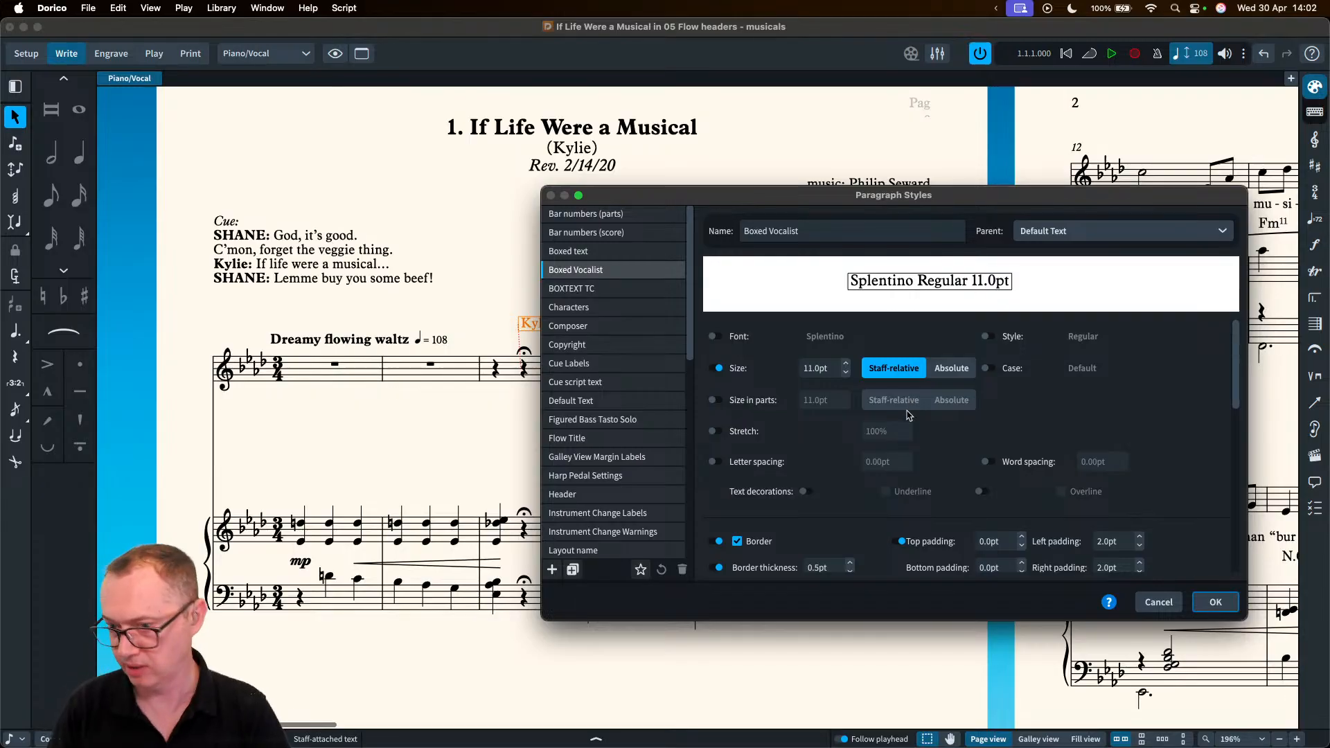
scroll(860, 444, "down", 5)
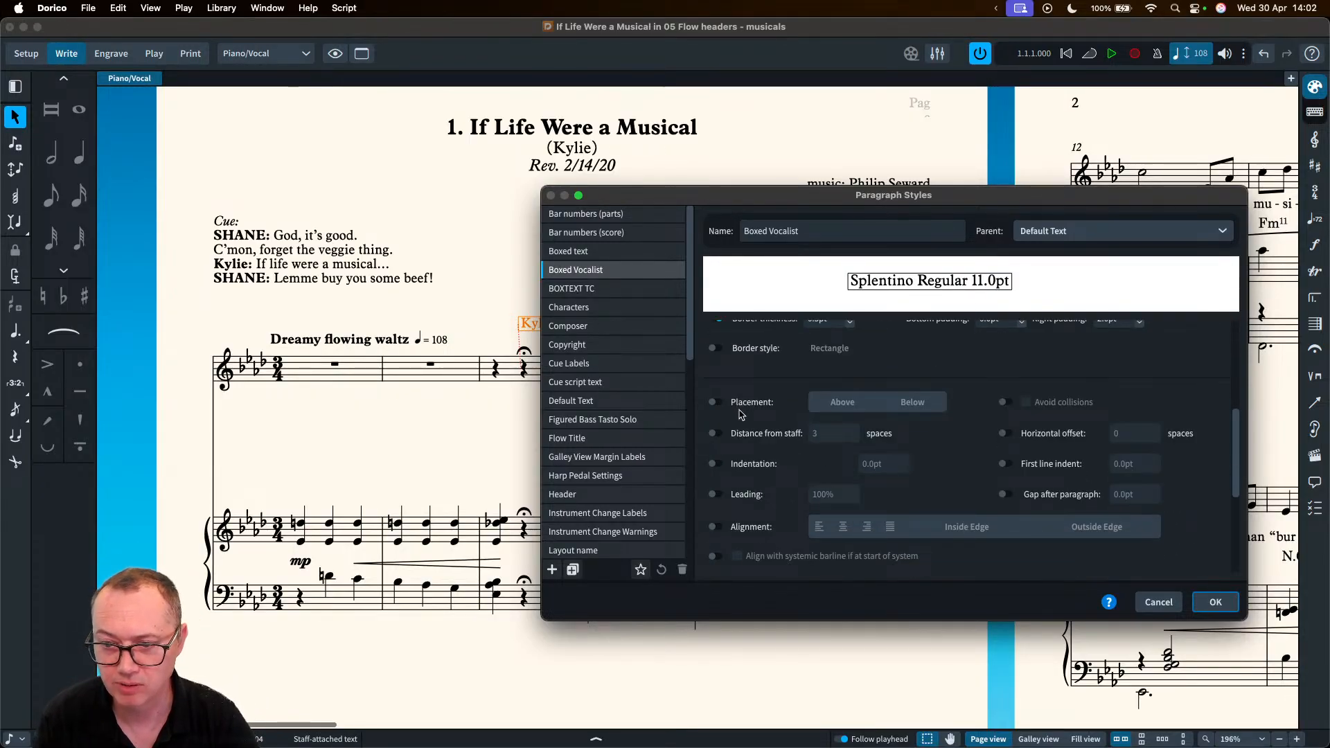
scroll(767, 493, "down", 5)
scroll(754, 449, "up", 5)
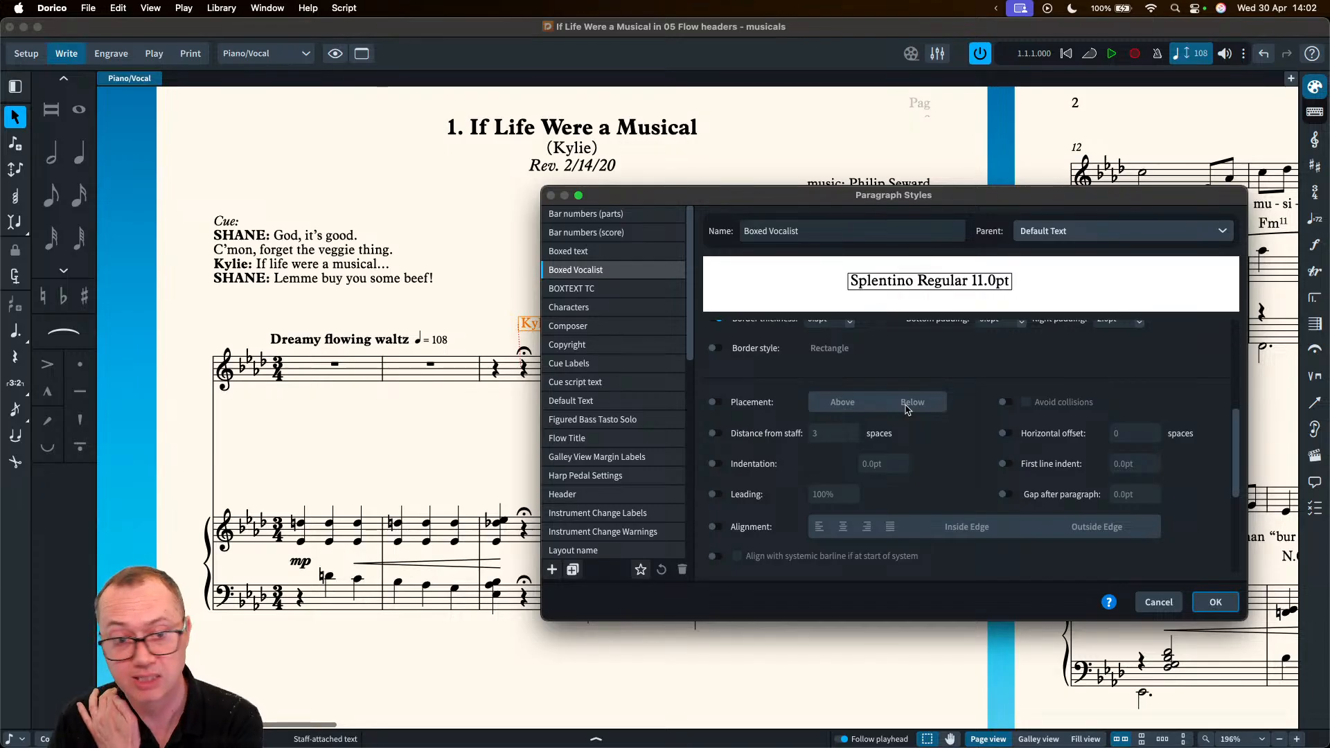
left_click(1171, 601)
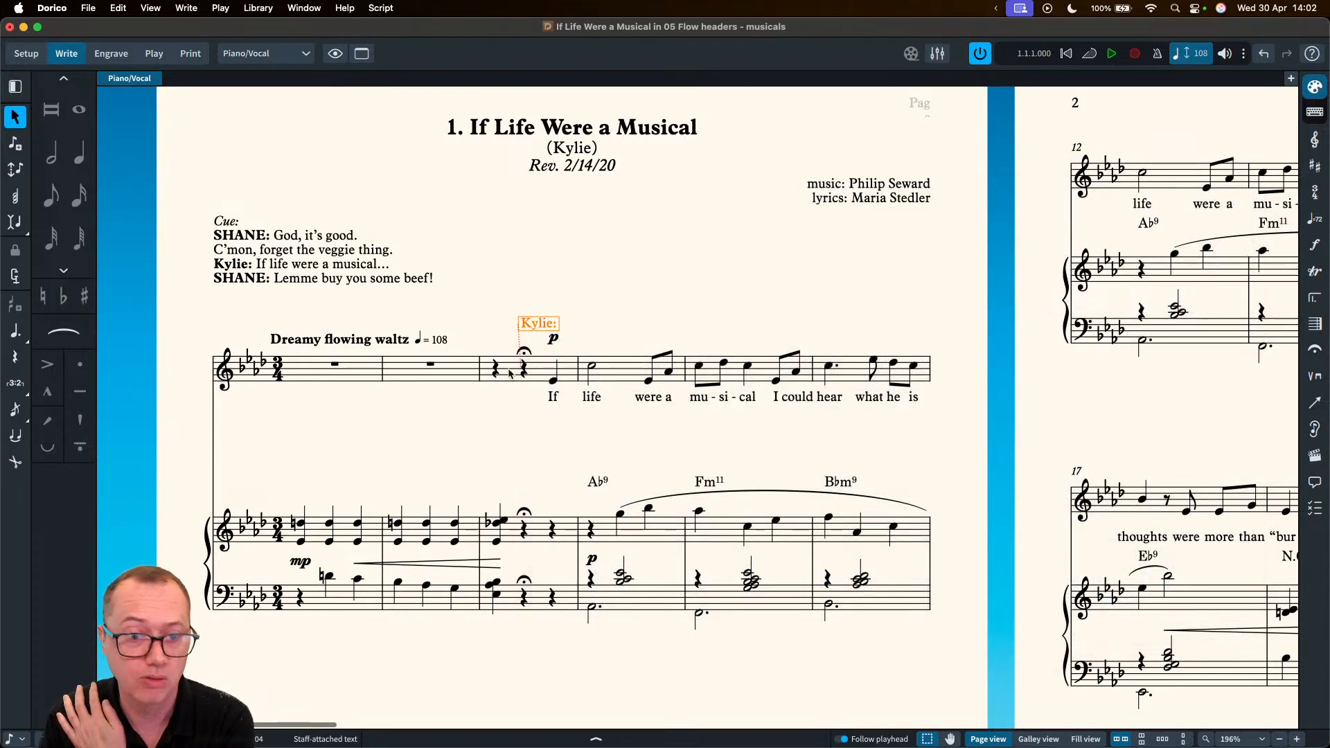
- Try lengthening the lyric "life" in bar 4 with an extender line and shorten it back
left_click(592, 399)
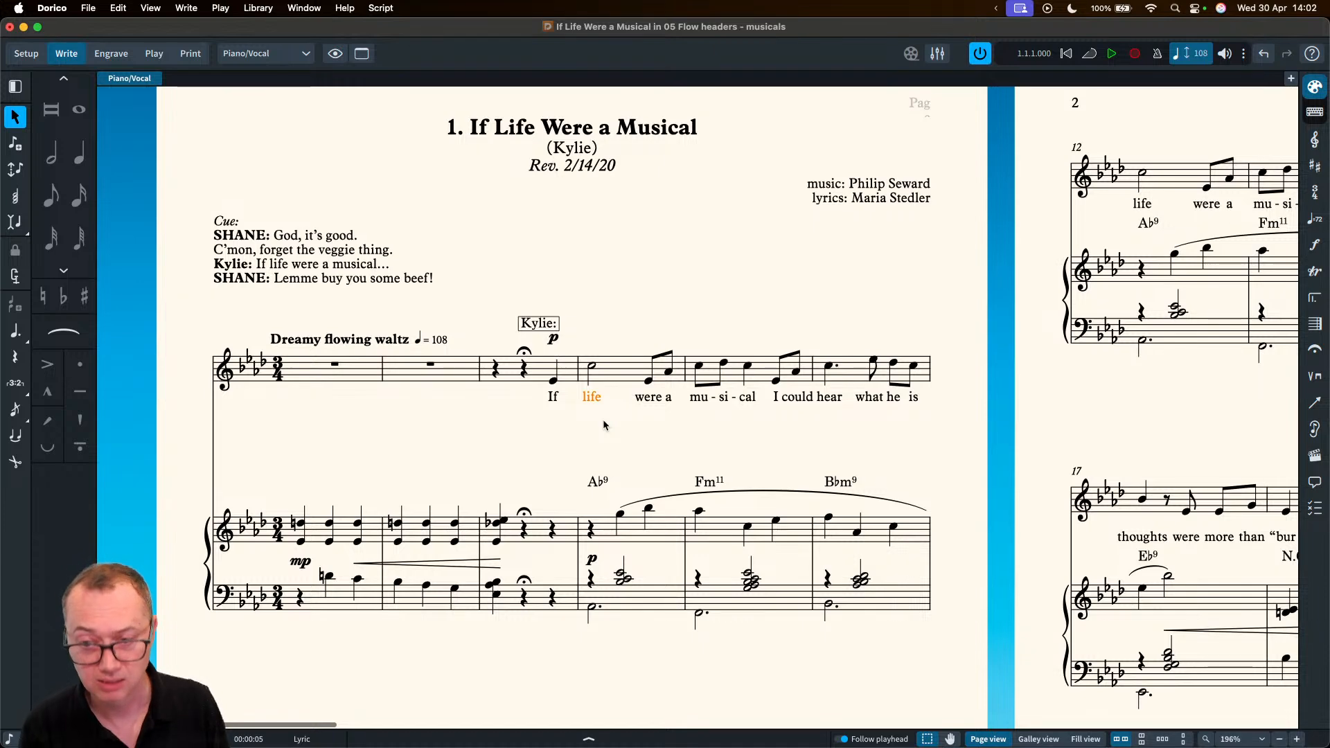
key("alt+shift+Right")
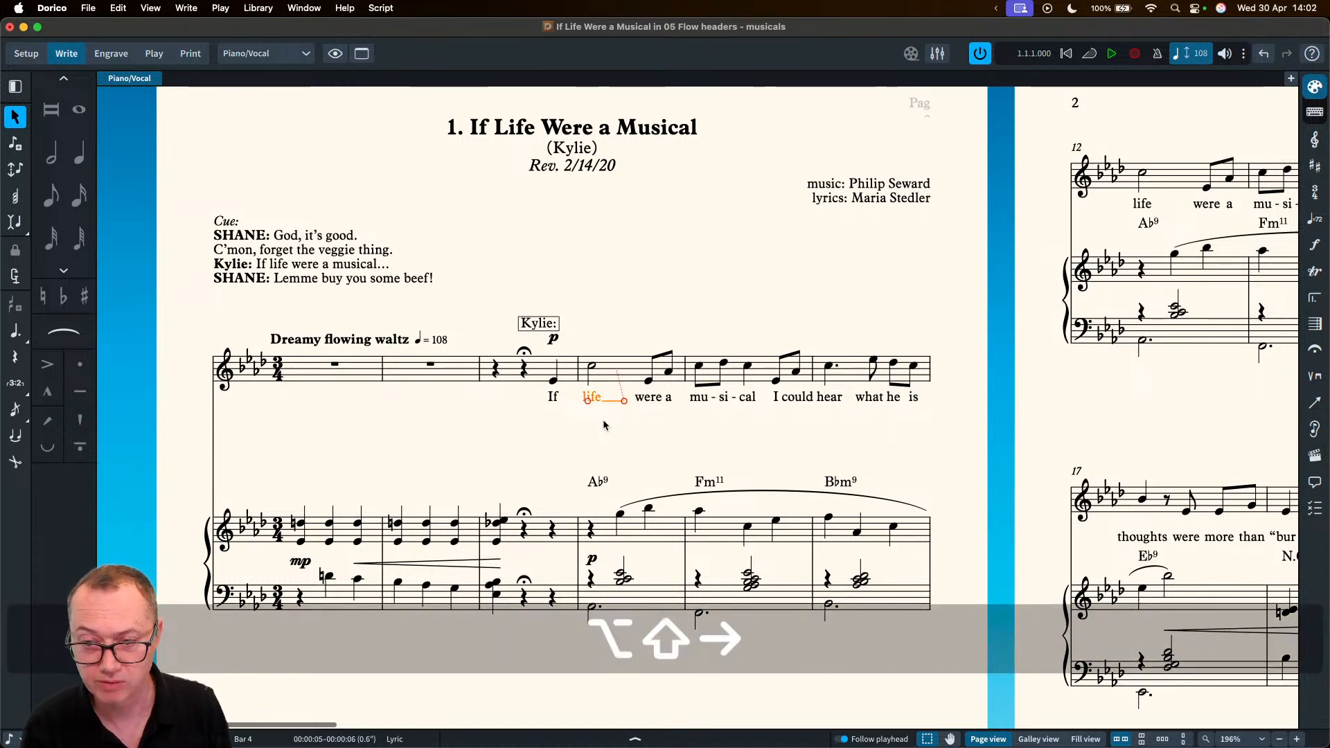
key("alt+shift+Left")
key("alt+shift+Left")
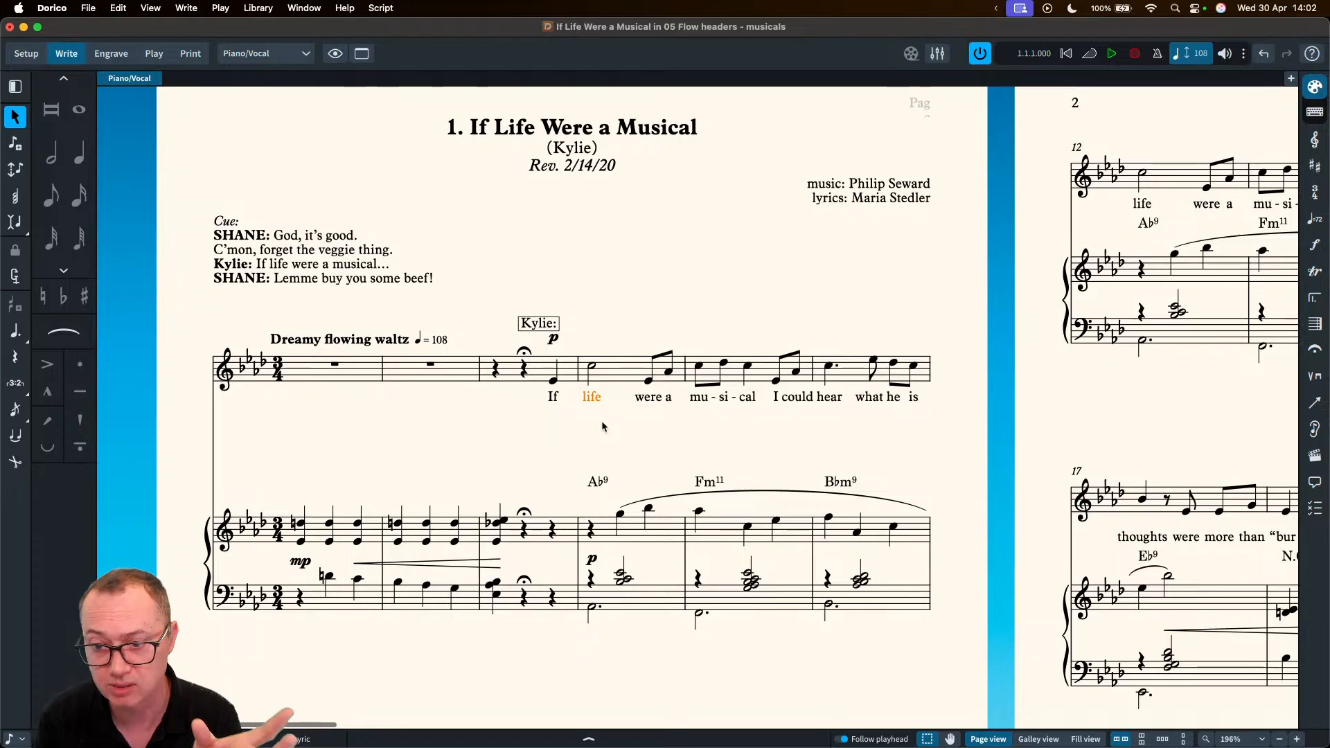
- Look through the Common and Strings playing techniques, including the bowing symbols, and hide them again
left_click(1307, 378)
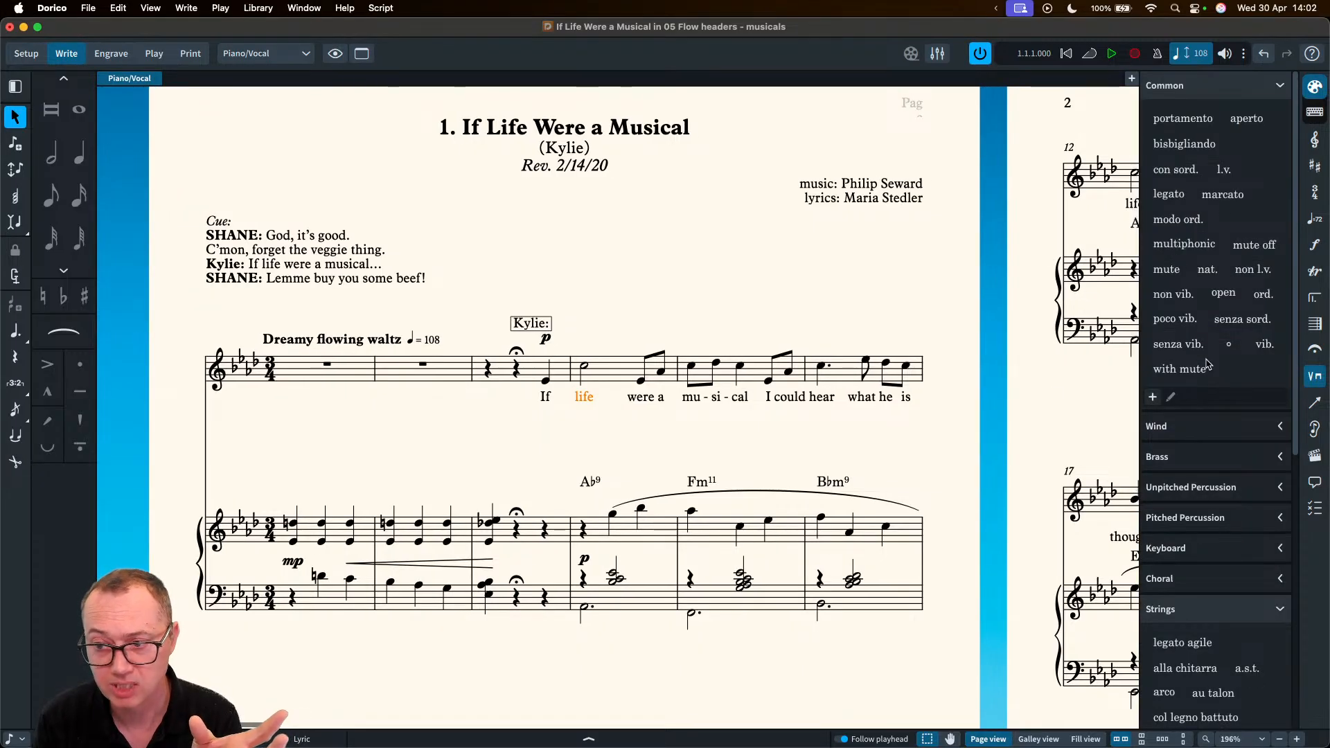
scroll(1201, 484, "down", 10)
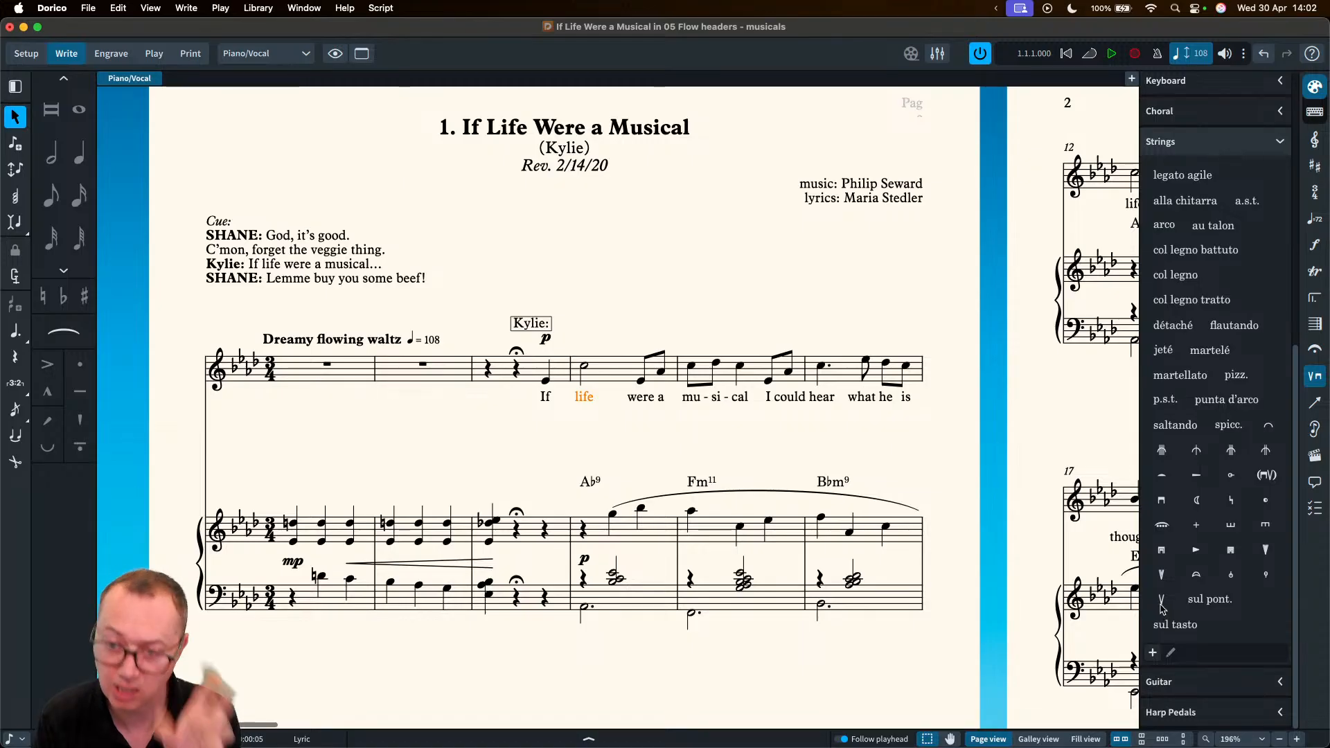
left_click(1314, 377)
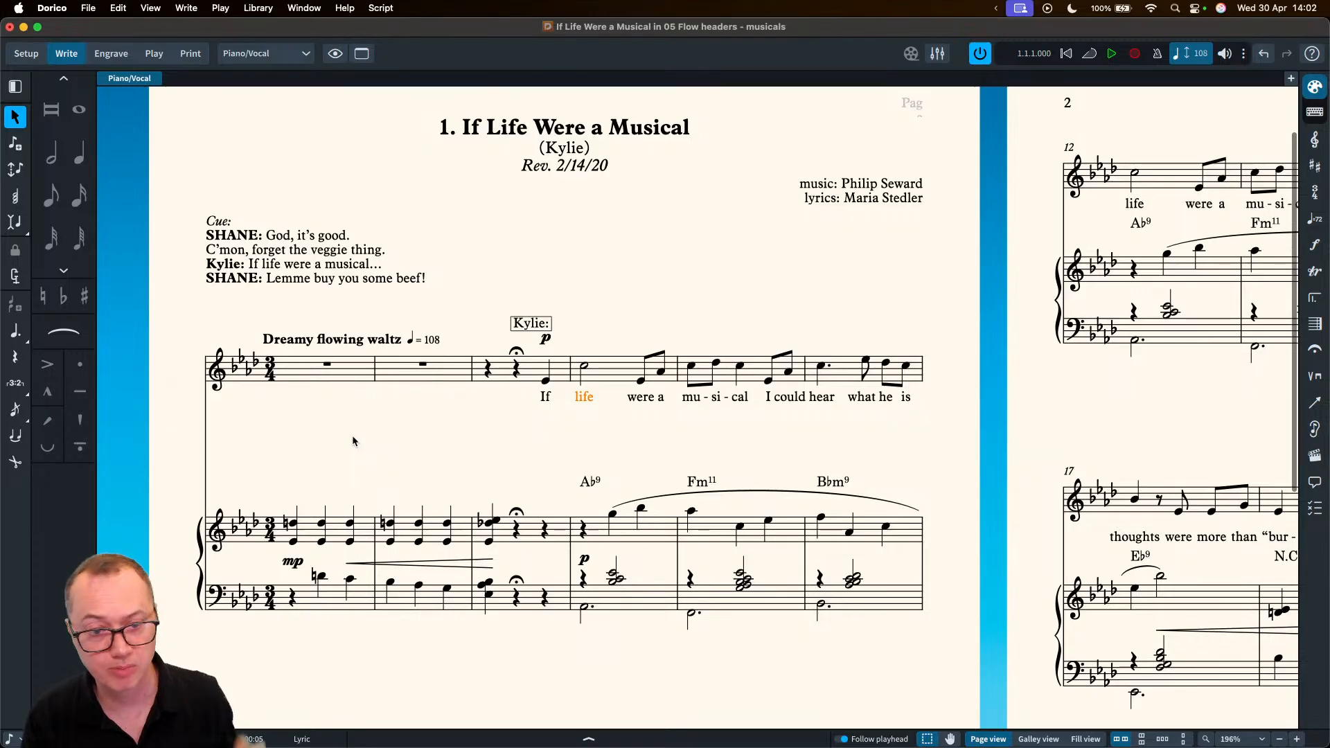
scroll(351, 440, "down", 1)
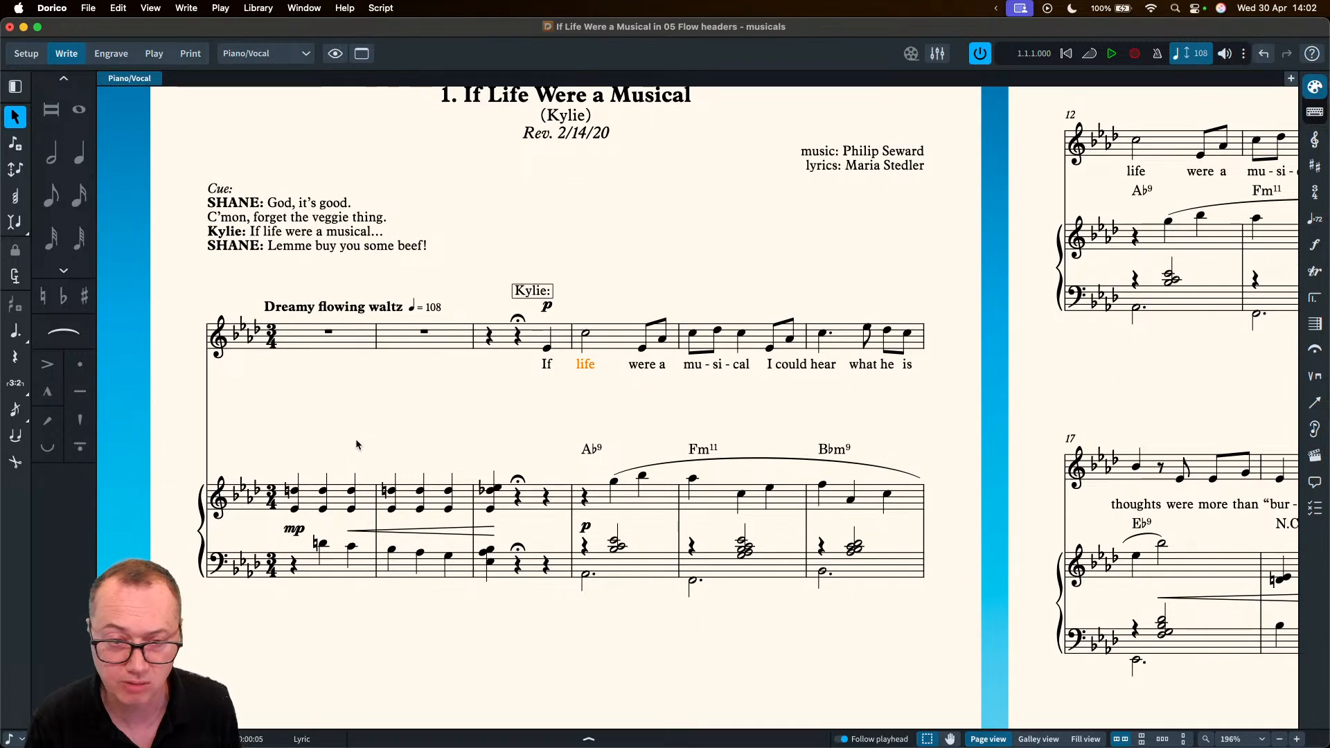
- Check which export types are offered for the project, including Lyrics and Text, and dismiss the list
left_click(88, 8)
mouse_move(229, 211)
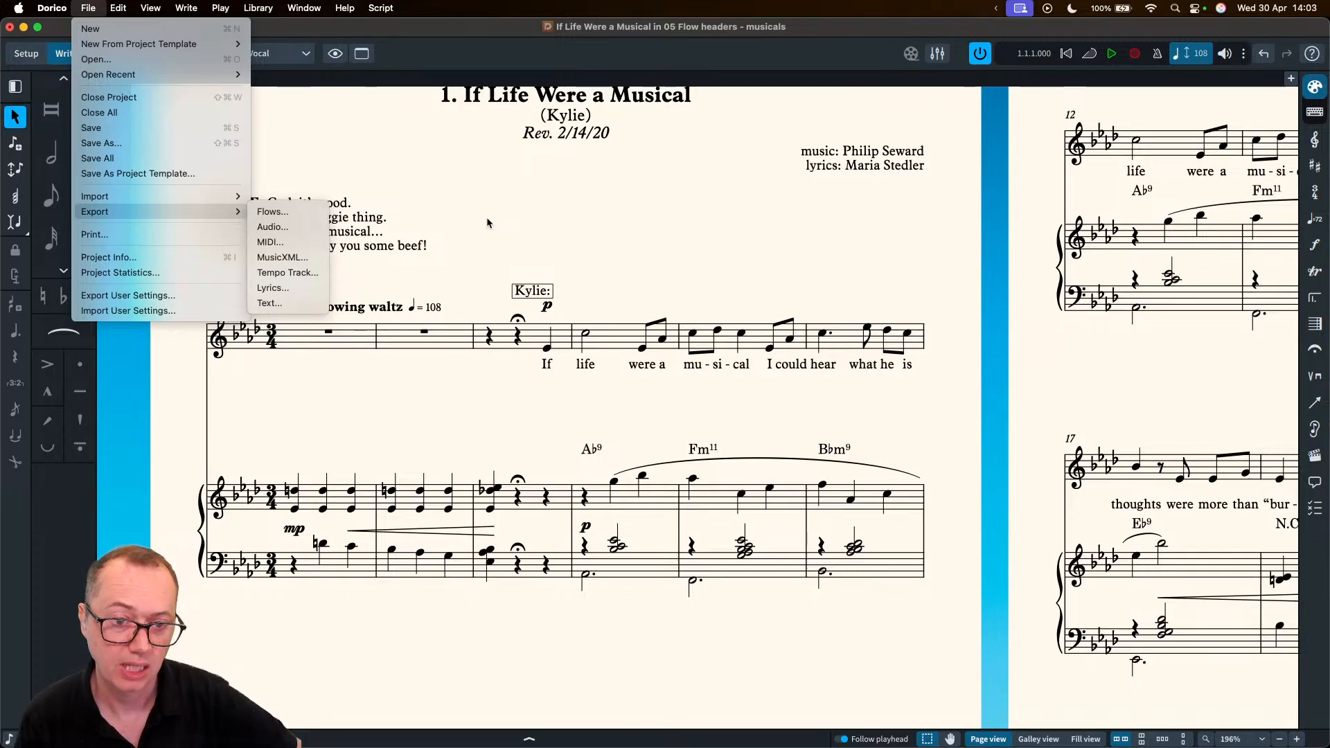
key("Escape")
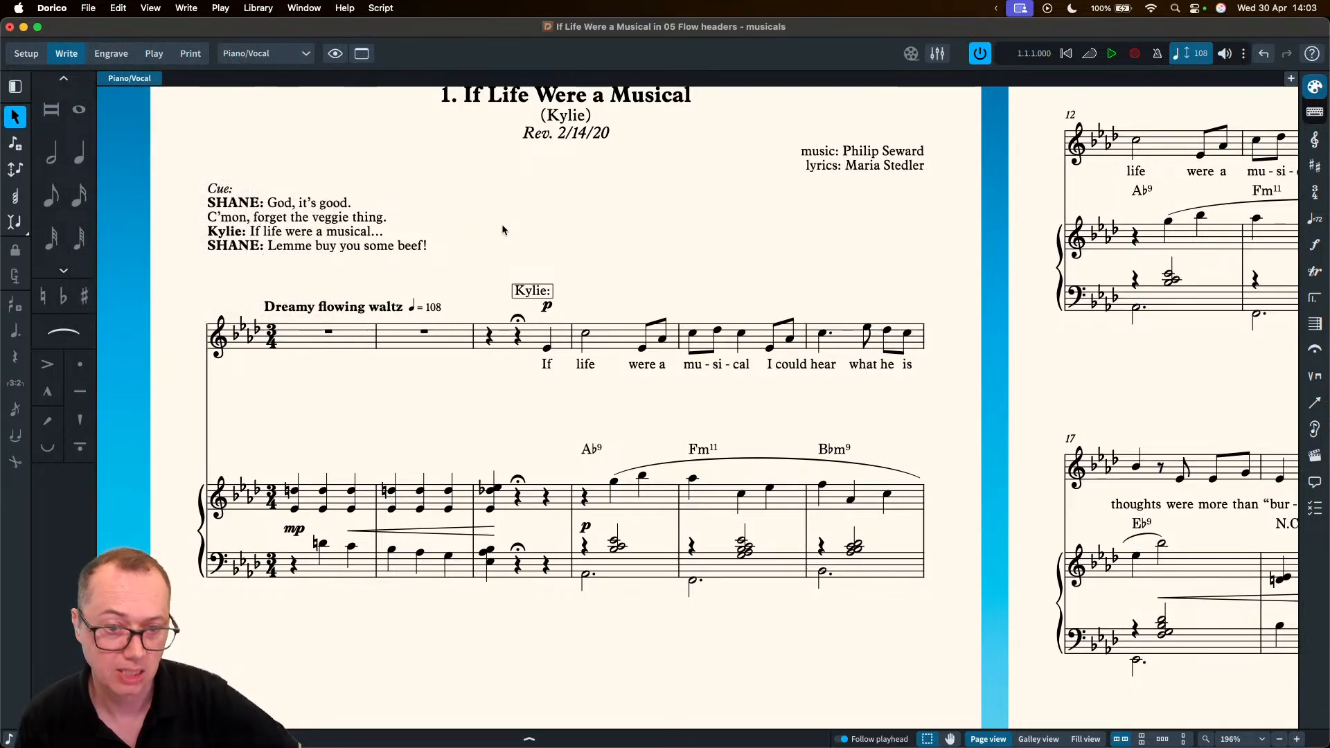
- Check the commands for changing the boxed character cue's paragraph style or converting it to system text, and dismiss them
left_click(530, 291)
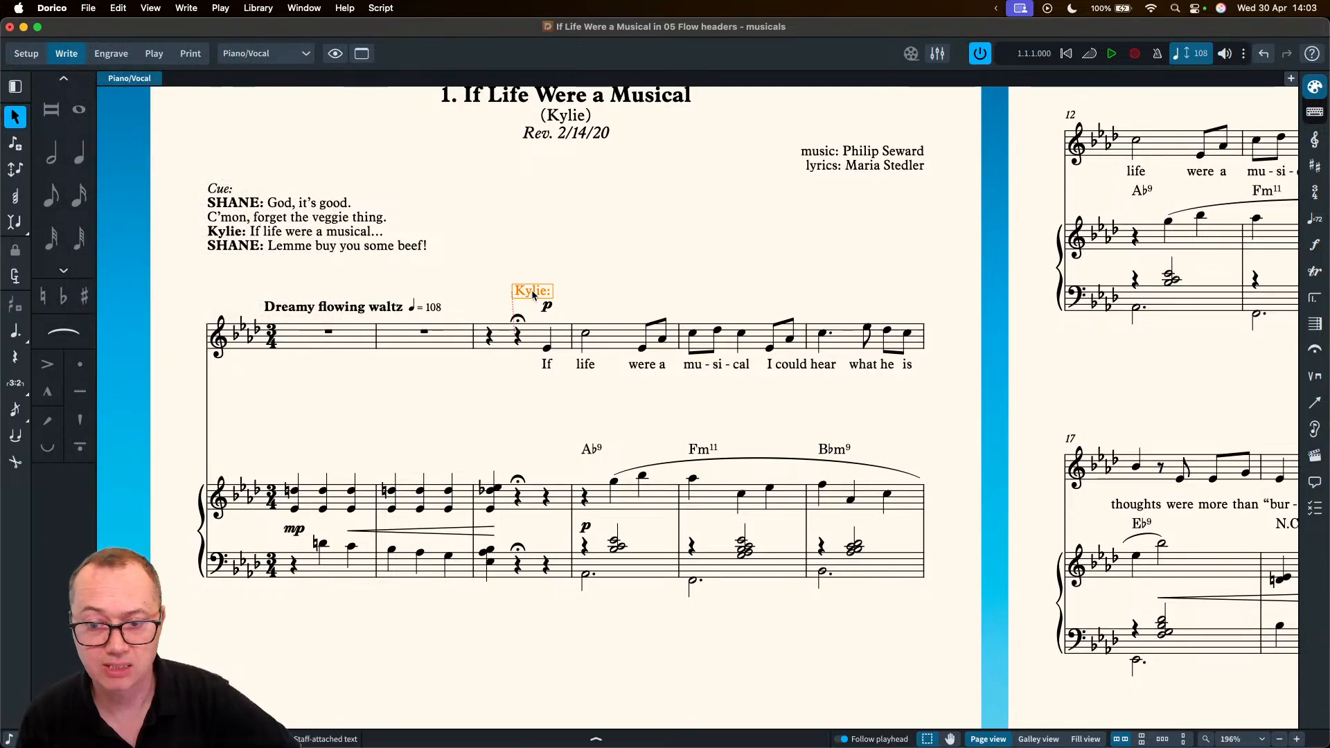
right_click(531, 291)
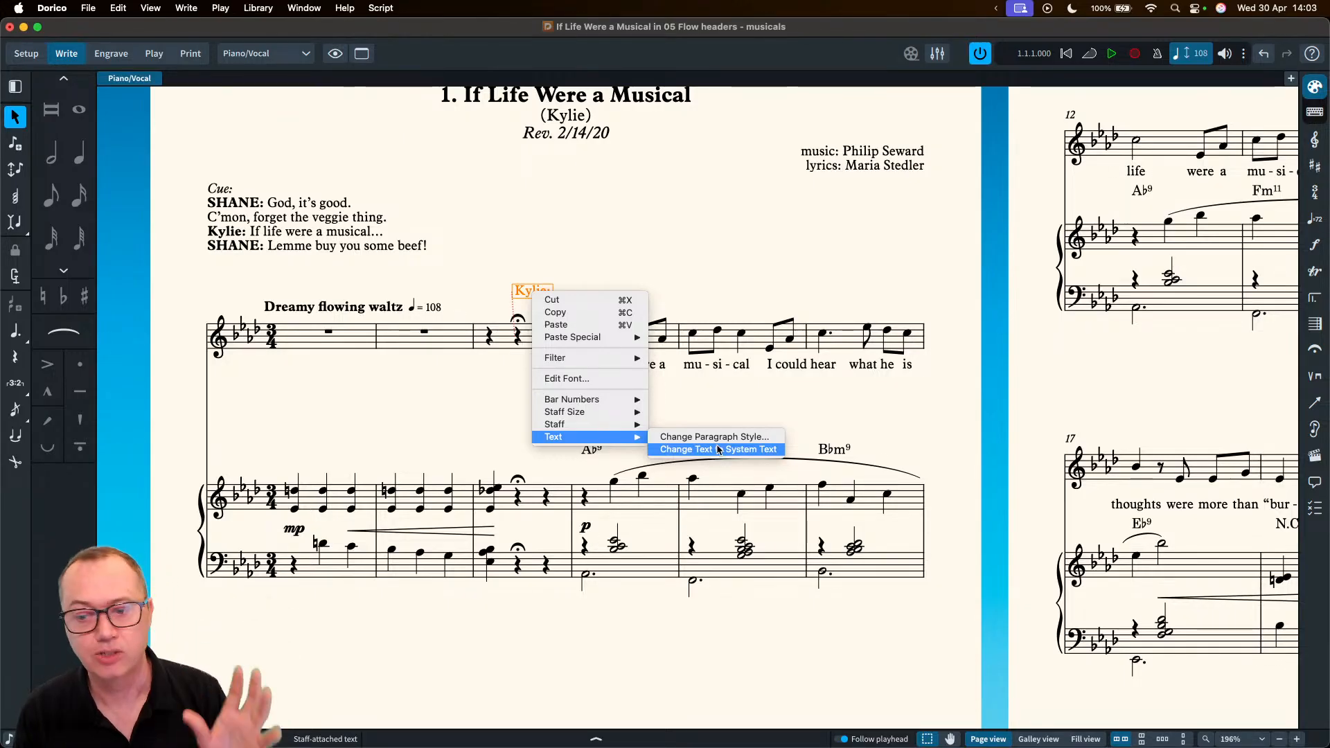
left_click(712, 399)
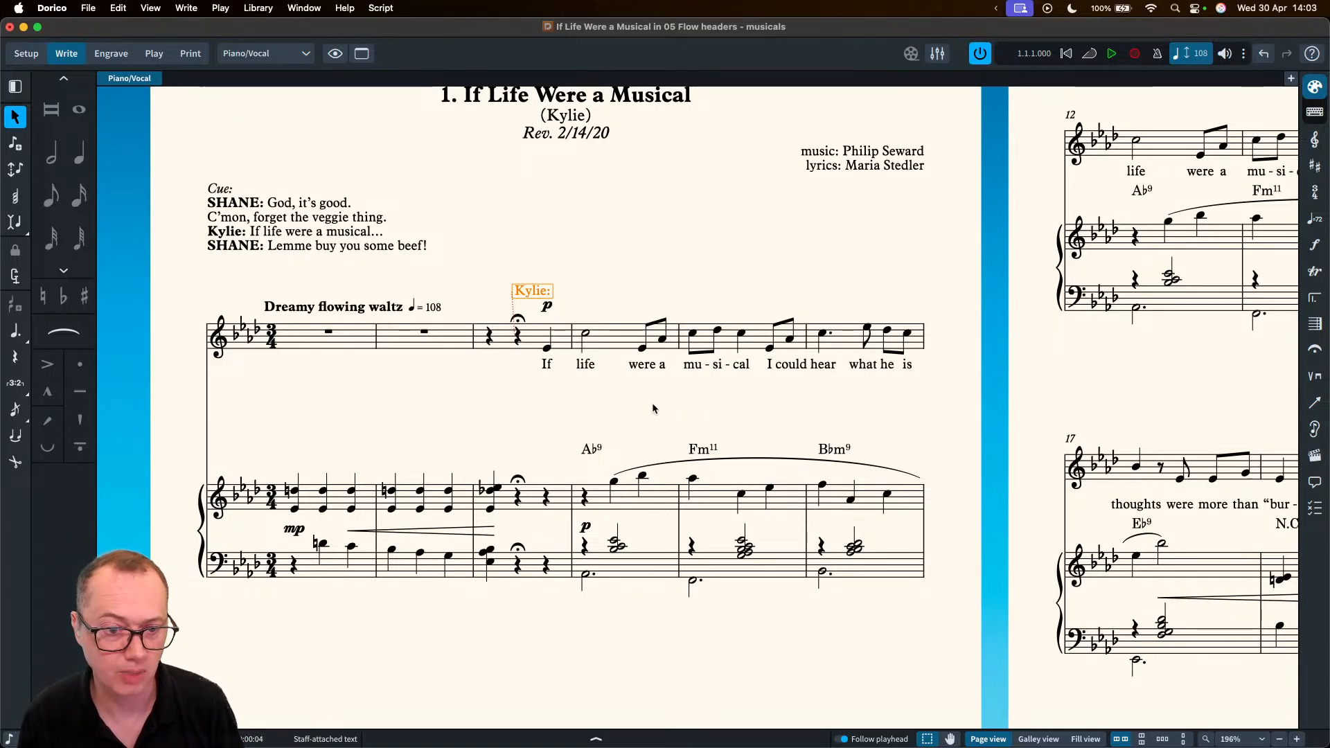
- Open the percussion maps, examine the Bass Drum entry of the General MIDI map, cancel, and deselect the cue text
key("alt+super+p")
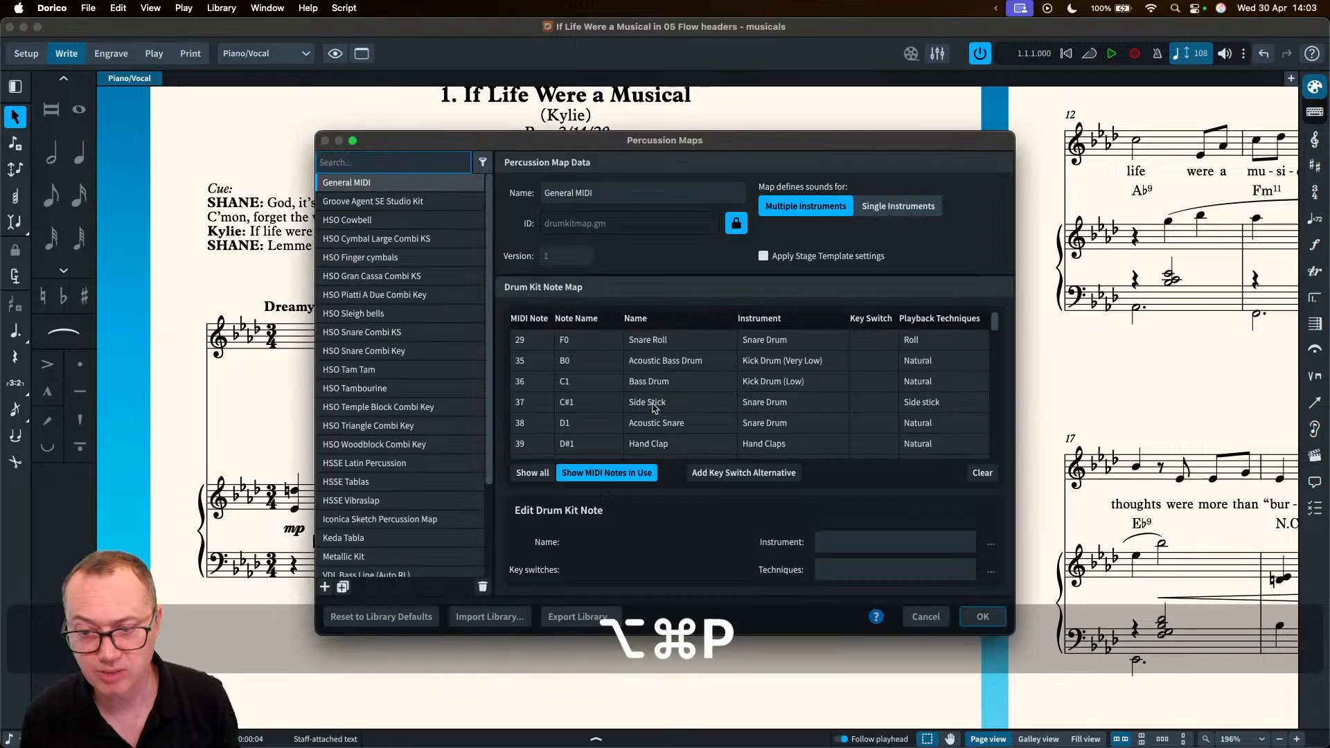
left_click(654, 382)
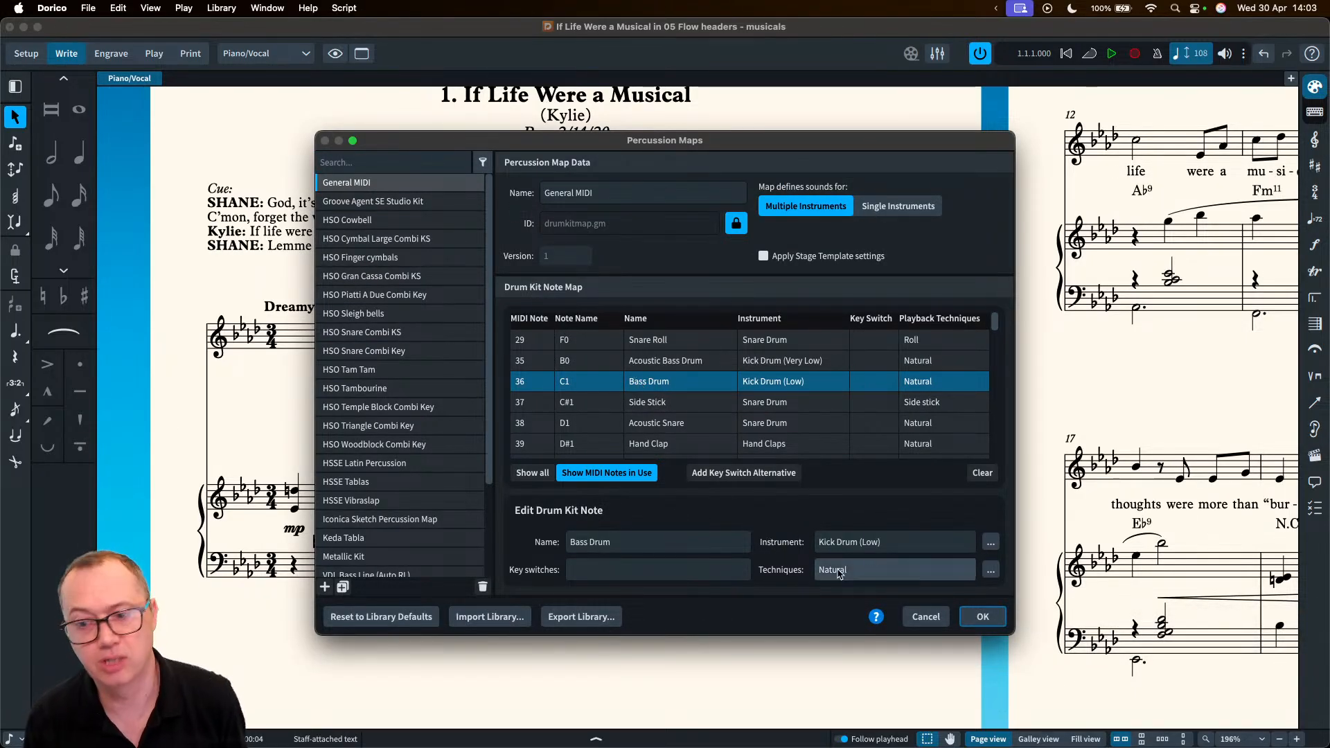
left_click(924, 615)
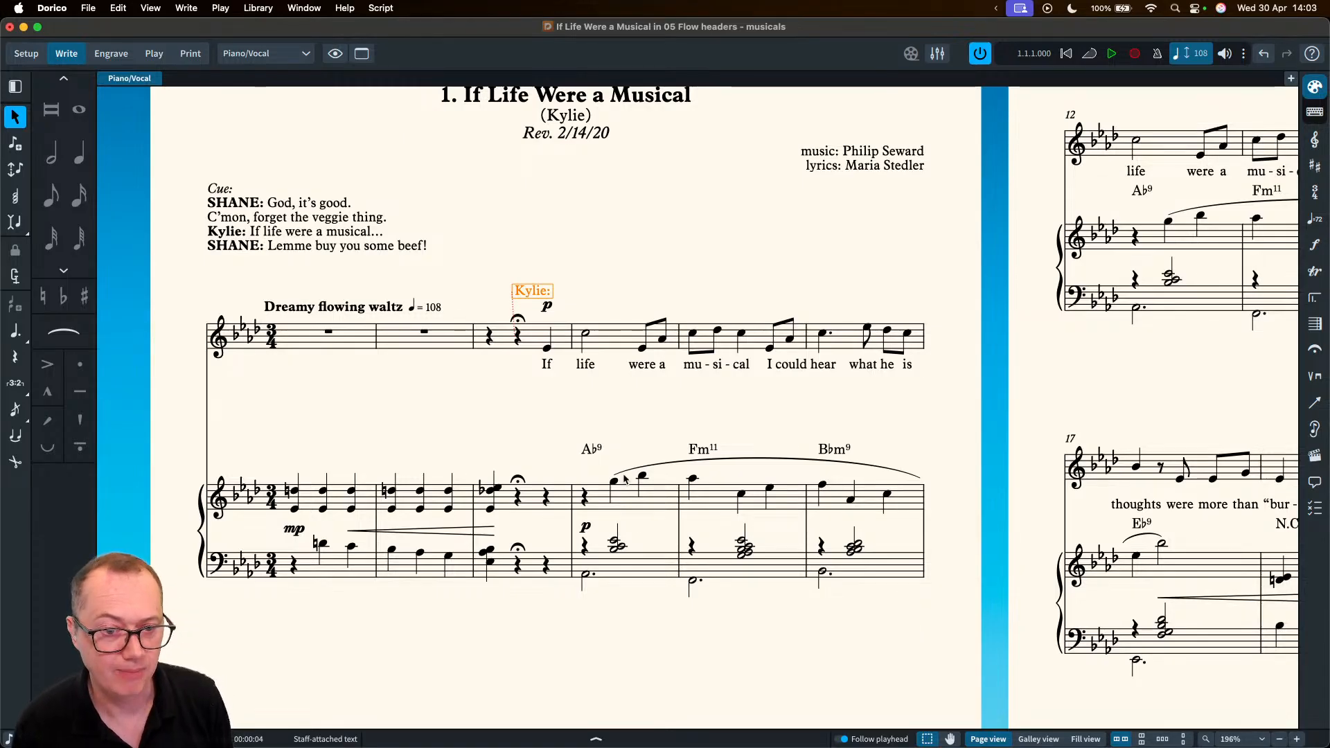
left_click(500, 414)
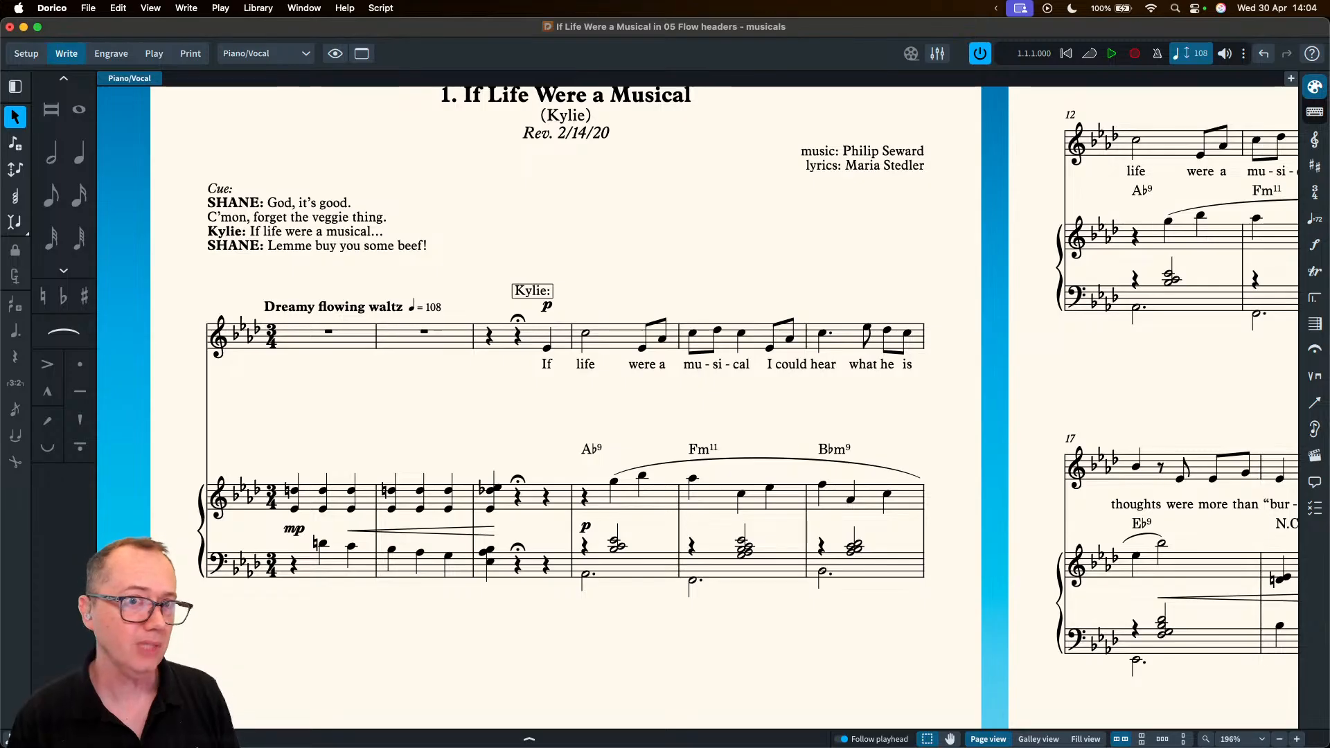
key("super+shift+l")
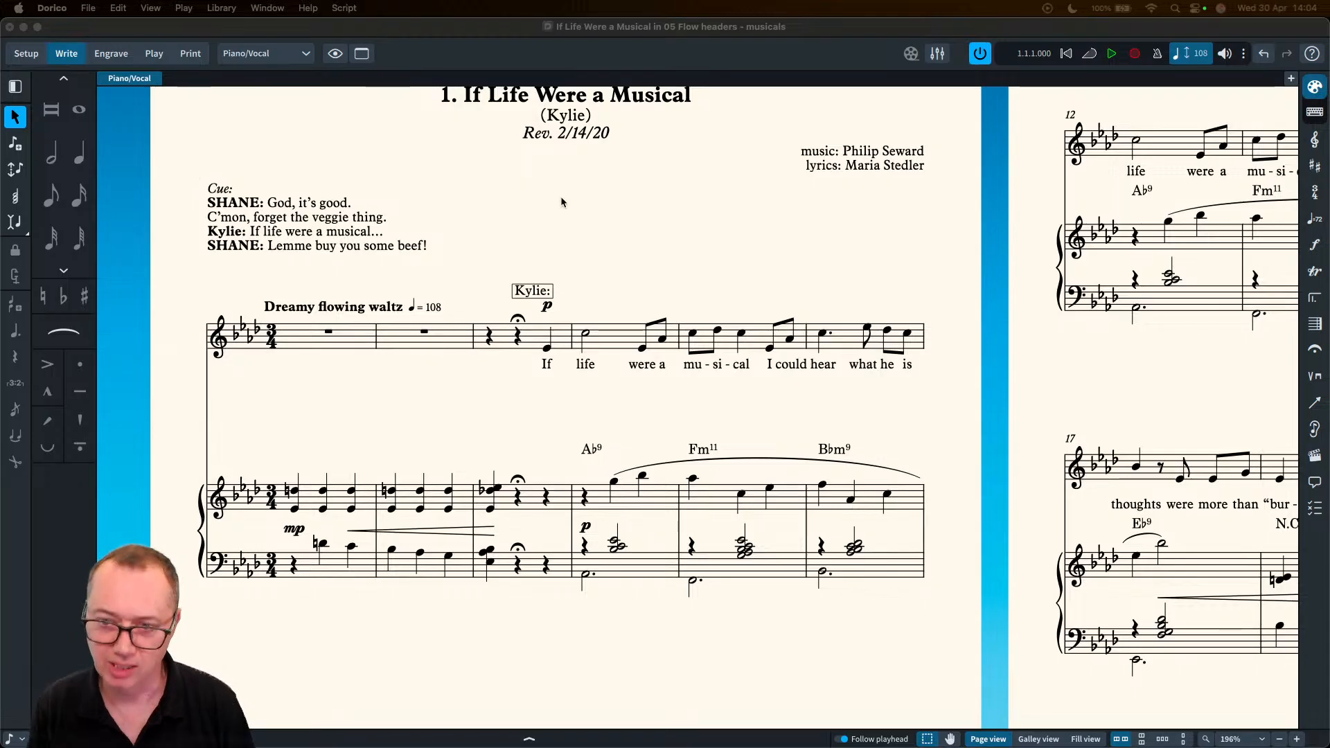
scroll(559, 197, "up", 3)
left_click(581, 321)
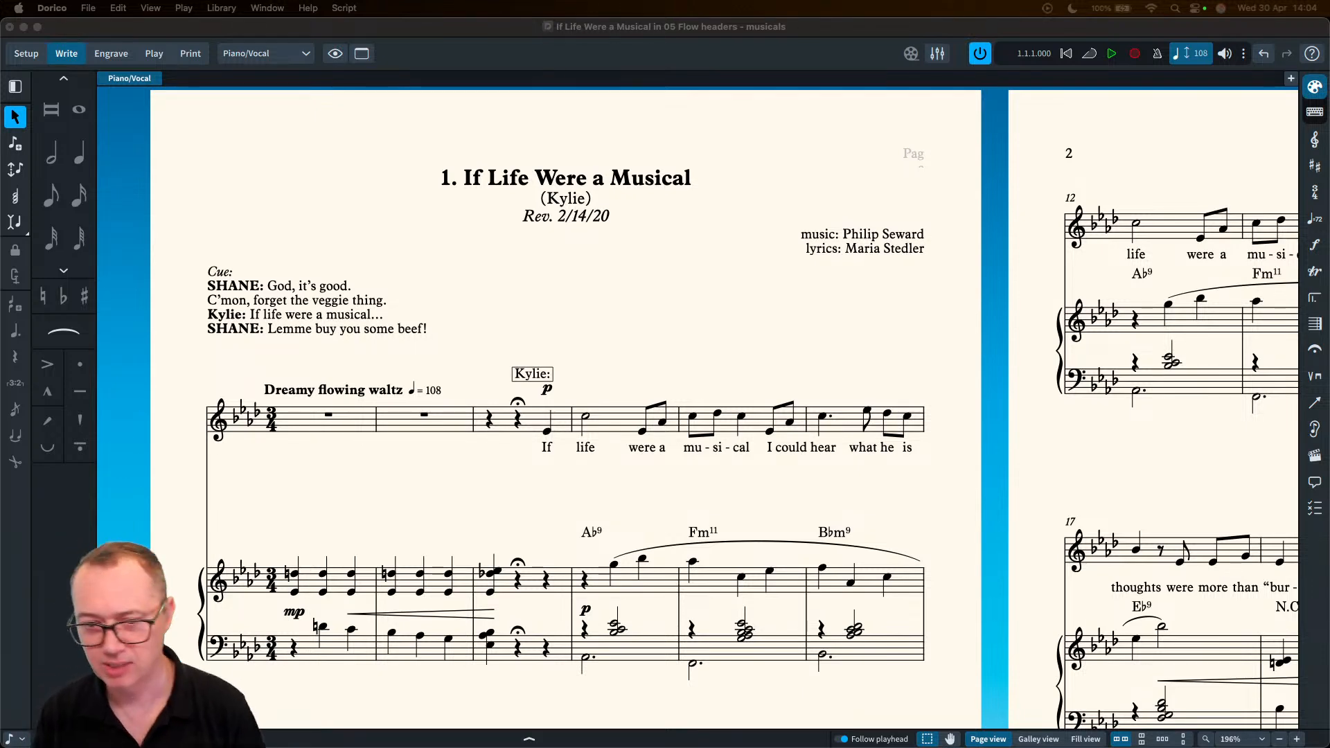
- Switch to Safari, skim the Dorico 6 announcement on the Dorico blog, and bring up the Introducing Dorico 6 tutorials playlist
key("super+Tab")
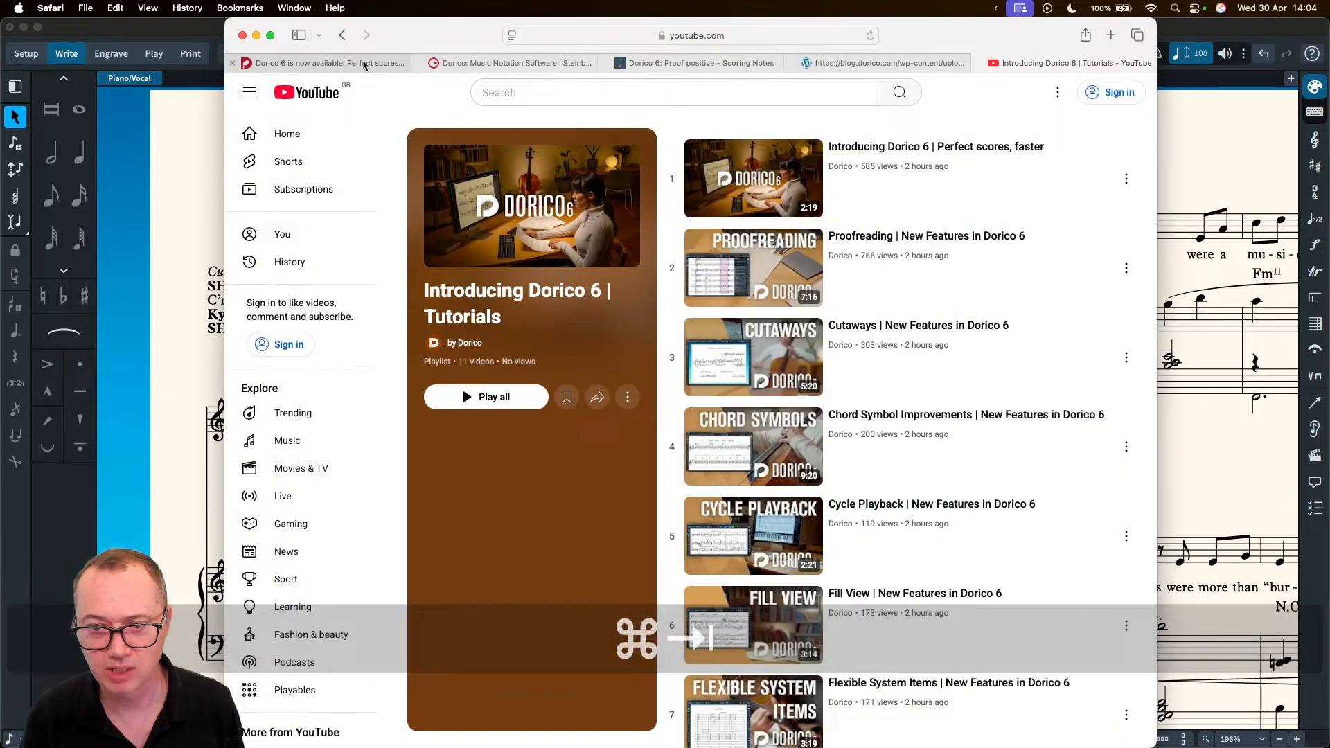
left_click(358, 66)
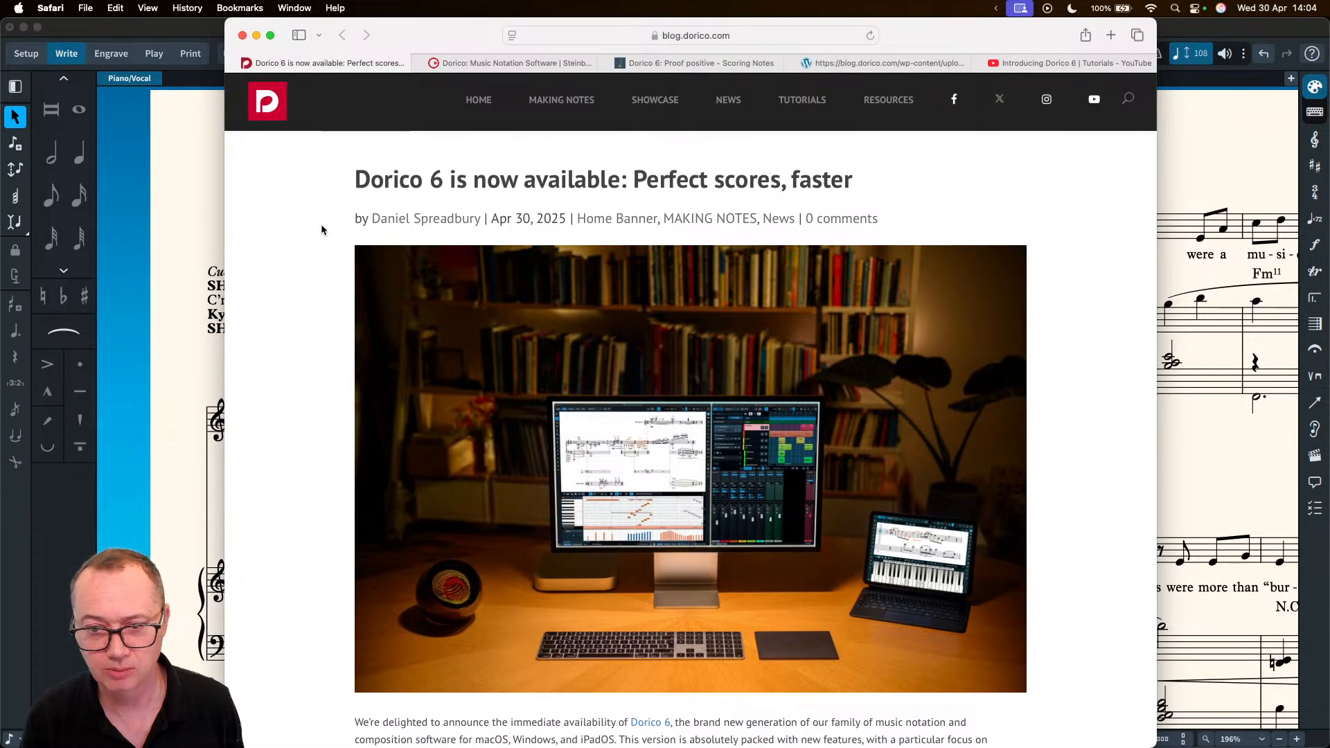
scroll(324, 234, "down", 15)
scroll(294, 349, "up", 5)
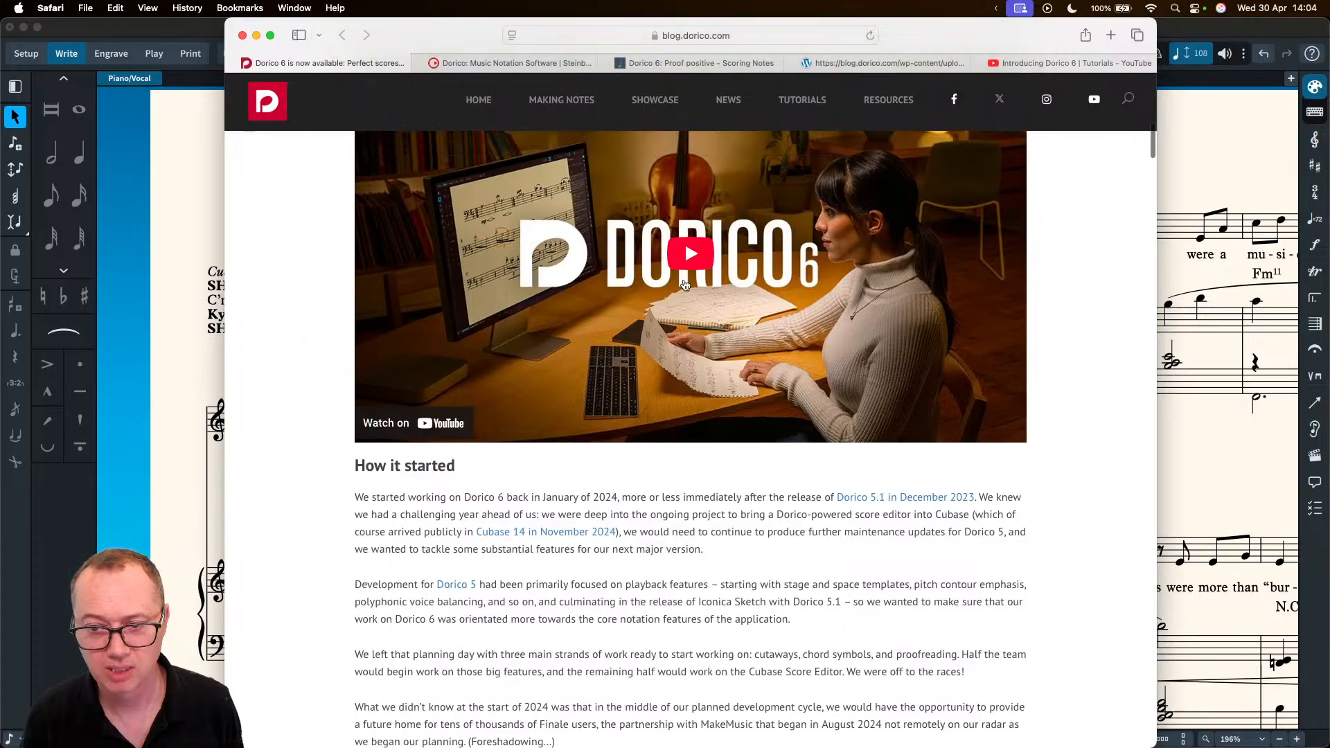
left_click(1037, 65)
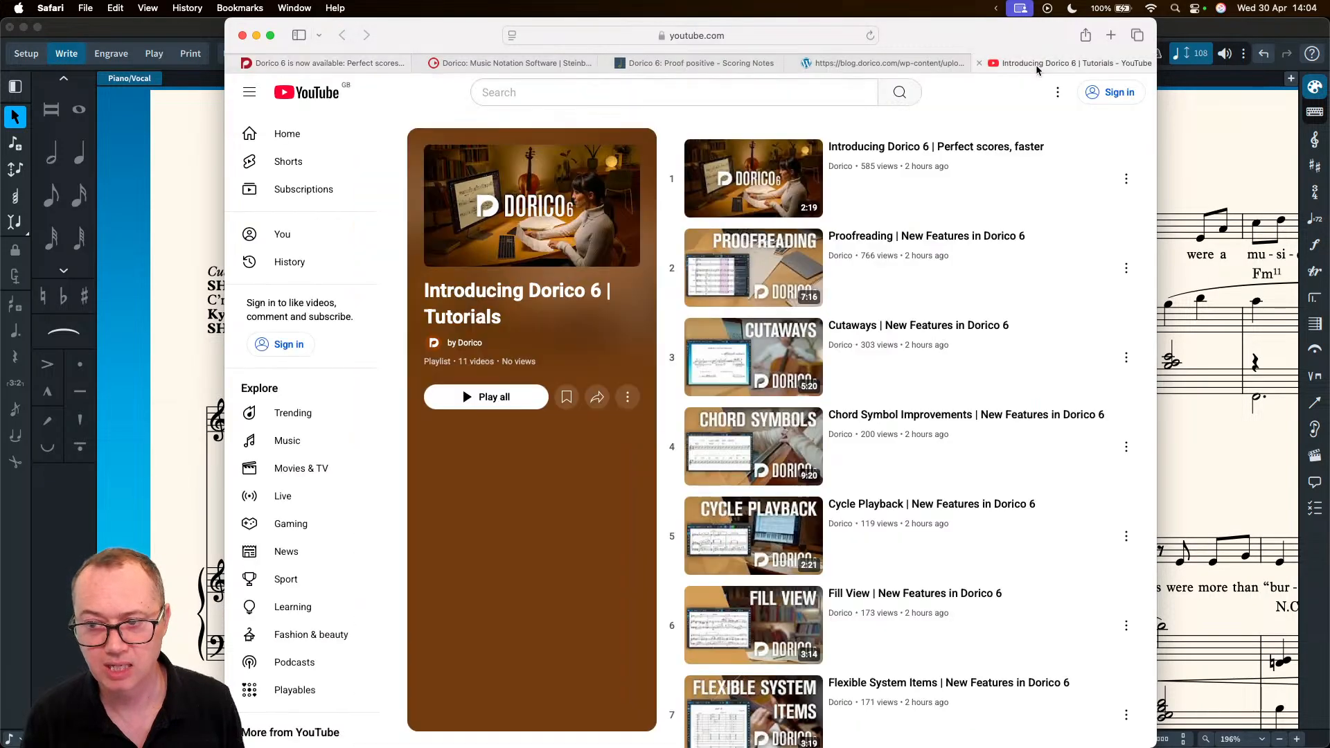
- Look through the rest of the Introducing Dorico 6 playlist, and bring up Steinberg's Dorico page and the Scoring Notes review
scroll(896, 490, "down", 2)
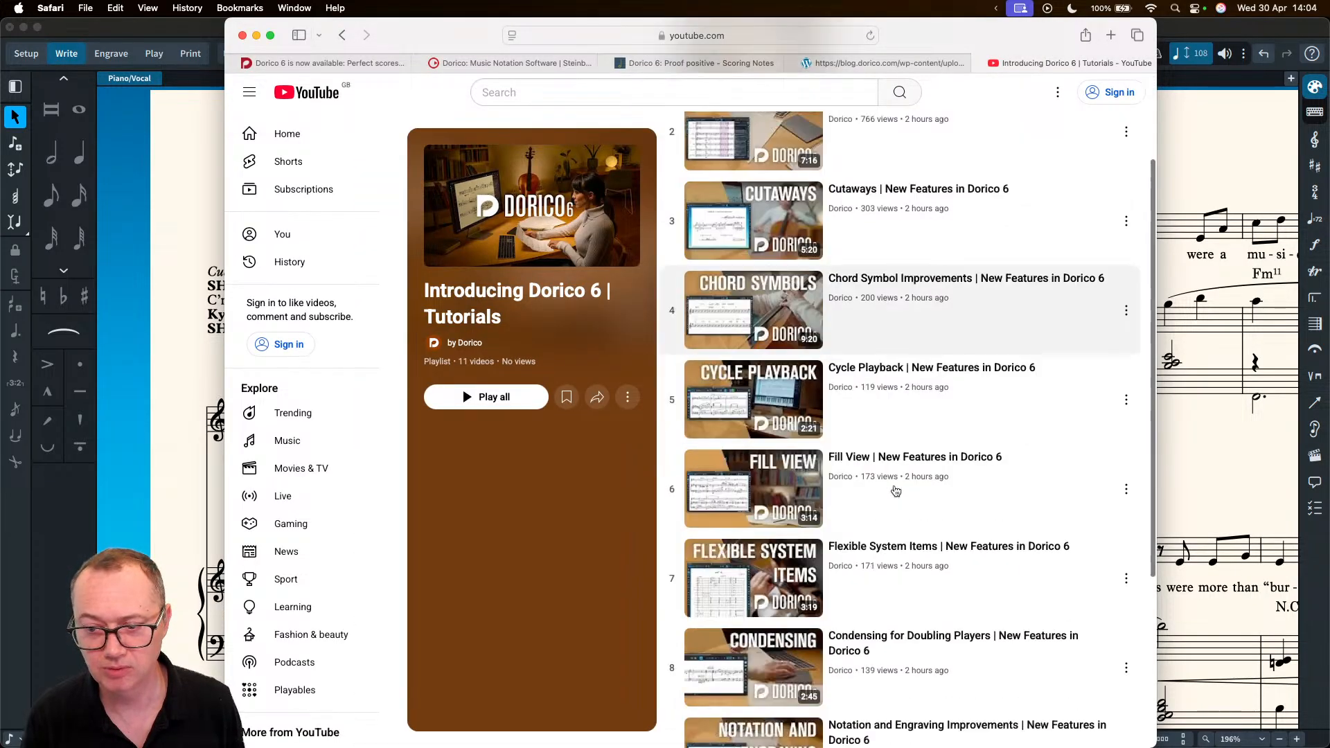
scroll(896, 490, "down", 4)
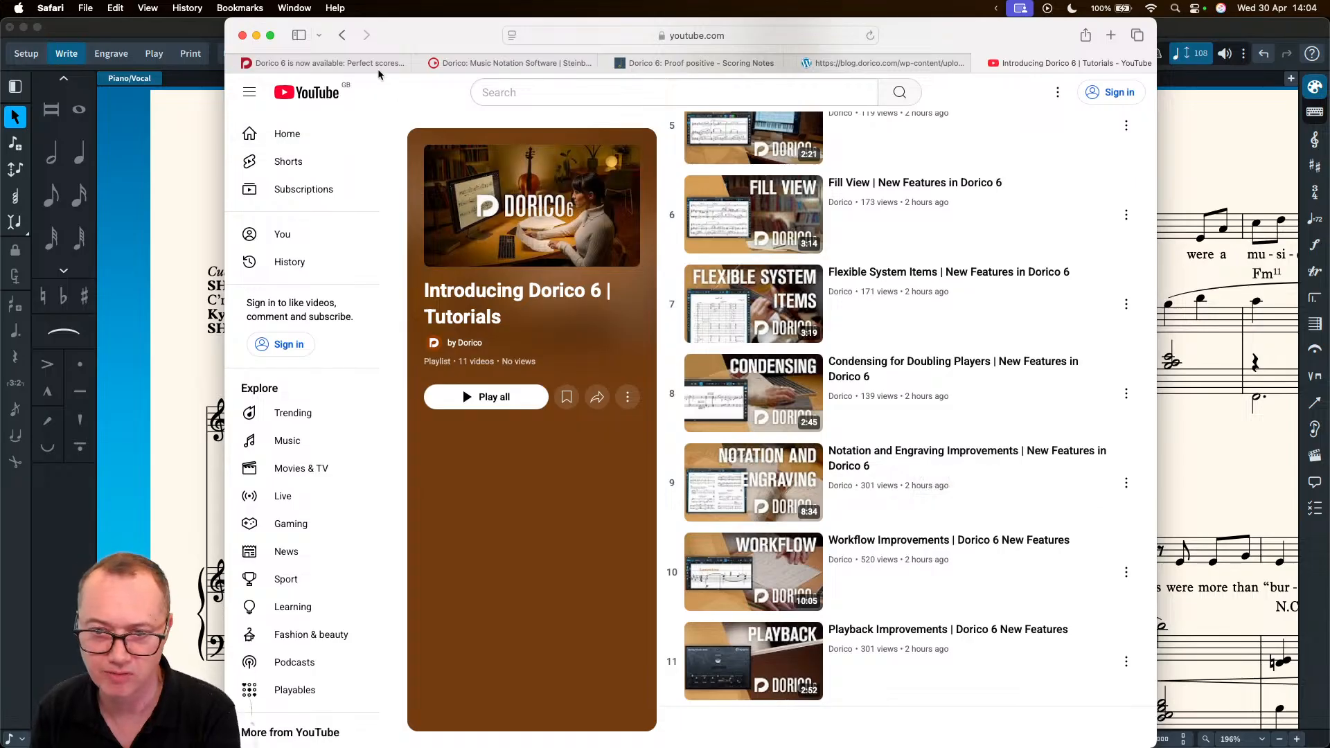
left_click(447, 62)
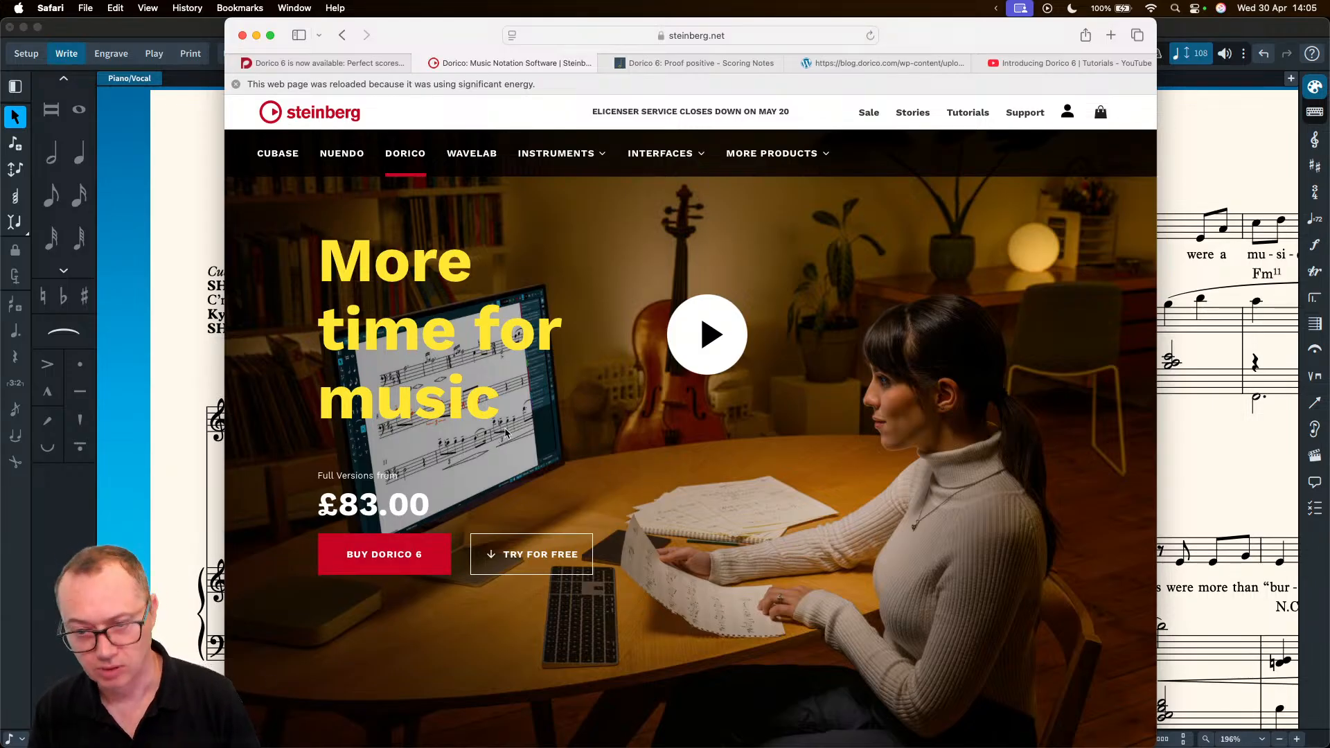
left_click(680, 67)
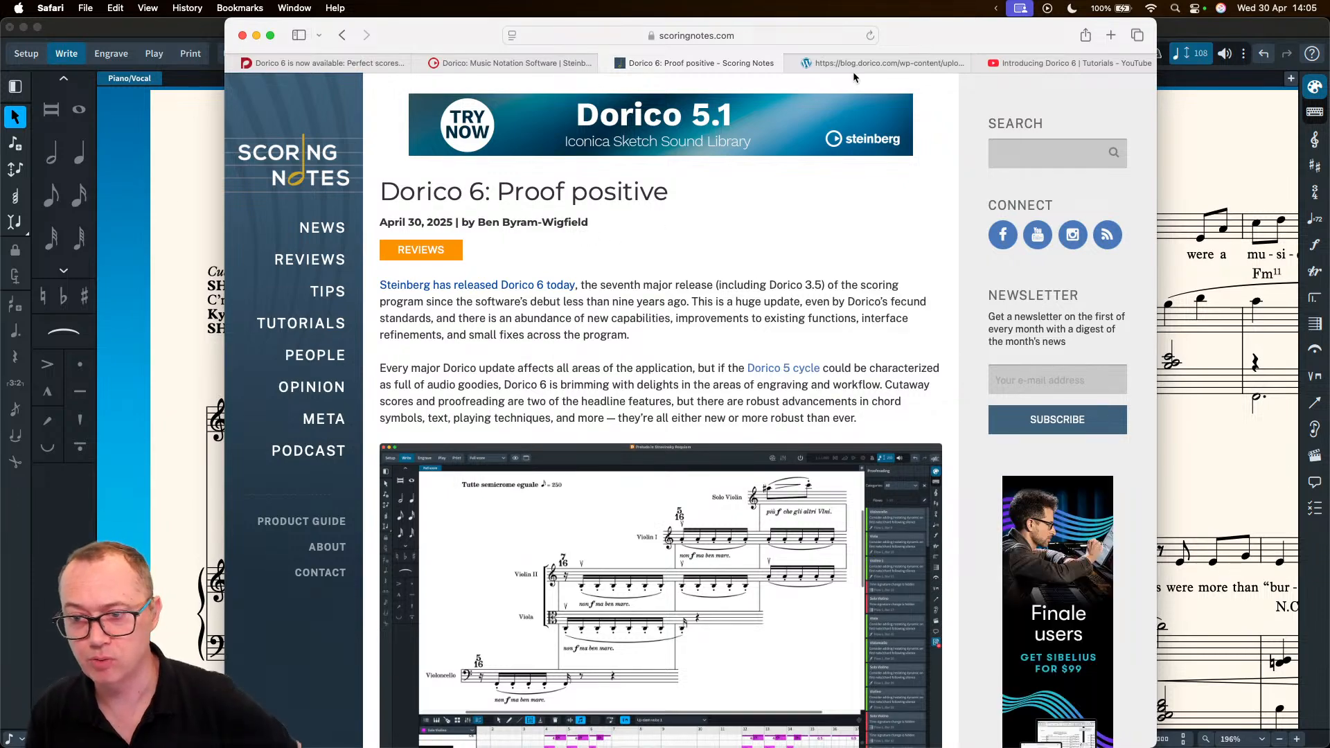
- Bring up the Dorico 6 Version History document and examine the highlights in its table of contents
left_click(869, 64)
scroll(820, 367, "down", 10)
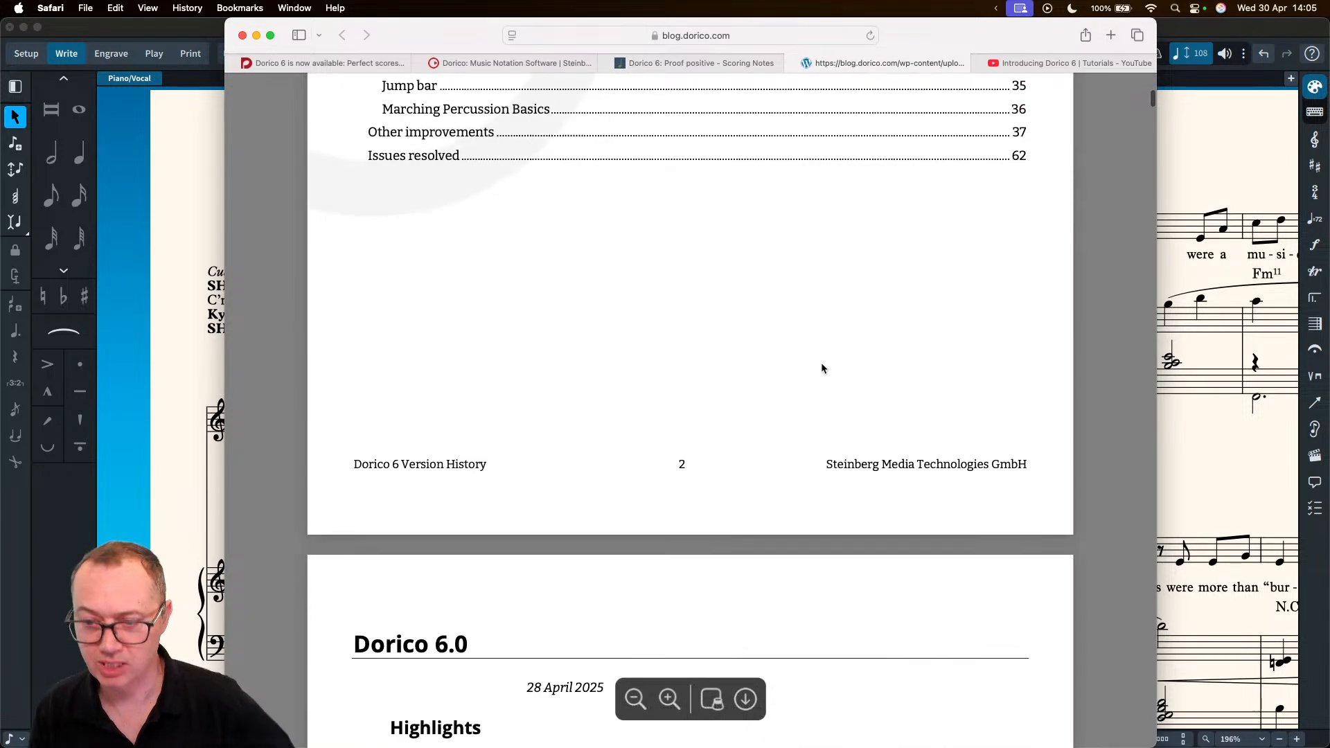
scroll(823, 367, "up", 10)
scroll(822, 368, "down", 2)
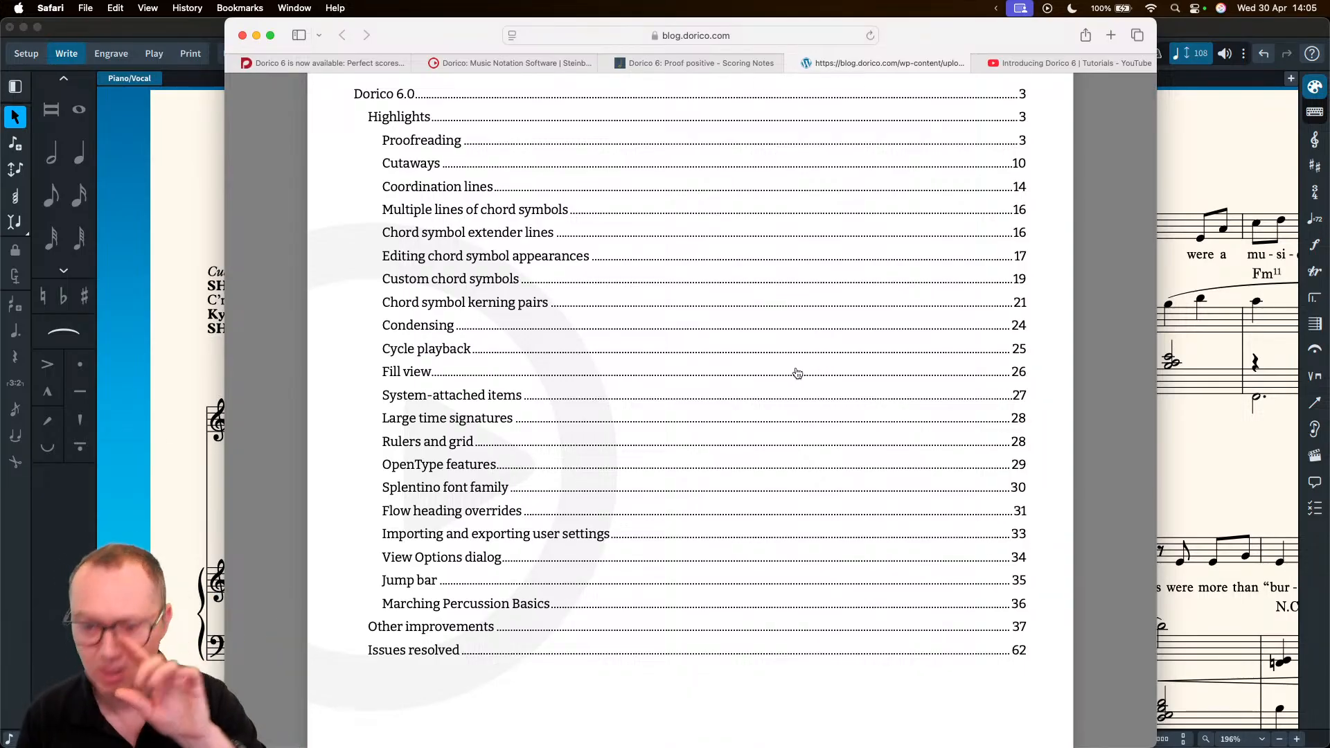
- Jump from the table of contents to Chord symbol kerning pairs and skim that section, including its dialog illustration
left_click(455, 302)
scroll(424, 411, "down", 10)
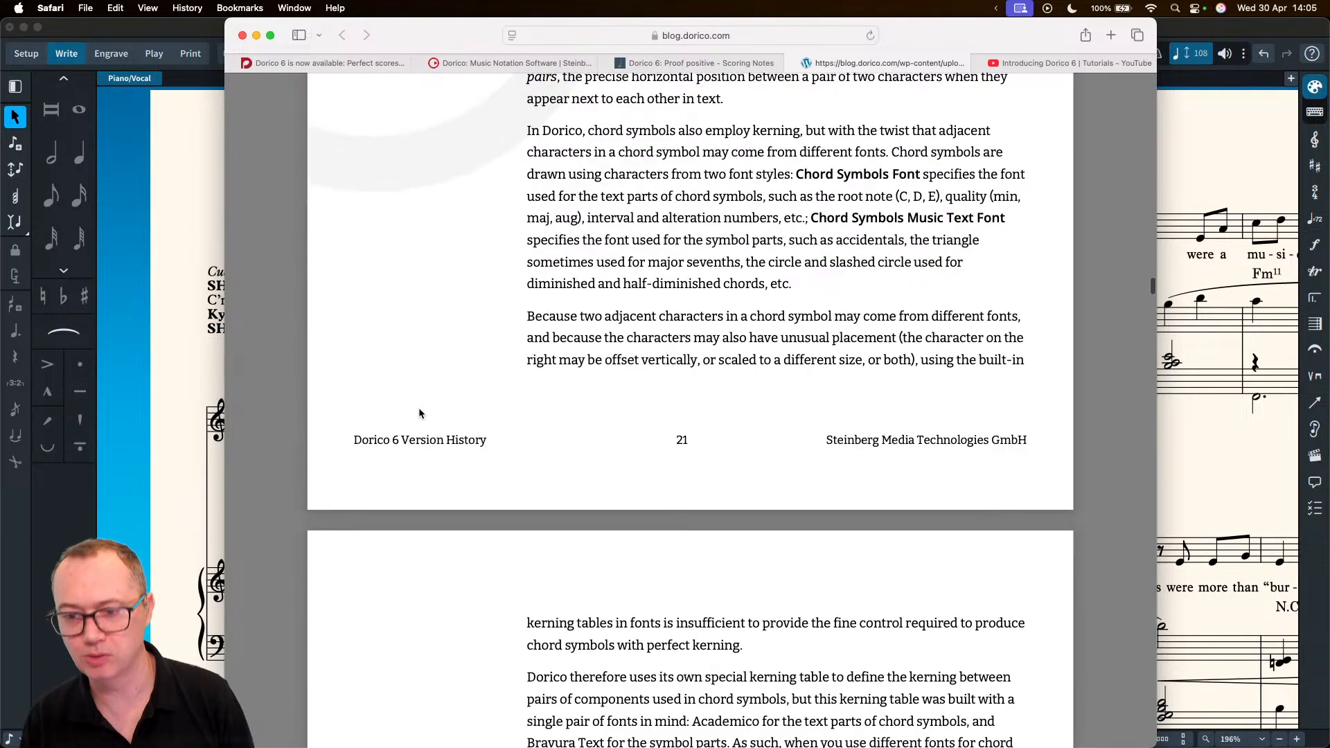
scroll(420, 409, "up", 2)
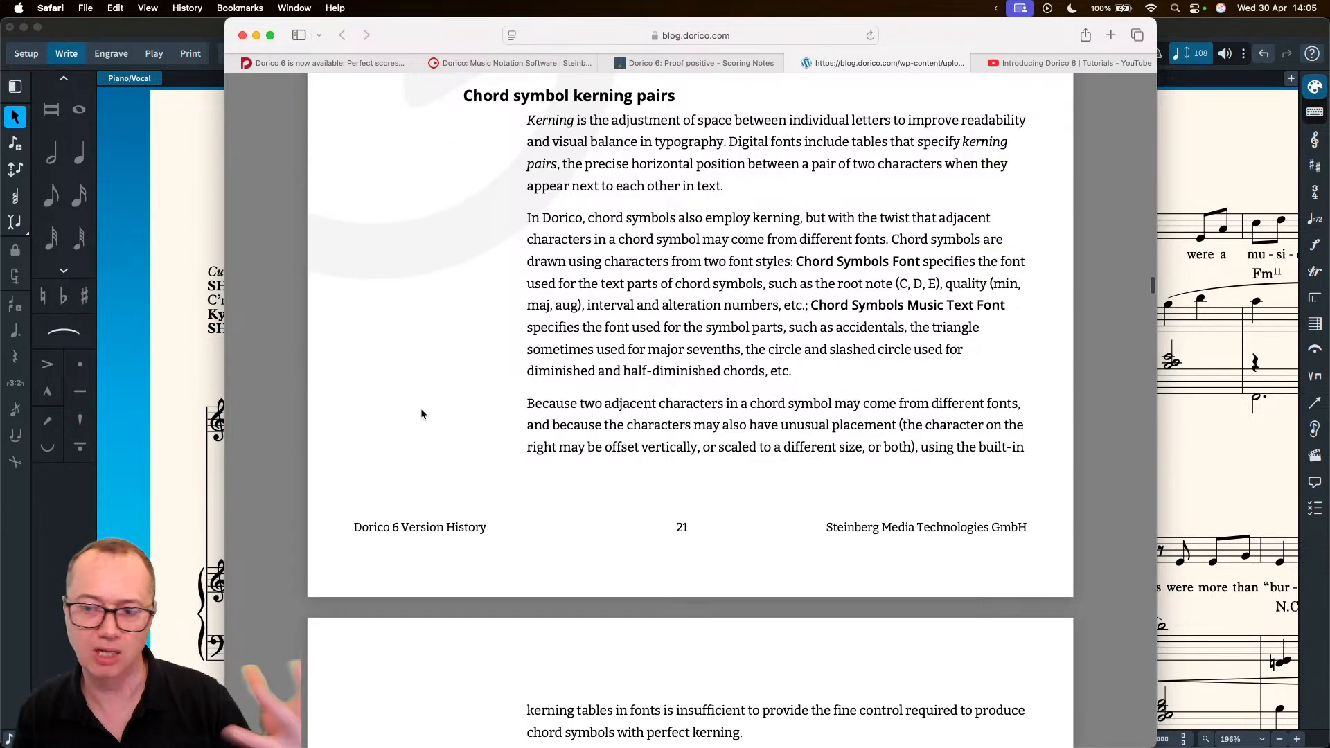
scroll(421, 409, "down", 10)
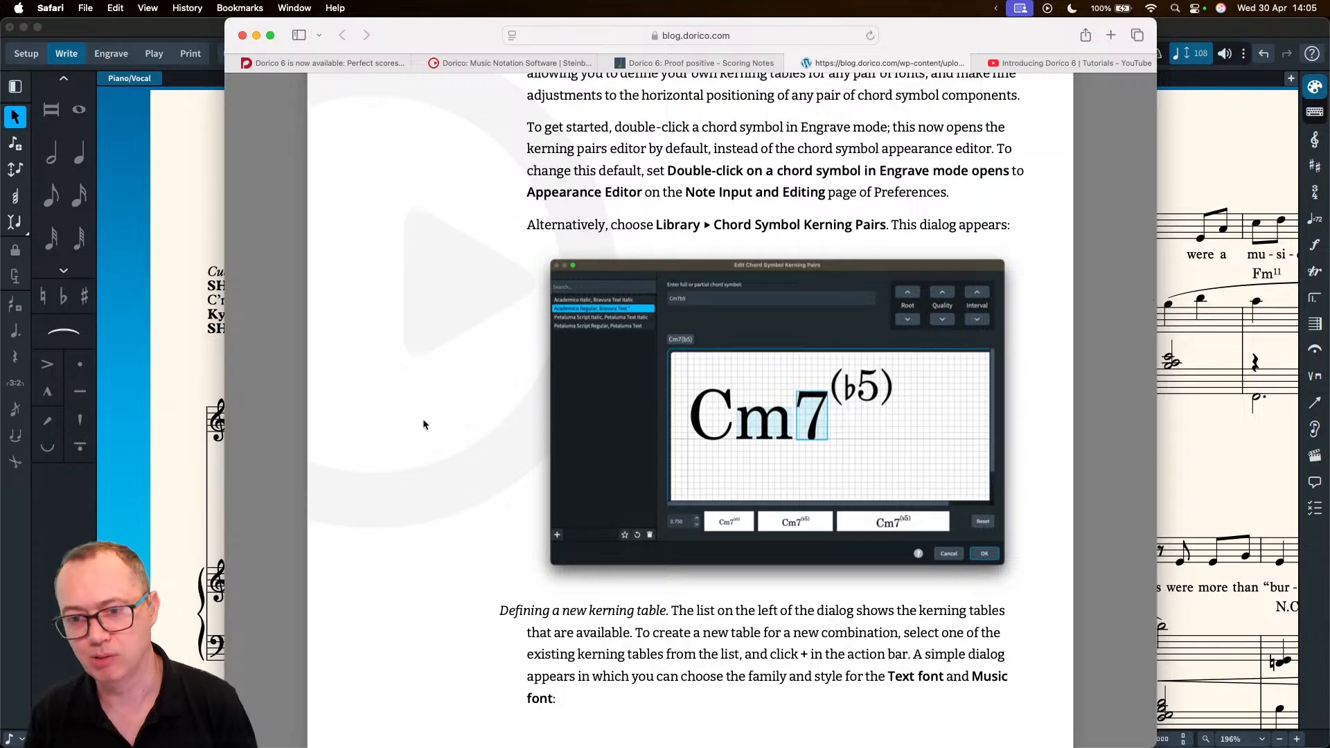
- Skim back through the chord symbol sections to the Version History cover page, and switch back to the score in Dorico
scroll(421, 407, "up", 8)
scroll(421, 411, "up", 10)
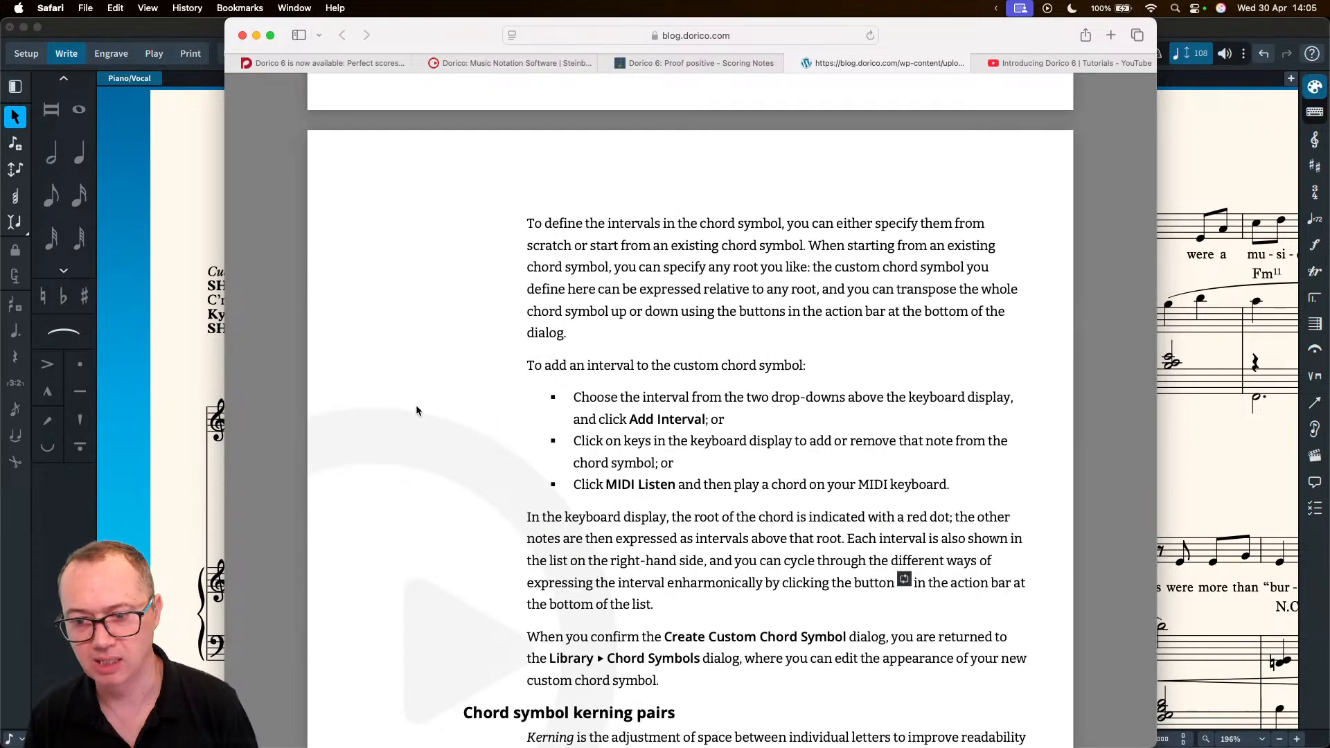
scroll(416, 410, "up", 20)
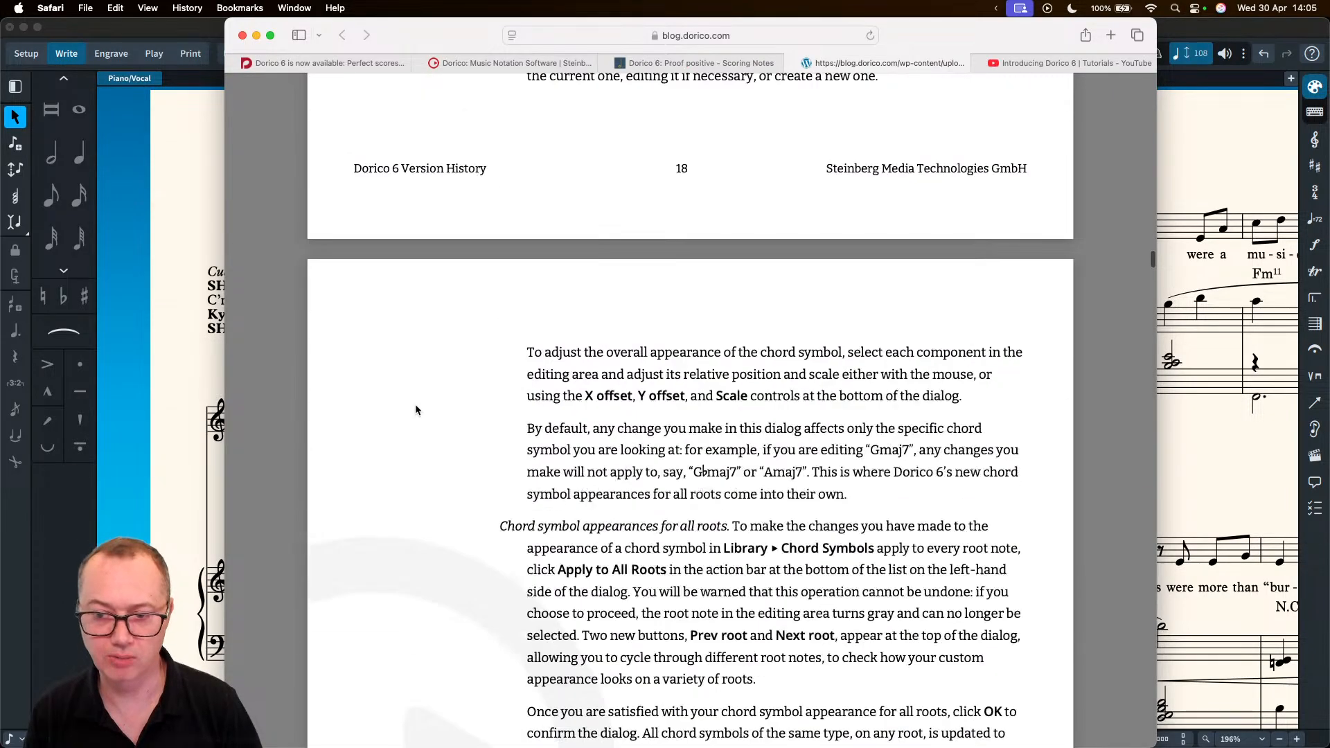
scroll(414, 407, "up", 15)
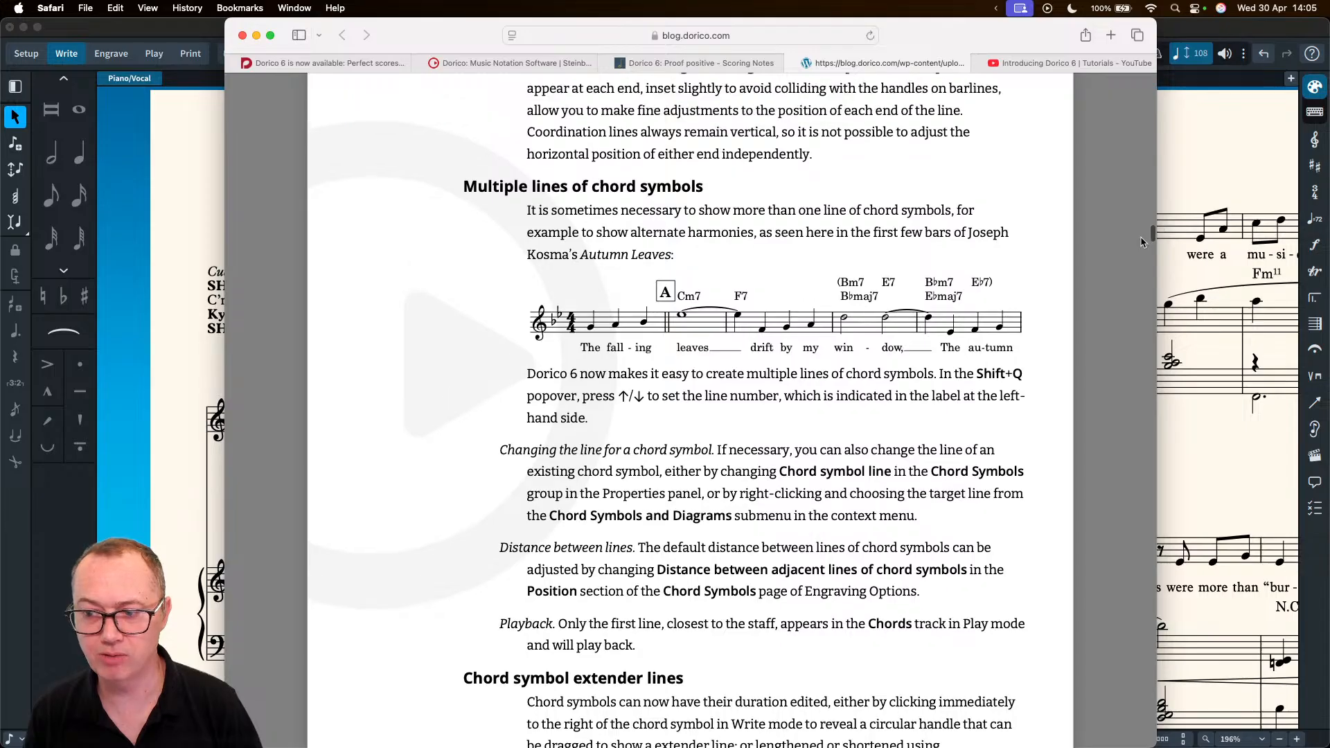
left_click_drag(1152, 235, 1152, 81)
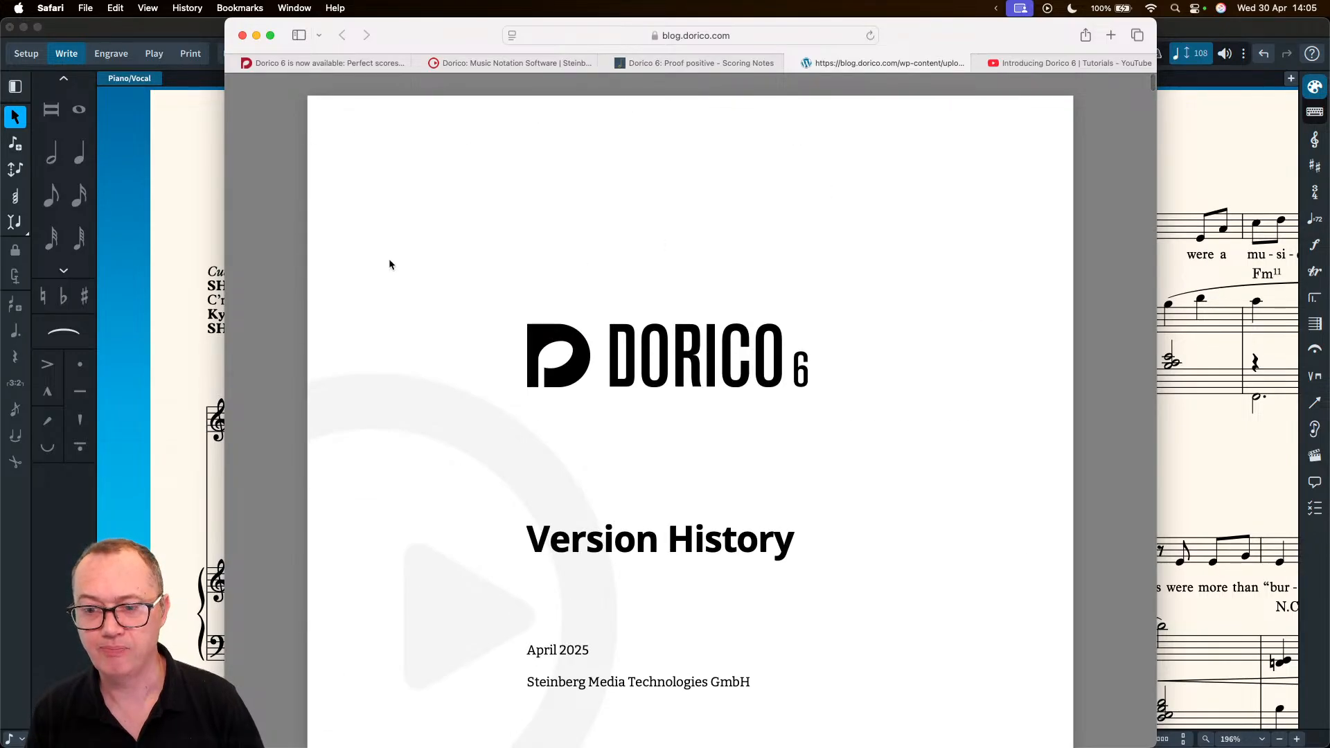
left_click(173, 252)
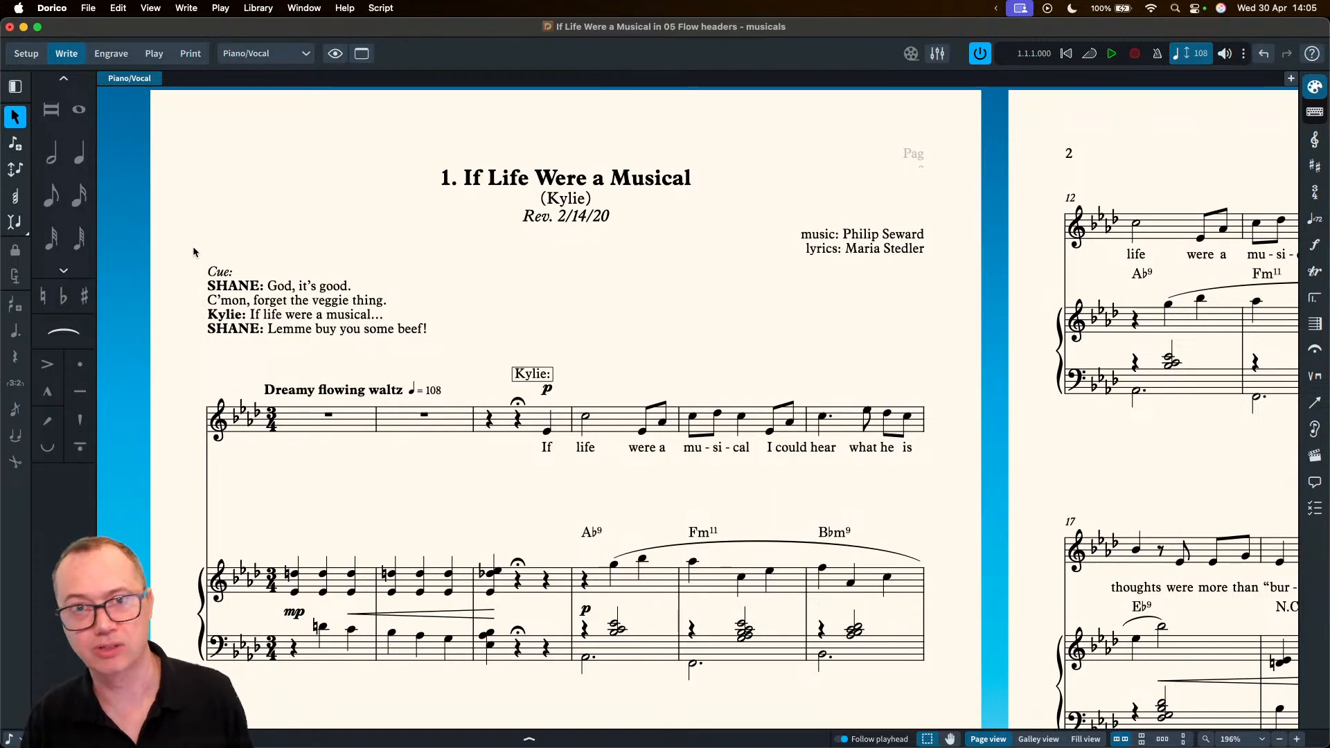